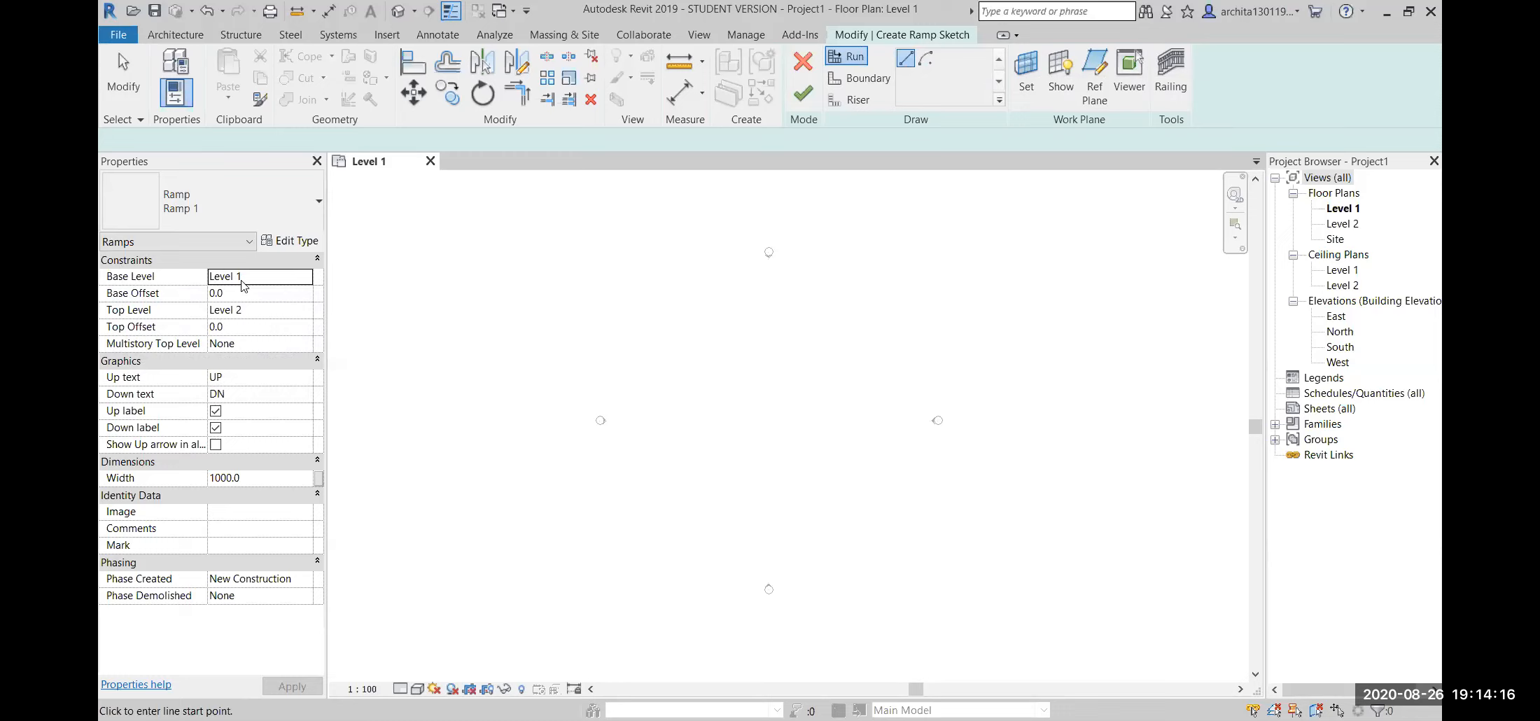
- Set the Ramp Max Slope (1/x) of the Ramp 1 type to 10 in its type properties
left_click(285, 243)
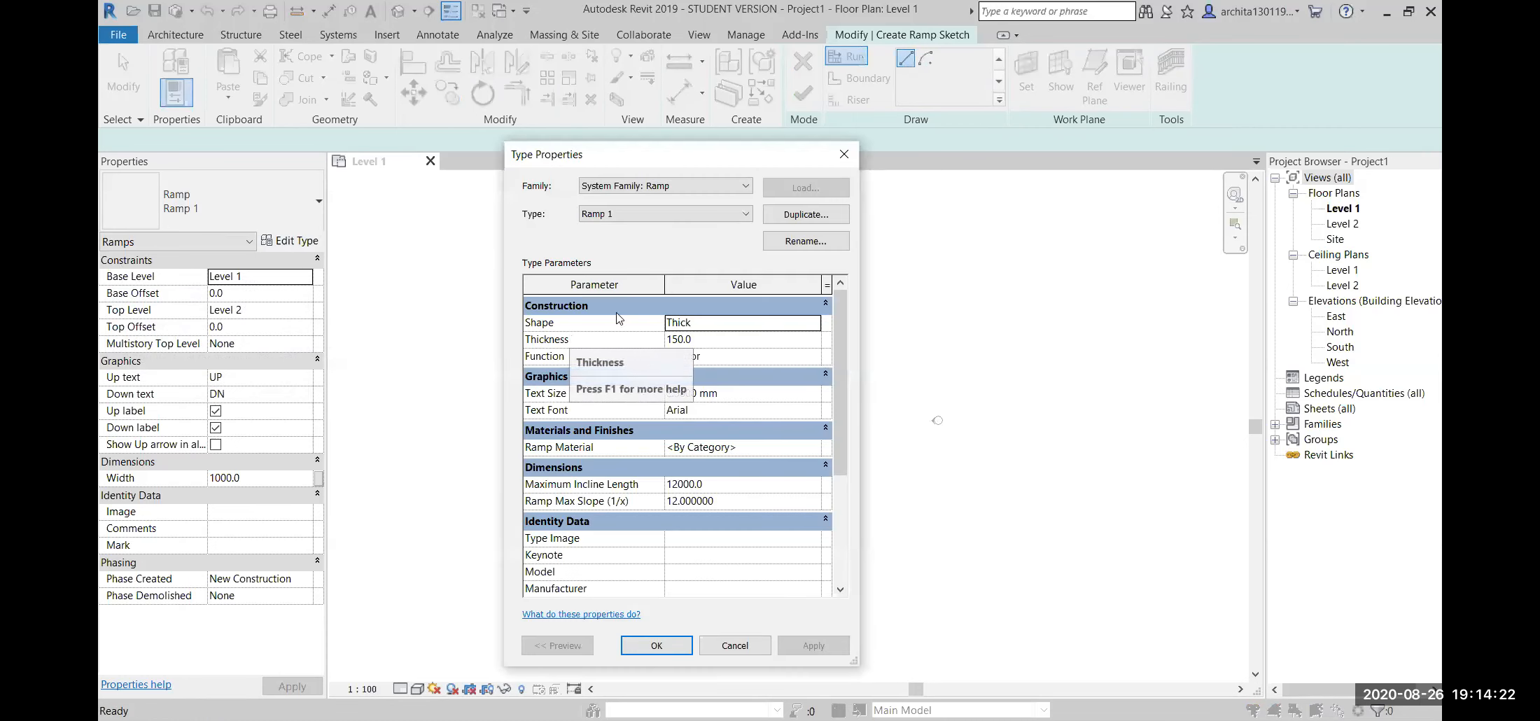
left_click_drag(656, 154, 888, 90)
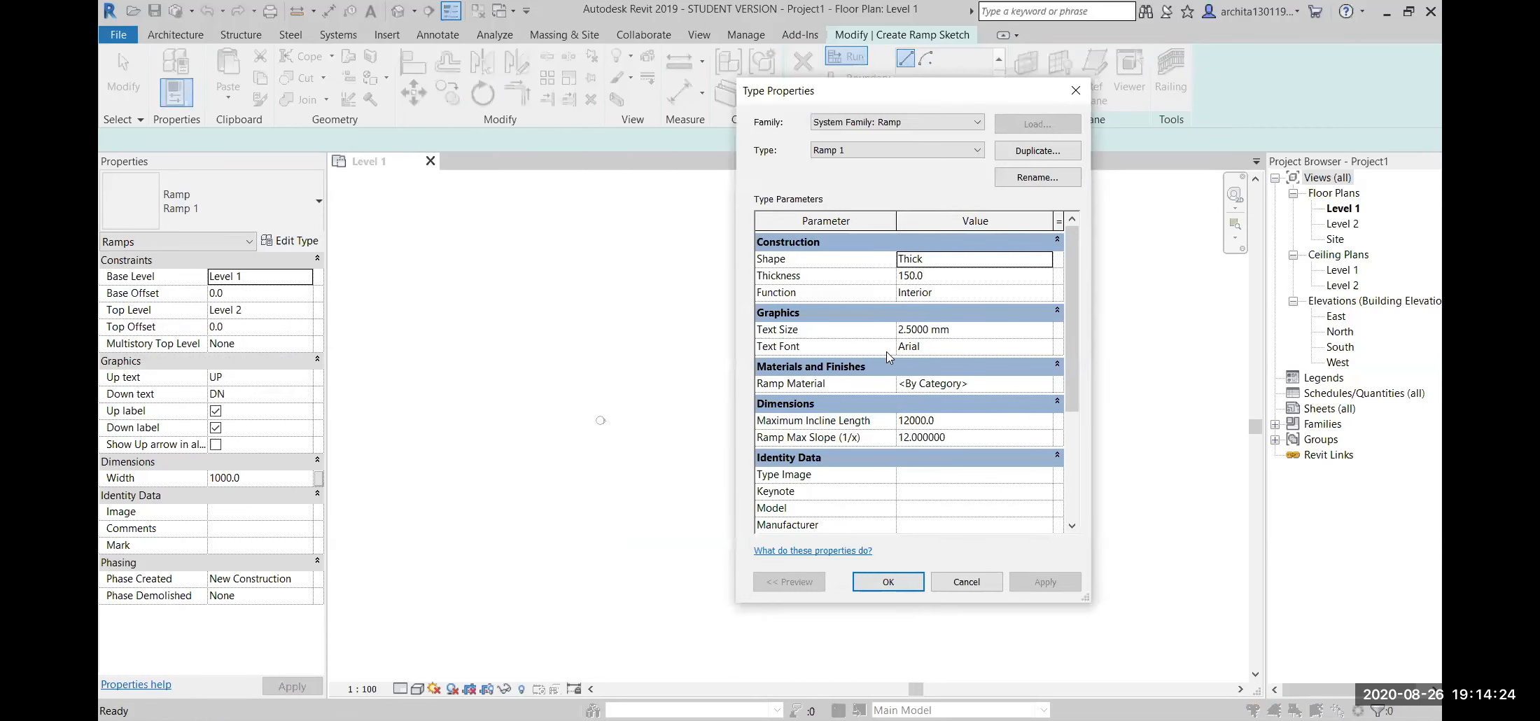
scroll(889, 357, "down", 1)
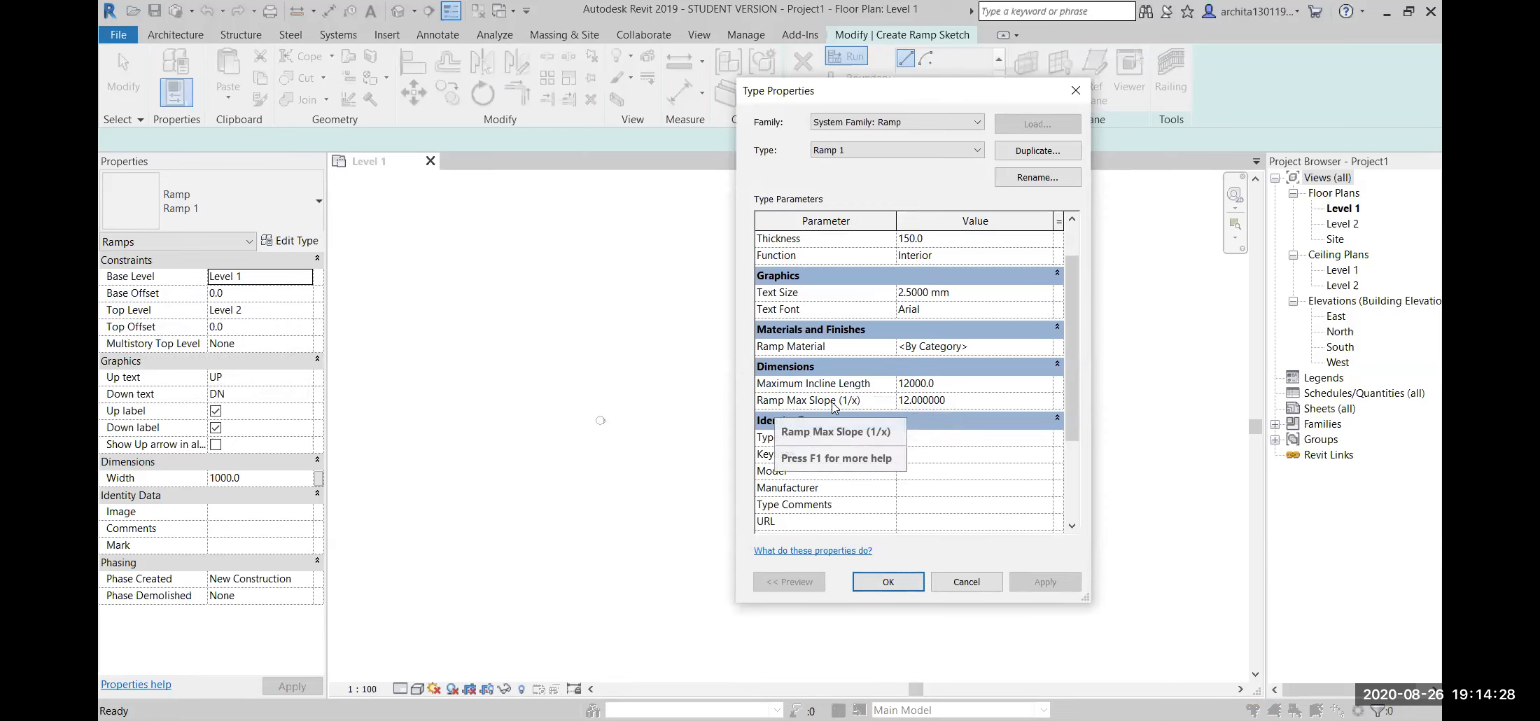
left_click(943, 406)
left_click_drag(944, 405, 848, 407)
type("10")
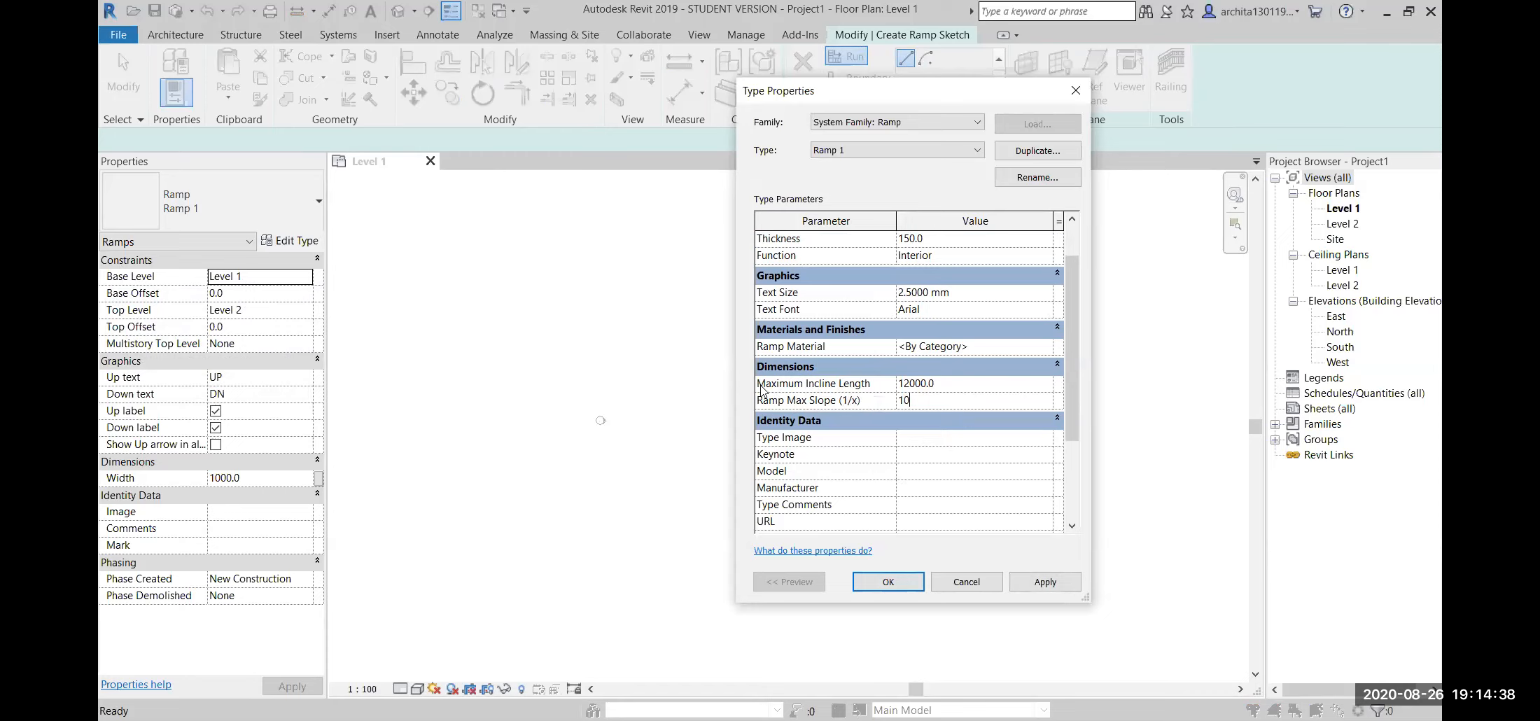
- Set the Ramp 1 type's Maximum Incline Length to 40000 and apply the type changes
left_click(917, 390)
left_click_drag(918, 390, 872, 392)
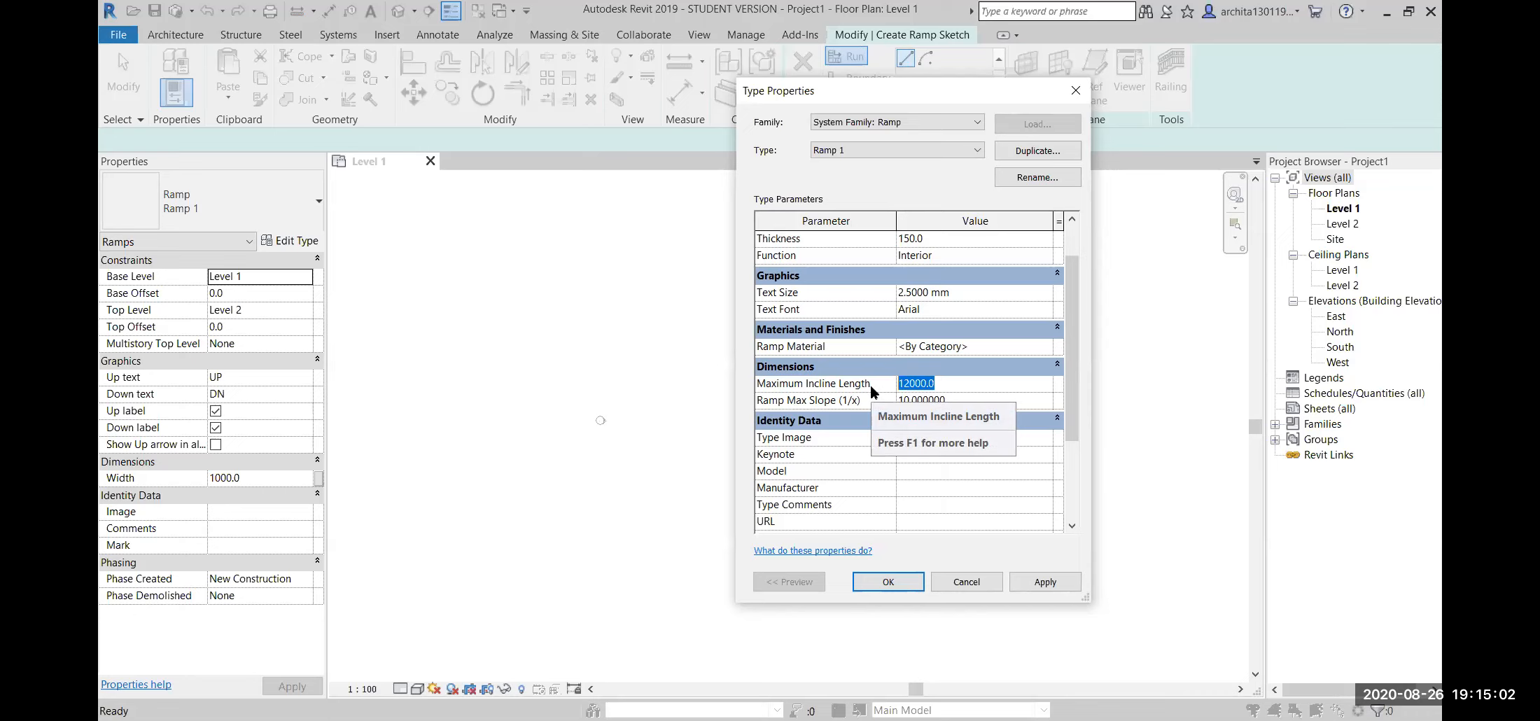
type("4")
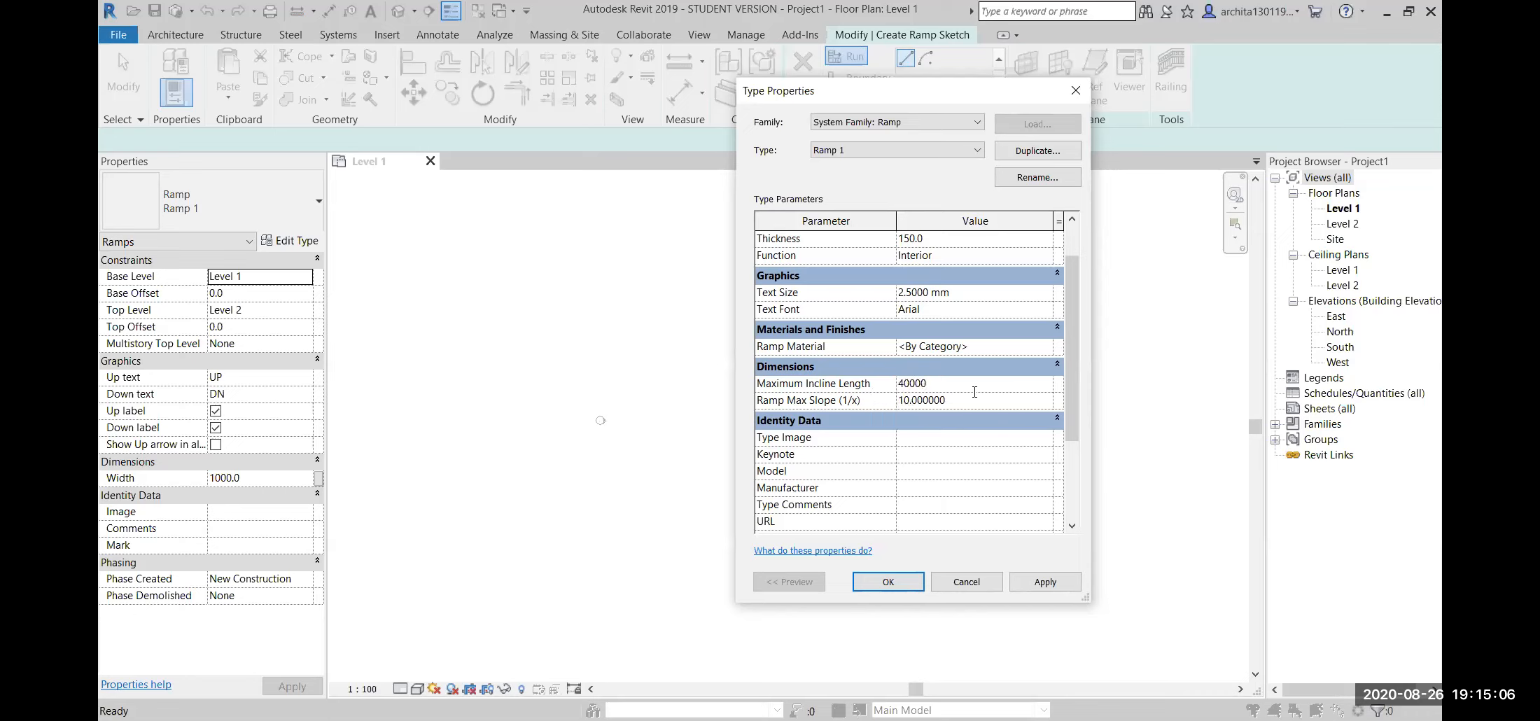
left_click(1048, 581)
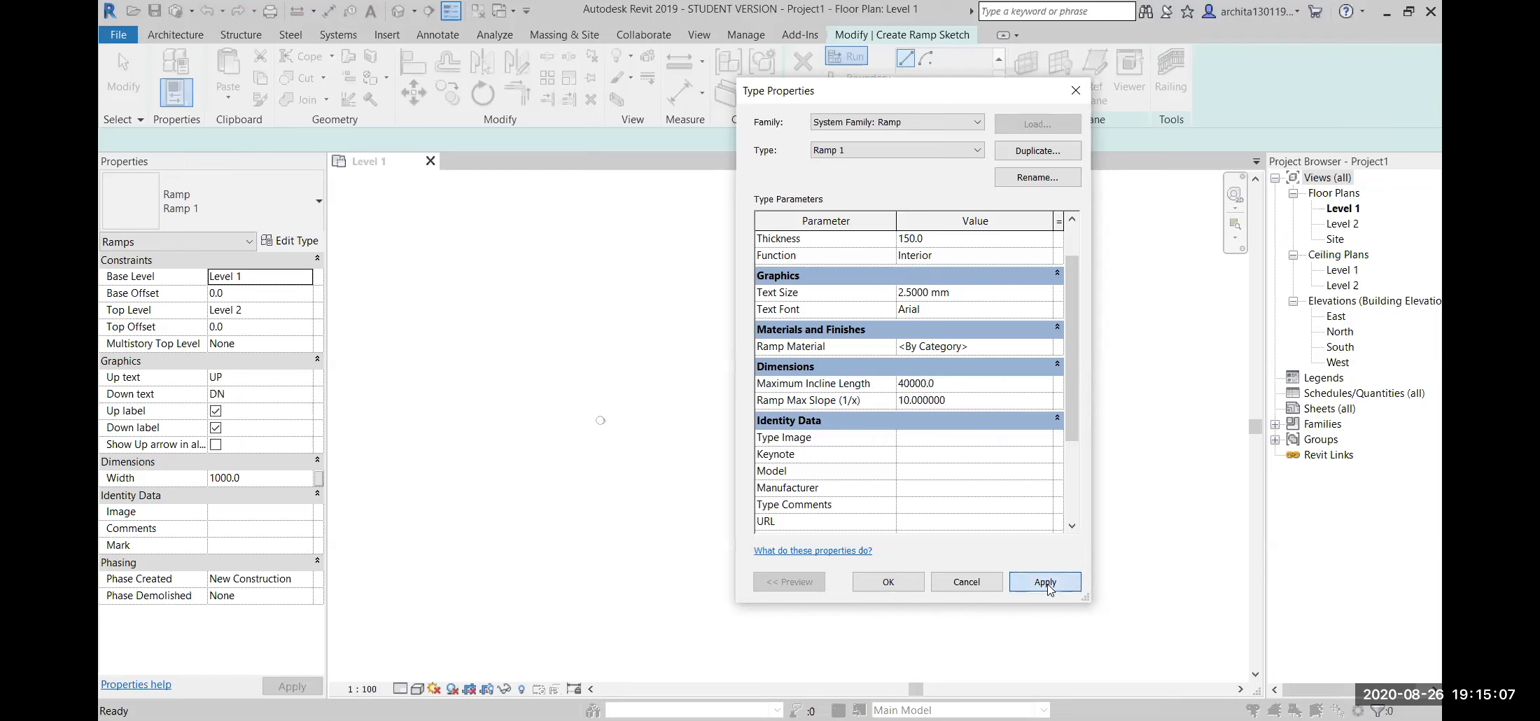
left_click(887, 583)
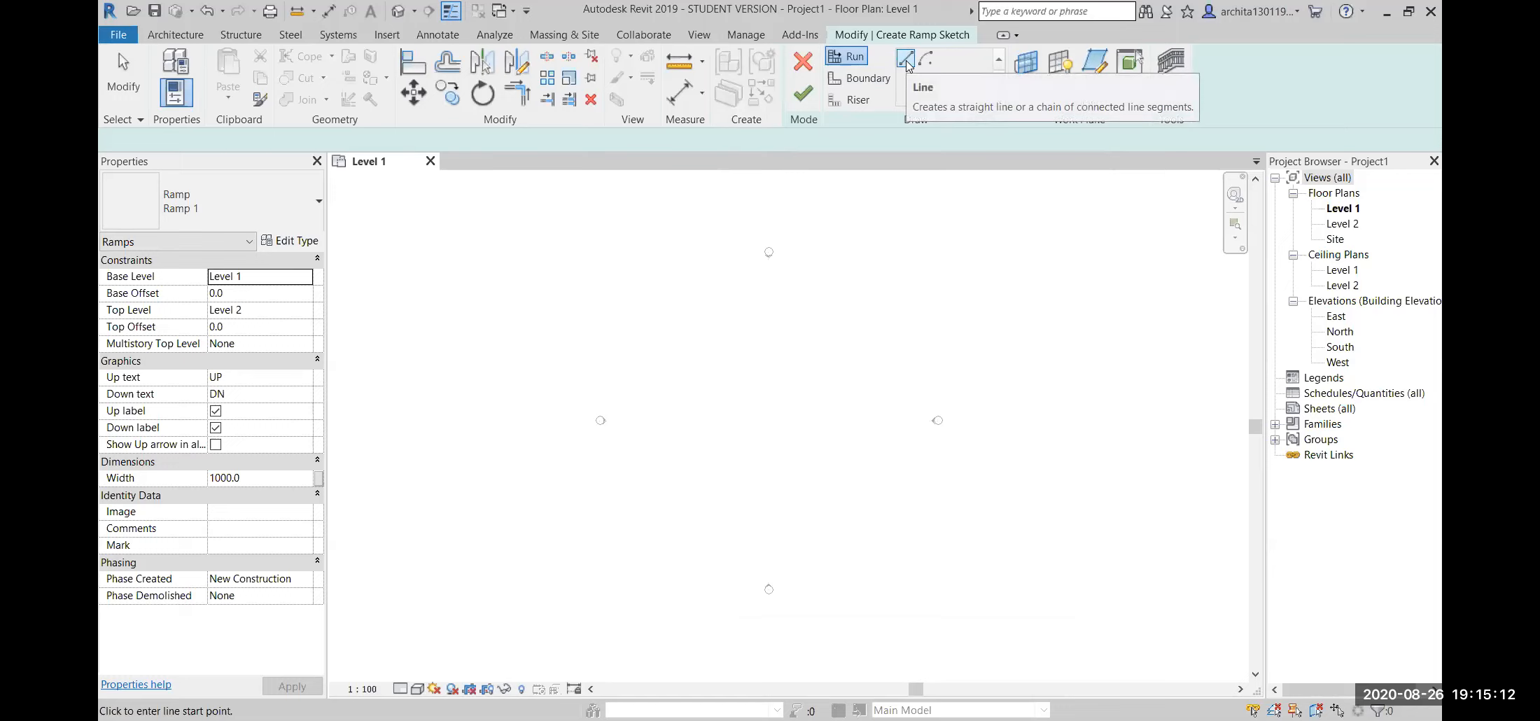
- Sketch a straight horizontal ramp run 40000 mm long between the elevation markers on the Level 1 plan
left_click(642, 357)
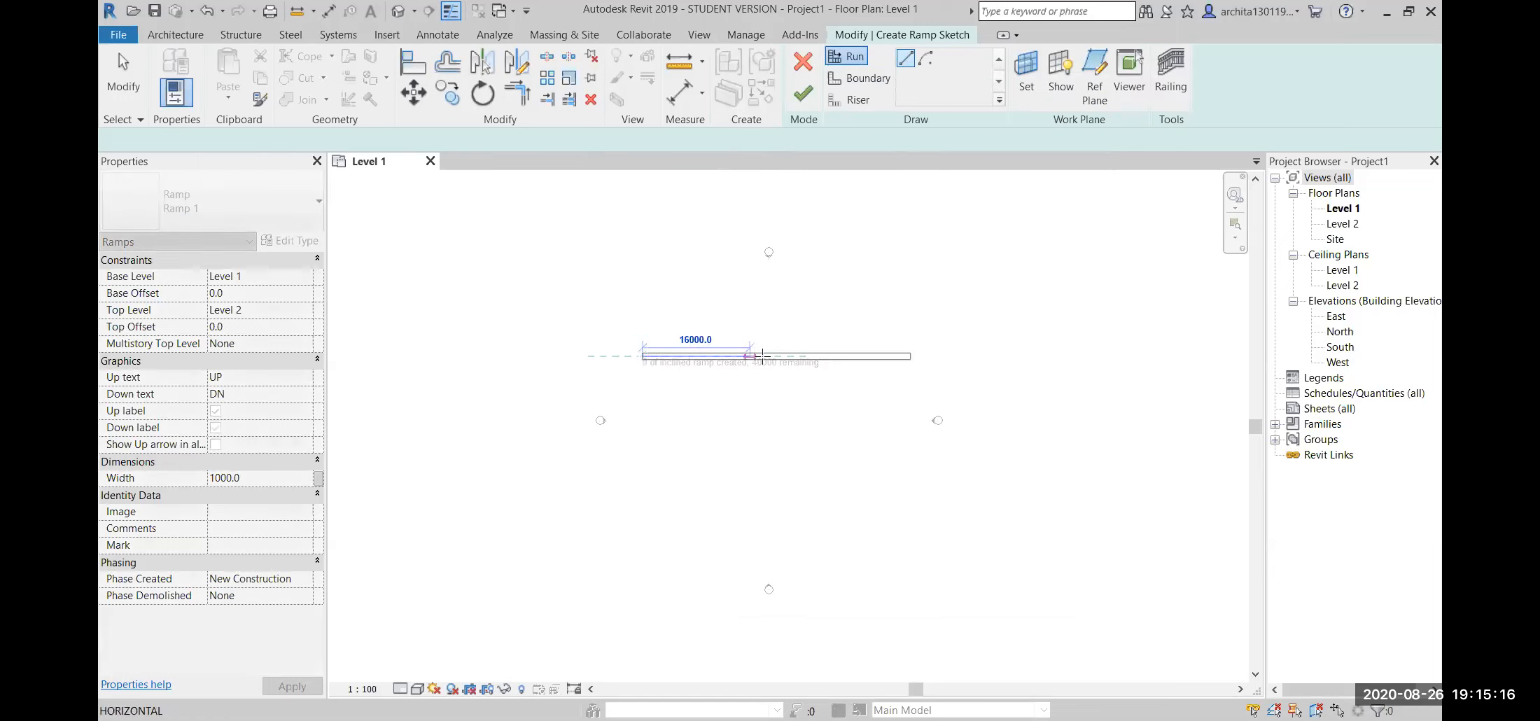
scroll(866, 358, "up", 2)
scroll(865, 358, "up", 1)
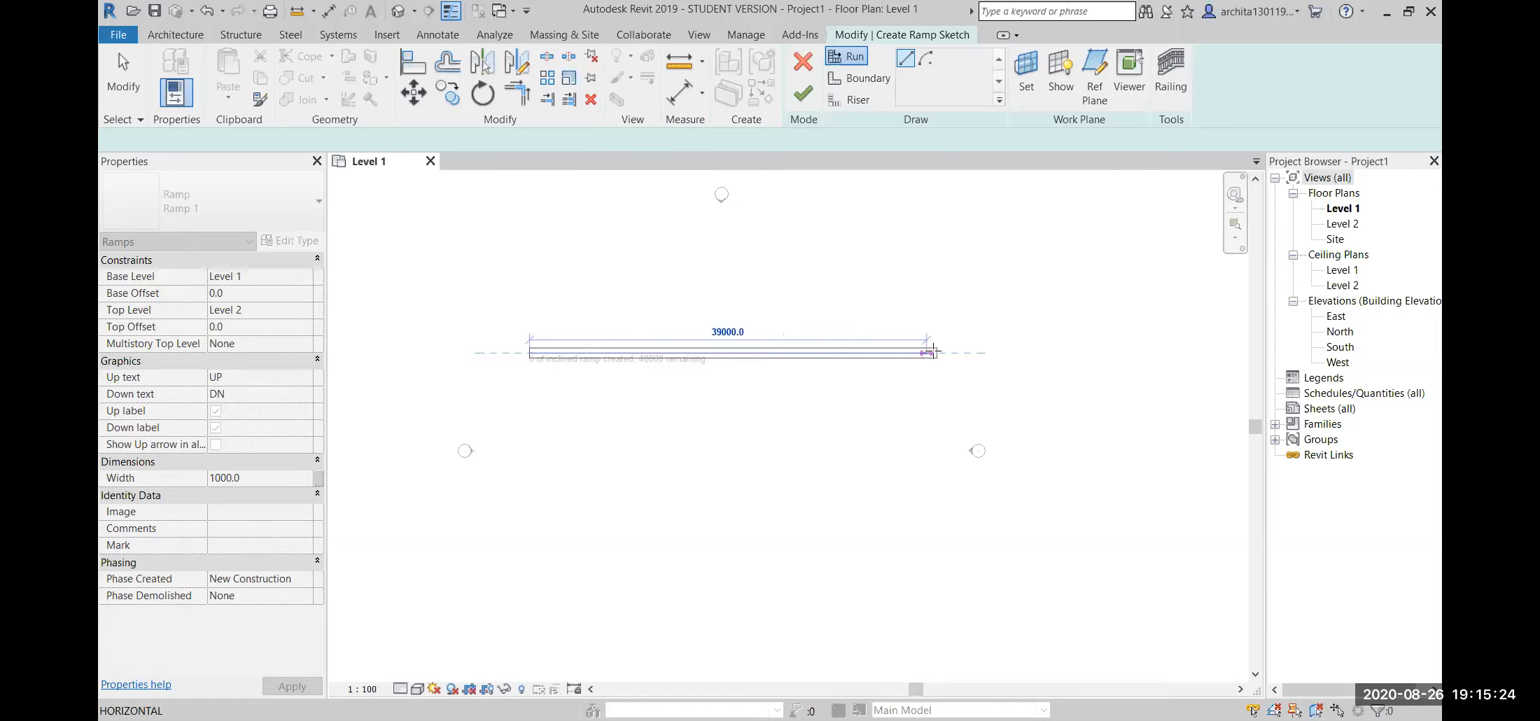
left_click(958, 352)
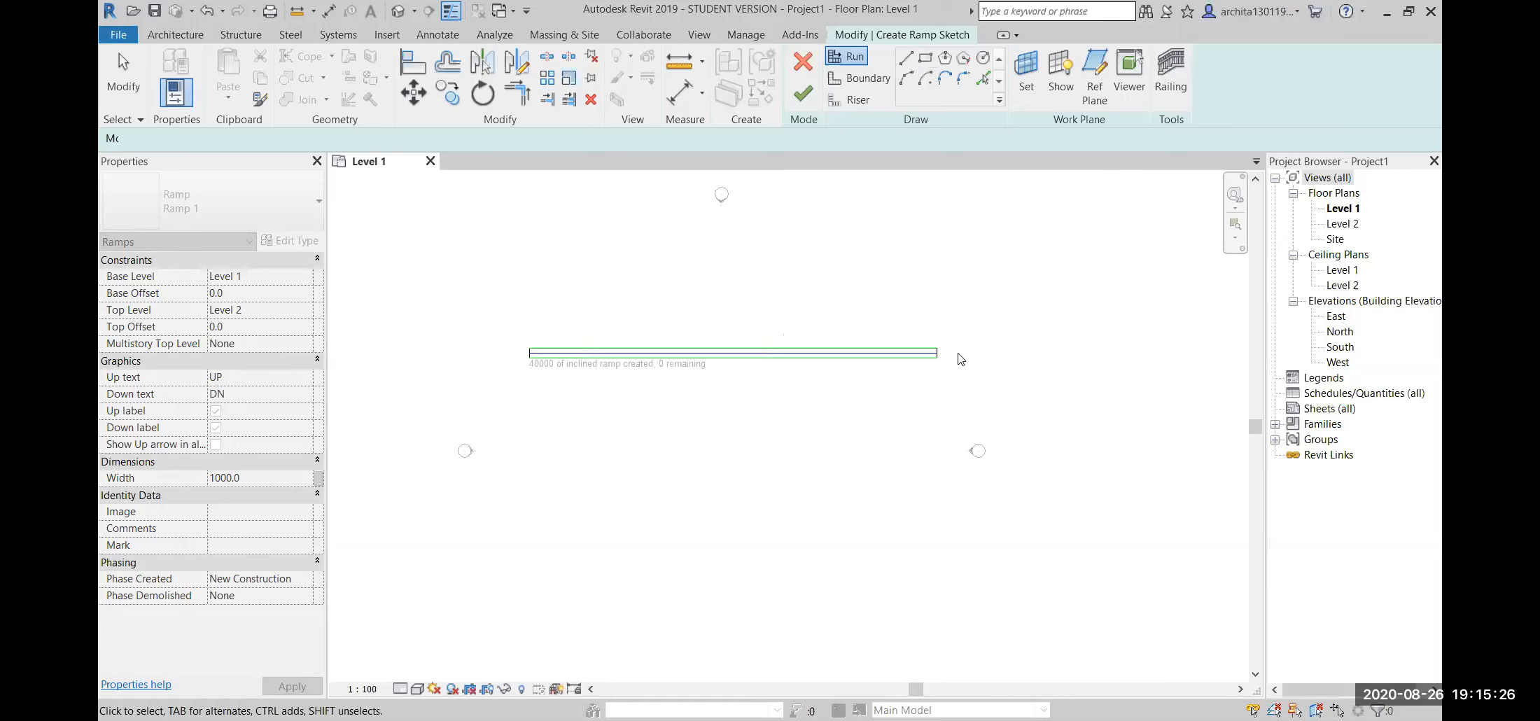
- Examine the run, boundary and riser lines at the far end of the ramp sketch
scroll(959, 357, "up", 5)
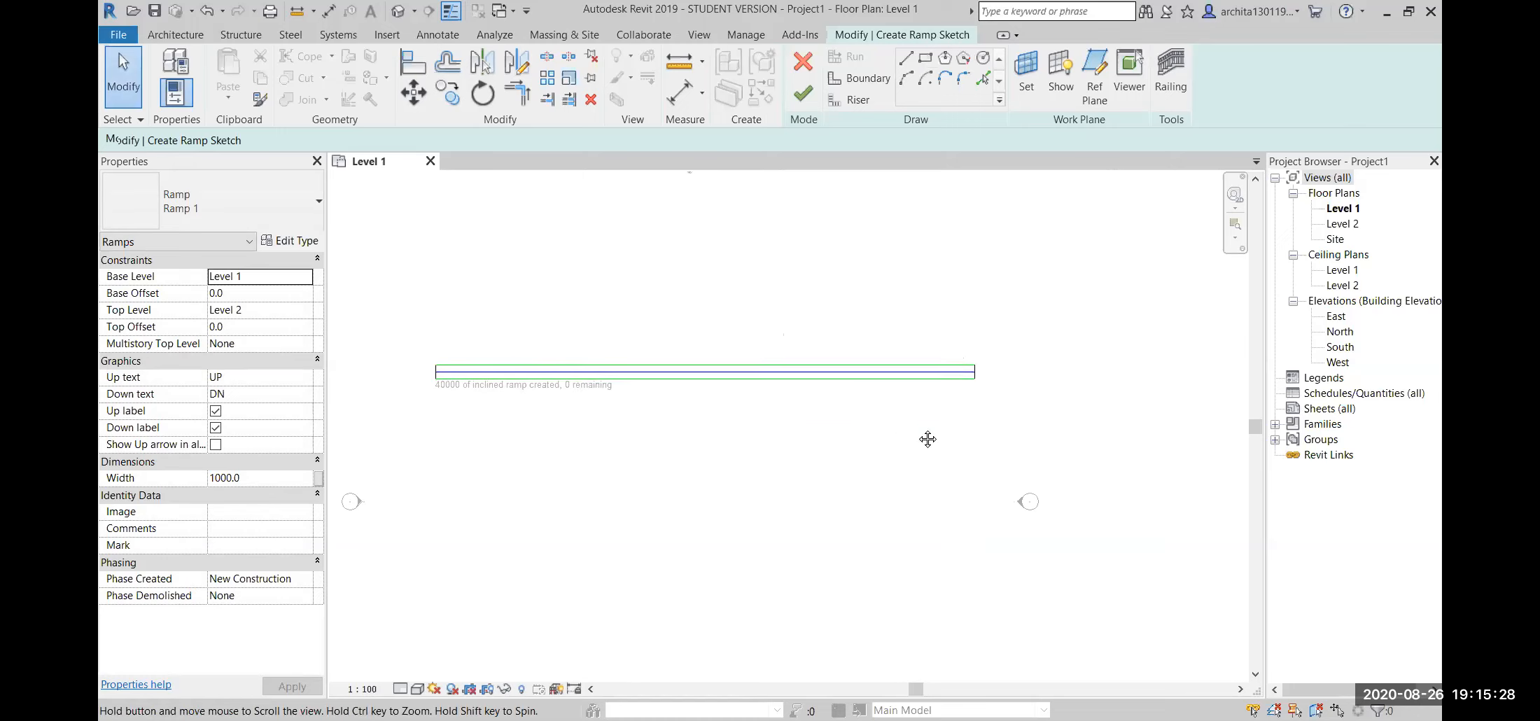
scroll(834, 391, "up", 2)
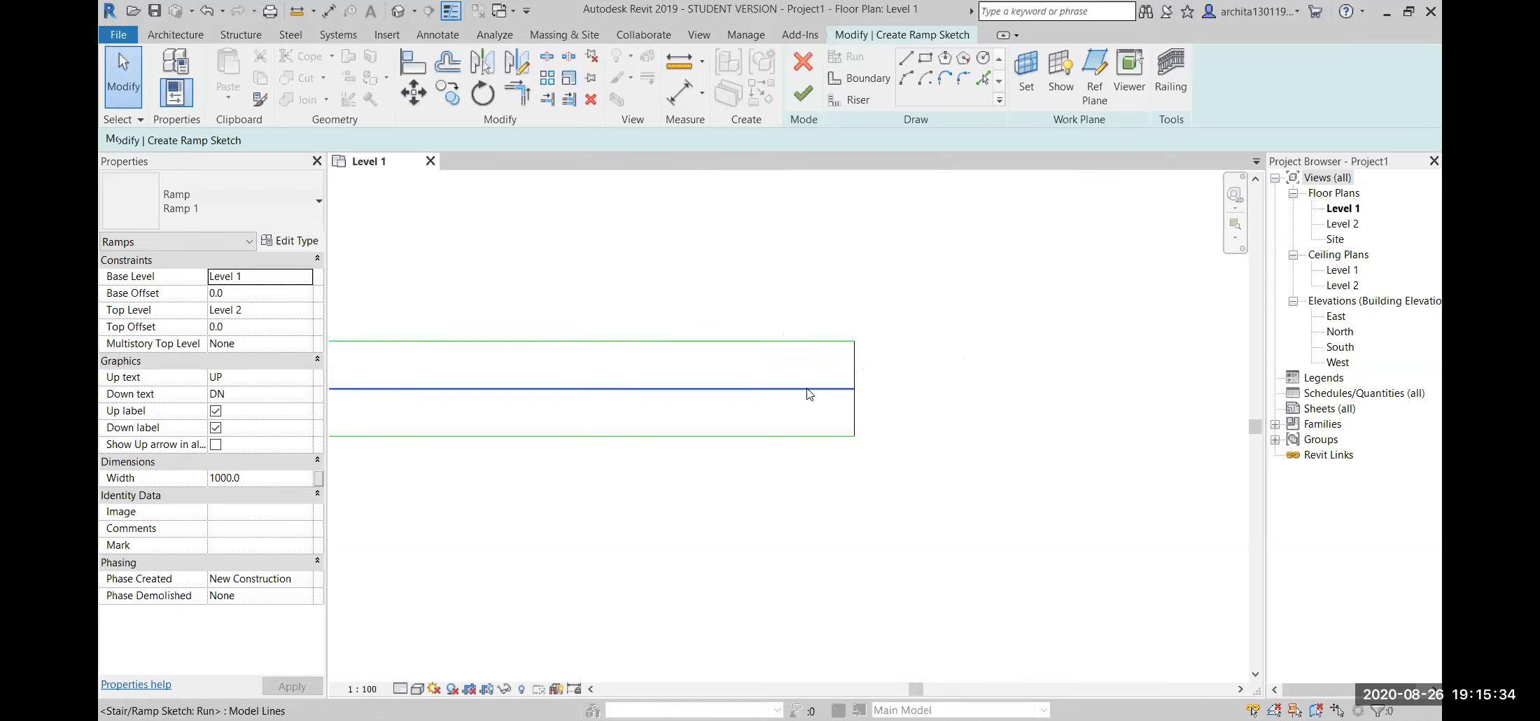
scroll(961, 446, "down", 1)
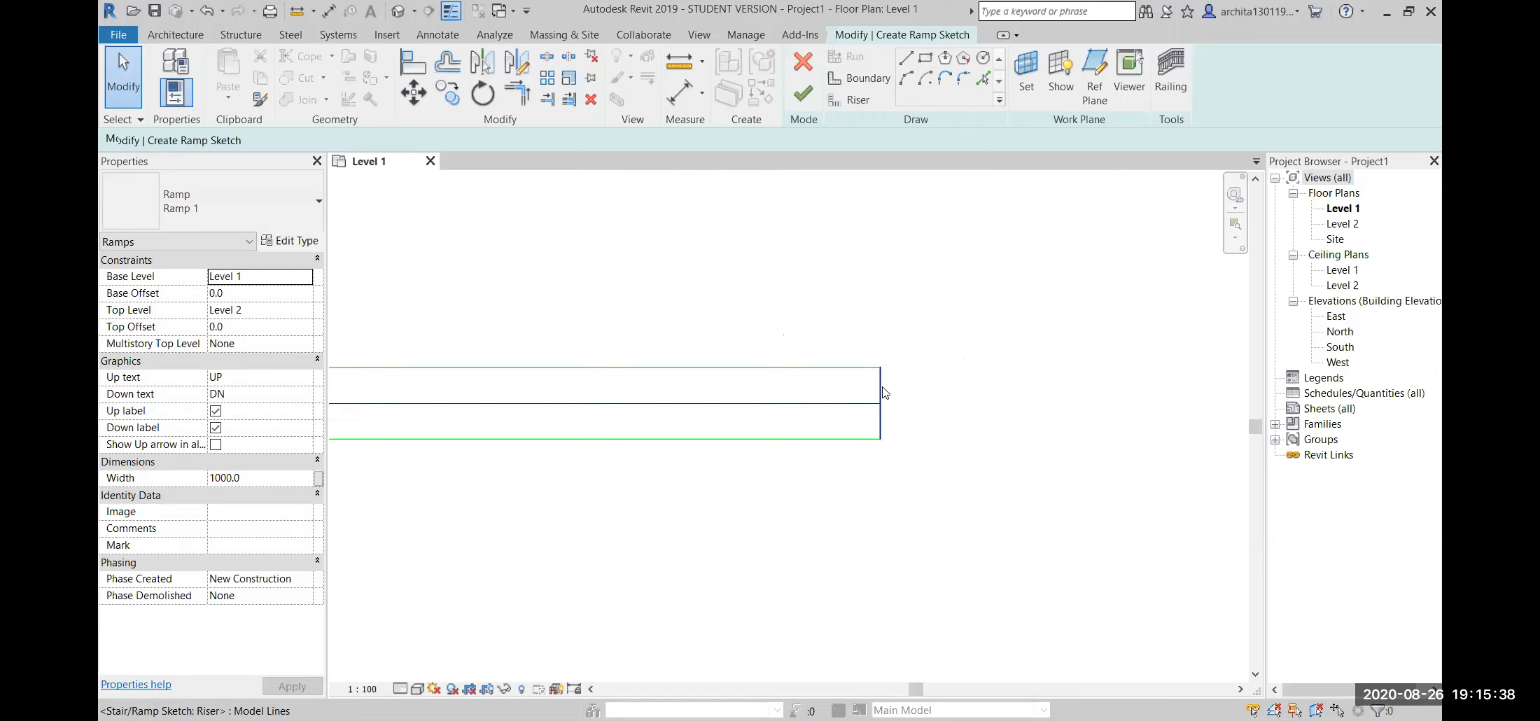
scroll(915, 395, "down", 2)
scroll(1076, 480, "down", 1)
scroll(456, 434, "down", 3)
middle_click_drag(617, 444, 897, 455)
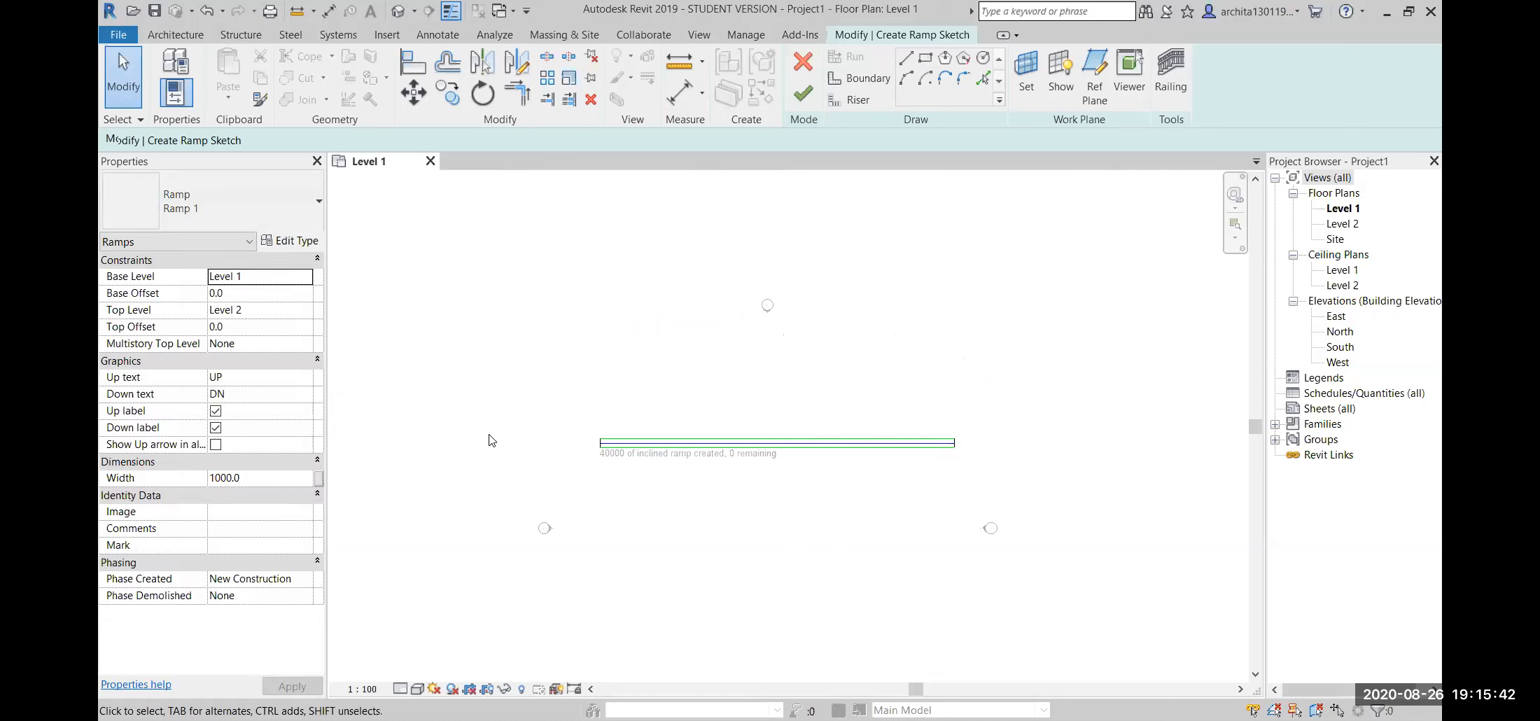
scroll(491, 437, "up", 2)
middle_click_drag(1048, 490, 444, 453)
scroll(912, 415, "up", 5)
middle_click_drag(928, 488, 882, 473)
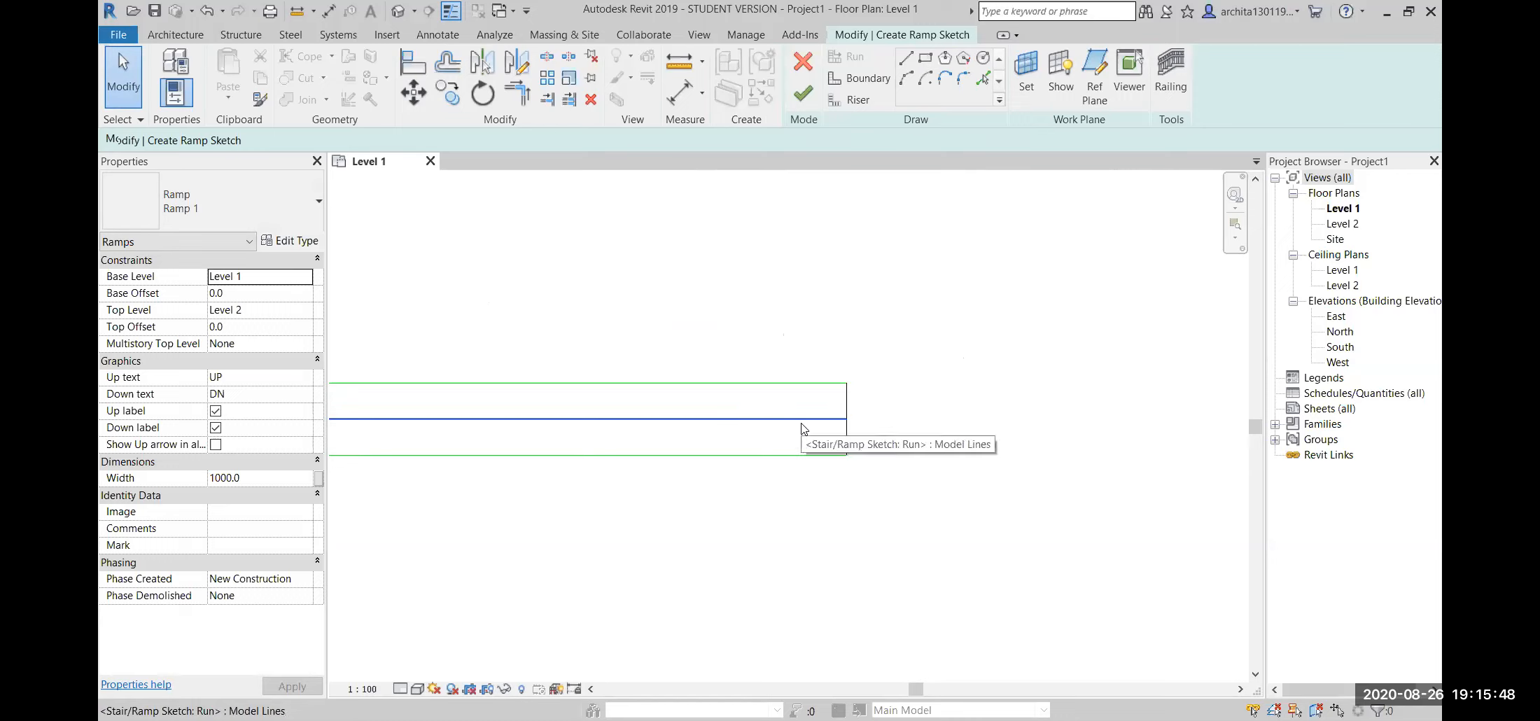
scroll(993, 457, "down", 8)
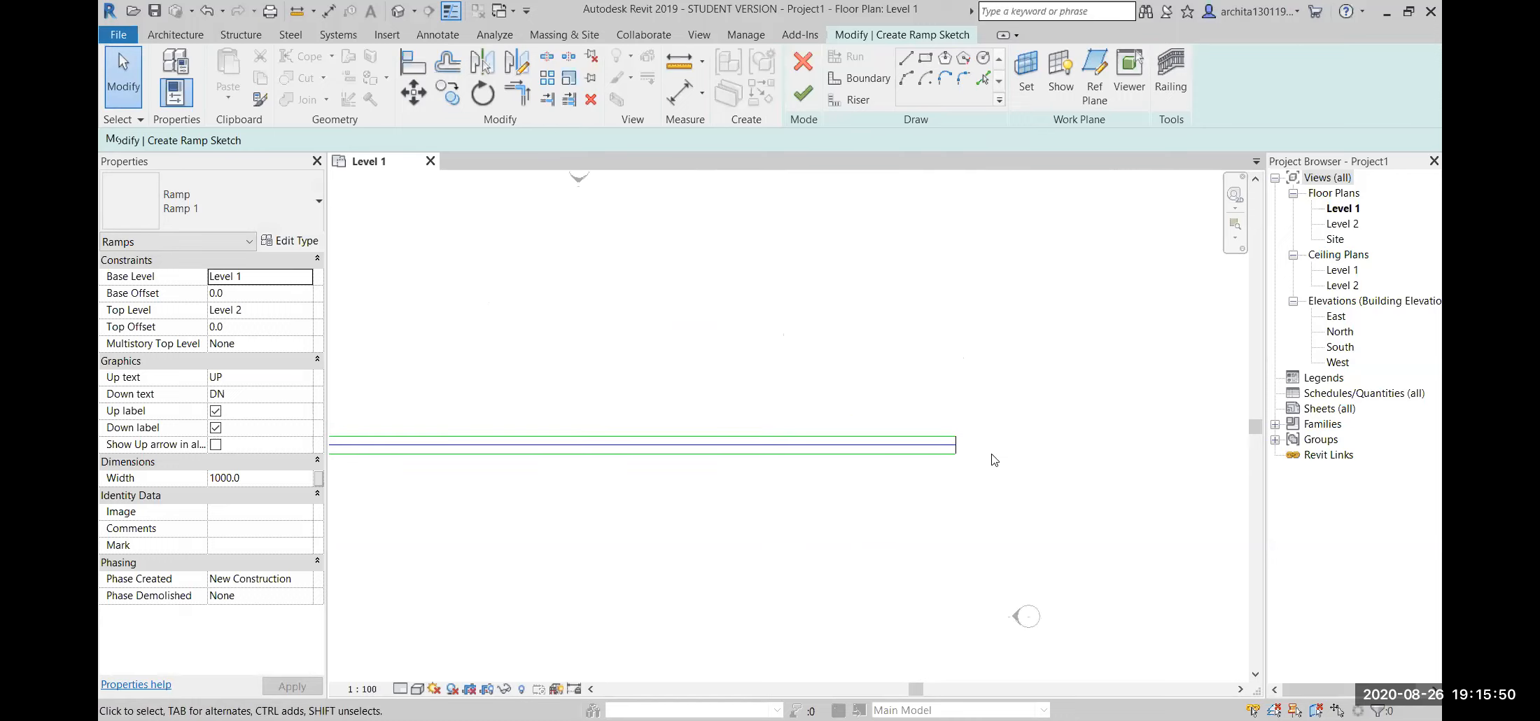
scroll(904, 471, "up", 6)
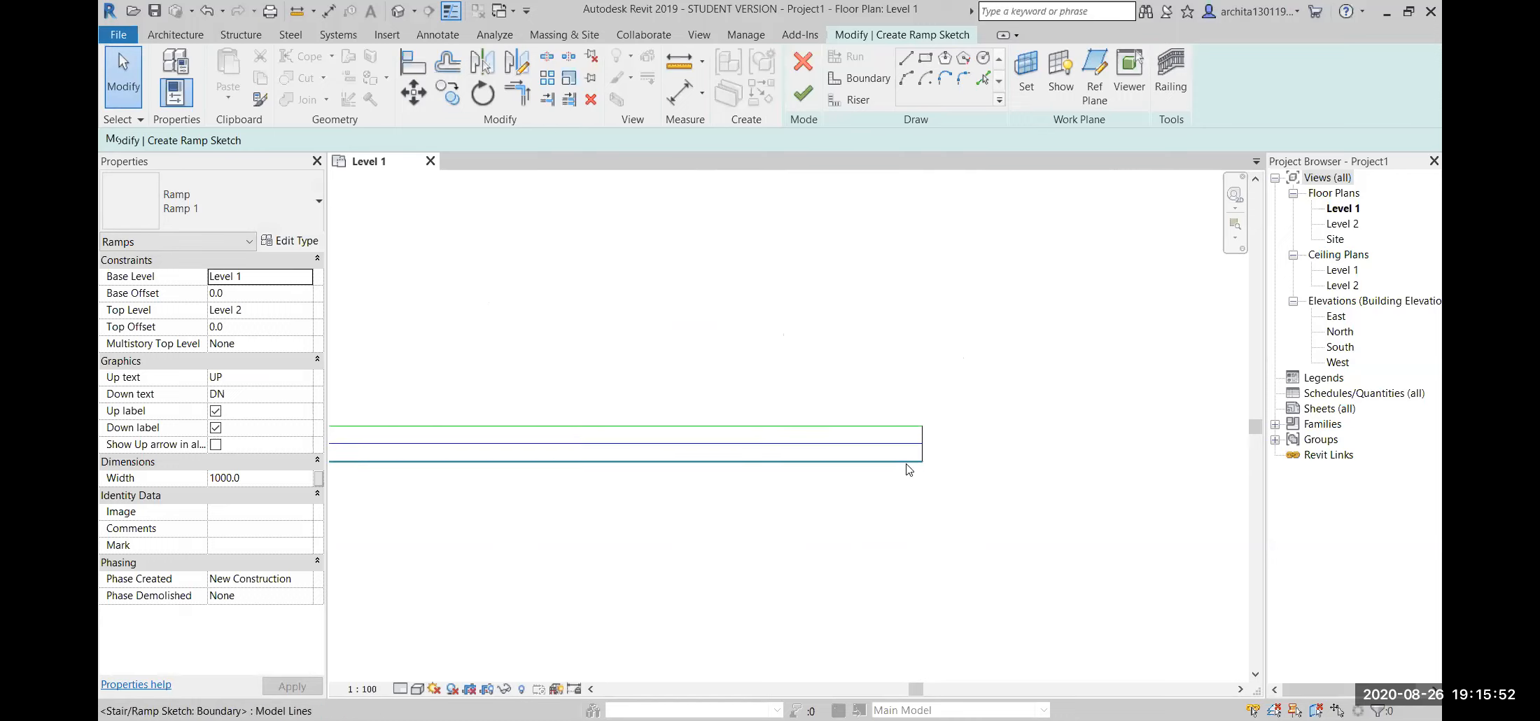
scroll(939, 469, "down", 6)
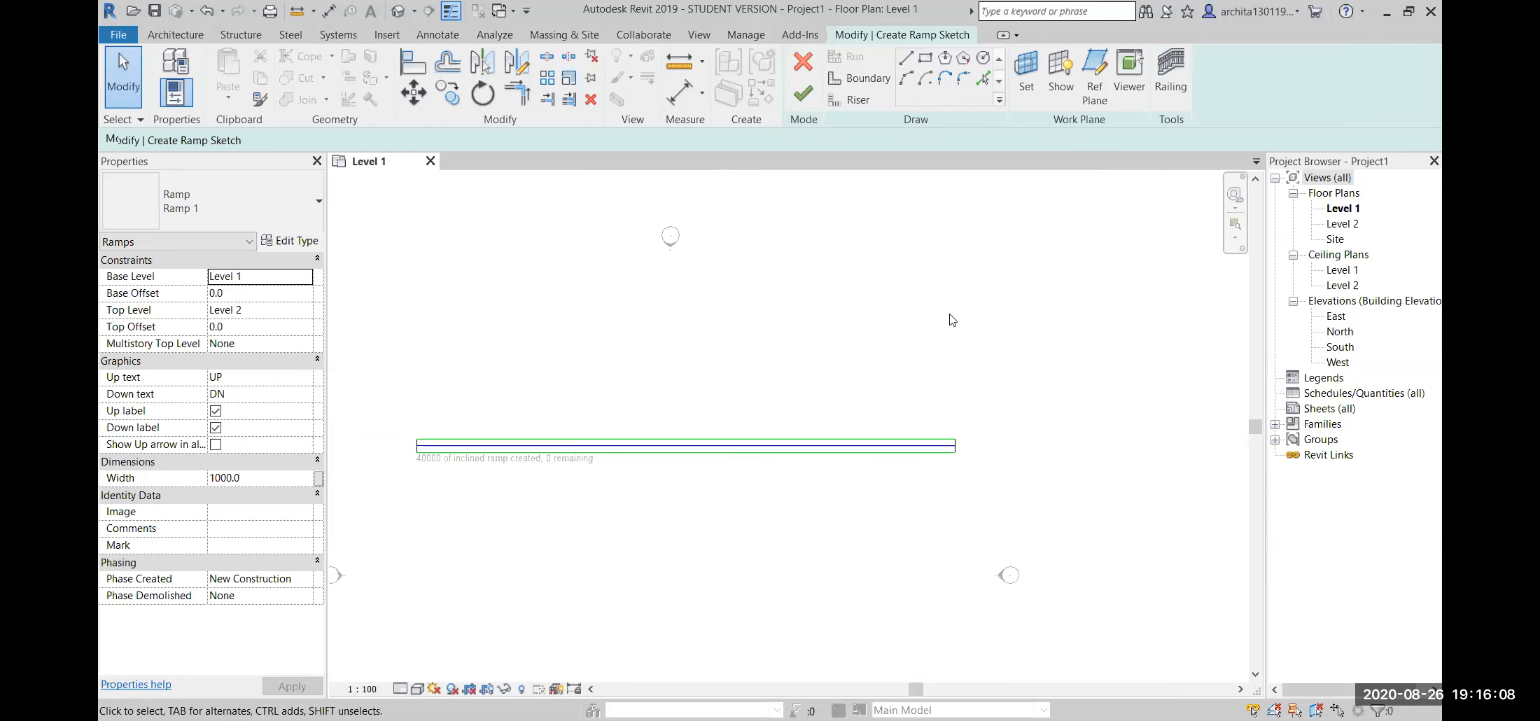
- Finish the ramp sketch to create the ramp and clear the selection
left_click(806, 95)
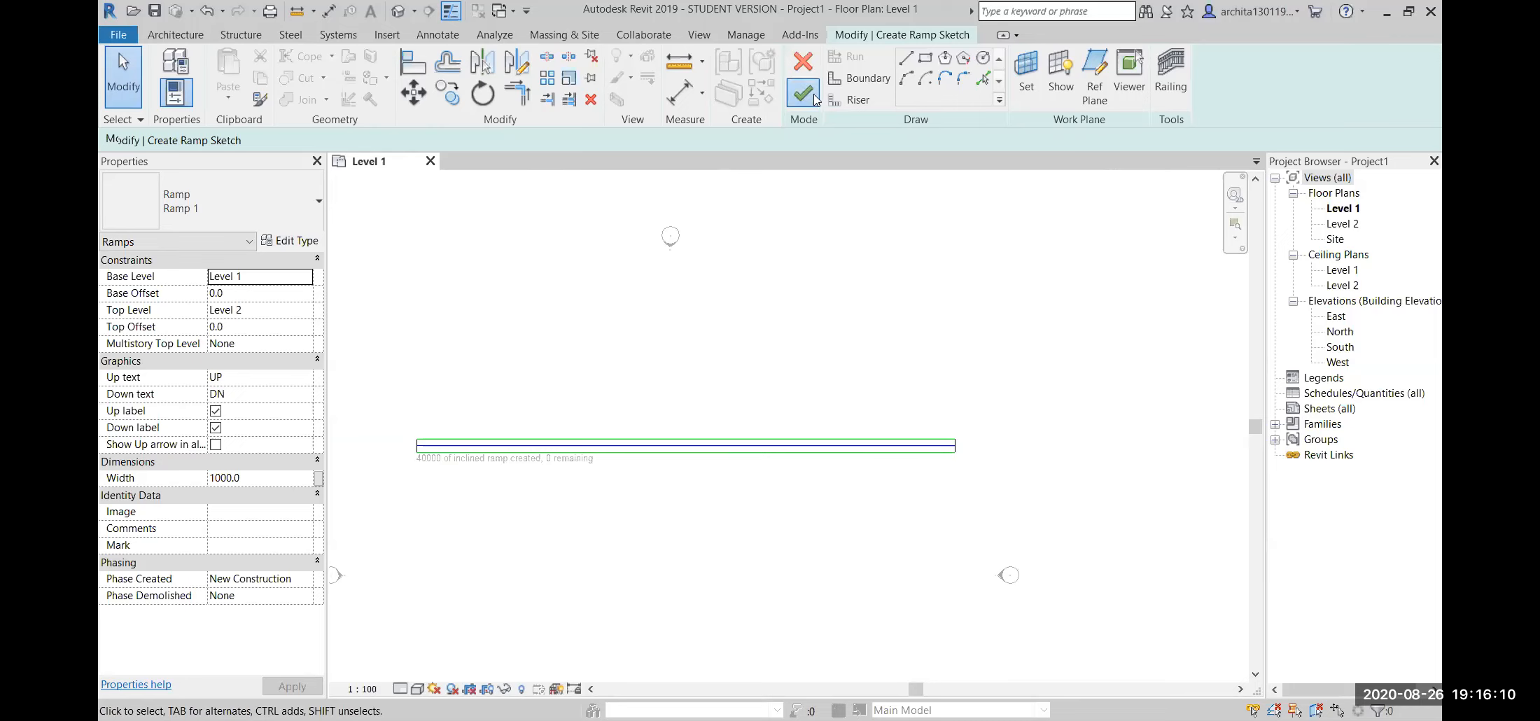
left_click(904, 519)
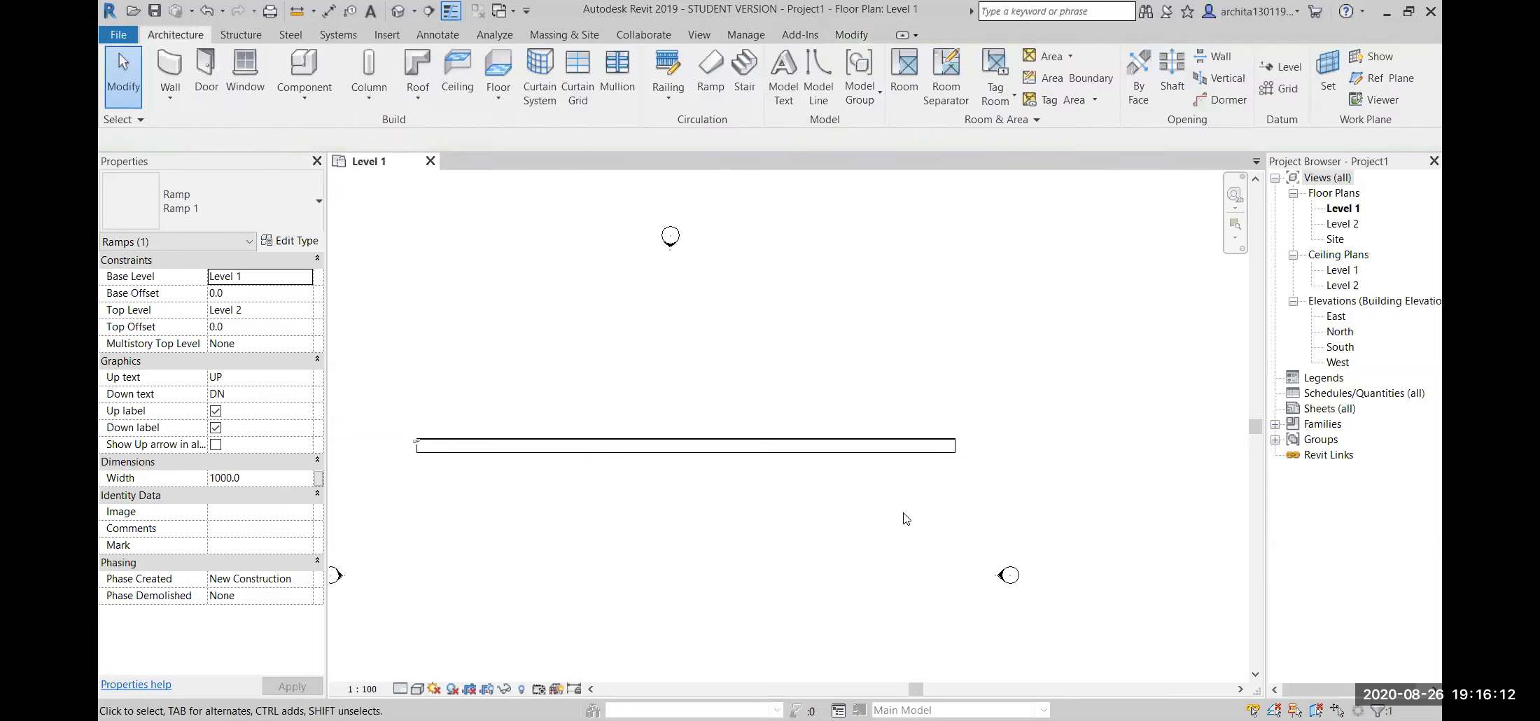
scroll(509, 468, "up", 2)
scroll(495, 478, "down", 1)
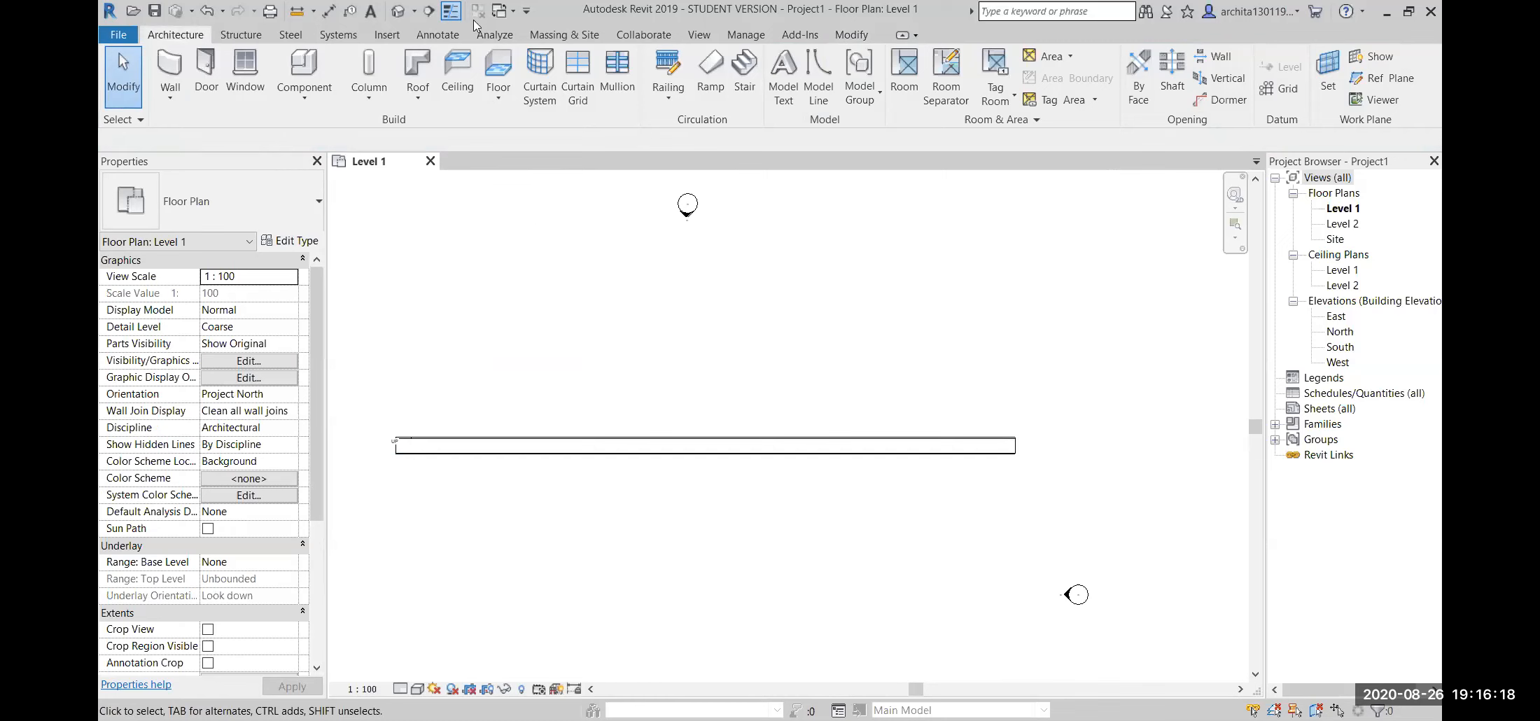
- Open the default 3D view and look at the lower end of the ramp with its railings
left_click(397, 11)
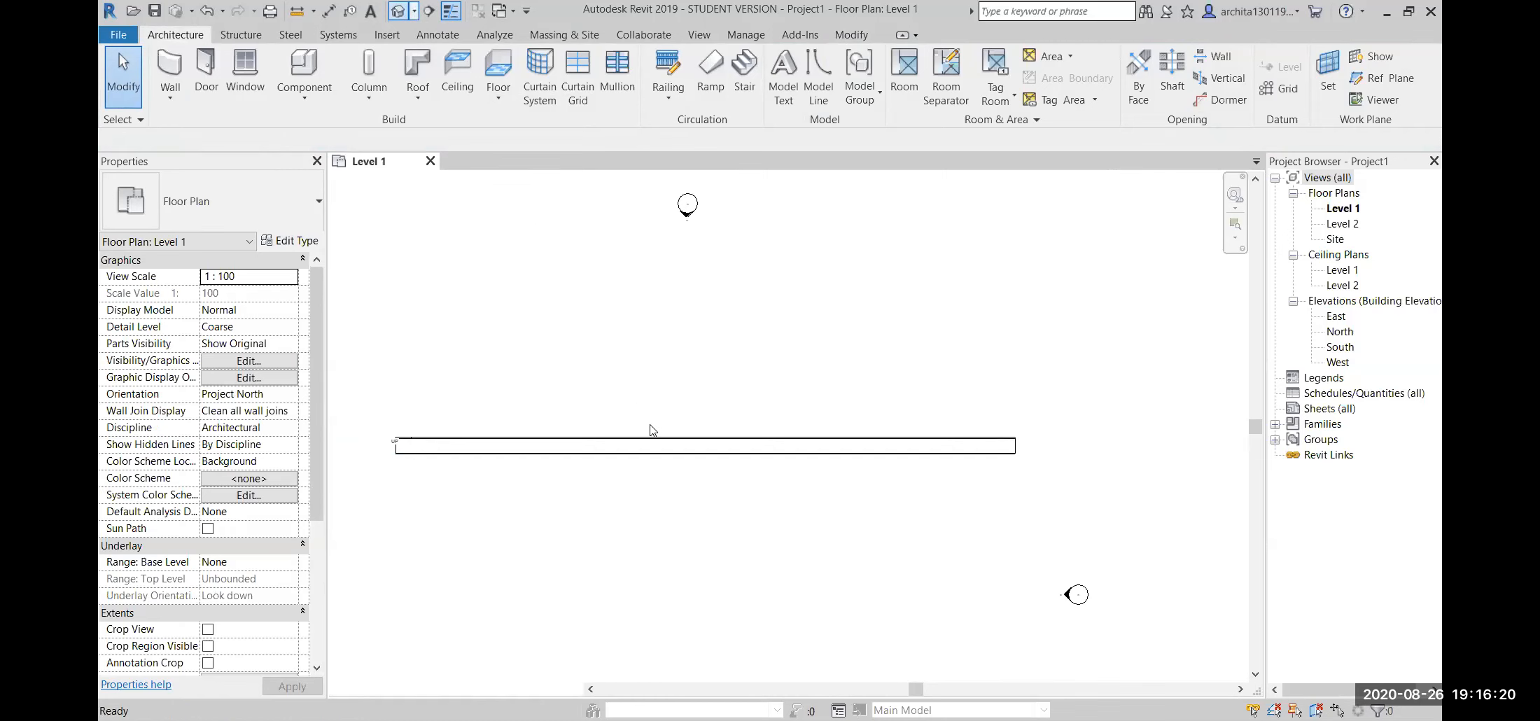
scroll(788, 487, "up", 1)
middle_click_drag(703, 530, 1000, 519, "shift")
scroll(833, 613, "up", 6)
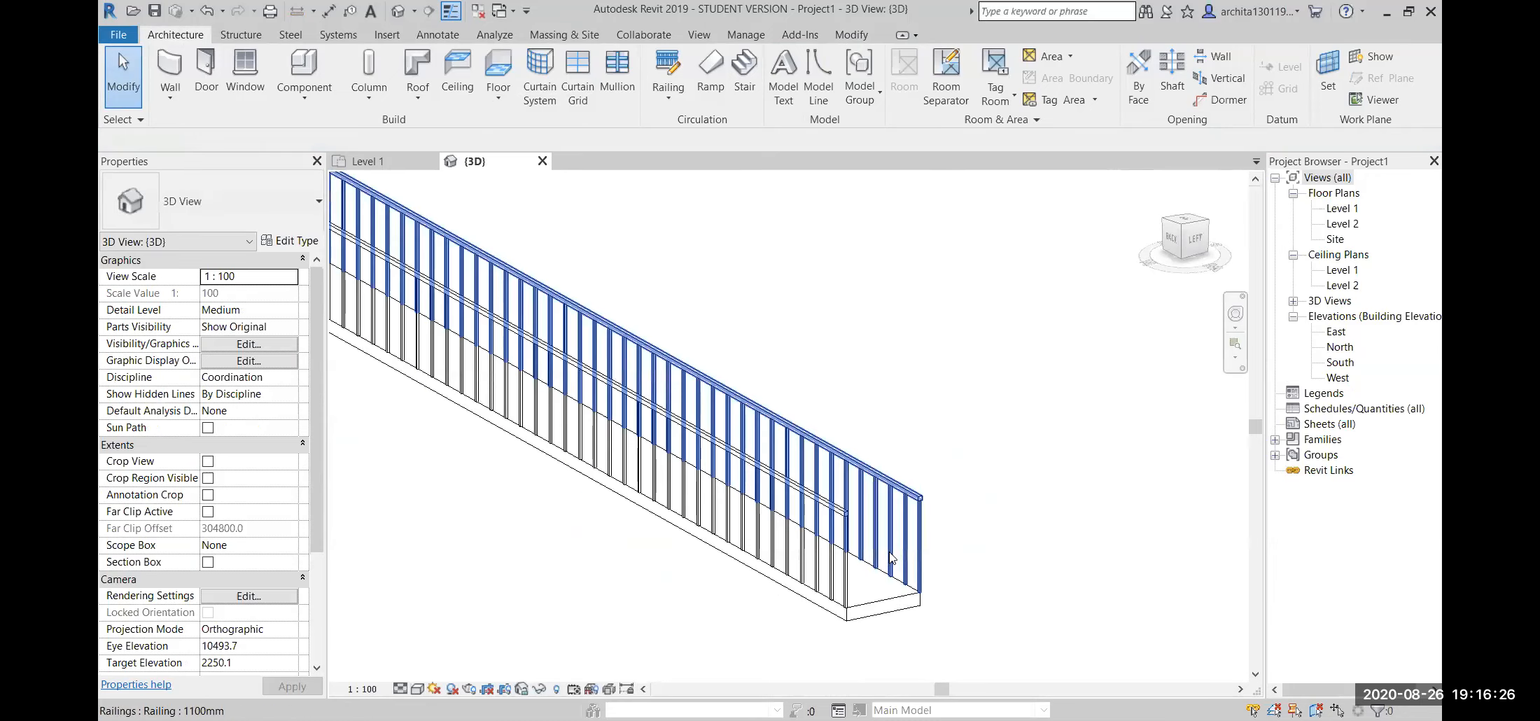
scroll(891, 559, "up", 1)
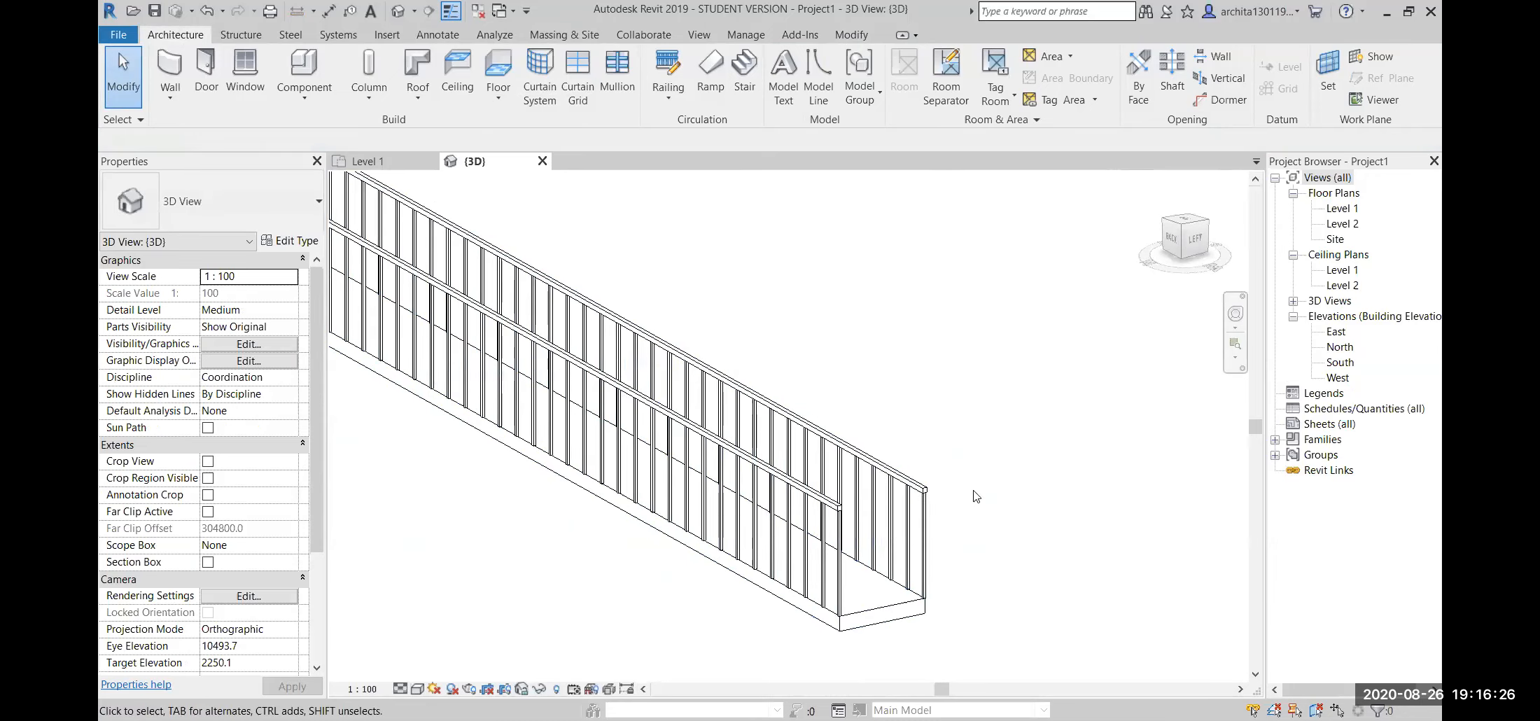
- Change both ramp railings to the Glass Panel - Bottom Fill type
left_click(912, 493)
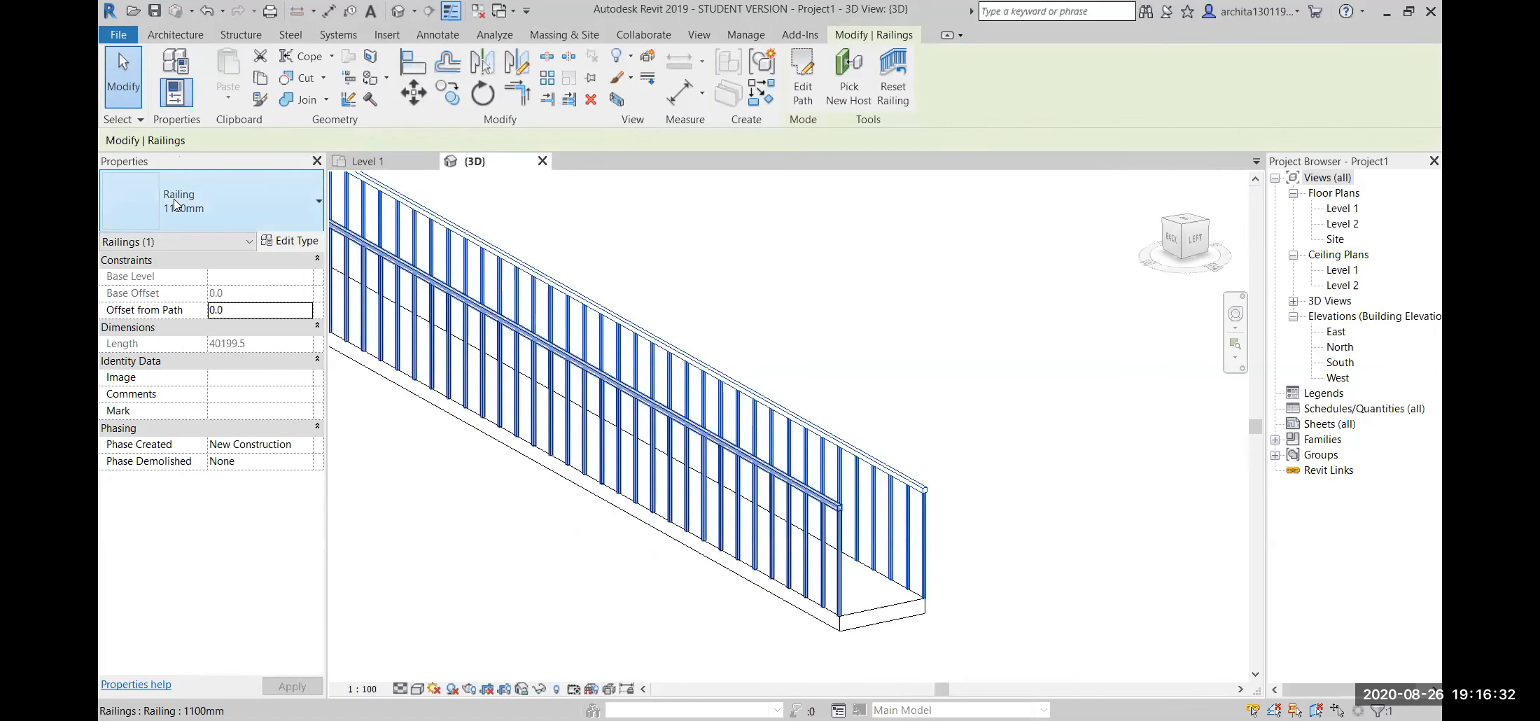
left_click(225, 200)
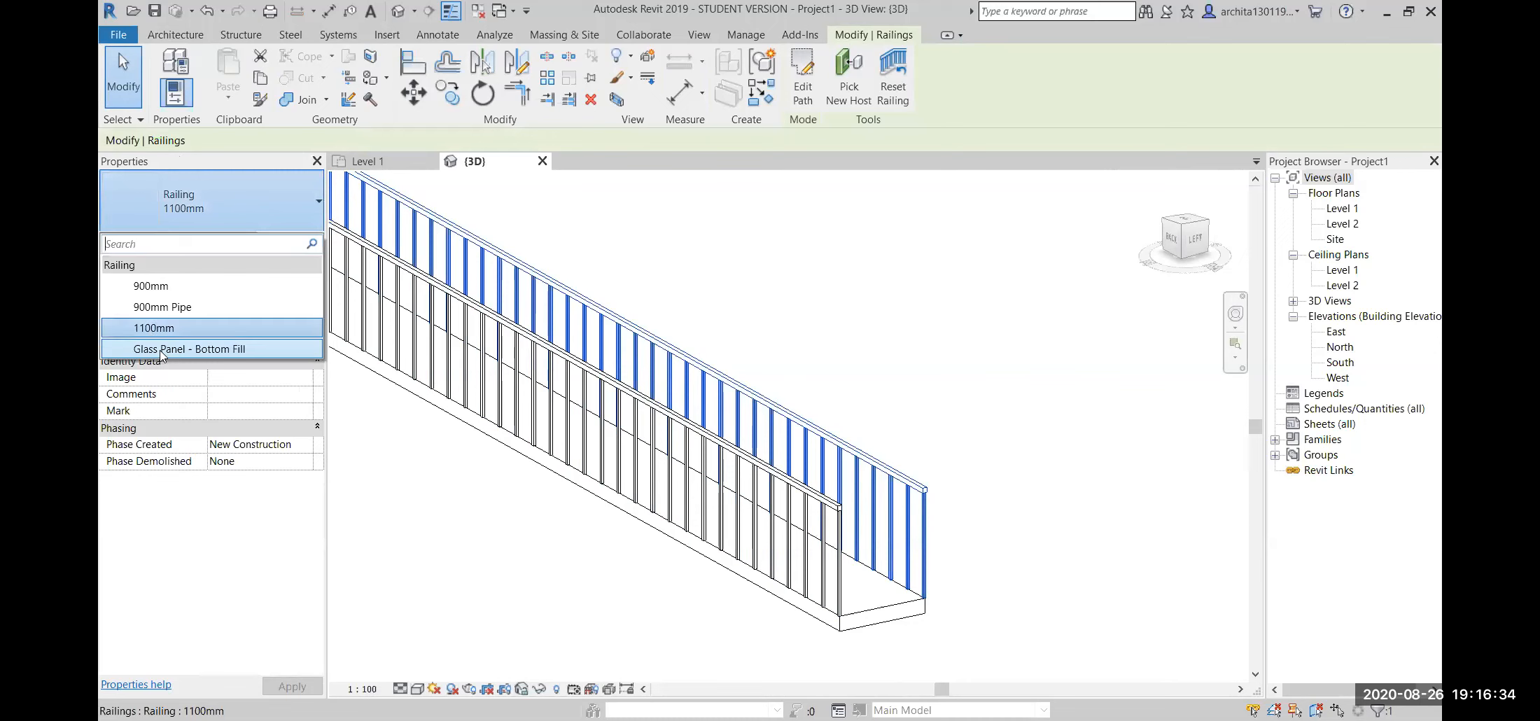
left_click(161, 350)
left_click(860, 414)
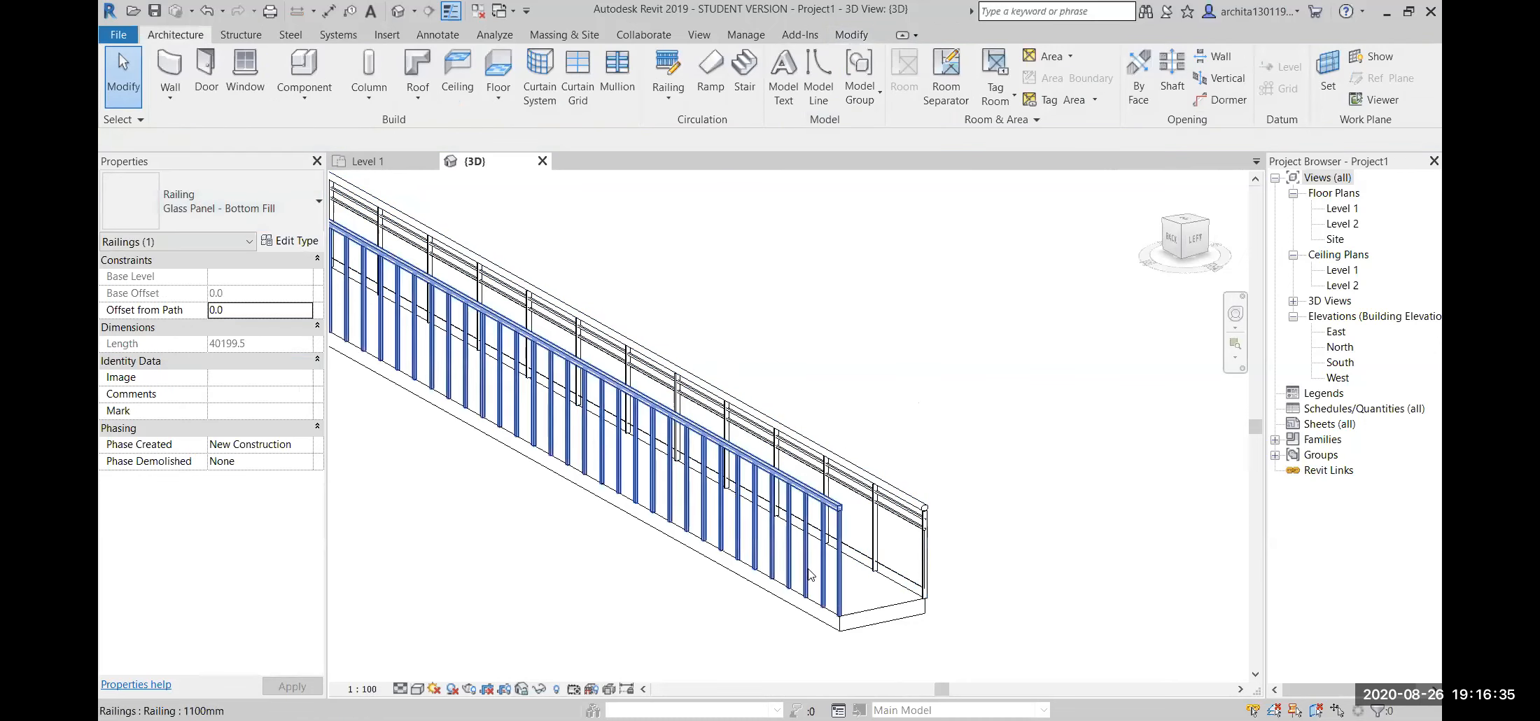
left_click(820, 537)
left_click(198, 208)
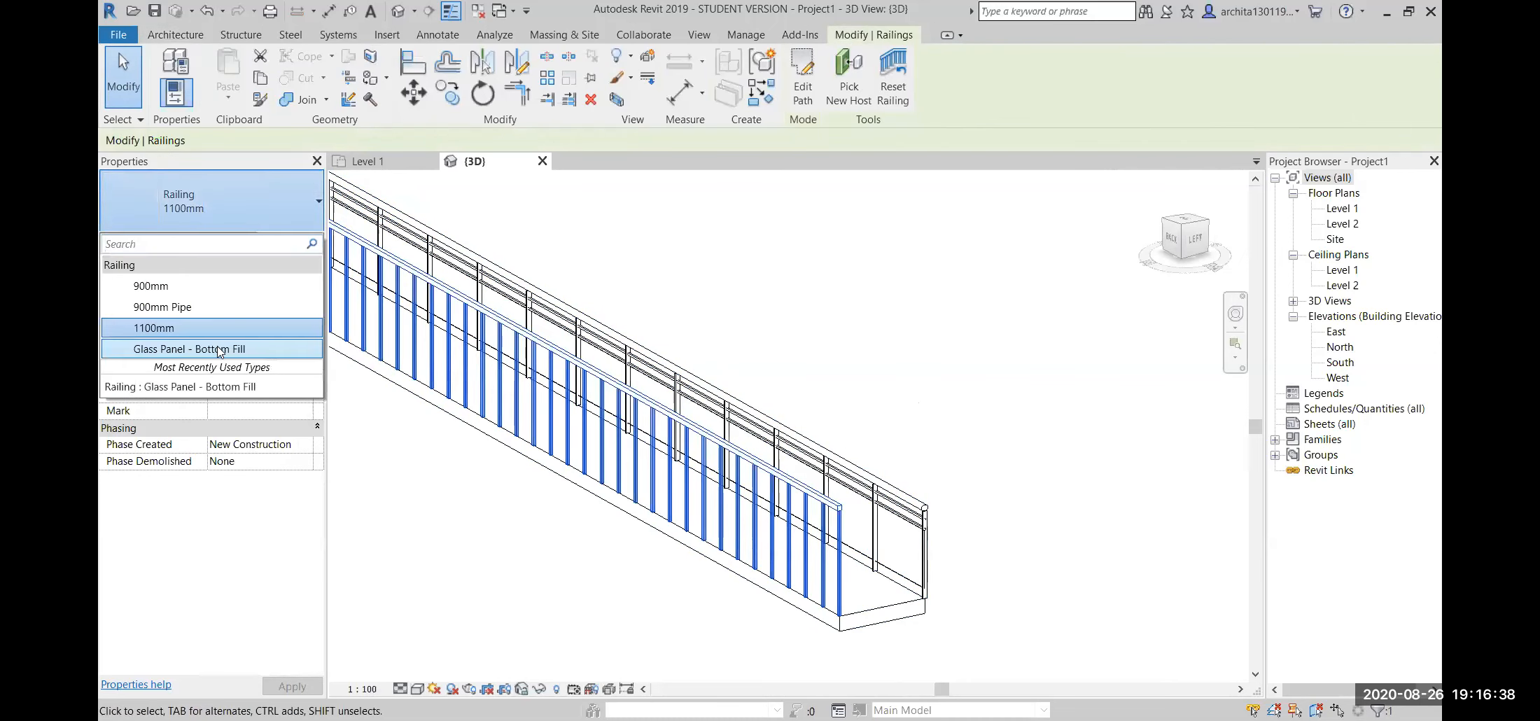
left_click(219, 351)
left_click(987, 451)
- Change the Shape of the ramp's type to Solid and apply it to the model
scroll(987, 451, "down", 4)
middle_click_drag(987, 450, 678, 596, "shift")
middle_click_drag(829, 587, 829, 449)
scroll(918, 483, "up", 3)
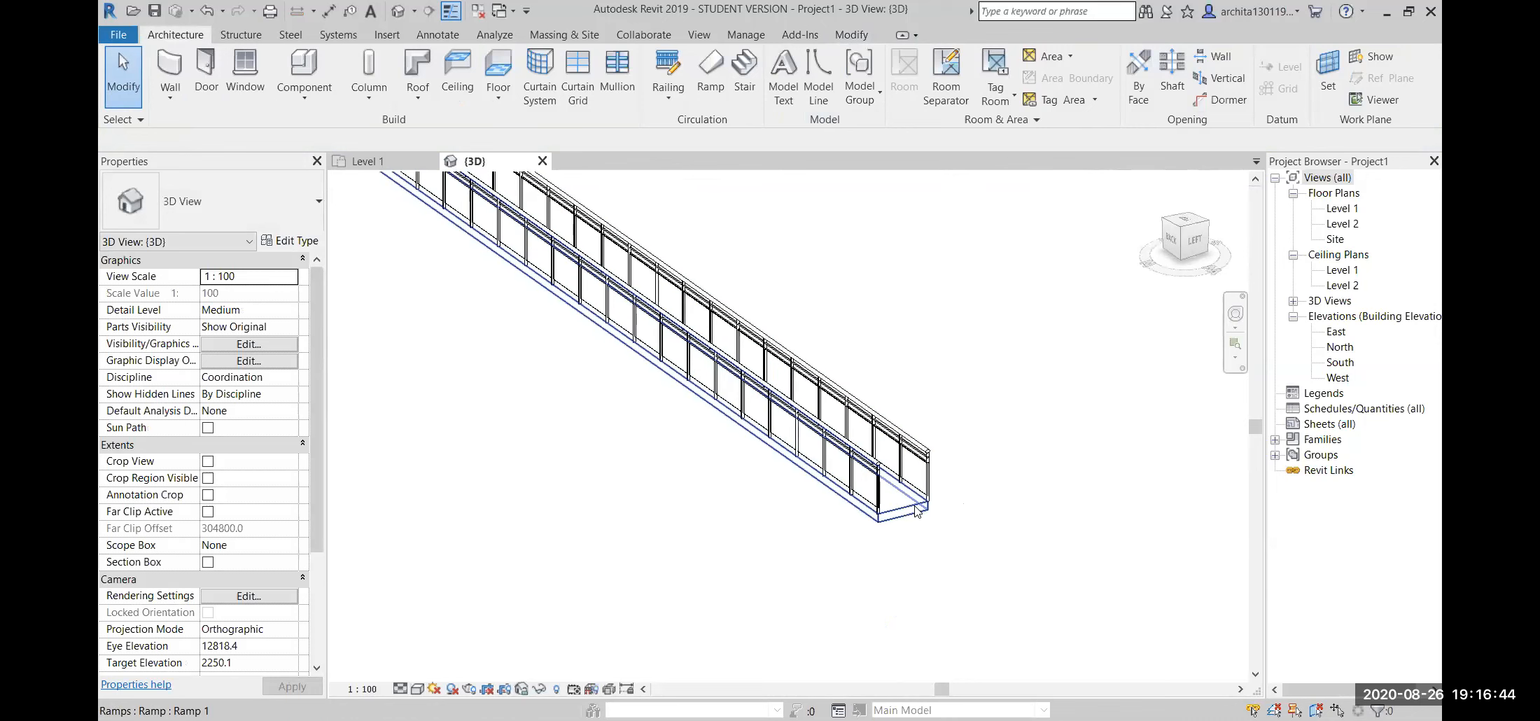
left_click(917, 511)
left_click(312, 241)
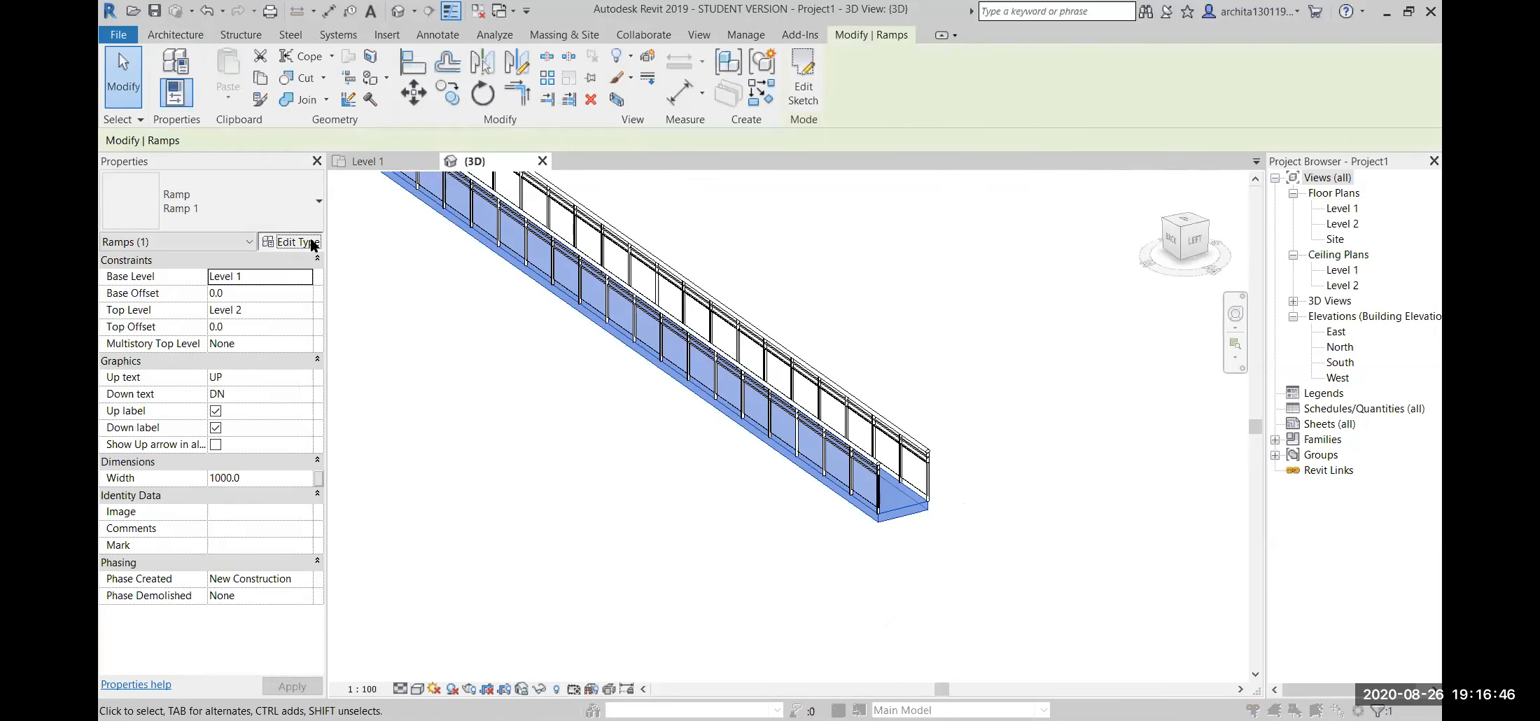
left_click_drag(944, 97, 1235, 159)
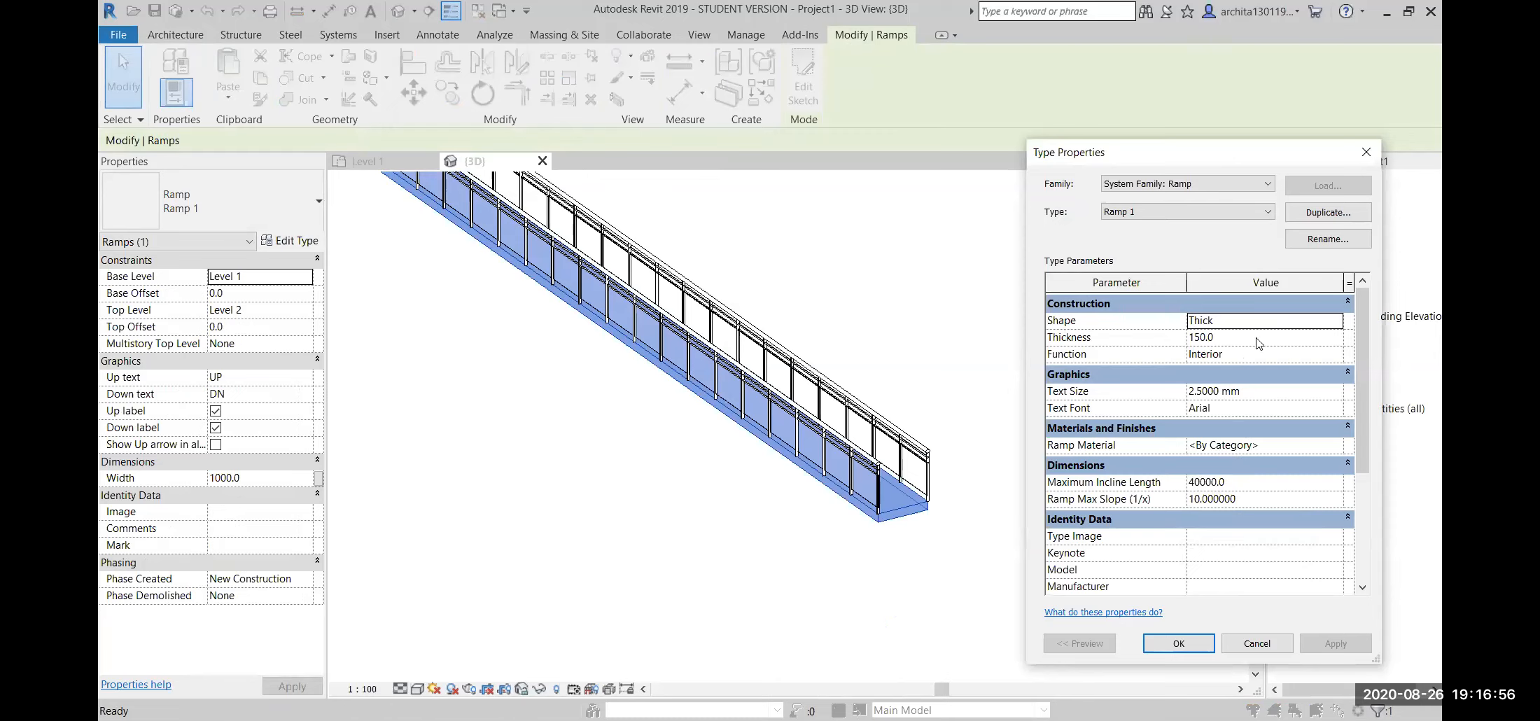
left_click(1332, 327)
left_click(1335, 321)
left_click(1213, 353)
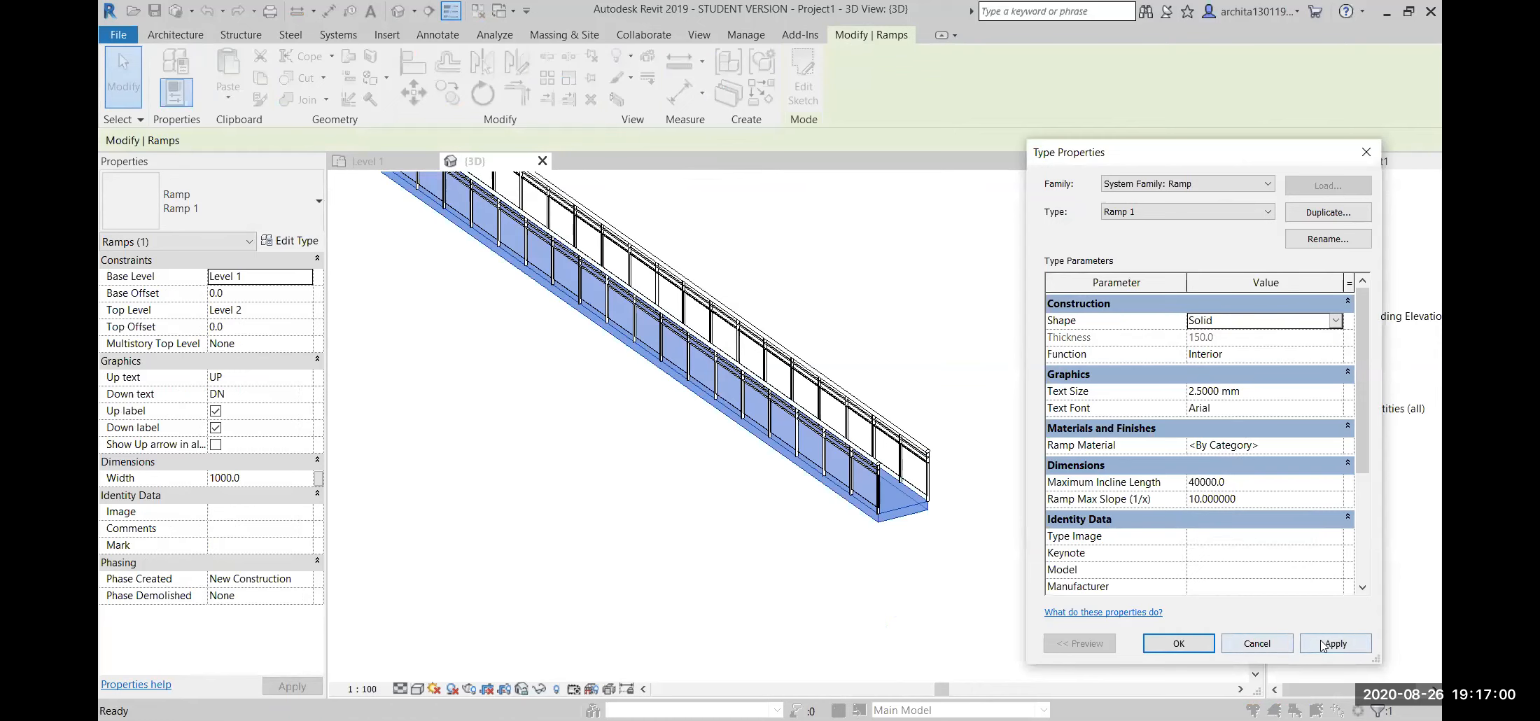
left_click(1336, 643)
left_click(1198, 649)
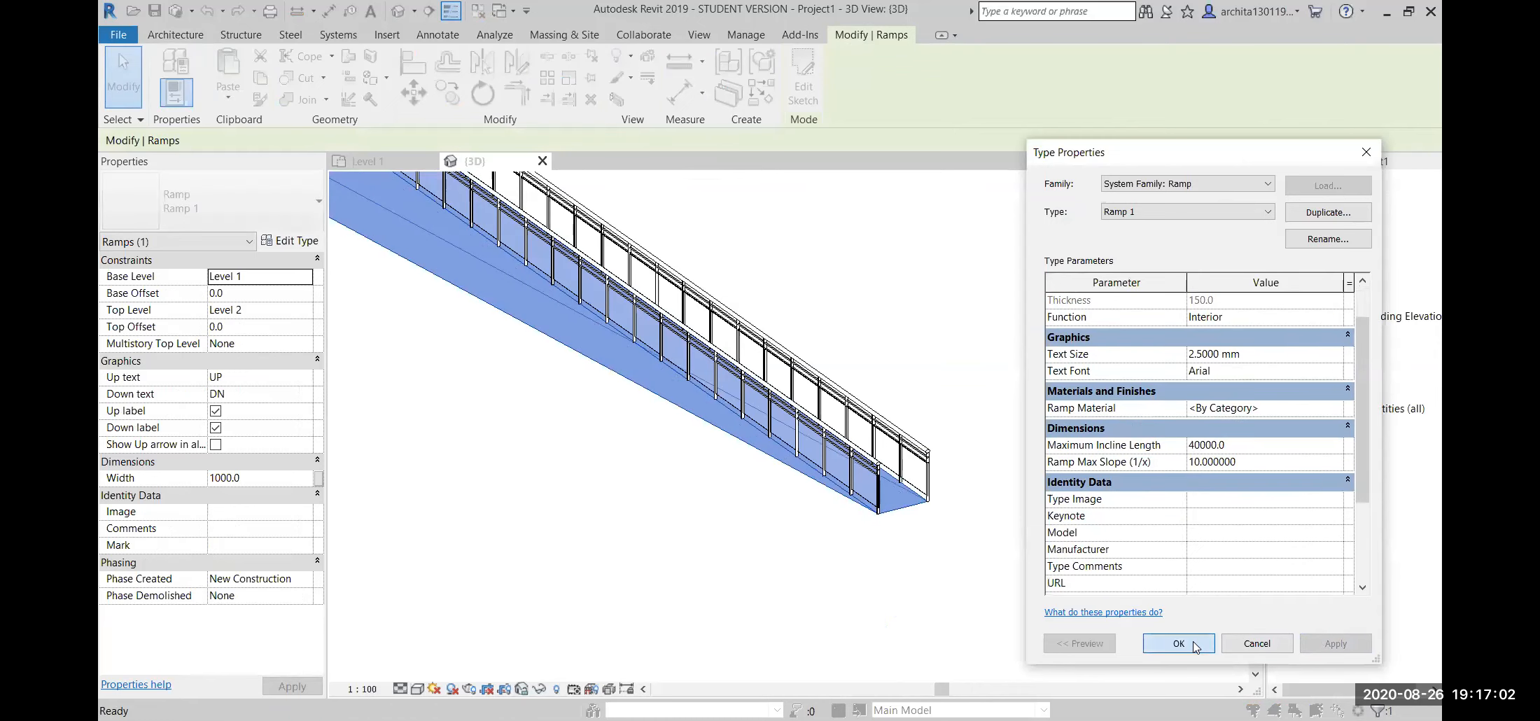
left_click(1055, 605)
scroll(1055, 605, "down", 5)
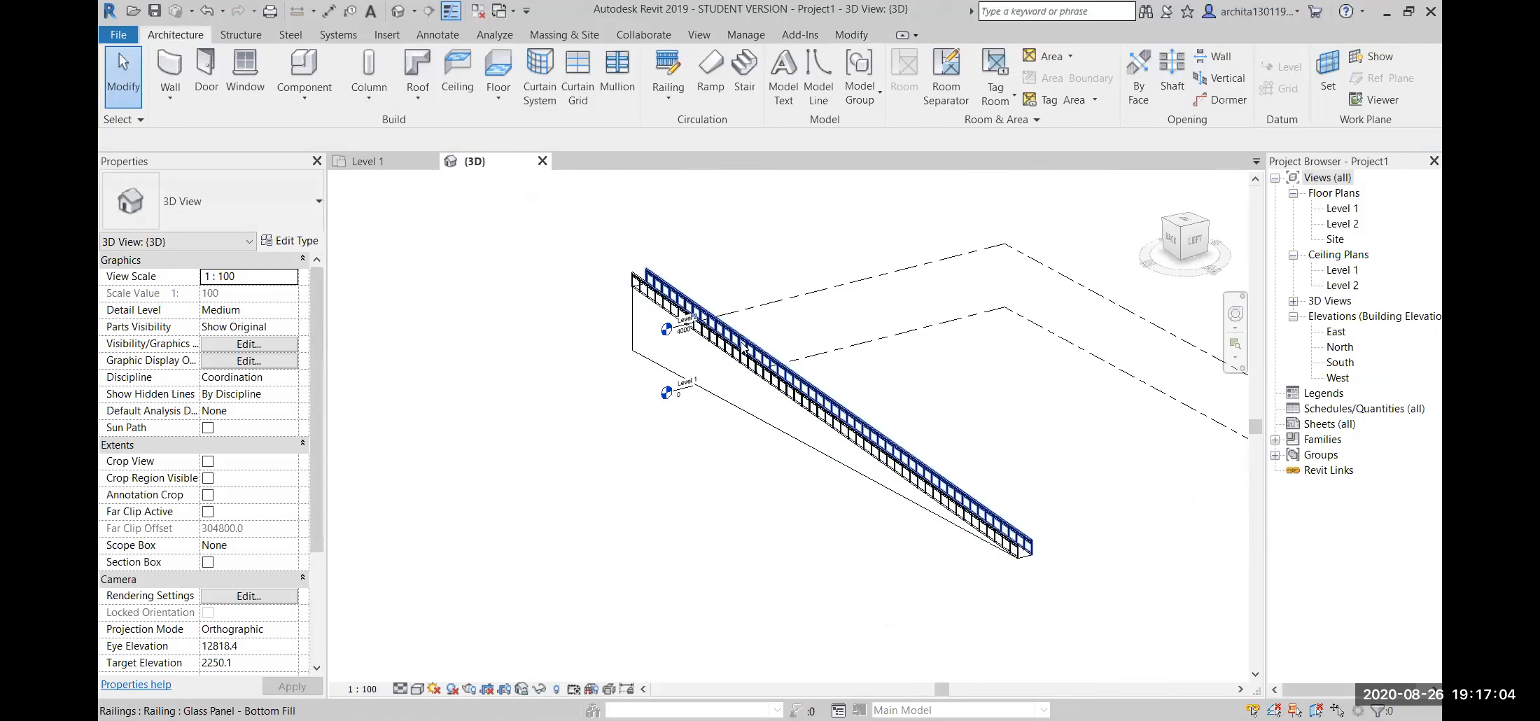
- Undo the change of the ramp type's shape to Solid and inspect the ramp in 3D
scroll(746, 364, "up", 2)
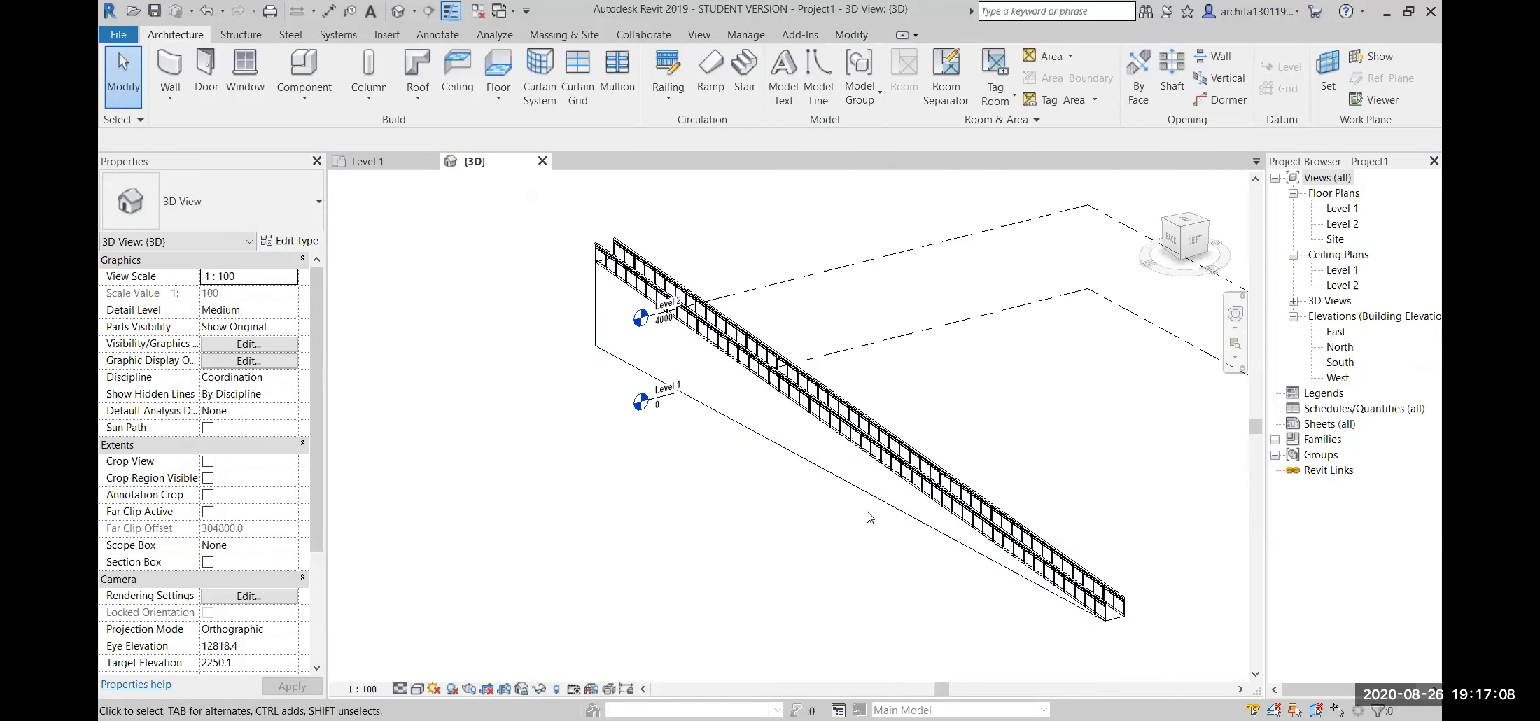
key("ctrl+z")
scroll(870, 522, "down", 4)
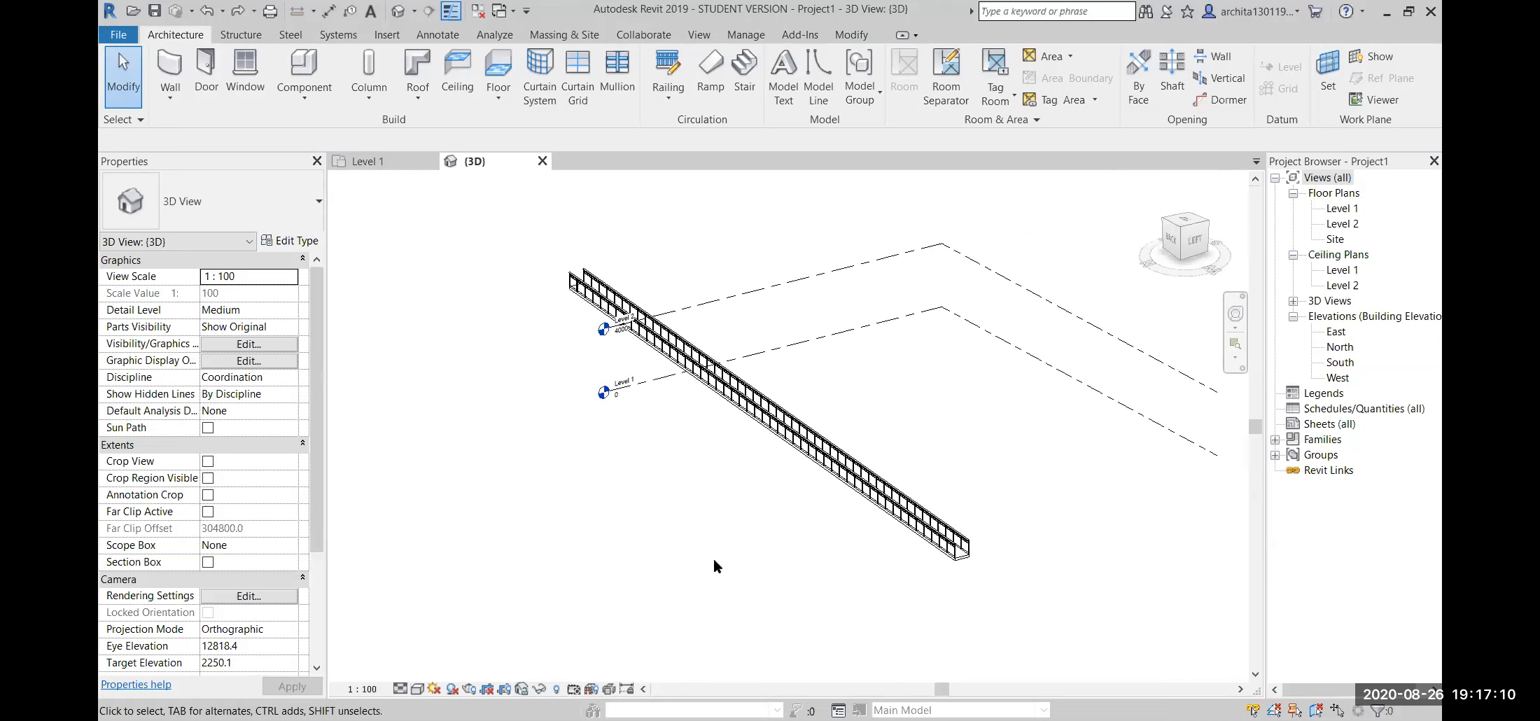
middle_click_drag(1001, 539, 801, 575, "shift")
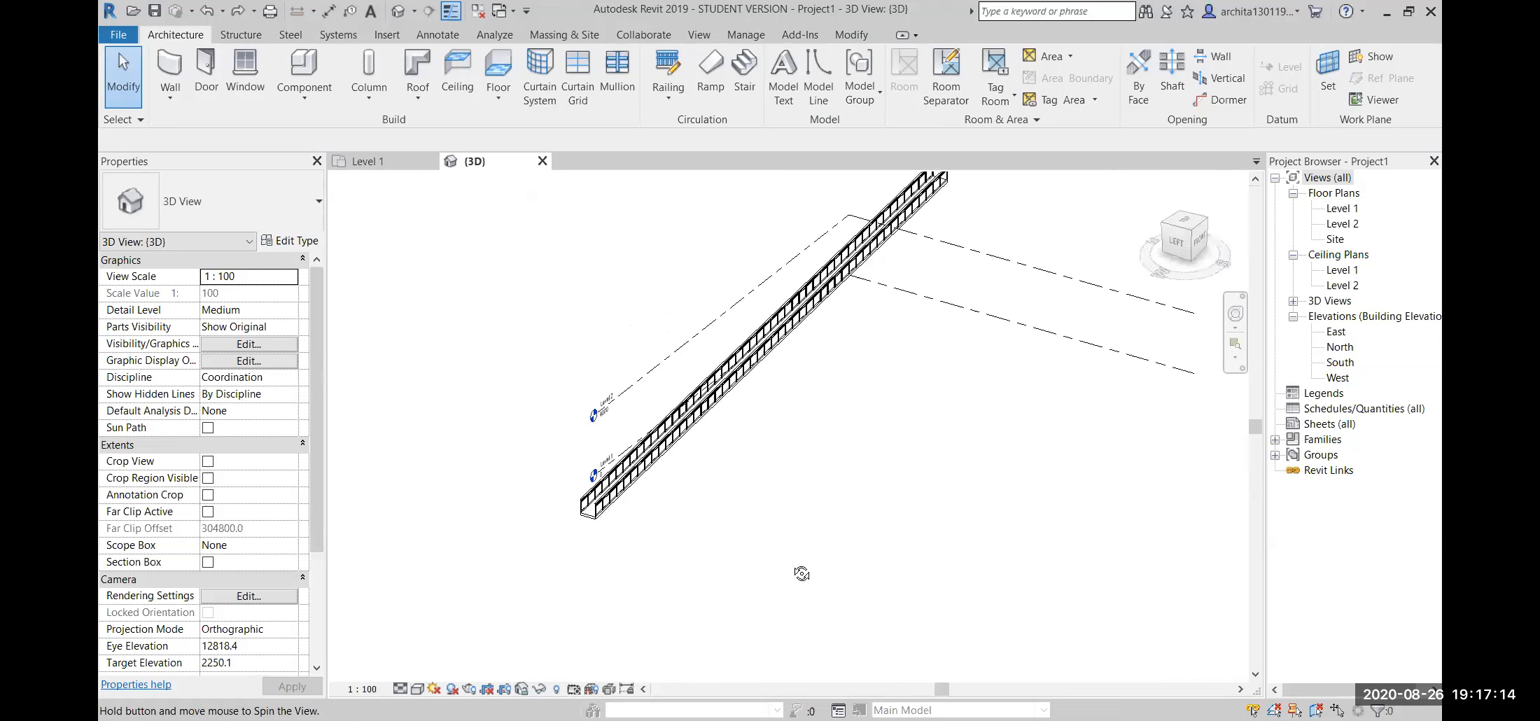
- In the Level 1 floor plan, start a new ramp and sketch a horizontal 20000 mm run below the existing ramp
double_click(1353, 208)
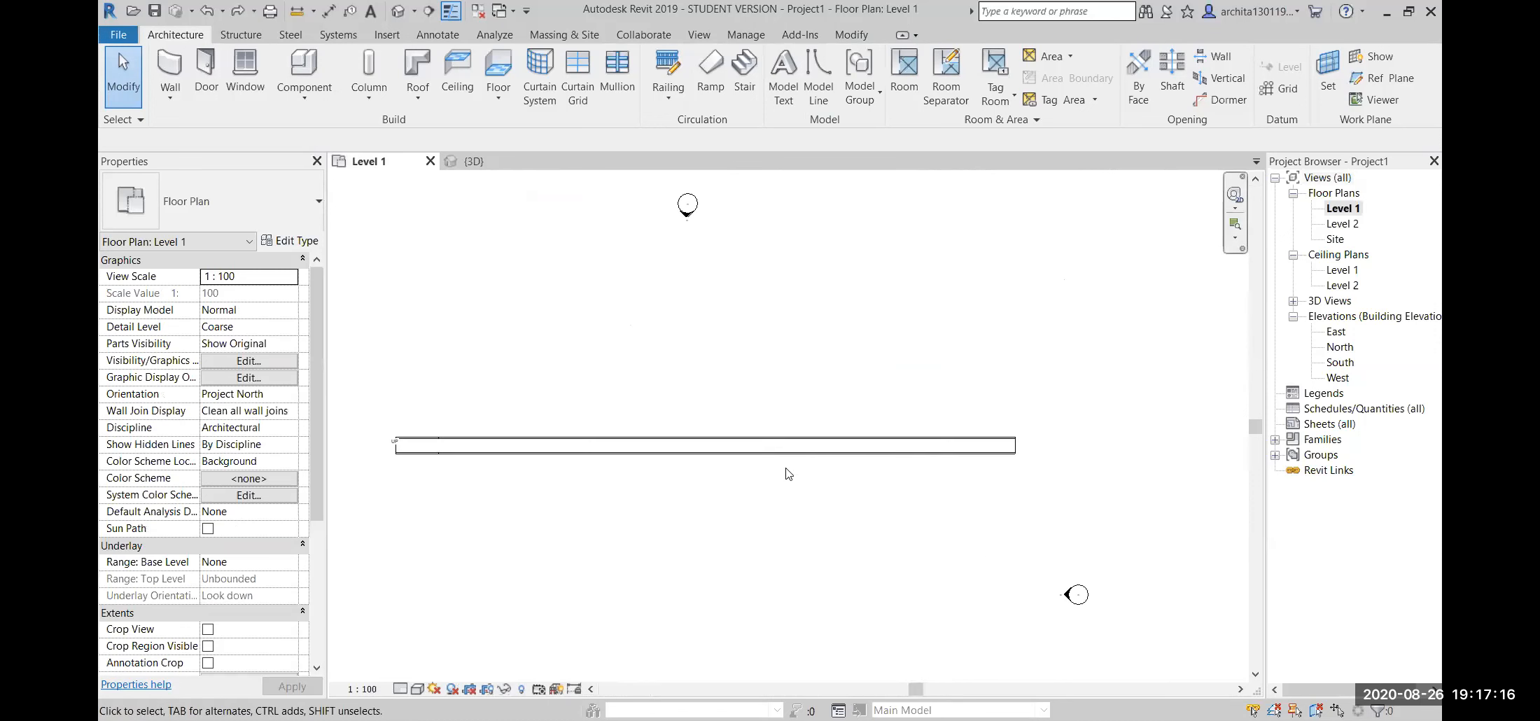
scroll(490, 459, "up", 2)
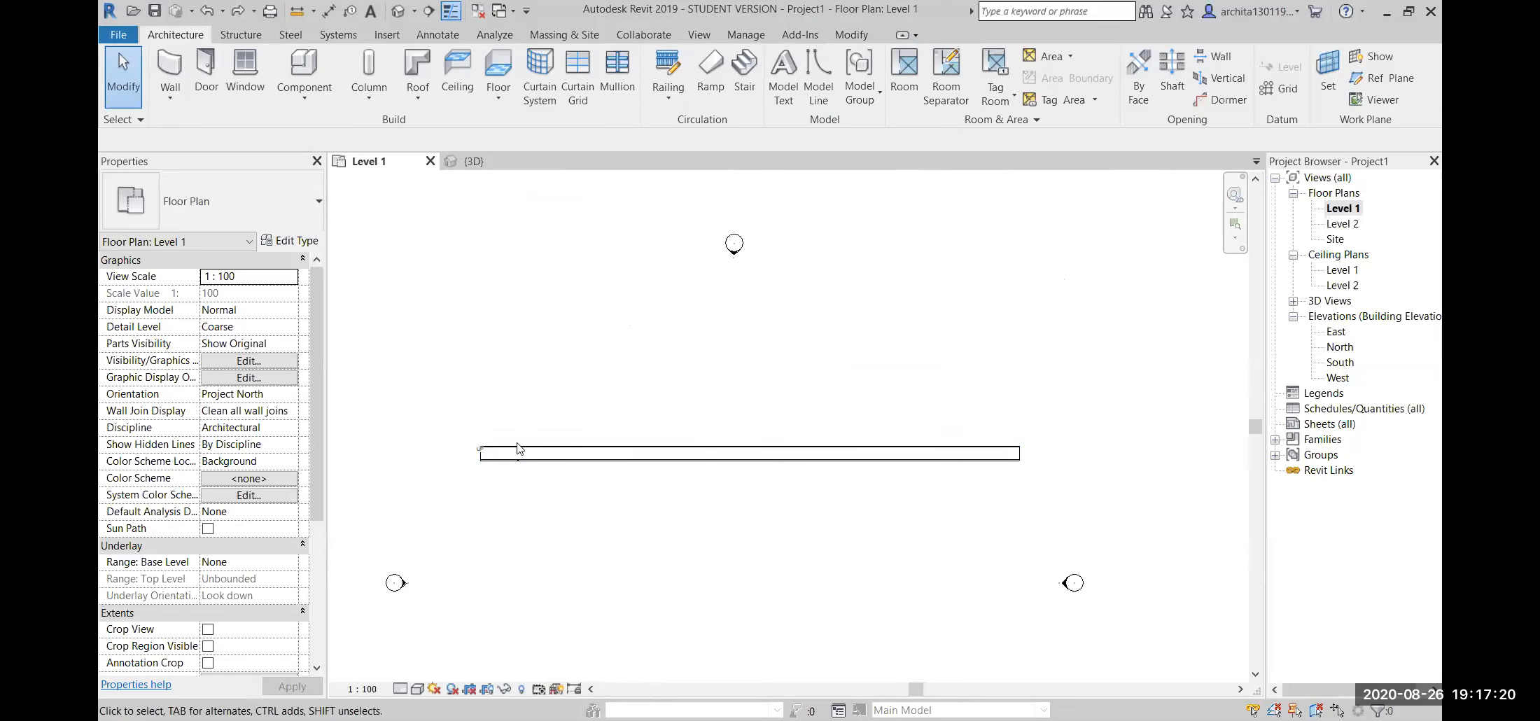
middle_click_drag(648, 503, 691, 370)
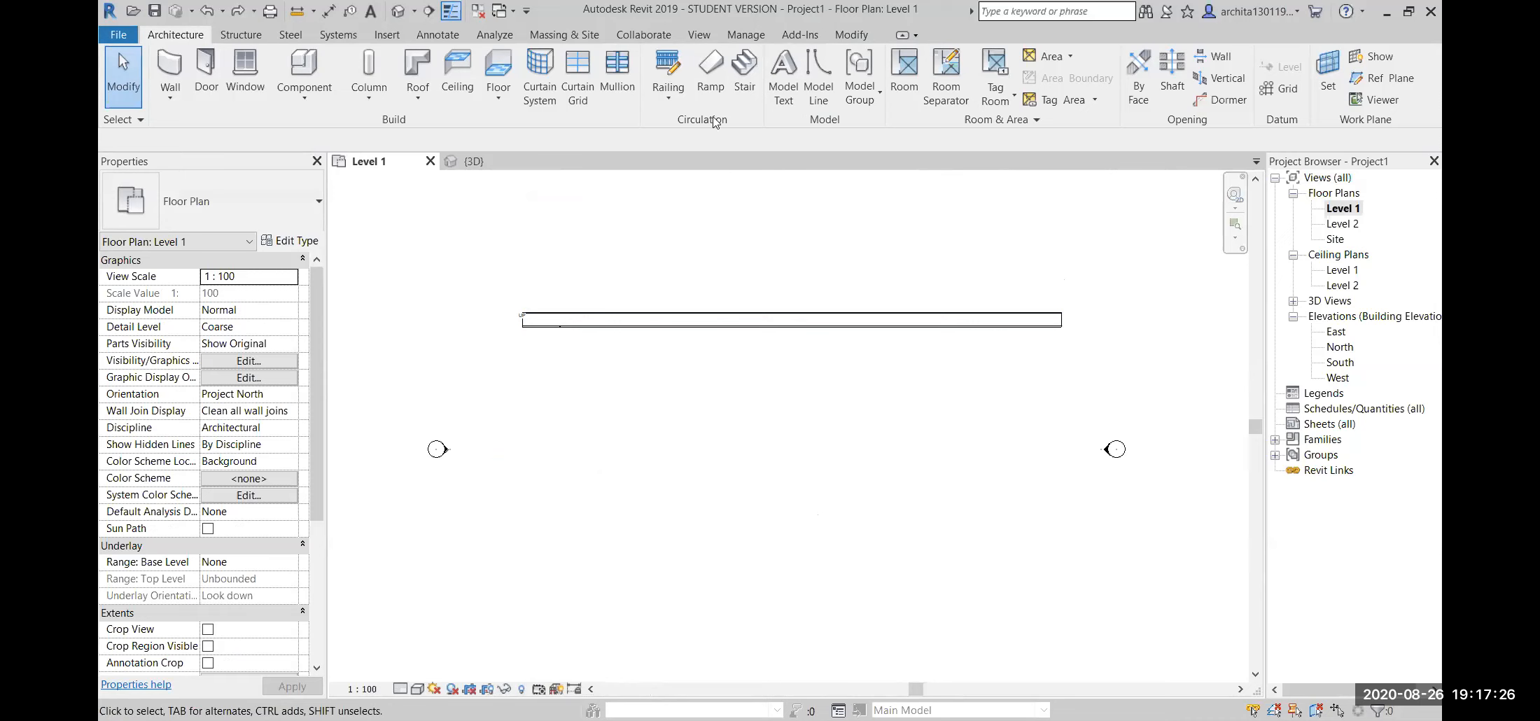
left_click(711, 70)
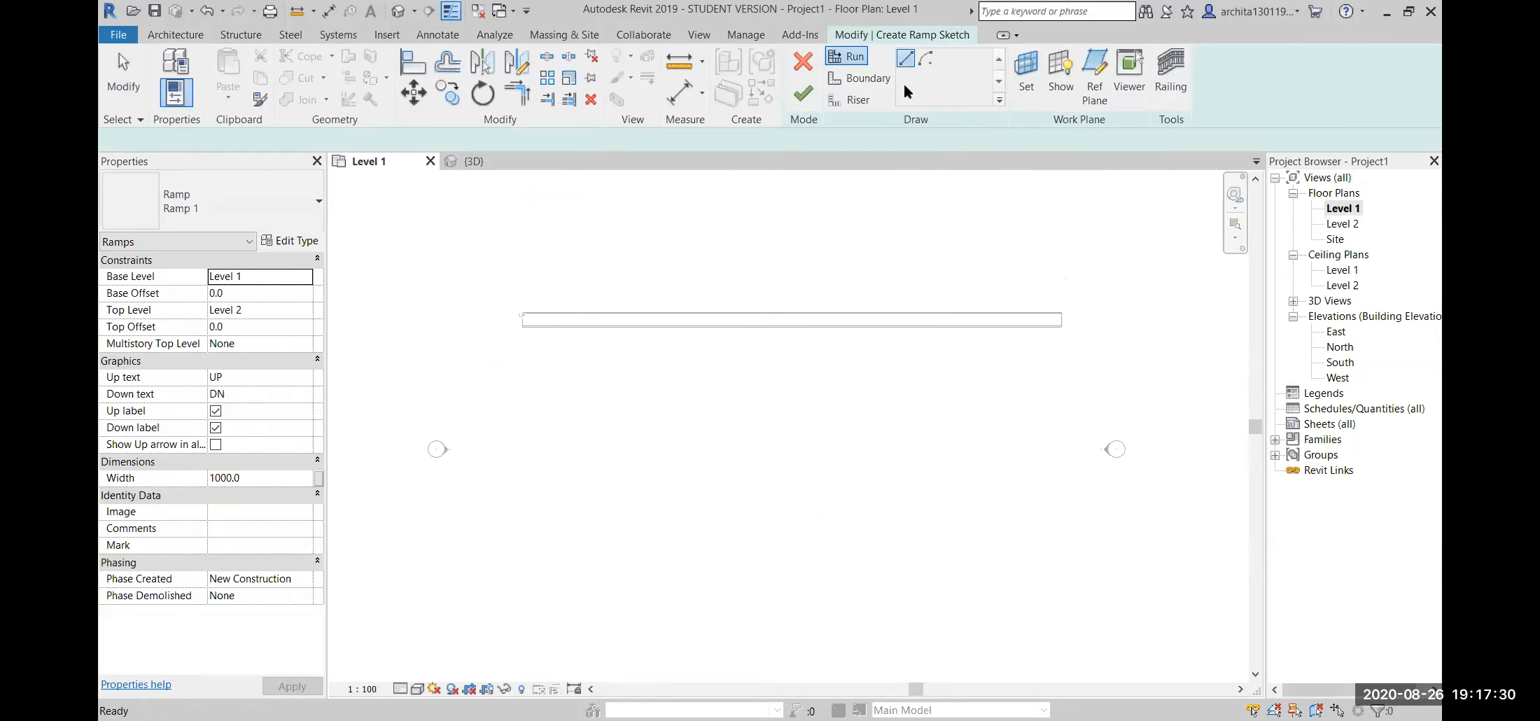
middle_click_drag(738, 400, 733, 352)
left_click(536, 408)
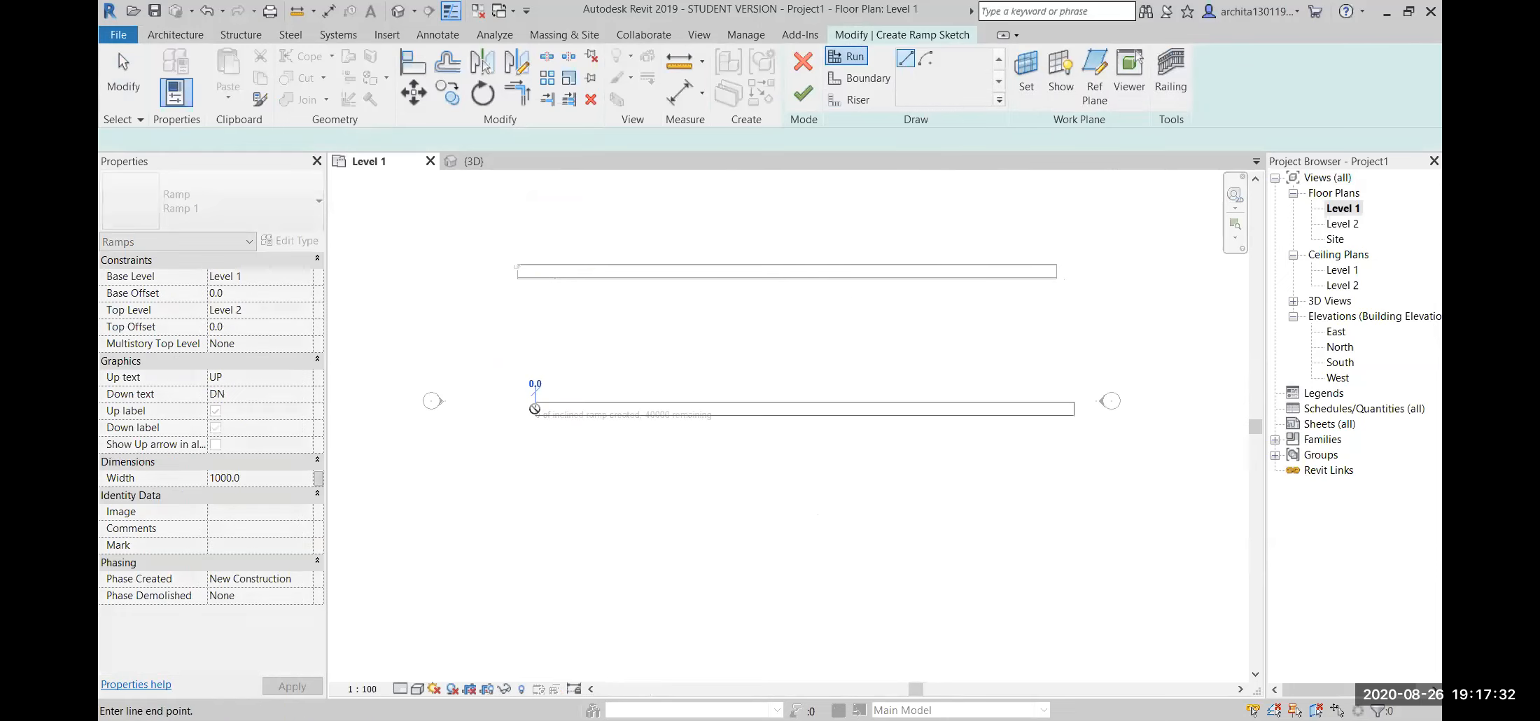
scroll(611, 410, "up", 2)
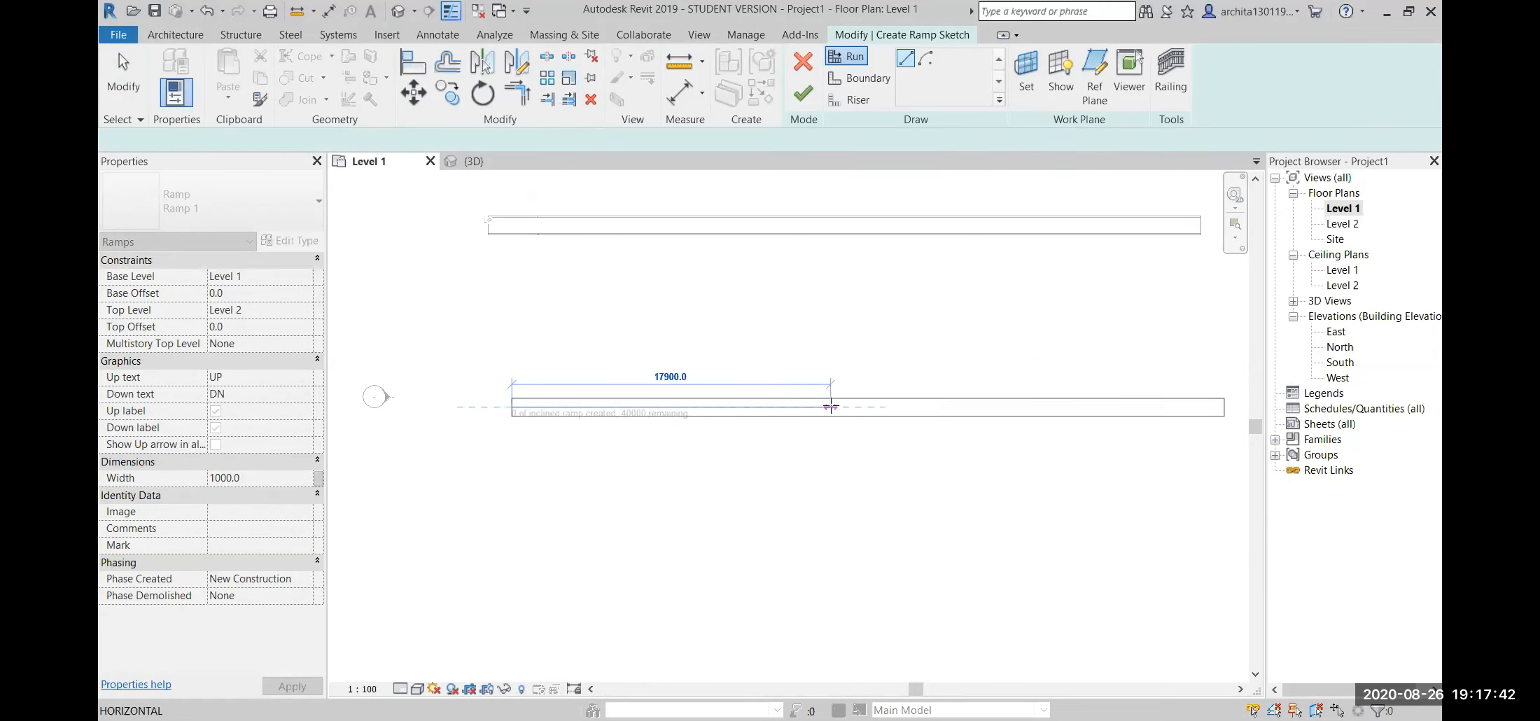
scroll(866, 410, "down", 1)
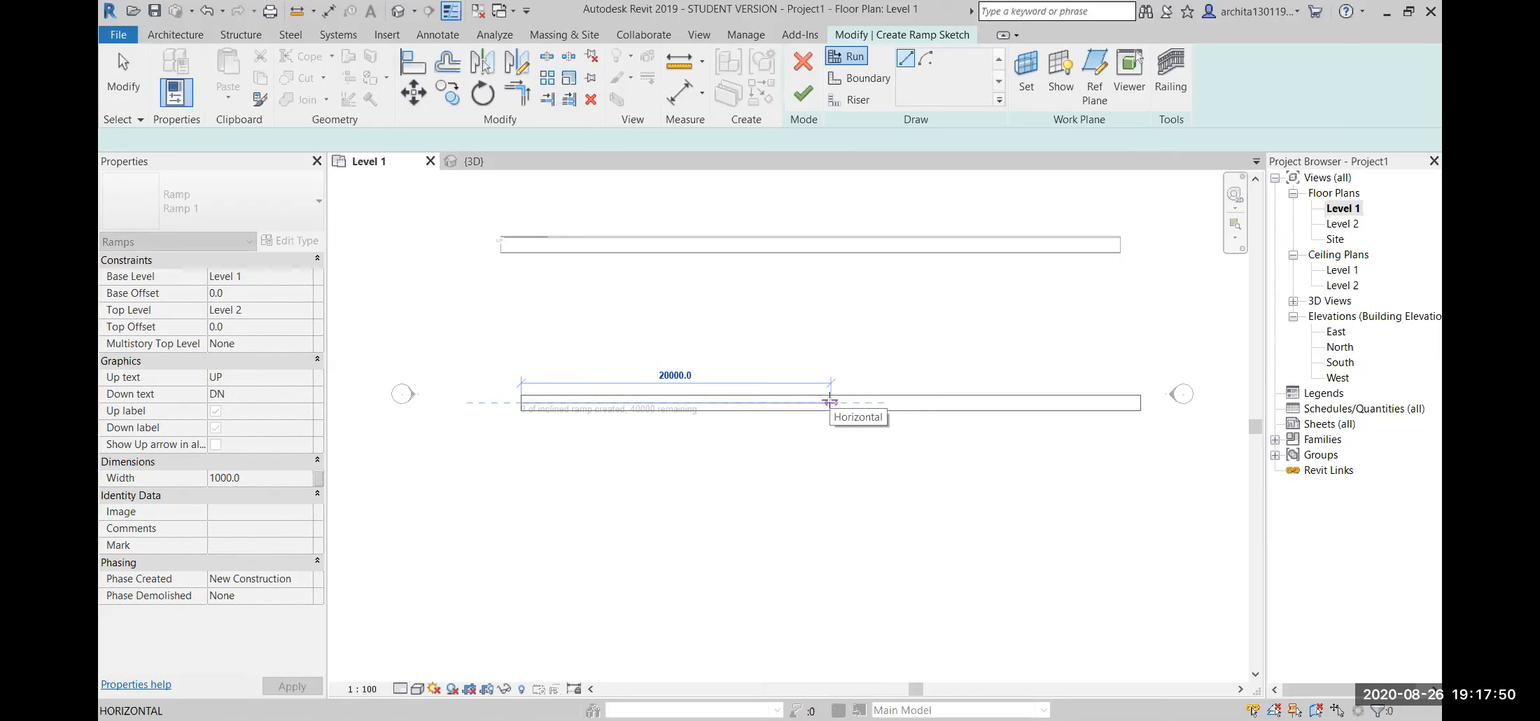
left_click(830, 402)
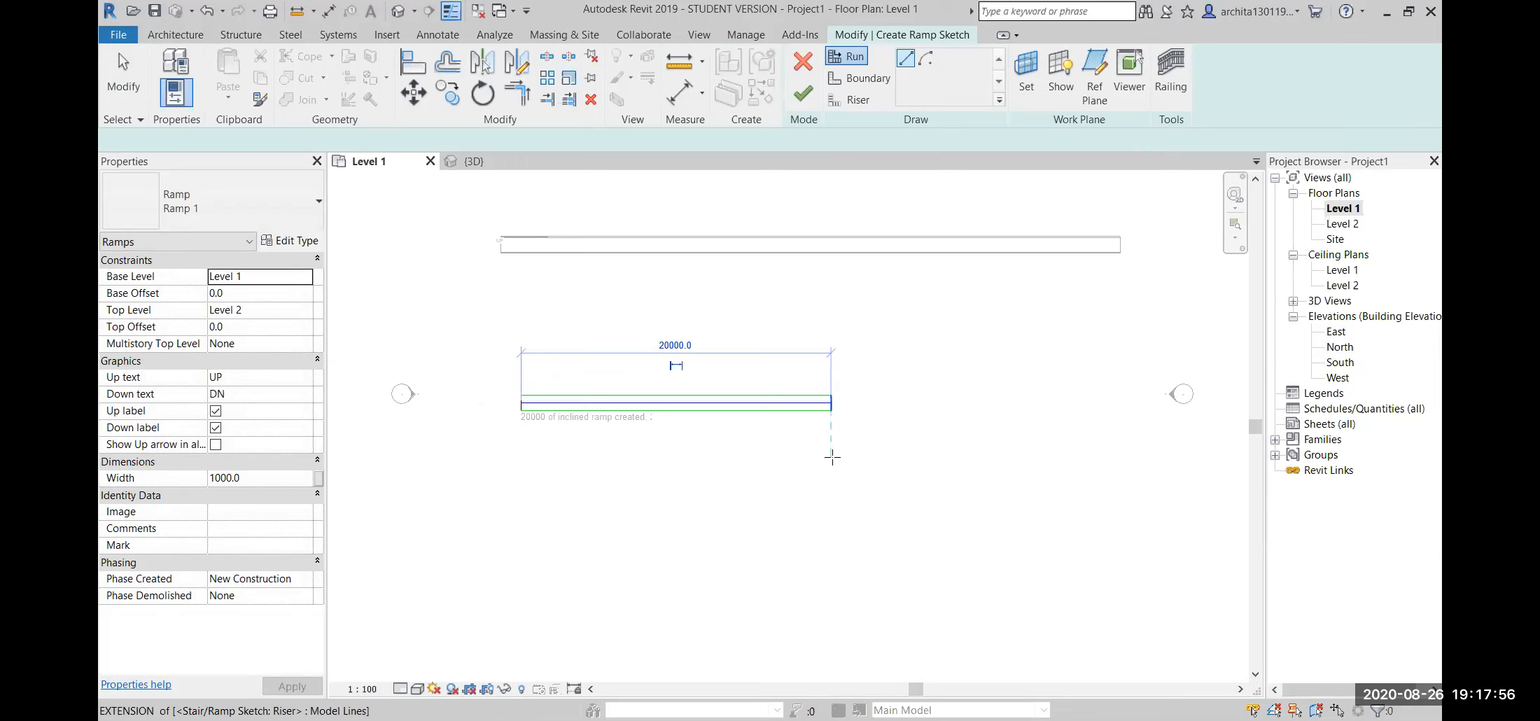
- Sketch a parallel return run below the first, ending level with the first run's start, and finish the U-shaped ramp
left_click(832, 457)
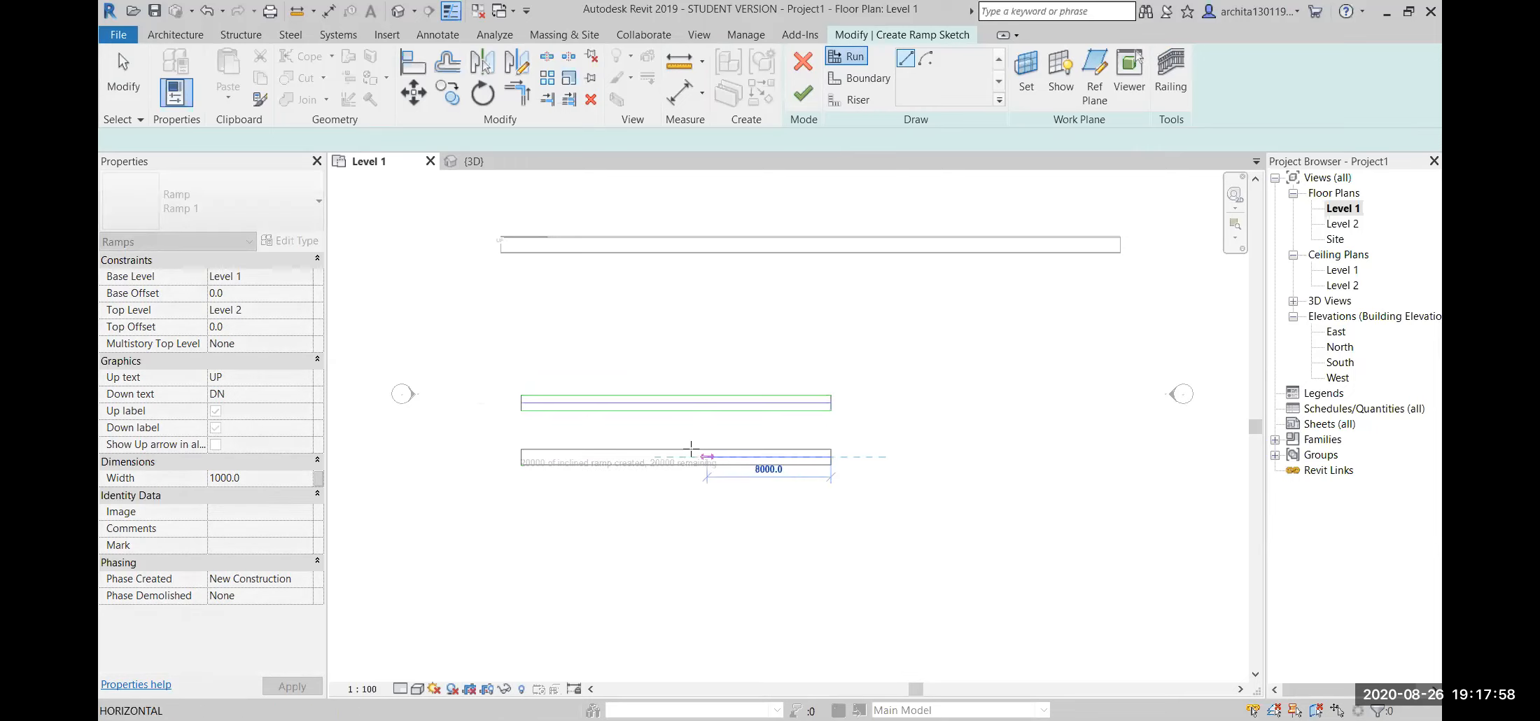
left_click(518, 455)
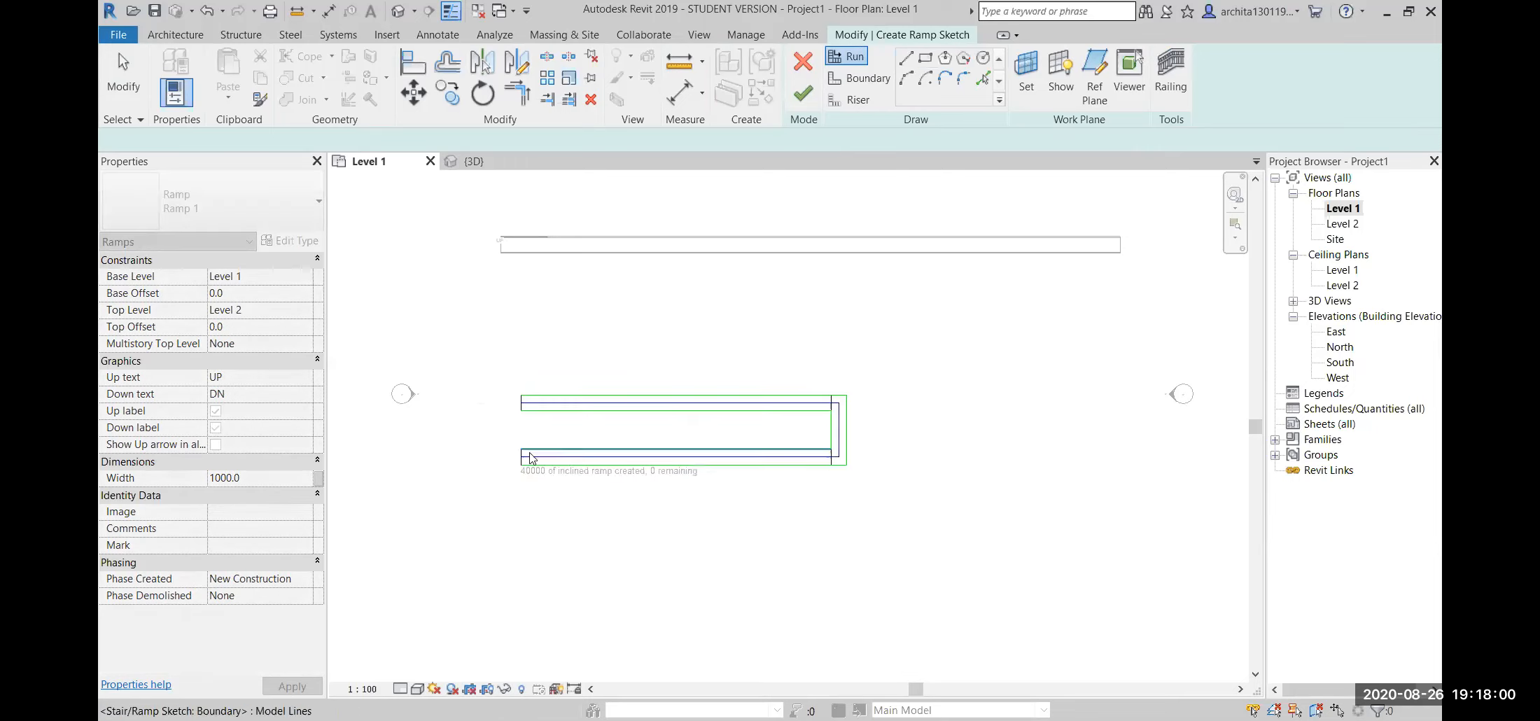
key("Escape")
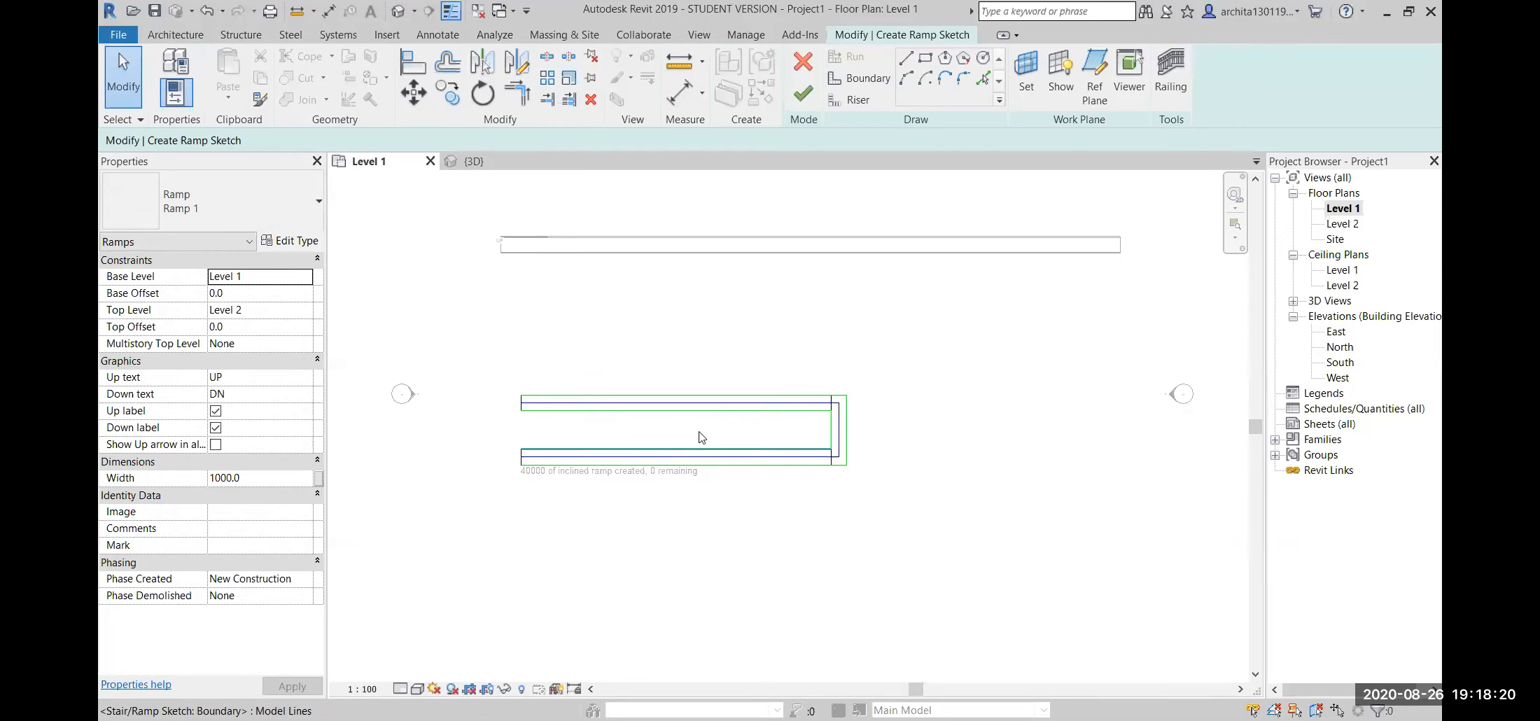
left_click(804, 93)
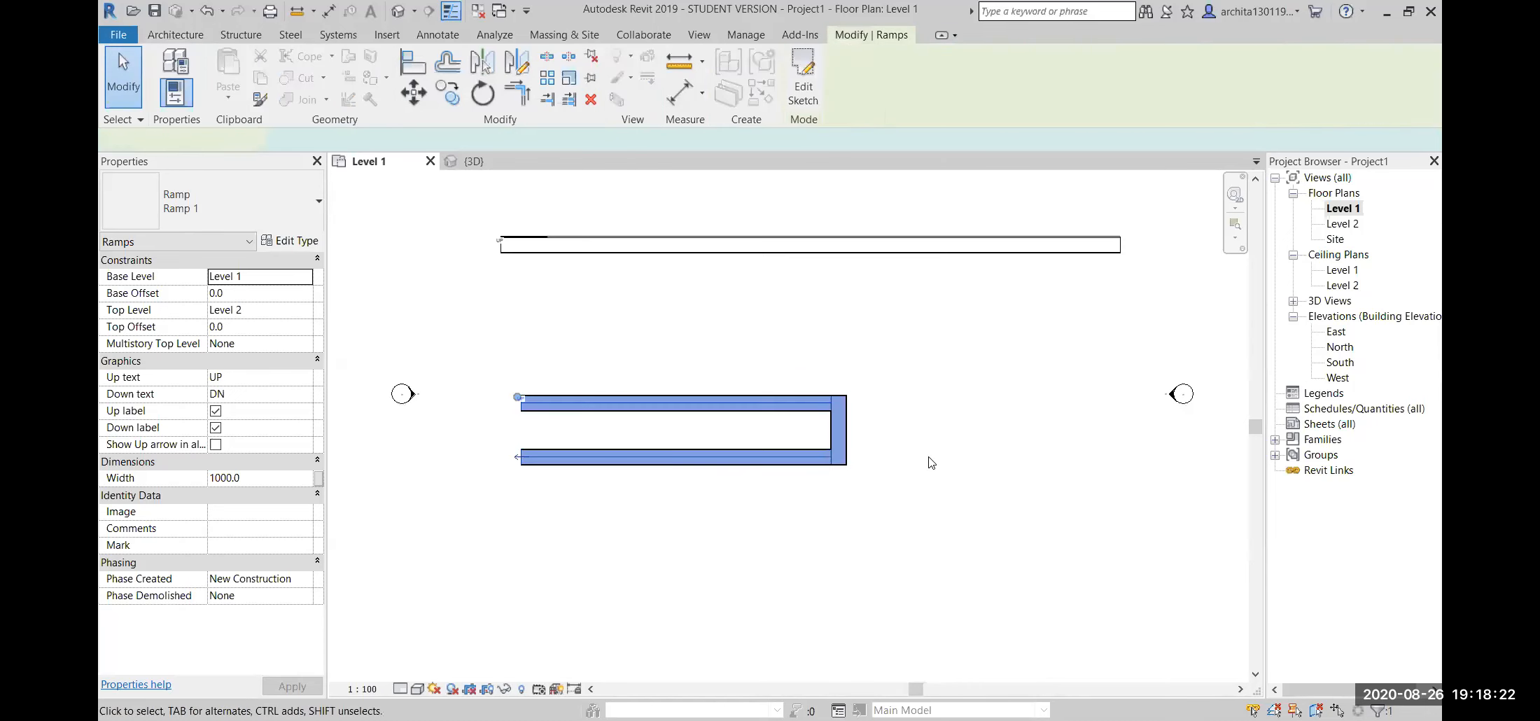
- Open the default 3D view and examine the U-shaped ramp and its landing beside the straight ramp
left_click(397, 11)
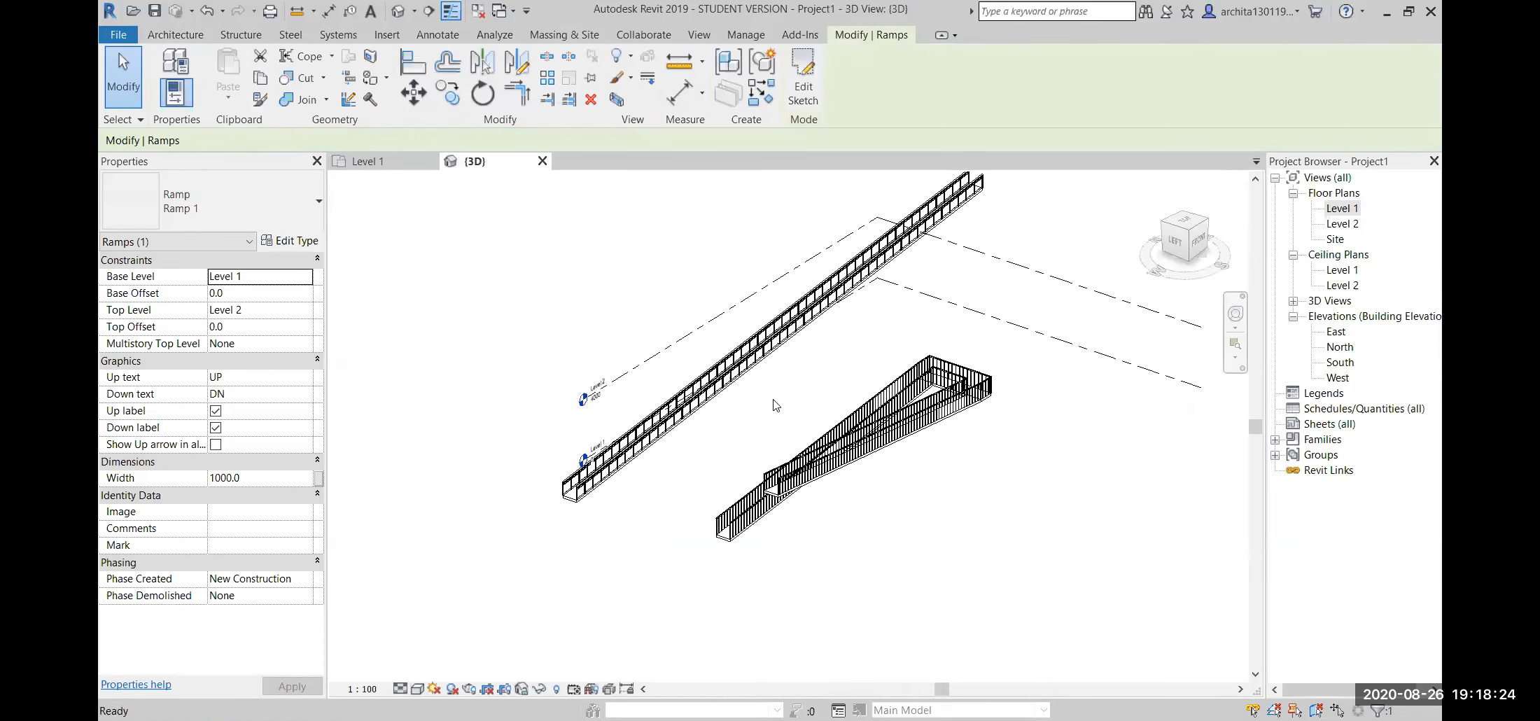
middle_click_drag(1146, 411, 1050, 462, "shift")
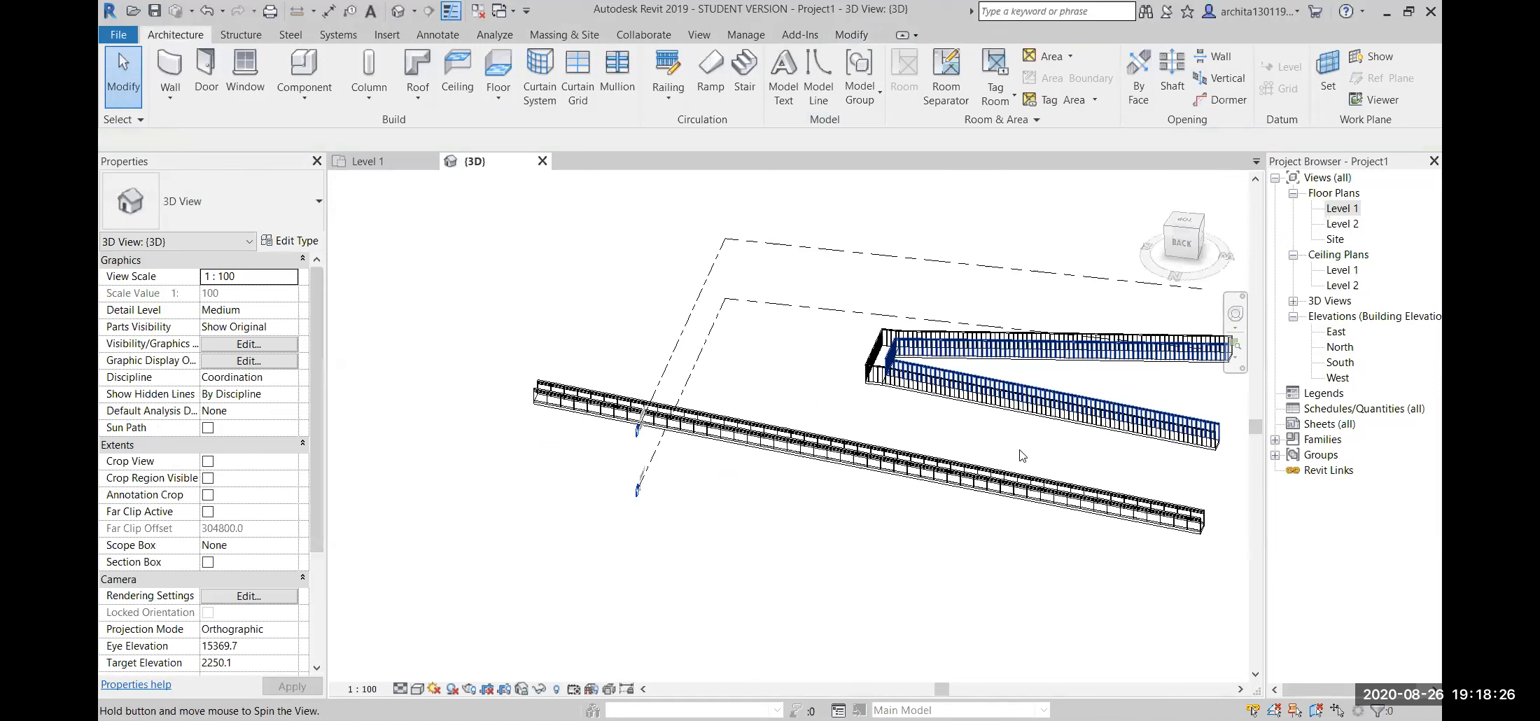
scroll(1053, 462, "up", 3)
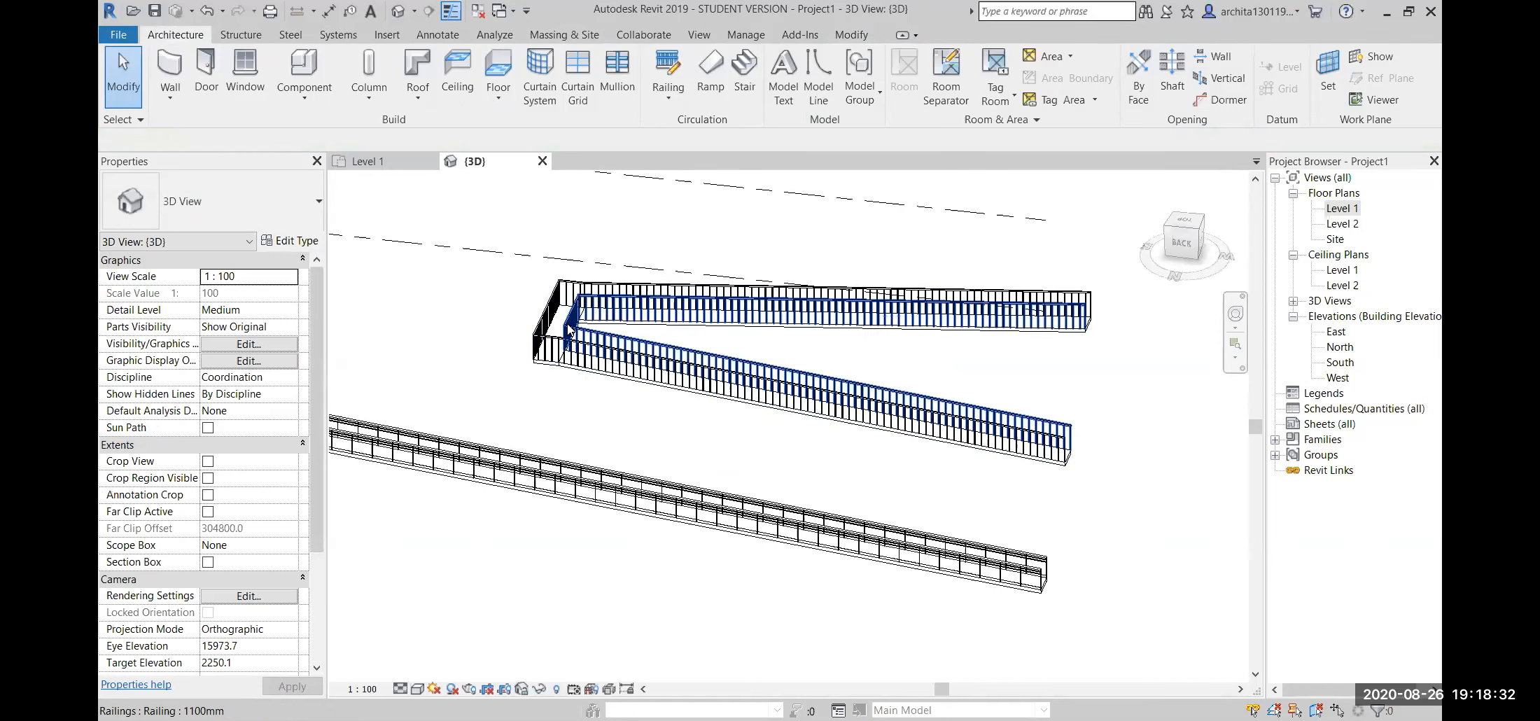
scroll(1007, 534, "down", 2)
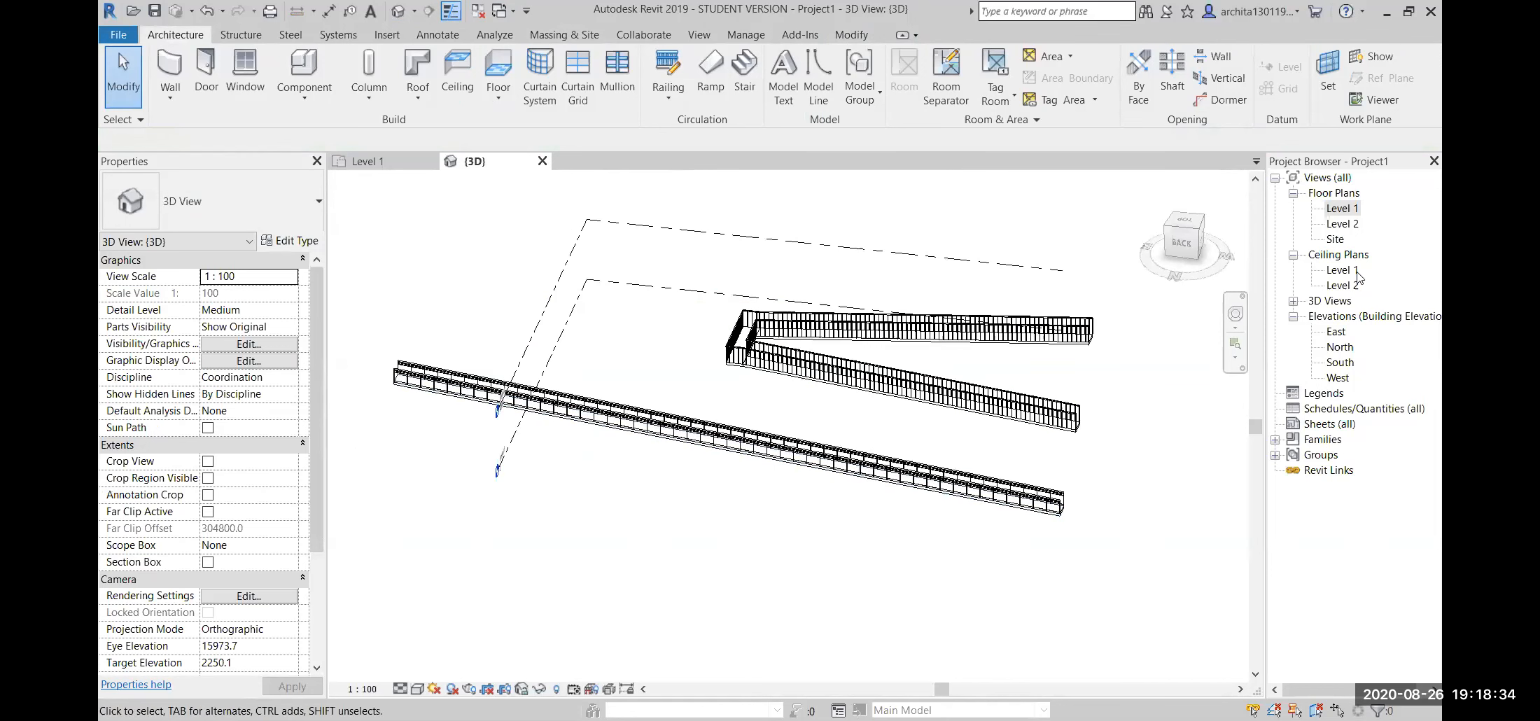
- Flip the straight ramp's up direction in the Level 1 floor plan and view the ramp in 3D
double_click(1349, 220)
double_click(1349, 209)
middle_click_drag(900, 380, 894, 413)
scroll(984, 277, "up", 2)
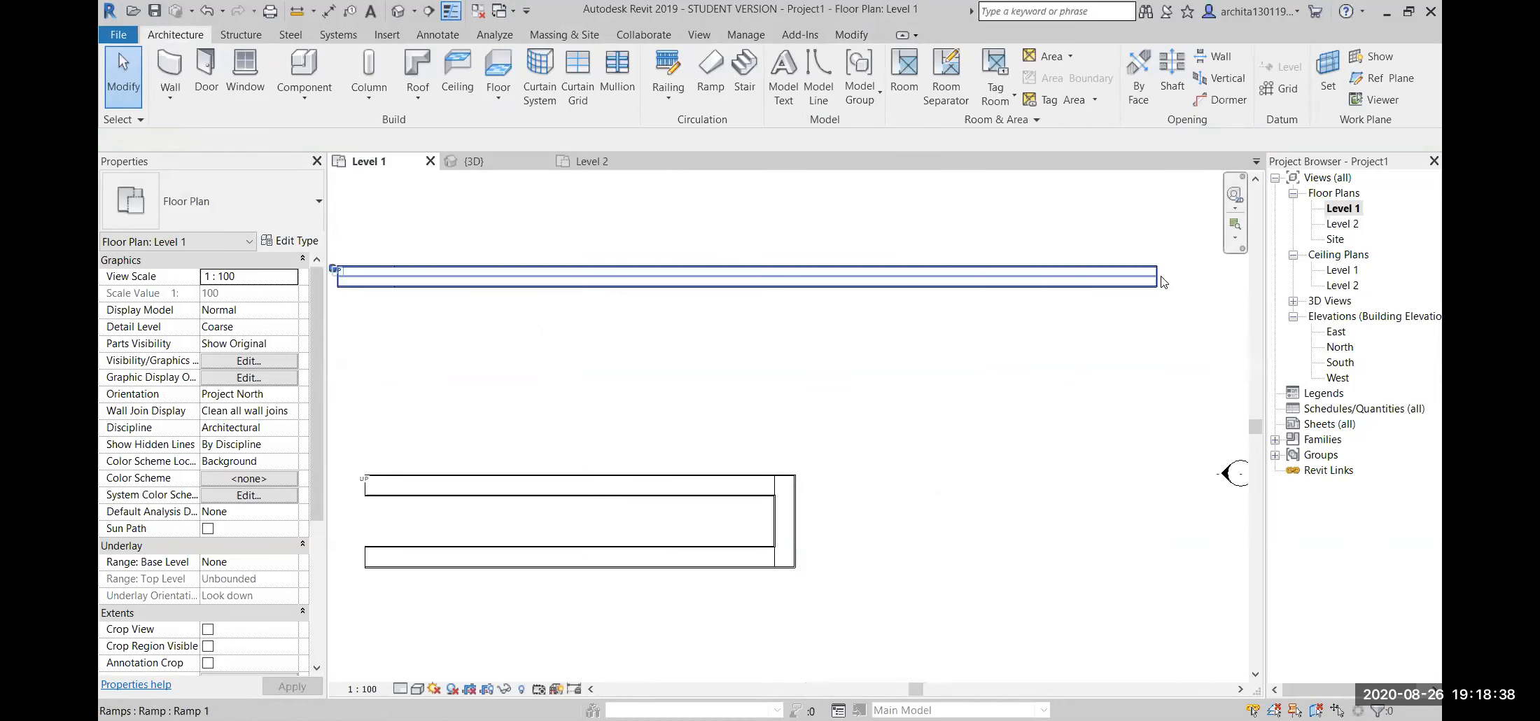
left_click(983, 277)
scroll(948, 453, "down", 3)
middle_click_drag(902, 436, 892, 425)
scroll(601, 357, "up", 2)
scroll(1061, 355, "up", 5)
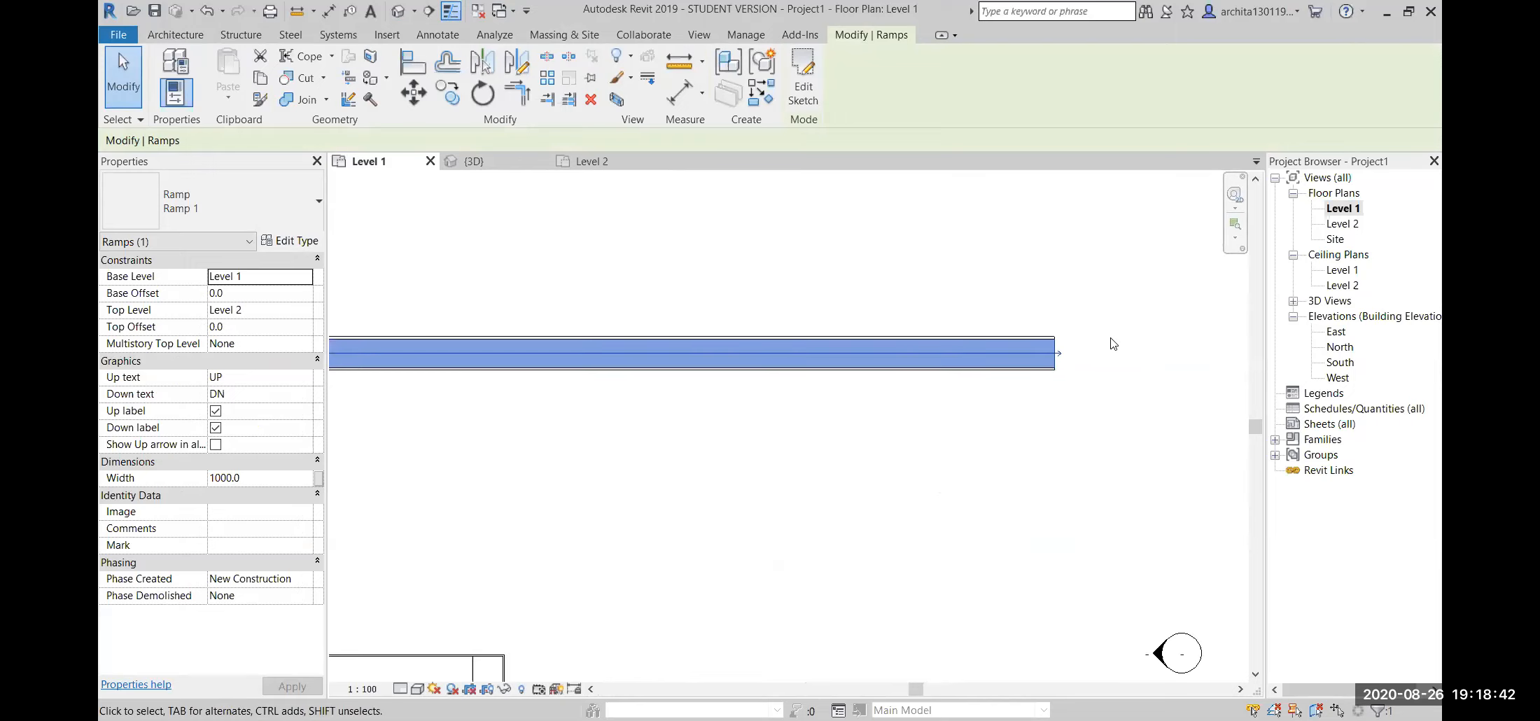
scroll(1061, 355, "up", 1)
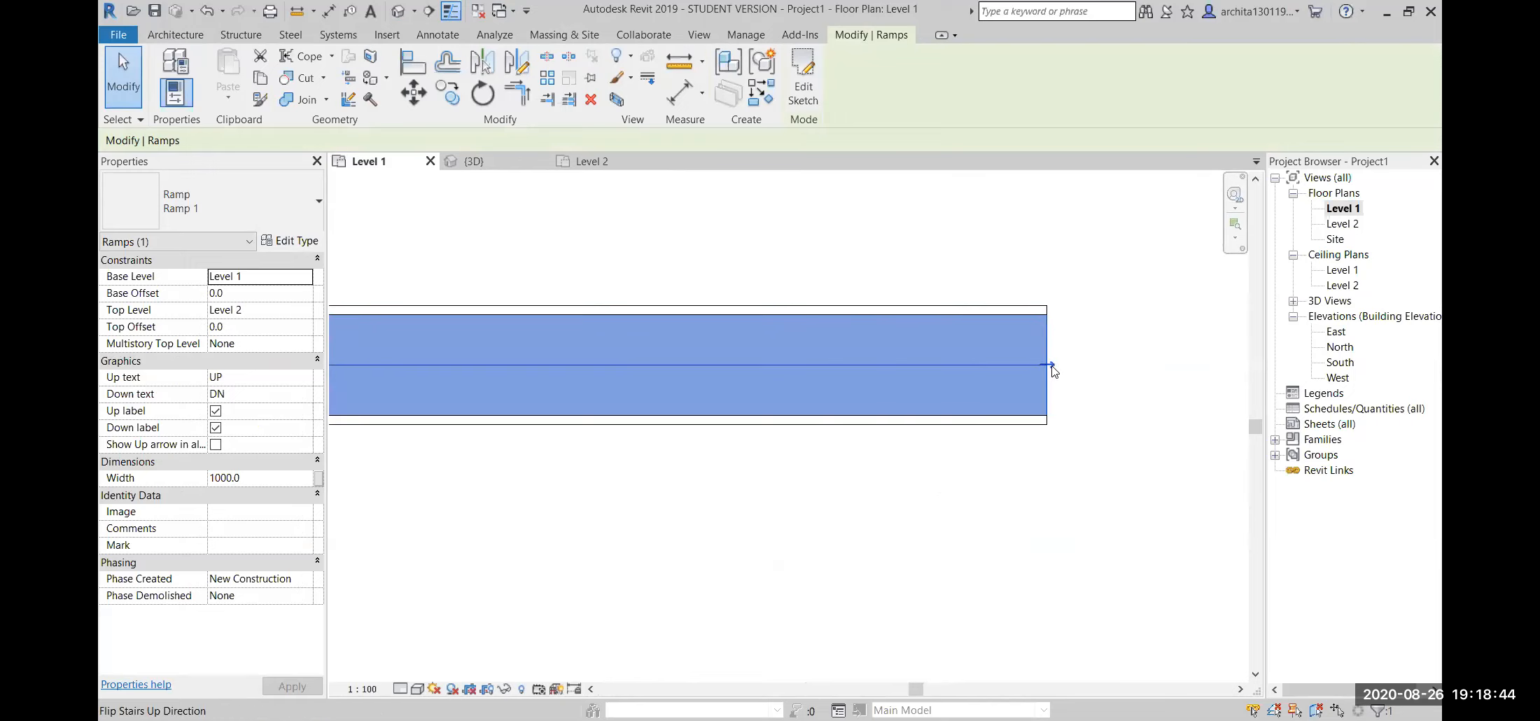
left_click(1053, 371)
scroll(1096, 424, "down", 6)
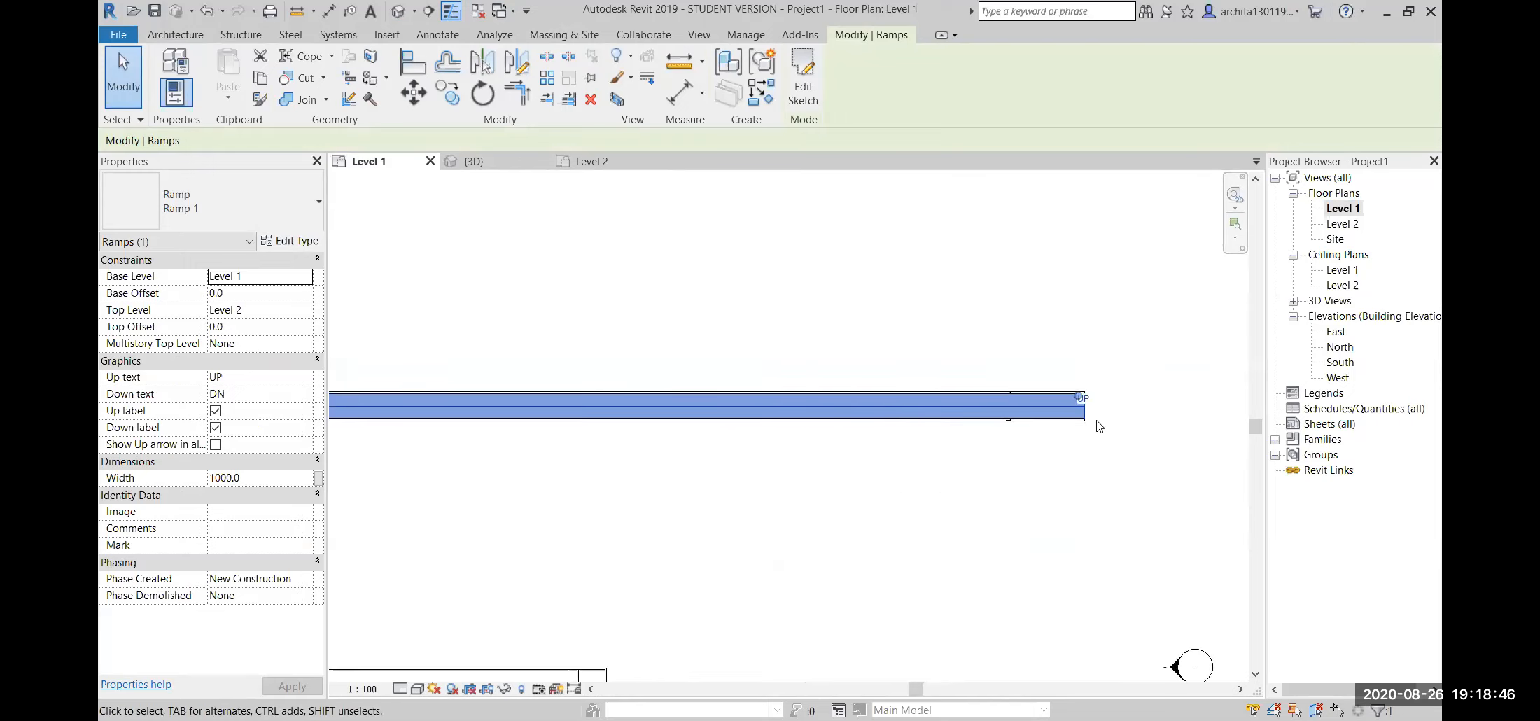
left_click(1006, 502)
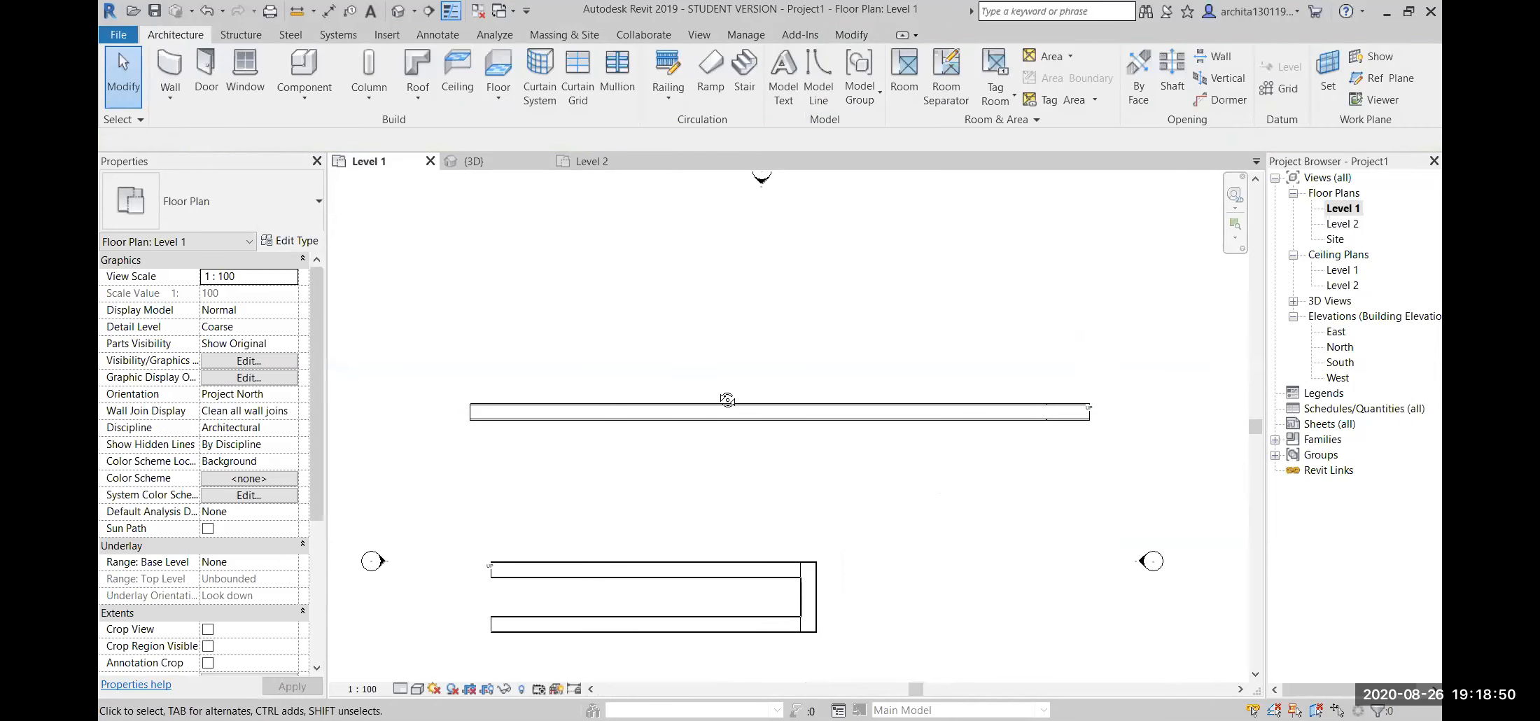
key("ctrl+Tab")
middle_click_drag(838, 490, 951, 435, "shift")
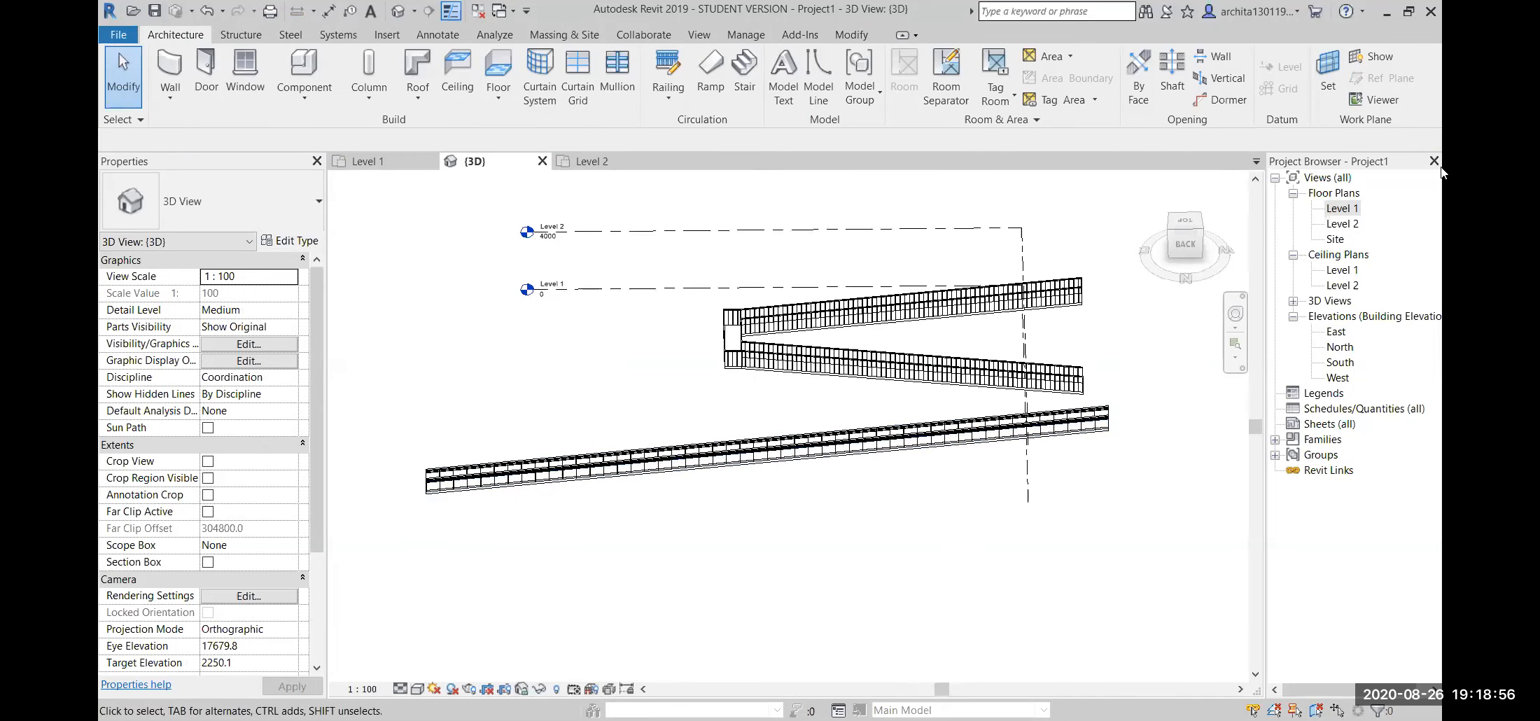
- Flip the straight ramp's up direction back in the Level 1 floor plan
double_click(1343, 208)
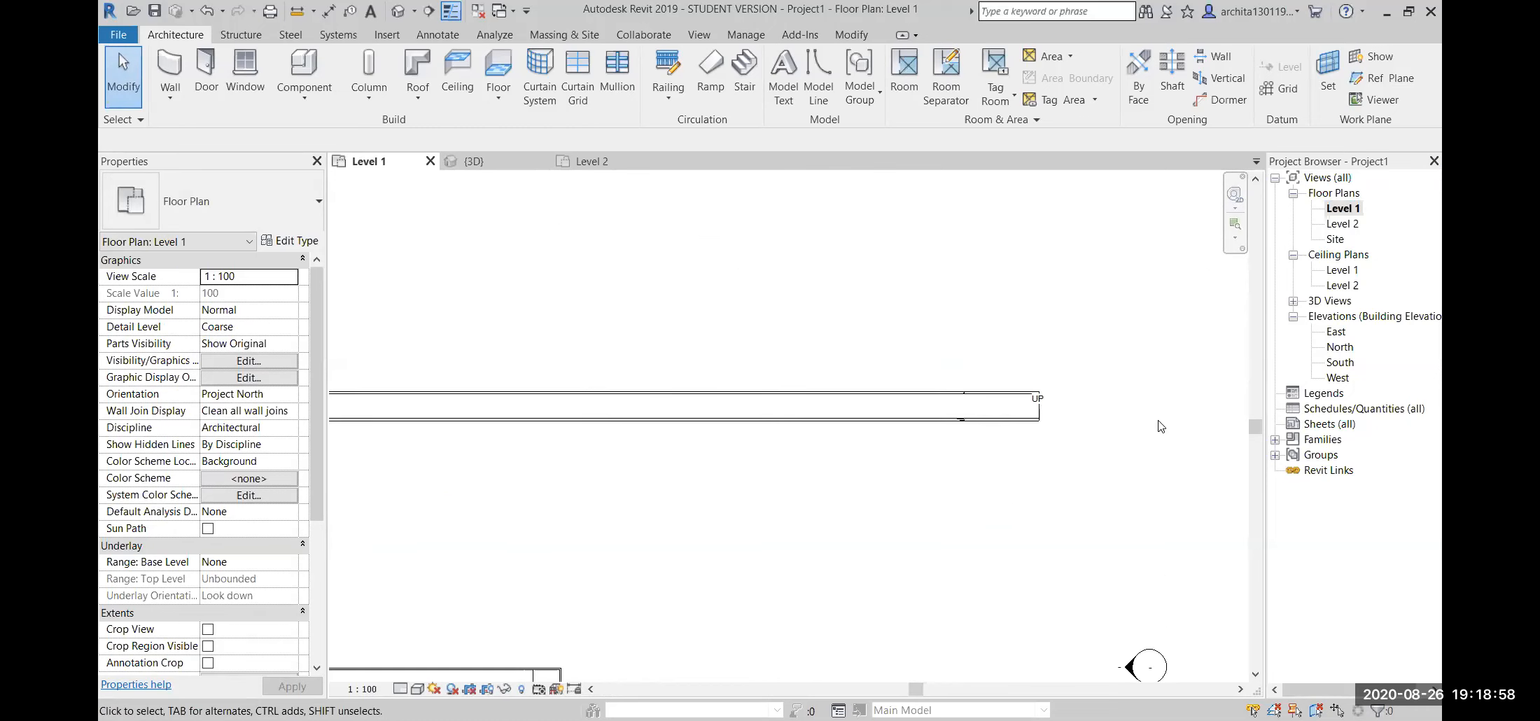
left_click(1019, 410)
scroll(1103, 462, "down", 1)
middle_click_drag(863, 495, 1211, 502)
scroll(714, 443, "up", 3)
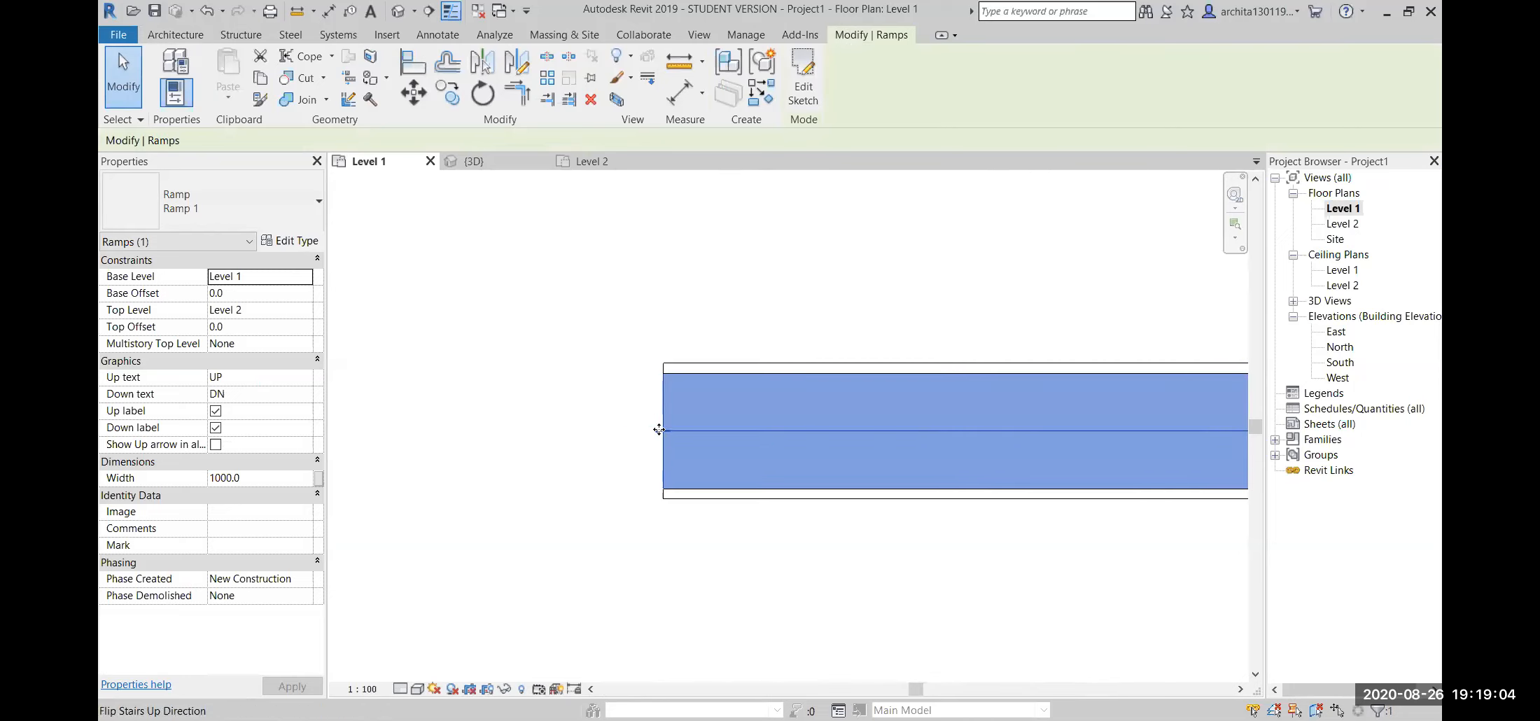
scroll(662, 434, "down", 4)
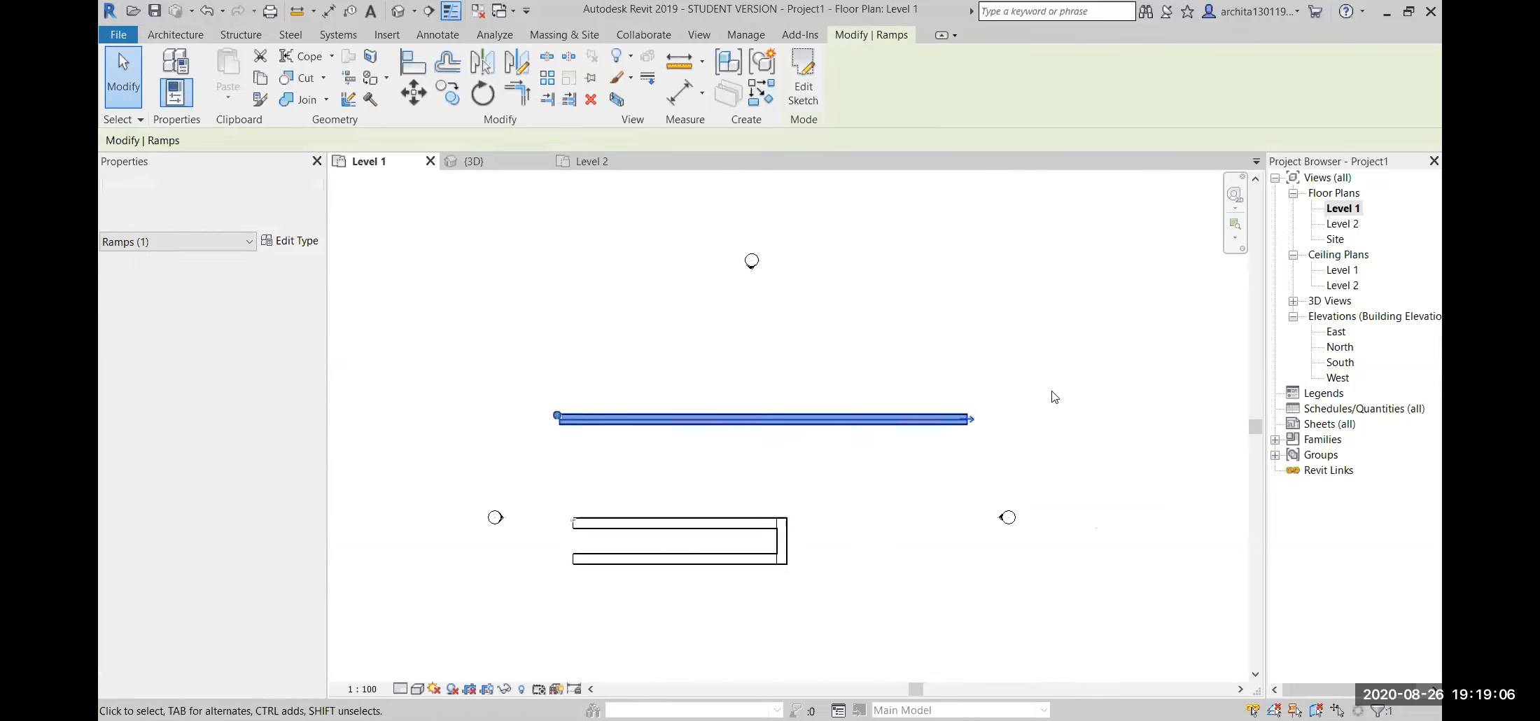
scroll(1016, 407, "up", 5)
scroll(918, 440, "up", 3)
scroll(1094, 404, "down", 5)
scroll(918, 426, "down", 4)
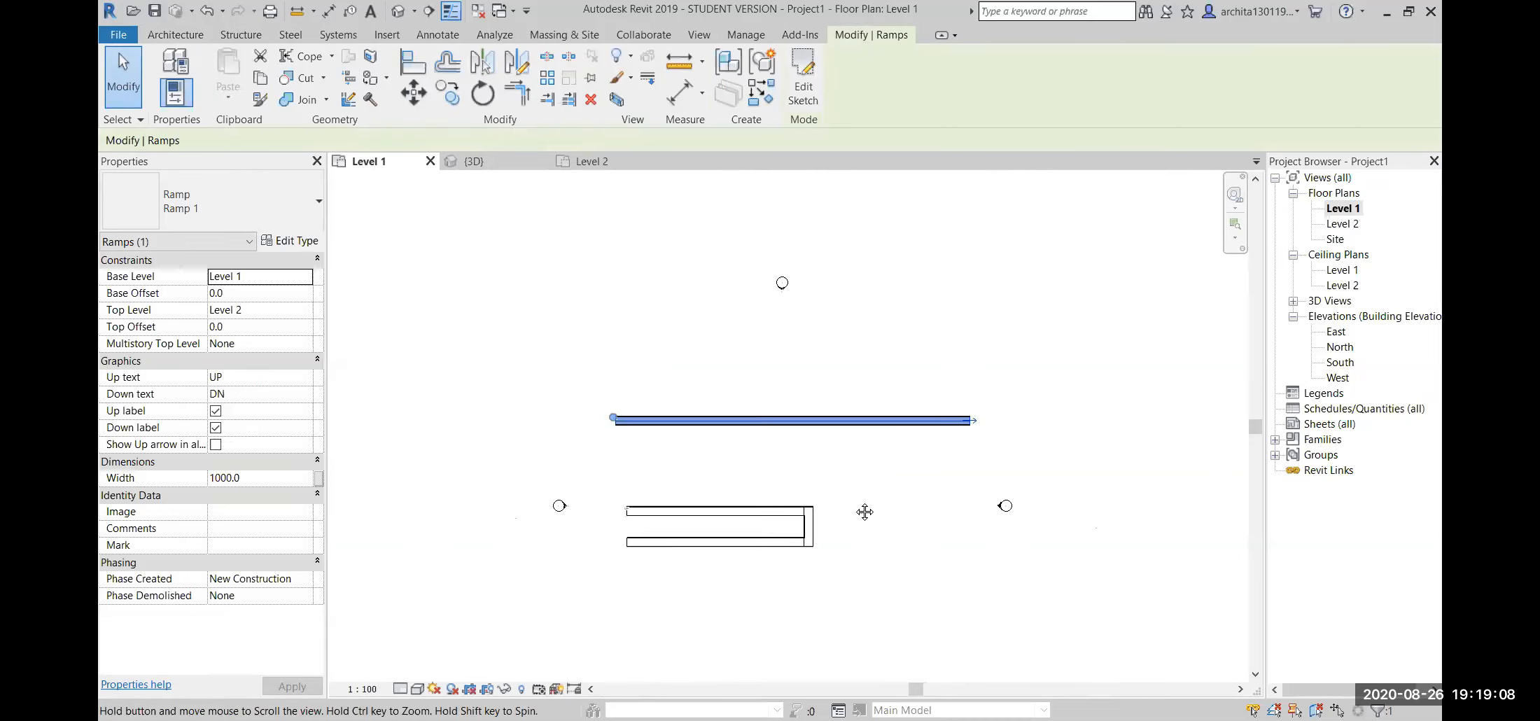
- Open the U-shaped ramp's sketch, inspect the landing's outer boundary line, and finish the sketch without edits
scroll(1008, 423, "up", 1)
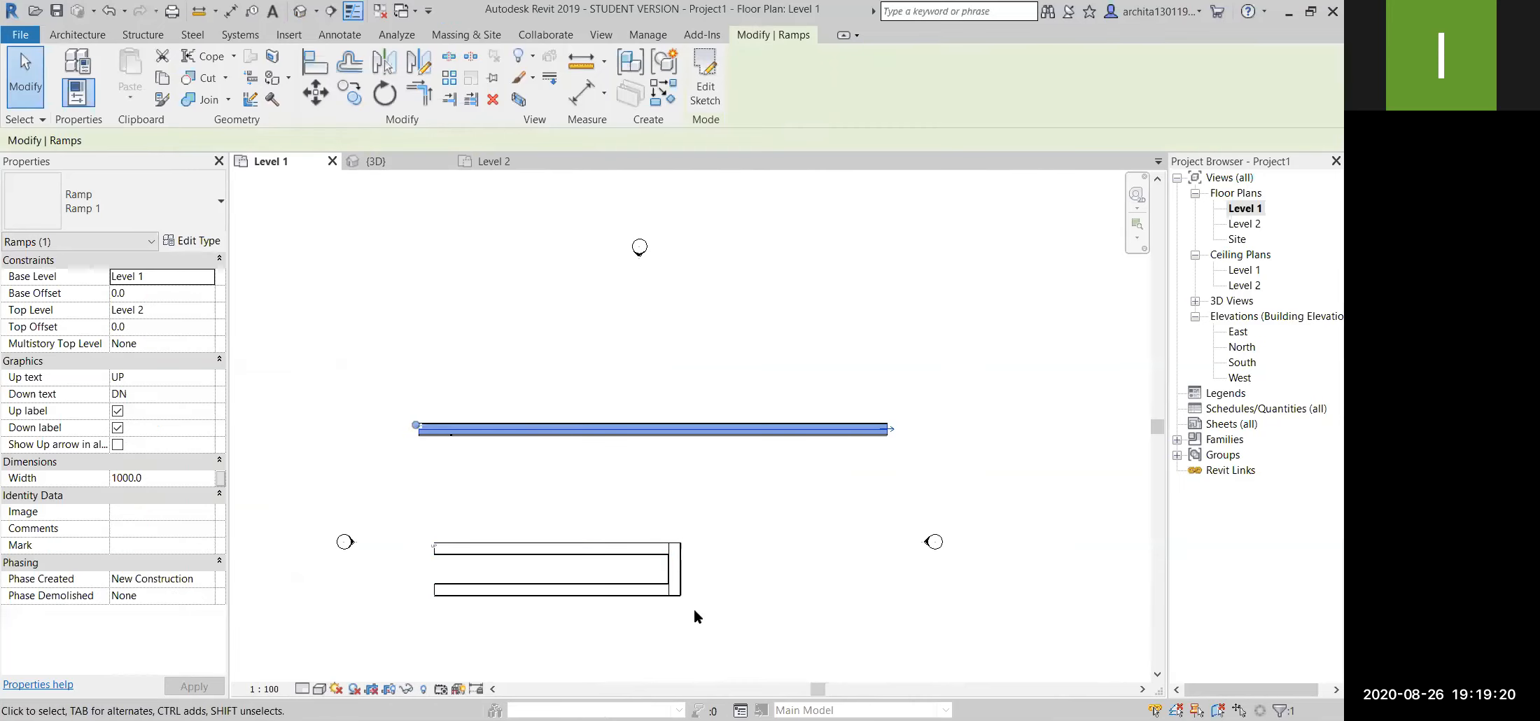
scroll(648, 557, "up", 2)
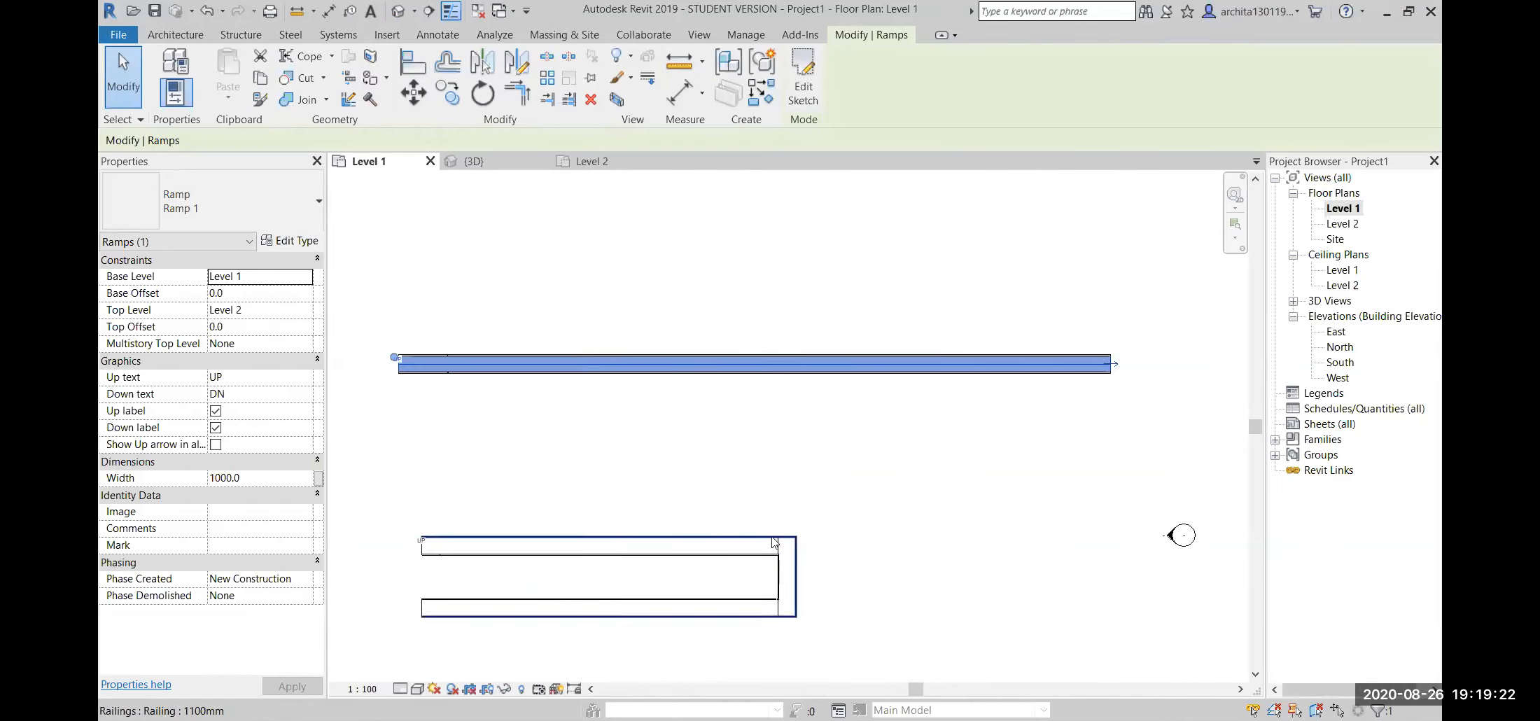
double_click(796, 546)
left_click(796, 550)
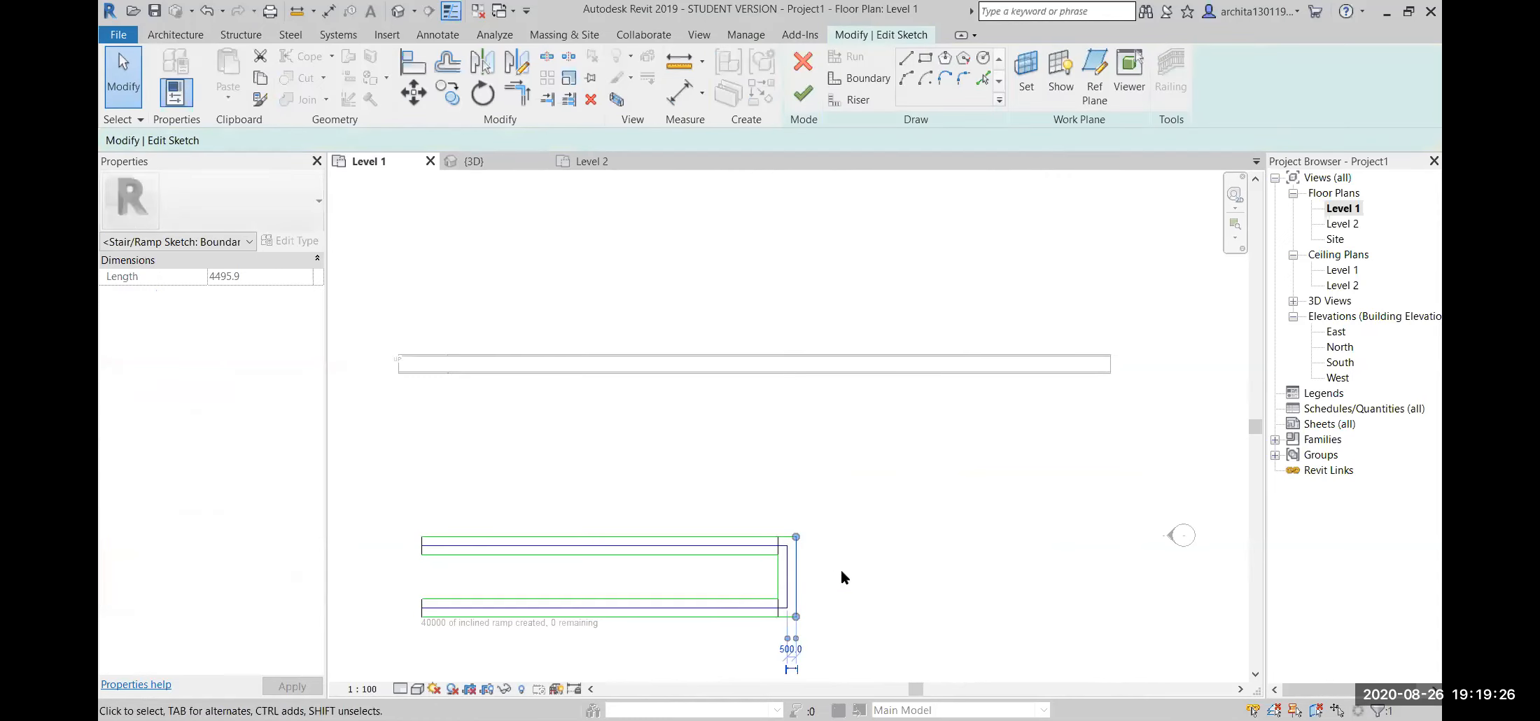
left_click(880, 609)
scroll(861, 483, "up", 2)
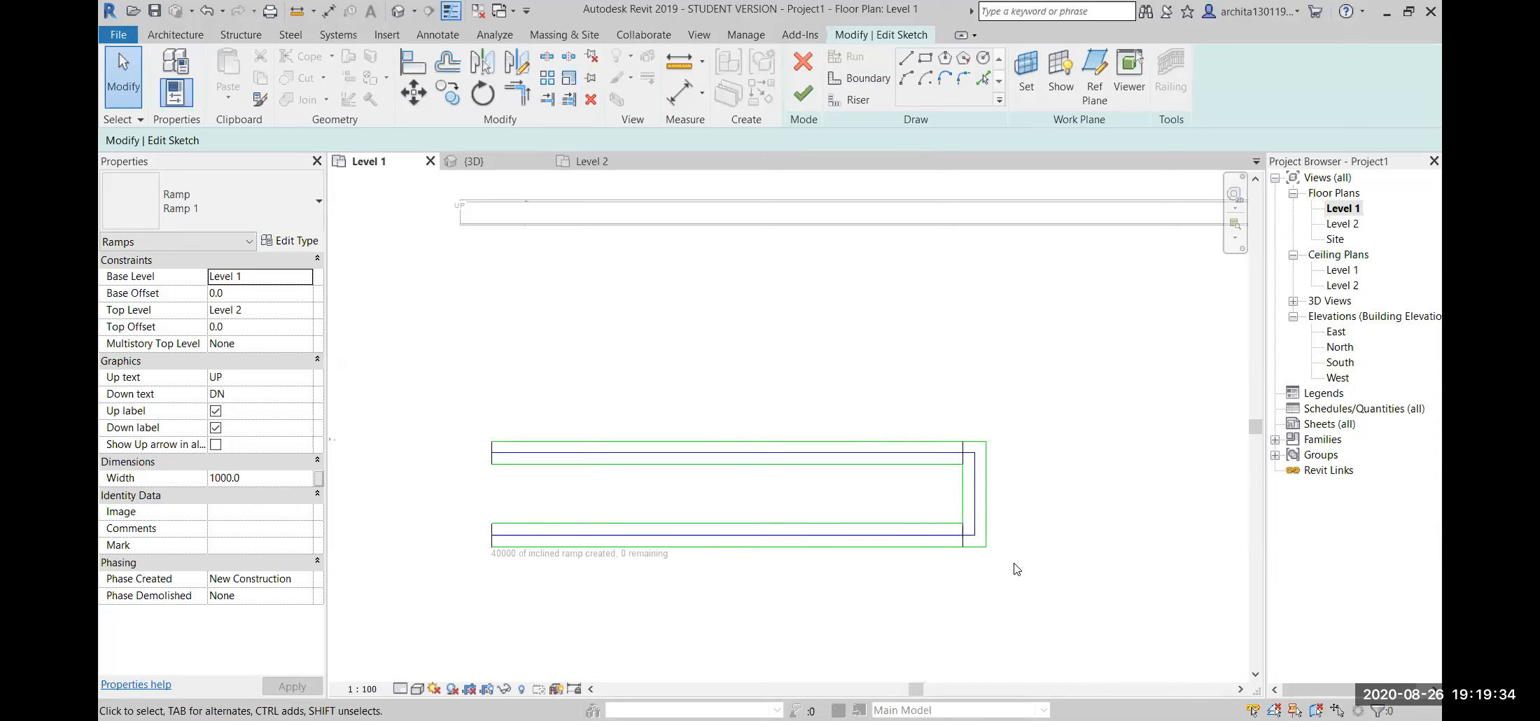
left_click(803, 94)
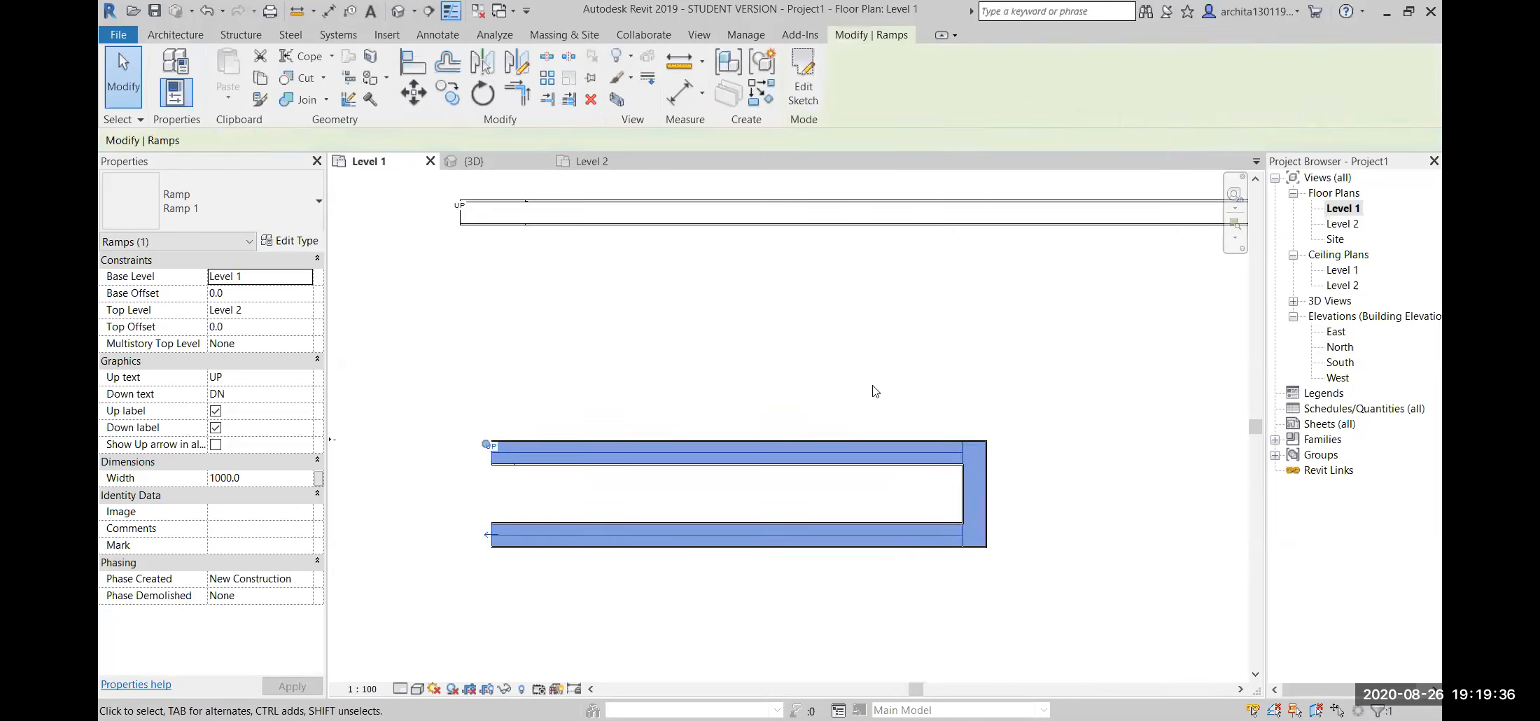
- Delete the straight ramp and the U-shaped ramp with their railings from the Level 1 floor plan
key("Escape")
scroll(632, 530, "down", 2)
left_click_drag(875, 585, 703, 322)
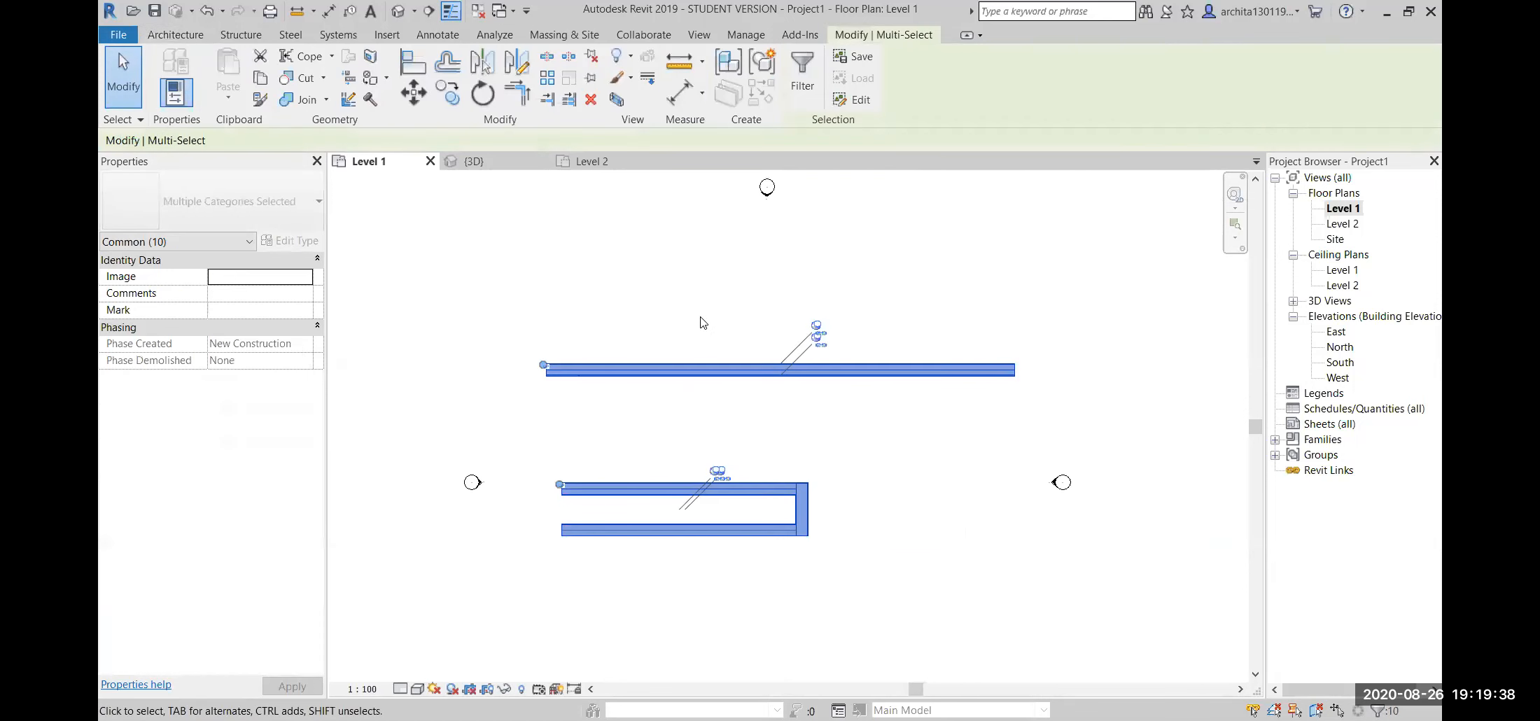
key("Delete")
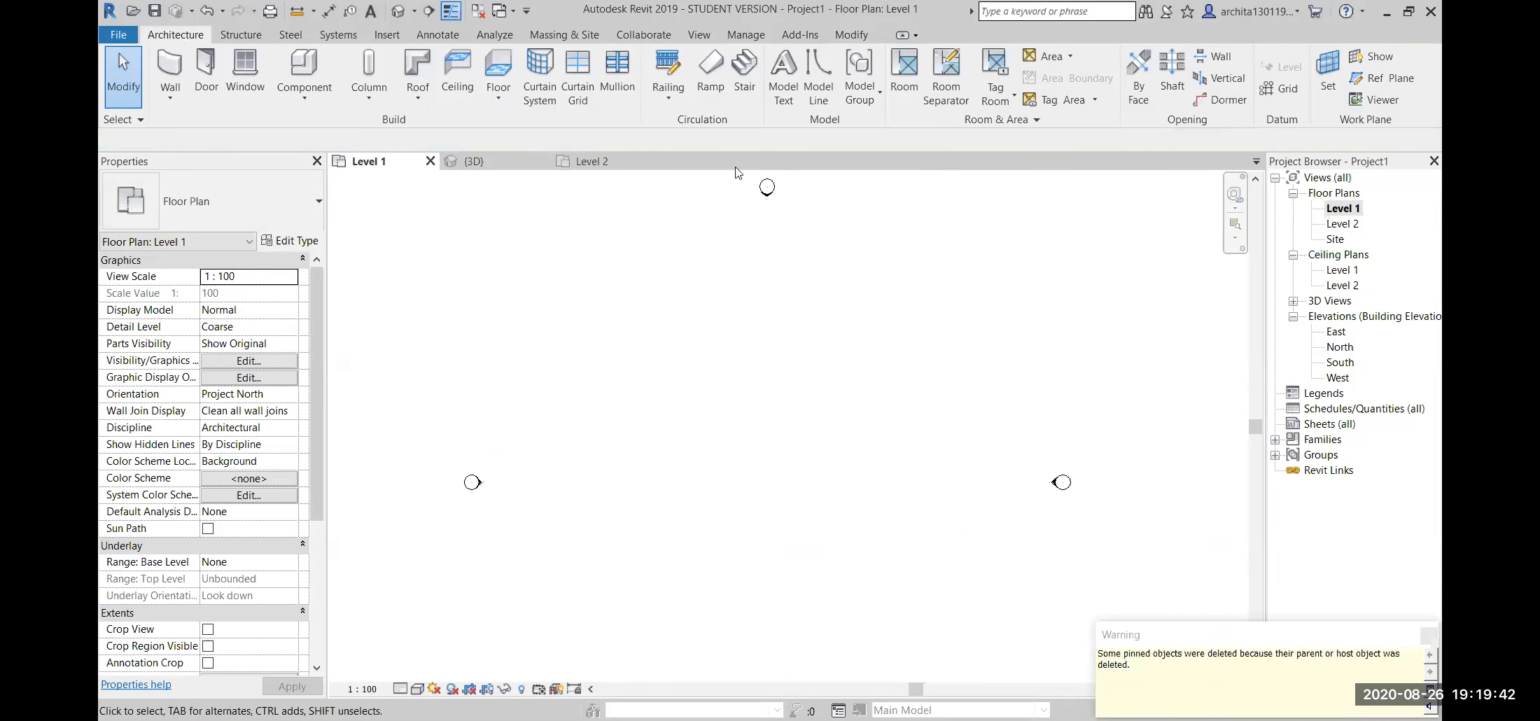
- Create a curved ramp between the elevation markers with one center-ends arc run of 10000 mm radius, sweeping over half a circle
left_click(711, 70)
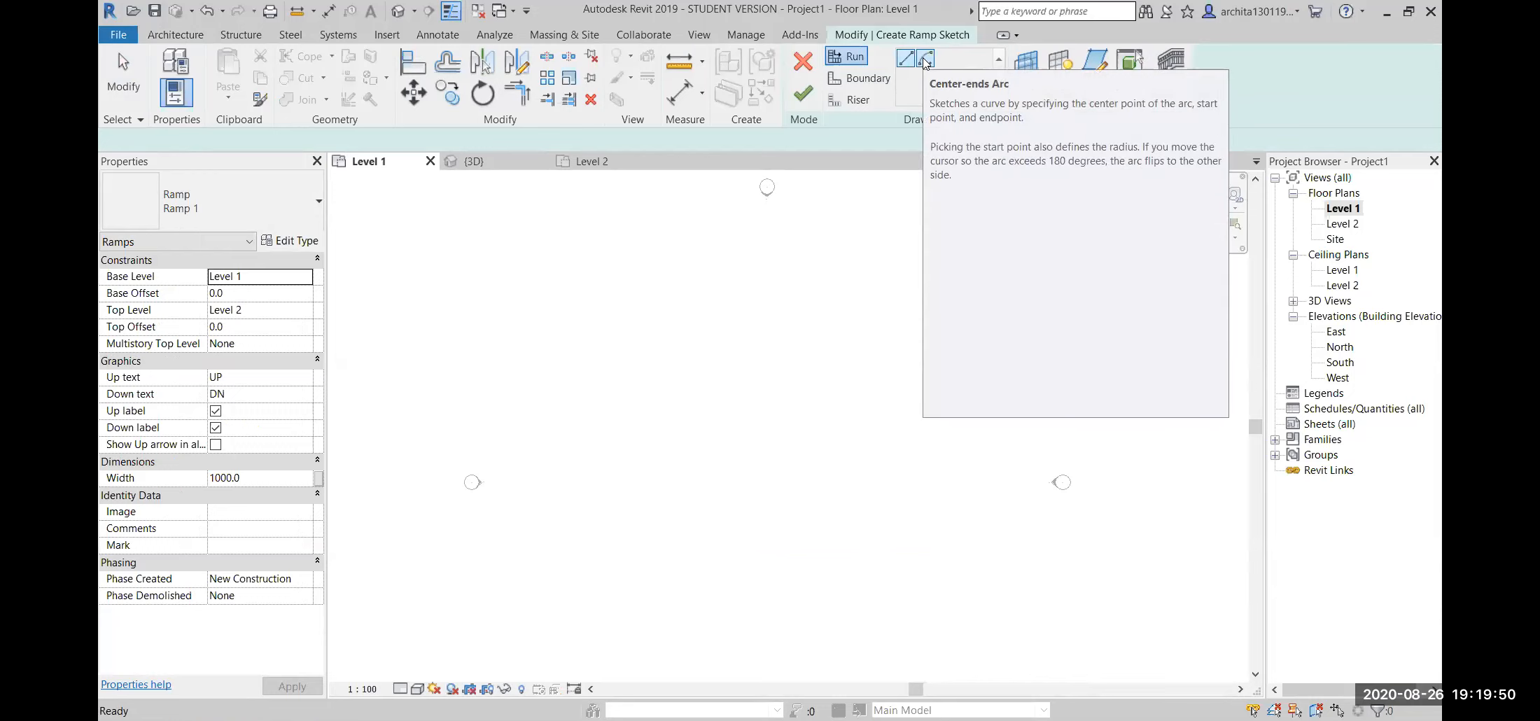
left_click(925, 61)
scroll(670, 392, "down", 4)
middle_click_drag(820, 423, 963, 428)
scroll(958, 467, "up", 1)
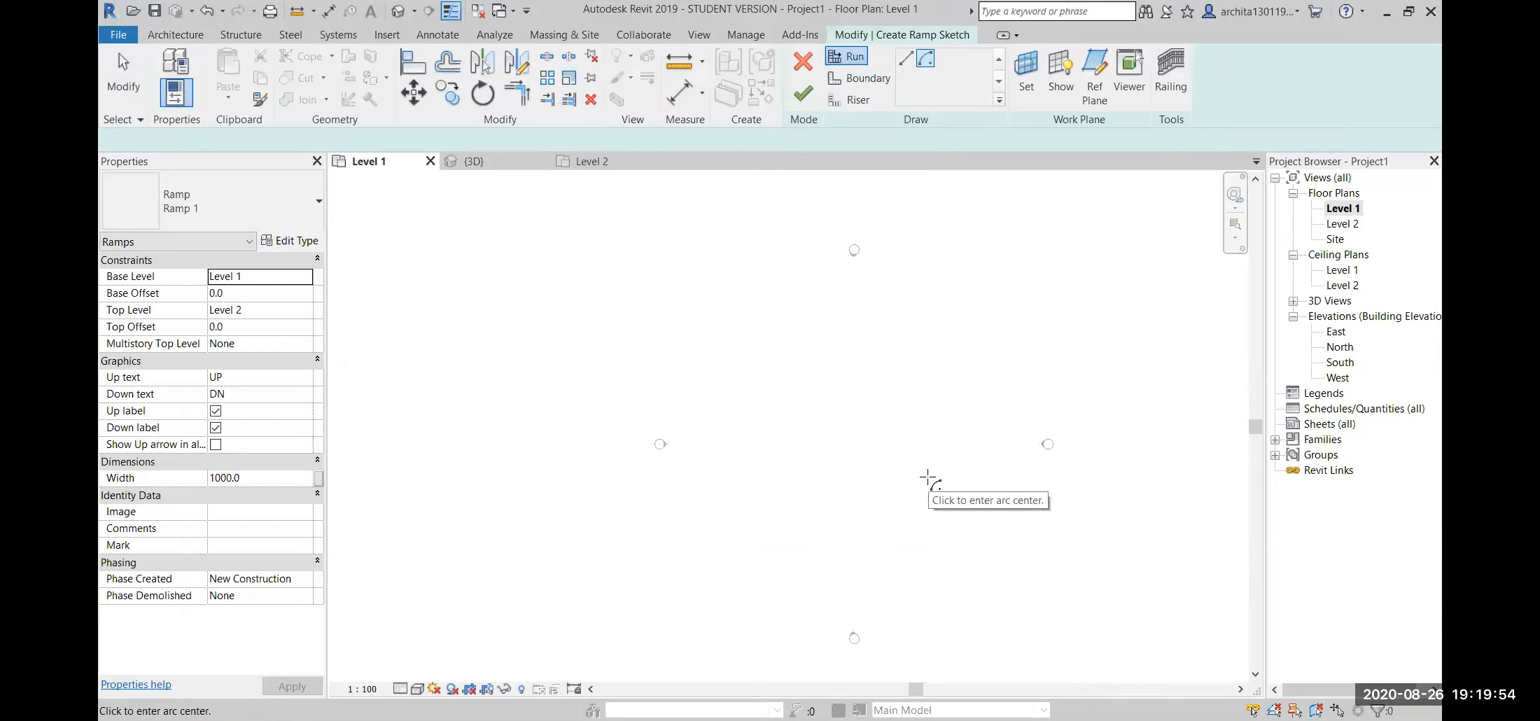
middle_click_drag(905, 473, 883, 435)
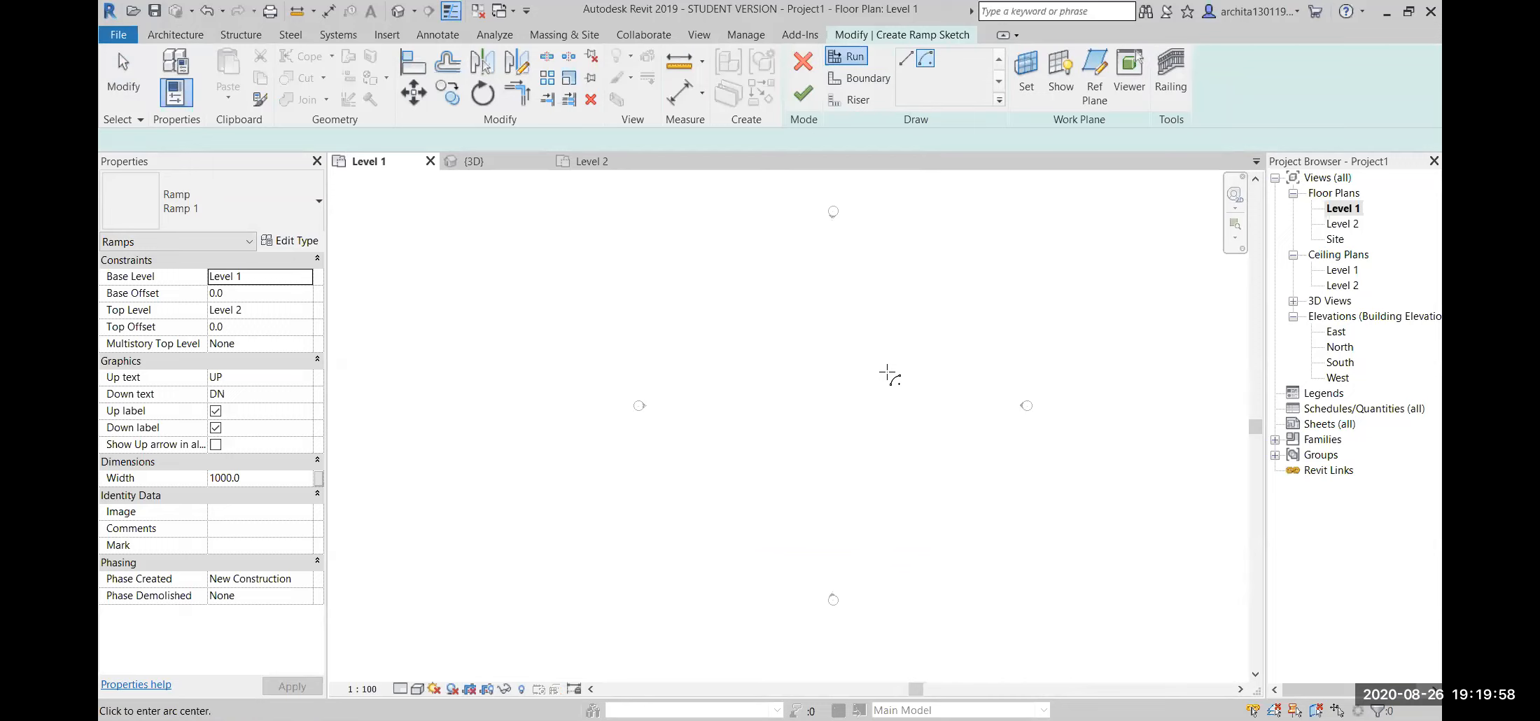
left_click(837, 392)
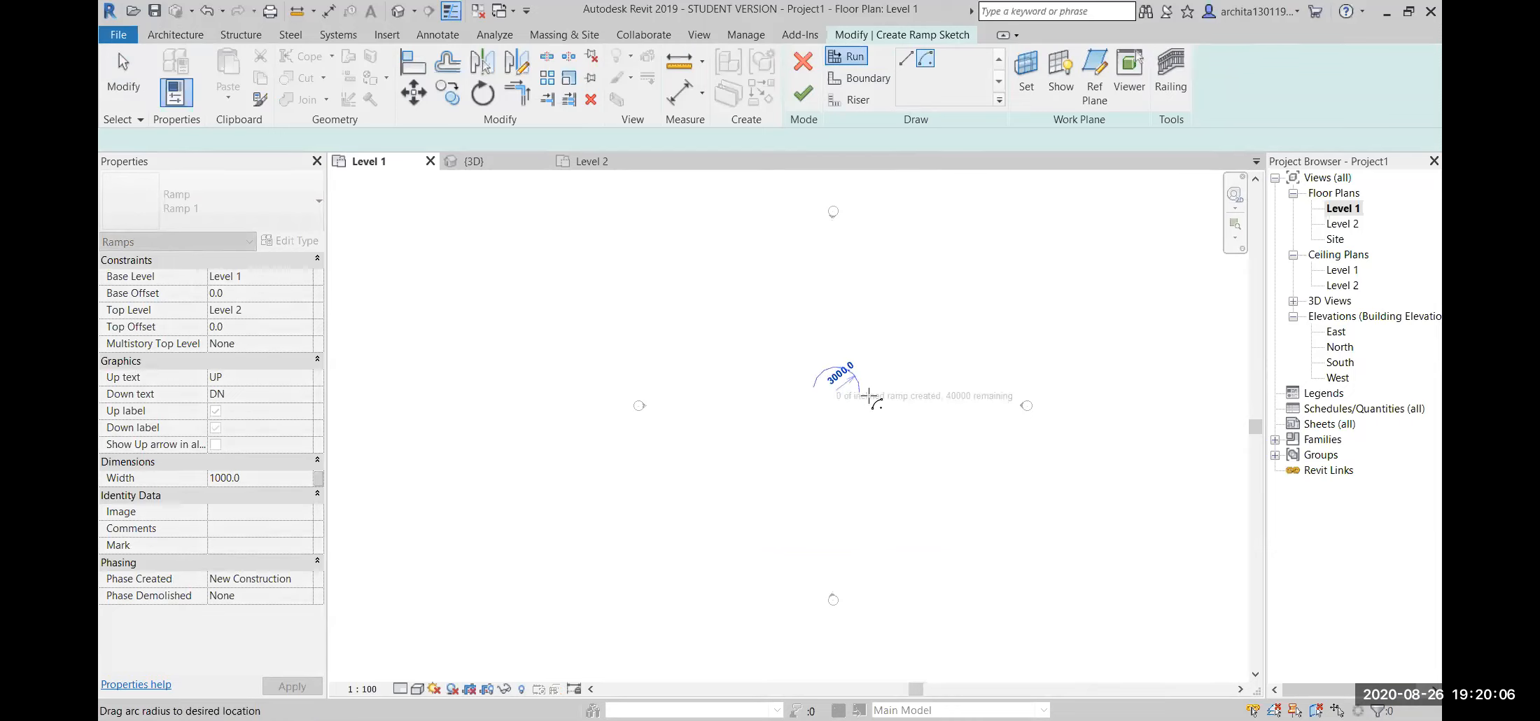
left_click(887, 445)
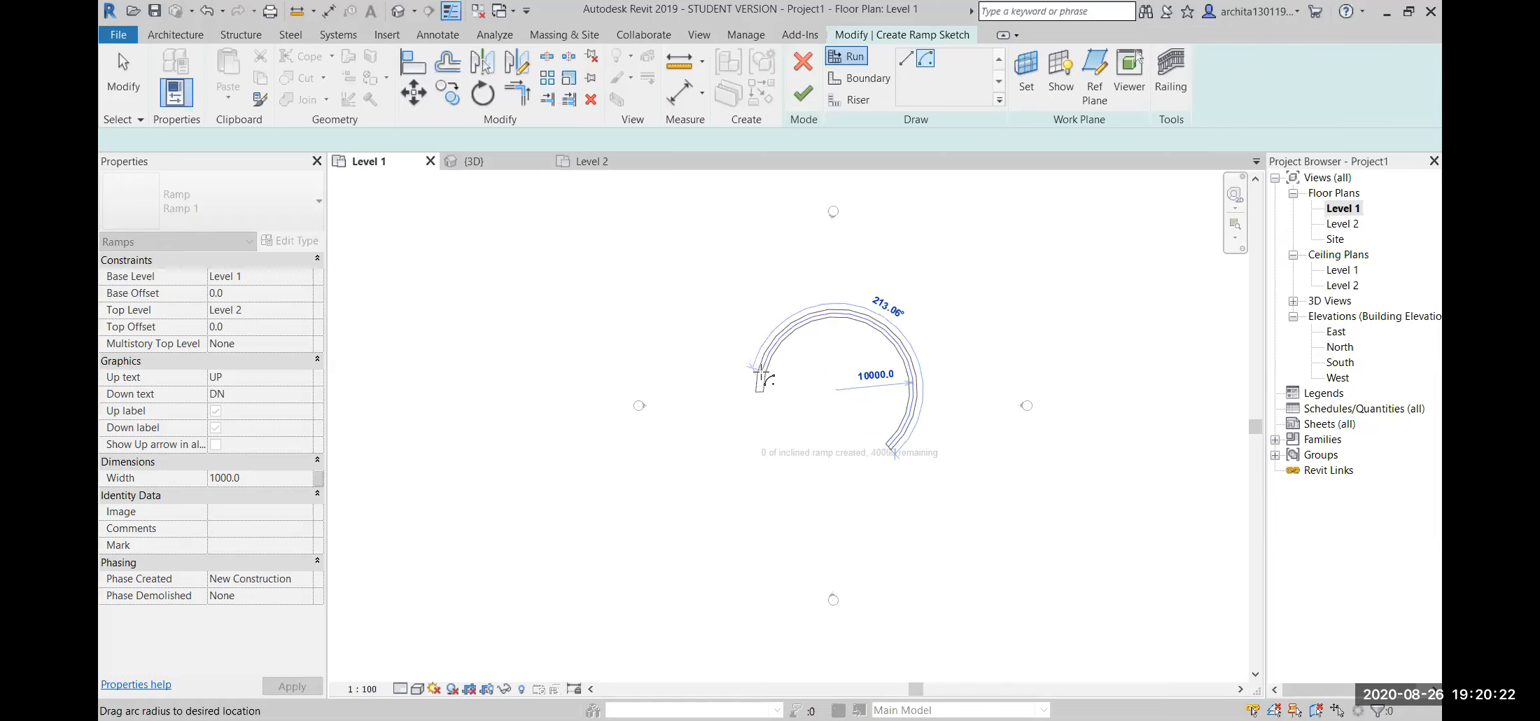
left_click(759, 408)
left_click(803, 93)
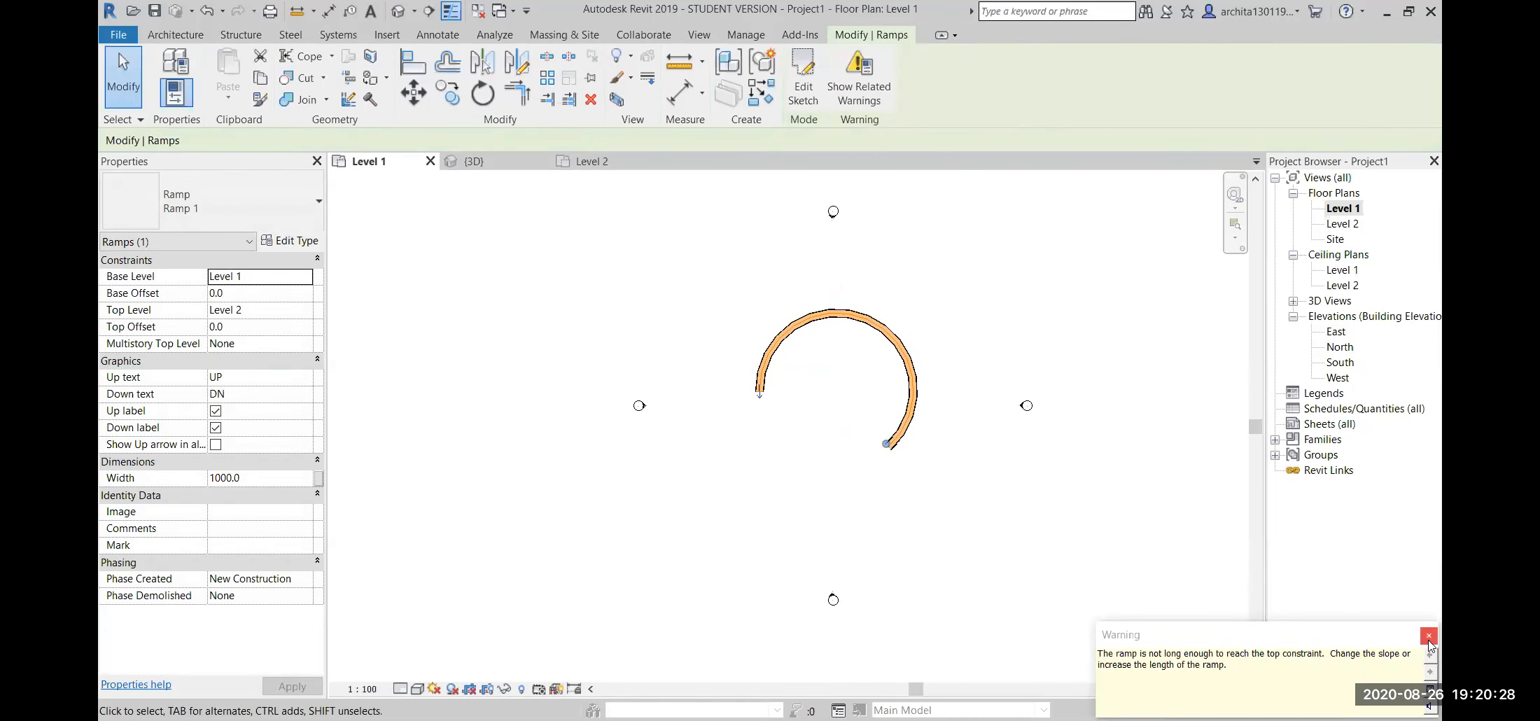
left_click(1429, 635)
- Examine the curved ramp in the default 3D view and return to the Level 1 floor plan
left_click(398, 11)
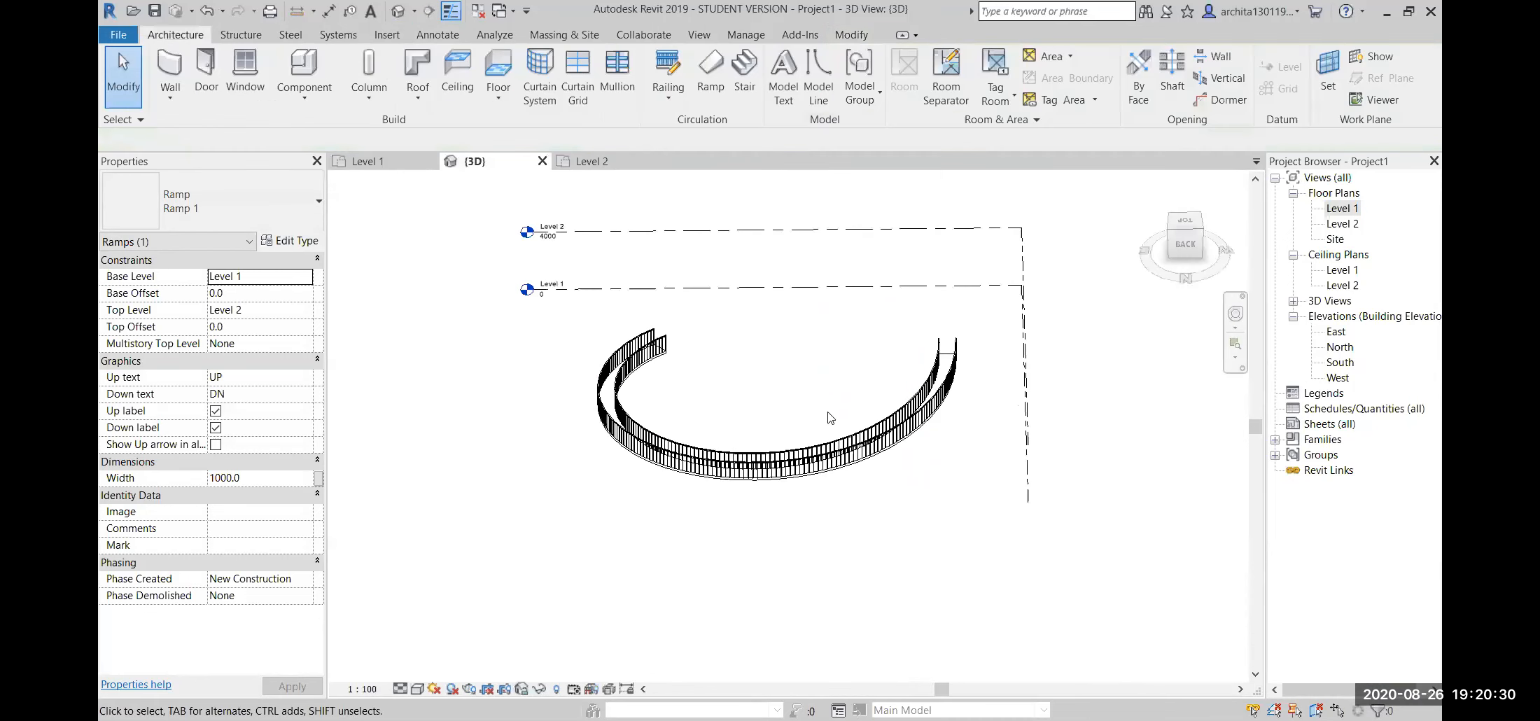
middle_click_drag(852, 436, 643, 427, "shift")
double_click(1340, 212)
- Start a second ramp below and beside the first one with a center-ends arc run of 15000 mm radius spanning about 85°
scroll(836, 455, "down", 2)
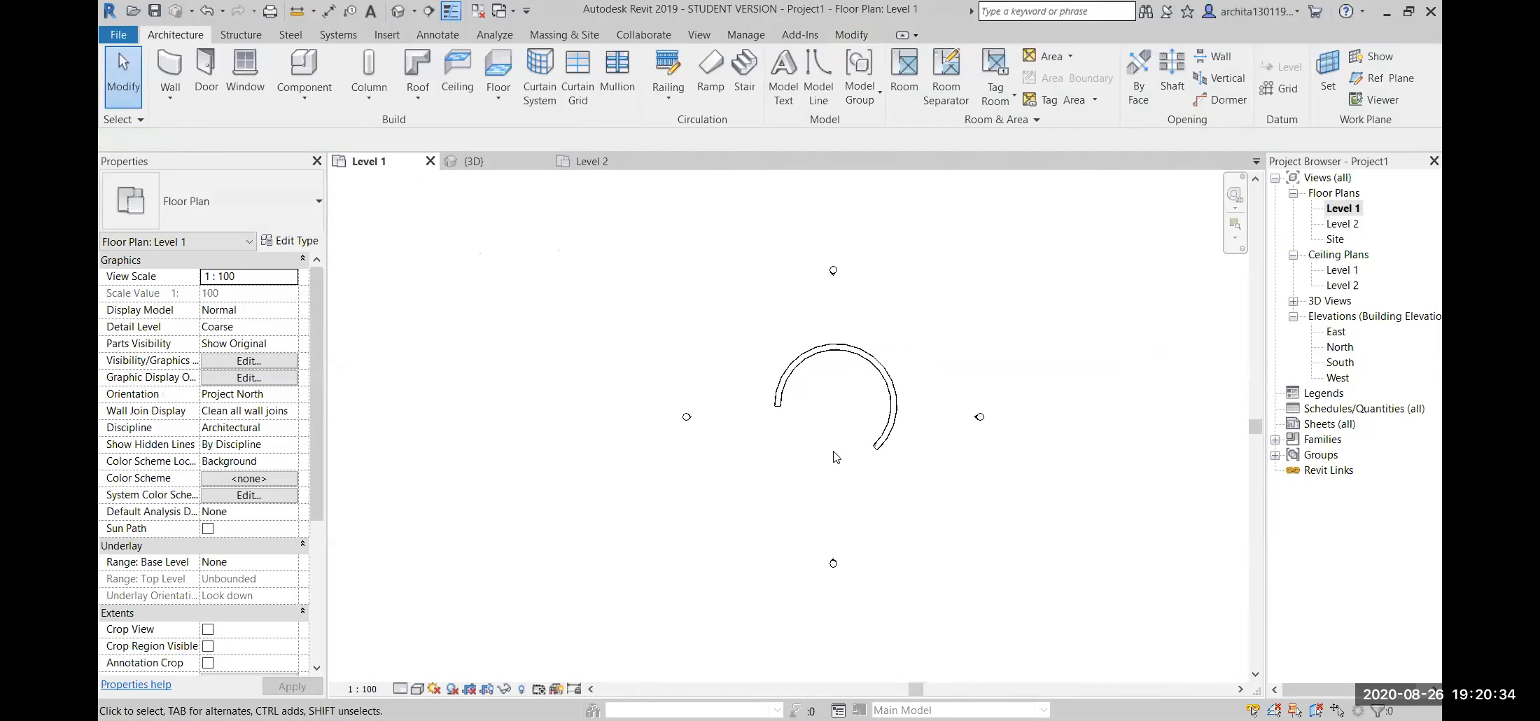
middle_click_drag(869, 443, 804, 409)
left_click(711, 73)
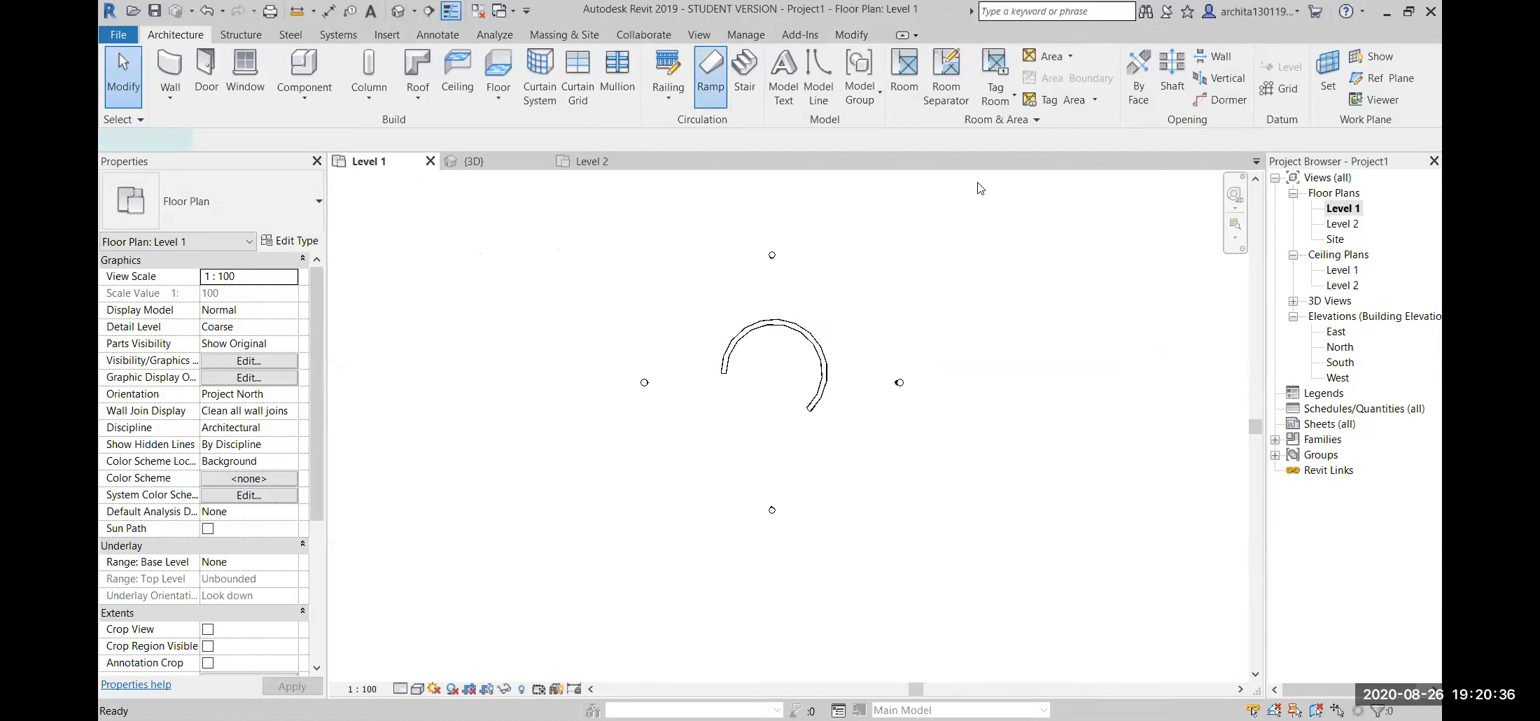
left_click(926, 59)
mouse_move(732, 485)
middle_mouse_down()
mouse_move(729, 458)
mouse_move(880, 415)
middle_mouse_up()
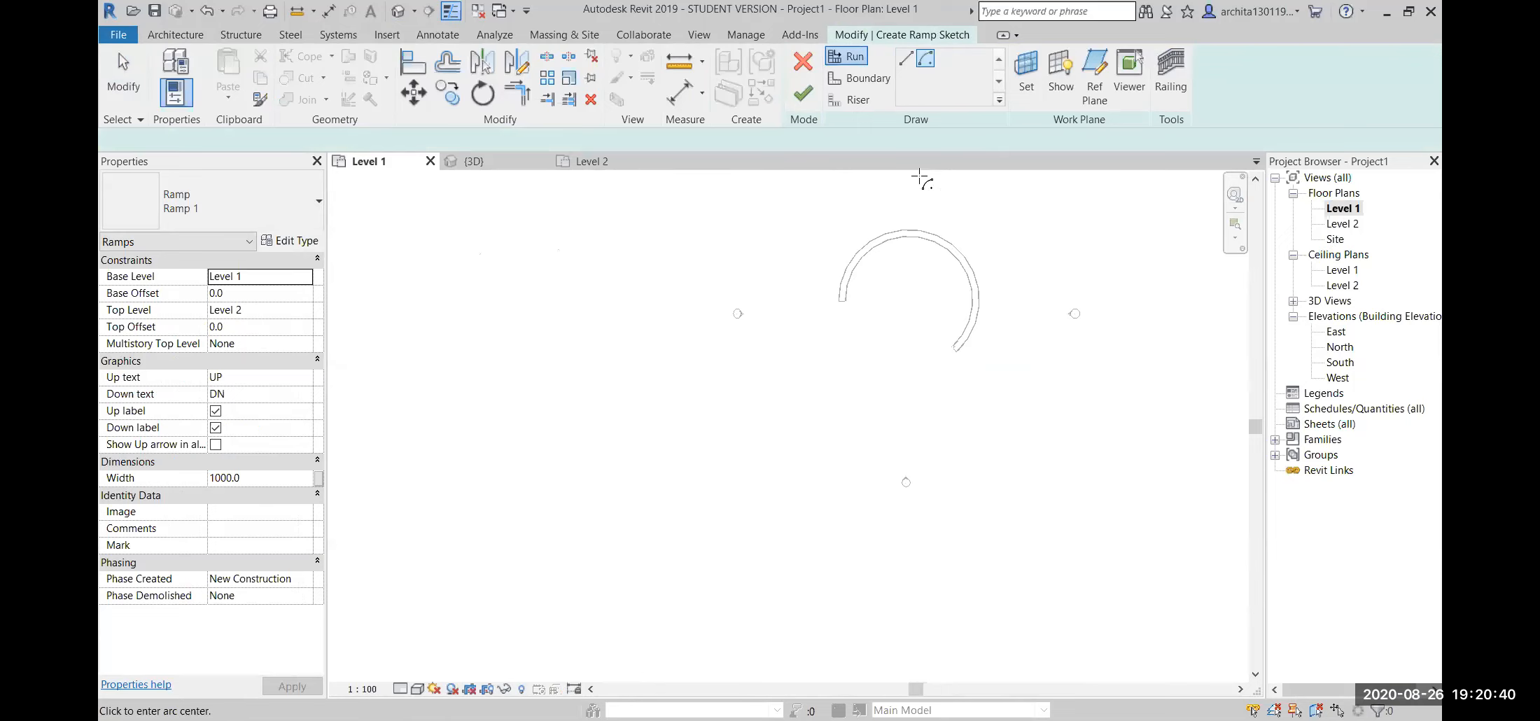
left_click(732, 466)
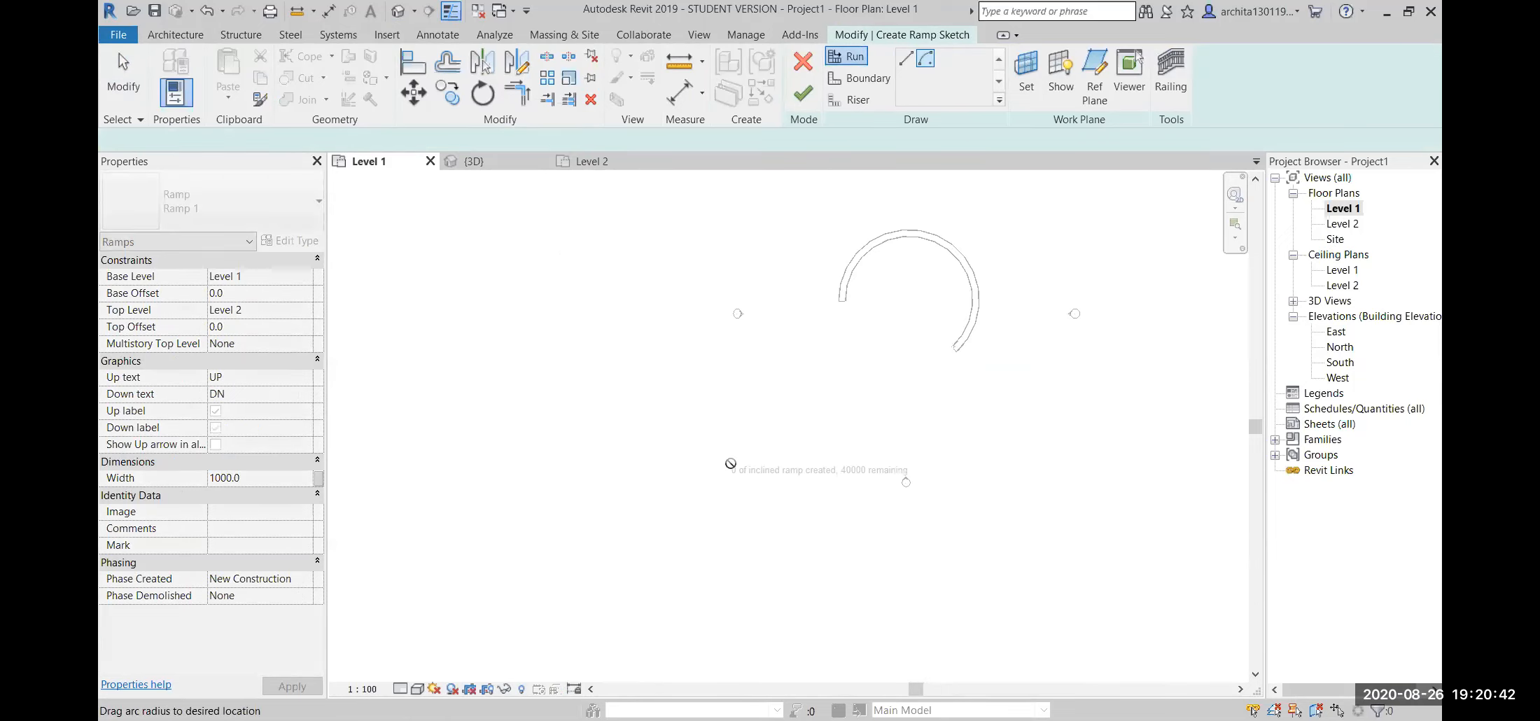
left_click(805, 537)
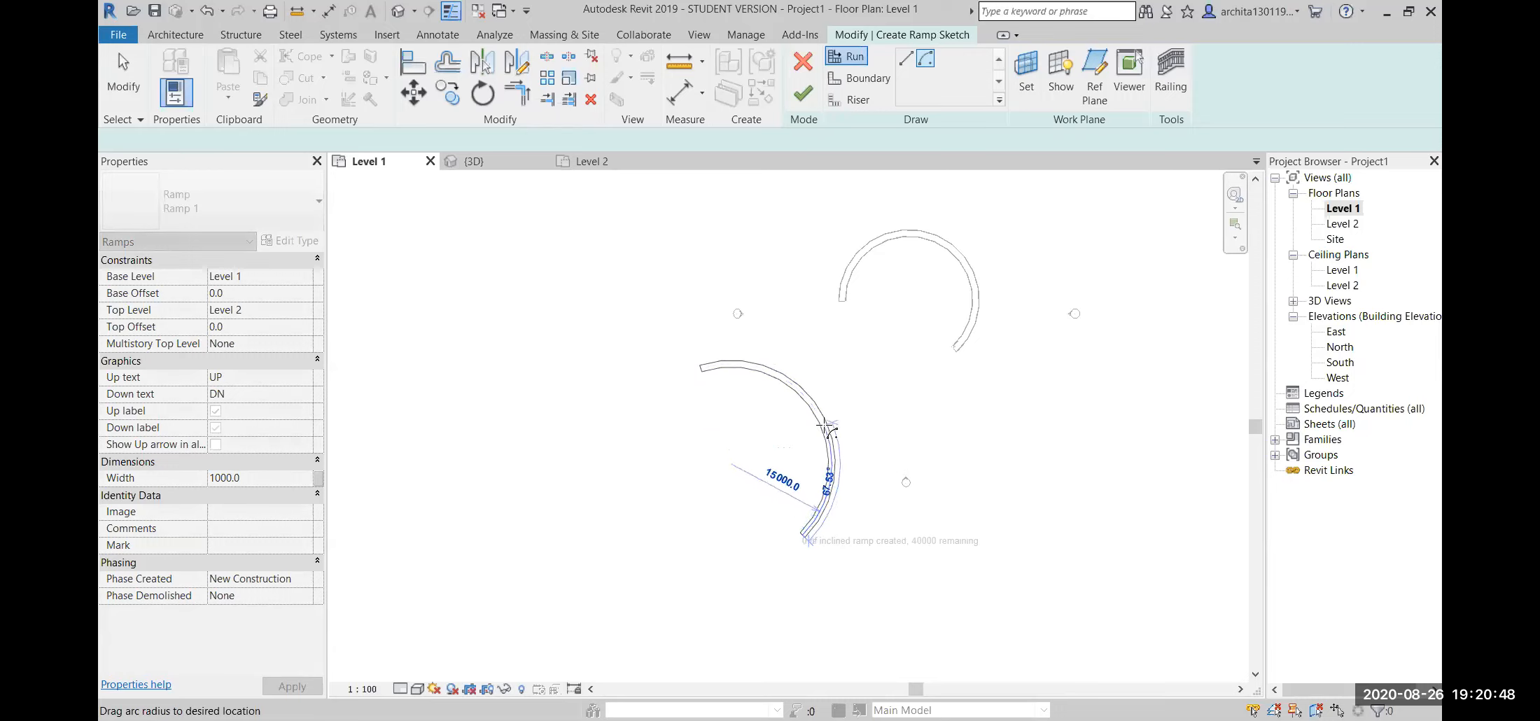
left_click(810, 399)
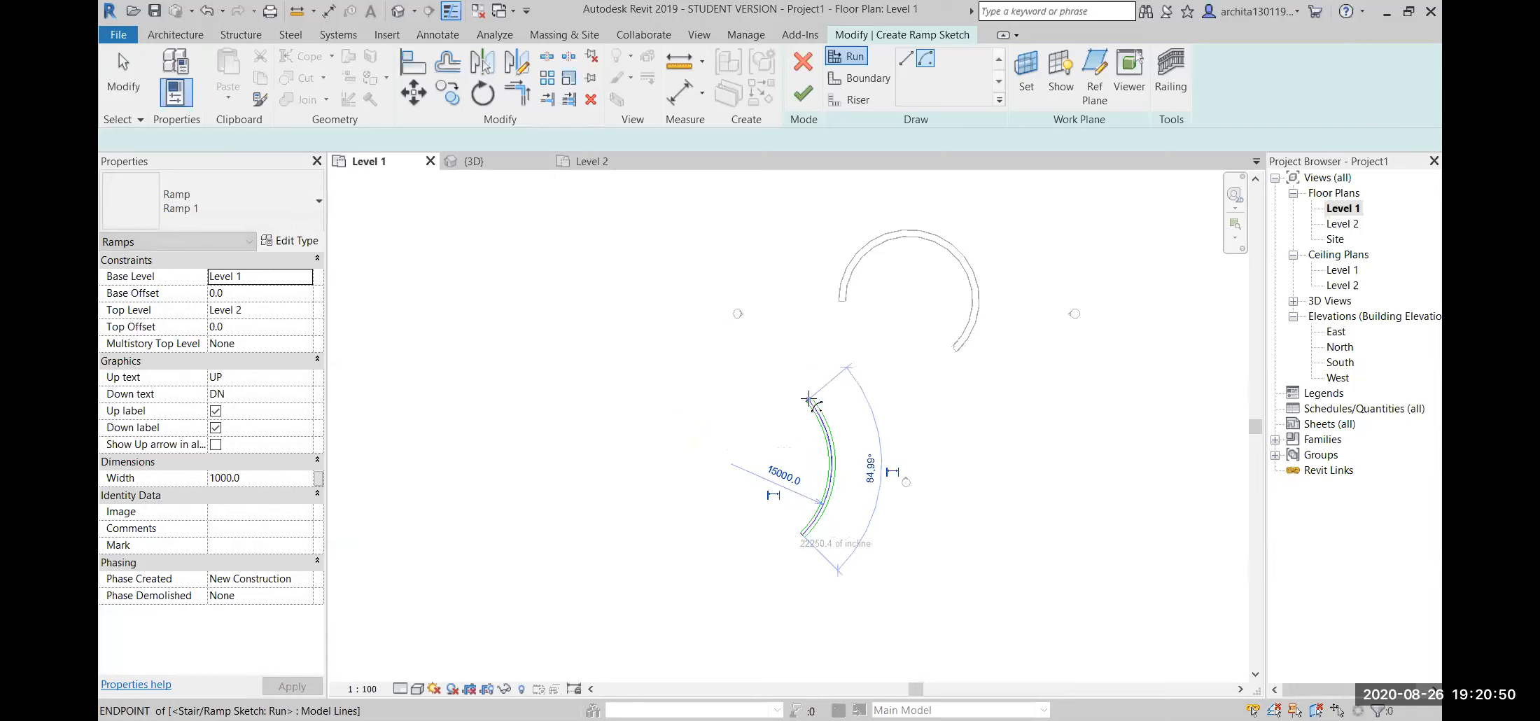
- Add a second arc run around the same center with 15500 mm radius, spanning about 65° after a gap, and finish the ramp
left_click(731, 465)
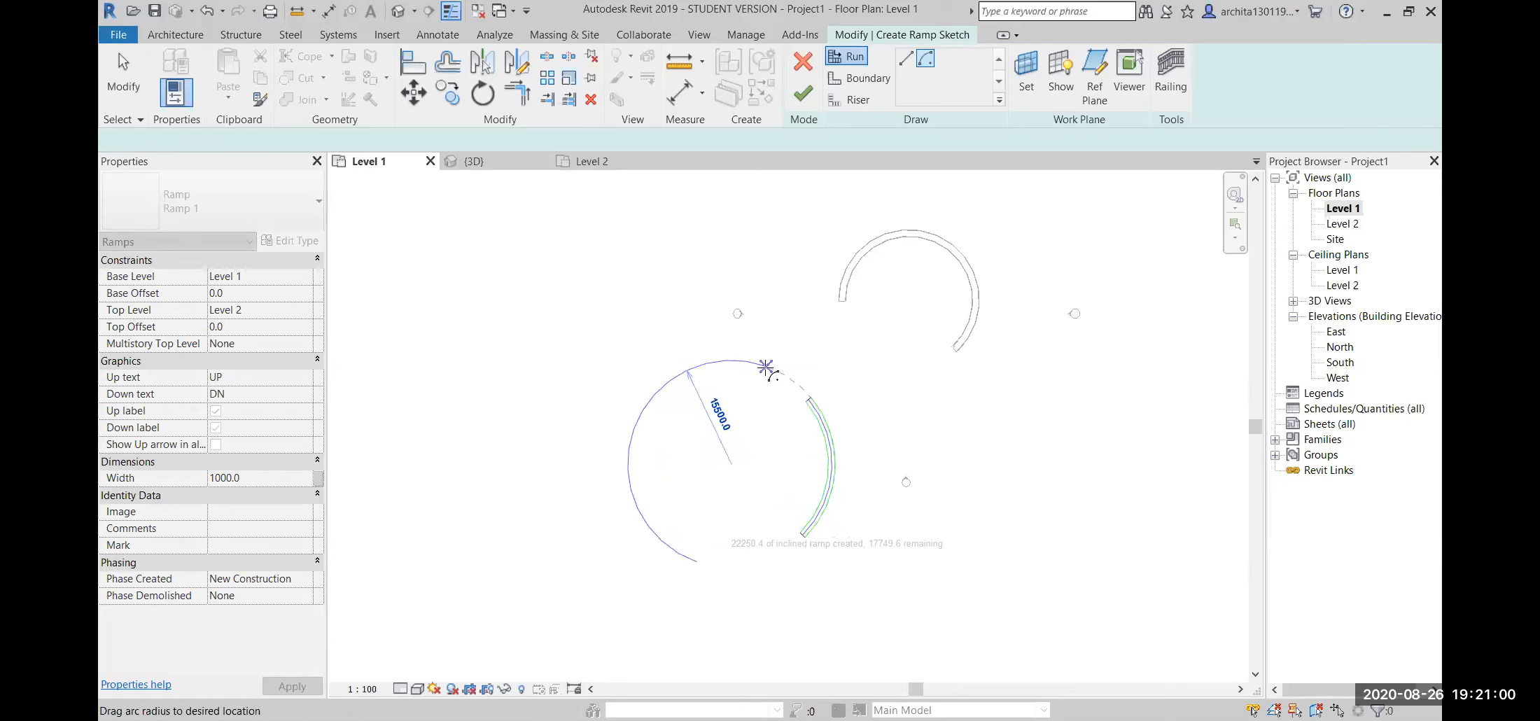
left_click(767, 366)
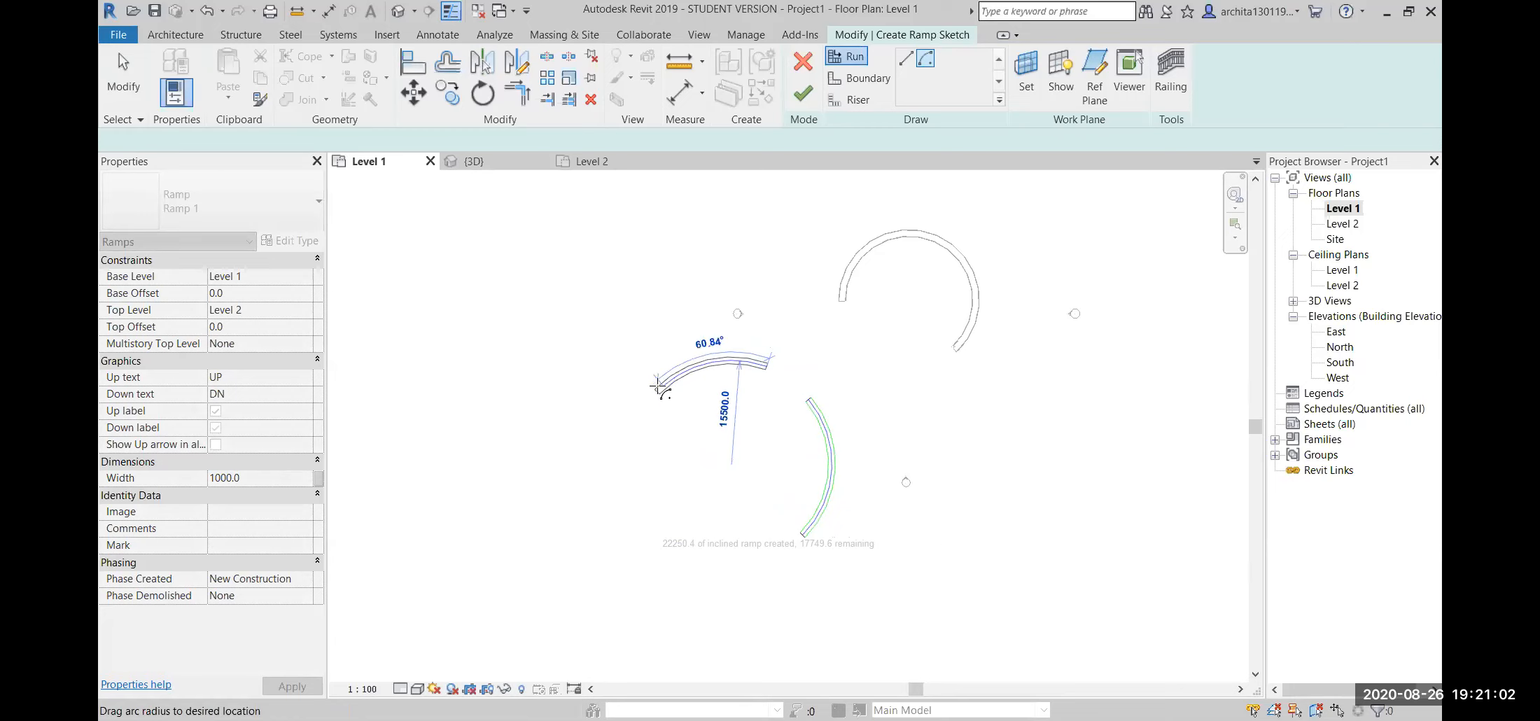
key("Escape")
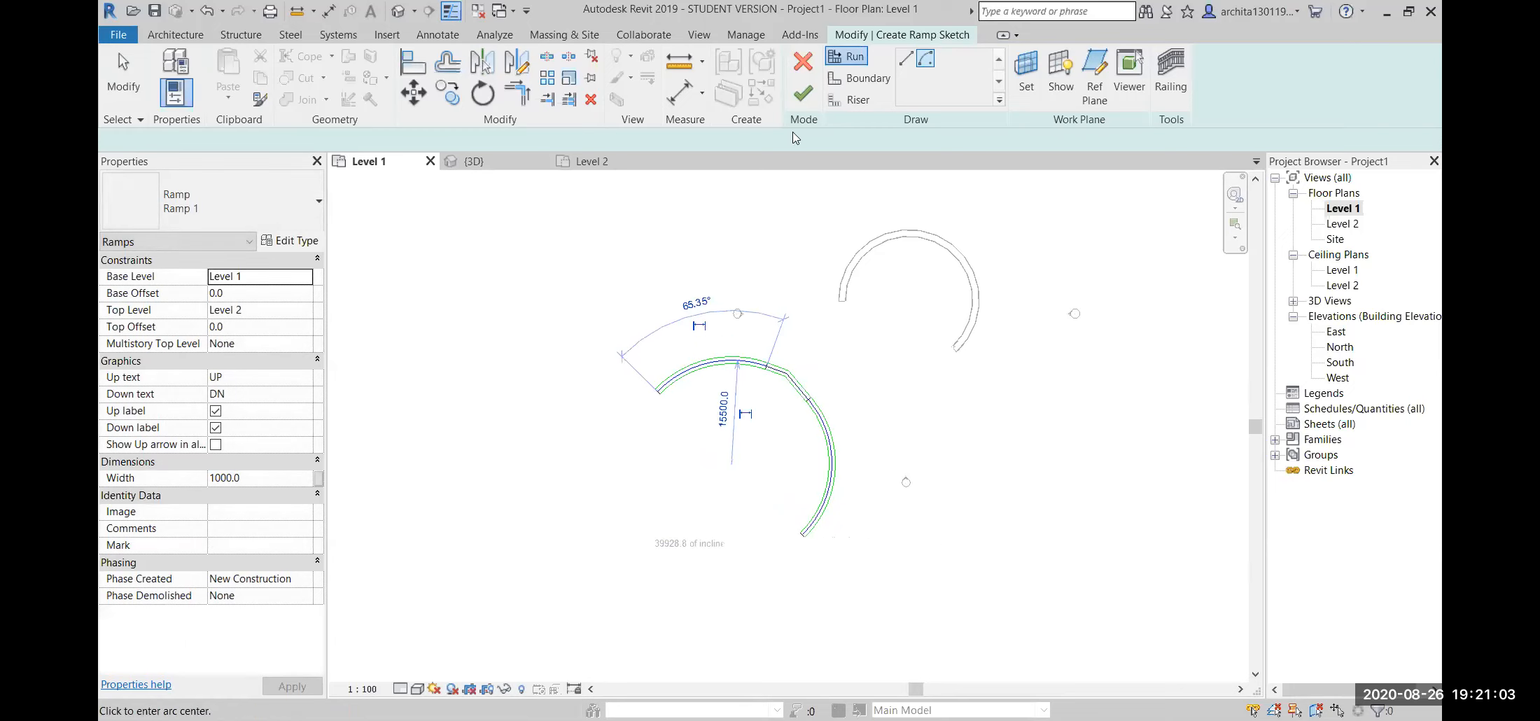
left_click(803, 62)
left_click(903, 275)
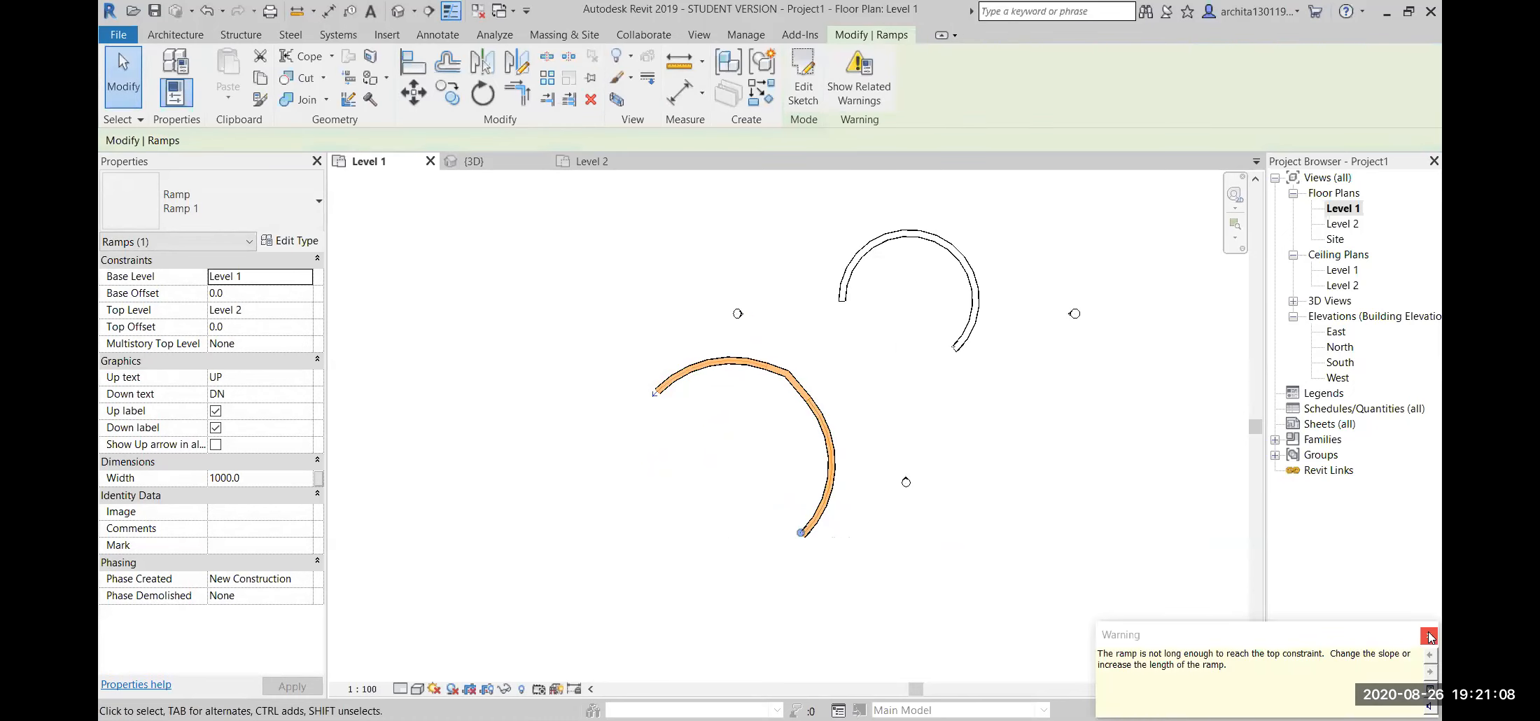
left_click(1429, 635)
- Compare the two curved ramps in the default 3D view and return to the Level 1 floor plan
left_click(401, 10)
middle_click_drag(840, 424, 764, 471, "shift")
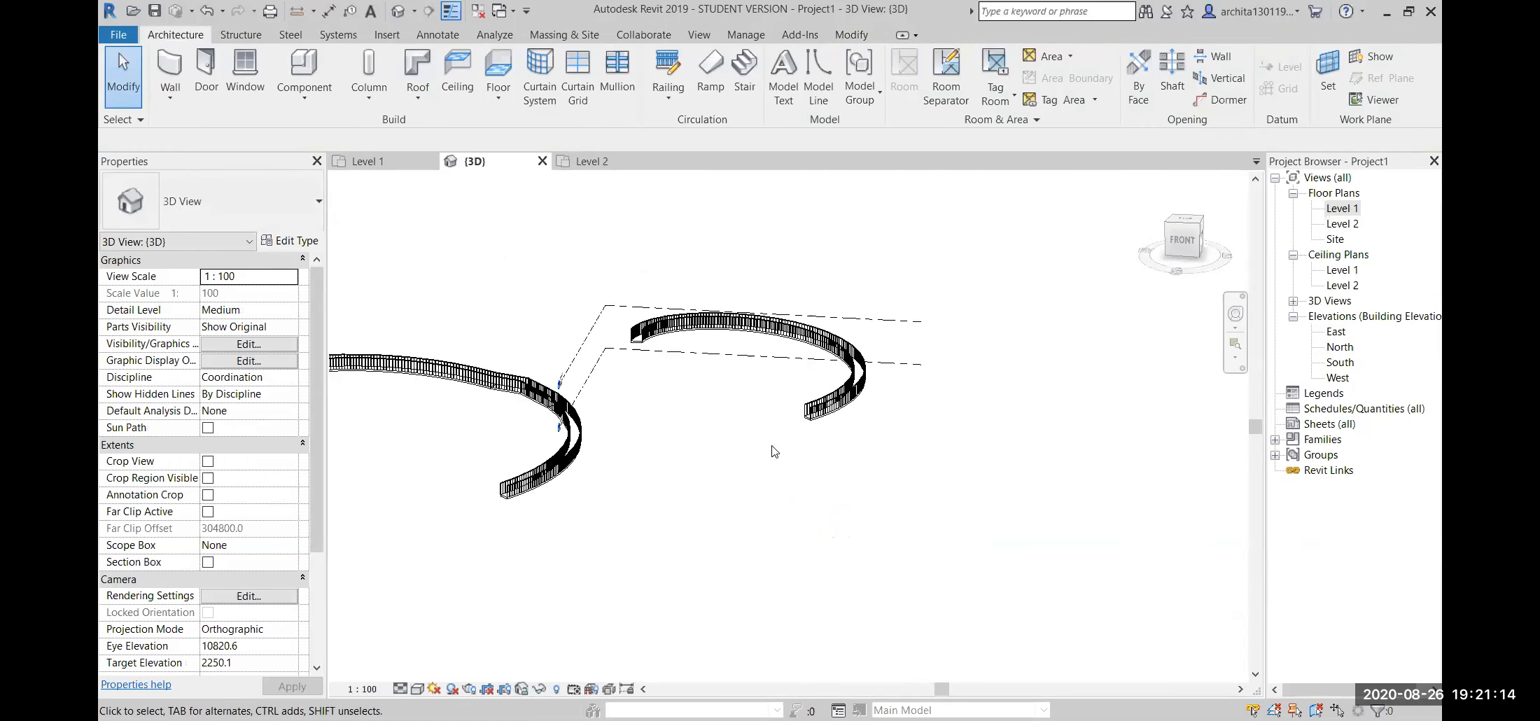
middle_click_drag(582, 526, 787, 560)
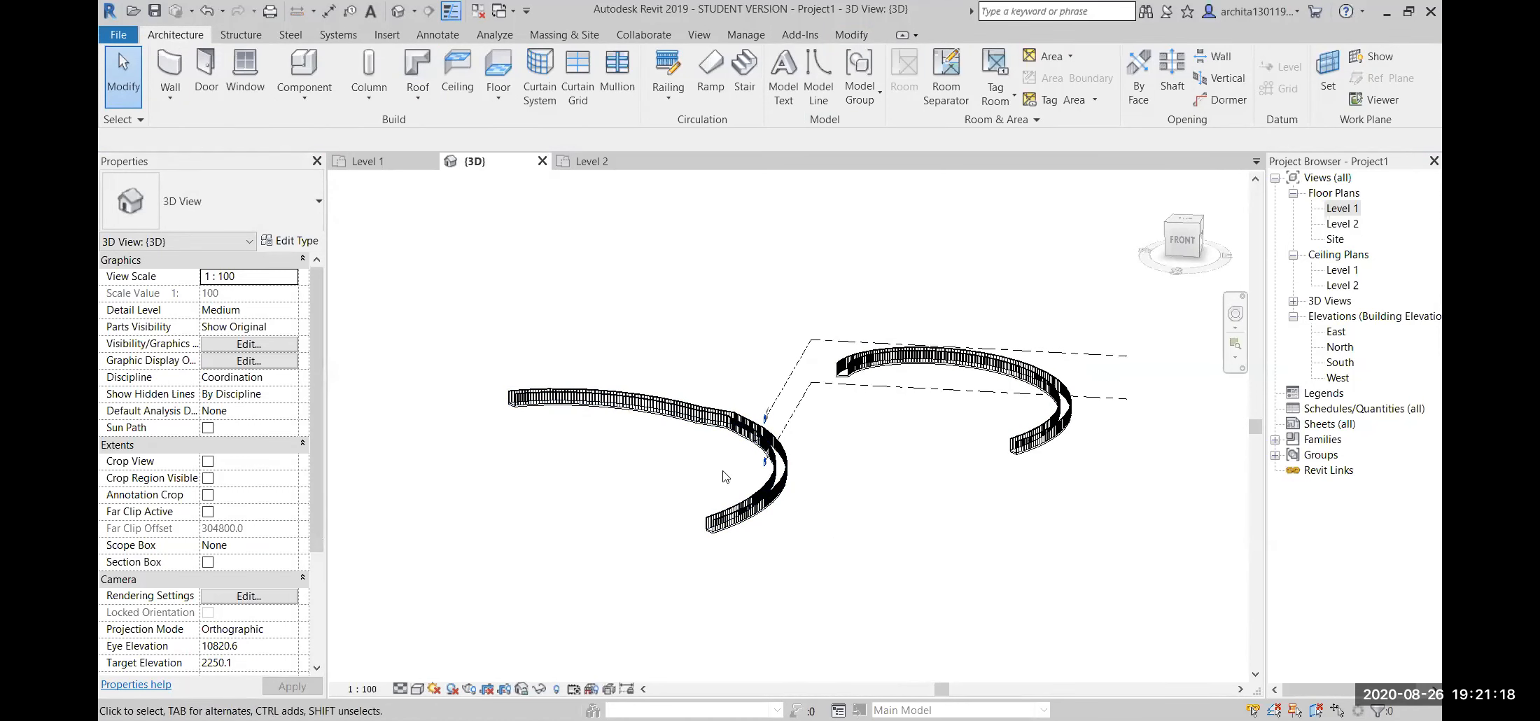
scroll(826, 477, "down", 2)
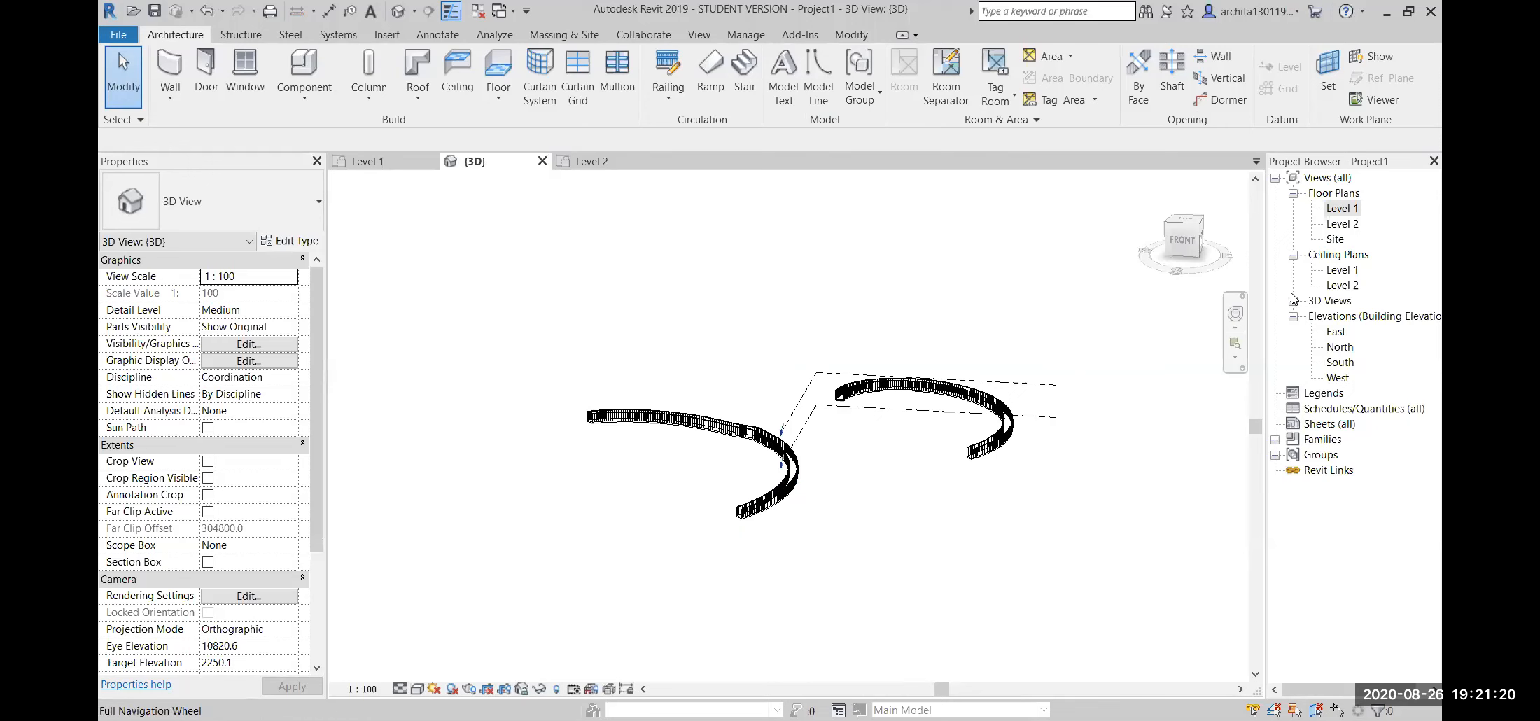
double_click(1342, 210)
- Delete both curved ramps with their railings from the Level 1 floor plan
scroll(849, 440, "down", 3)
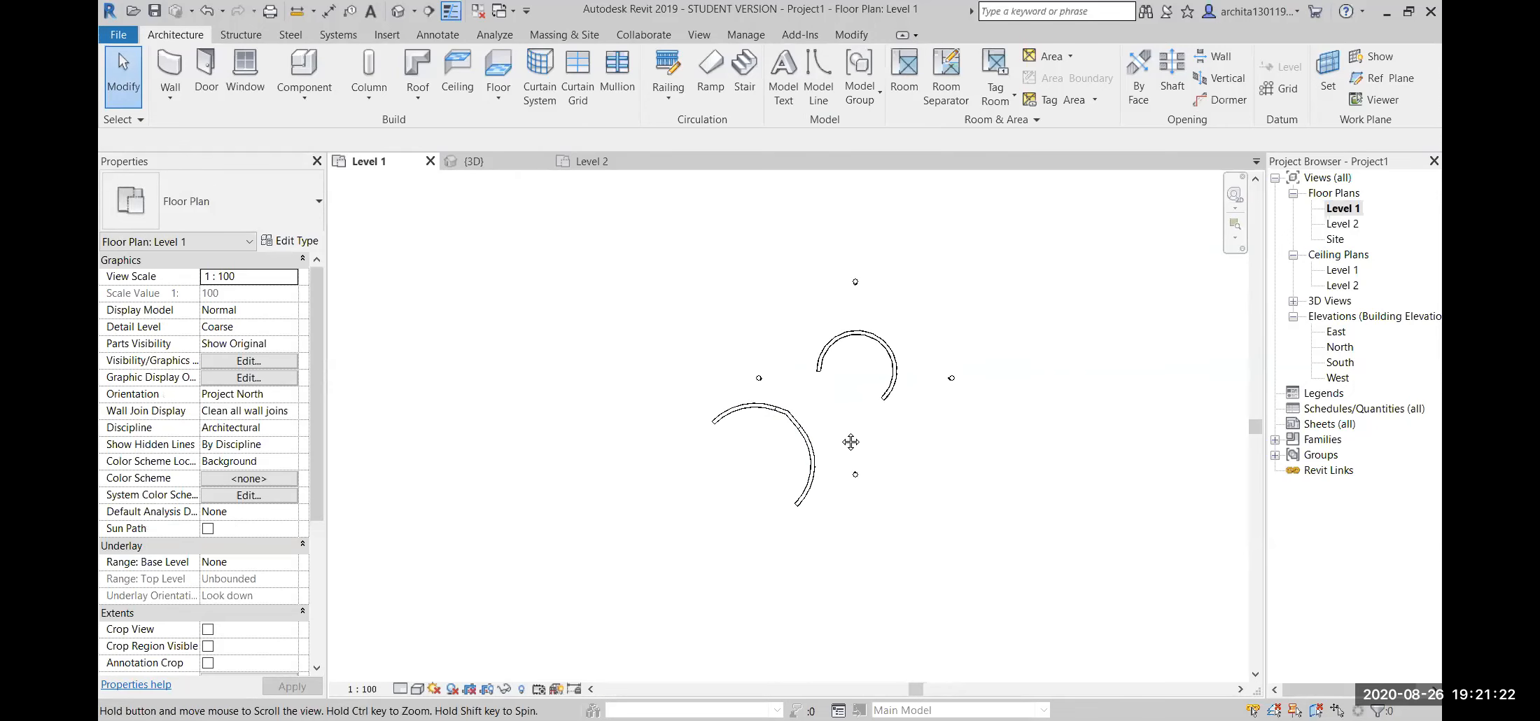
left_click_drag(927, 434, 805, 334)
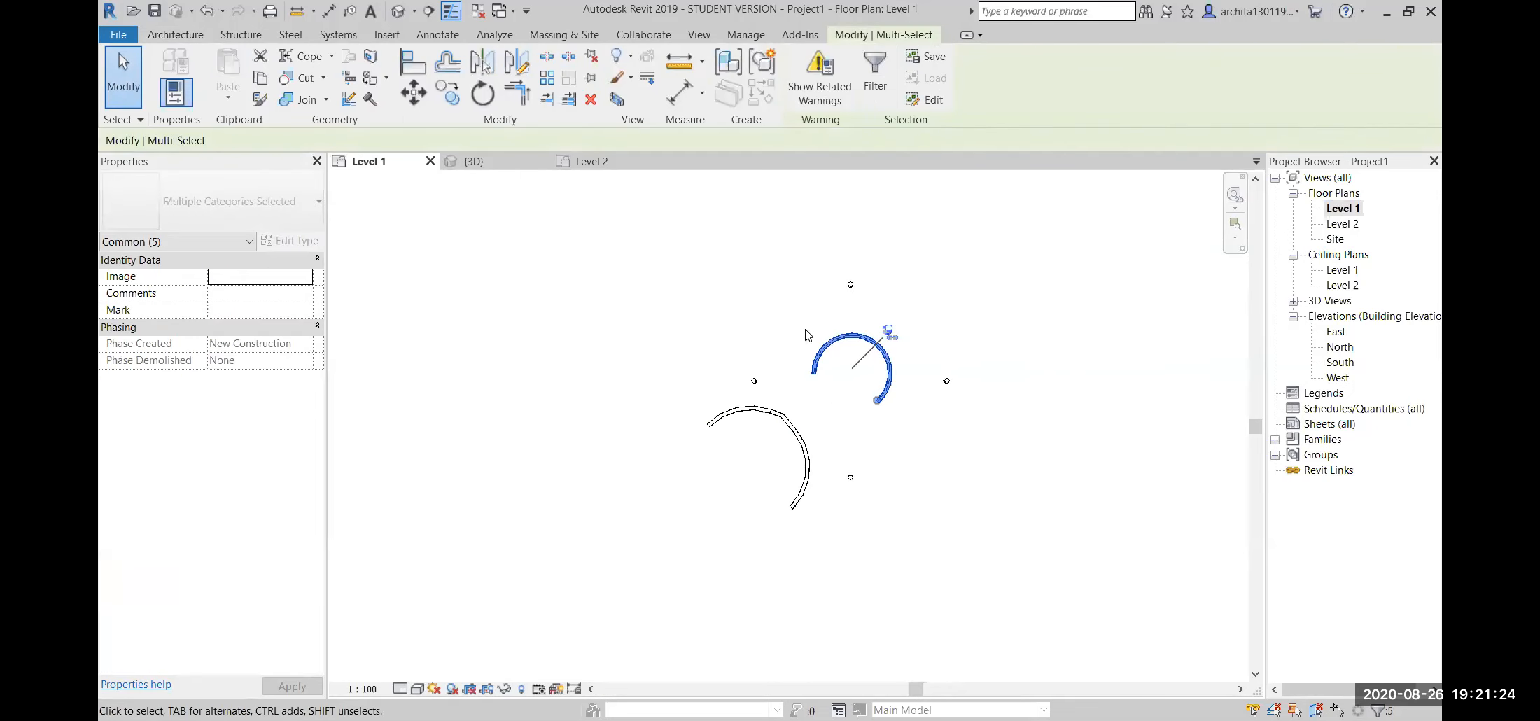
left_click_drag(816, 537, 700, 405)
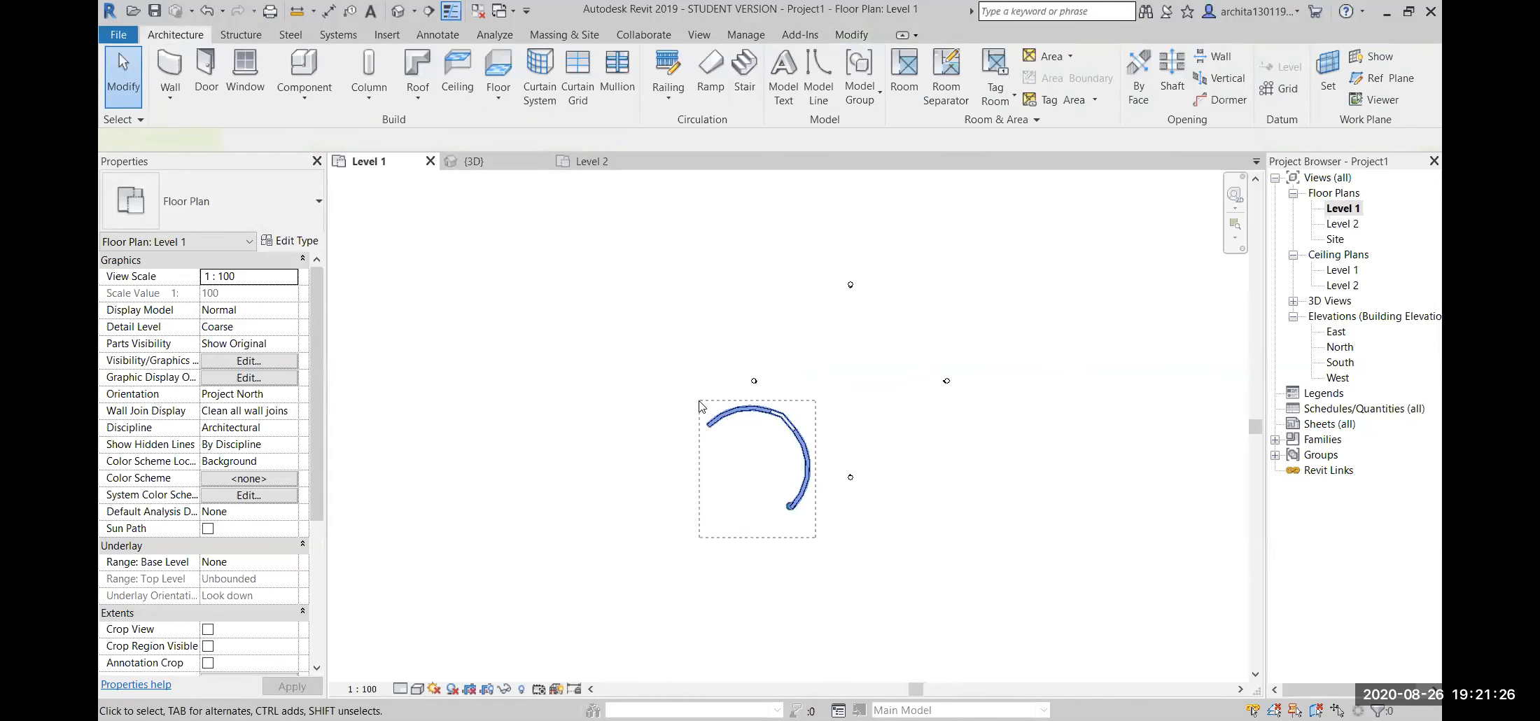
key("Delete")
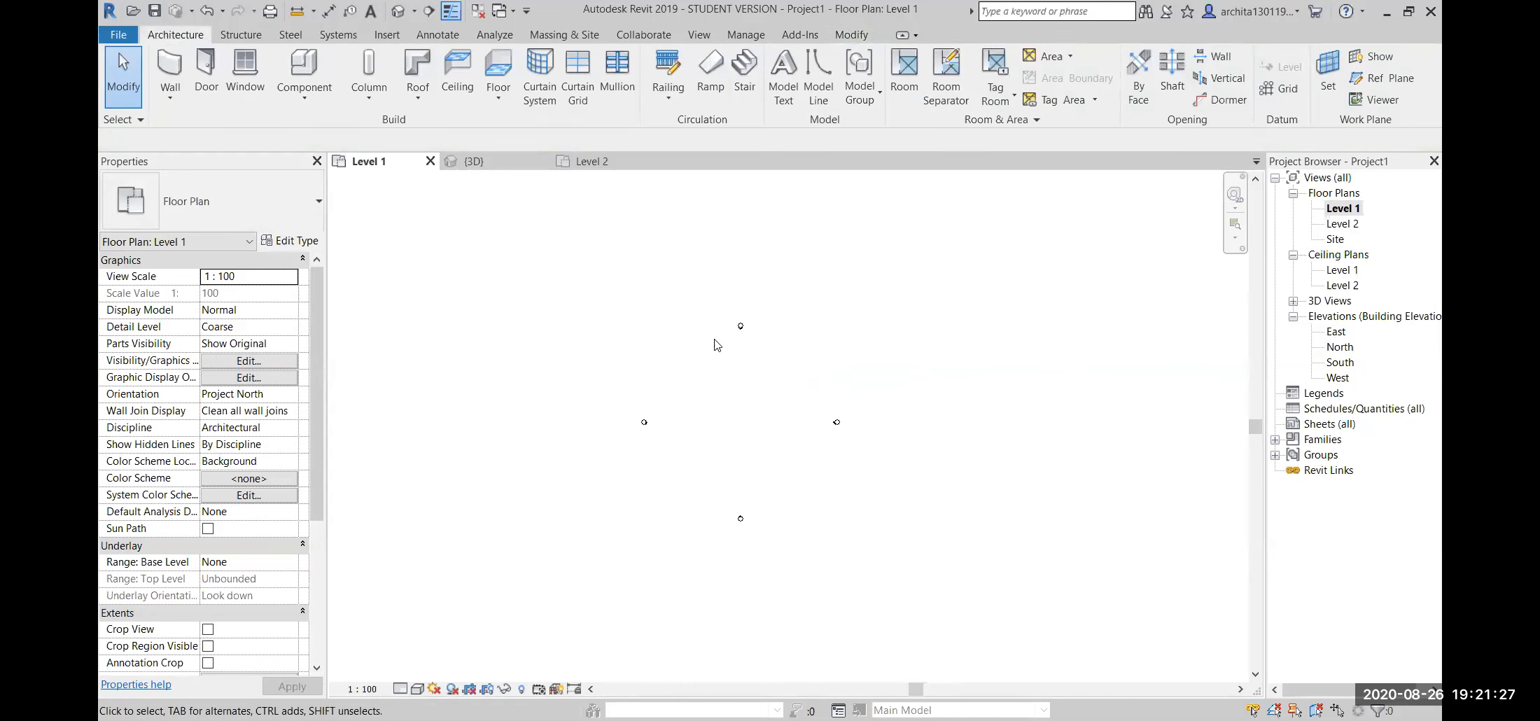
- Create a curved ramp centered between the elevation markers with a 16000 mm radius arc run spanning about 143°
left_click(711, 77)
left_click(925, 60)
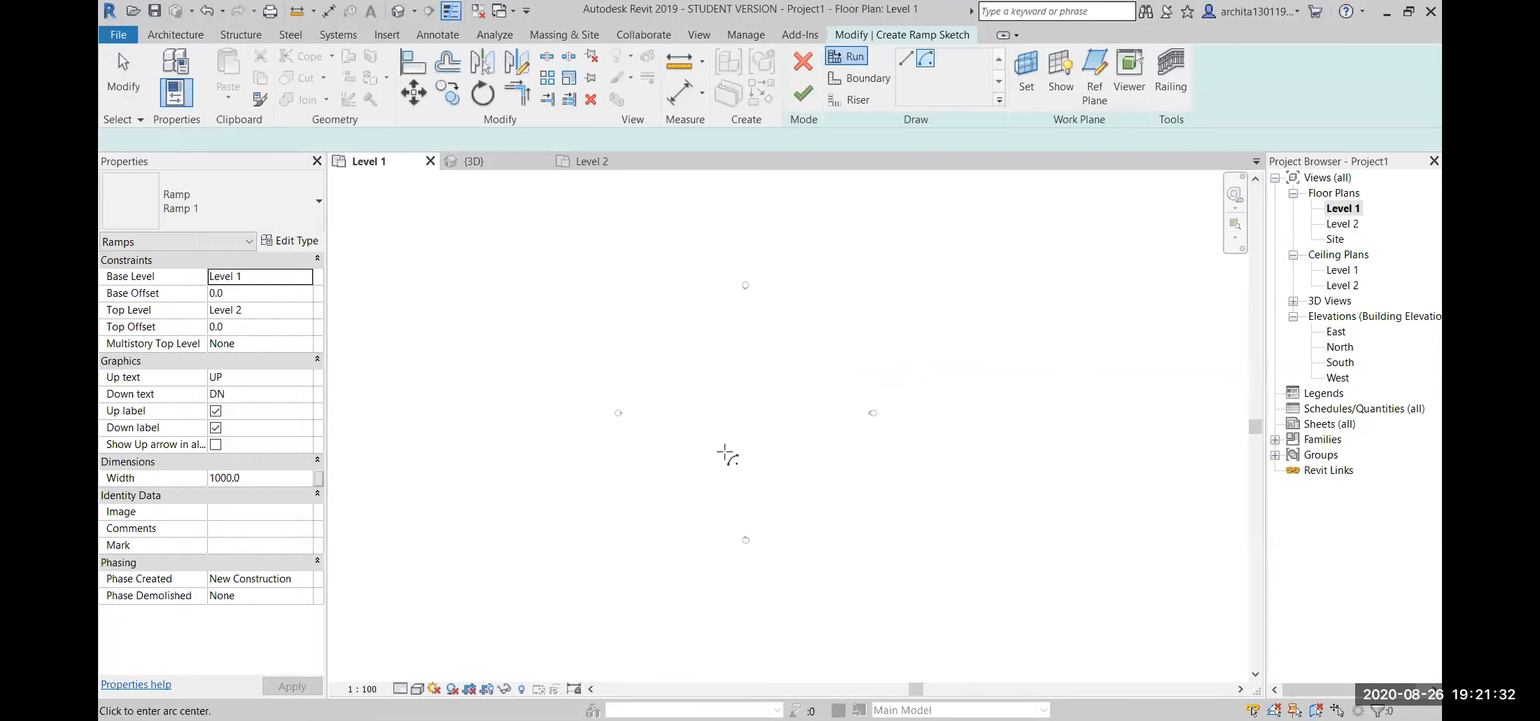
left_click(753, 403)
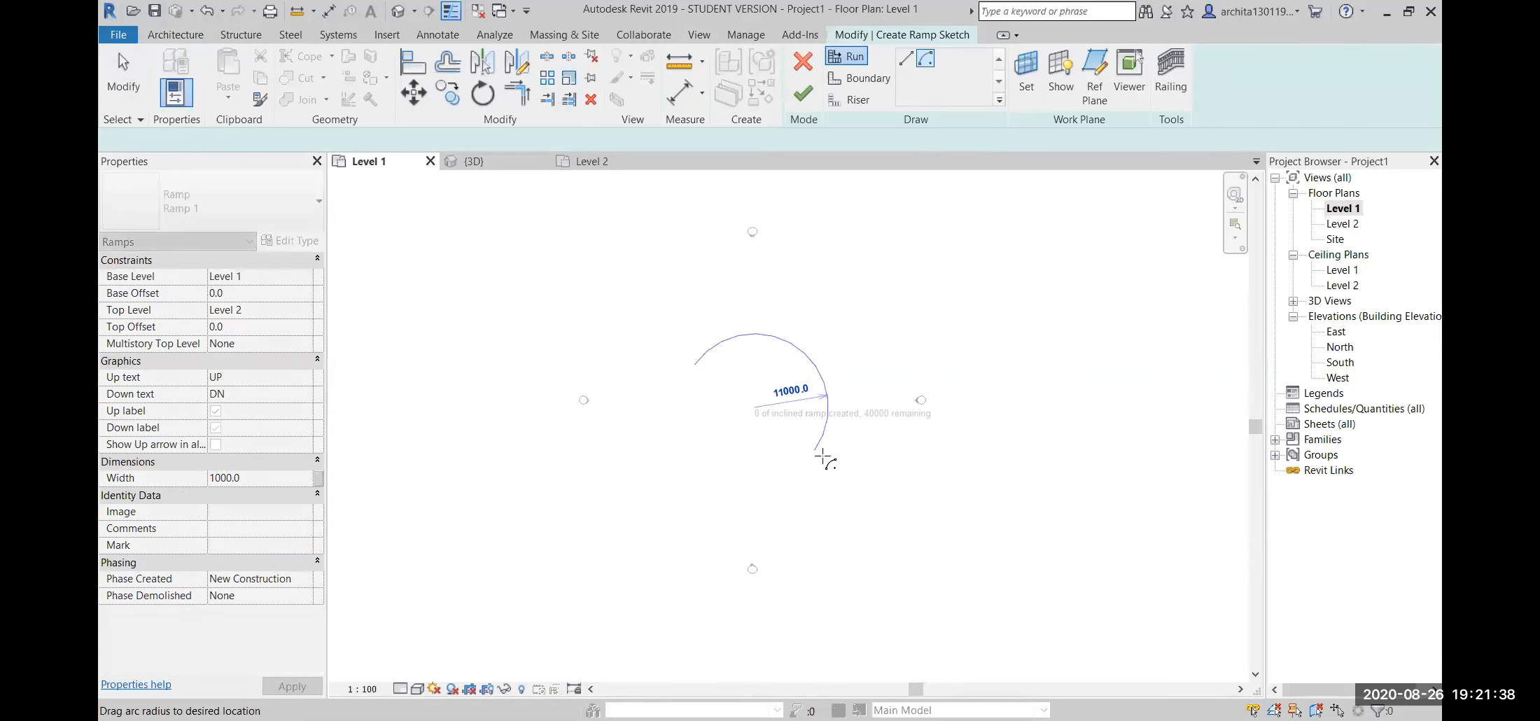
type("16000")
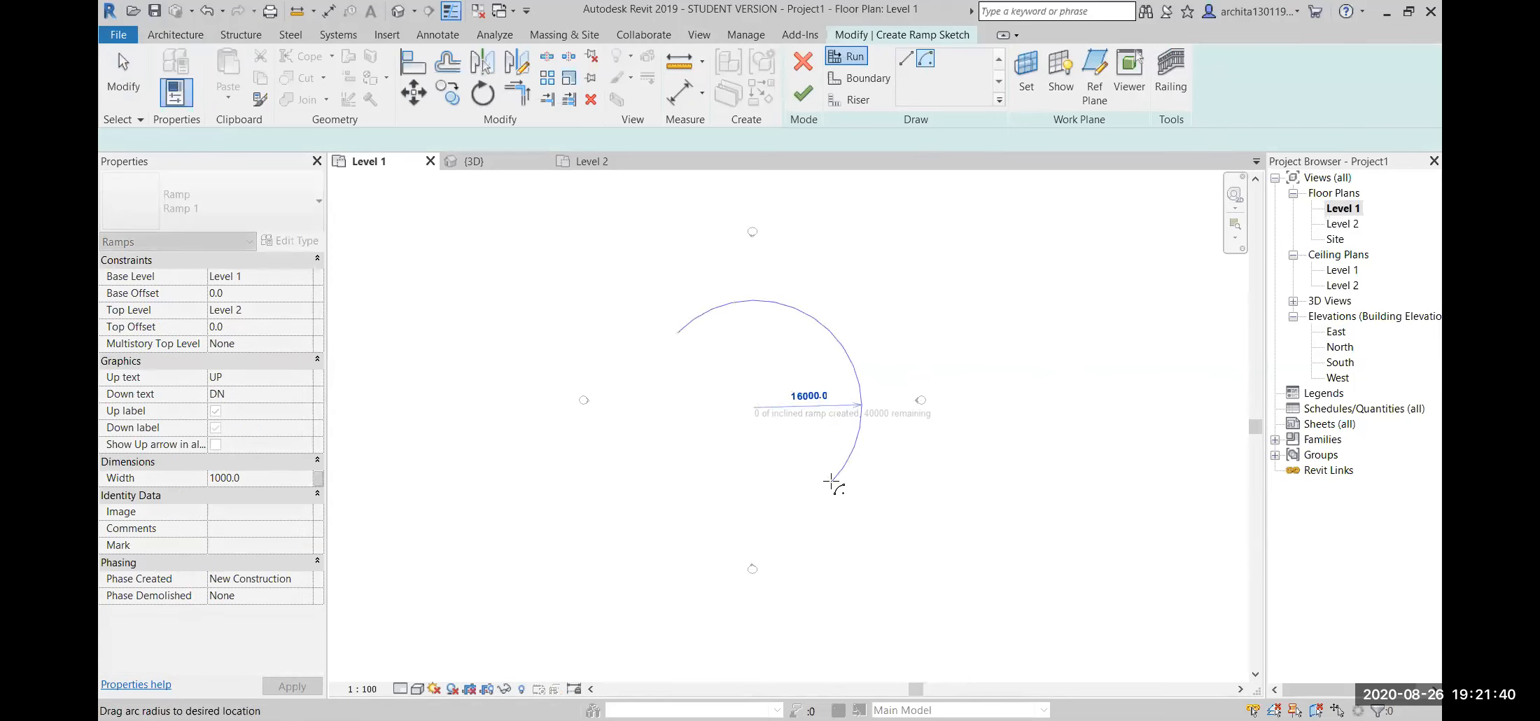
key("Return")
left_click(832, 483)
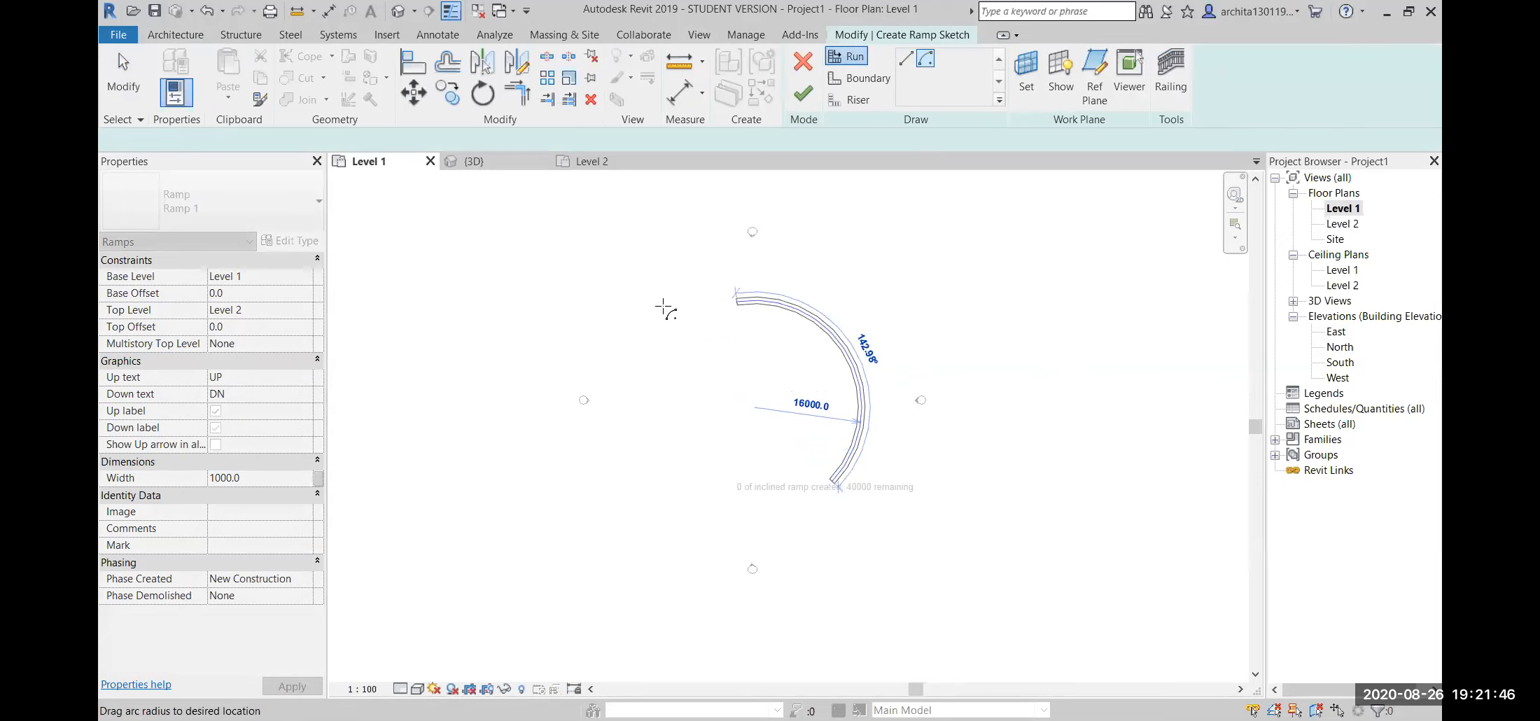
left_click(737, 297)
scroll(737, 299, "up", 5)
scroll(707, 306, "down", 3)
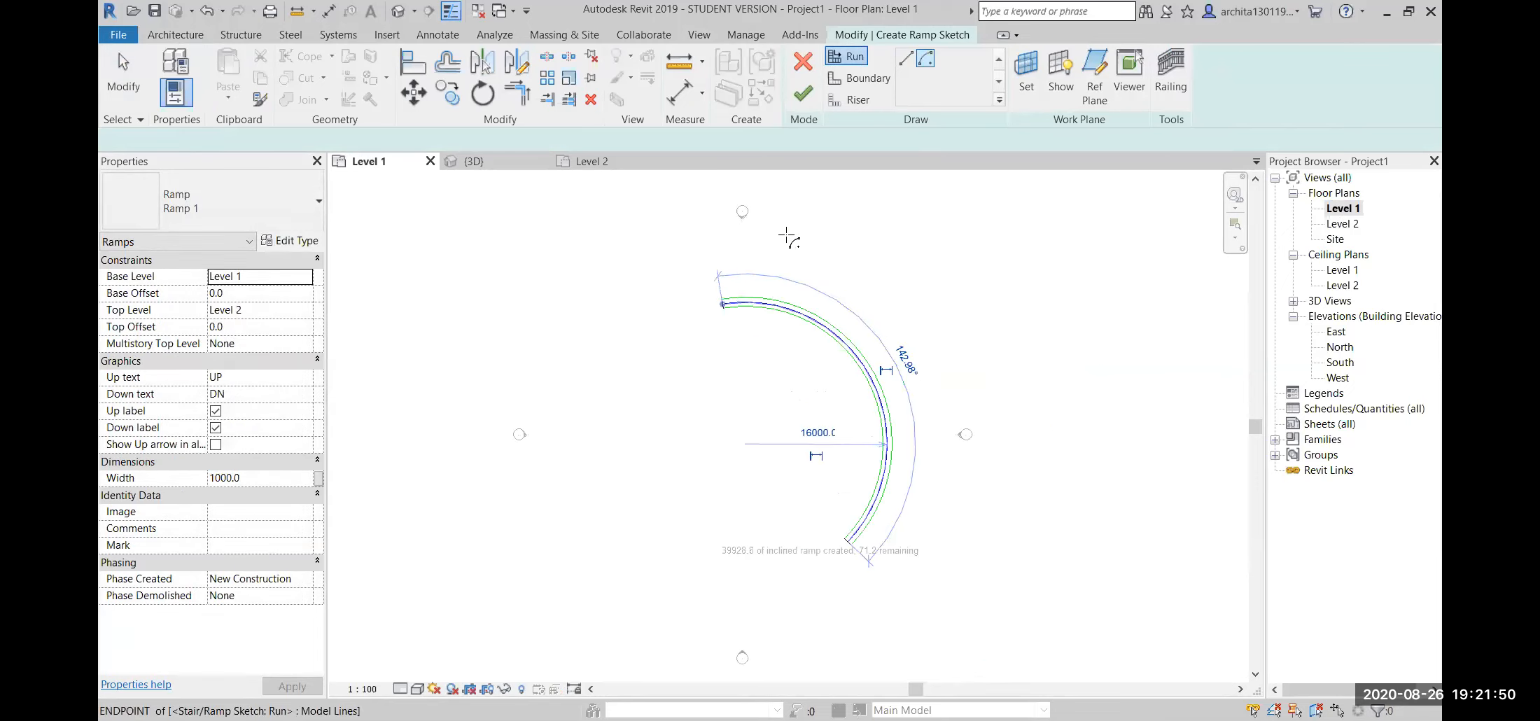
left_click(803, 93)
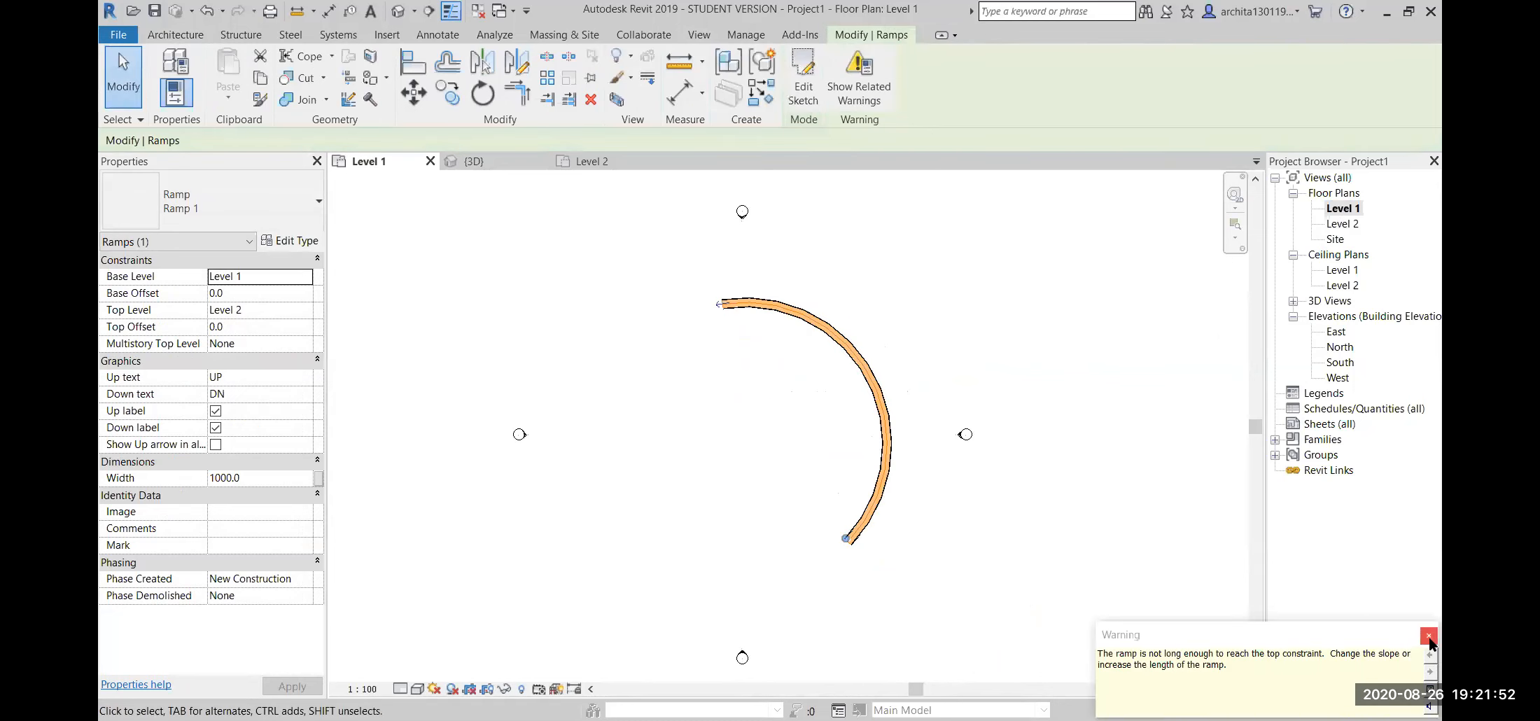
left_click(1429, 636)
- Start a second ramp on Level 1 with a center-based arc run of 15000 mm radius spanning 78°, inside the existing curved ramp
scroll(840, 424, "down", 3)
left_click(781, 420)
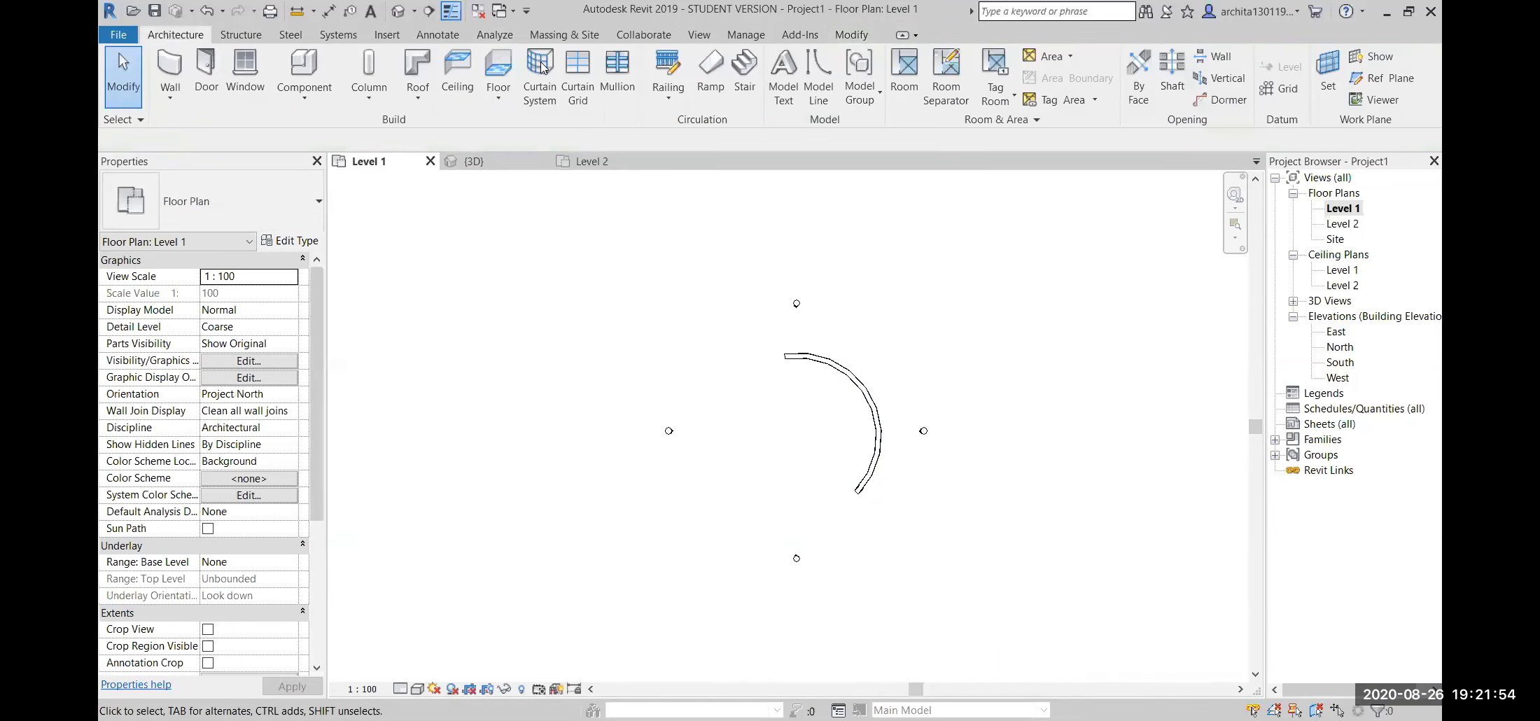
left_click(711, 70)
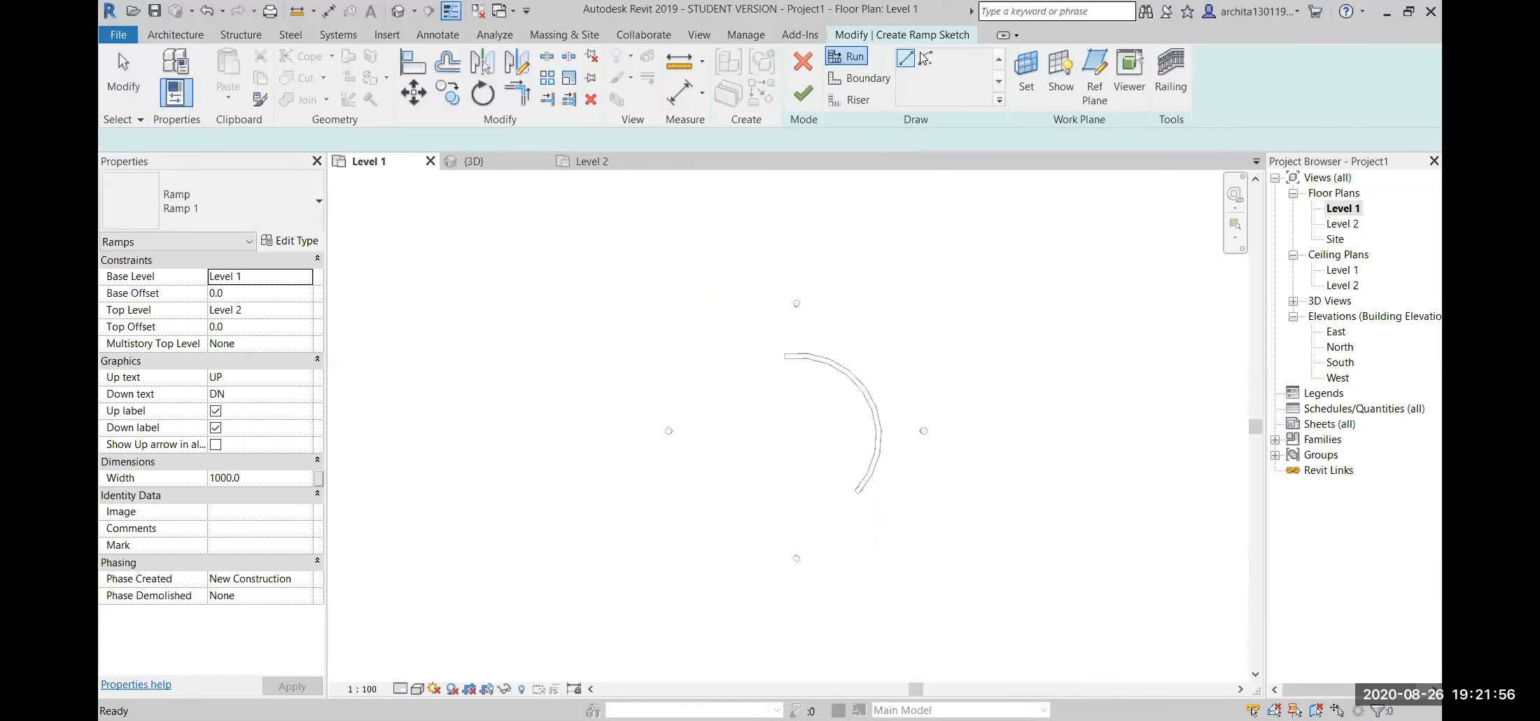
scroll(881, 452, "up", 2)
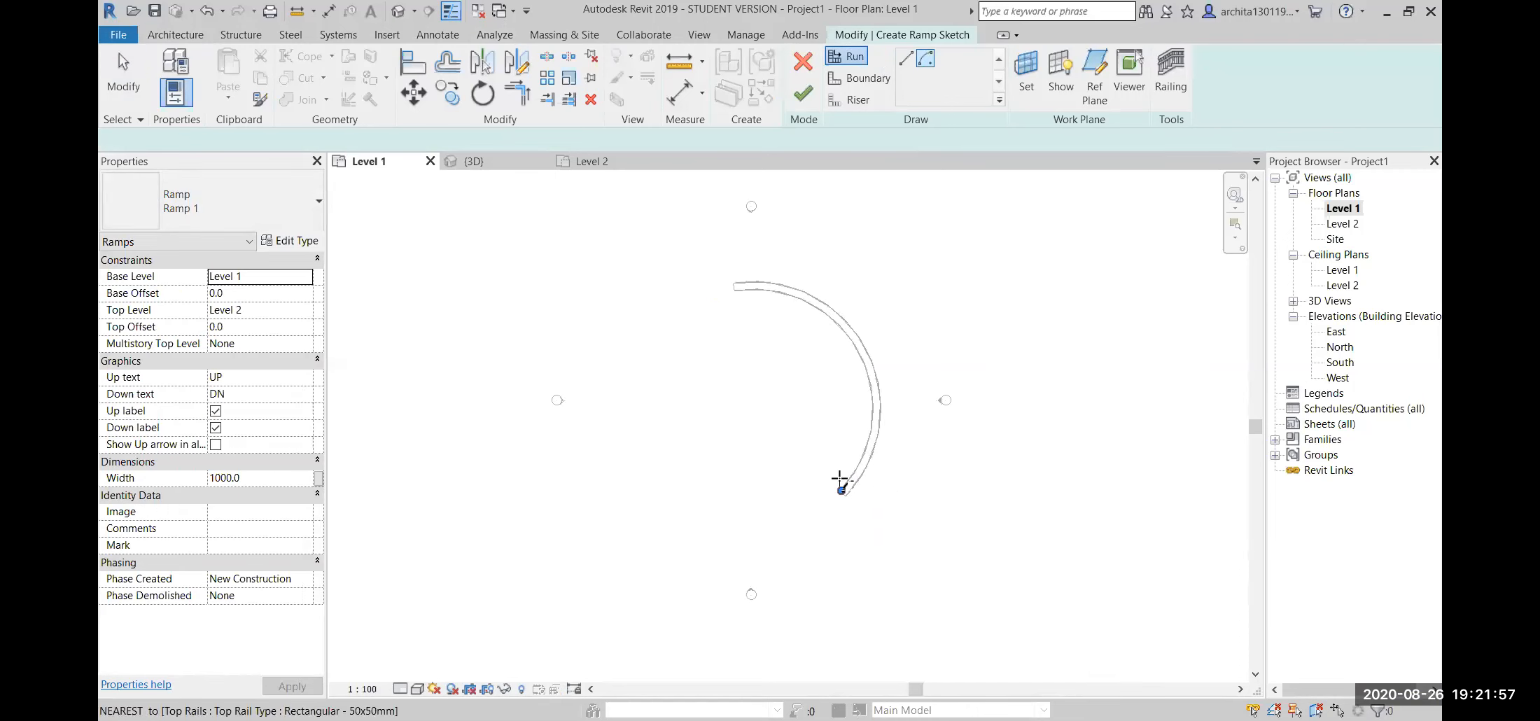
left_click(674, 464)
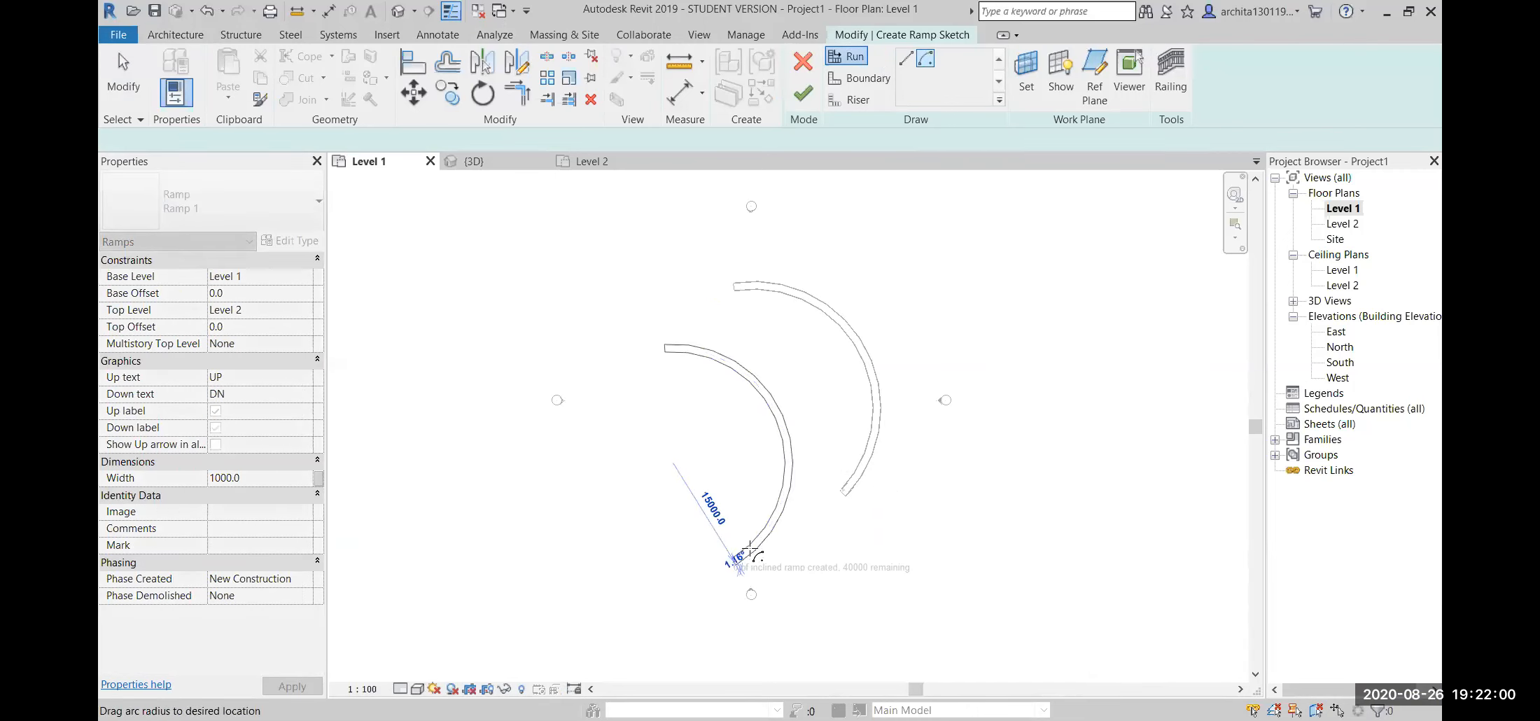
left_click(785, 425)
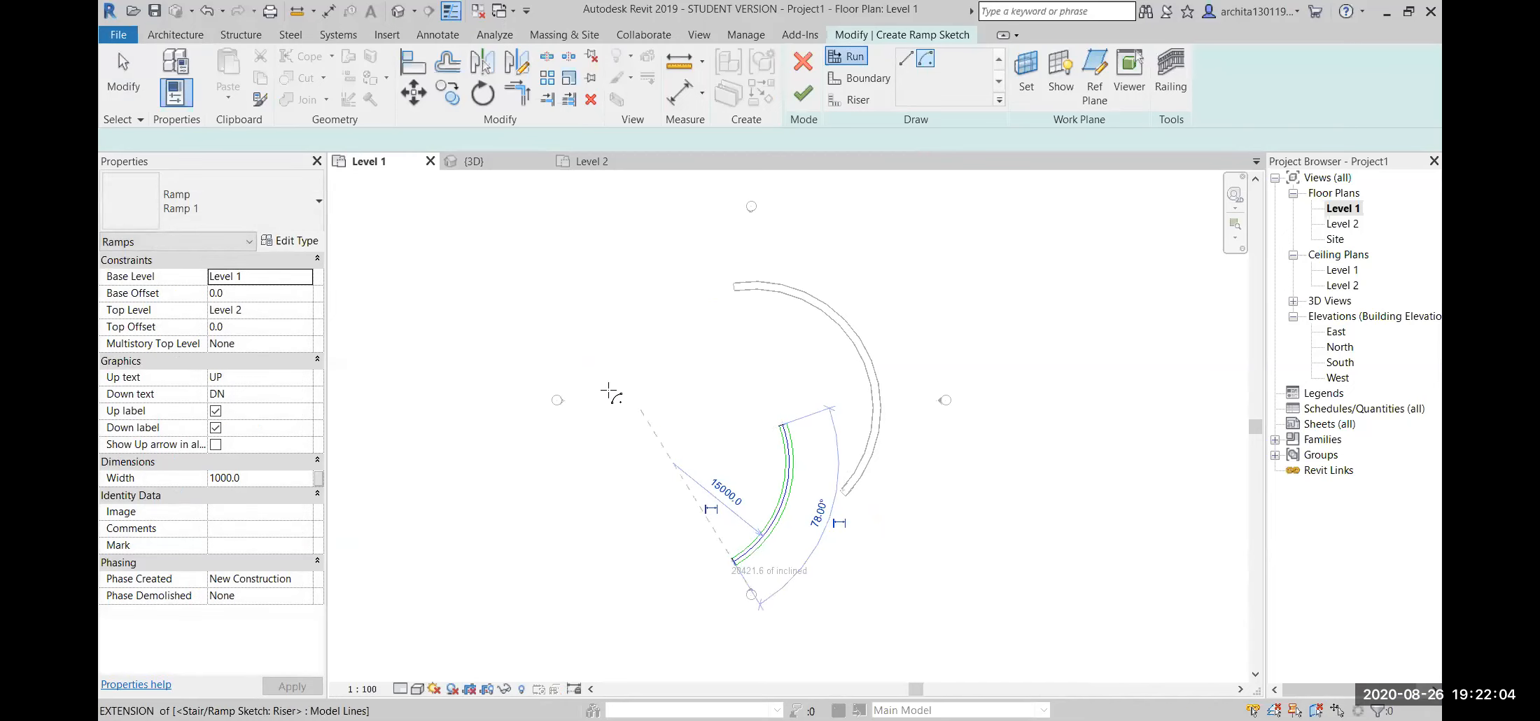
- Add a second arc run around the same center with 15500 mm radius, spanning about 72° after a gap, and finish the ramp
scroll(676, 449, "up", 2)
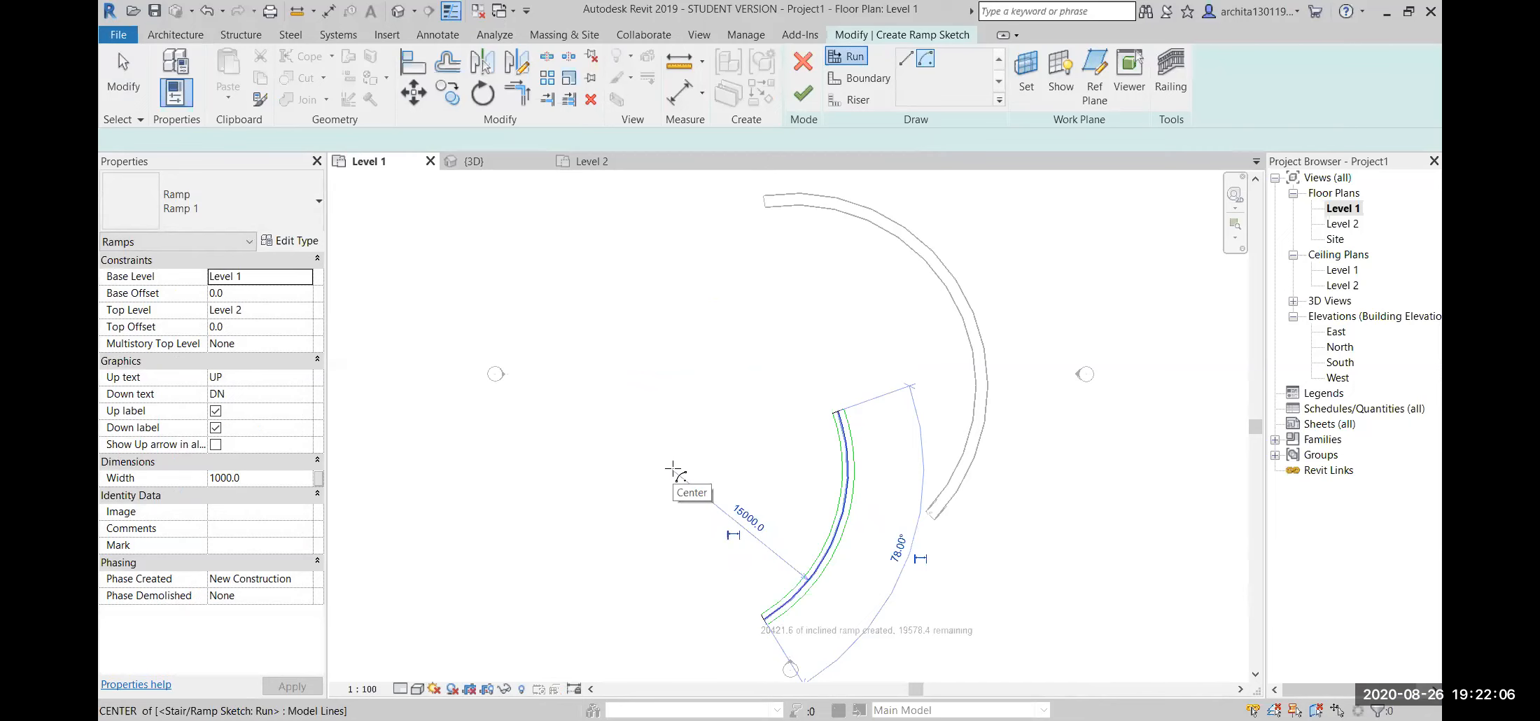
left_click(674, 470)
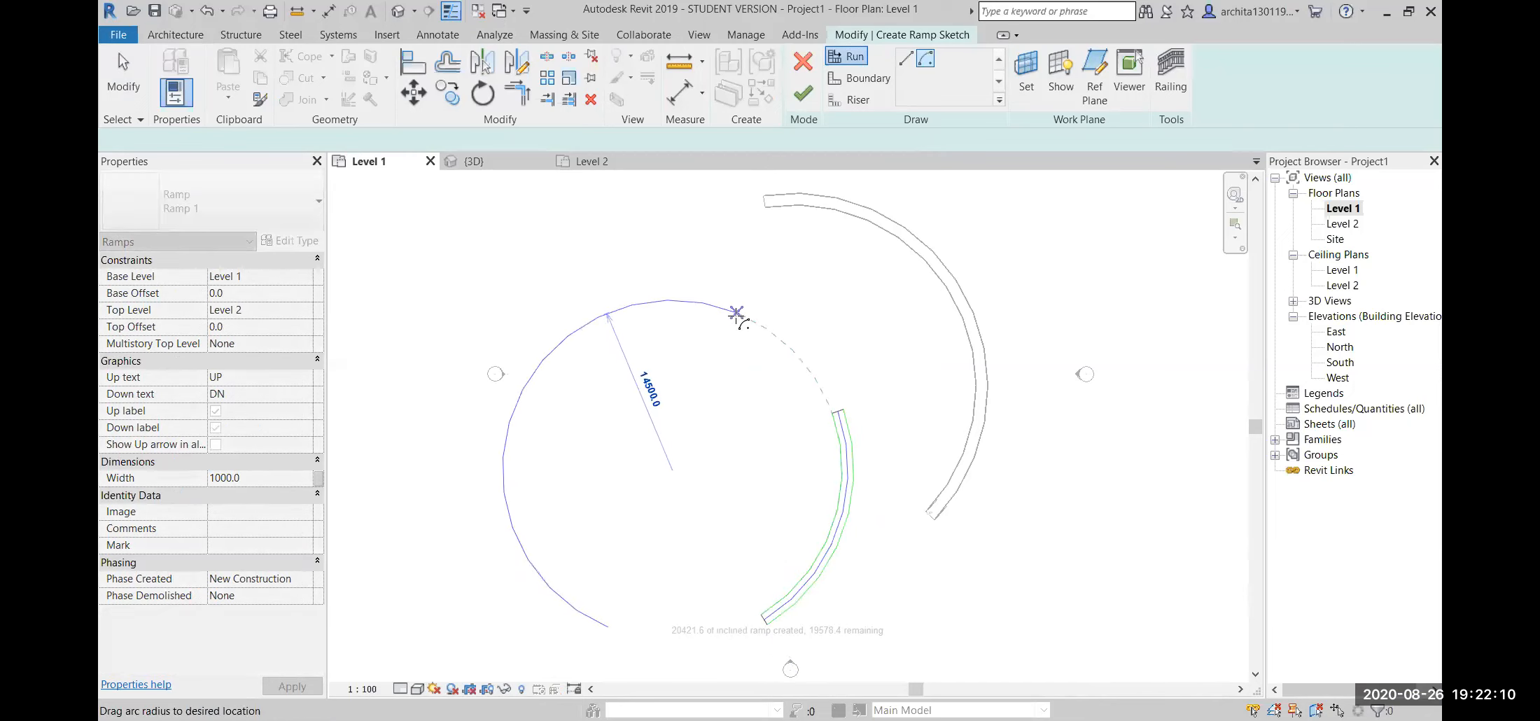
left_click(750, 289)
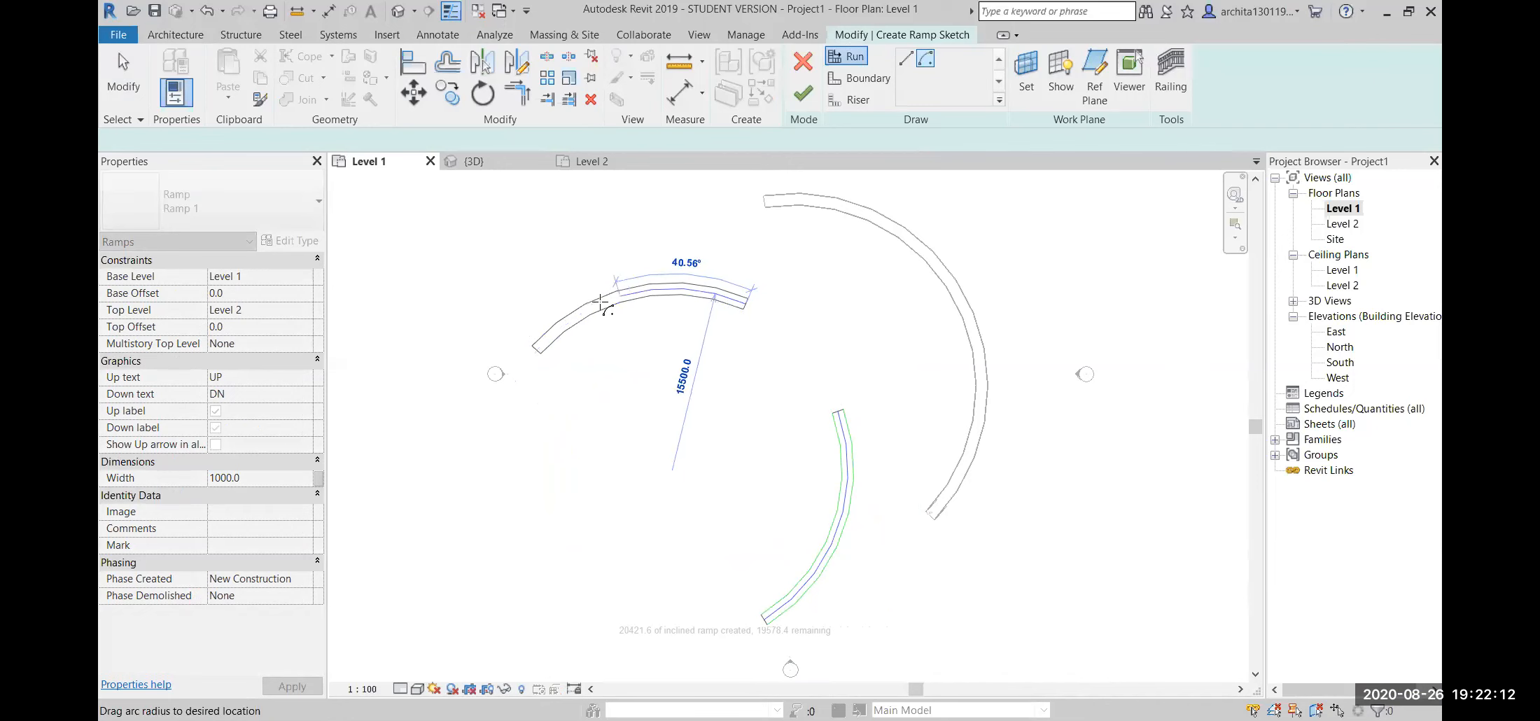
left_click(503, 361)
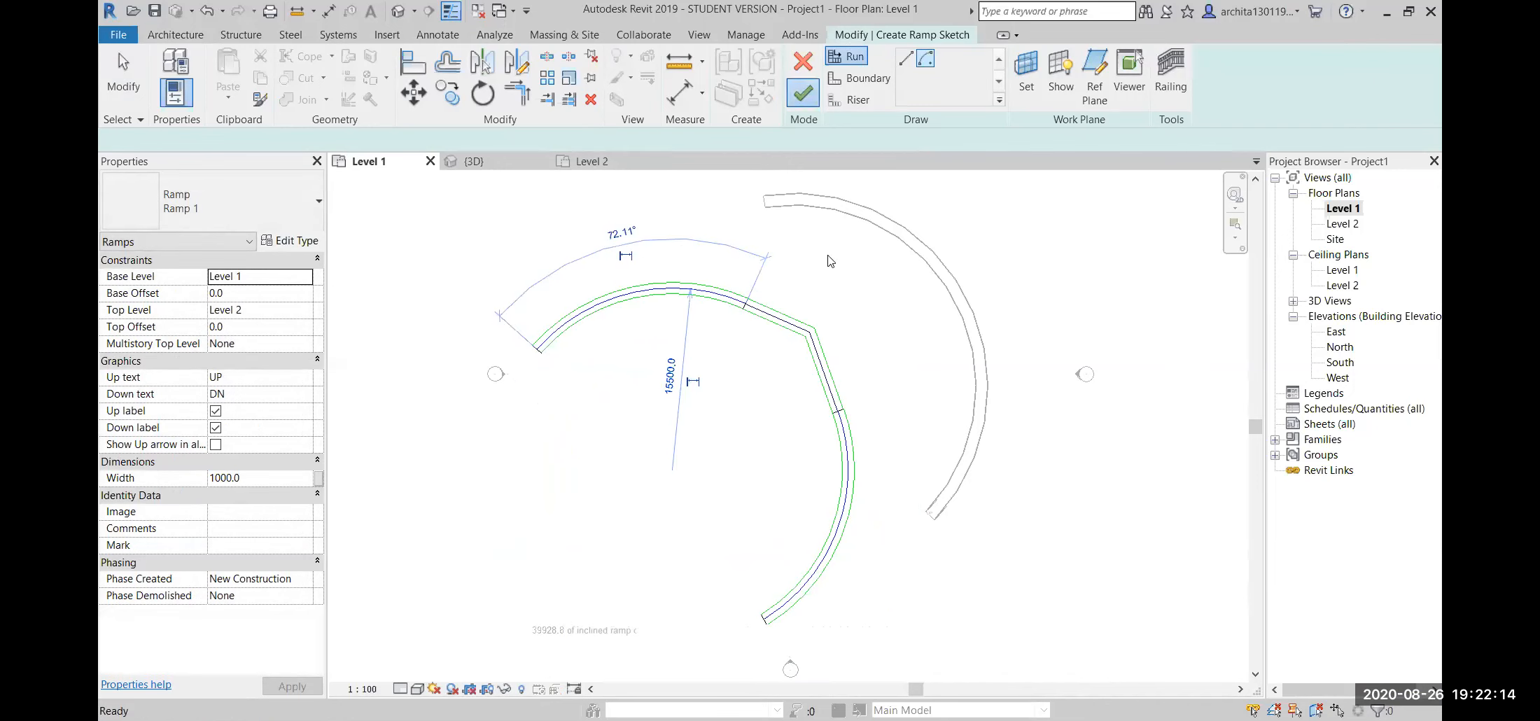
left_click(1065, 465)
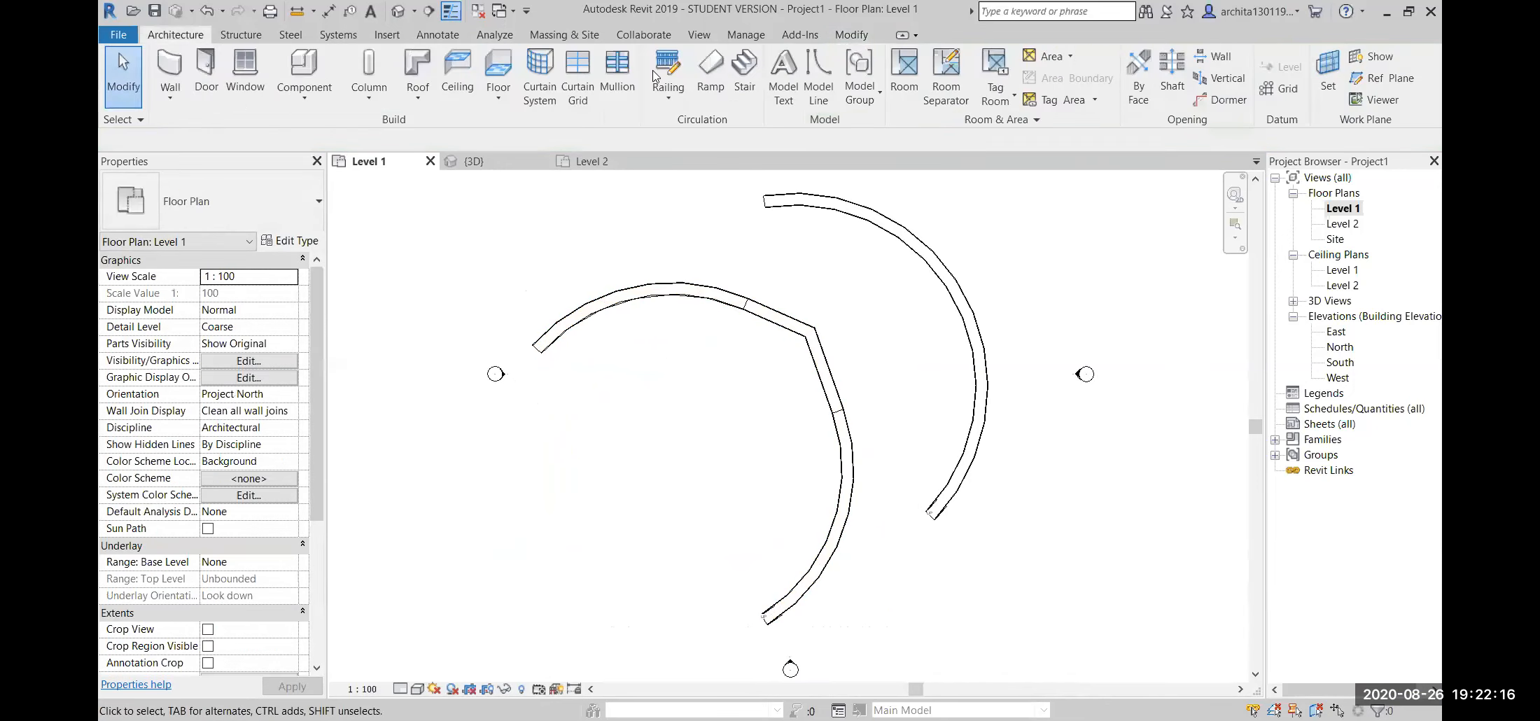
- Examine the continuous ramp and the ramp with a landing in the default 3D view, and return to the Level 1 floor plan
left_click(398, 11)
scroll(859, 422, "up", 6)
scroll(757, 495, "down", 3)
middle_click_drag(762, 502, 866, 502, "shift")
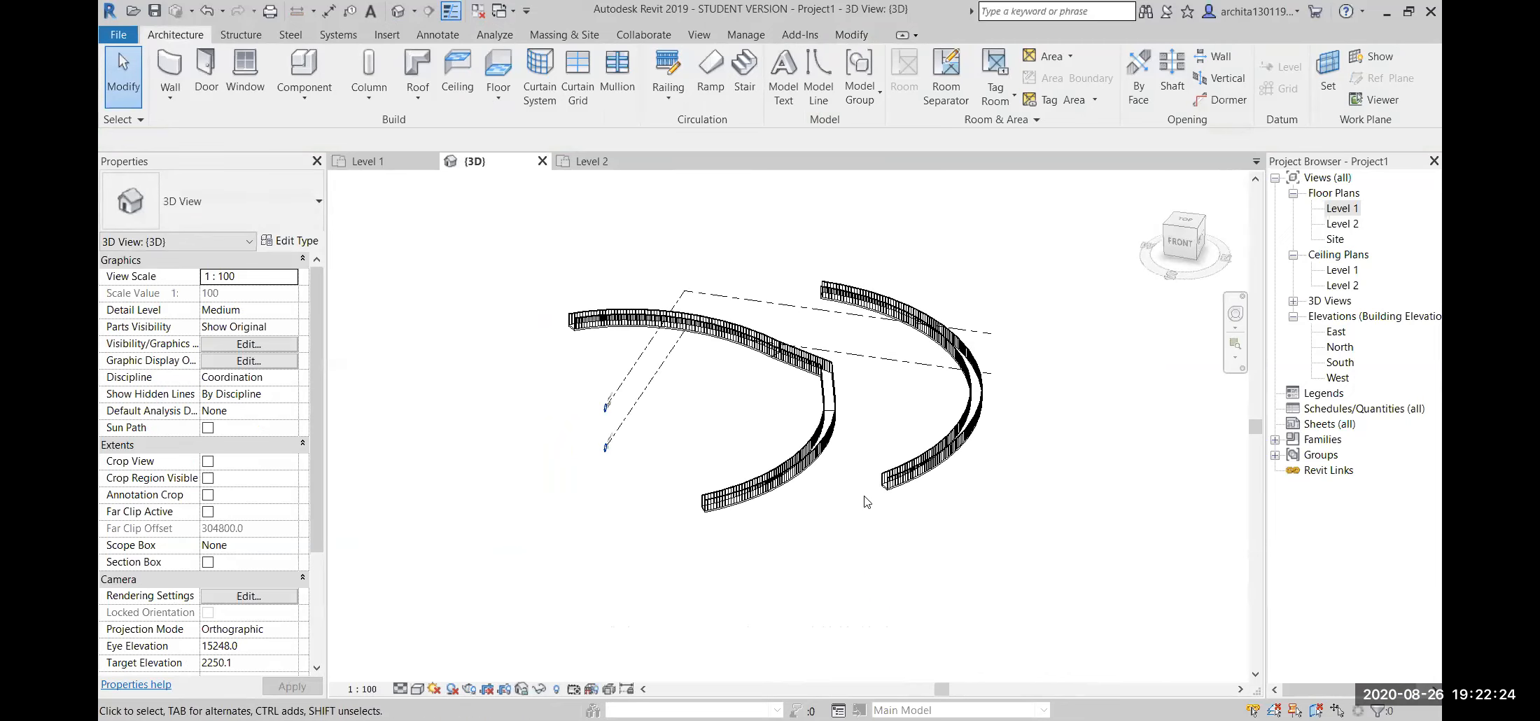
double_click(1363, 210)
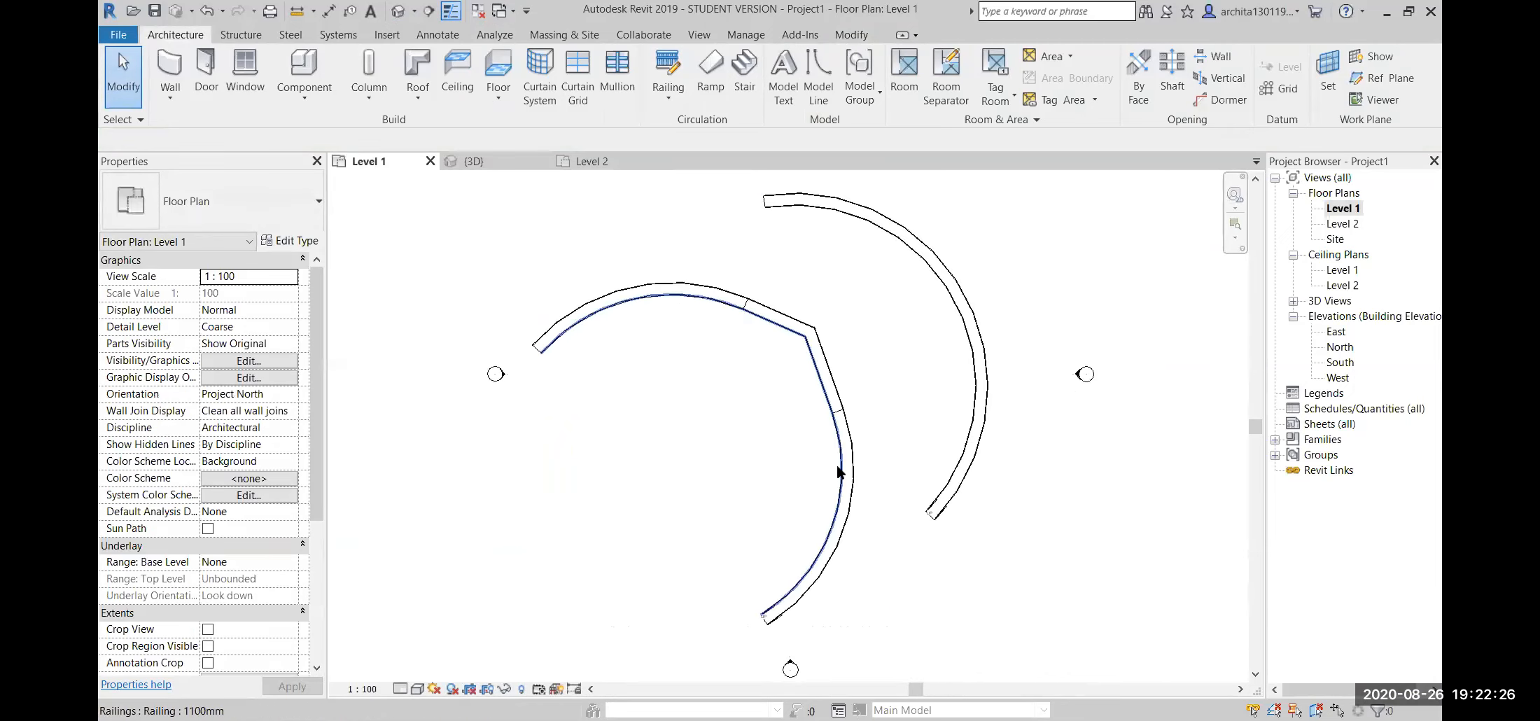
- Select both curved ramps with their railings on Level 1 and delete them
left_click_drag(767, 322, 763, 316)
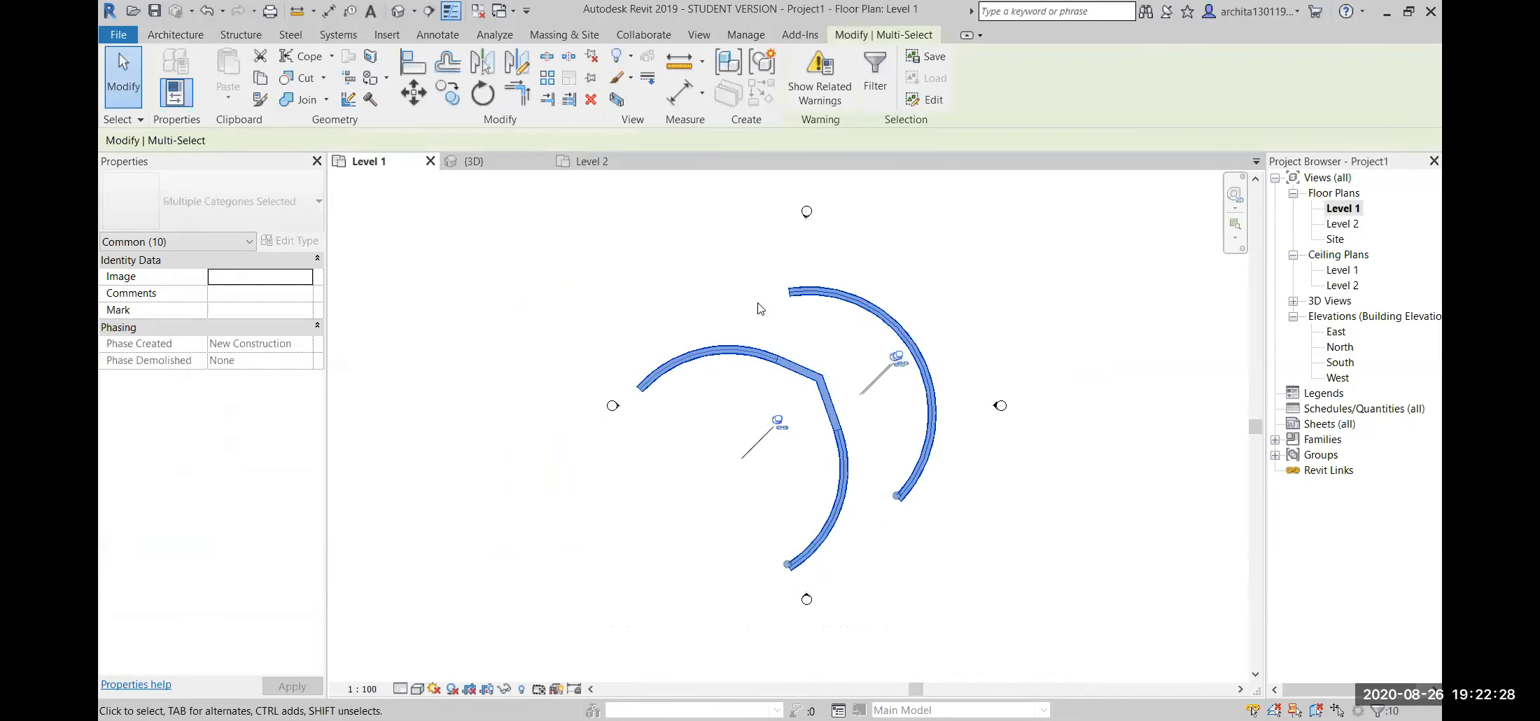
key("Delete")
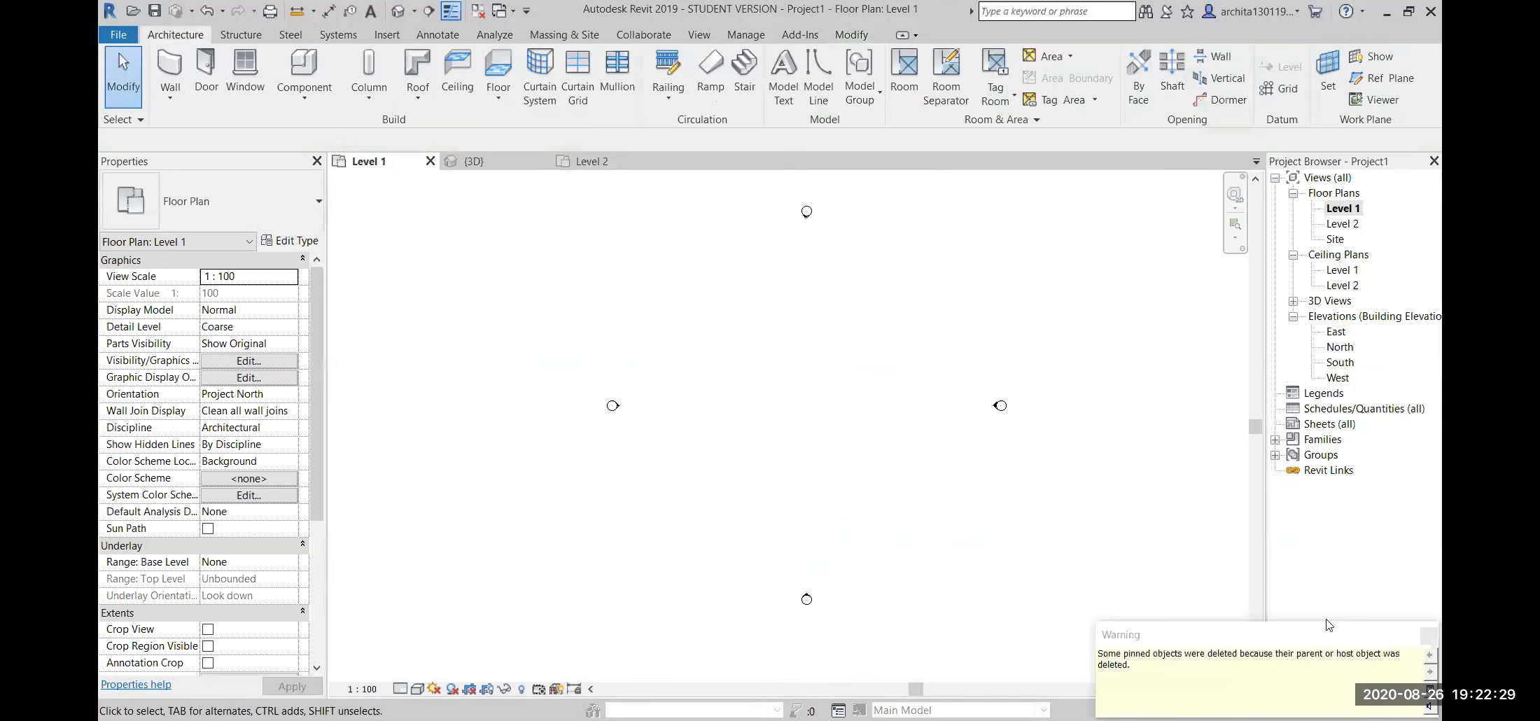
left_click(1433, 635)
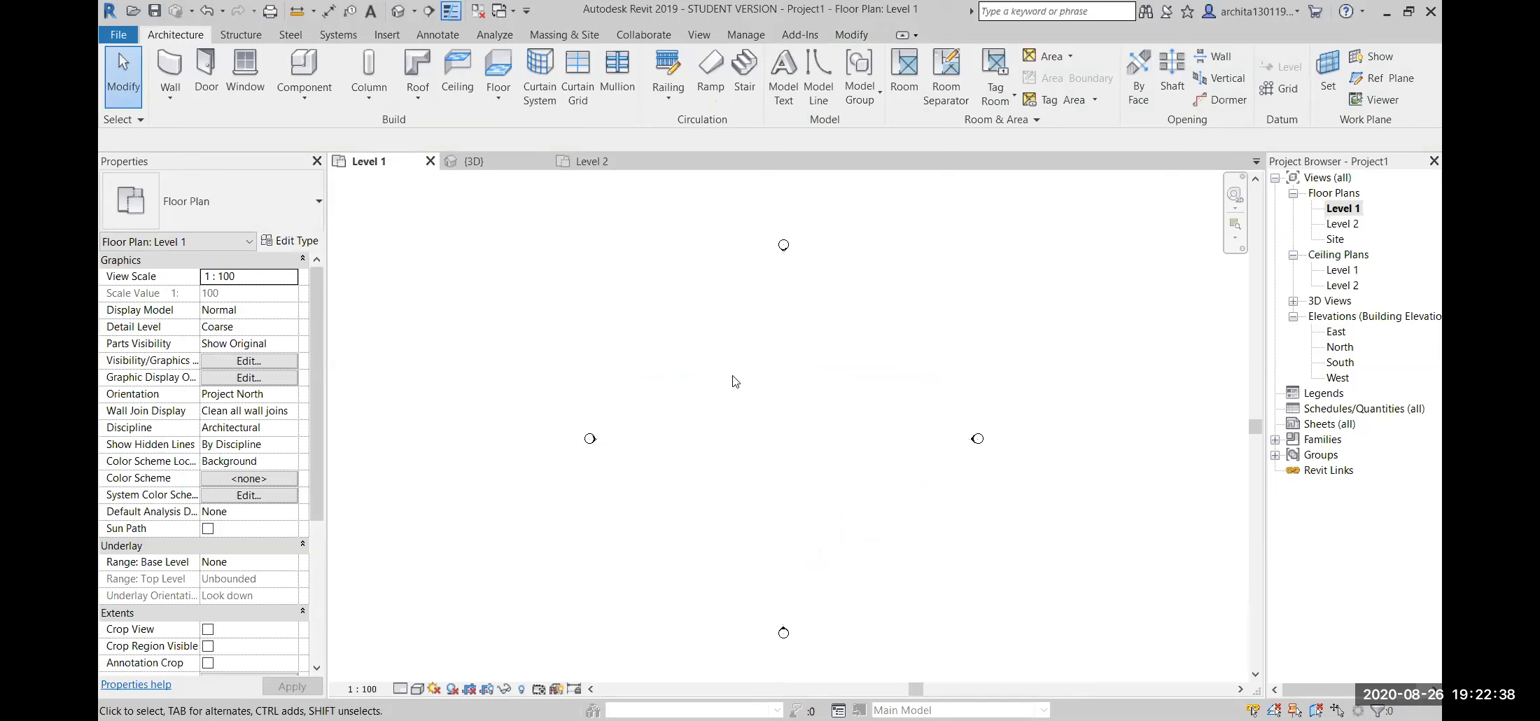
- Start a new ramp sketch and draw two converging straight boundary lines, about 28000 mm and 29000 mm long, between the elevation markers
left_click(711, 77)
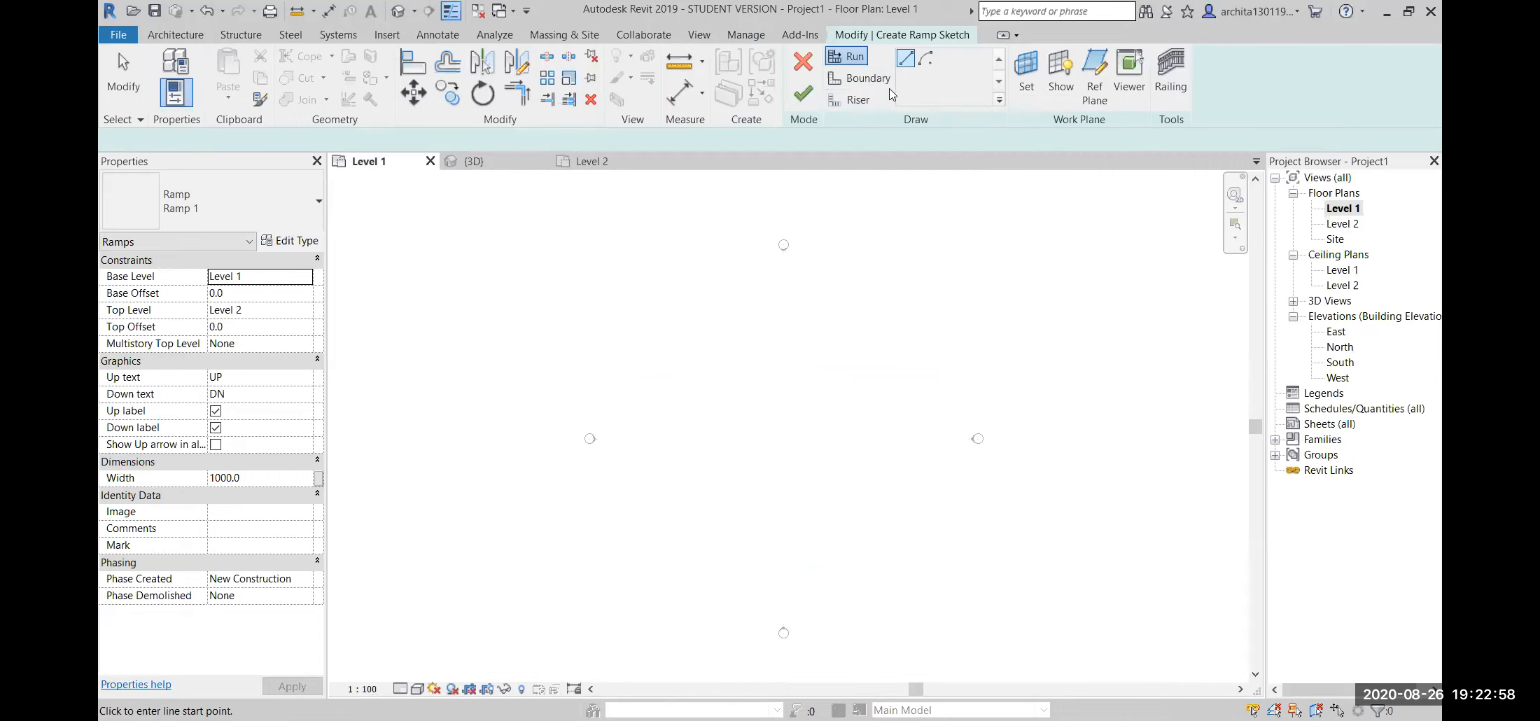
left_click(866, 78)
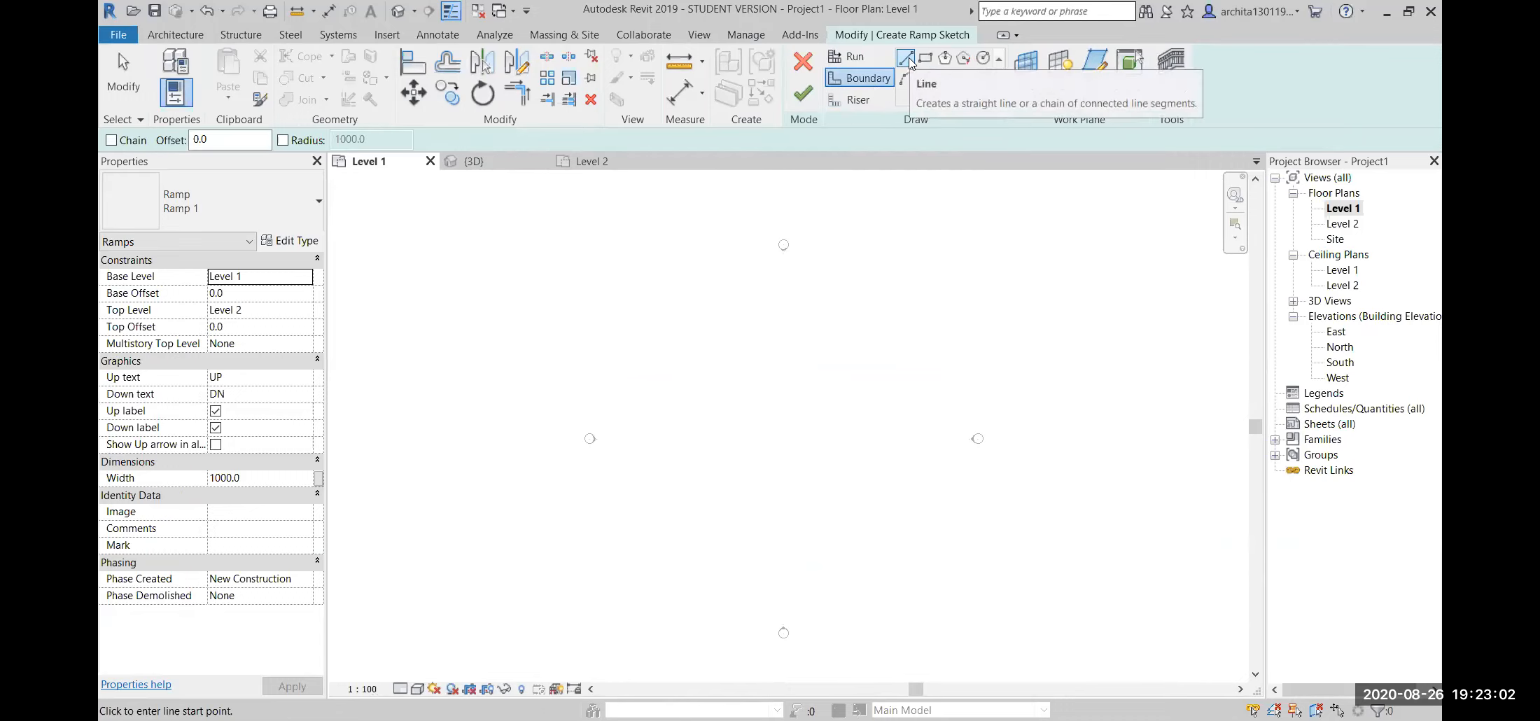
left_click(706, 540)
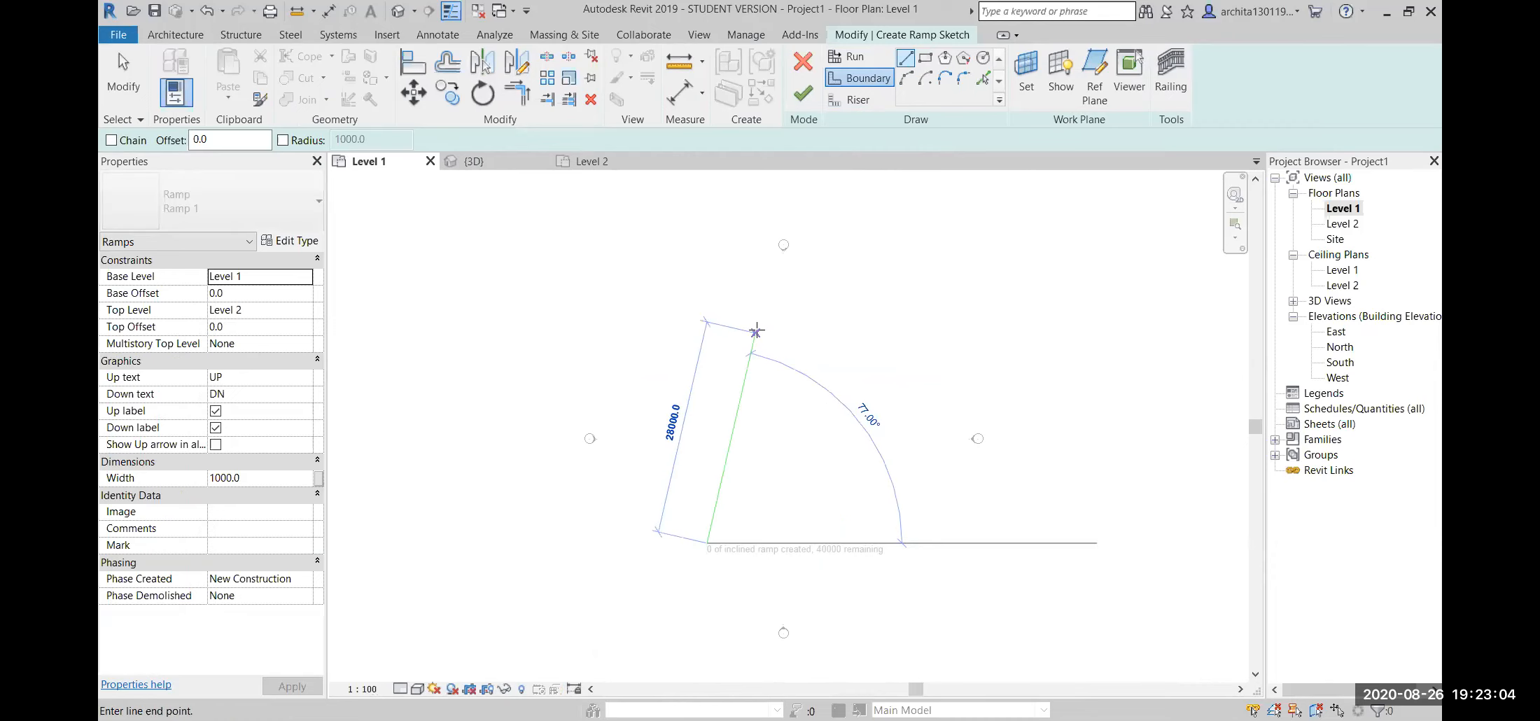
left_click(837, 330)
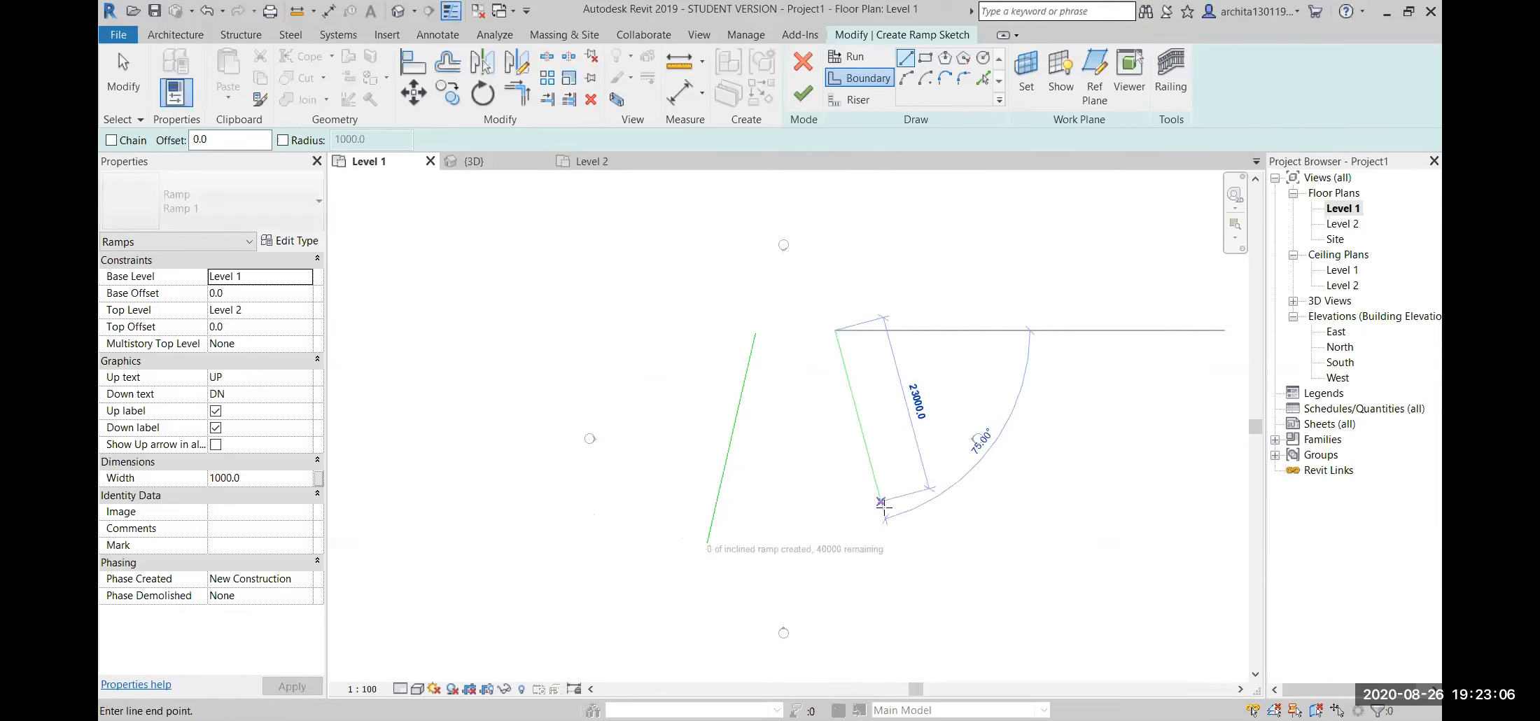
left_click(896, 544)
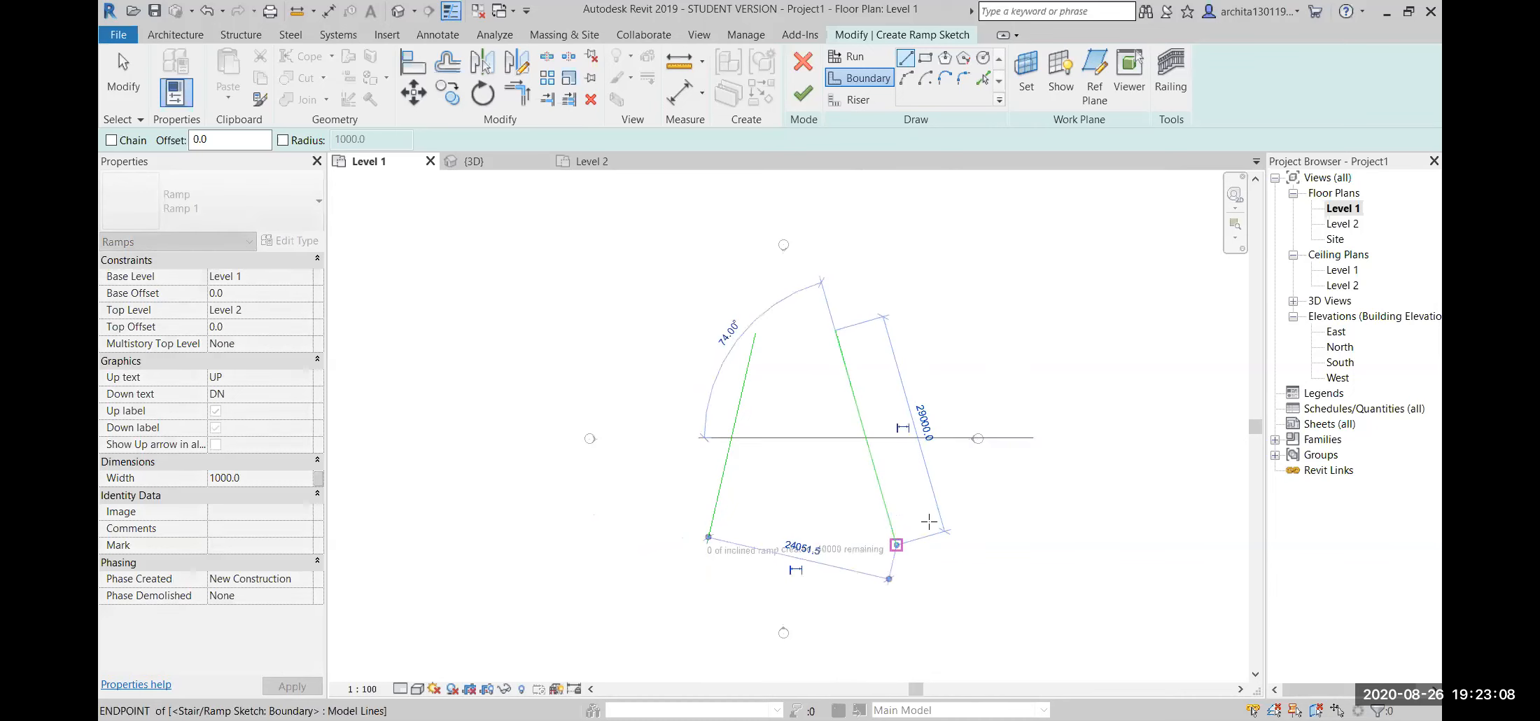
key("Escape")
key("Escape")
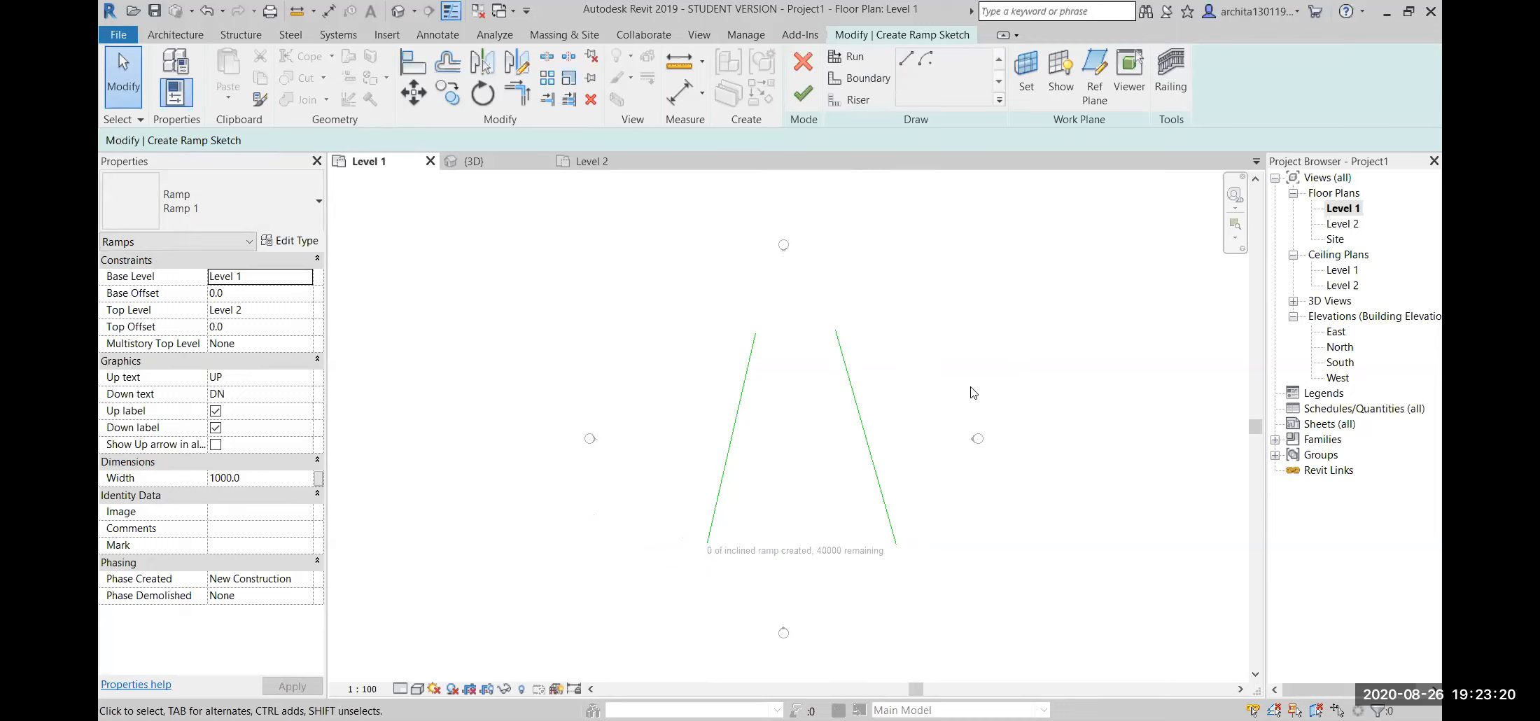
- Connect the ends of the two boundary lines with straight riser lines at the narrow and wide ends, and finish the tapered ramp
left_click(855, 100)
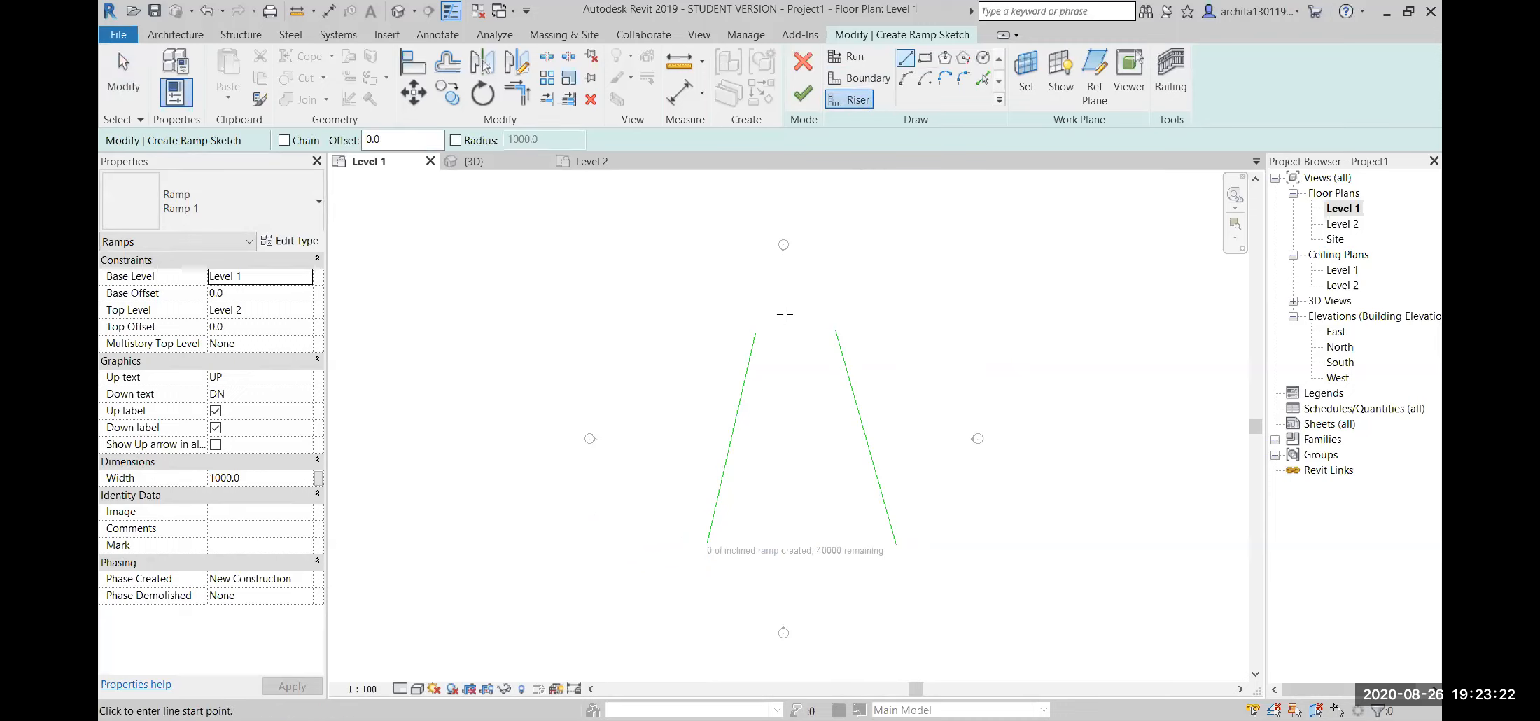
left_click(756, 334)
left_click(837, 334)
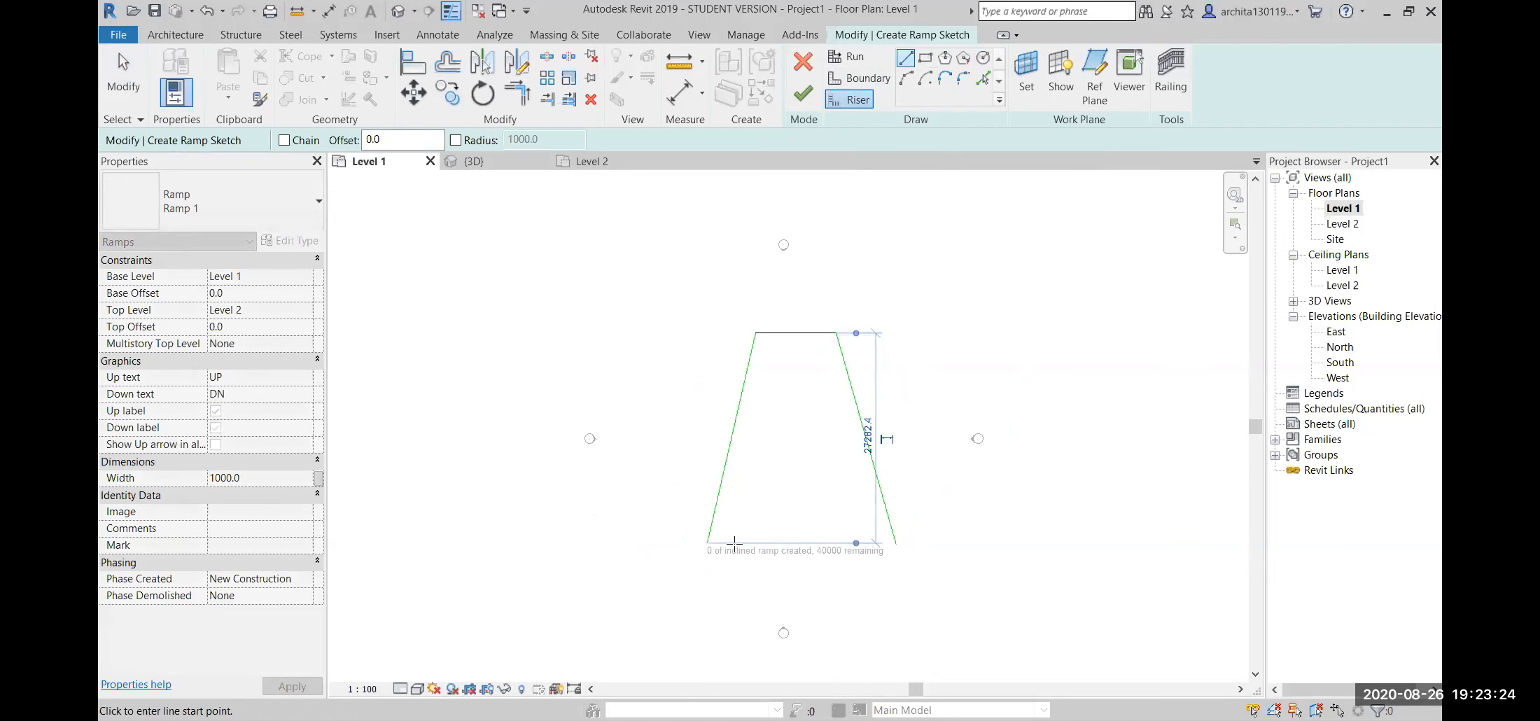
left_click(708, 542)
left_click(897, 543)
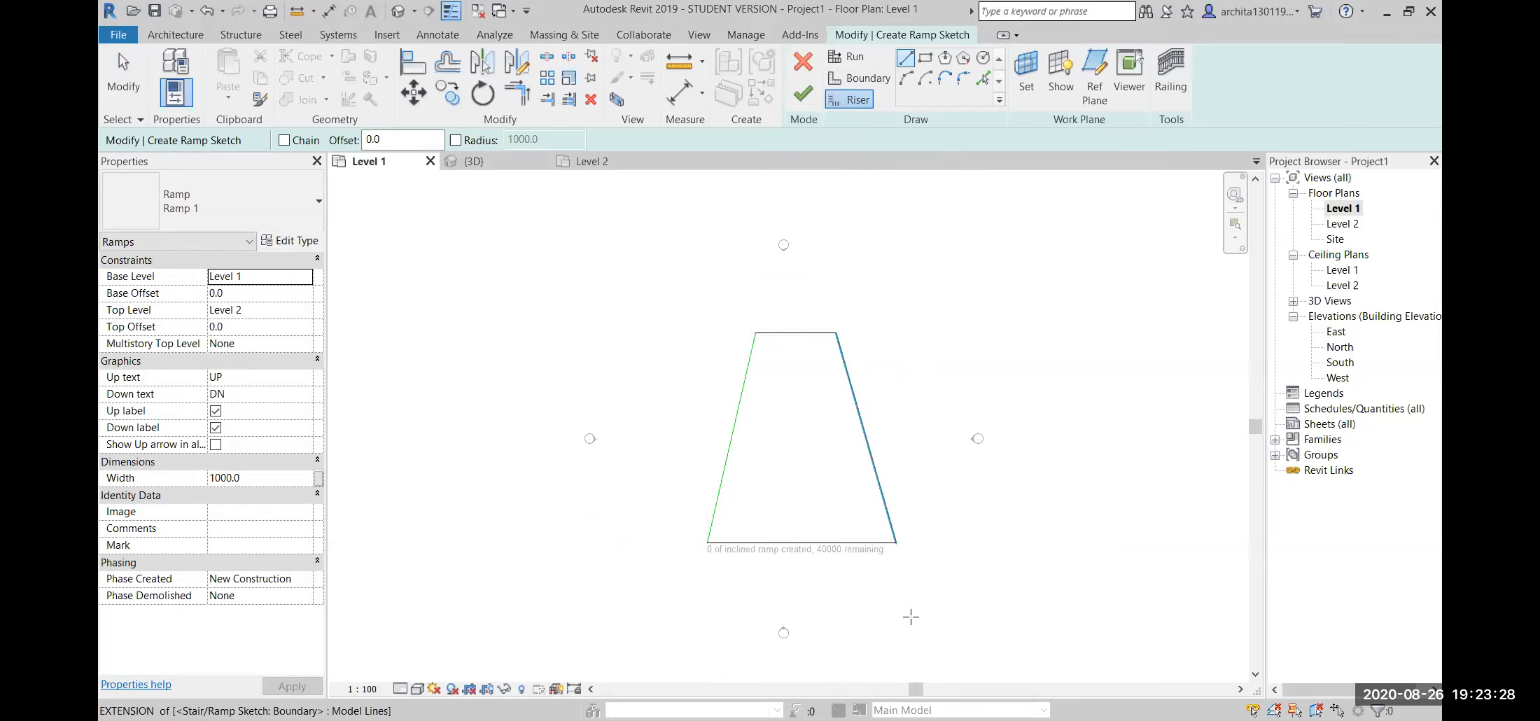
key("Escape")
key("Escape")
scroll(911, 620, "up", 2)
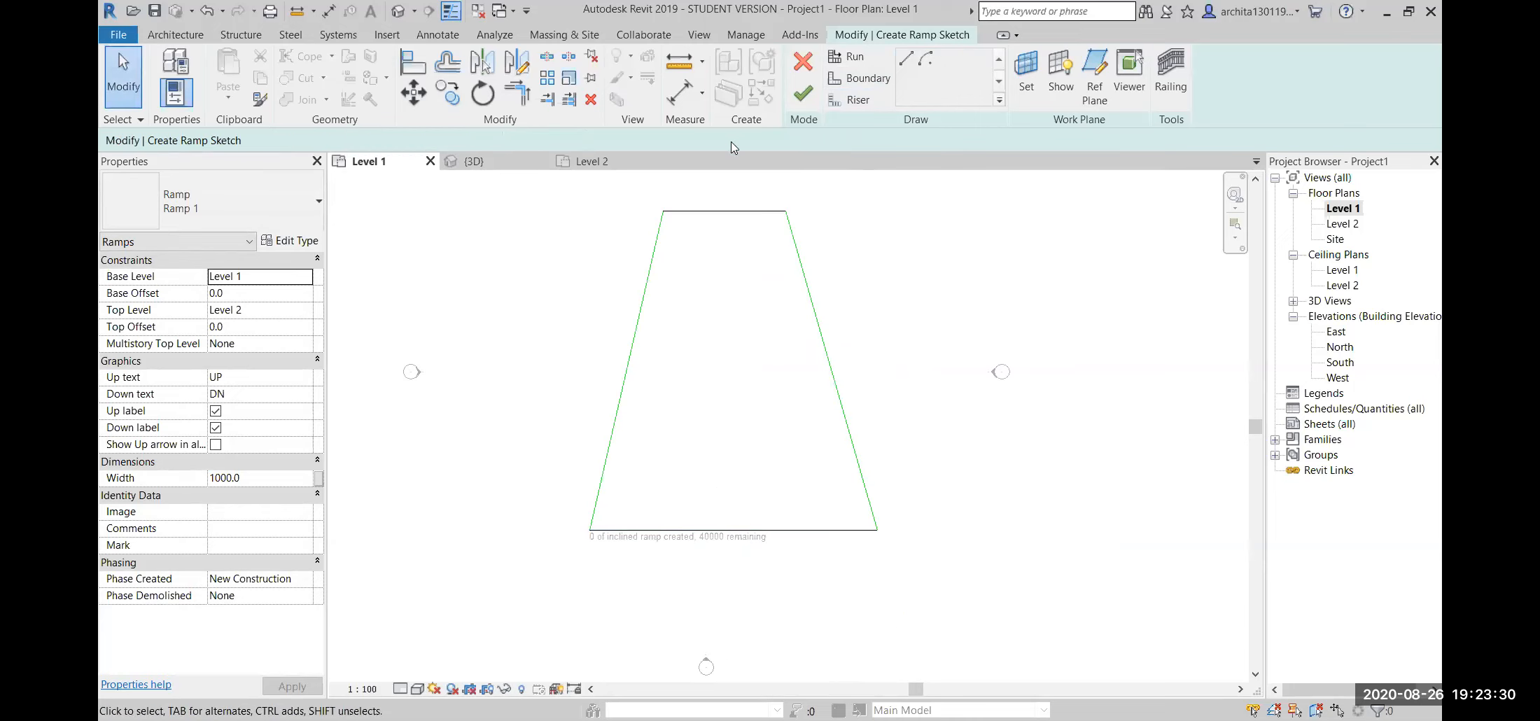
left_click(803, 92)
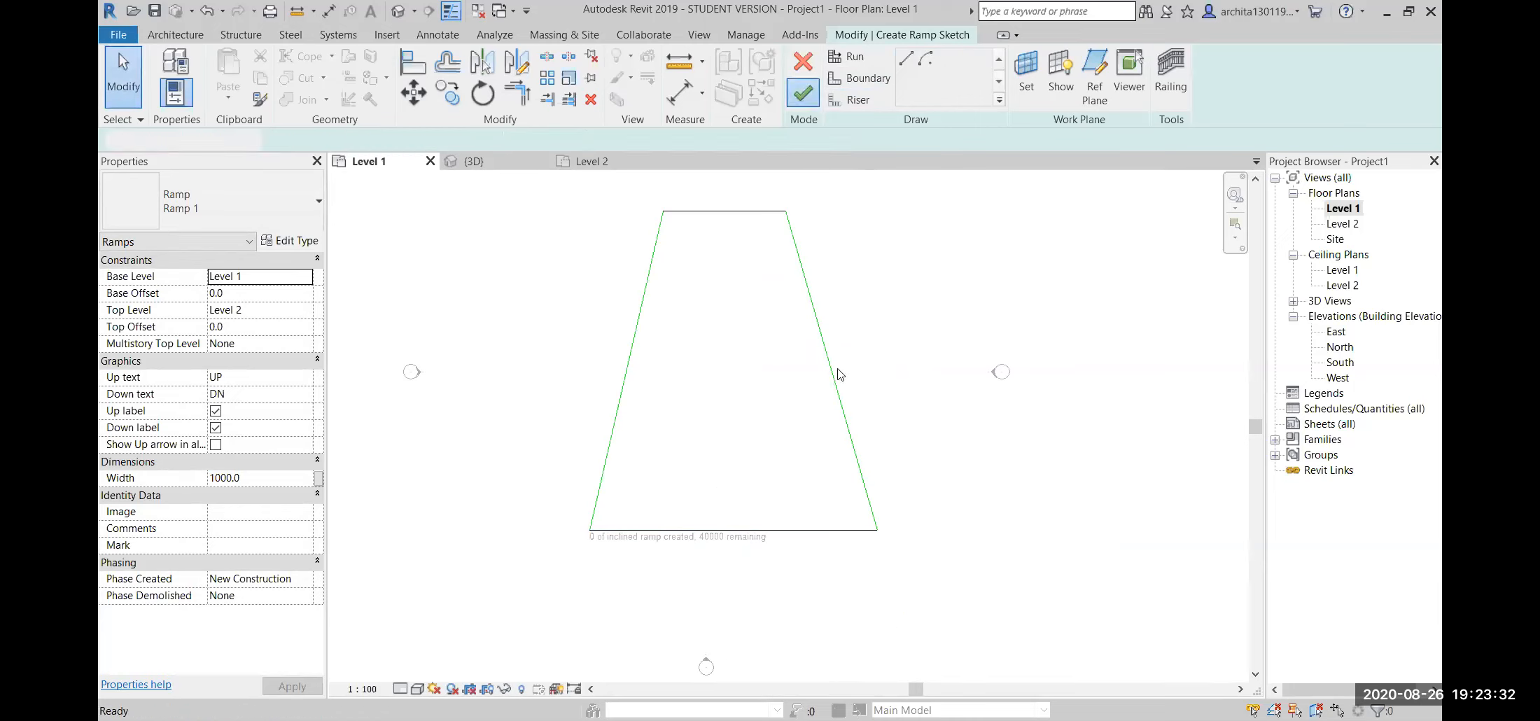
- Inspect the tapered ramp in the default 3D view and return to the Level 1 floor plan
left_click(397, 12)
middle_click_drag(939, 464, 801, 426, "shift")
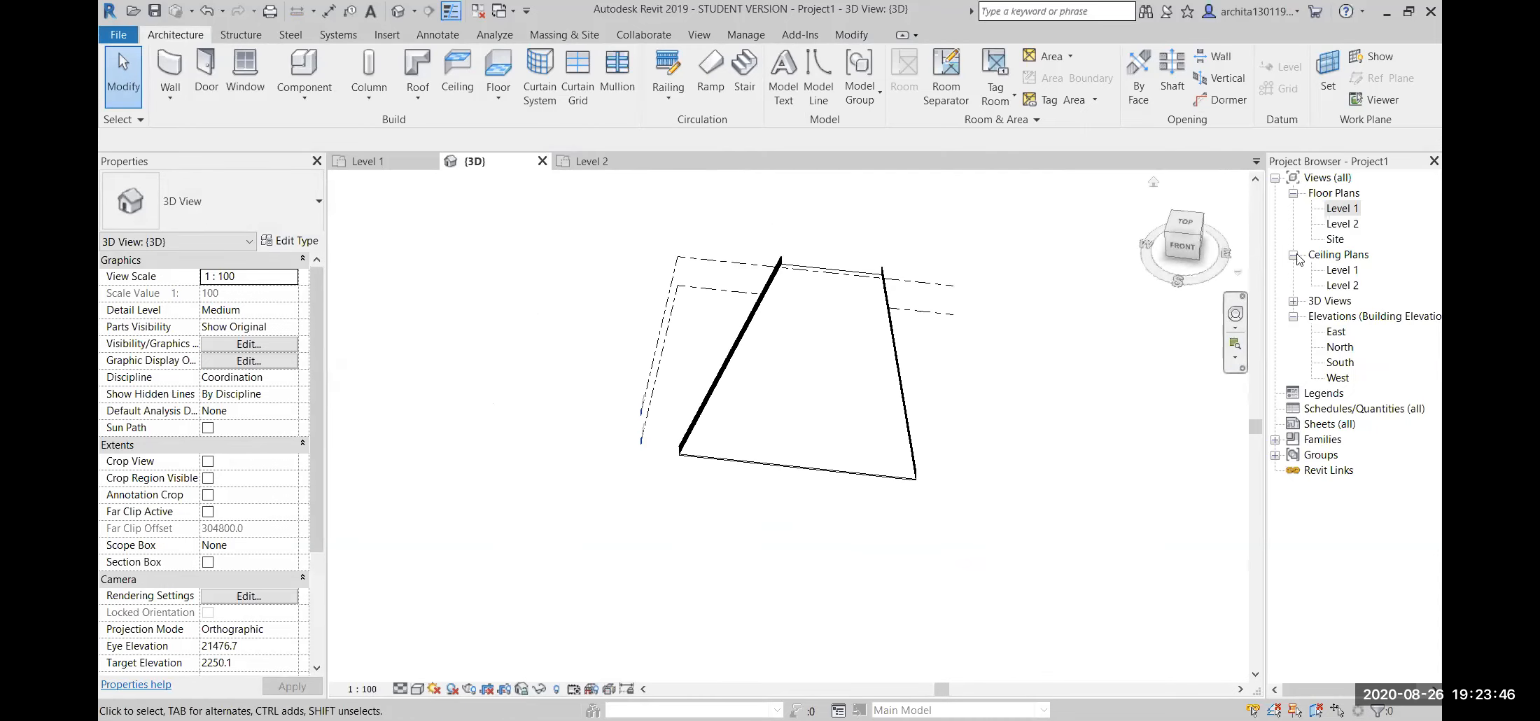
double_click(1342, 208)
- Delete the tapered ramp together with its railings from the Level 1 floor plan
left_click_drag(791, 540, 581, 261)
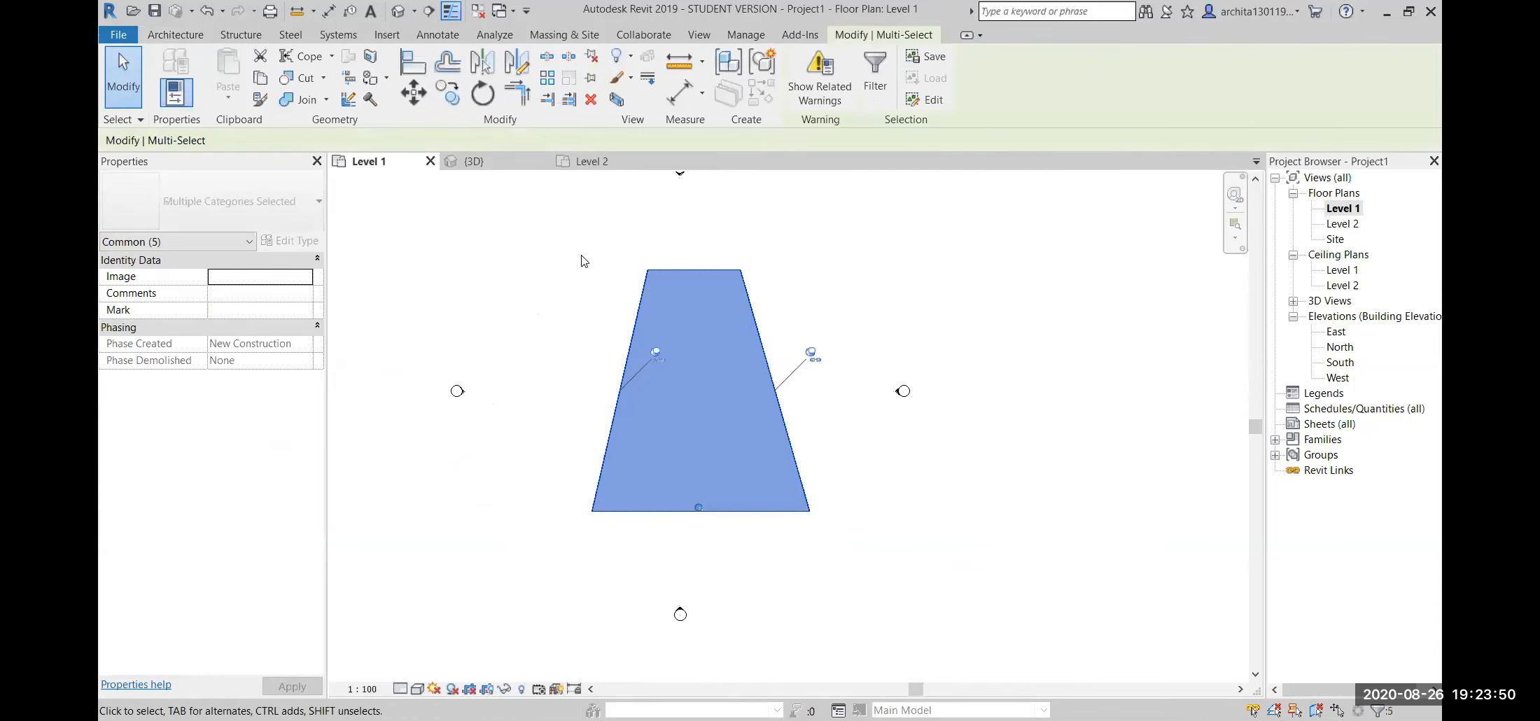
key("Delete")
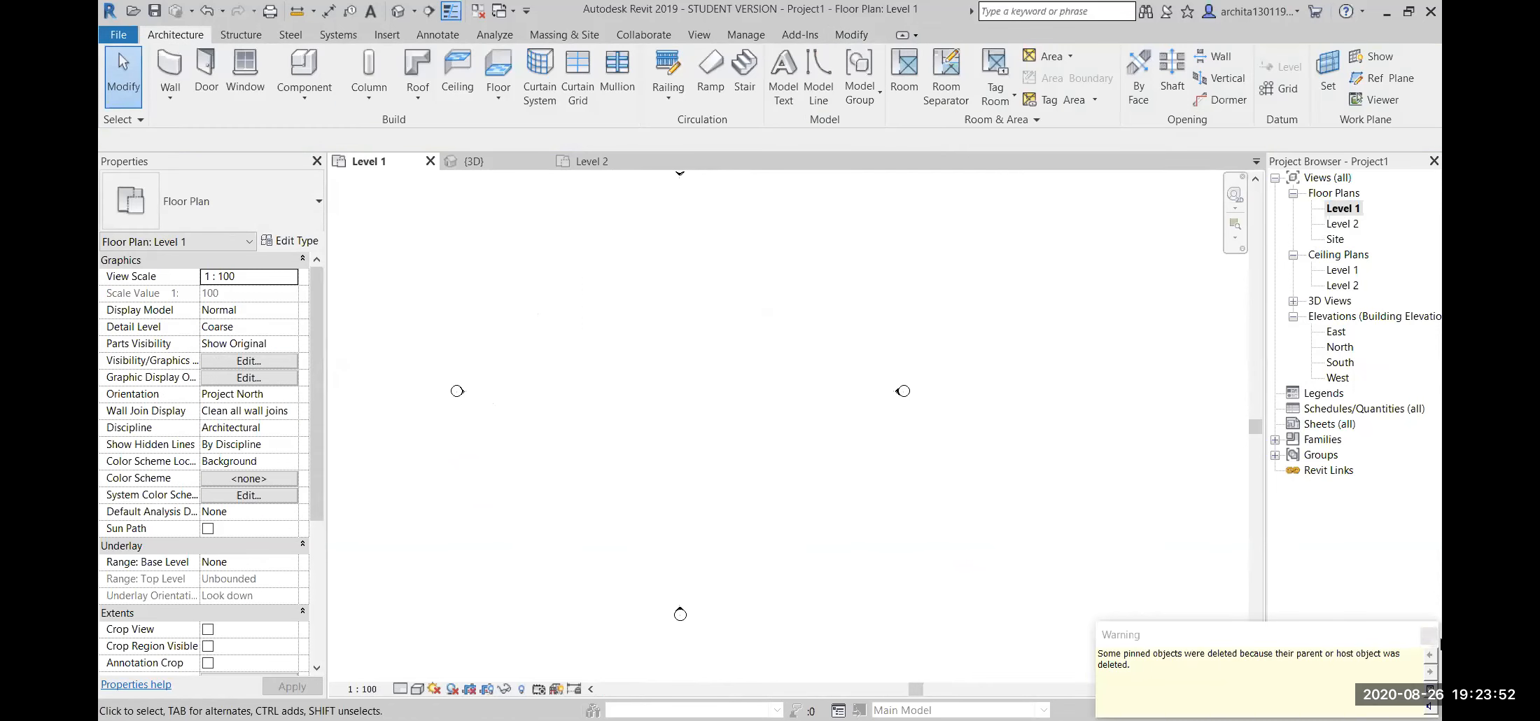
left_click(1429, 635)
scroll(729, 478, "down", 2)
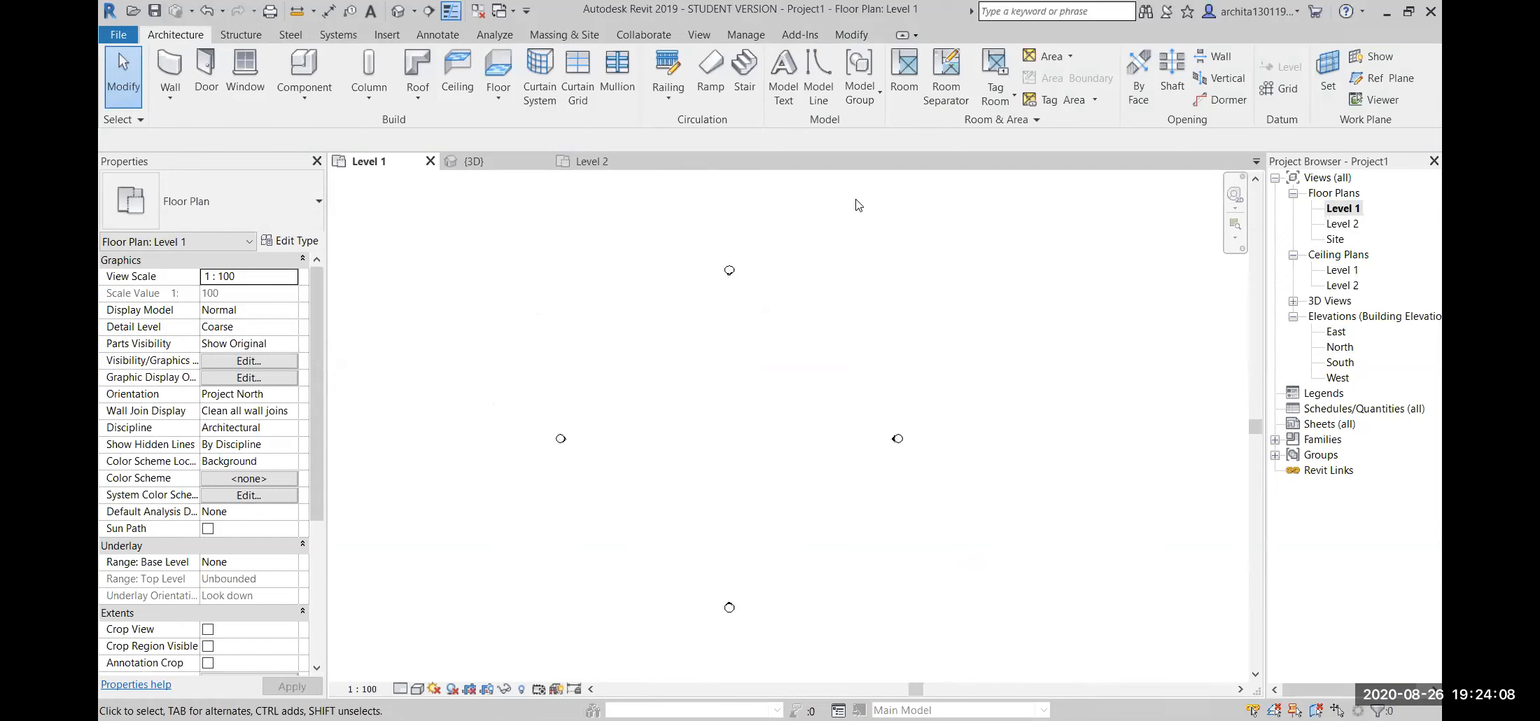
- Draw a six-sided inscribed polygon with model lines between the elevation markers, using a 10000 mm radius
left_click(824, 76)
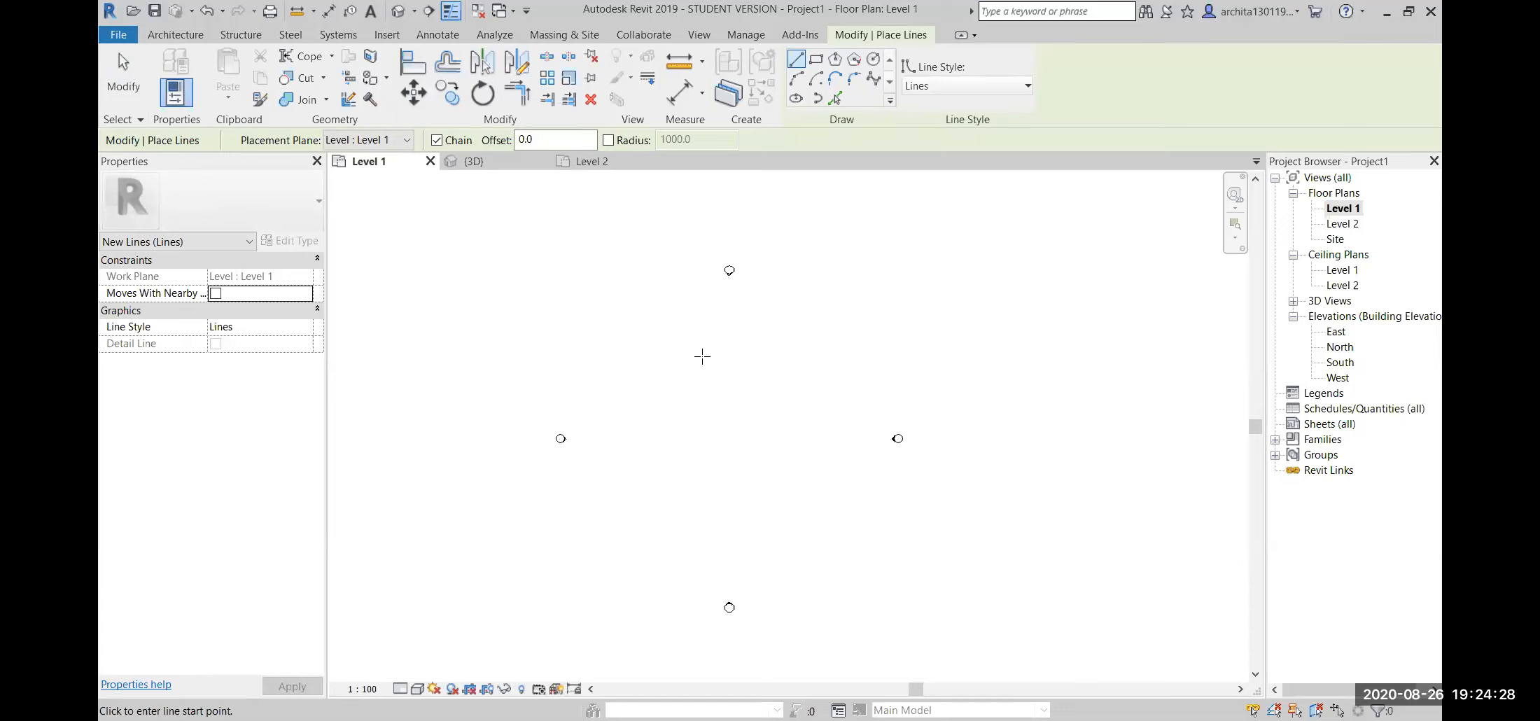
scroll(695, 500, "up", 1)
middle_click_drag(710, 511, 778, 529)
scroll(809, 418, "up", 1)
left_click(835, 59)
left_click(810, 409)
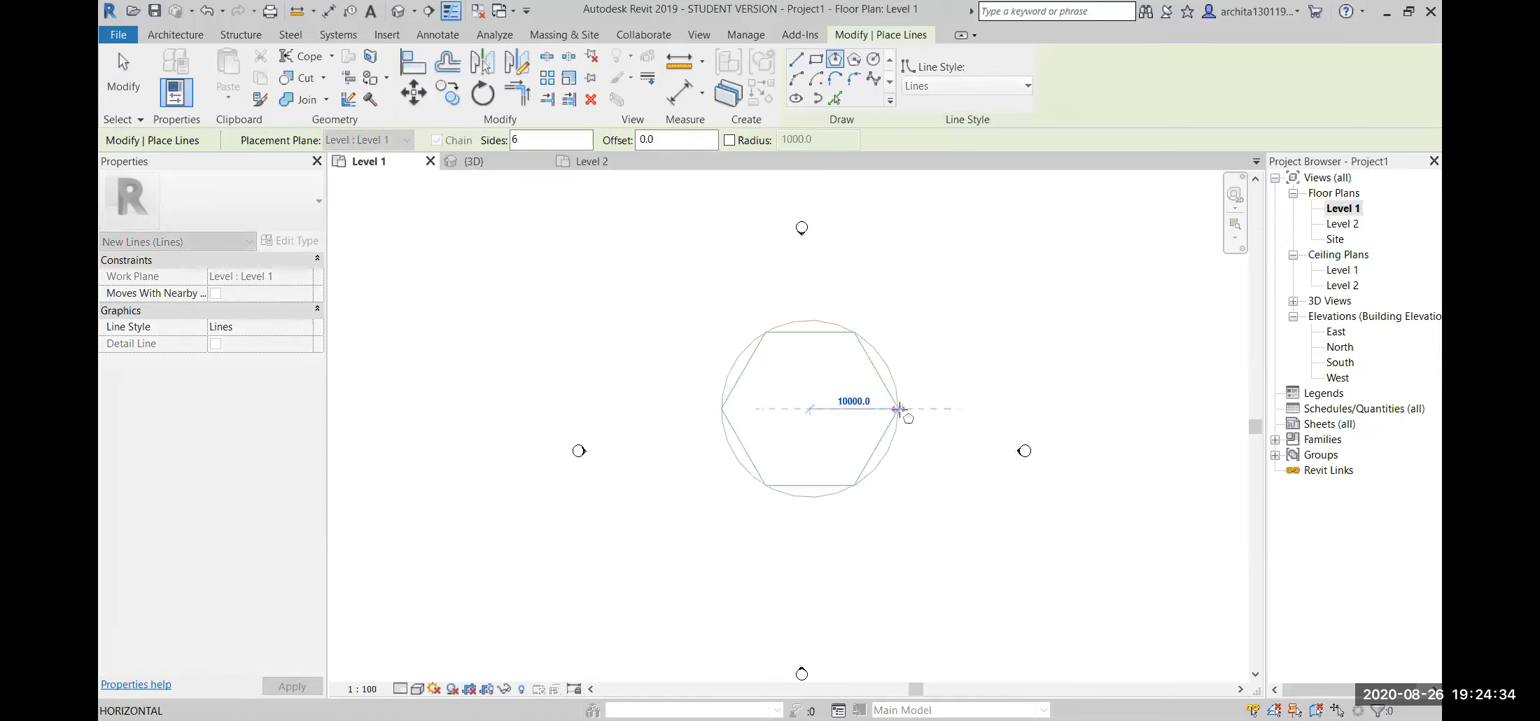
left_click(898, 409)
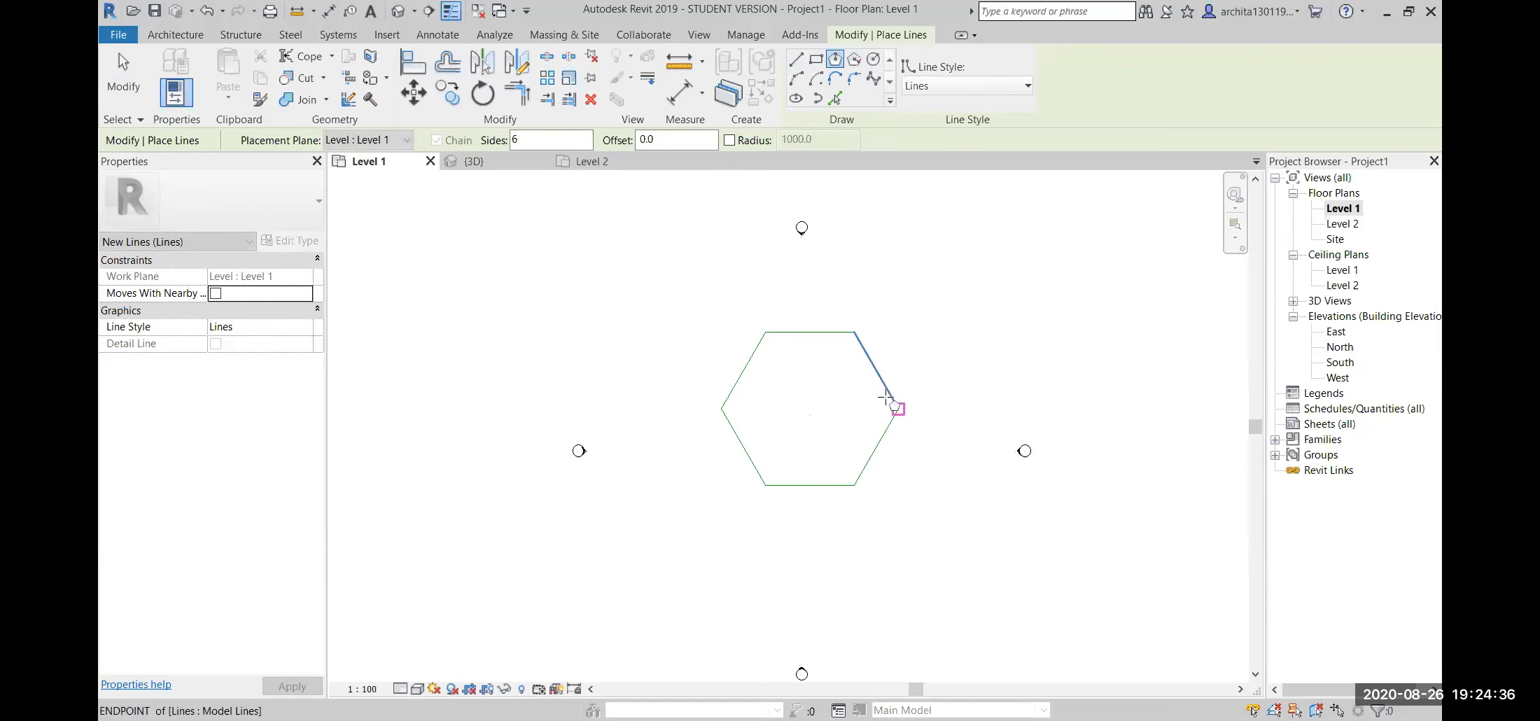
- Offset copies of five hexagon sides inward by 3000 mm, leaving out the lower-left side
left_click(447, 61)
scroll(764, 355, "up", 2)
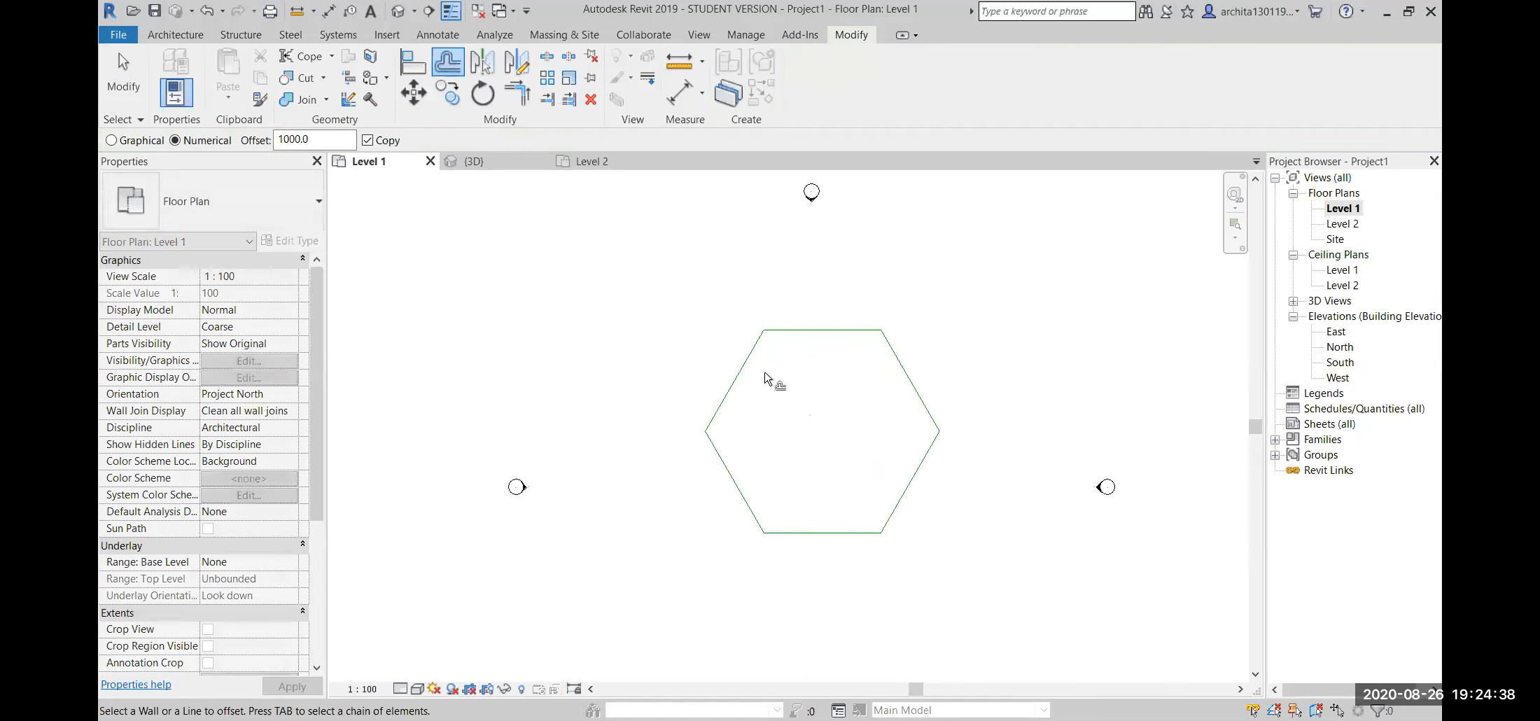
left_click_drag(339, 140, 224, 140)
type("3000")
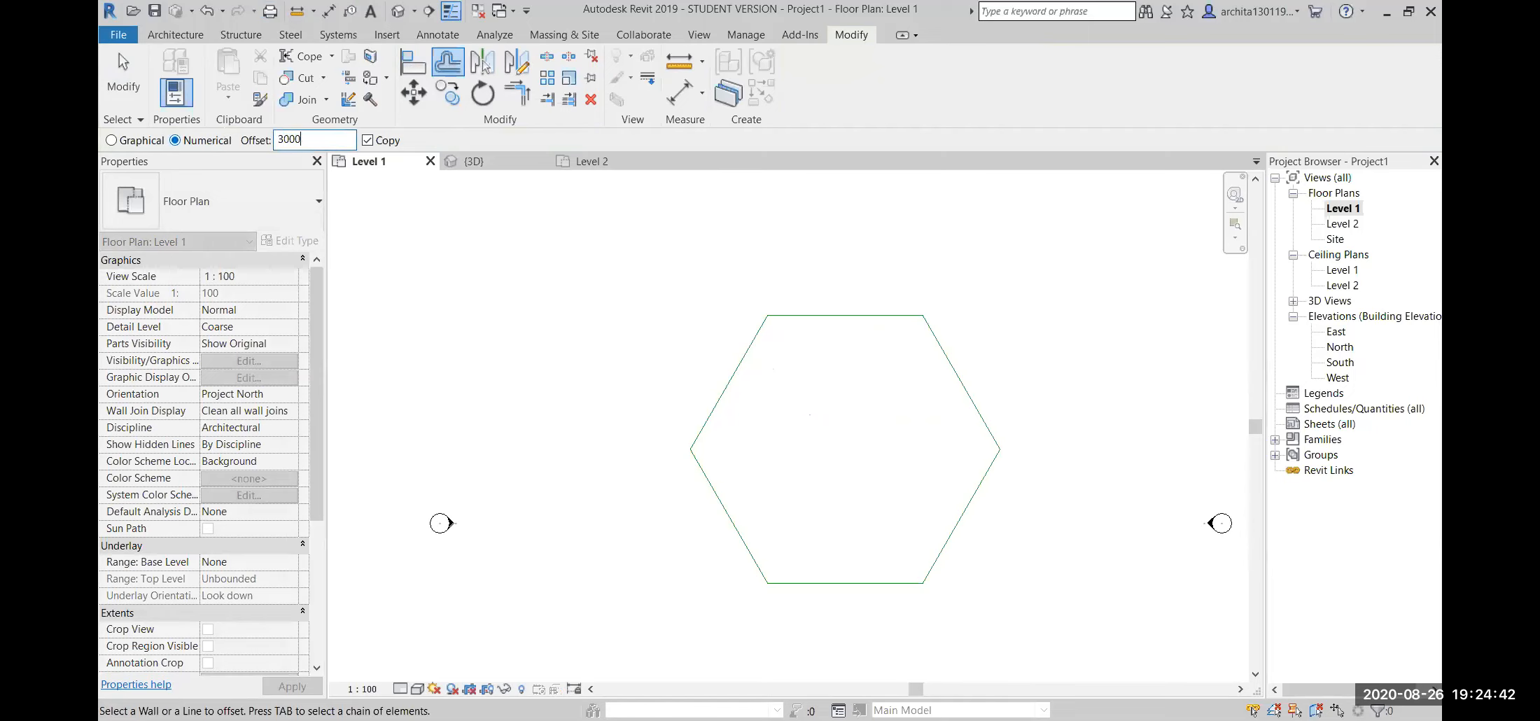
left_click(745, 376)
left_click(862, 318)
left_click(968, 389)
left_click(965, 521)
left_click(863, 583)
key("Escape")
scroll(880, 469, "up", 1)
middle_click_drag(877, 464, 795, 457)
scroll(800, 444, "down", 1)
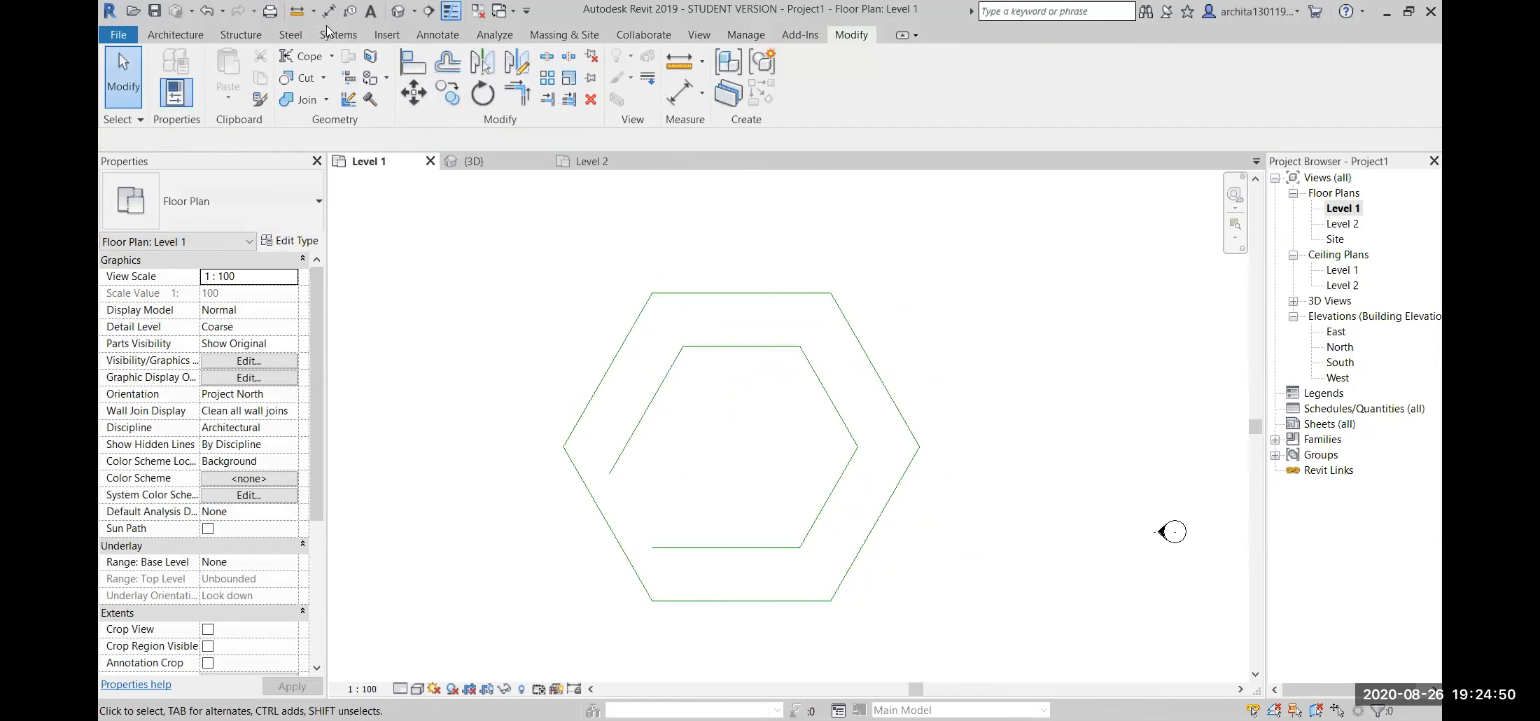
- Start a ramp sketch and pick five outer hexagon sides and their five inner offset lines as the ramp boundaries
left_click(168, 37)
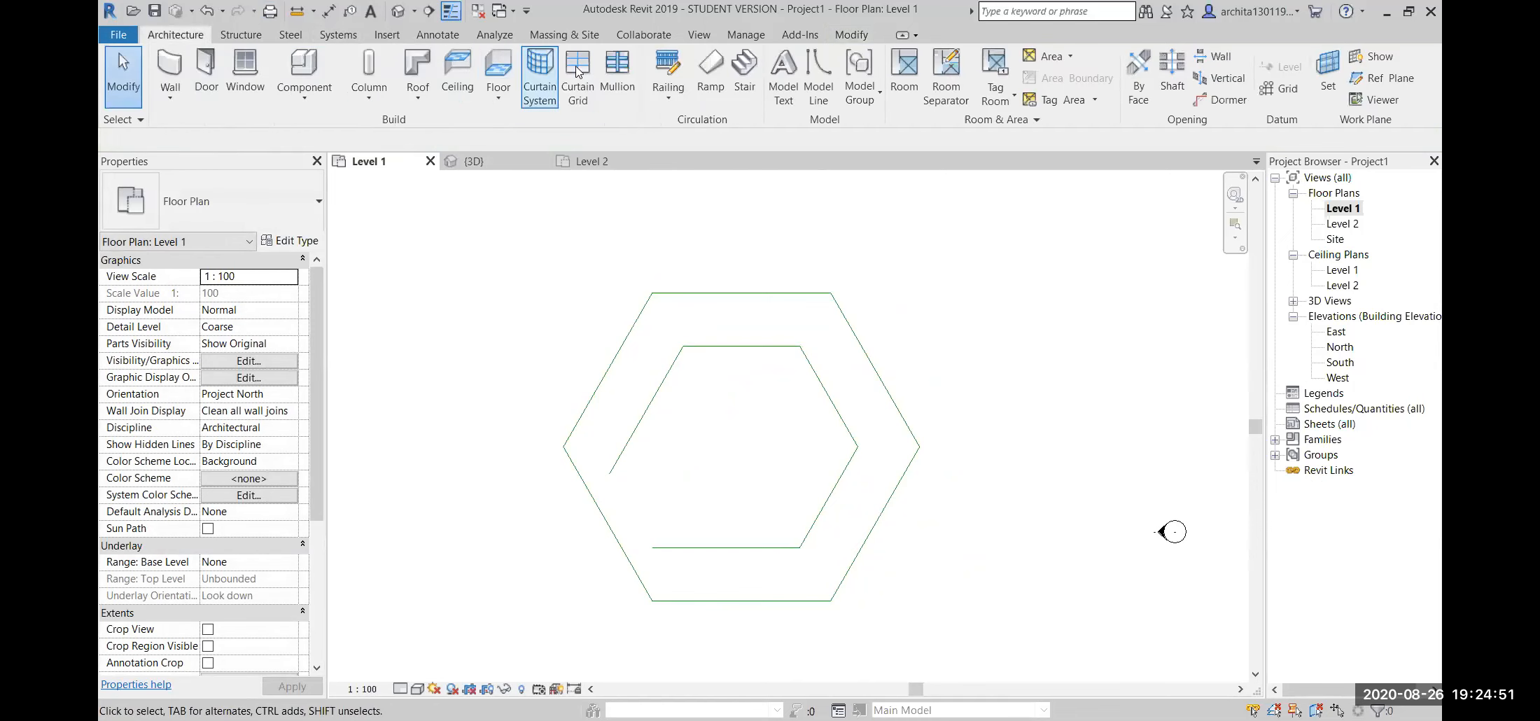
left_click(711, 70)
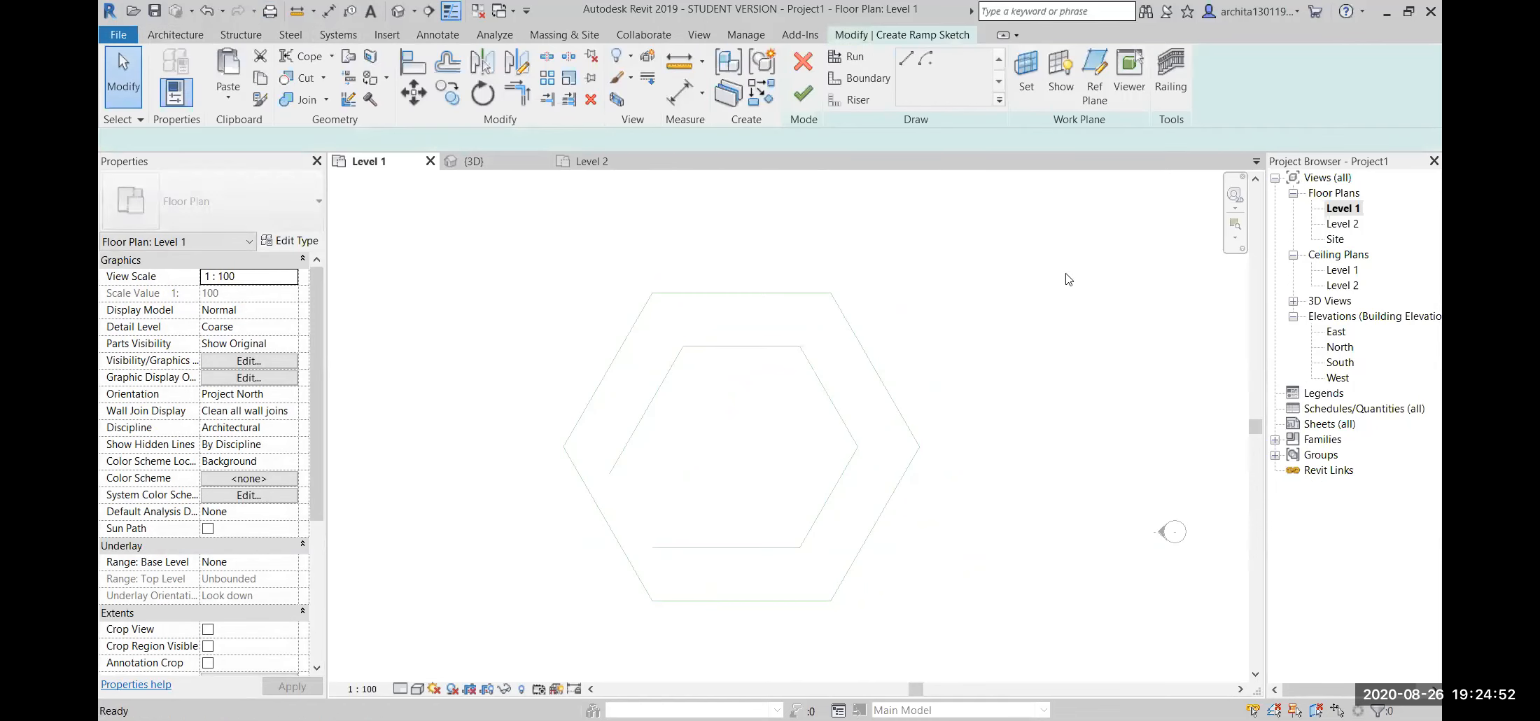
left_click(862, 78)
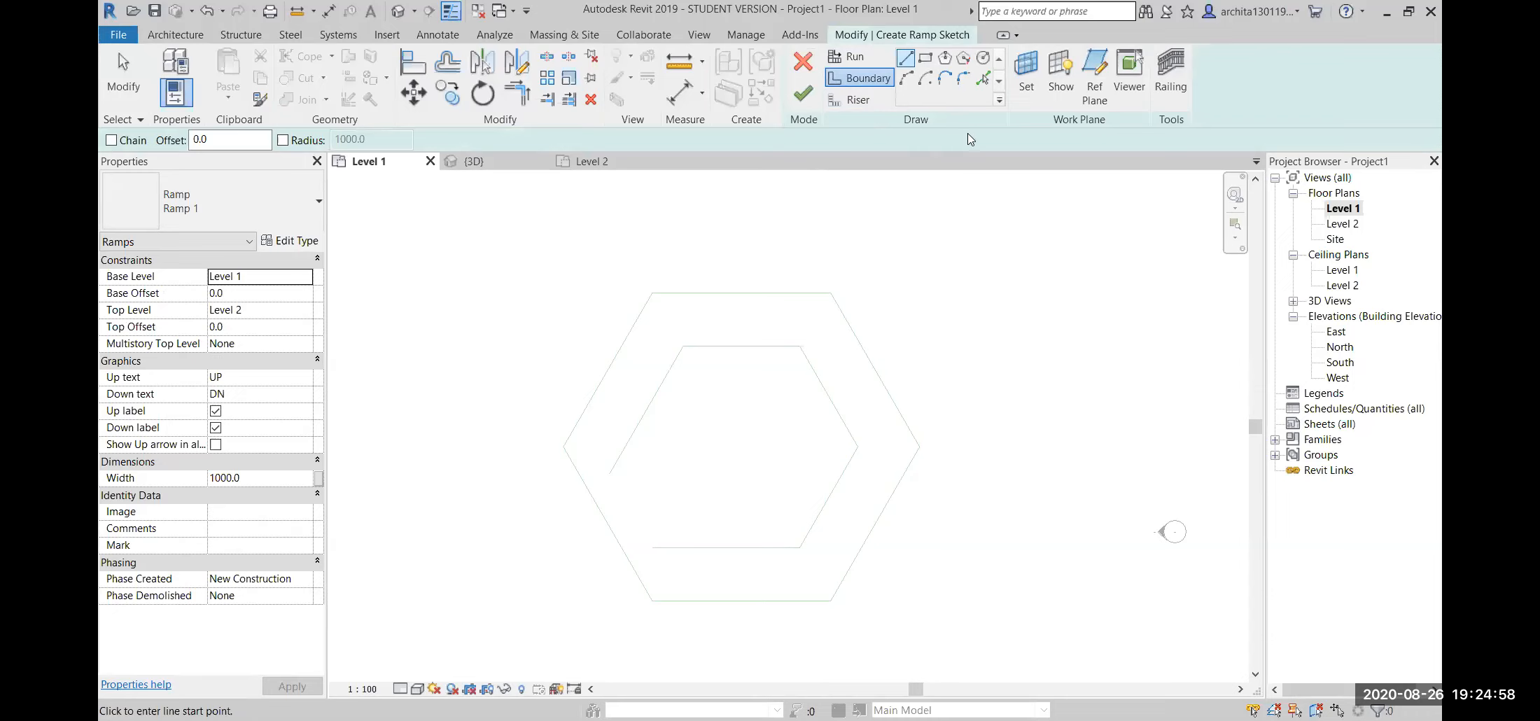
left_click(983, 80)
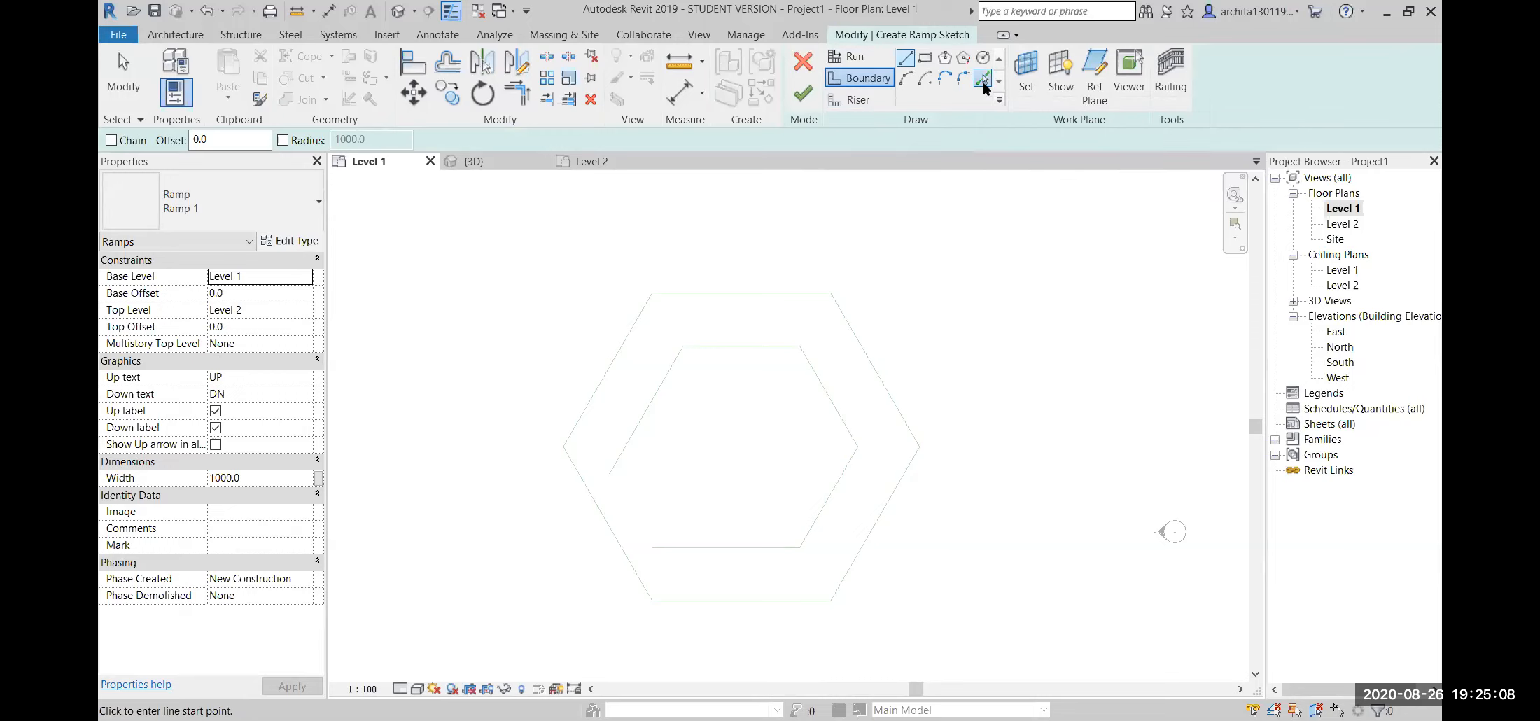
left_click(611, 366)
left_click(669, 372)
left_click(749, 346)
left_click(814, 295)
left_click(867, 353)
left_click(822, 387)
left_click(837, 483)
left_click(878, 521)
left_click(728, 548)
left_click(720, 601)
middle_click_drag(811, 471, 876, 422)
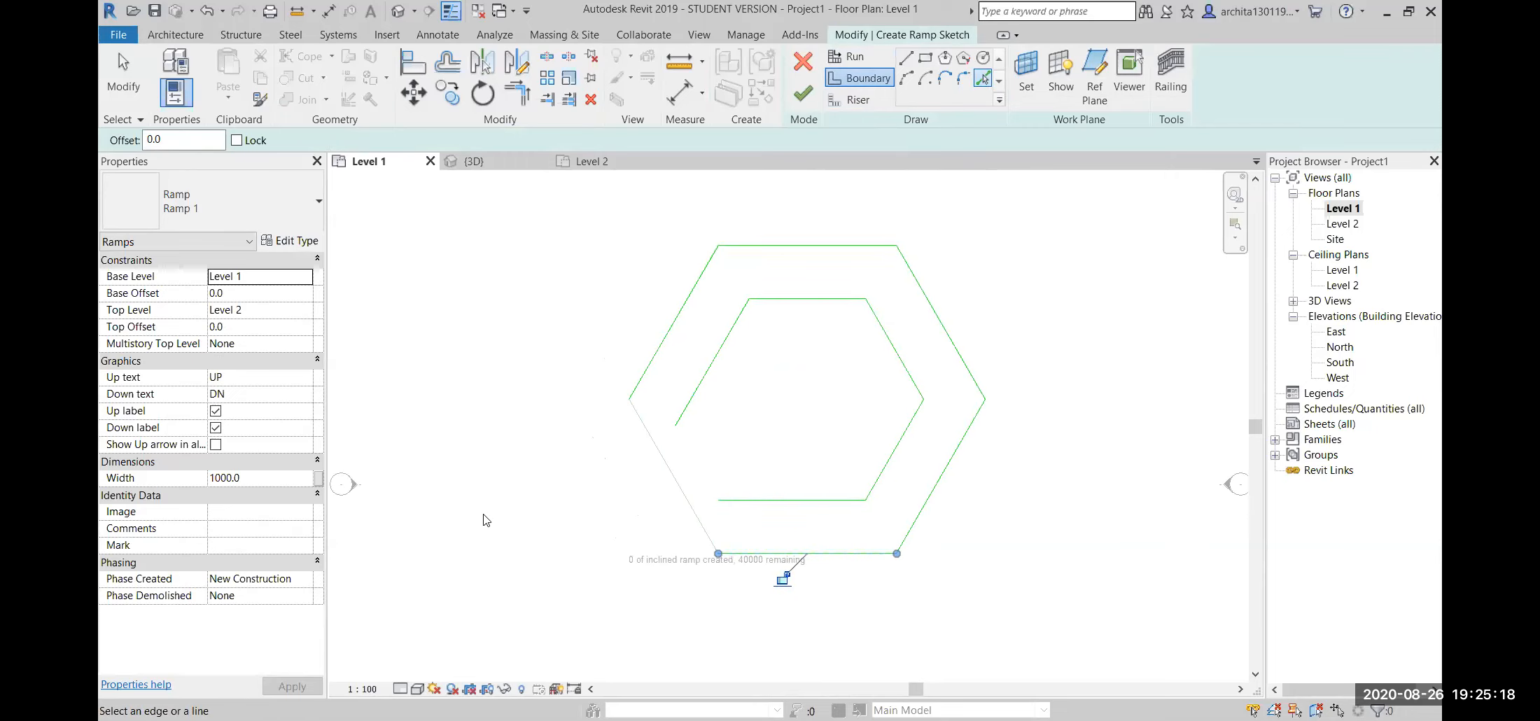
- Draw straight riser lines joining the inner and outer boundaries at both open ends, and finish the hexagonal ramp
left_click(849, 102)
scroll(633, 402, "up", 2)
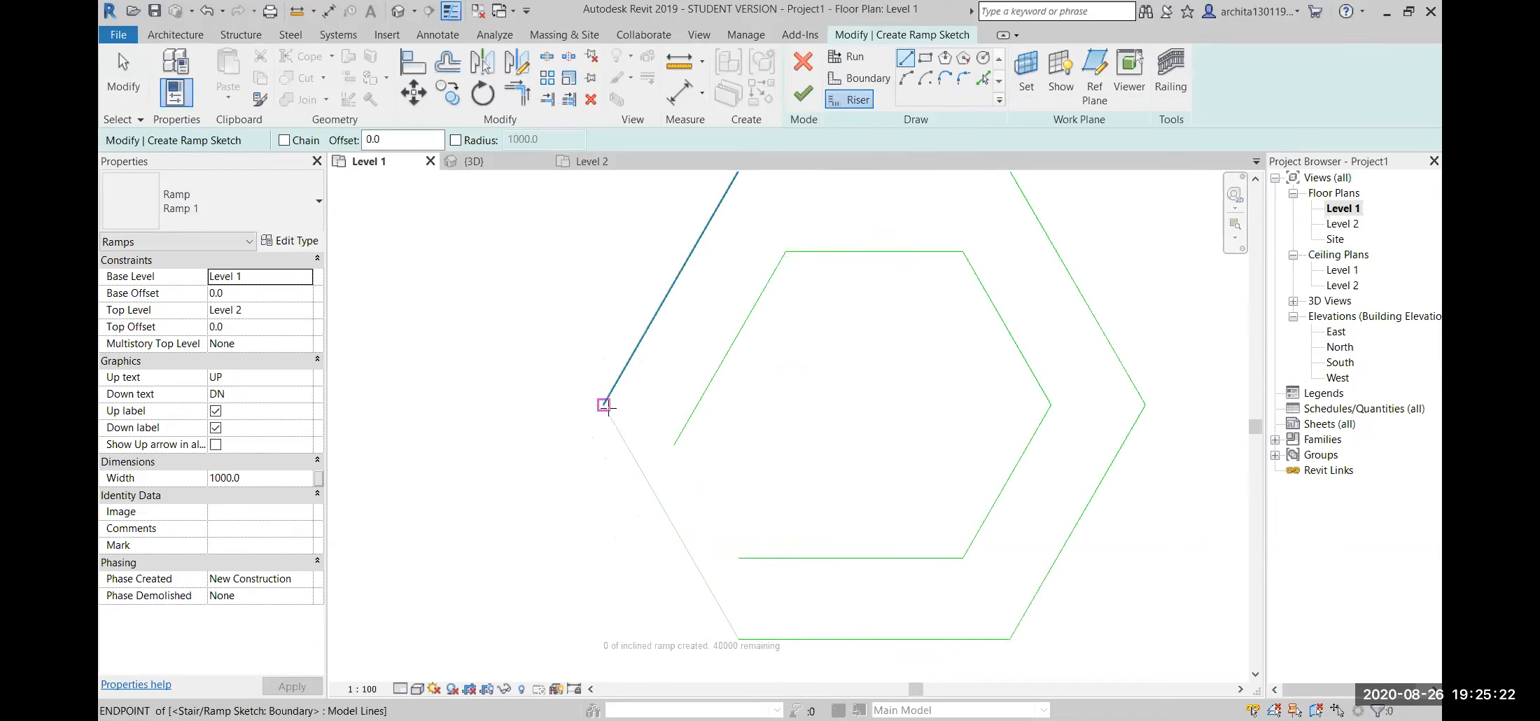
left_click(604, 405)
left_click(675, 444)
middle_click_drag(868, 525, 835, 415)
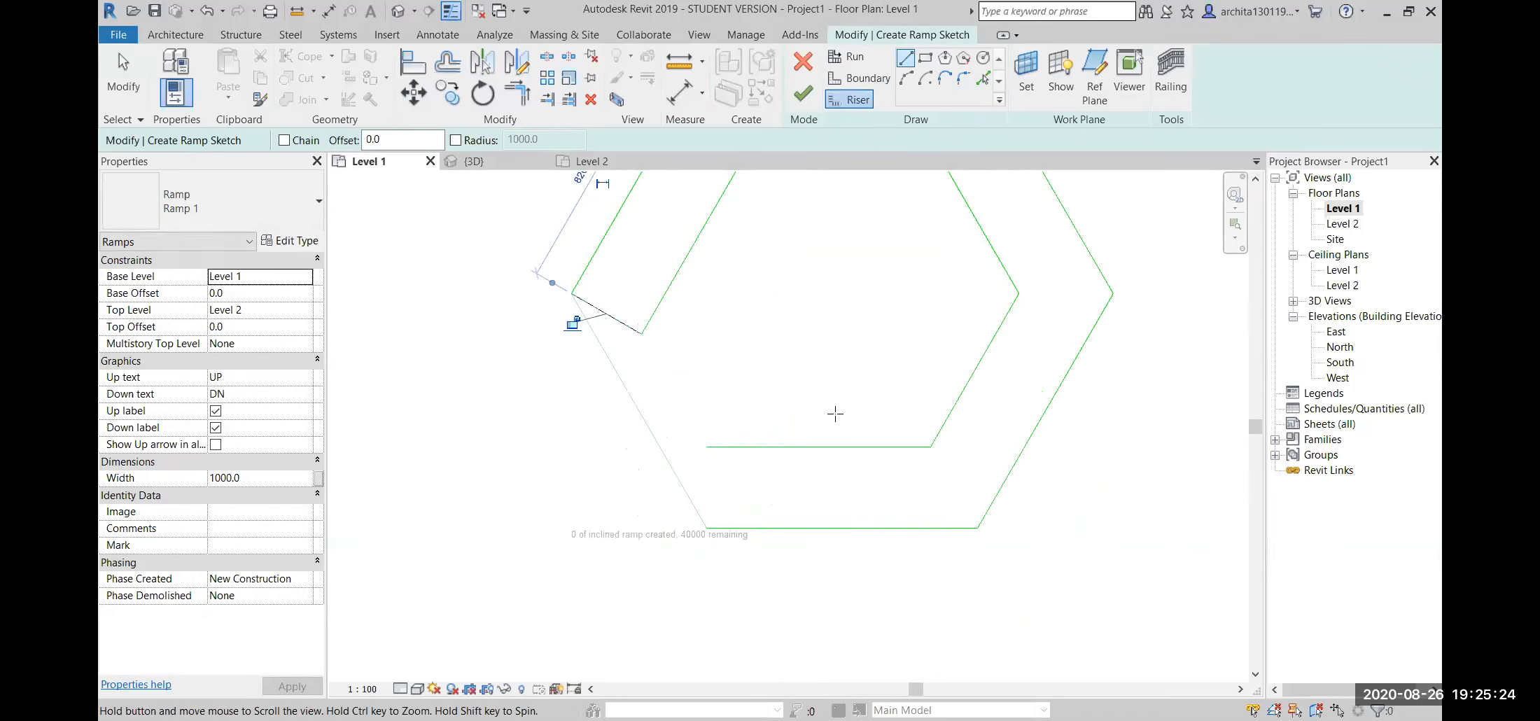
left_click(707, 447)
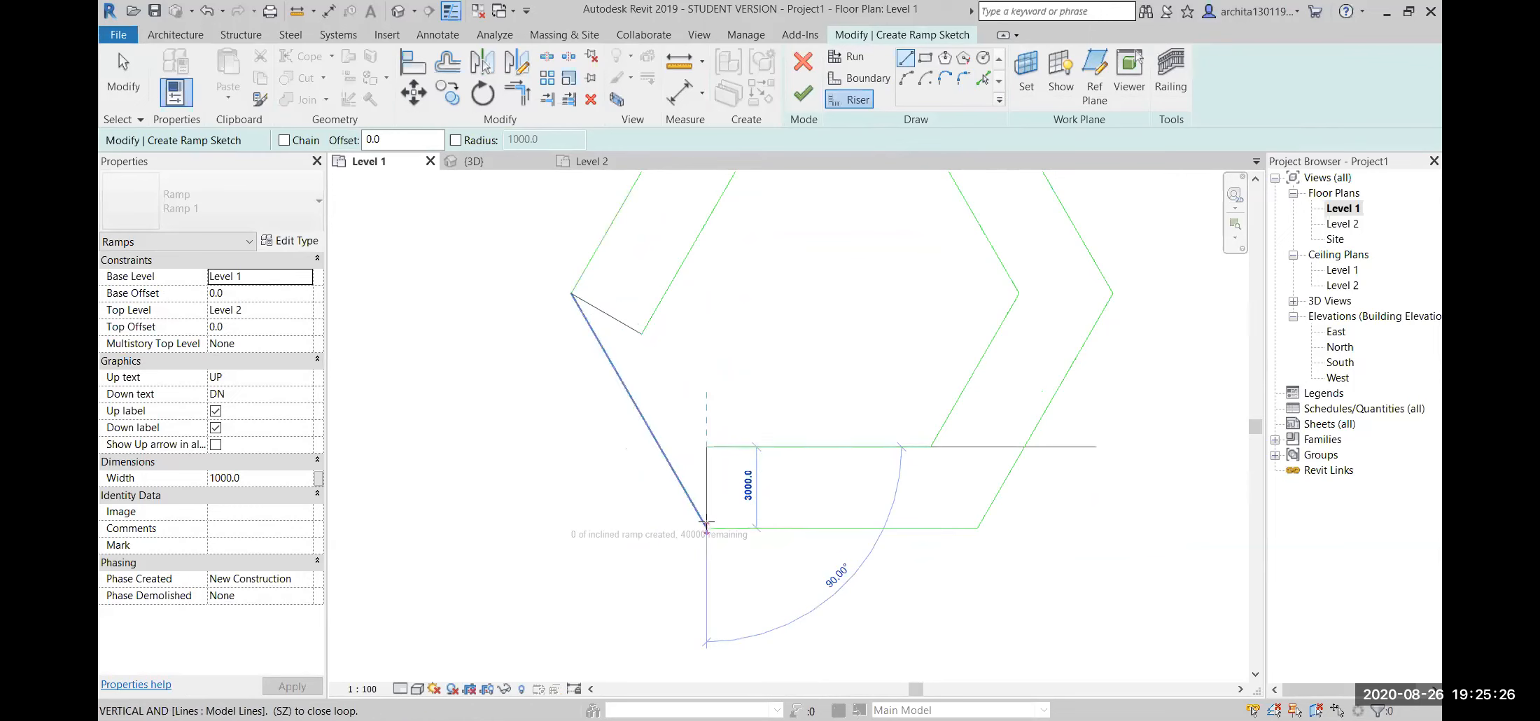
left_click(771, 475)
scroll(891, 322, "down", 3)
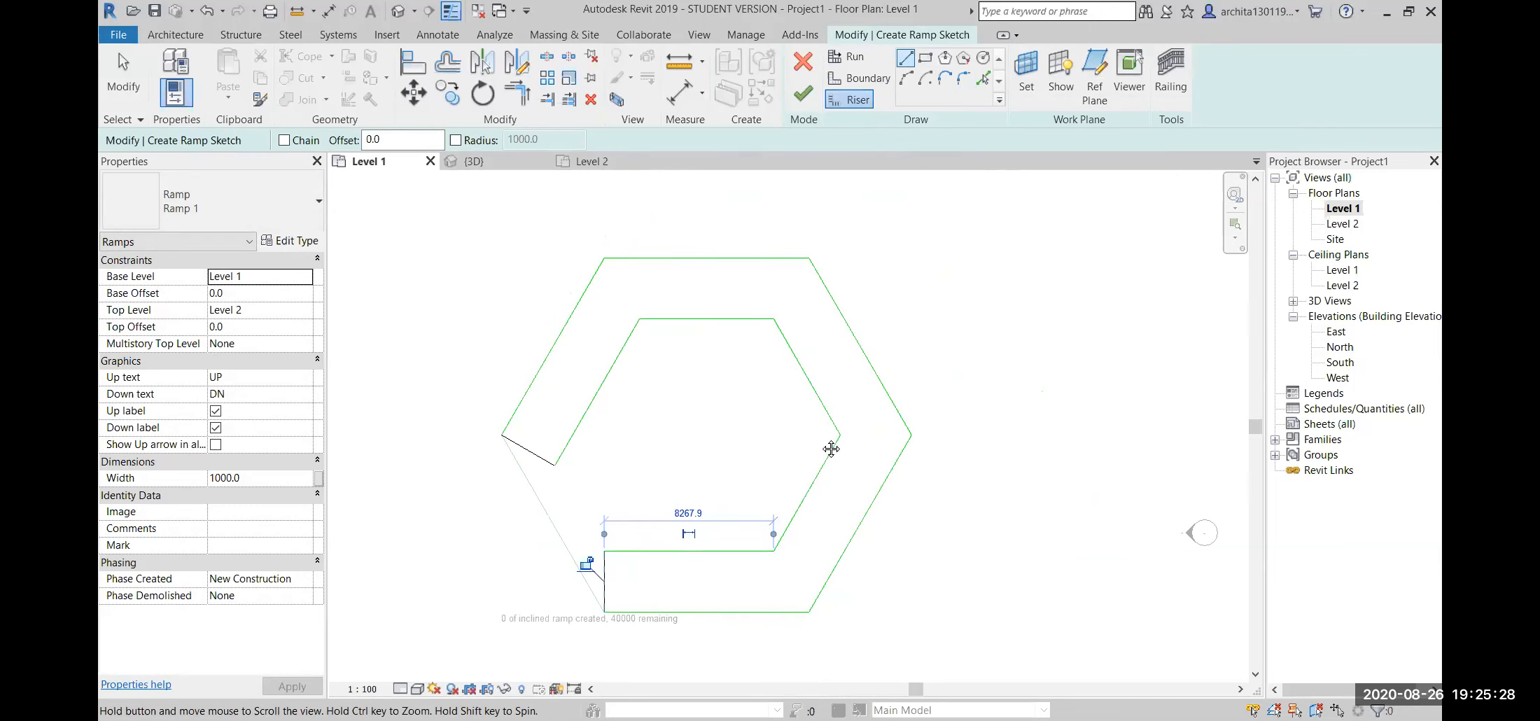
left_click(803, 94)
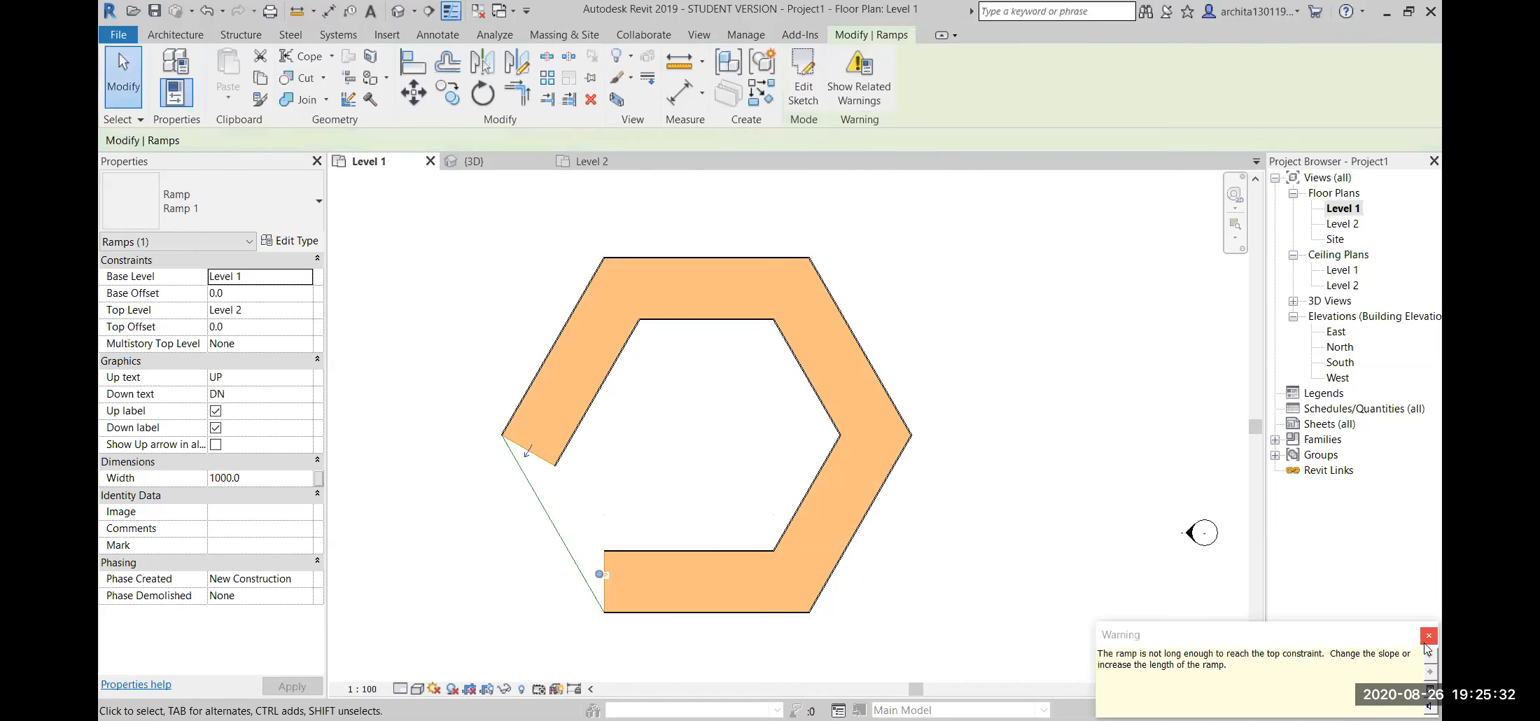
left_click(1429, 635)
- Inspect the hexagonal ramp and its railings from several angles in the 3D view
left_click(474, 162)
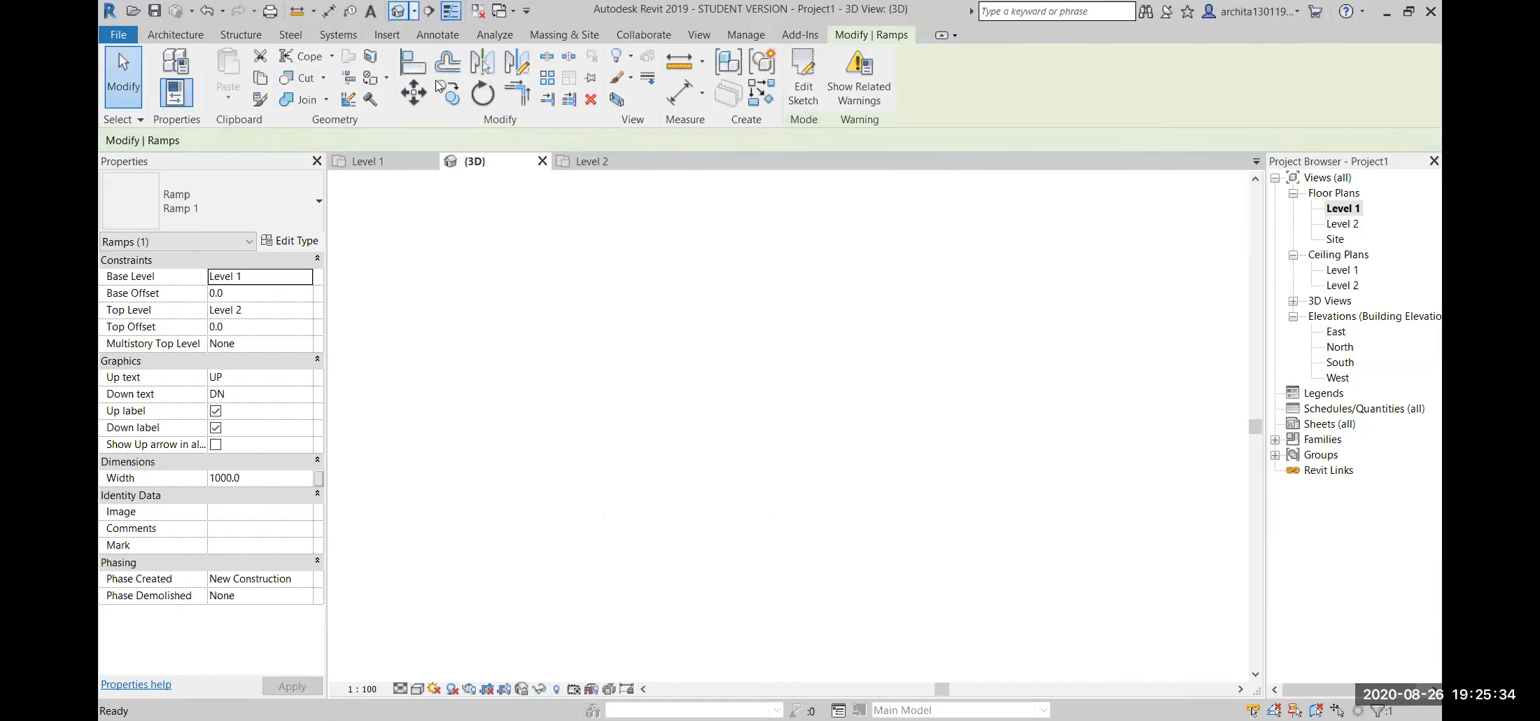
scroll(619, 357, "up", 5)
left_click(657, 548)
scroll(763, 492, "down", 6)
middle_click_drag(876, 378, 672, 339, "shift")
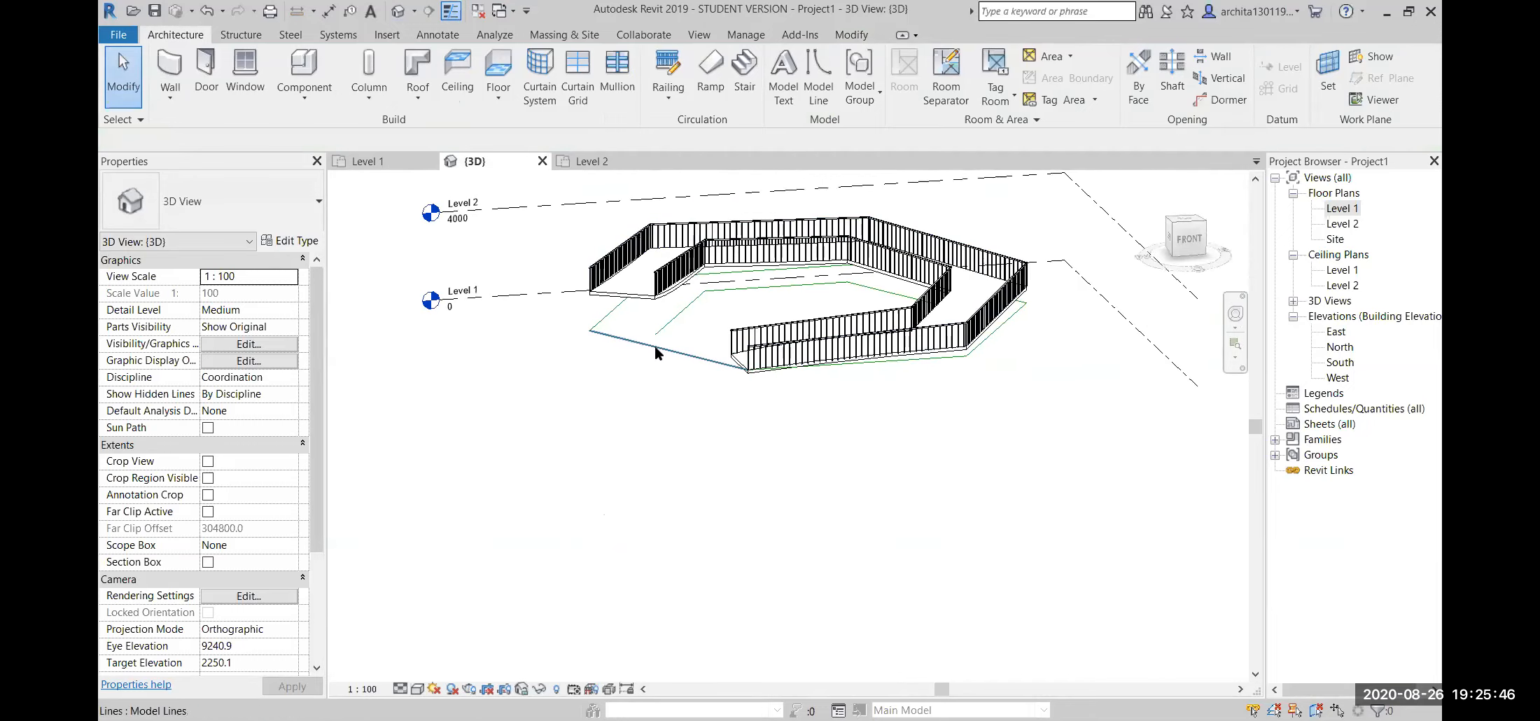
left_click(695, 315)
left_click(667, 449)
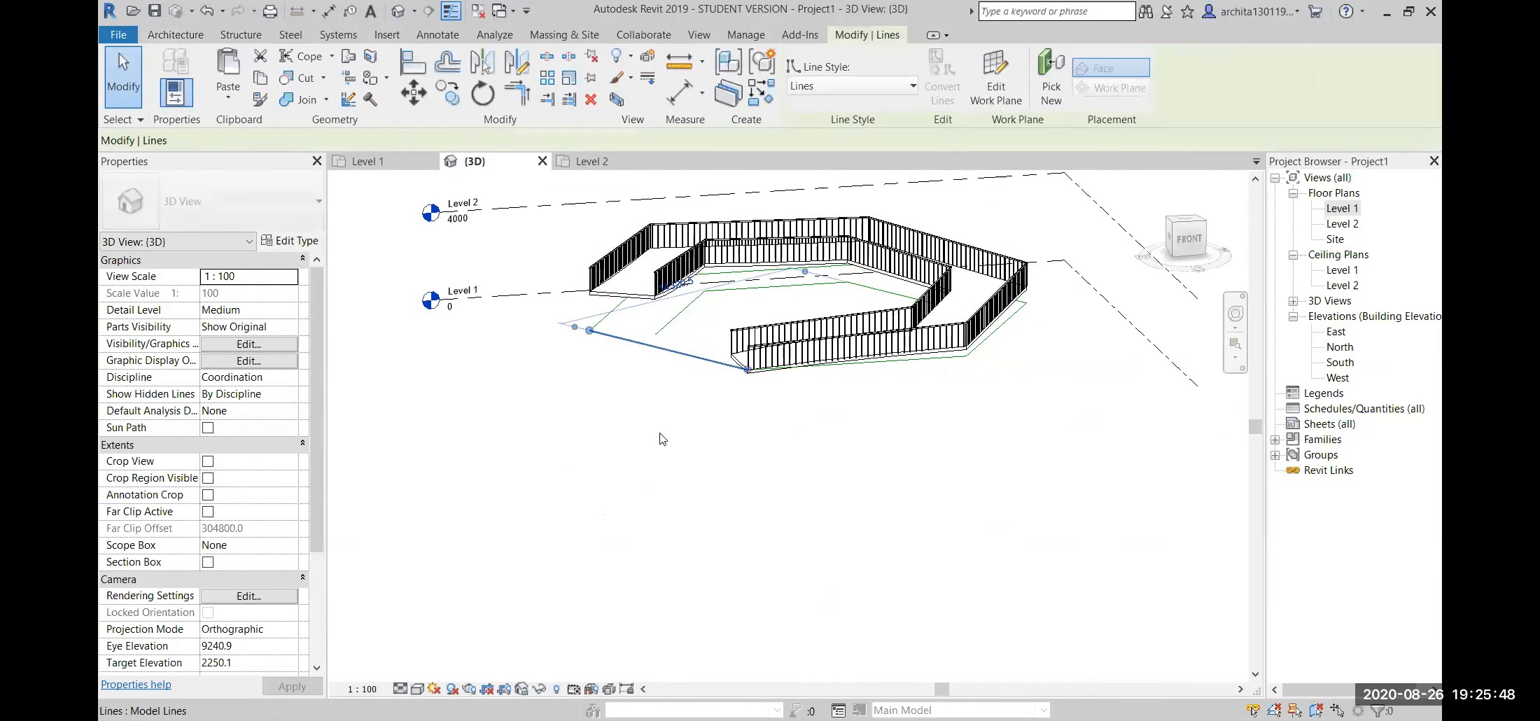
middle_click_drag(667, 453, 833, 431, "shift")
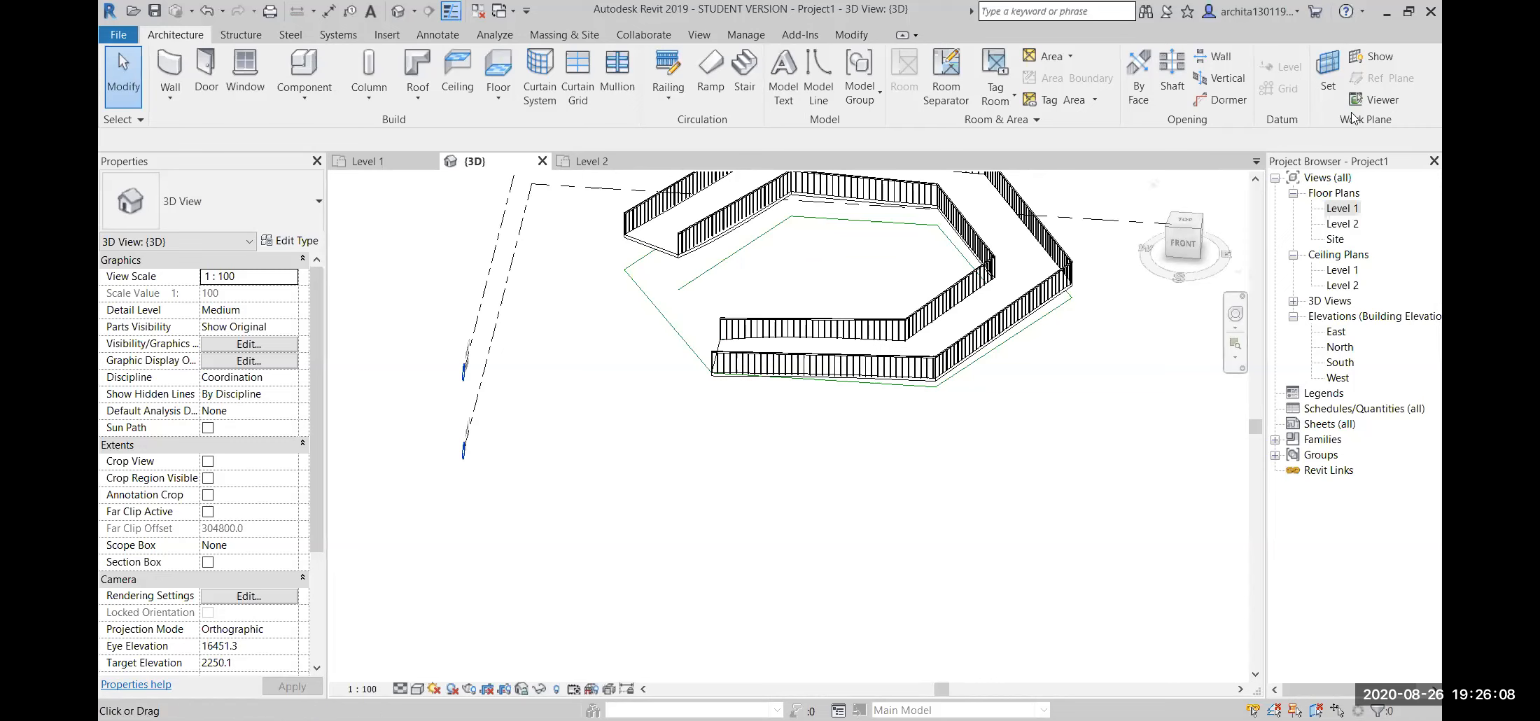
- Return to the Level 1 floor plan and delete the hexagonal ramp with its railings and guide lines
double_click(1342, 208)
scroll(817, 402, "down", 2)
left_click_drag(640, 306, 922, 579)
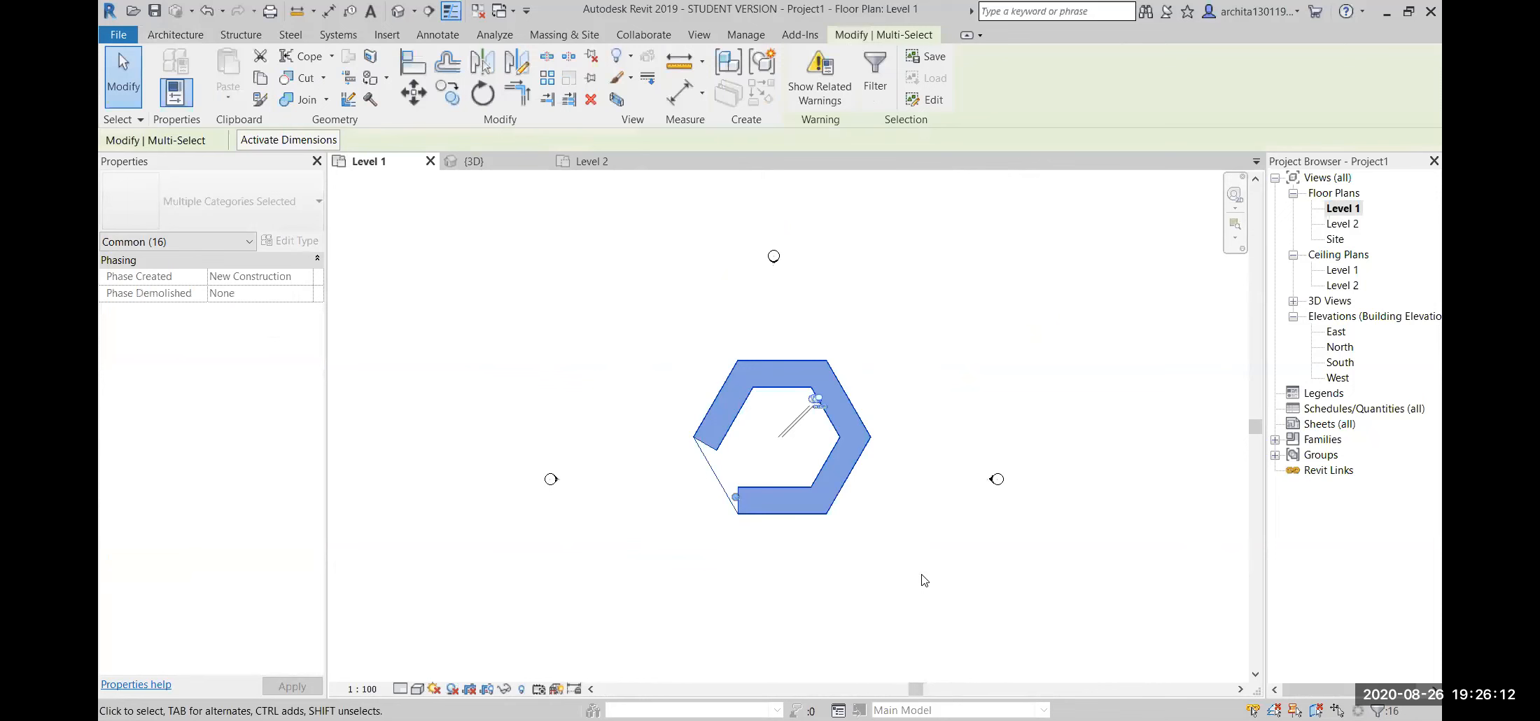
key("Escape")
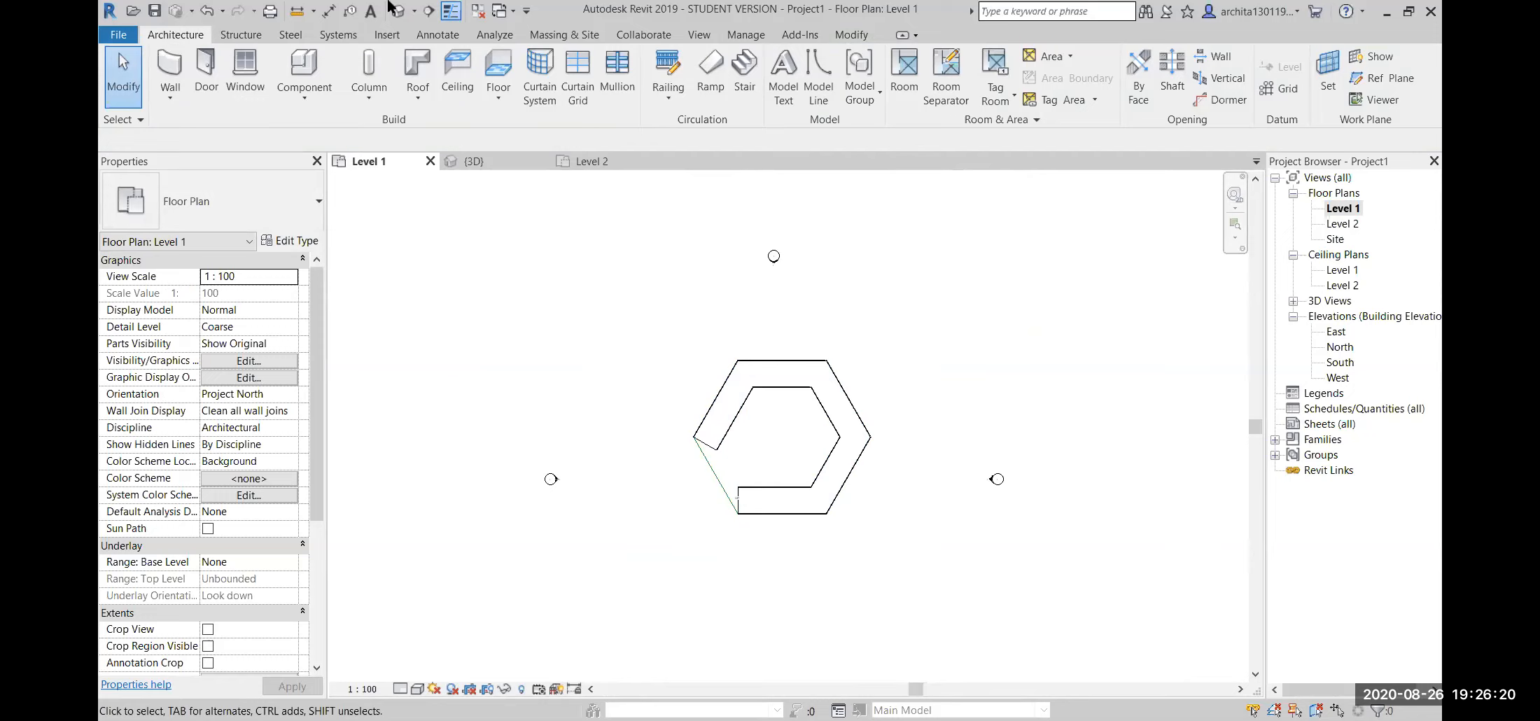
scroll(754, 458, "up", 2)
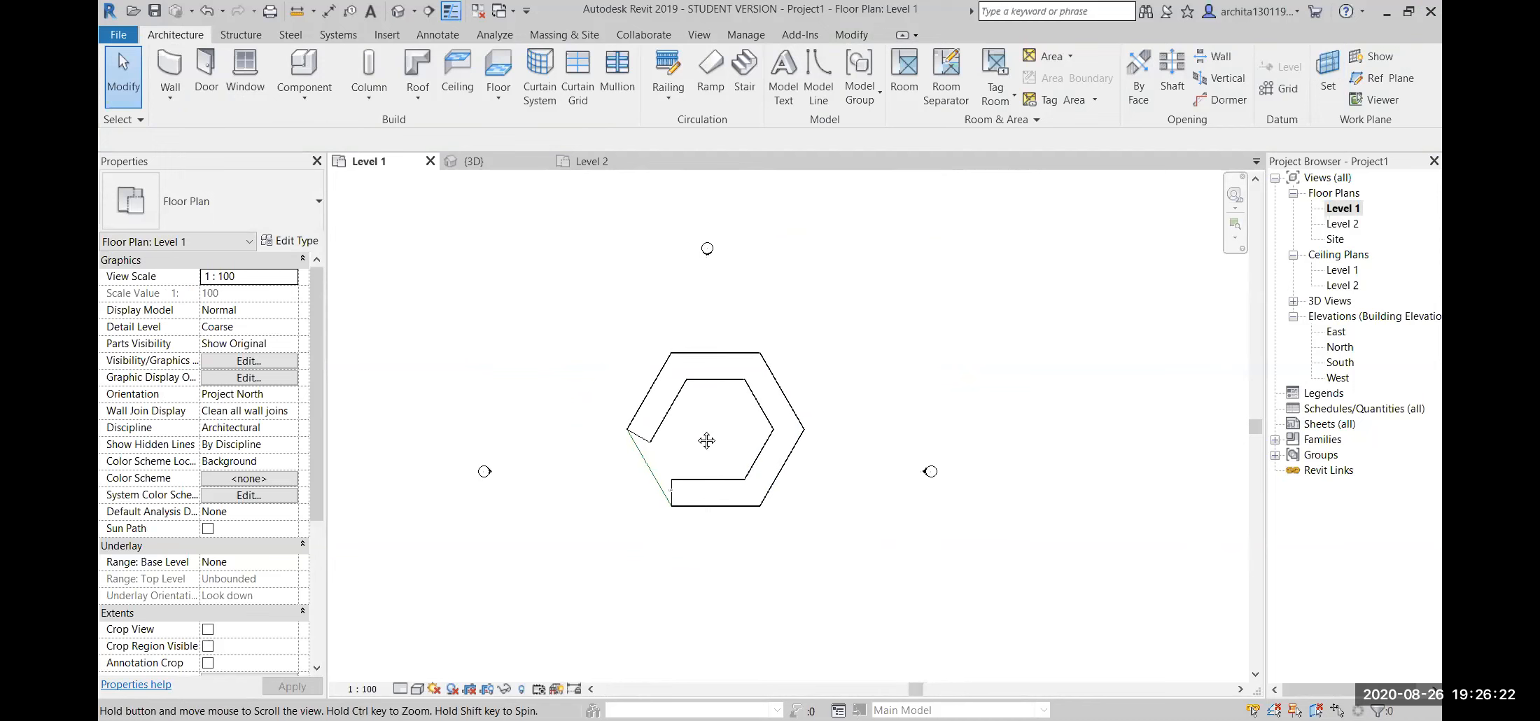
left_click_drag(519, 251, 942, 620)
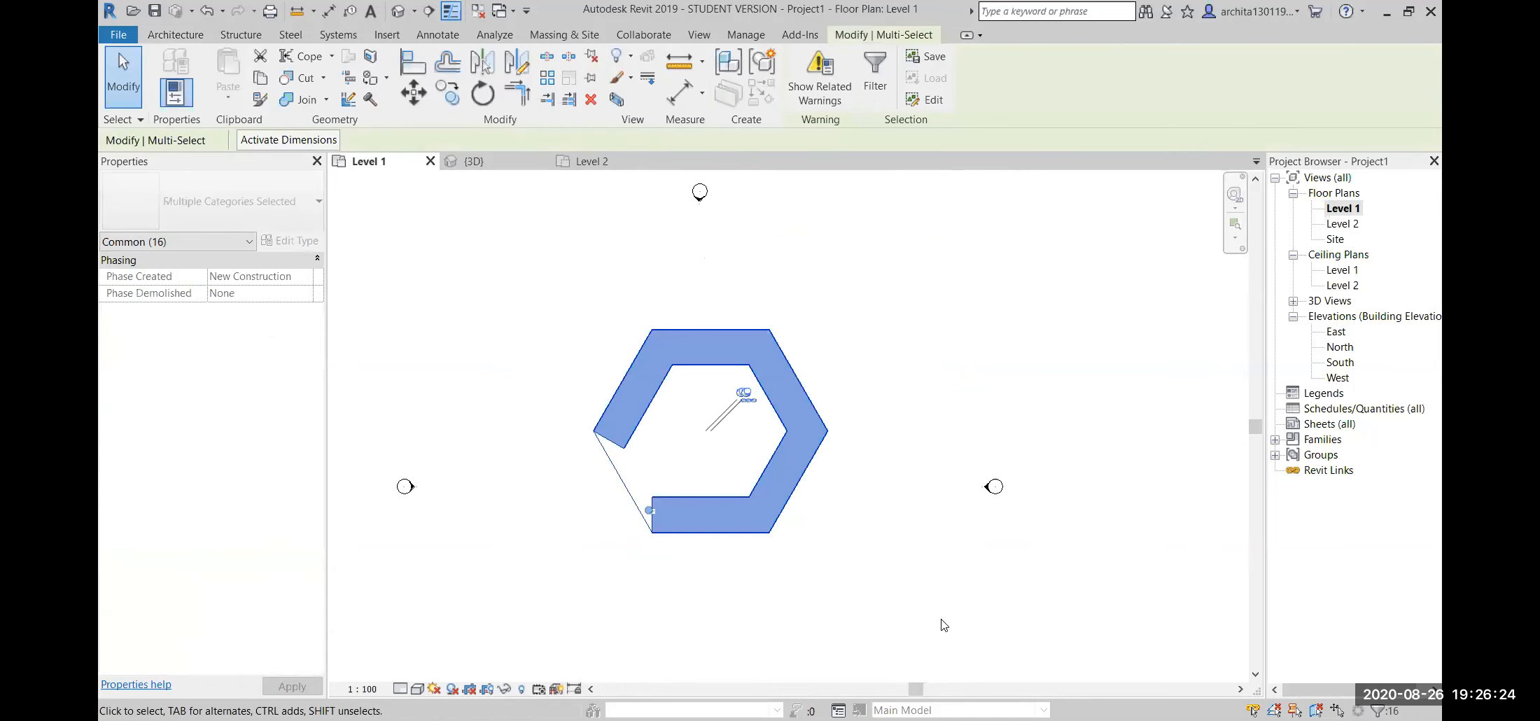
key("Delete")
scroll(864, 376, "down", 1)
middle_click_drag(846, 397, 876, 353)
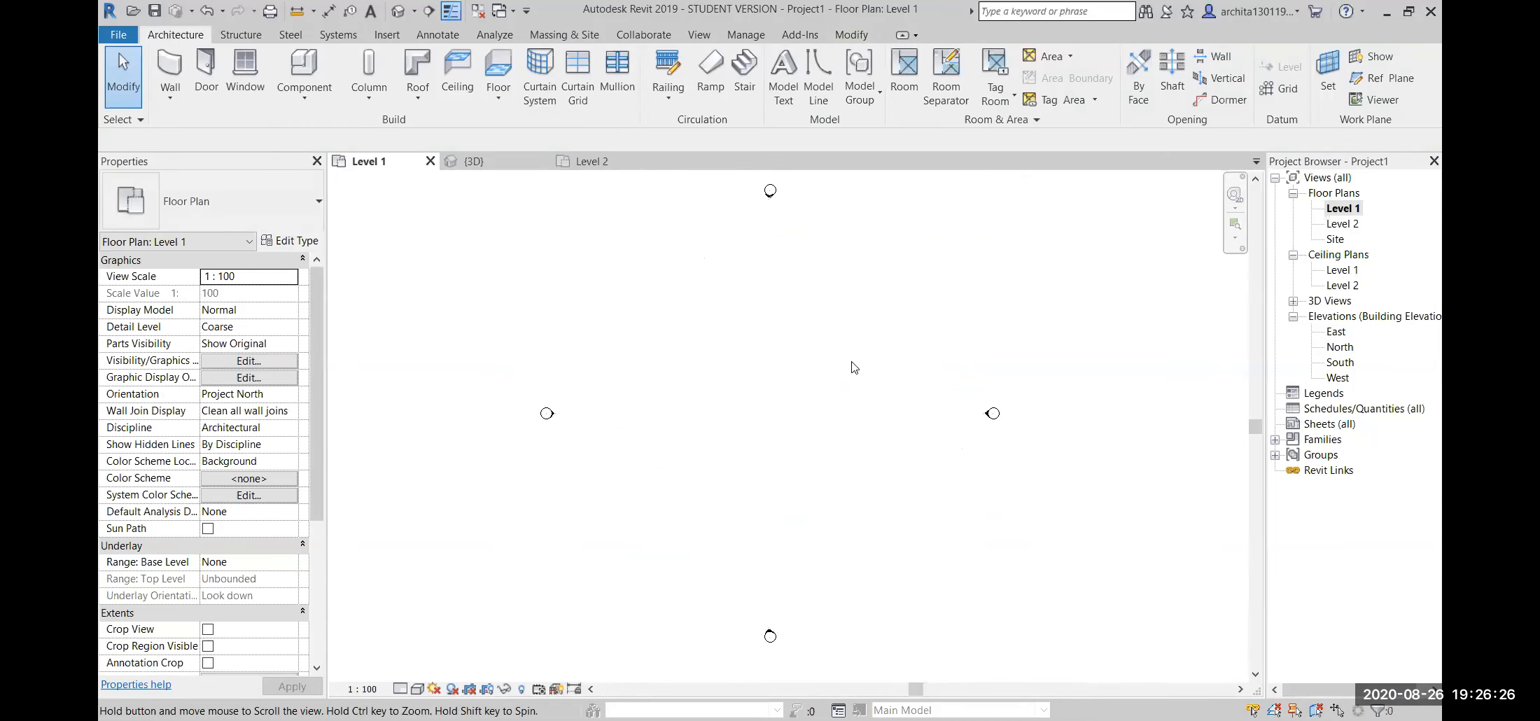
- Start a new stair from Level 1 to Level 2 using the Cast-In-Place Monolithic Stair type
left_click(744, 70)
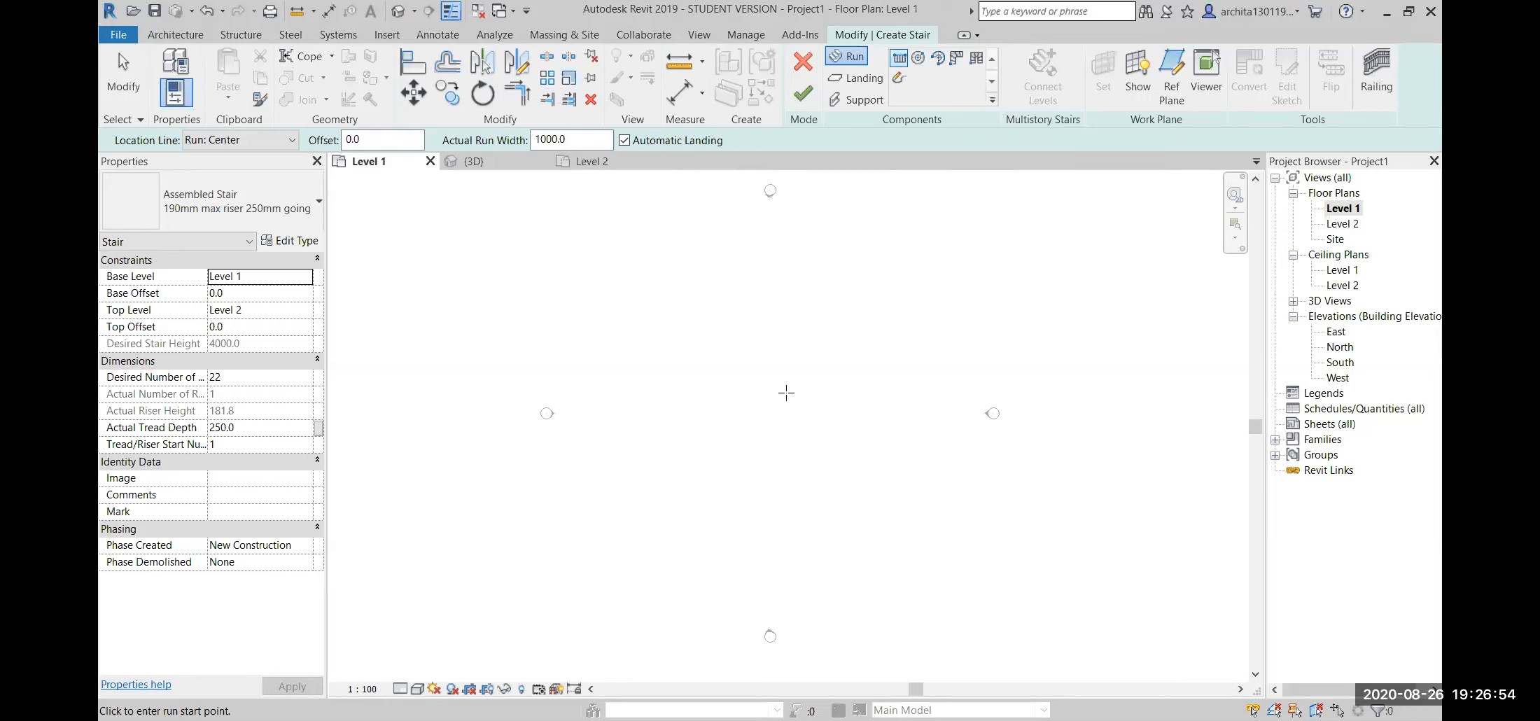
scroll(786, 393, "down", 1)
middle_click_drag(798, 423, 873, 436)
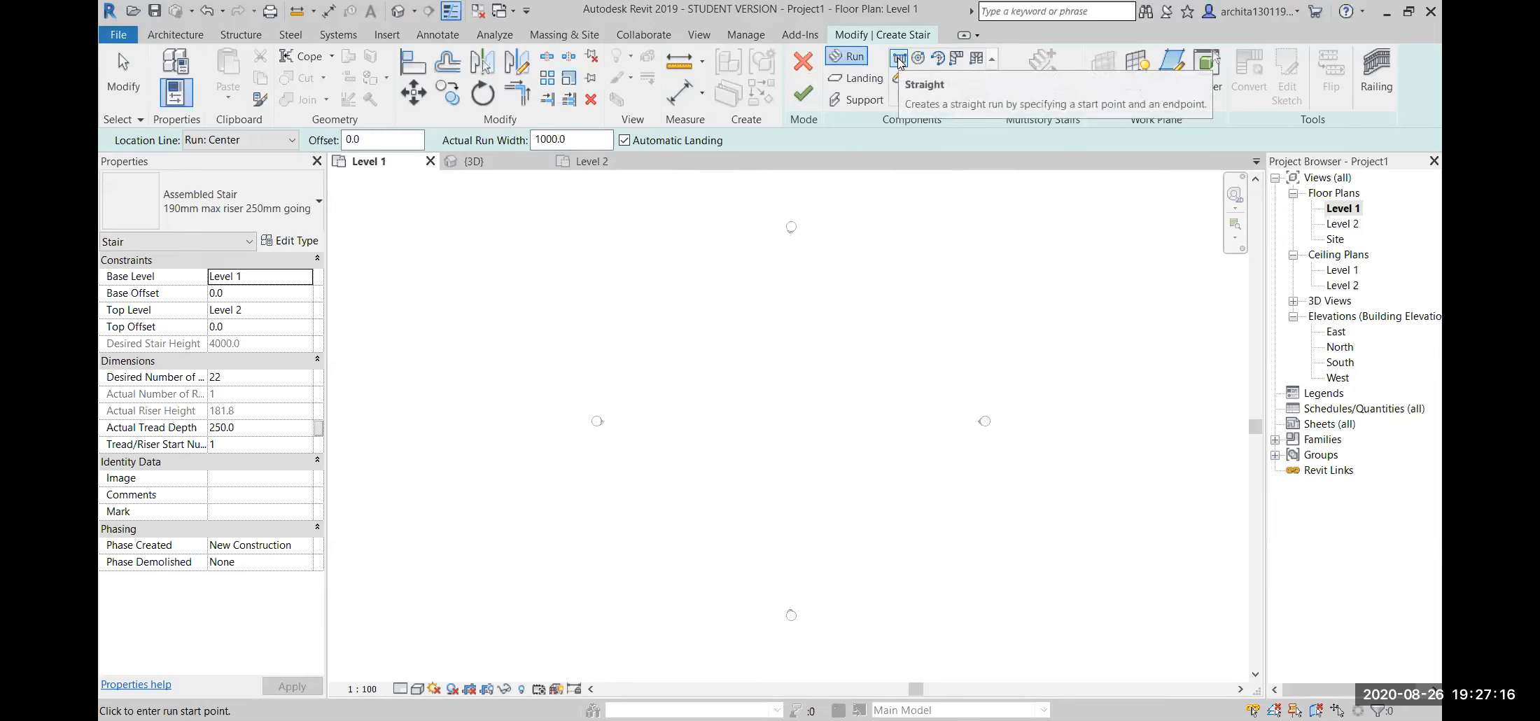
left_click(239, 194)
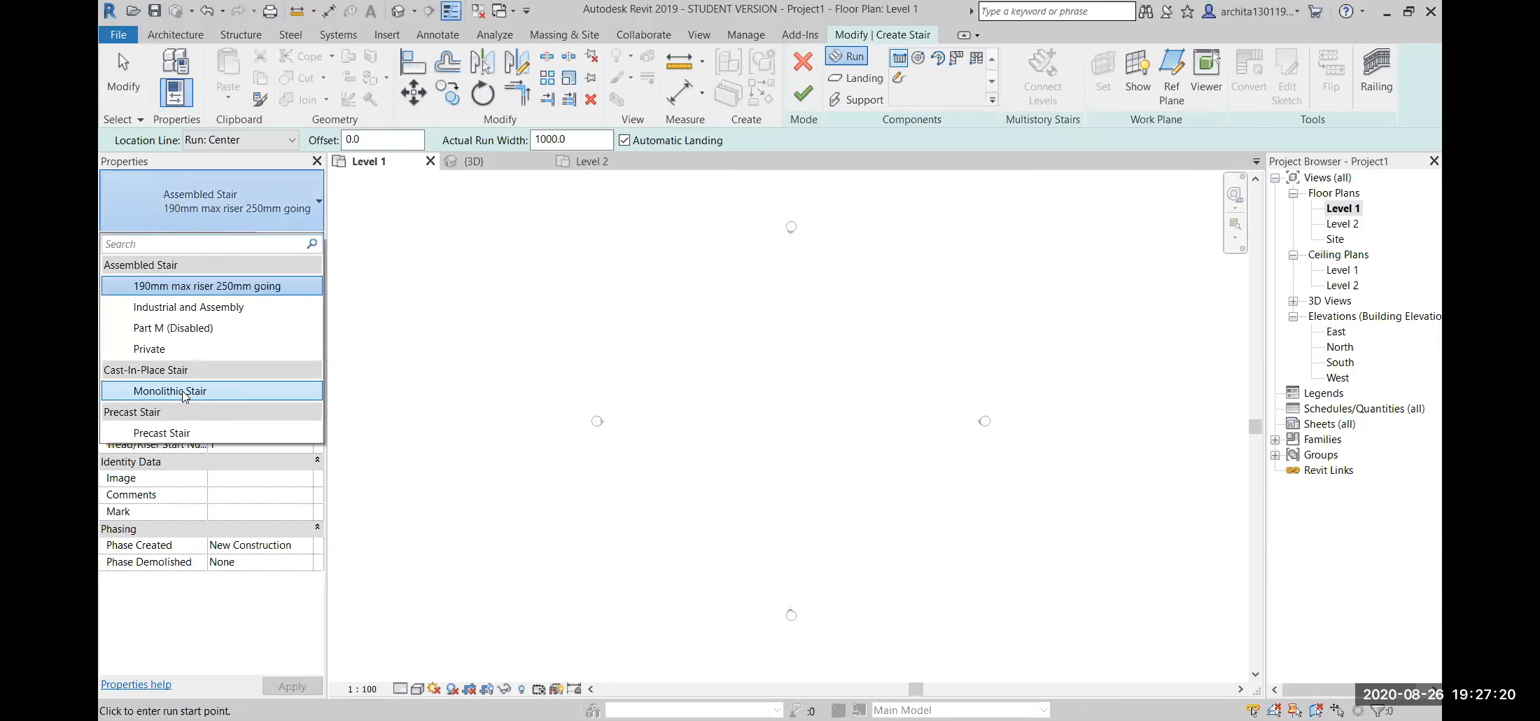
left_click(179, 396)
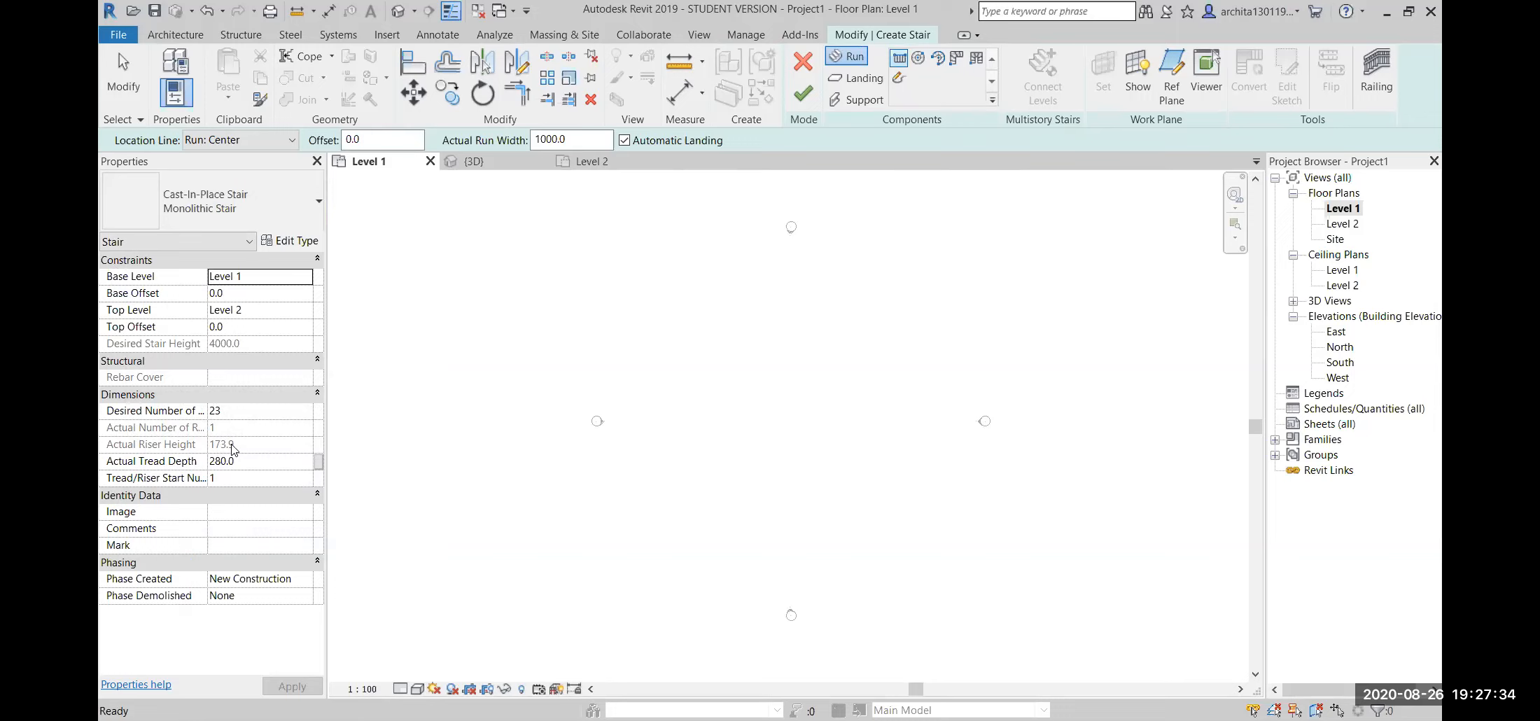
- Set the Monolithic Stair type's maximum riser height to 200 mm
left_click(284, 243)
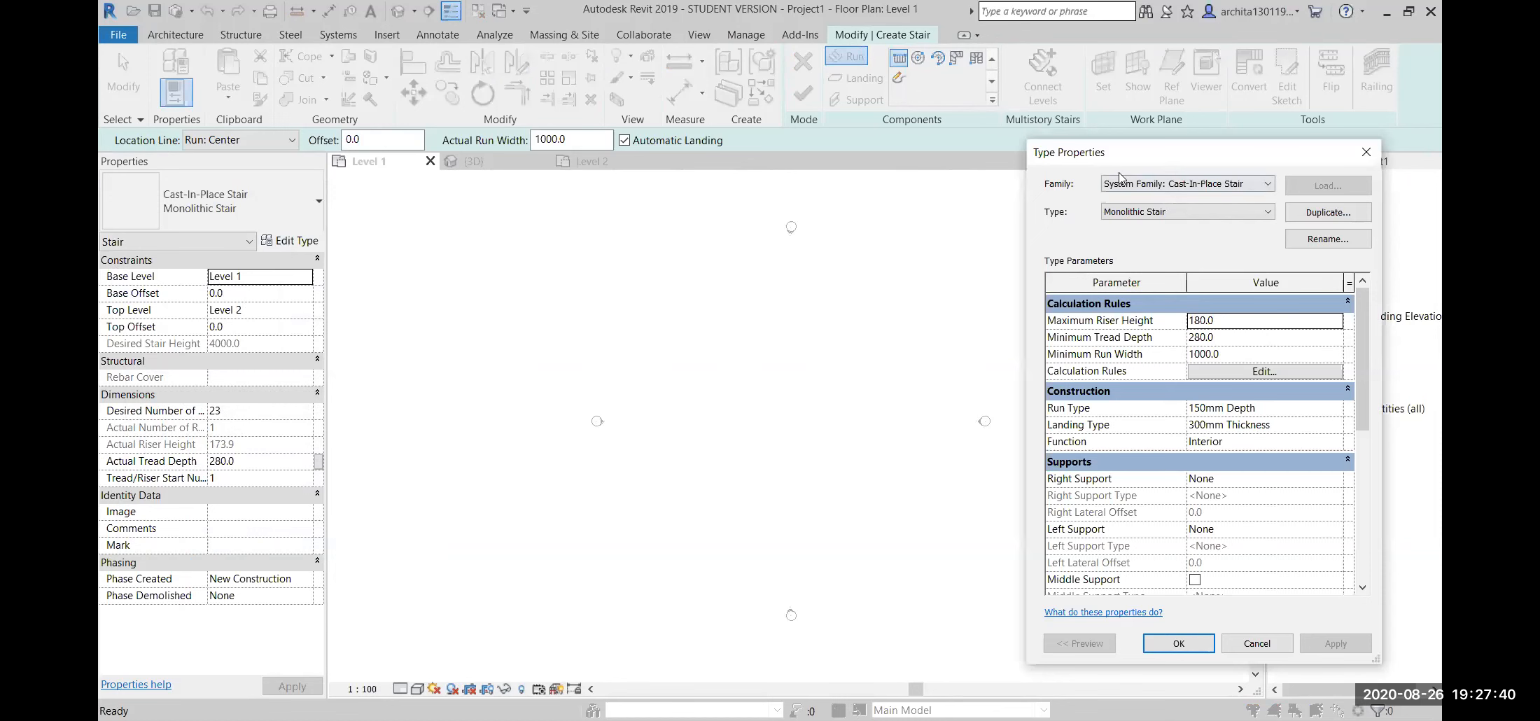
left_click_drag(1120, 152, 582, 162)
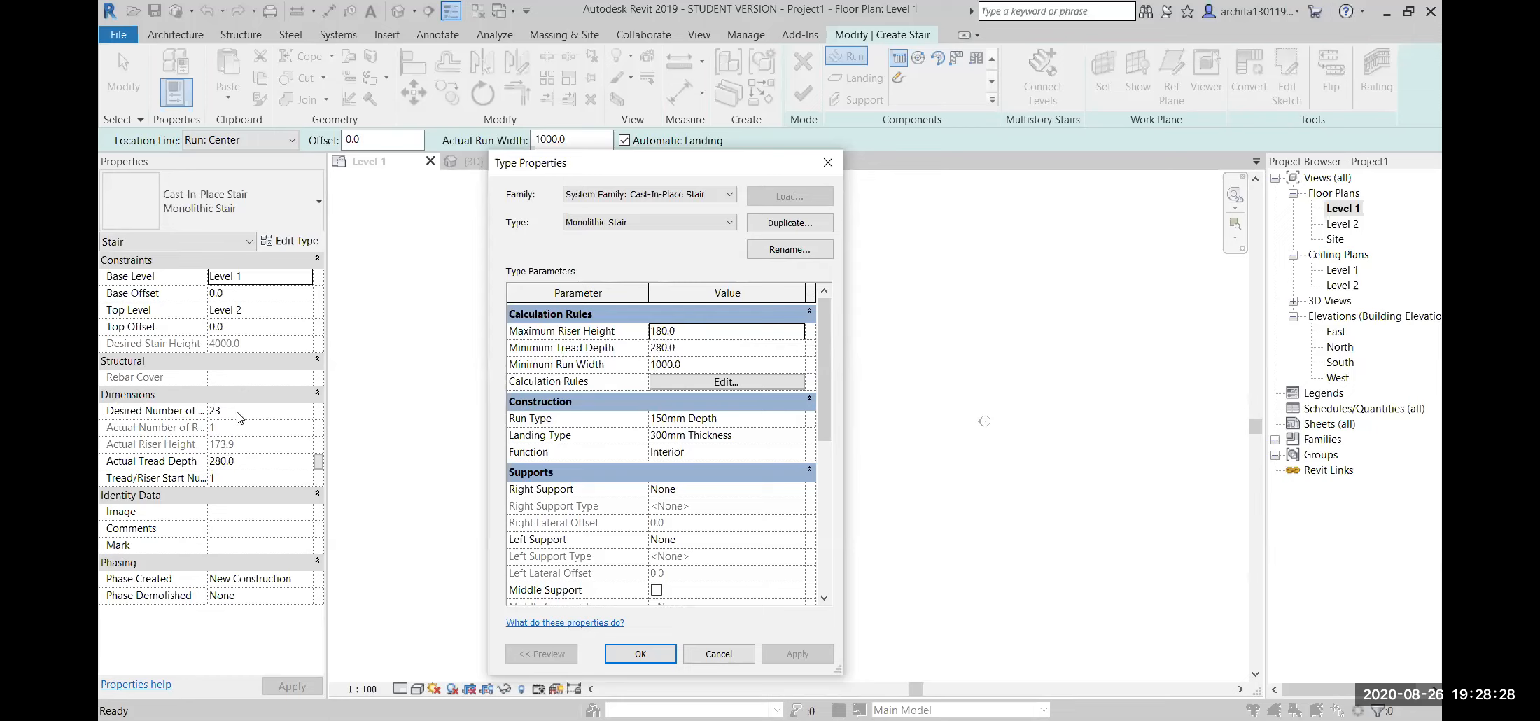
left_click(682, 333)
left_click_drag(682, 333, 584, 332)
type("20")
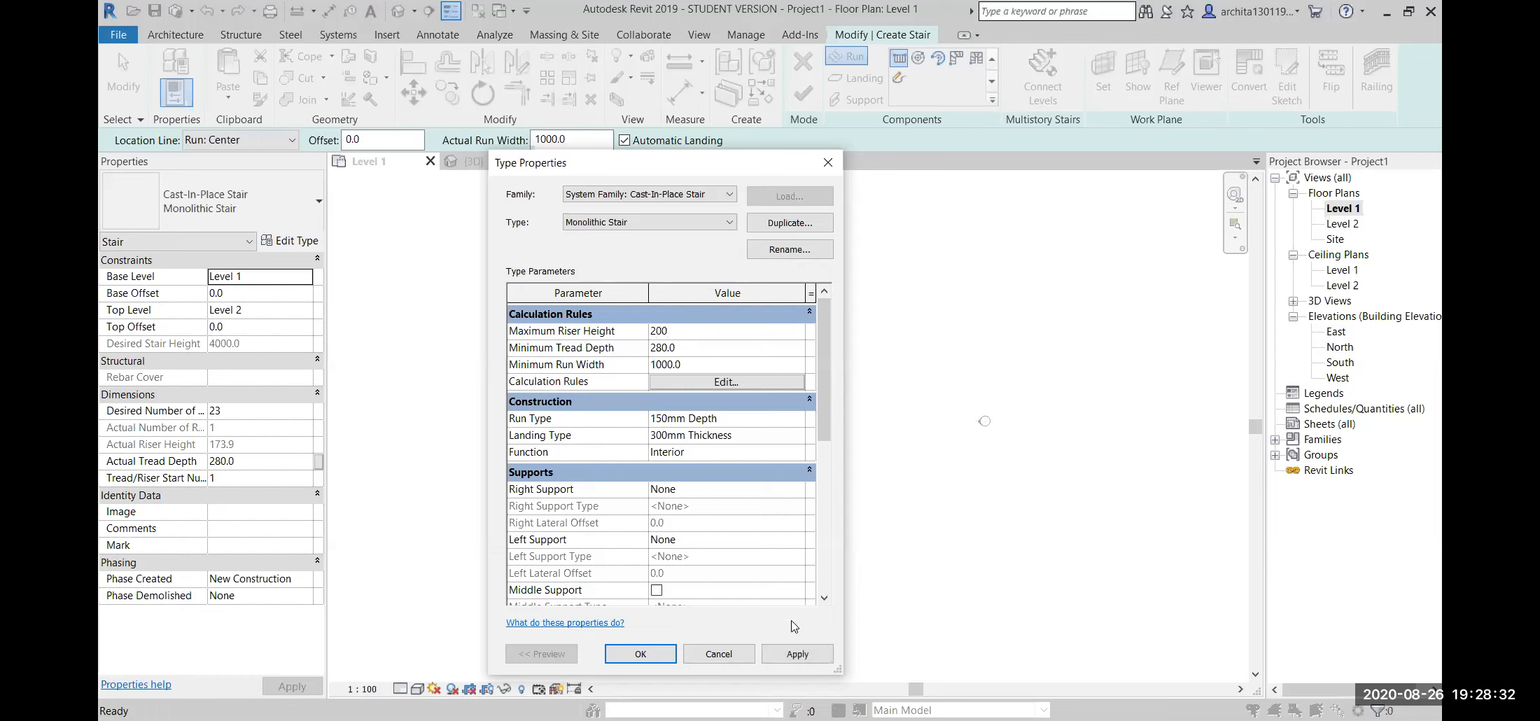
left_click(795, 655)
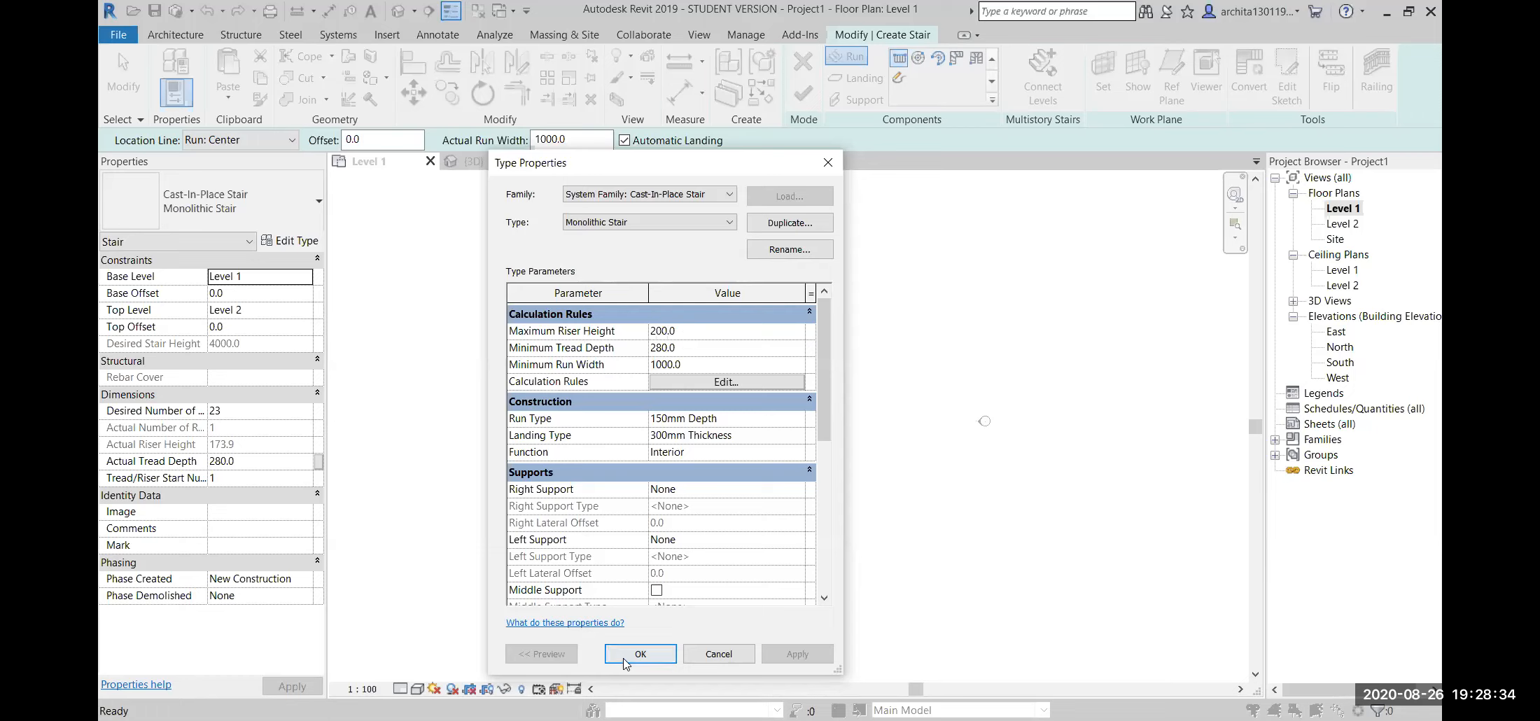
left_click(641, 655)
- Draw a full straight stair run vertically between the elevation markers and finish the stair
left_click(697, 468)
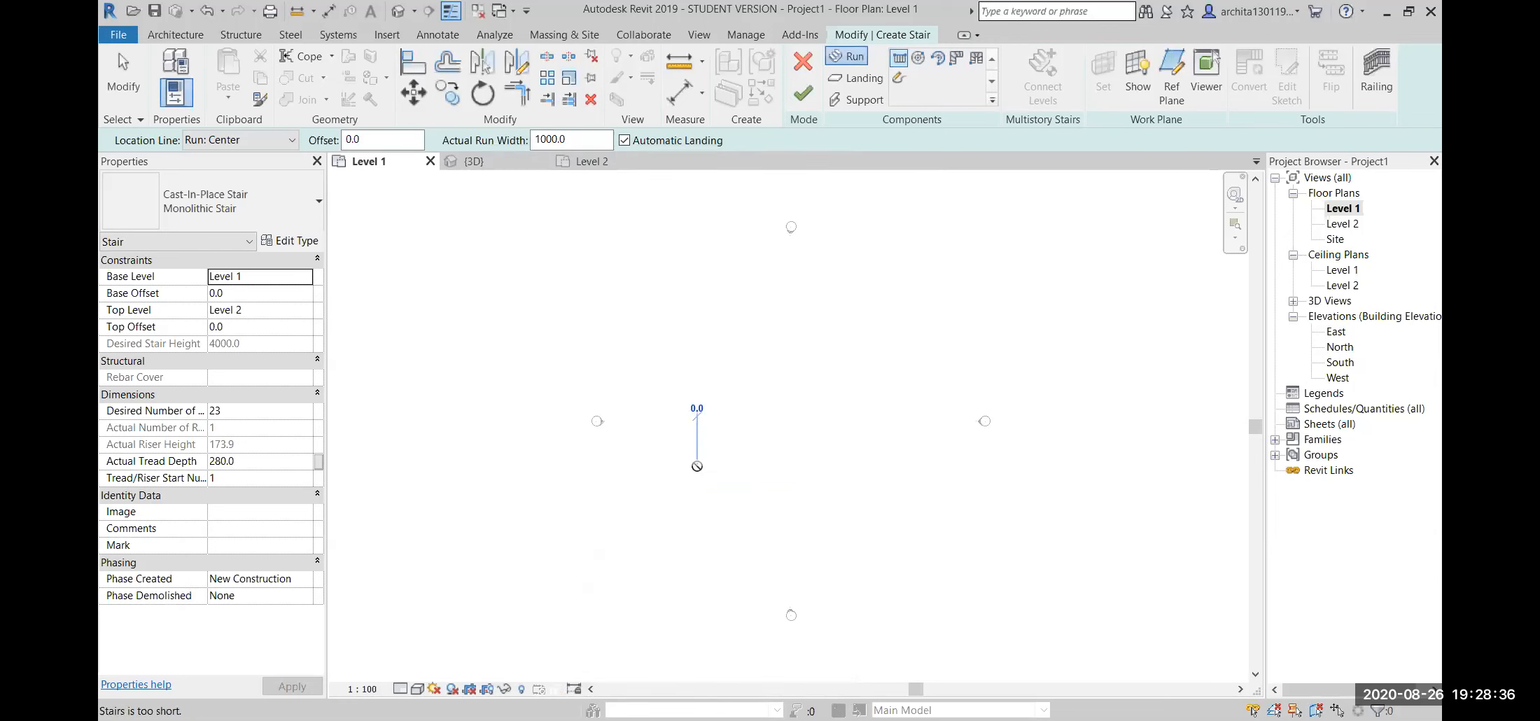
left_click(696, 370)
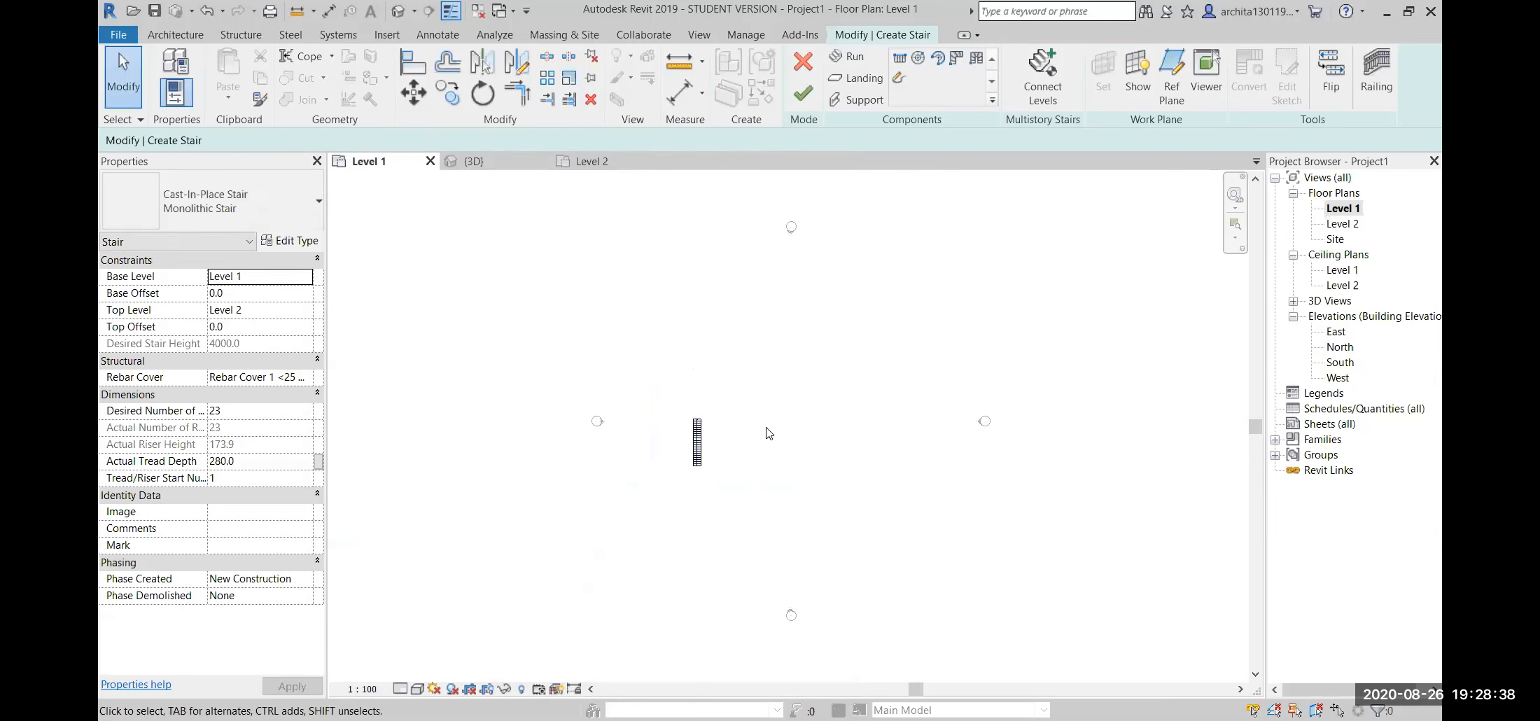
left_click(812, 91)
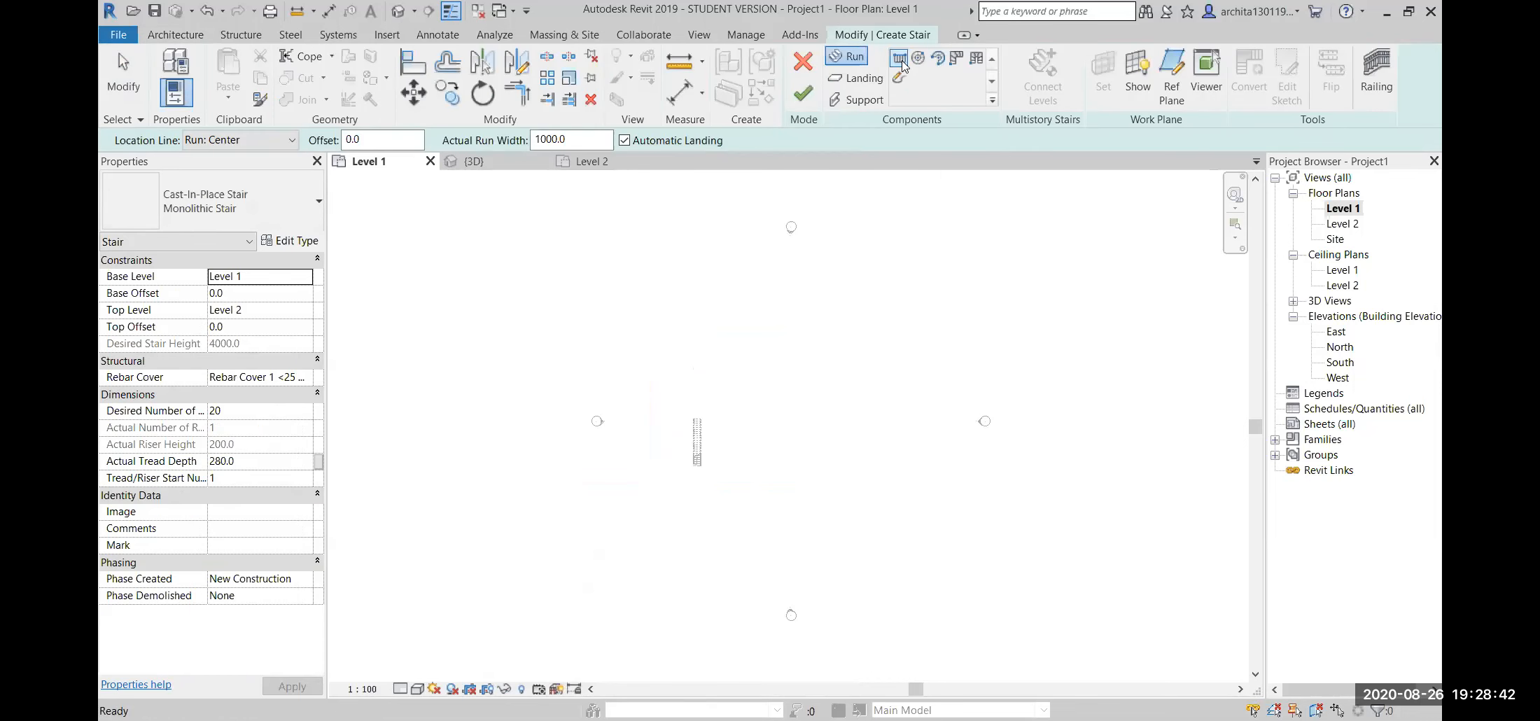
- Draw a second full straight stair run vertically with all 20 risers, finish the stair and view it in 3D
scroll(880, 441, "up", 3)
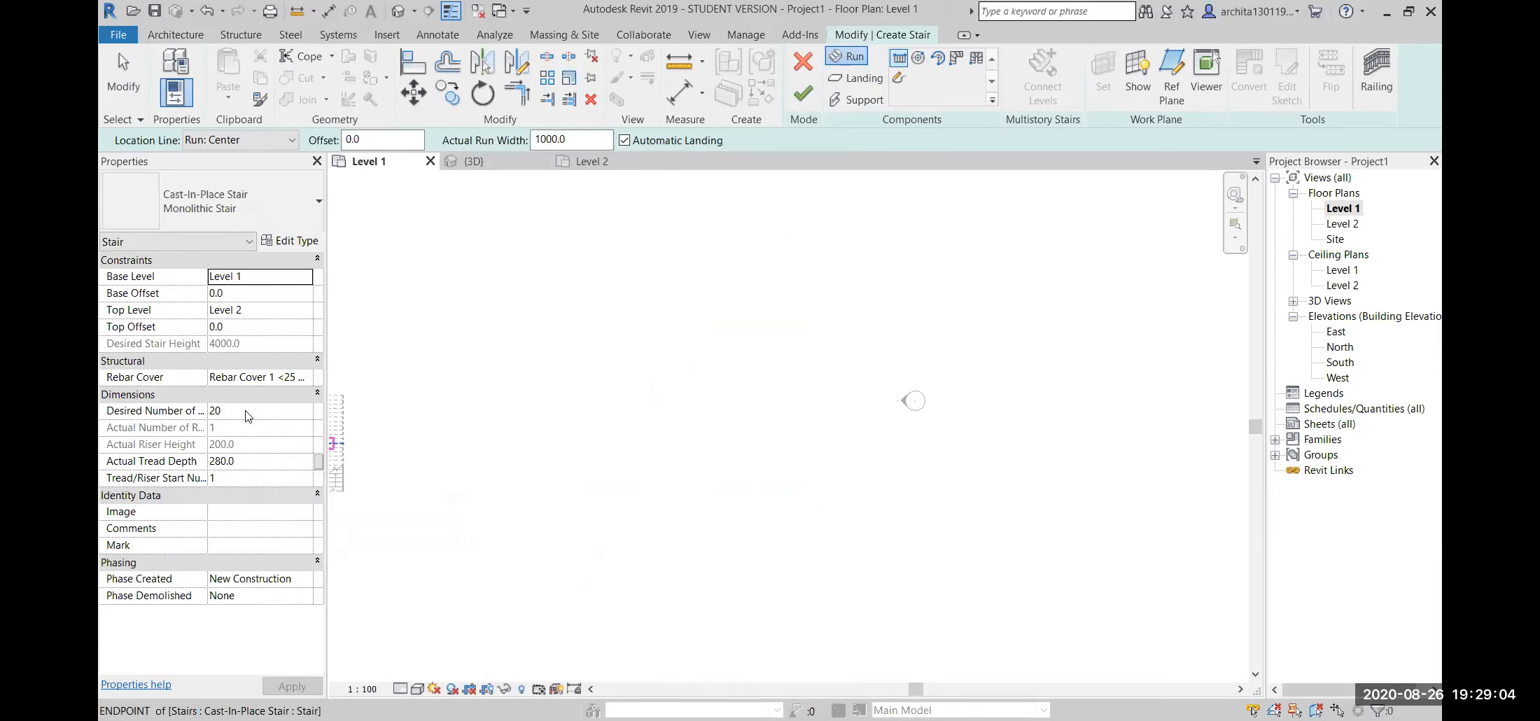
scroll(515, 435, "down", 2)
middle_click_drag(660, 437, 791, 409)
scroll(604, 443, "up", 2)
scroll(792, 410, "down", 2)
middle_click_drag(799, 304, 779, 316)
scroll(707, 432, "up", 2)
scroll(700, 452, "down", 1)
scroll(700, 451, "down", 1)
scroll(700, 451, "up", 1)
middle_click_drag(699, 452, 671, 464)
scroll(670, 464, "up", 1)
left_click(624, 534)
scroll(623, 534, "up", 1)
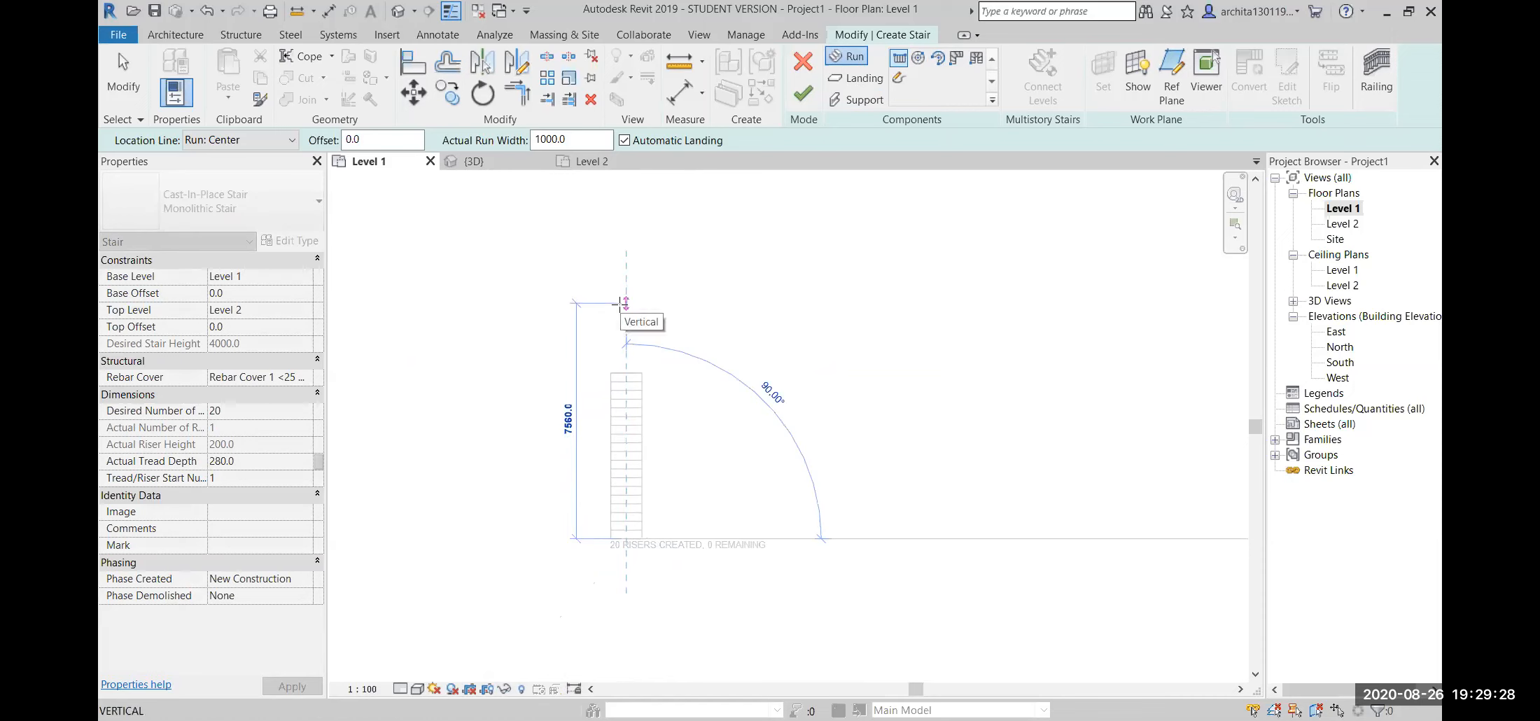
left_click(625, 303)
key("Escape")
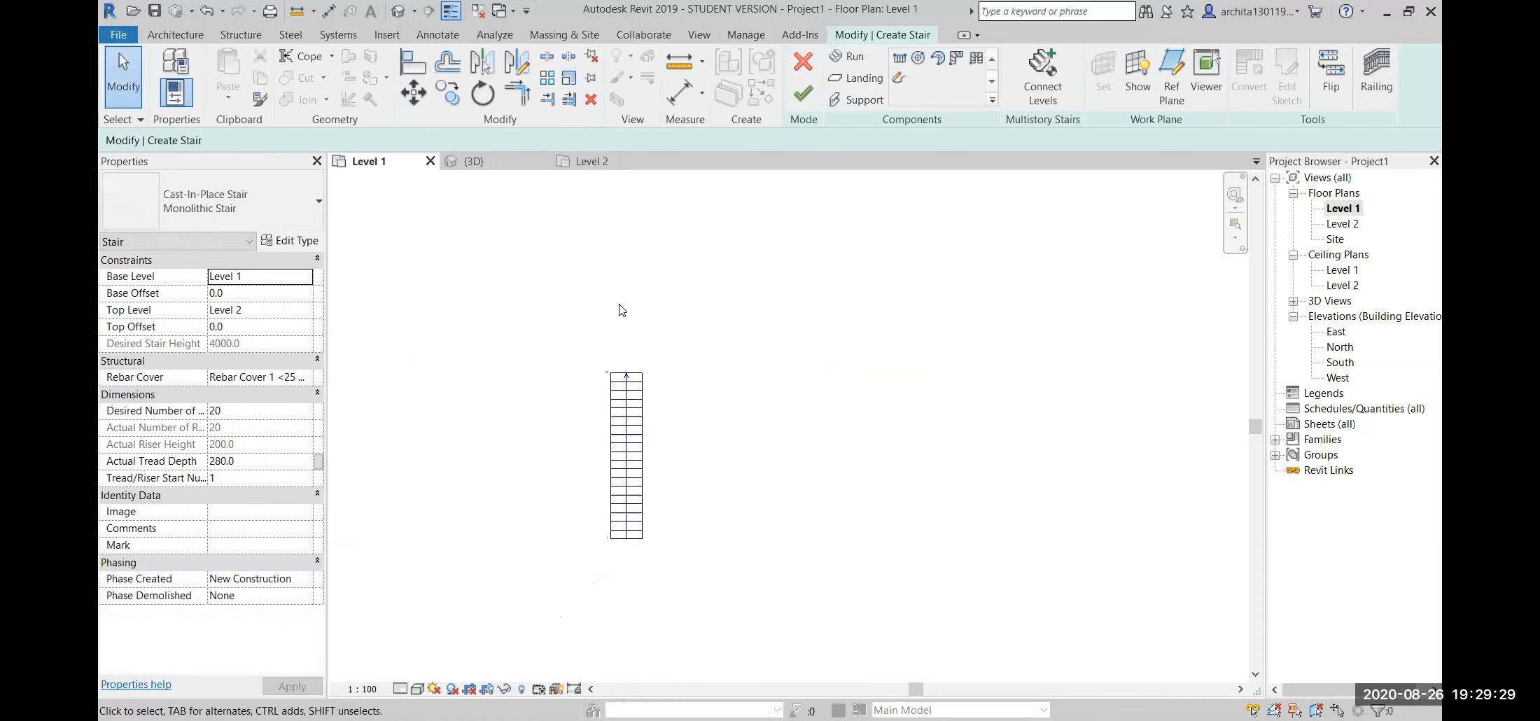
left_click(804, 96)
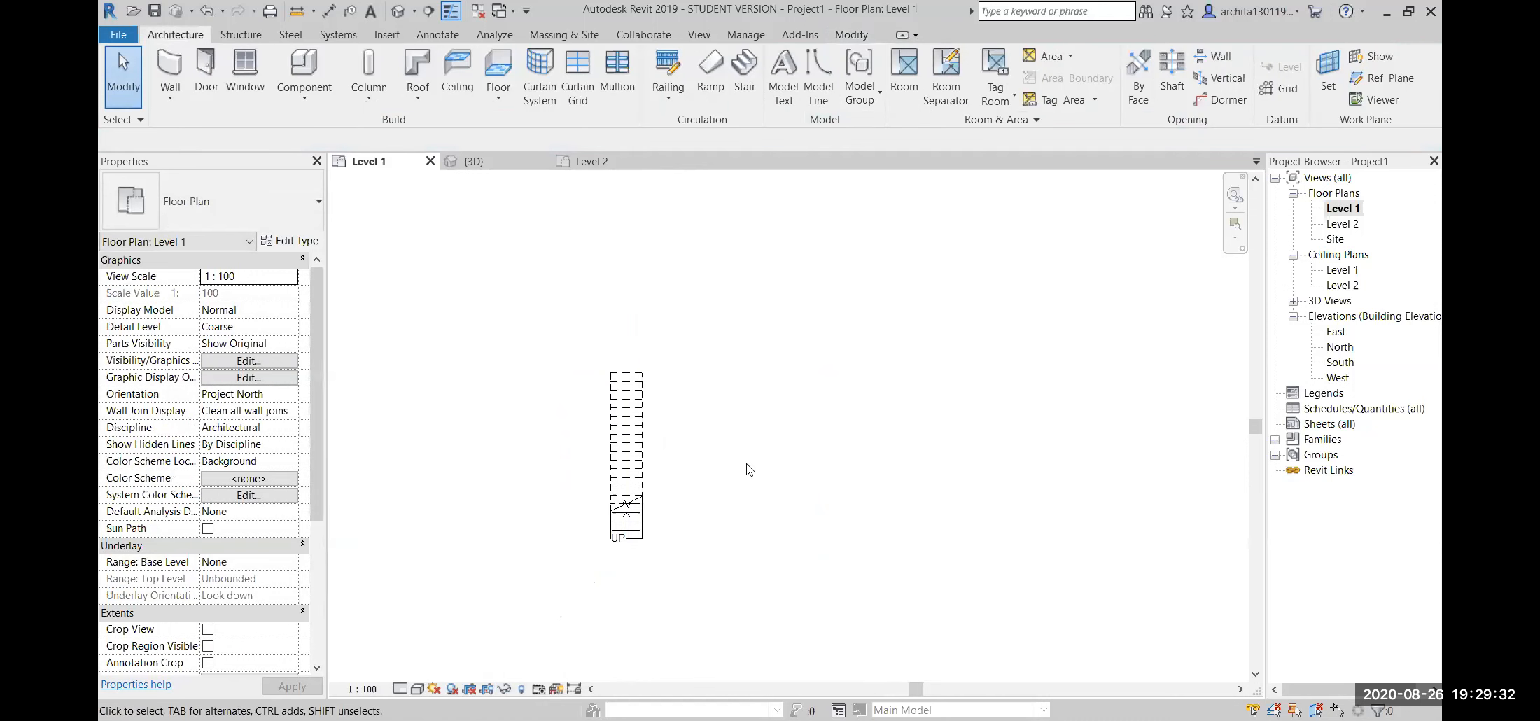
left_click(398, 10)
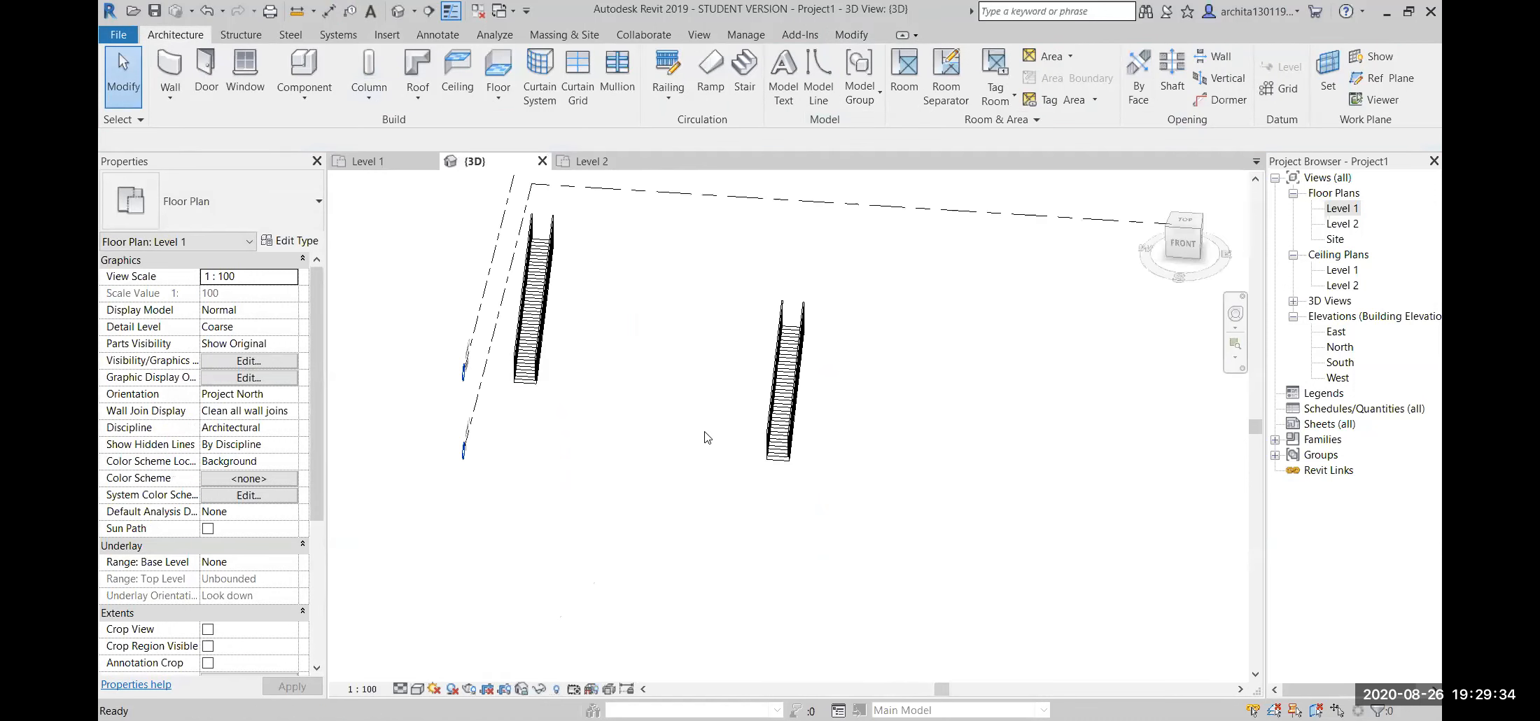
middle_click_drag(811, 465, 763, 468, "shift")
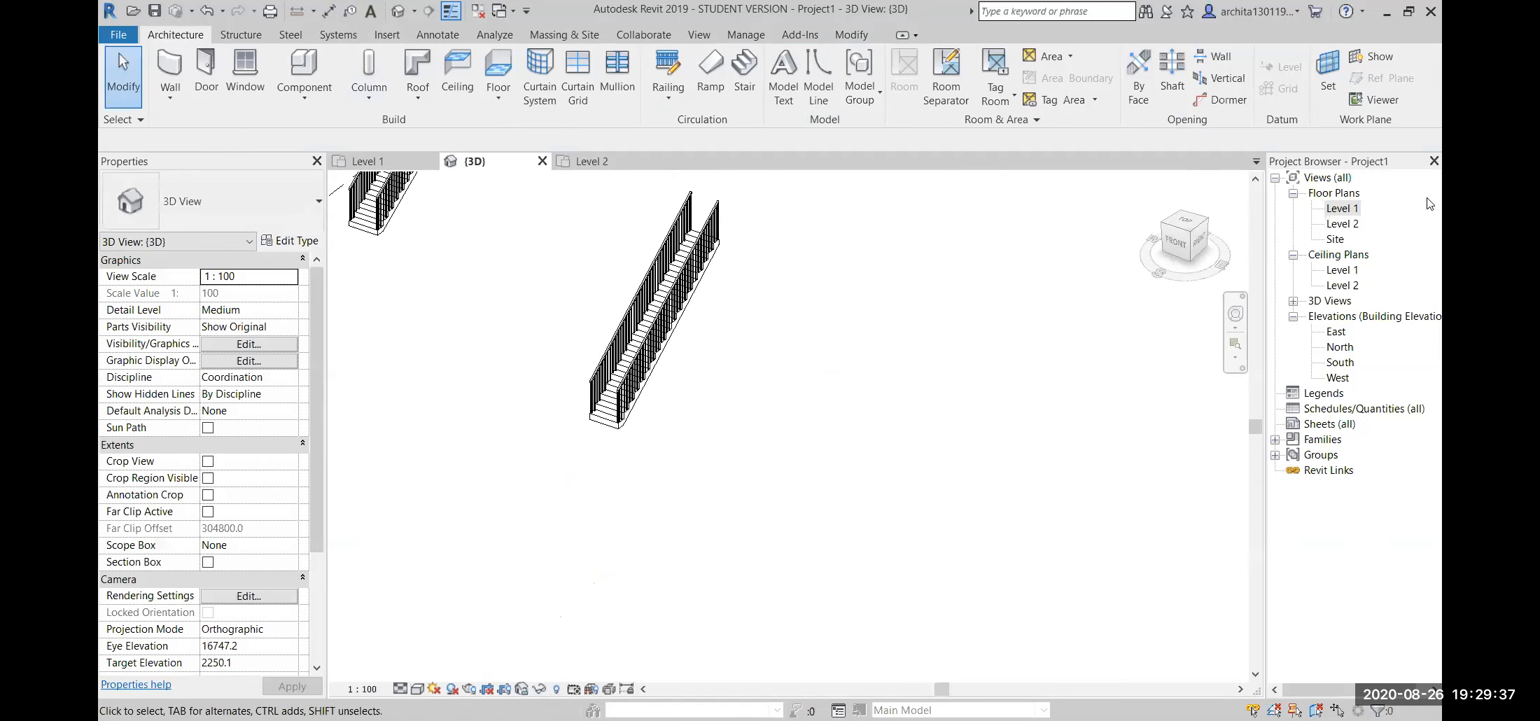
- On the Level 1 floor plan, start another stair and draw a 2520 mm vertical straight run of 10 risers
double_click(1345, 208)
scroll(735, 413, "down", 3)
scroll(718, 463, "down", 1)
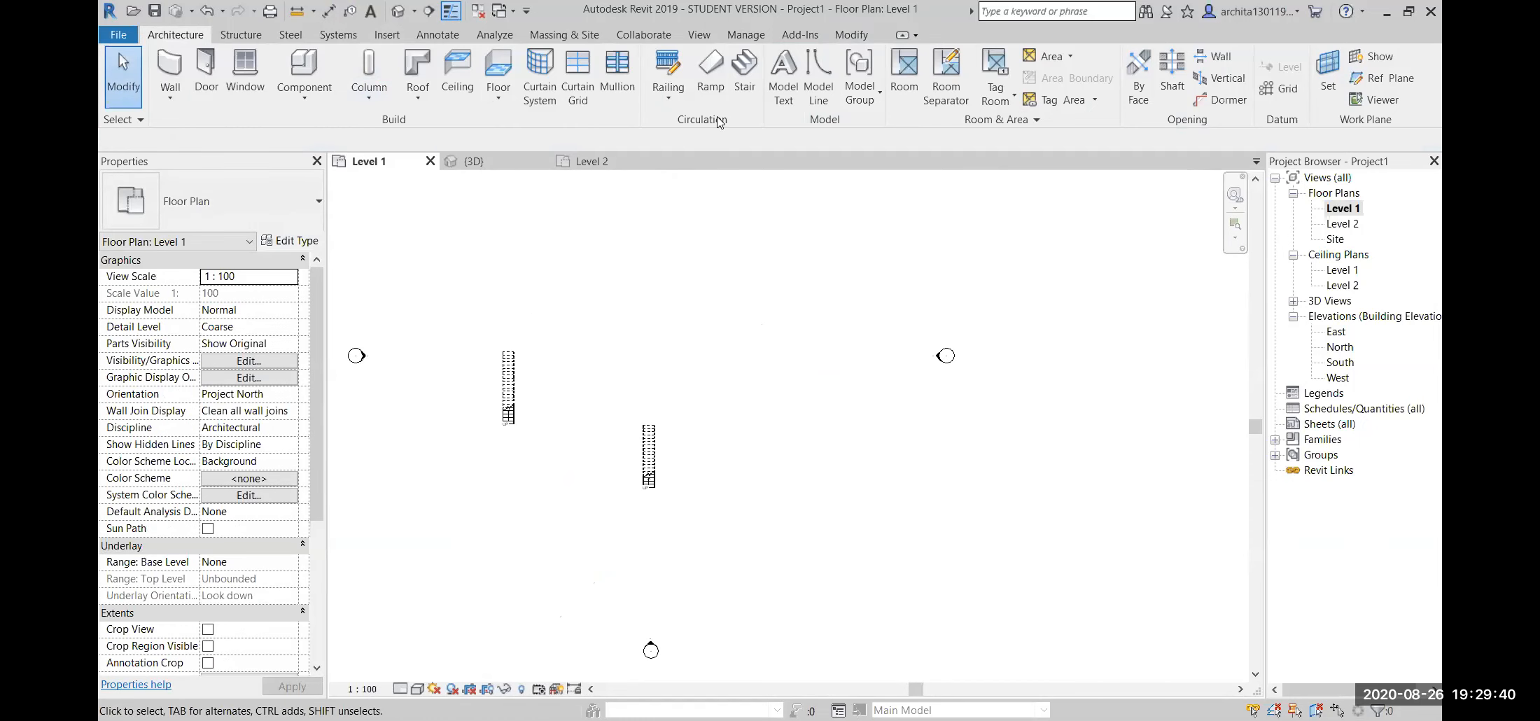
left_click(761, 81)
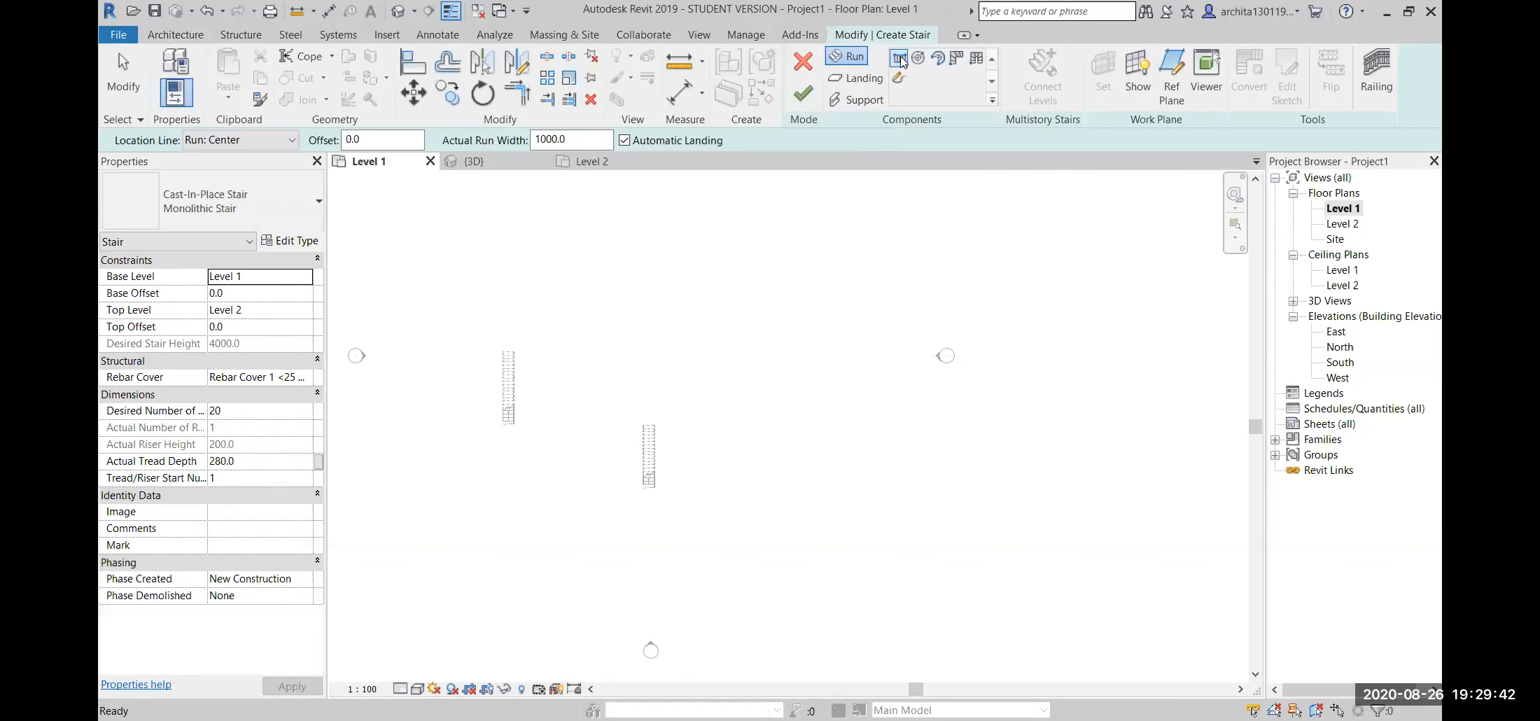
left_click(703, 381)
scroll(705, 373, "up", 2)
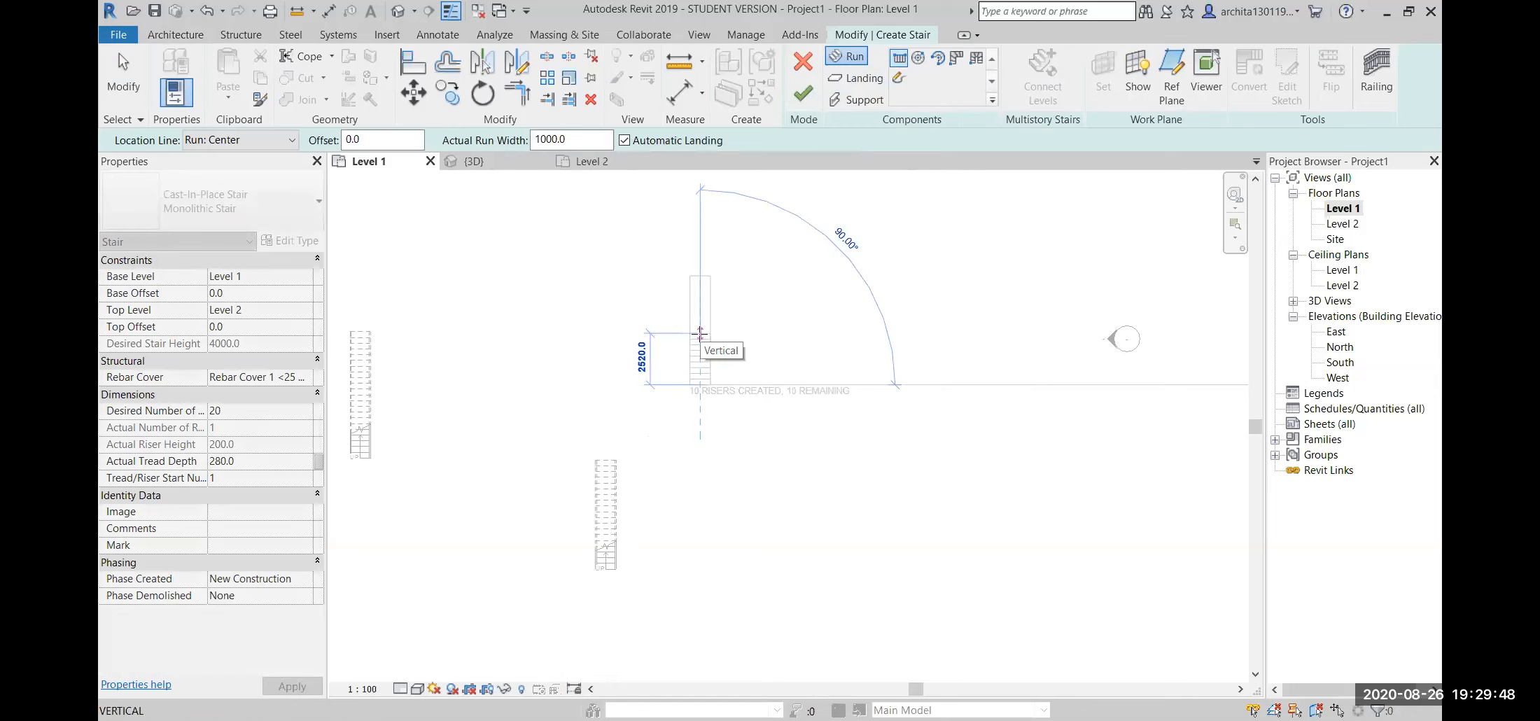
left_click(700, 335)
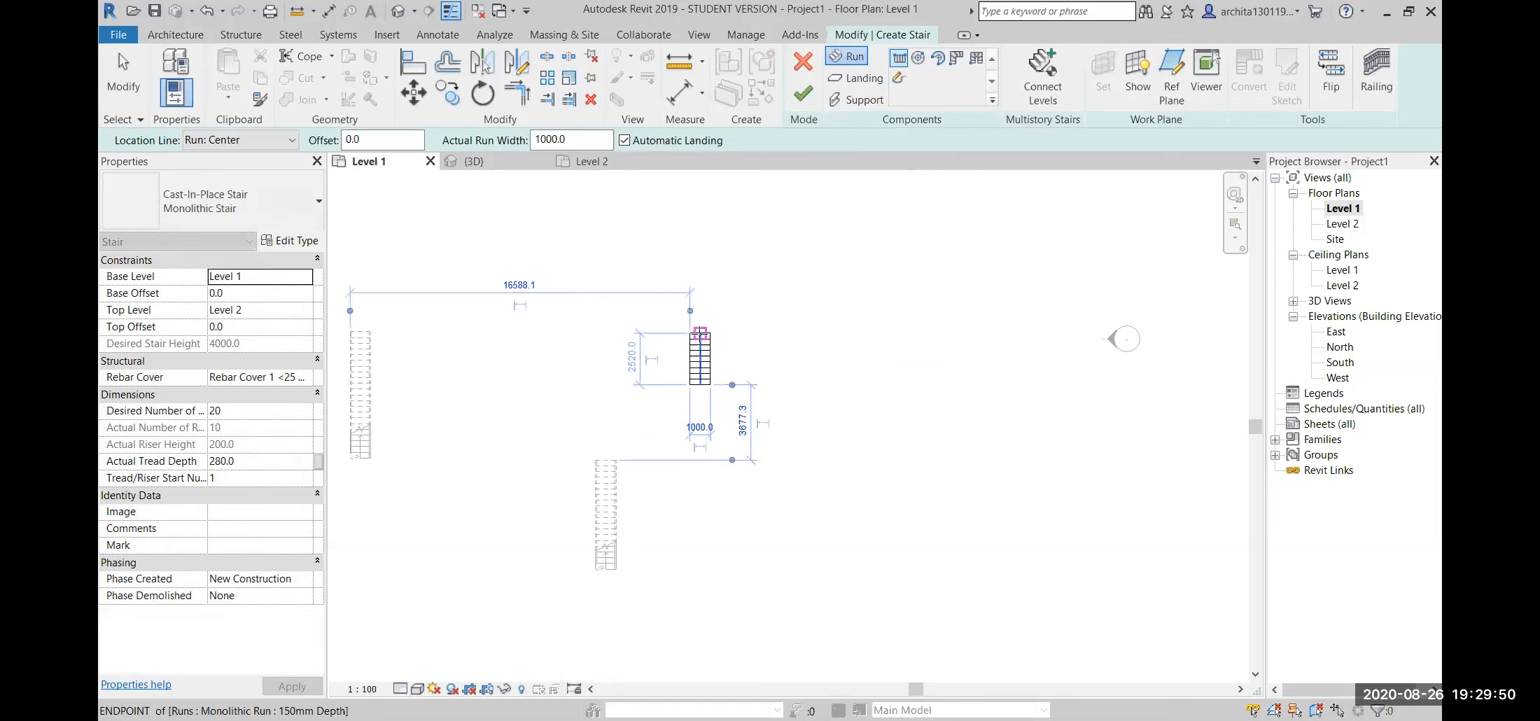
- Add a parallel run with the remaining 10 risers and an automatic landing, finish the U-shaped stair and inspect it in 3D
left_click(743, 332)
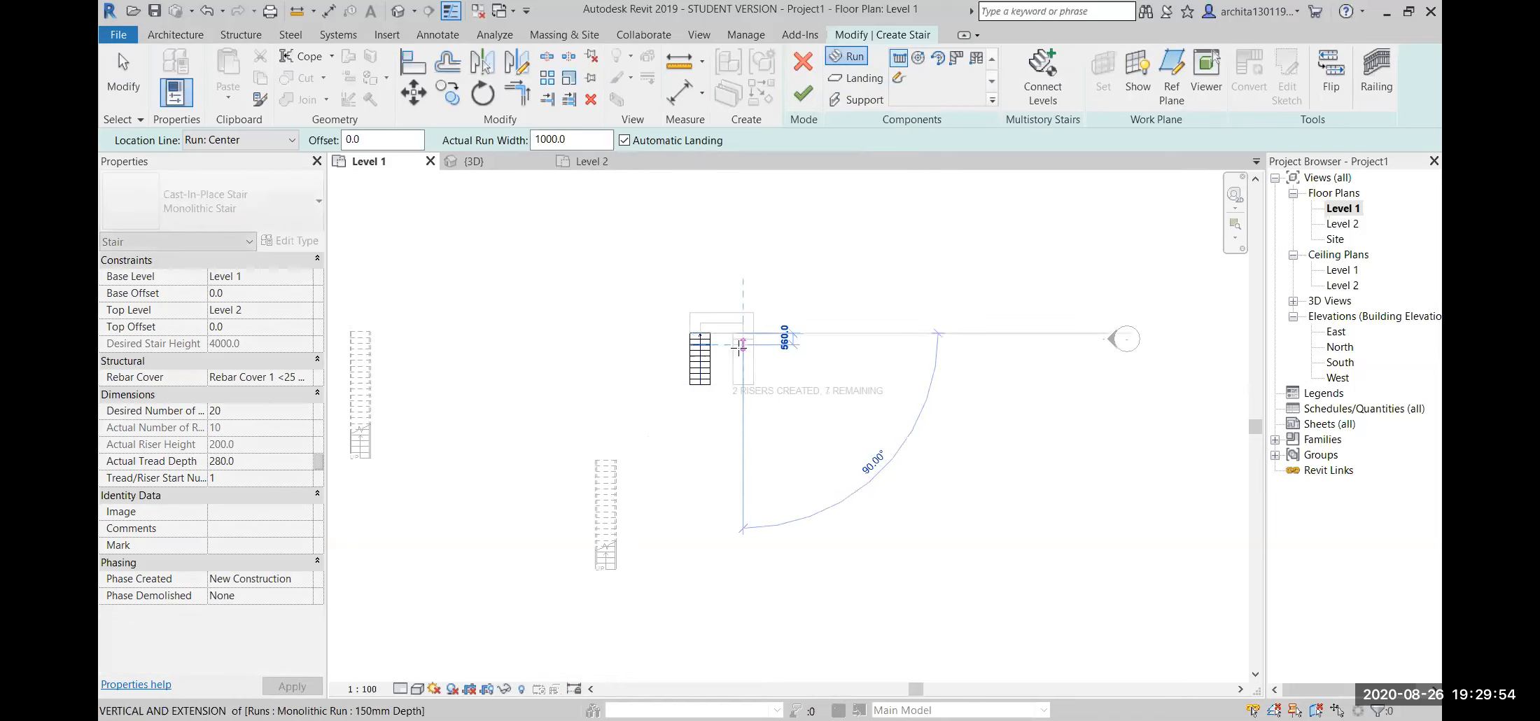
left_click(742, 386)
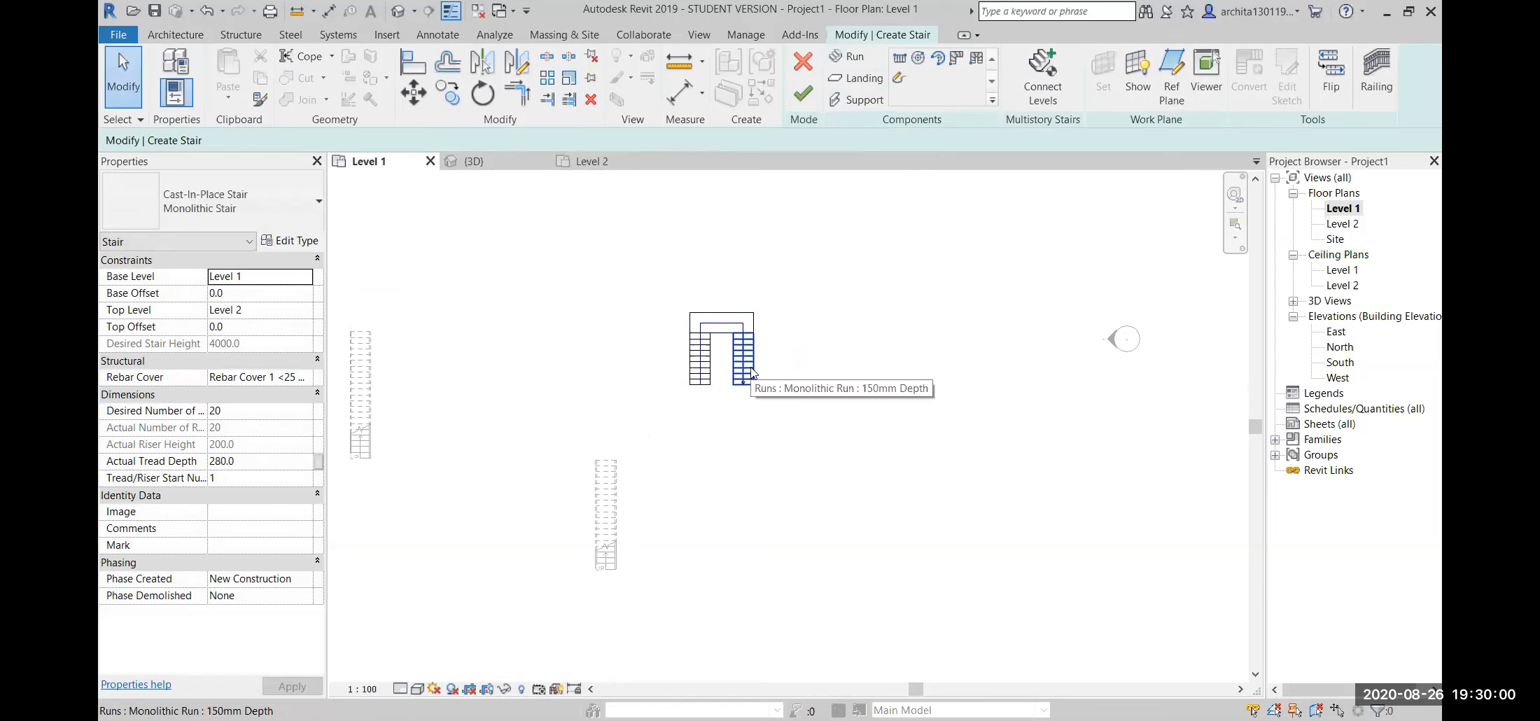
left_click(799, 93)
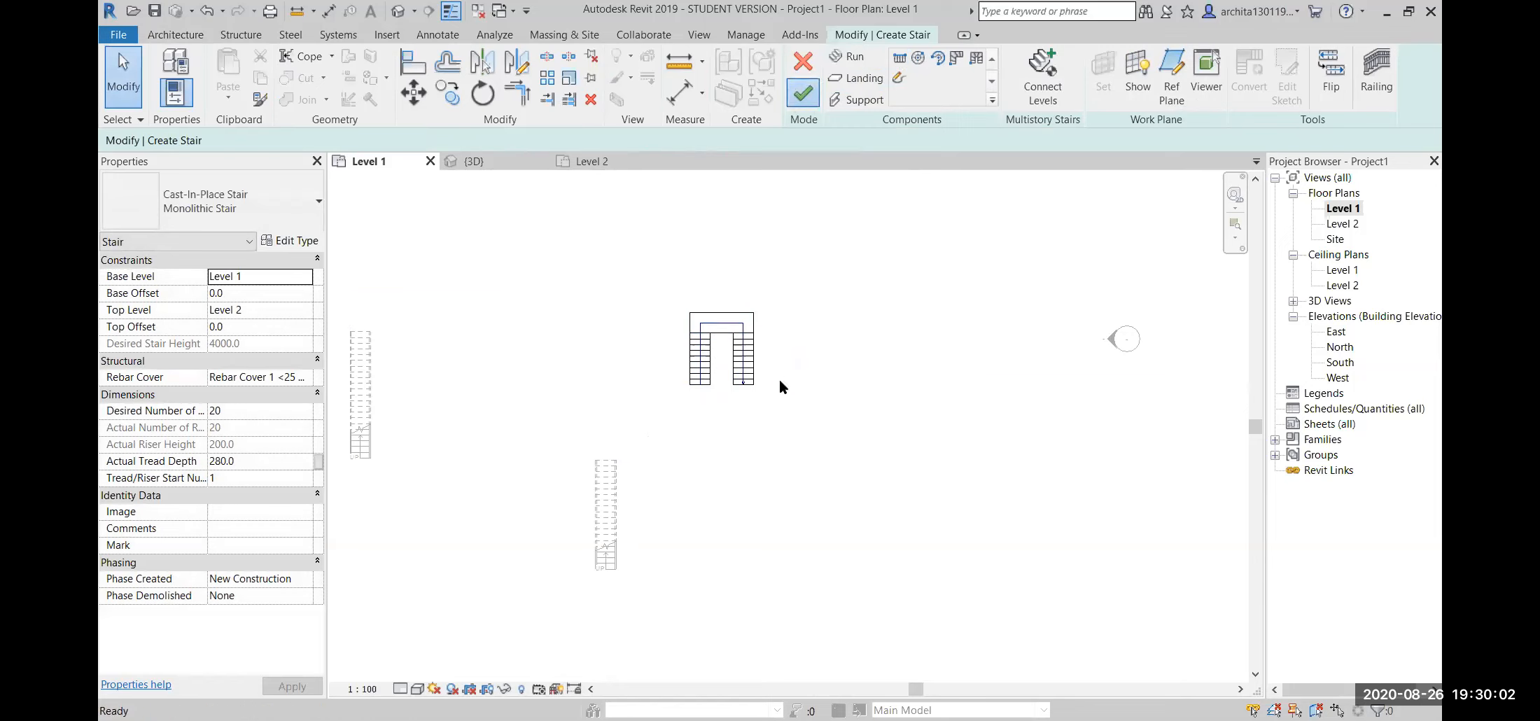
left_click(399, 14)
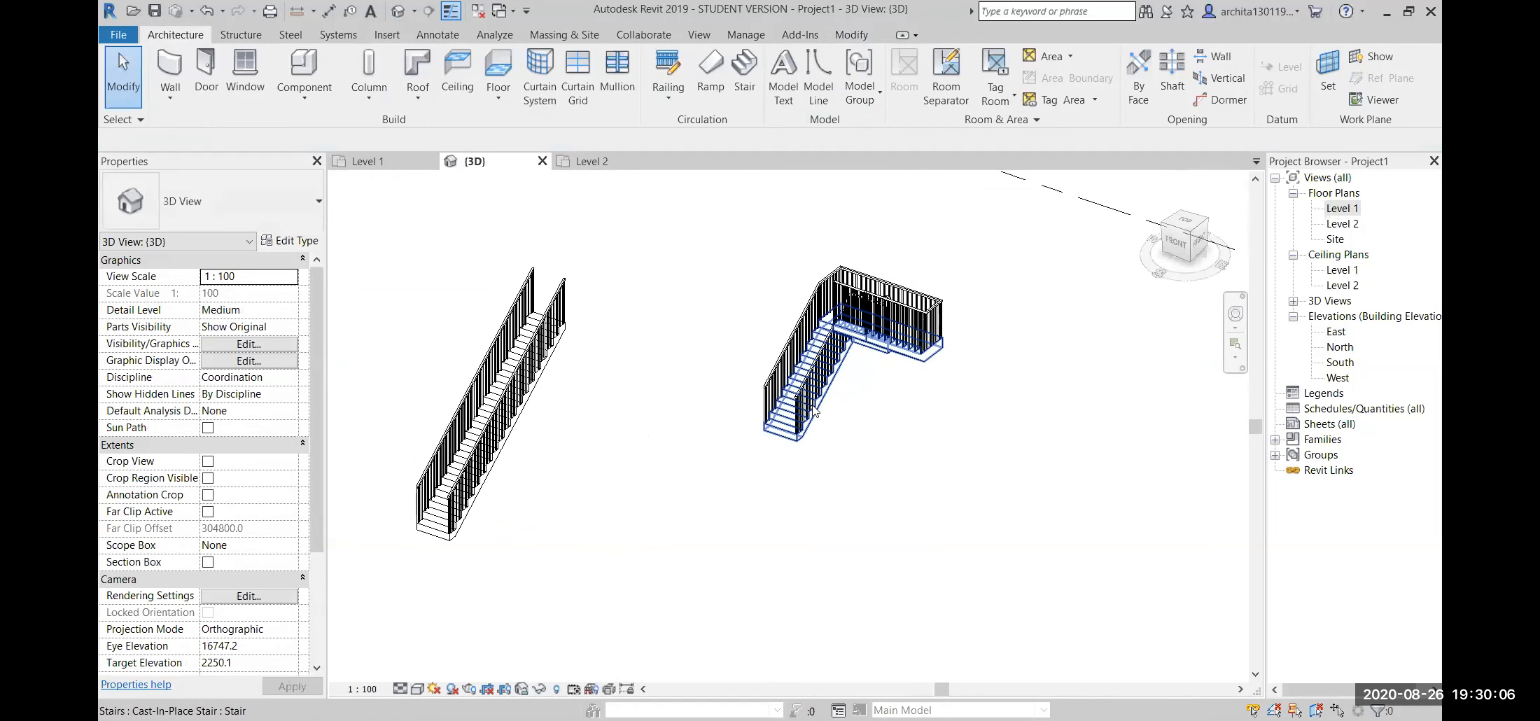
middle_click_drag(814, 412, 710, 434, "shift")
middle_click_drag(860, 413, 623, 455, "shift")
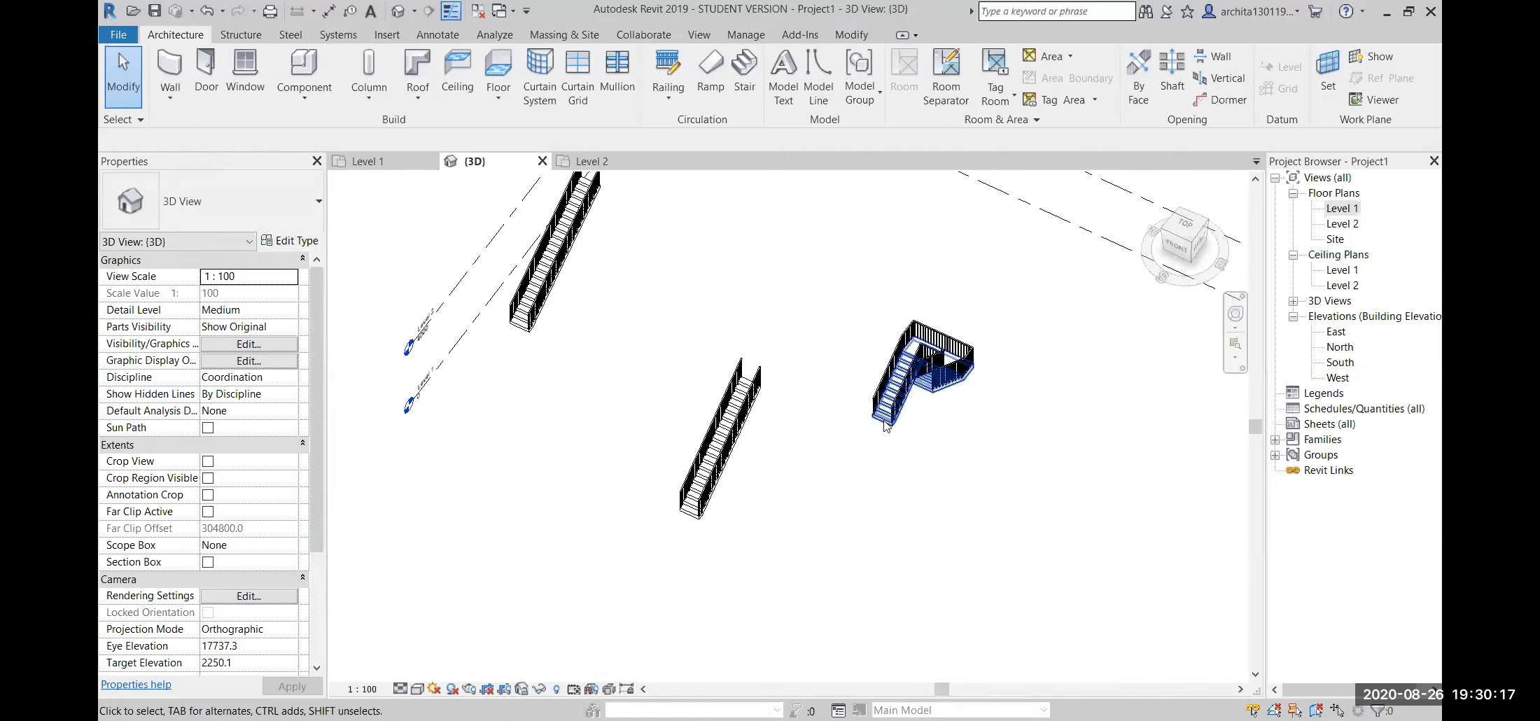
- On the Level 1 plan, create a full-step spiral stair with a radius of about 900 mm beyond the U-shaped stair
double_click(1339, 208)
left_click(745, 73)
middle_click_drag(903, 347, 821, 348)
scroll(717, 378, "up", 1)
scroll(715, 437, "down", 2)
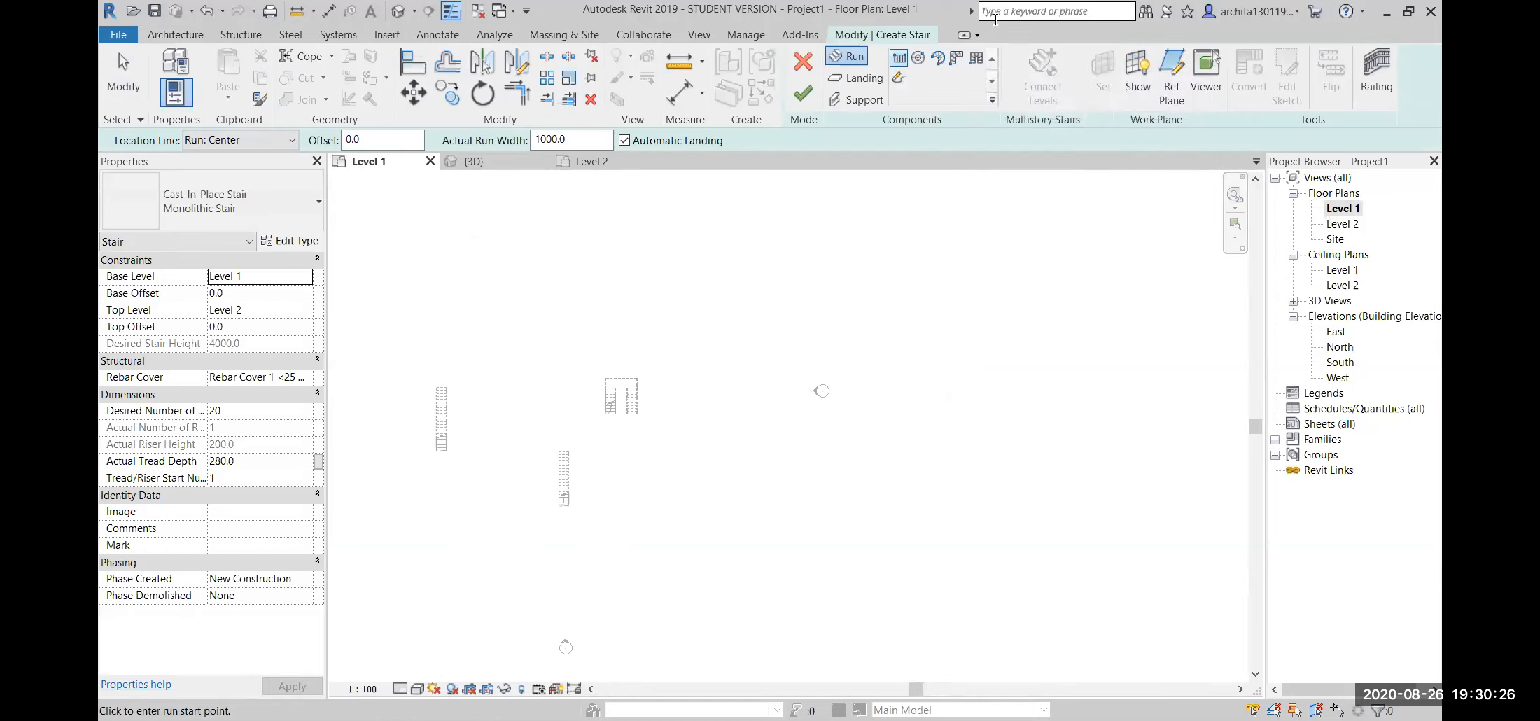
left_click(919, 59)
scroll(664, 403, "up", 1)
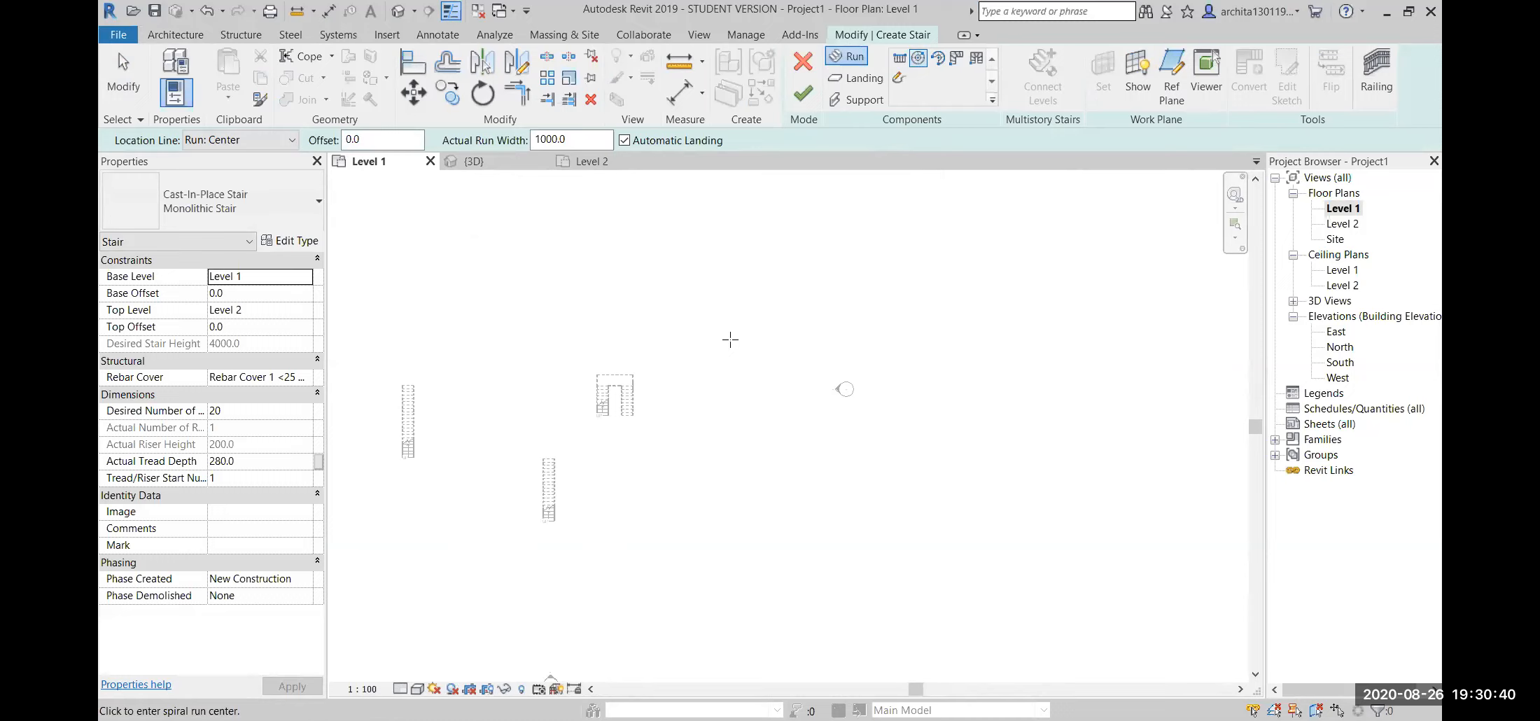
left_click(715, 345)
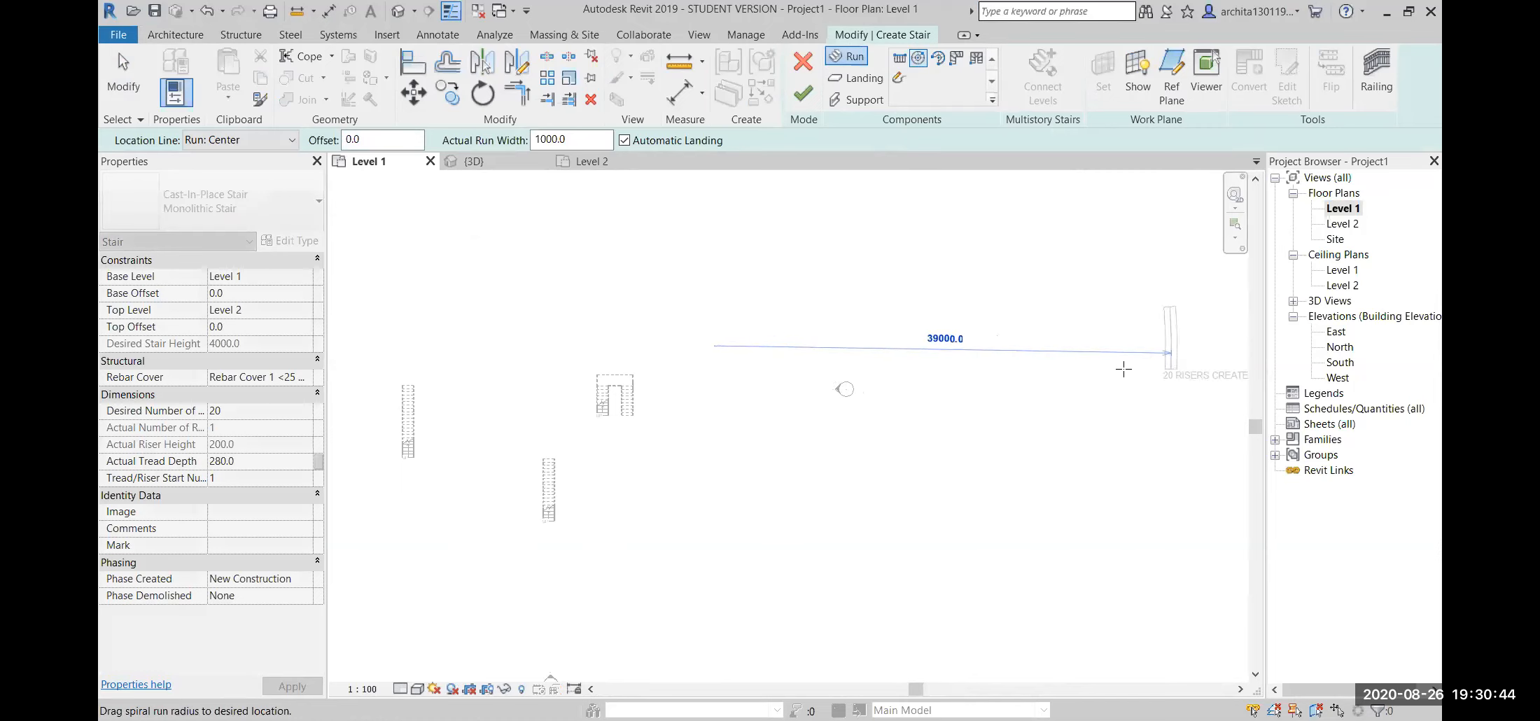
scroll(763, 345, "up", 5)
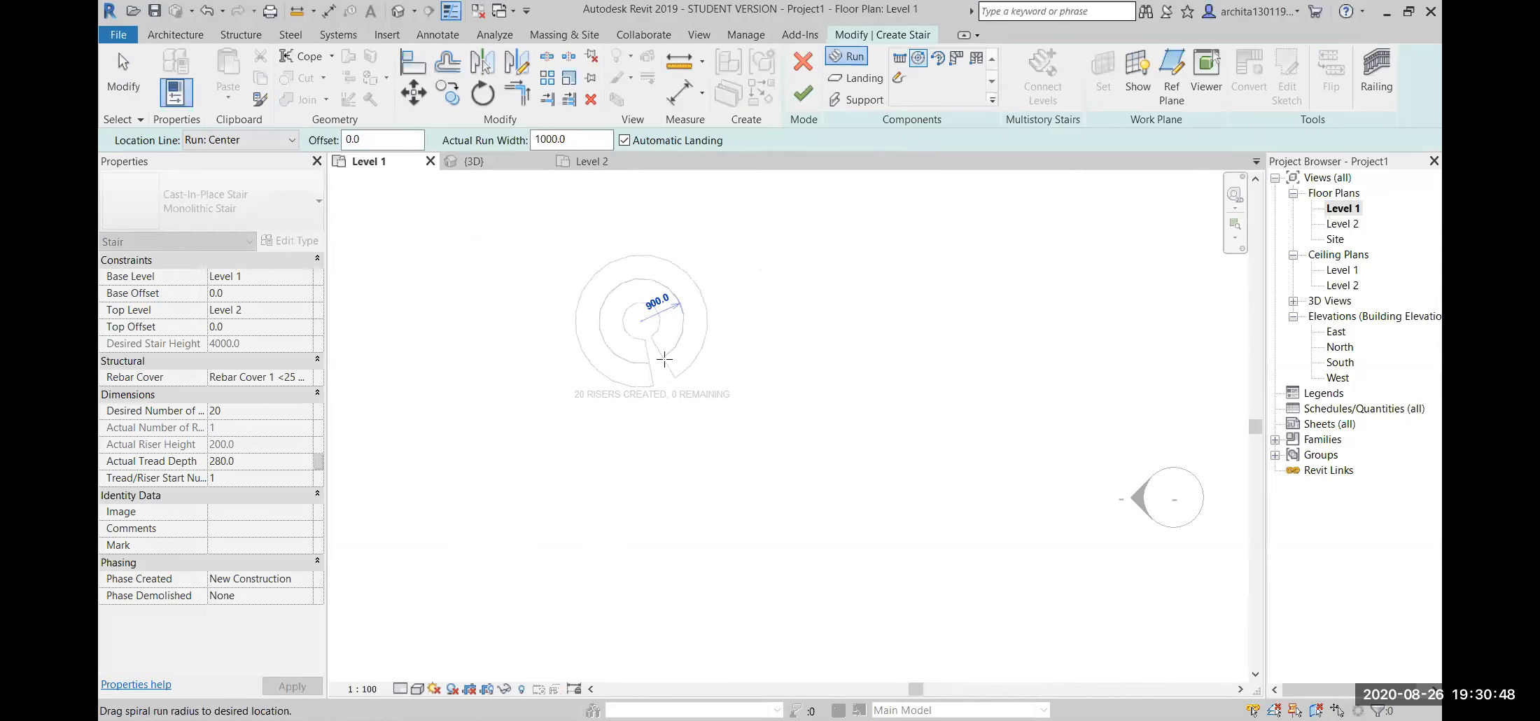
left_click(660, 363)
key("Escape")
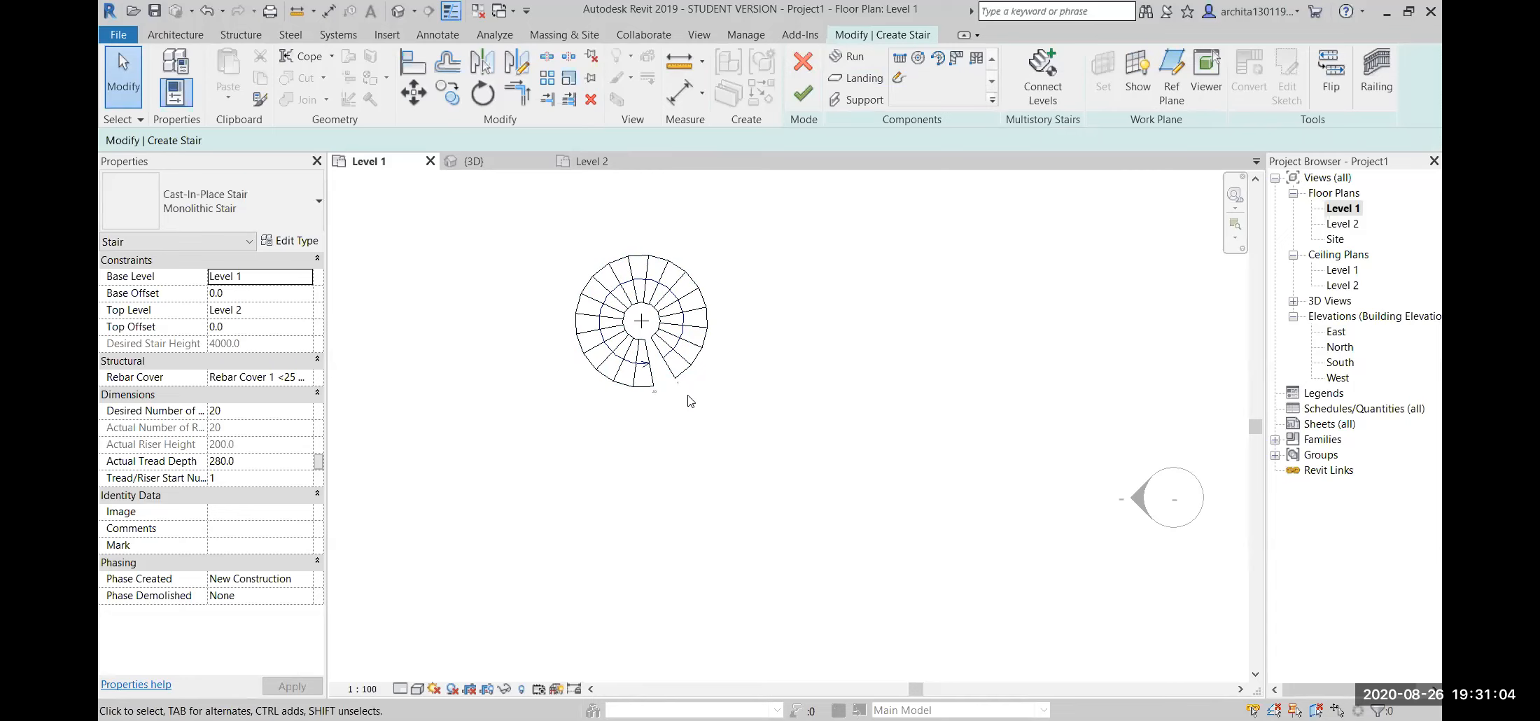
left_click(803, 93)
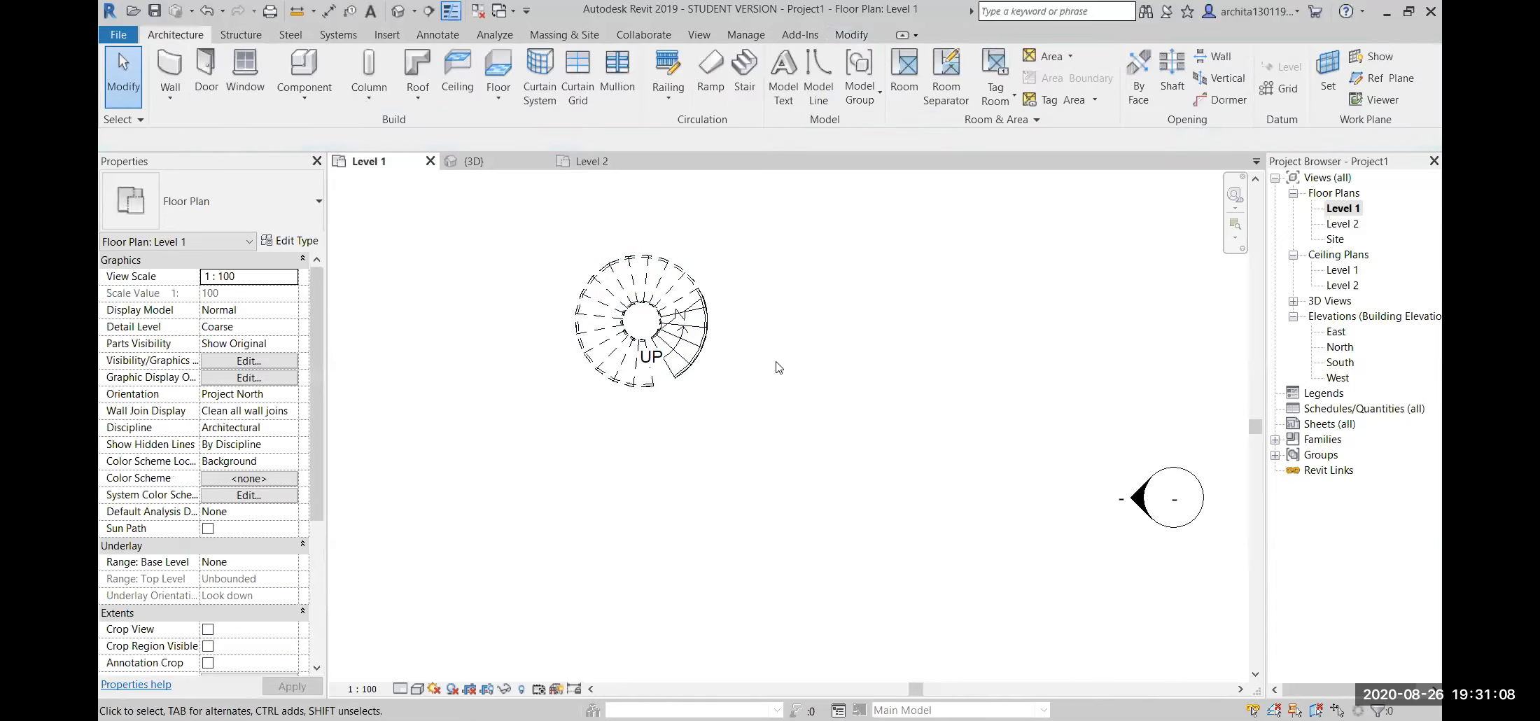
- Examine the spiral stair alongside the straight and U-shaped stairs from several angles in the 3D view
left_click(398, 11)
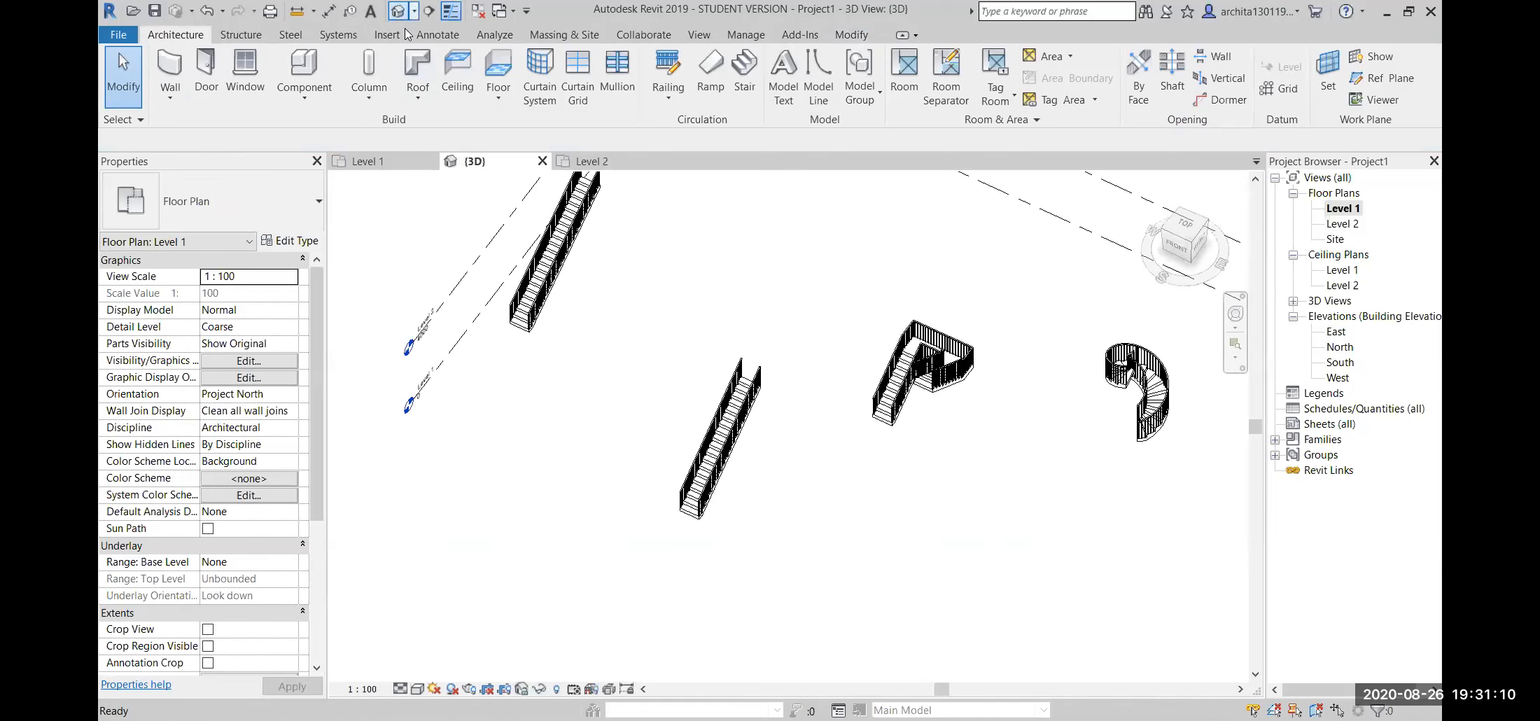
scroll(1062, 483, "down", 4)
middle_click_drag(1063, 484, 1207, 420, "shift")
middle_click_drag(1110, 351, 887, 488)
scroll(834, 448, "up", 5)
scroll(448, 455, "up", 1)
middle_click_drag(455, 451, 837, 476)
scroll(837, 476, "up", 2)
middle_click_drag(662, 479, 747, 451, "shift")
scroll(729, 447, "down", 1)
middle_click_drag(470, 524, 736, 516)
scroll(528, 456, "up", 1)
middle_click_drag(528, 458, 791, 467)
middle_click(593, 445)
middle_click(594, 446)
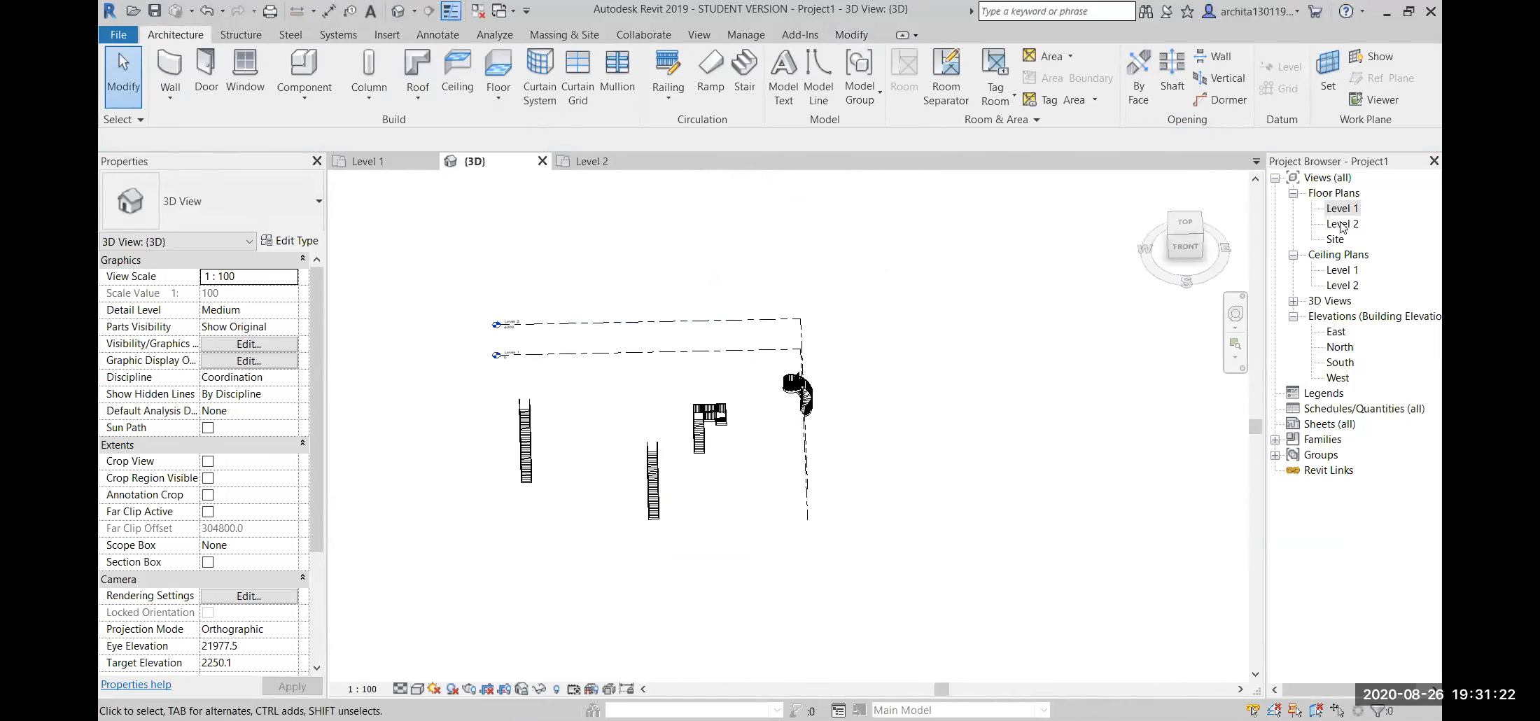
- Return to the Level 1 floor plan and delete all the stairs with their railings
double_click(1350, 212)
scroll(734, 386, "down", 4)
scroll(734, 391, "down", 2)
scroll(561, 404, "up", 2)
left_click_drag(442, 298, 869, 578)
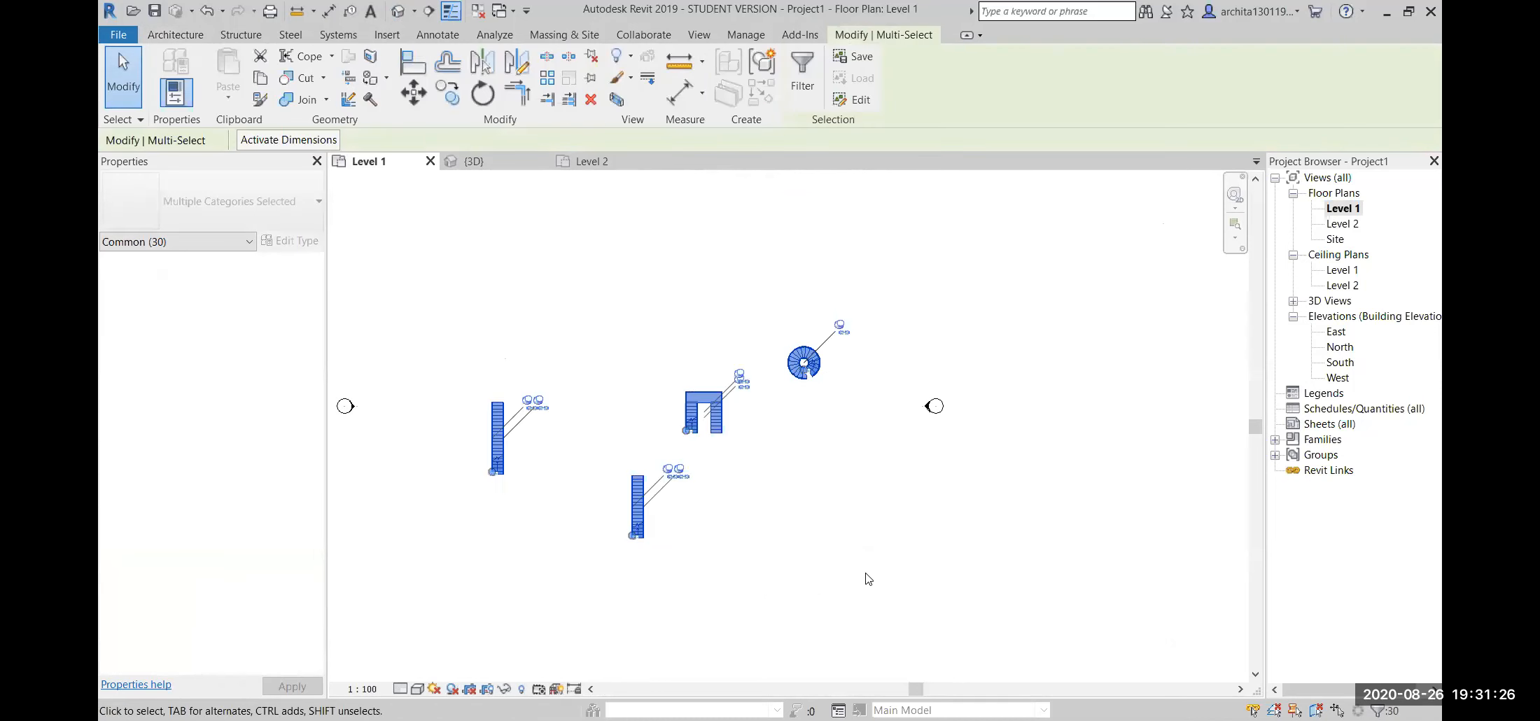
key("Delete")
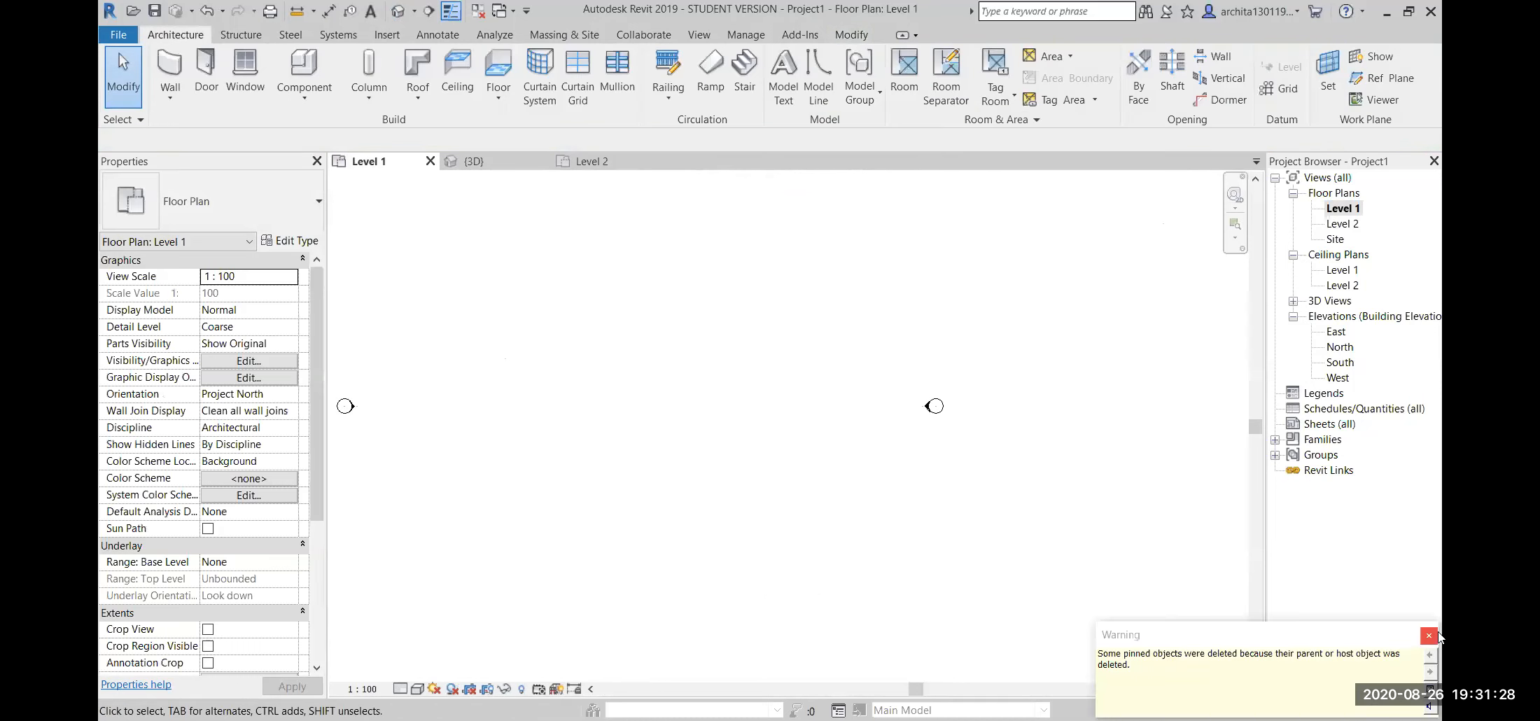
left_click(1429, 635)
scroll(700, 431, "down", 2)
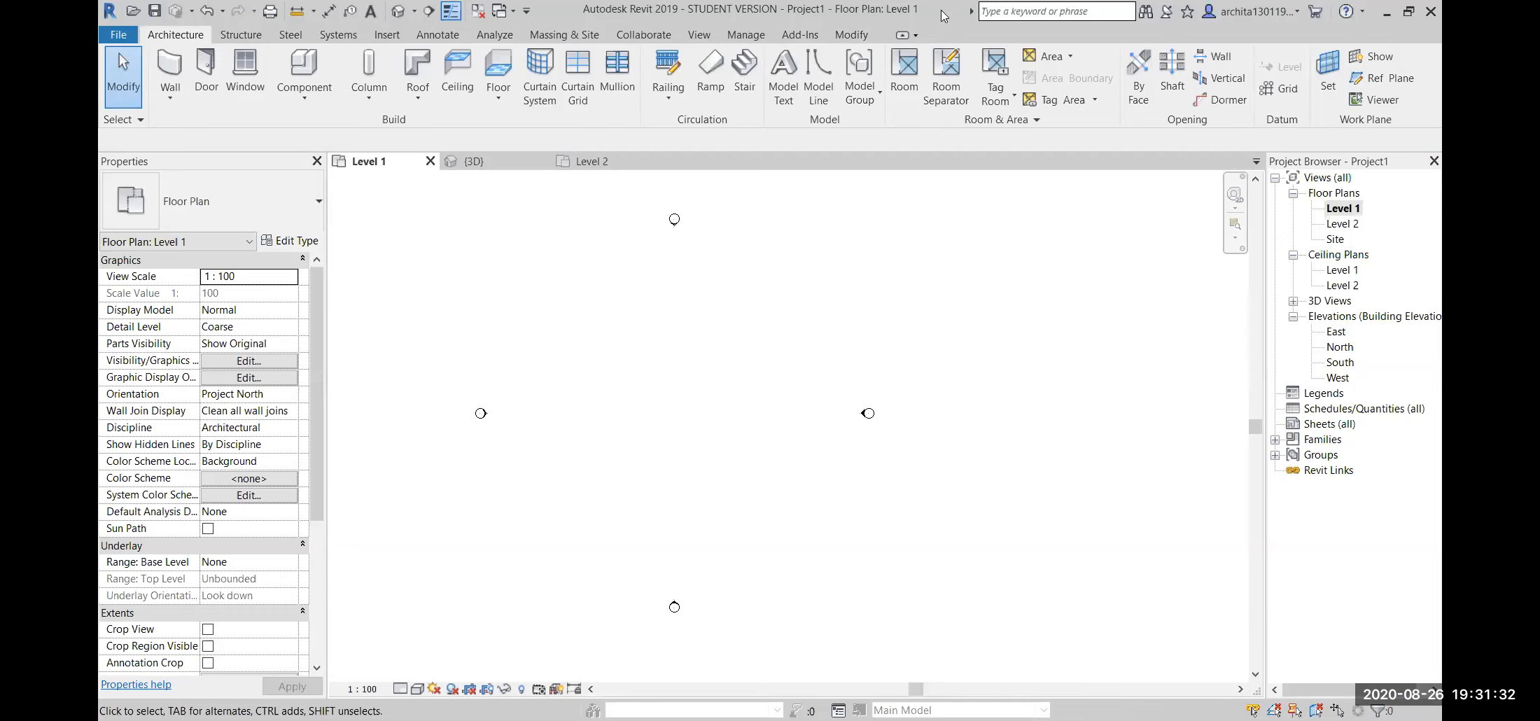
- Start a new stair and draw a center-ends spiral run of 10 risers with a radius of about 2200 mm between the elevation markers
left_click(744, 74)
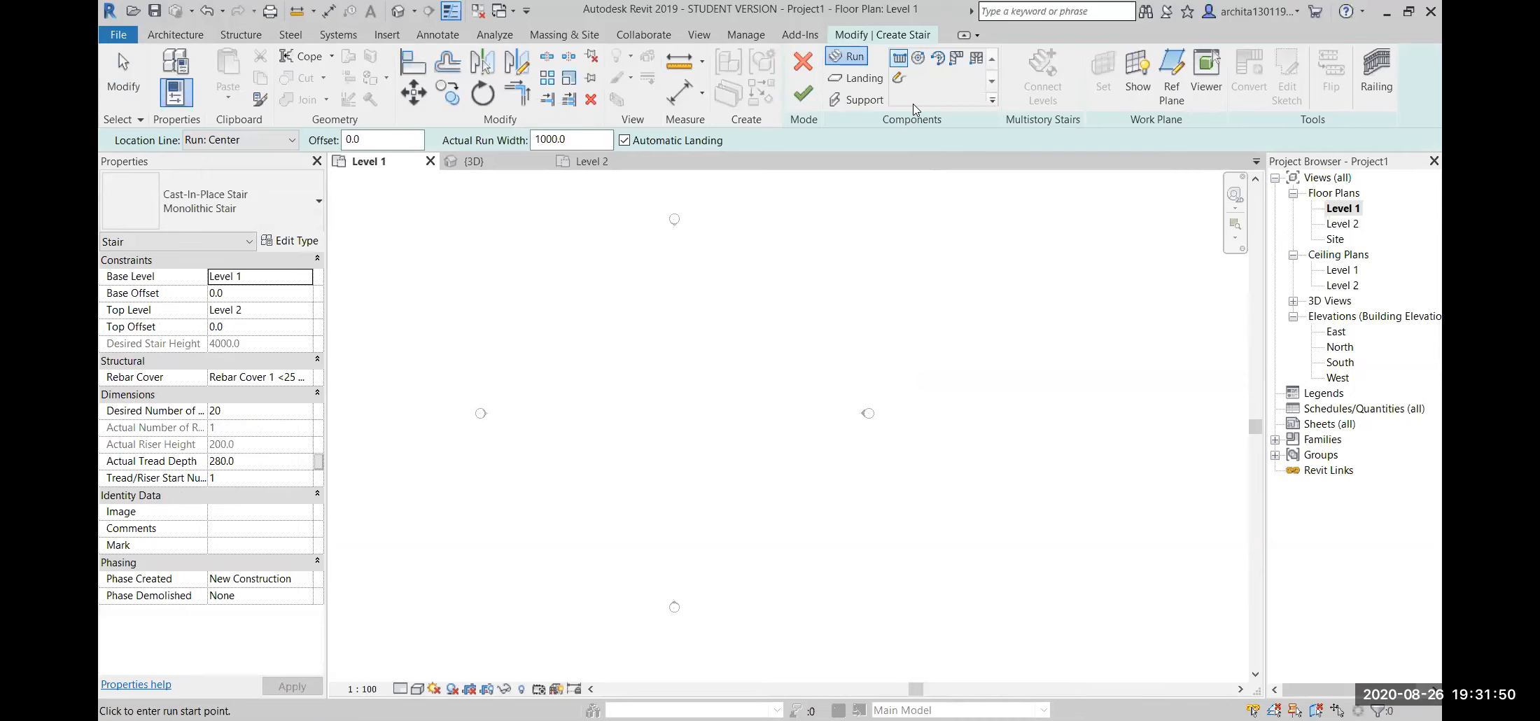
left_click(938, 60)
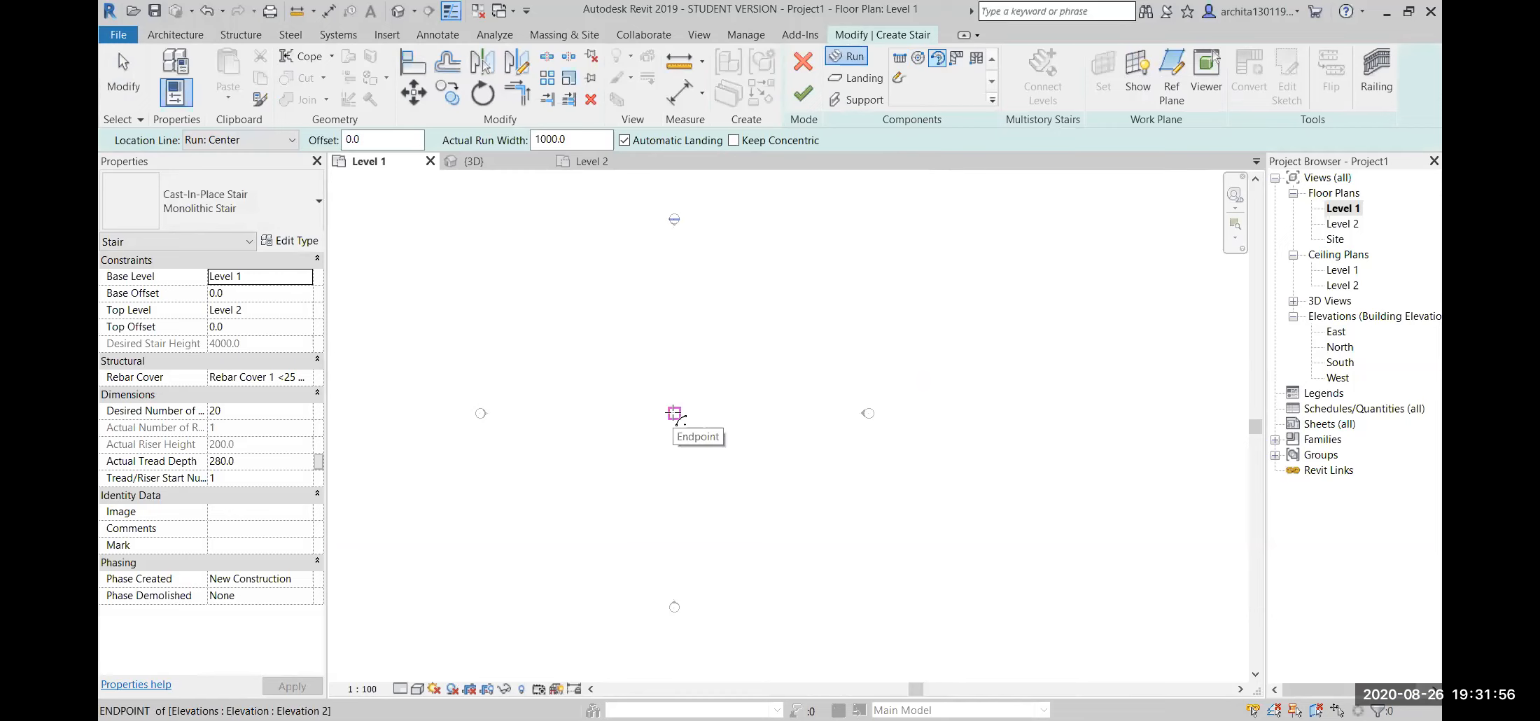
left_click(674, 413)
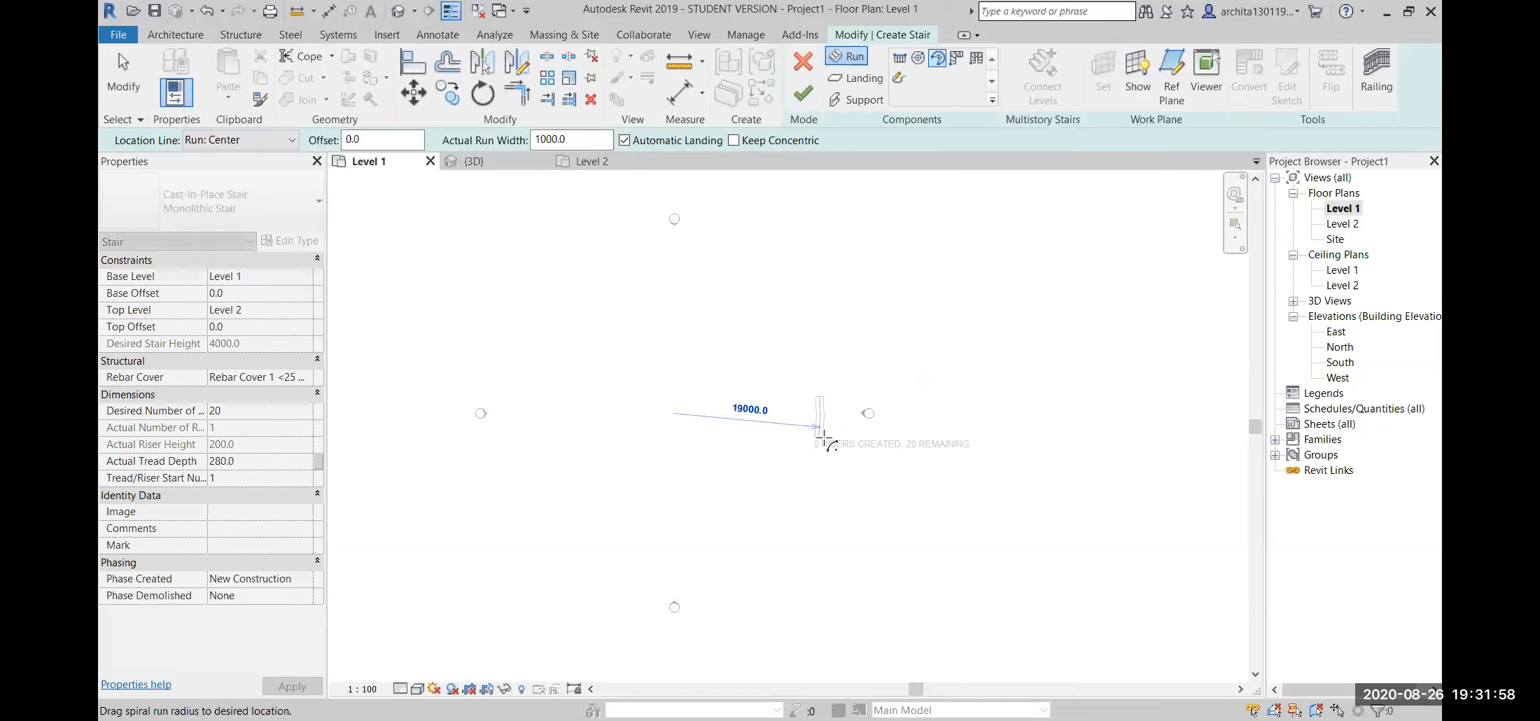
left_click(683, 419)
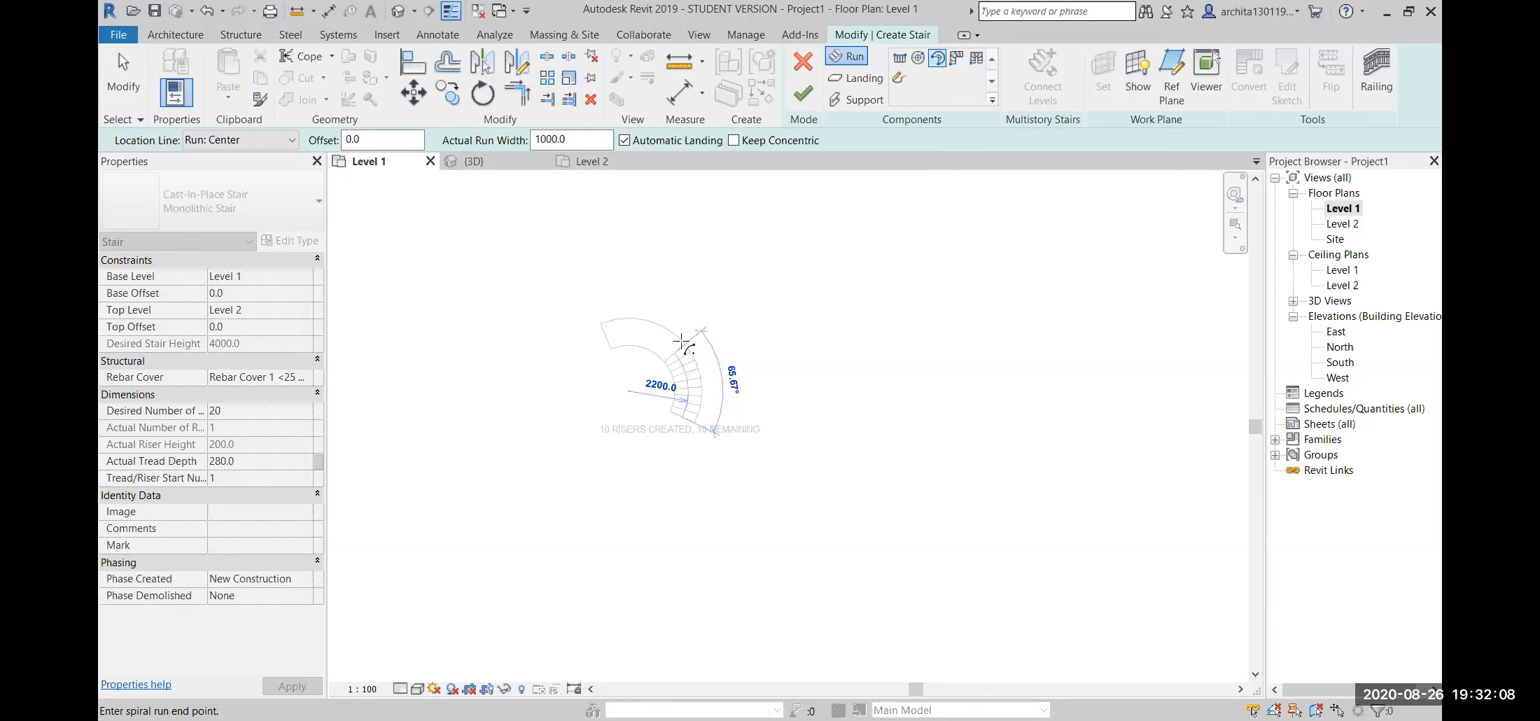
left_click(682, 341)
- Add a second 2200 mm radius spiral run about the same center for the remaining risers, finish the stair and view it in 3D
left_click(629, 390)
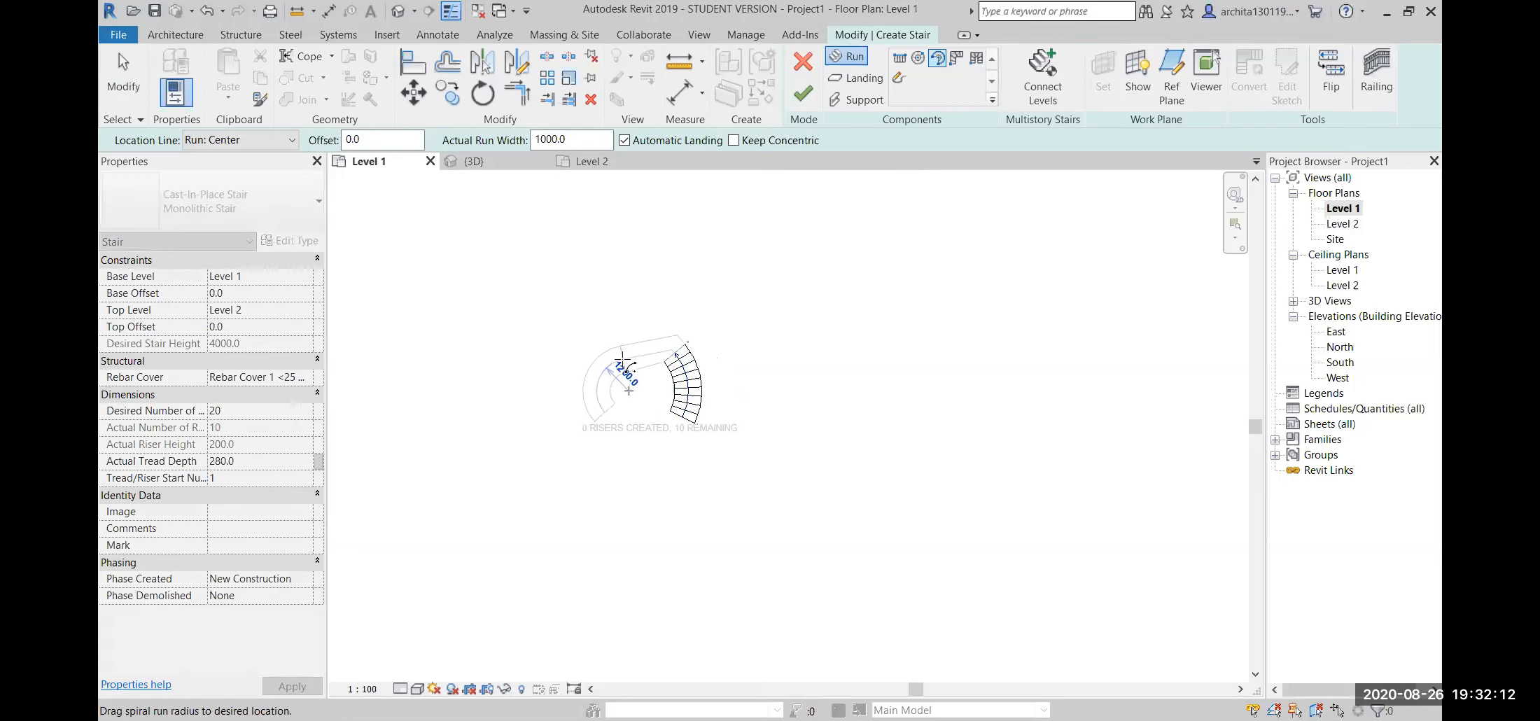
left_click(615, 331)
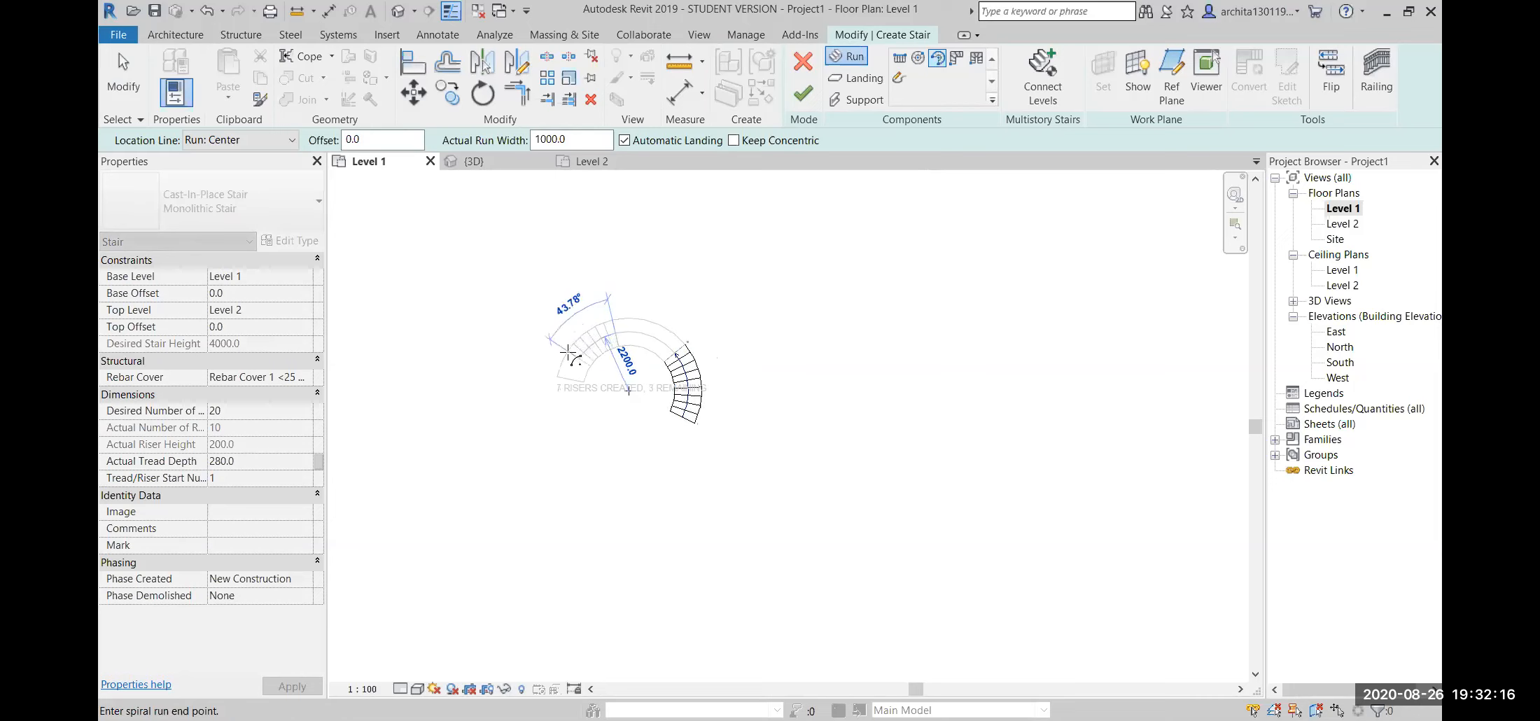
left_click(551, 402)
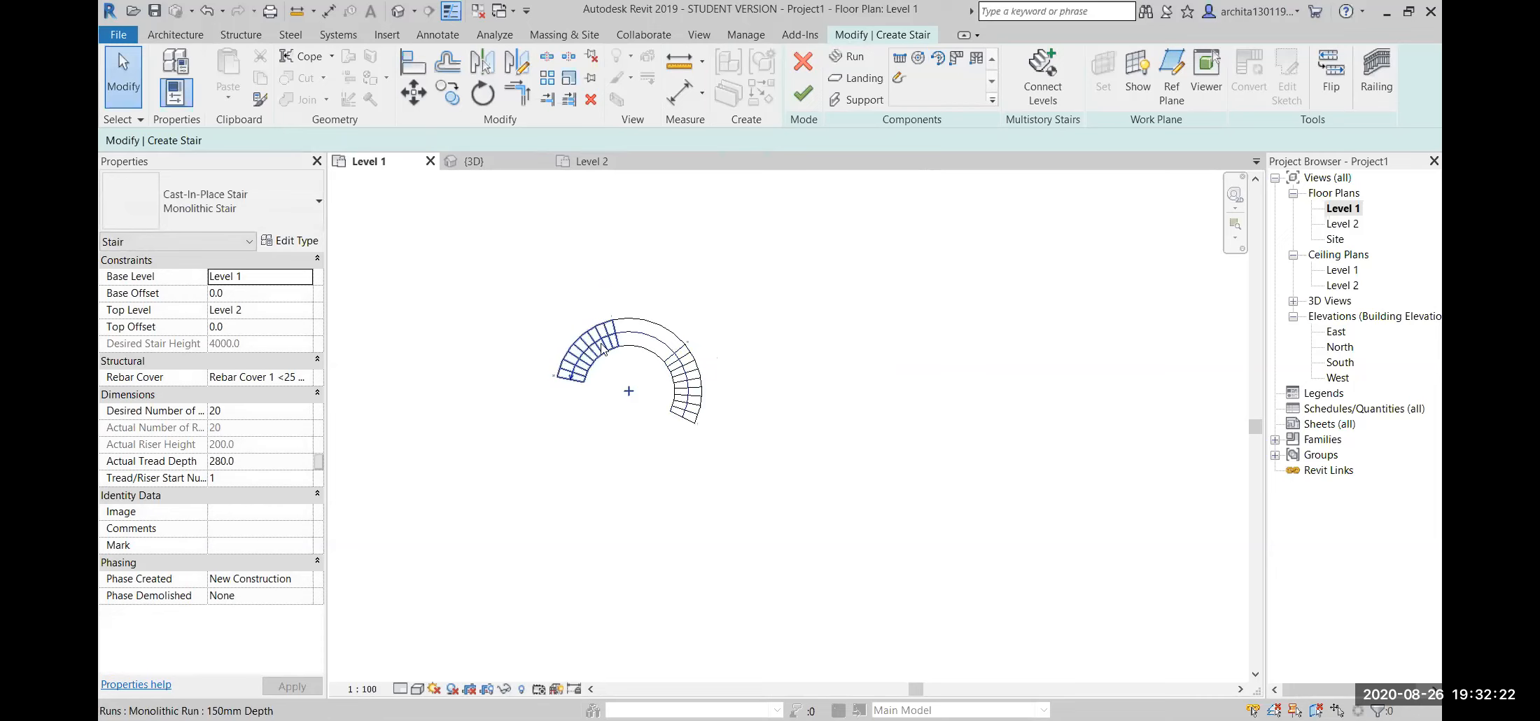
left_click(804, 93)
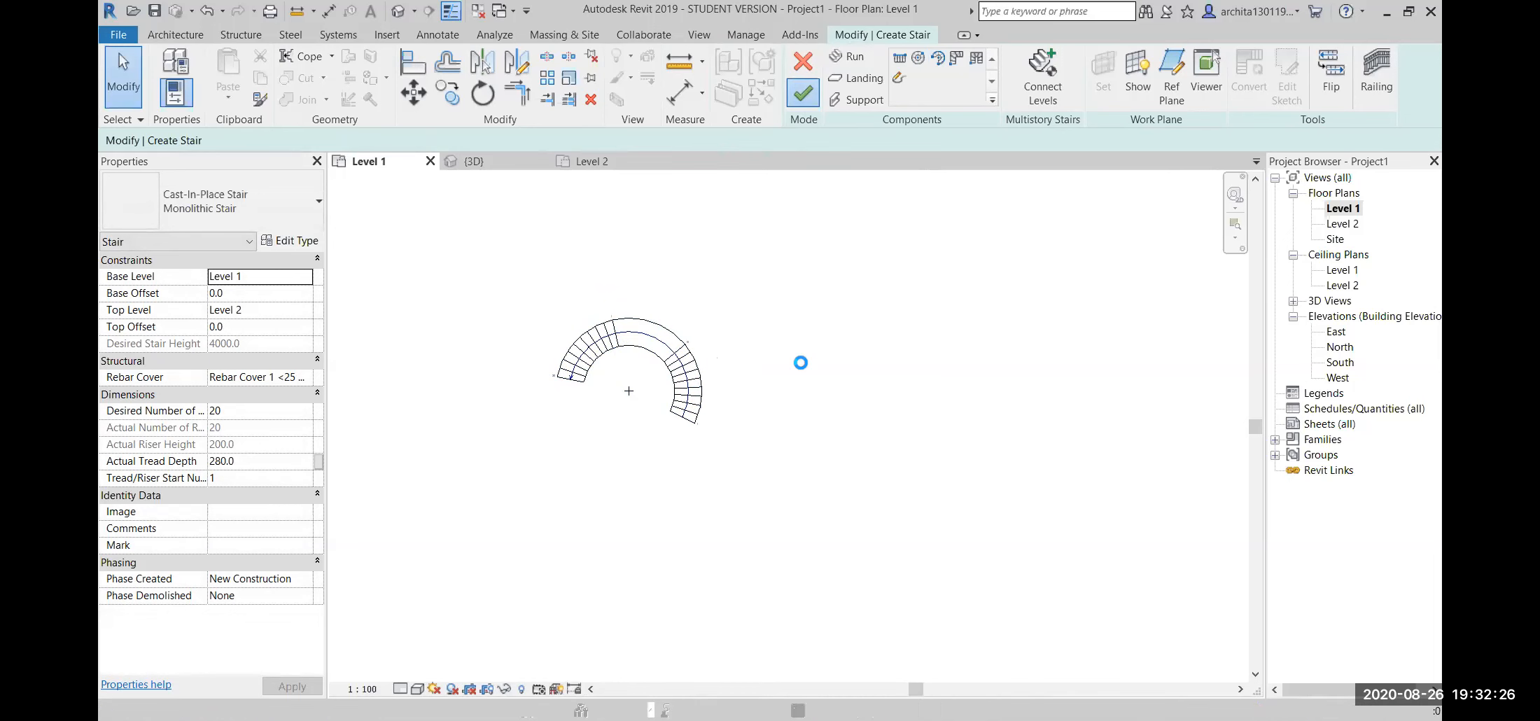
left_click(398, 10)
scroll(658, 441, "up", 10)
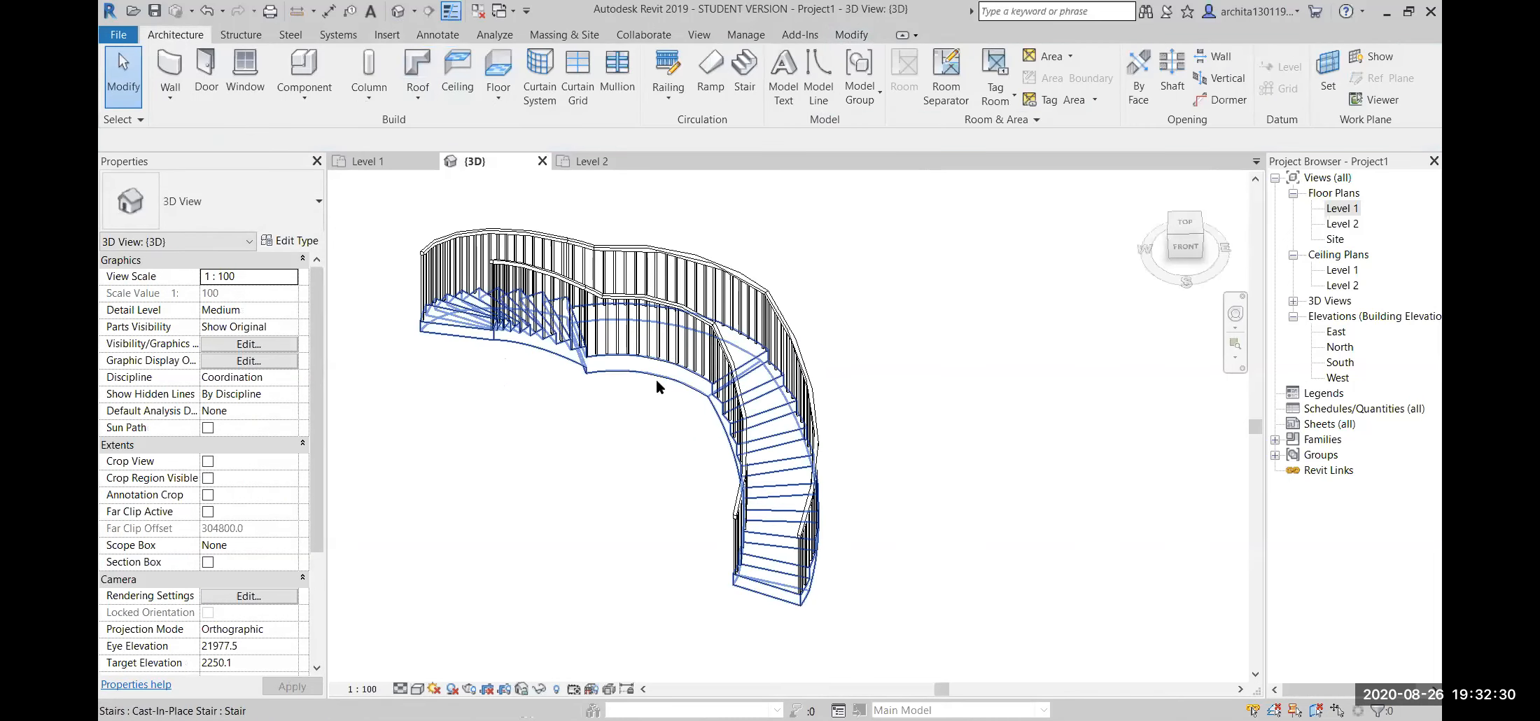
- Examine the finished center-ends spiral stair from several angles in 3D and return to the Level 1 floor plan
scroll(634, 360, "down", 3)
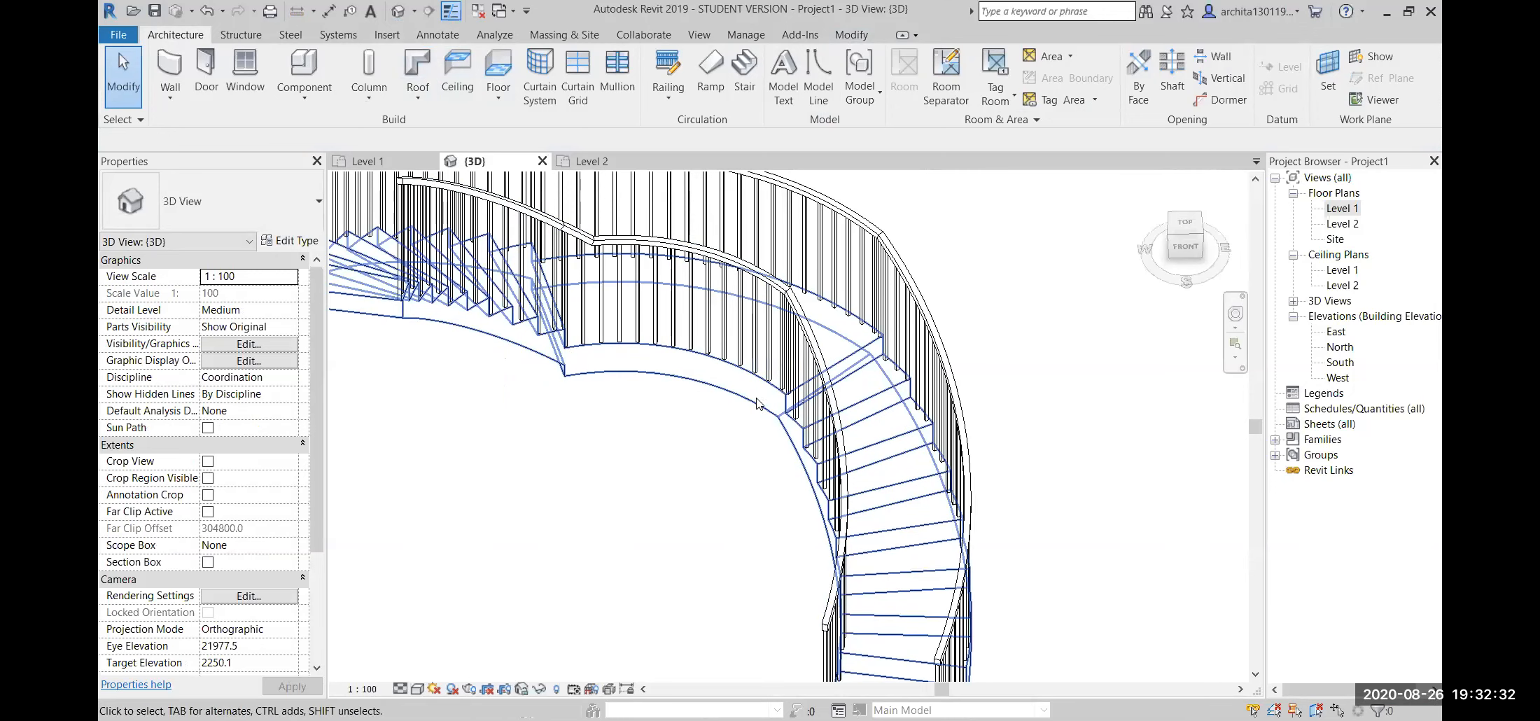
scroll(814, 499, "down", 1)
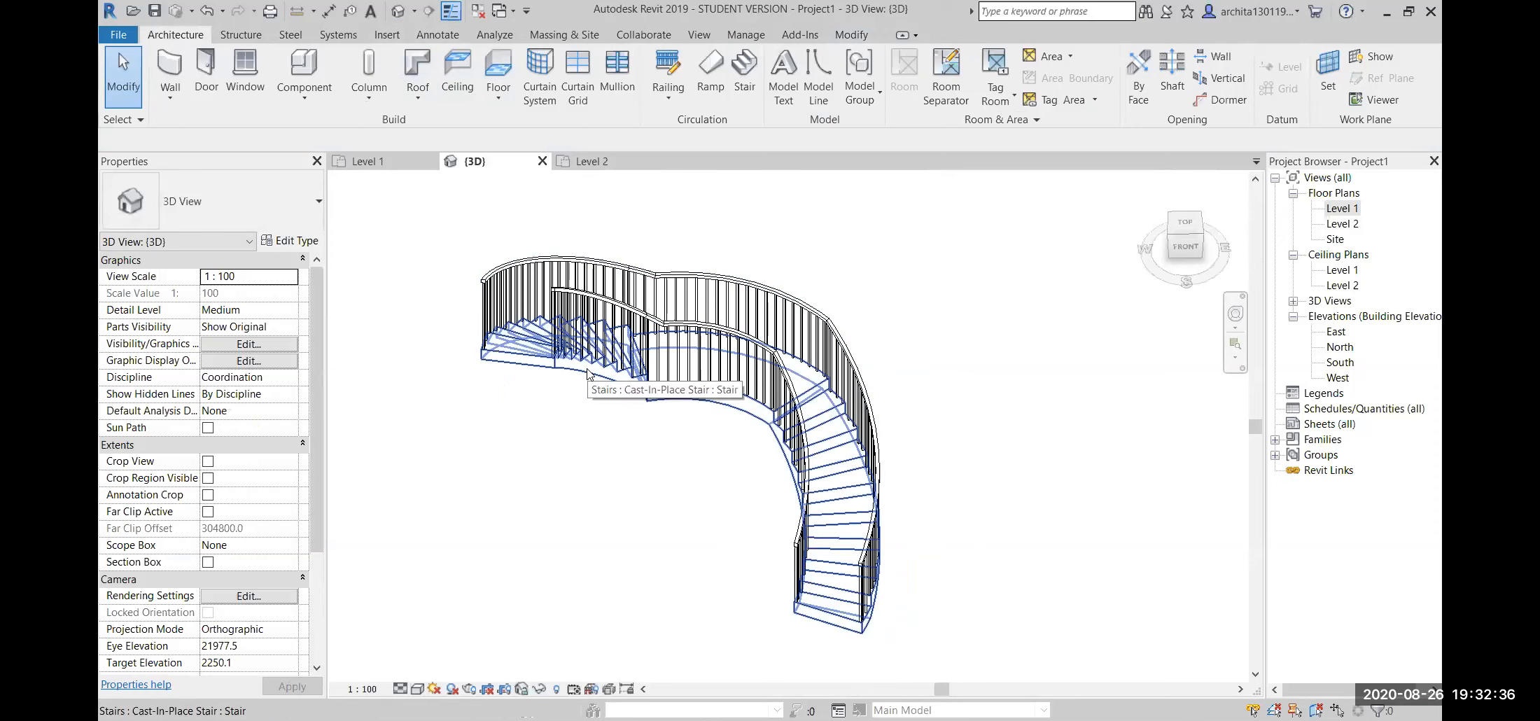
middle_click_drag(588, 373, 661, 498, "shift")
double_click(1343, 208)
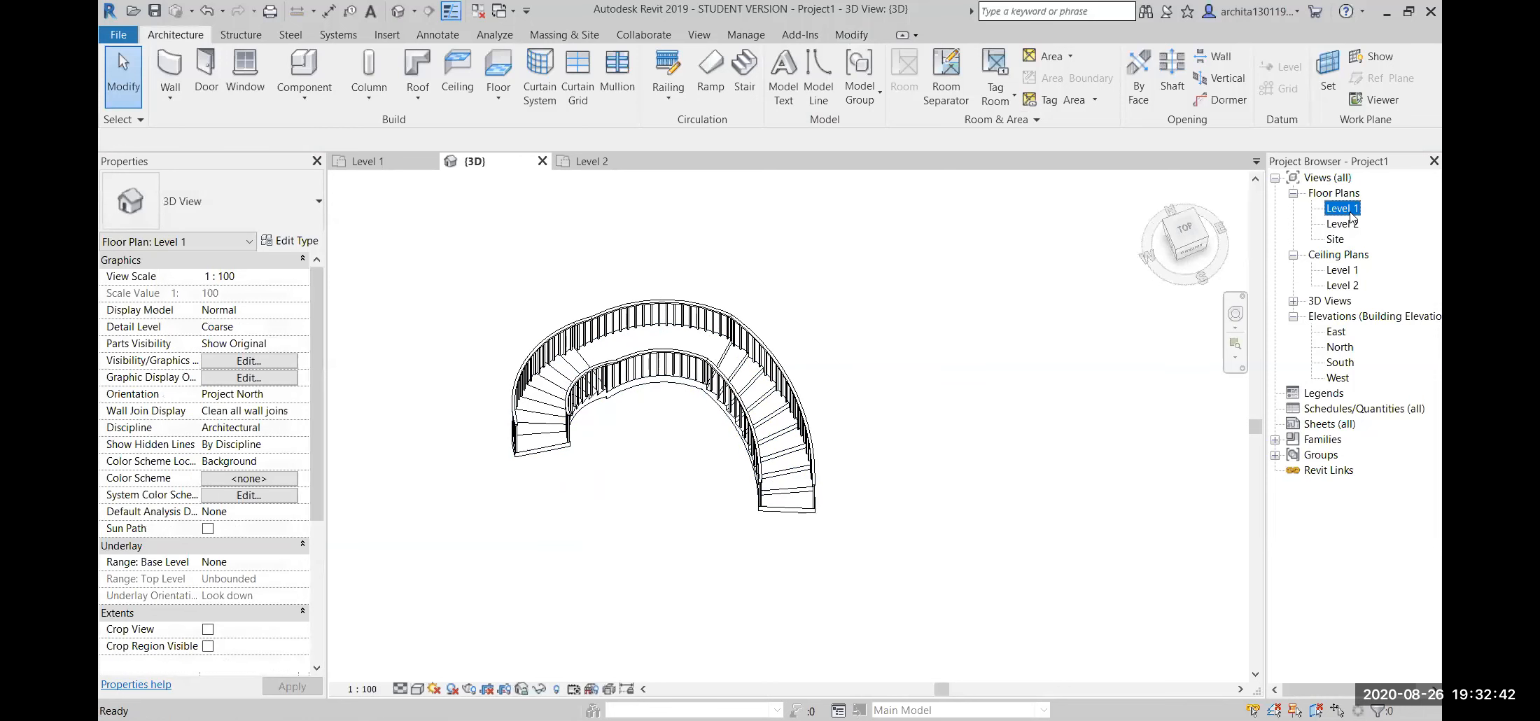
- Start a new stair and place an L-shape winder run of 20 risers, 1000 mm wide, beside the spiral stair
left_click(738, 75)
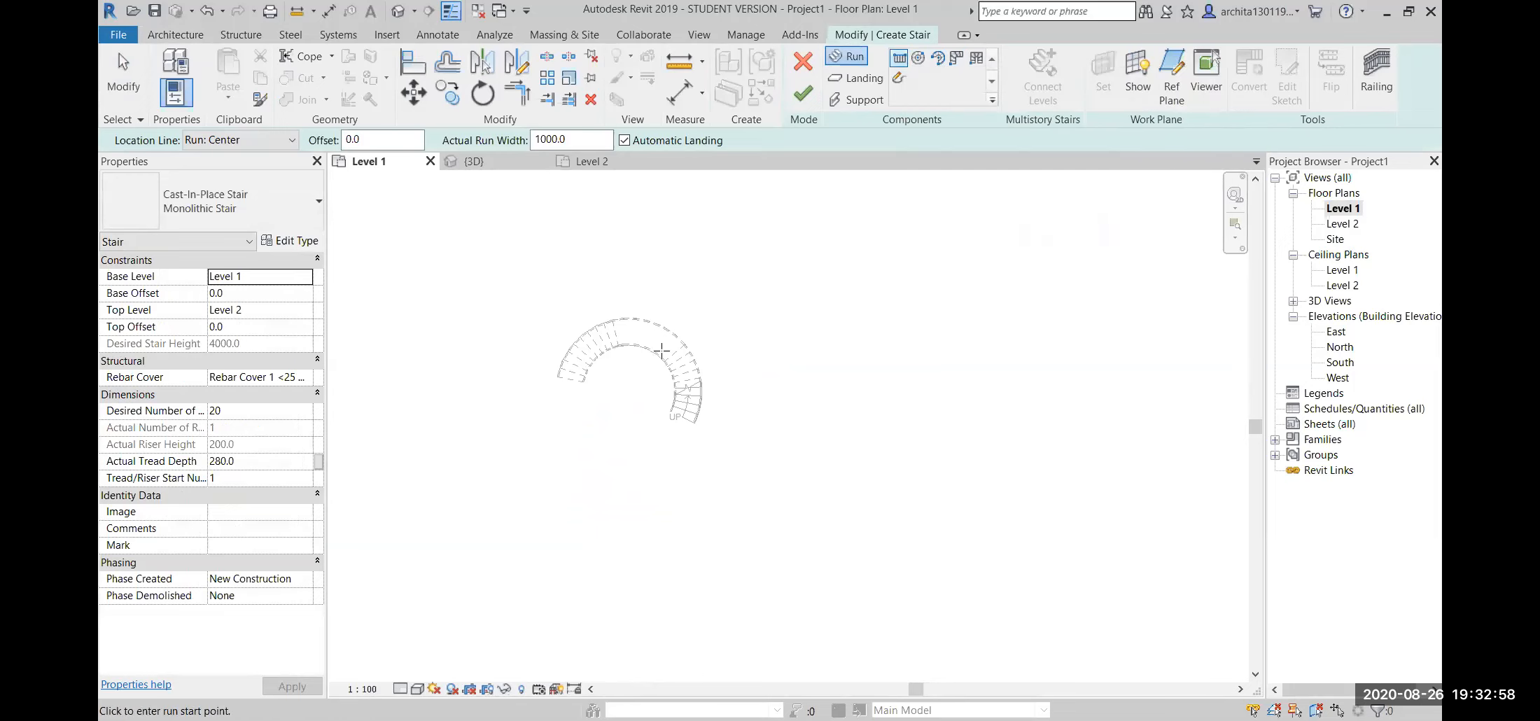
left_click(958, 58)
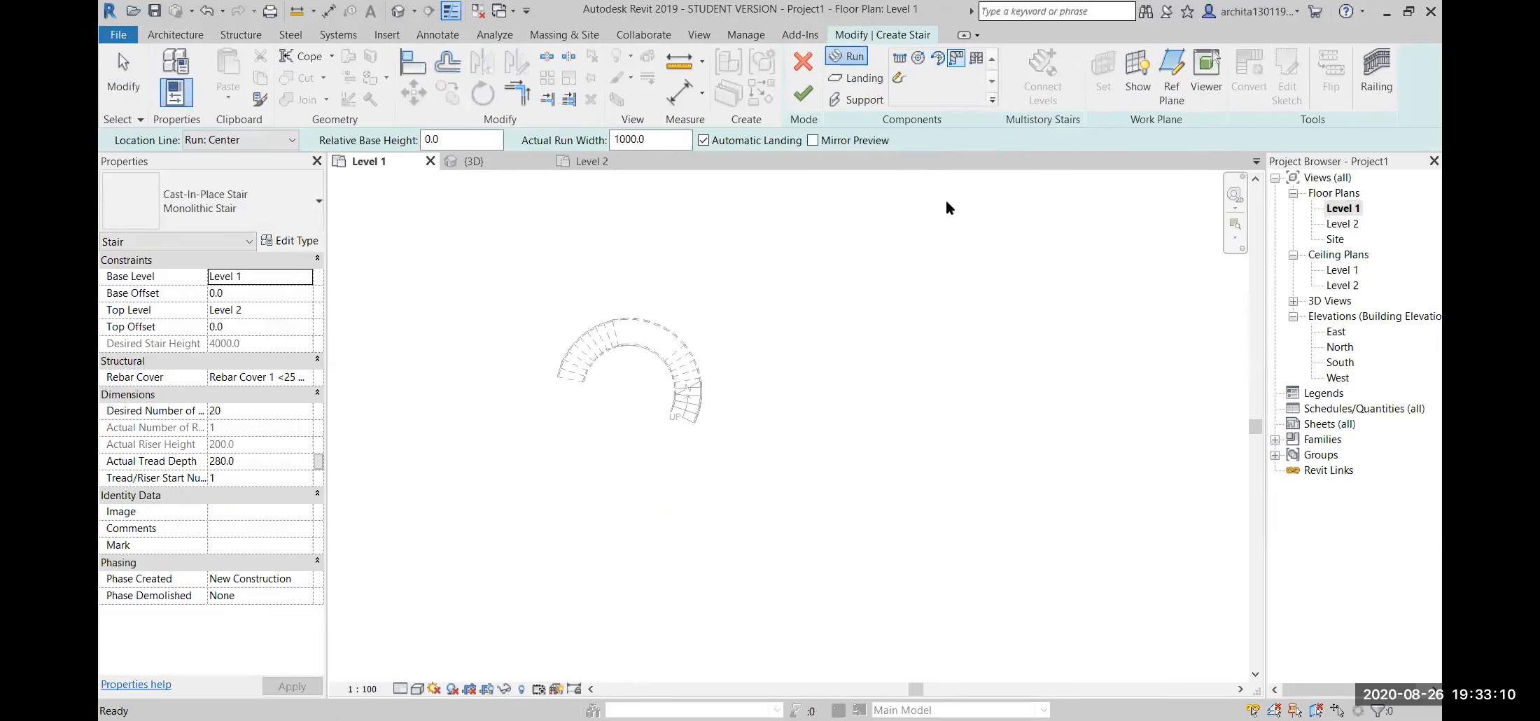
scroll(811, 420, "up", 2)
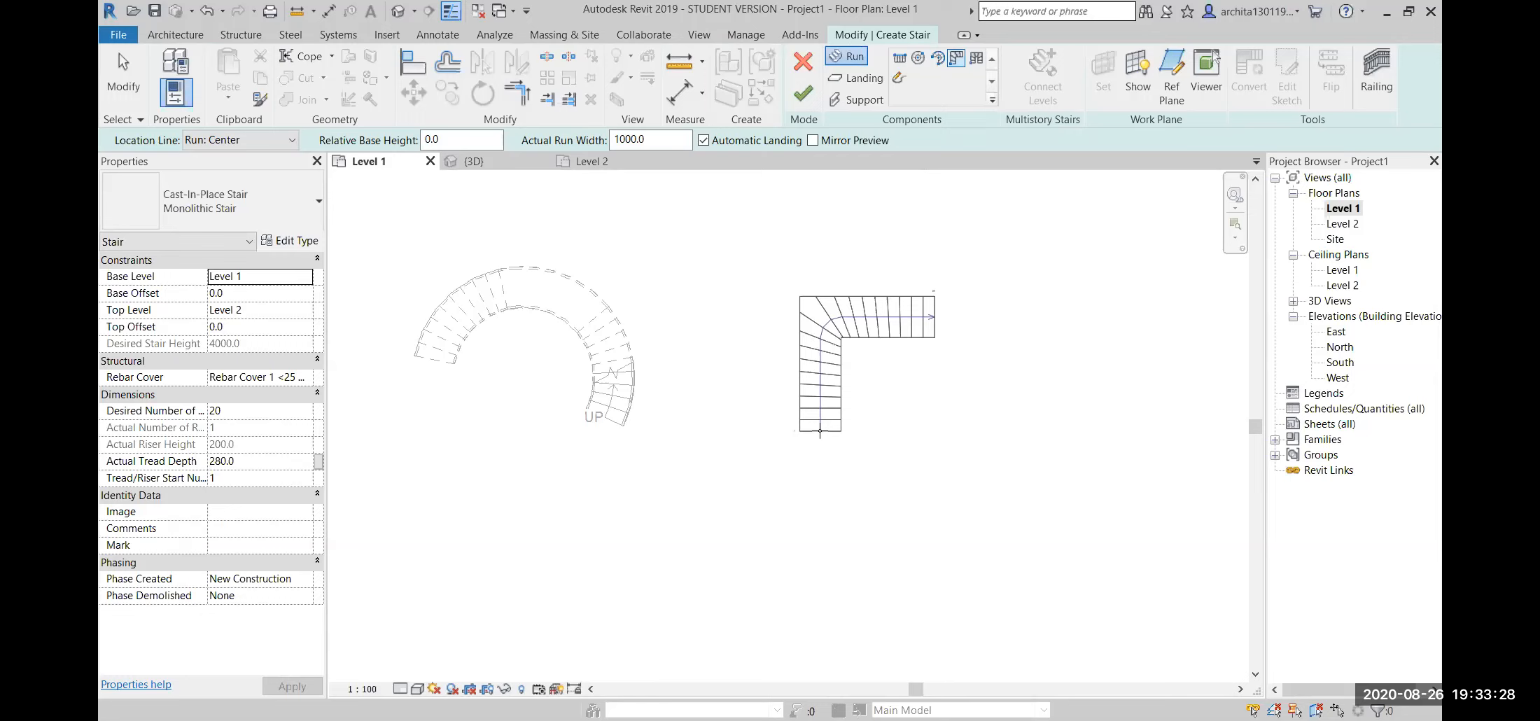
scroll(973, 411, "up", 2)
left_click(773, 440)
key("Escape")
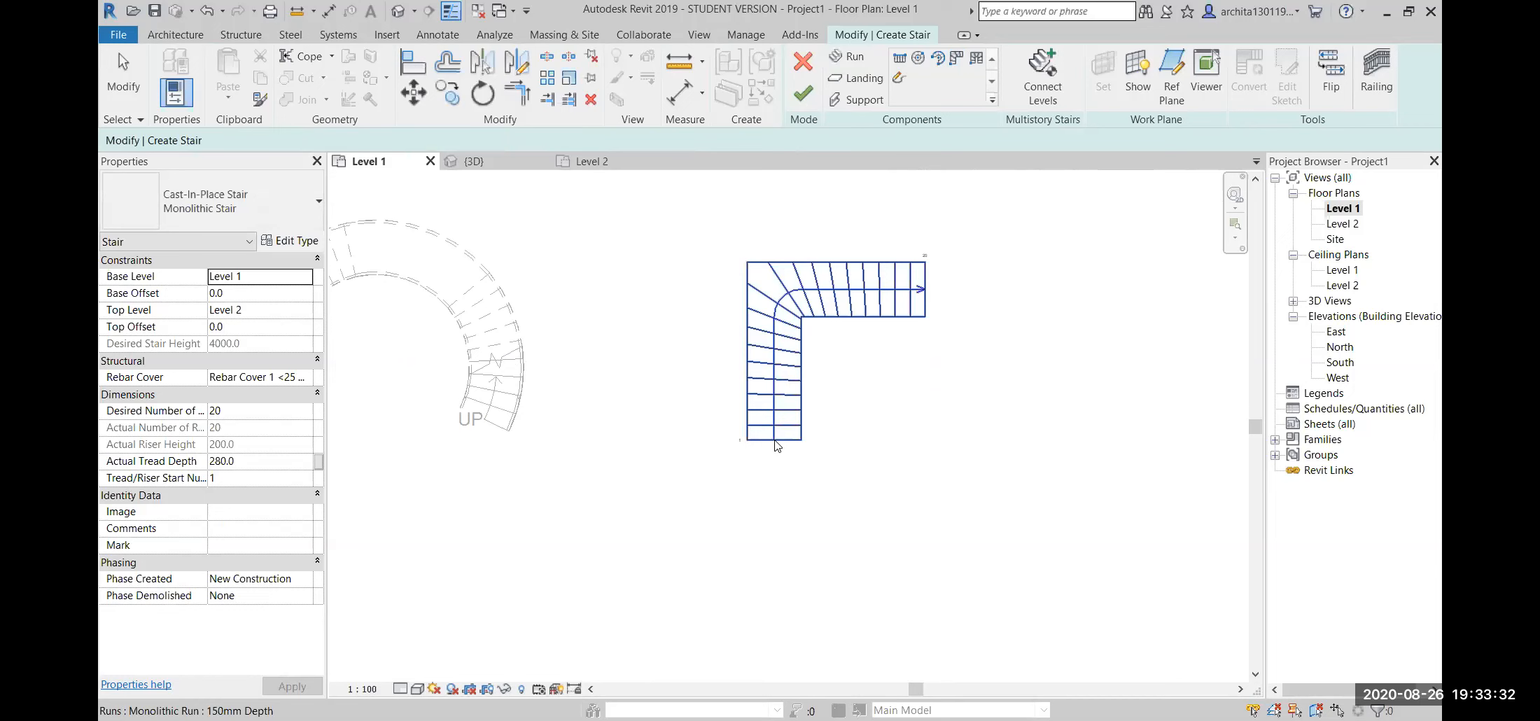
middle_click_drag(976, 488, 810, 493)
scroll(655, 424, "up", 3)
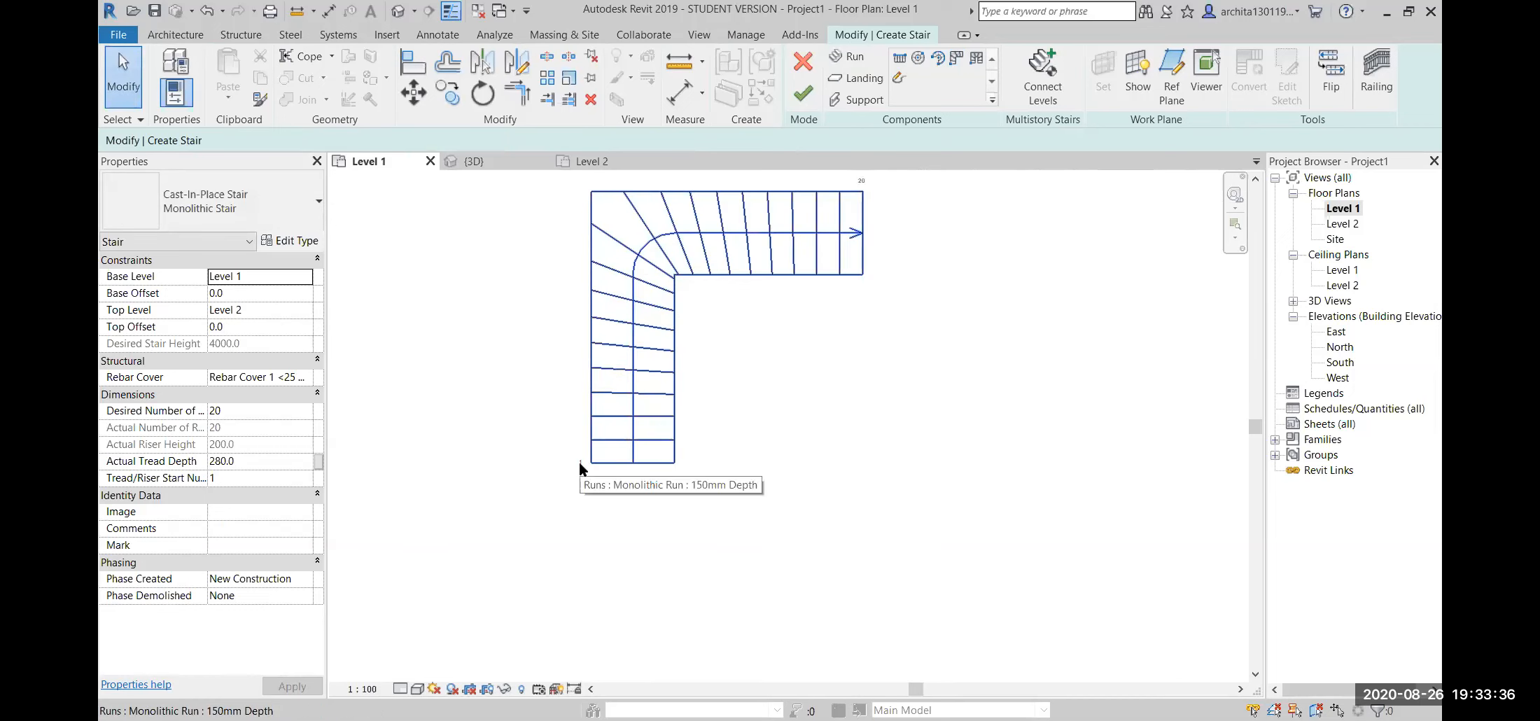
middle_click_drag(785, 396, 744, 490)
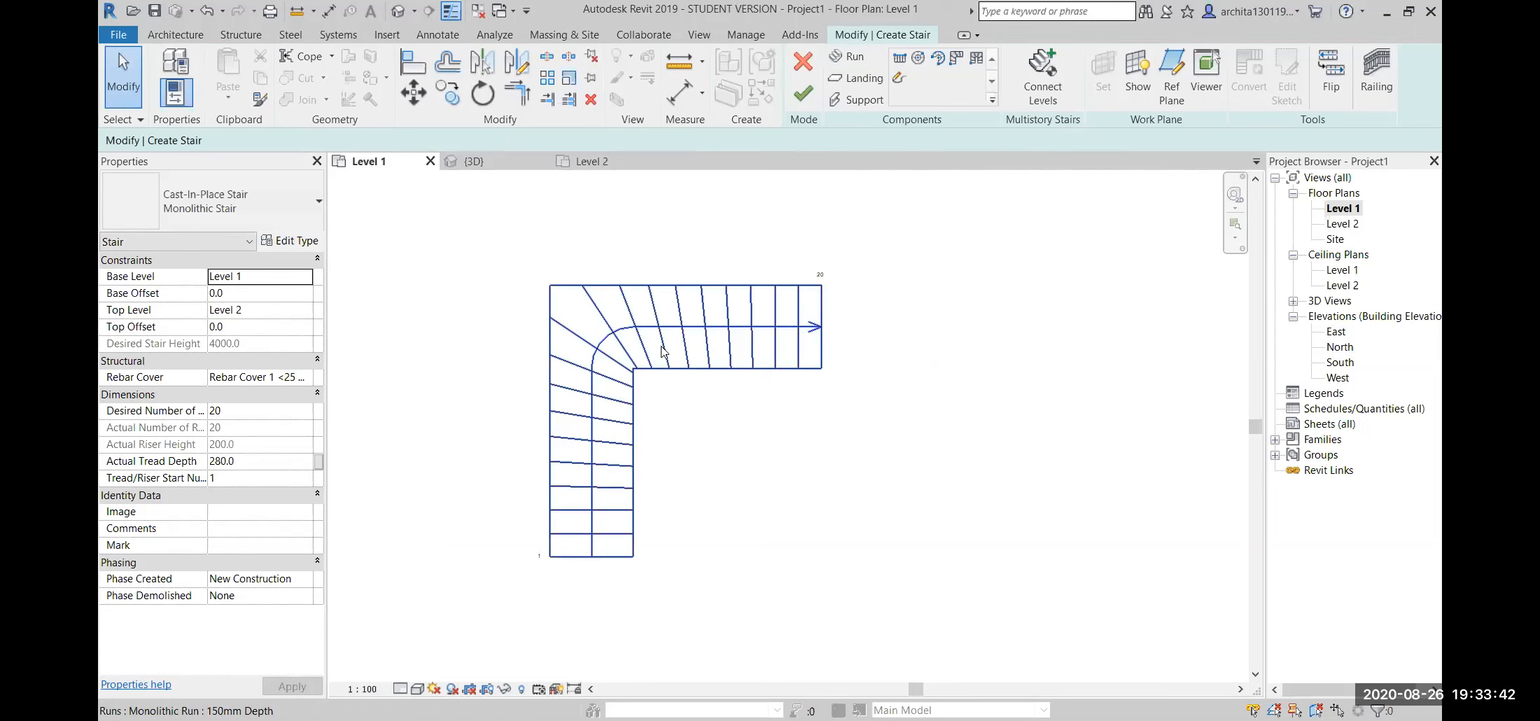
scroll(808, 327, "down", 1)
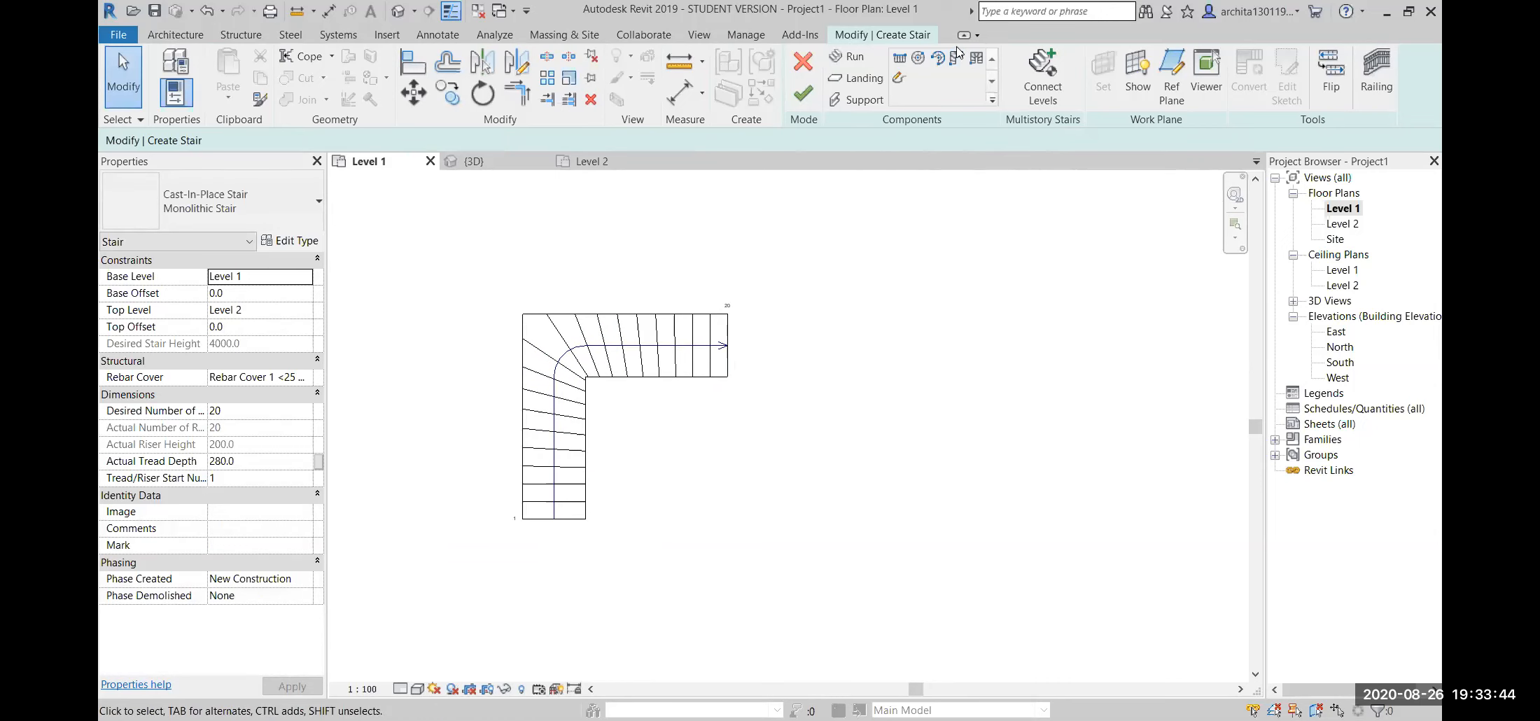
scroll(761, 452, "down", 2)
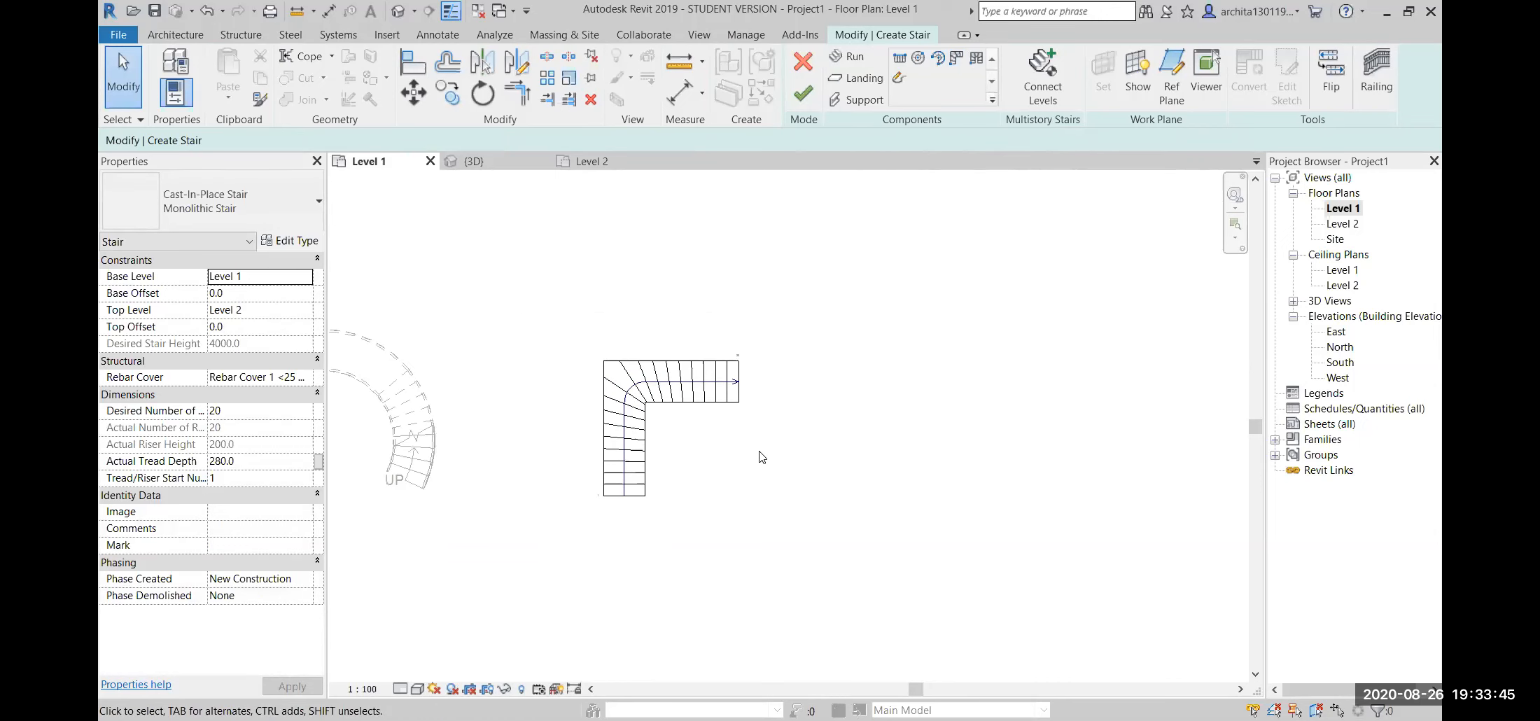
- Place a U-shape winder run beside the L-shape run, with its lower end level with that run's start
left_click(977, 60)
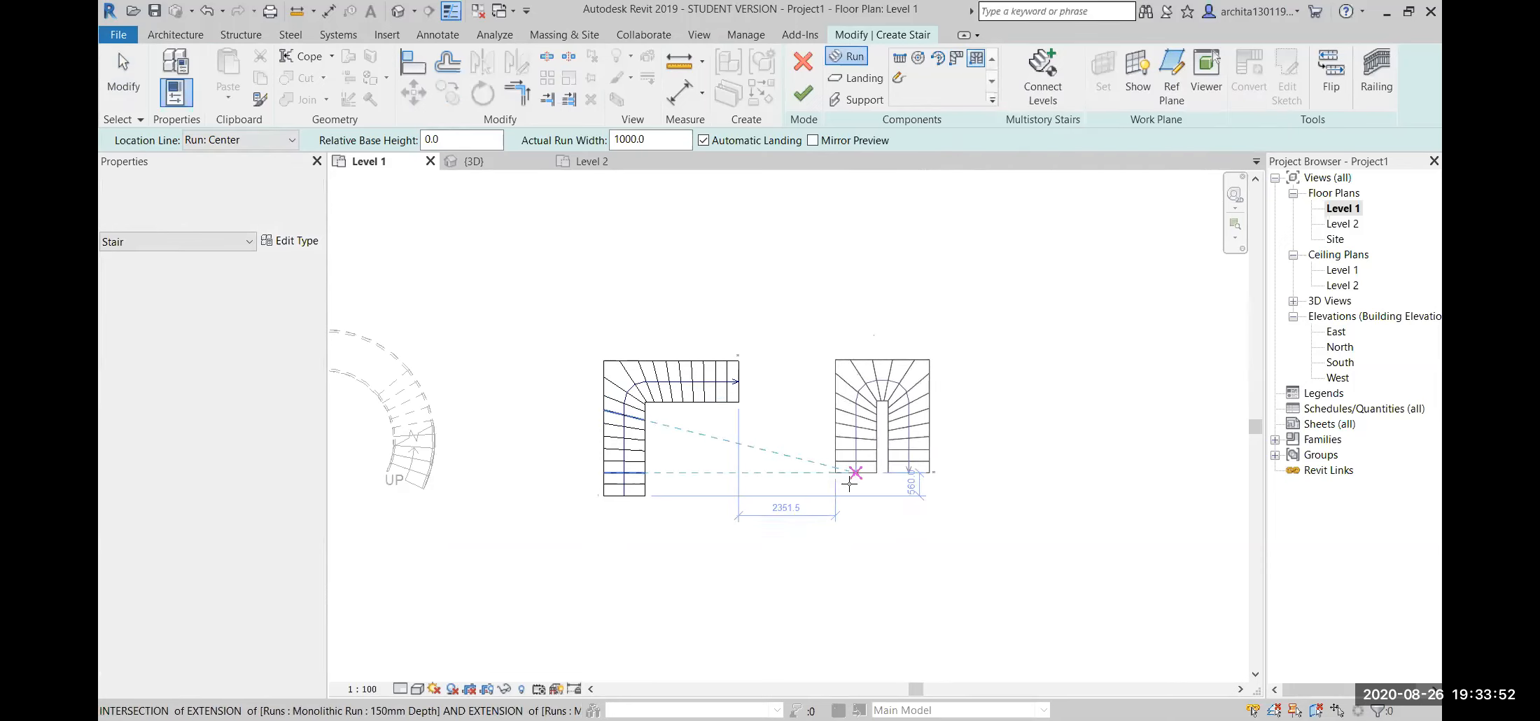
left_click(956, 496)
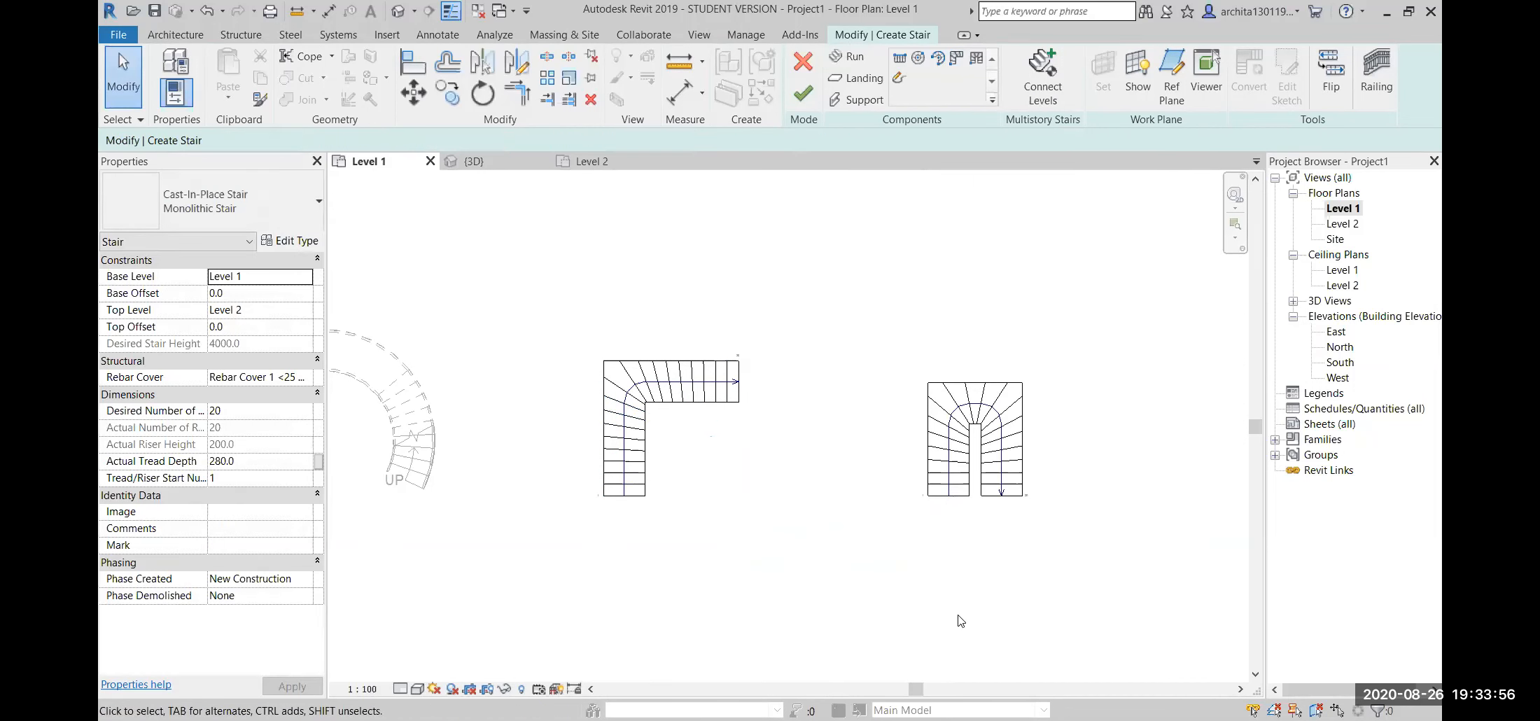
scroll(962, 600, "down", 2)
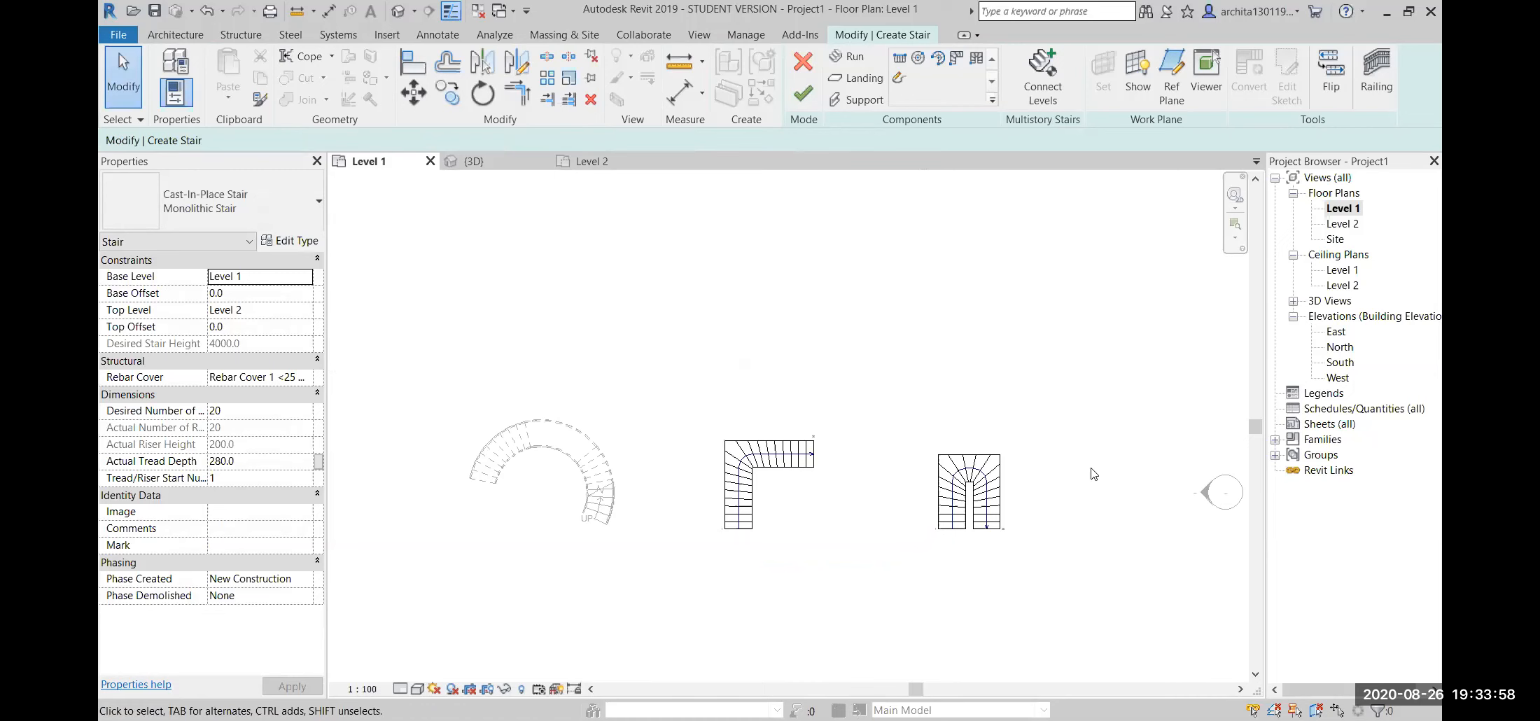
scroll(960, 483, "down", 1)
- Delete both winder runs and leave the empty stair sketch
left_click_drag(795, 446, 764, 415)
key("Delete")
scroll(764, 415, "down", 3)
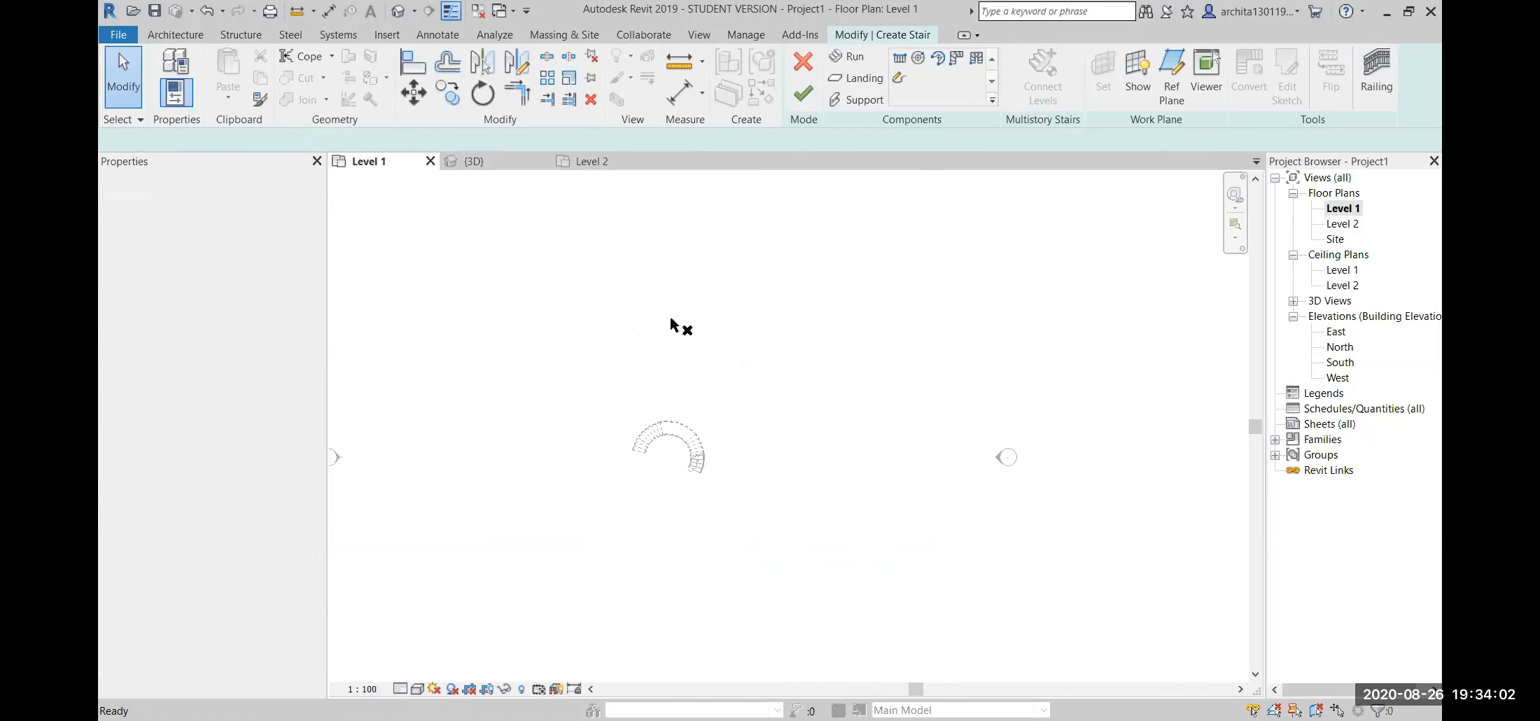
scroll(825, 404, "down", 2)
left_click(804, 96)
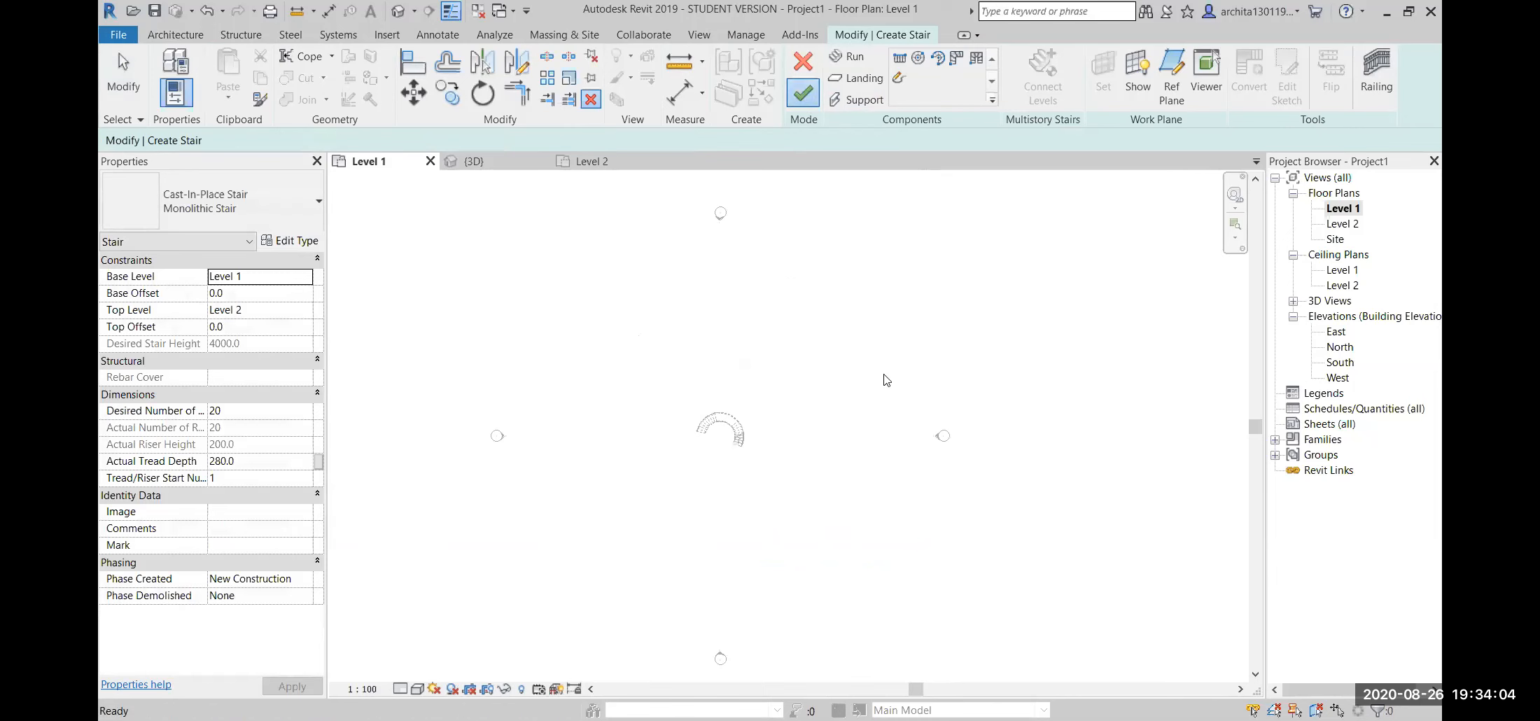
left_click(798, 382)
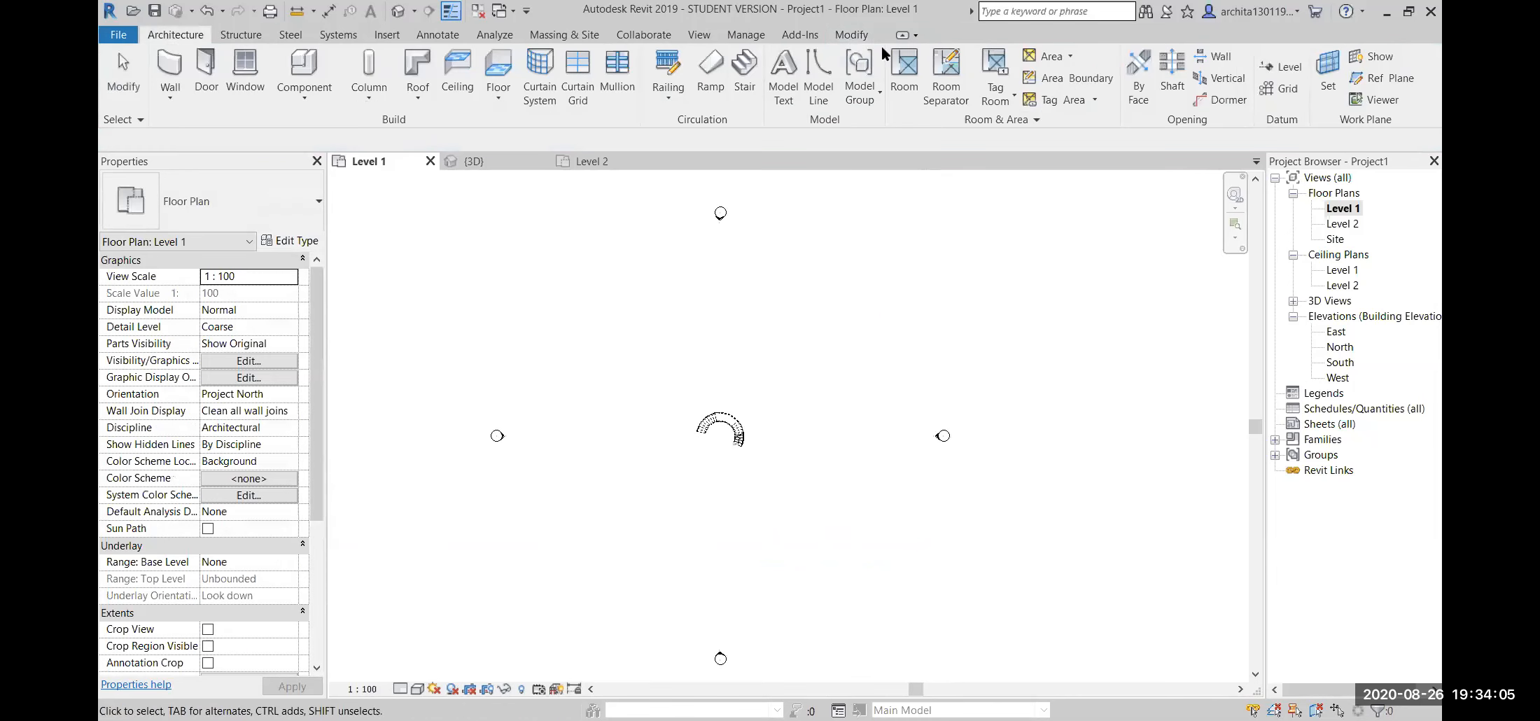
- Start a new stair with a sketched run and draw two boundary lines about 17000 mm long that spread apart toward the bottom
left_click(744, 70)
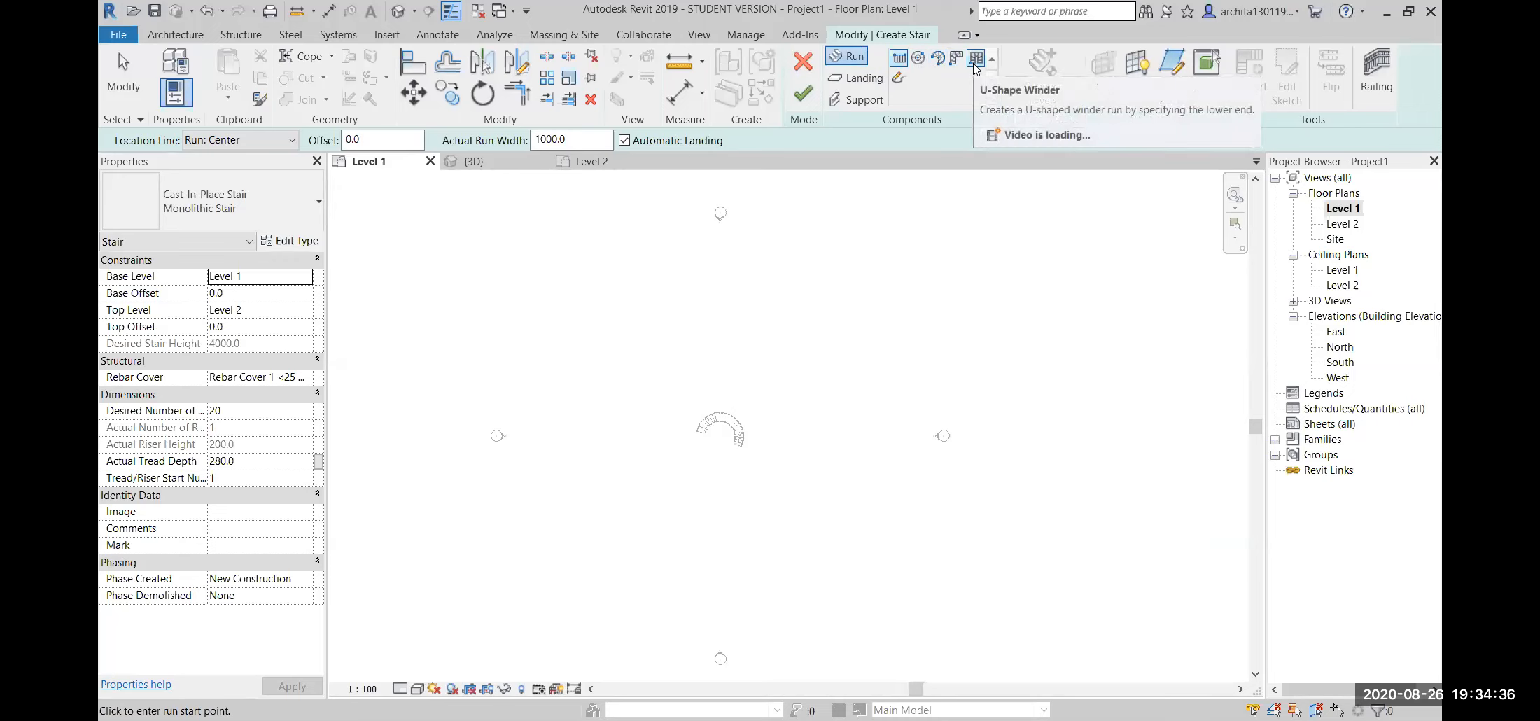
left_click(901, 82)
scroll(842, 381, "up", 1)
middle_click_drag(856, 395, 822, 402)
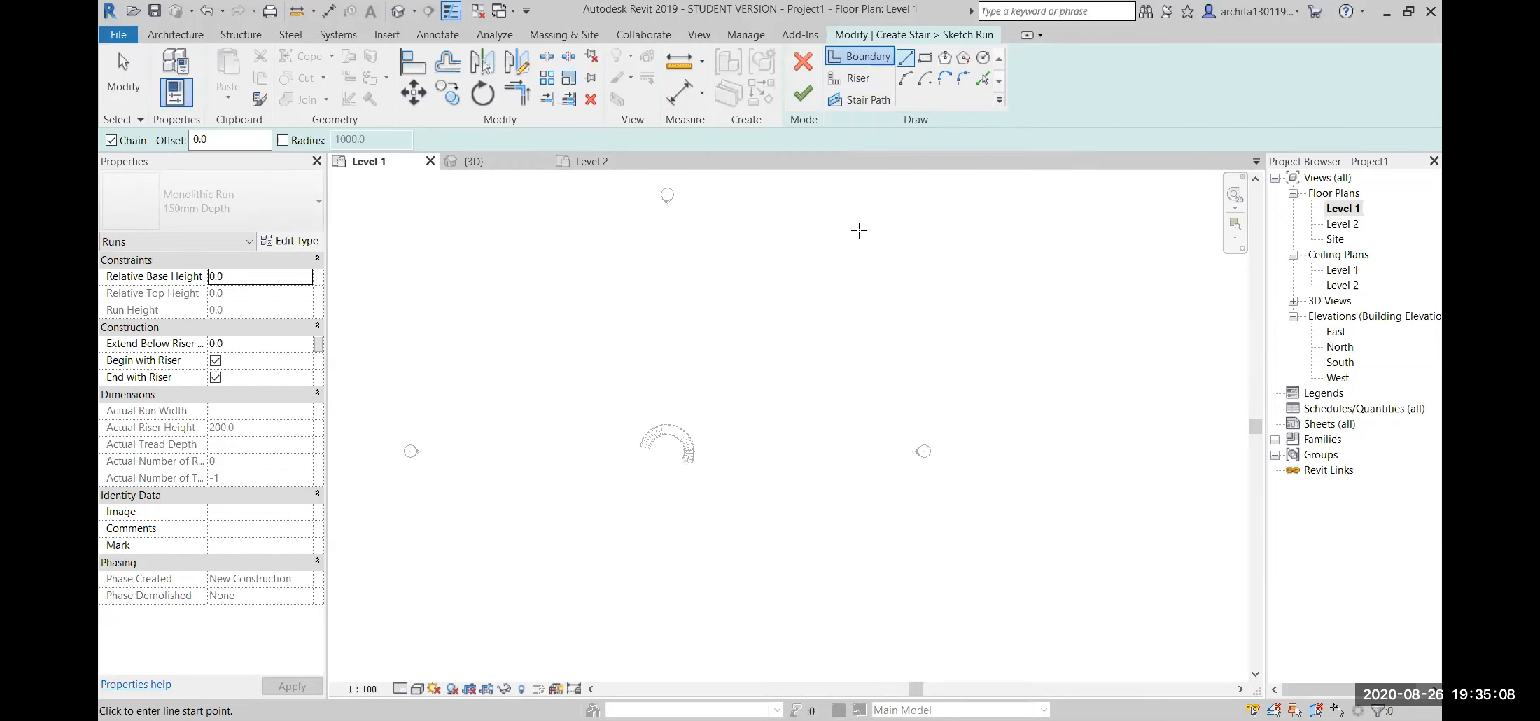
scroll(828, 273, "up", 1)
middle_click_drag(827, 228, 720, 275)
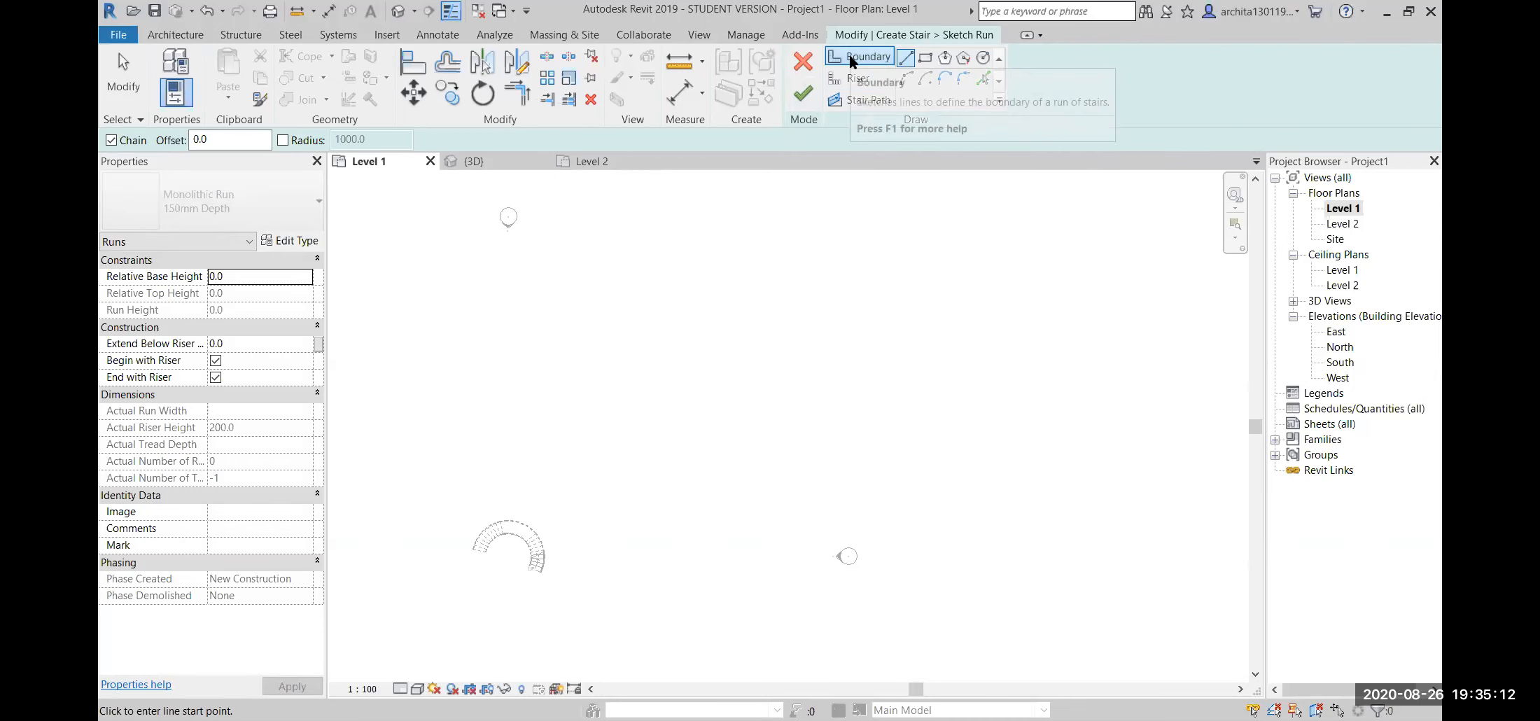
left_click(633, 547)
left_click(670, 322)
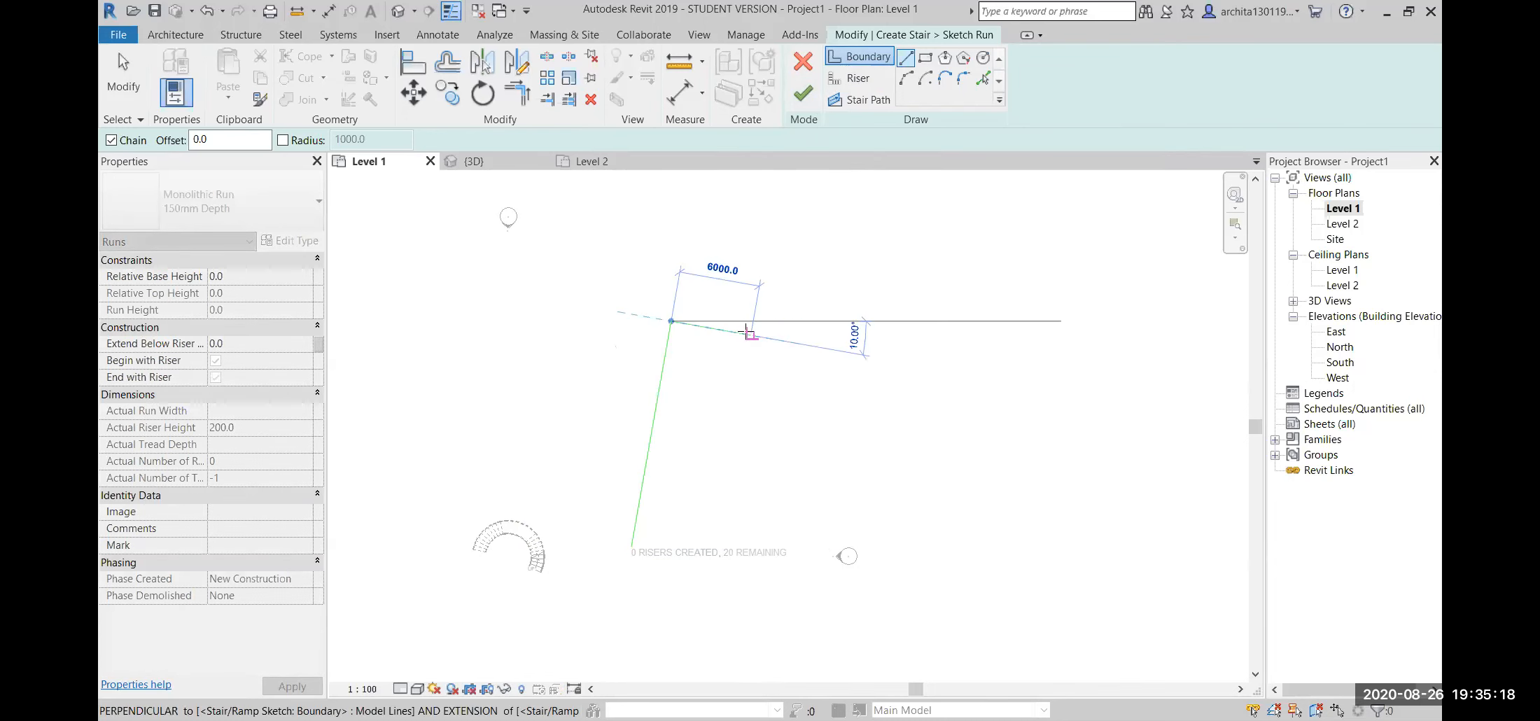
key("Escape")
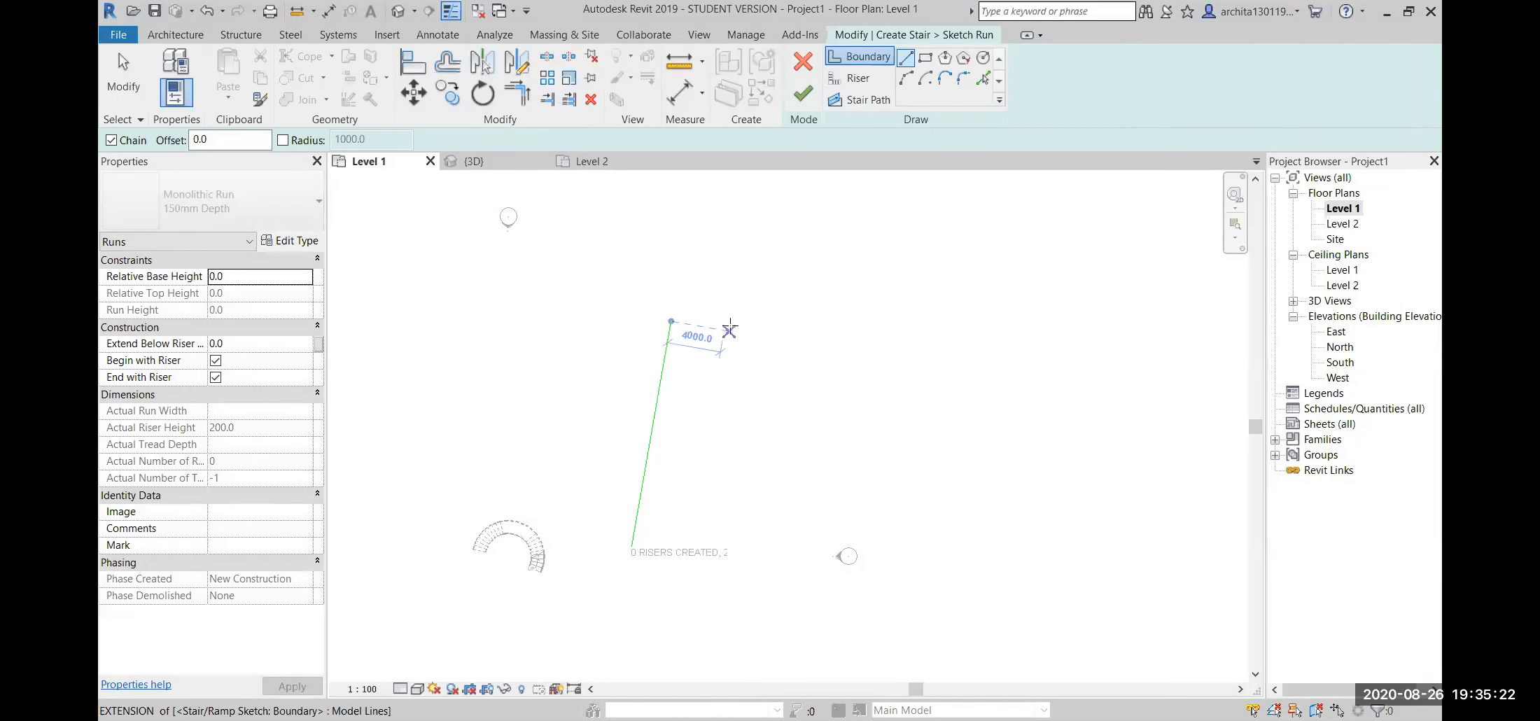
left_click(737, 321)
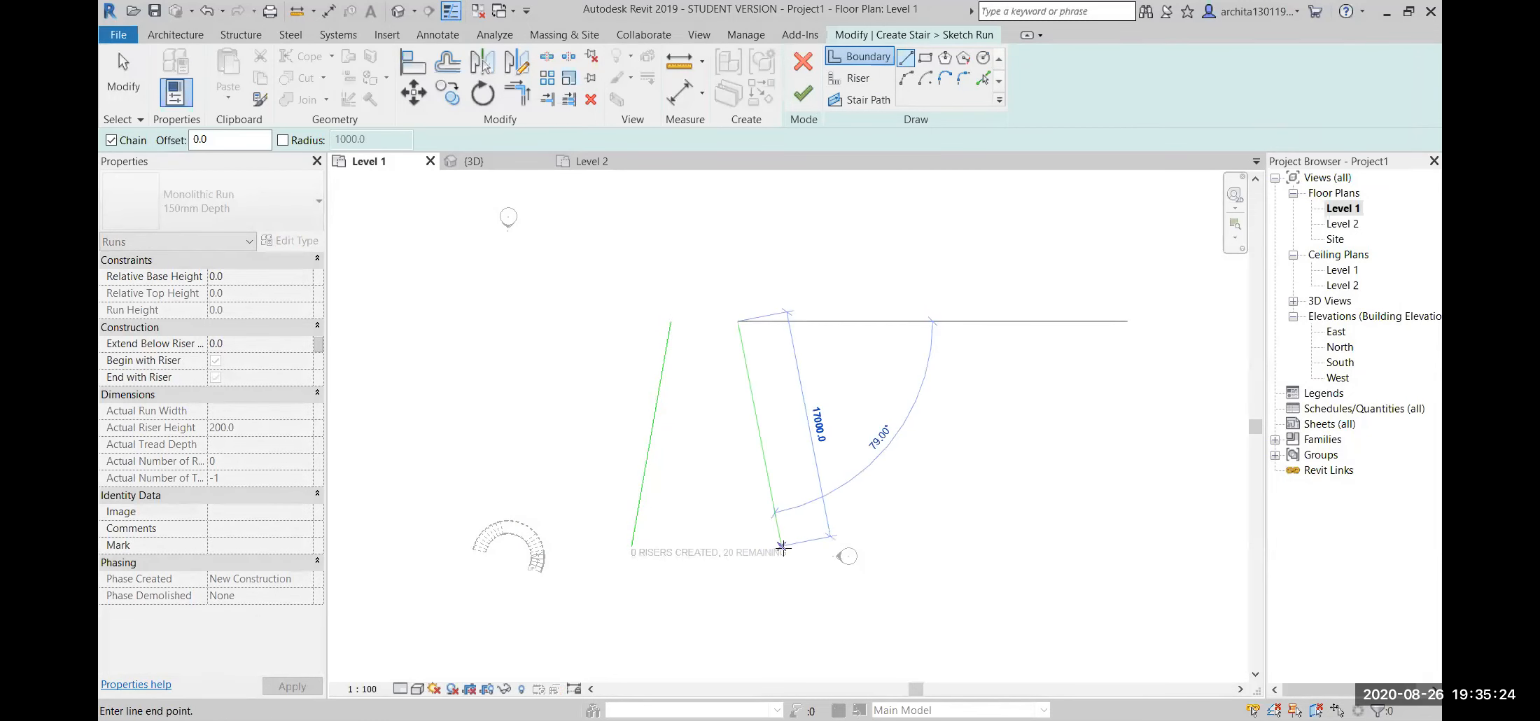
left_click(793, 541)
key("Escape")
key("Escape")
- Draw the two end risers joining the upper and lower ends of the boundary lines
left_click(850, 78)
scroll(732, 271, "up", 2)
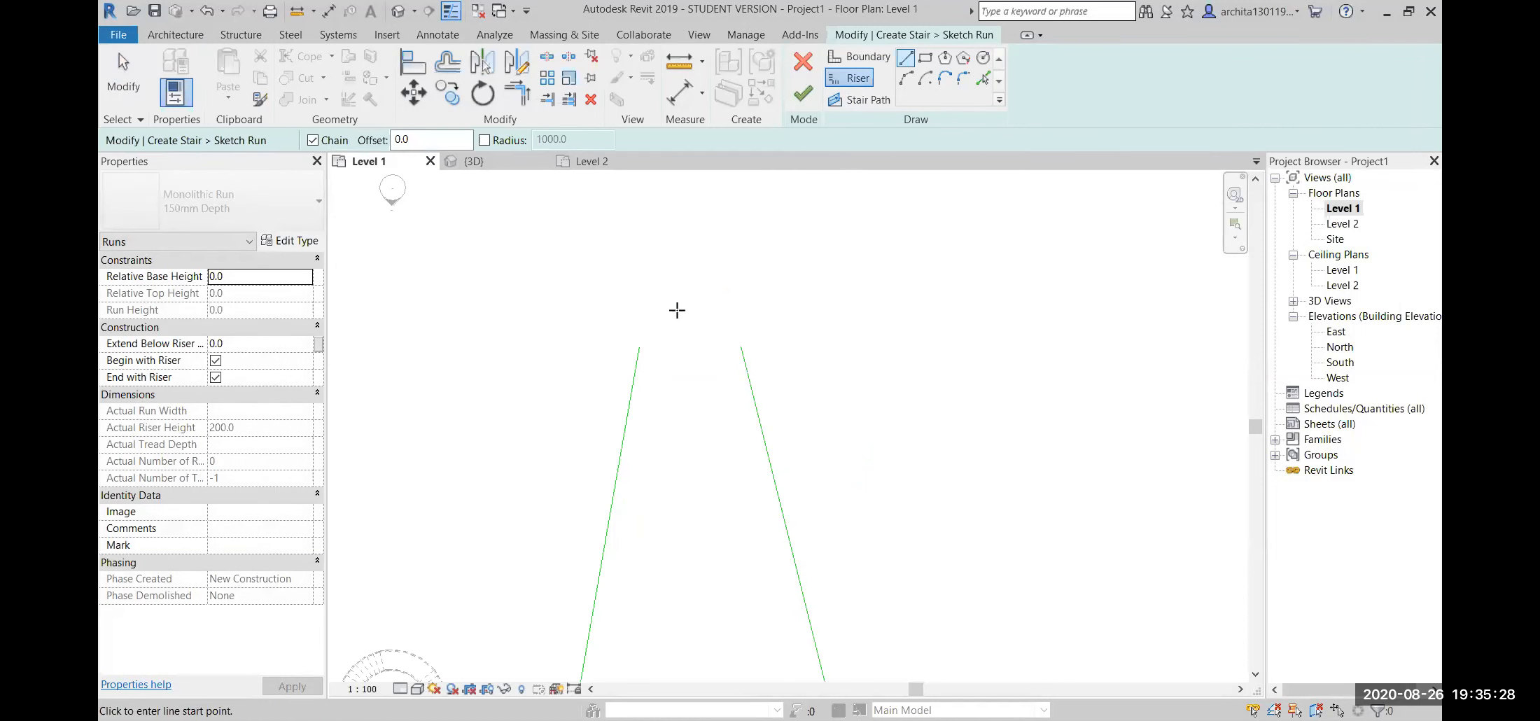
left_click(639, 346)
left_click(742, 346)
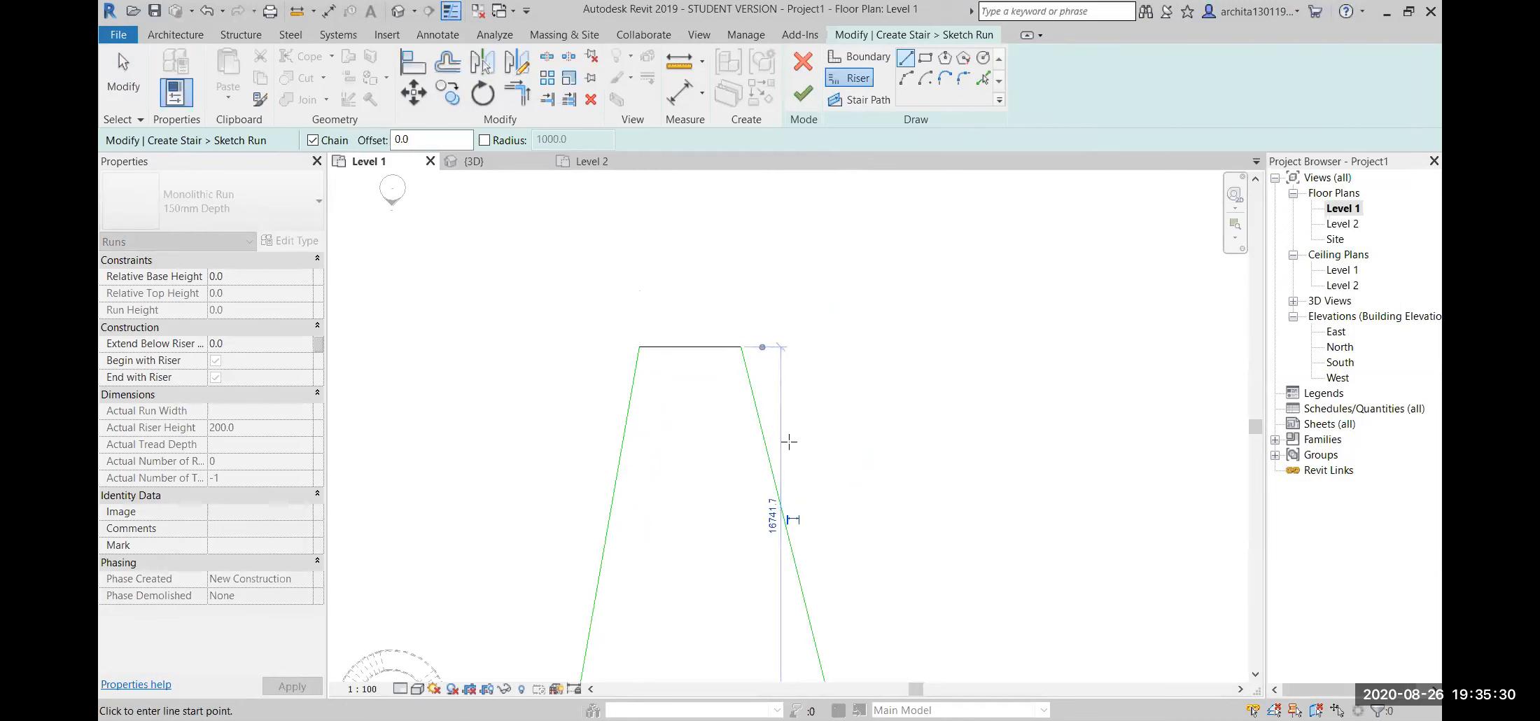
scroll(795, 392, "down", 2)
left_click(639, 493)
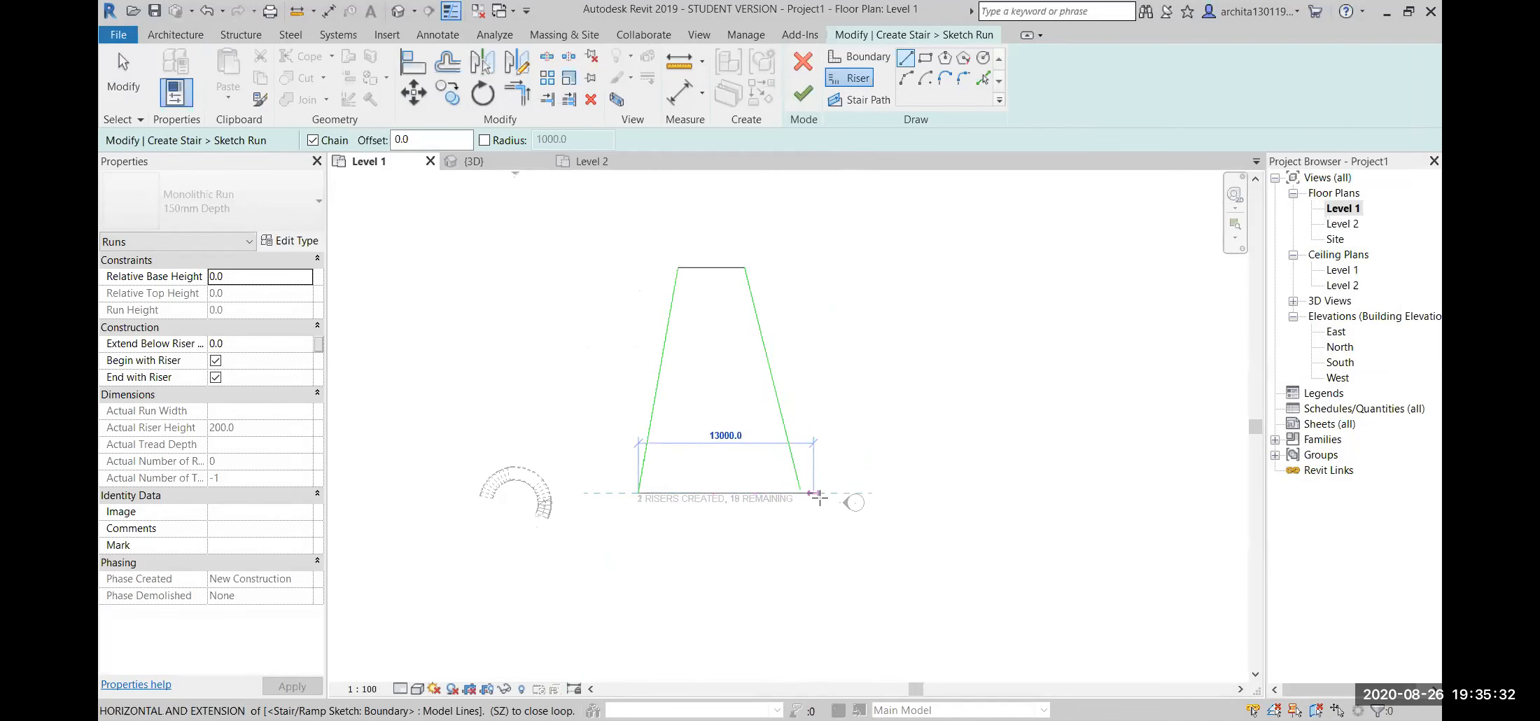
left_click(800, 493)
middle_click_drag(766, 379, 748, 381)
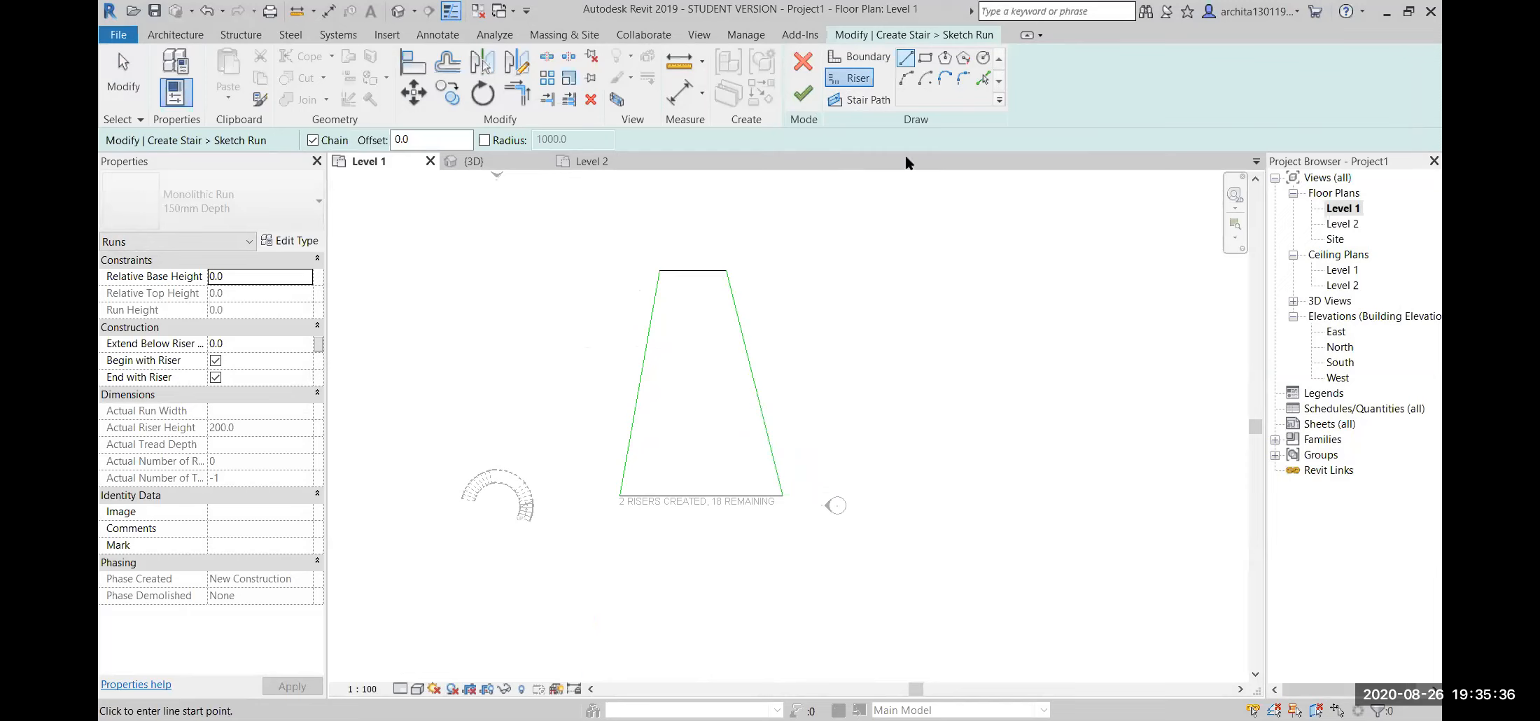
- Draw three risers between the boundaries below the upper end riser, one horizontal and two slanted in opposite directions
scroll(738, 235, "up", 3)
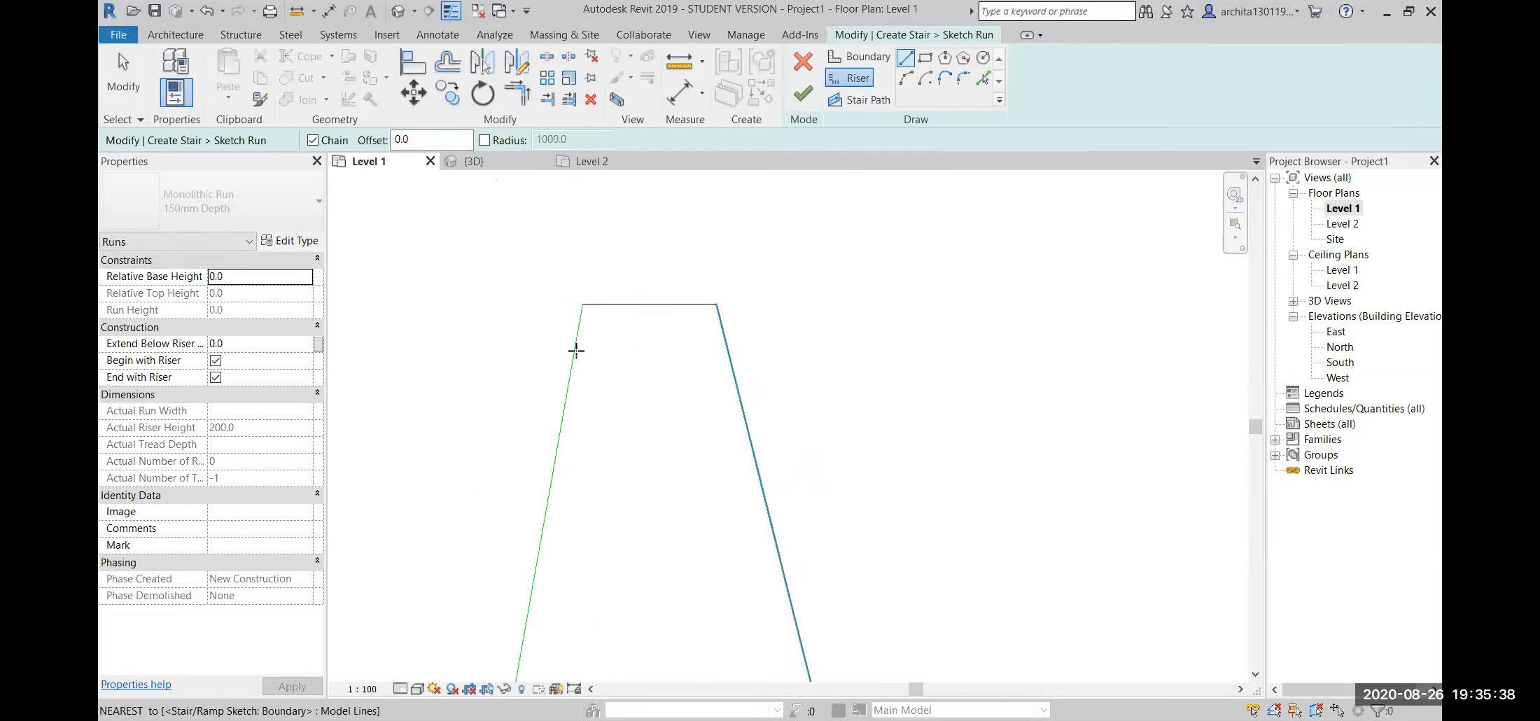
left_click(574, 350)
left_click(728, 351)
left_click(570, 374)
left_click(742, 404)
middle_click_drag(639, 481, 543, 299)
left_click(546, 307)
left_click(732, 288)
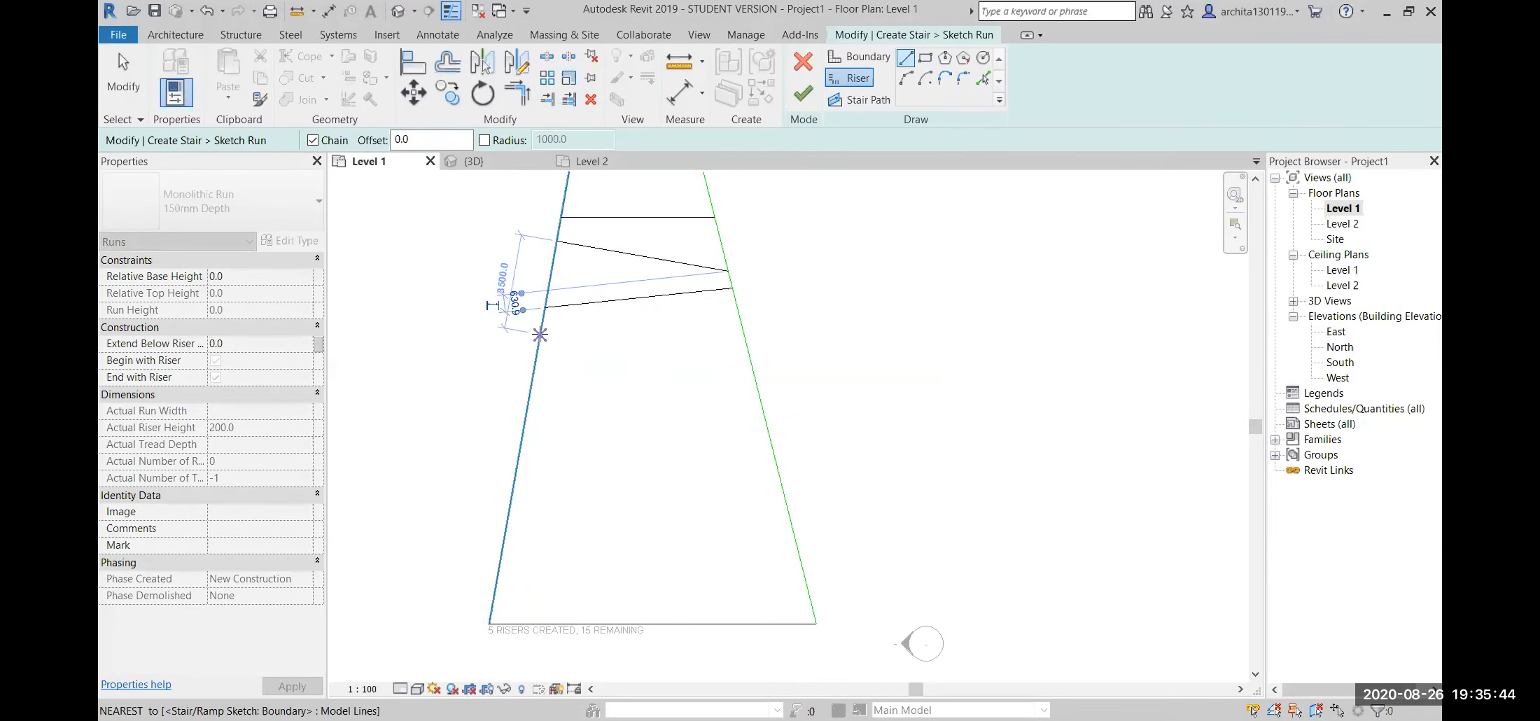
- Draw four horizontal risers below the slanted ones, about 690 to 1040 mm apart, from boundary to boundary
left_click(542, 331)
left_click(740, 331)
left_click(538, 350)
left_click(748, 350)
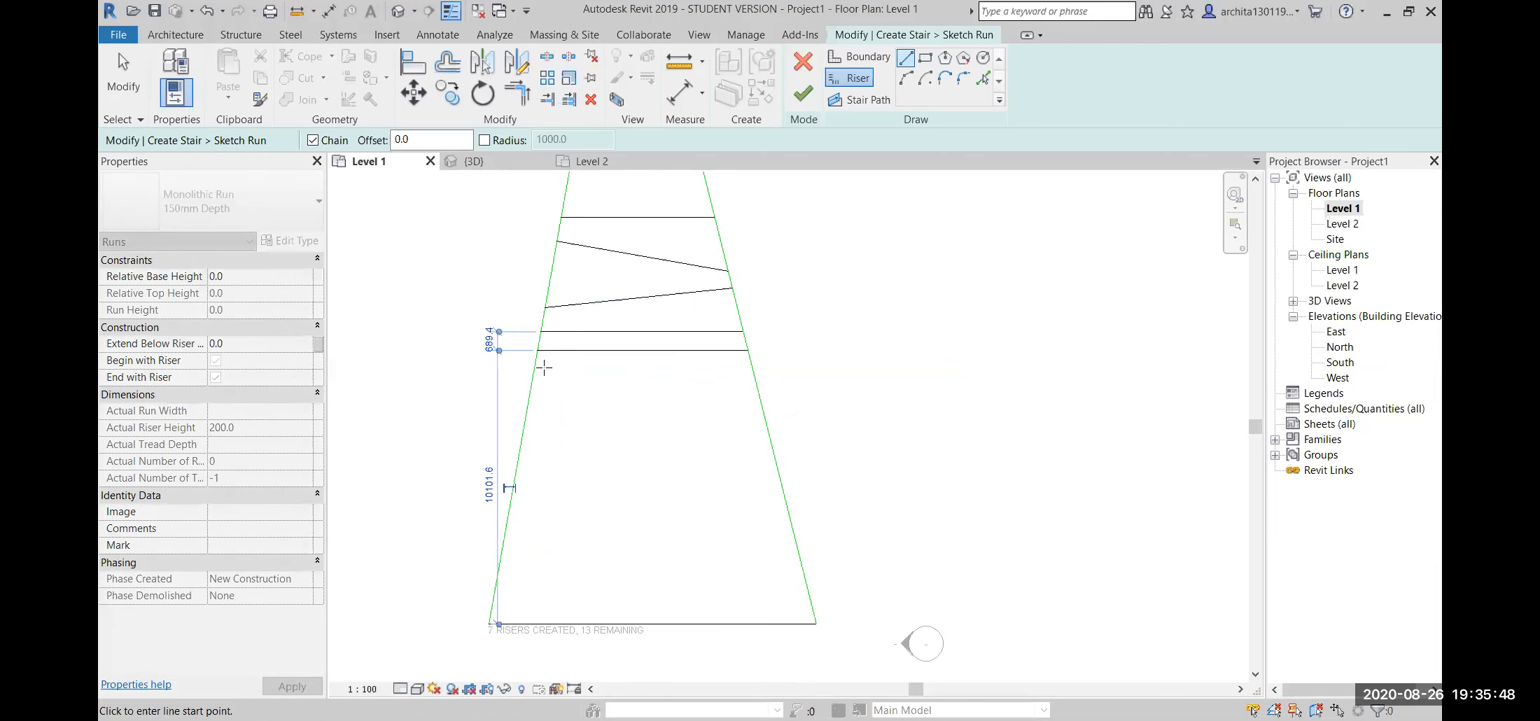
left_click(535, 368)
left_click(752, 369)
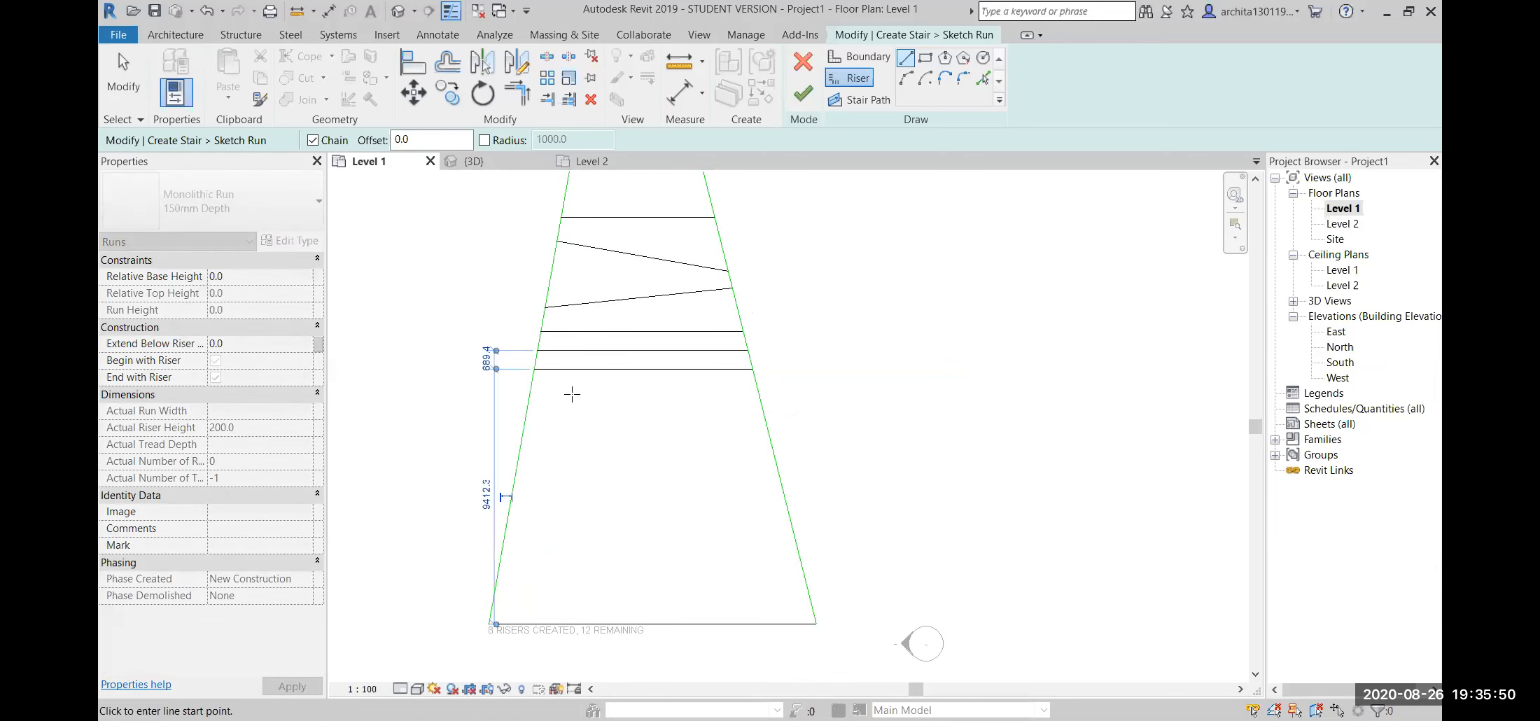
left_click(536, 392)
left_click(760, 397)
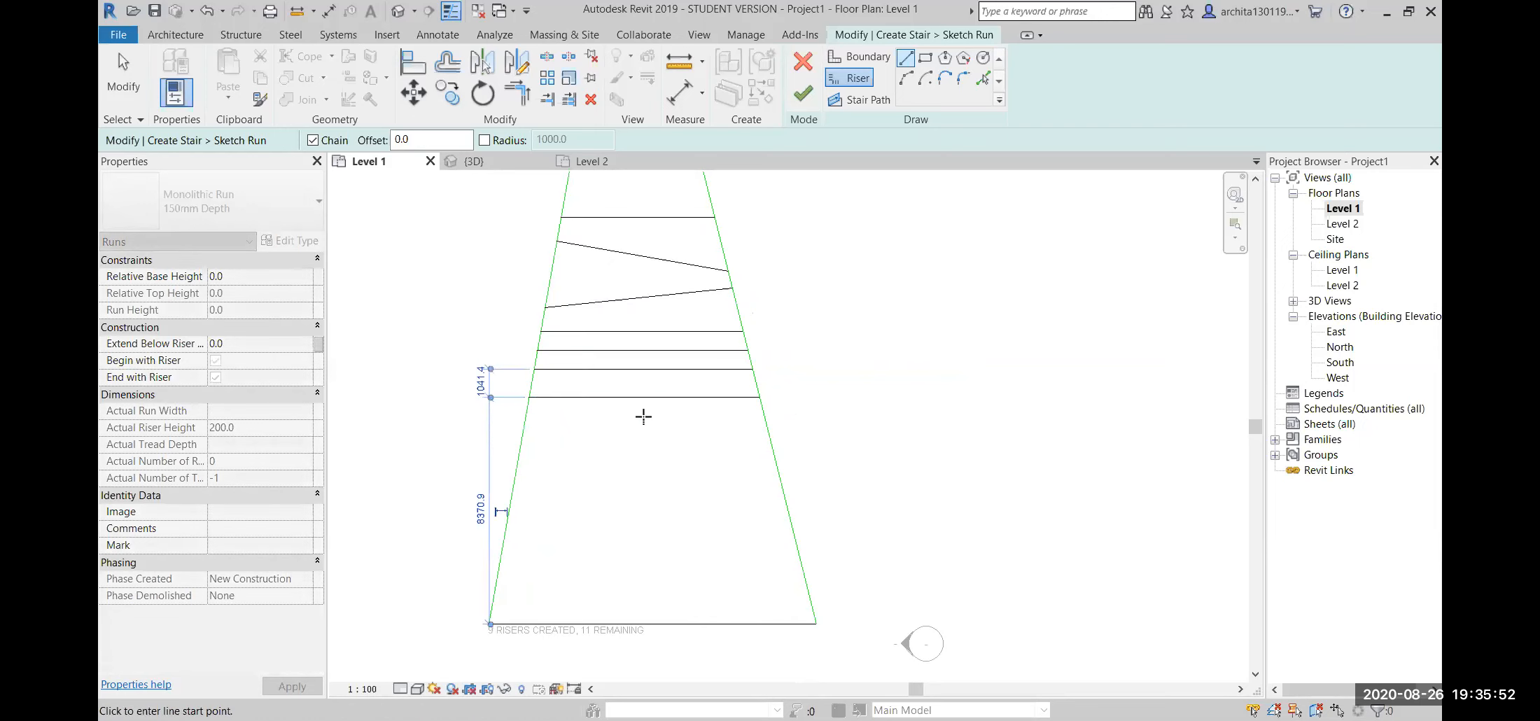
- Draw four more horizontal risers below the existing ones, about 590 to 790 mm apart, from boundary to boundary
middle_click_drag(534, 415, 515, 372)
left_click(510, 371)
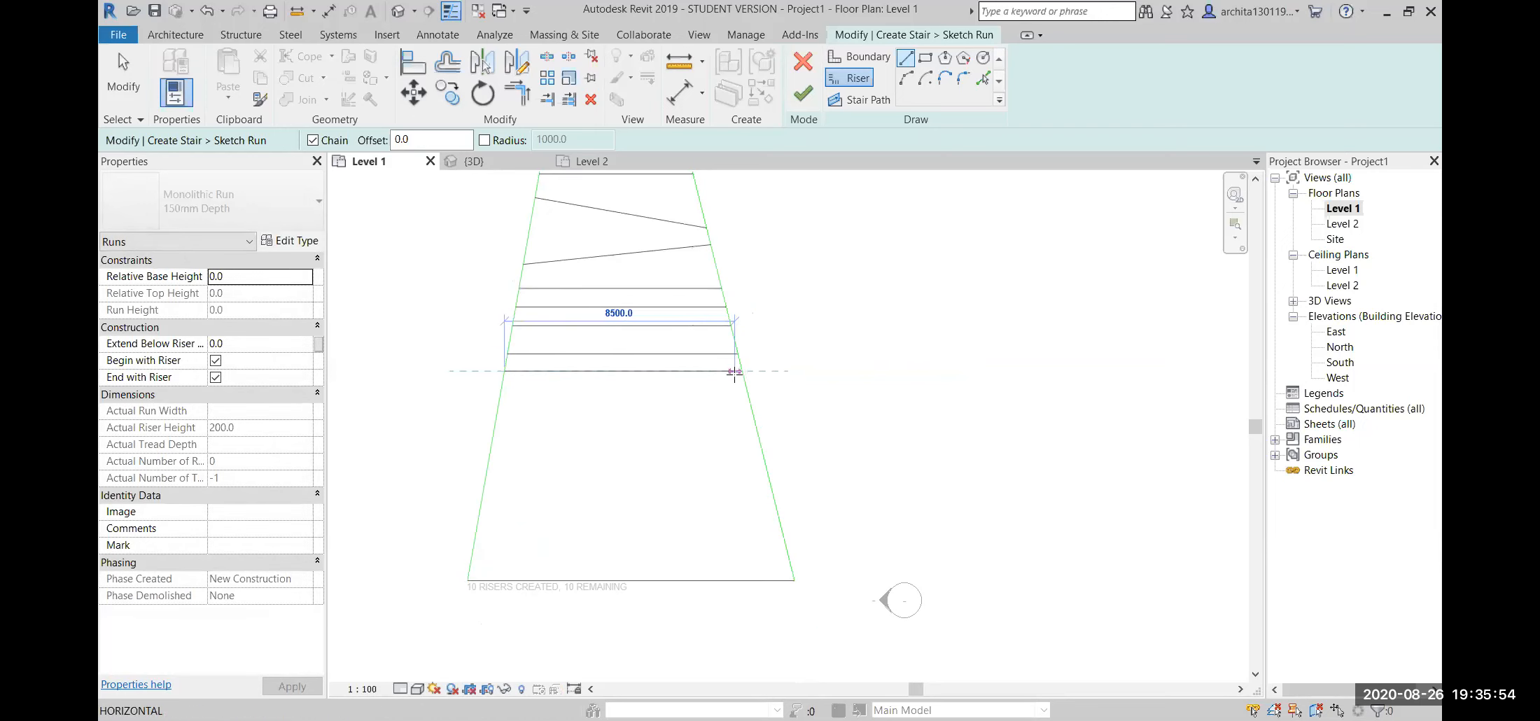
left_click(740, 372)
middle_click_drag(570, 463, 558, 413)
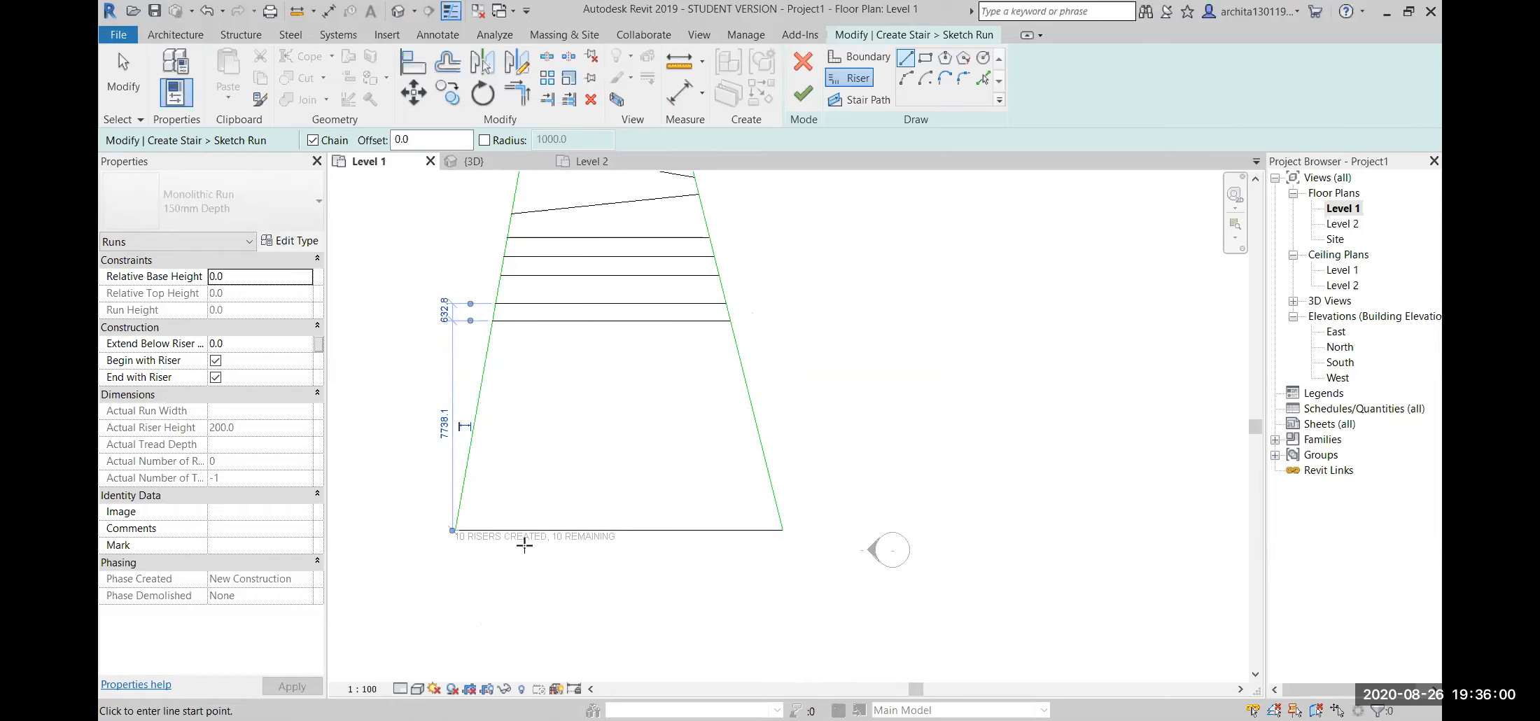
left_click(489, 339)
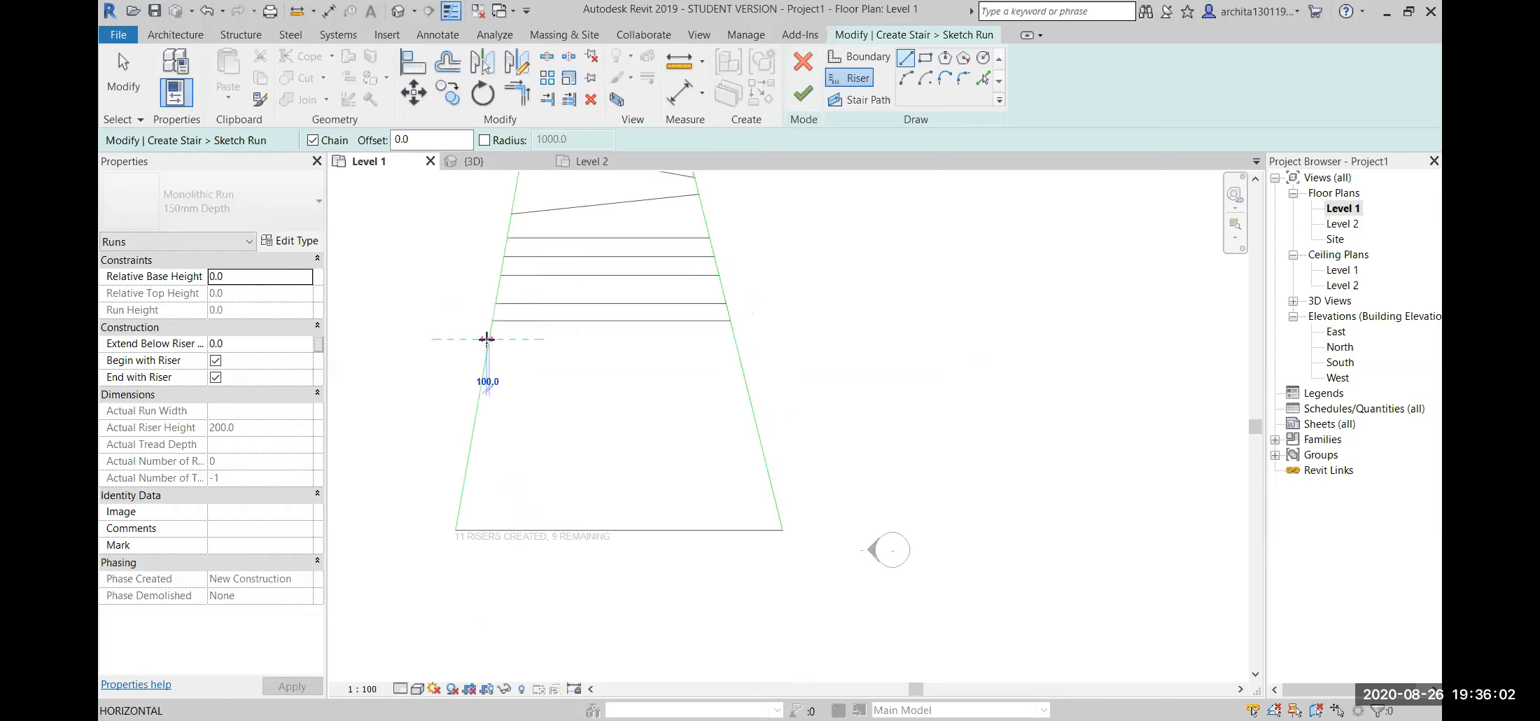
left_click(730, 339)
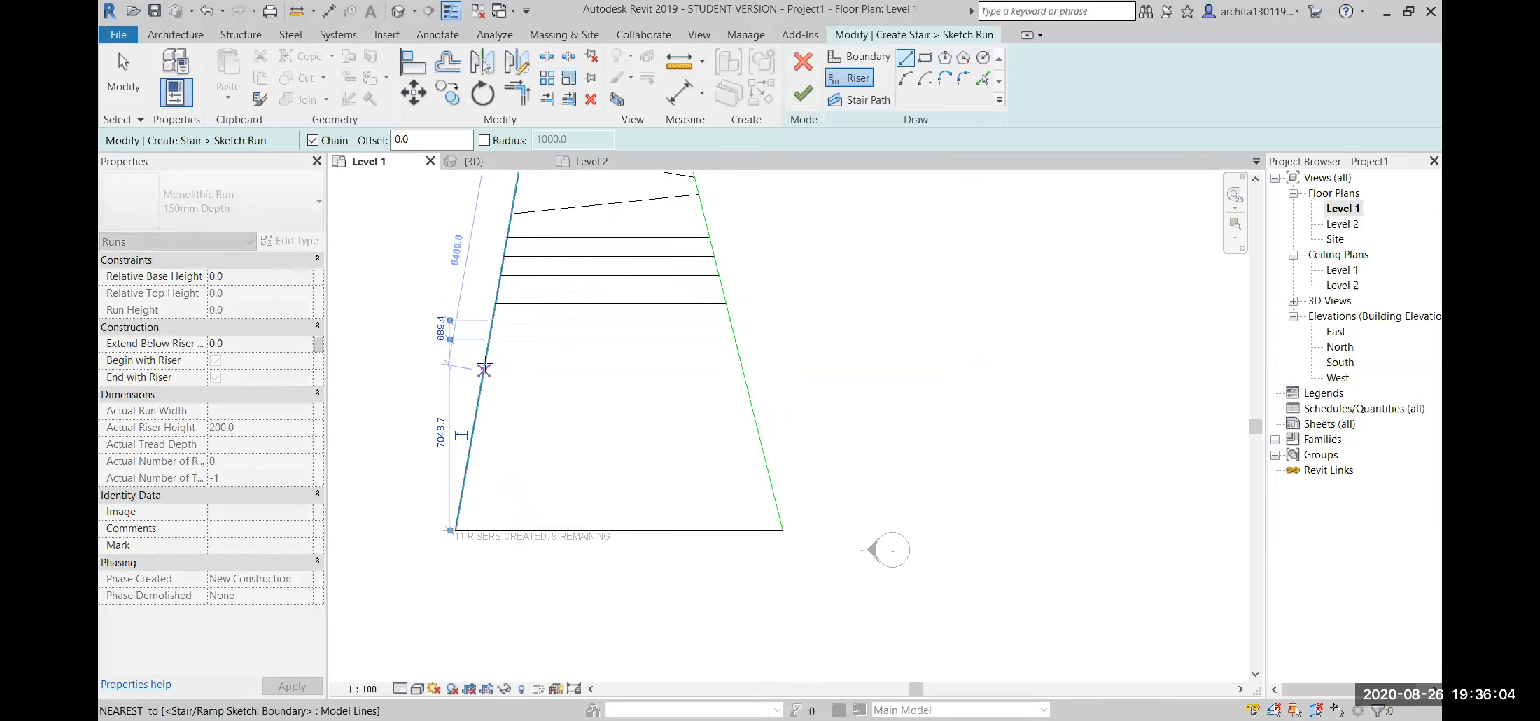
left_click(486, 361)
left_click(740, 361)
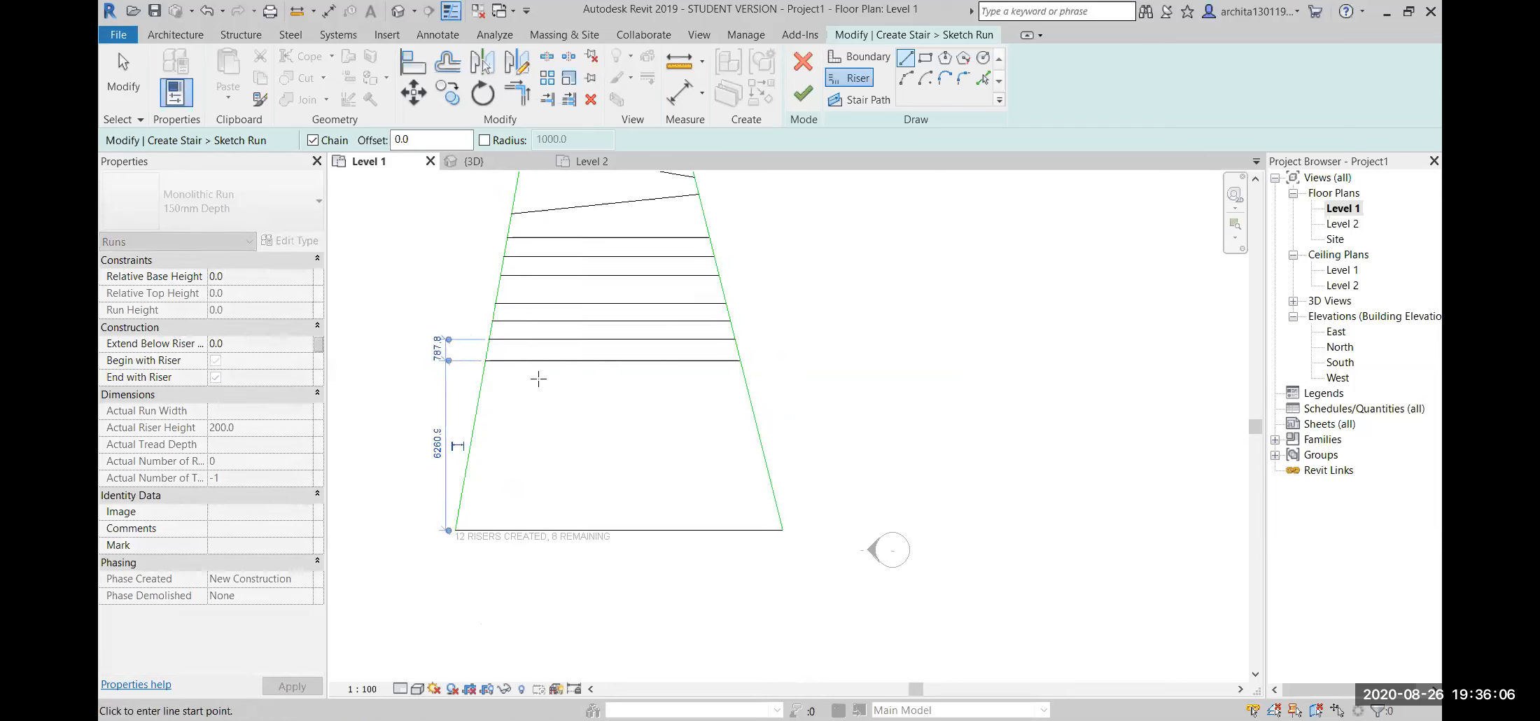
left_click(484, 377)
left_click(744, 377)
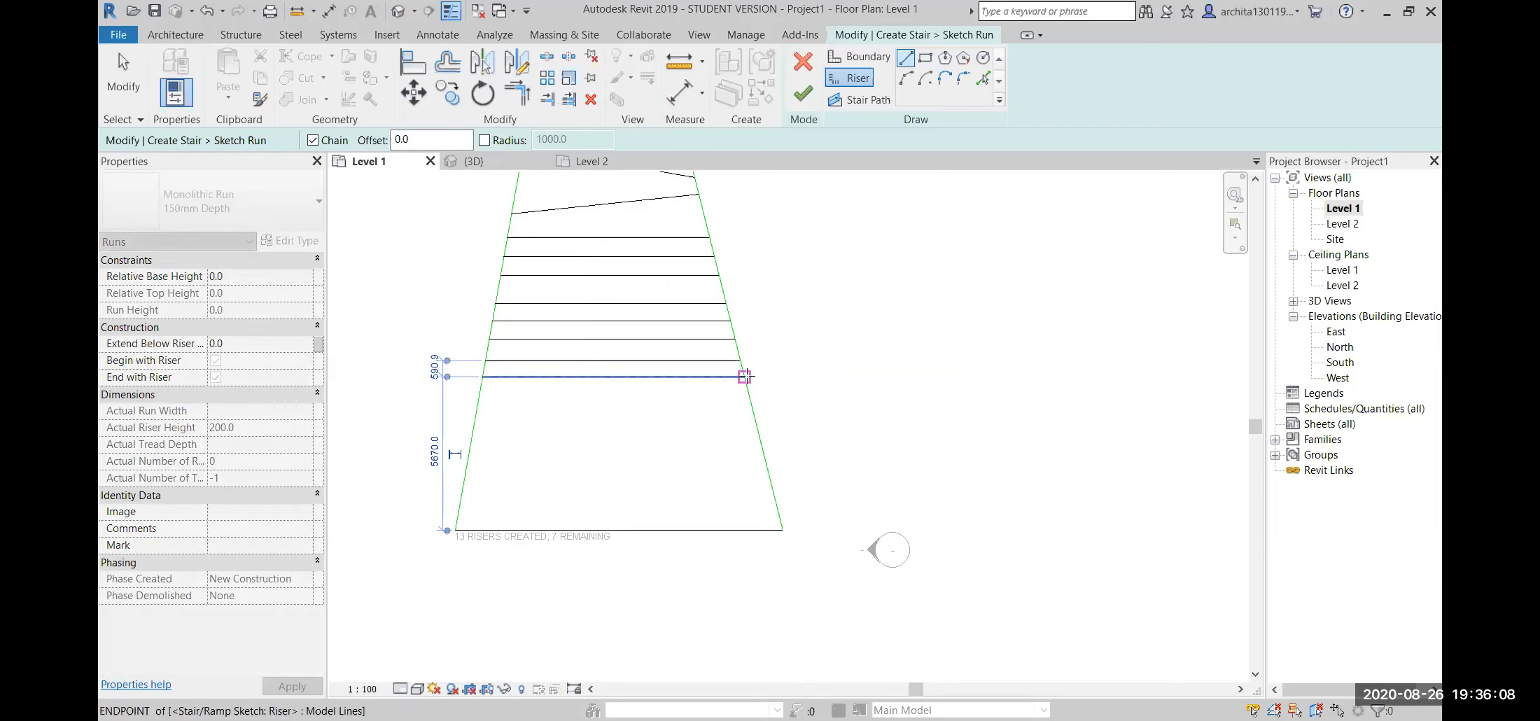
- Continue downward with four further horizontal risers between the boundaries, about 490 to 985 mm apart
left_click(477, 398)
left_click(747, 398)
left_click(475, 413)
left_click(754, 414)
left_click(472, 440)
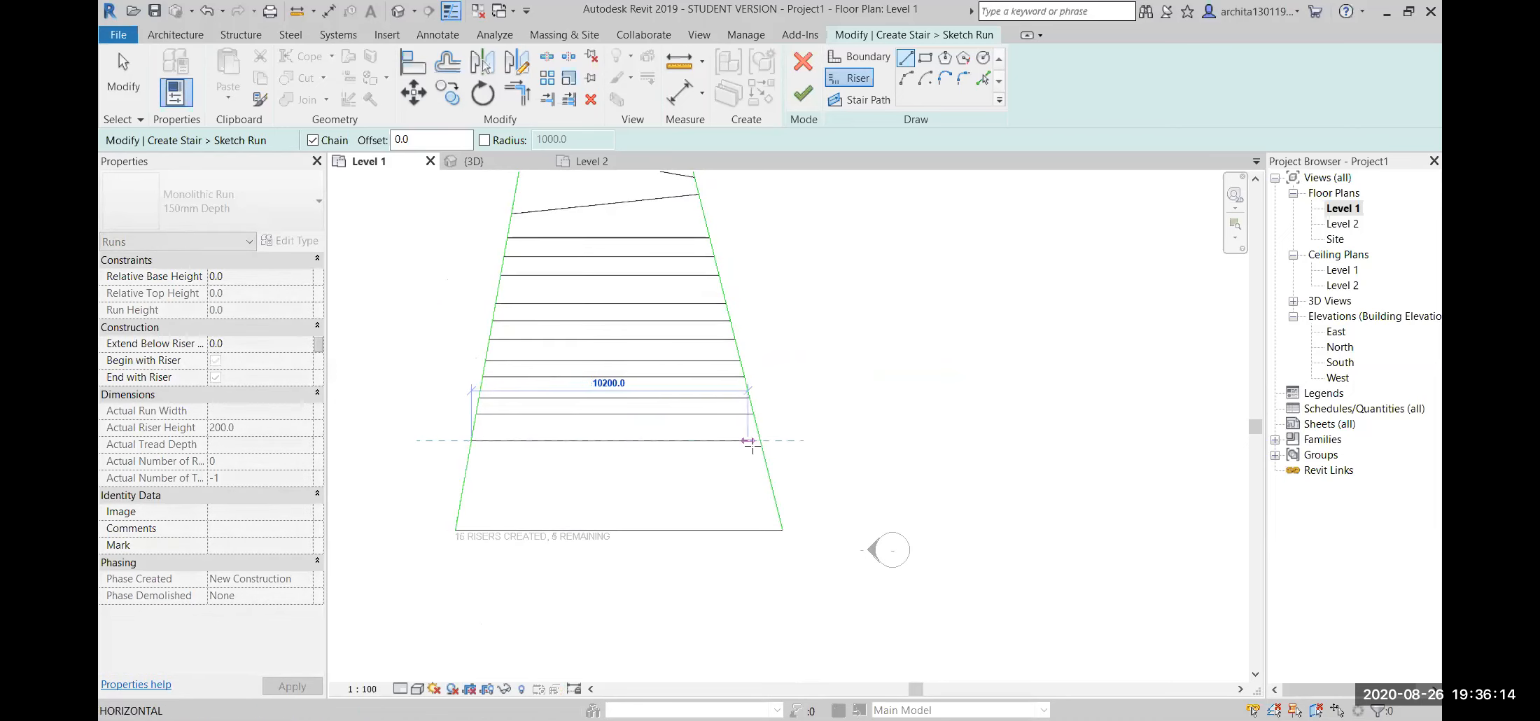
left_click(760, 441)
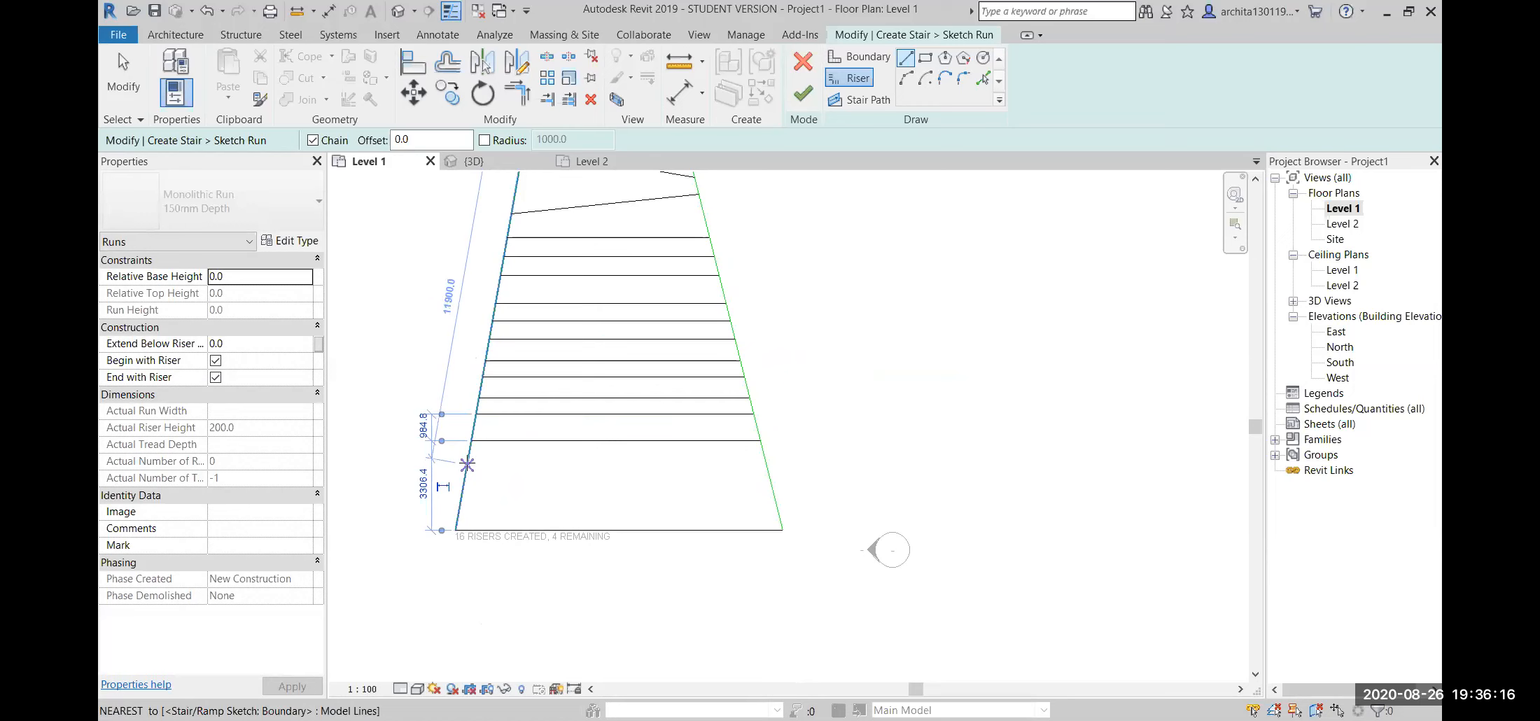
left_click(469, 454)
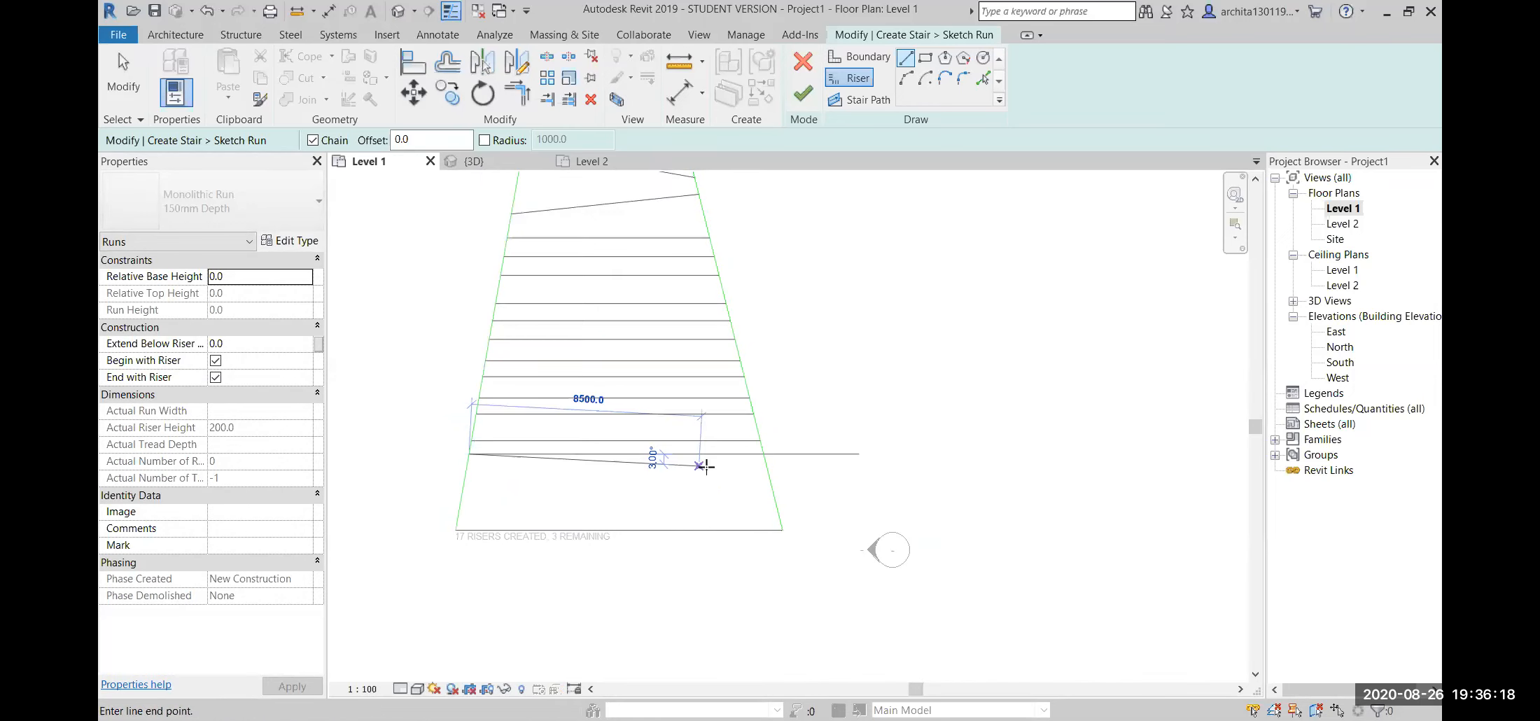
left_click(764, 454)
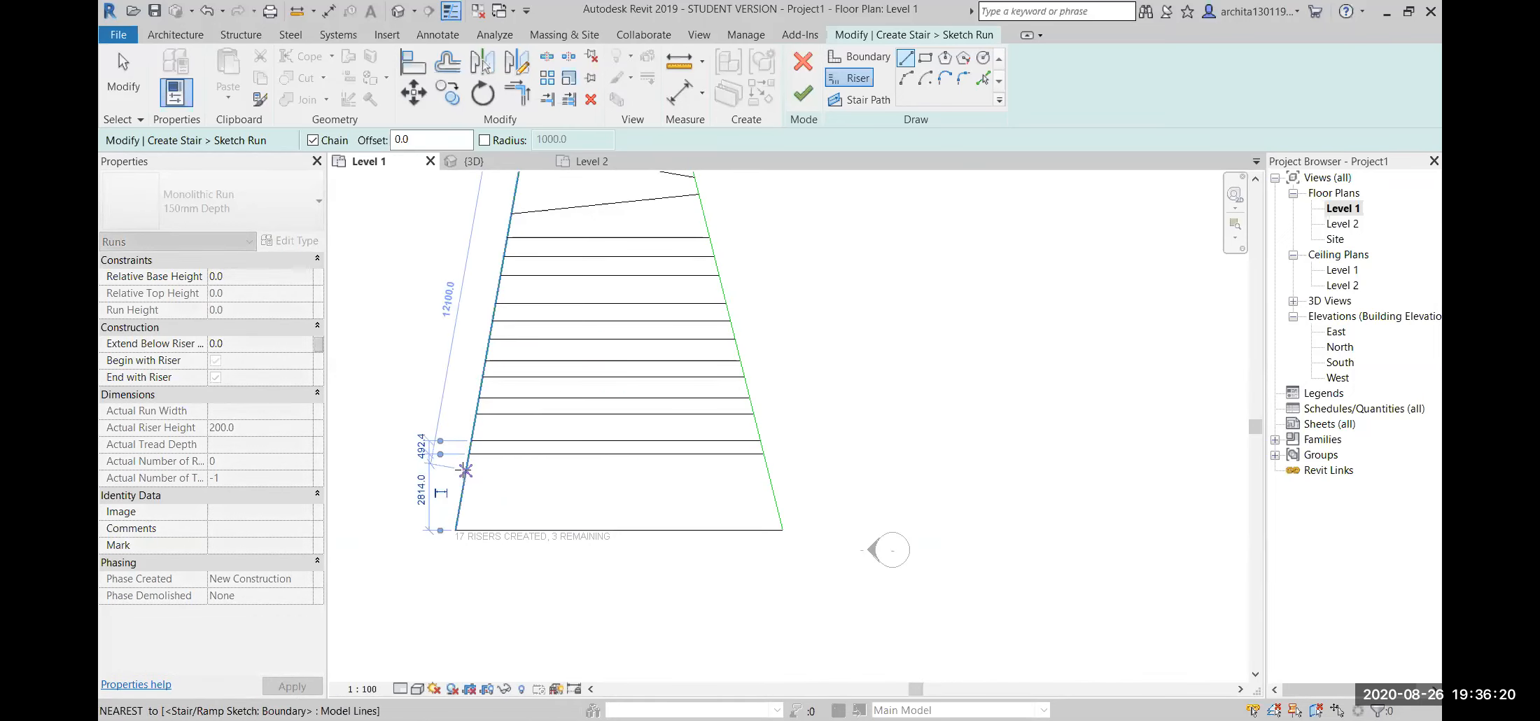
- Draw the last three horizontal risers above the lower end riser, about 590 to 690 mm apart
left_click(467, 470)
left_click(765, 470)
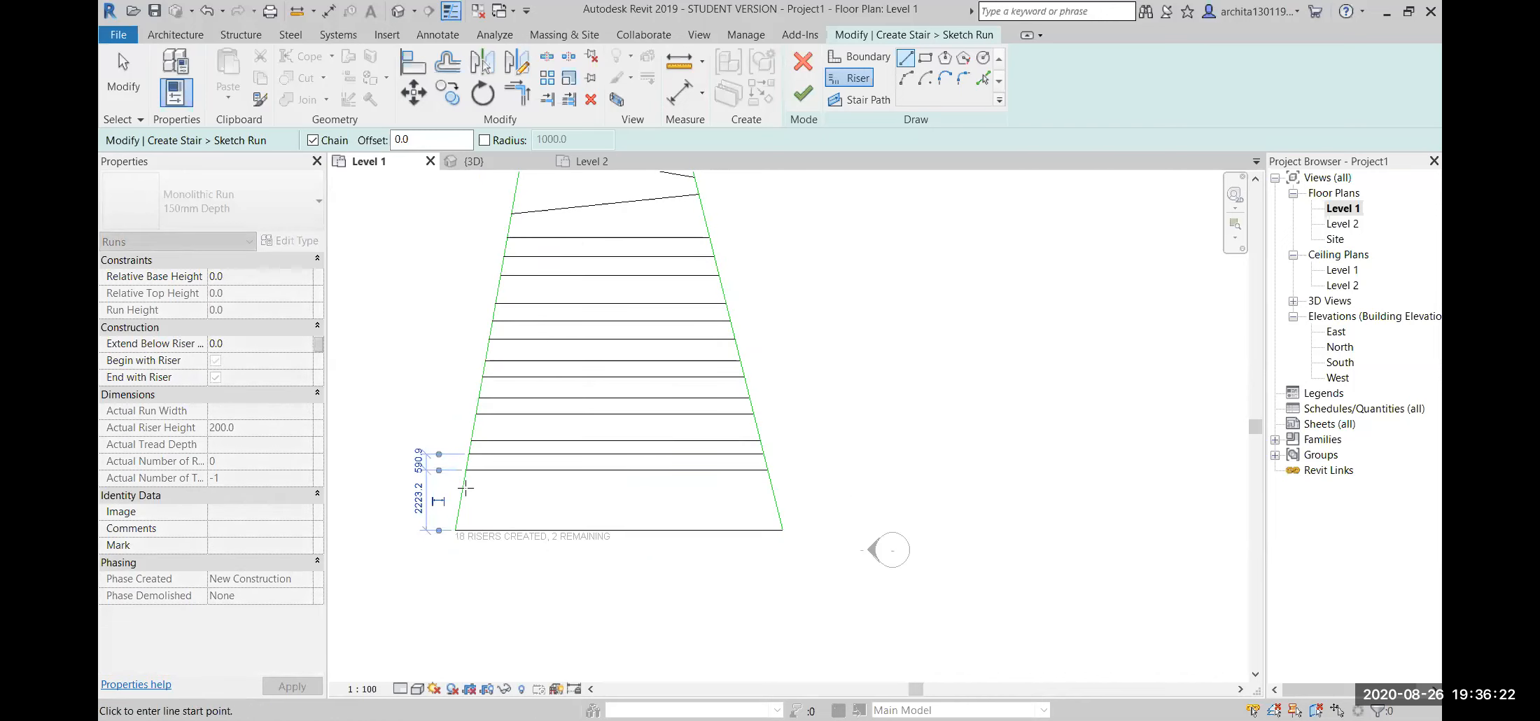
left_click(463, 489)
left_click(758, 489)
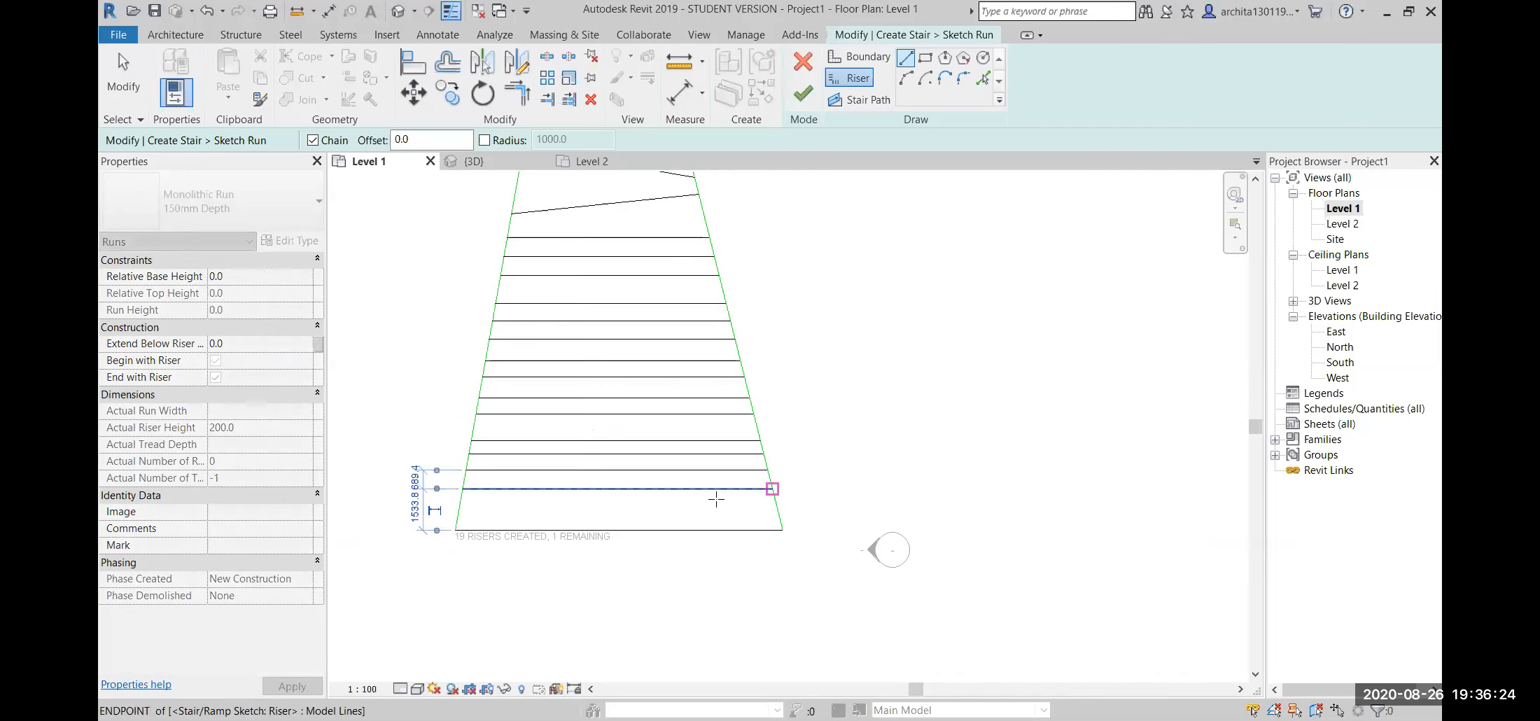
left_click(462, 506)
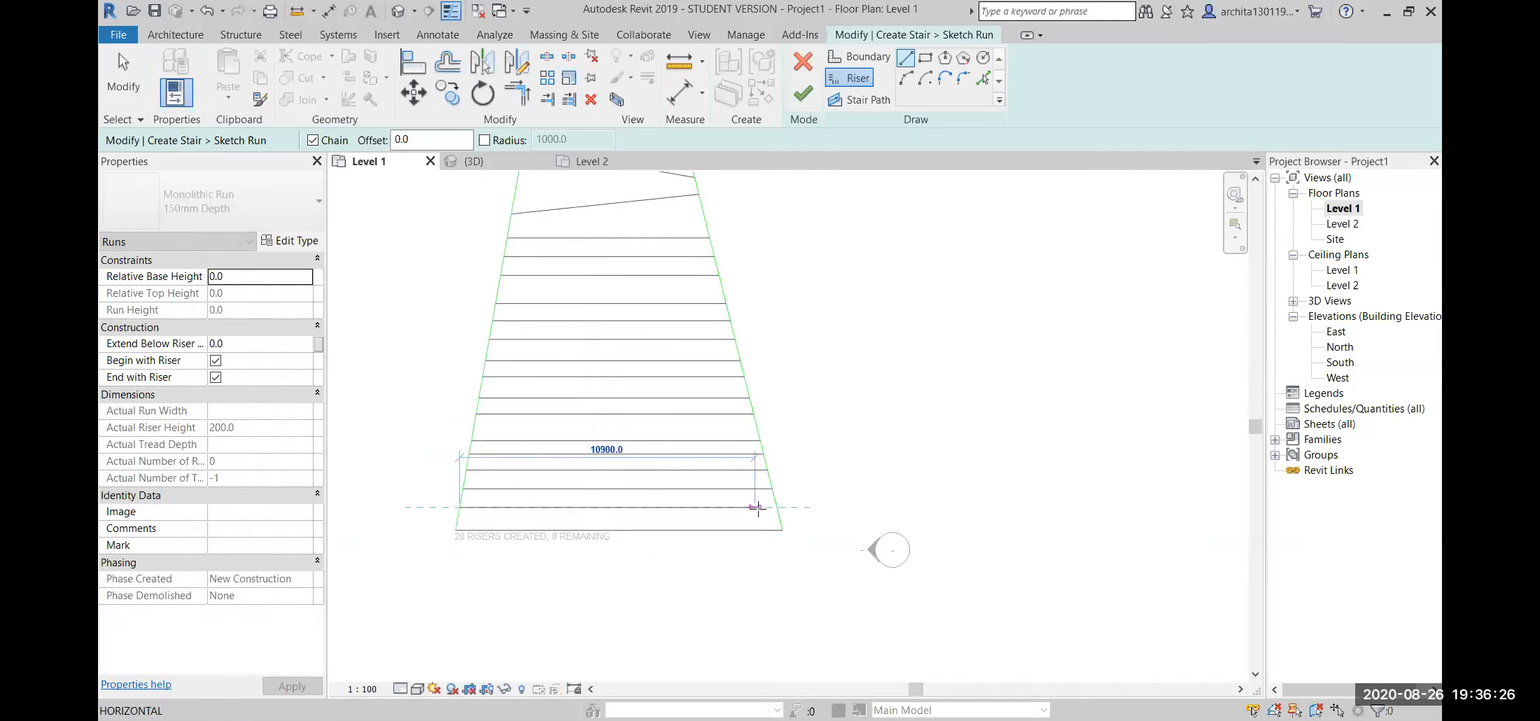
left_click(771, 508)
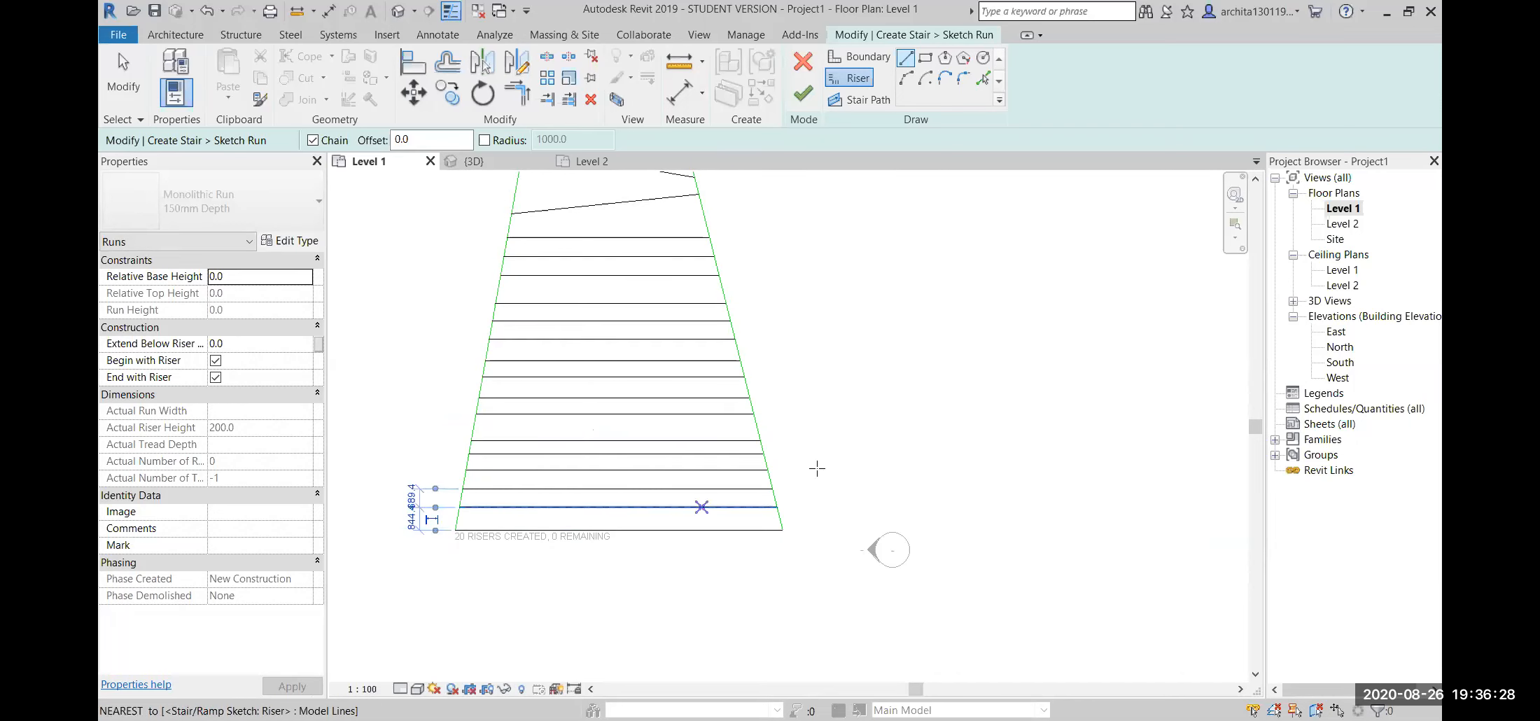
- Finish the run sketch and complete the tapered stair
key("Escape")
key("Escape")
scroll(625, 461, "down", 2)
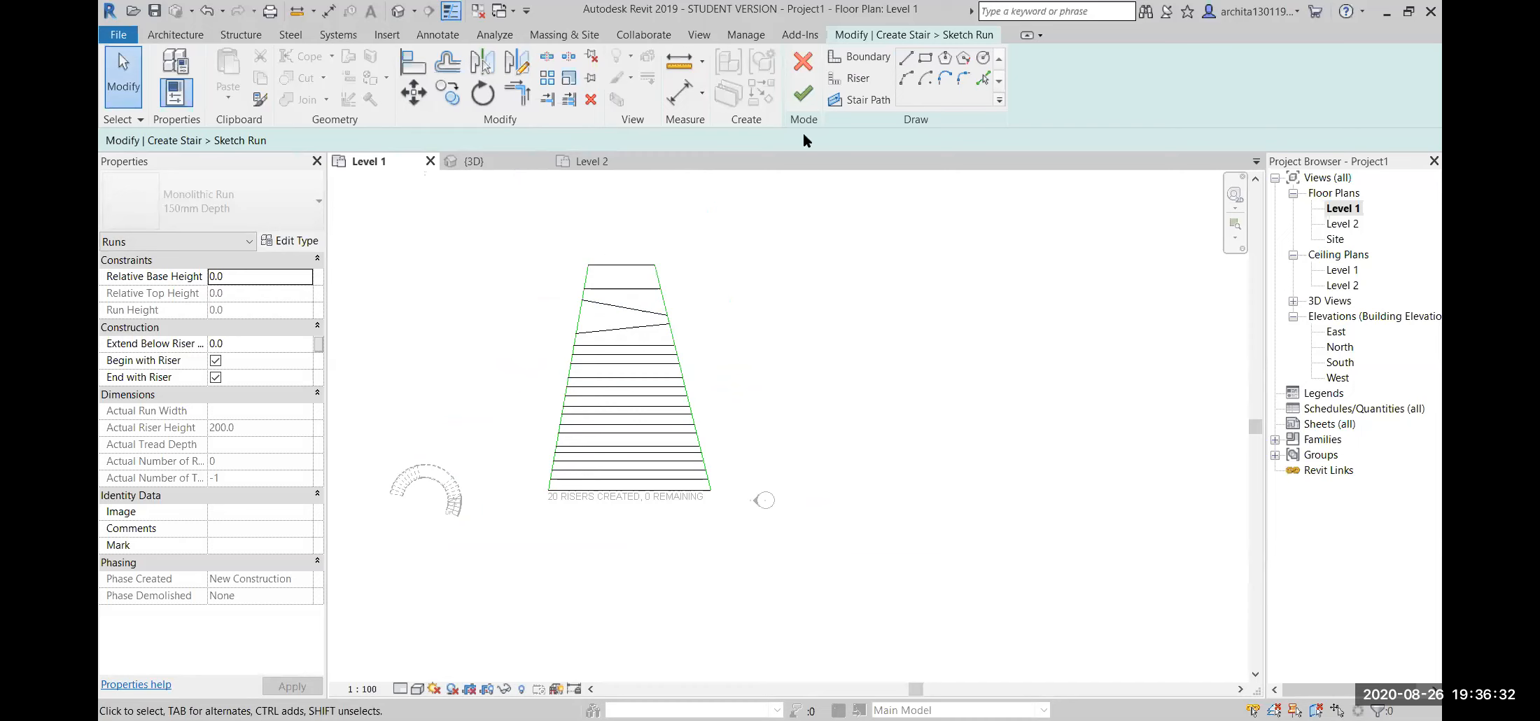
left_click(804, 93)
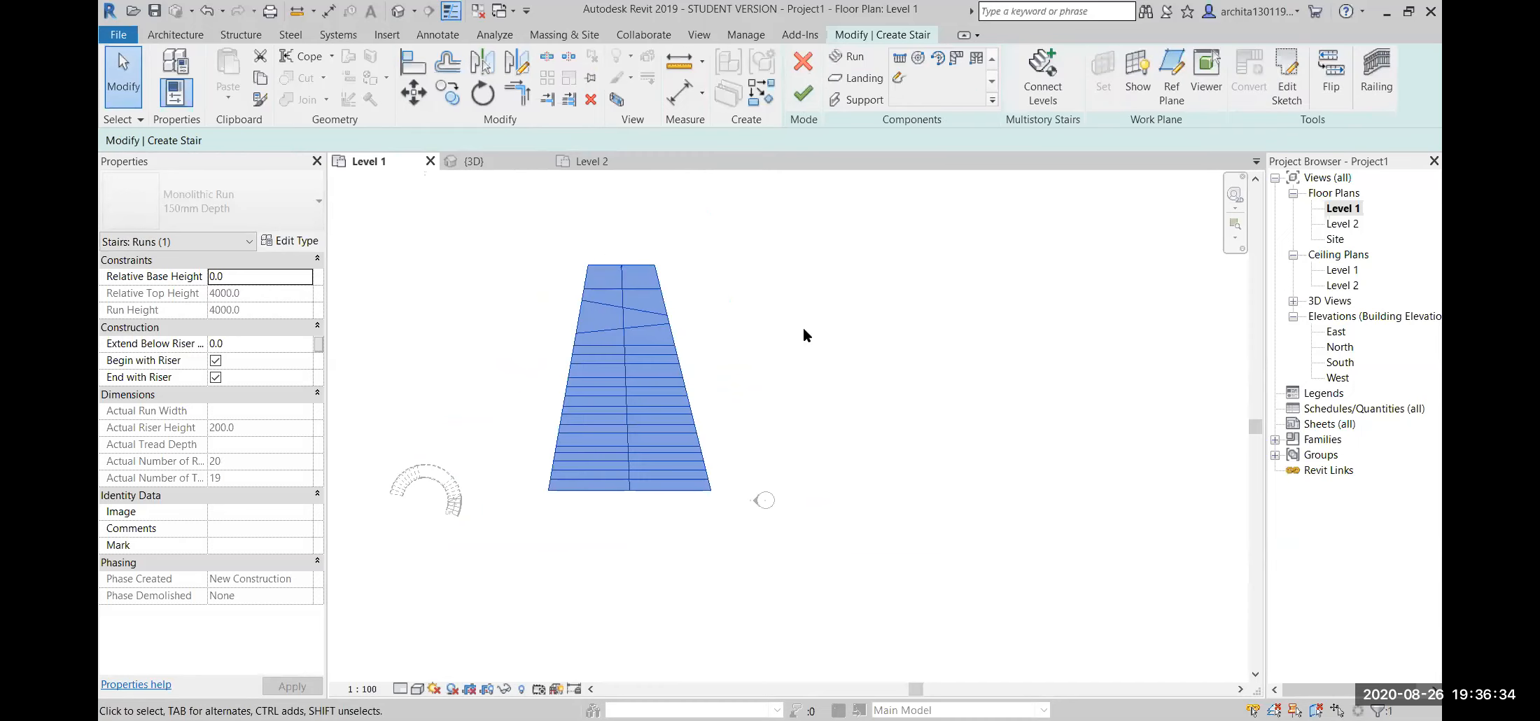
left_click(803, 93)
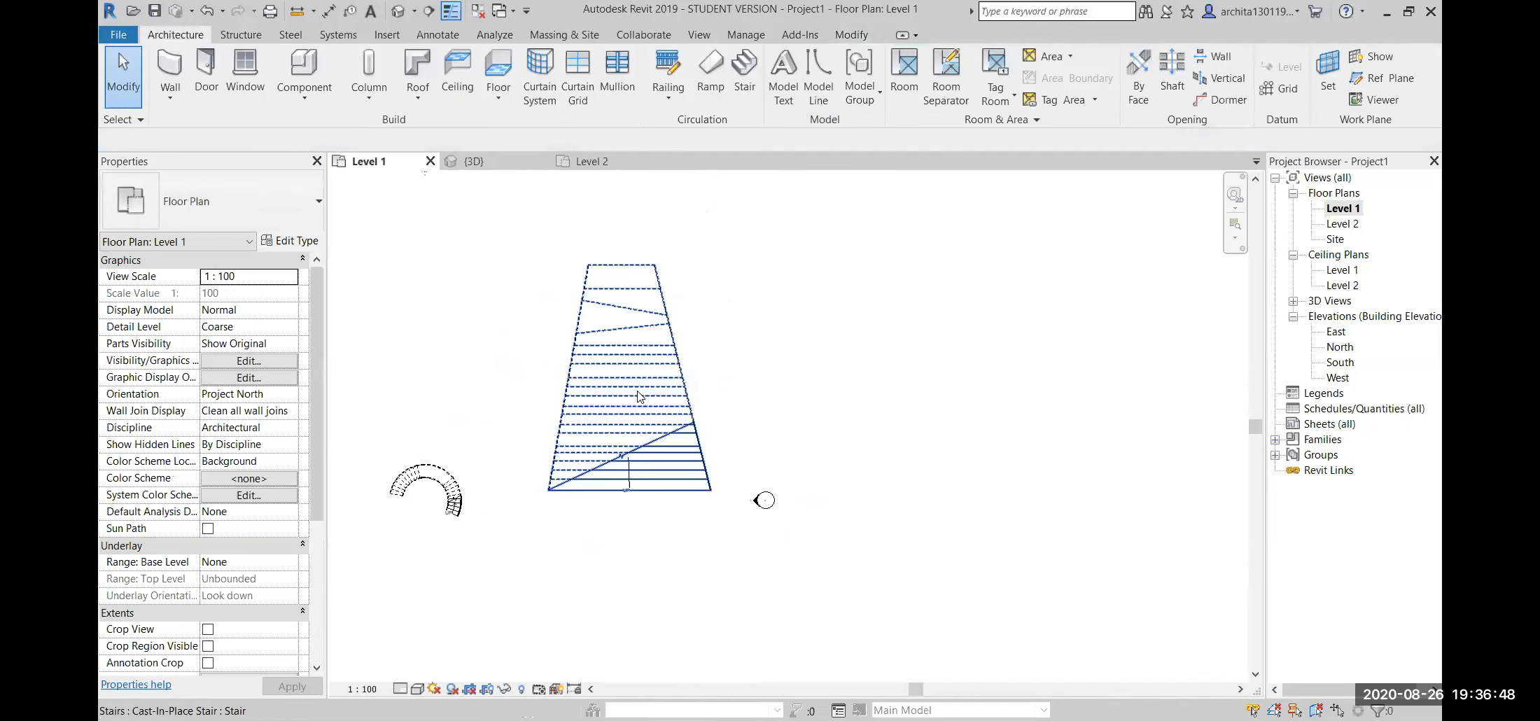
- Reopen the tapered stair's run sketch for editing and select its stair path line
double_click(647, 439)
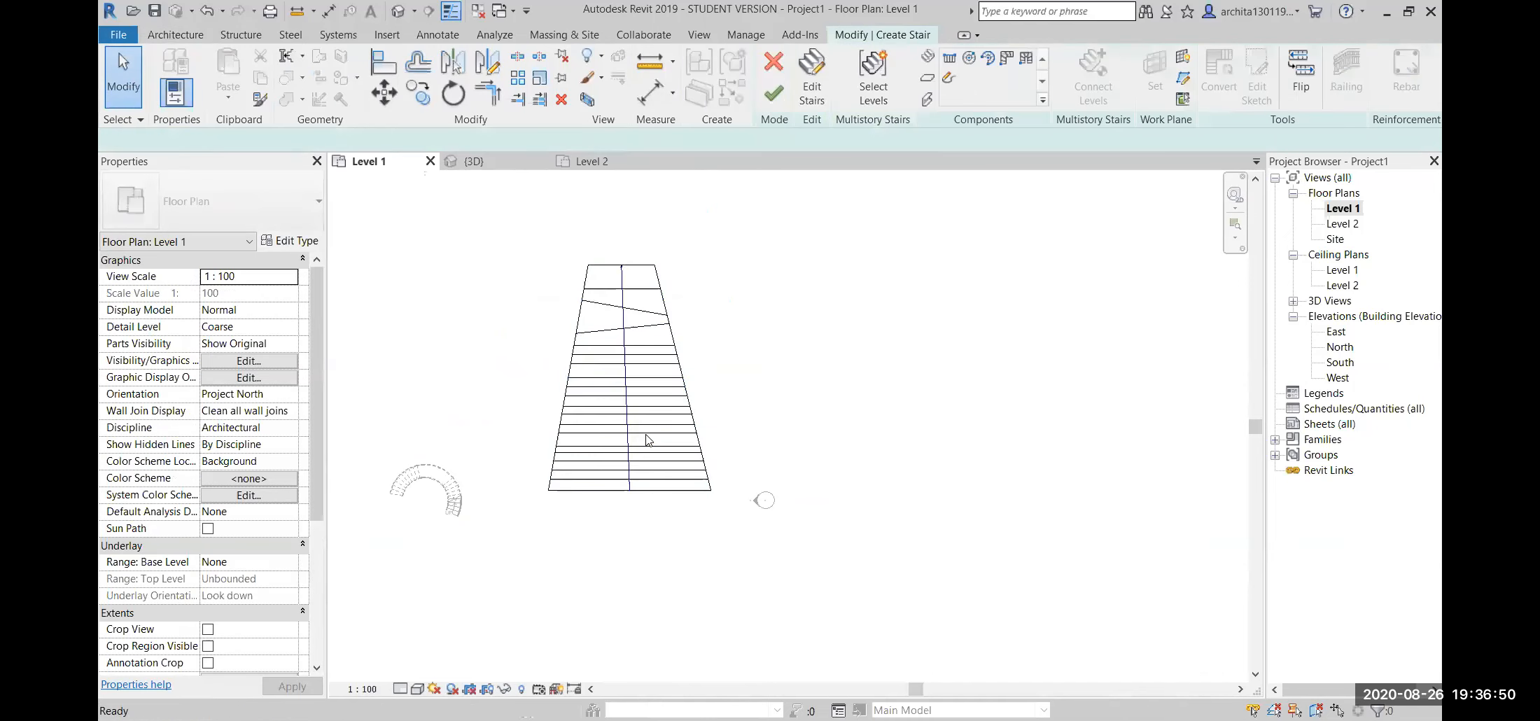
double_click(655, 370)
middle_click_drag(749, 408, 756, 460)
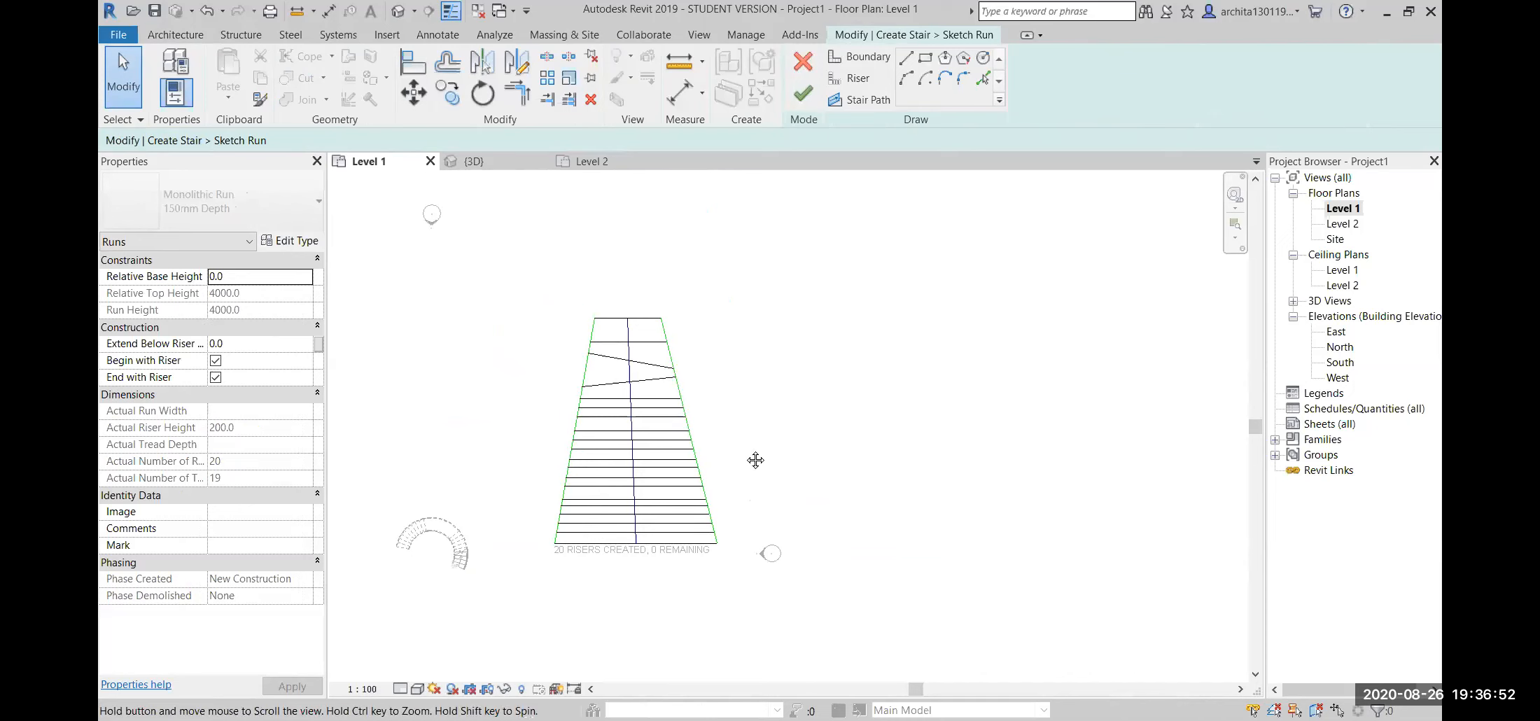
scroll(619, 403, "up", 3)
left_click(644, 324)
scroll(647, 329, "down", 3)
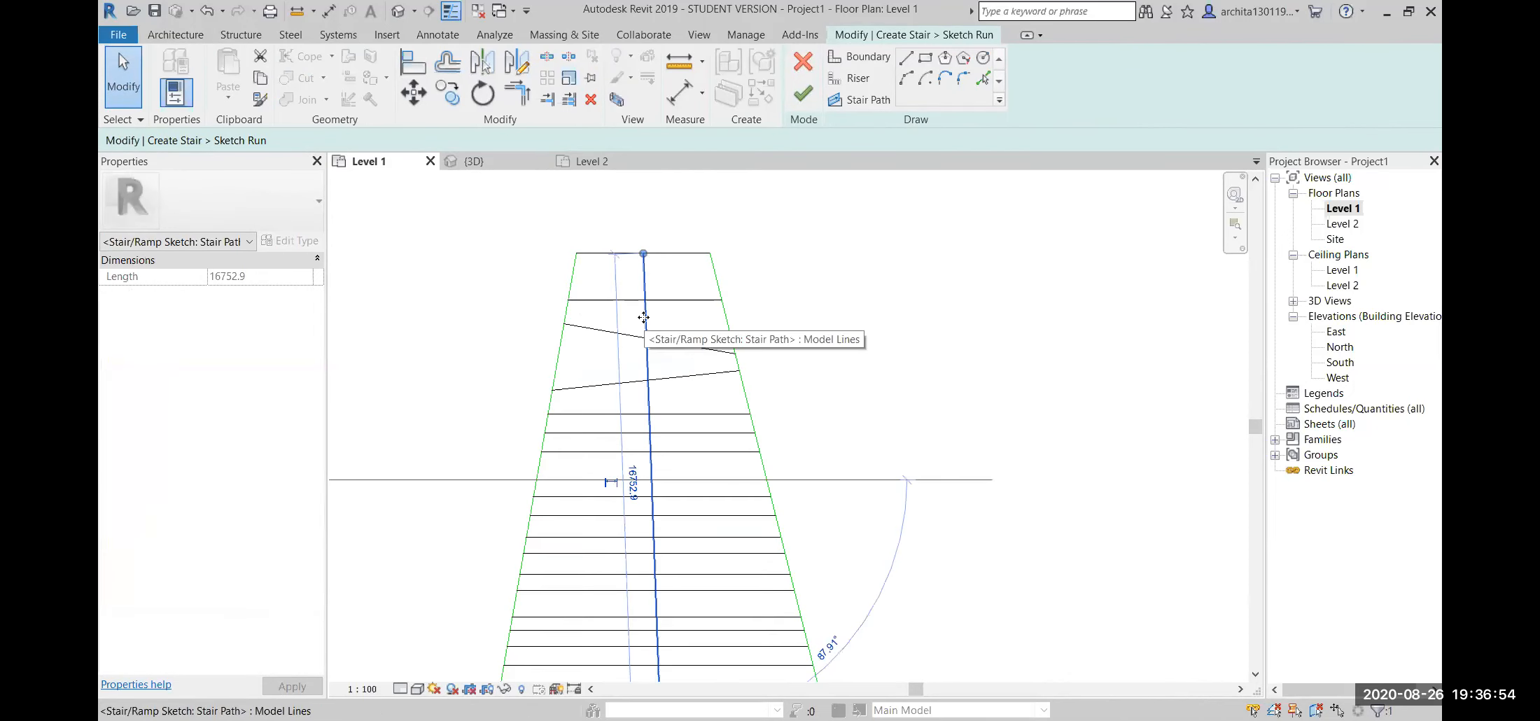
- Draw a second stair path line from the lower end riser to the upper end riser, beside the existing path
left_click(805, 336)
left_click(829, 99)
left_click(665, 510)
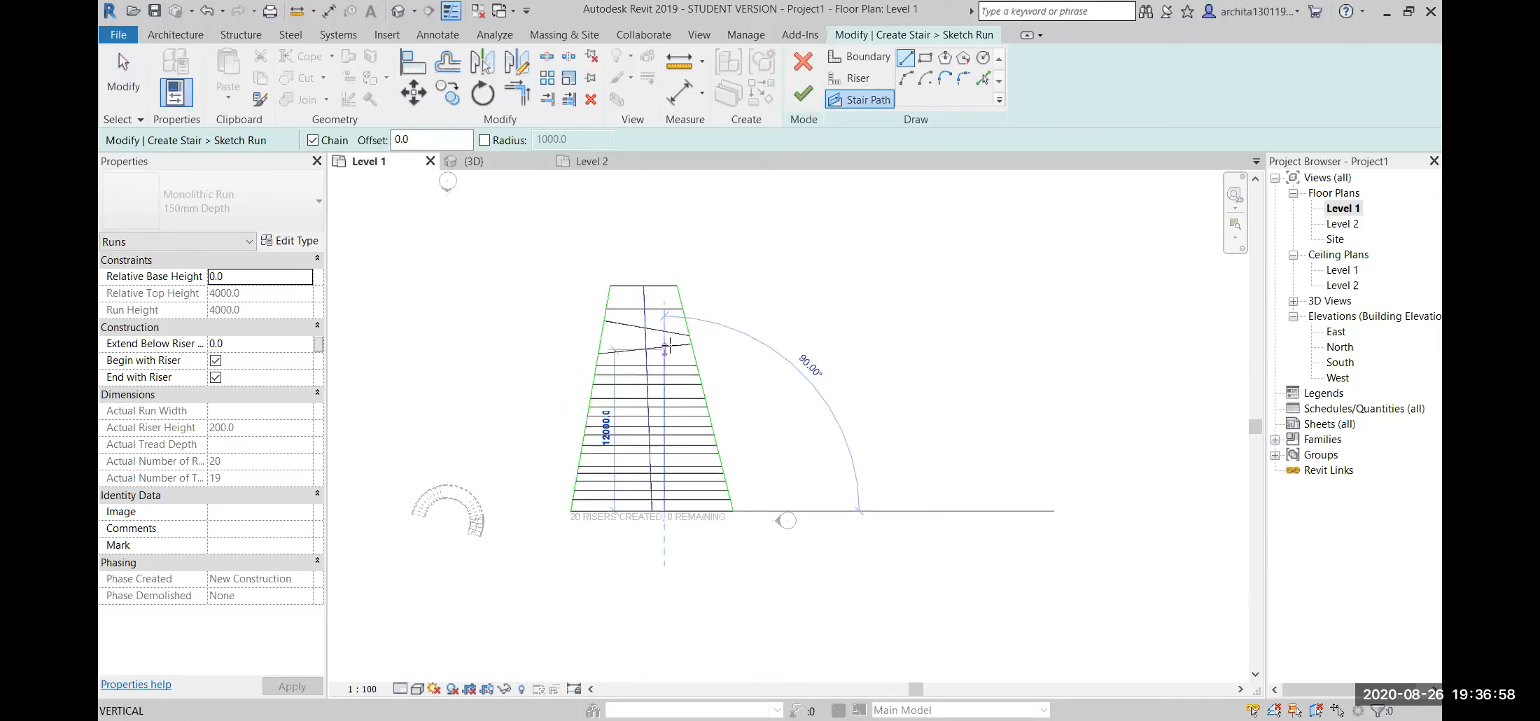
scroll(660, 296, "up", 5)
scroll(627, 264, "up", 2)
left_click(620, 236)
scroll(619, 238, "down", 3)
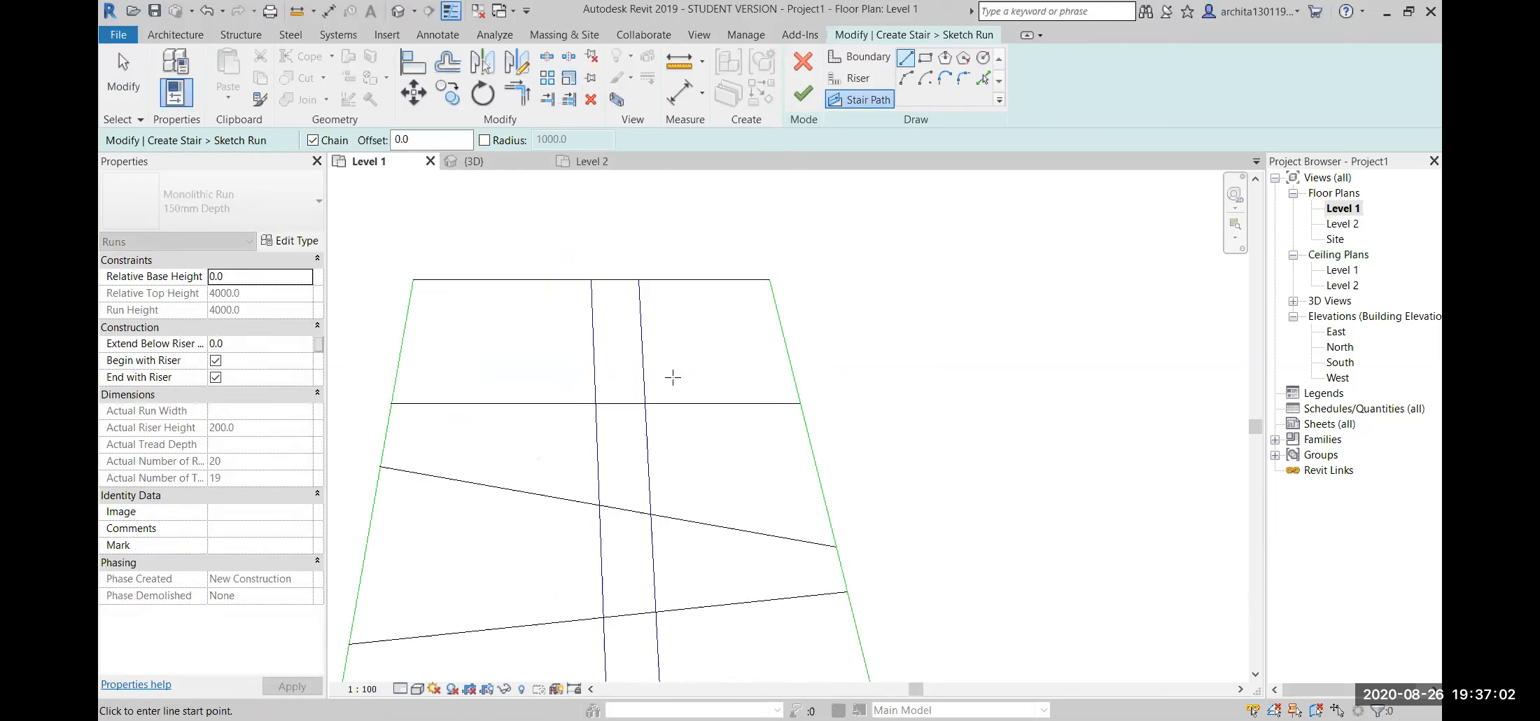
key("Escape")
key("Escape")
- Delete the original stair path and shift the new path line toward the left boundary
left_click(594, 374)
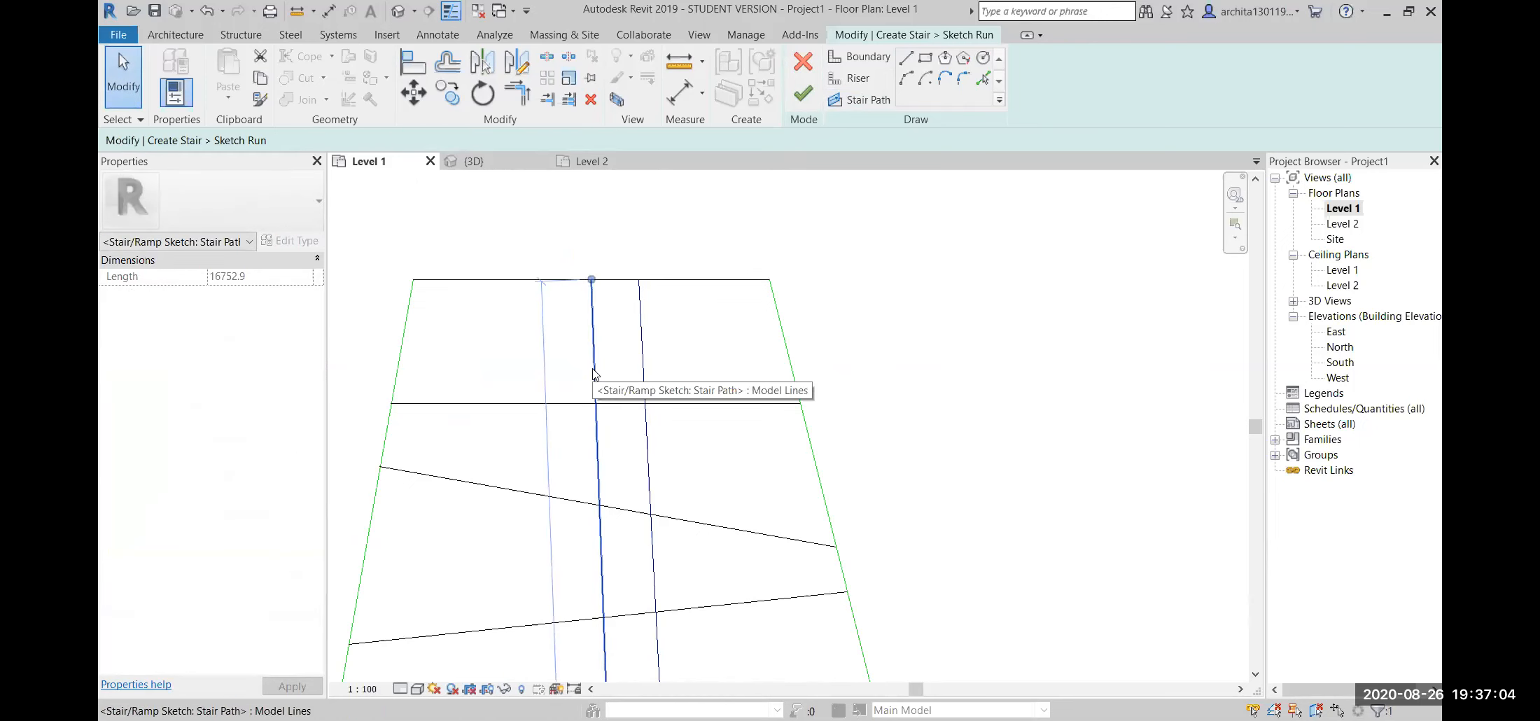
key("Escape")
scroll(657, 390, "down", 5)
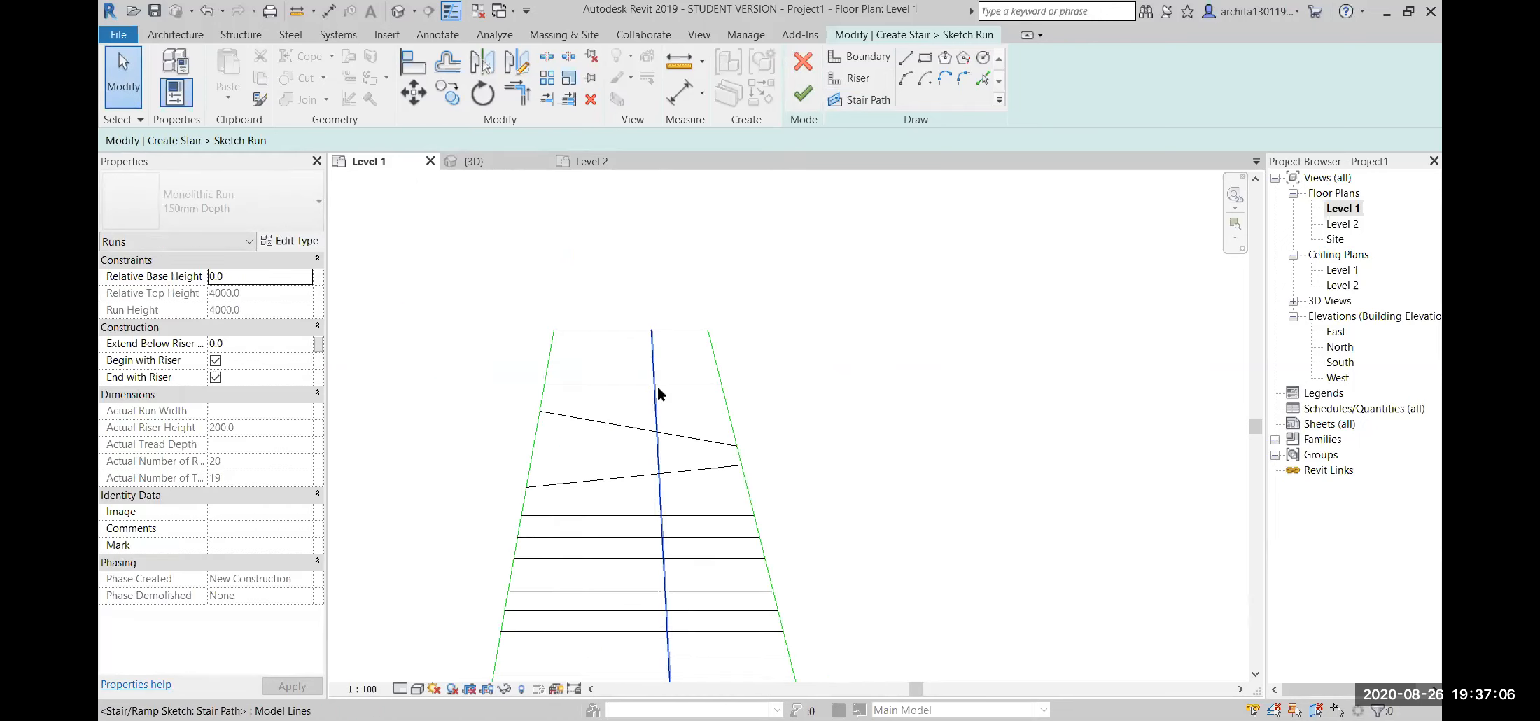
left_click(659, 445)
left_click_drag(641, 446, 642, 452)
left_click(849, 102)
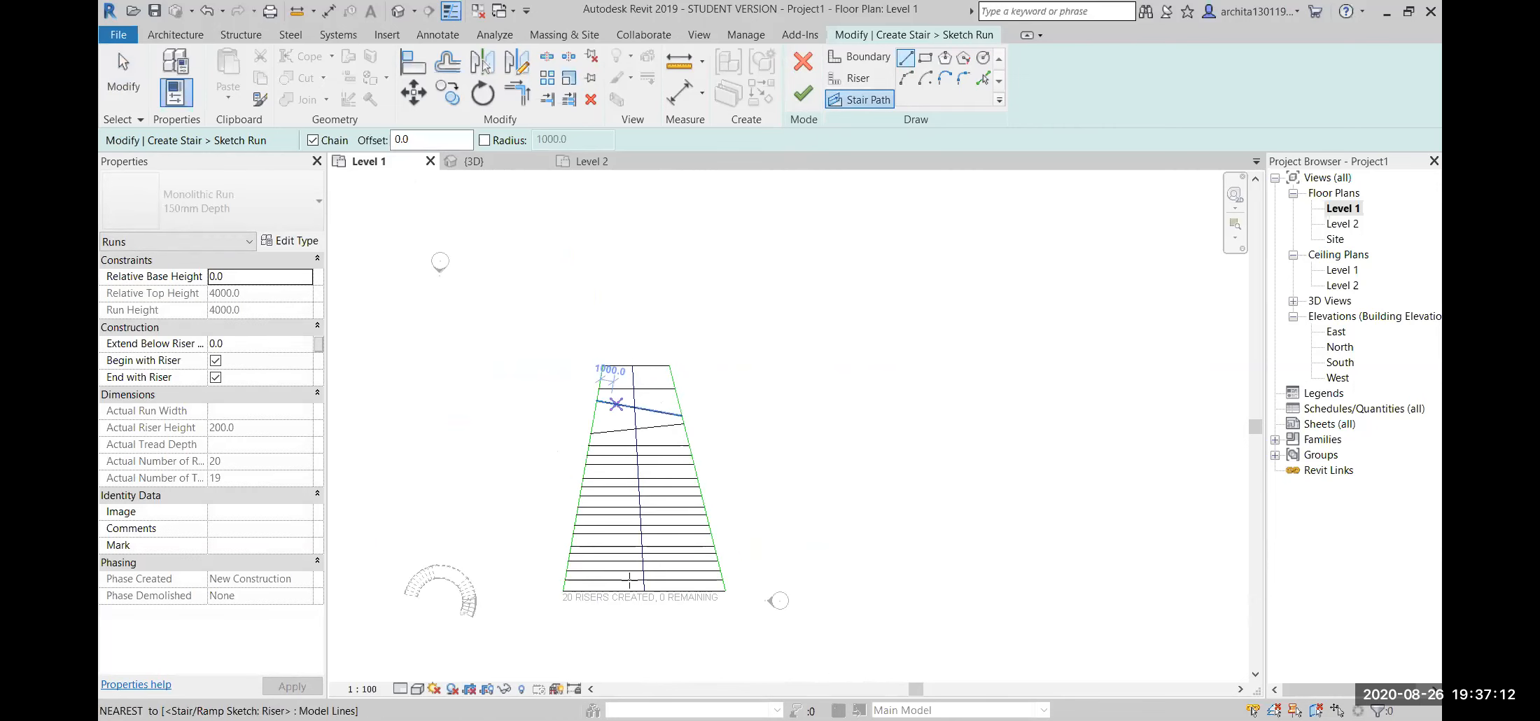
scroll(653, 601, "up", 2)
key("Escape")
key("Escape")
- Check the relocated stair path from end to end, then finish the run sketch and the stair edit
left_click(653, 543)
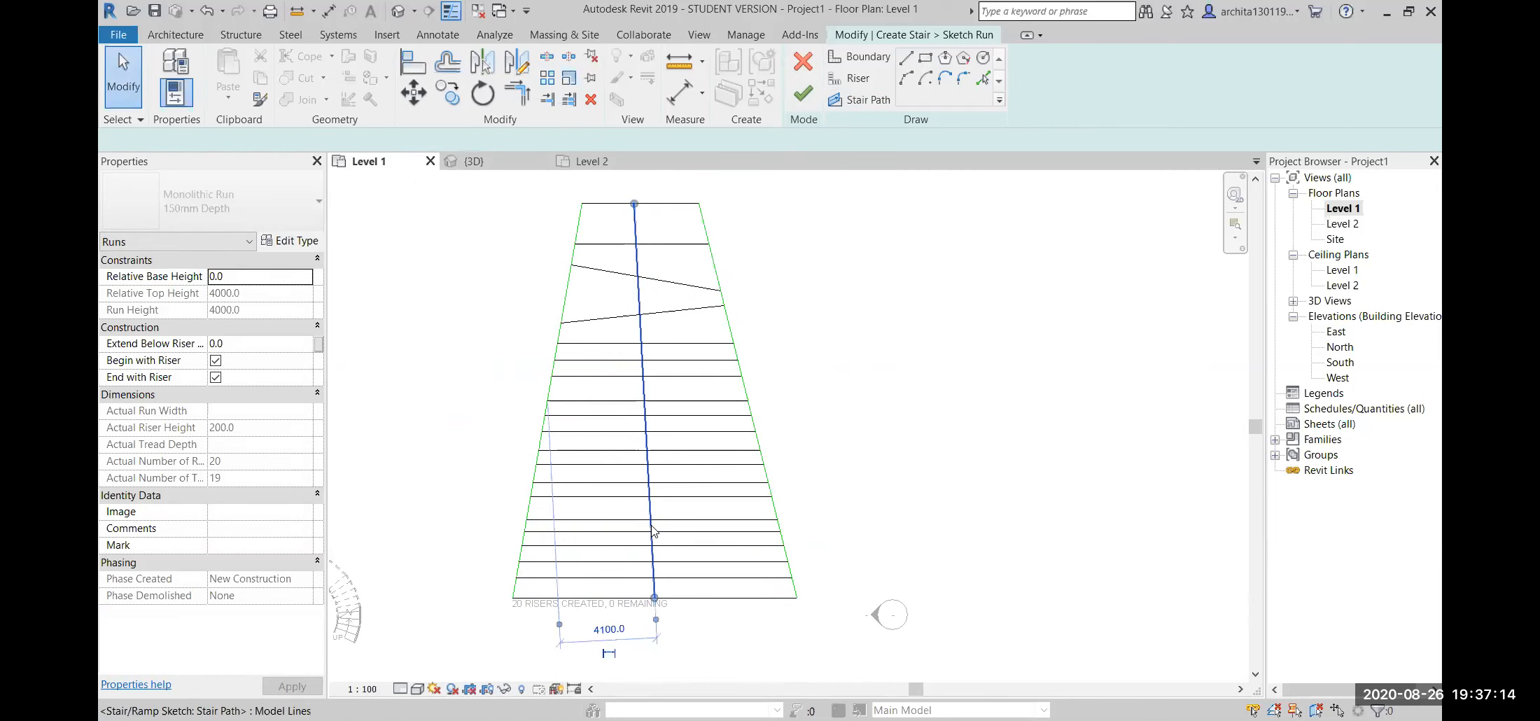
middle_click_drag(665, 480, 627, 508)
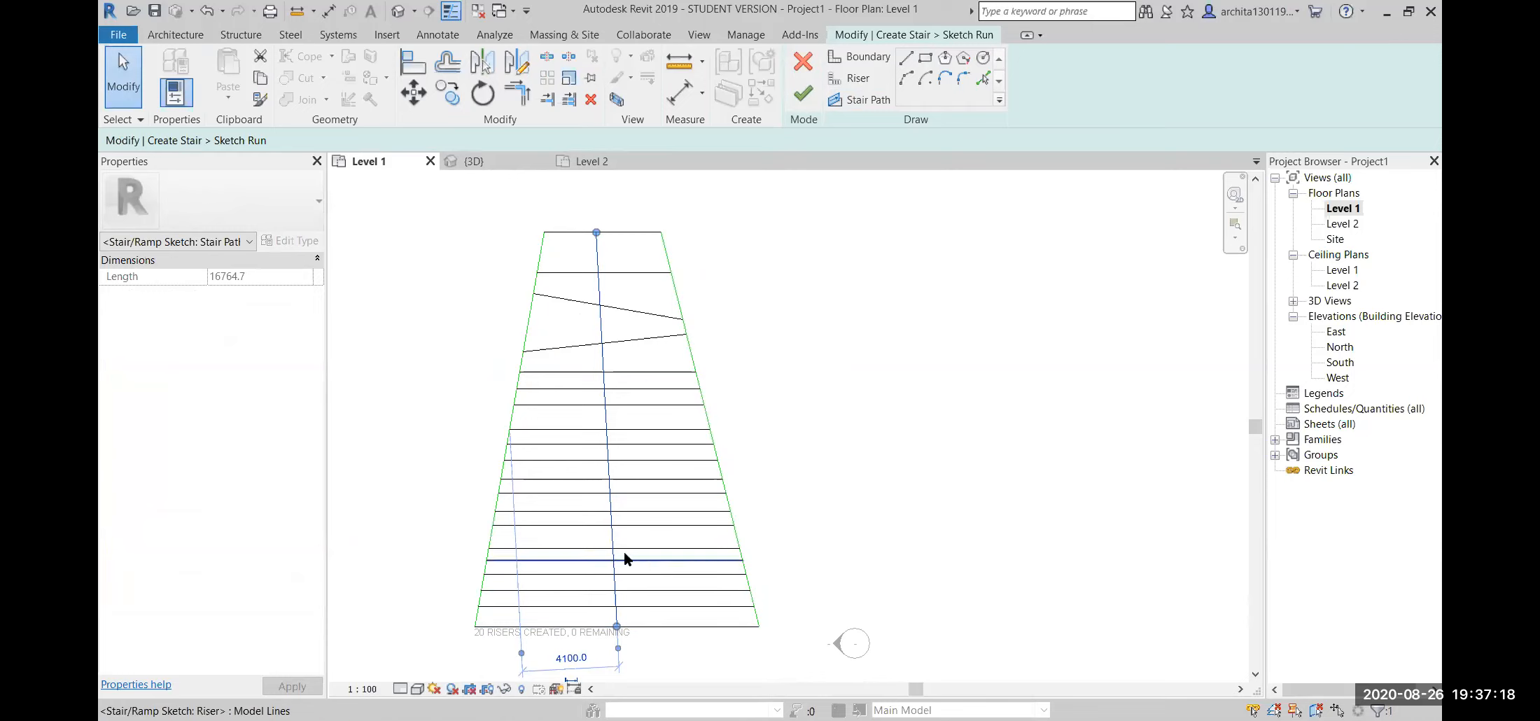
middle_click_drag(626, 548, 639, 610)
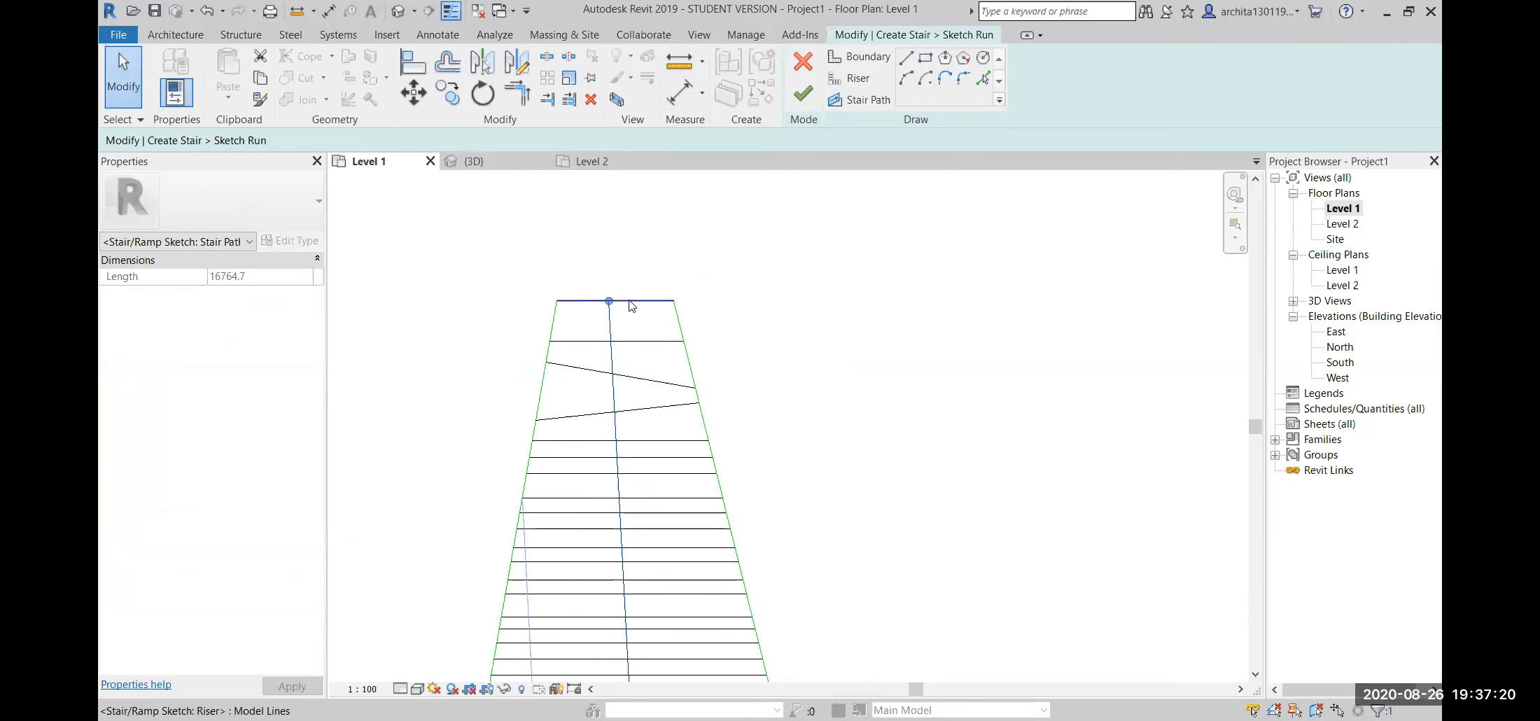
scroll(812, 501, "down", 2)
middle_click_drag(816, 550, 744, 534)
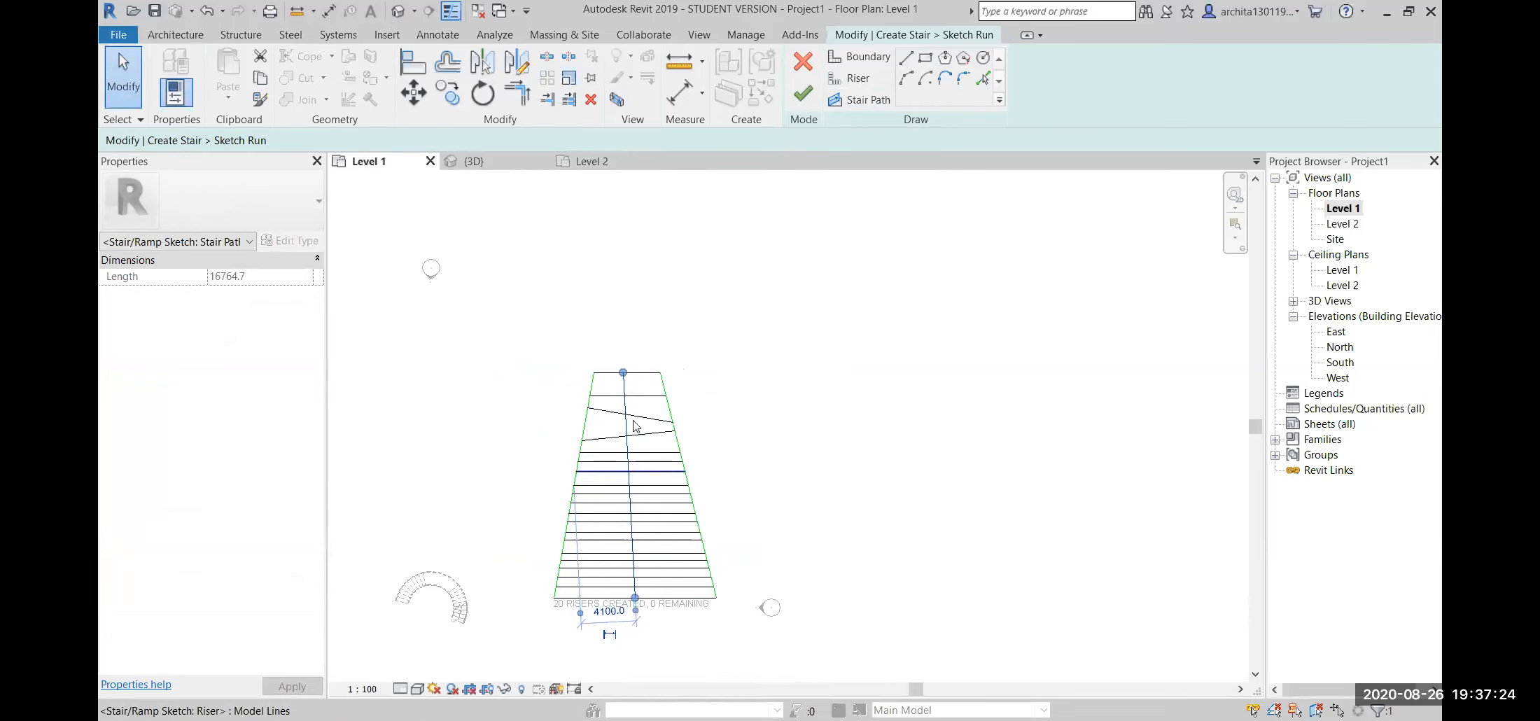
left_click(803, 93)
left_click(804, 93)
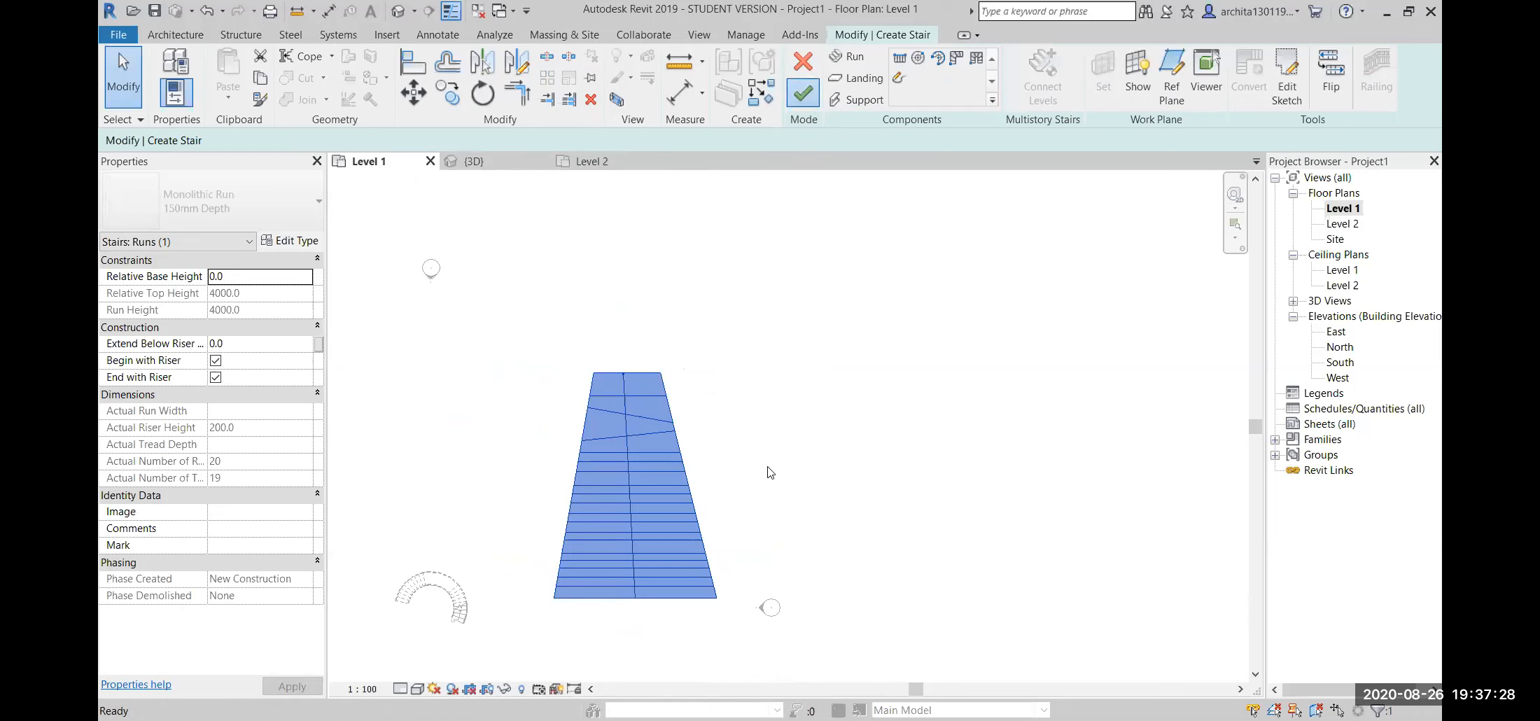
- Examine the tapered stair from above in the 3D view
left_click(399, 11)
middle_click_drag(824, 536, 521, 533, "shift")
scroll(521, 532, "down", 2)
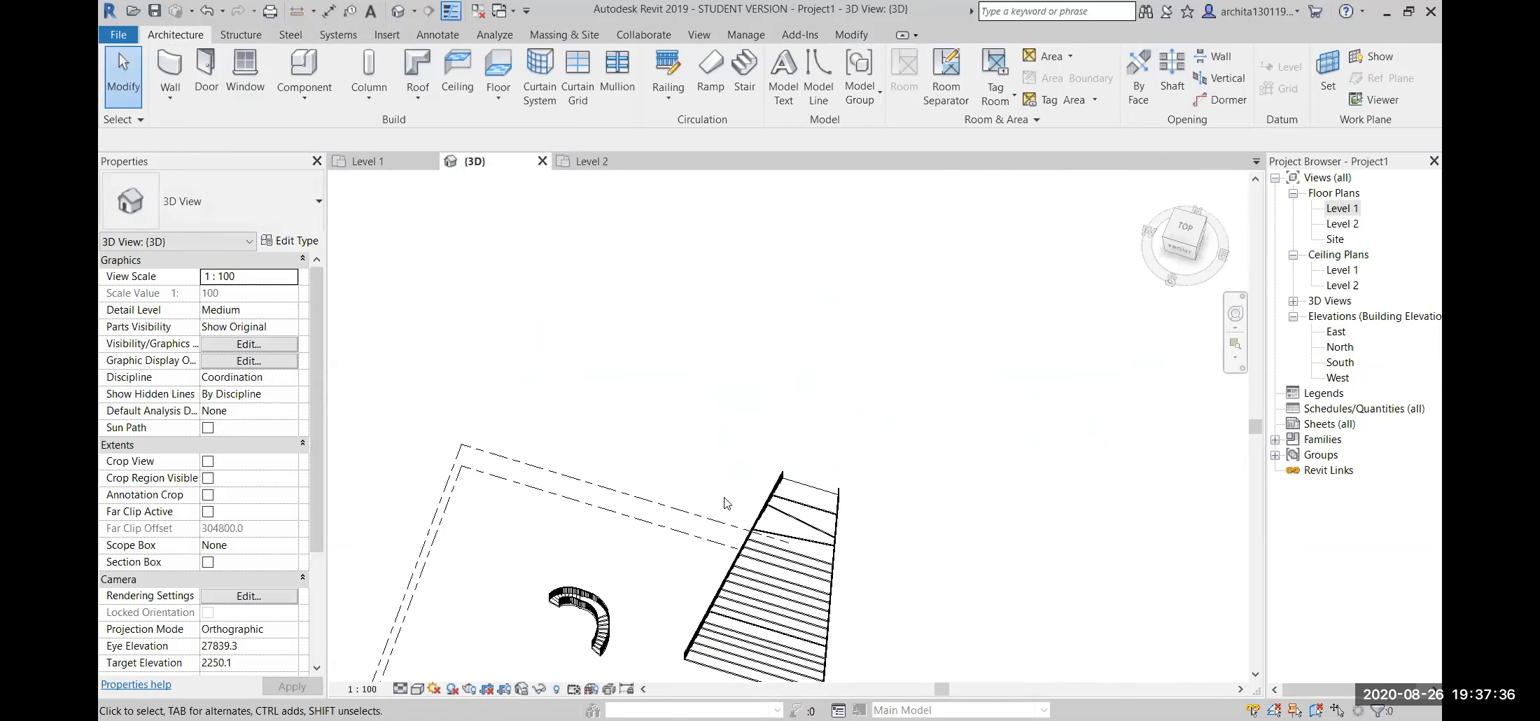
scroll(725, 498, "down", 2)
- Delete the tapered stair and the curved stair with their railings, and return to the Level 1 floor plan
left_click_drag(798, 480, 783, 469)
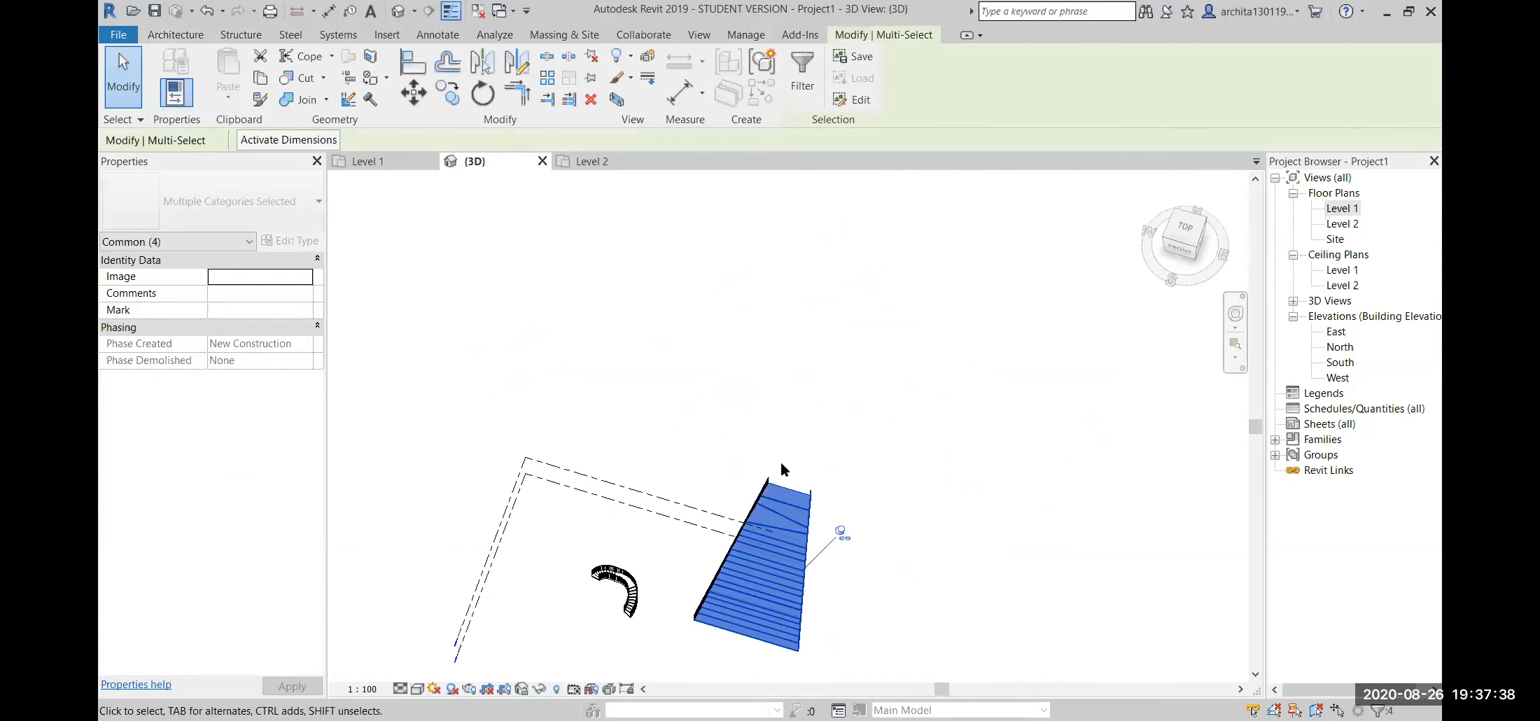
key("Delete")
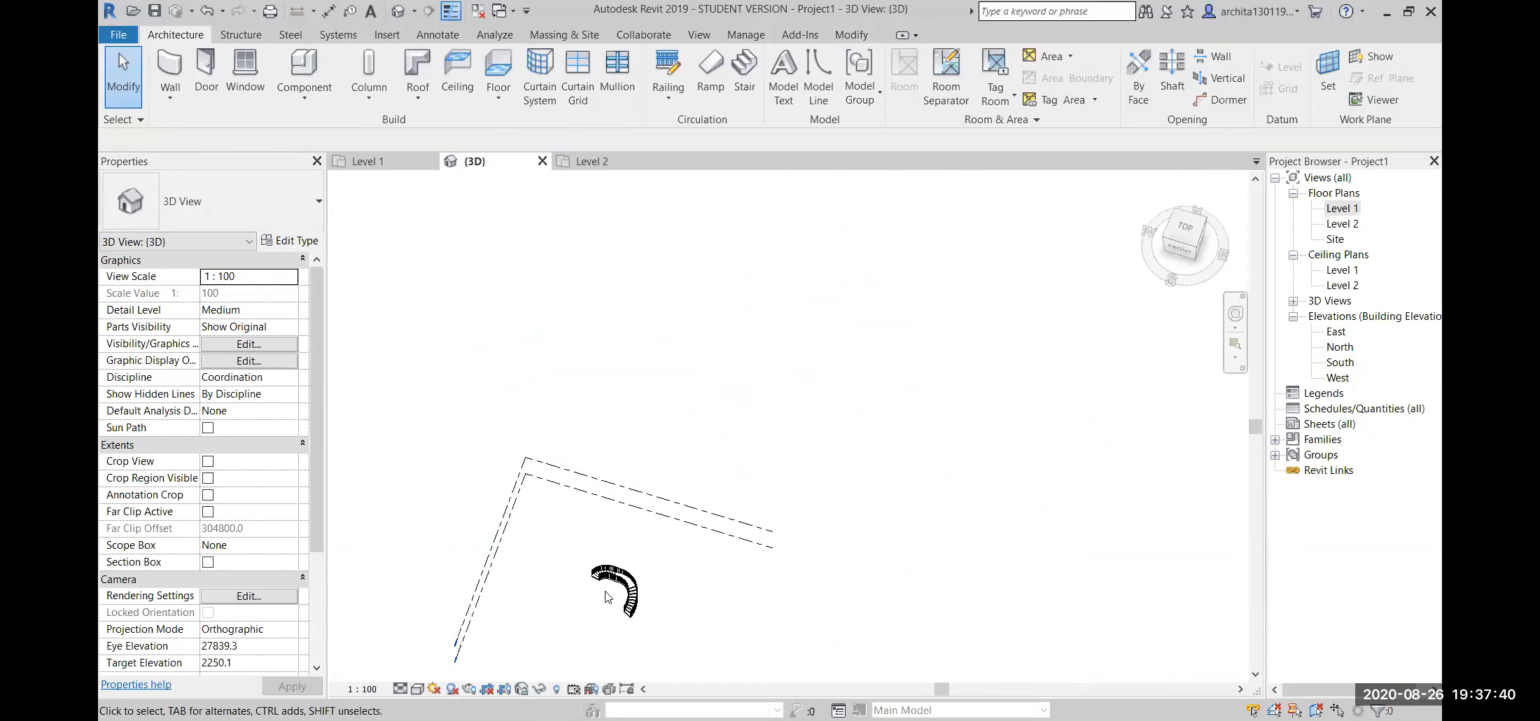
left_click_drag(648, 636, 564, 556)
key("Delete")
scroll(739, 522, "down", 1)
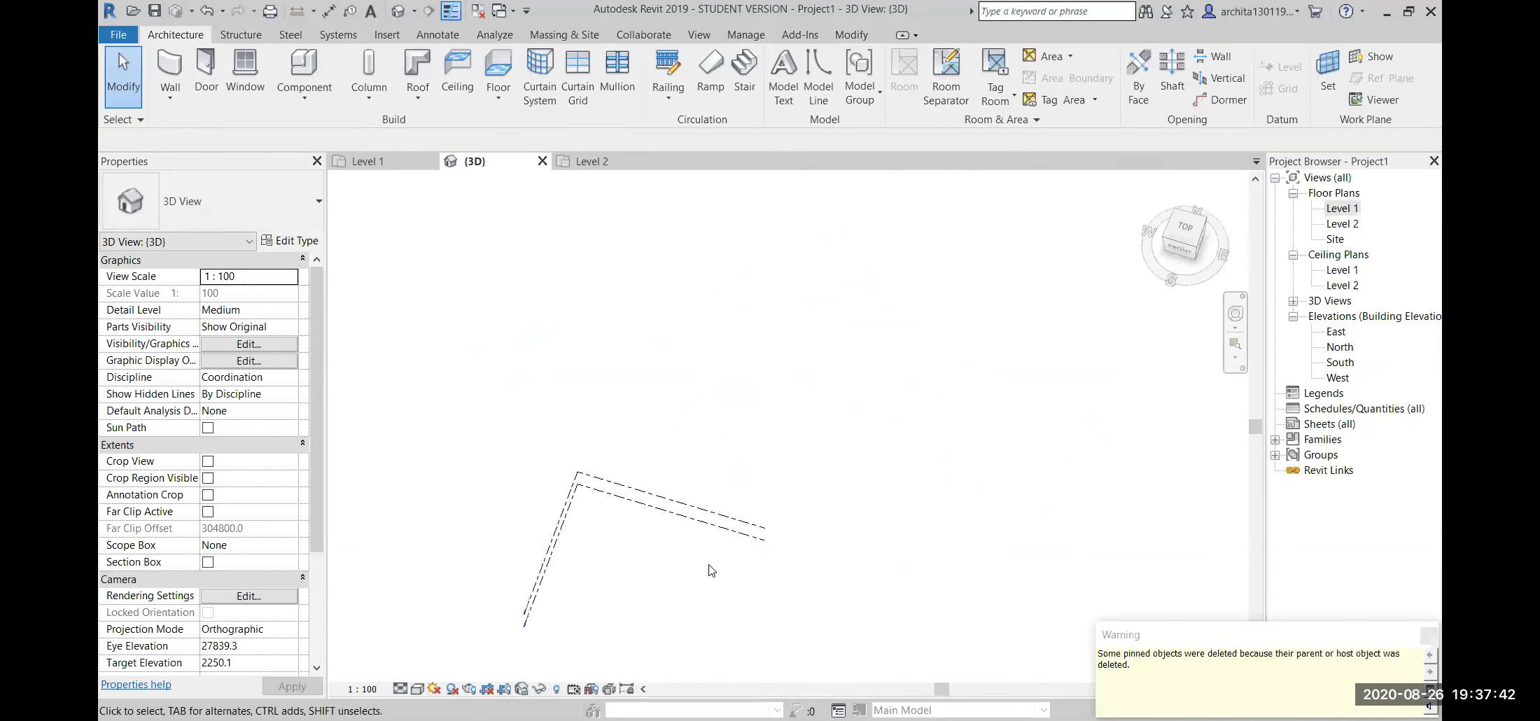
double_click(1336, 210)
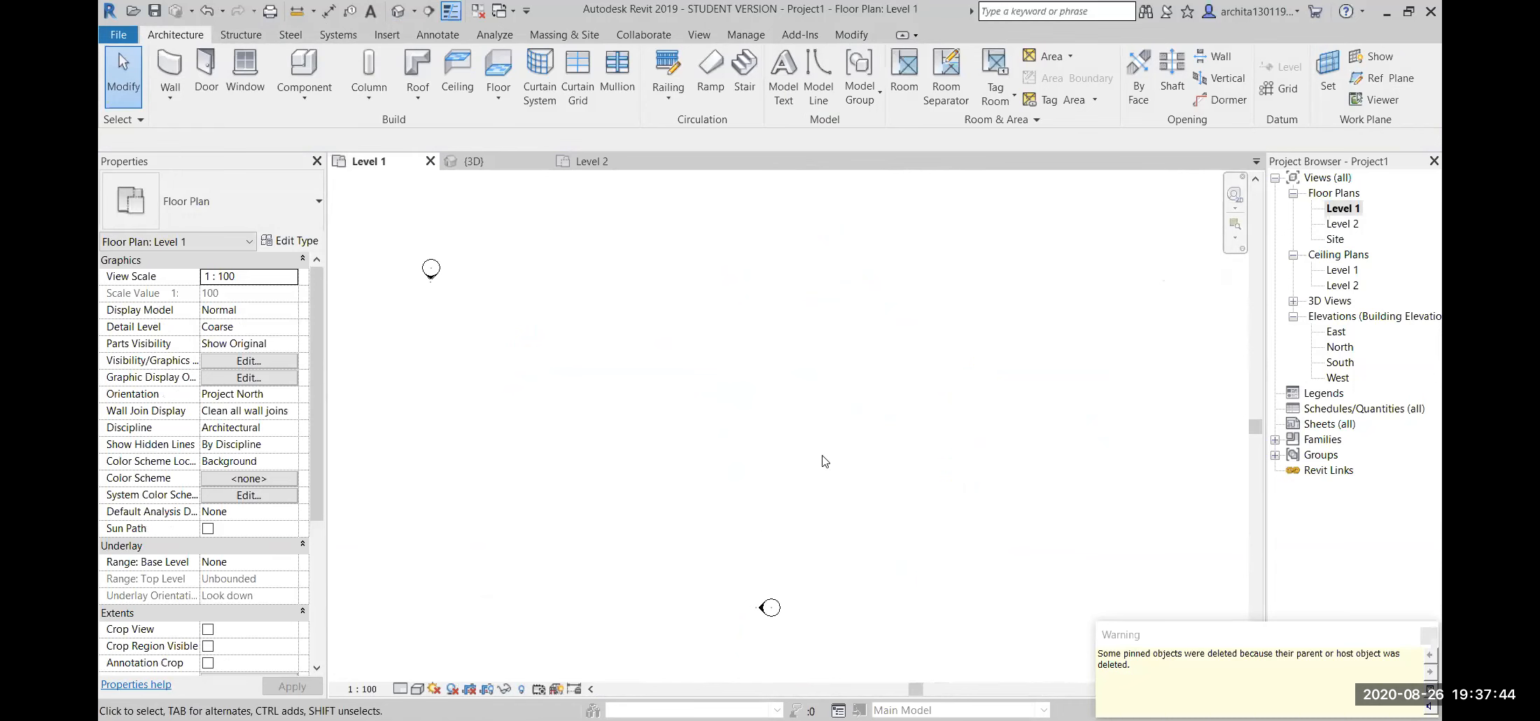
- Create a free-standing railing on Level 1 from a circular sketch path about 94248 mm long
scroll(810, 499, "down", 8)
scroll(751, 575, "up", 1)
middle_click_drag(760, 582, 879, 514)
scroll(837, 524, "up", 2)
scroll(774, 494, "up", 2)
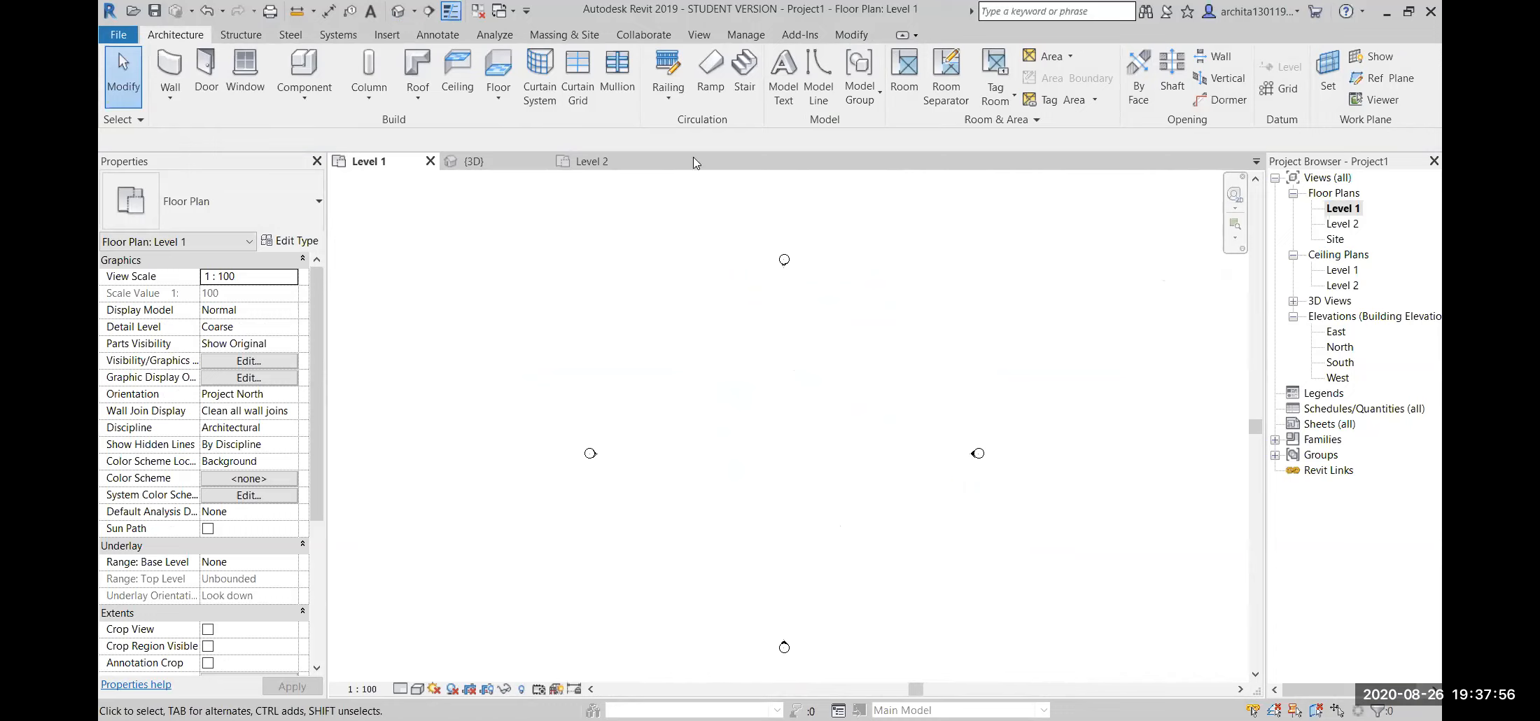
left_click(676, 89)
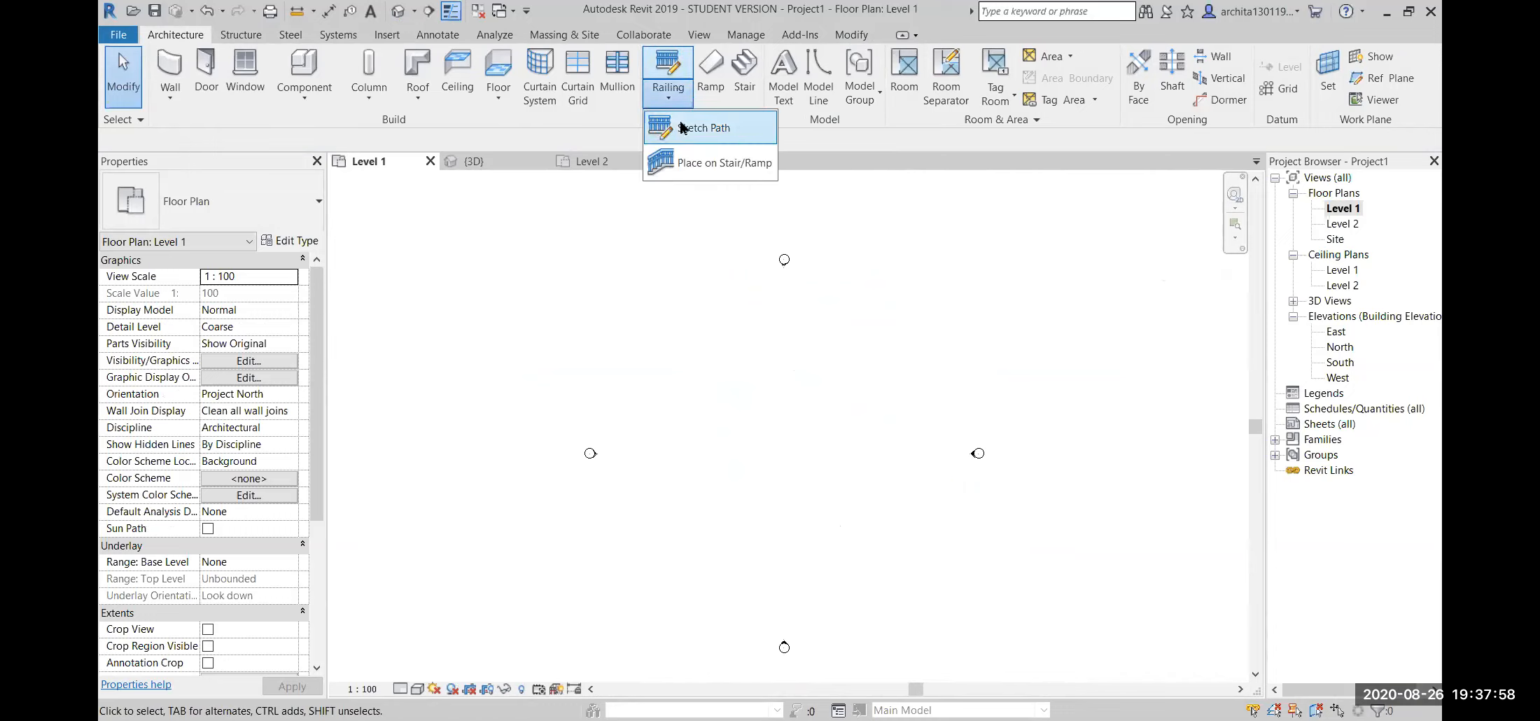
left_click(683, 128)
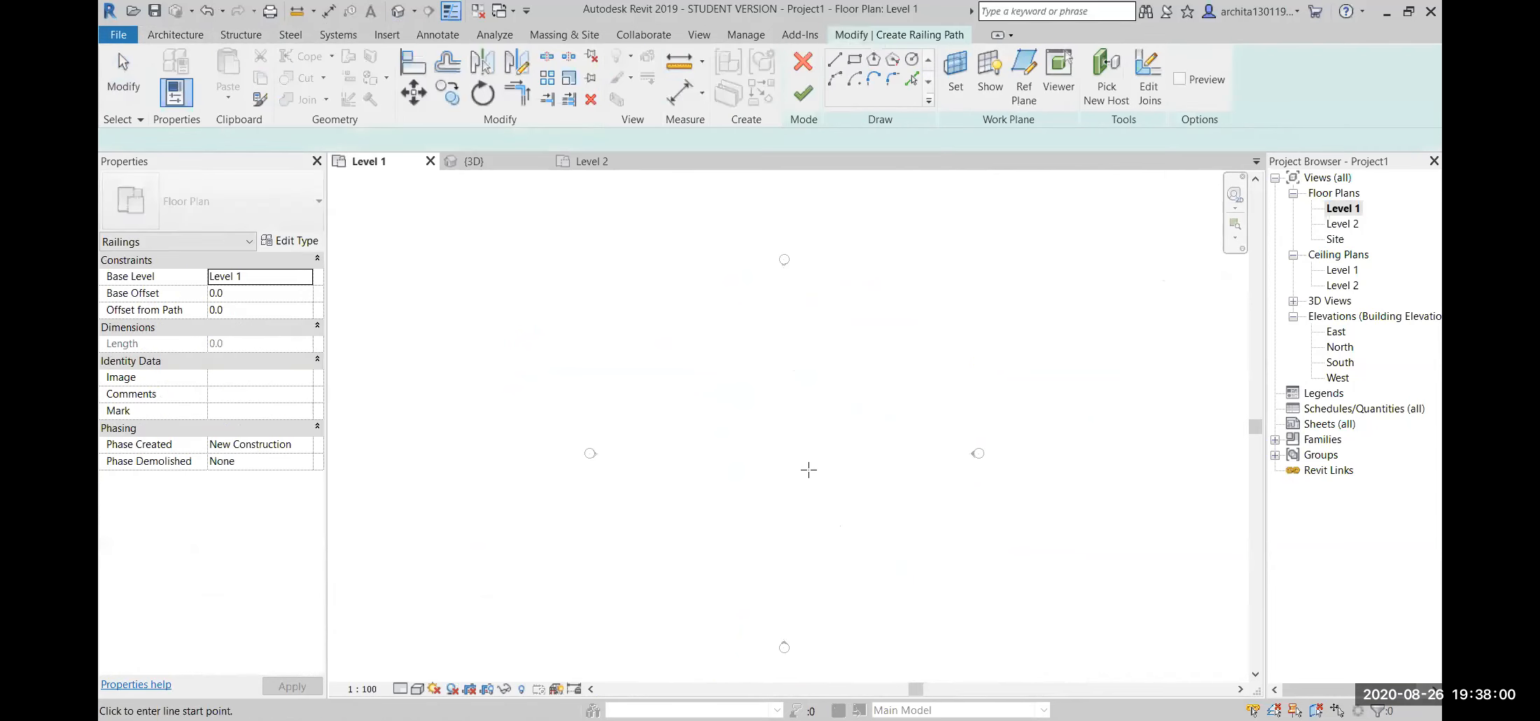
scroll(974, 261, "up", 2)
left_click(912, 59)
left_click(682, 457)
left_click(791, 348)
key("Escape")
left_click(912, 387)
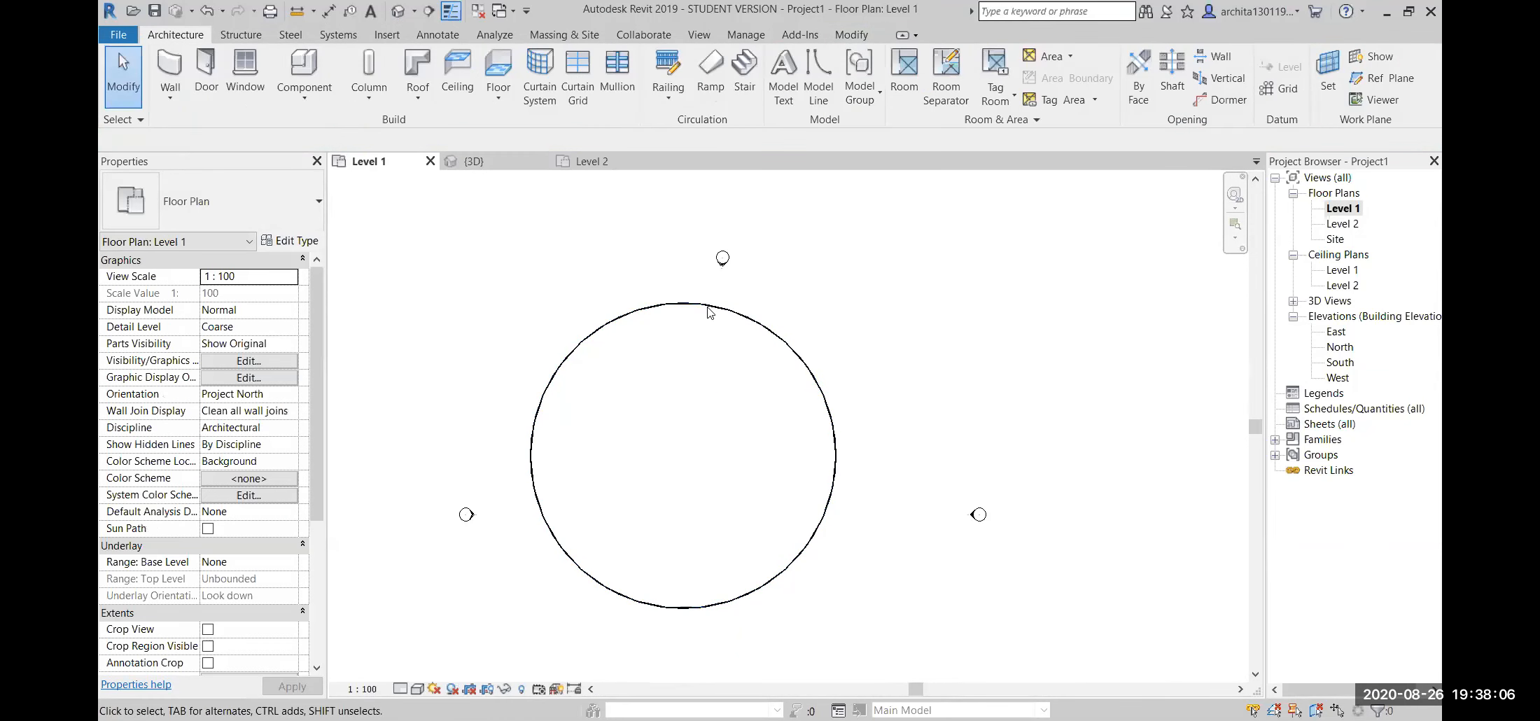
- Examine the circular railing in the 3D view and look through its type properties
left_click(397, 10)
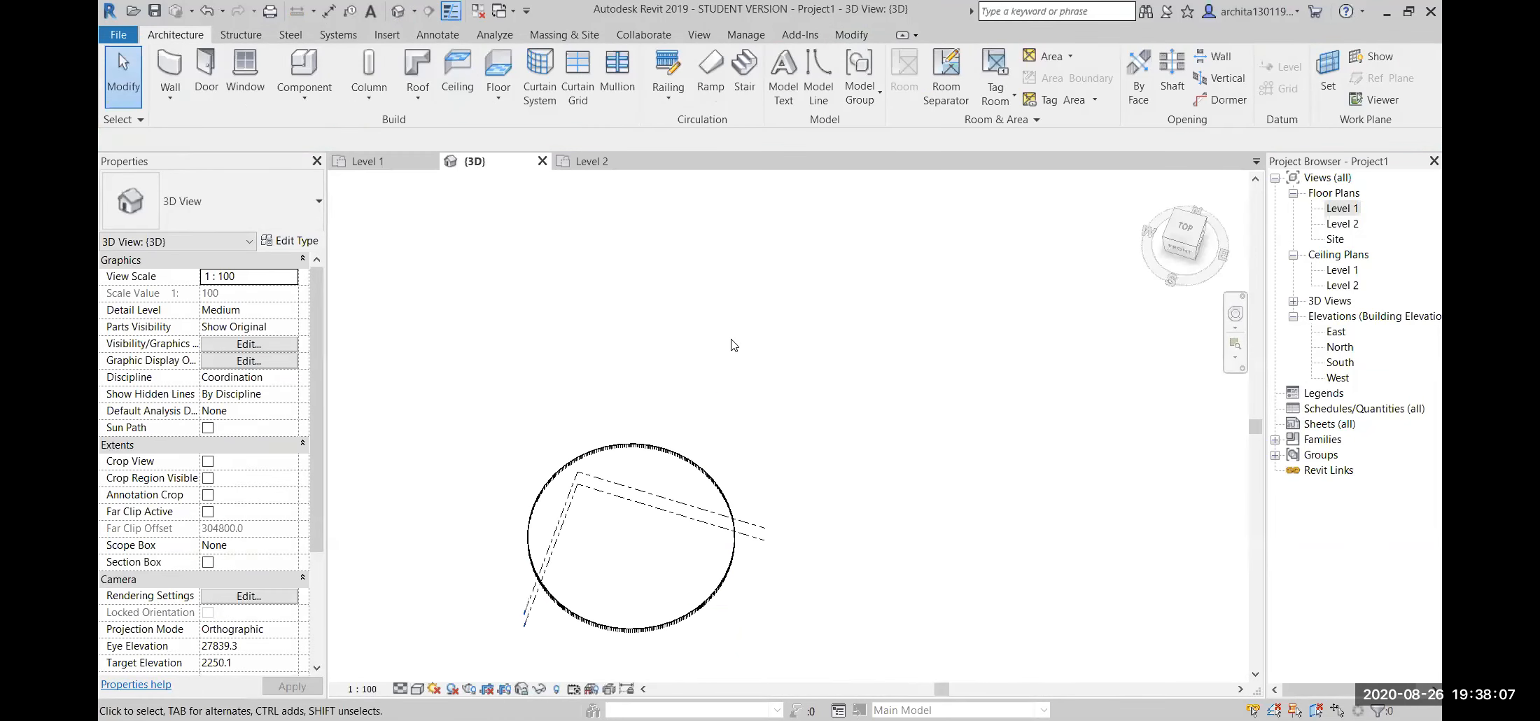
middle_click_drag(665, 534, 654, 469, "shift")
scroll(666, 509, "up", 3)
left_click(670, 562)
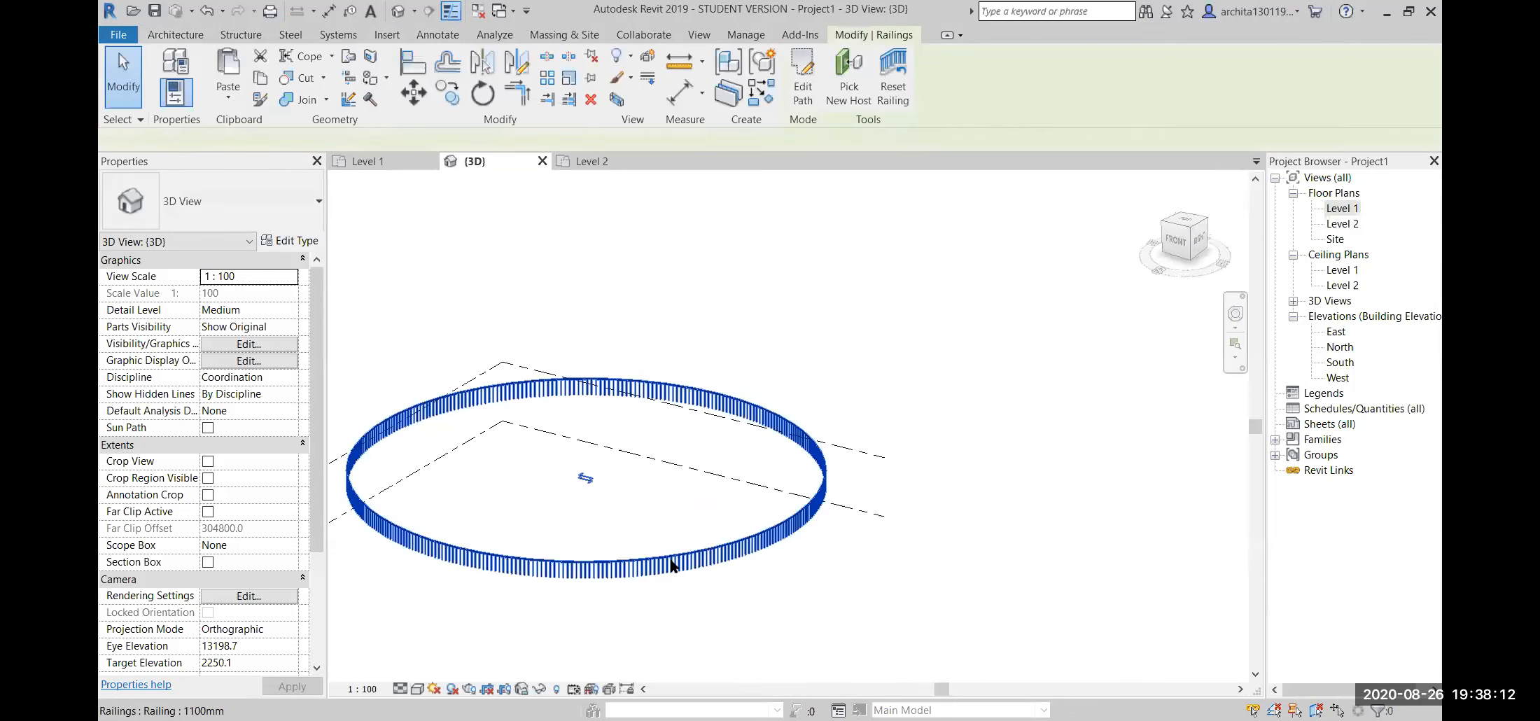
left_click(306, 245)
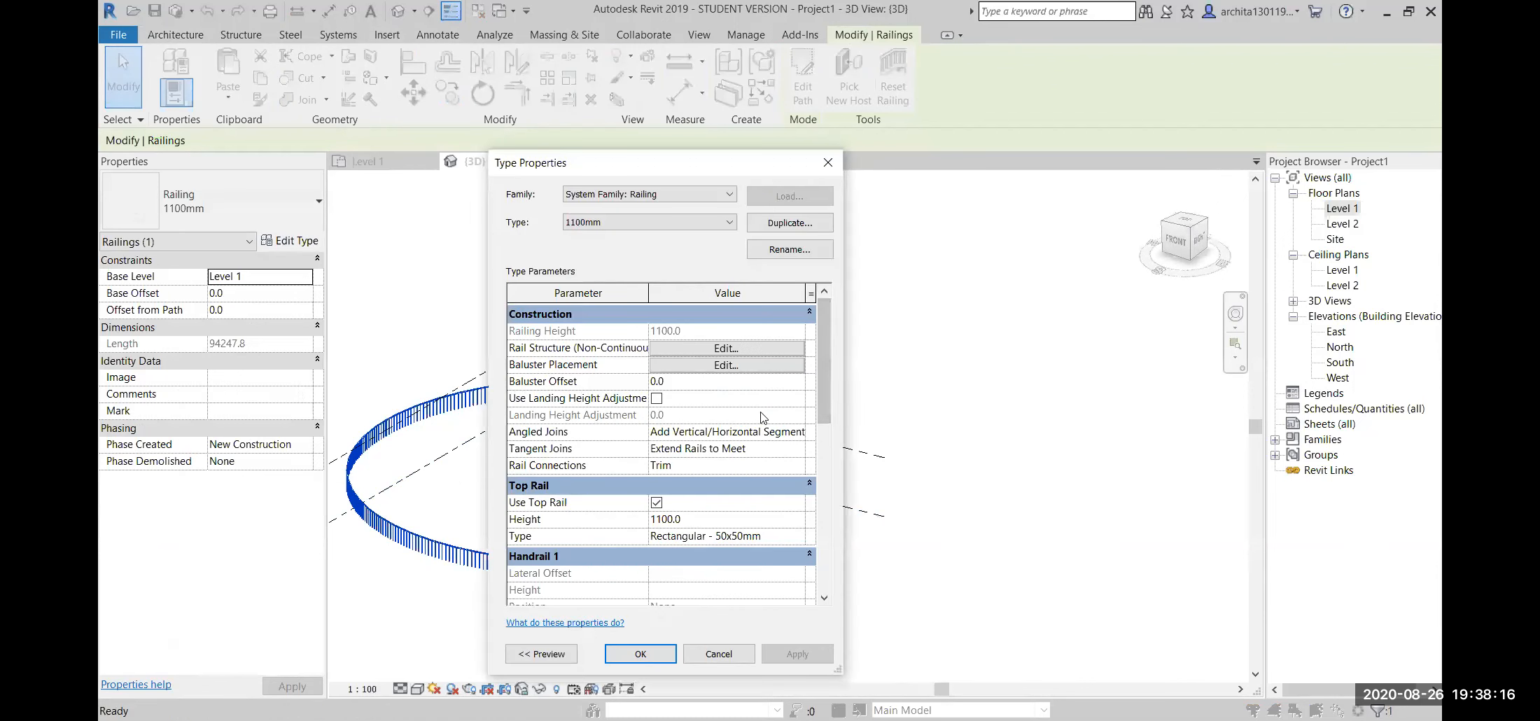
scroll(718, 448, "down", 4)
scroll(721, 443, "up", 4)
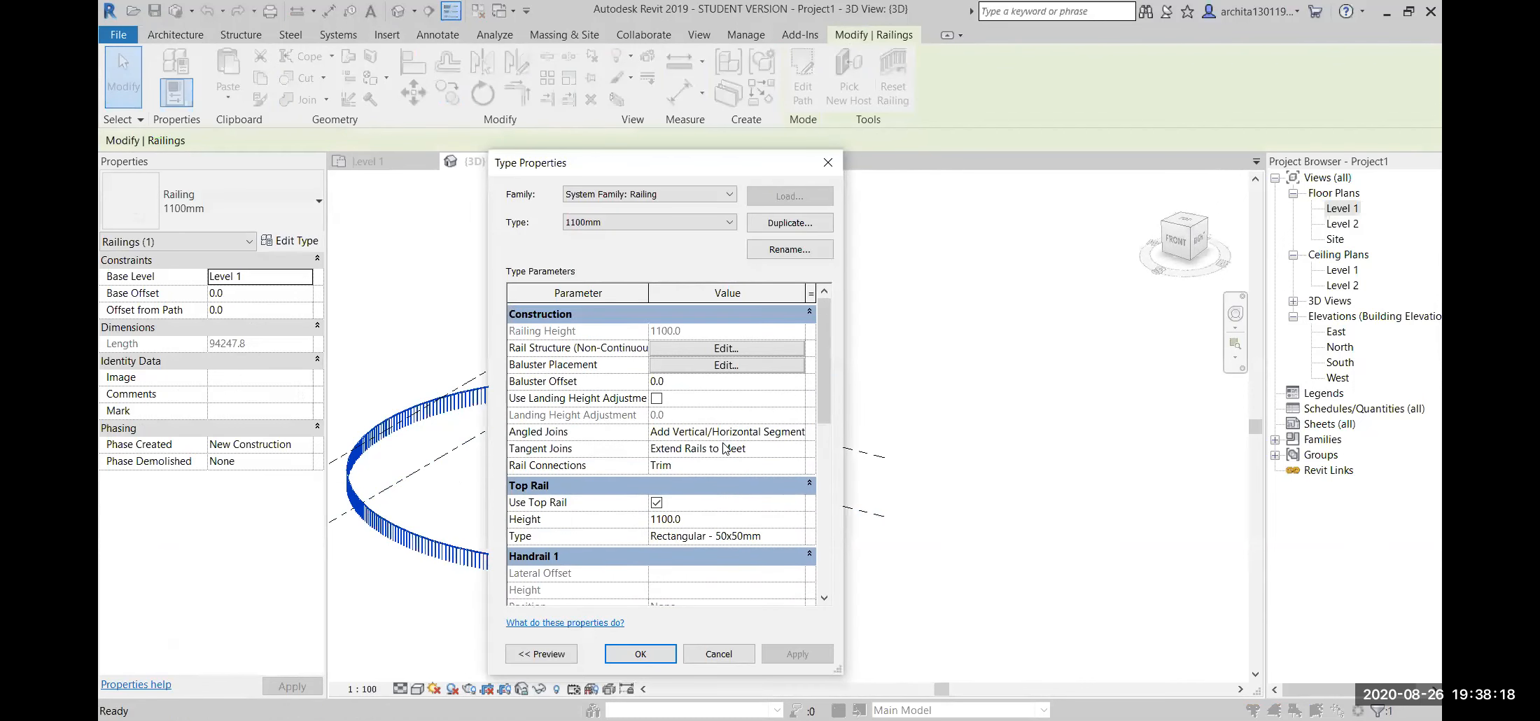
- Review the railing type's rail structure, baluster placement, top rail and handrail settings, leaving them unchanged
left_click(726, 349)
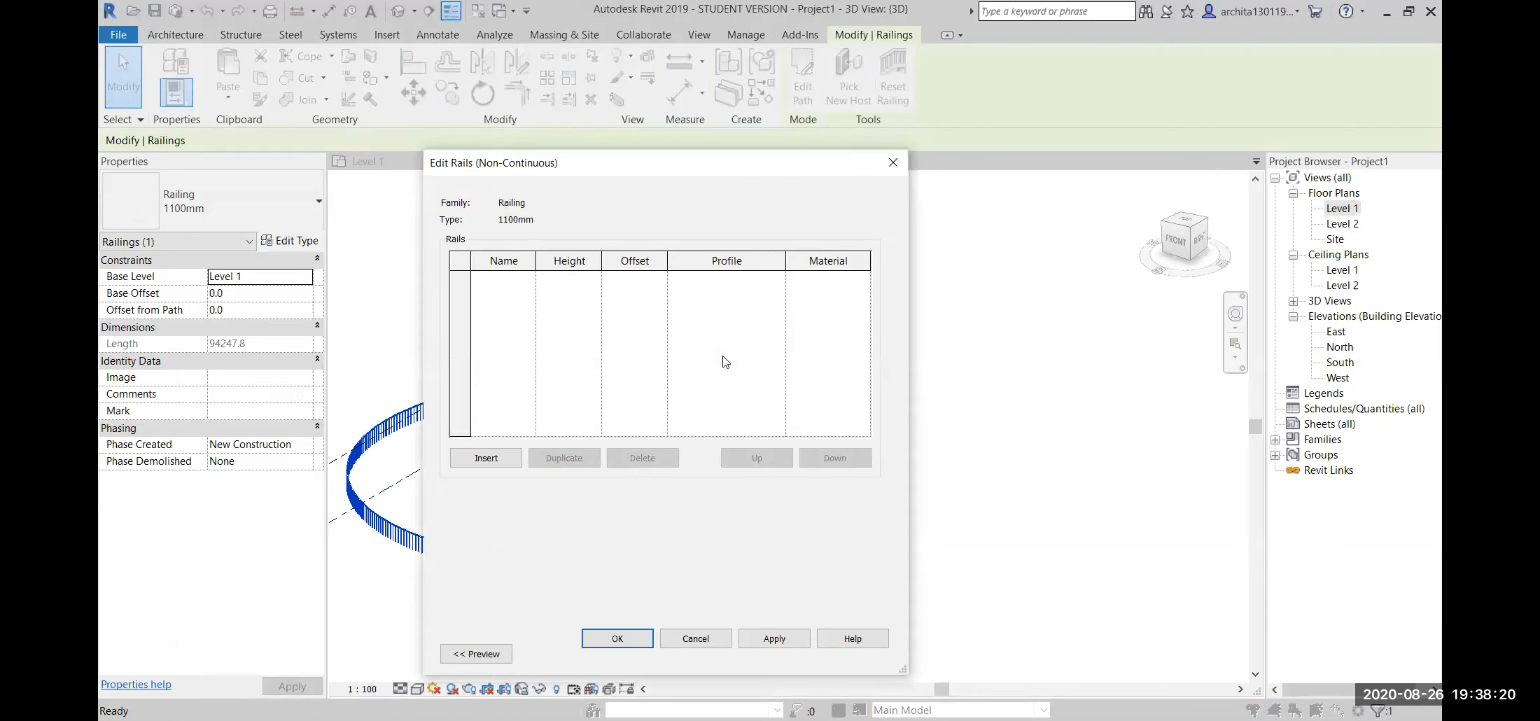
left_click(893, 161)
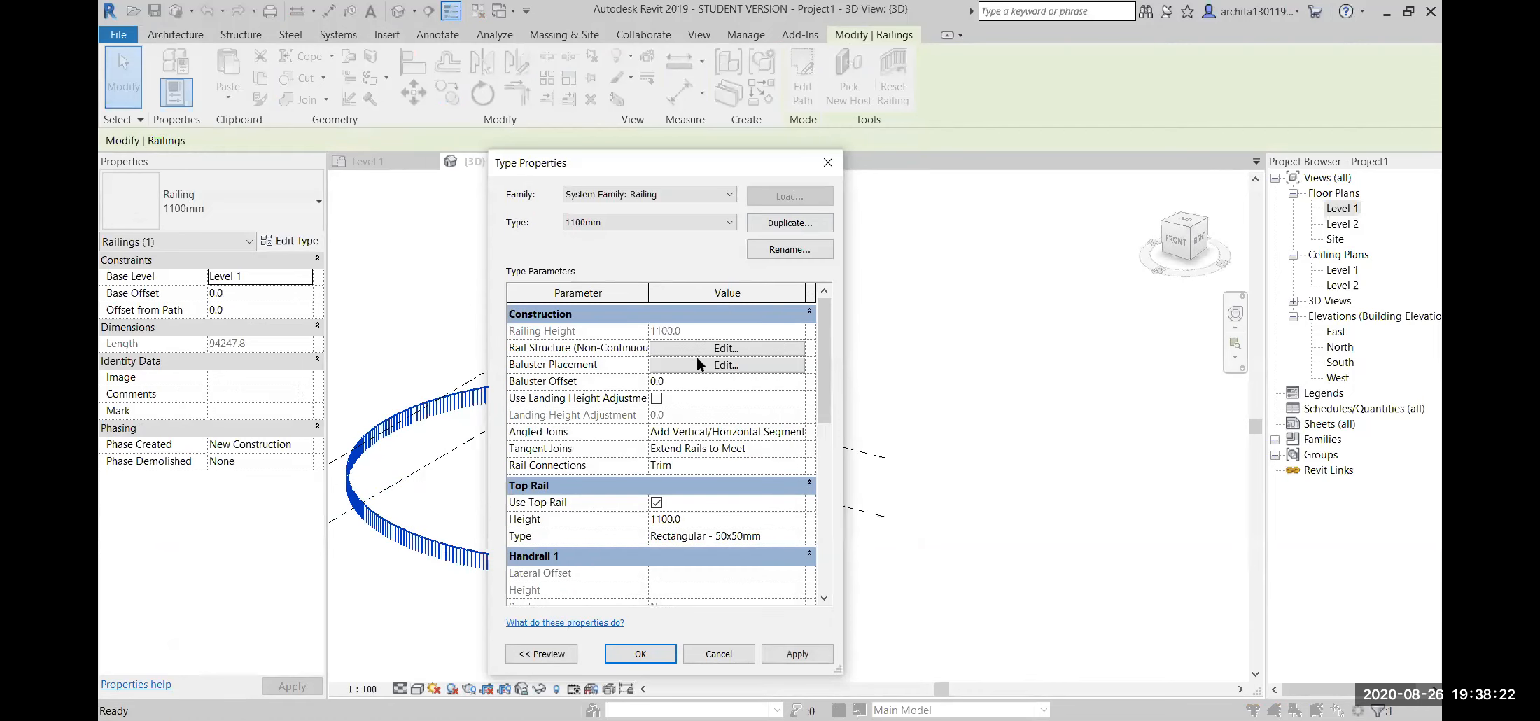
left_click(713, 350)
left_click(891, 163)
left_click(702, 365)
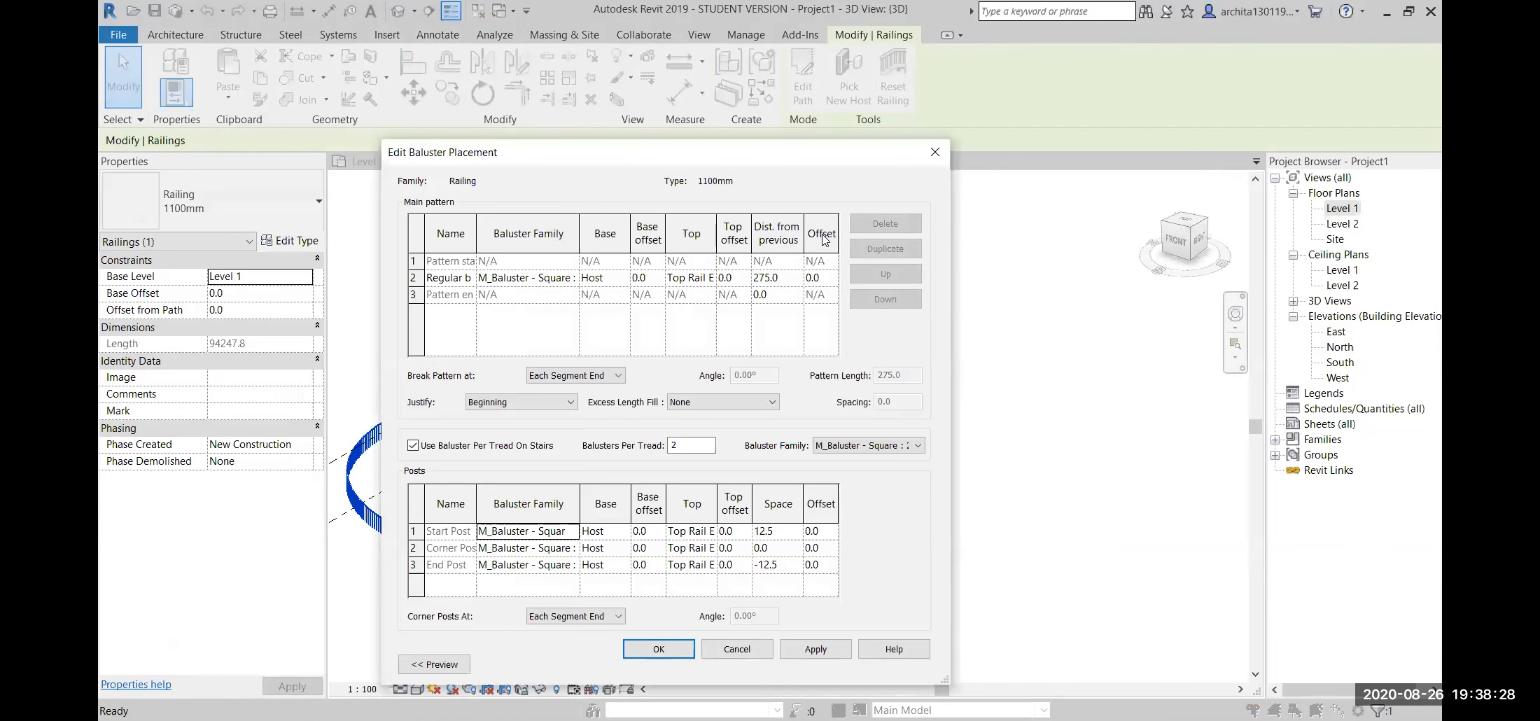
left_click(936, 152)
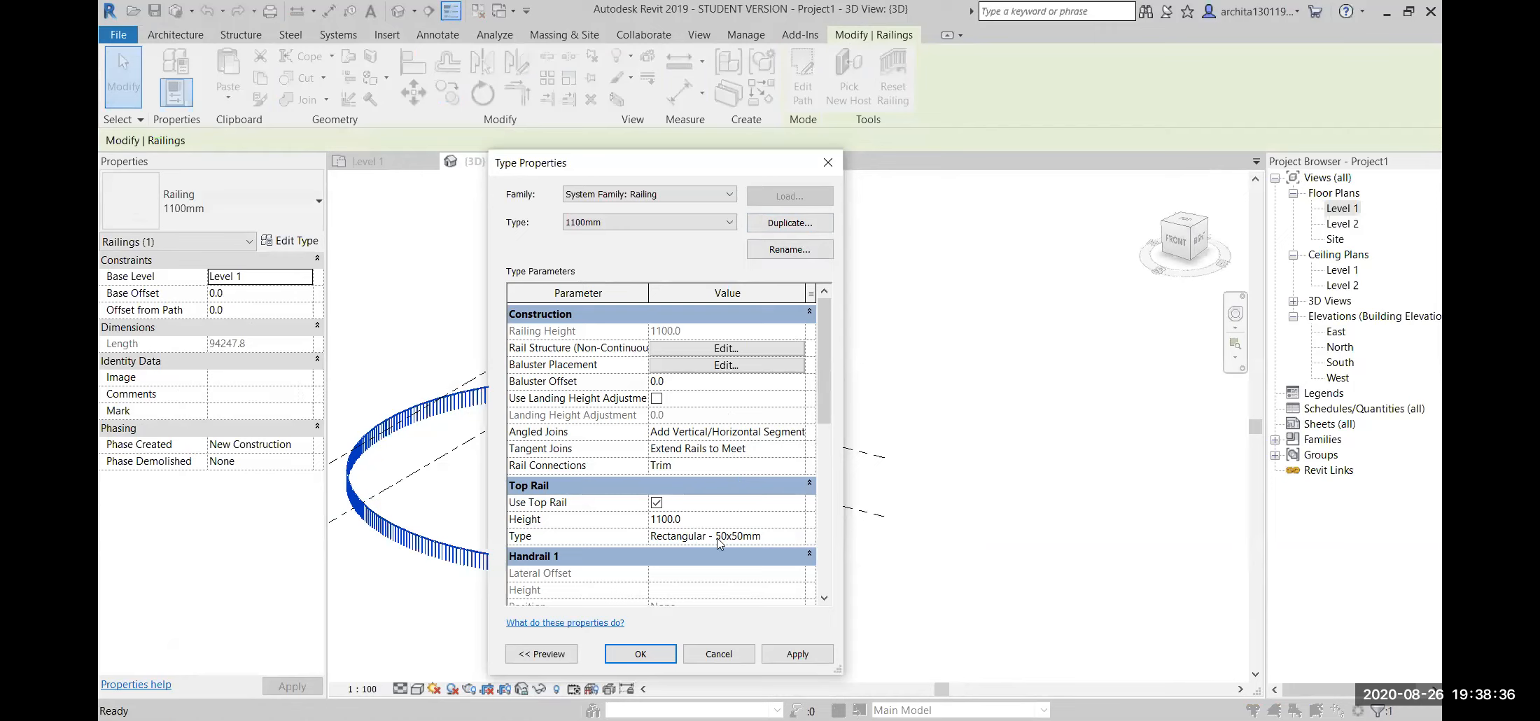
scroll(720, 543, "down", 5)
scroll(719, 543, "up", 3)
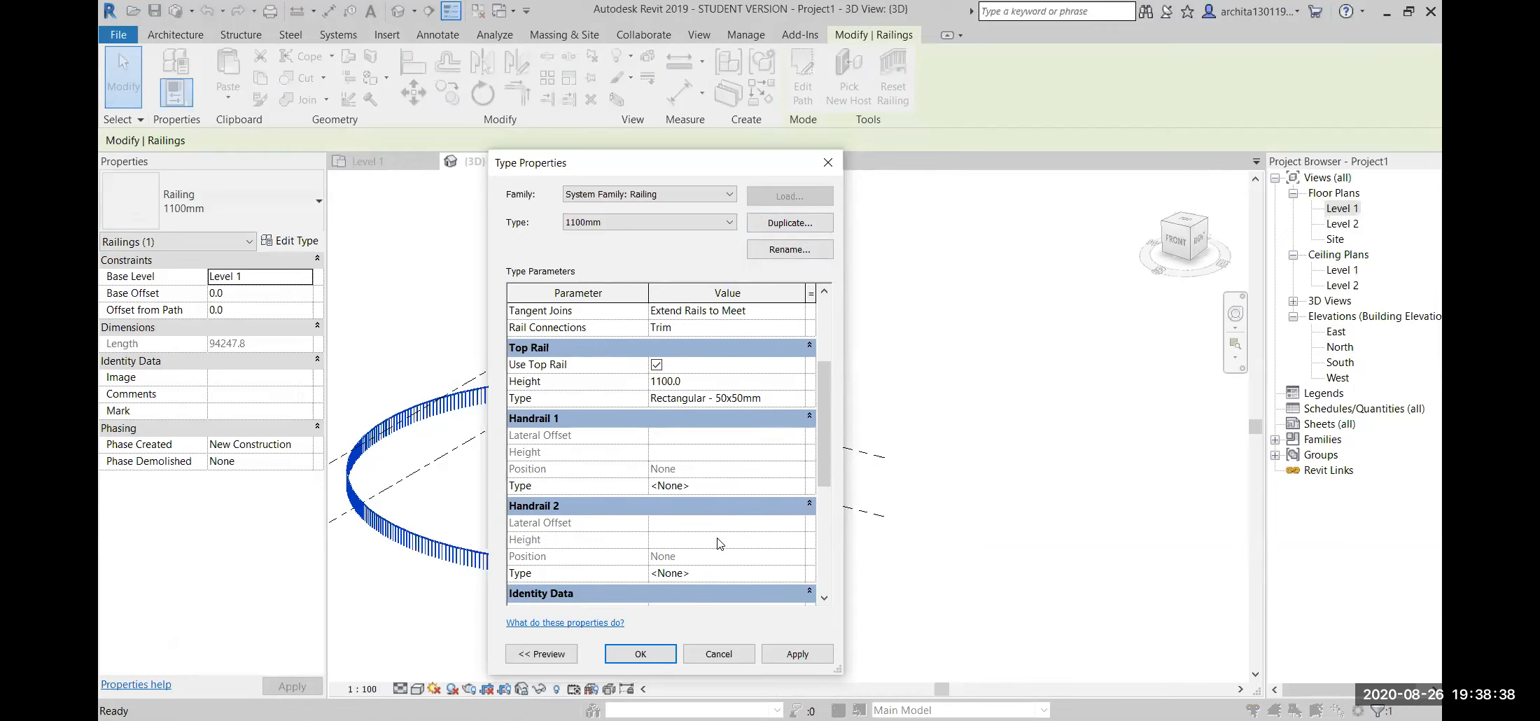
scroll(720, 543, "up", 1)
scroll(720, 544, "up", 2)
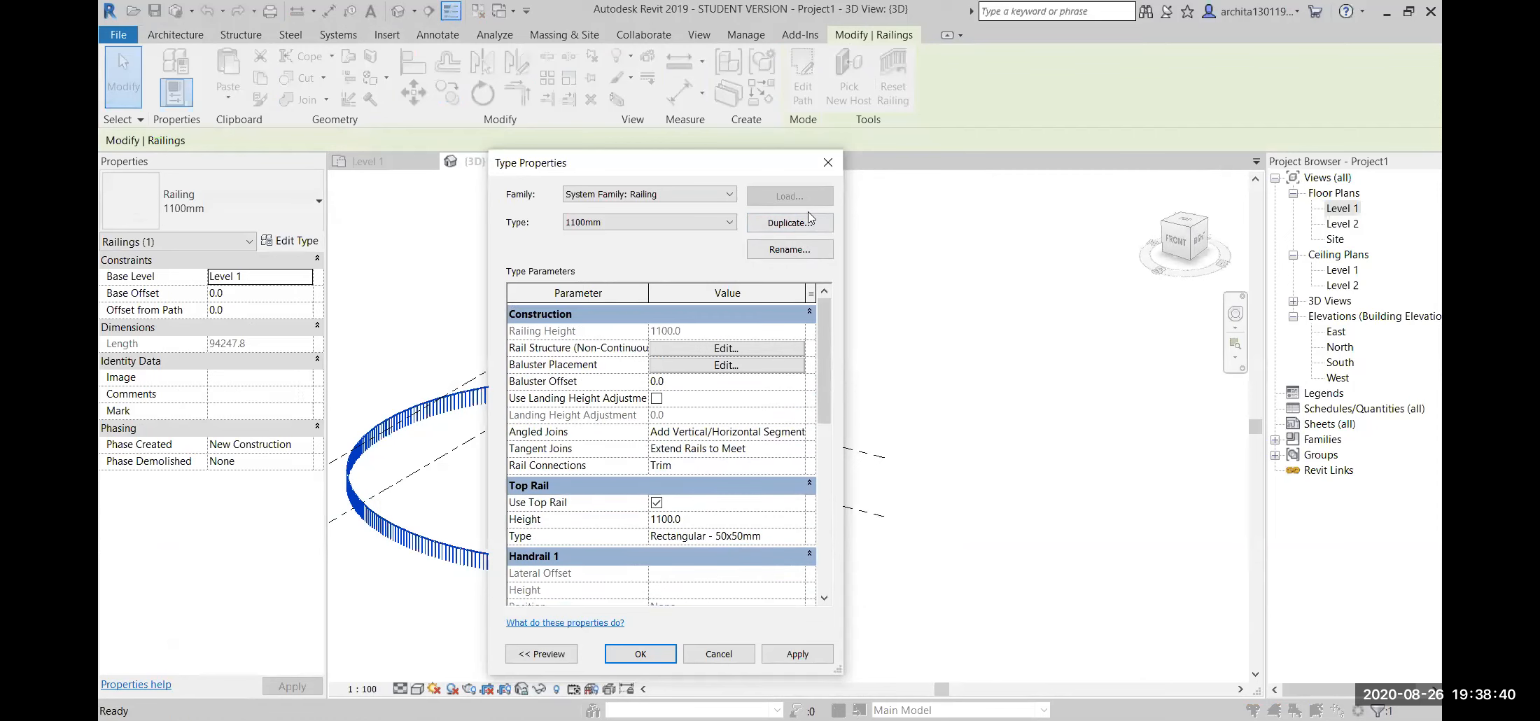
left_click(830, 158)
- Delete the circular railing from the model
key("Delete")
middle_click_drag(804, 442, 910, 533, "shift")
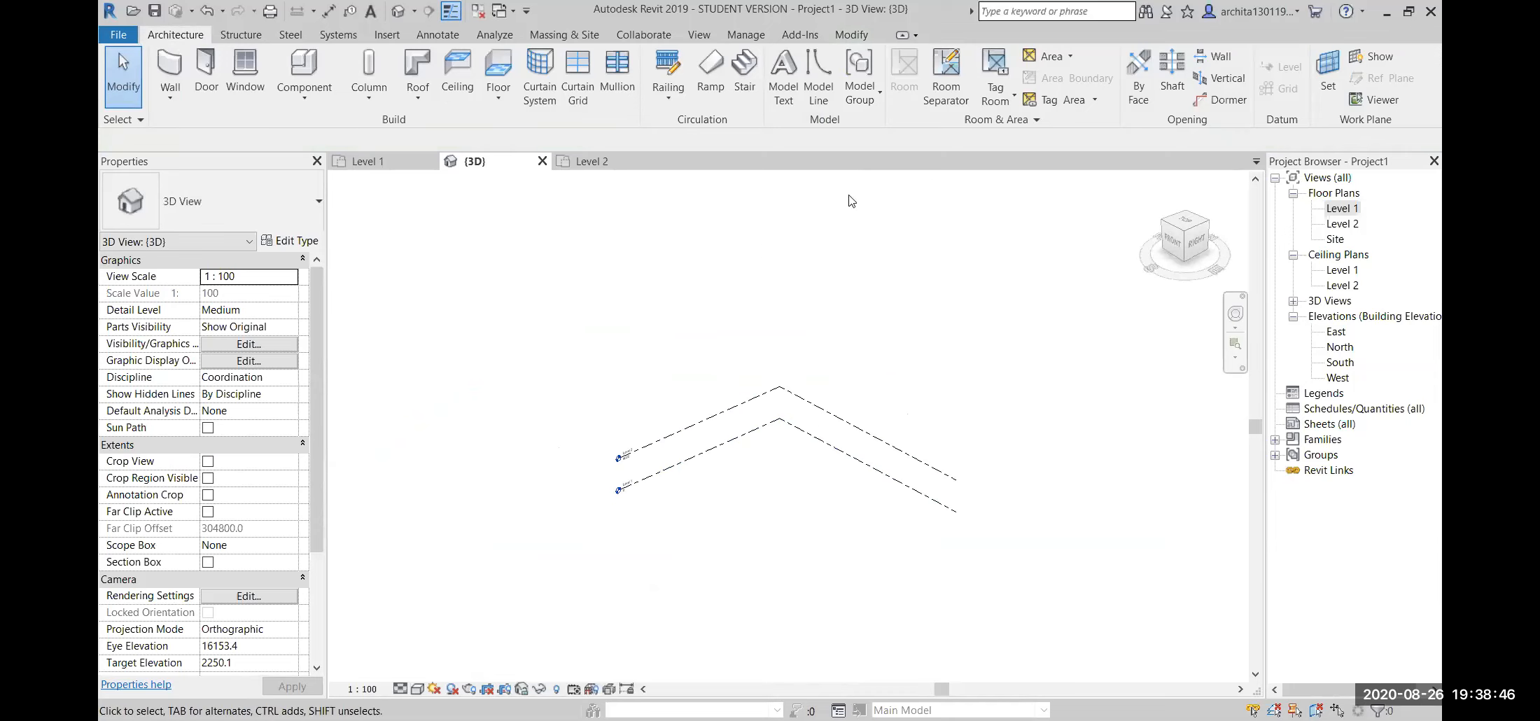
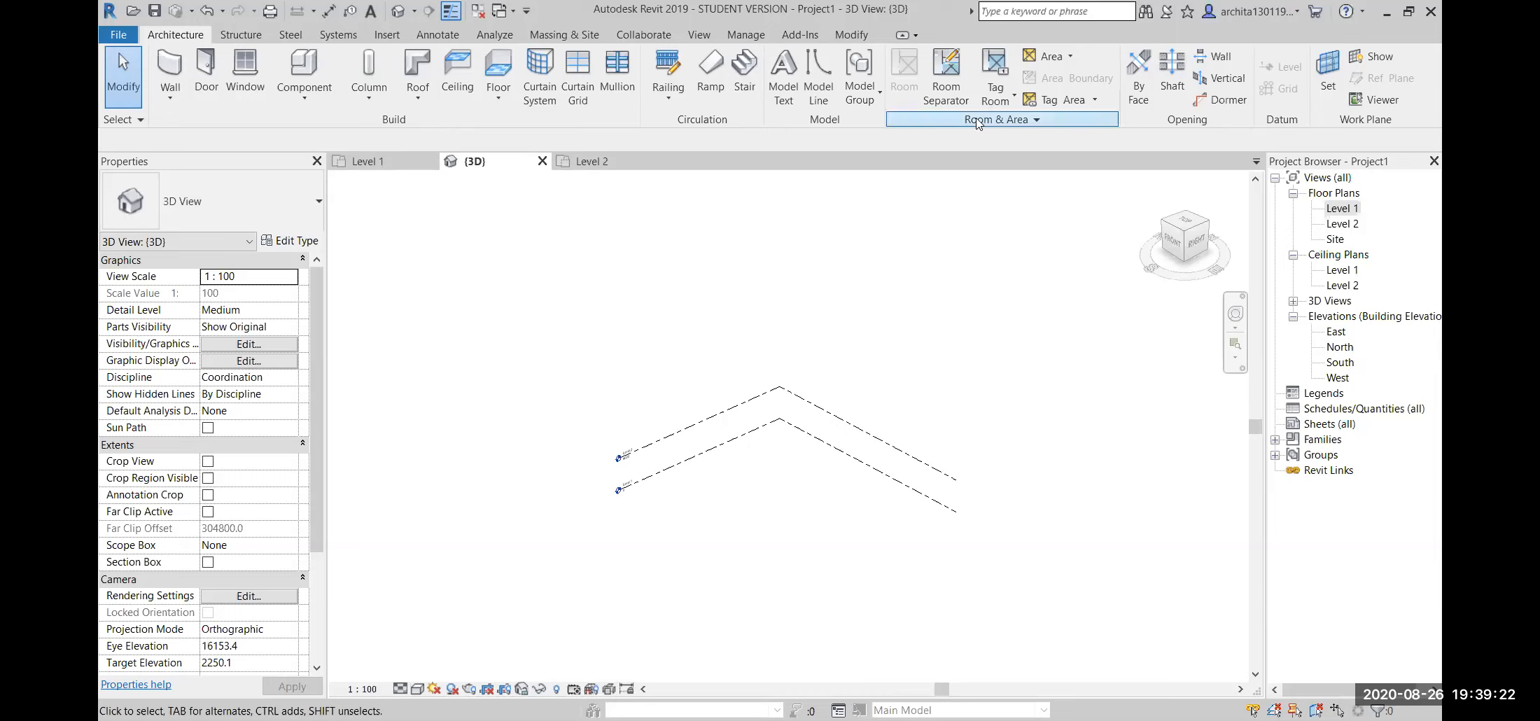
scroll(897, 433, "down", 2)
middle_click_drag(949, 486, 775, 461)
- Create a rectangular Generic 150mm floor about 22000 by 23000 mm between the elevation markers on the Level 1 plan
double_click(1334, 210)
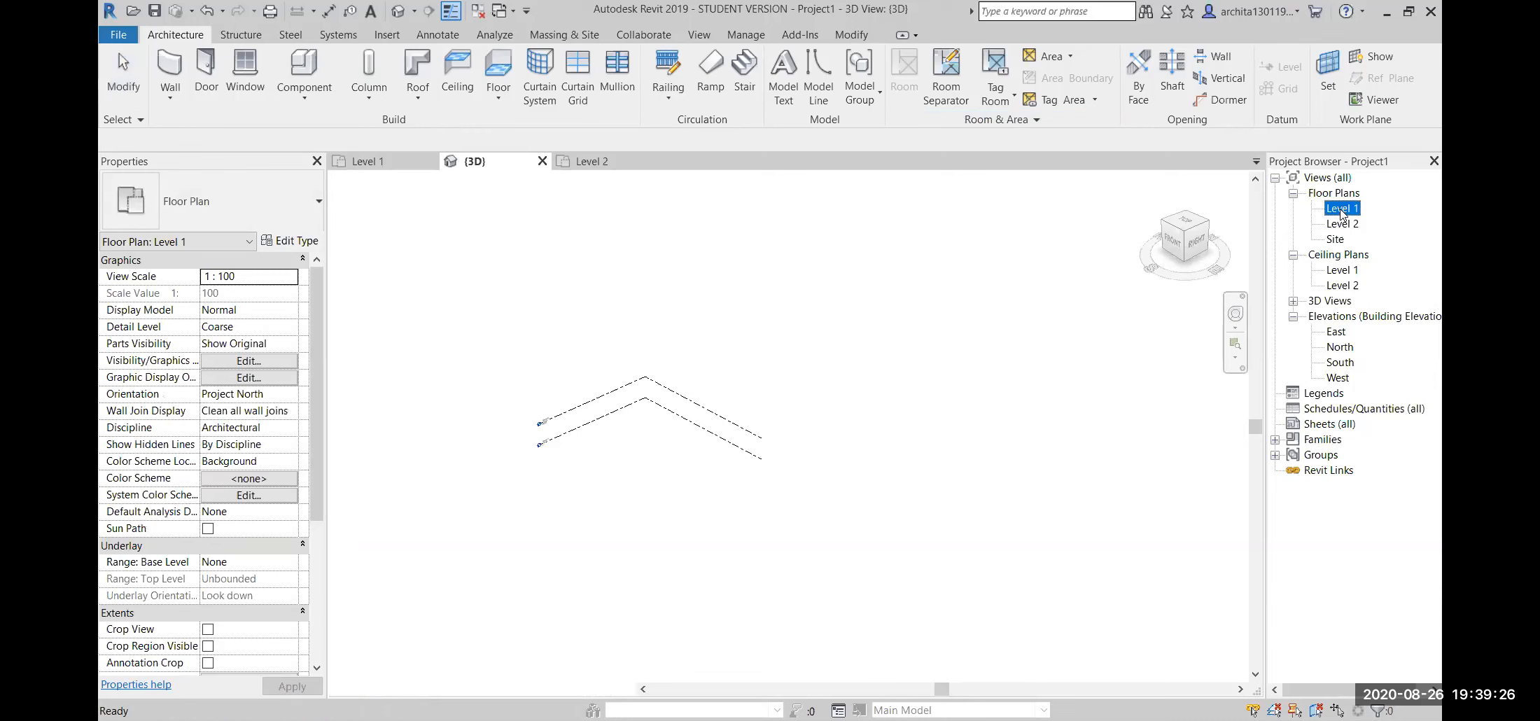
scroll(658, 348, "down", 2)
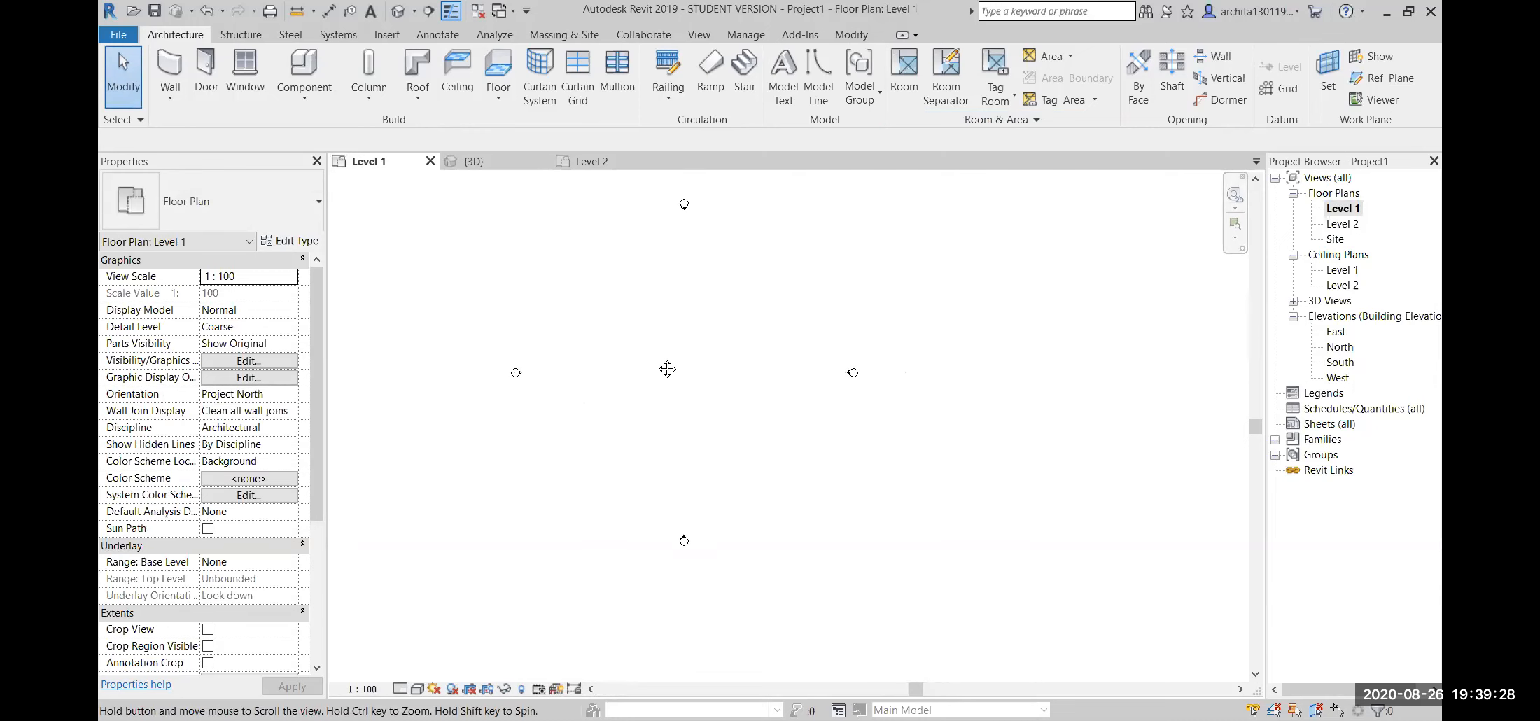
left_click(497, 66)
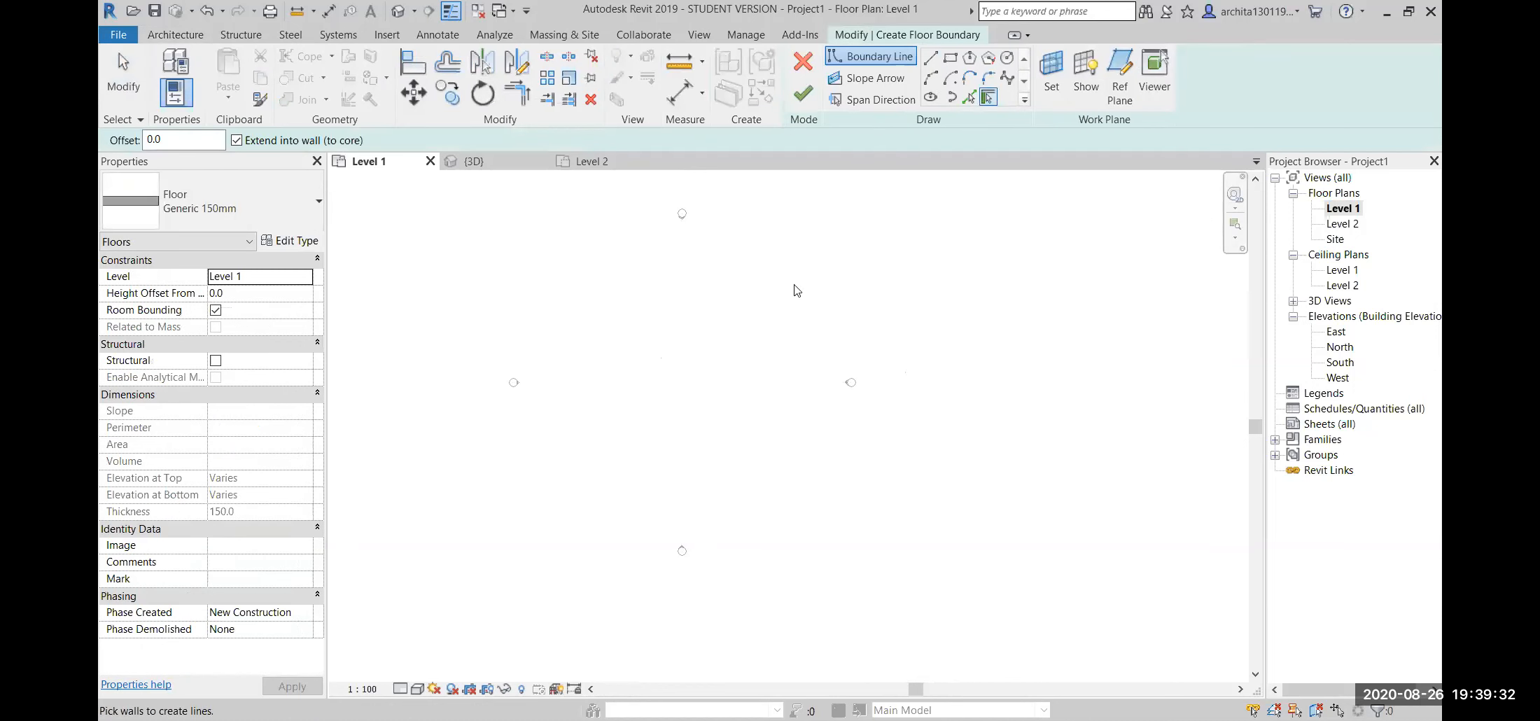
left_click(949, 62)
left_click(605, 290)
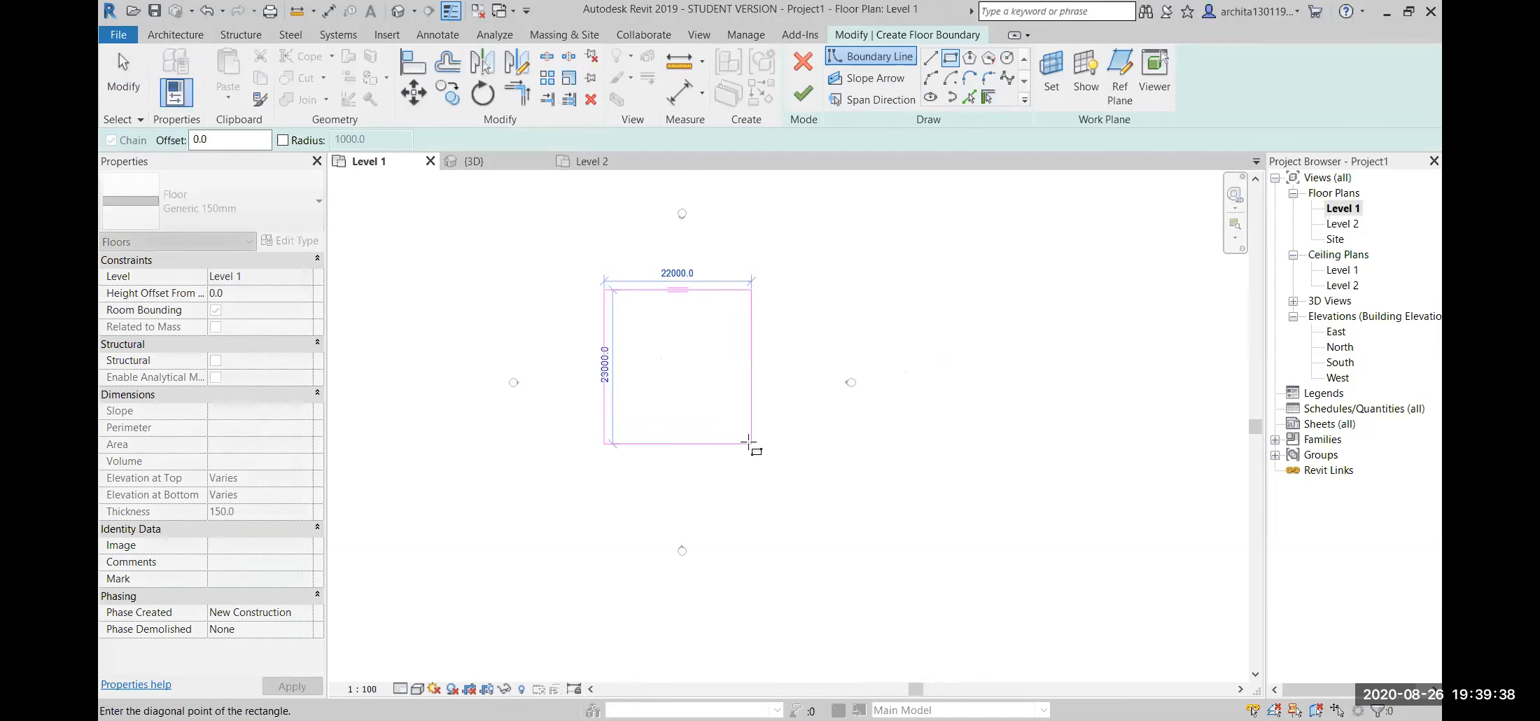
left_click(749, 442)
left_click(803, 93)
left_click(805, 341)
scroll(476, 414, "up", 4)
middle_click_drag(804, 341, 670, 433)
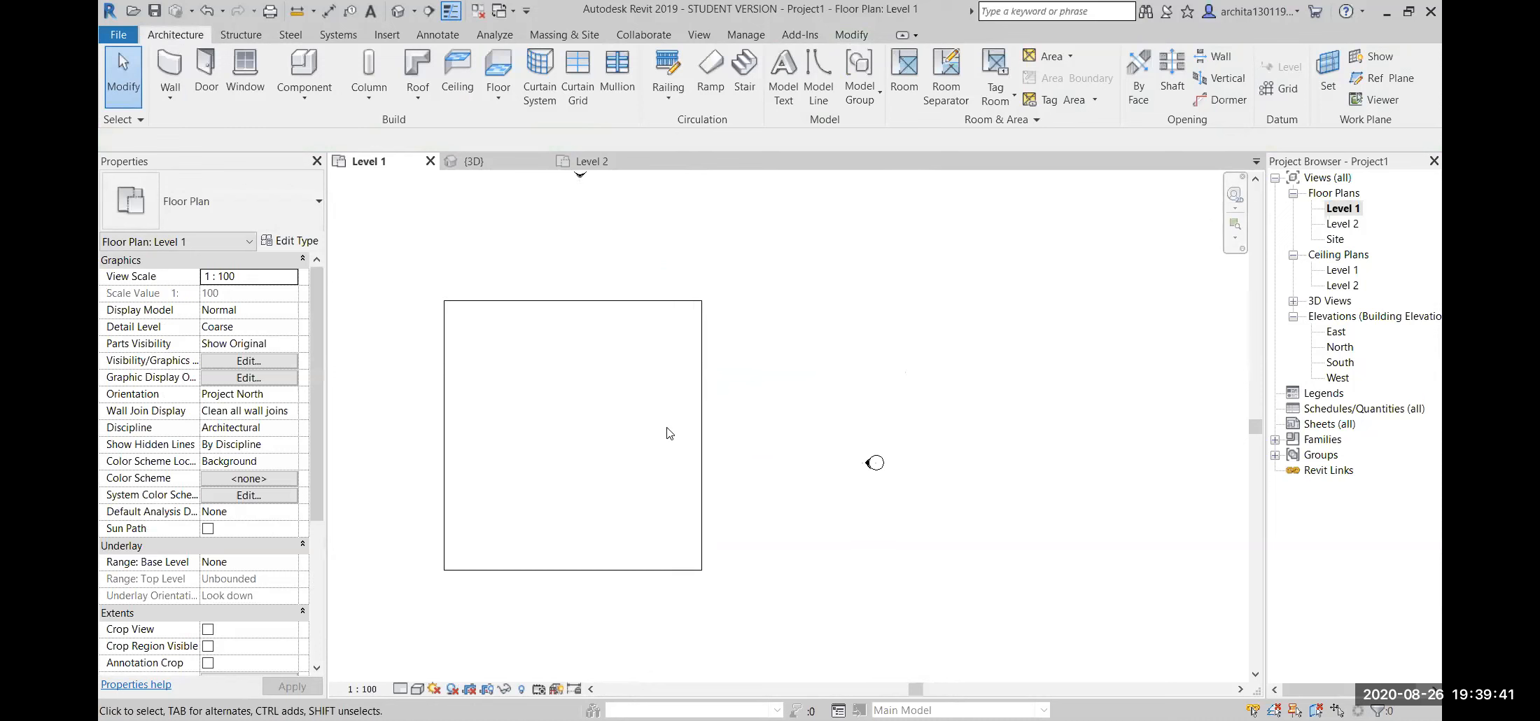
- Place Generic - 200mm walls along the floor's upper and left edges, using Finish Face: Exterior as the location line
left_click(168, 70)
scroll(432, 330, "up", 2)
left_click(589, 140)
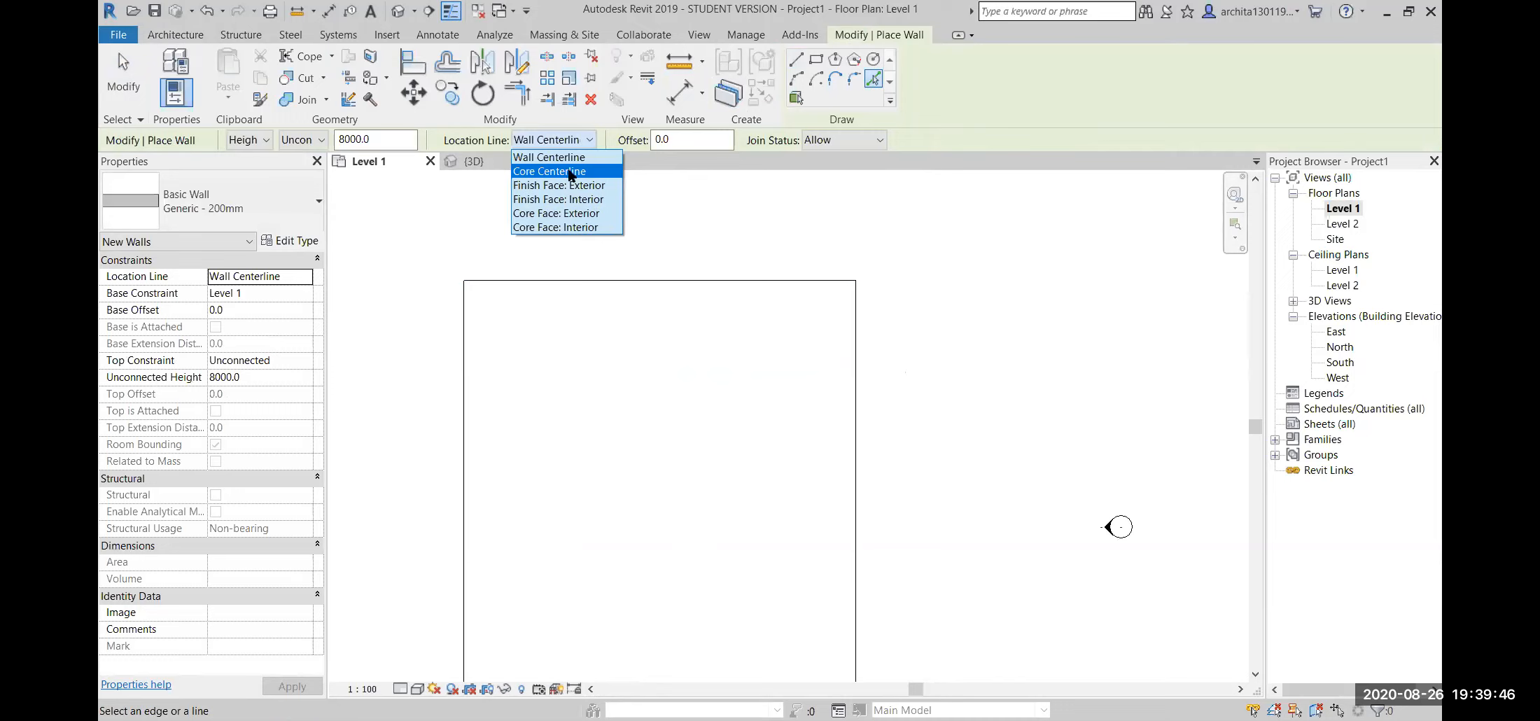
left_click(569, 185)
scroll(497, 249, "up", 2)
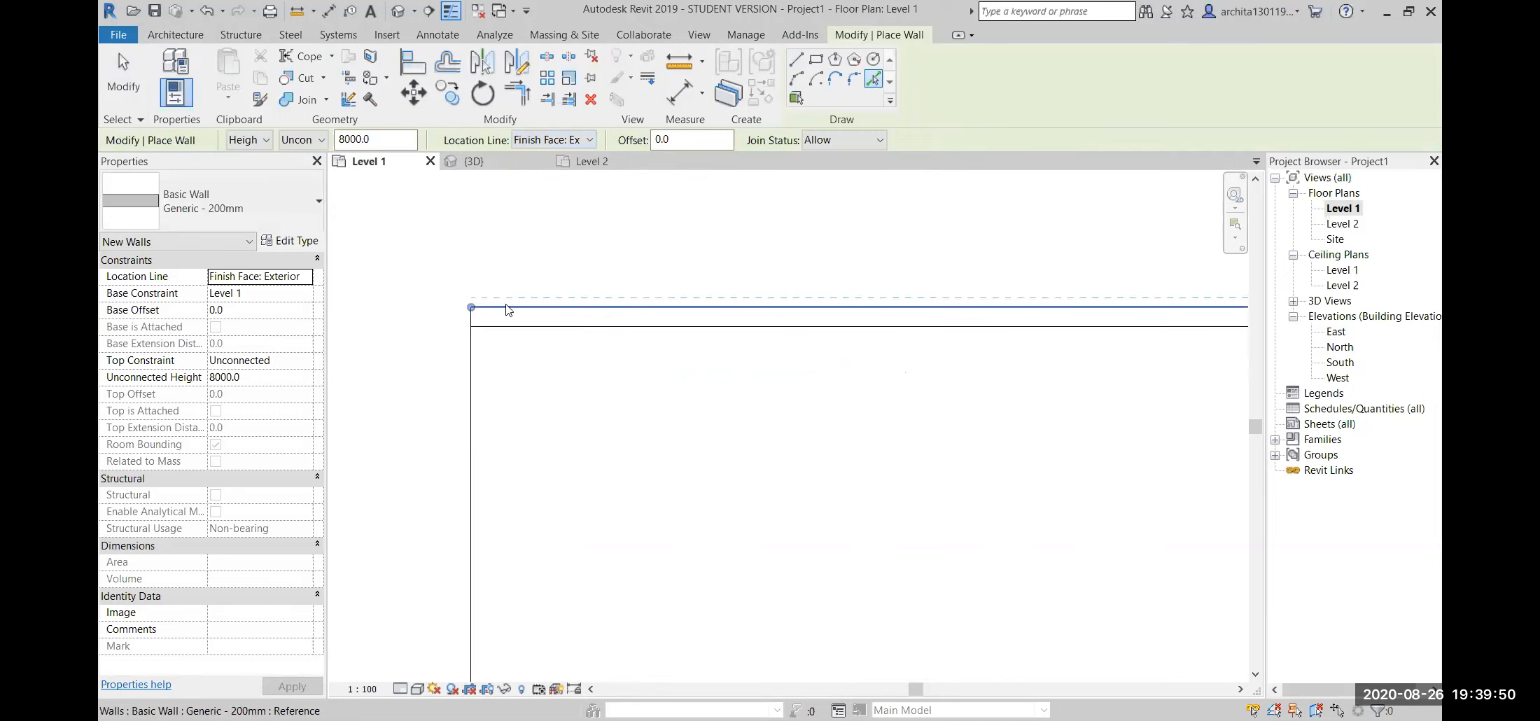
left_click(471, 392)
- Close the perimeter by placing walls along the floor's lower and right edges
scroll(585, 308, "down", 5)
middle_click_drag(913, 598, 784, 270)
scroll(759, 367, "up", 5)
left_click(767, 344)
middle_click_drag(865, 381, 820, 630)
scroll(821, 631, "up", 1)
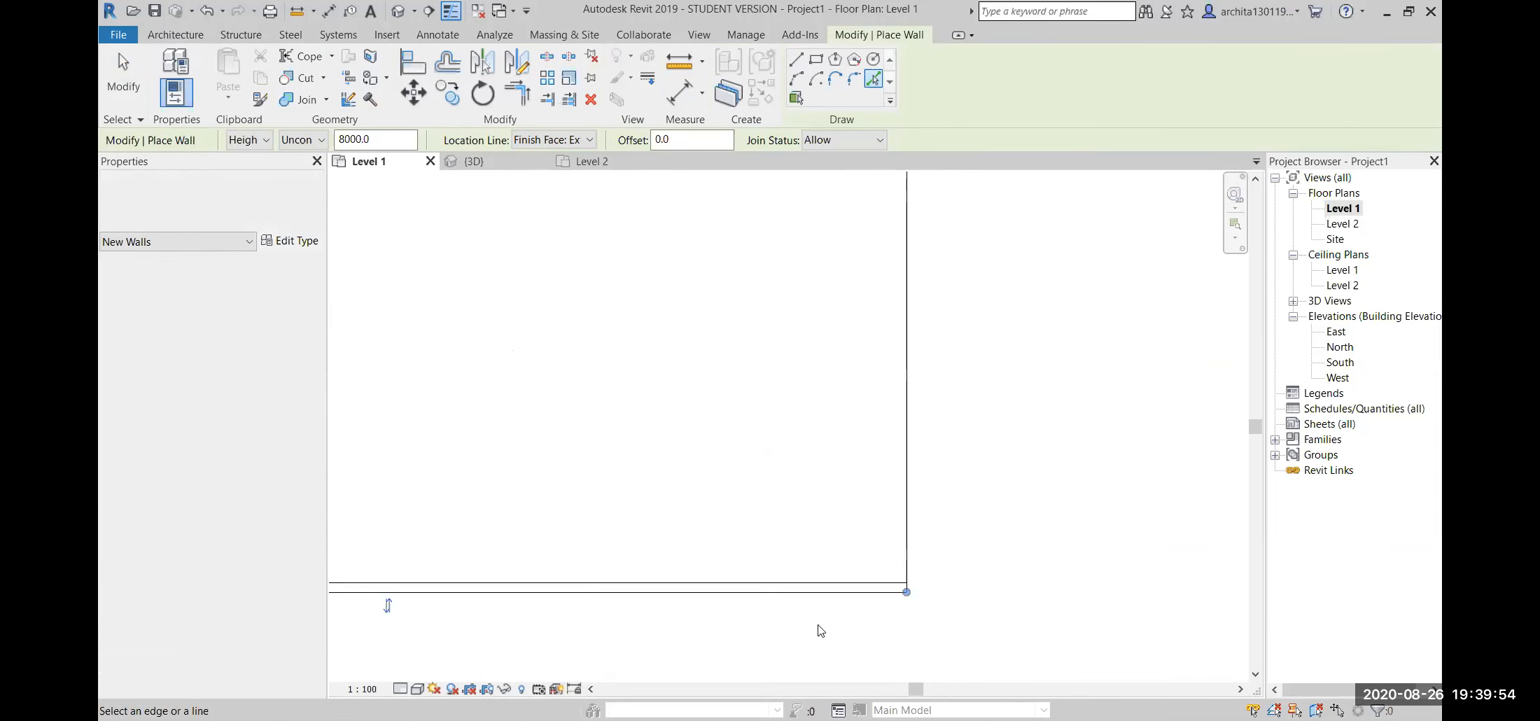
left_click(906, 509)
scroll(698, 477, "down", 3)
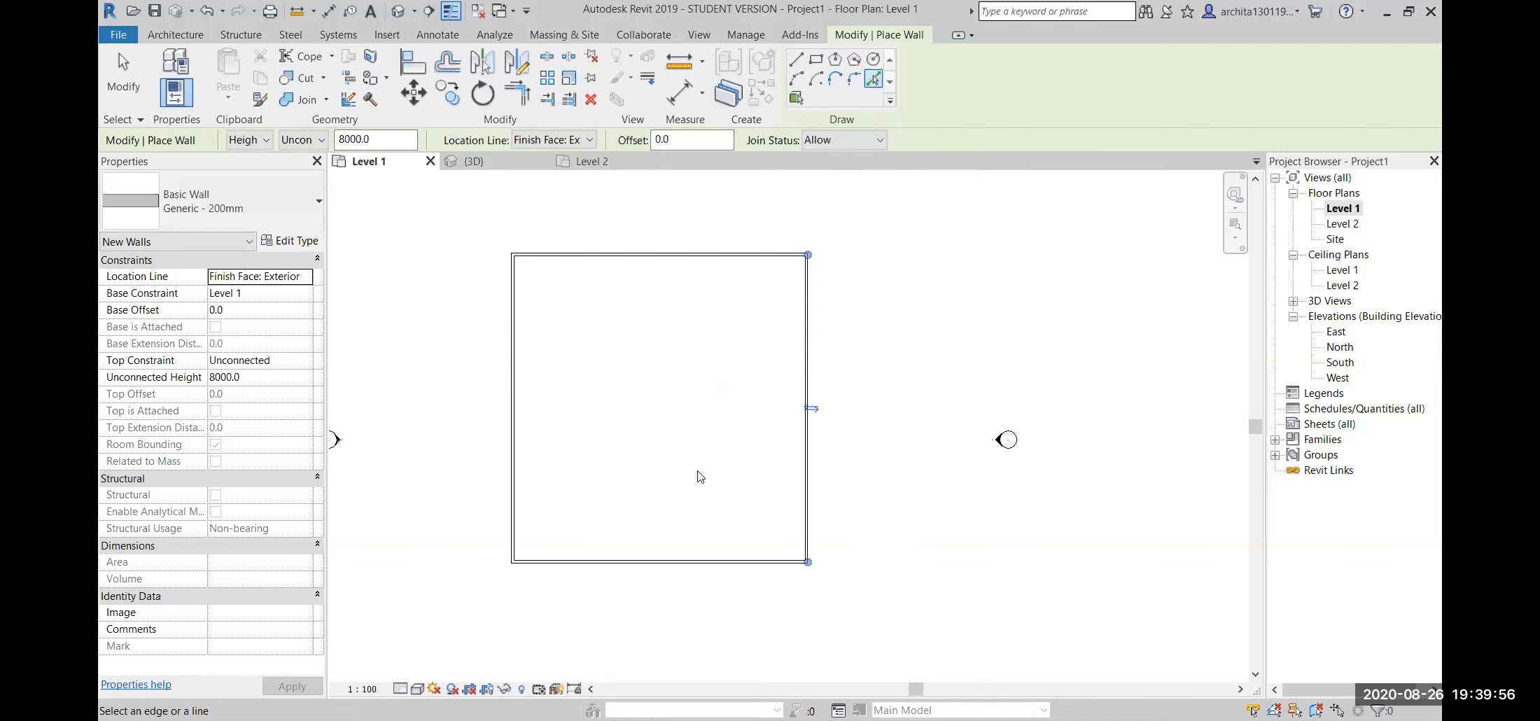
middle_click_drag(744, 423, 743, 397)
- Draw a horizontal partition wall from the left to the right exterior wall, about 8800 mm above the lower wall
left_click(177, 33)
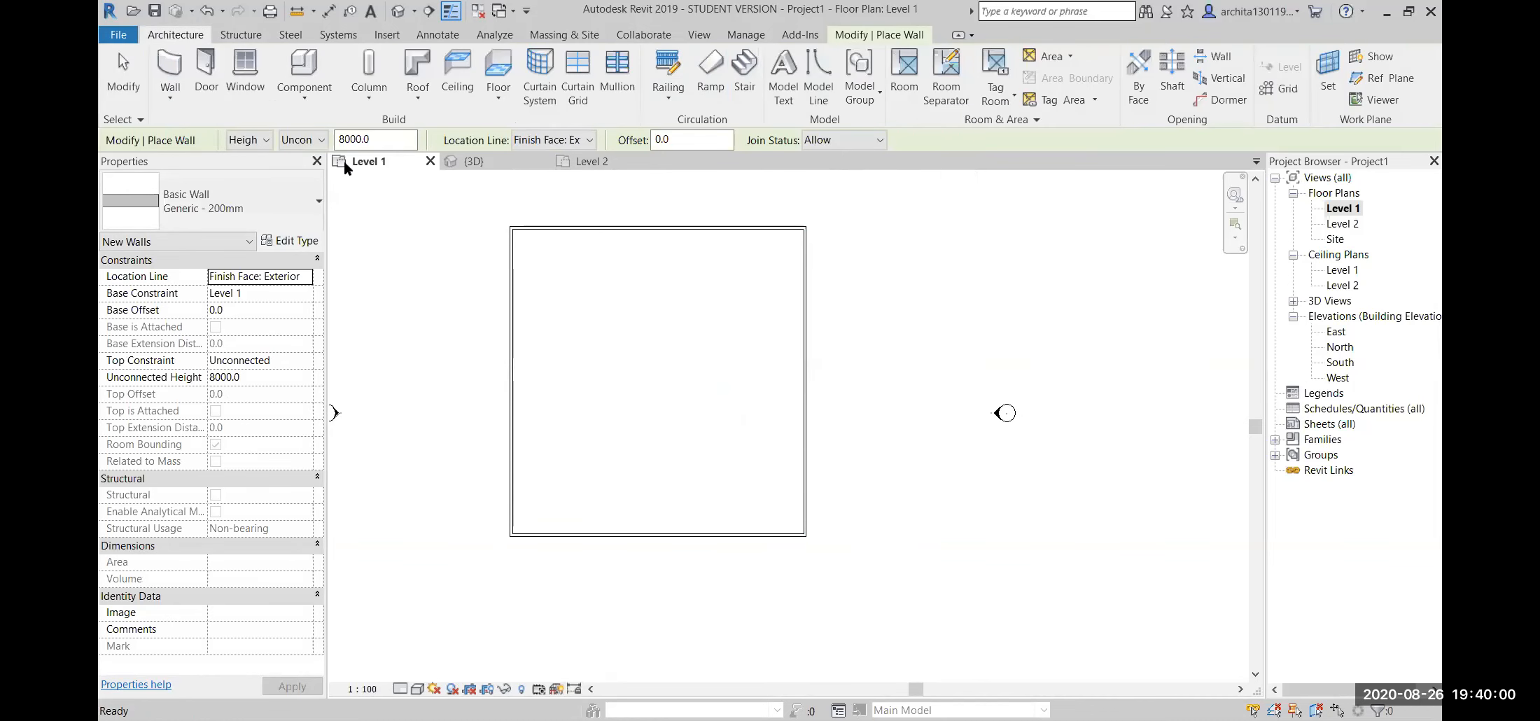
left_click(859, 36)
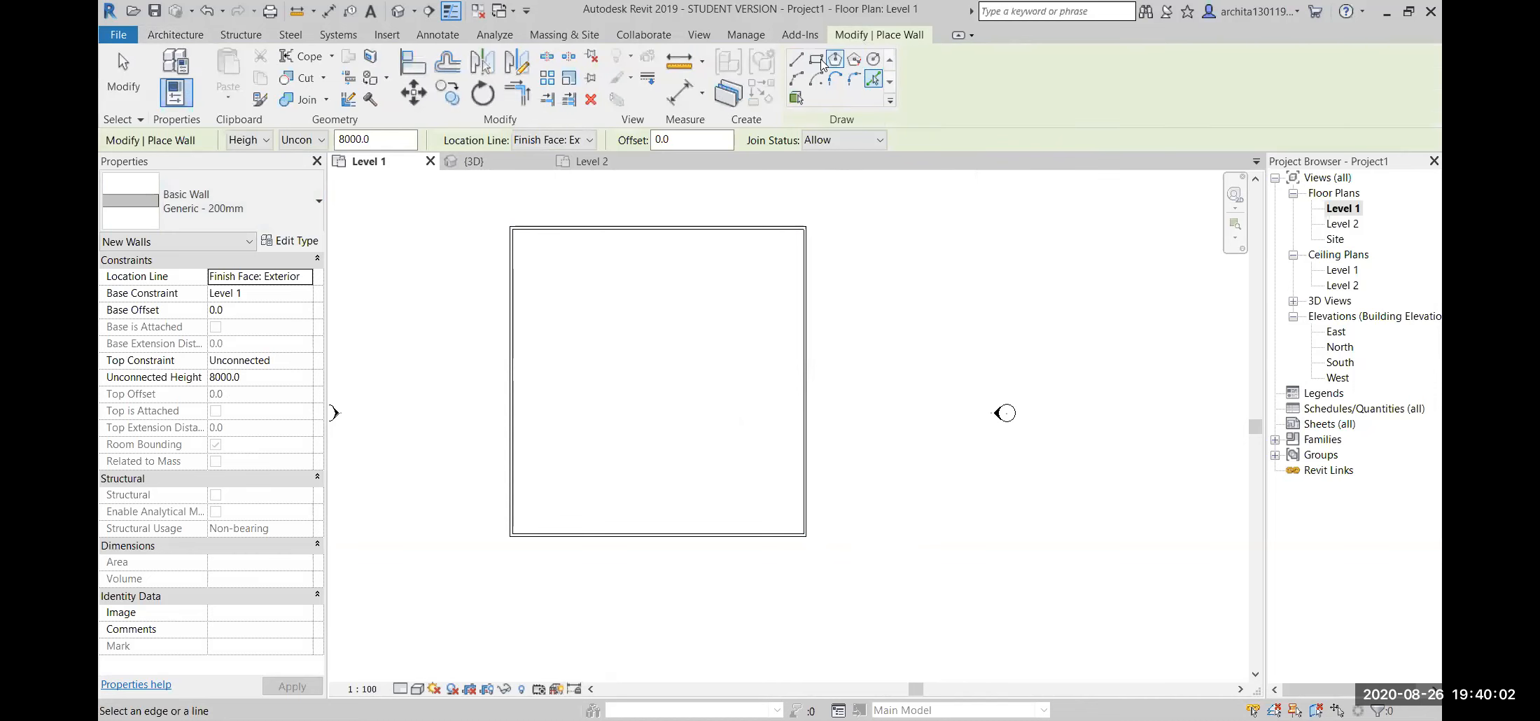
left_click(796, 59)
scroll(606, 380, "up", 1)
left_click(498, 423)
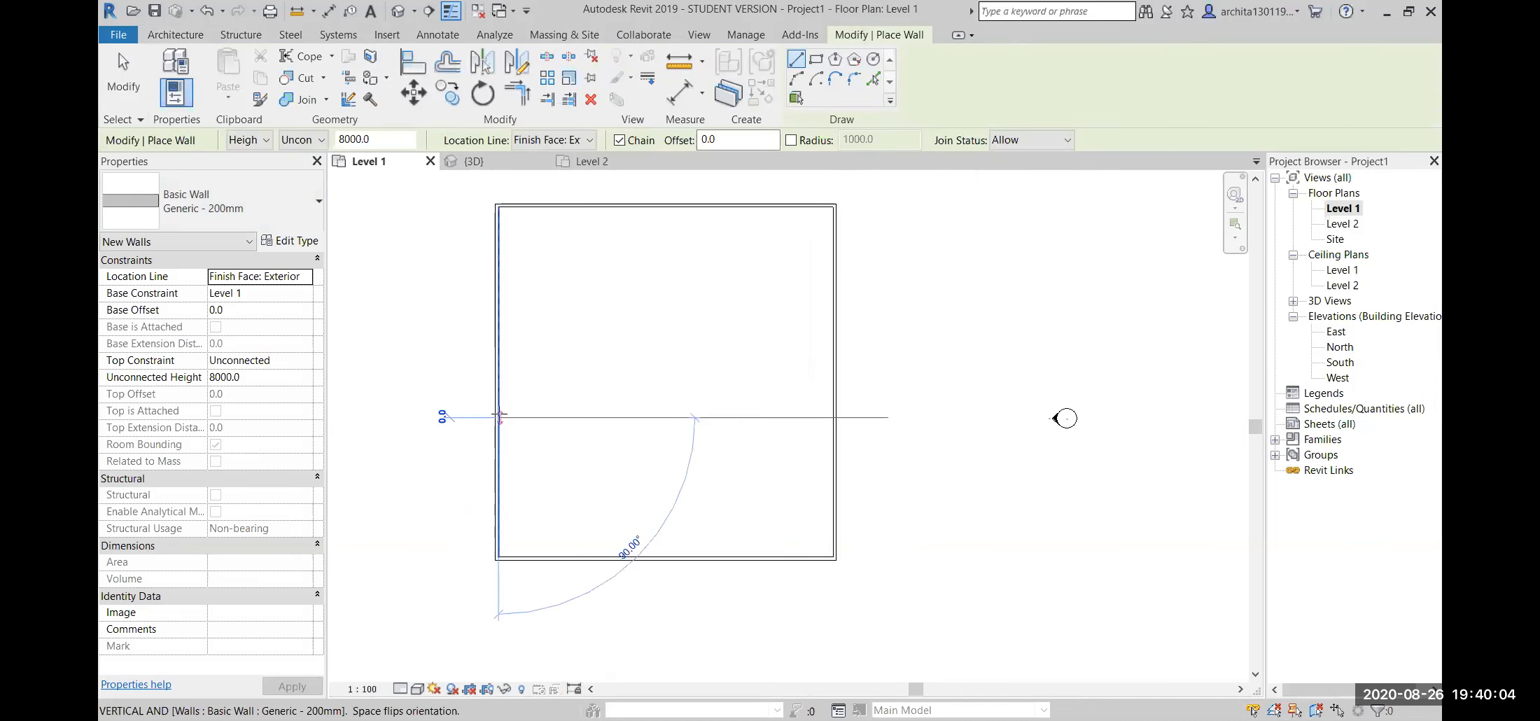
left_click(831, 420)
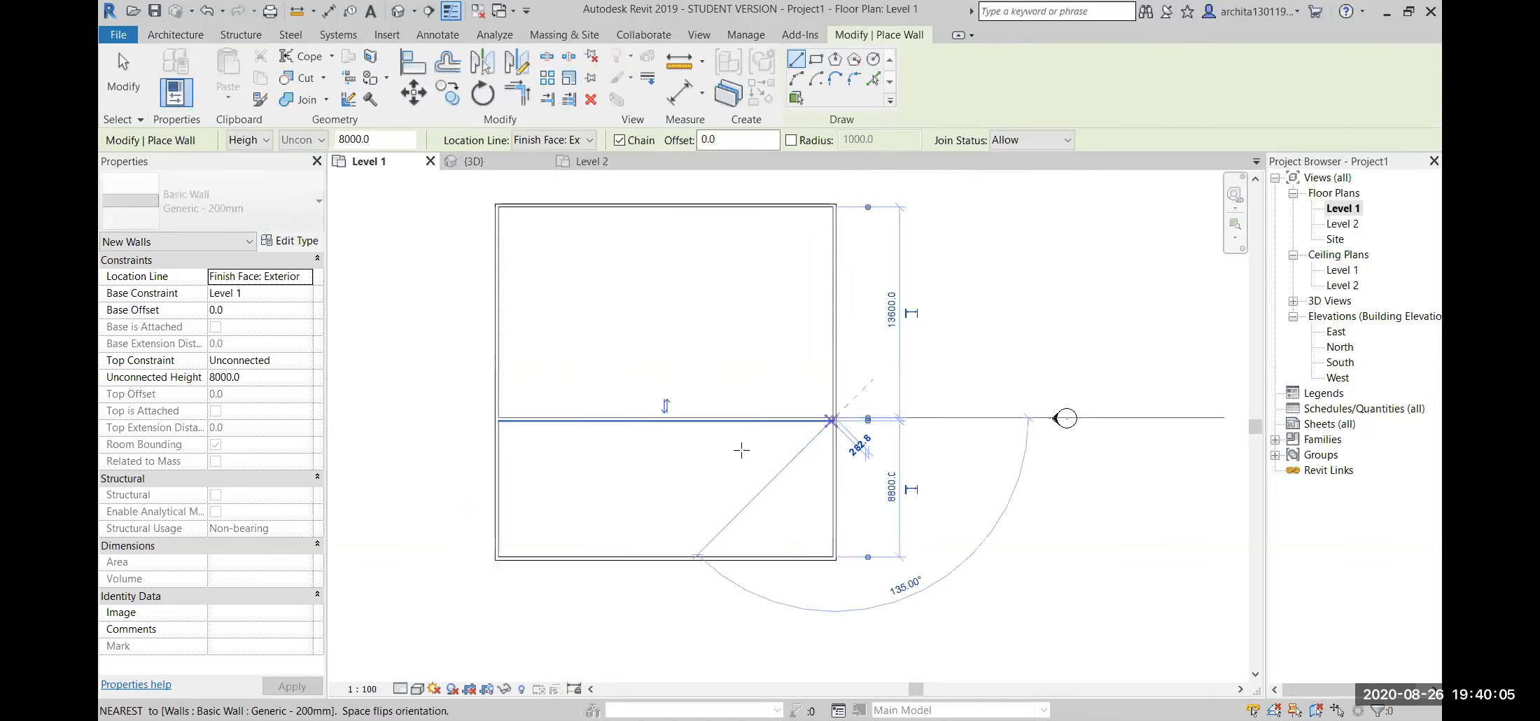
key("Escape")
- Add a vertical partition from the cross wall's midpoint to the lower wall, and another dividing the upper area left of centre
left_click(666, 420)
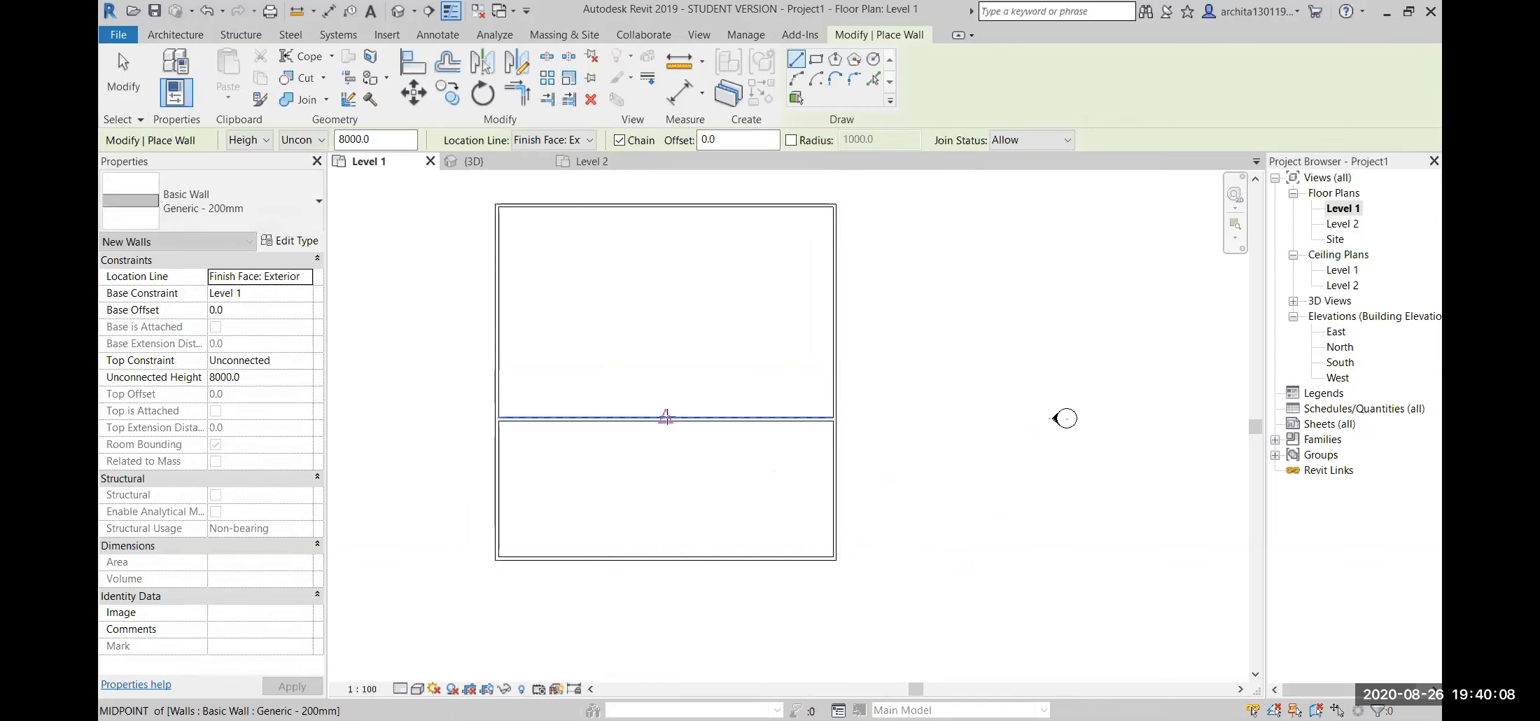
key("Escape")
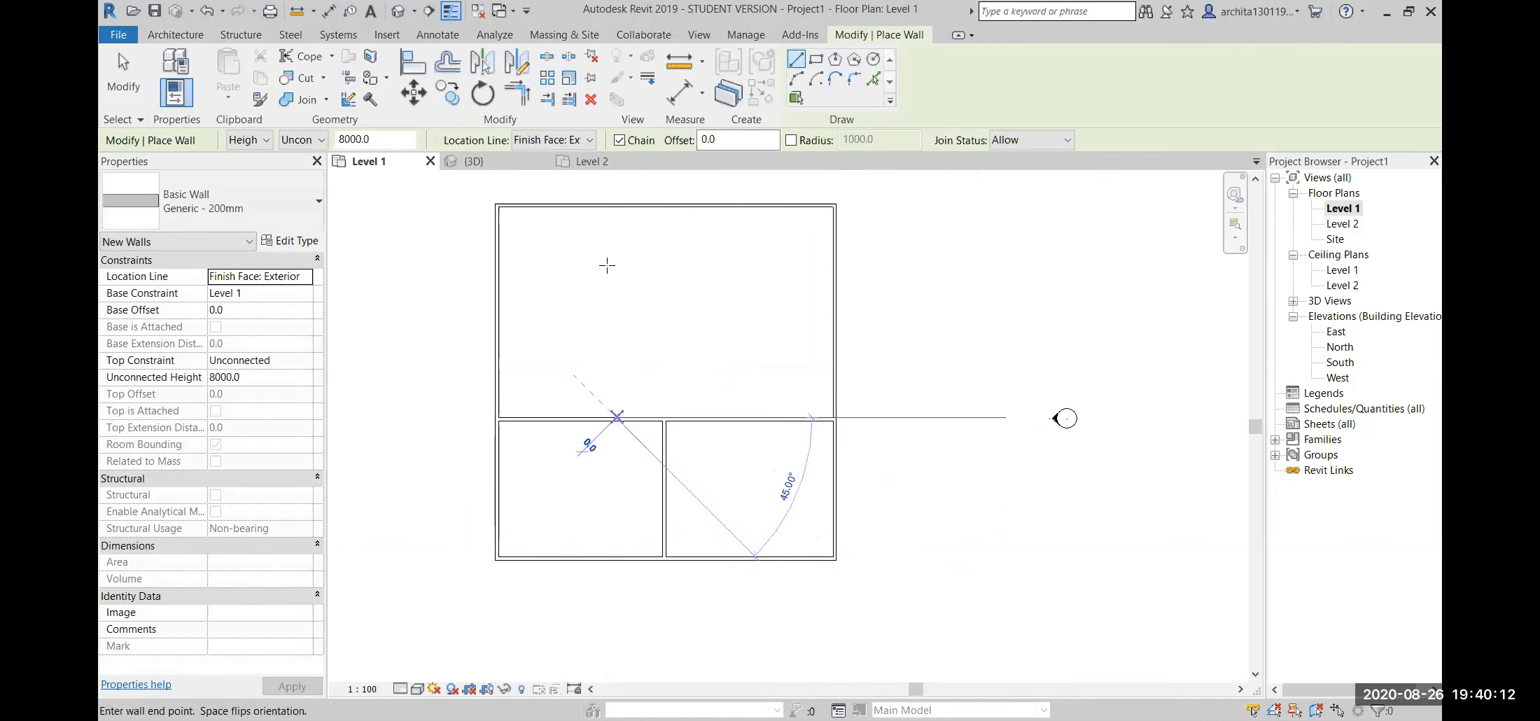
left_click(617, 207)
key("Escape")
- Draw an L-shaped partition from the cross wall up and over to the right exterior wall, enclosing a small room
left_click(712, 419)
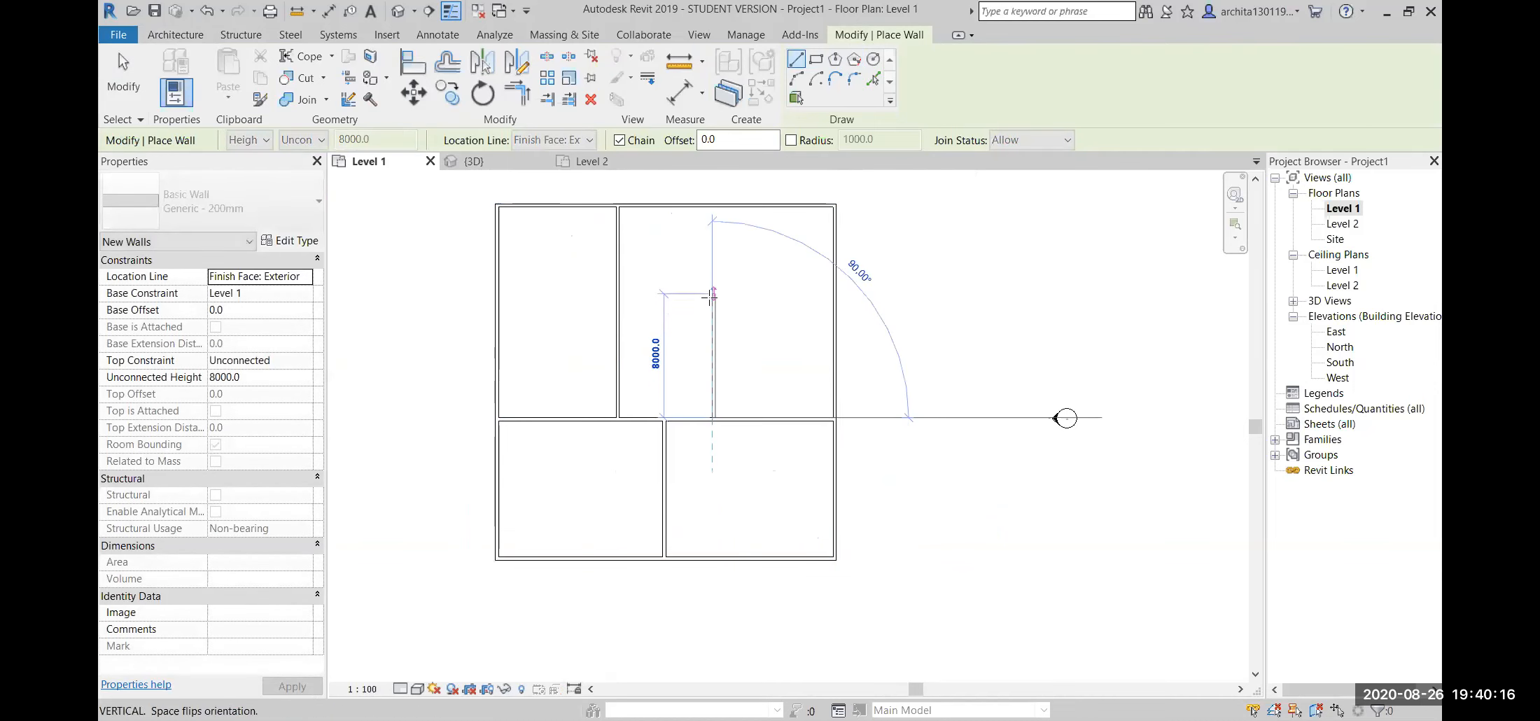
left_click(713, 310)
left_click(825, 310)
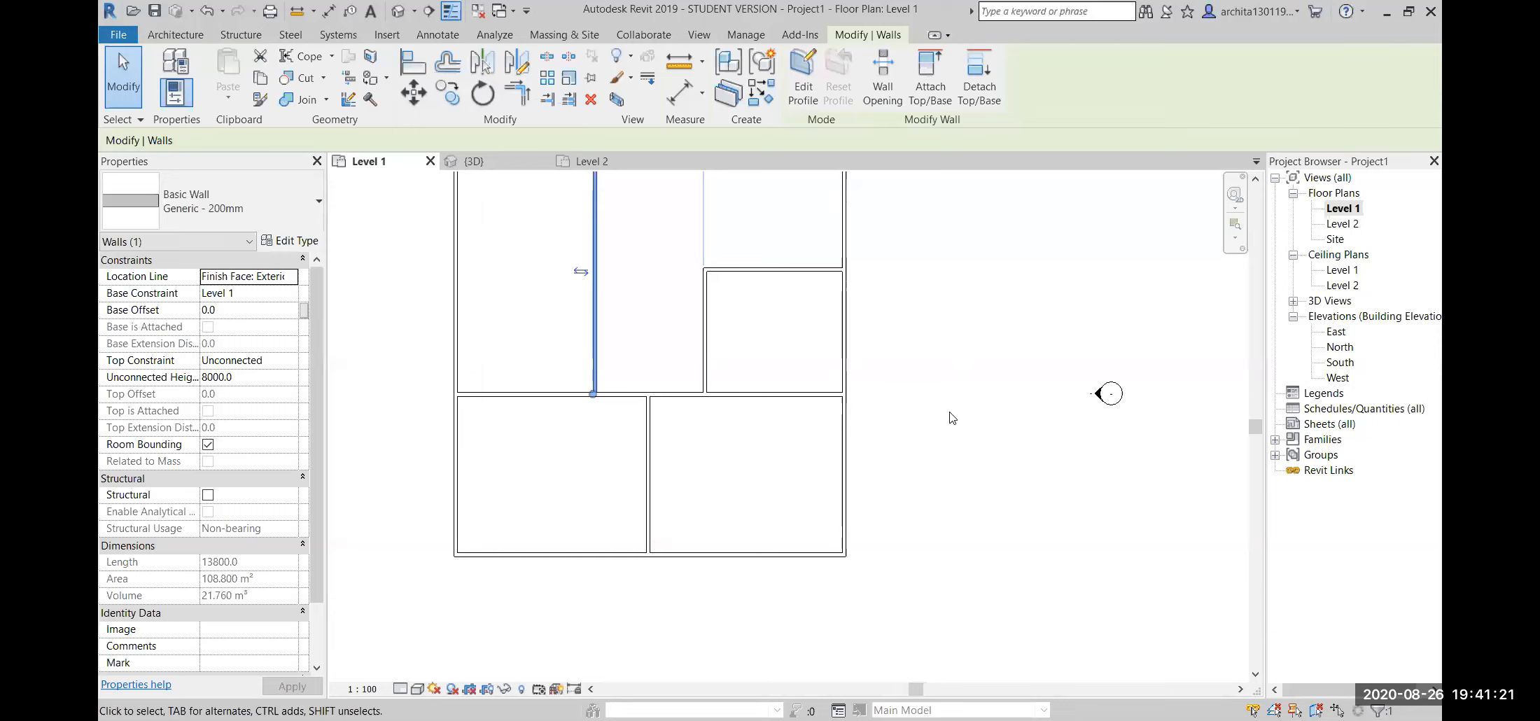
scroll(735, 440, "down", 3)
scroll(673, 332, "up", 3)
left_click(670, 335)
middle_click_drag(752, 402, 730, 414)
middle_click_drag(666, 482, 634, 475)
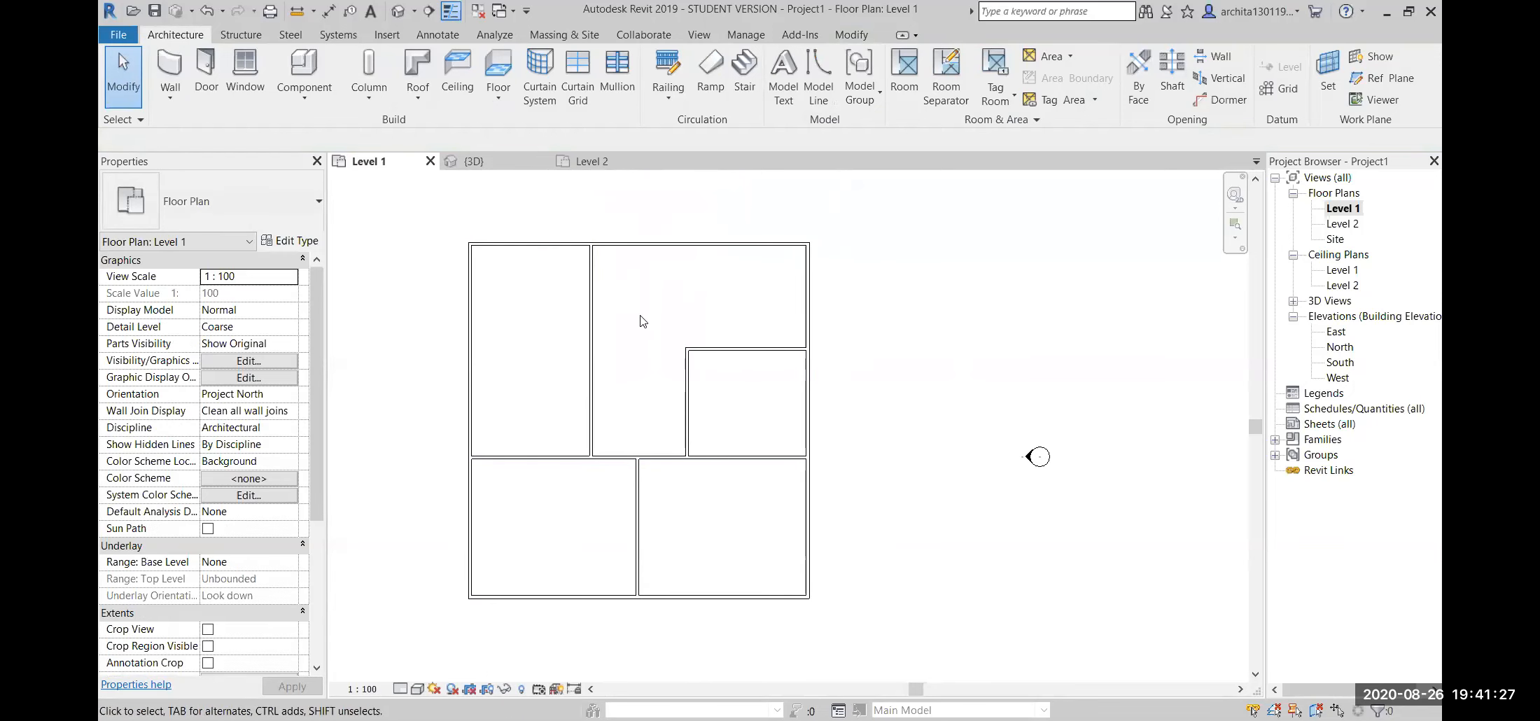
middle_click_drag(652, 325, 677, 351)
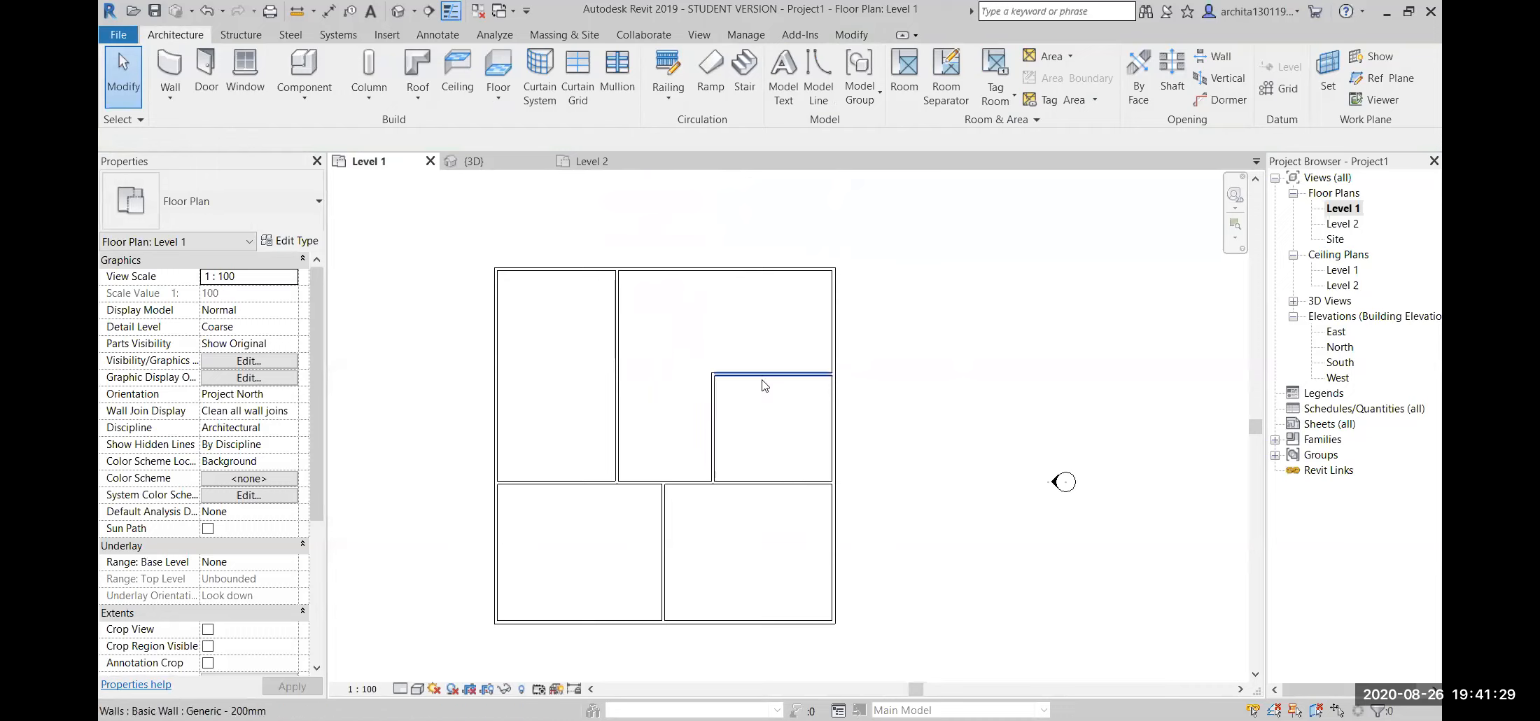
- Examine the upper exterior wall's properties, including its height and Room Bounding setting
middle_click_drag(748, 481, 765, 448)
scroll(688, 477, "up", 2)
middle_click_drag(702, 514, 711, 559)
scroll(700, 519, "down", 3)
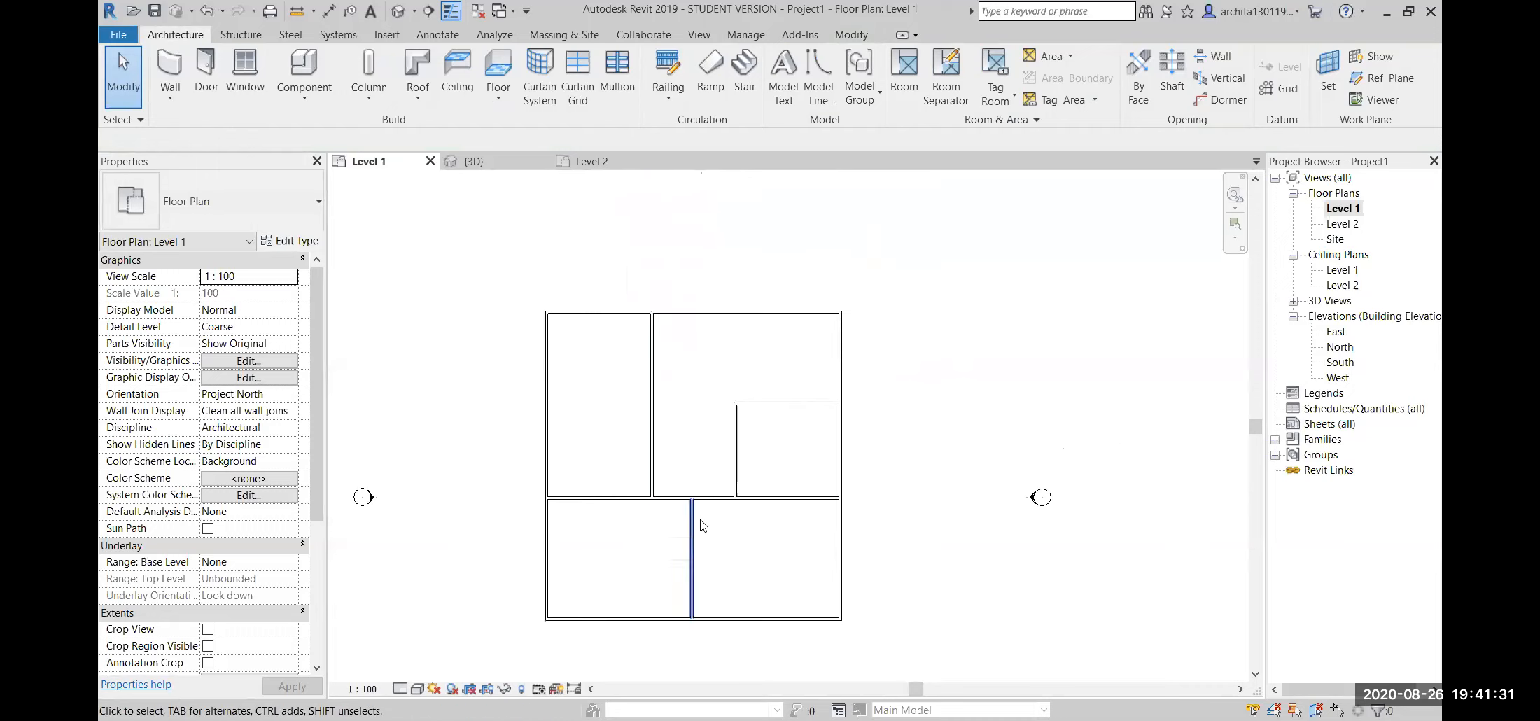
left_click(839, 316)
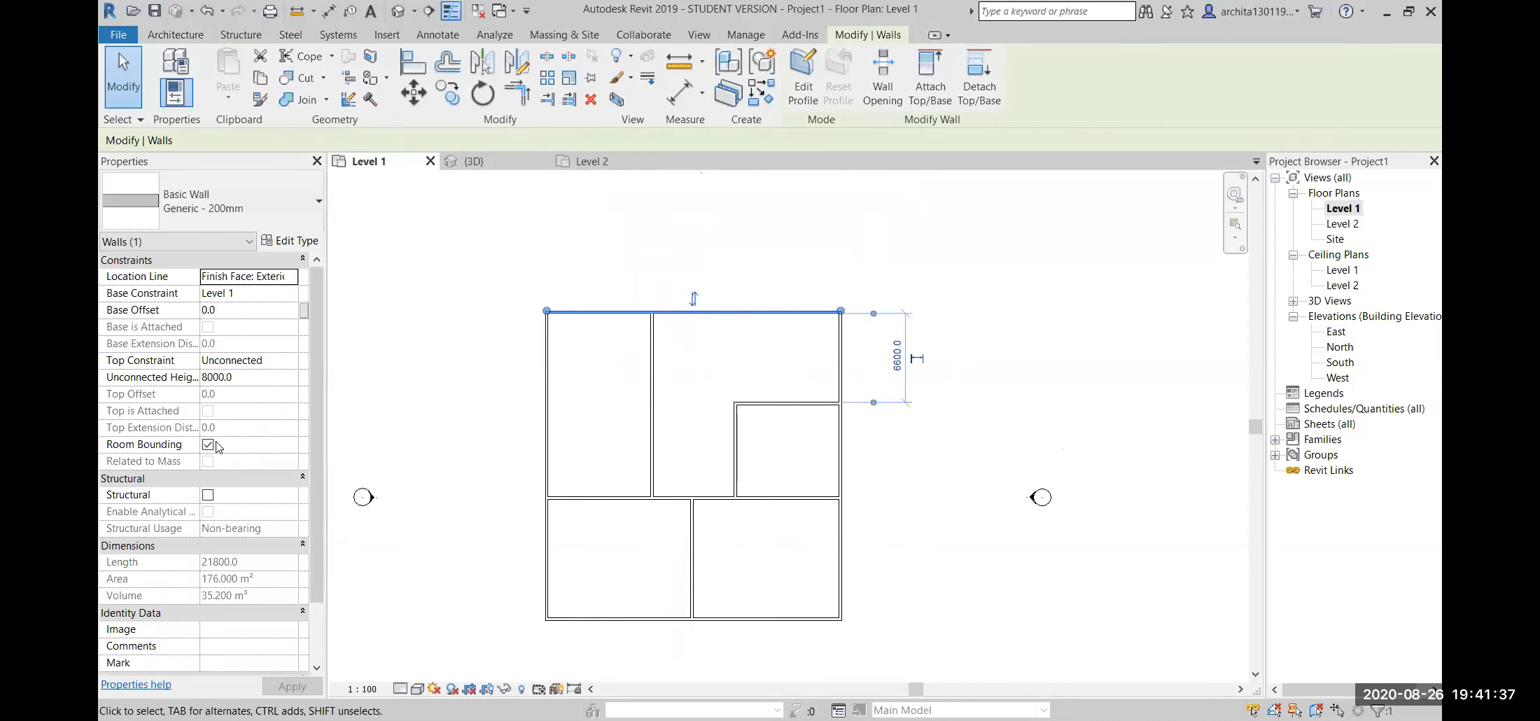
left_click(1030, 354)
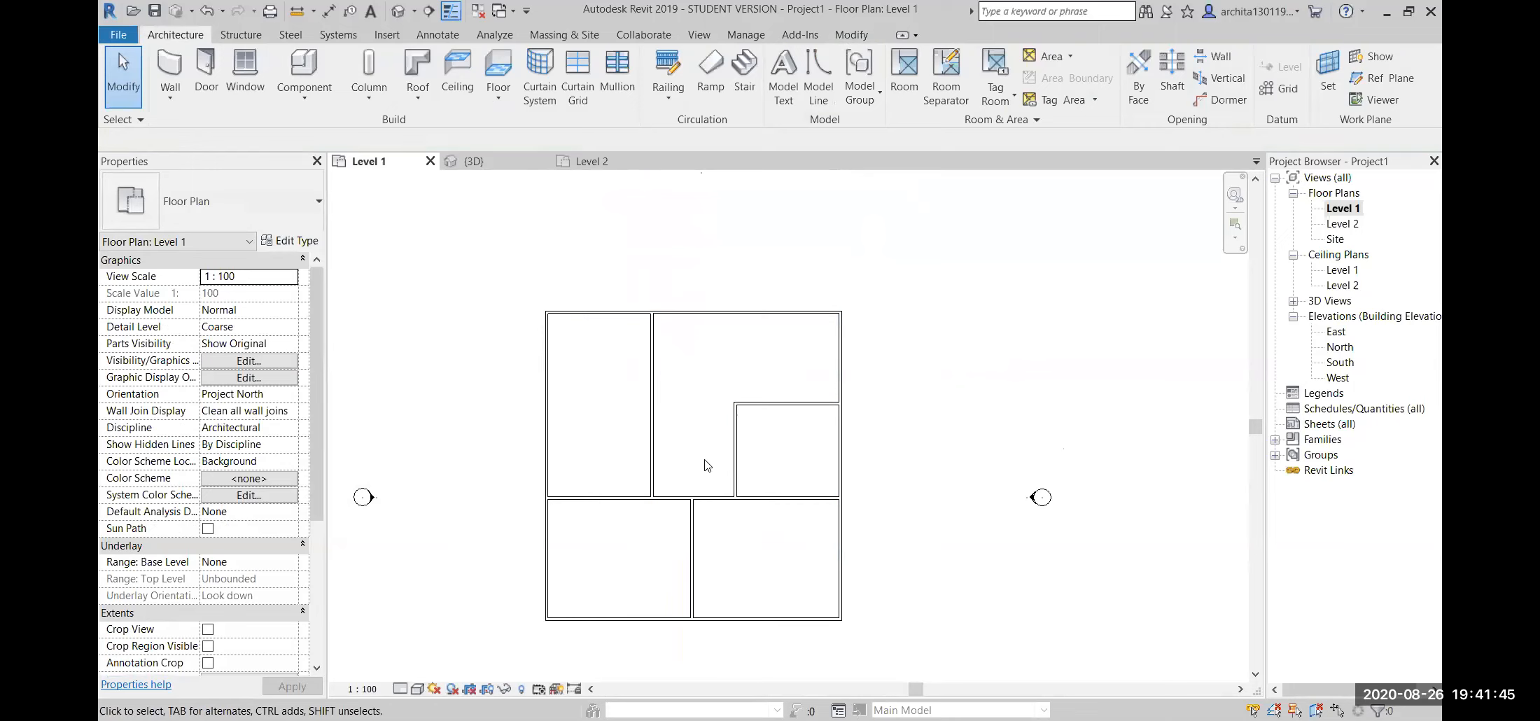
- Draw a horizontal partition from the midpoint of the upper vertical partition to the left exterior wall
left_click(170, 70)
scroll(655, 394, "up", 1)
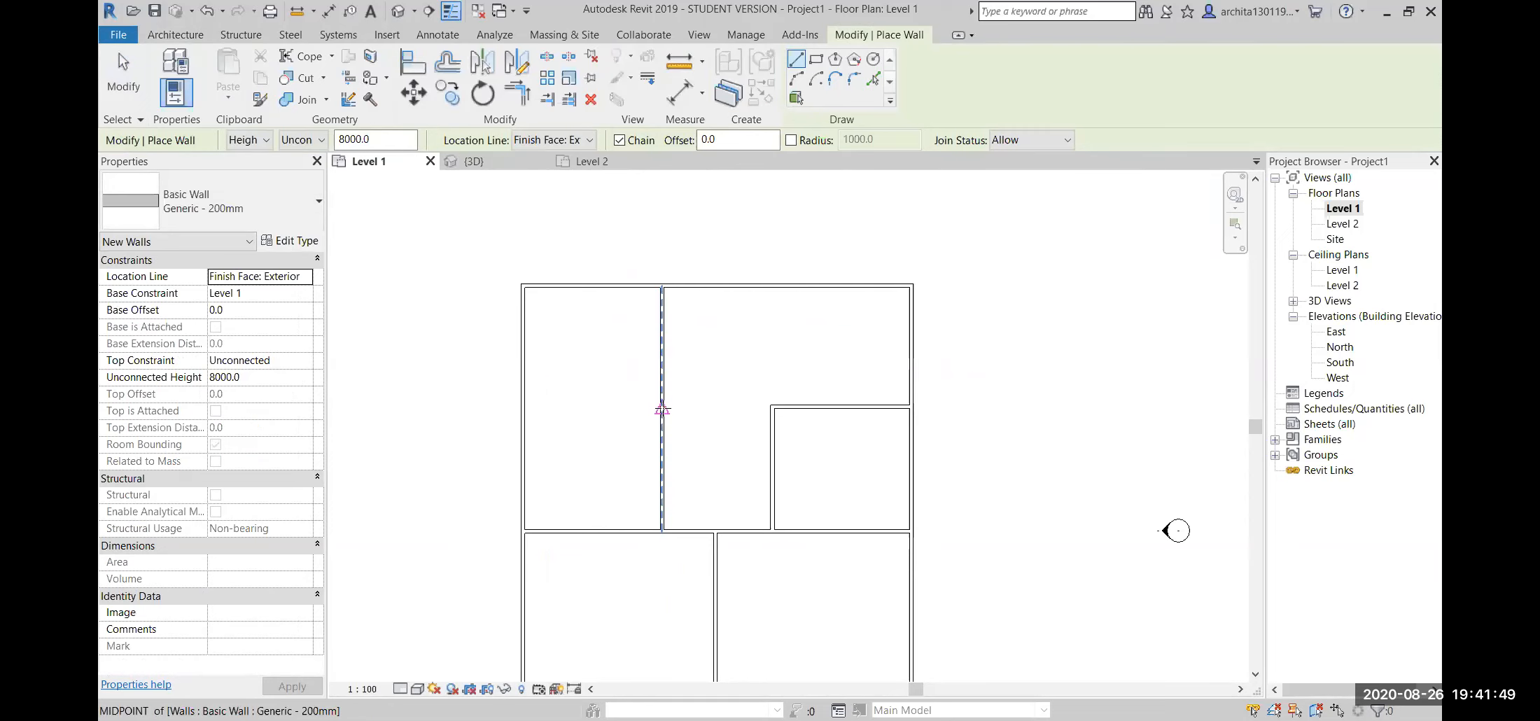
left_click(663, 406)
left_click(537, 413)
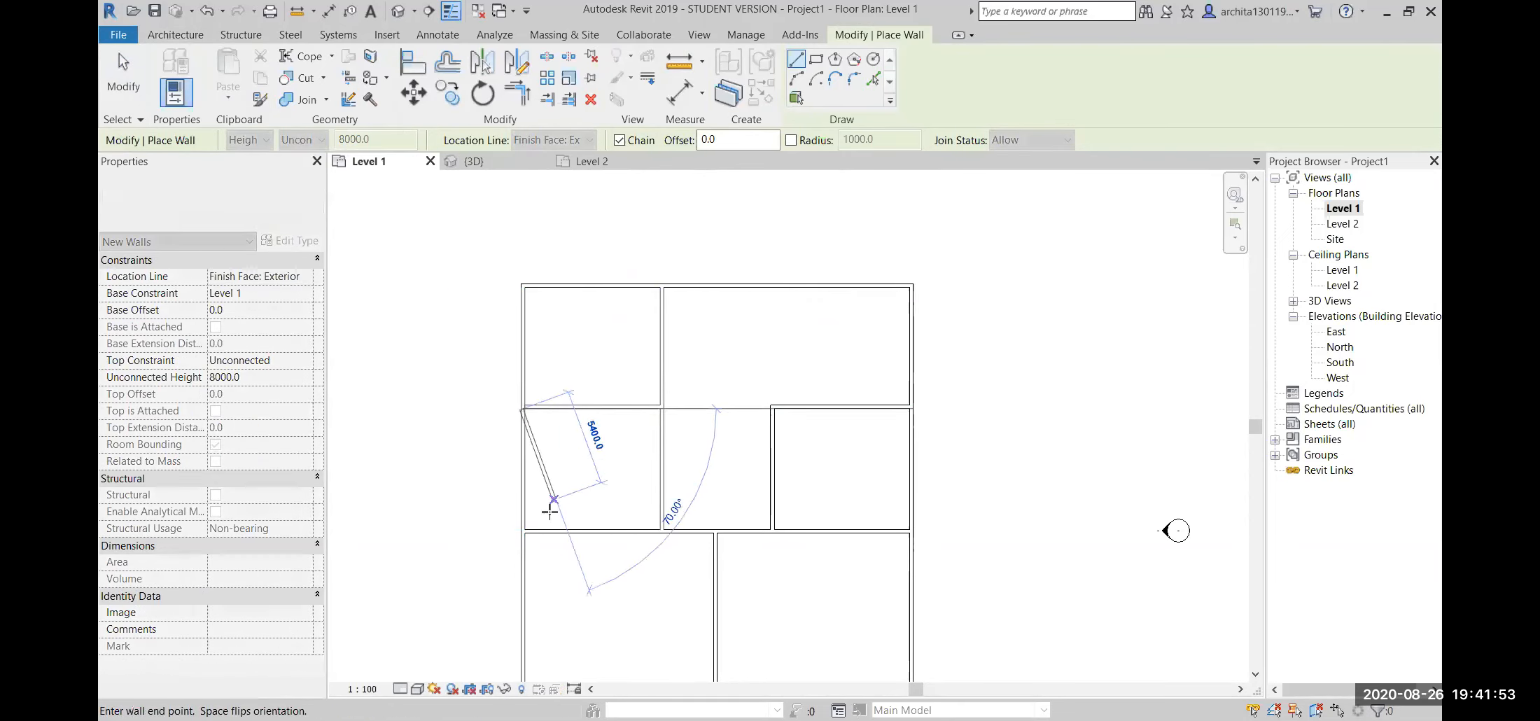
key("Escape")
- Draw an L-shaped partition, about 4500 mm across and down to the cross wall, enclosing a small room against the left exterior wall
scroll(543, 421, "up", 1)
middle_click_drag(554, 474, 475, 340)
left_click(444, 331)
left_click(534, 331)
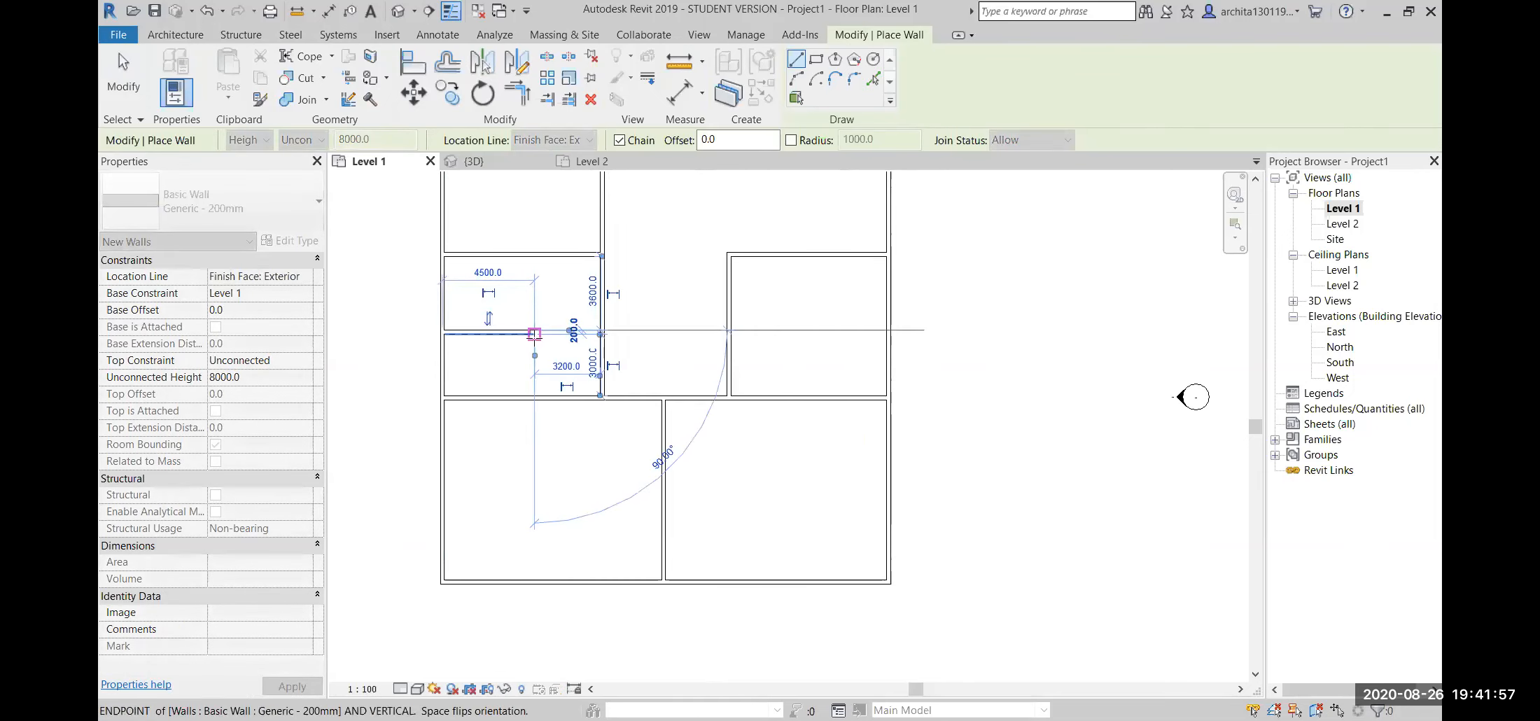
left_click(533, 395)
key("Escape")
- Draw U-shaped walls about 5000 mm high from the lower exterior wall, straddling the lower partition to form two small rooms
middle_click_drag(704, 468, 636, 399)
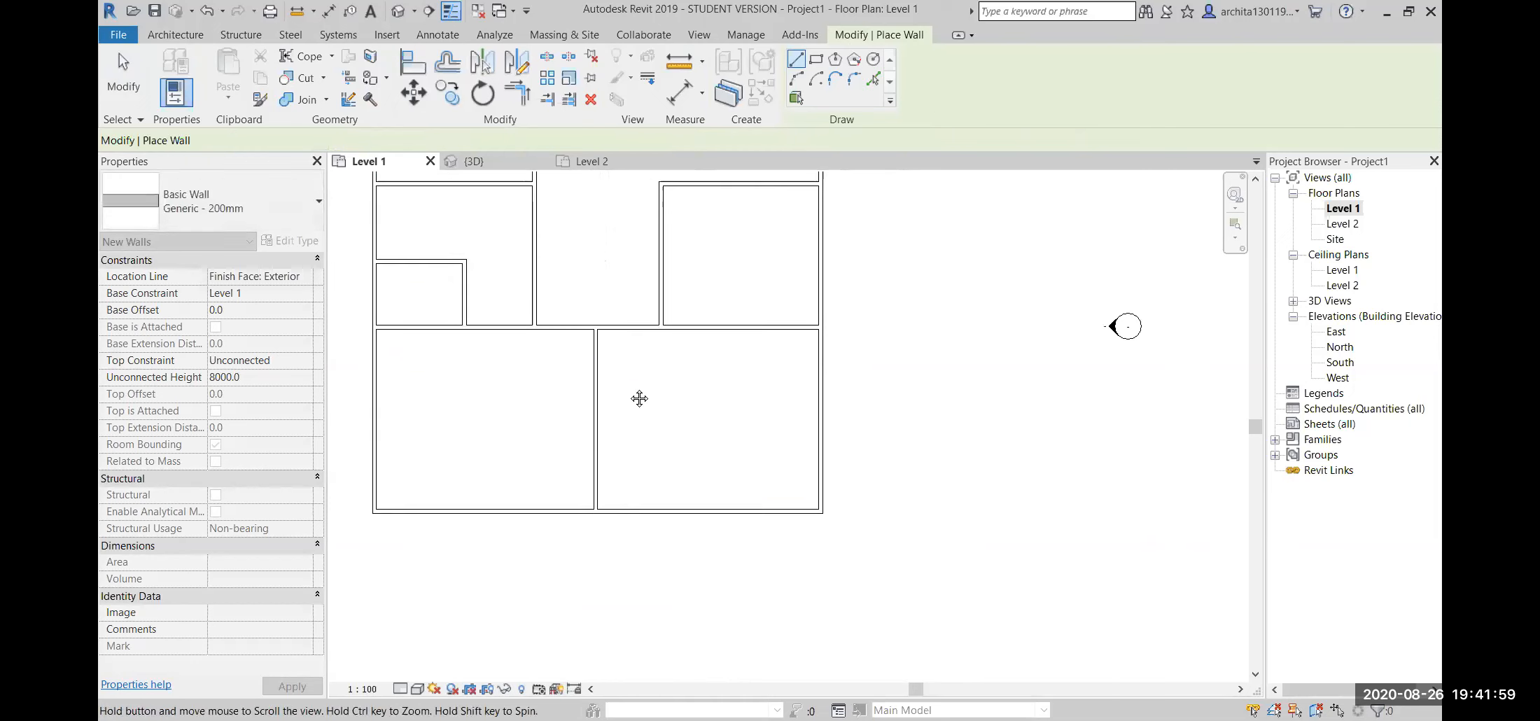
left_click(532, 509)
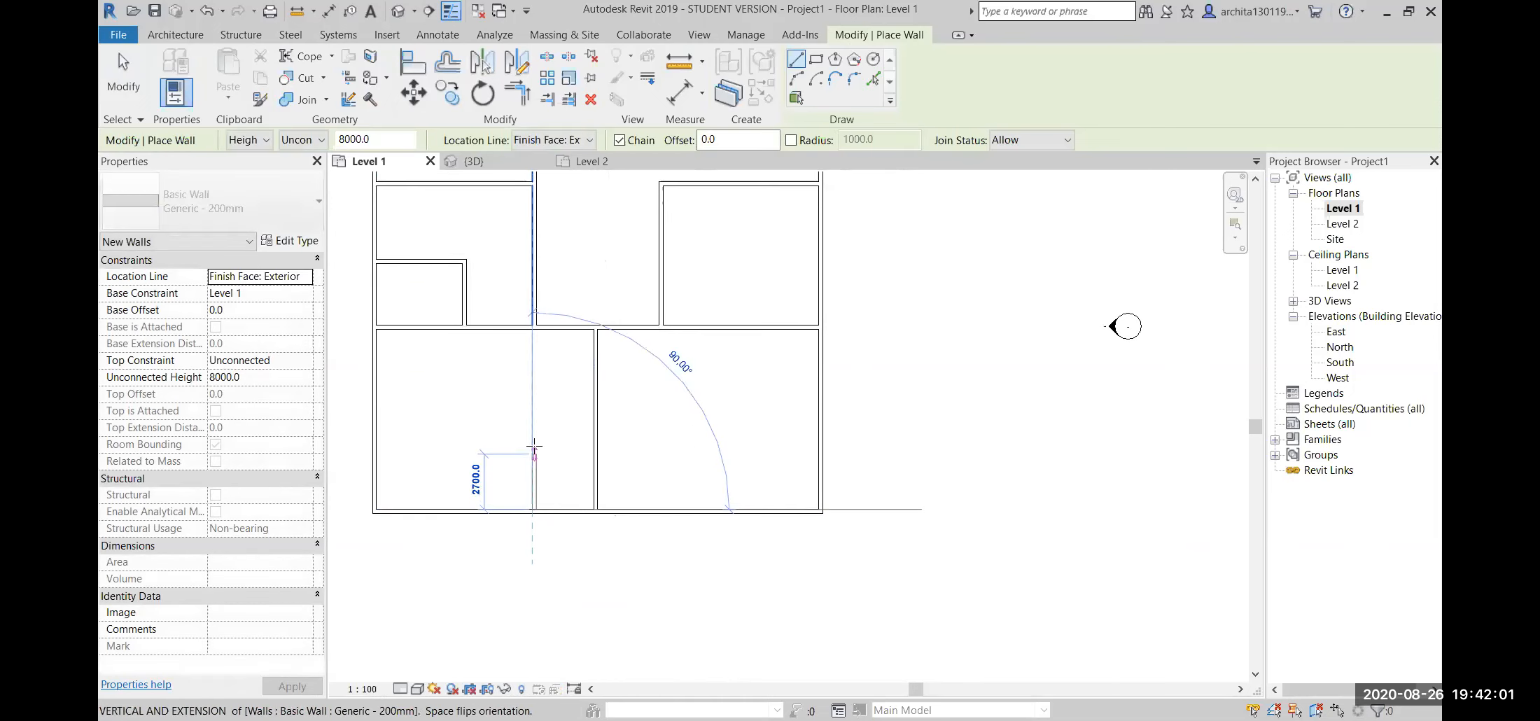
left_click(534, 408)
left_click(659, 407)
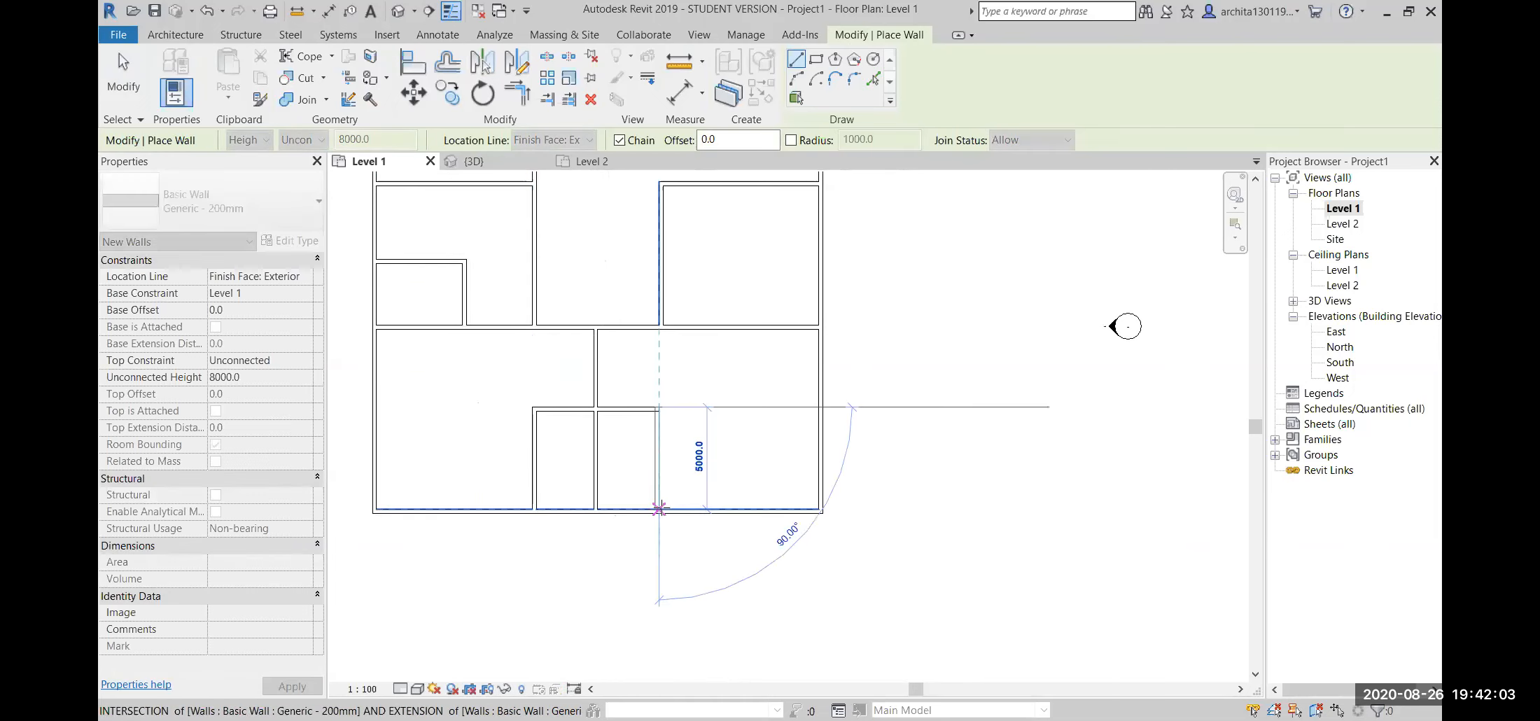
left_click(658, 509)
key("Escape")
scroll(706, 436, "down", 2)
key("Escape")
- Place M_Single-Flush 0915 x 2134mm doors for the two upper-left rooms in the vertical partition and in the small left room's wall
middle_click_drag(705, 431, 685, 487)
left_click(209, 75)
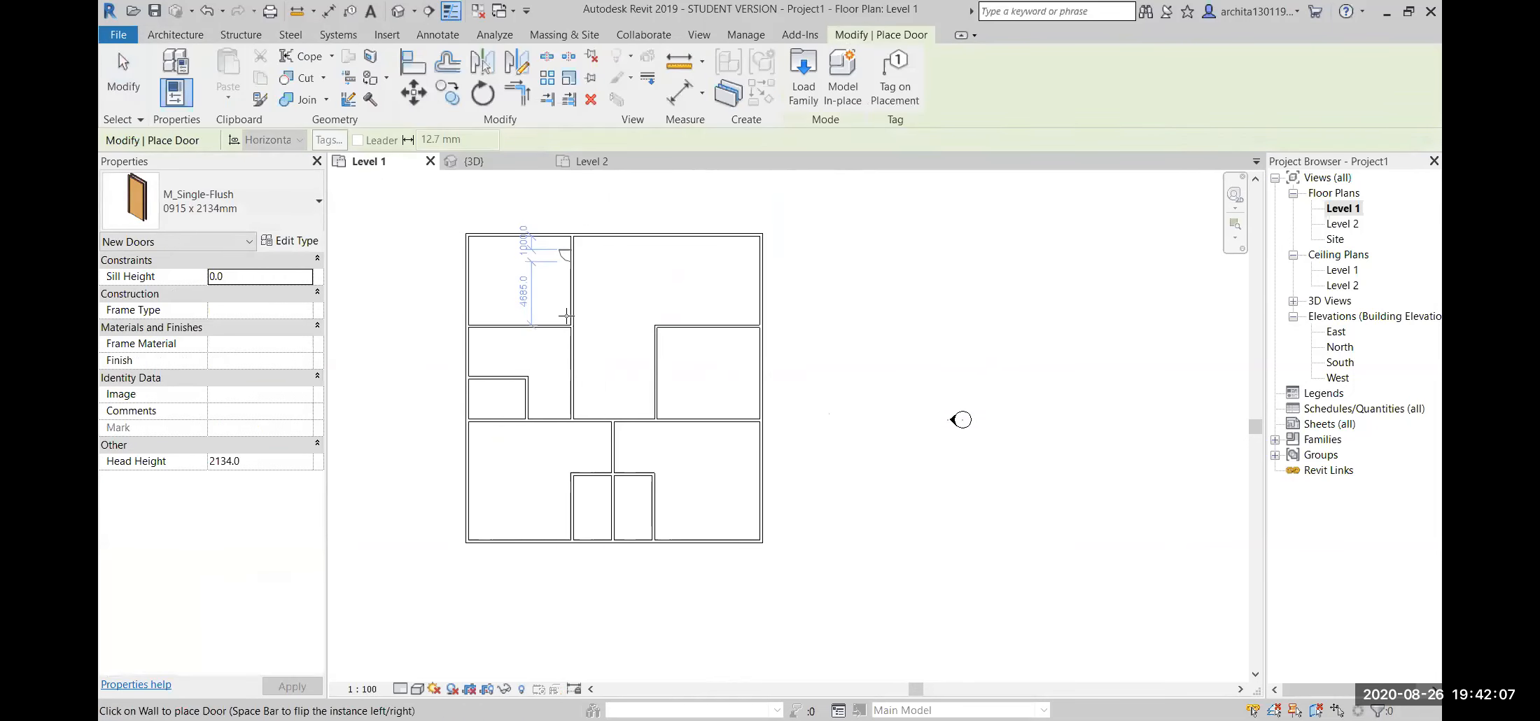
left_click(570, 255)
left_click(568, 340)
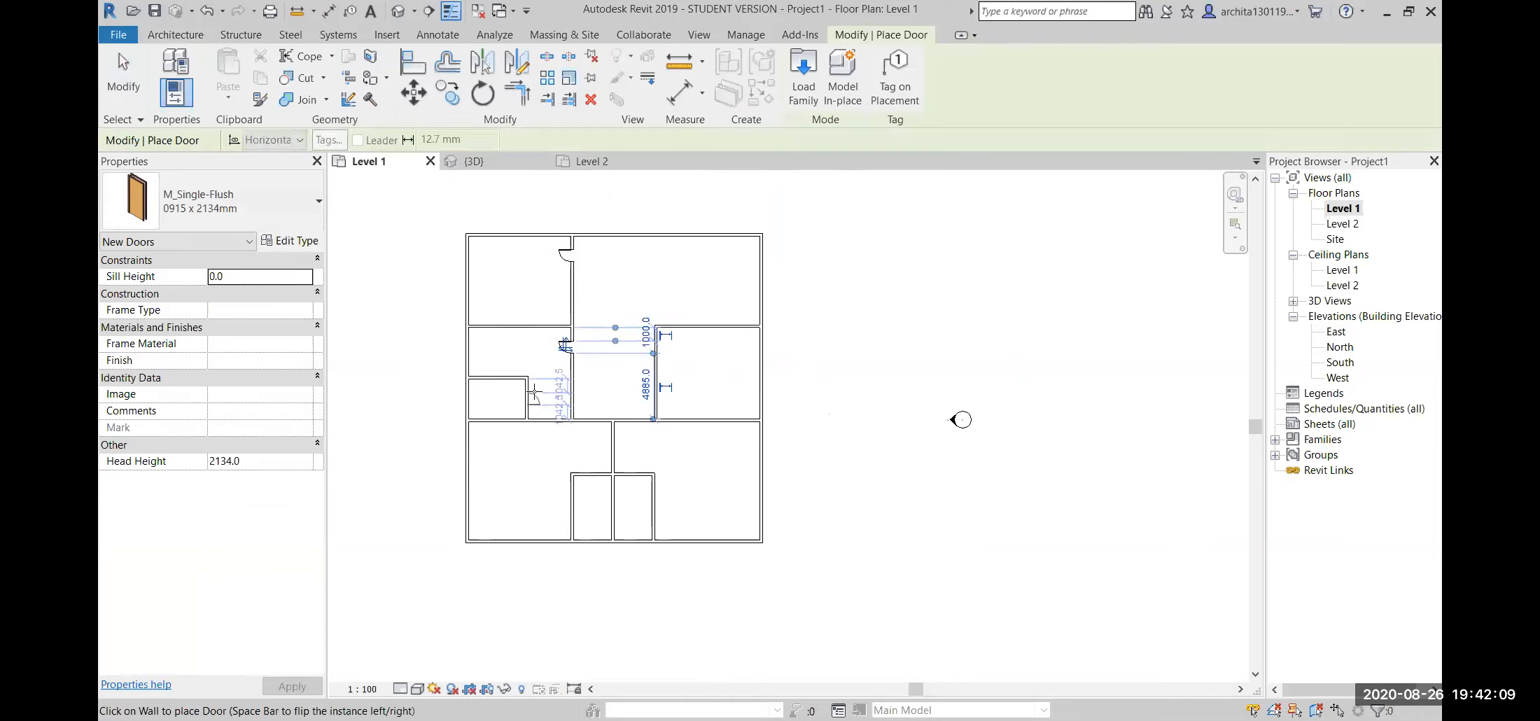
scroll(524, 388, "up", 2)
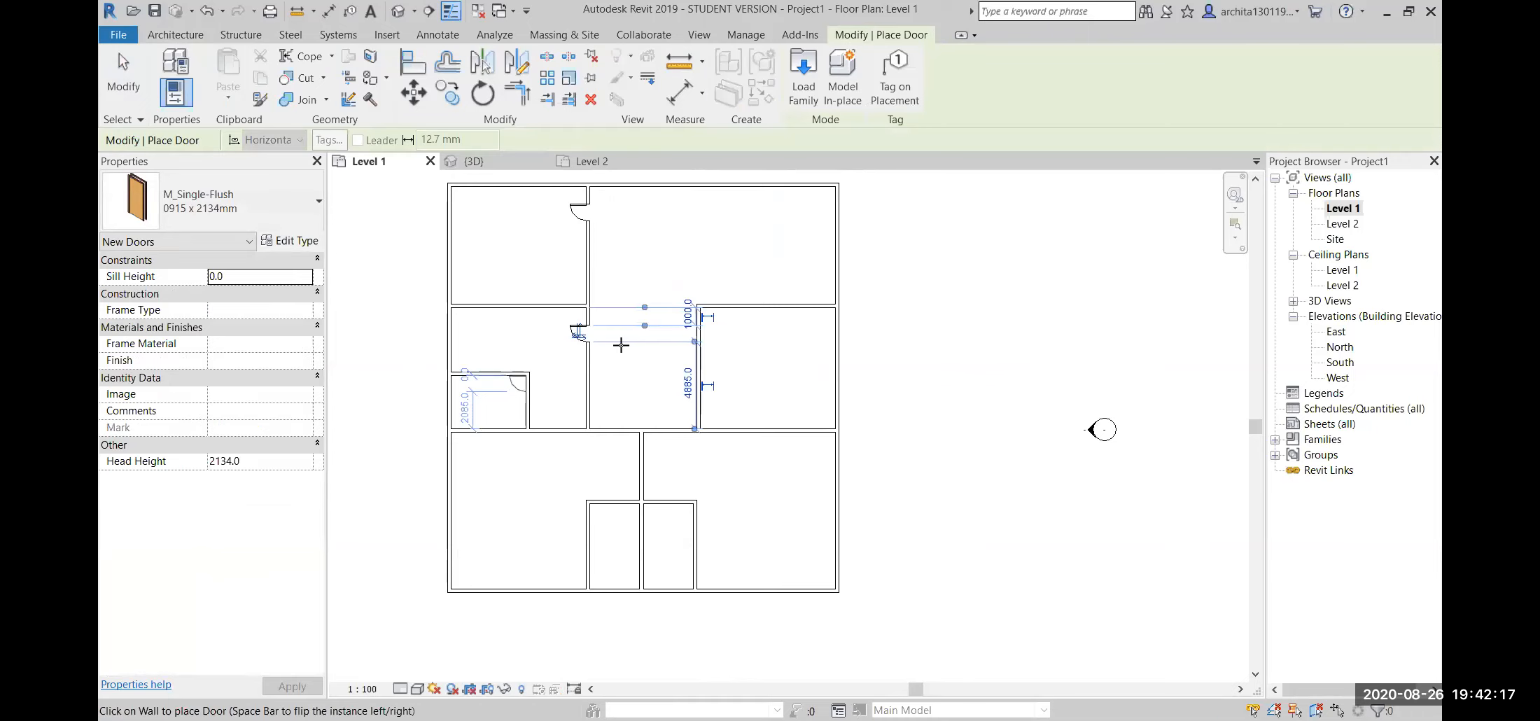
scroll(621, 345, "up", 2)
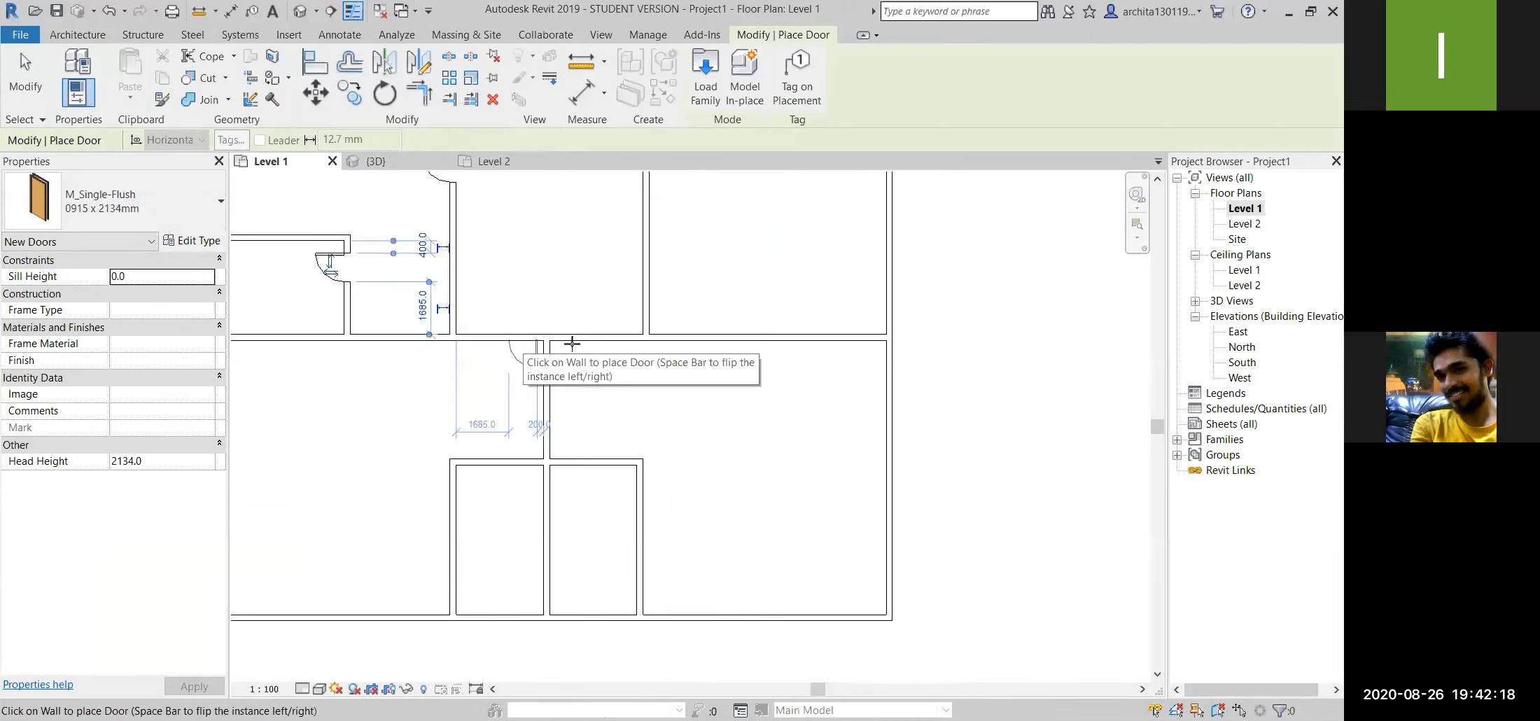
- Place doors on both sides of the lower partition in the cross wall, plus one in each small lower room's top wall
left_click(572, 343)
middle_click_drag(606, 414, 595, 344)
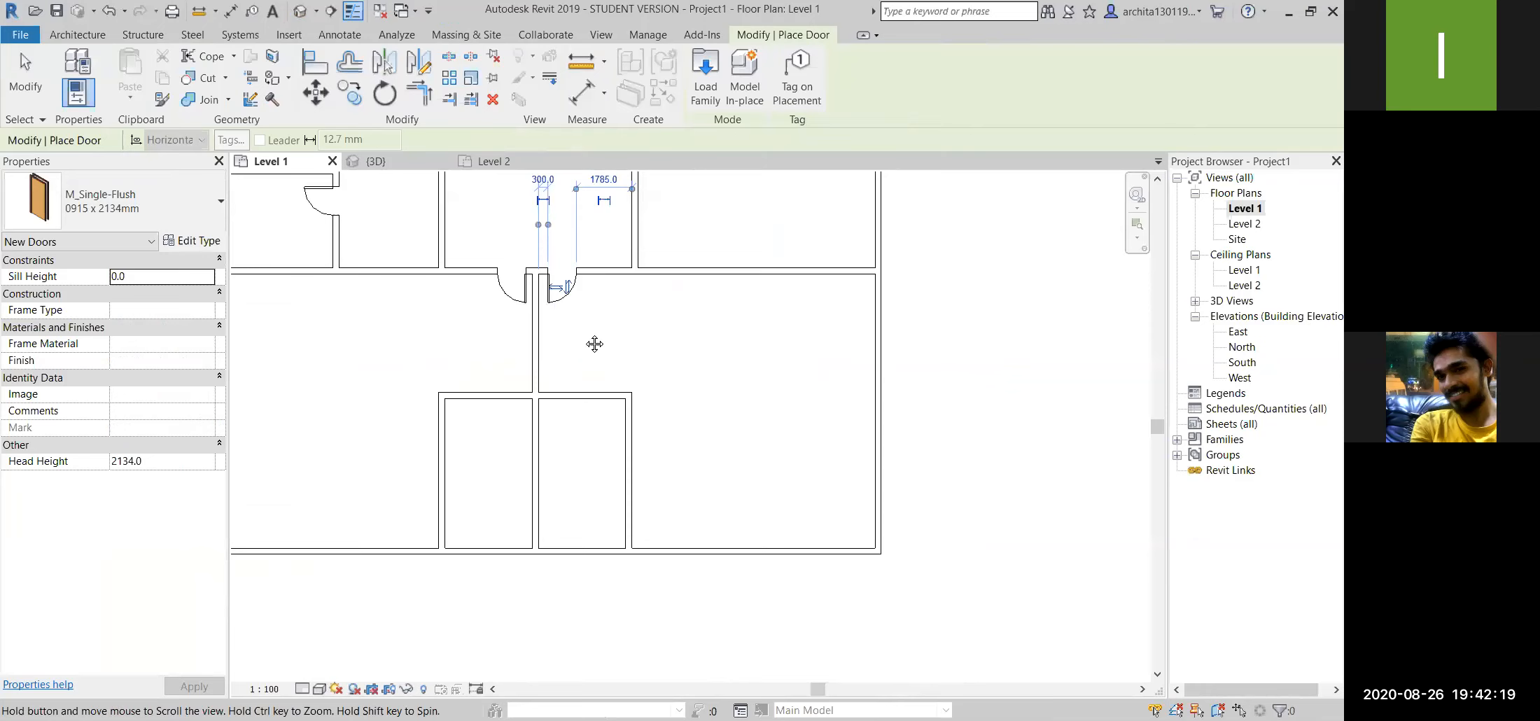
key("space")
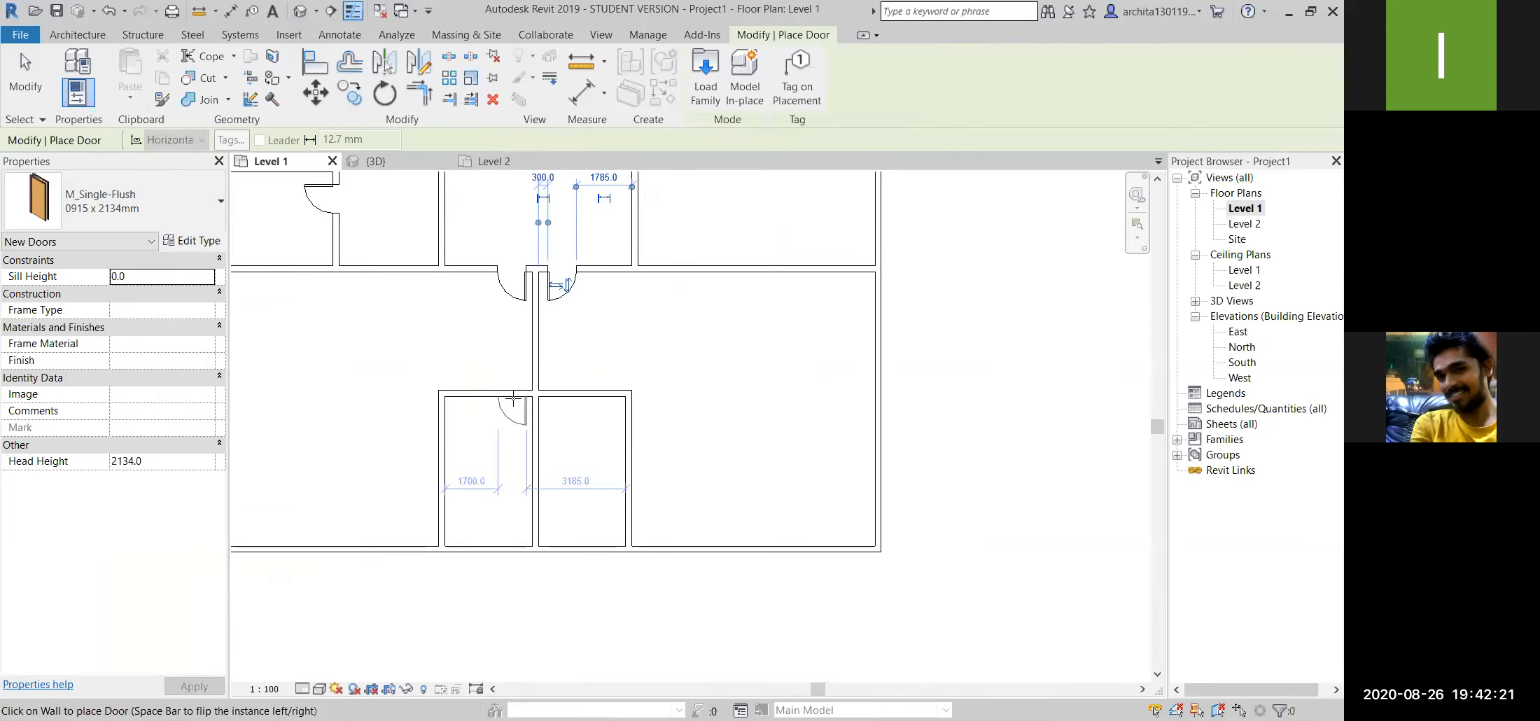
left_click(513, 399)
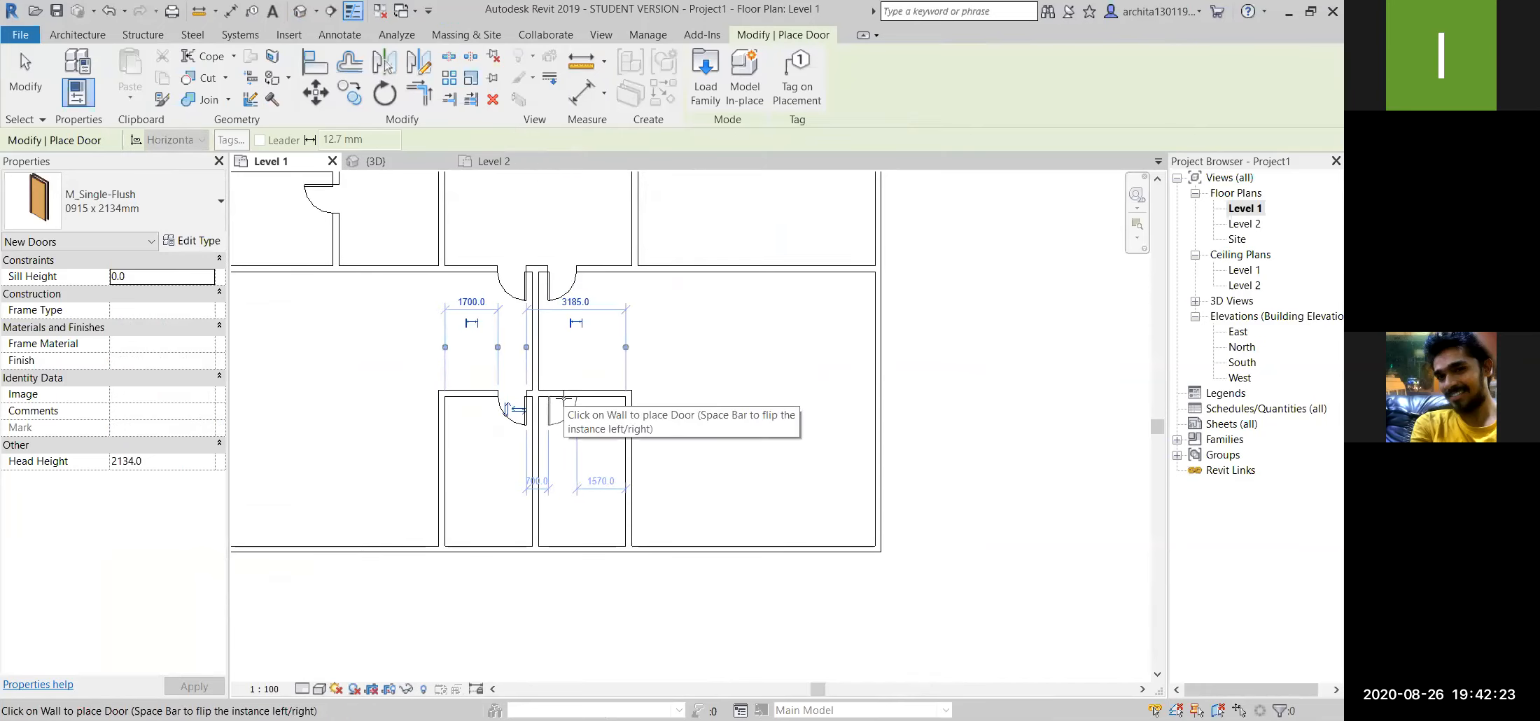
left_click(563, 399)
- Add a door in the enclosed right room's left wall and an entrance door near the right exterior wall's upper end
scroll(599, 383, "down", 3)
middle_click_drag(618, 287, 580, 374)
scroll(587, 378, "up", 1)
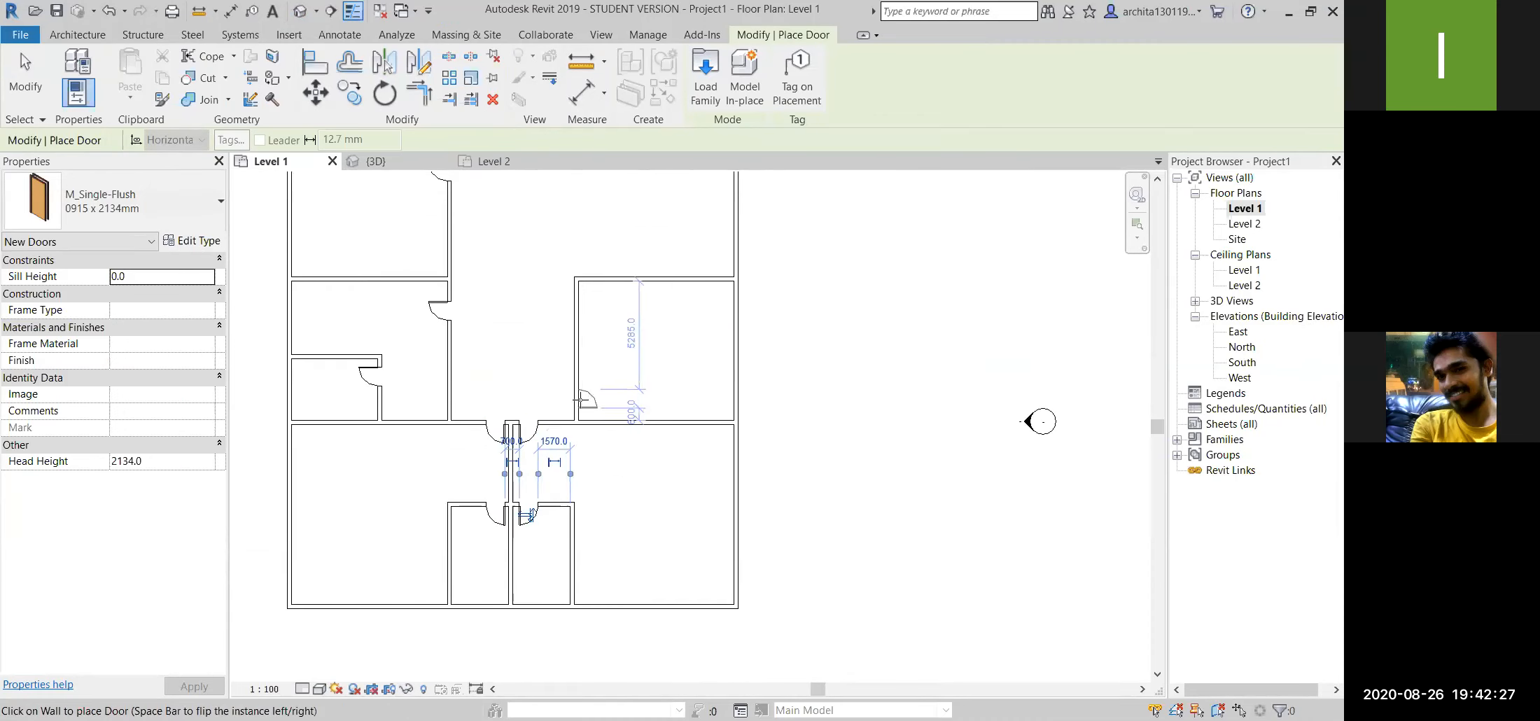
left_click(578, 397)
scroll(575, 315, "down", 5)
middle_click_drag(571, 249, 565, 347)
scroll(564, 348, "up", 2)
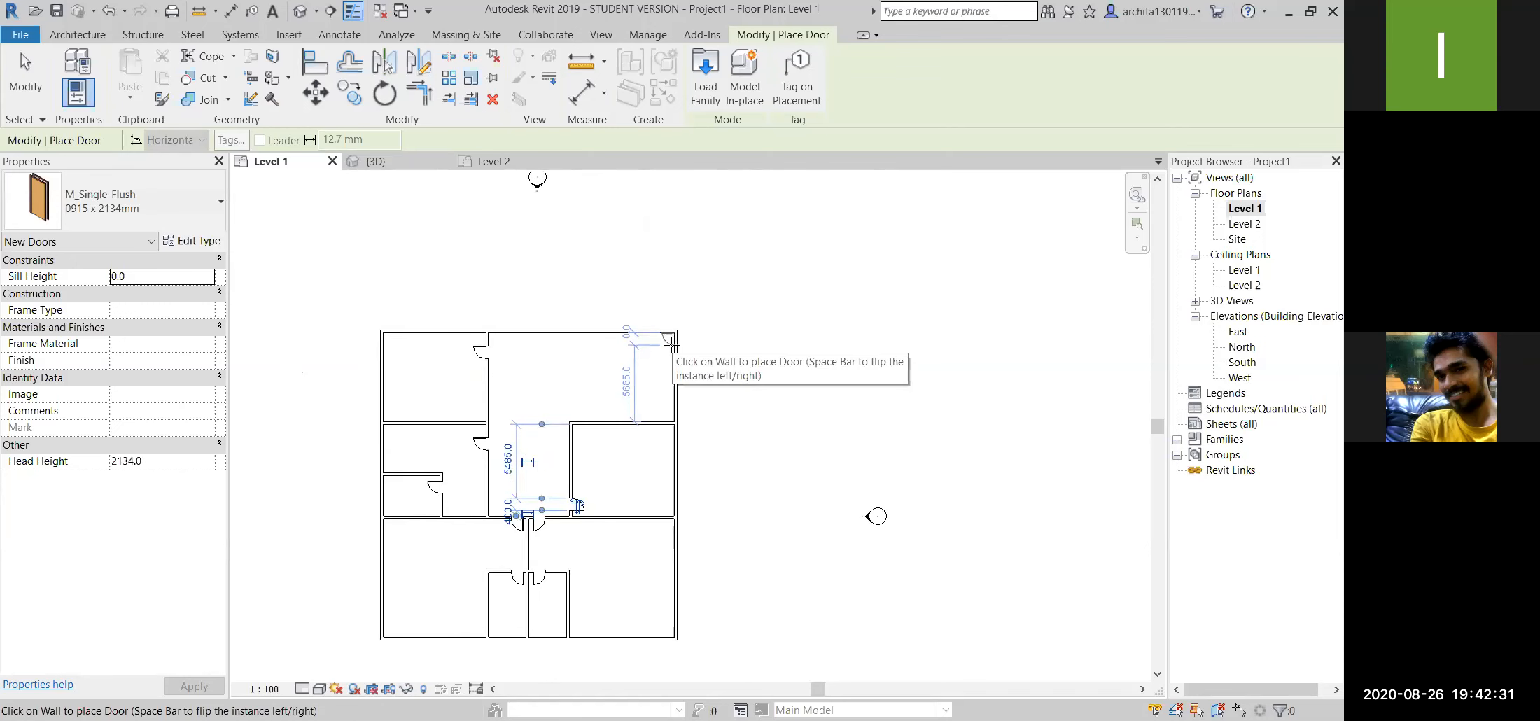
scroll(673, 345, "up", 2)
left_click(680, 345)
key("Escape")
key("Escape")
scroll(754, 346, "down", 3)
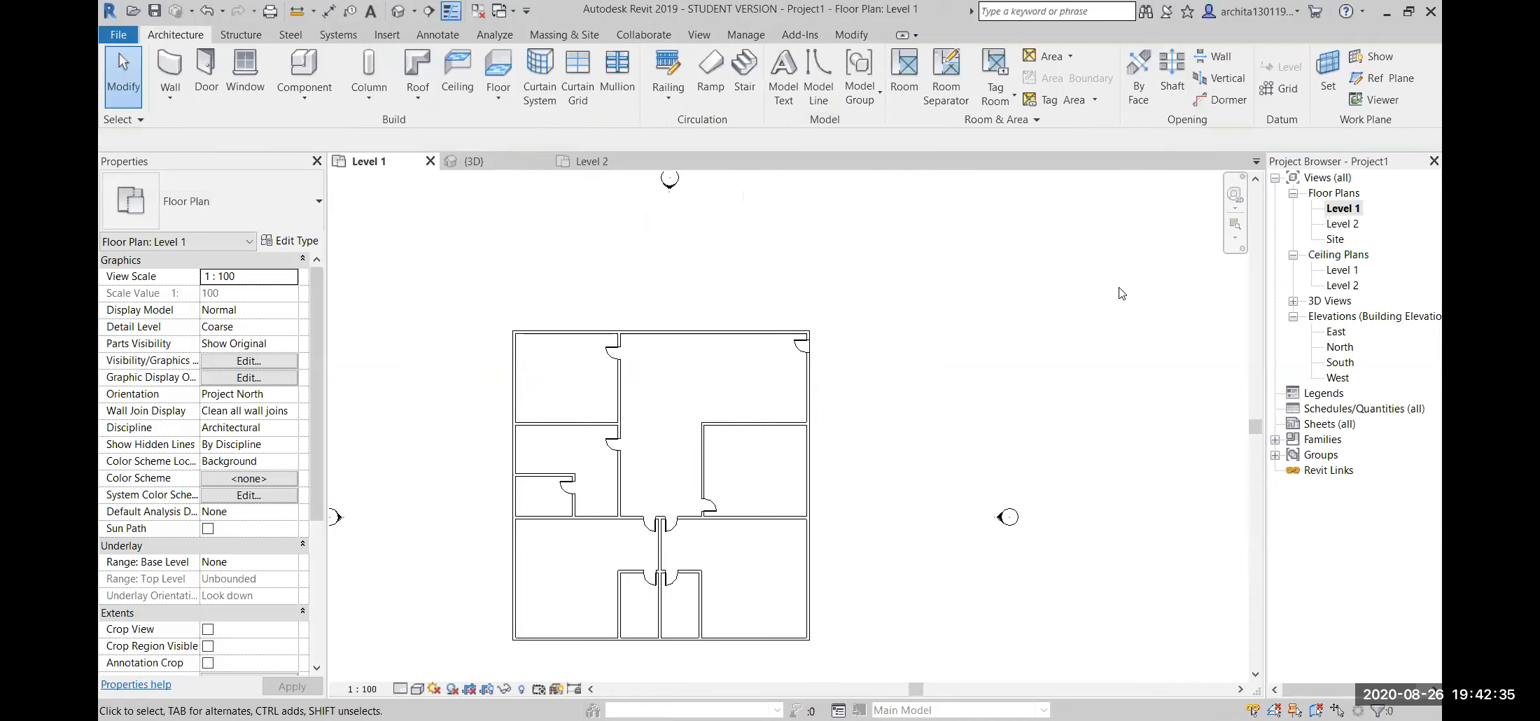
- Place tagged rooms with a 4000 mm limit offset in the large L-shaped upper space and the enclosed right room
scroll(794, 592, "up", 1)
scroll(794, 591, "down", 1)
middle_click_drag(774, 491, 750, 538)
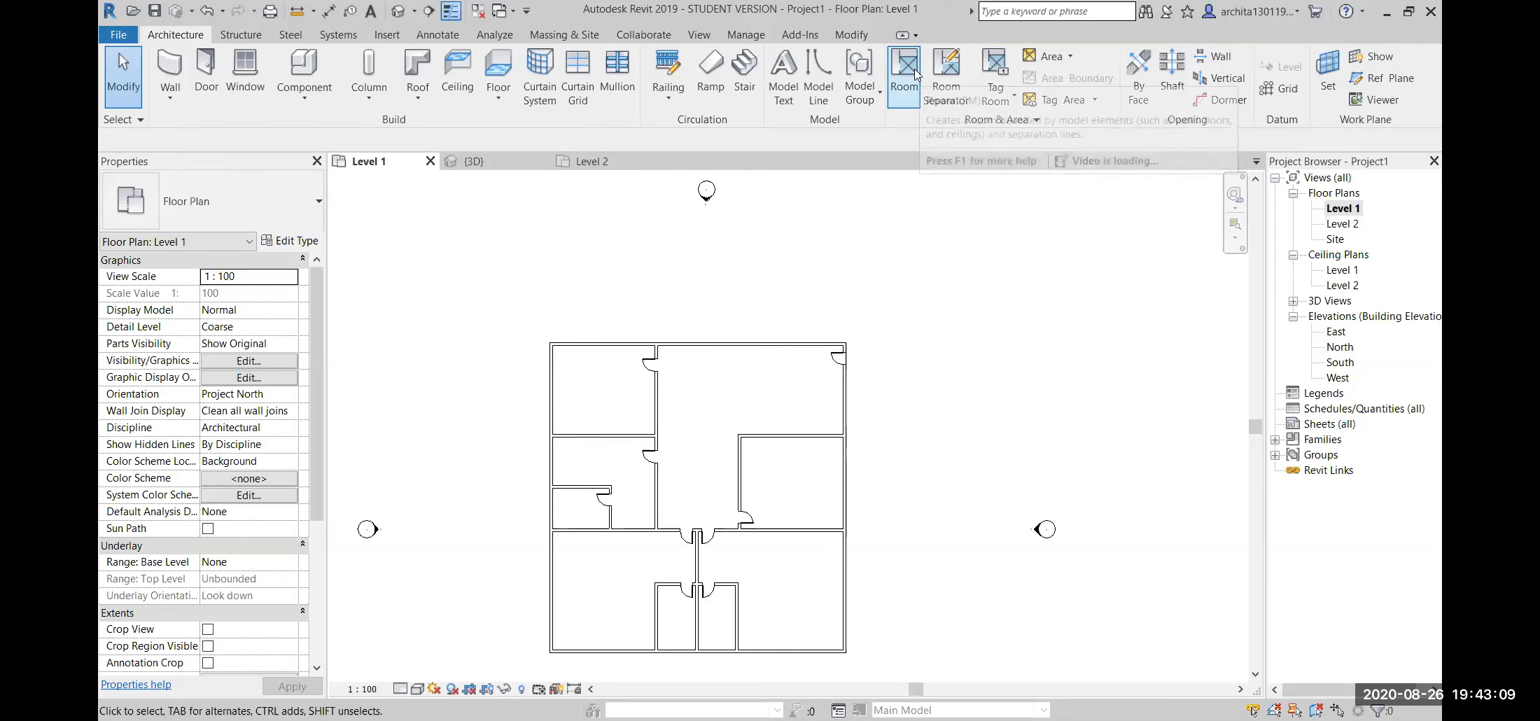
left_click(911, 70)
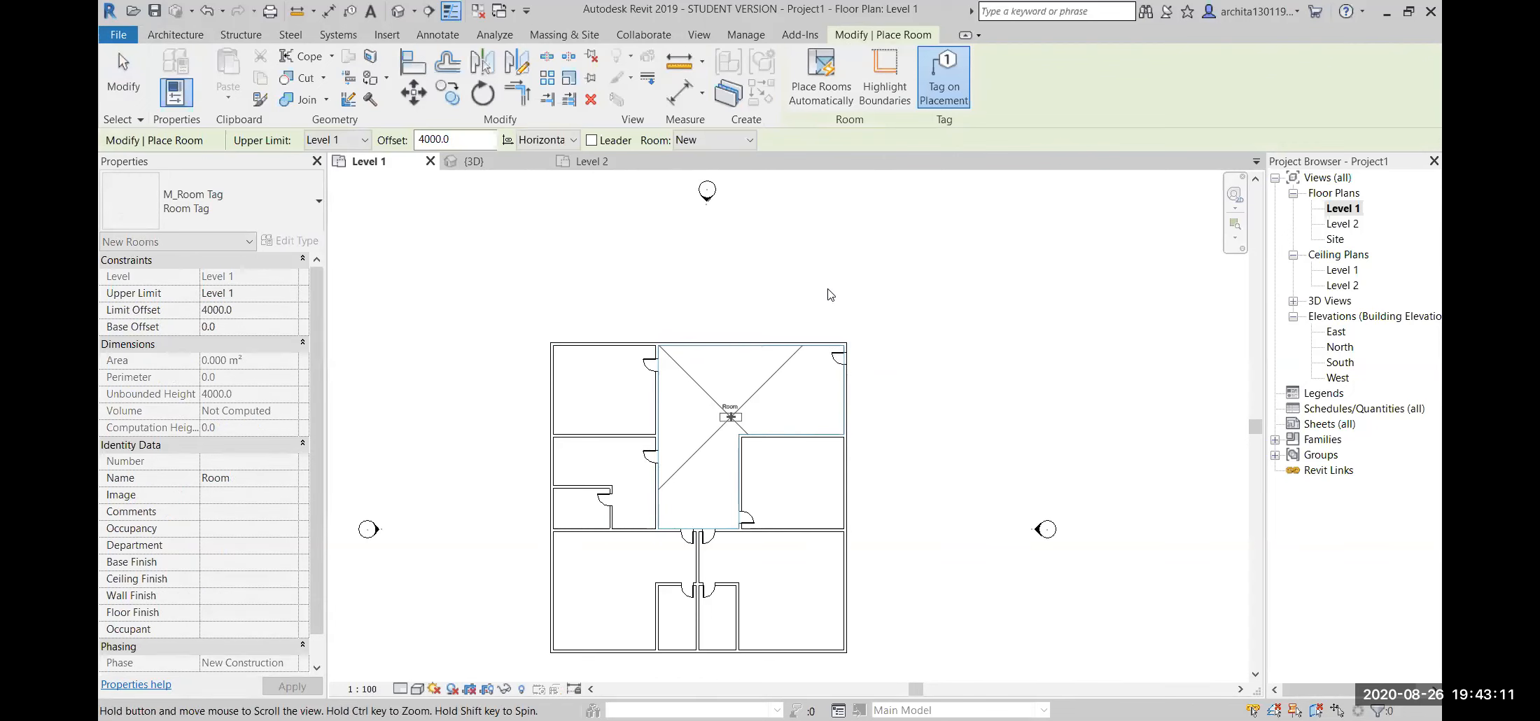
middle_click_drag(828, 294, 939, 212)
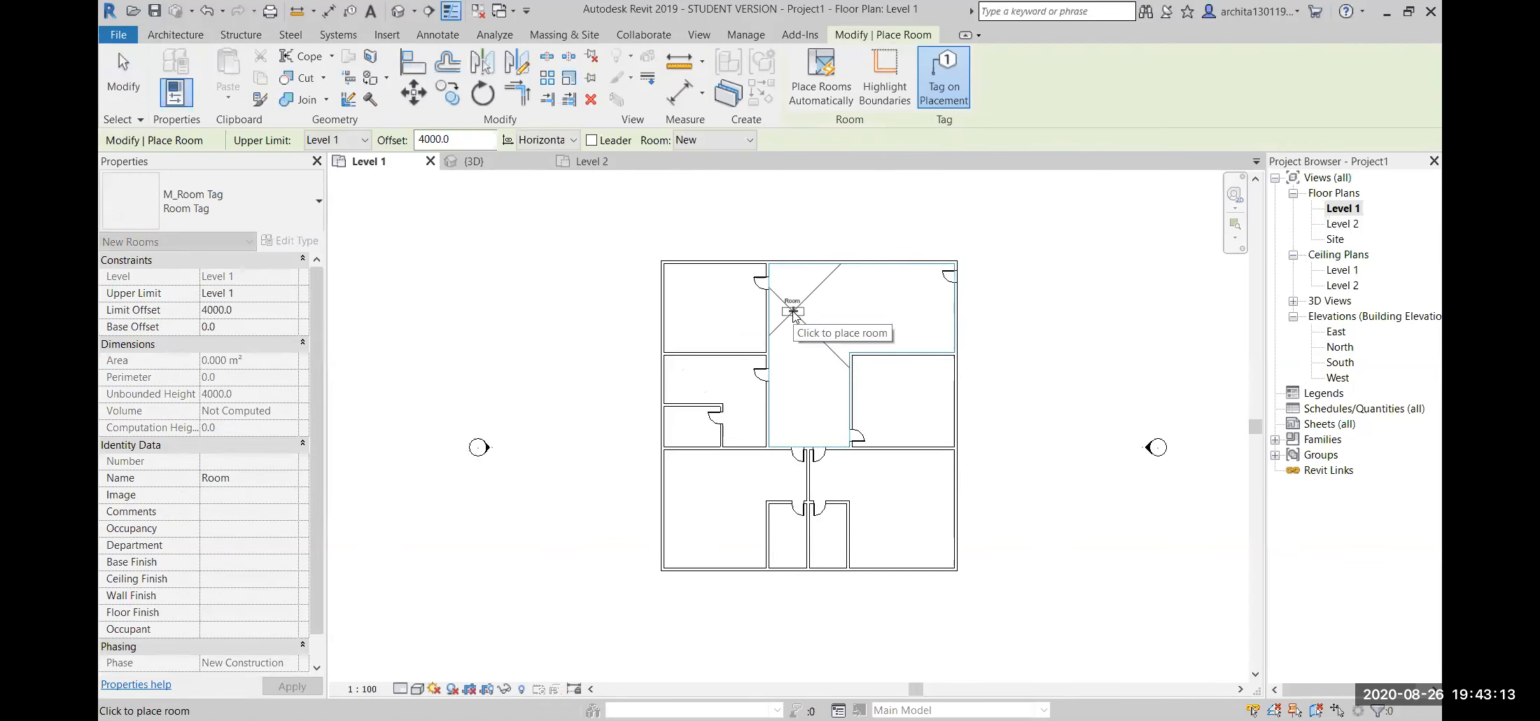
scroll(897, 316, "up", 1)
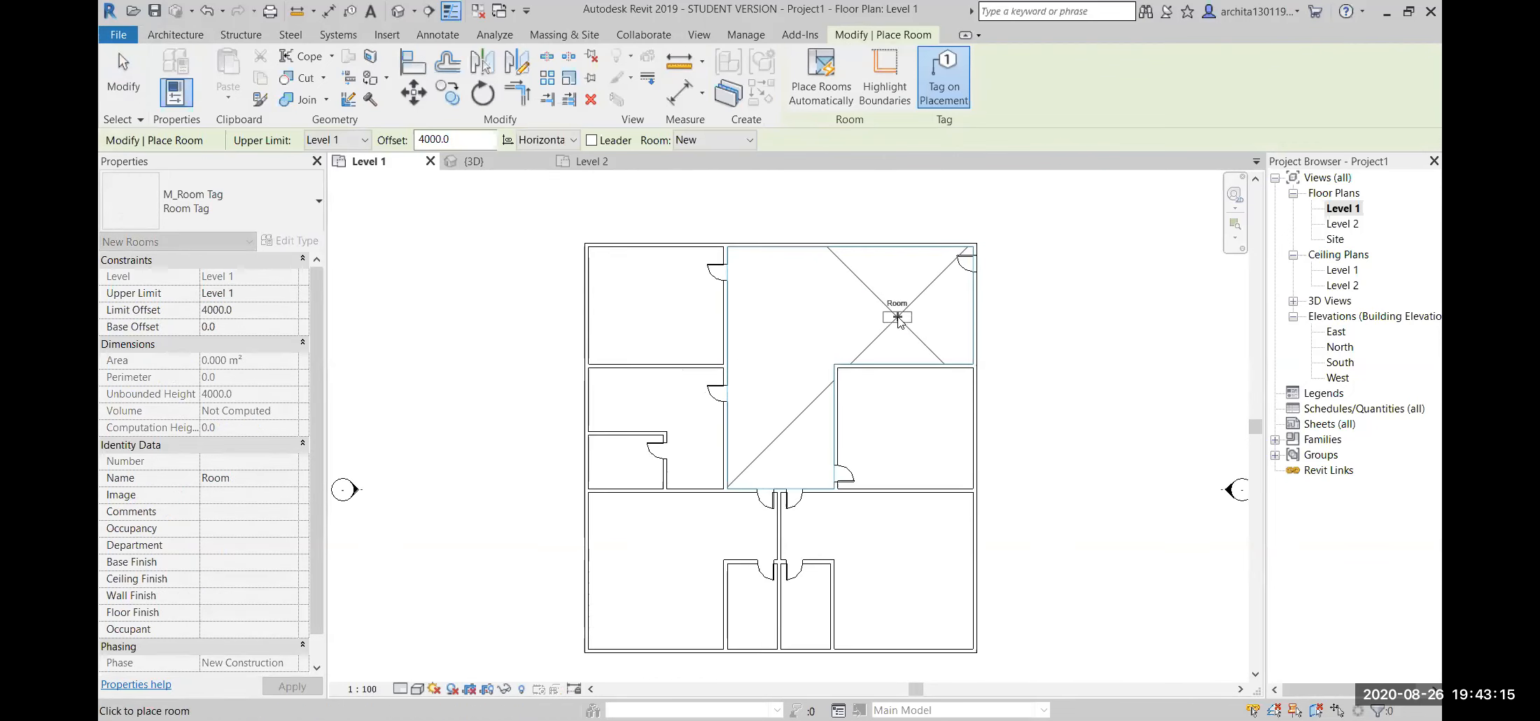
scroll(761, 413, "up", 2)
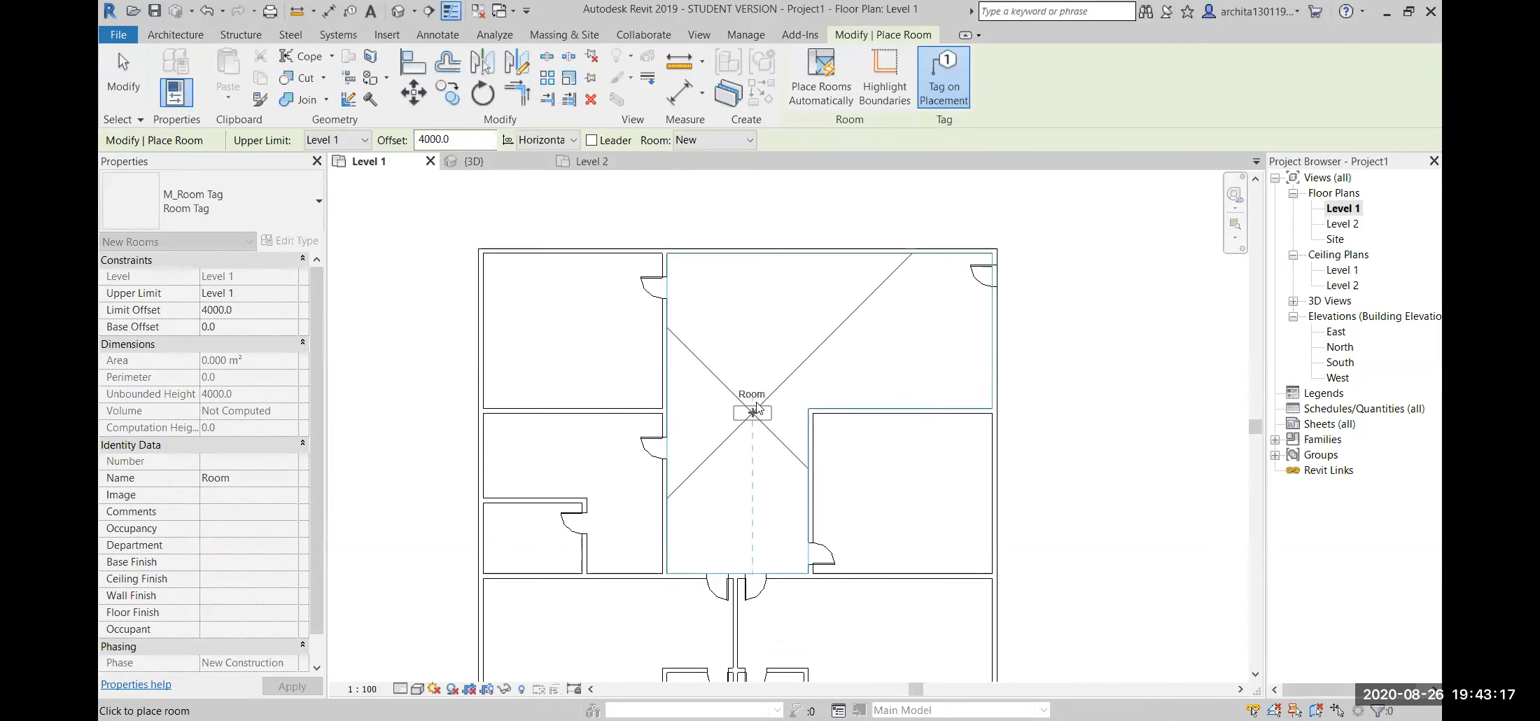
scroll(782, 368, "up", 1)
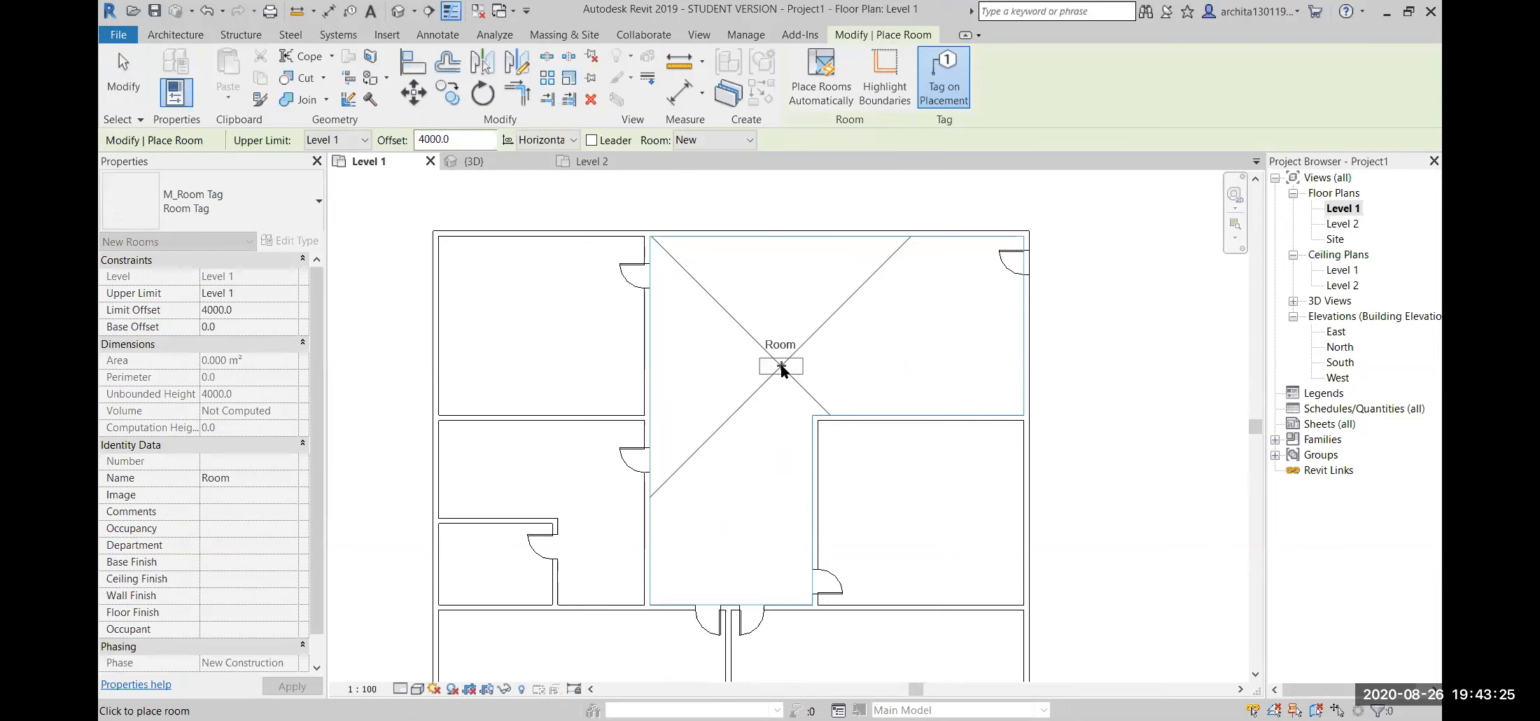
middle_click_drag(813, 392, 724, 410)
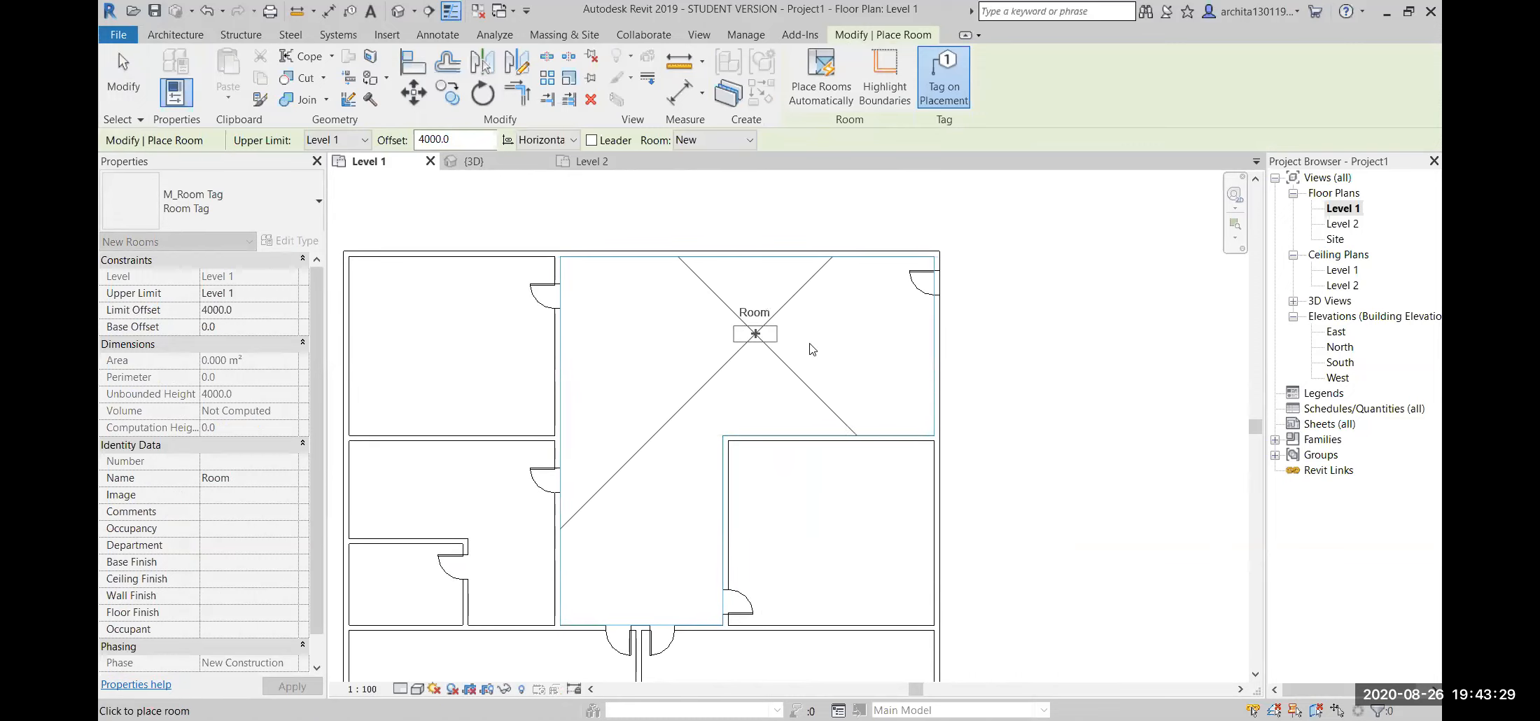
left_click(781, 342)
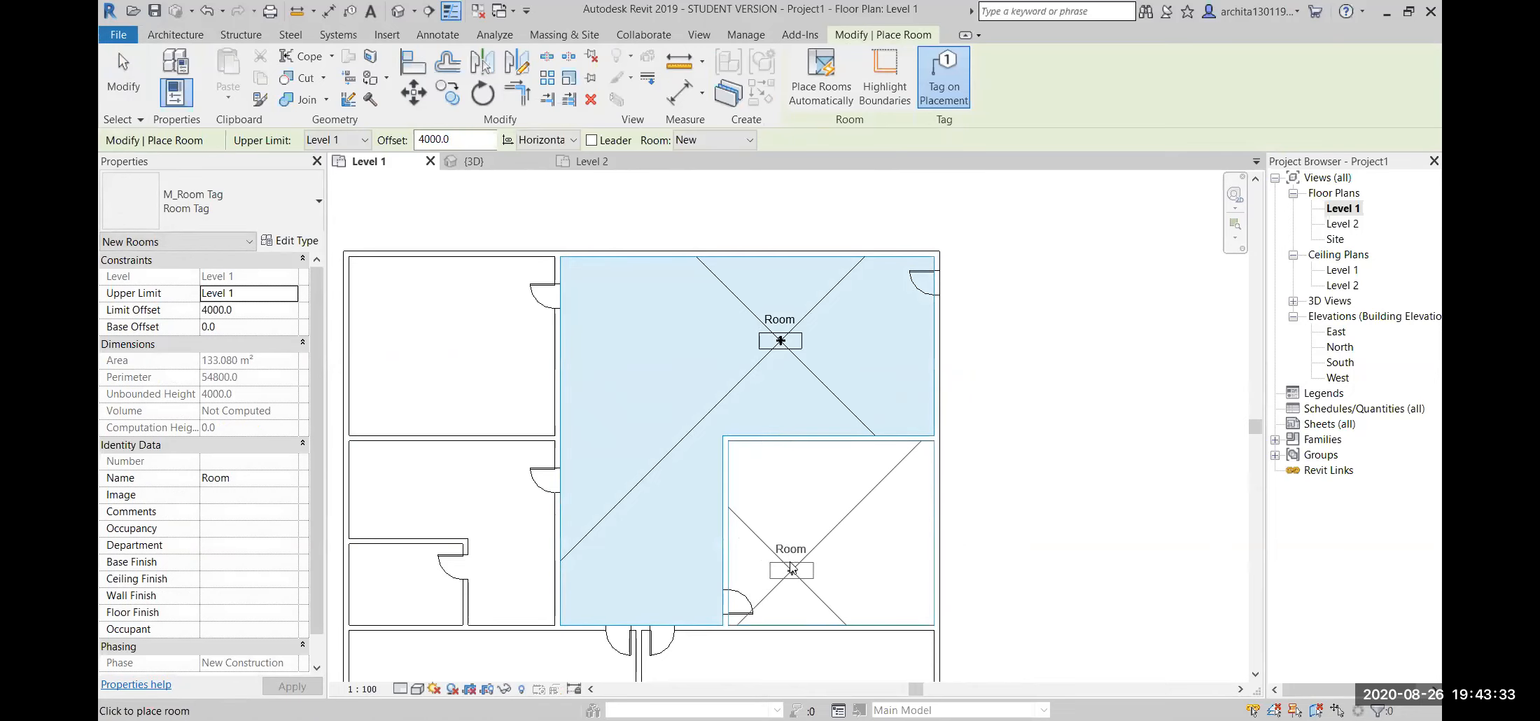
middle_click_drag(798, 571, 793, 521)
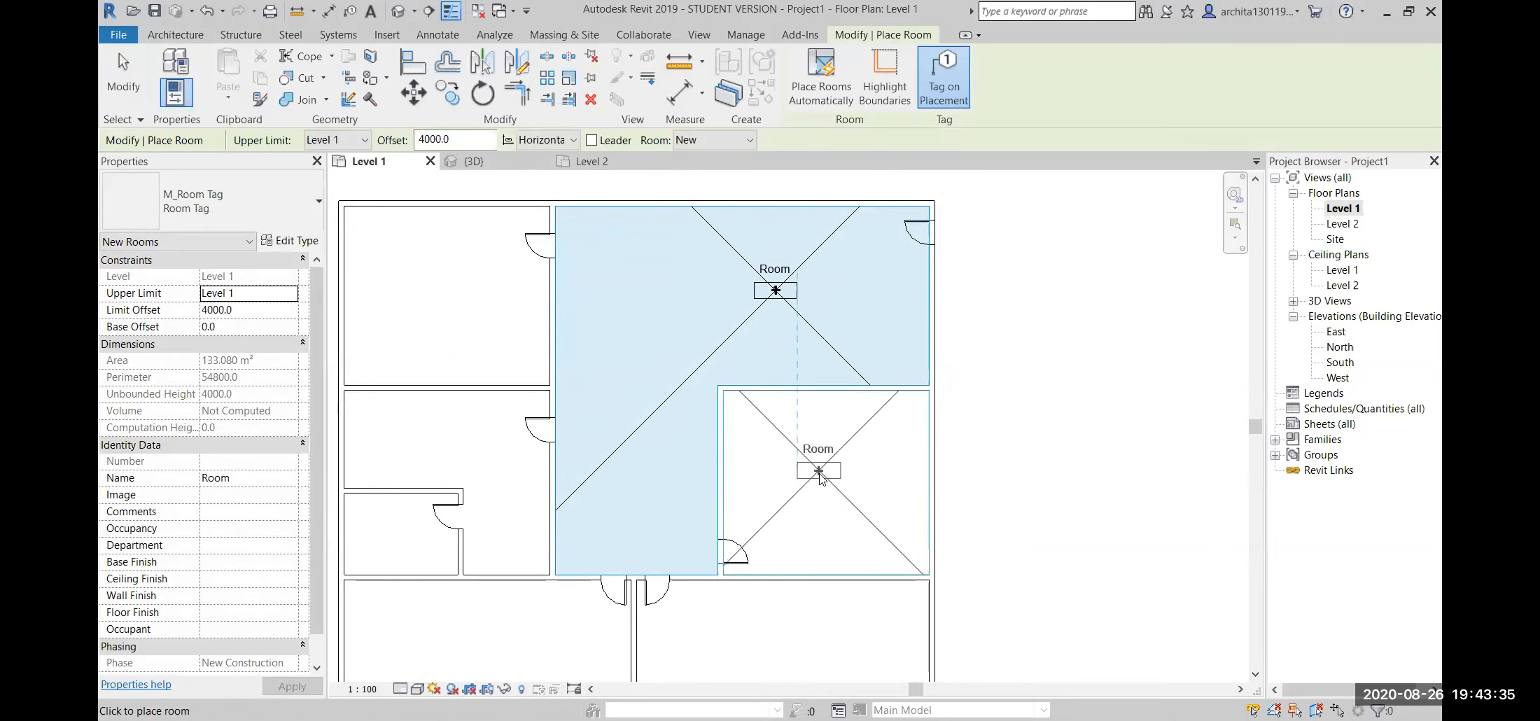
left_click(769, 535)
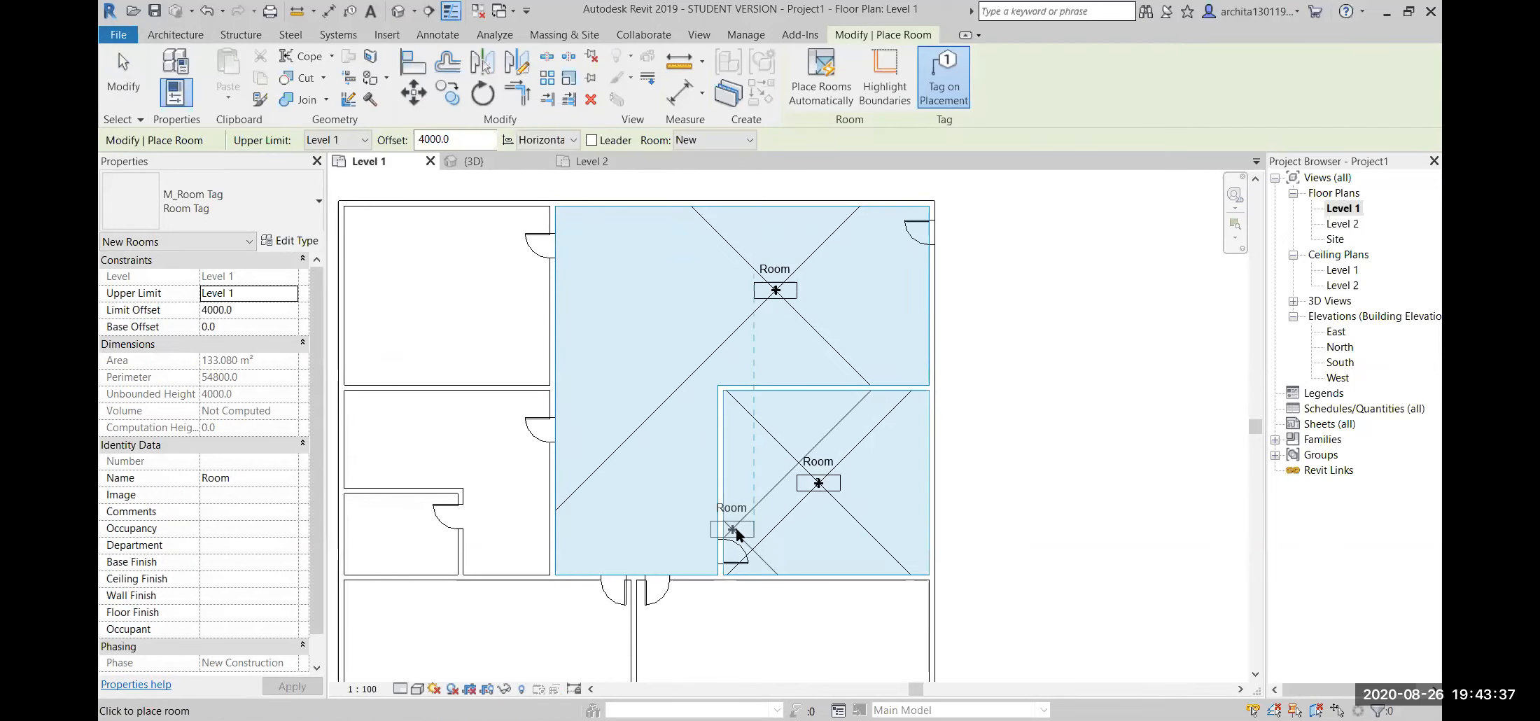
- Place tagged rooms in the upper-left room, the room below it and the small room against the left exterior wall
middle_click_drag(768, 534, 983, 542)
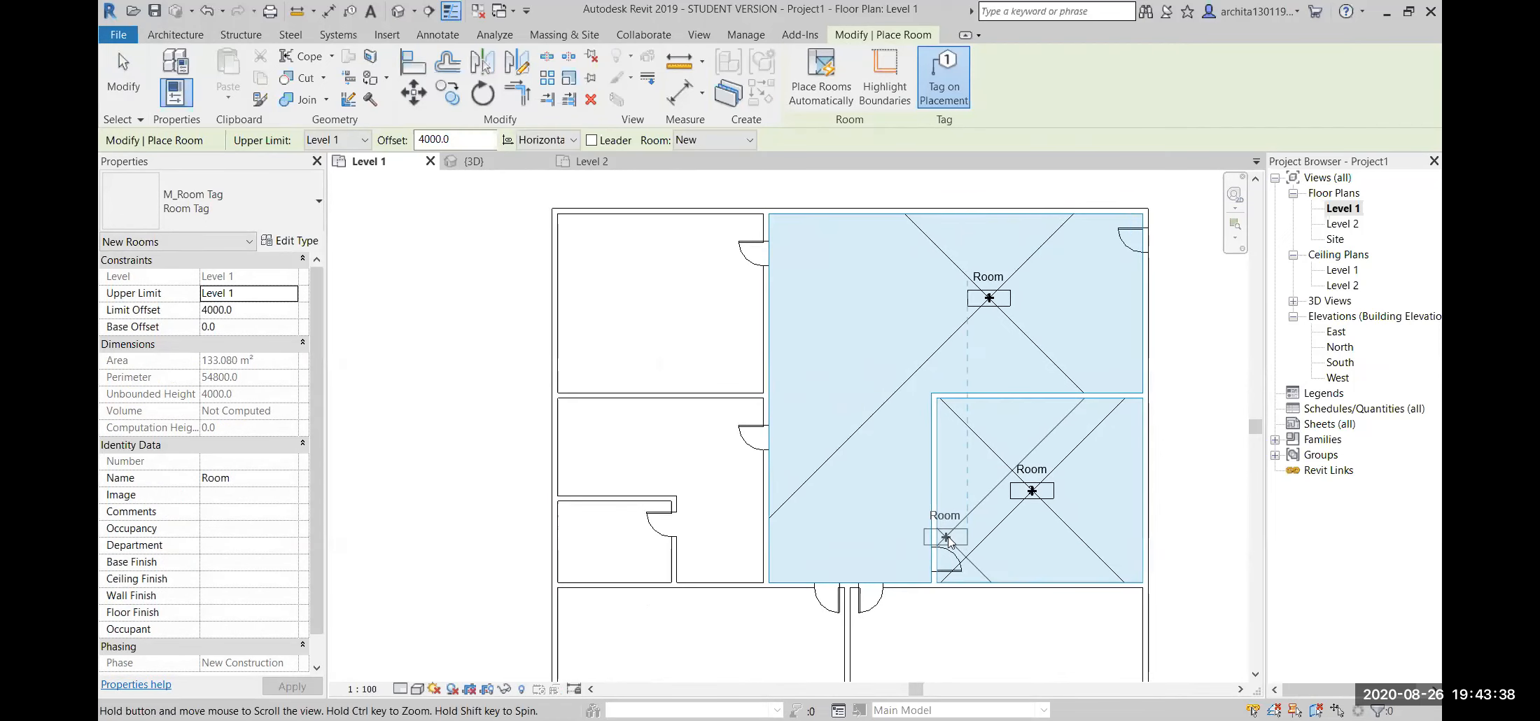
left_click(654, 303)
middle_click_drag(677, 550, 653, 458)
scroll(657, 409, "up", 1)
left_click(641, 340)
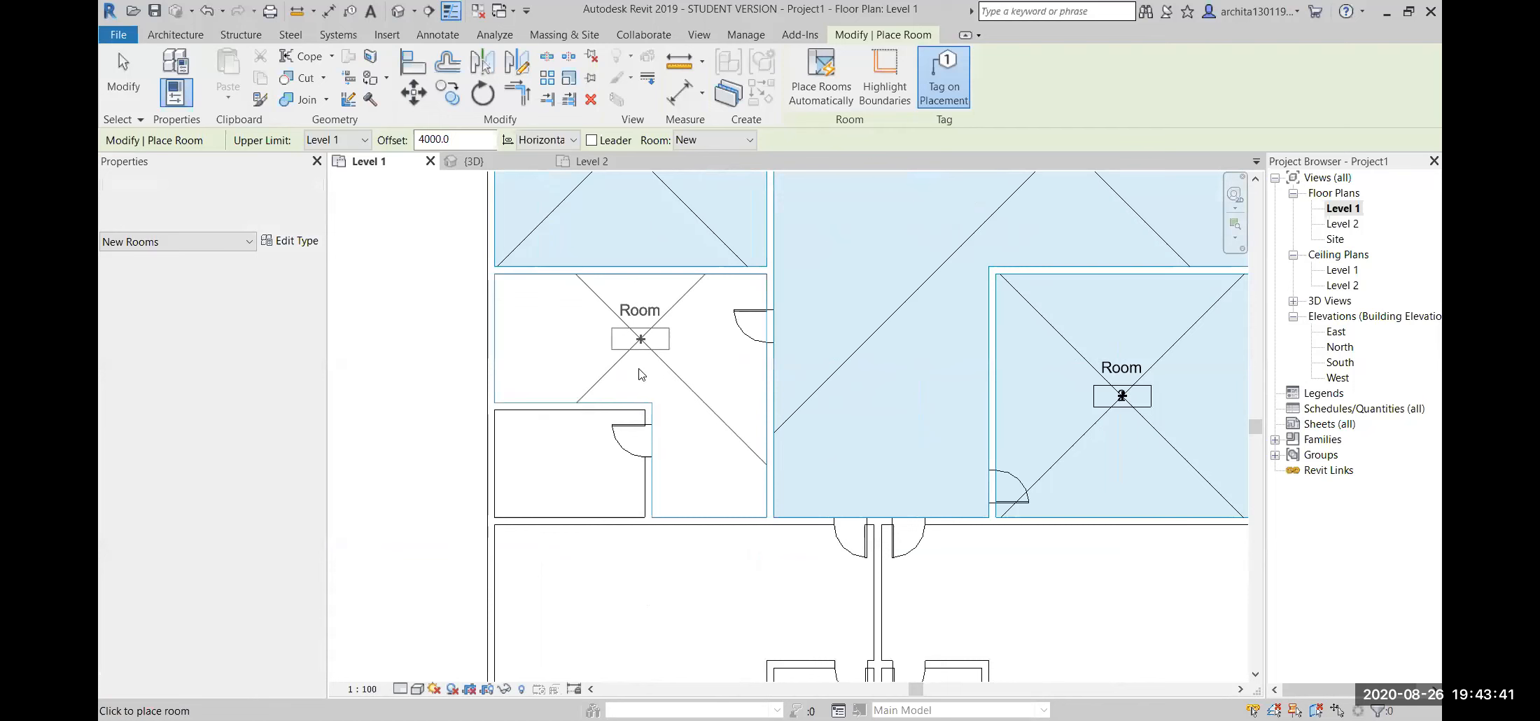
left_click(546, 475)
- Place tagged rooms in the large lower-left room and the small enclosed room beside it
middle_click_drag(670, 582, 647, 346)
left_click(634, 422)
left_click(794, 493)
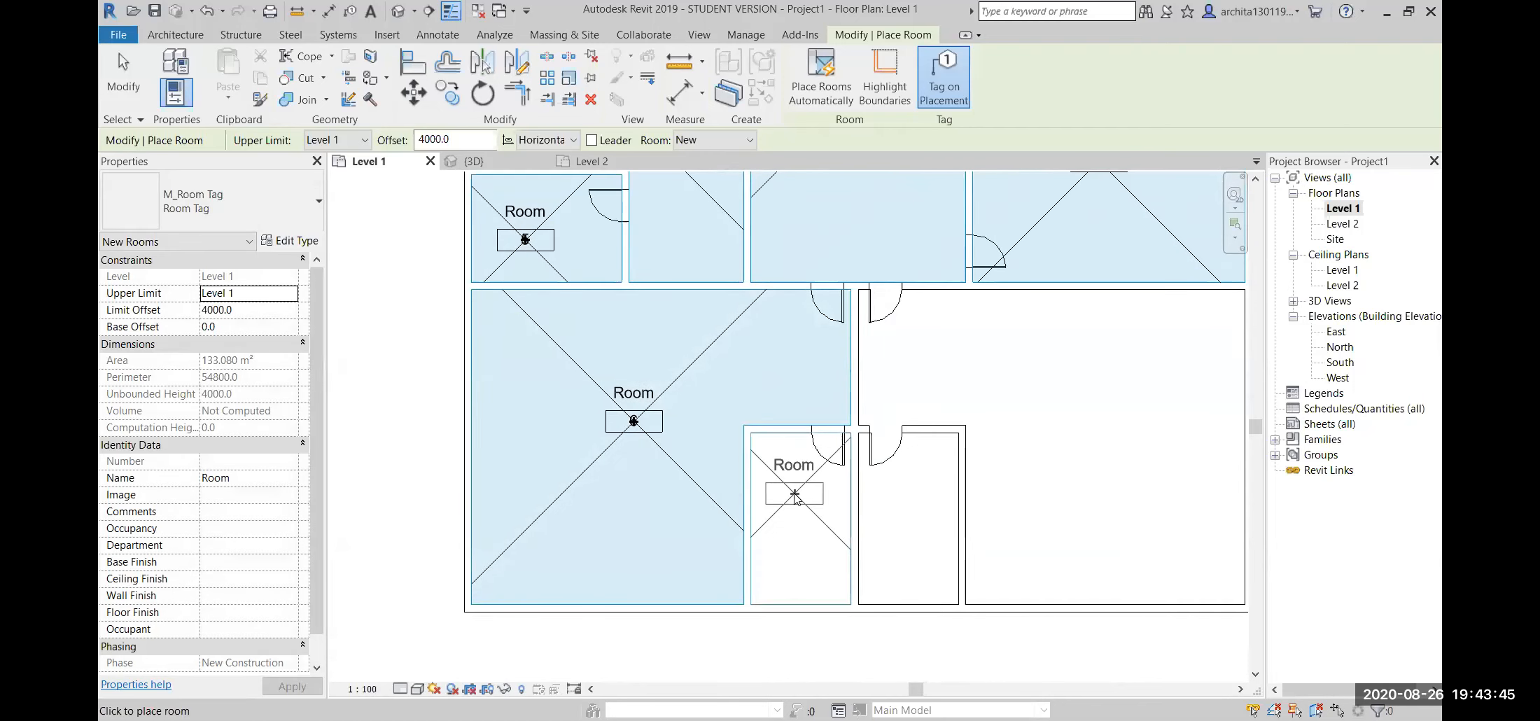
- Place tagged rooms in the remaining small space and the large lower-right space of the Level 1 plan, and finish room placement
left_click(899, 510)
scroll(972, 470, "down", 1)
middle_click_drag(972, 470, 807, 482)
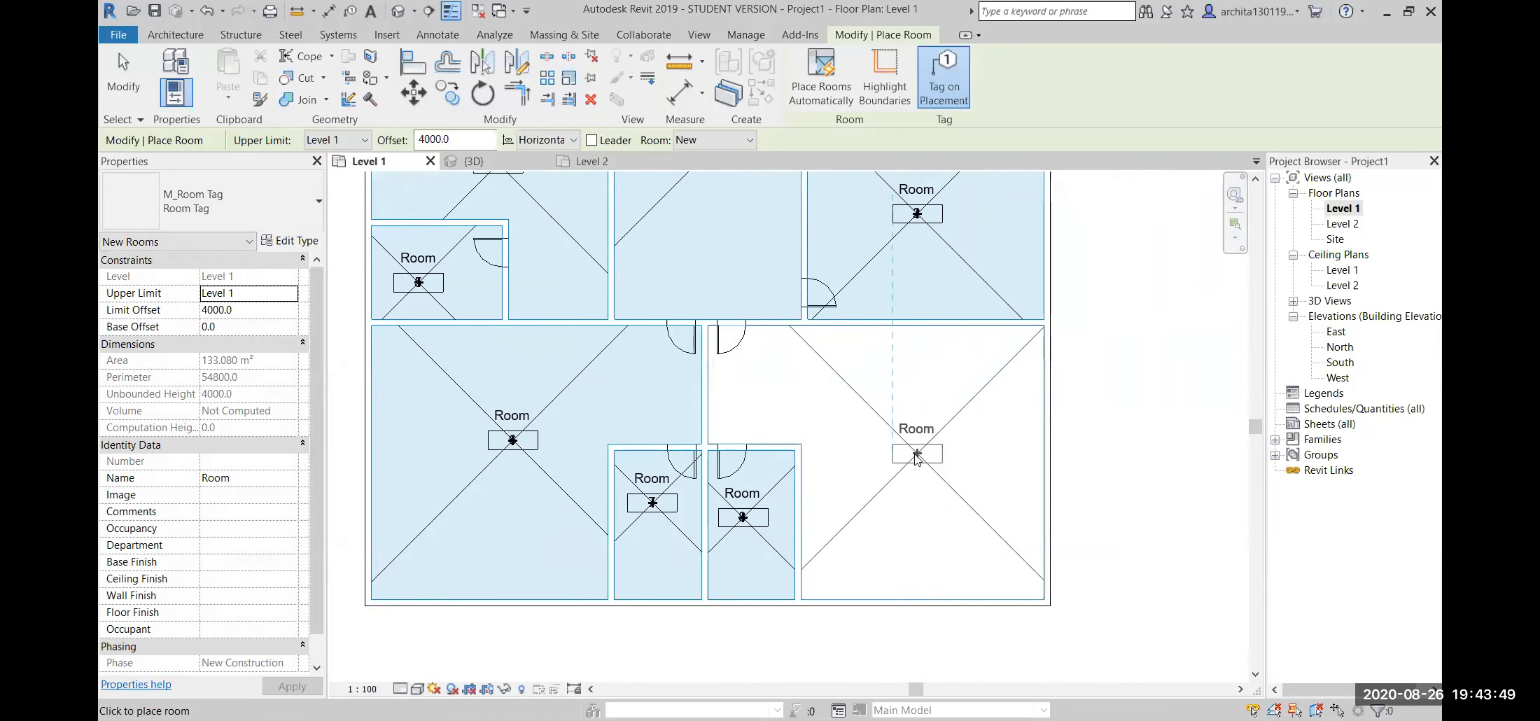
left_click(952, 564)
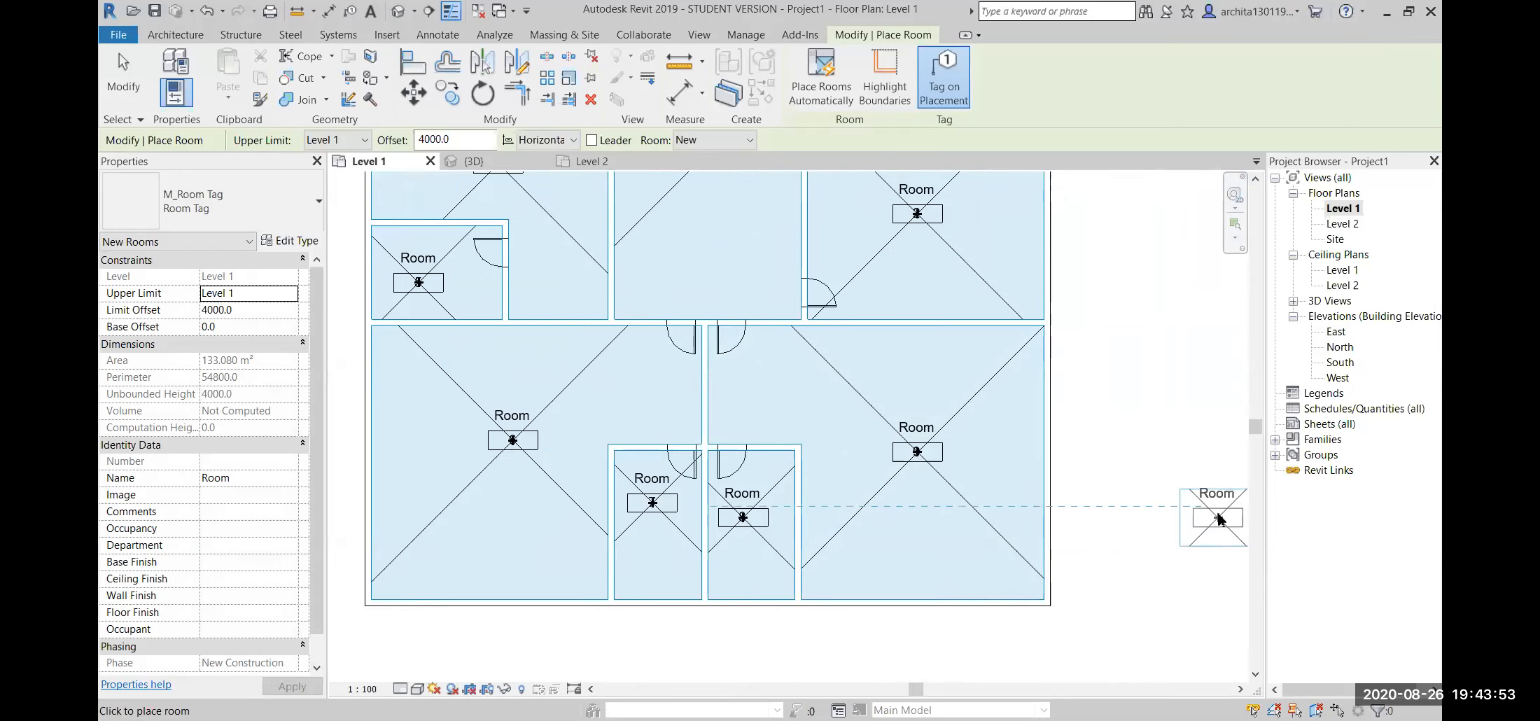
key("Escape")
key("Escape")
- Examine the room tags and their numbering across the Level 1 floor plan
scroll(1182, 382, "down", 1)
middle_click_drag(864, 445, 838, 564)
scroll(827, 540, "down", 1)
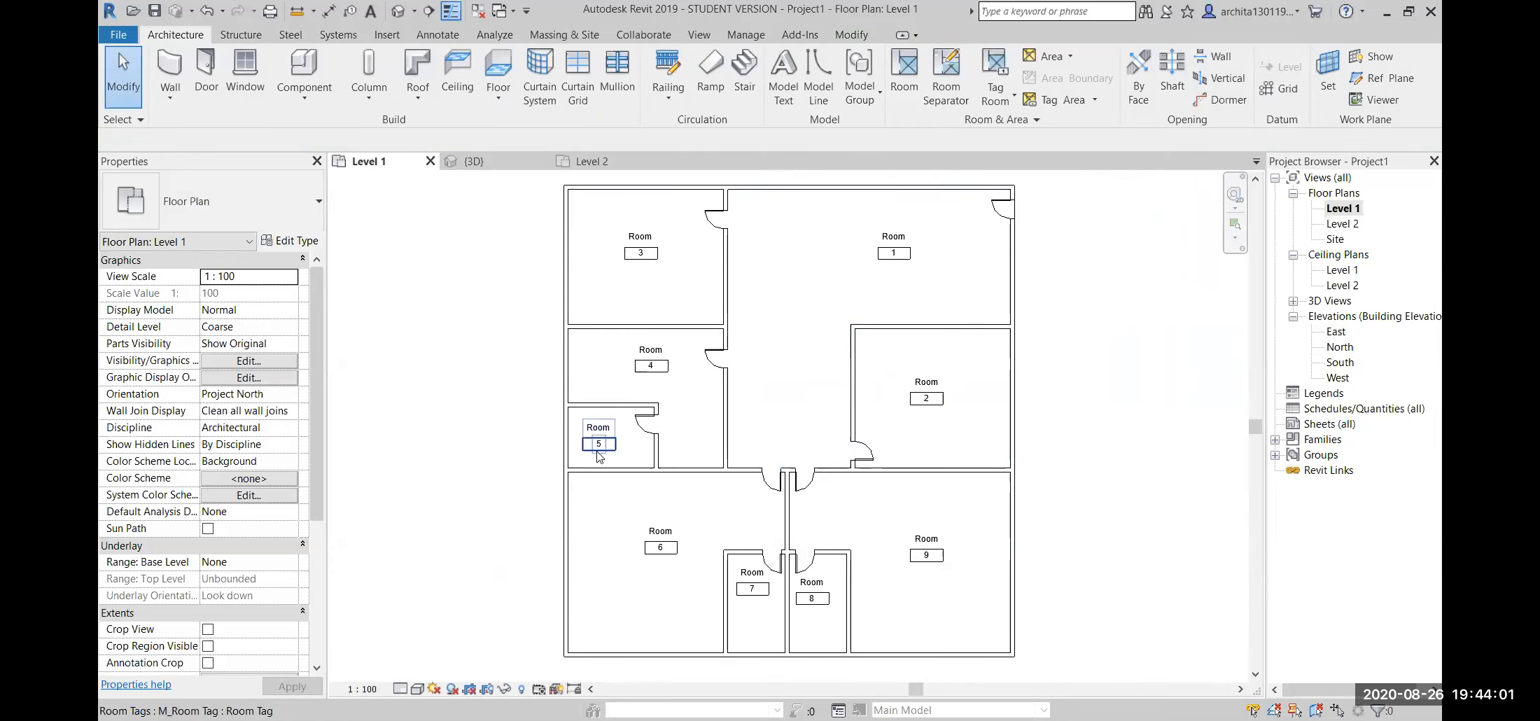
middle_click_drag(1135, 521, 1090, 539)
scroll(836, 376, "up", 1)
middle_click_drag(831, 376, 812, 382)
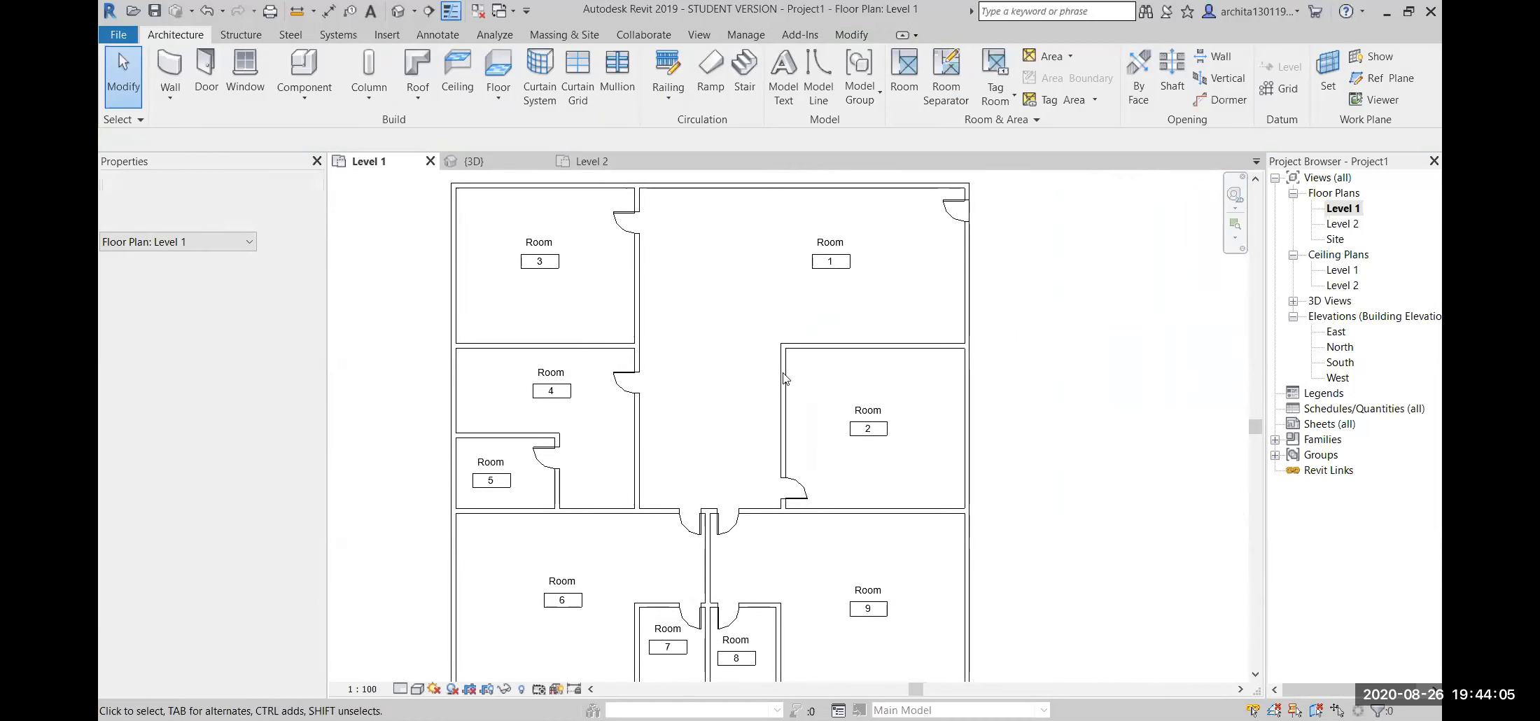
middle_click_drag(595, 567, 578, 450)
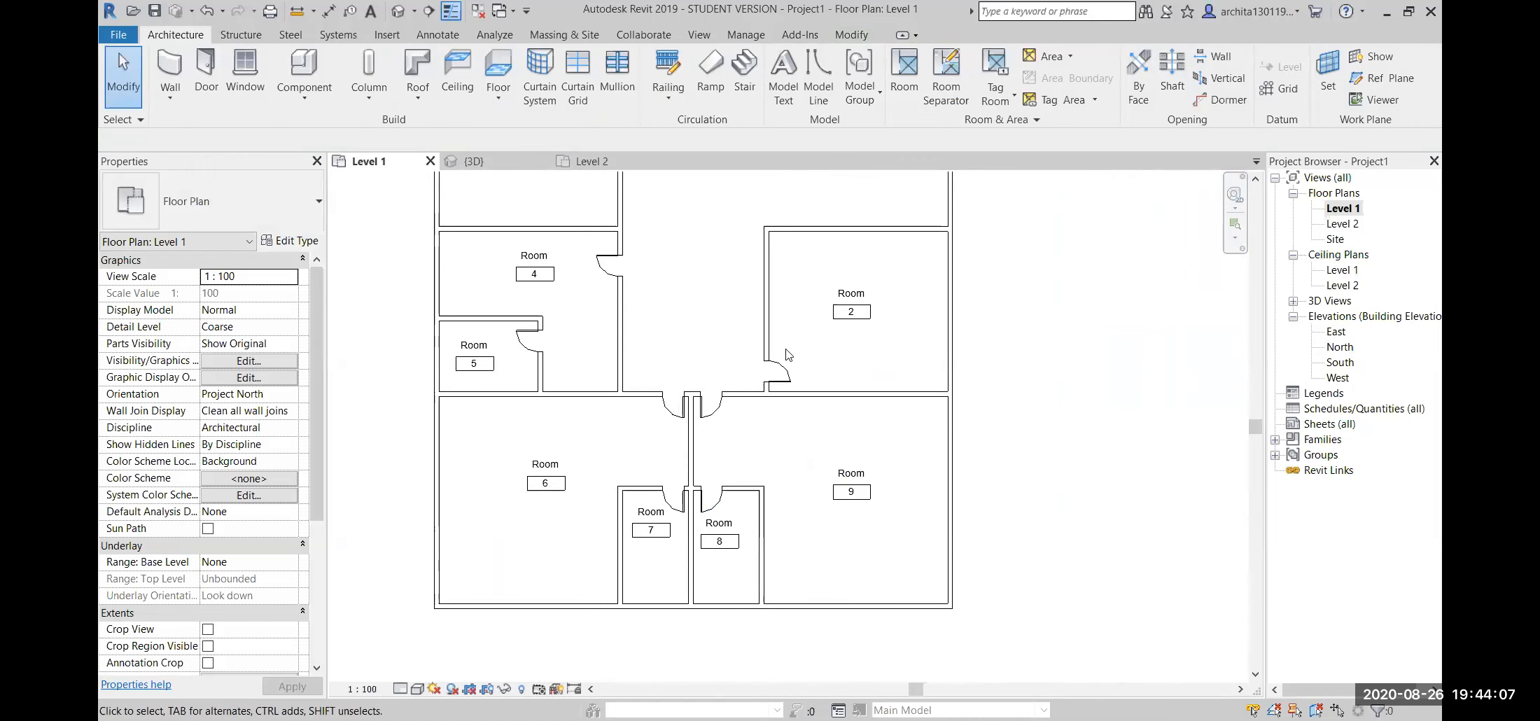
middle_click_drag(635, 220, 667, 356)
scroll(504, 252, "up", 3)
left_click(581, 271)
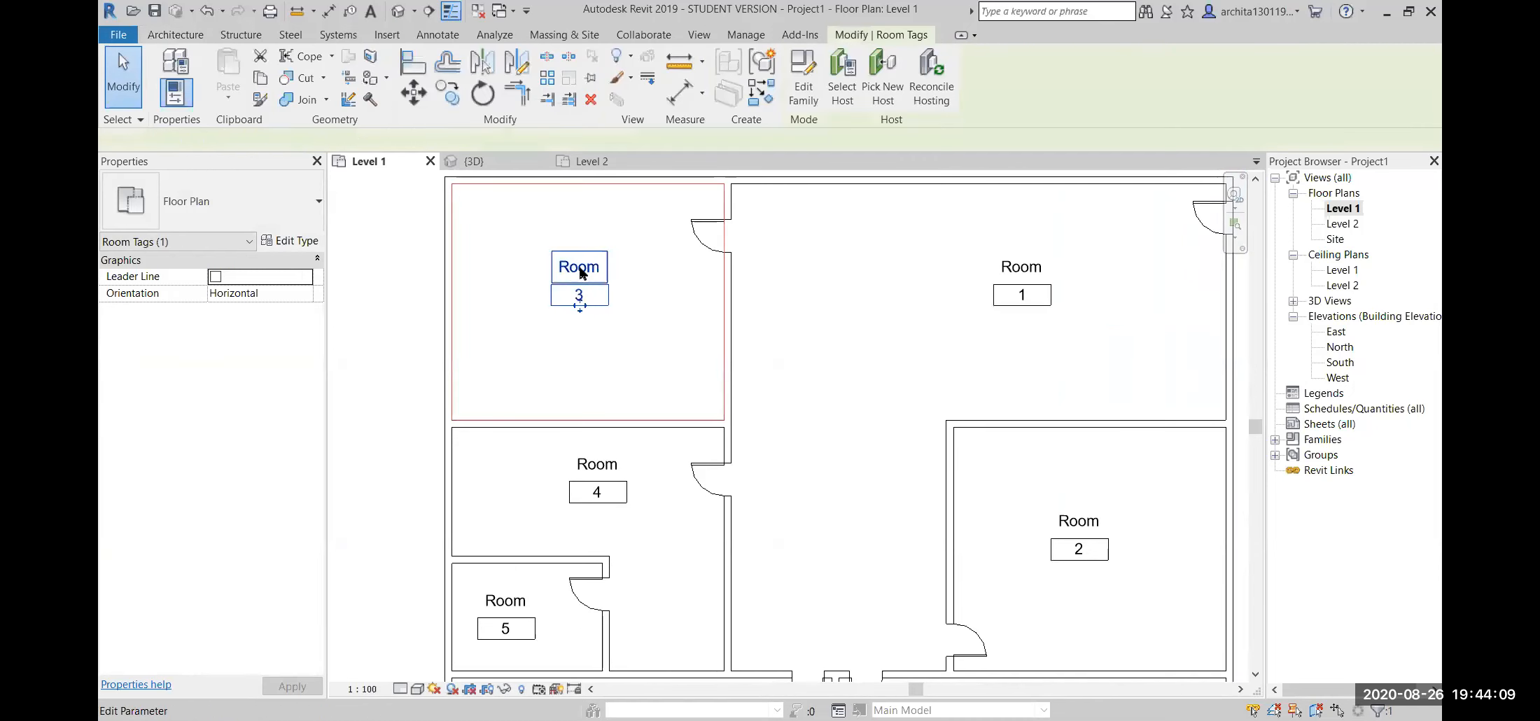
left_click(580, 269)
key("BackSpace")
key("Escape")
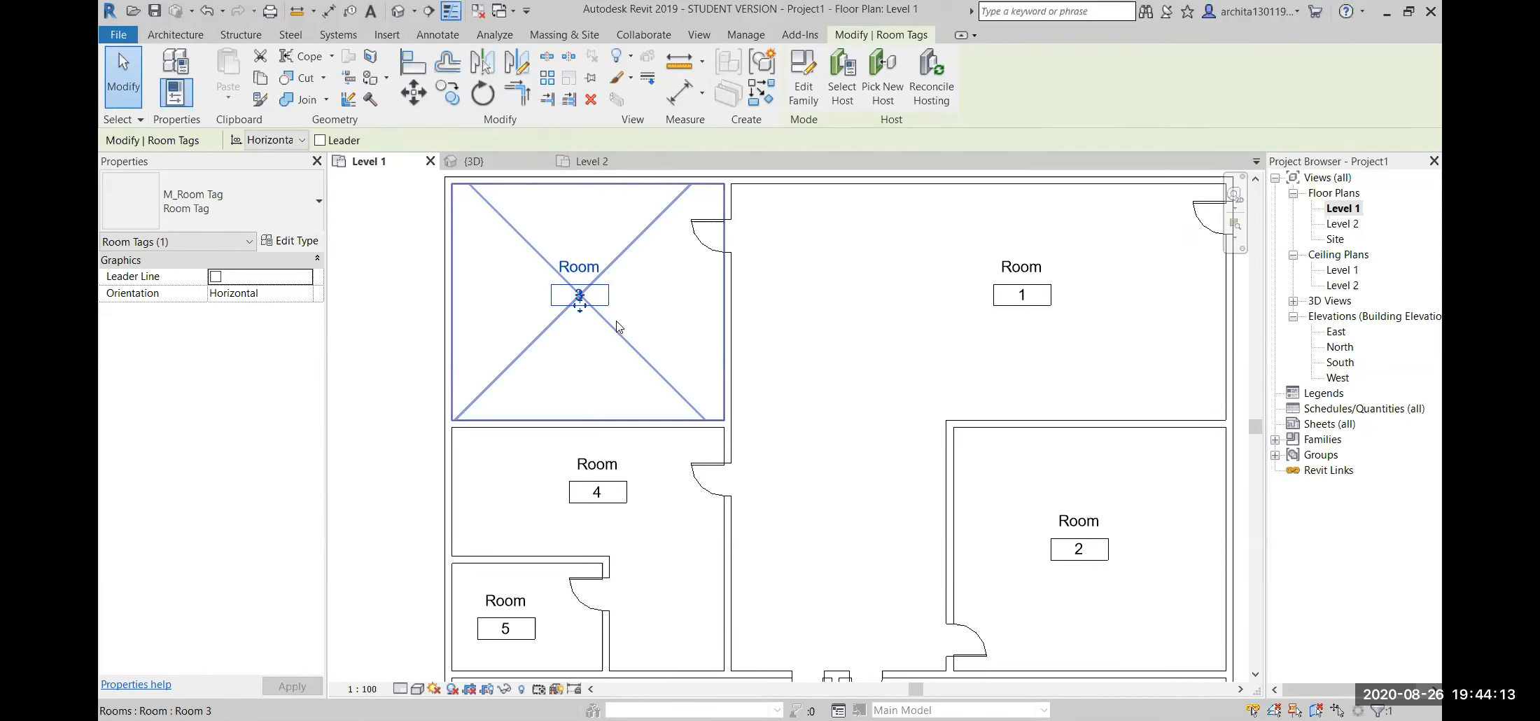
key("Escape")
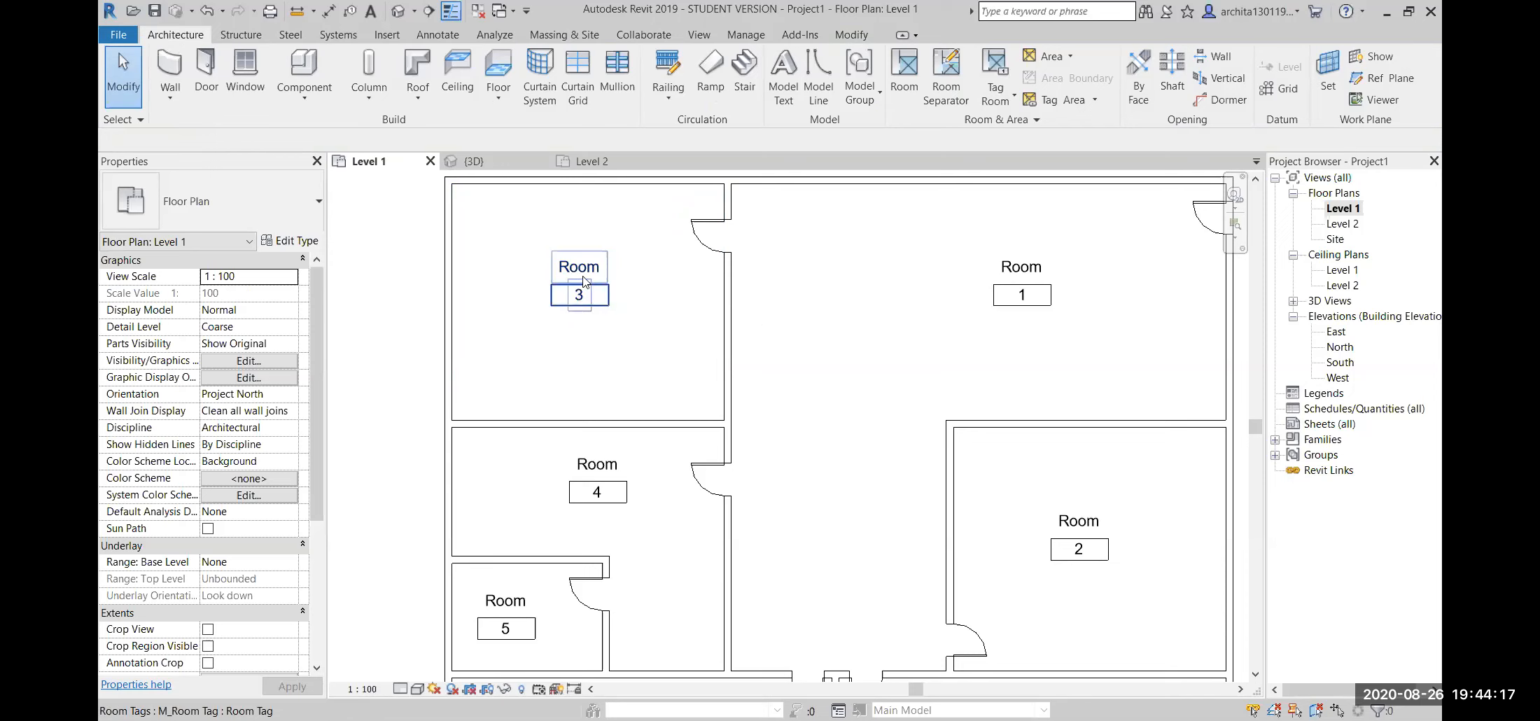
- Rename room 3 in the plan's upper-left corner as STUDY ROOM
left_click(590, 275)
left_click(590, 274)
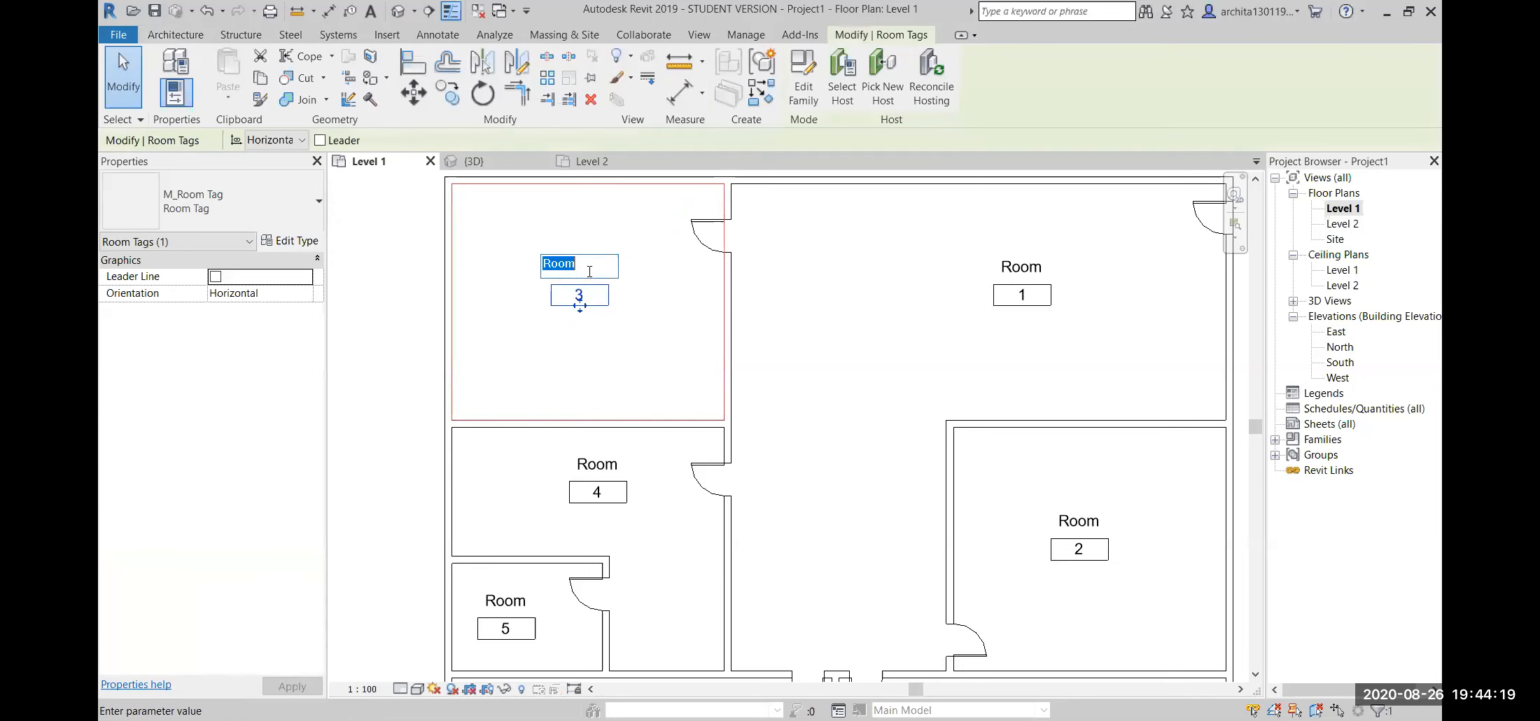
type("s")
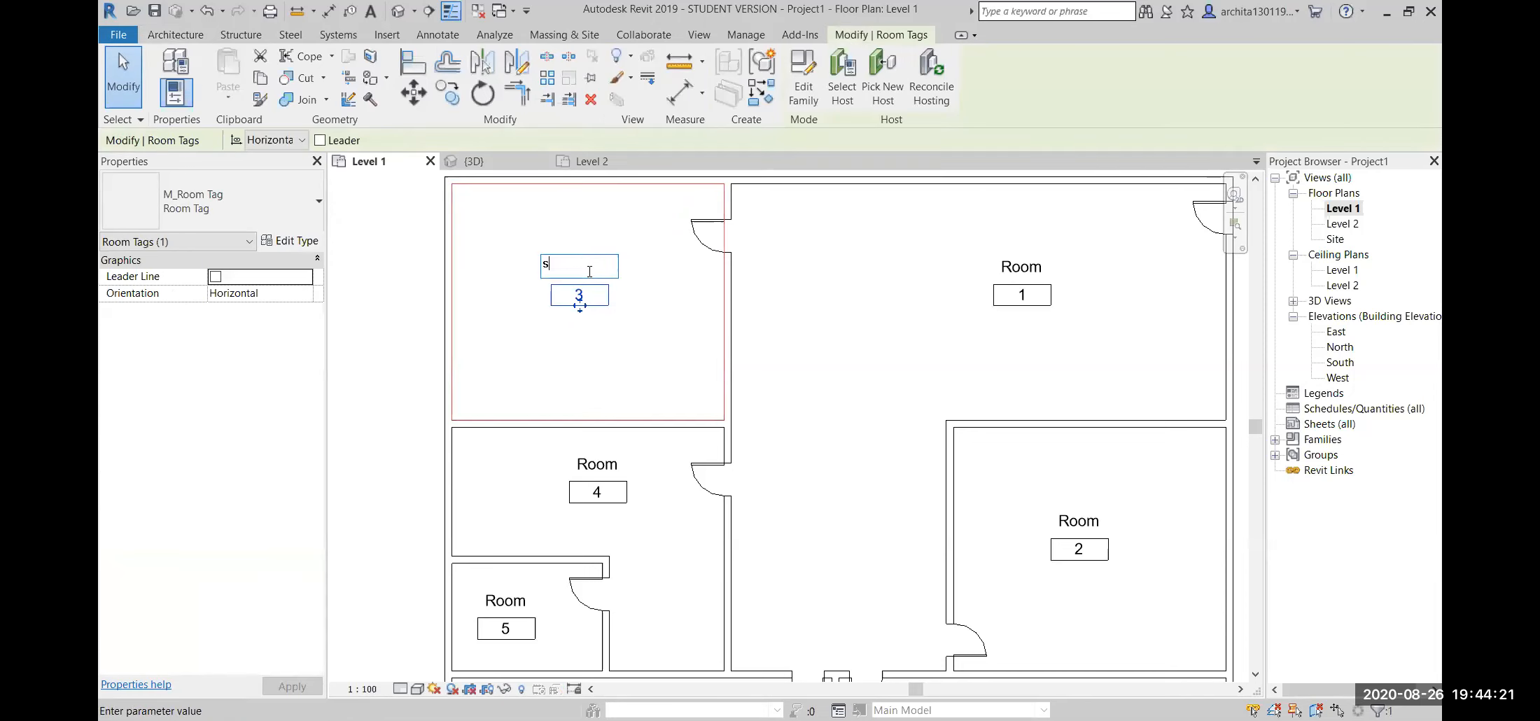
type("study")
key("BackSpace")
key("BackSpace")
key("BackSpace")
key("BackSpace")
key("BackSpace")
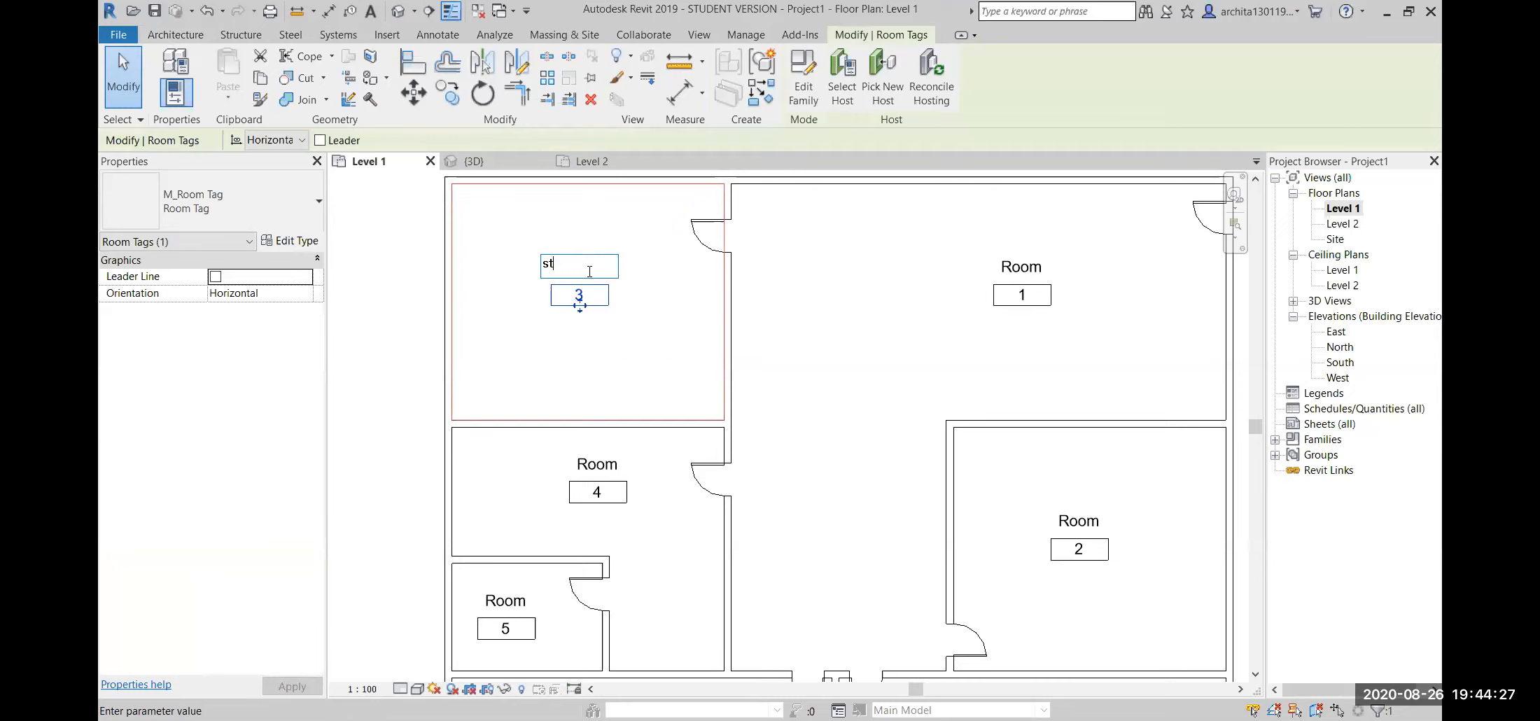
type("STUDY ROOM")
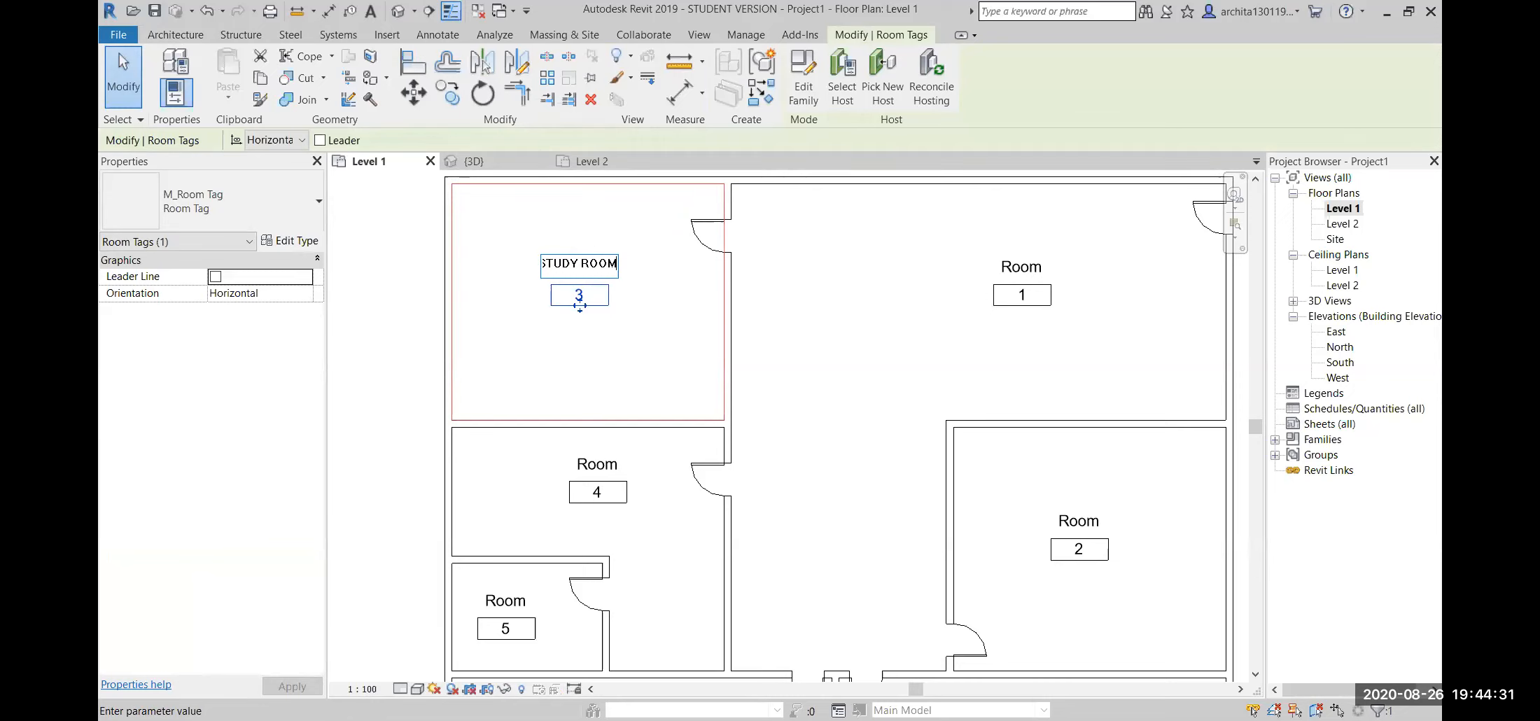
left_click(665, 317)
- Rename room 4, below the study room, as GUEST BEDROOM
middle_click_drag(594, 460, 587, 324)
left_click(587, 324)
left_click(599, 332)
type("g")
key("BackSpace")
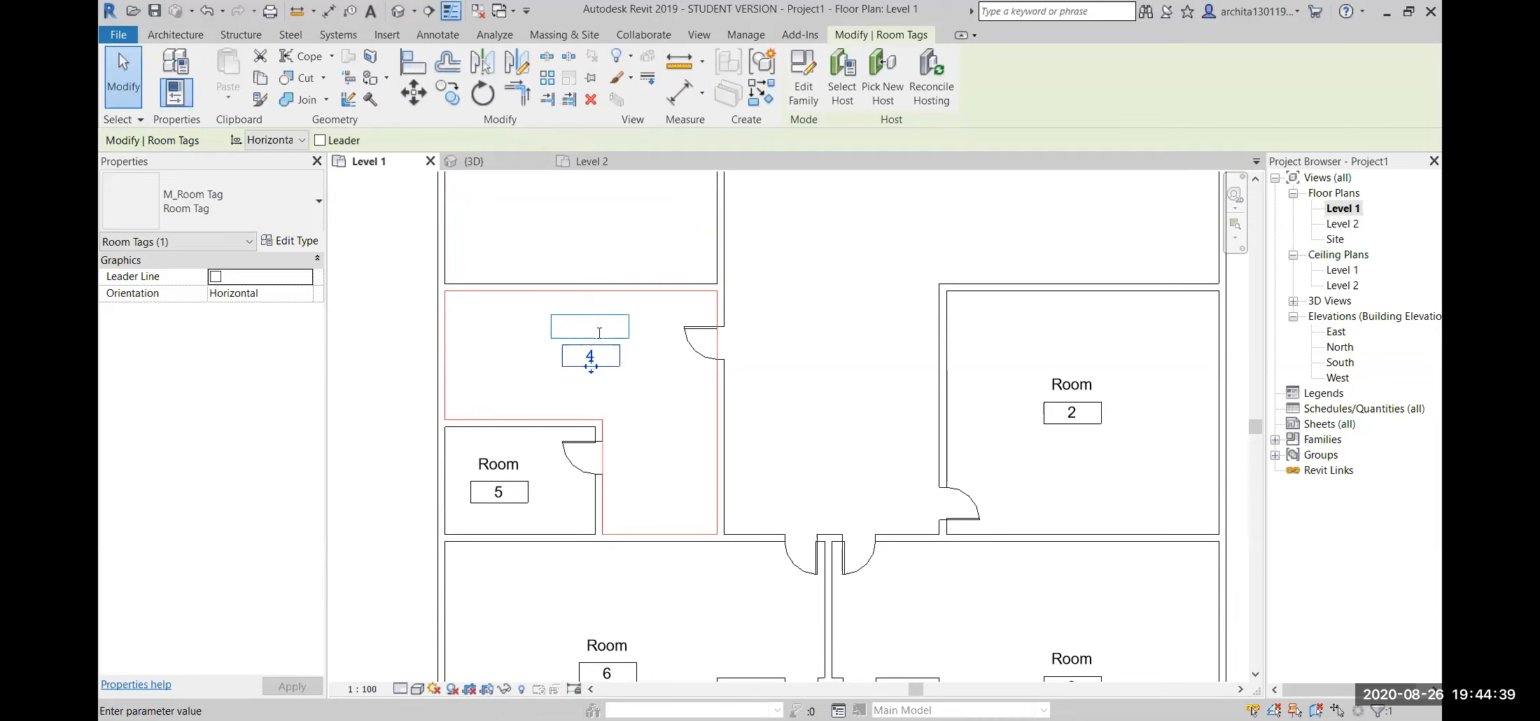
type("GUES")
type("T BEDROOM")
key("Return")
- Rename room 5, the small room beside the guest bedroom, as TOILET 3
left_click(499, 464)
left_click(500, 460)
type("TOILET ")
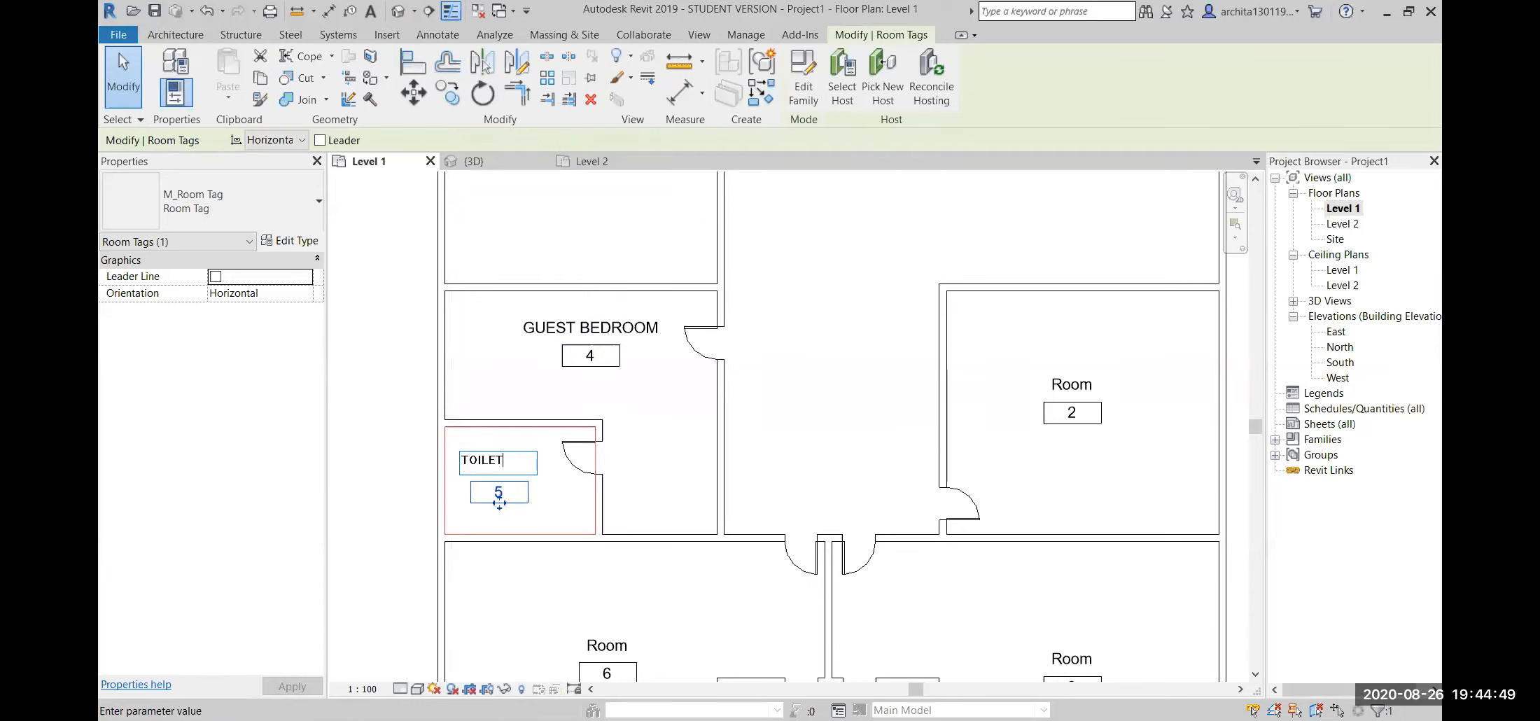
type("3")
key("Return")
- Rename room 6, the large room in the plan's lower-left corner, as BEDROOM 2
middle_click_drag(674, 509, 613, 285)
left_click(544, 450)
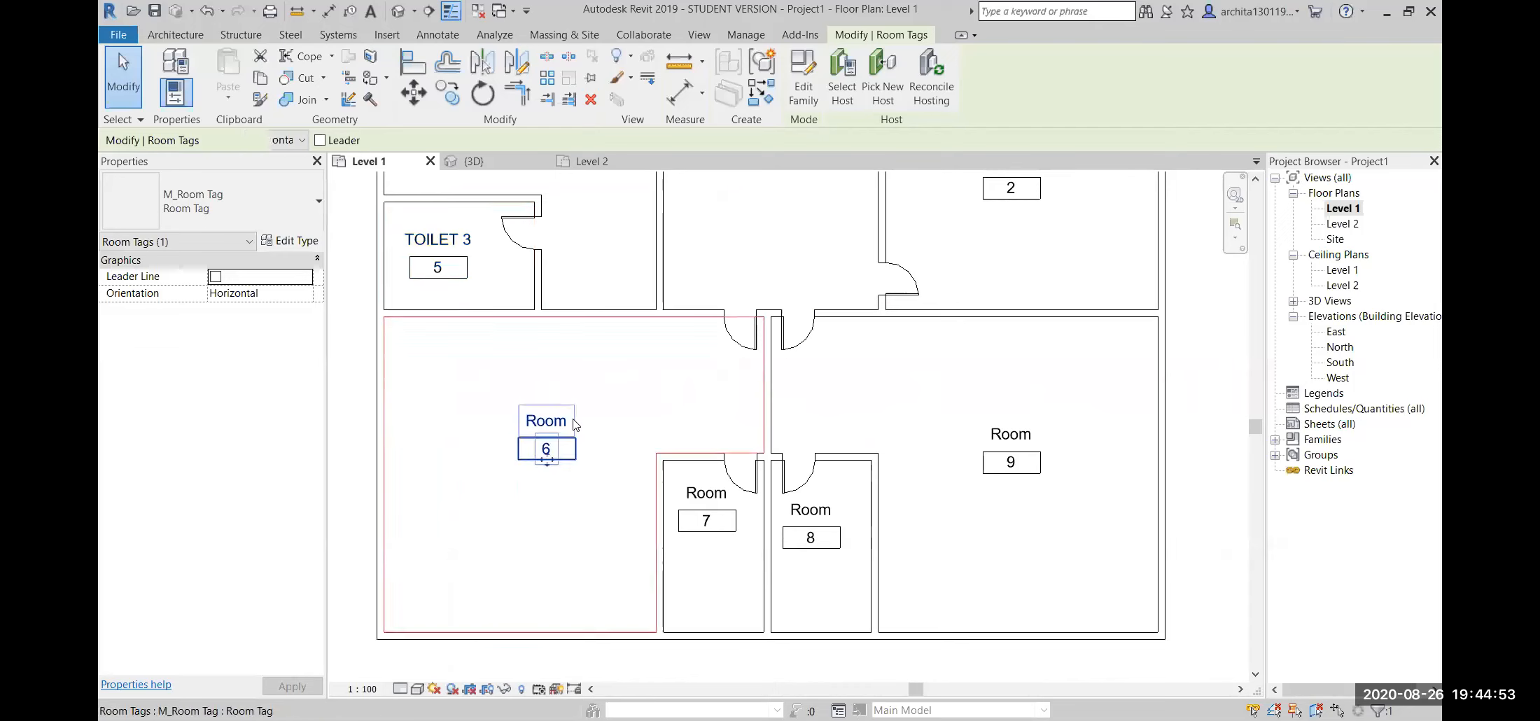
left_click(553, 420)
type("BE")
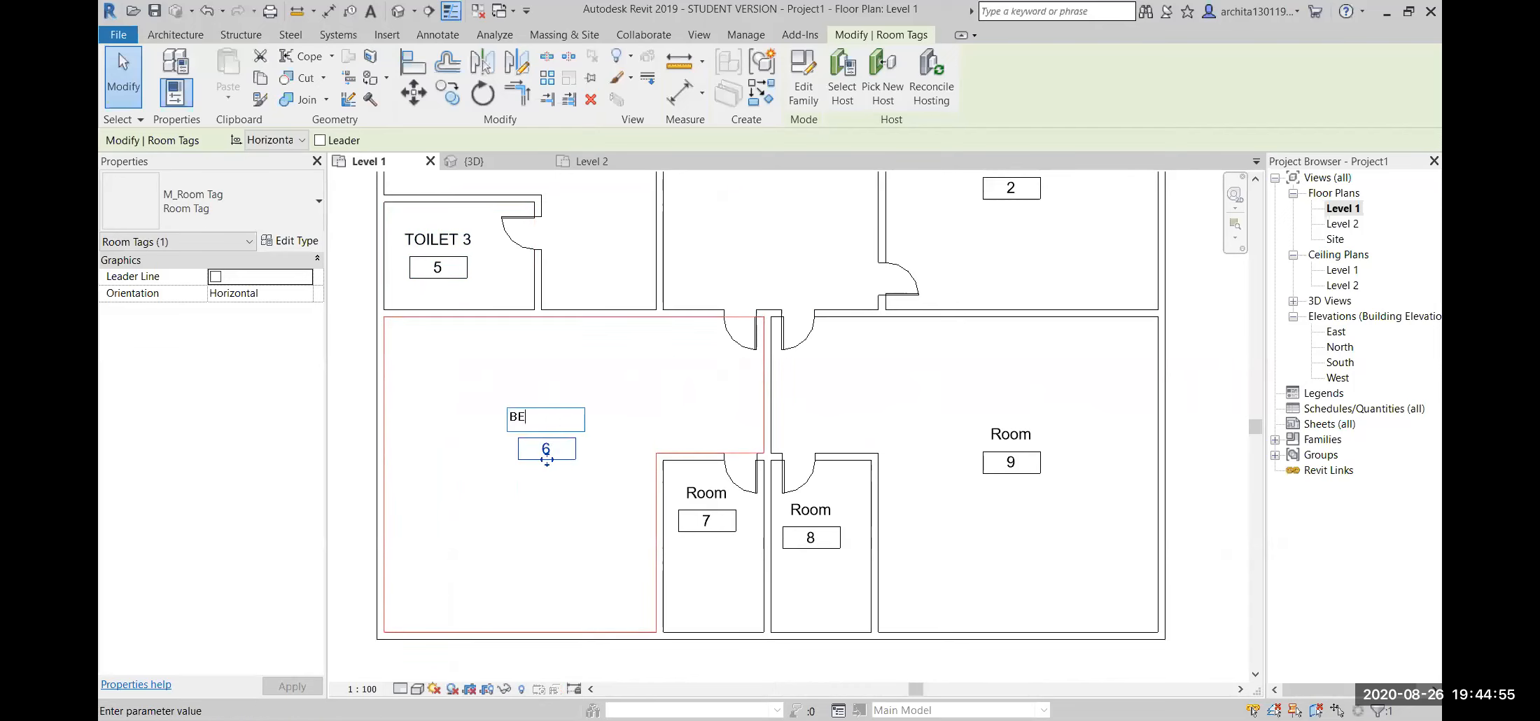
type("DROOM2")
- Rename room 7, the small room adjoining Bedroom 2, as TOILET 2
left_click(710, 497)
left_click(710, 499)
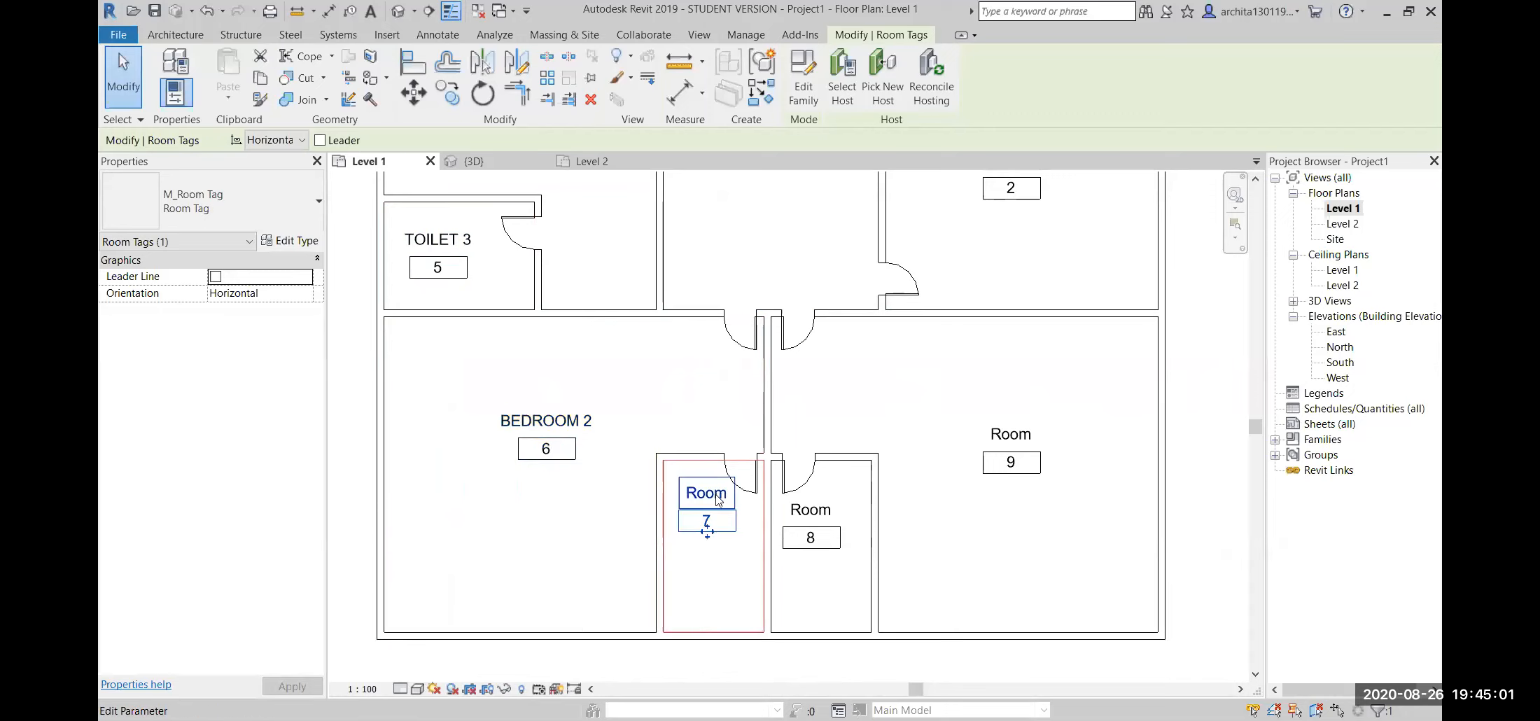
left_click(709, 497)
scroll(609, 542, "up", 1)
middle_click_drag(708, 518, 583, 437)
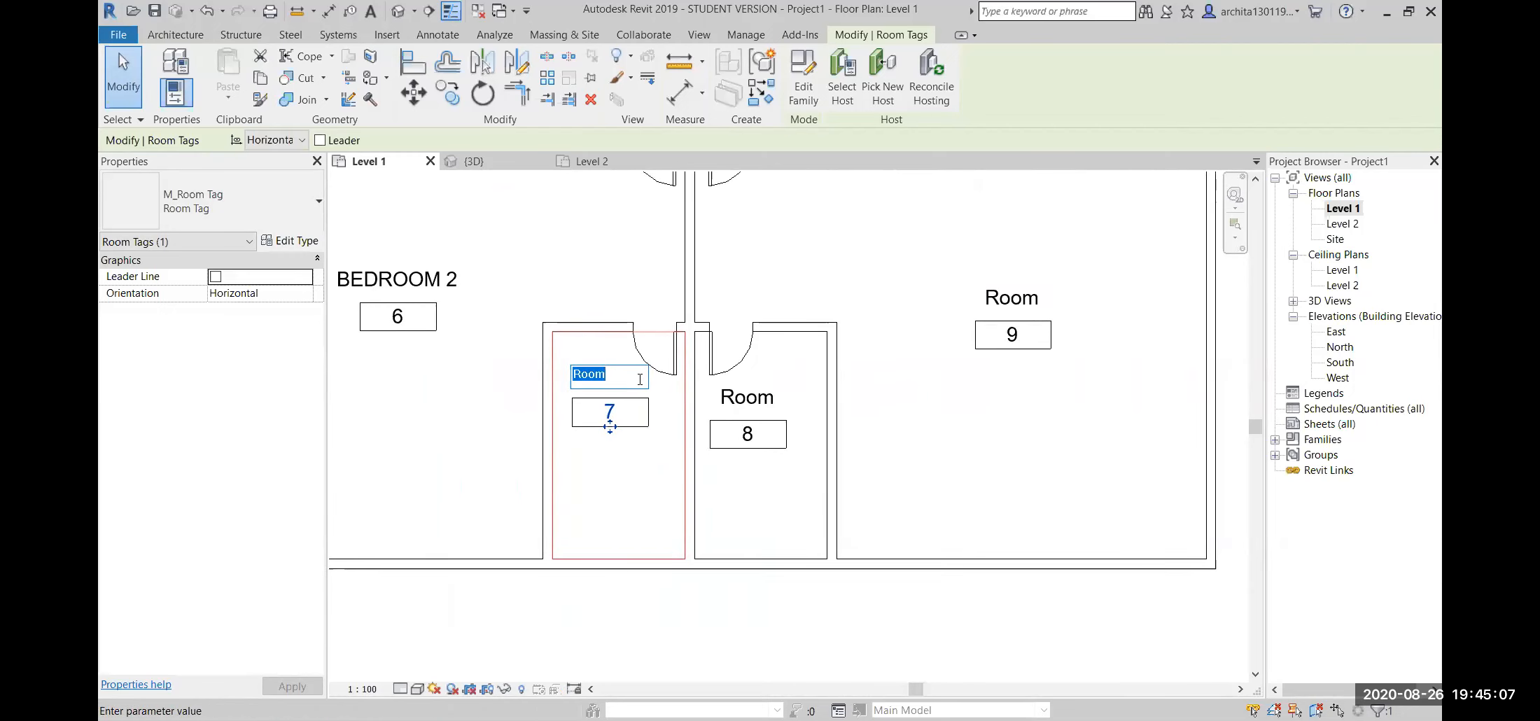
type("TOILET 2")
- Rename room 8, the small room next to Toilet 2, as TOILET 1
left_click(758, 396)
left_click(757, 396)
type("T")
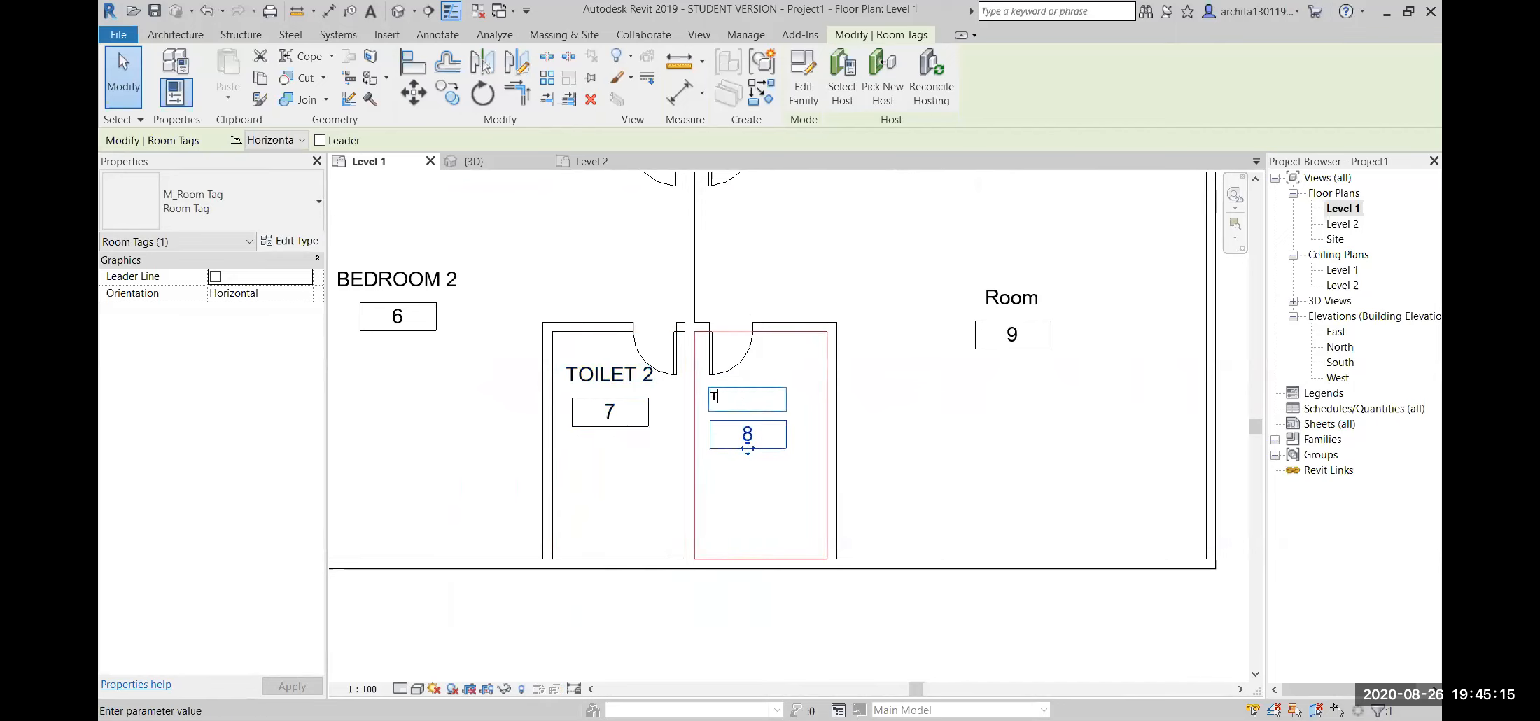
type("OILET 1")
- Rename room 9, the large room in the plan's lower-right corner, as BEDROOM 1
left_click(994, 304)
left_click(1017, 299)
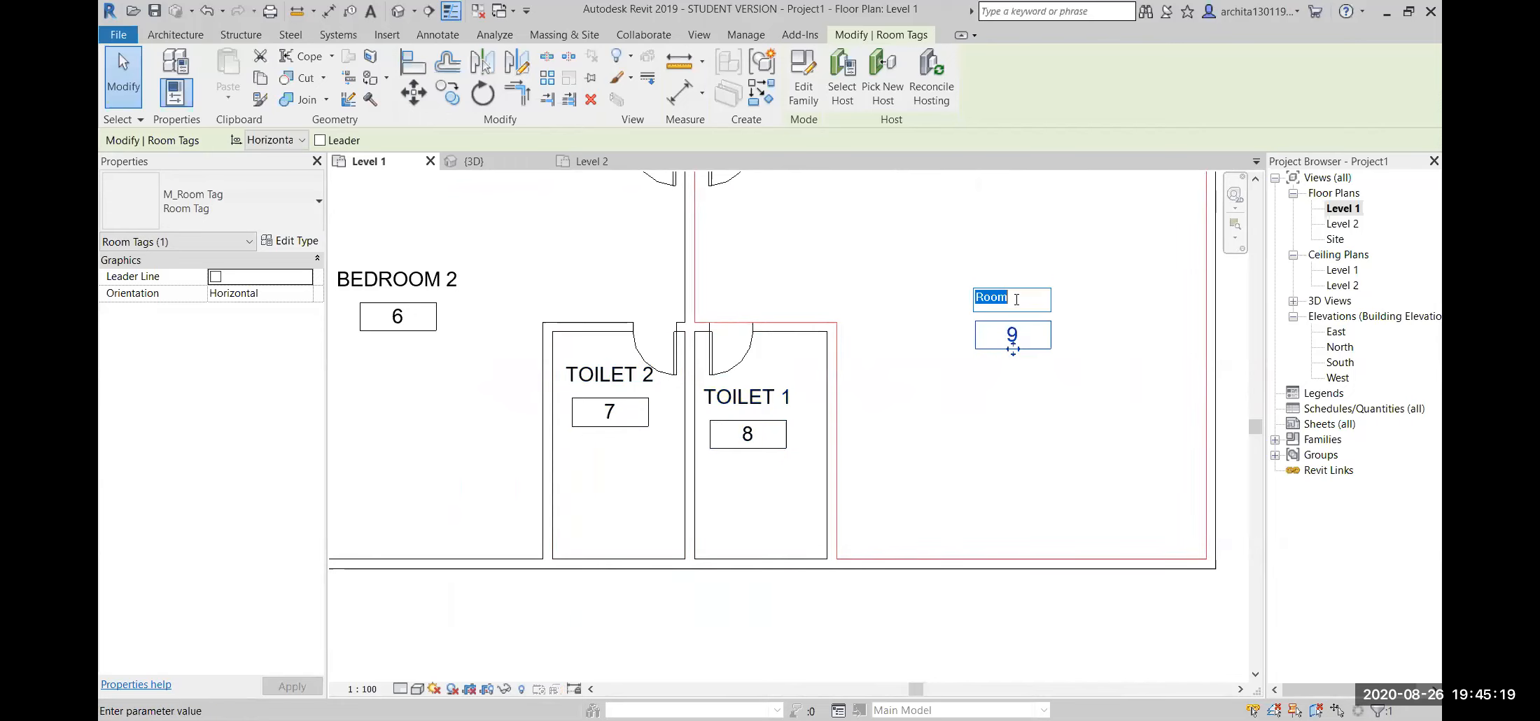
type("BEDROOM 1")
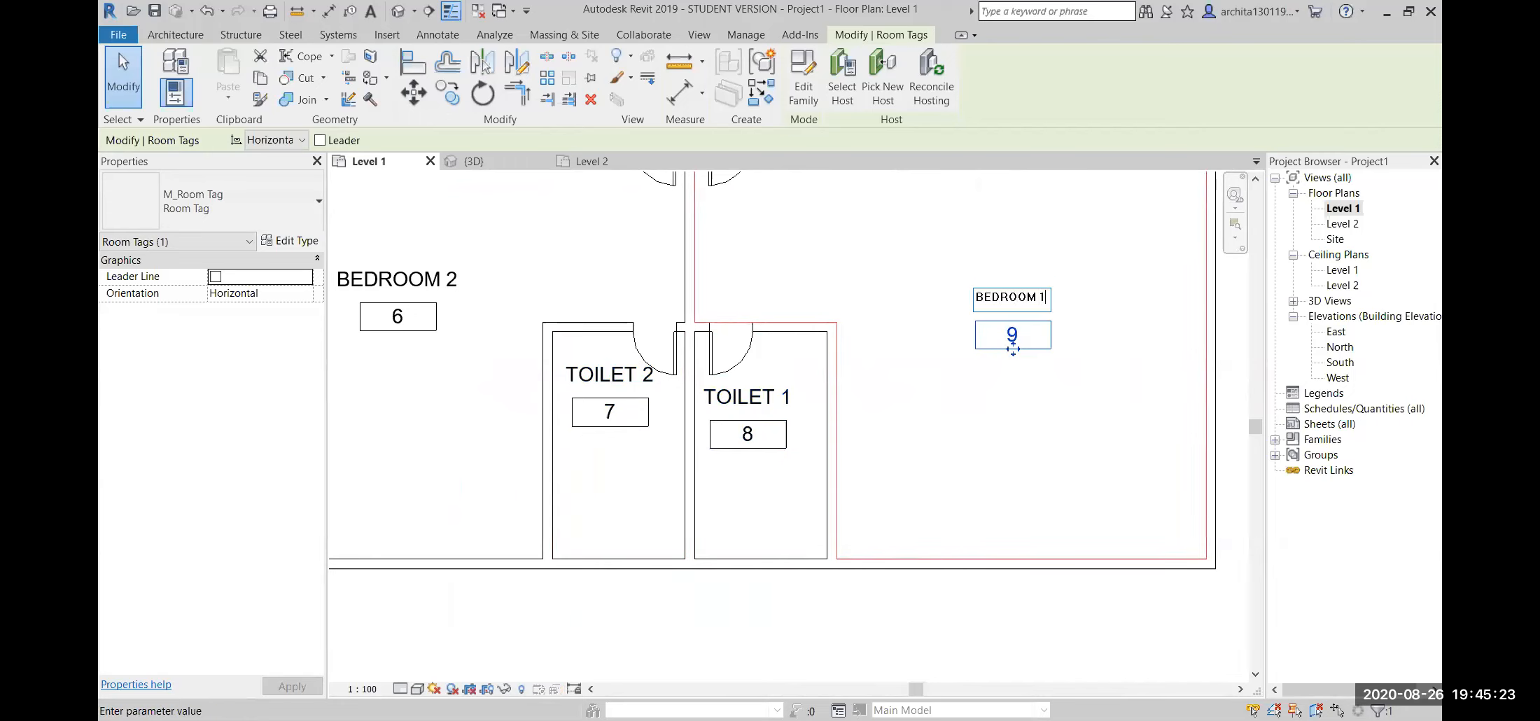
left_click(1065, 402)
- Rename room 2, above Bedroom 1, as KITCHEN
scroll(941, 455, "down", 3)
middle_click_drag(914, 424, 846, 555)
scroll(912, 329, "up", 3)
left_click(916, 369)
left_click(916, 337)
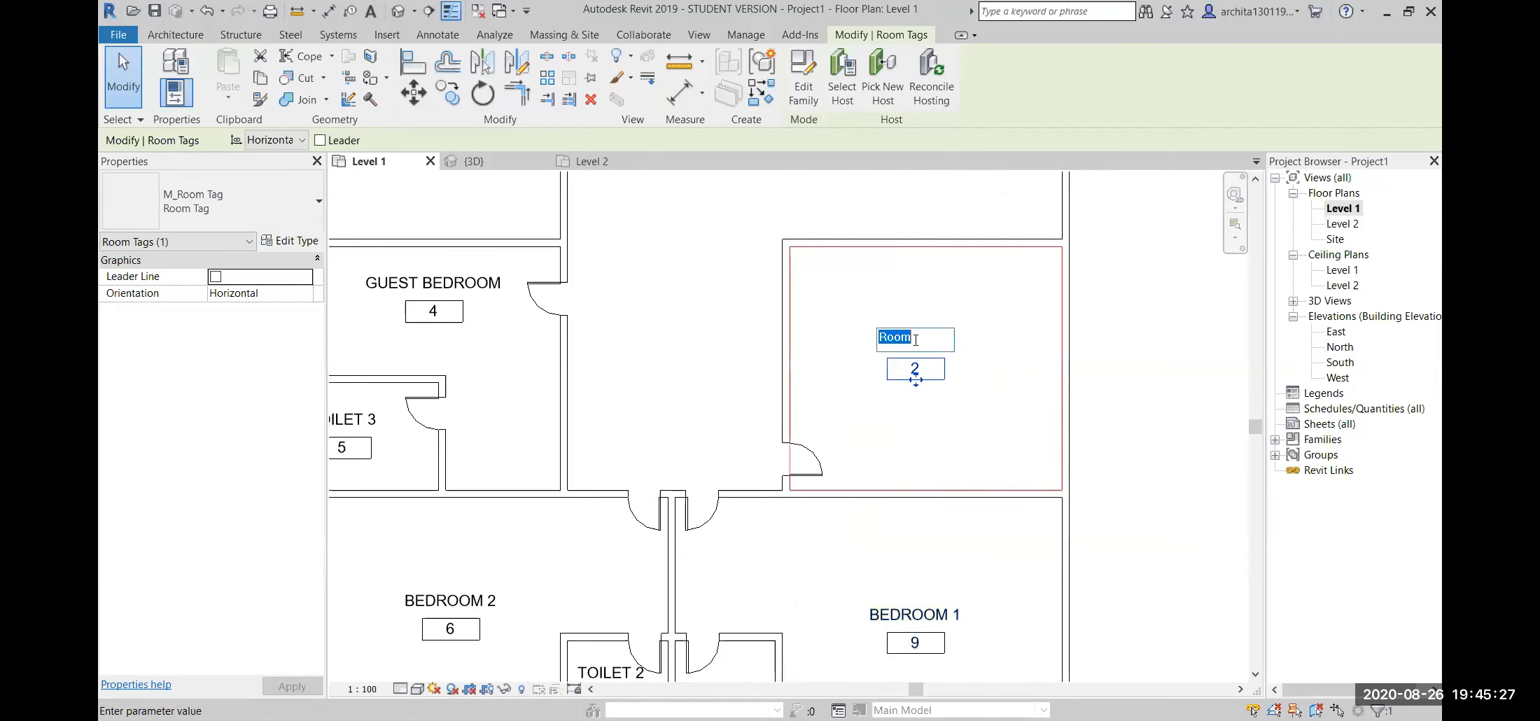
type("KITCH")
left_click(1200, 502)
- Examine the named rooms and the open L-shaped area of room 1 beside the kitchen
scroll(1200, 502, "down", 3)
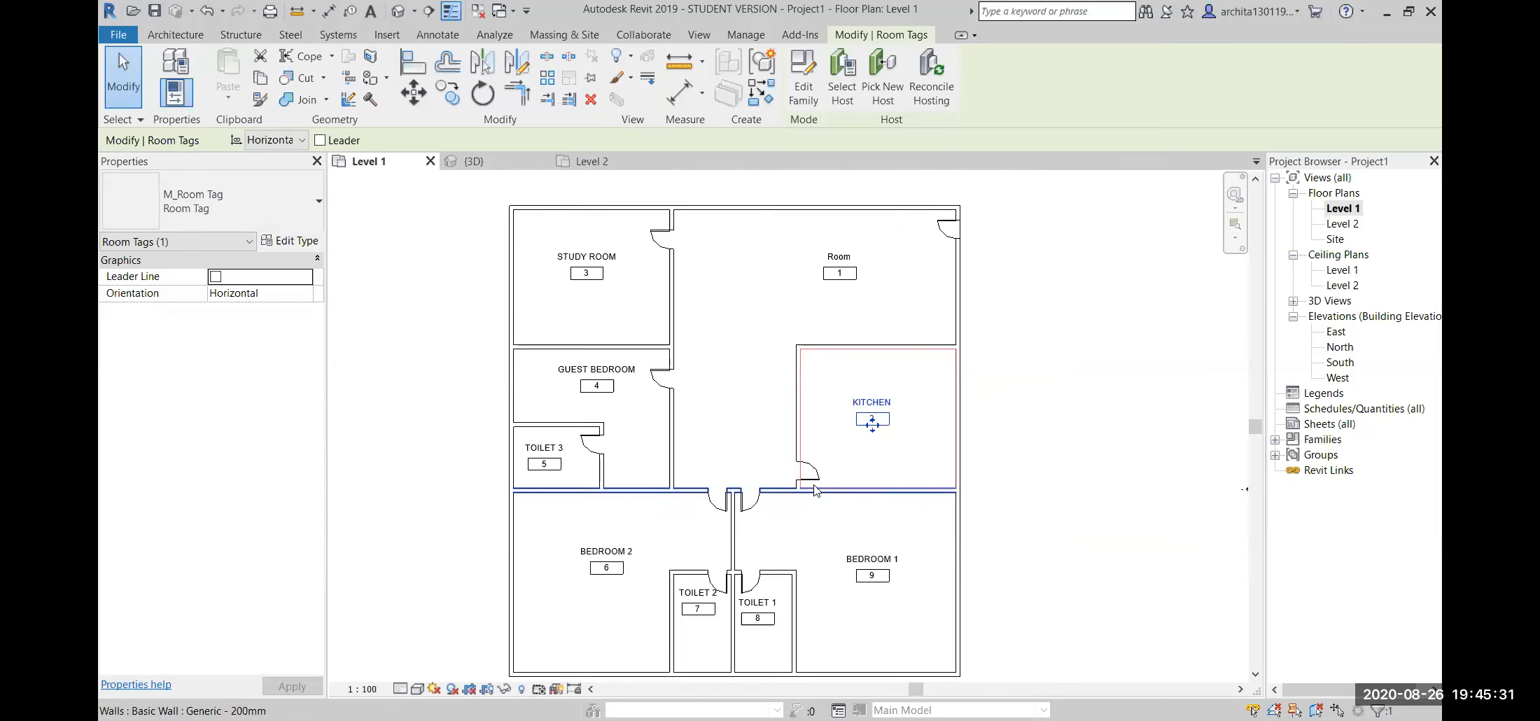
left_click(958, 559)
middle_click_drag(729, 466, 701, 392)
middle_click_drag(689, 527, 645, 633)
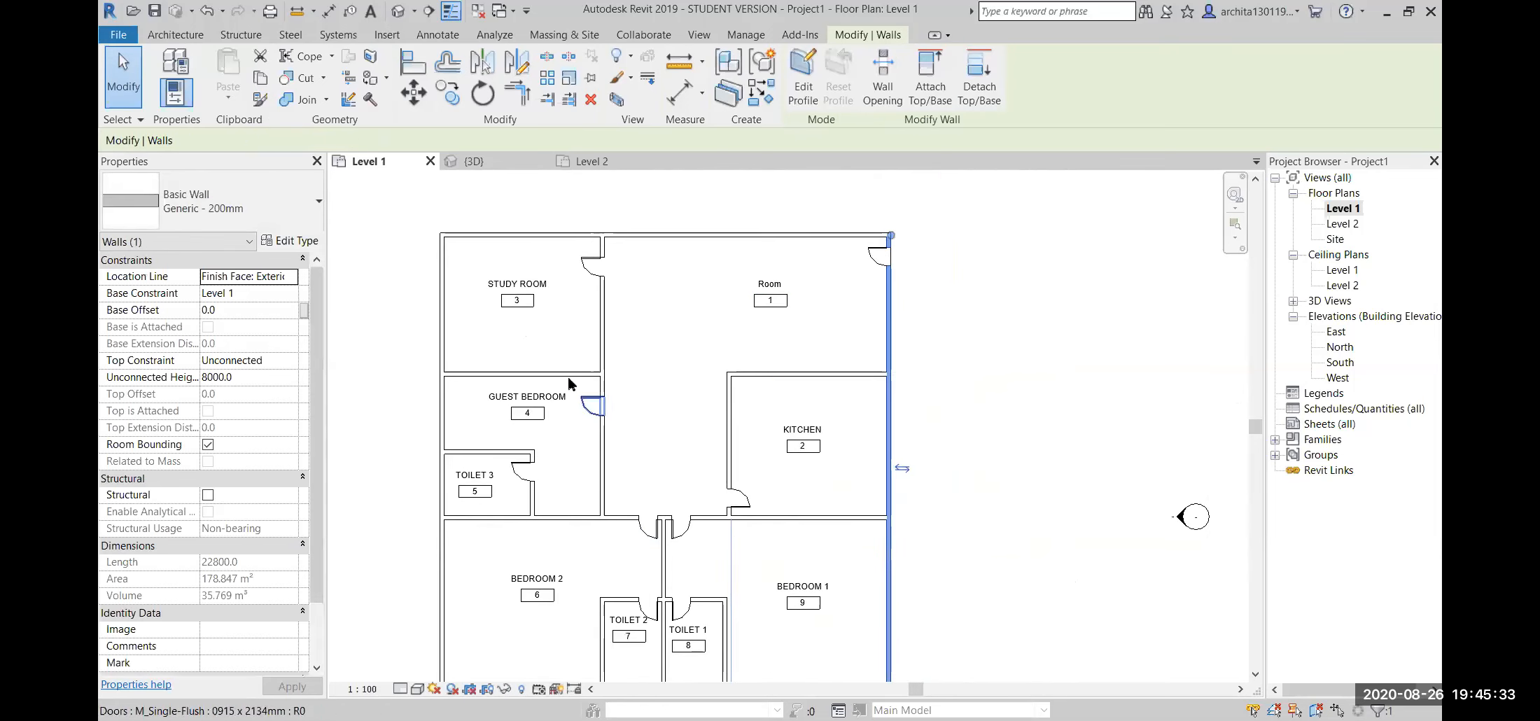
scroll(509, 437, "down", 2)
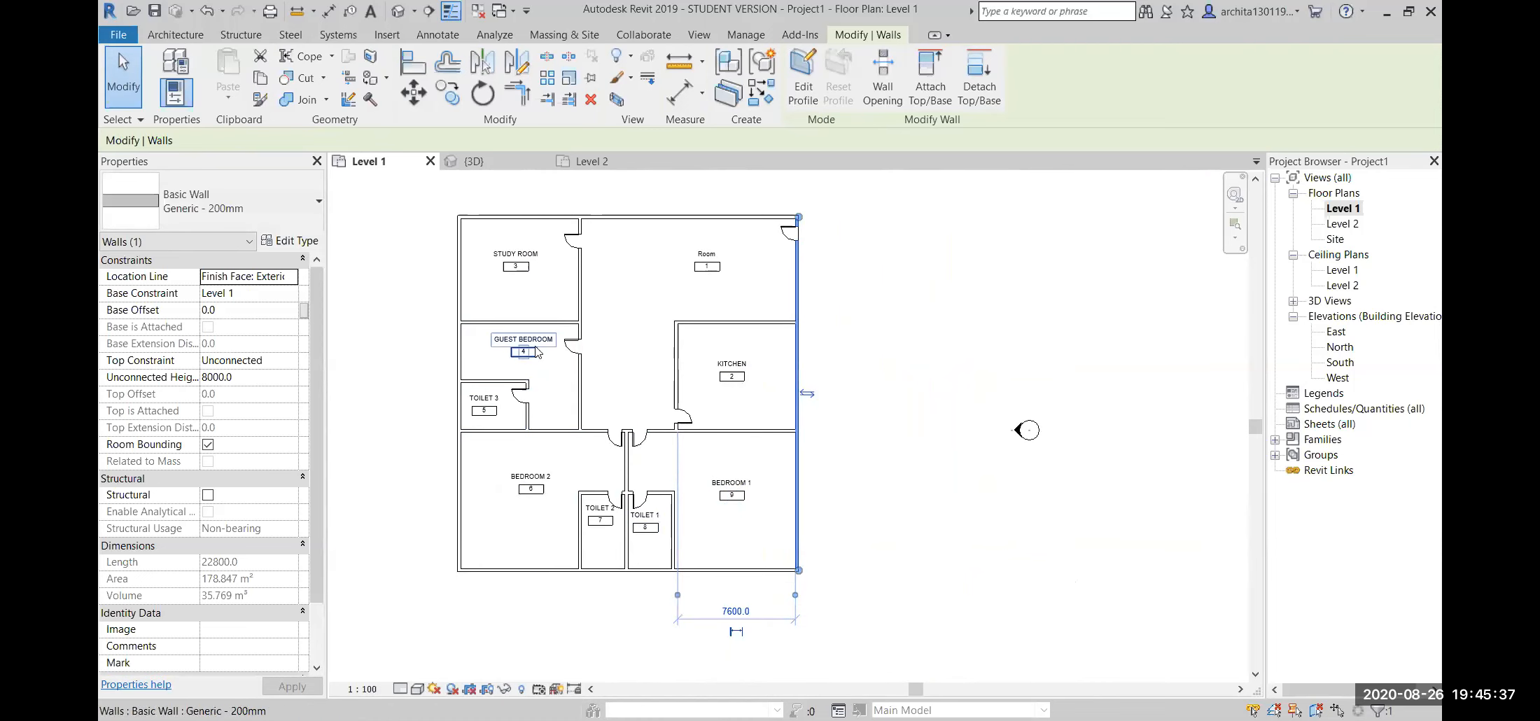
scroll(641, 252, "up", 1)
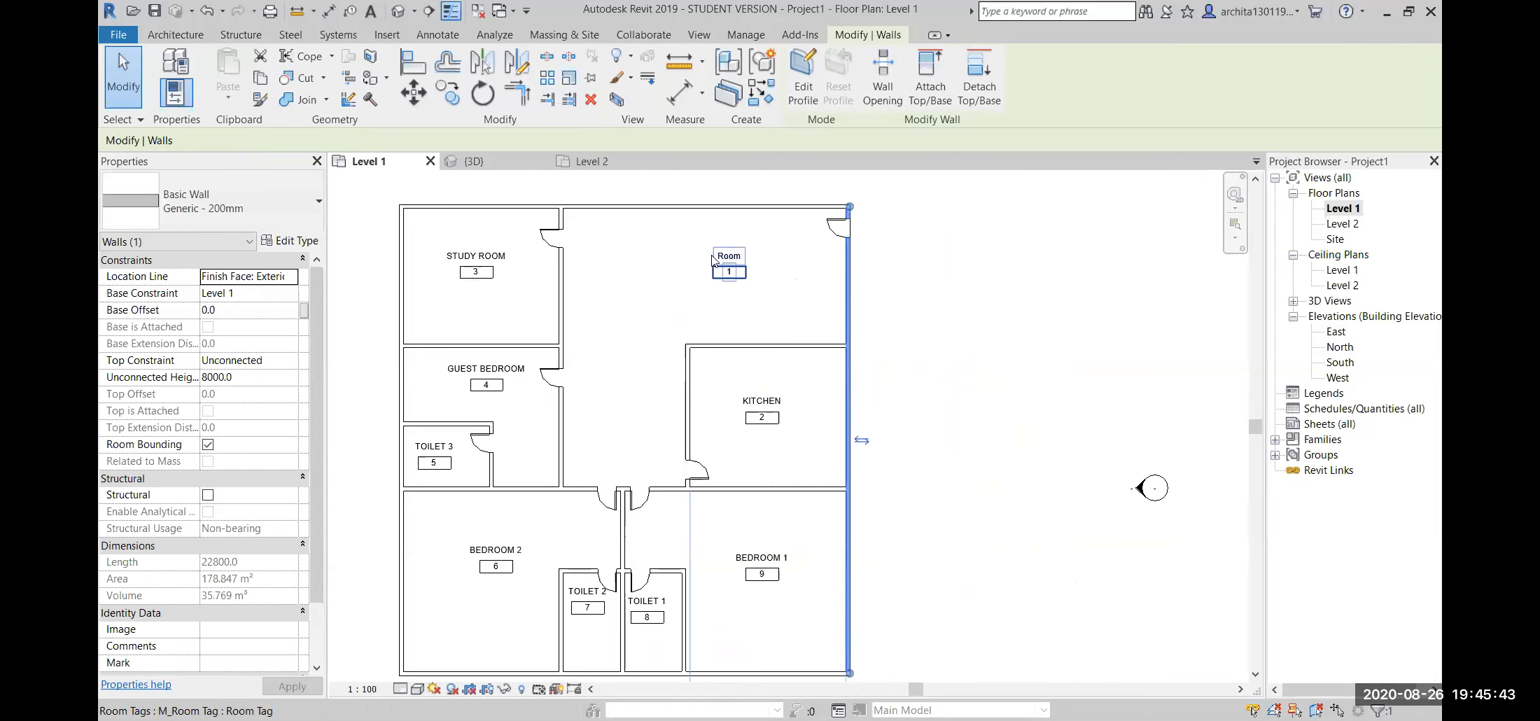
scroll(612, 344, "up", 2)
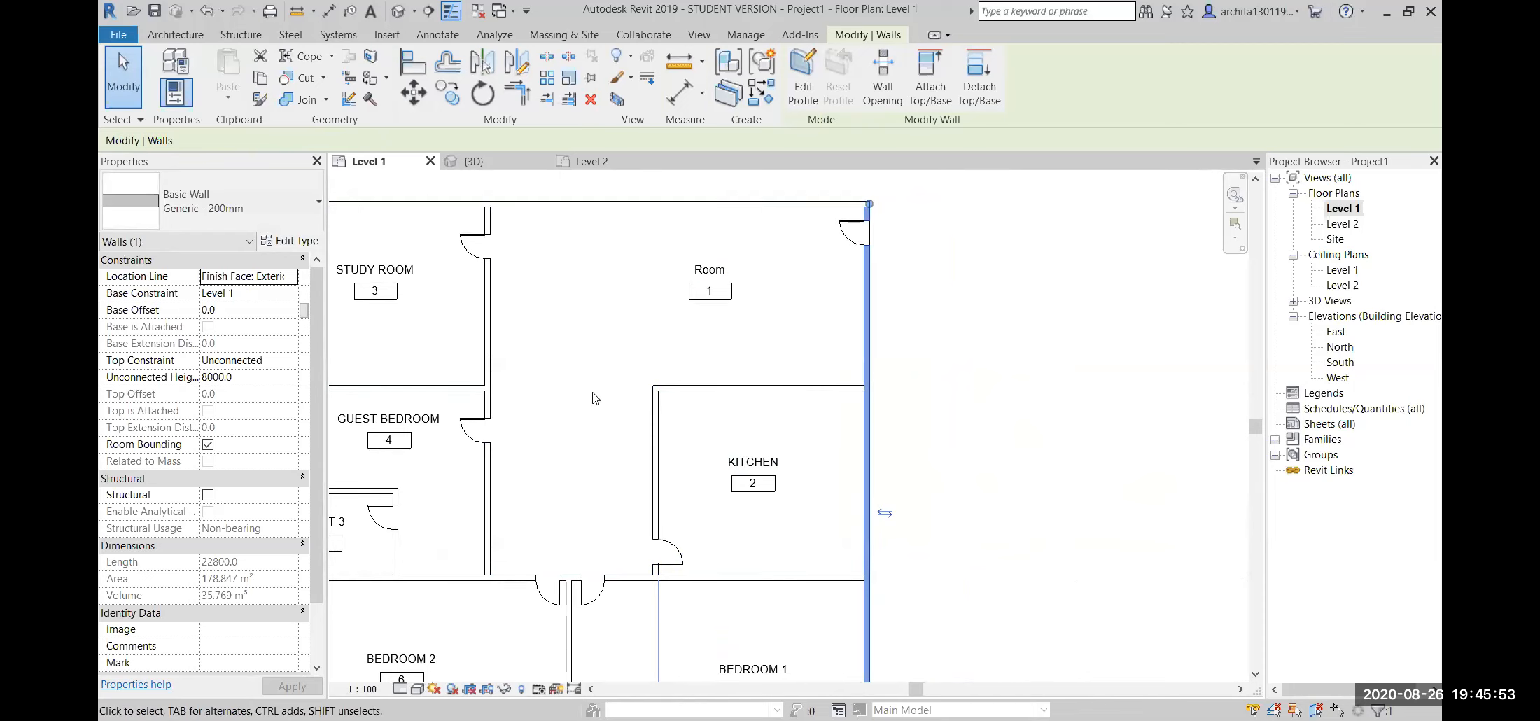
scroll(945, 341, "down", 1)
left_click(948, 345)
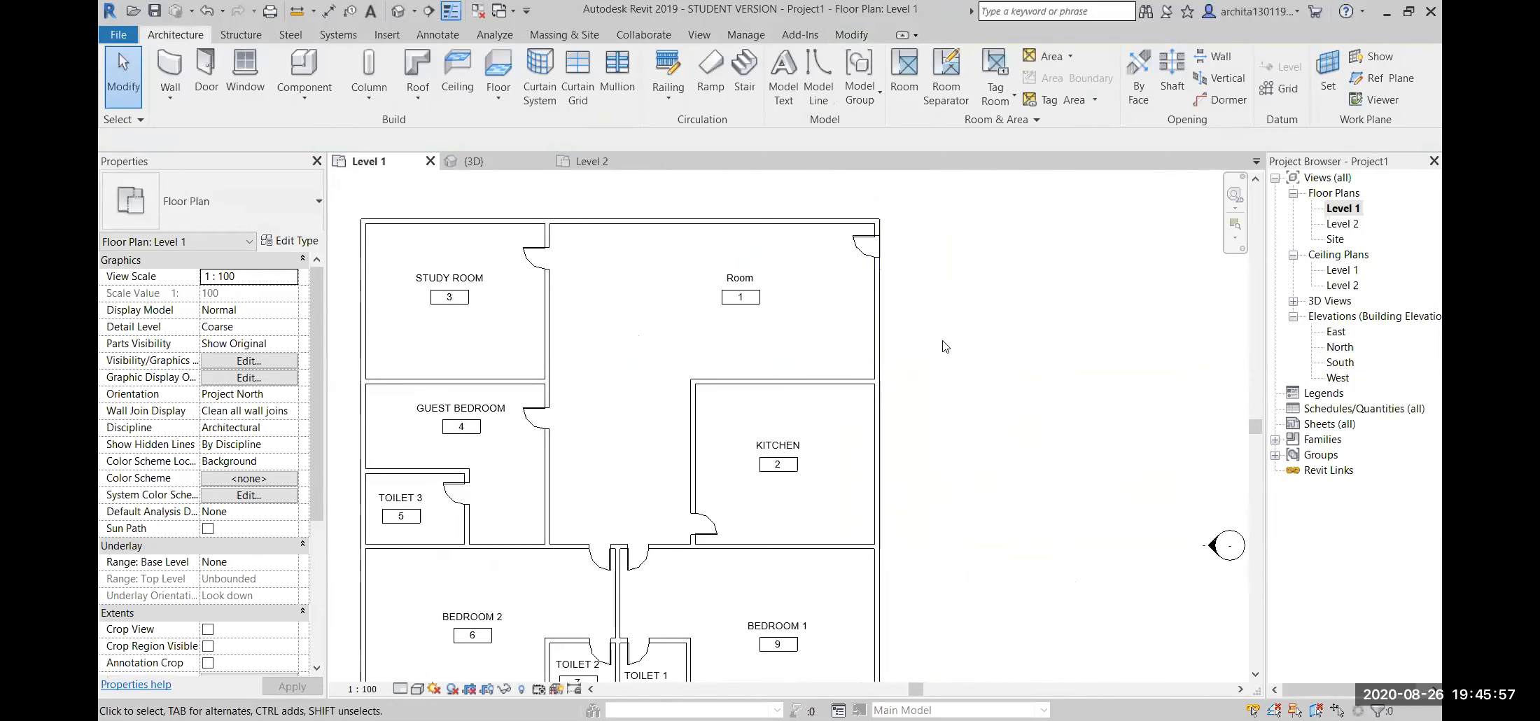
- Dismiss the save reminder and draw a horizontal room separation line from the kitchen's upper-left corner to the wall opposite, dividing room 1
left_click(943, 86)
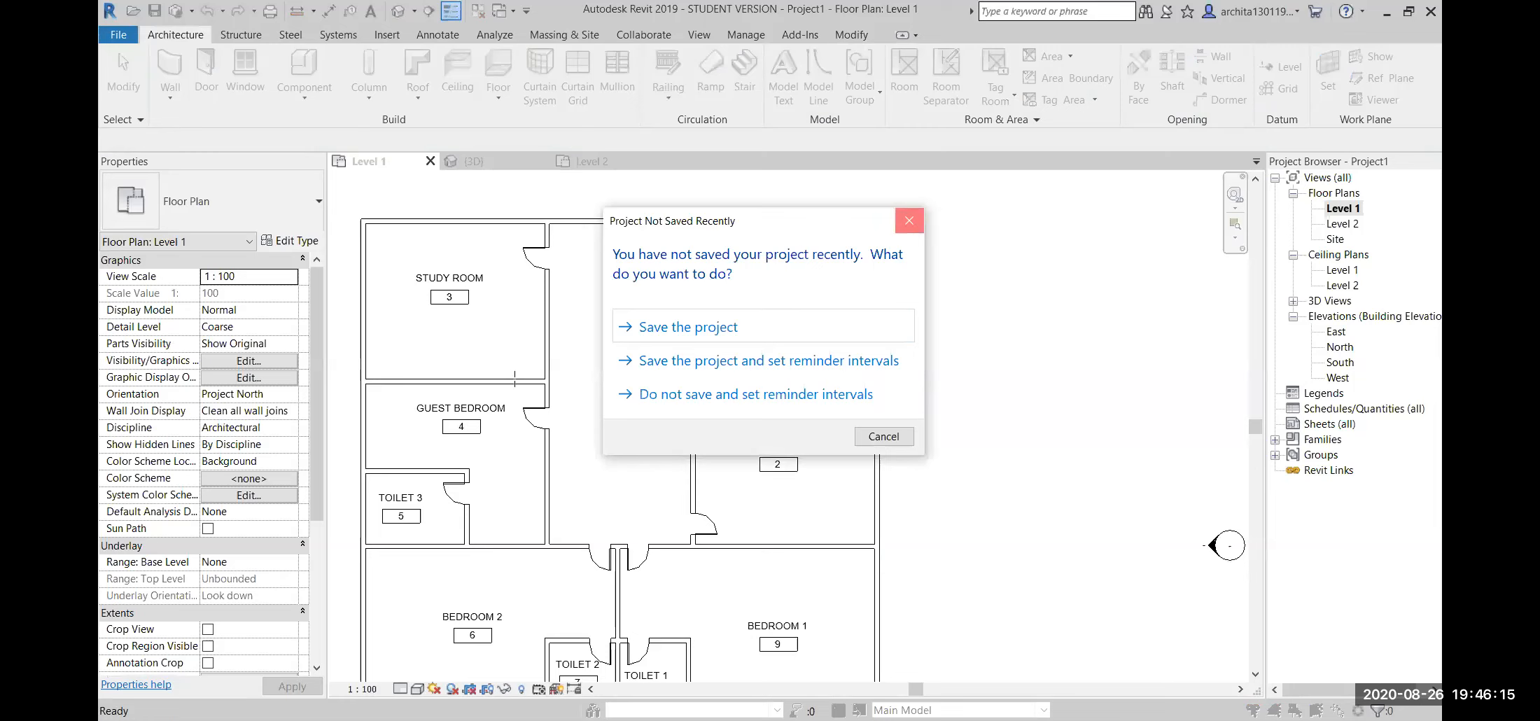
left_click(908, 221)
scroll(605, 384, "up", 3)
scroll(750, 373, "up", 5)
left_click(818, 378)
scroll(823, 376, "down", 5)
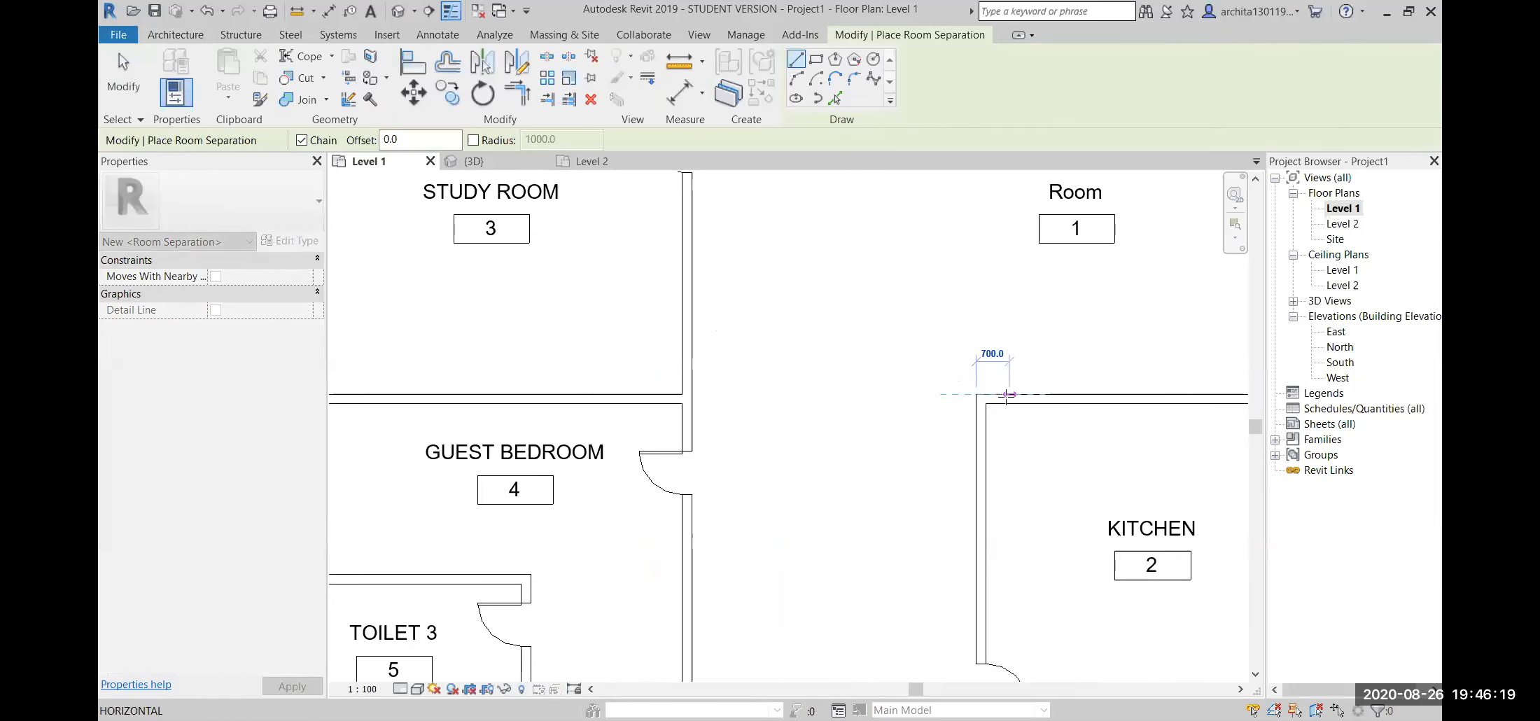
scroll(700, 381, "up", 3)
left_click(655, 406)
scroll(768, 367, "down", 2)
scroll(769, 367, "down", 2)
key("Escape")
scroll(768, 367, "down", 2)
key("Escape")
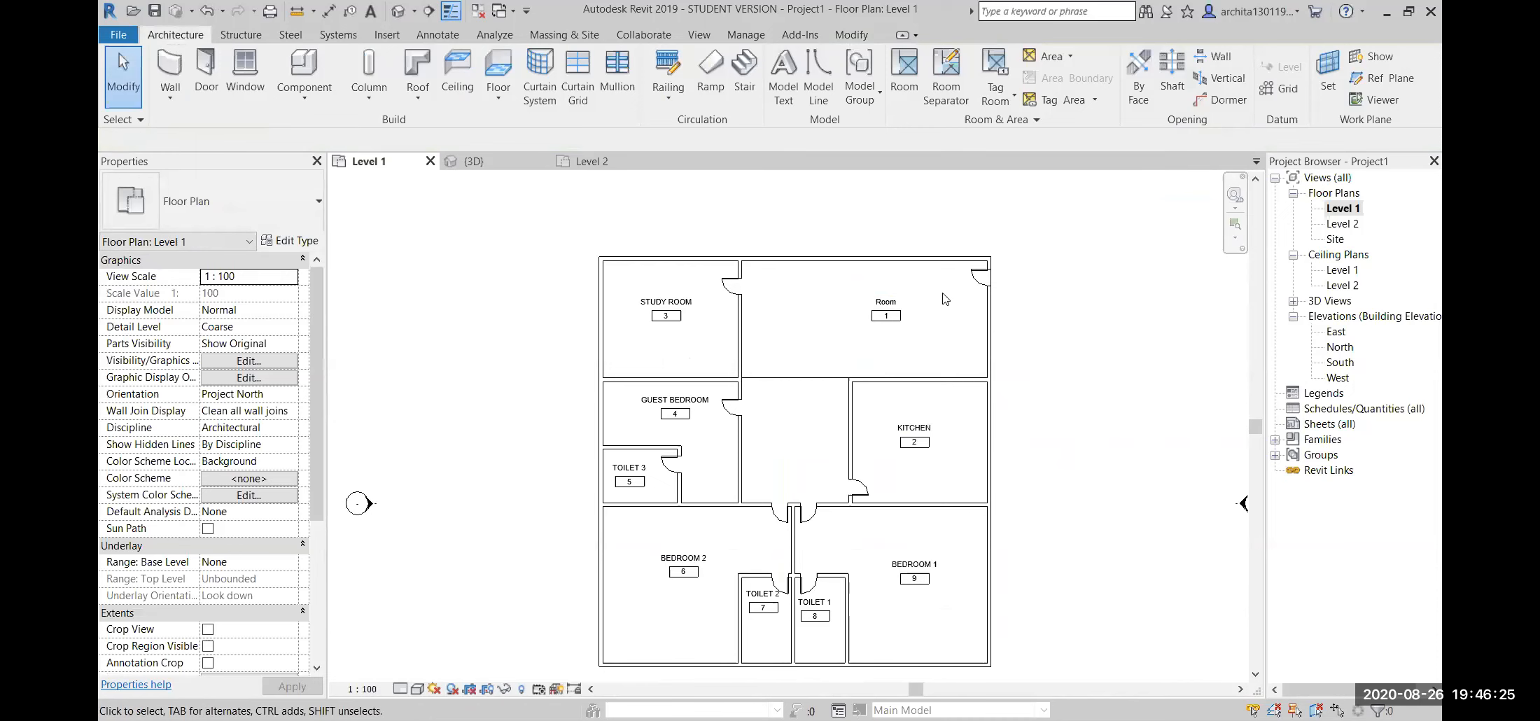
- Select room 1 to check its extent above the room separation line
left_click(884, 313)
key("Escape")
left_click(910, 293)
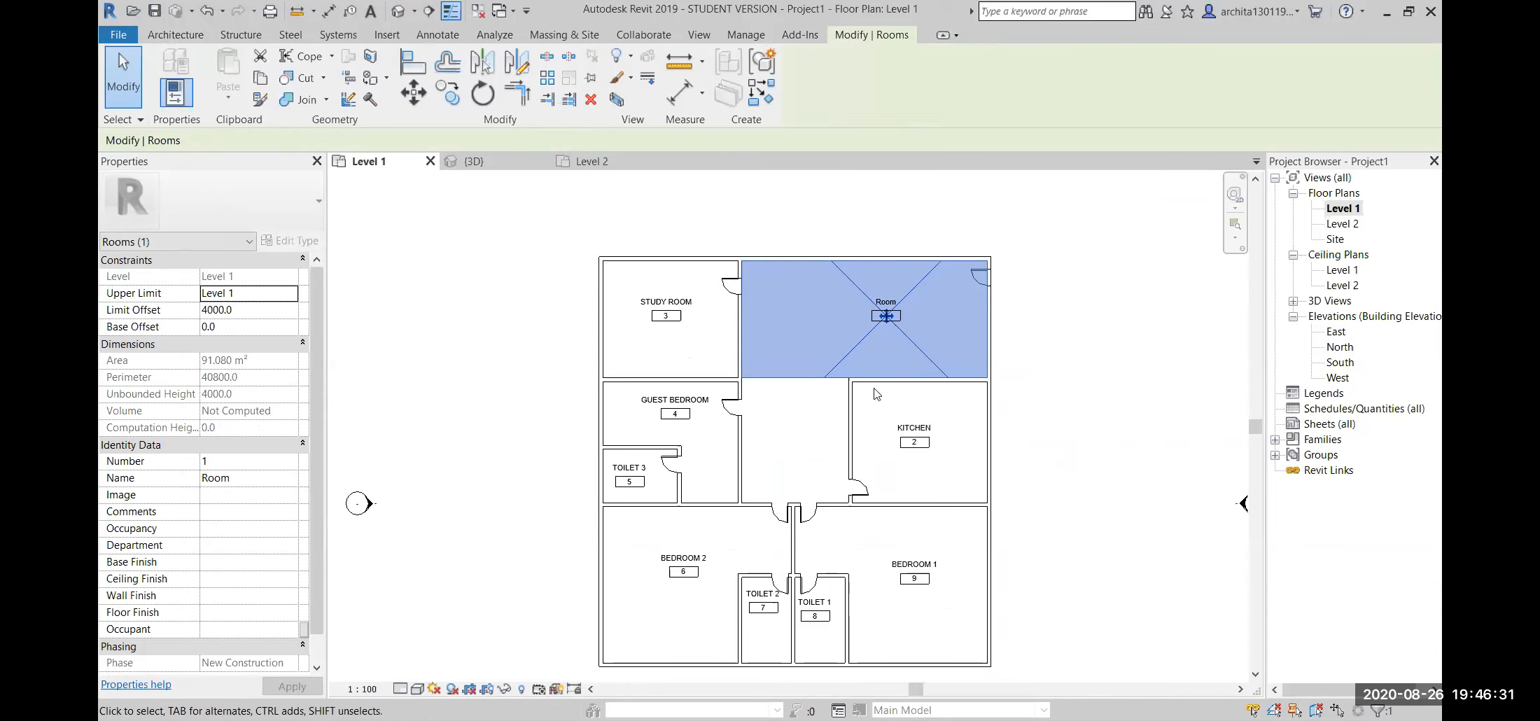
left_click(1094, 327)
- Place a tagged room in the open space between the guest bedroom and the kitchen, and finish room placement
middle_click_drag(831, 380, 791, 379)
left_click(903, 67)
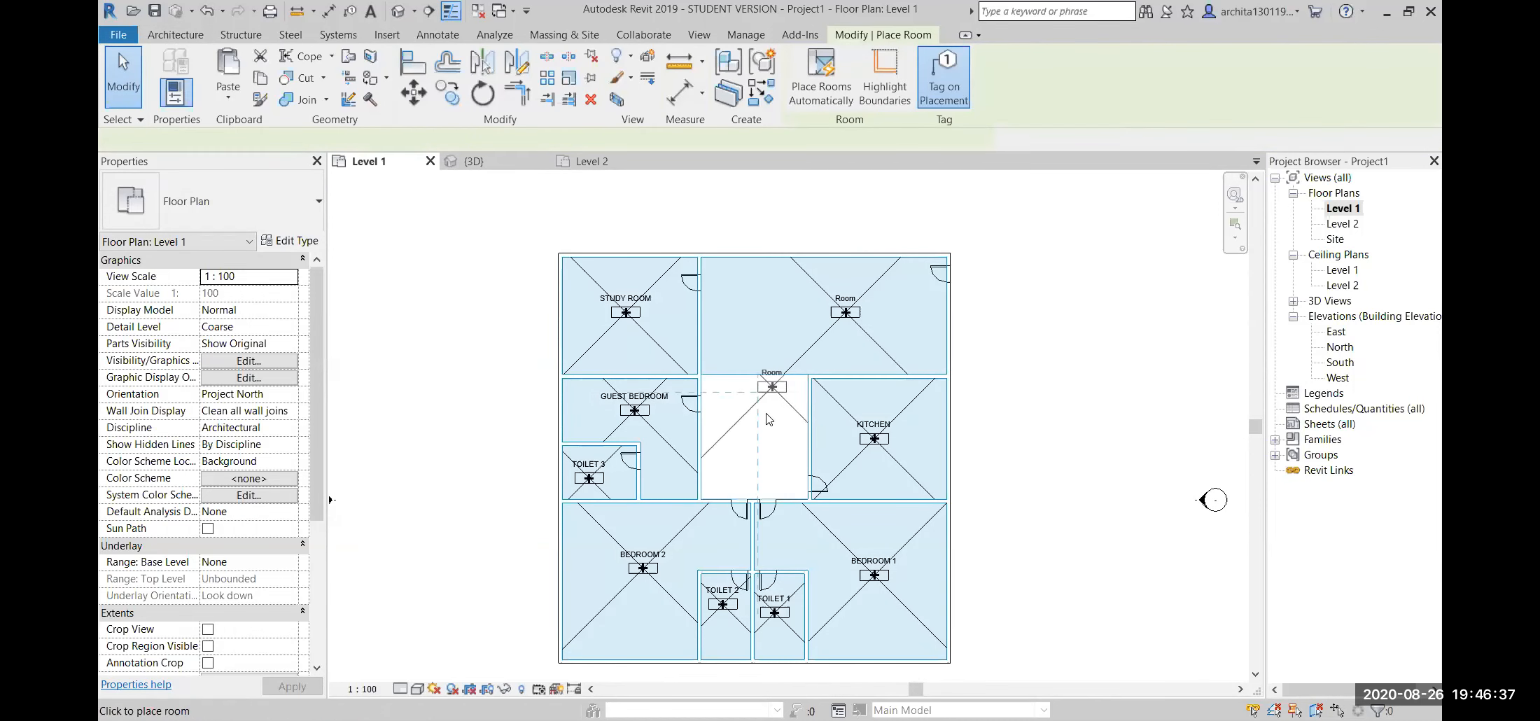
left_click(760, 441)
scroll(760, 441, "up", 2)
scroll(760, 439, "up", 1)
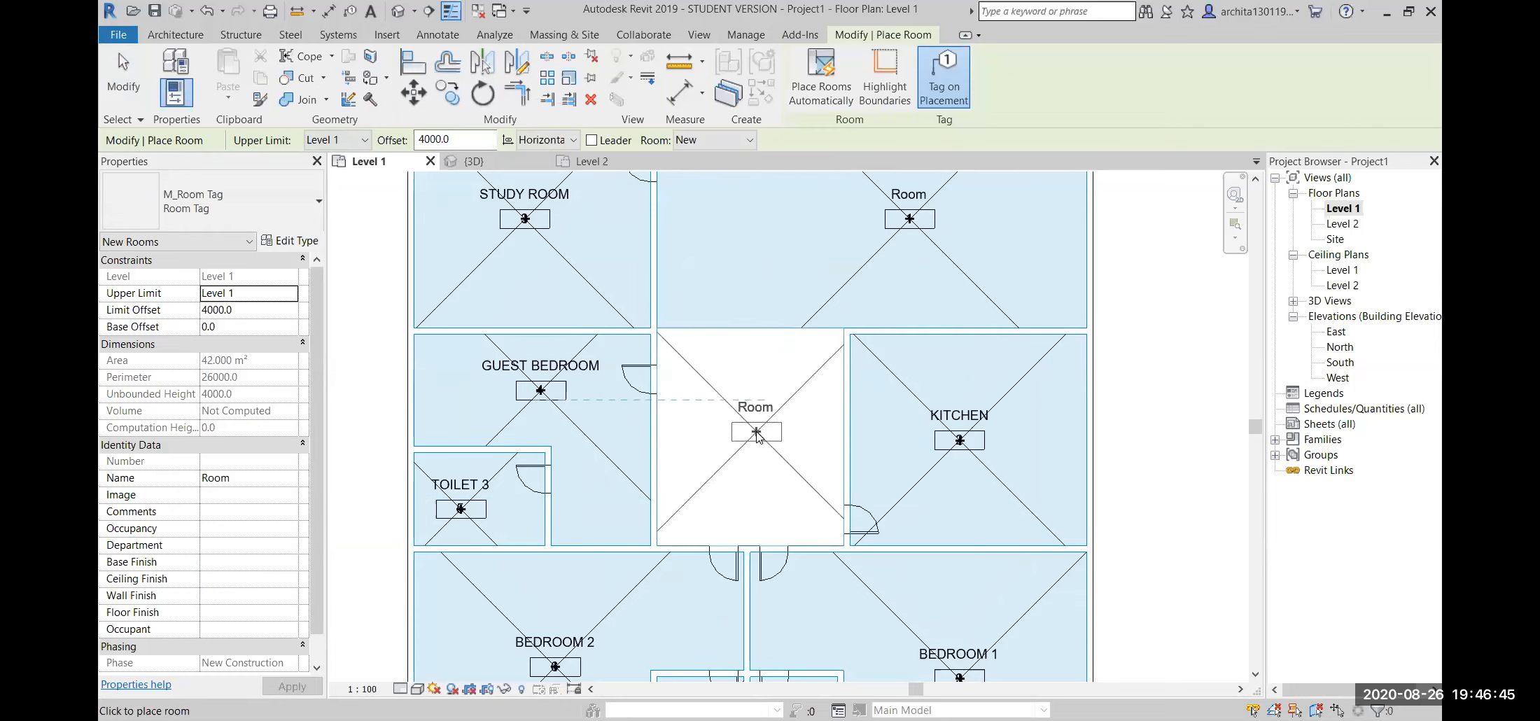
left_click(756, 434)
scroll(756, 434, "down", 3)
key("Escape")
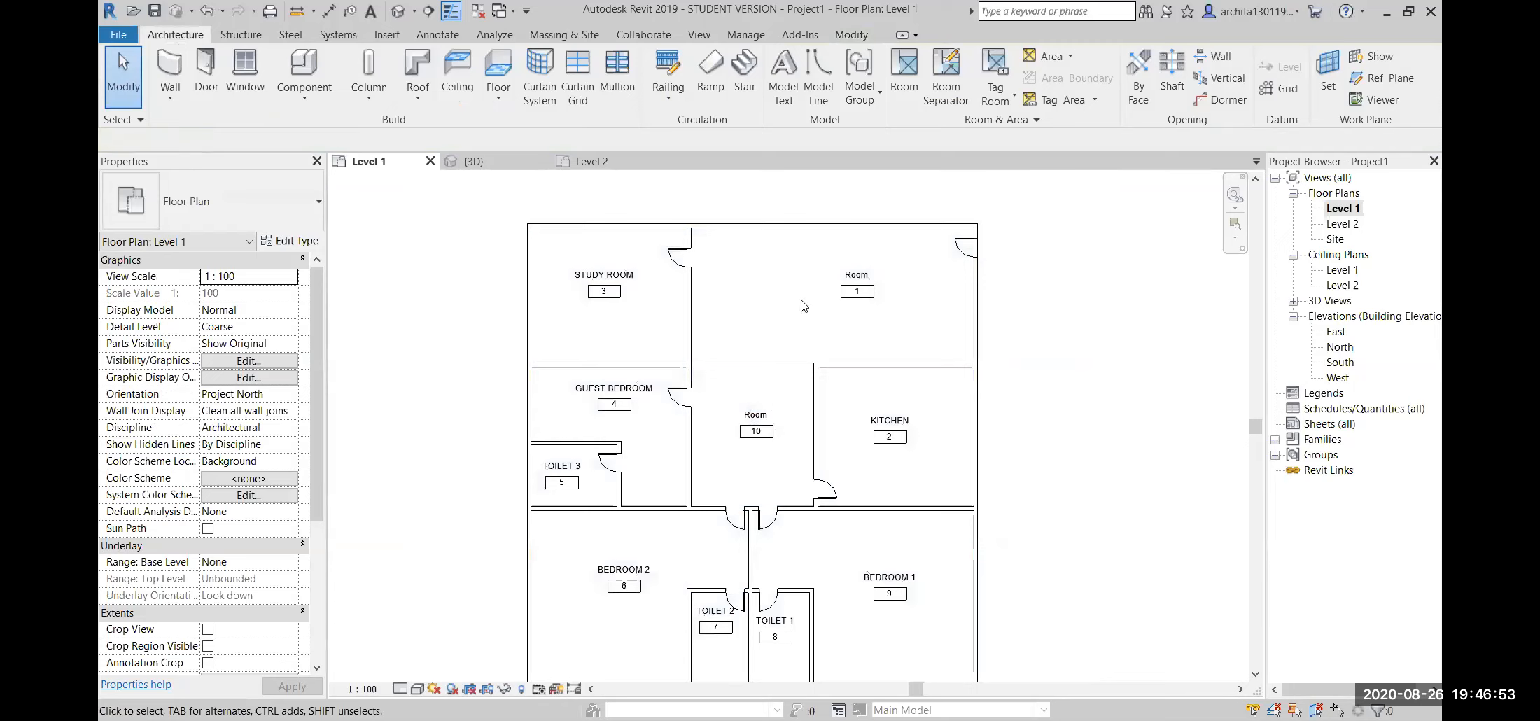
- Rename room 1, the large space beside the study room, as LIVING ROOM
scroll(812, 291, "up", 2)
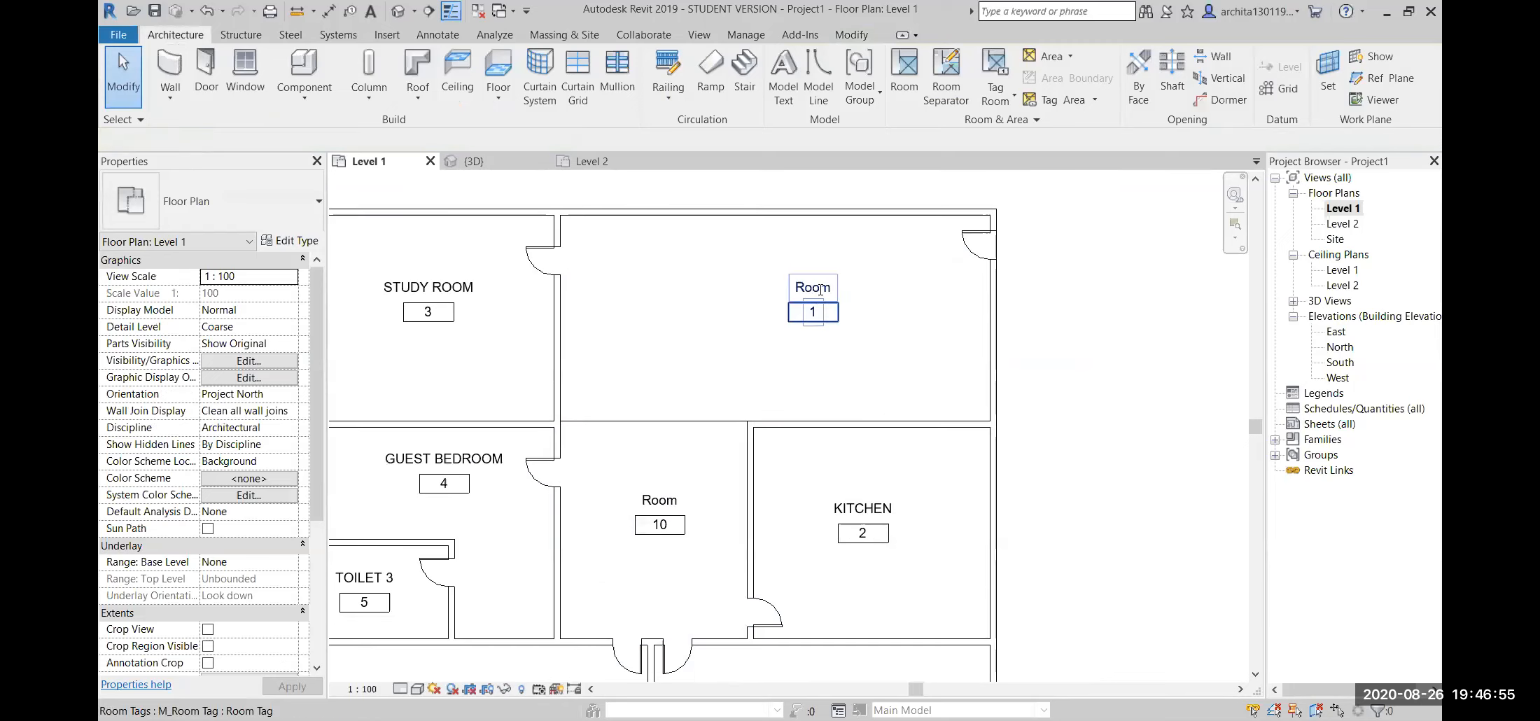
double_click(812, 287)
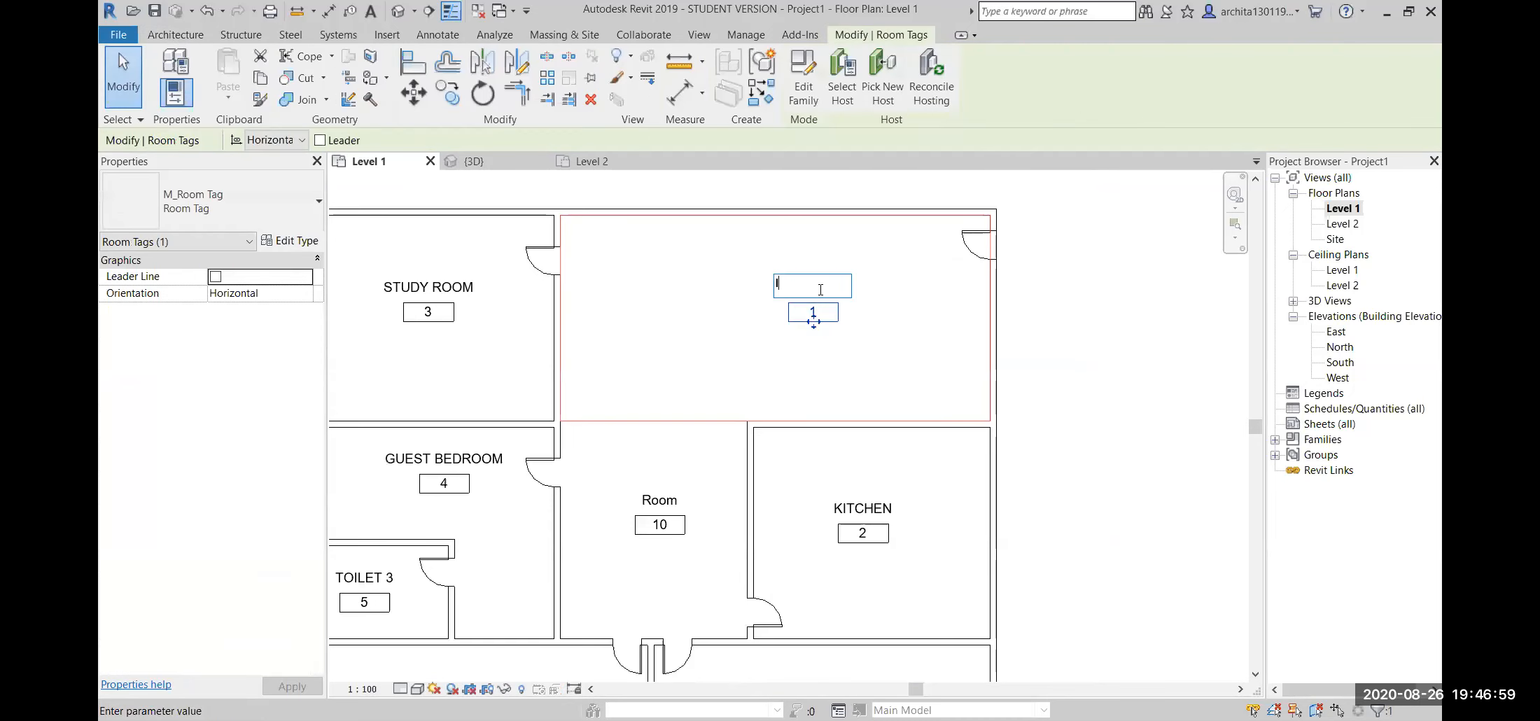
type("LIVING ROOM")
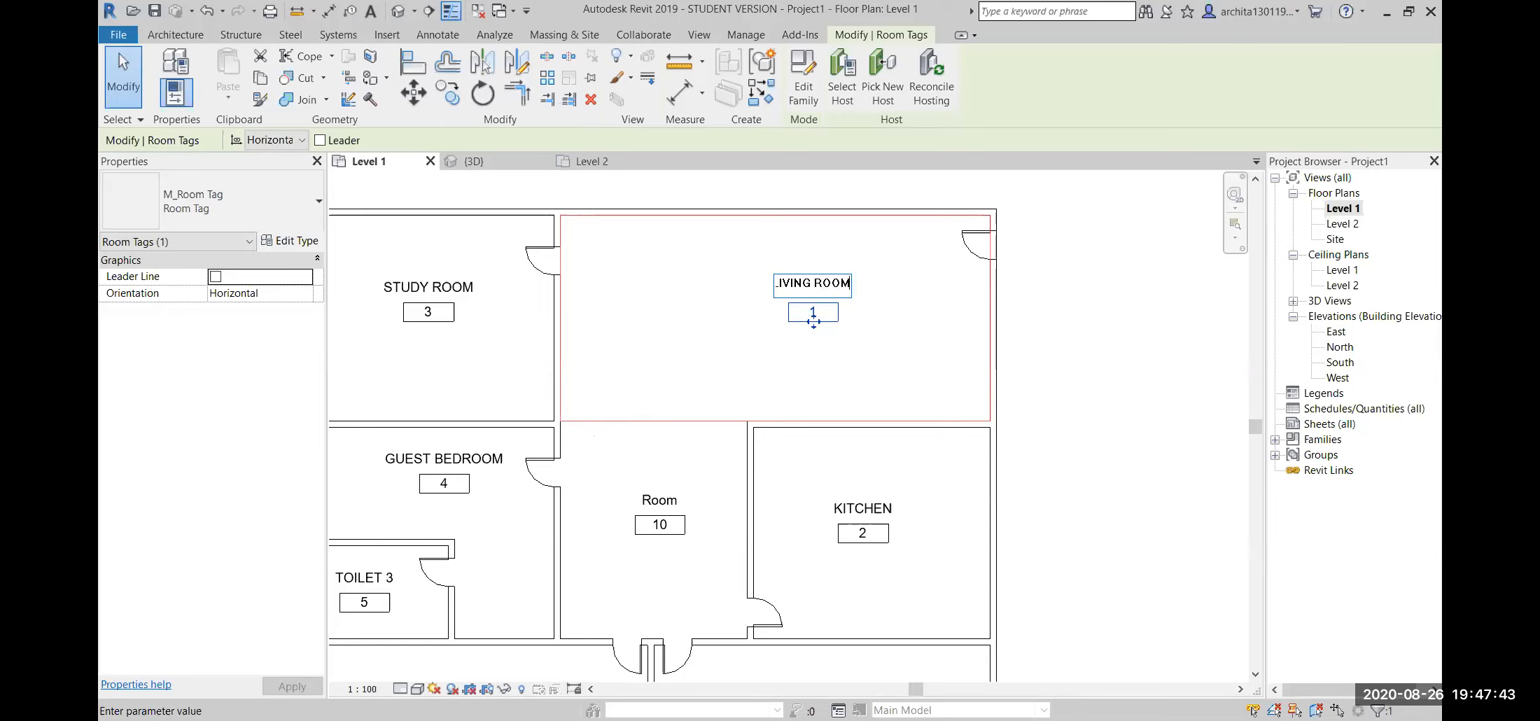
left_click(1161, 355)
- Rename the room between the guest bedroom and the kitchen as DINING ROOM
left_click(665, 503)
type("DINING ROOM")
left_click(1186, 505)
left_click(1186, 505)
- Draw a rectangular room separation boundary about 3926 by 6800 mm outside the living room's entrance wall, from the outer wall corner down to the kitchen wall line
middle_click_drag(696, 462, 620, 447)
scroll(623, 448, "down", 3)
scroll(637, 455, "up", 4)
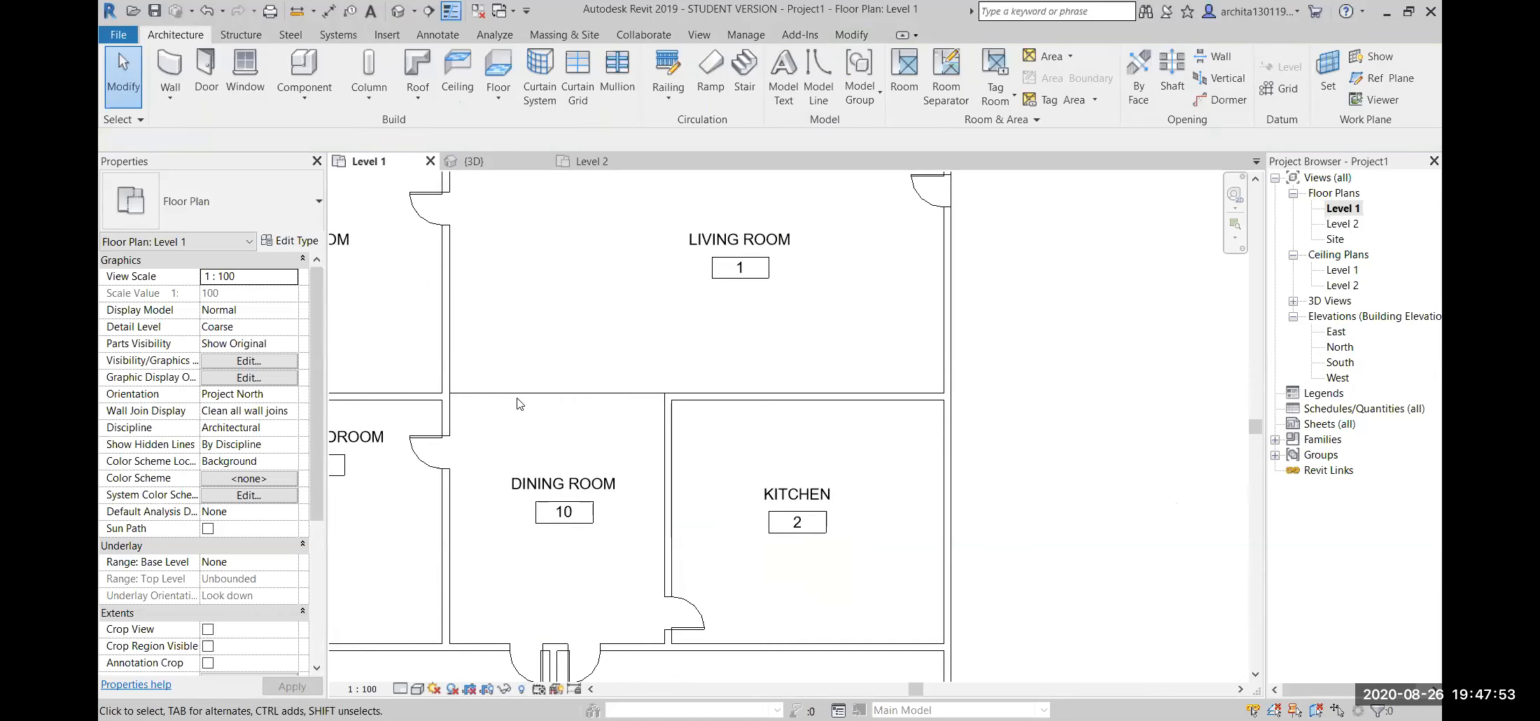
scroll(593, 432, "down", 3)
middle_click_drag(954, 443, 757, 440)
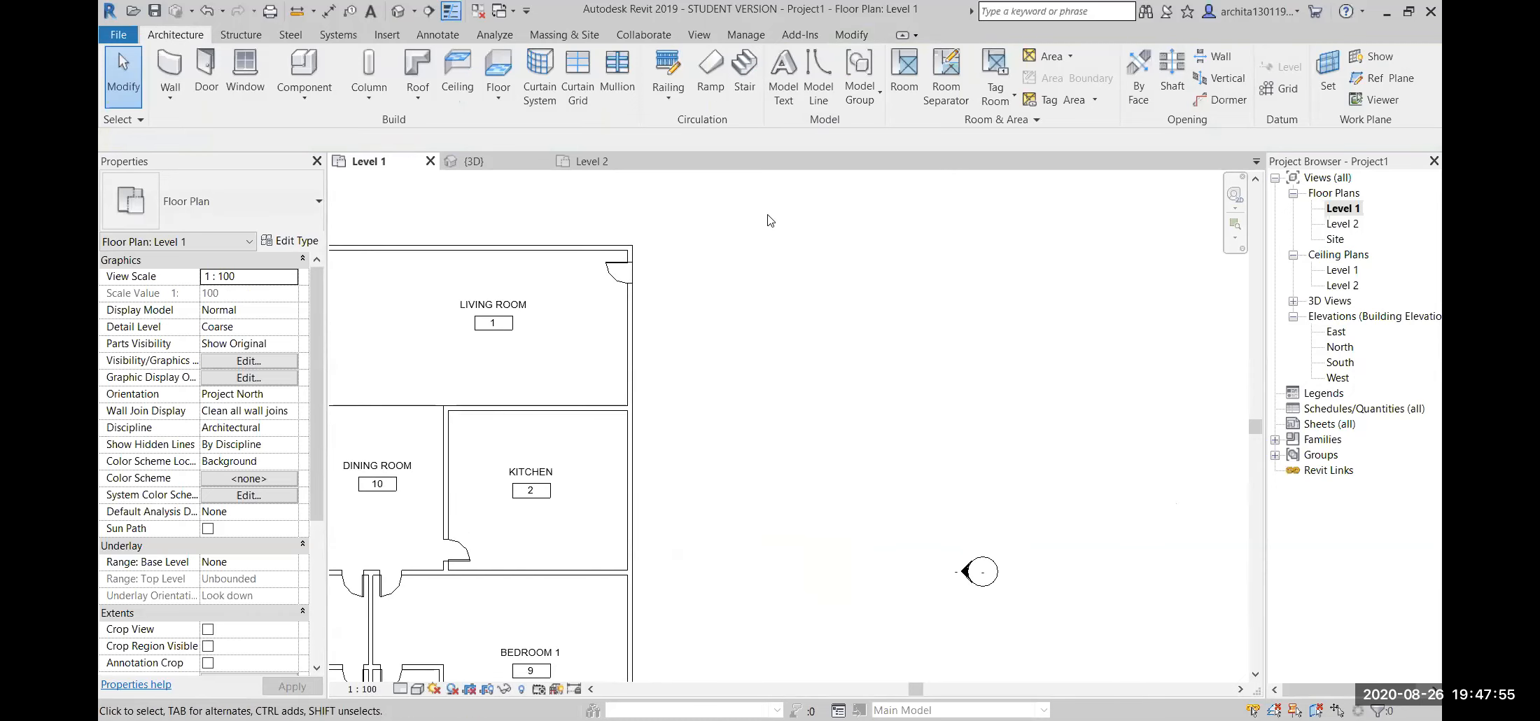
left_click(946, 77)
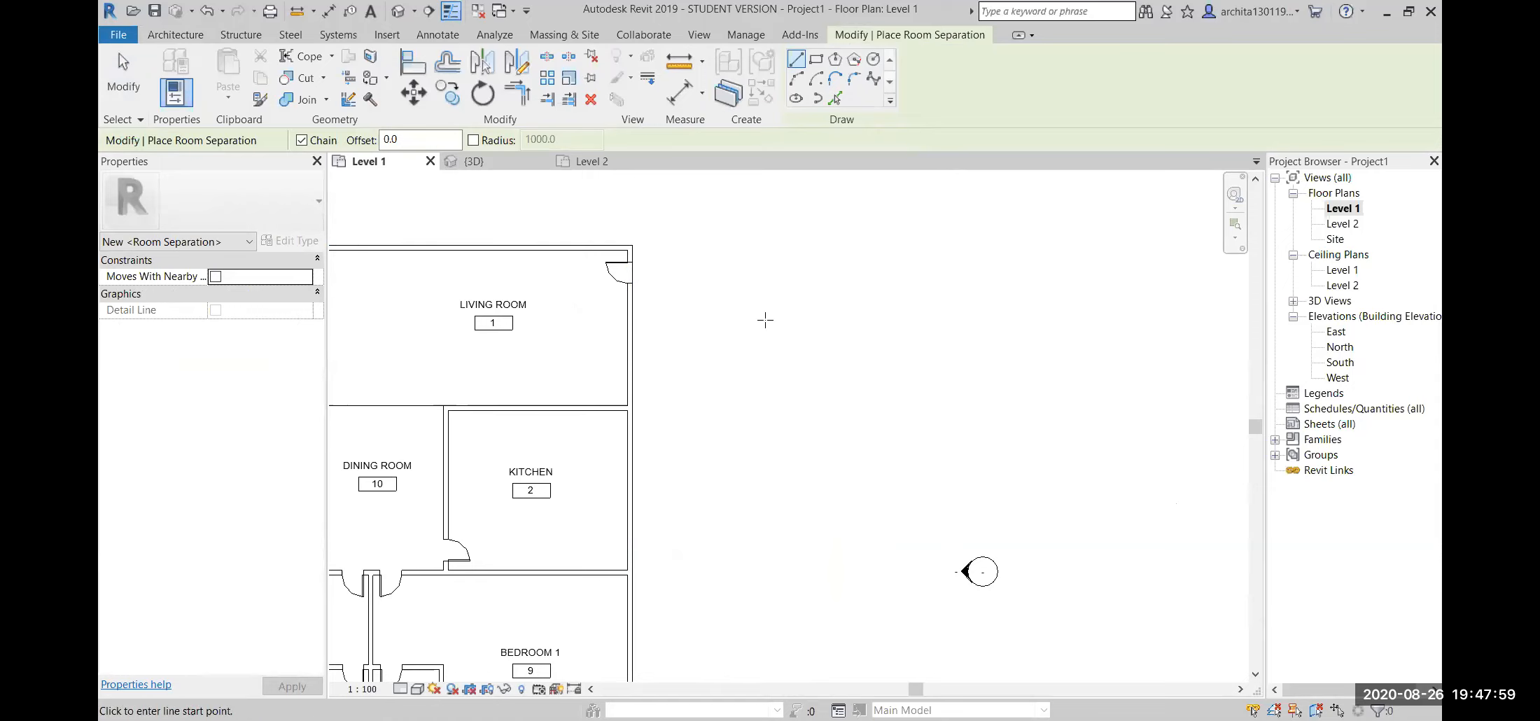
left_click(796, 78)
left_click(816, 58)
scroll(634, 245, "up", 4)
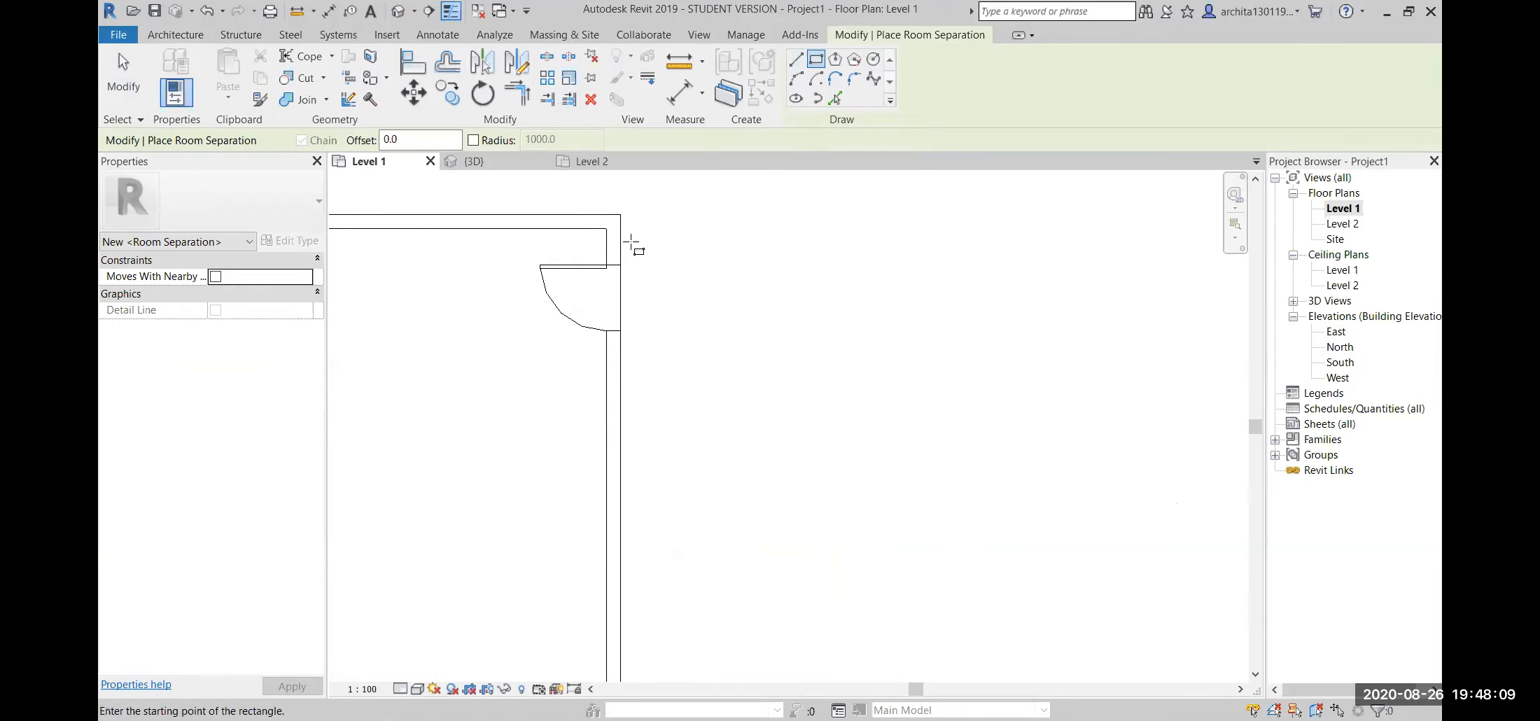
left_click(623, 214)
scroll(770, 447, "down", 3)
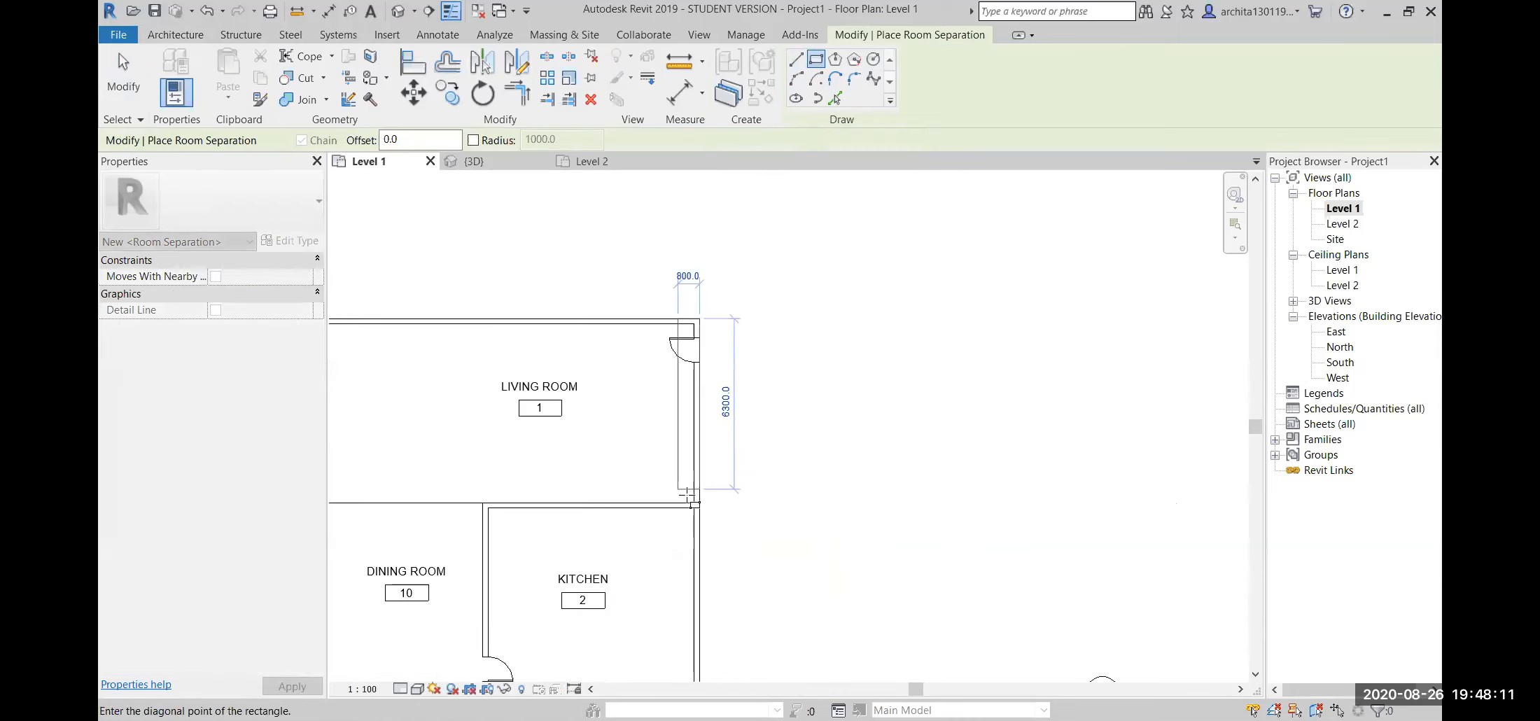
scroll(705, 508, "up", 2)
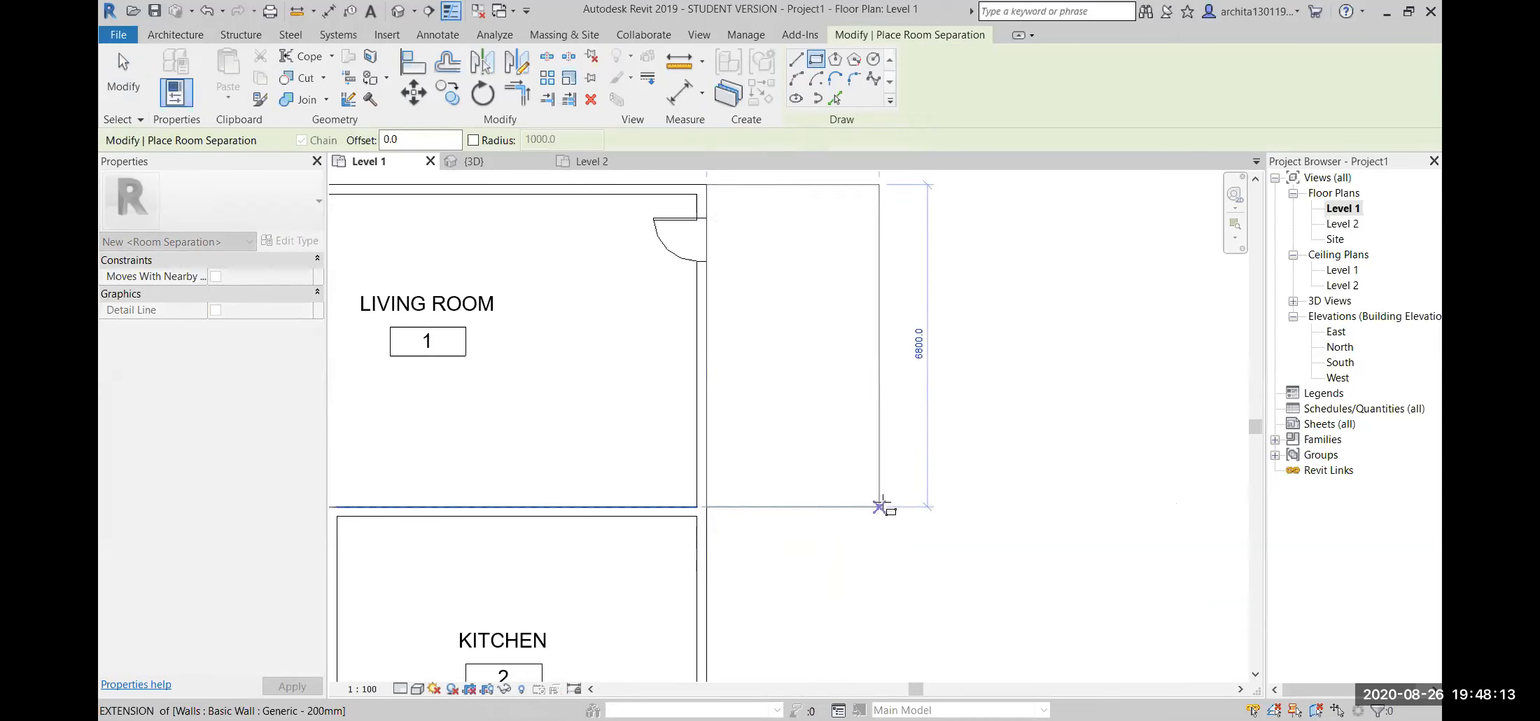
scroll(898, 507, "down", 2)
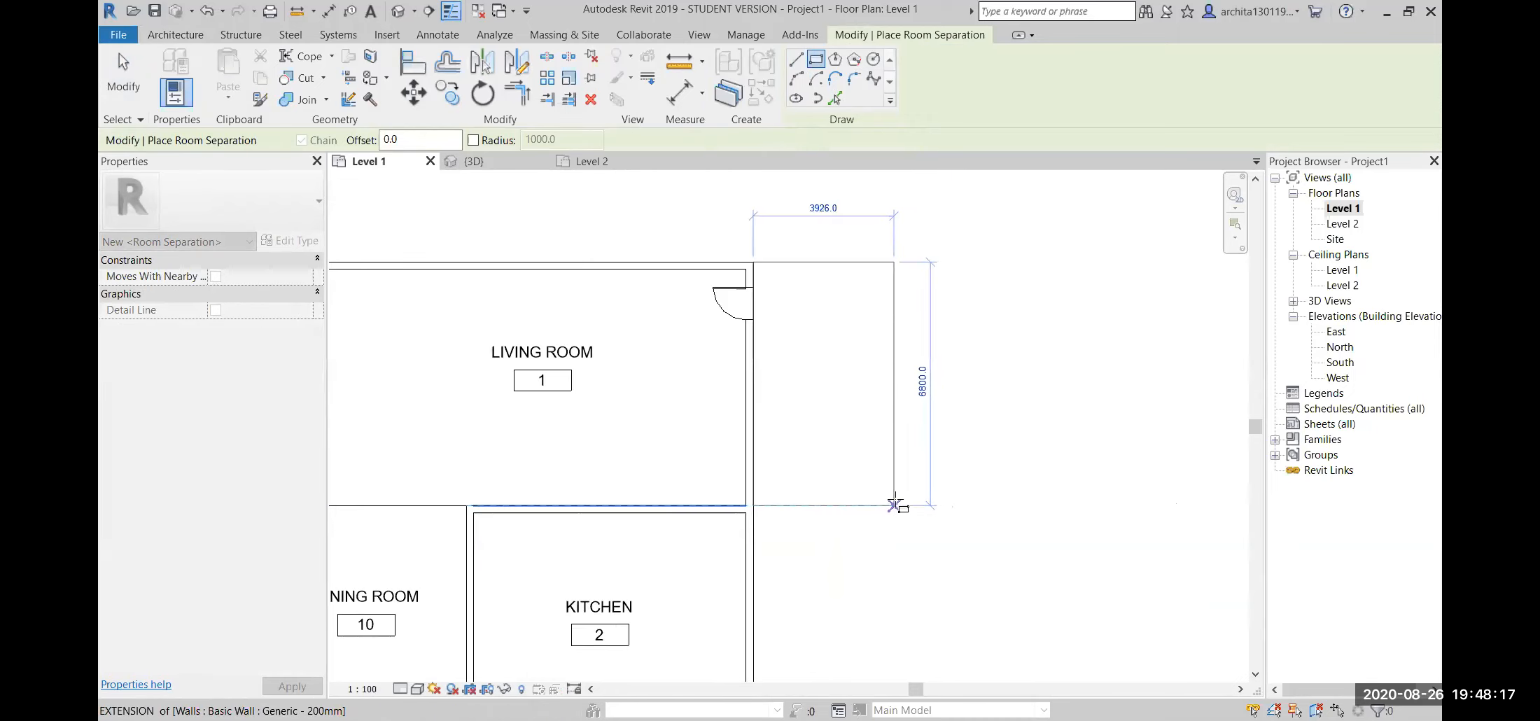
left_click(895, 504)
key("Escape")
key("Escape")
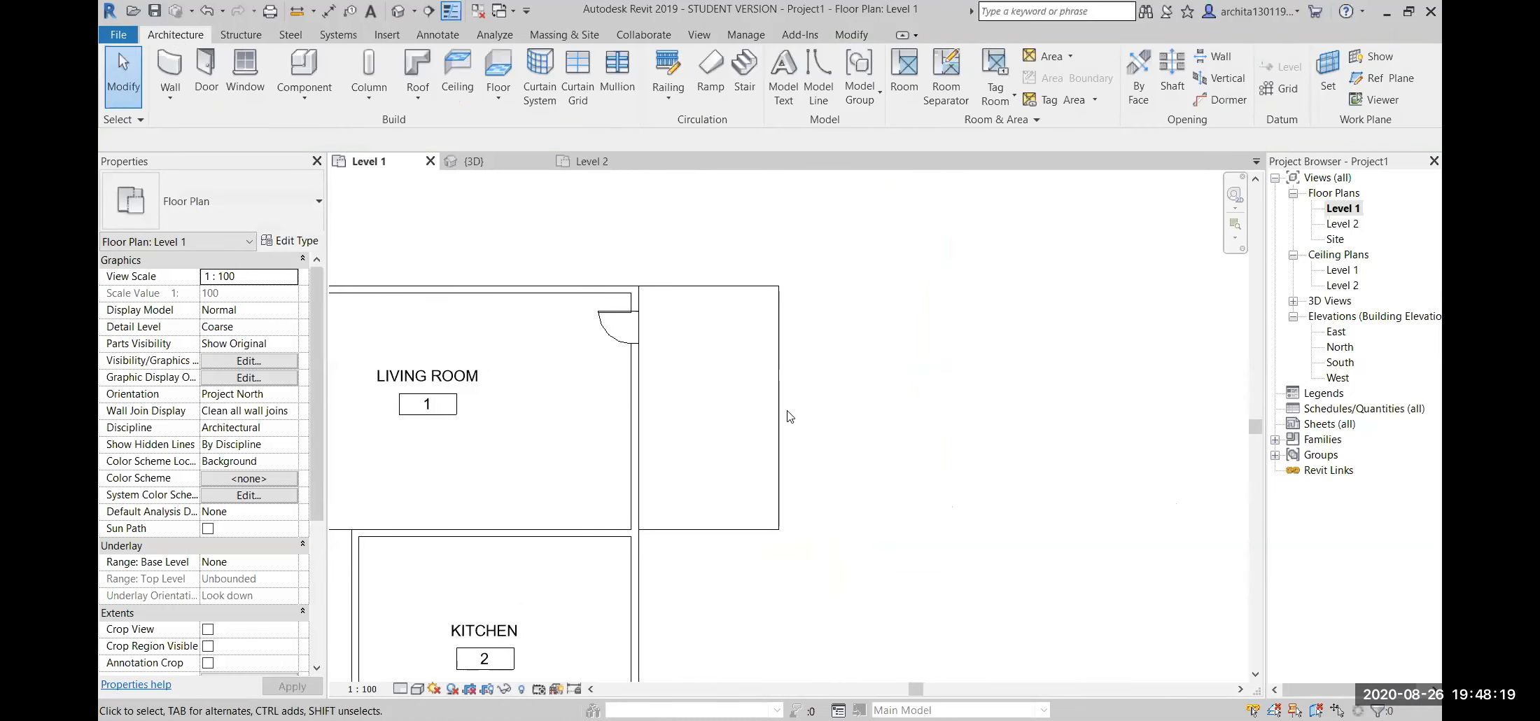
- Place a tagged room inside the rectangular separation boundary outside the living room, and finish room placement
left_click(905, 77)
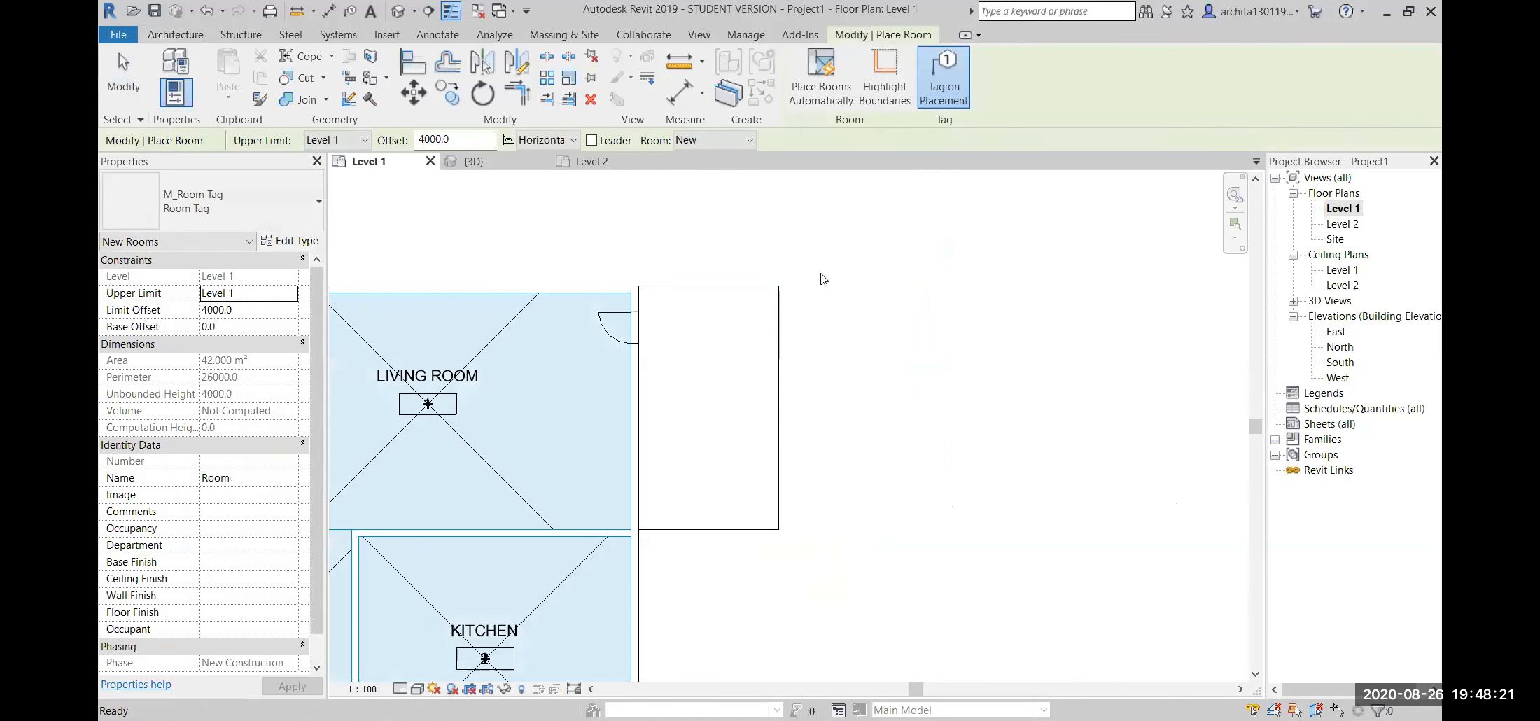
left_click(770, 425)
key("Escape")
key("Escape")
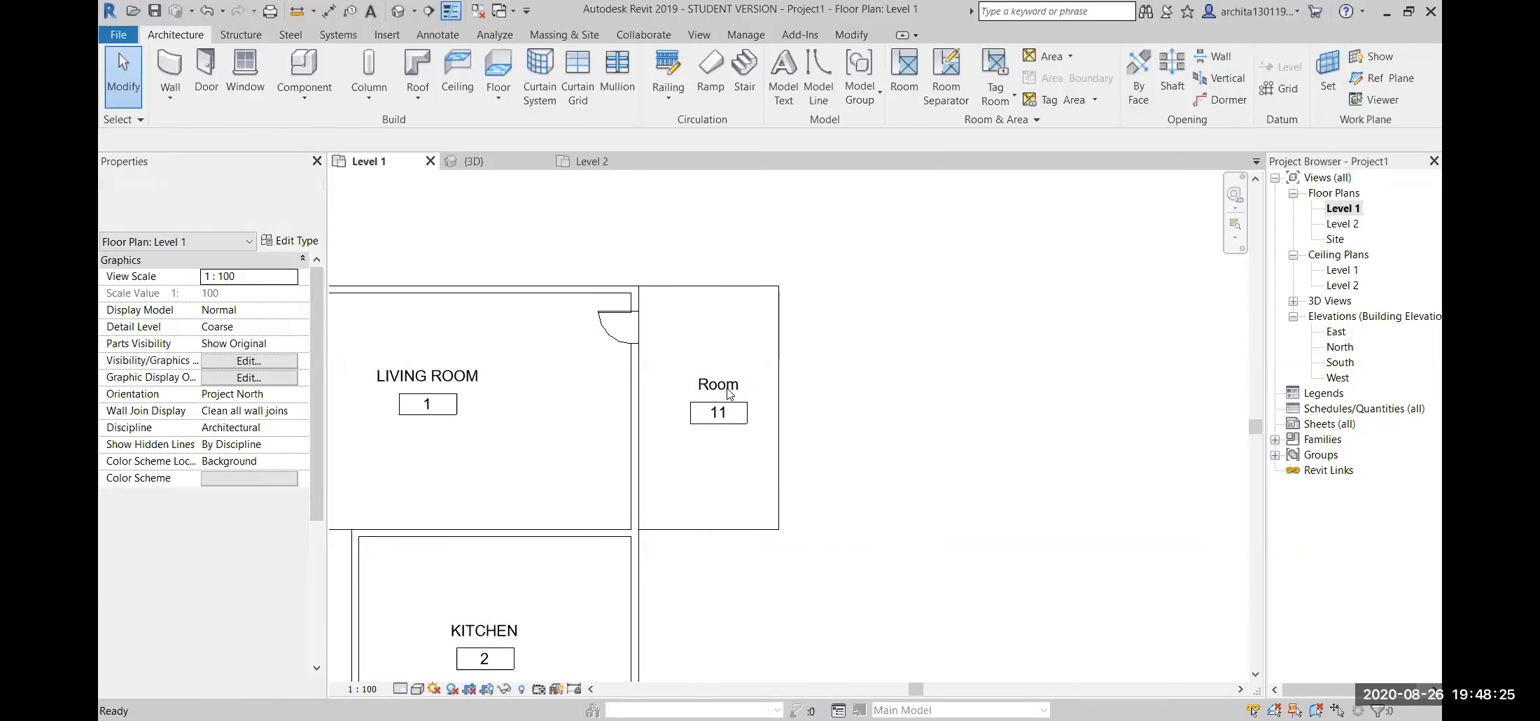
- Rename the room outside the living room's entrance door as VERANDAH
left_click(728, 393)
left_click(721, 387)
type("VER")
key("BackSpace")
key("BackSpace")
key("BackSpace")
type("VERANDAH")
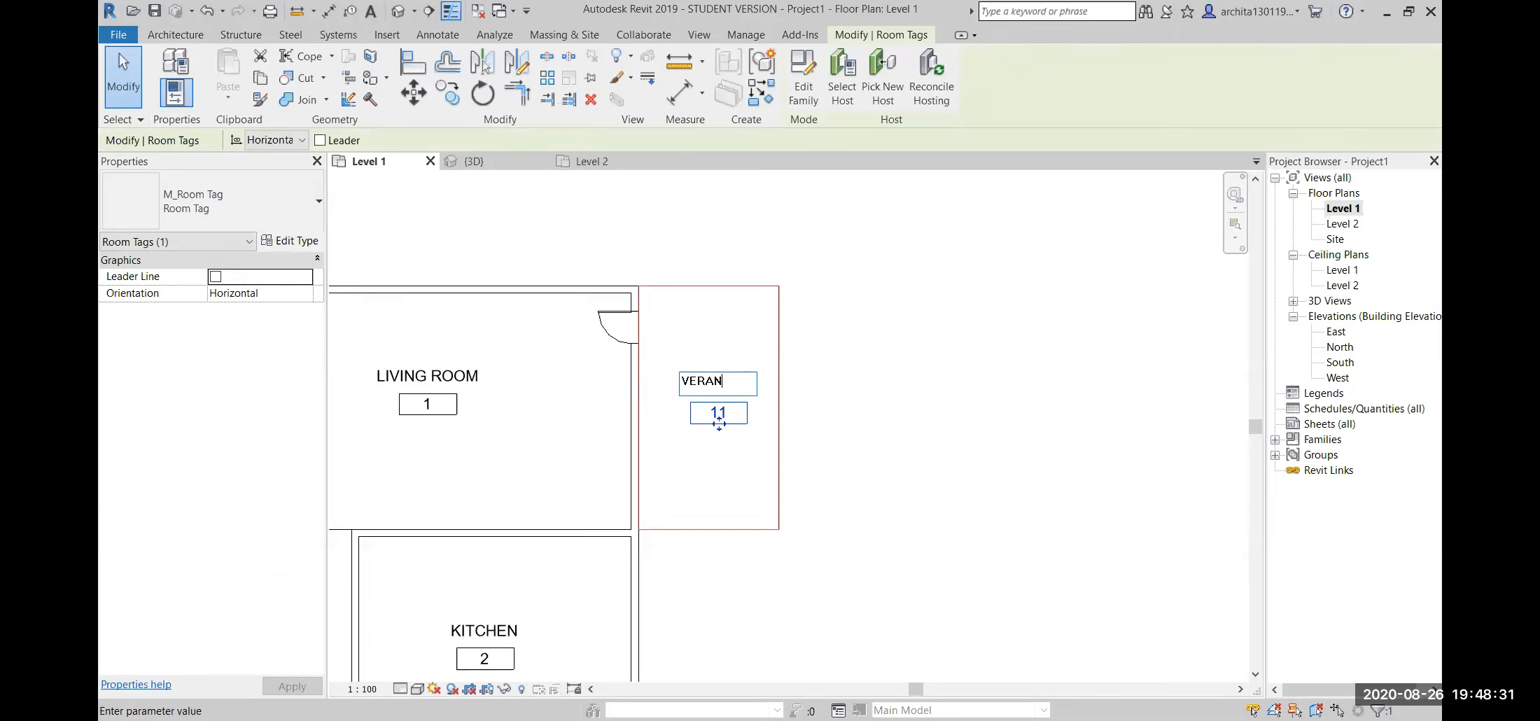
left_click(938, 424)
scroll(936, 419, "down", 3)
left_click(937, 420)
- Examine the tagged floor plan, checking the room names, doors and the separation lines around the living room, dining room and verandah
scroll(904, 522, "down", 2)
middle_click_drag(904, 522, 907, 386)
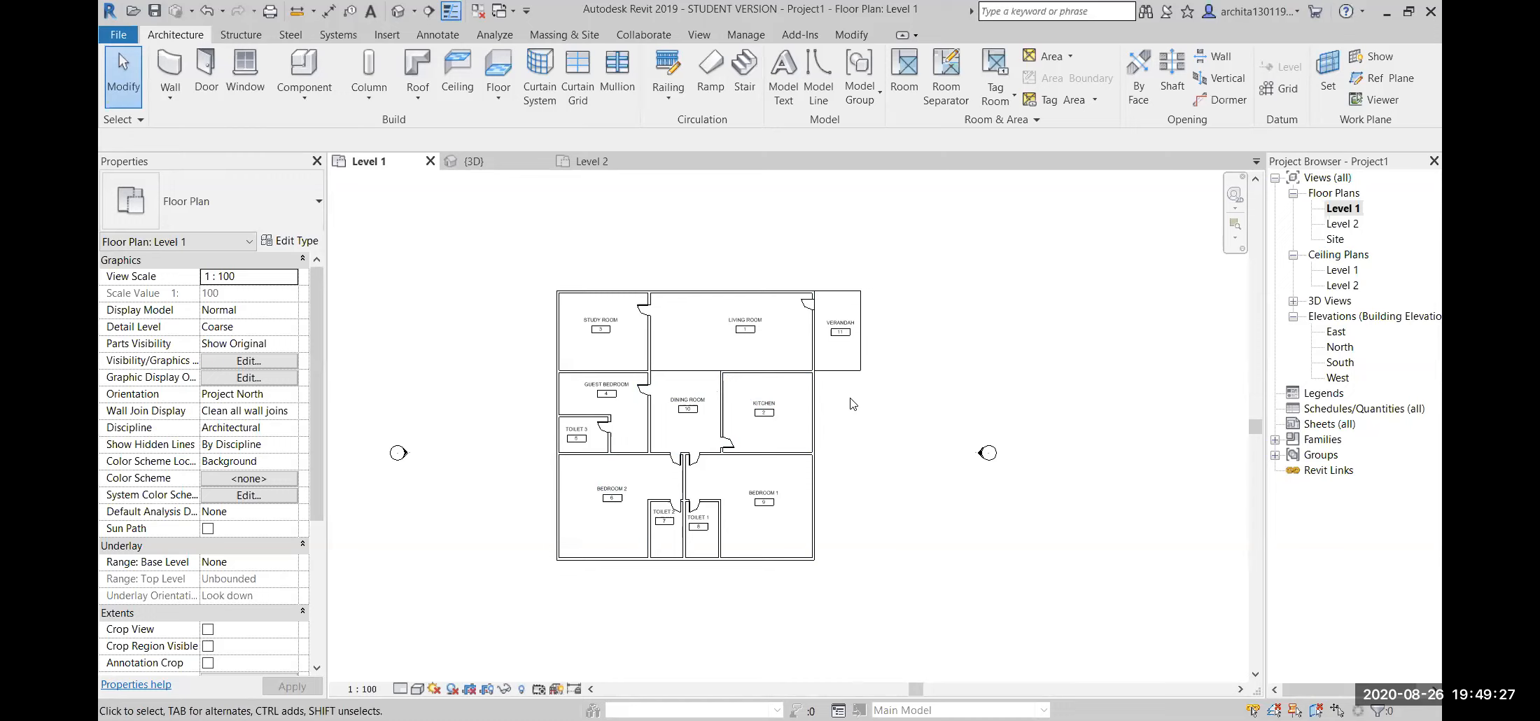
scroll(816, 378, "up", 2)
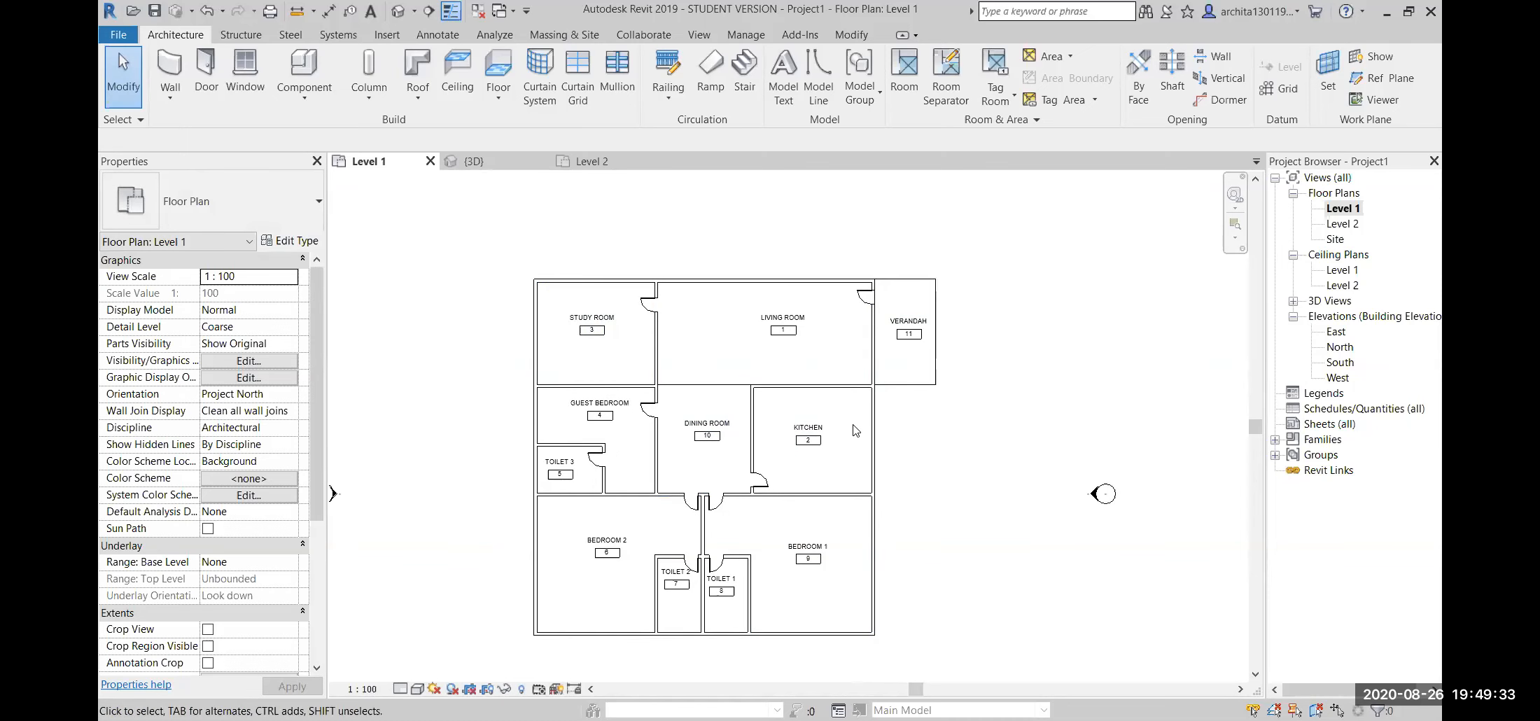
middle_click_drag(880, 430, 827, 446)
scroll(698, 462, "up", 2)
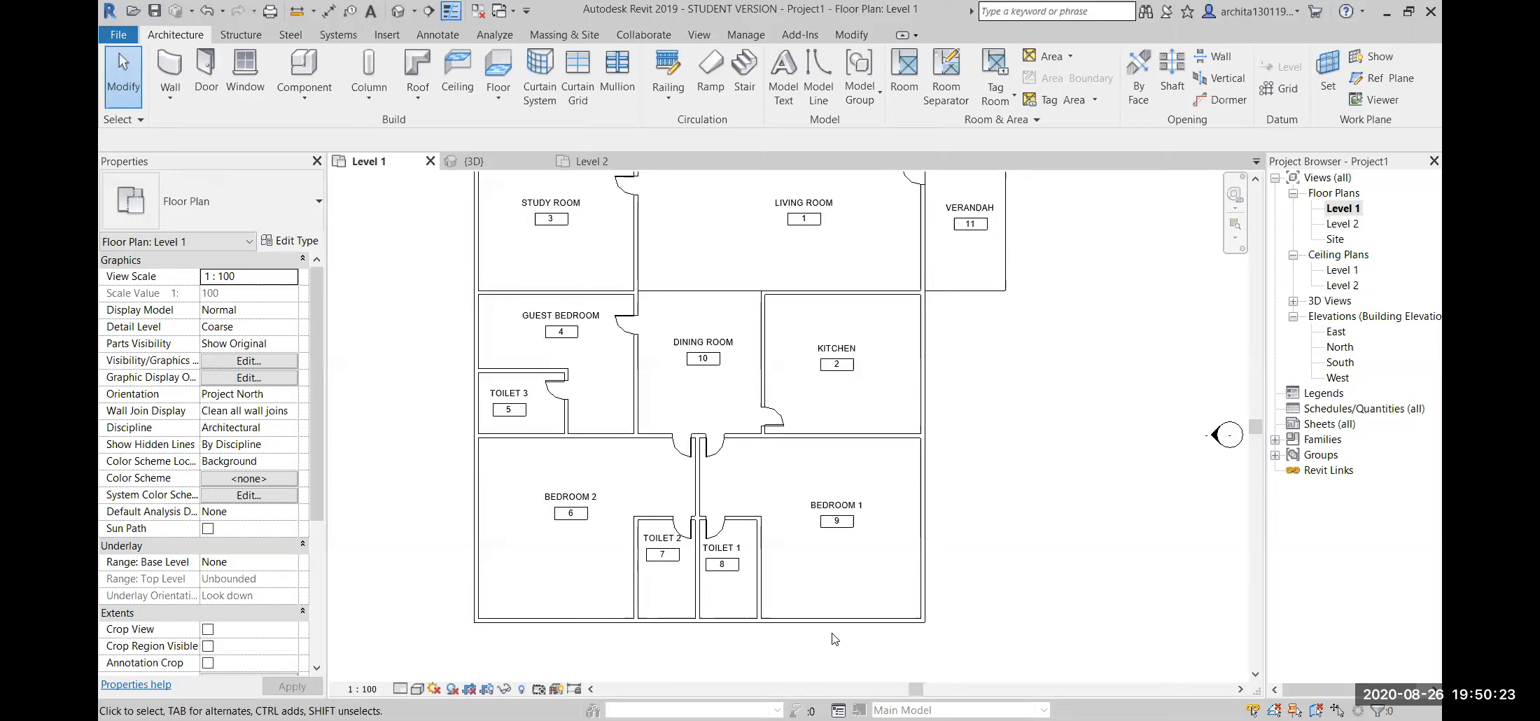
scroll(756, 494, "down", 3)
middle_click_drag(823, 479, 802, 477)
scroll(799, 344, "up", 1)
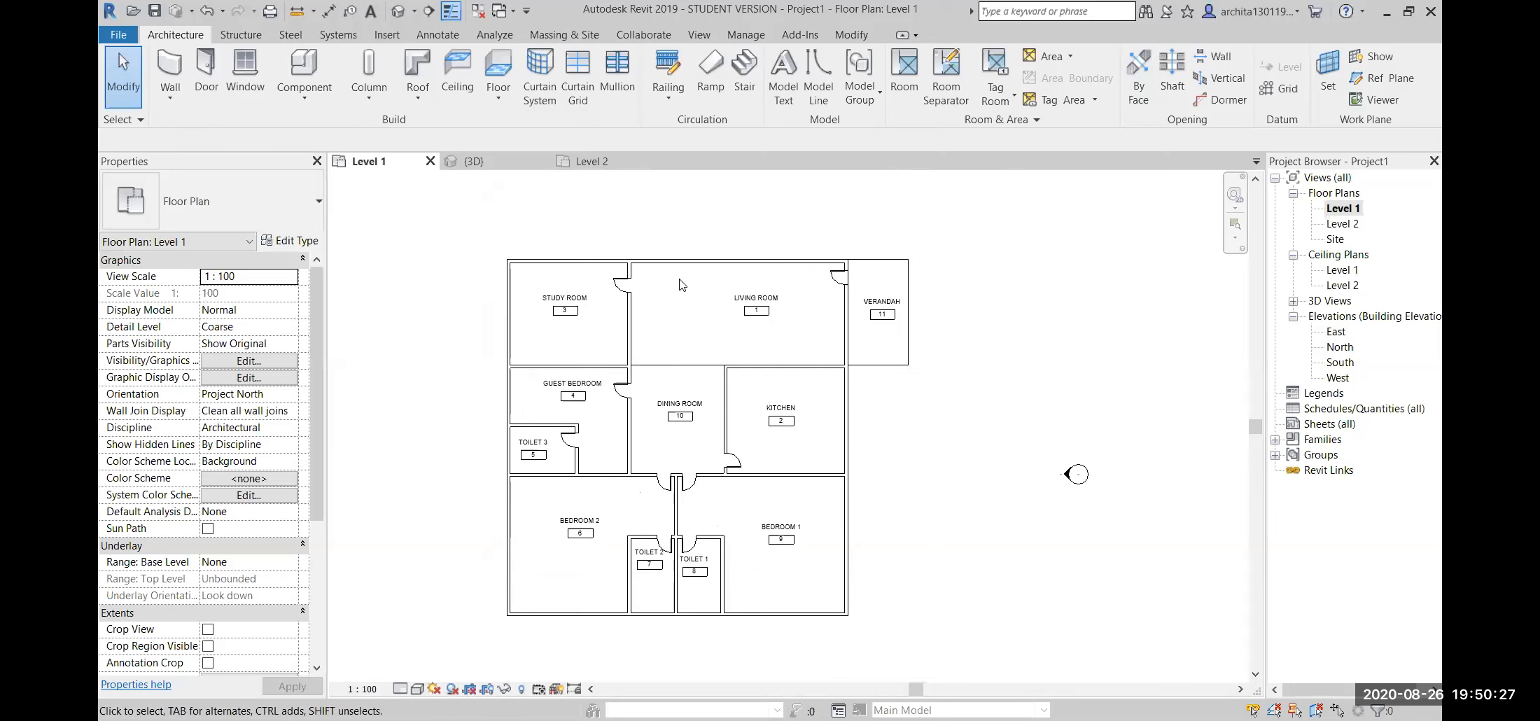
middle_click_drag(684, 286, 790, 267)
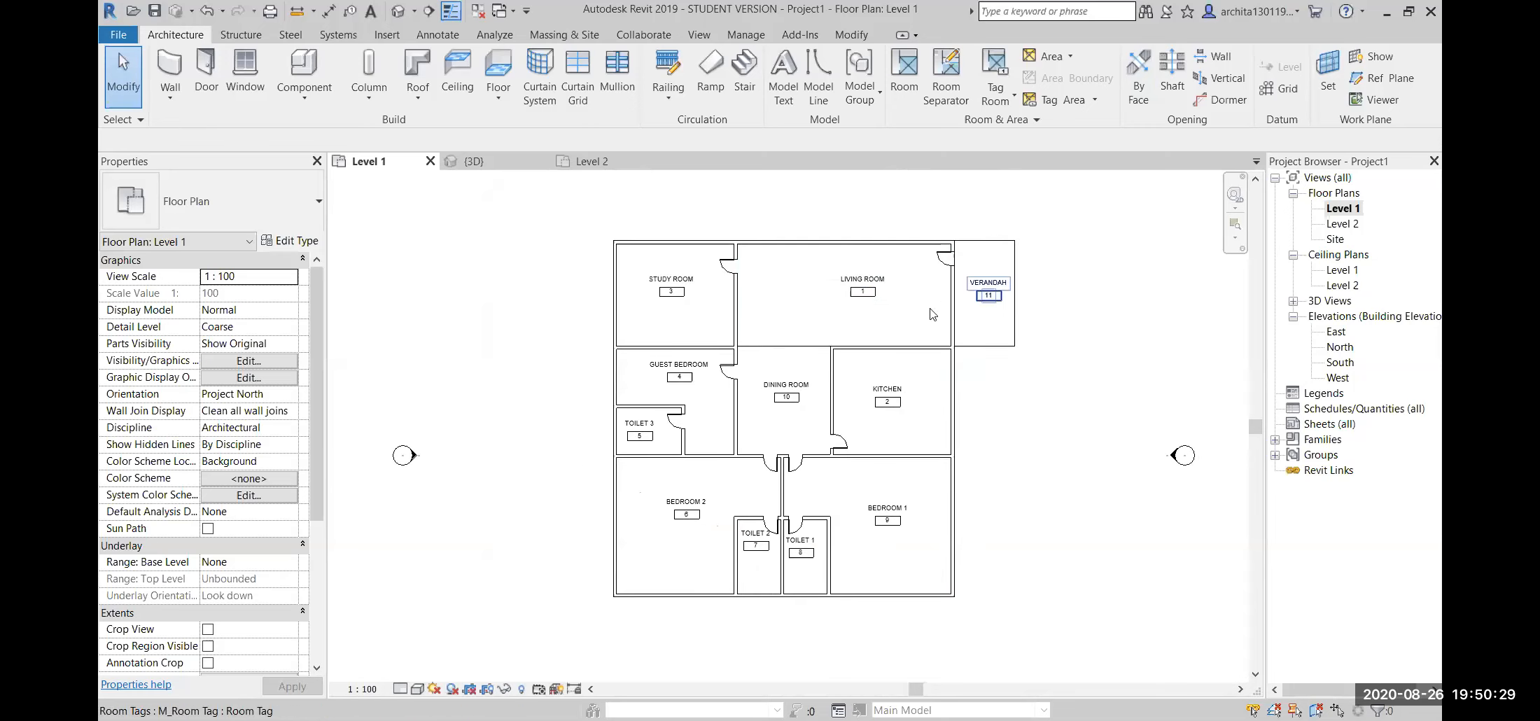
middle_click_drag(901, 364, 851, 372)
scroll(948, 380, "up", 1)
scroll(938, 376, "up", 1)
middle_click_drag(899, 423, 843, 414)
scroll(835, 402, "down", 1)
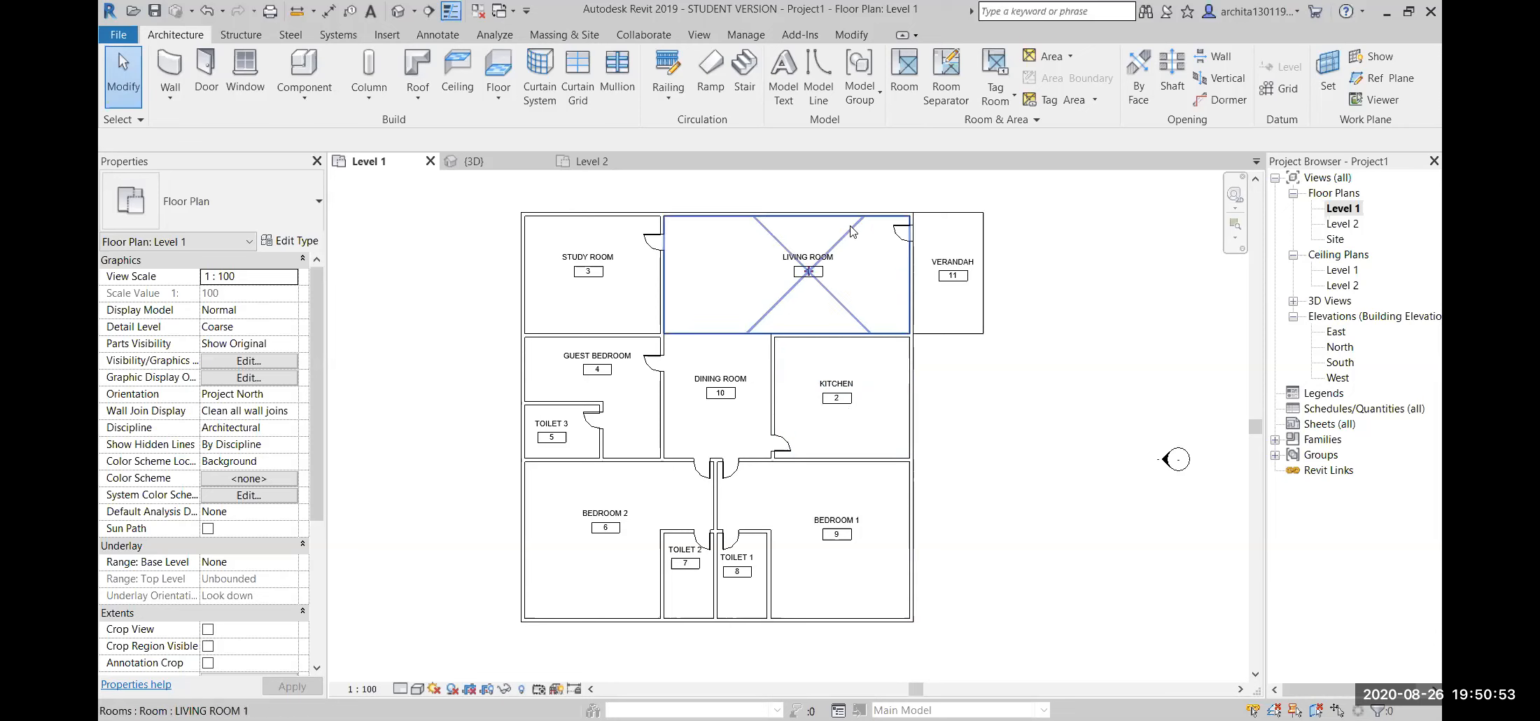
middle_click_drag(810, 403, 875, 413)
middle_click_drag(969, 465, 945, 468)
middle_click_drag(922, 399, 922, 434)
middle_click_drag(639, 399, 646, 394)
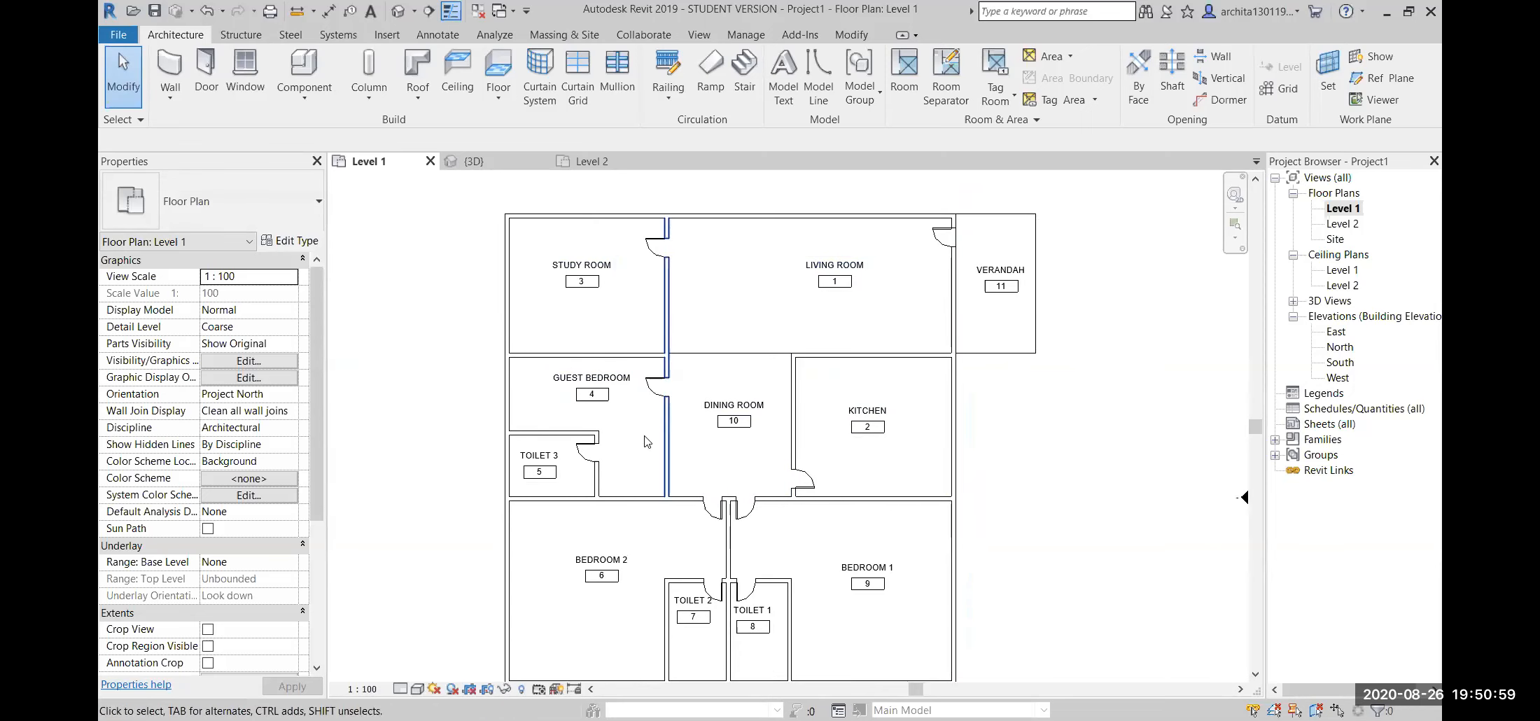
scroll(816, 304, "down", 1)
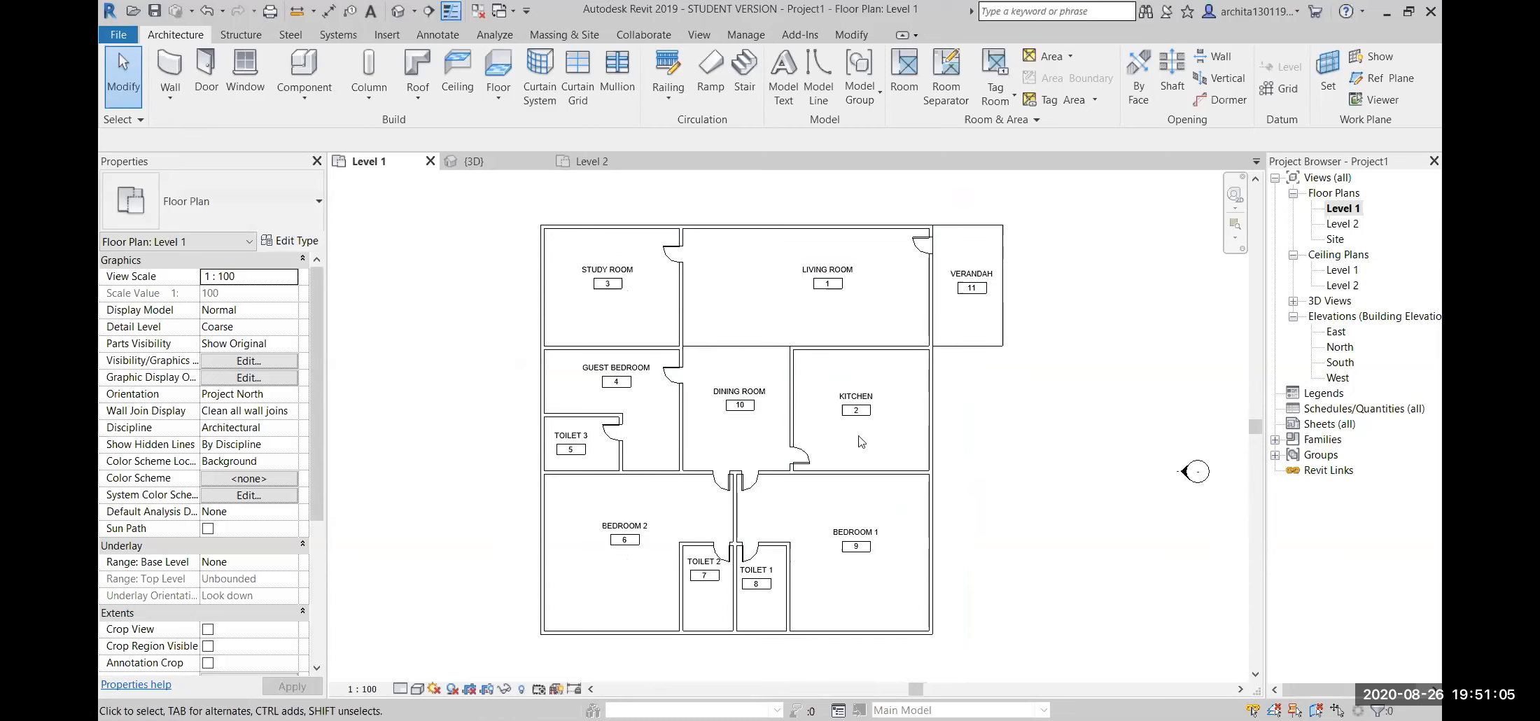
middle_click_drag(843, 438, 815, 446)
middle_click_drag(944, 503, 921, 502)
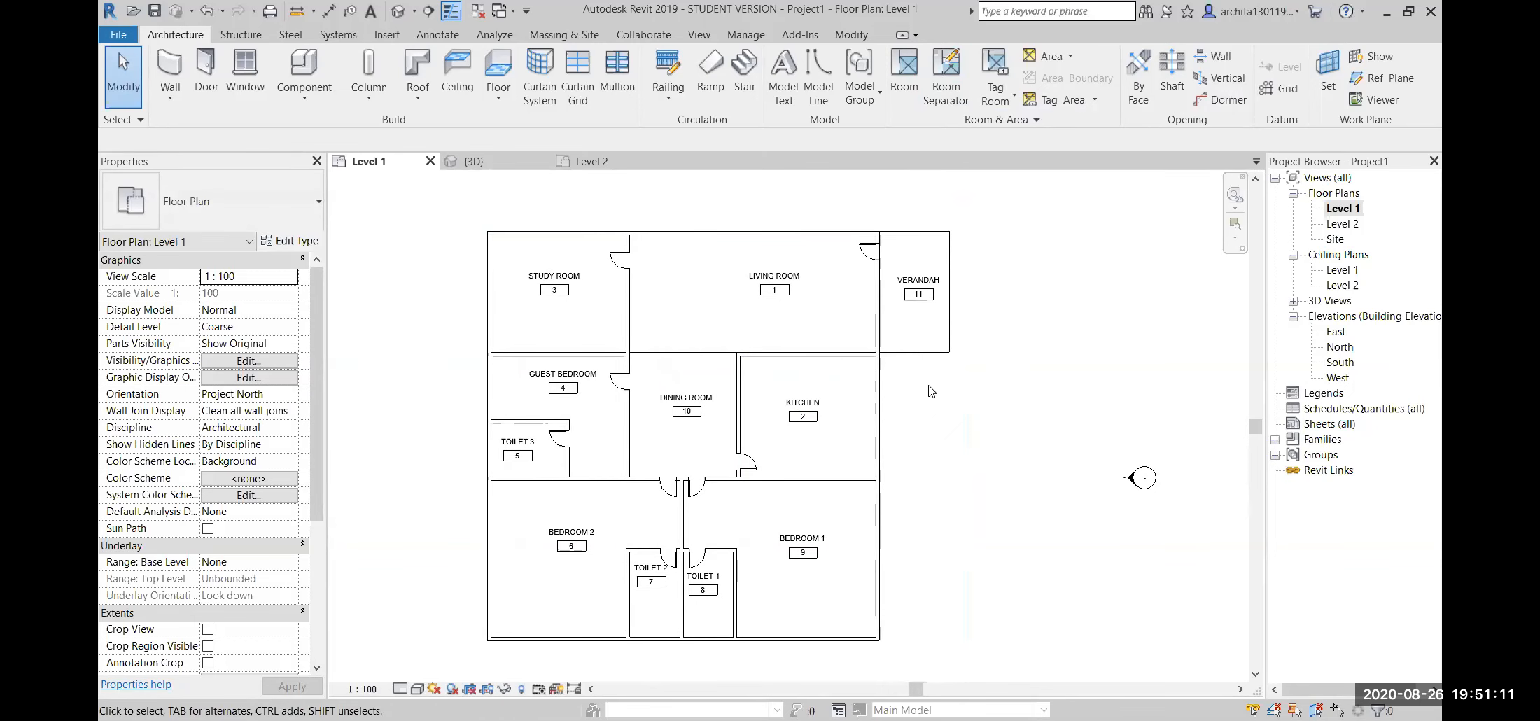
scroll(932, 391, "down", 1)
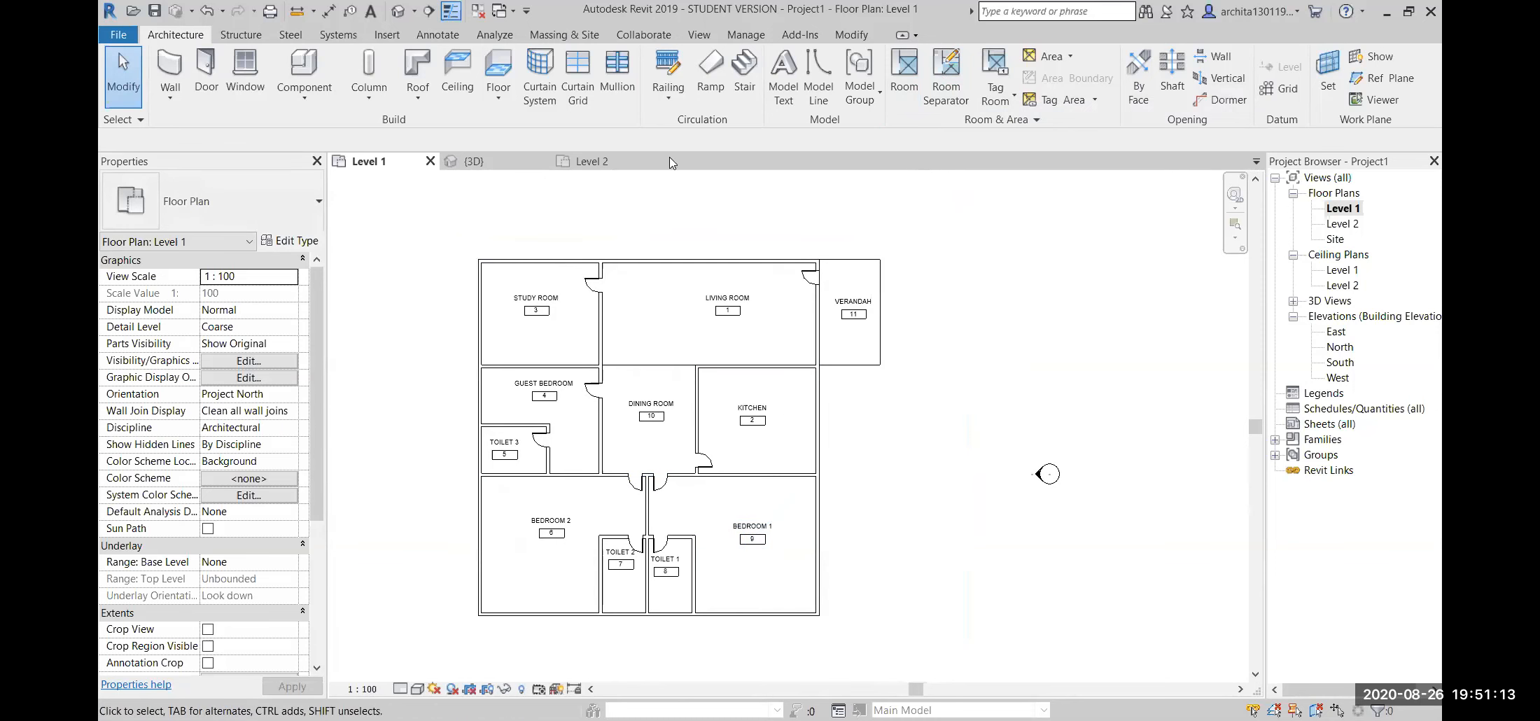
left_click(437, 36)
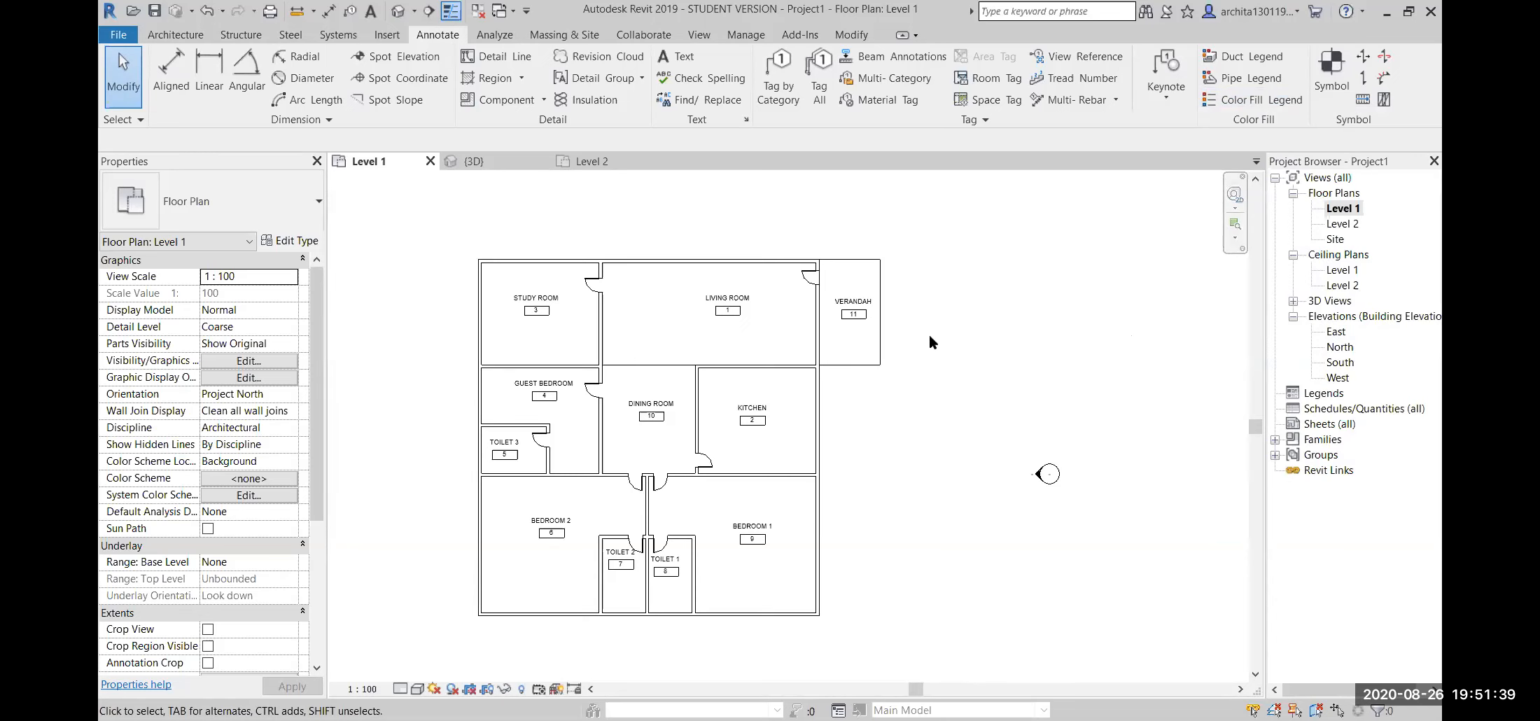
scroll(756, 420, "up", 1)
scroll(756, 420, "down", 2)
scroll(756, 421, "up", 3)
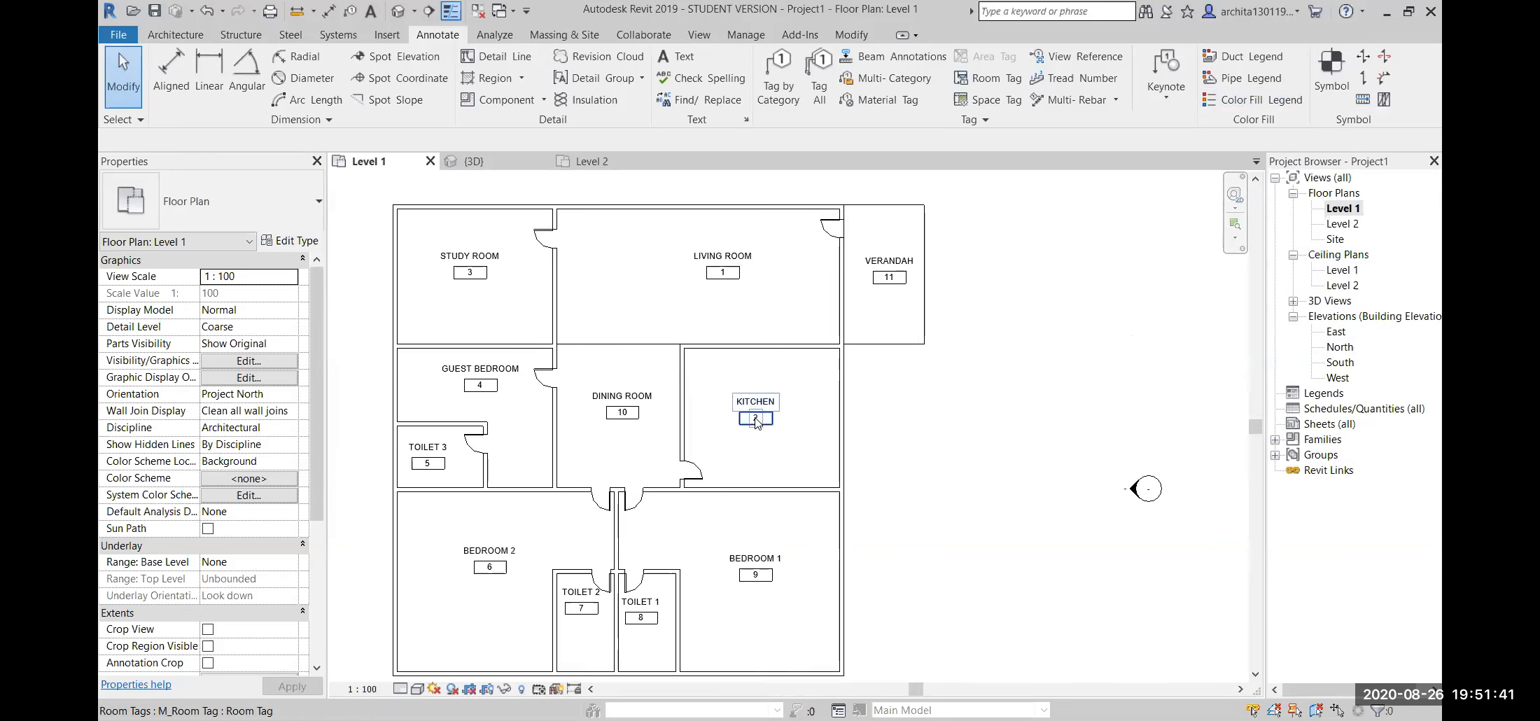
- Undo the verandah room with its boundary, the living and dining room names, and the room placed between guest bedroom and kitchen
key("ctrl+z")
key("ctrl+z")
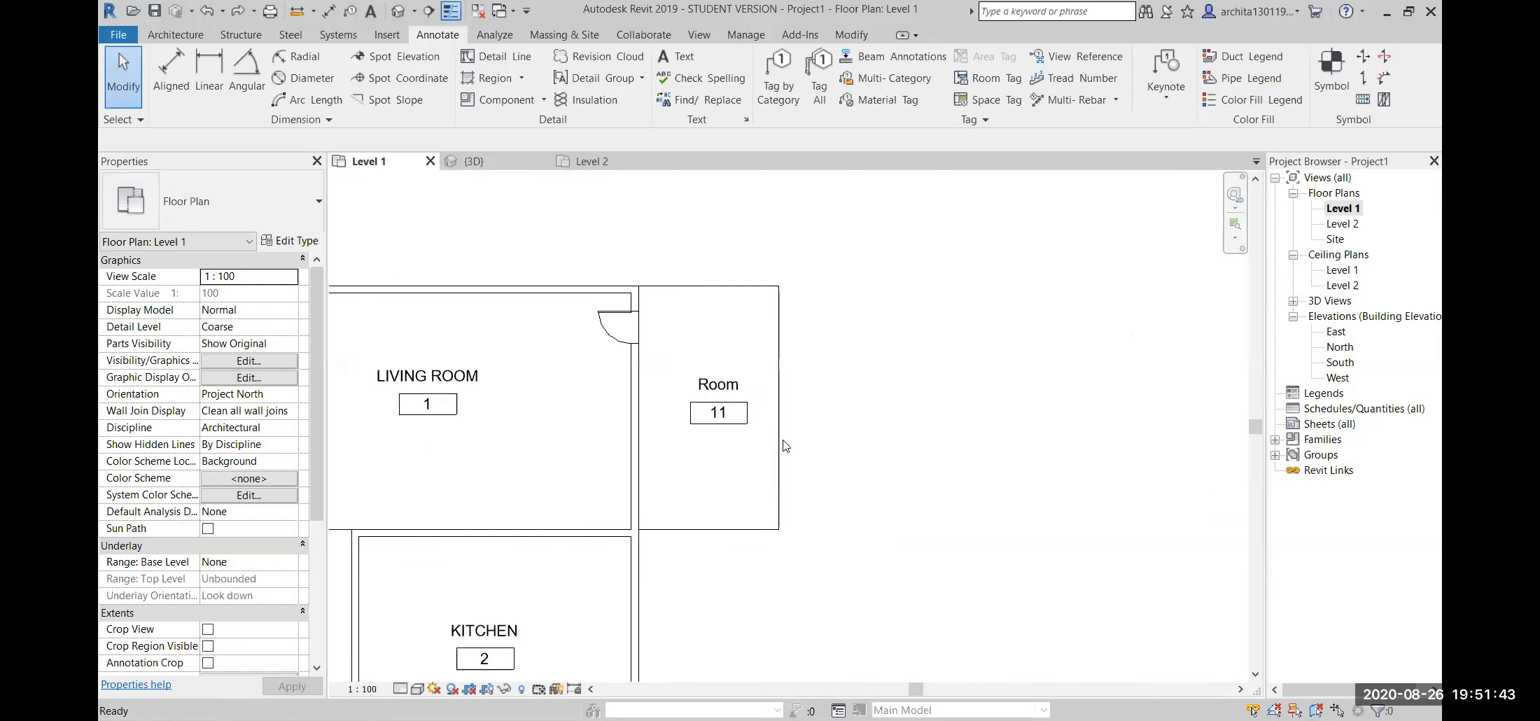
key("ctrl+z")
scroll(837, 378, "down", 3)
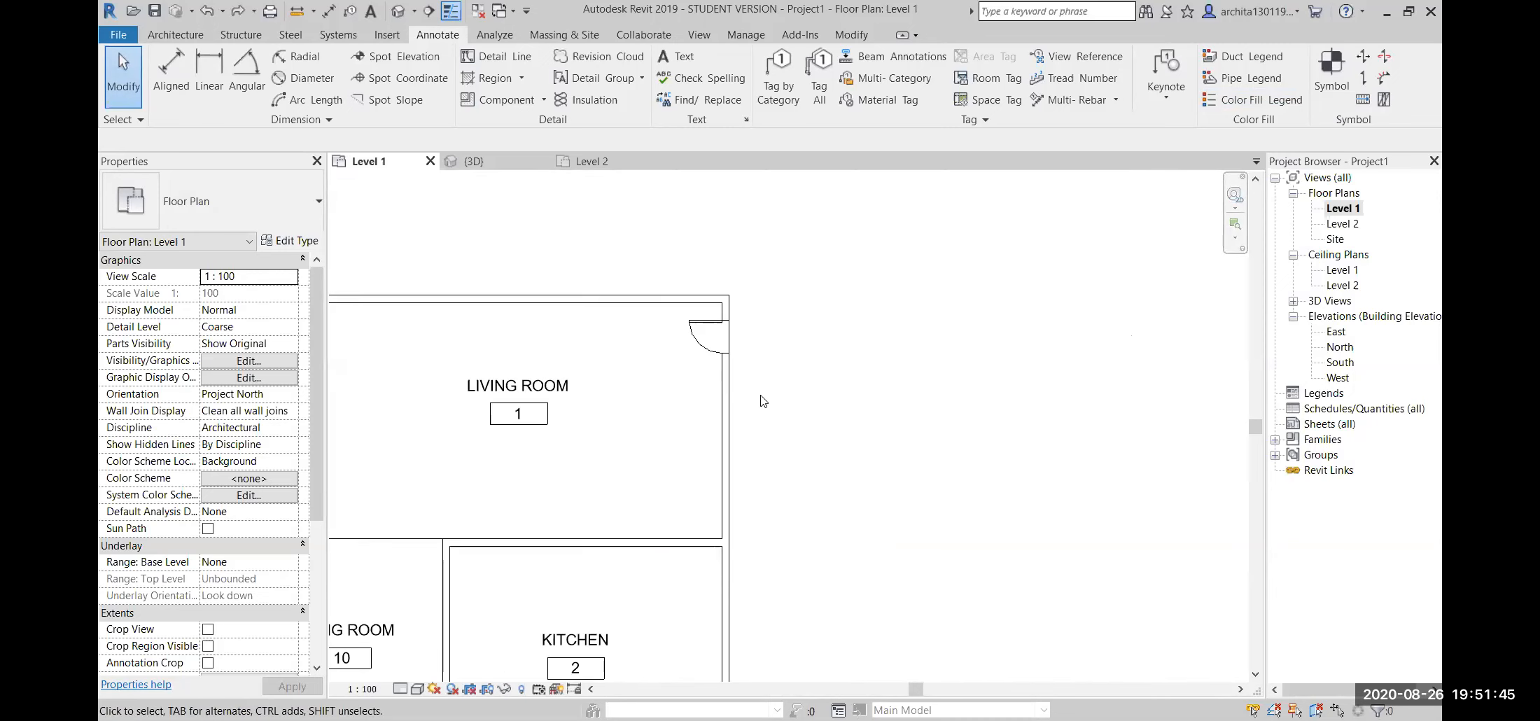
middle_click_drag(702, 521, 719, 470)
key("ctrl+z")
key("ctrl+z")
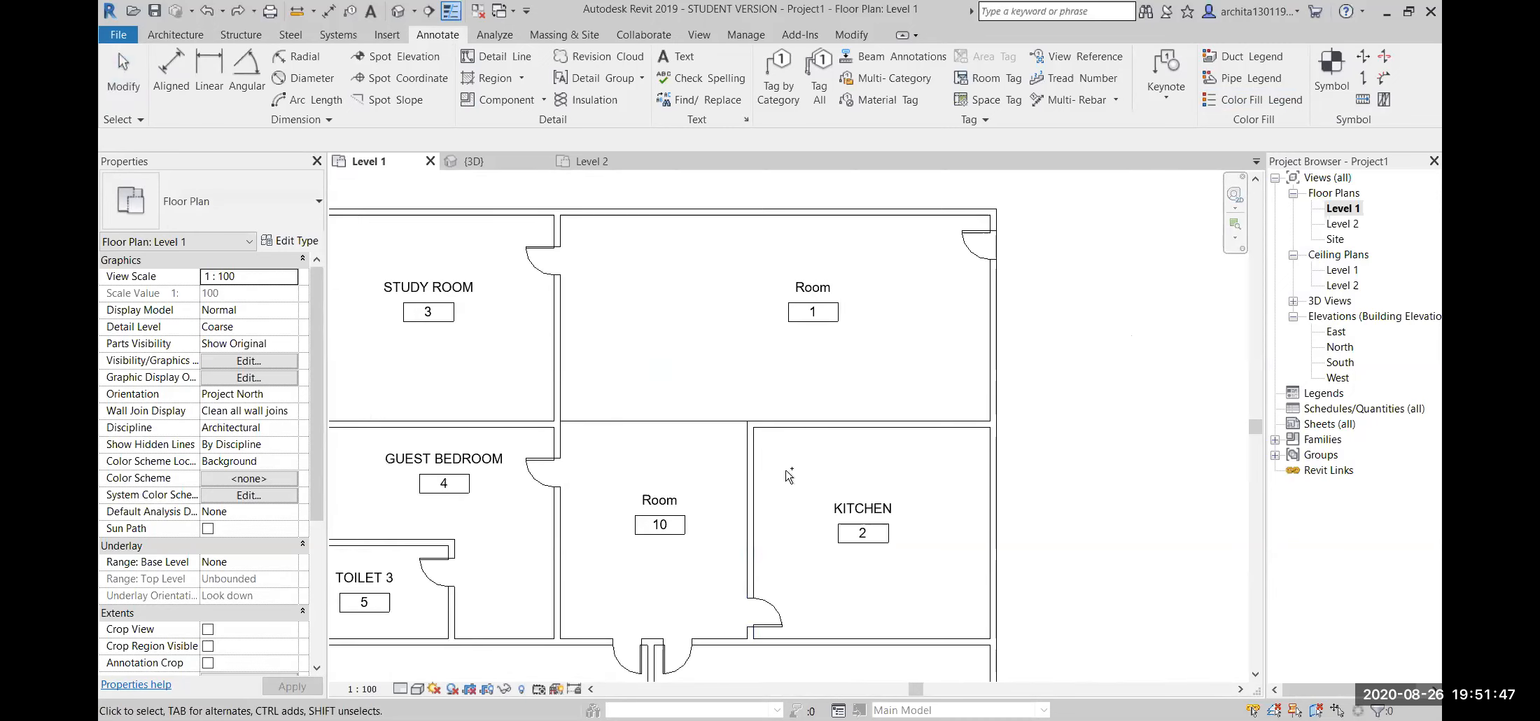
key("ctrl+z")
scroll(773, 447, "down", 3)
middle_click_drag(763, 452, 720, 443)
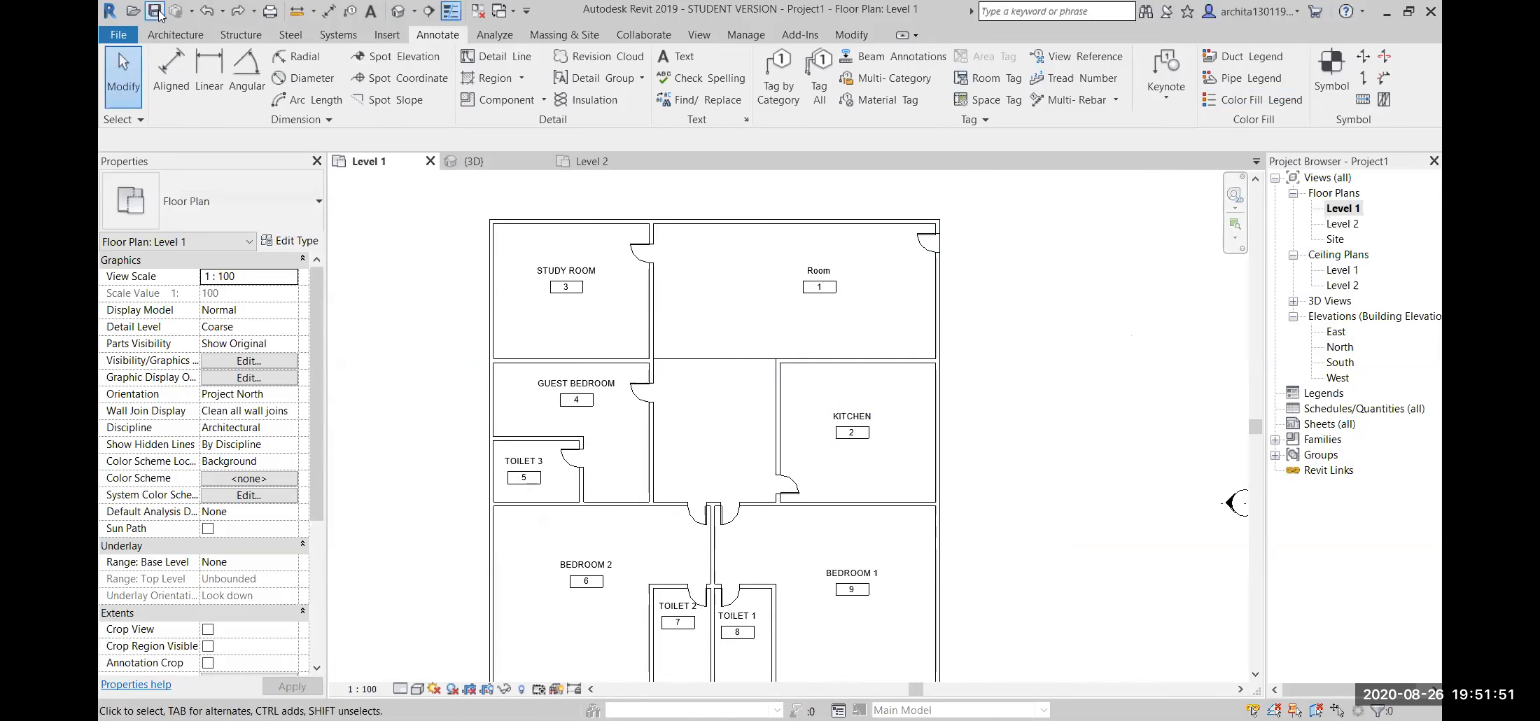
- Place a tagged room again in the untagged space between the guest bedroom and the kitchen
left_click(175, 34)
scroll(726, 448, "down", 3)
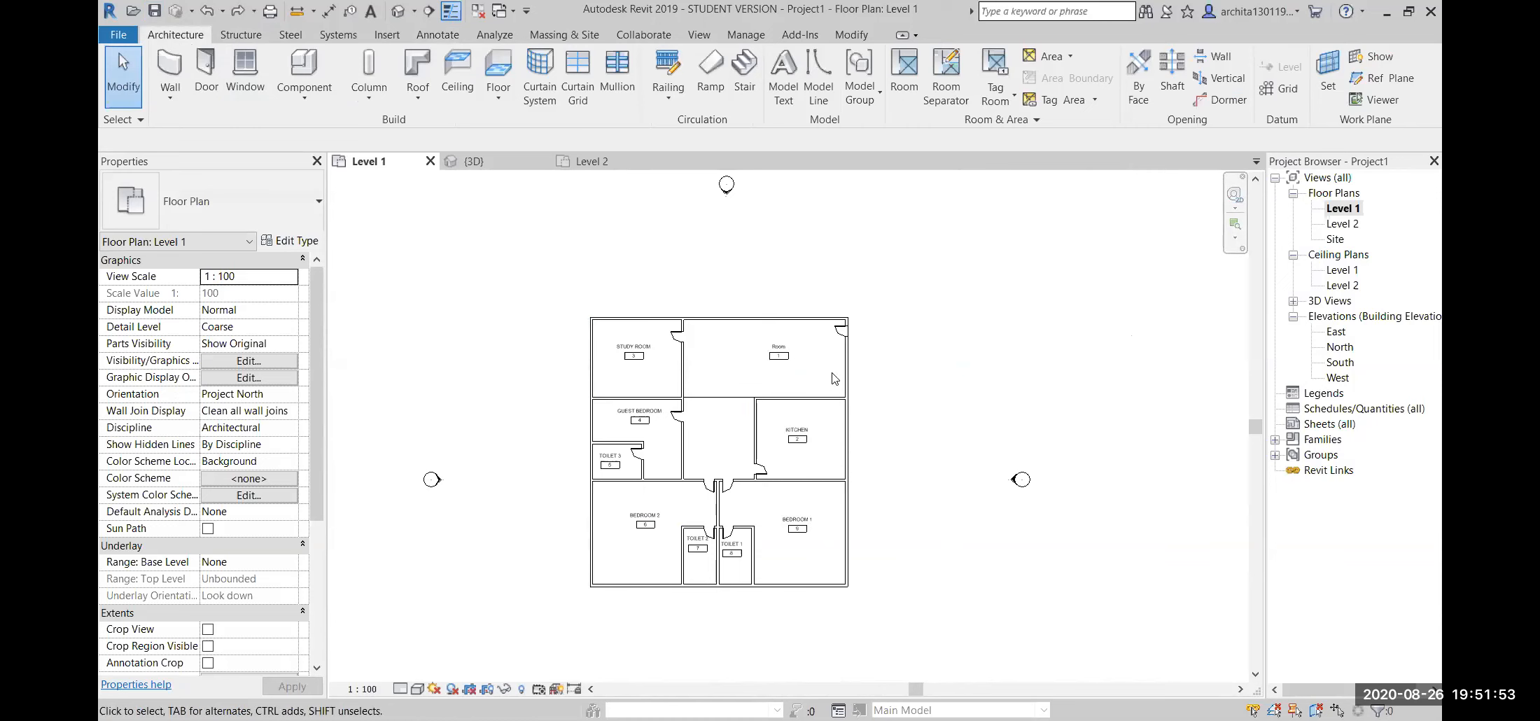
left_click(904, 74)
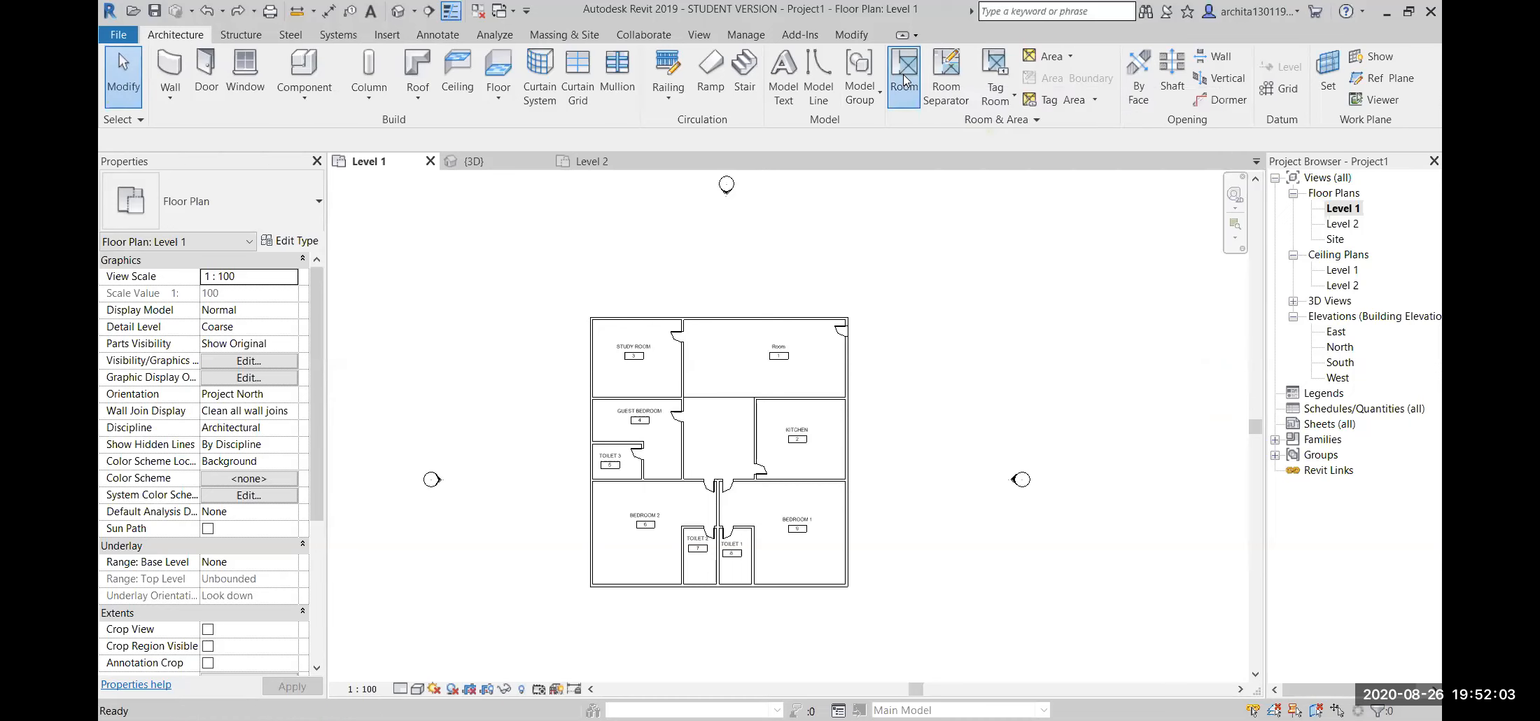
scroll(748, 444, "up", 2)
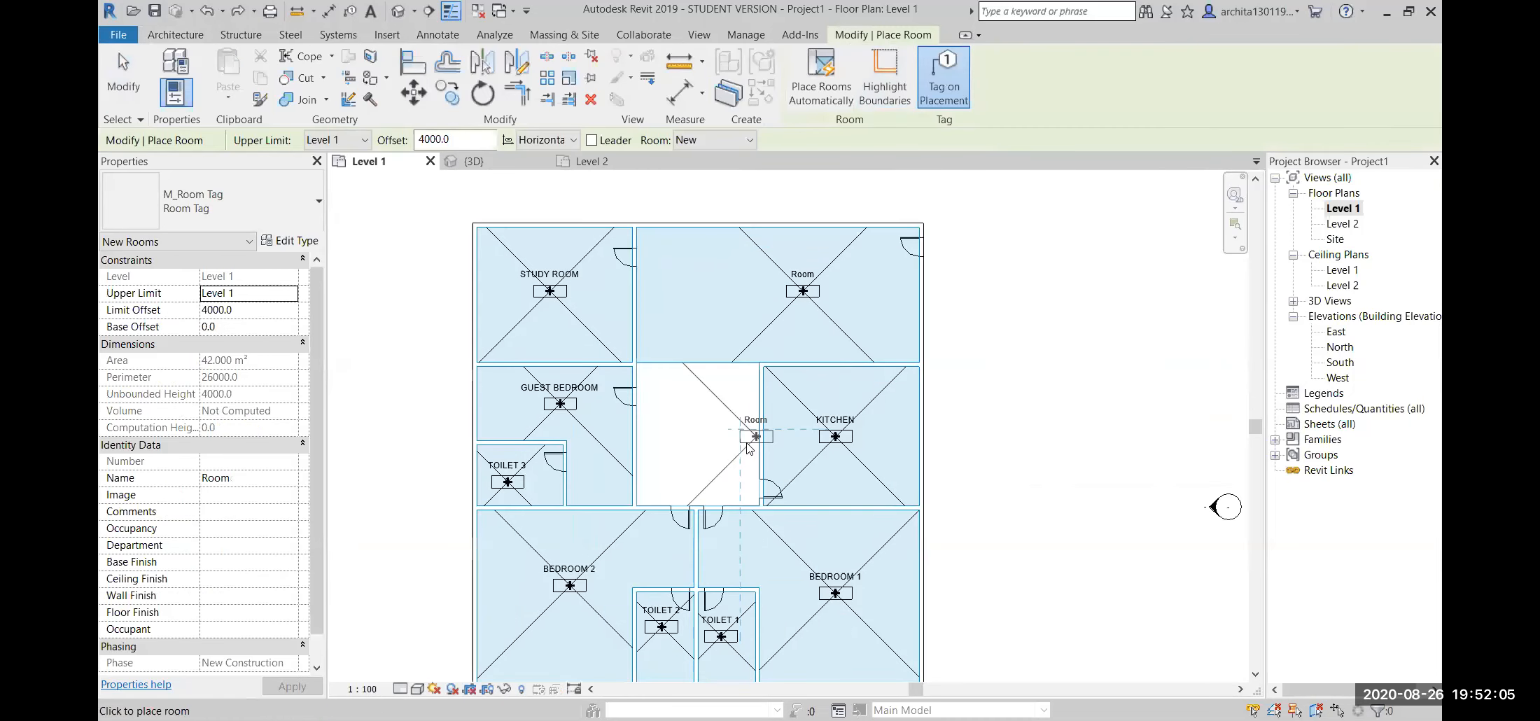
scroll(748, 444, "up", 2)
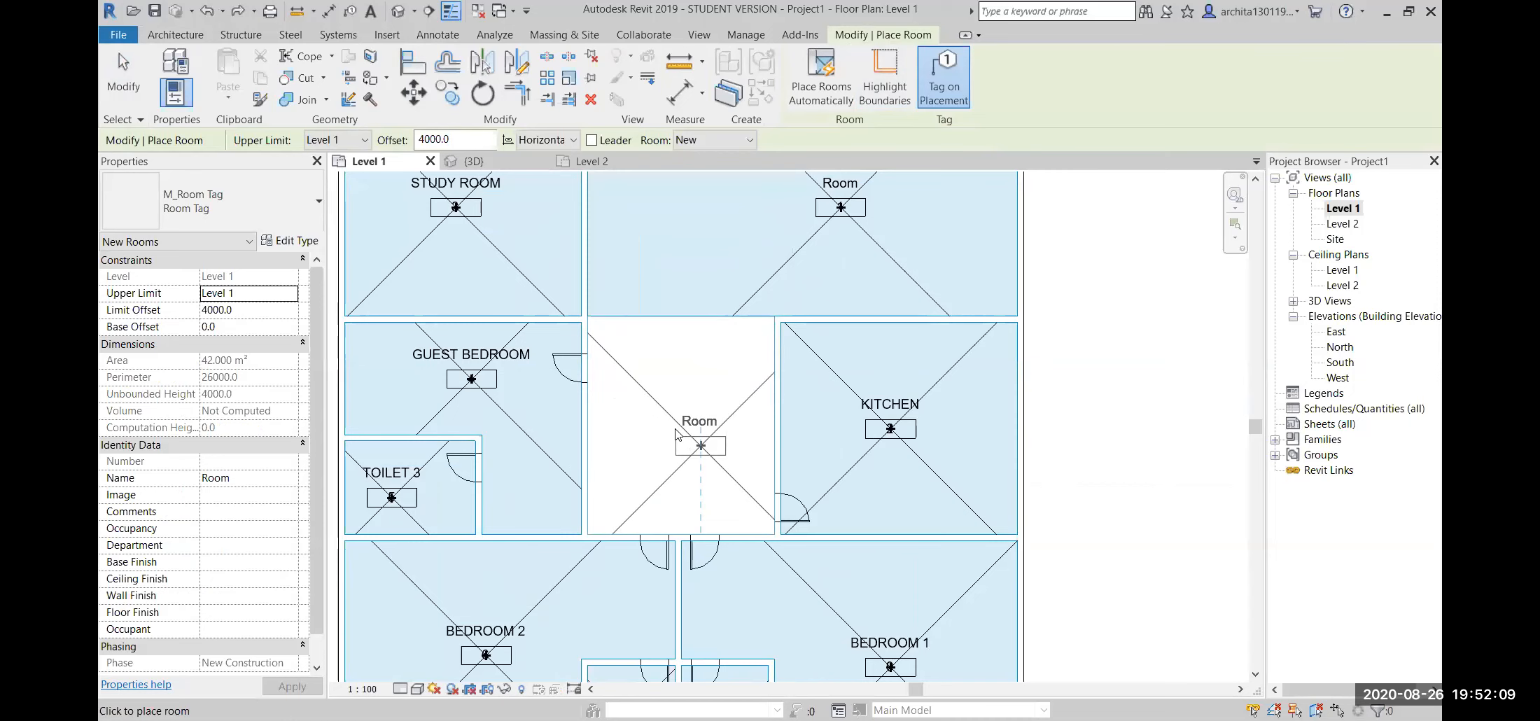
left_click(677, 434)
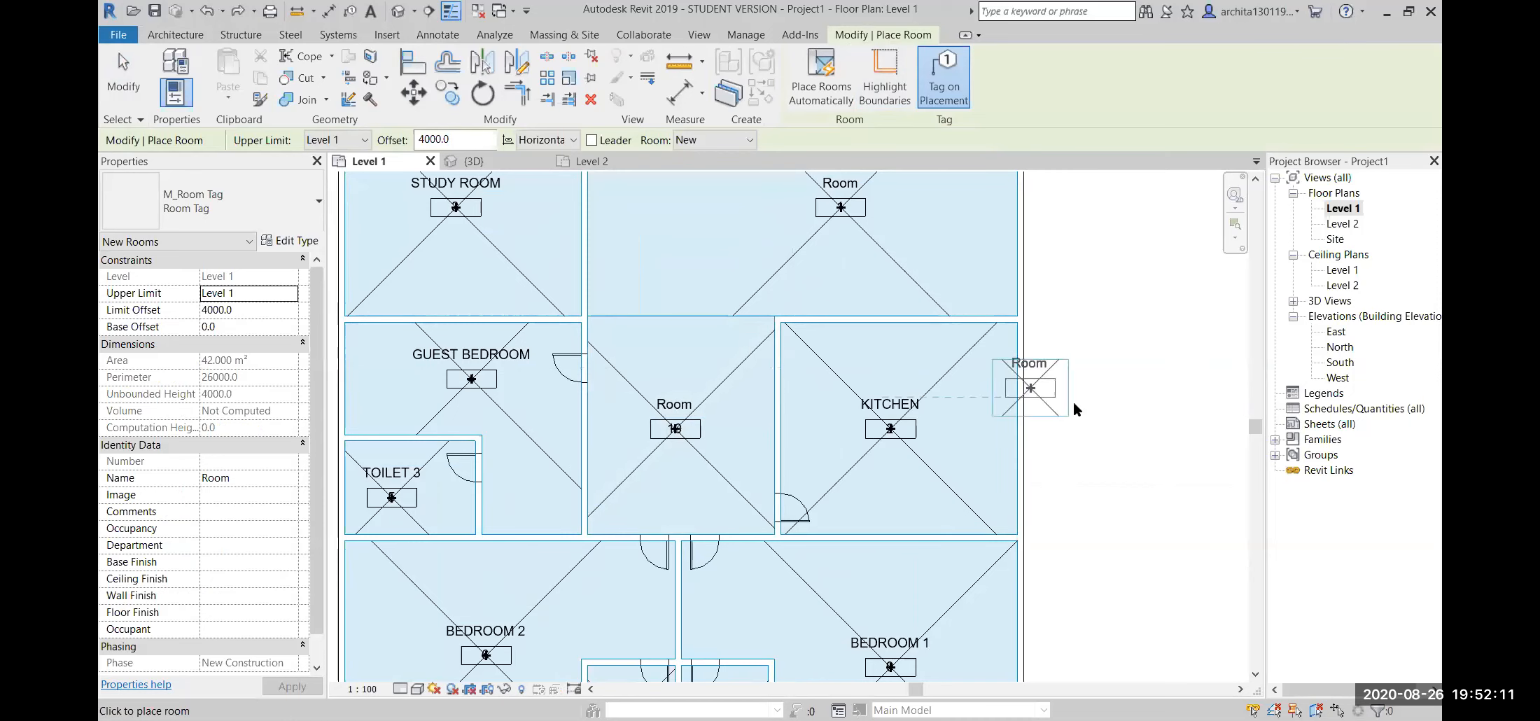
- Rename the newly placed room between the guest bedroom and the kitchen as LIVING ROOM
key("Escape")
key("Escape")
scroll(639, 419, "up", 2)
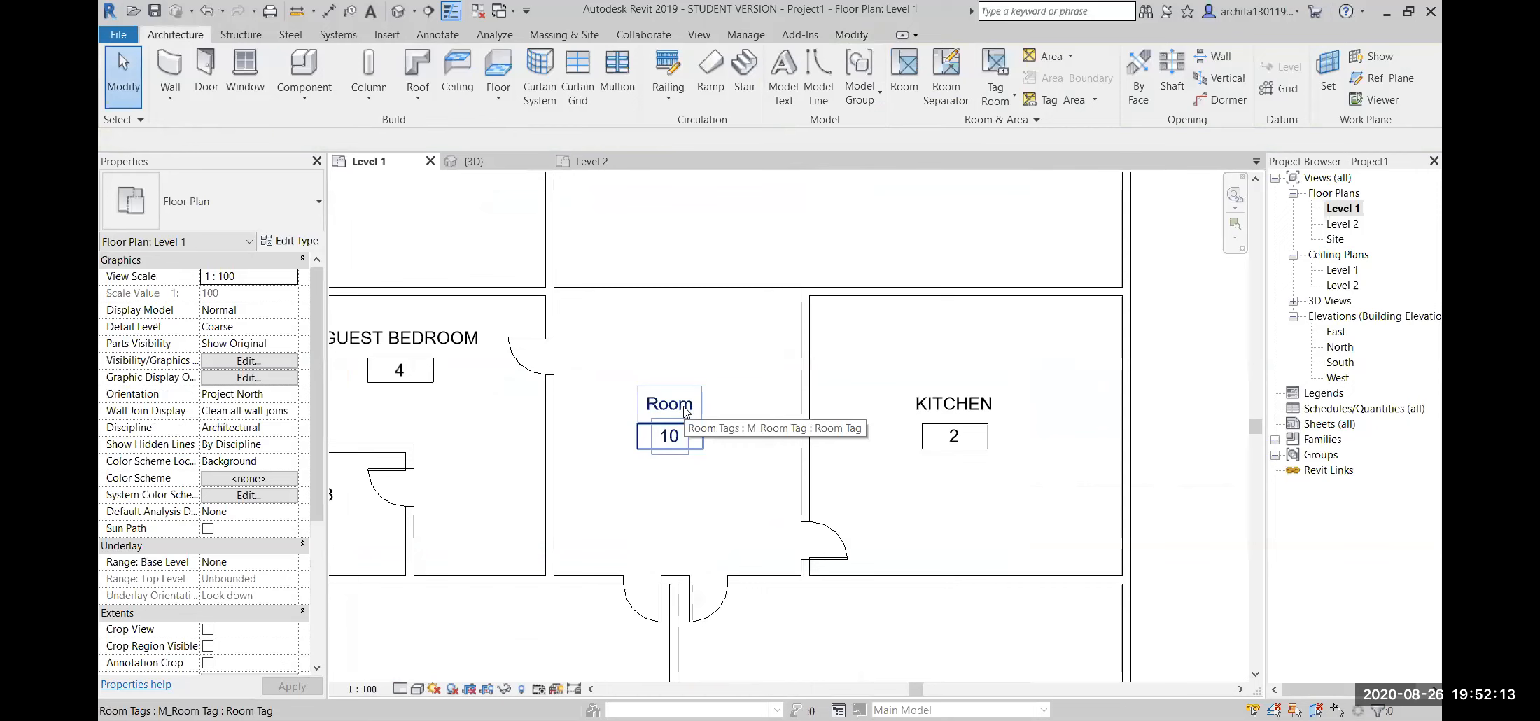
left_click(683, 406)
left_click(685, 407)
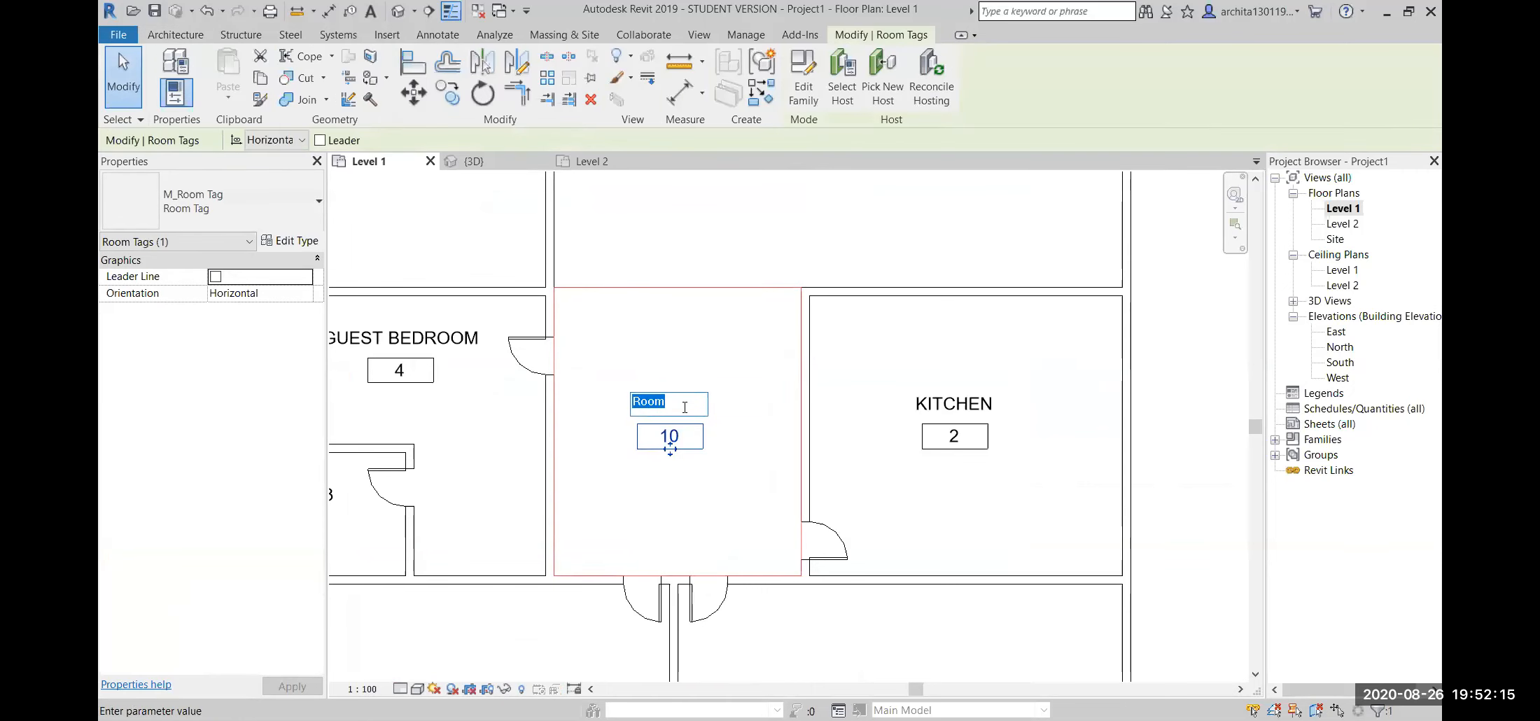
key("BackSpace")
type("LIVING ROOM")
left_click(741, 441)
scroll(742, 441, "down", 2)
left_click(1021, 446)
- Draw a rectangular room separation boundary outside the entrance door, 6800 mm long along the outer wall down to the kitchen wall line
scroll(721, 505, "down", 1)
middle_click_drag(698, 490, 659, 474)
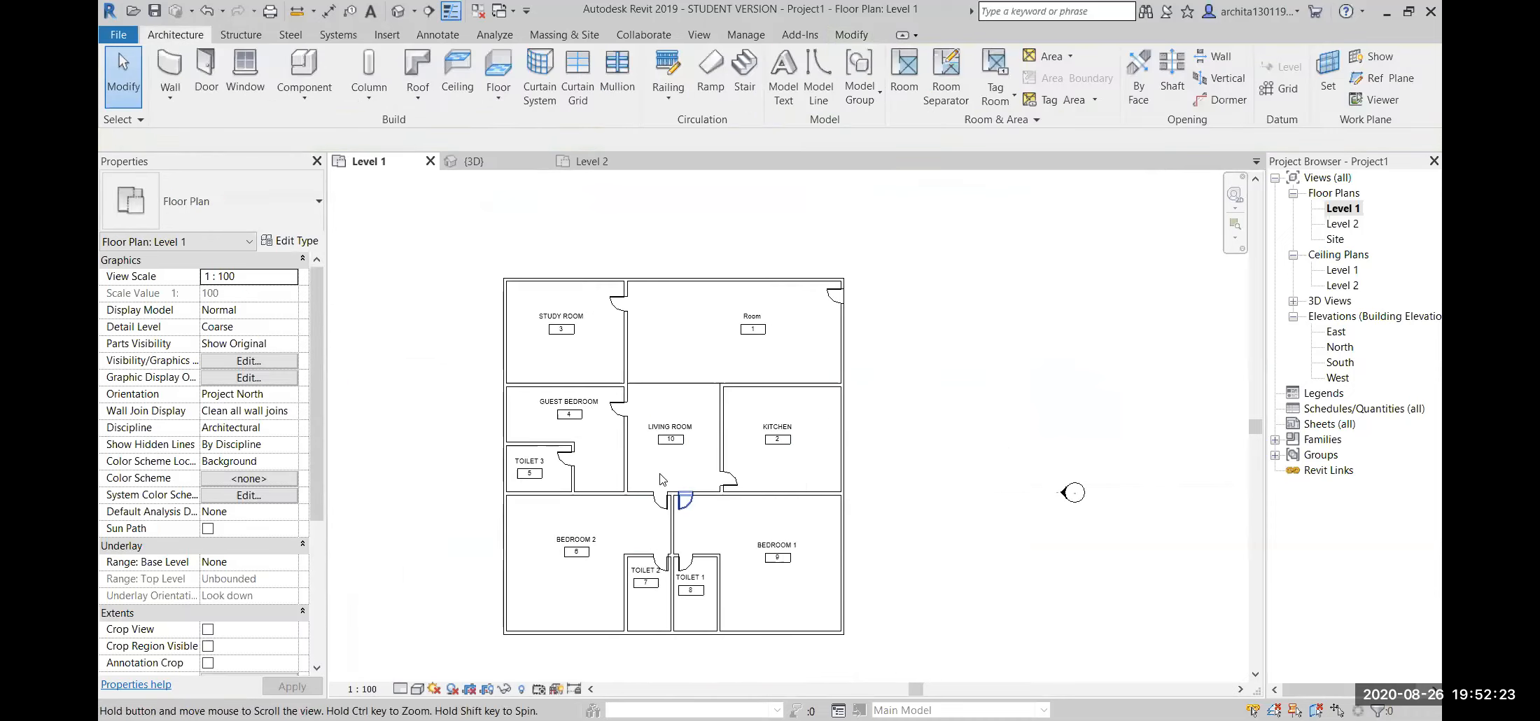
scroll(660, 480, "up", 1)
scroll(630, 361, "up", 1)
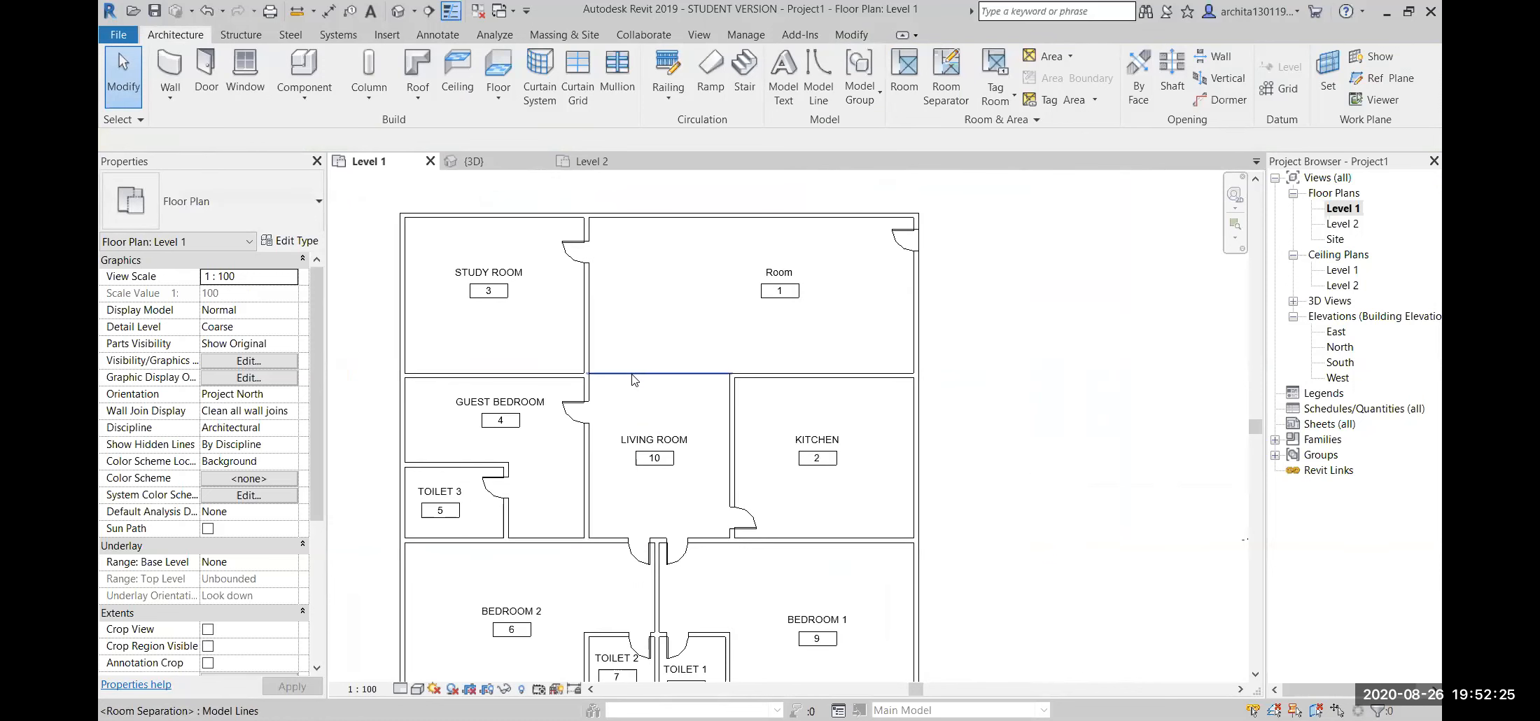
left_click(632, 379)
left_click(962, 336)
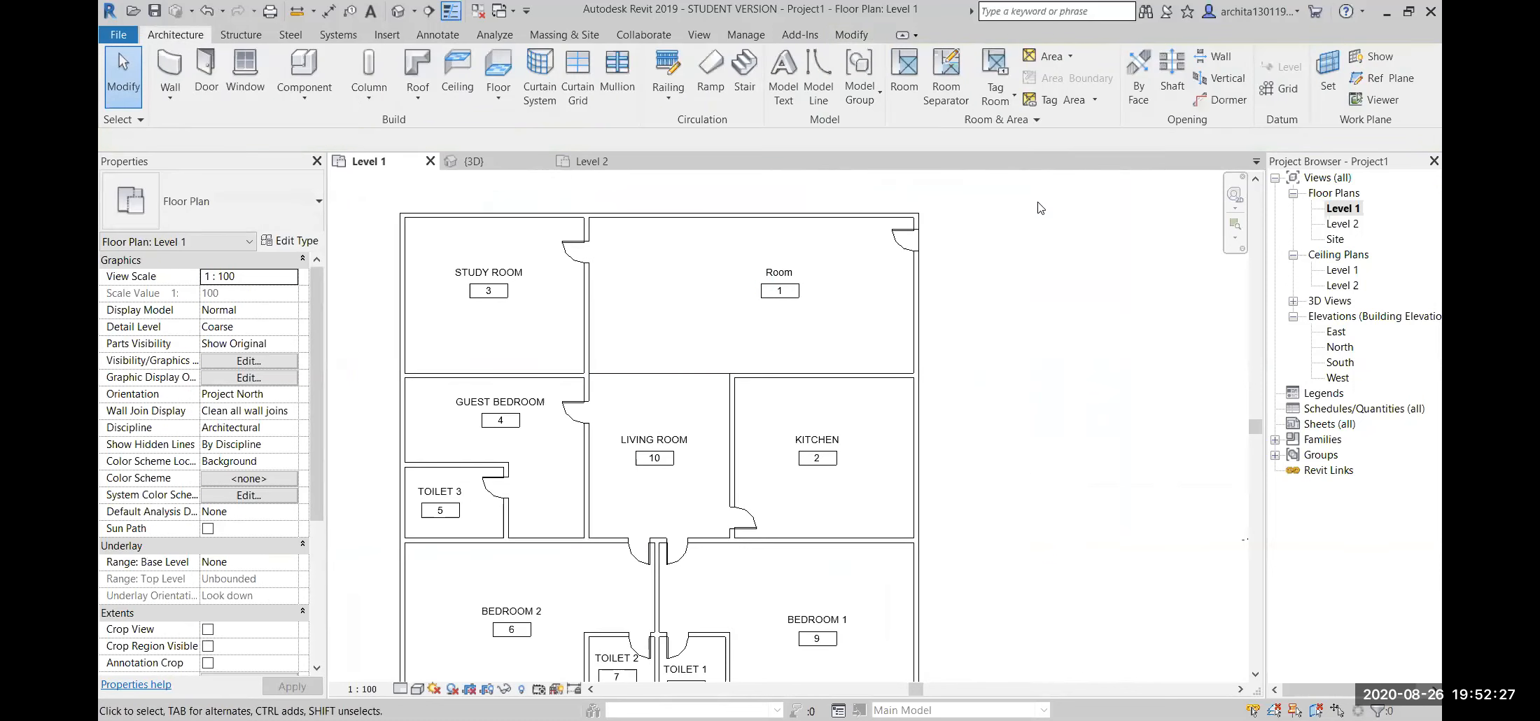
left_click(943, 100)
left_click(817, 59)
scroll(910, 217, "up", 2)
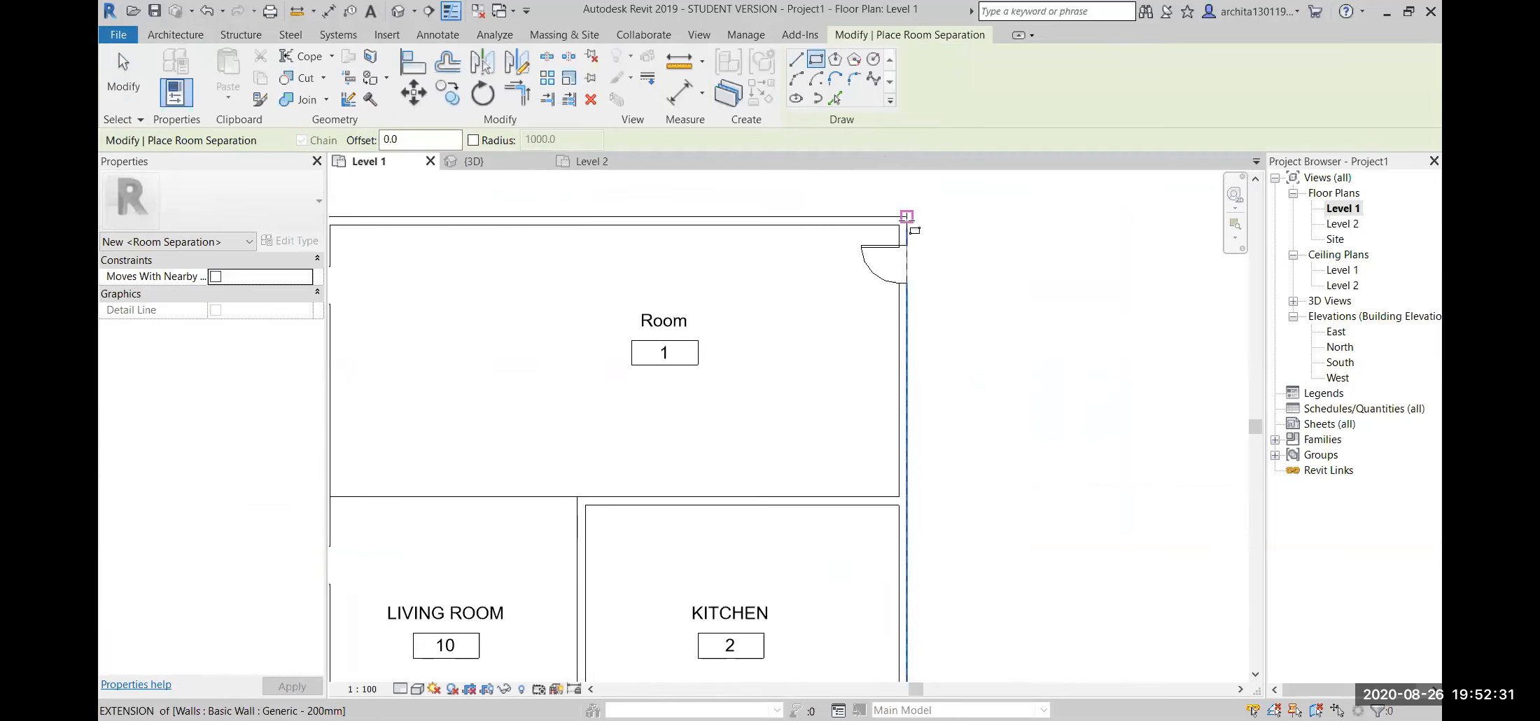
left_click(906, 217)
scroll(918, 490, "down", 1)
scroll(849, 559, "up", 1)
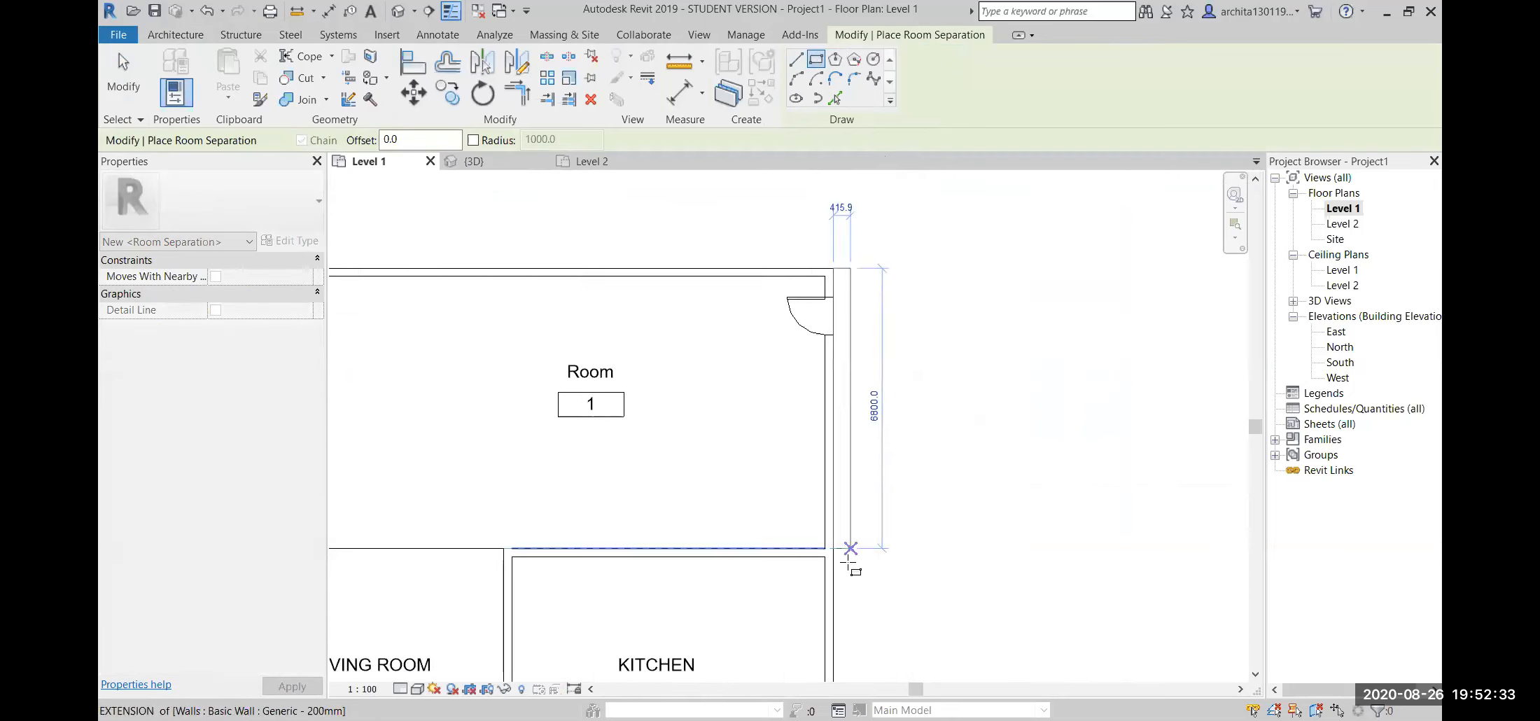
scroll(850, 548, "up", 1)
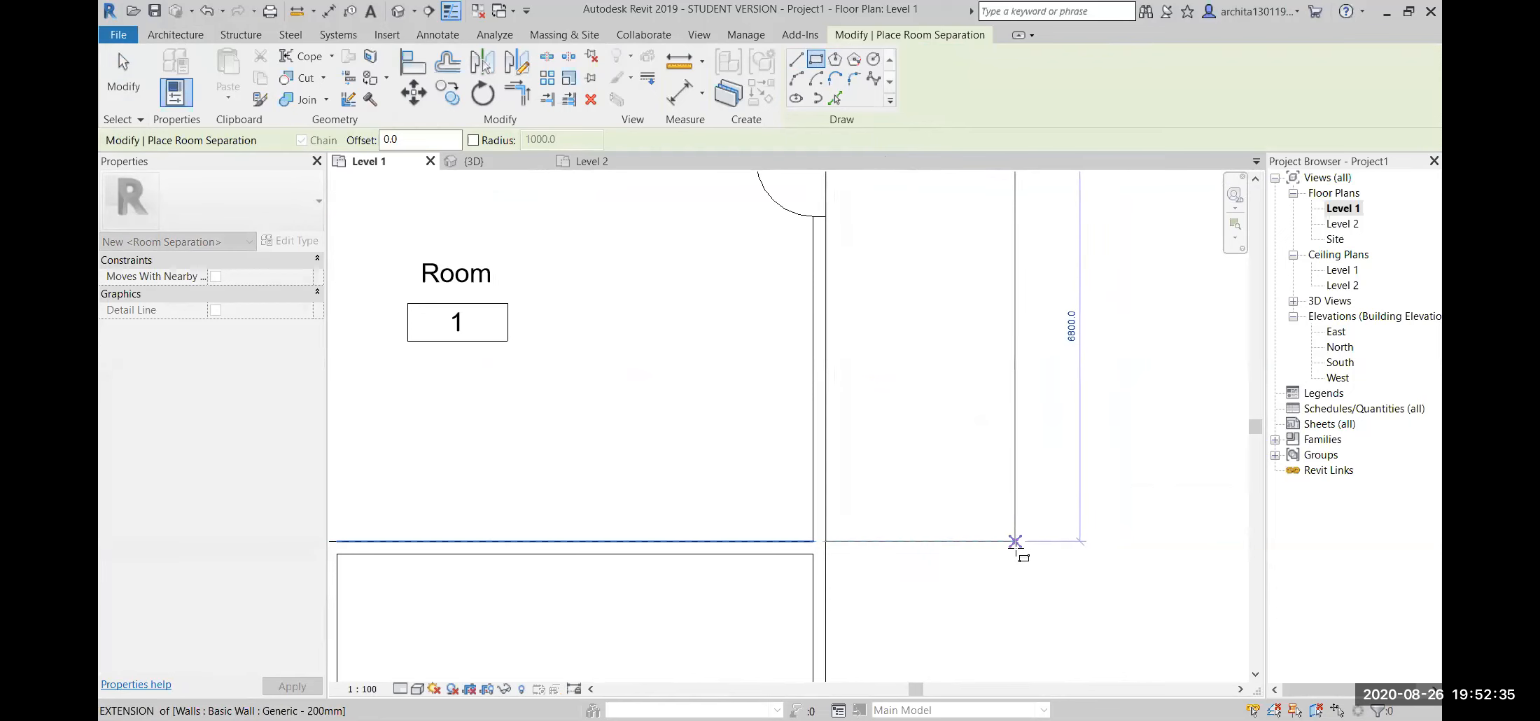
left_click(1017, 541)
scroll(998, 559, "down", 2)
key("Escape")
key("Escape")
- Place a tagged room inside the rectangular separation boundary outside the entrance door
middle_click_drag(1032, 480, 802, 463)
left_click(915, 59)
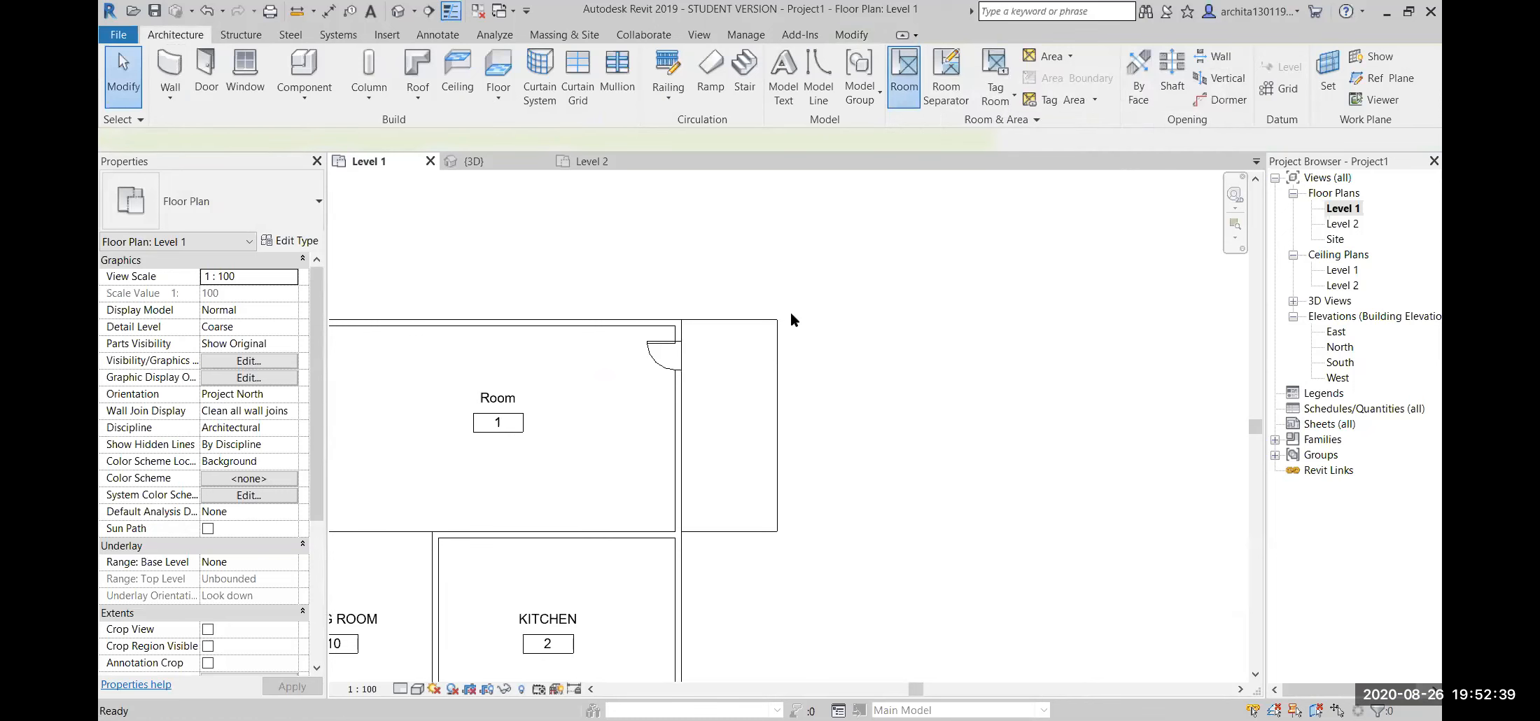
left_click(725, 414)
key("Escape")
key("Escape")
scroll(805, 402, "down", 1)
middle_click_drag(739, 479, 918, 450)
- Rename the room between the guest bedroom and the kitchen as DINING ROOM
scroll(722, 404, "up", 2)
double_click(707, 352)
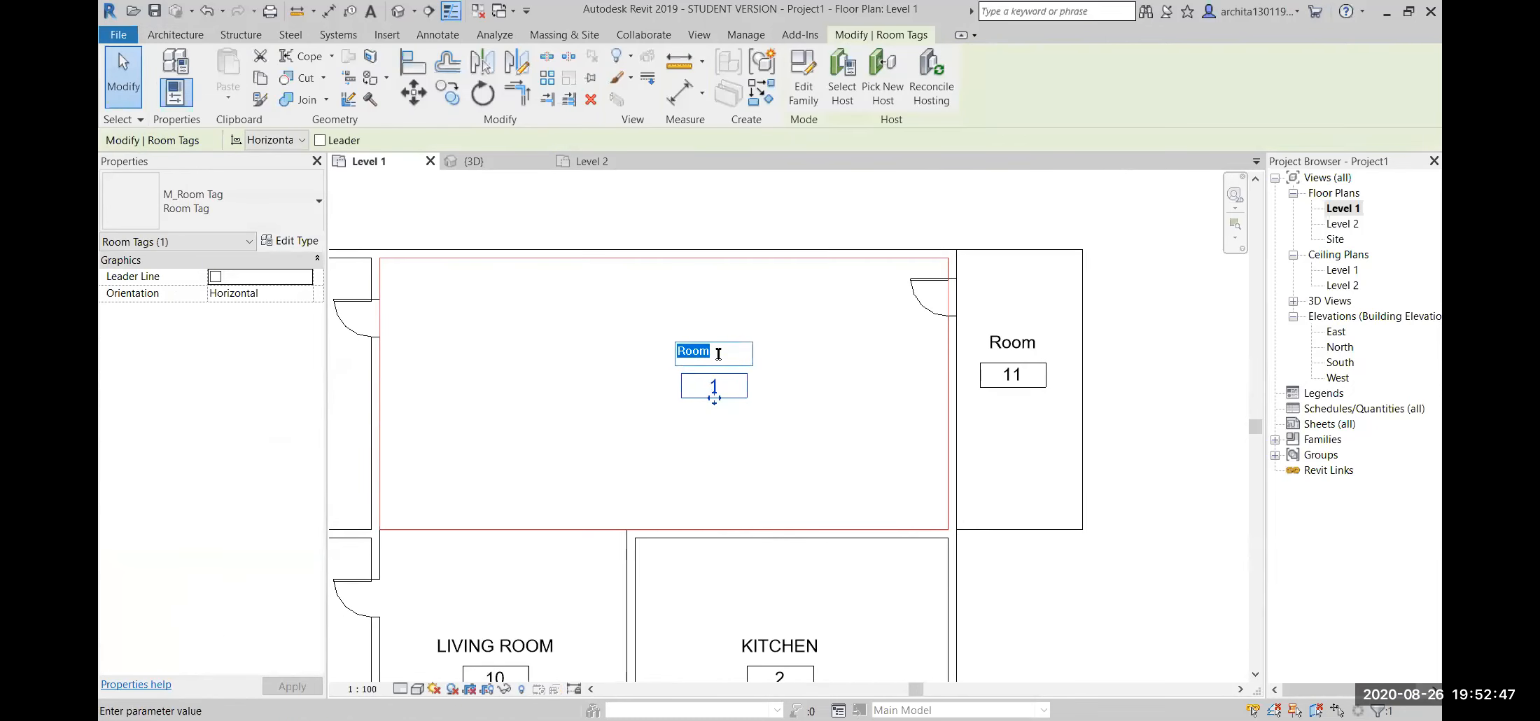
left_click(630, 406)
scroll(628, 409, "down", 1)
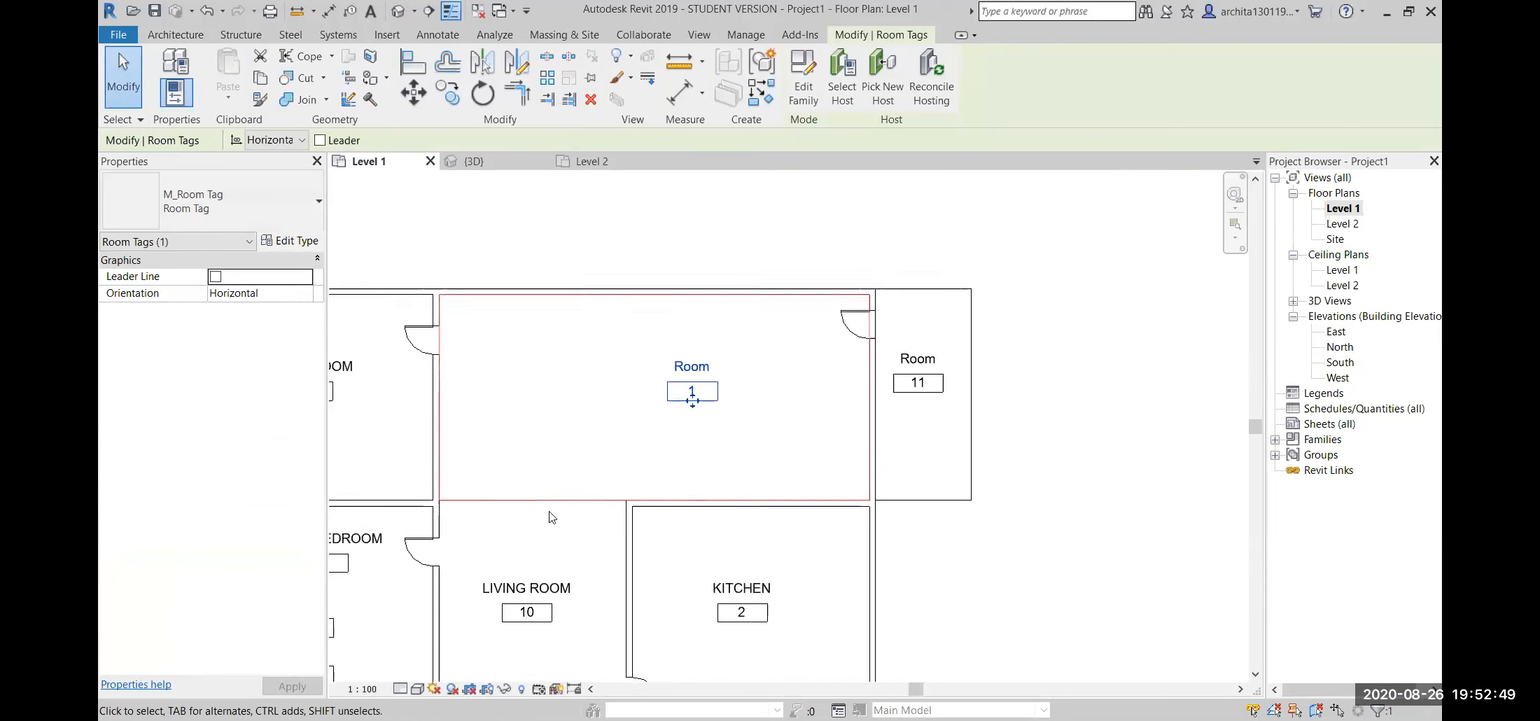
scroll(552, 532, "up", 1)
double_click(511, 602)
left_click_drag(518, 601, 460, 603)
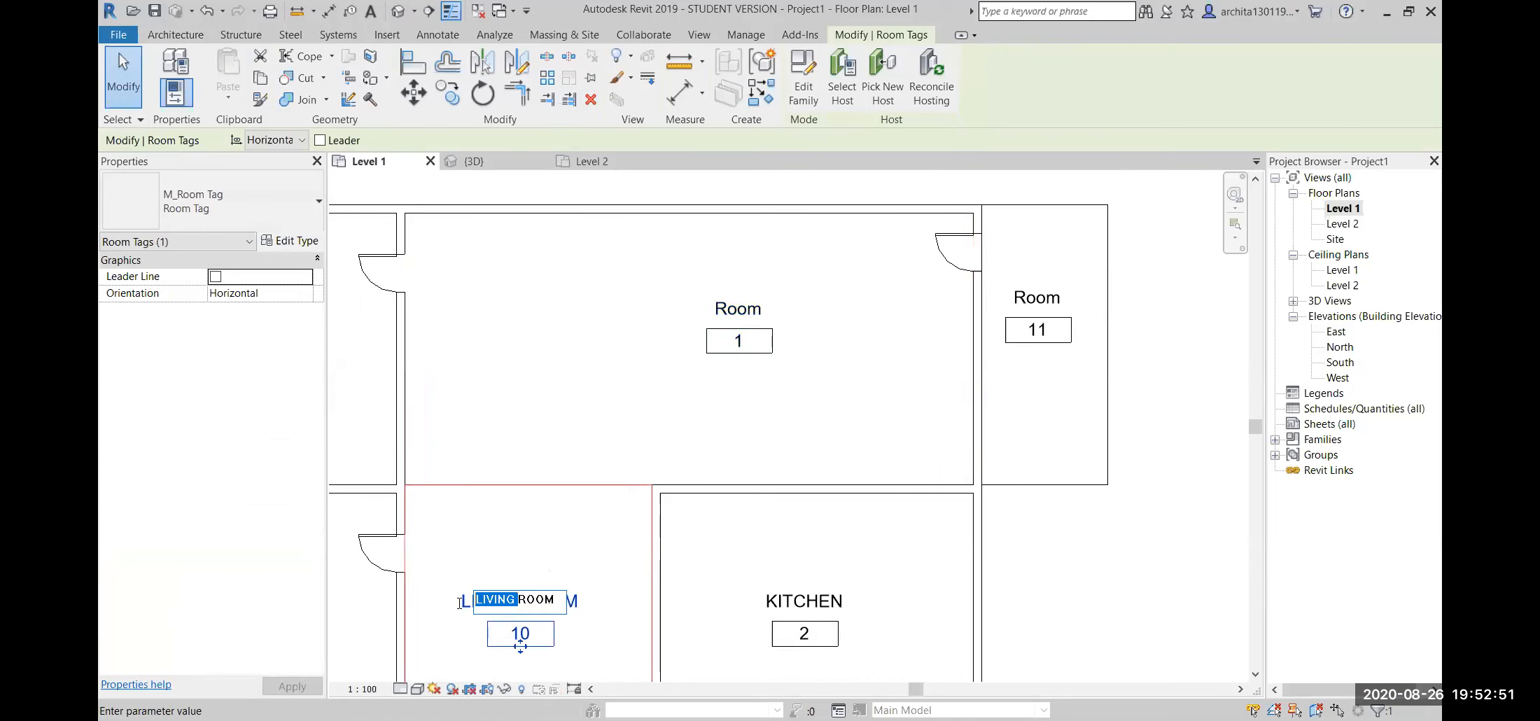
type("DINING")
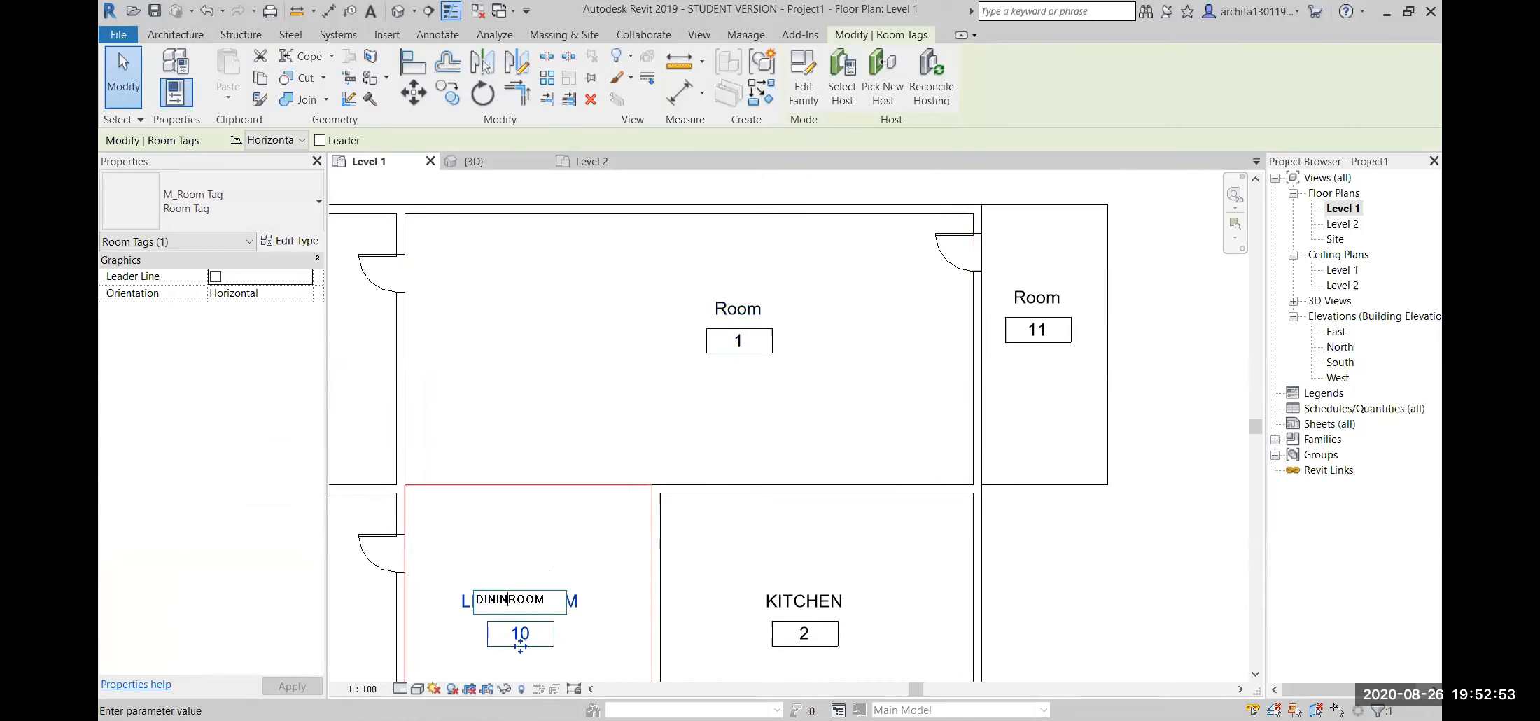
left_click(607, 444)
- Rename the large room between the study room and the entrance door as LIVING ROOM
left_click(736, 309)
left_click(737, 309)
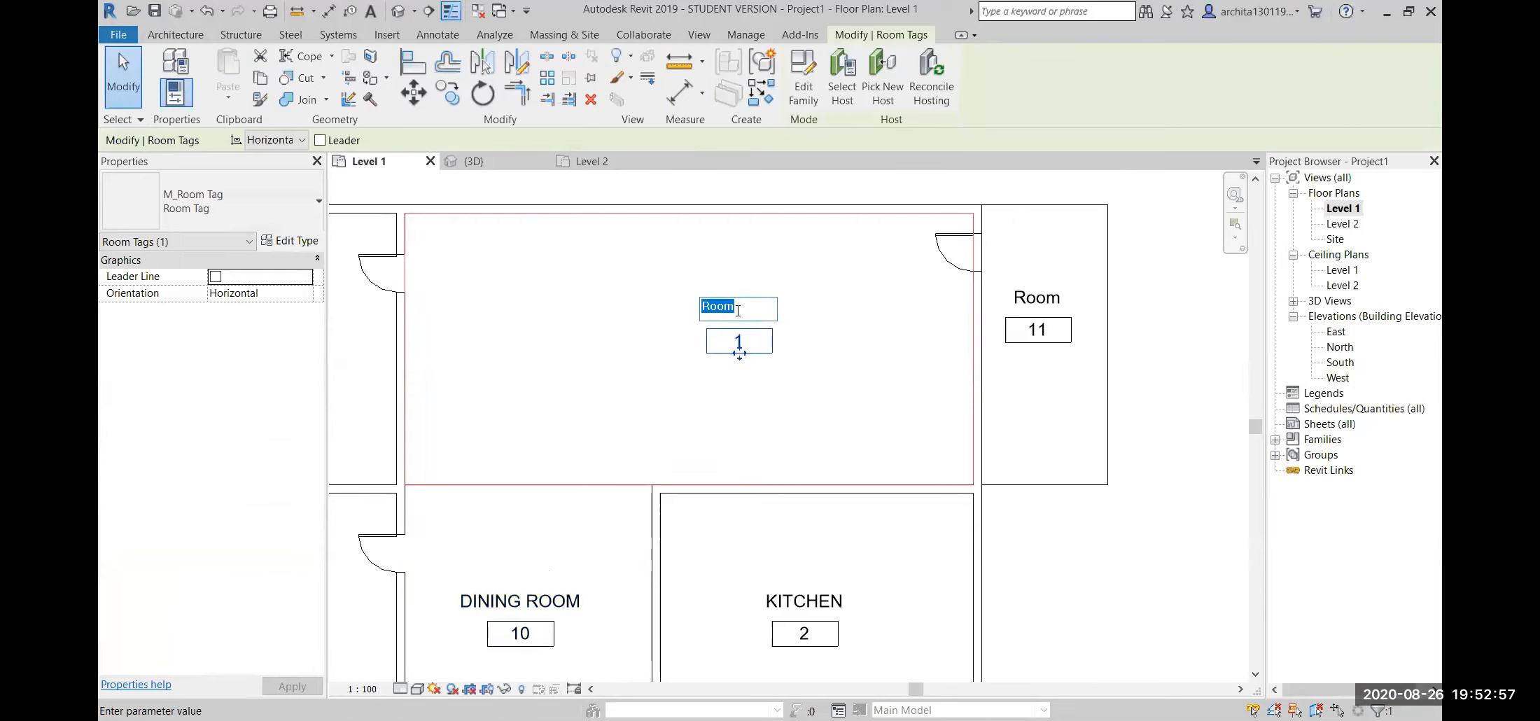
type("LIVING ROOM")
left_click(858, 389)
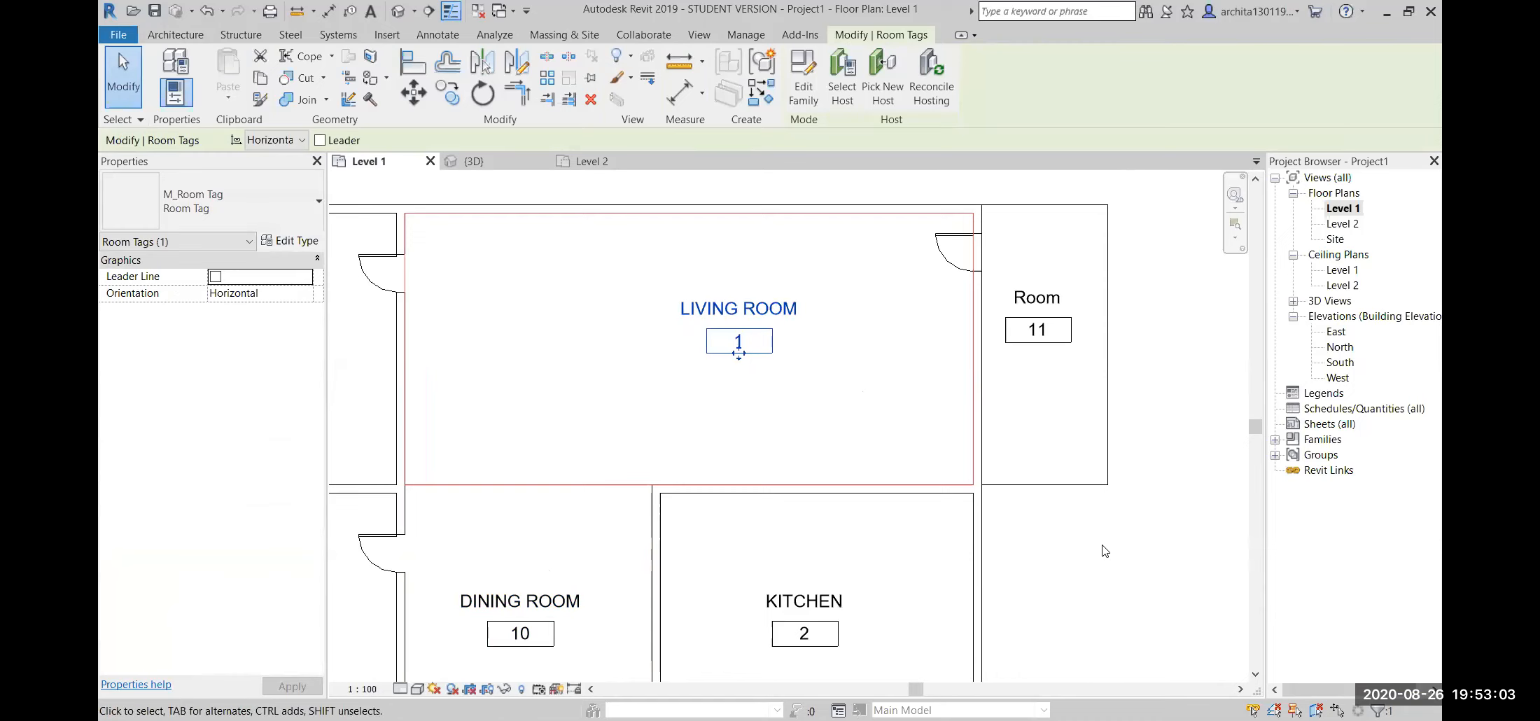
left_click(1101, 545)
- Rename the room in the separated area outside the entrance door as VERANDAH
middle_click_drag(1094, 537, 837, 450)
middle_click_drag(793, 204, 804, 339)
scroll(804, 339, "up", 1)
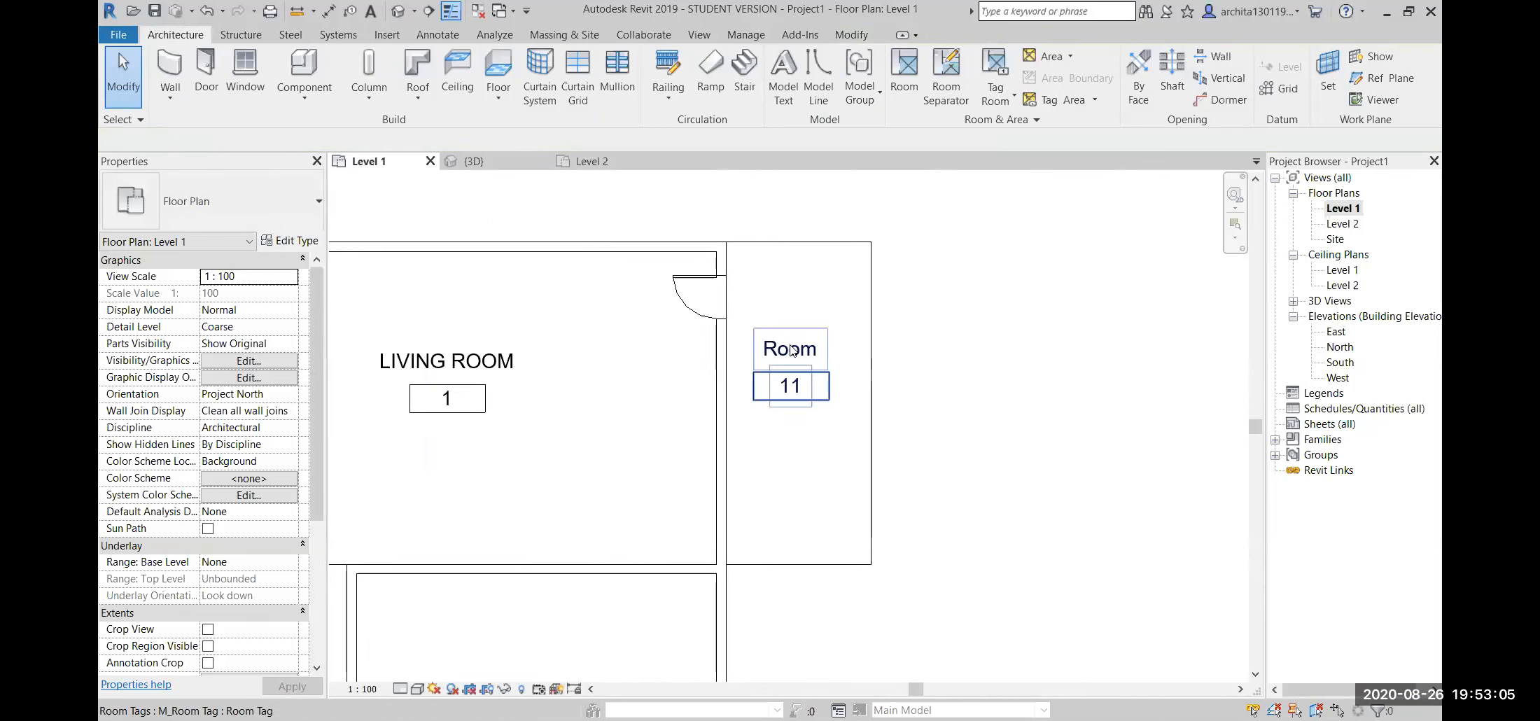
double_click(792, 347)
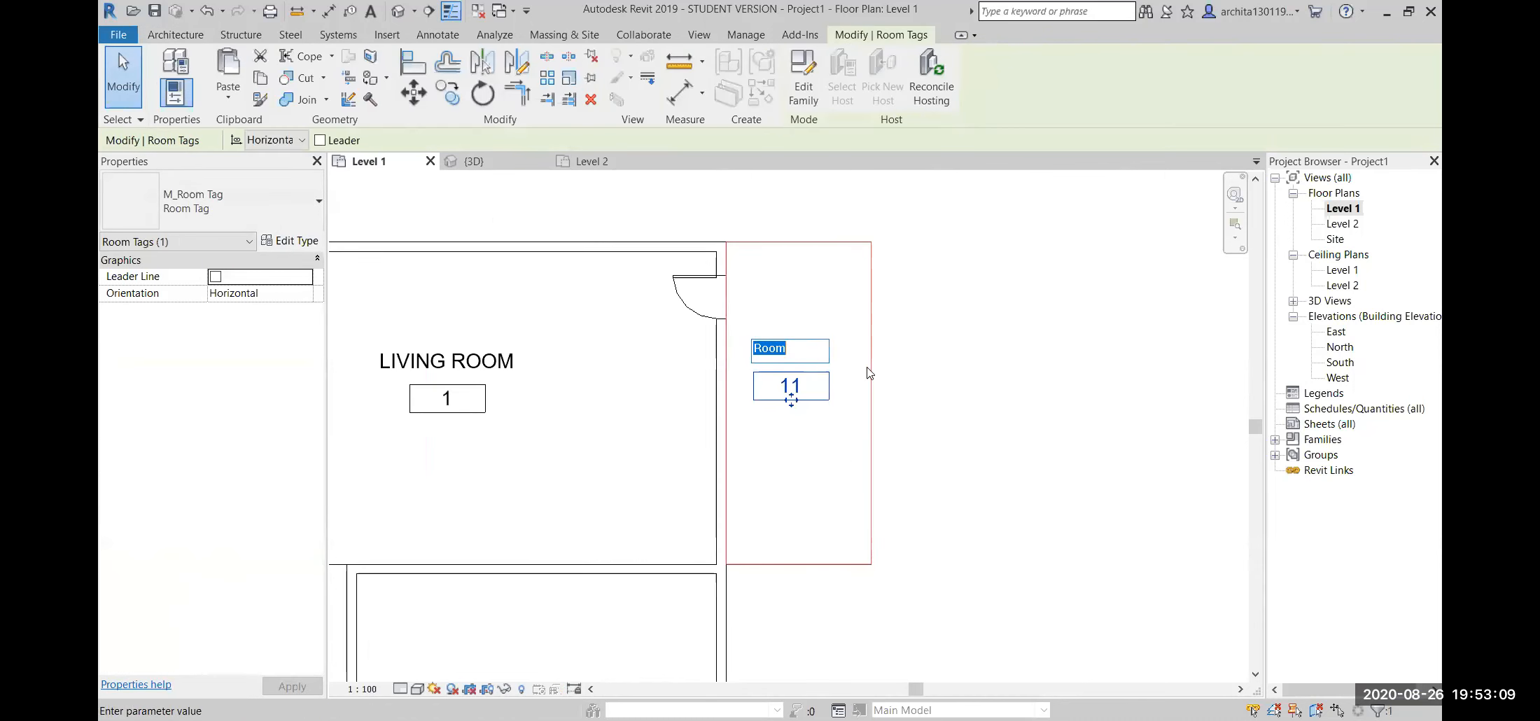
type("VERANDAG")
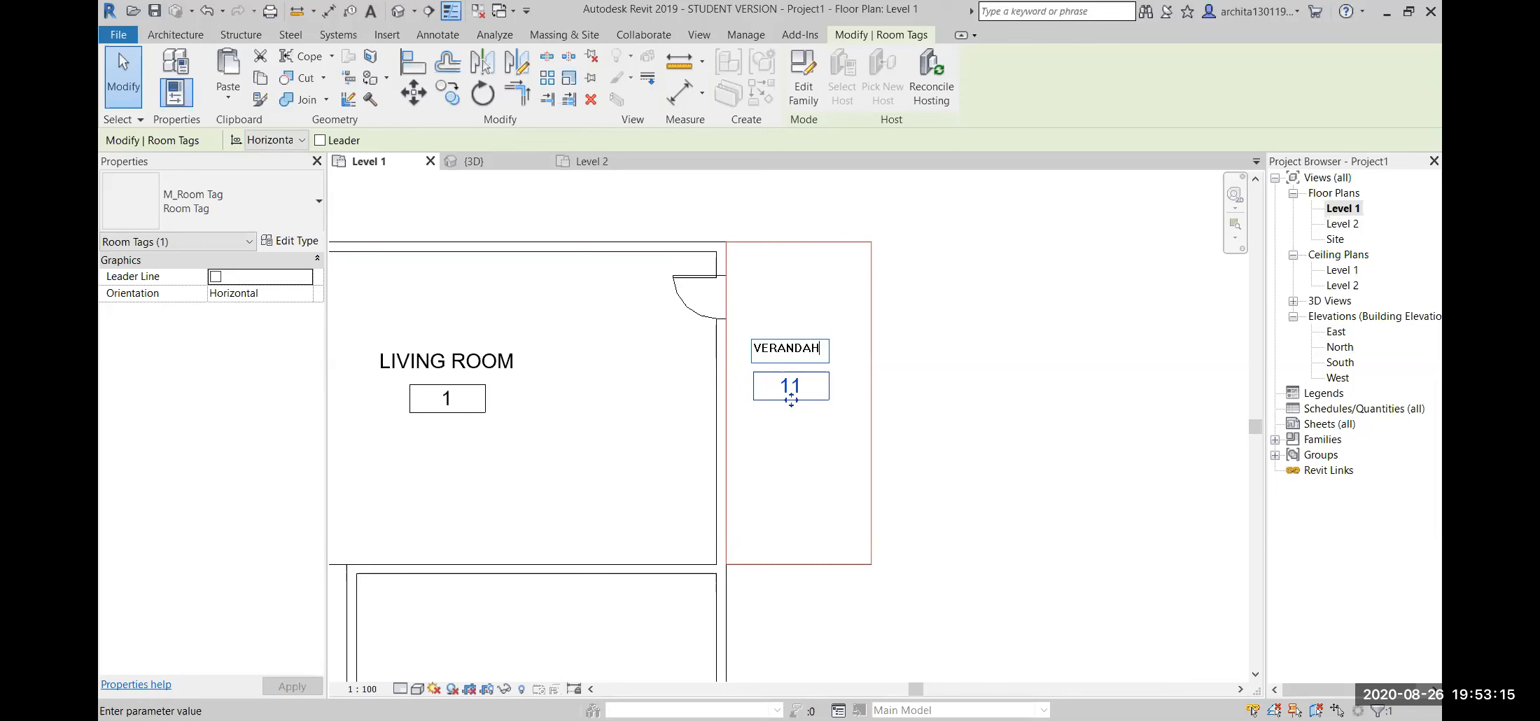
left_click(1049, 392)
left_click(1049, 391)
- Examine the floor plan's room names and the separation line between the living room and the dining room
scroll(1048, 391, "down", 4)
scroll(707, 441, "down", 1)
middle_click_drag(700, 446, 826, 372)
scroll(659, 429, "up", 2)
left_click(663, 408)
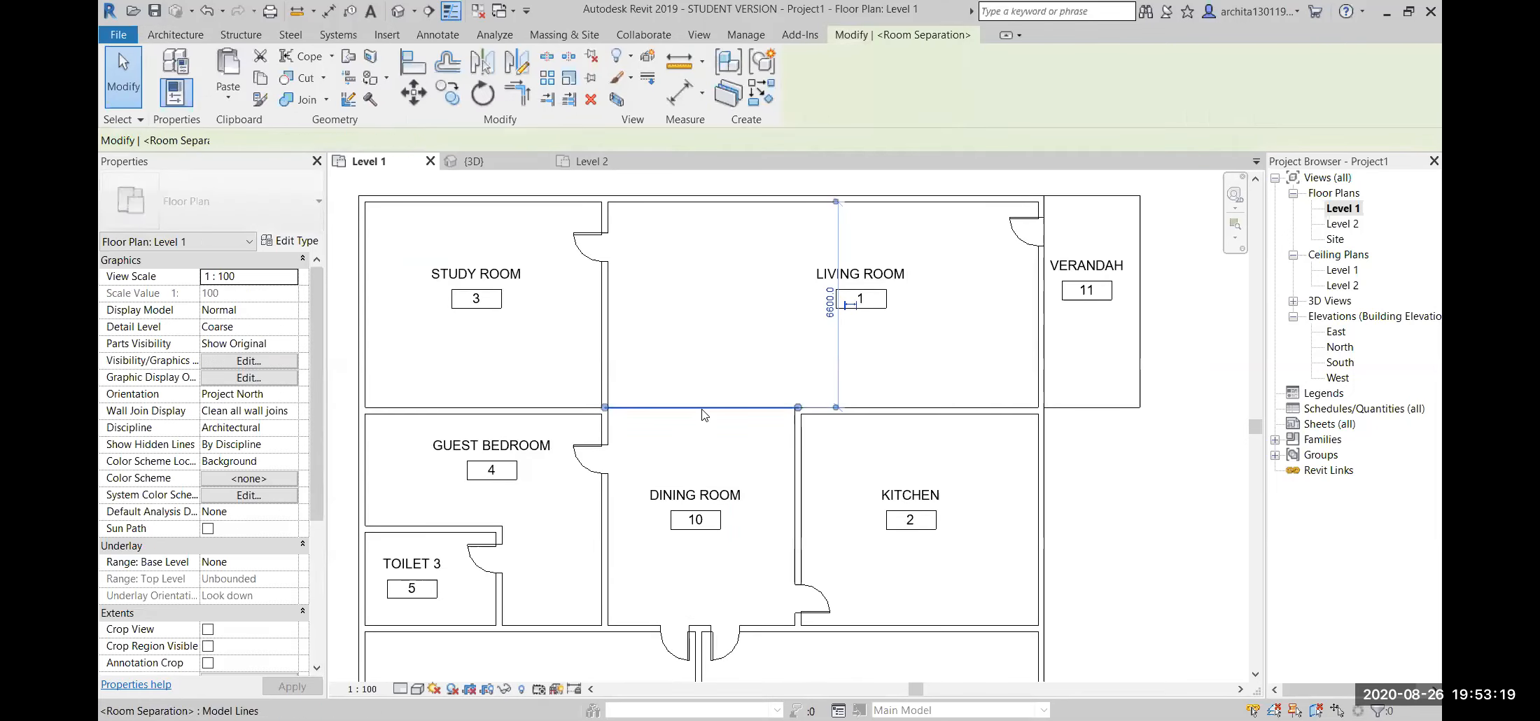
left_click(734, 453)
middle_click_drag(764, 502, 735, 490)
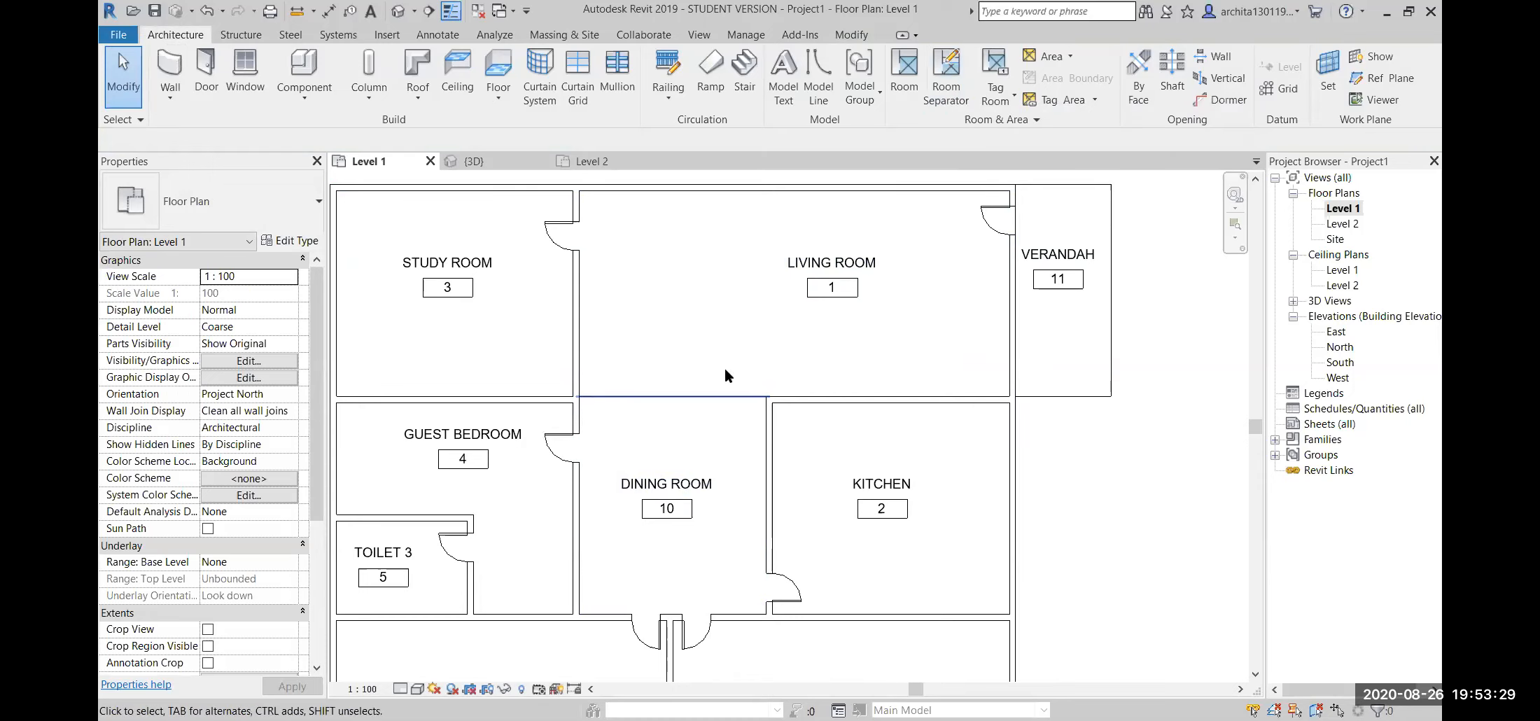
scroll(684, 451, "down", 2)
middle_click_drag(991, 571, 978, 462)
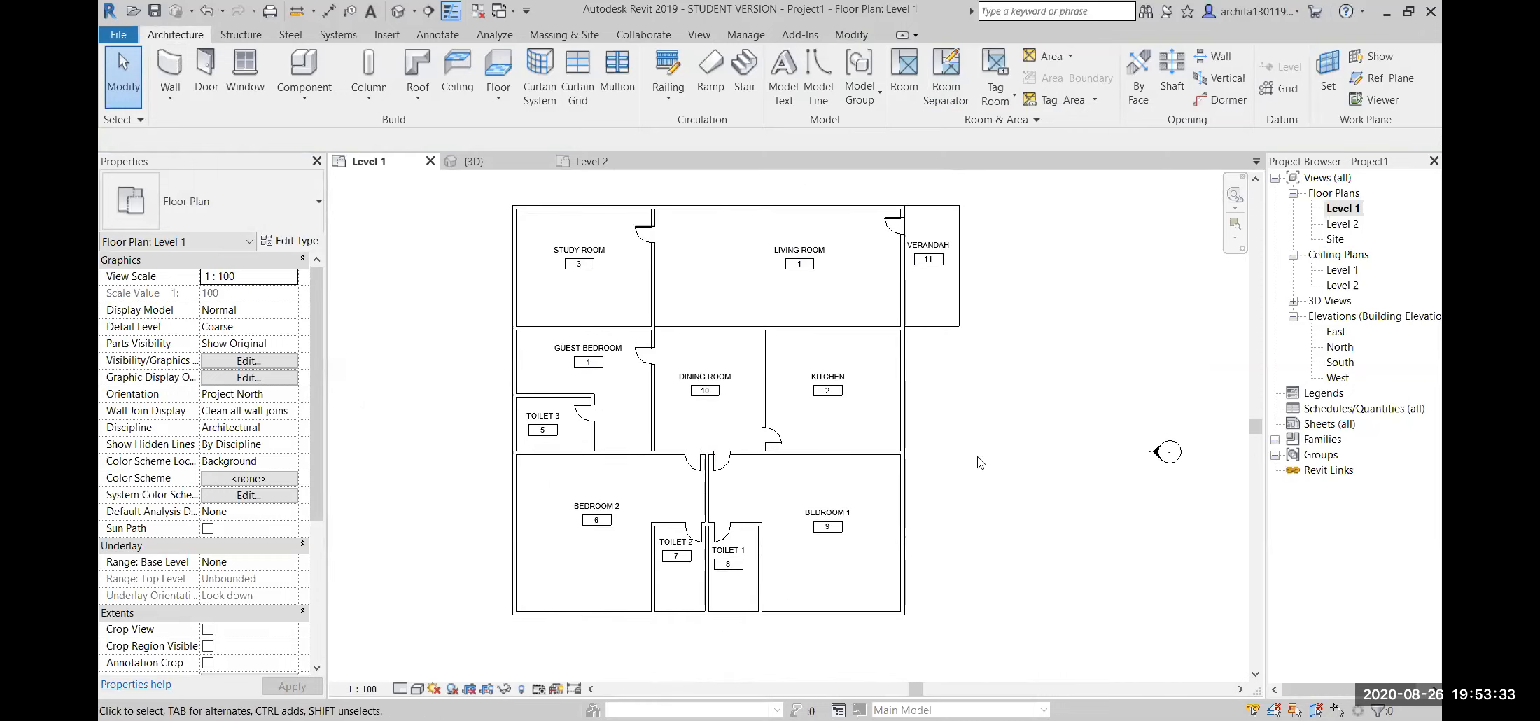
middle_click_drag(979, 463, 983, 512)
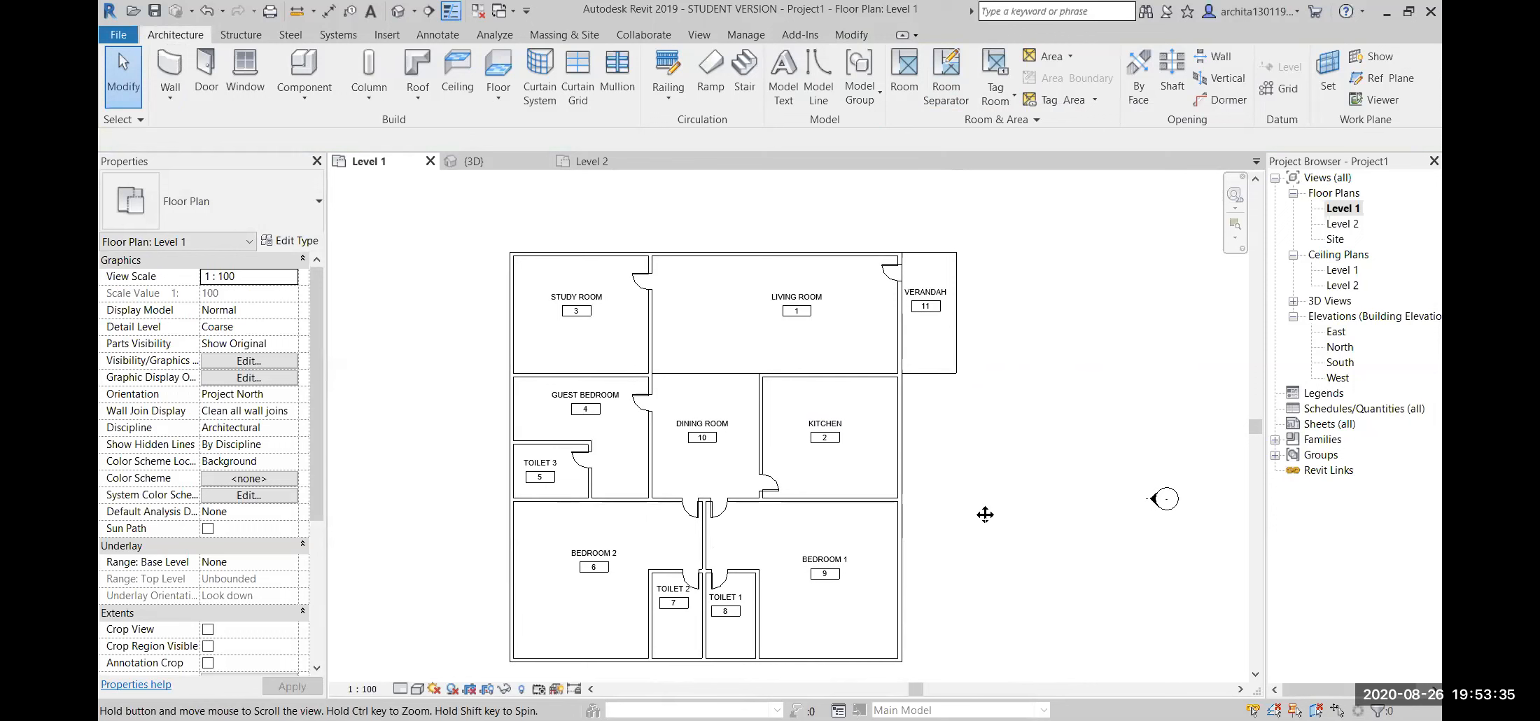
middle_click_drag(657, 476, 619, 431)
- Try the Room Tag With Area type on the study room's tag
left_click(540, 256)
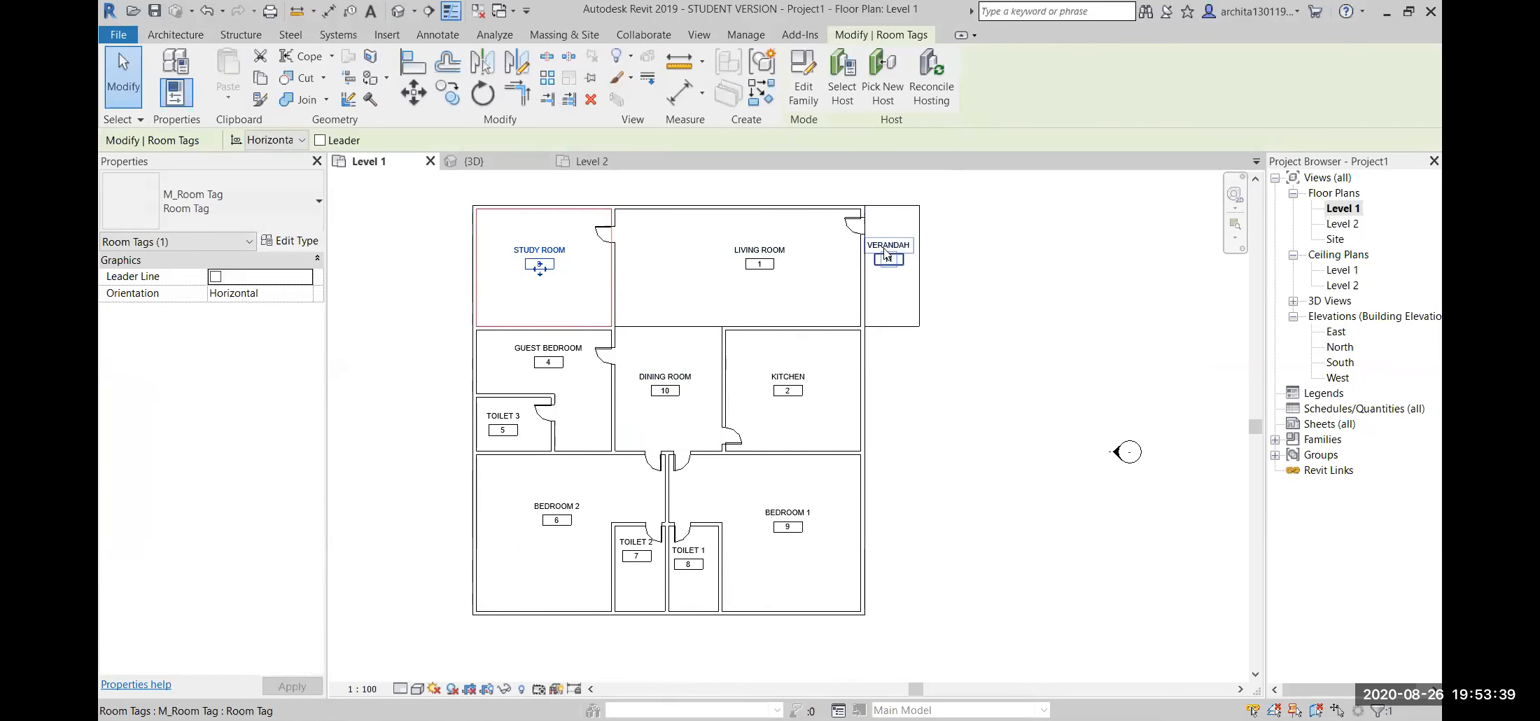
middle_click_drag(970, 481, 991, 498)
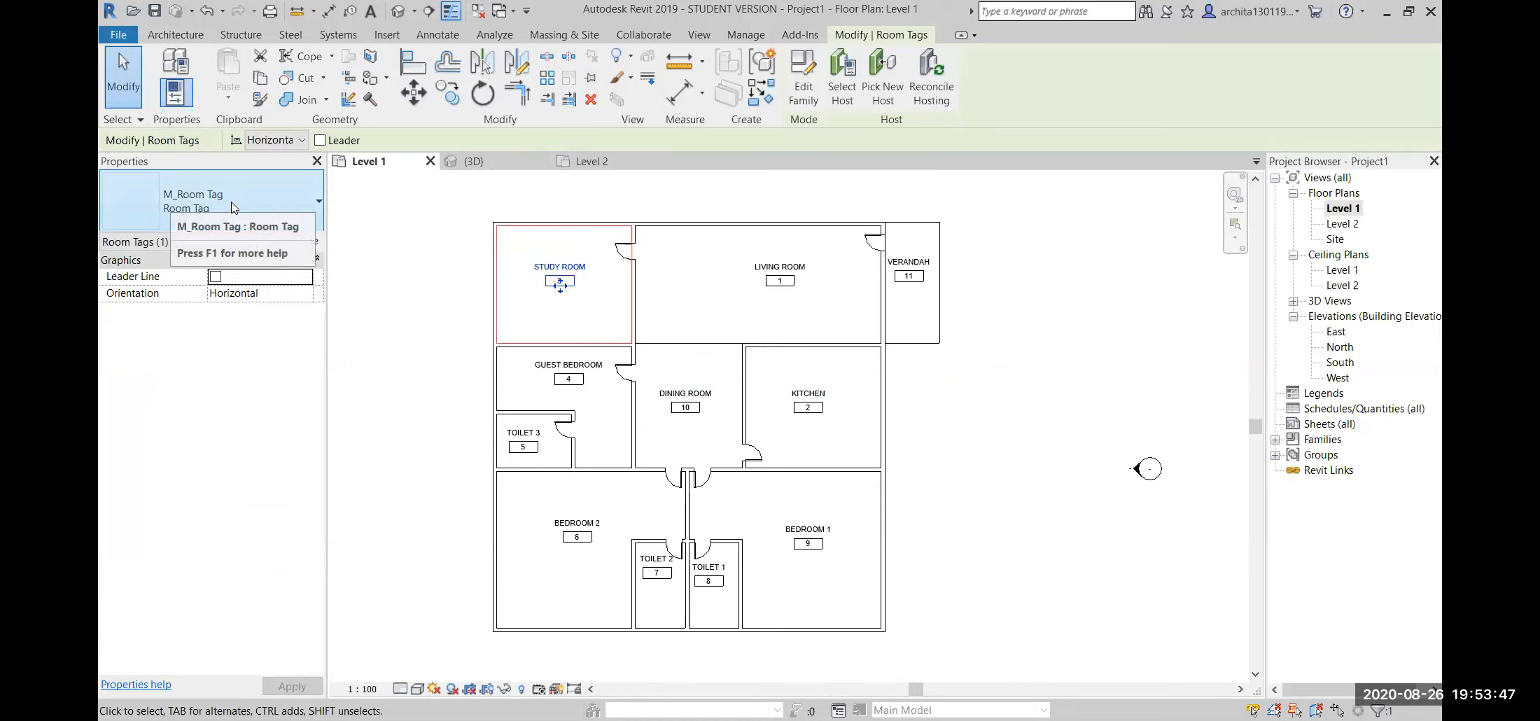
left_click(270, 202)
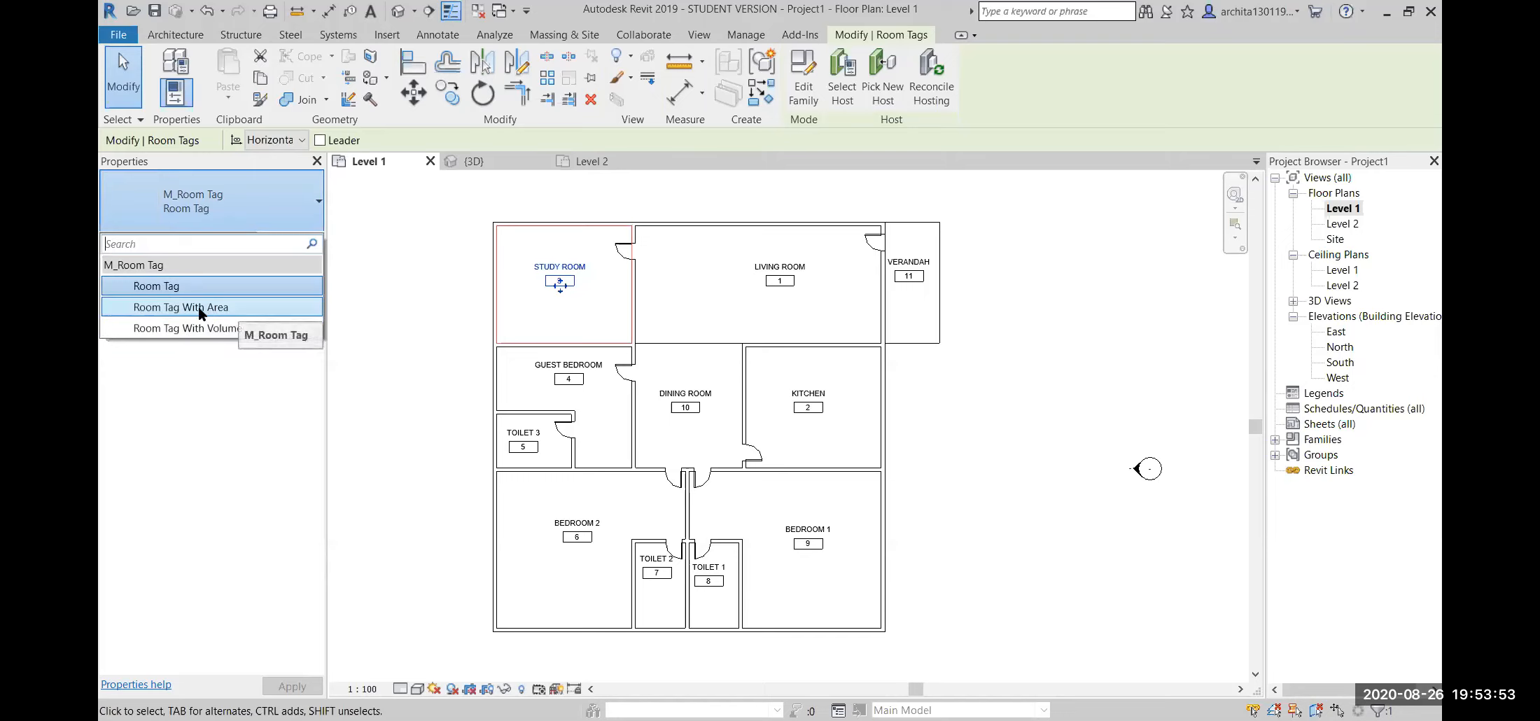
left_click(216, 311)
key("Escape")
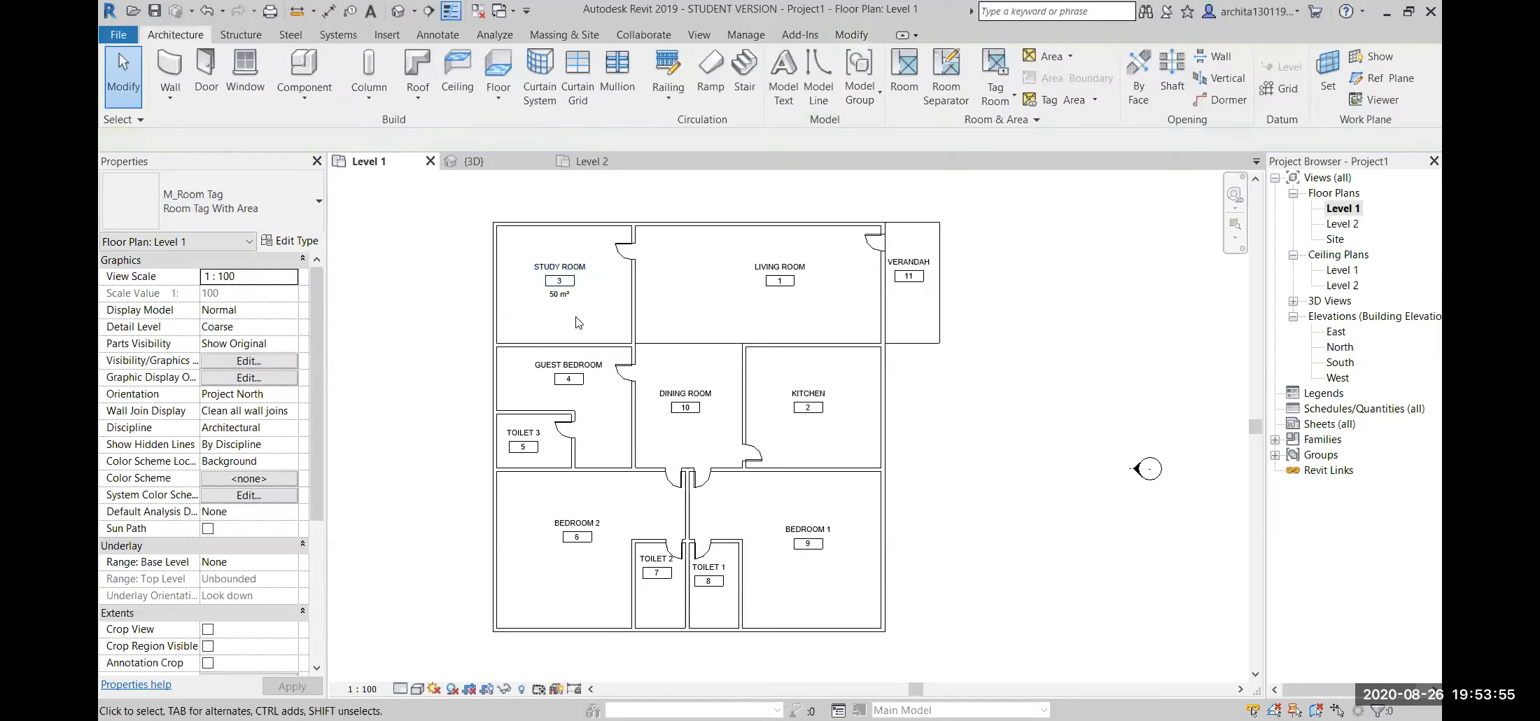
scroll(595, 209, "up", 3)
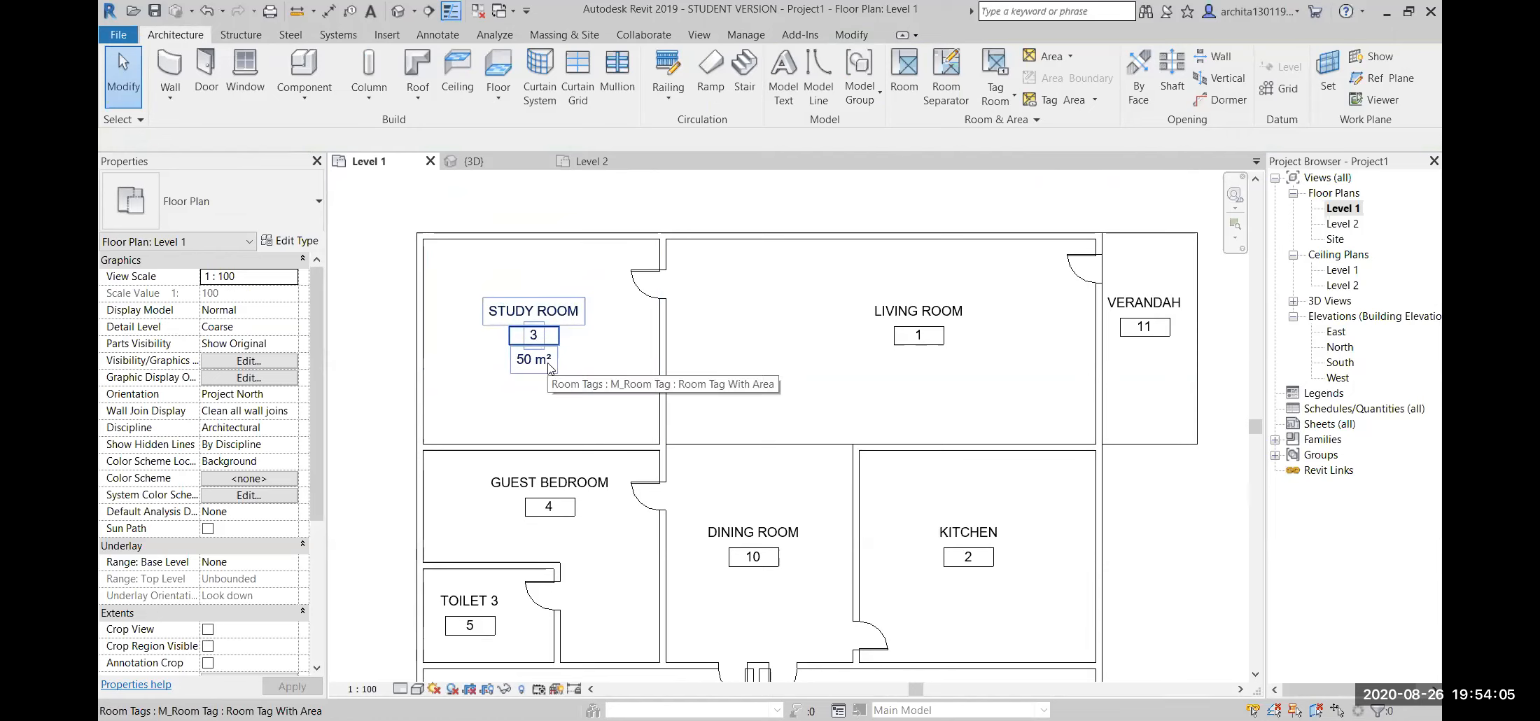
scroll(641, 362, "down", 3)
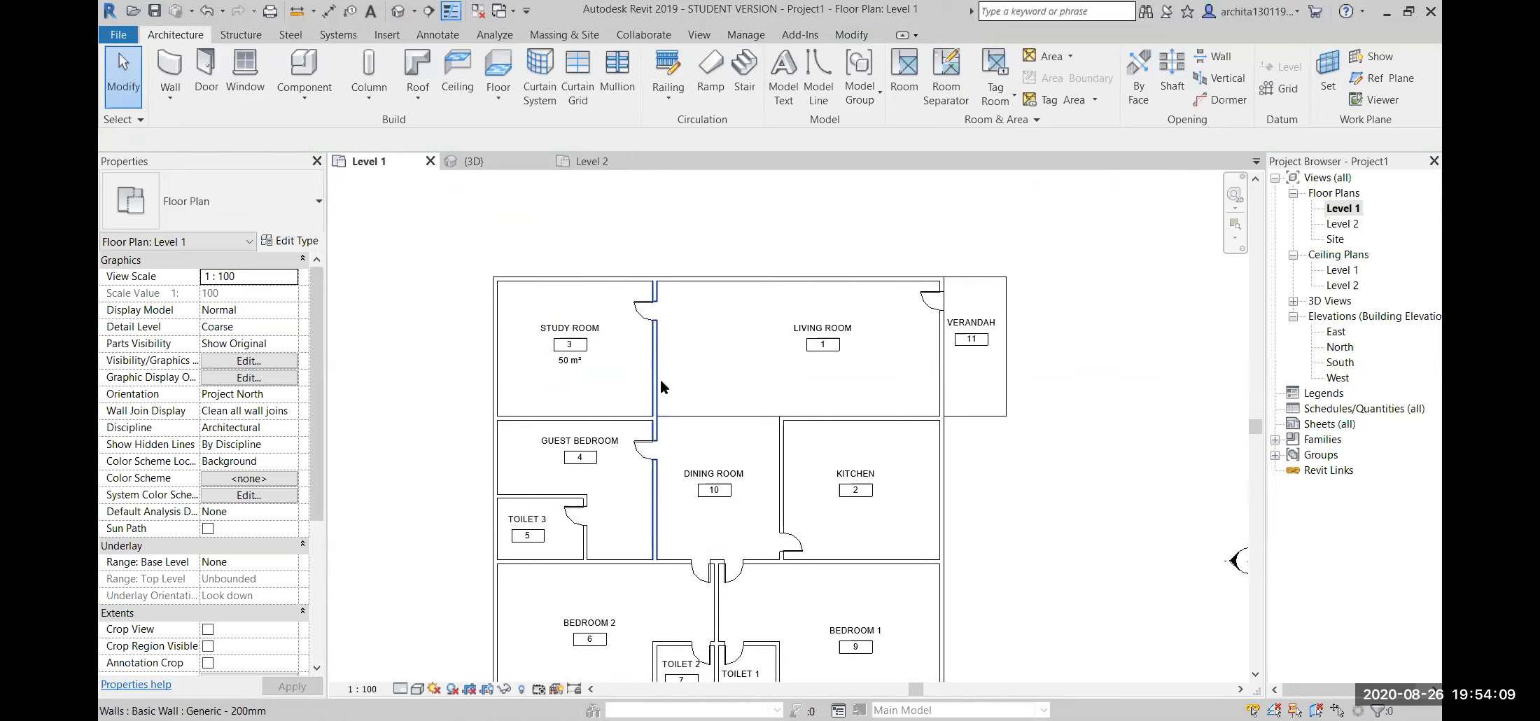
scroll(586, 355, "down", 1)
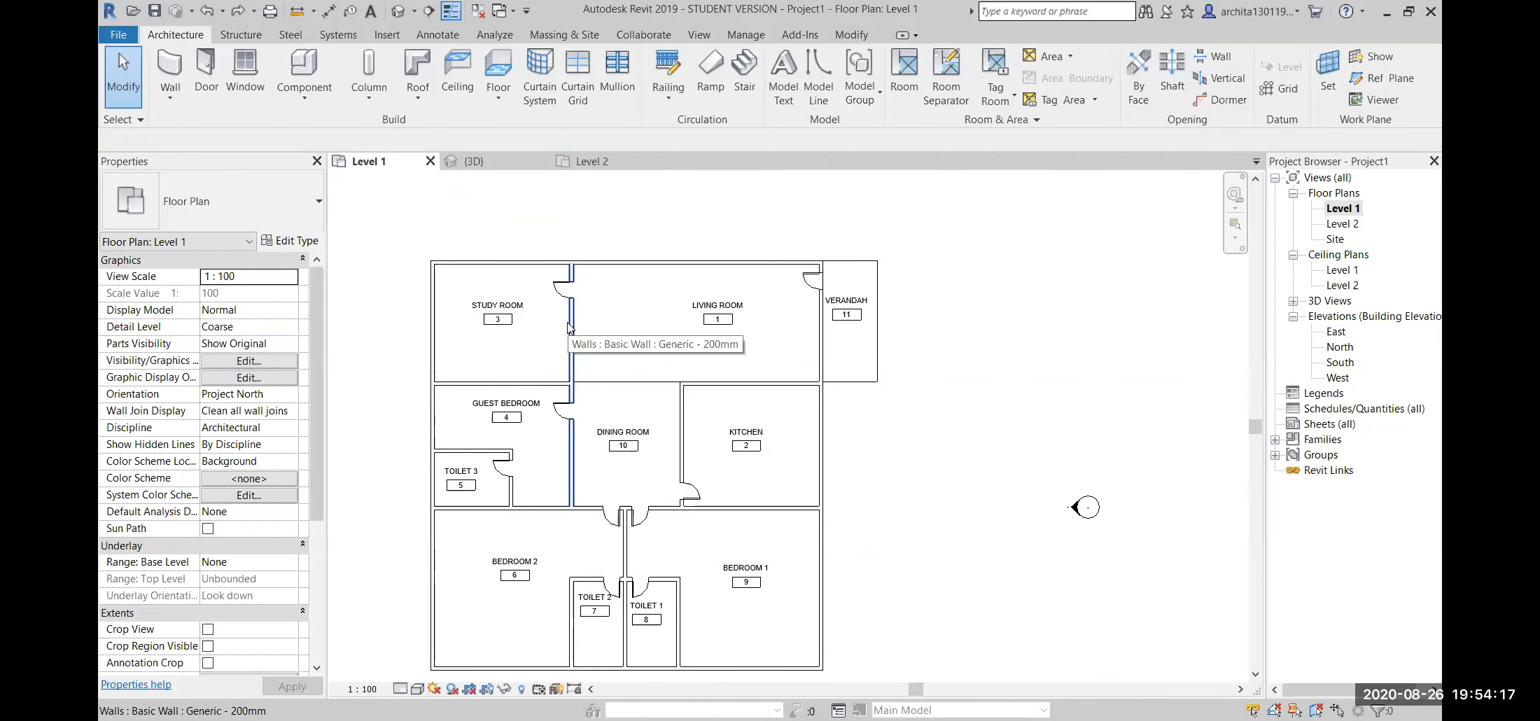
- Select every room tag visible in the Level 1 plan and change their type to Room Tag With Area
middle_click_drag(681, 252, 751, 242)
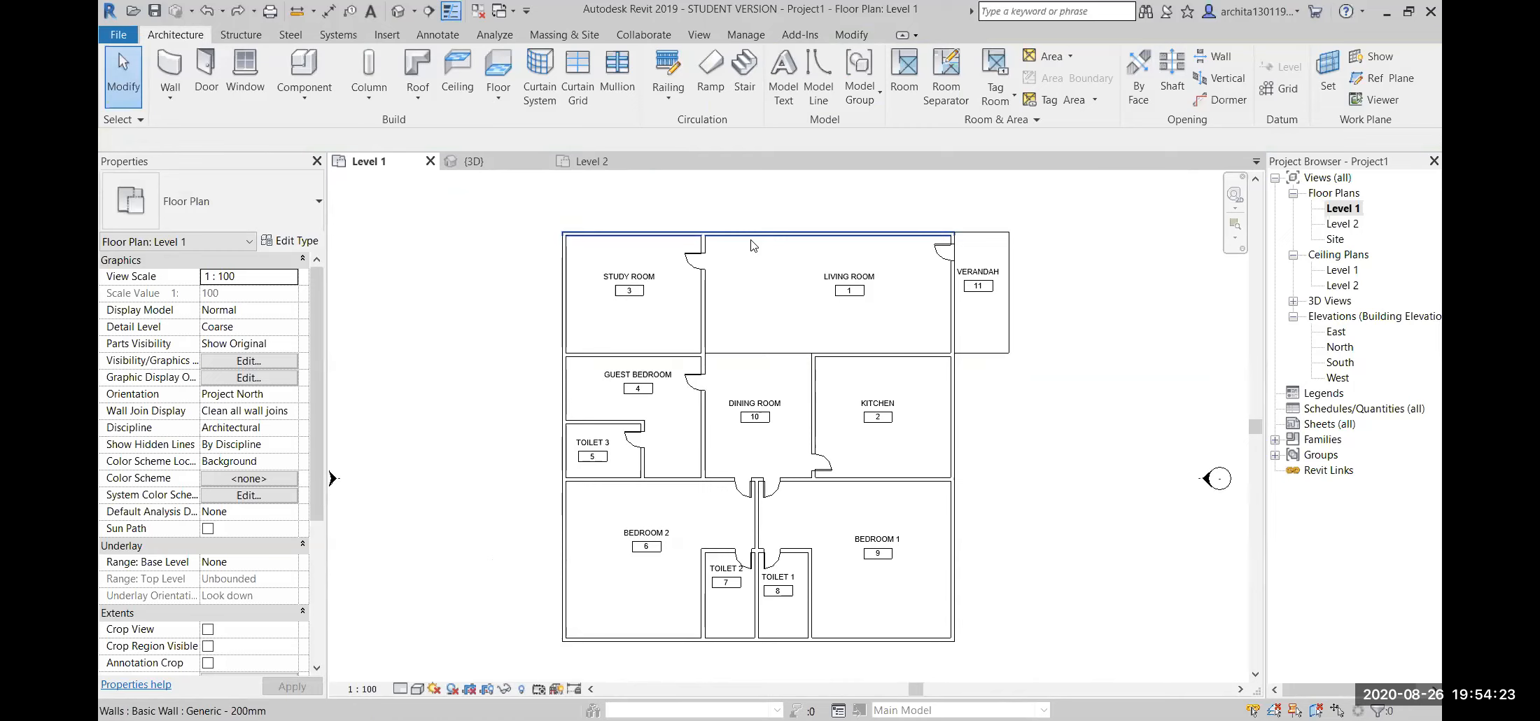
left_click(635, 276)
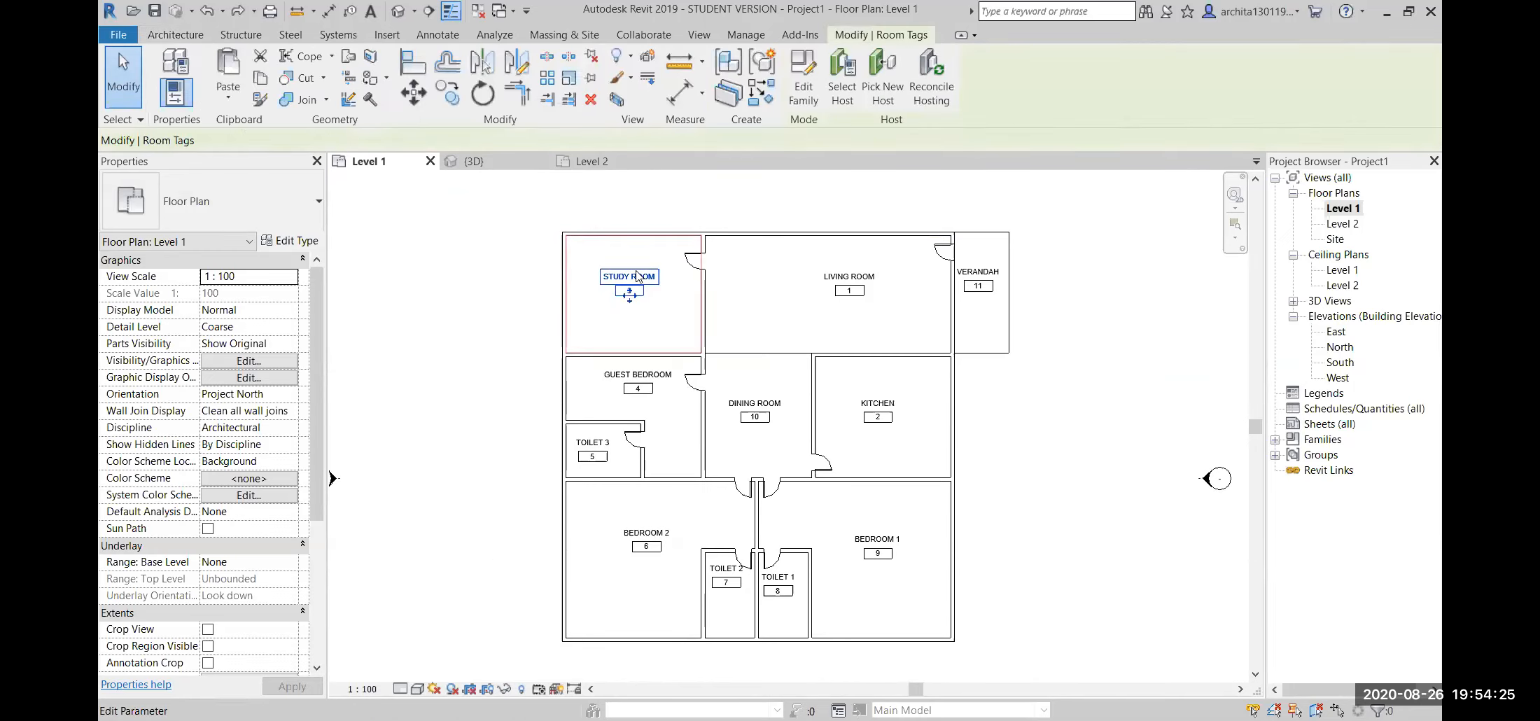
right_click(638, 276)
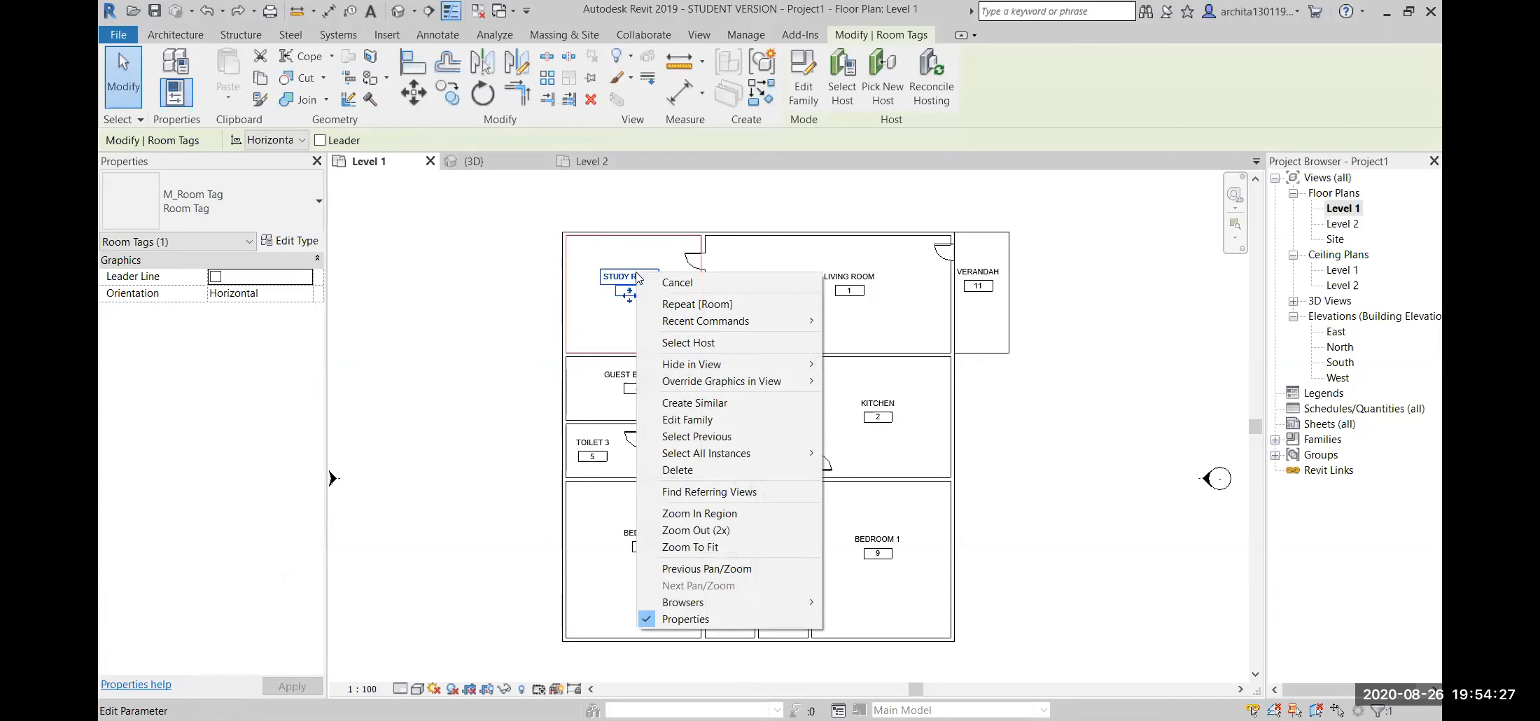
mouse_move(709, 451)
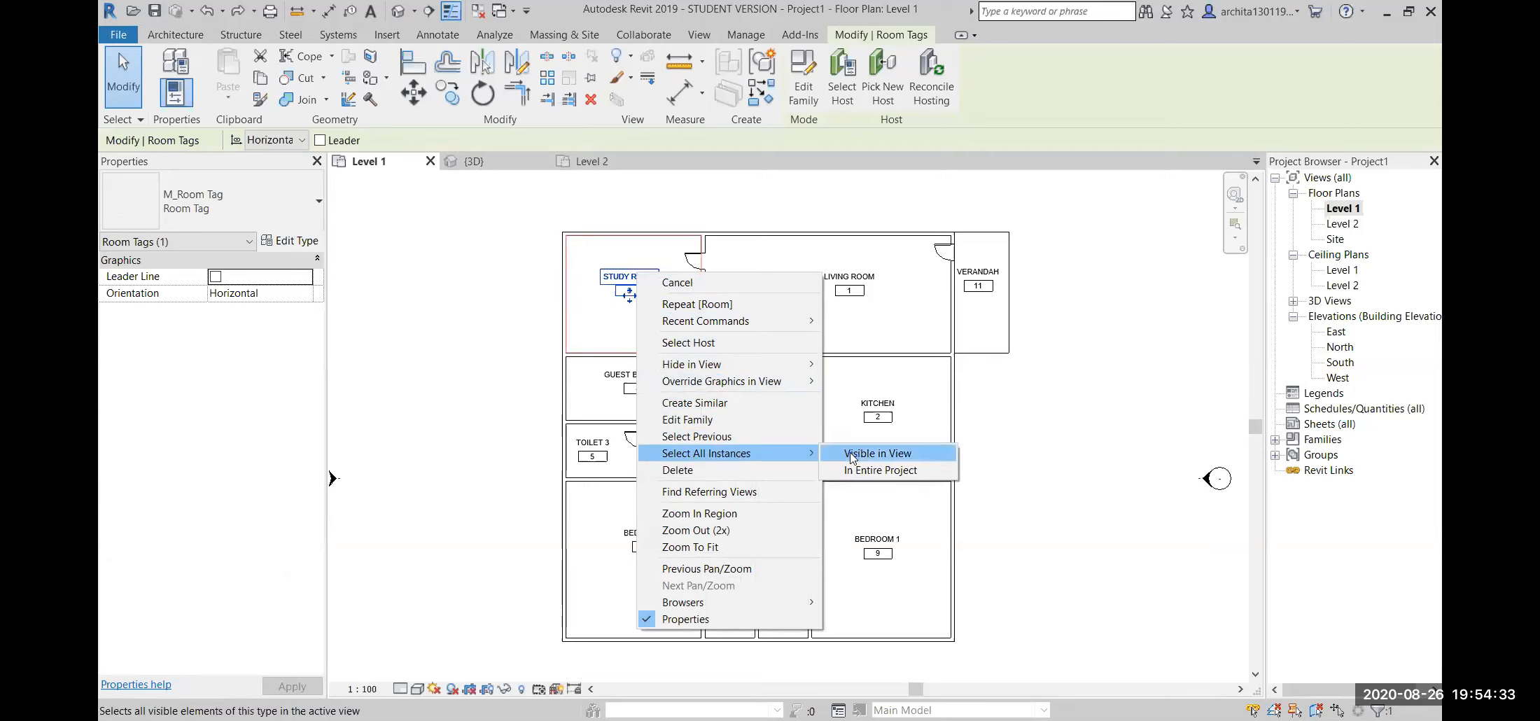
left_click(891, 454)
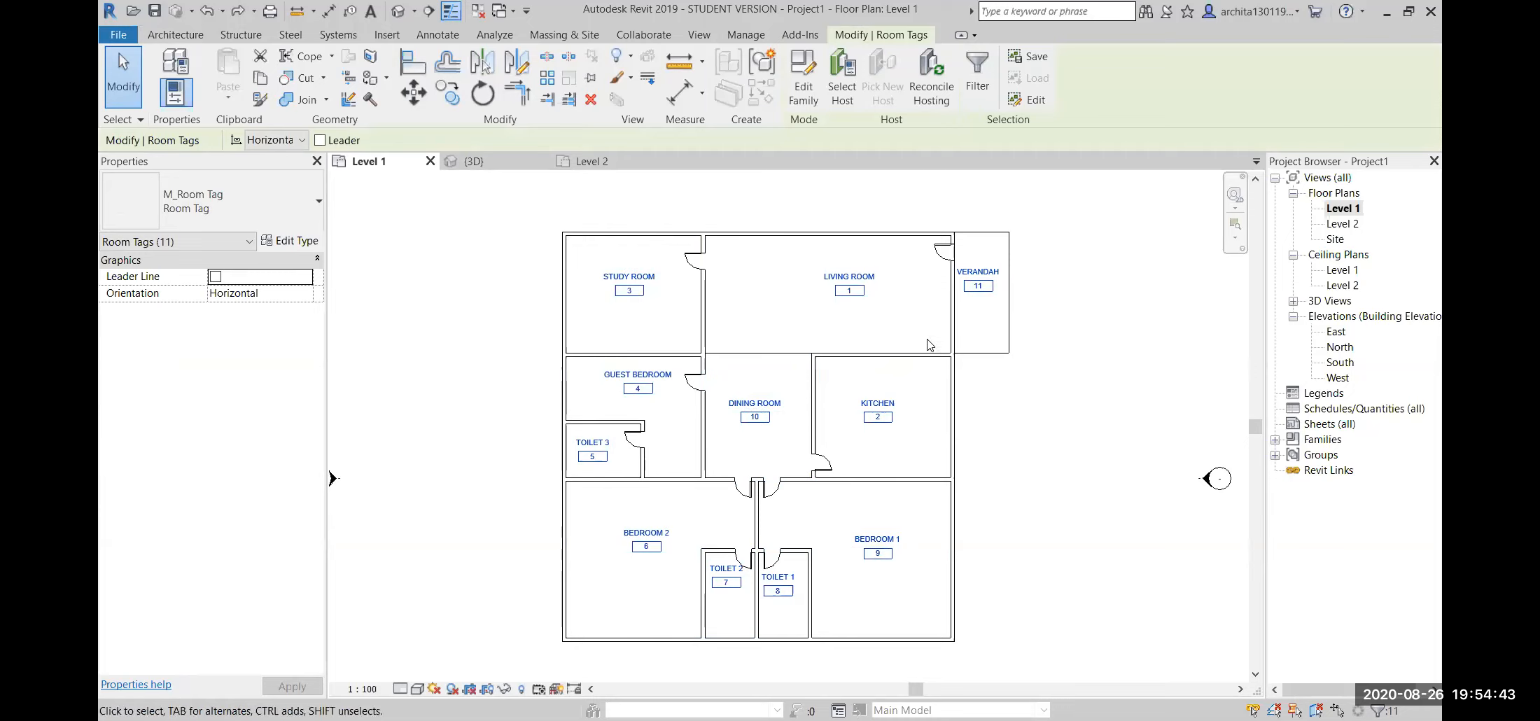
left_click(251, 211)
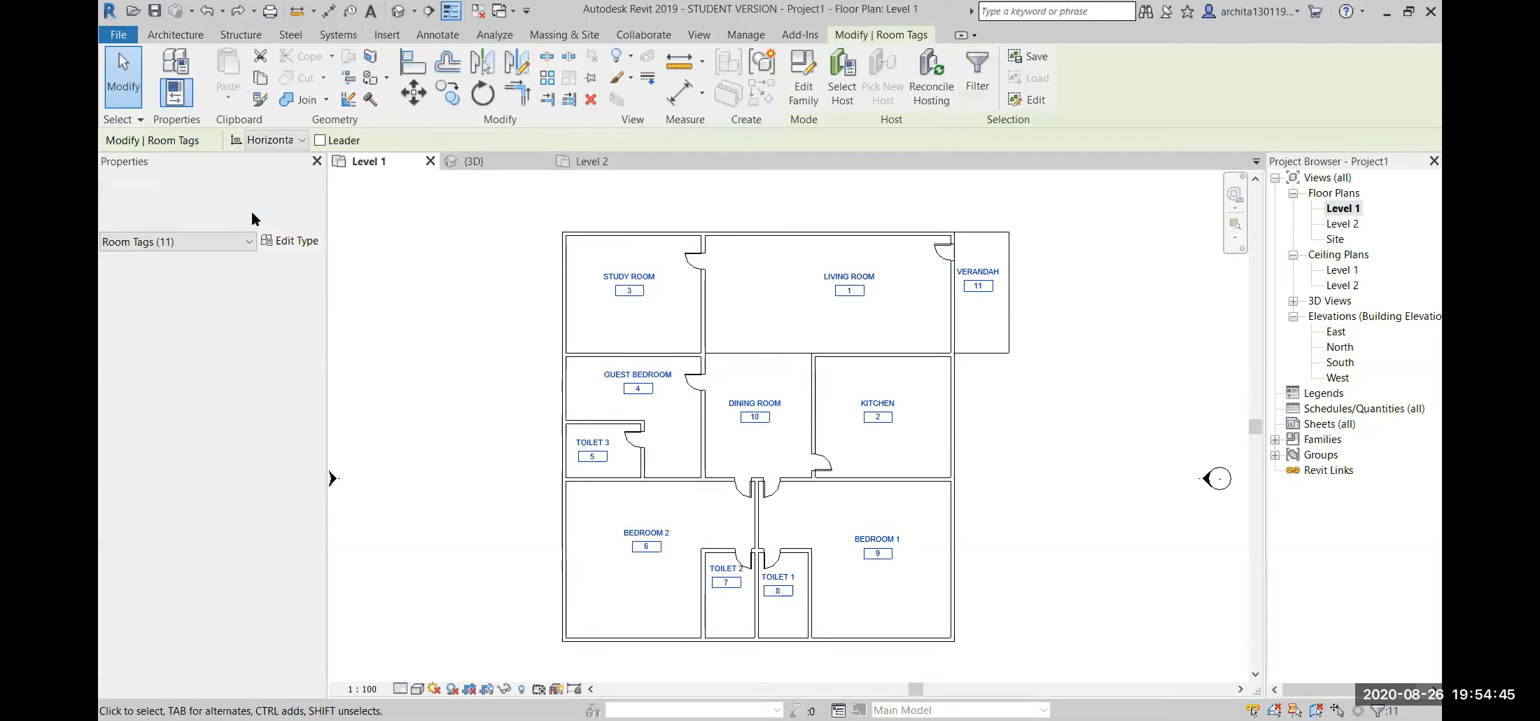
left_click(223, 309)
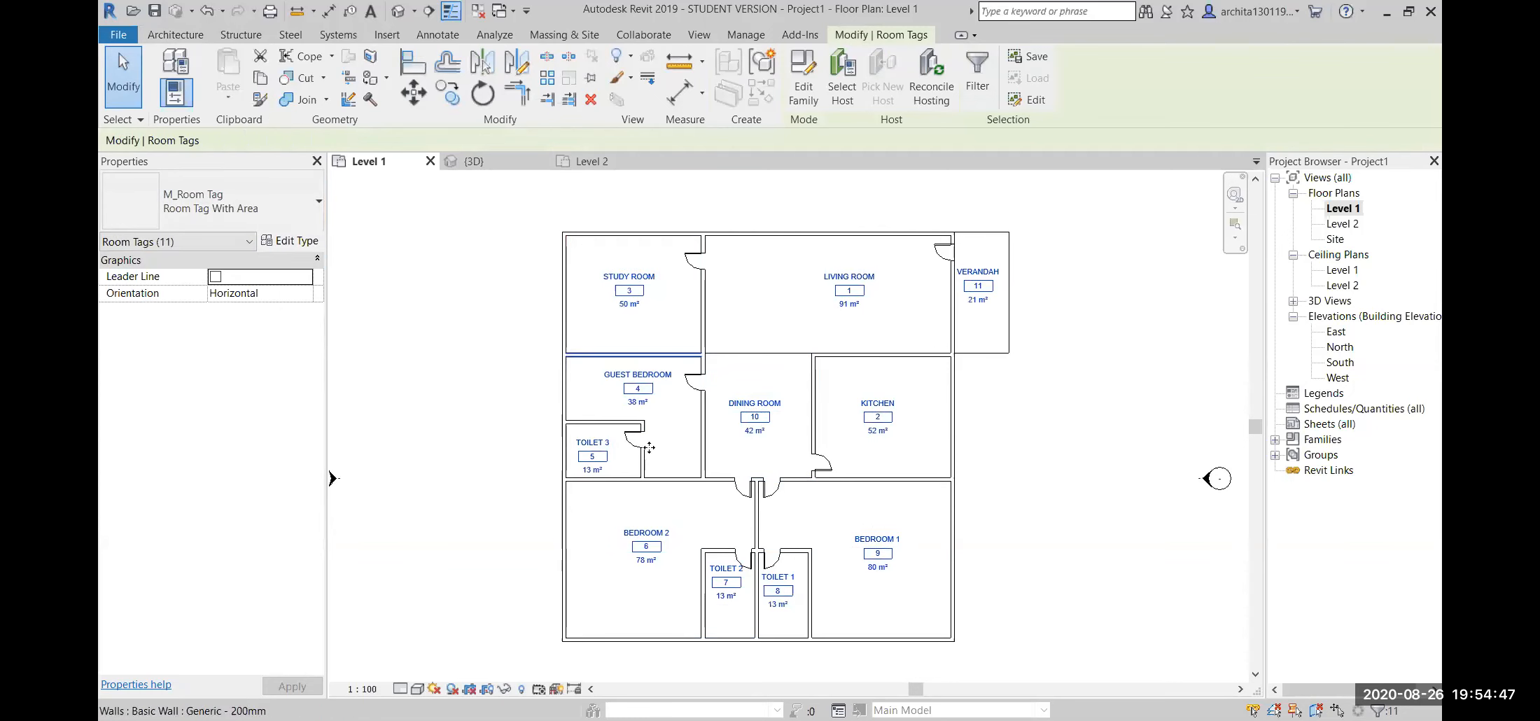
left_click(1112, 516)
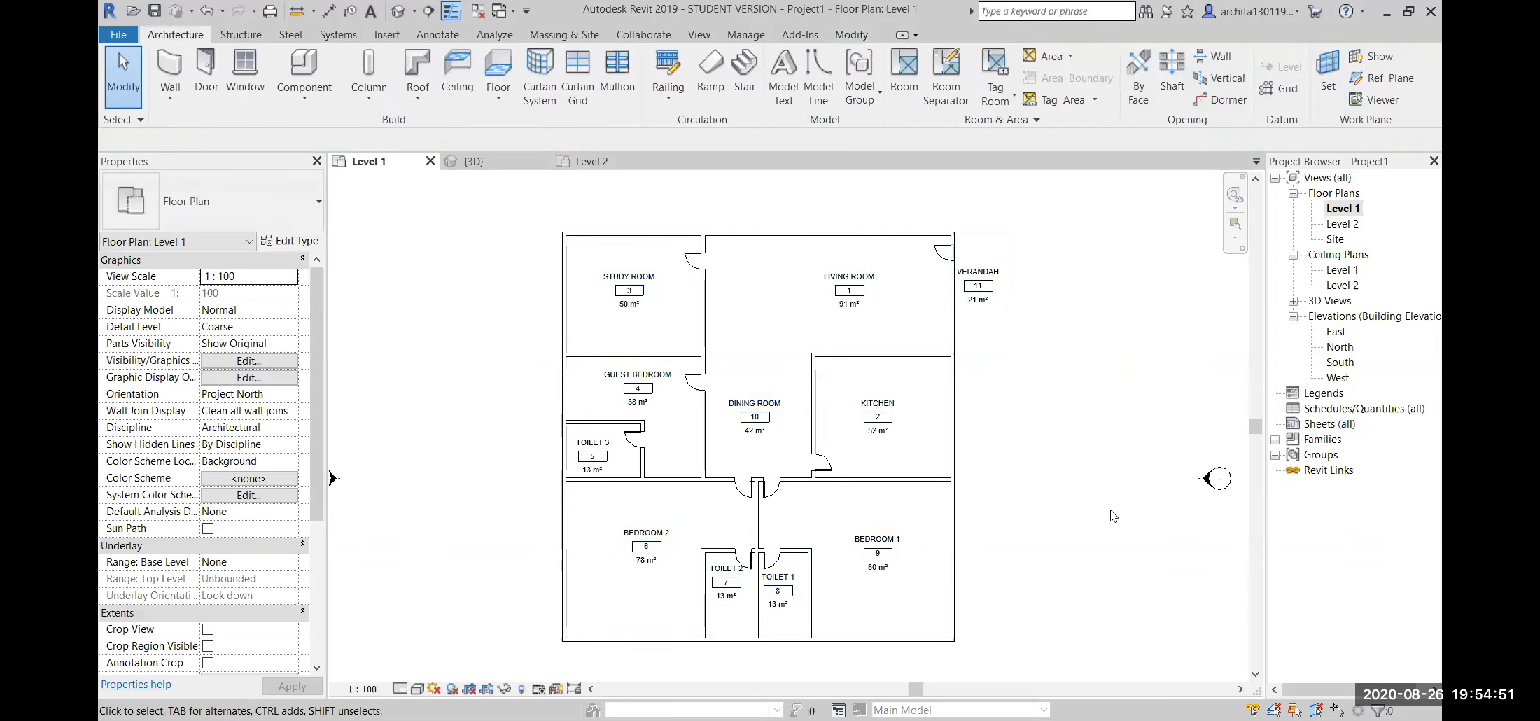
- Open the study room tag's family, inspect the type properties of its room name label, and close the family without changes
scroll(1046, 515, "down", 1)
middle_click_drag(665, 387, 541, 407)
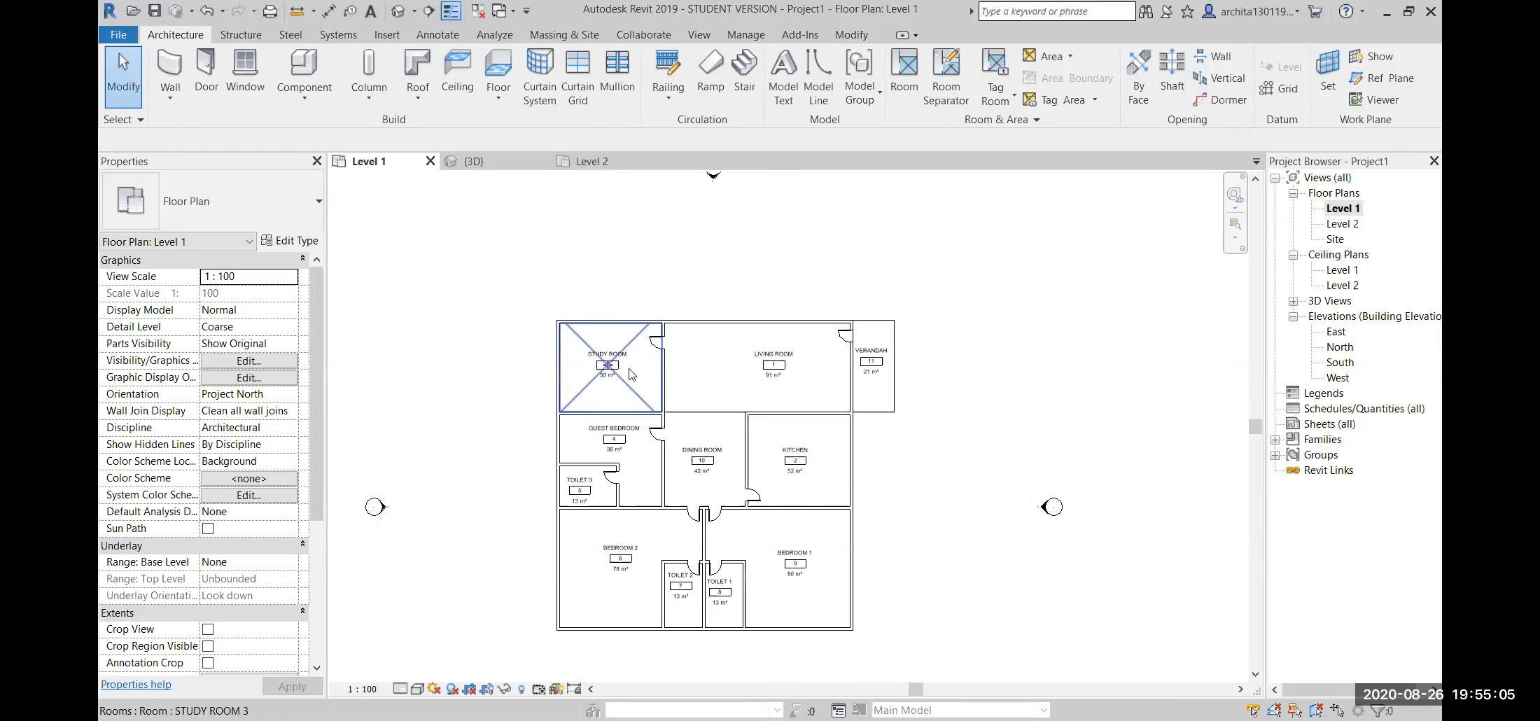
scroll(604, 370, "up", 4)
left_click(604, 370)
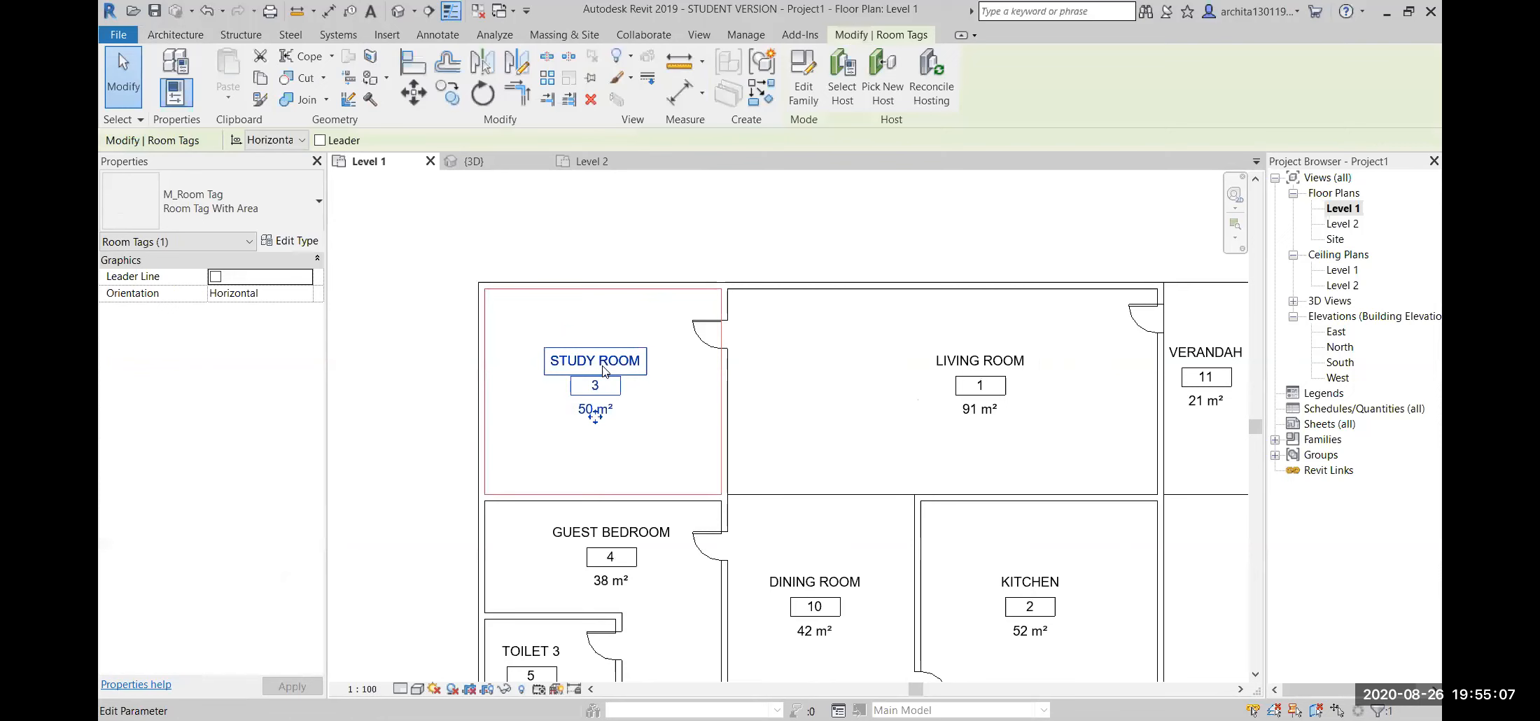
left_click(804, 78)
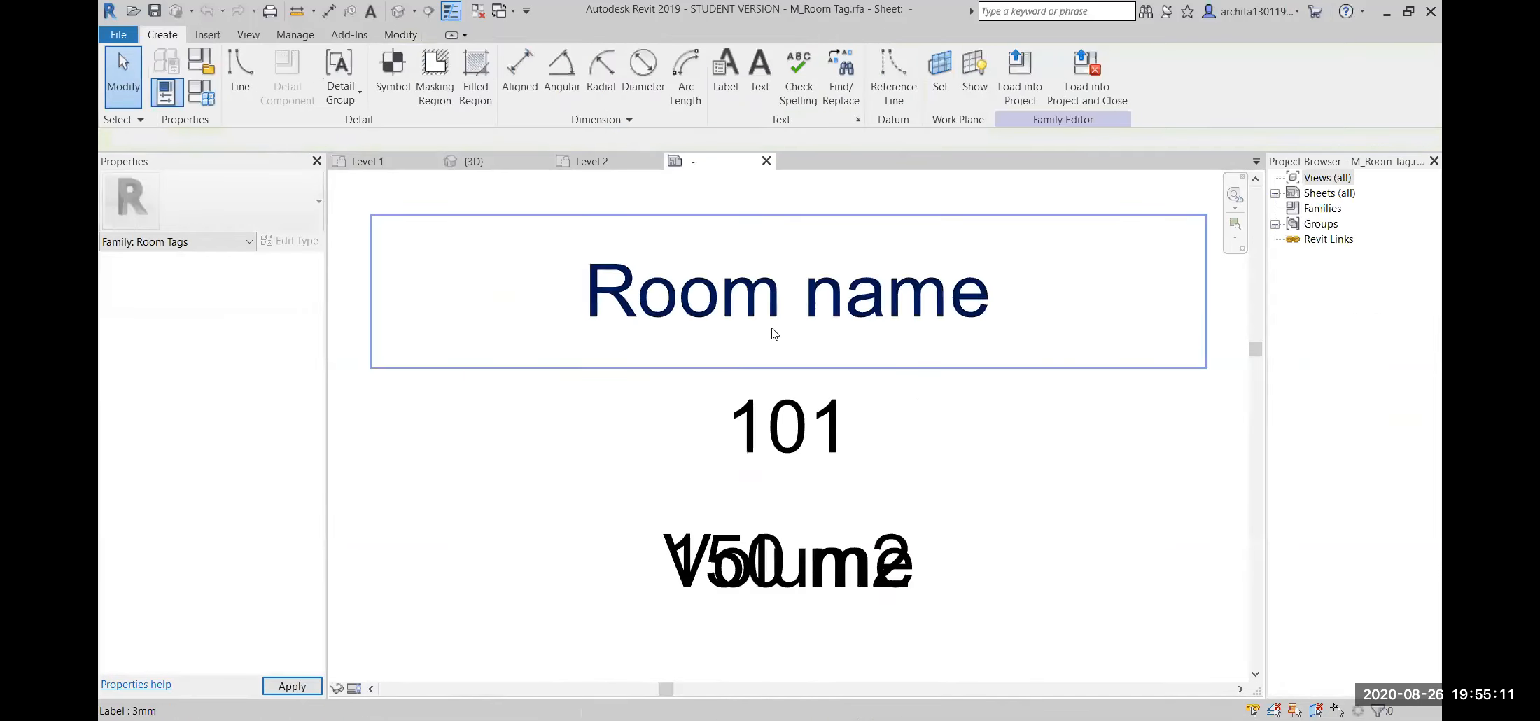
left_click(783, 299)
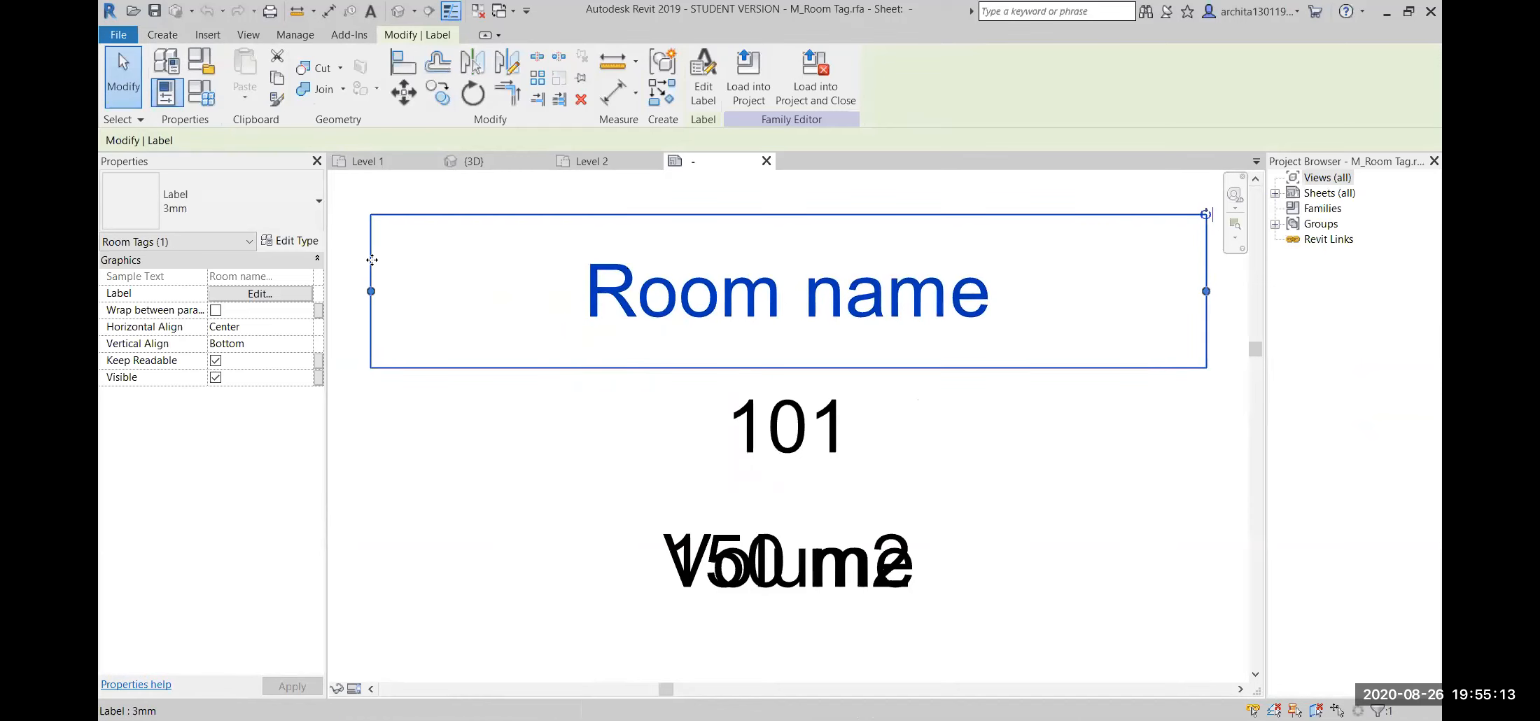
left_click(290, 241)
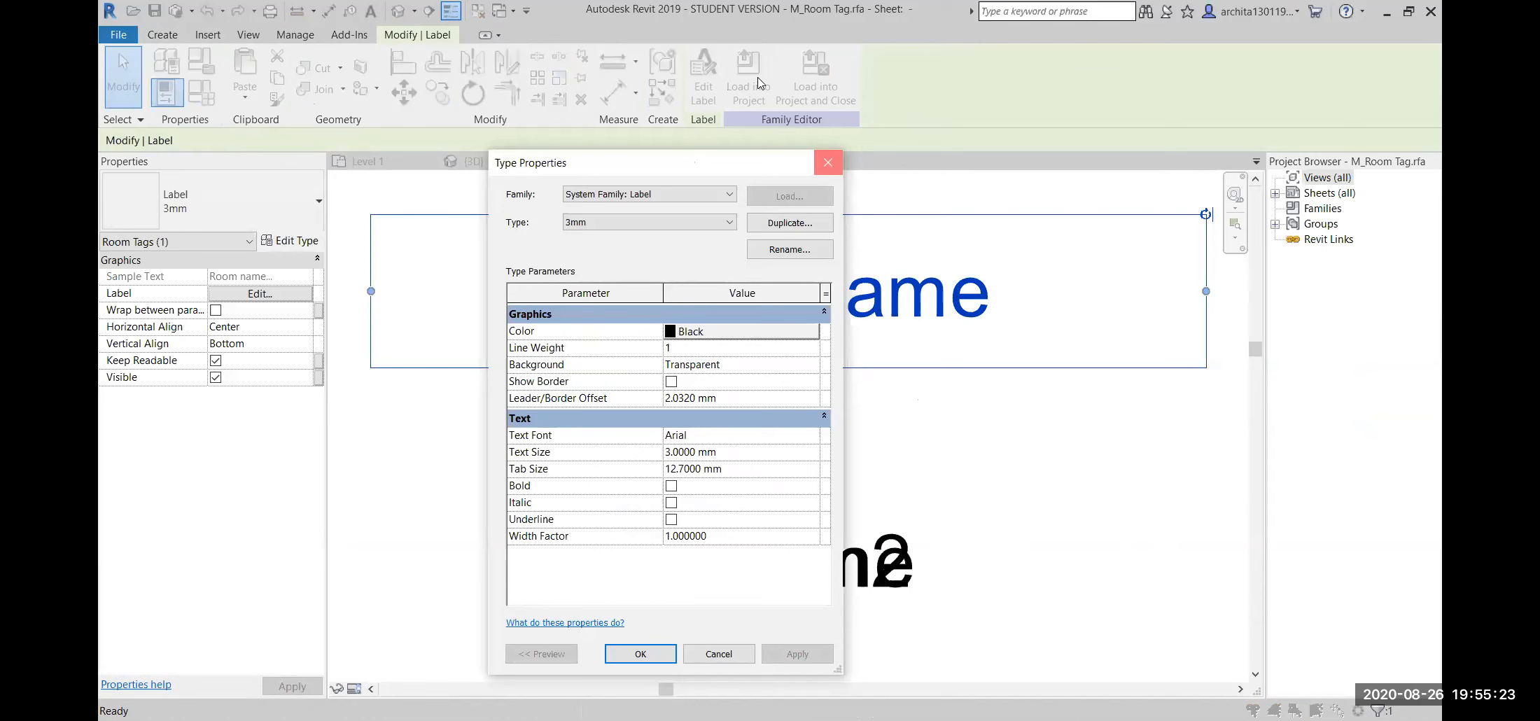
left_click(828, 163)
left_click(767, 161)
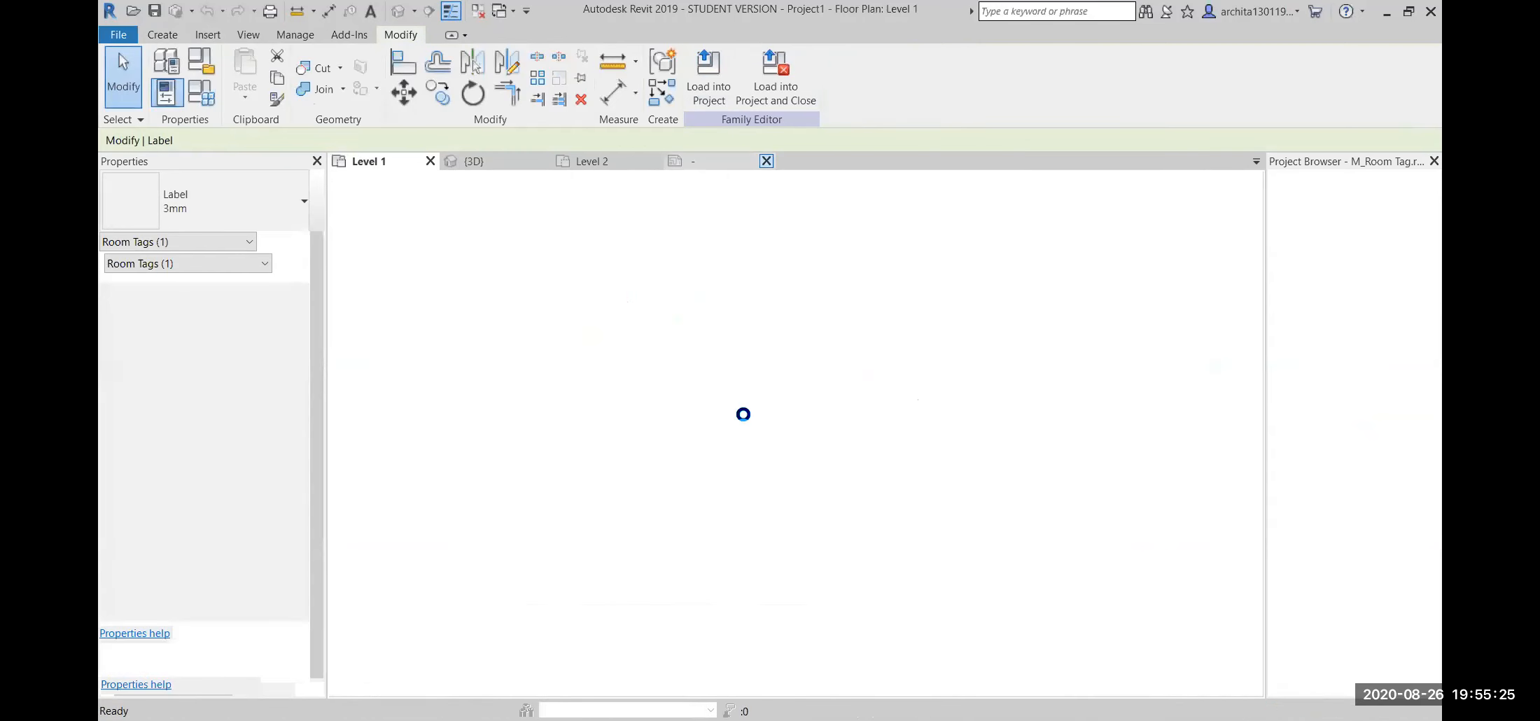
- Place a Color Fill Legend just outside the kitchen's outer wall, below the verandah
middle_click_drag(902, 550, 851, 435)
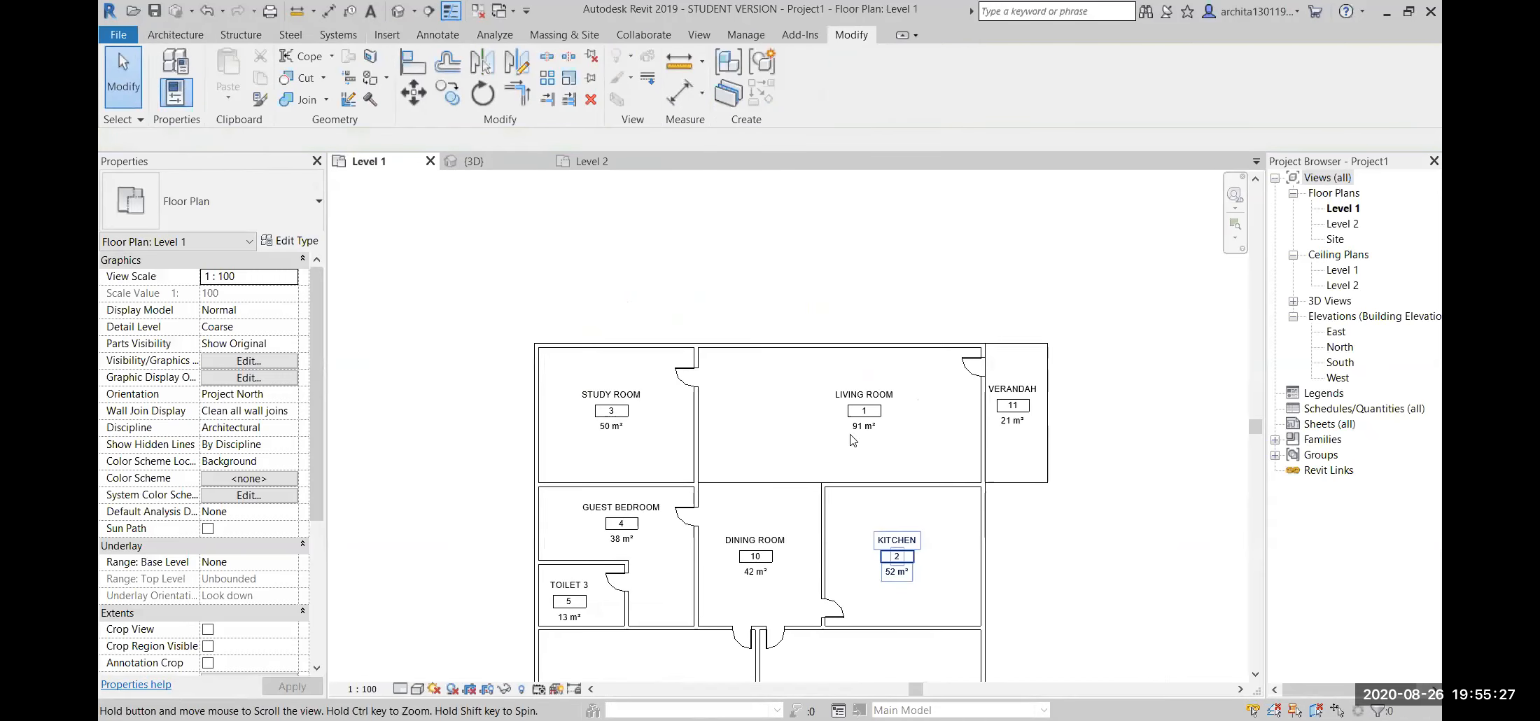
middle_click_drag(897, 530, 828, 467)
scroll(772, 481, "down", 2)
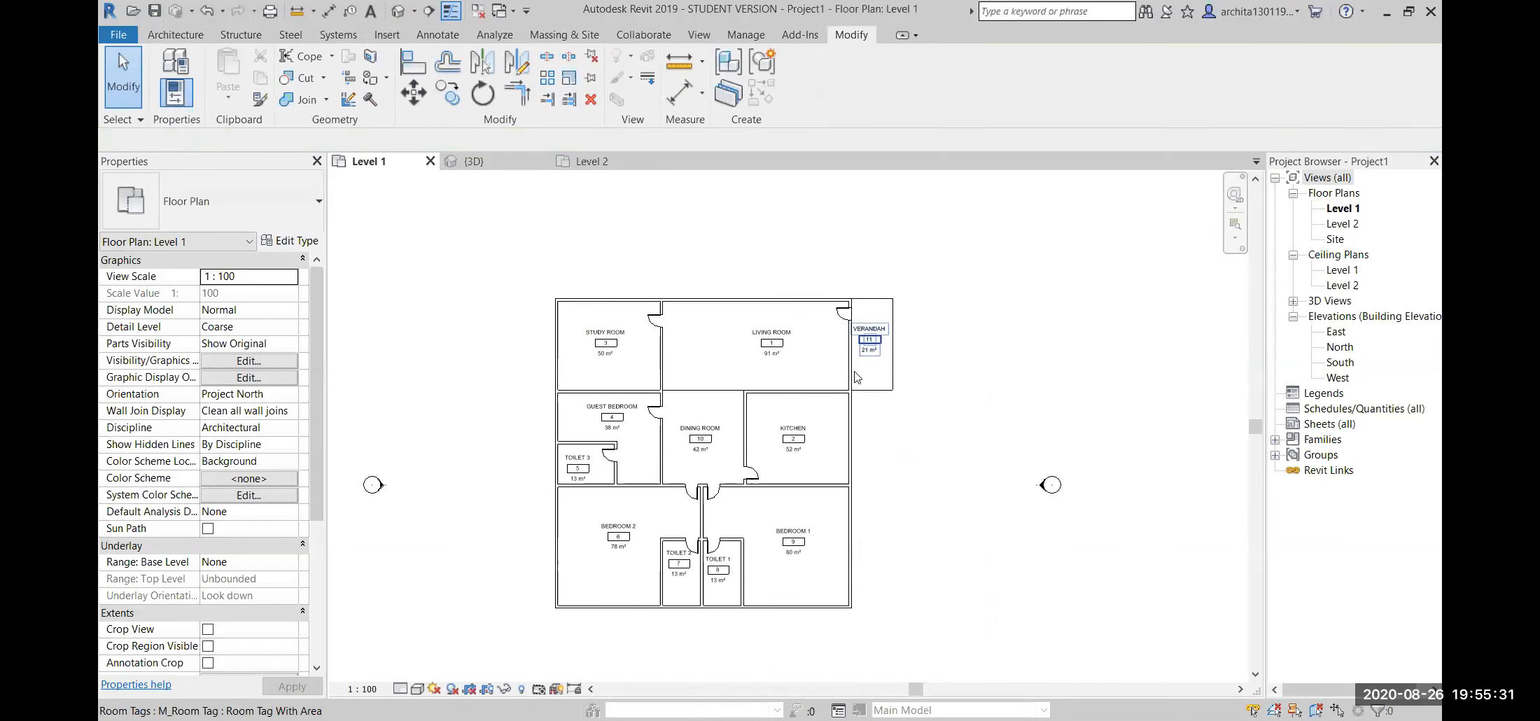
middle_click_drag(892, 539, 892, 567)
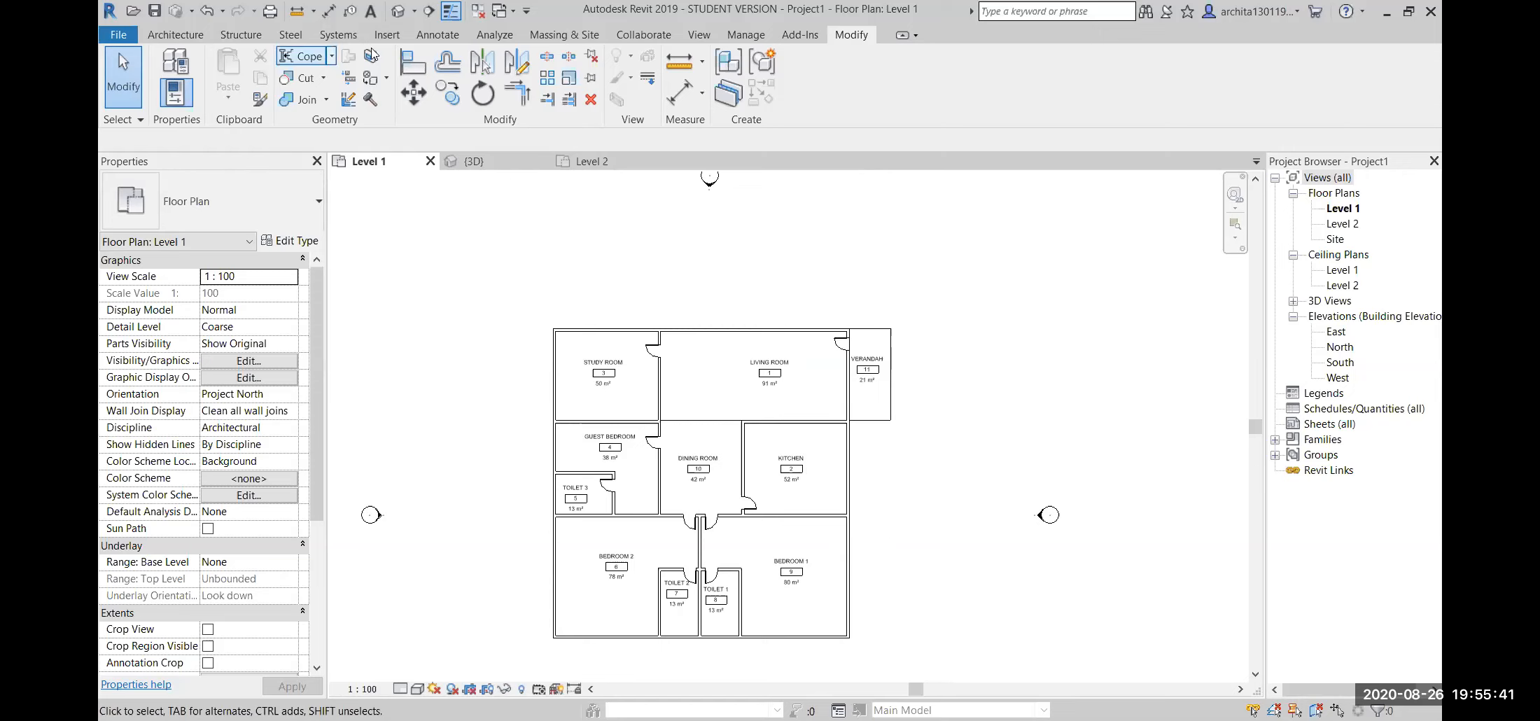
left_click(434, 35)
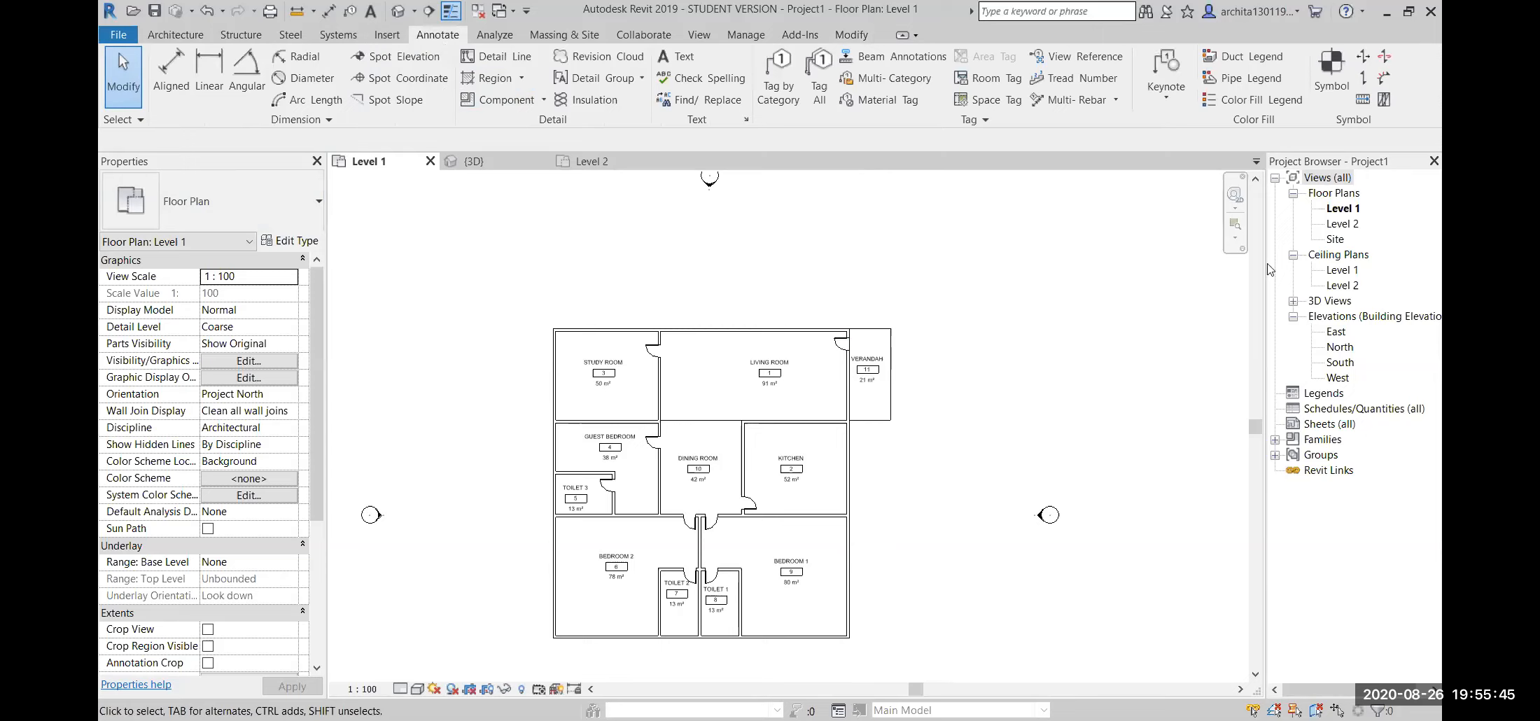
left_click(1251, 100)
scroll(1114, 311, "down", 1)
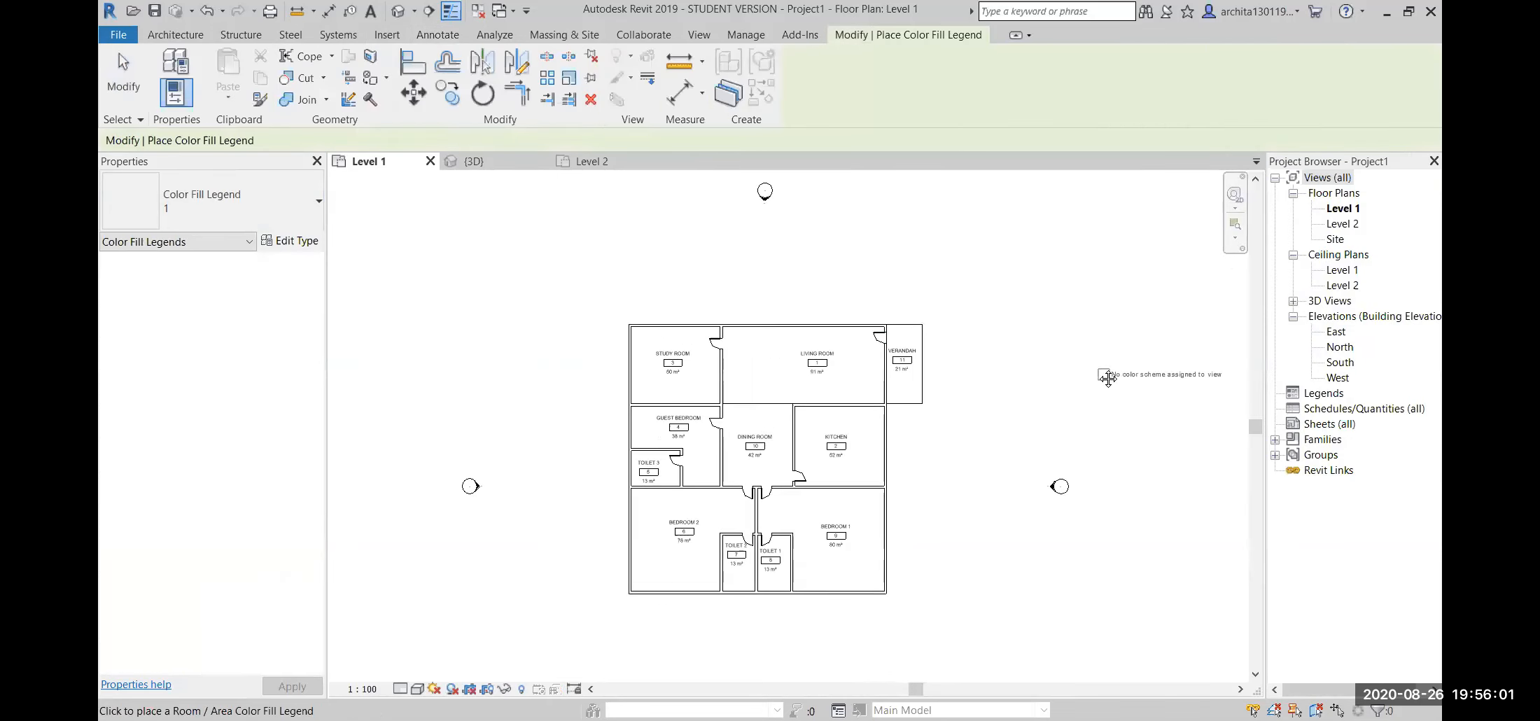
middle_click_drag(1107, 374, 973, 248)
scroll(861, 288, "up", 3)
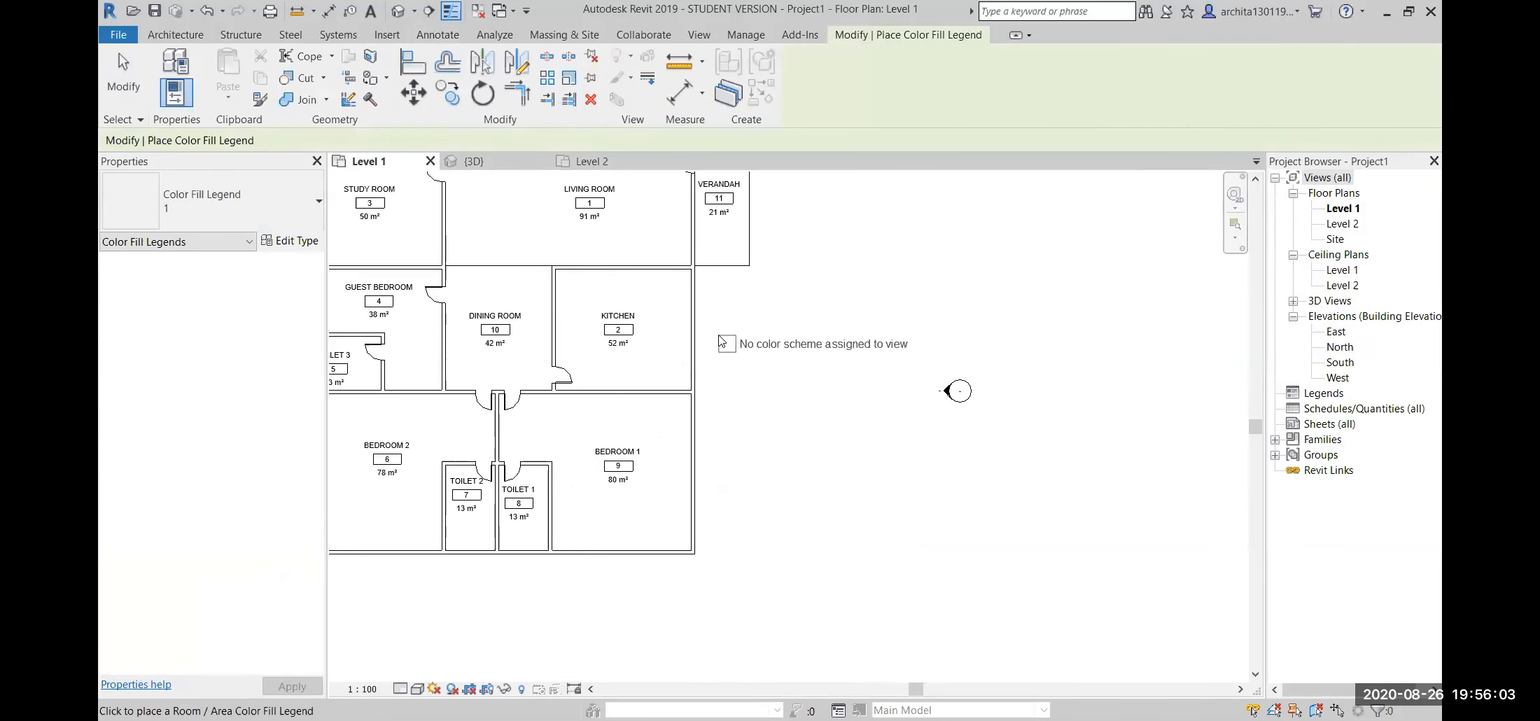
scroll(707, 343, "up", 1)
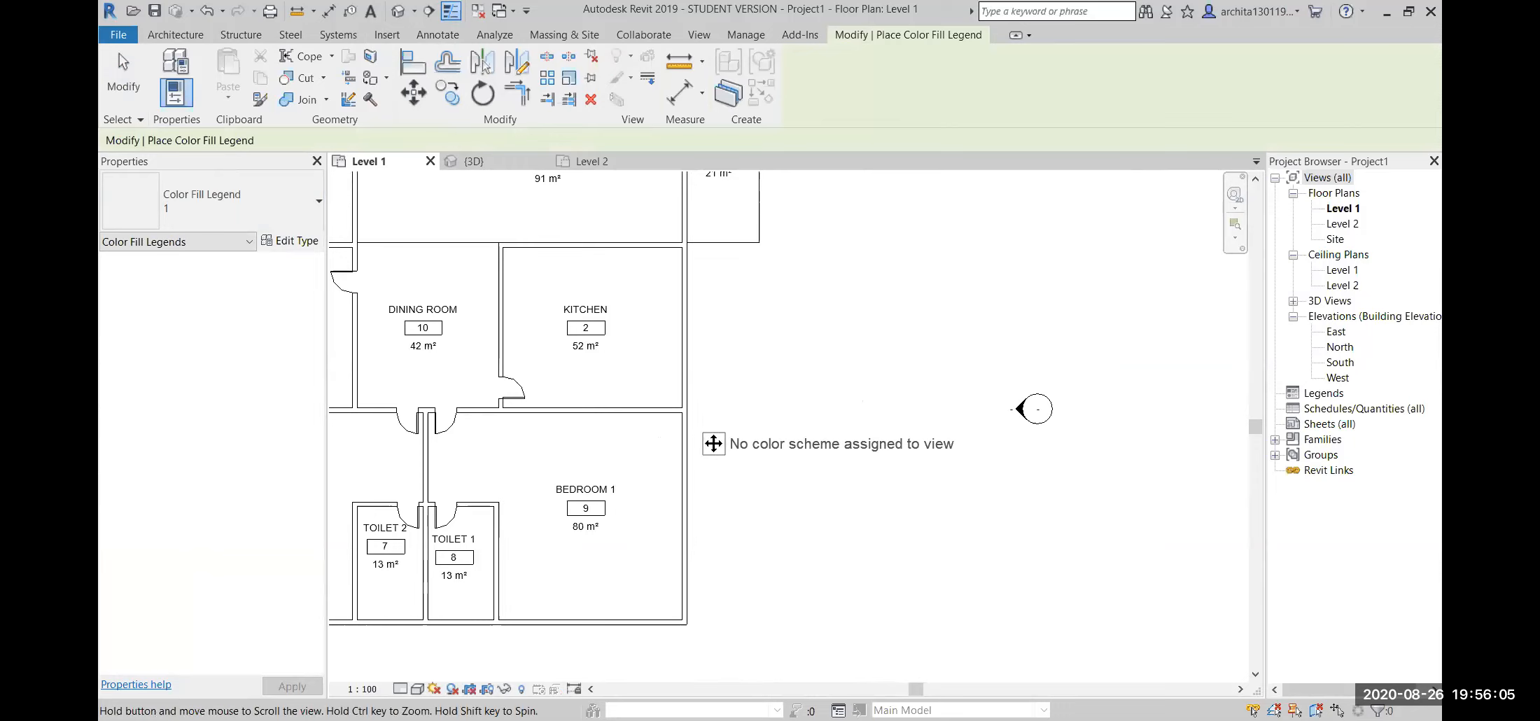
scroll(722, 413, "down", 2)
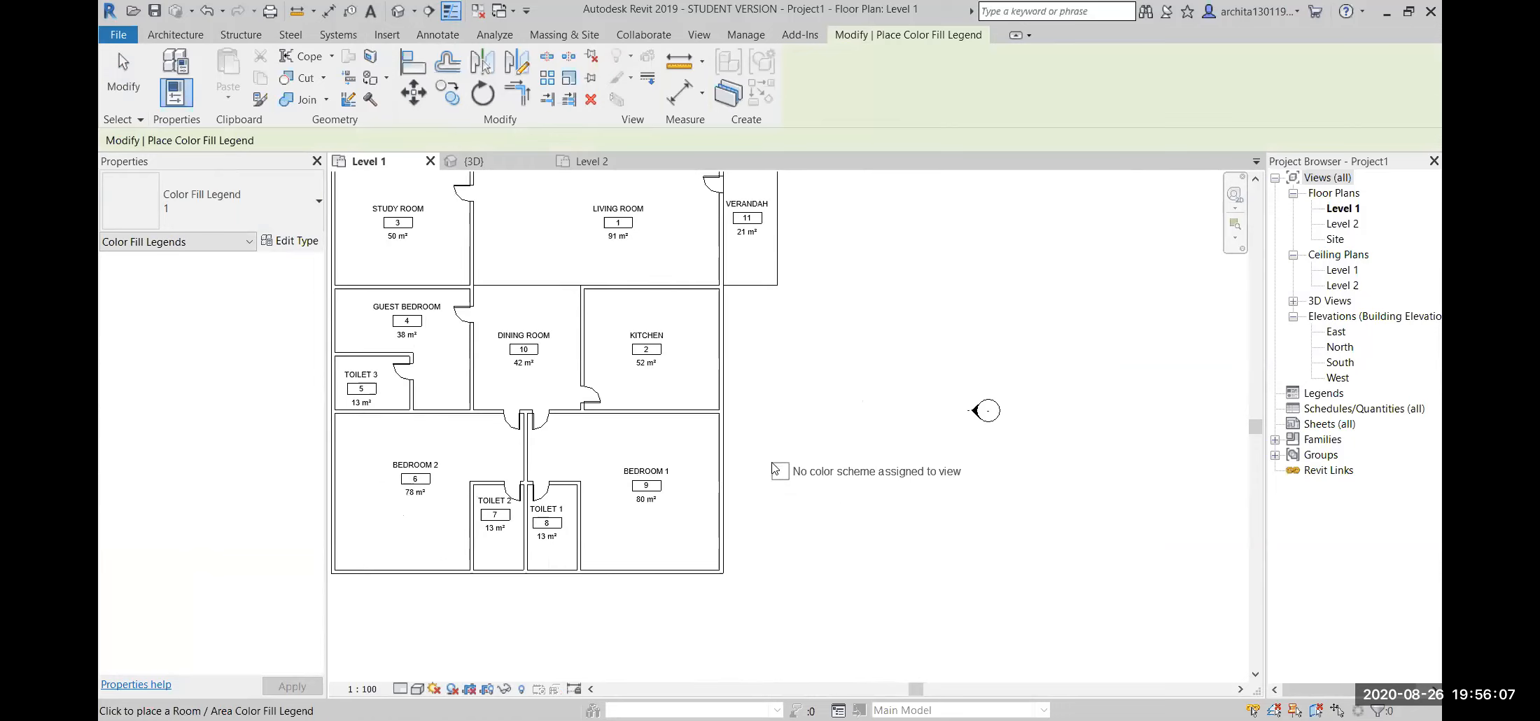
middle_click_drag(749, 331, 726, 360)
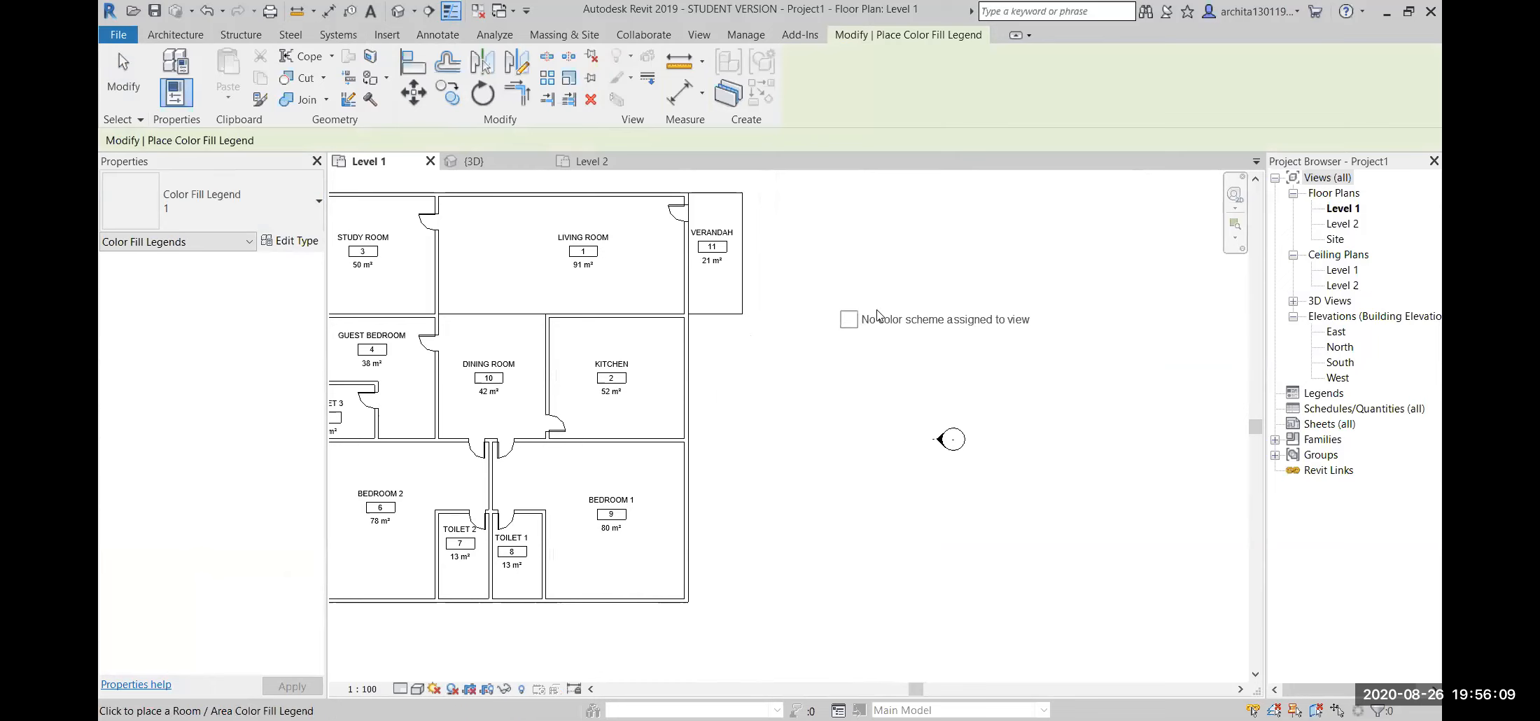
scroll(728, 333, "up", 1)
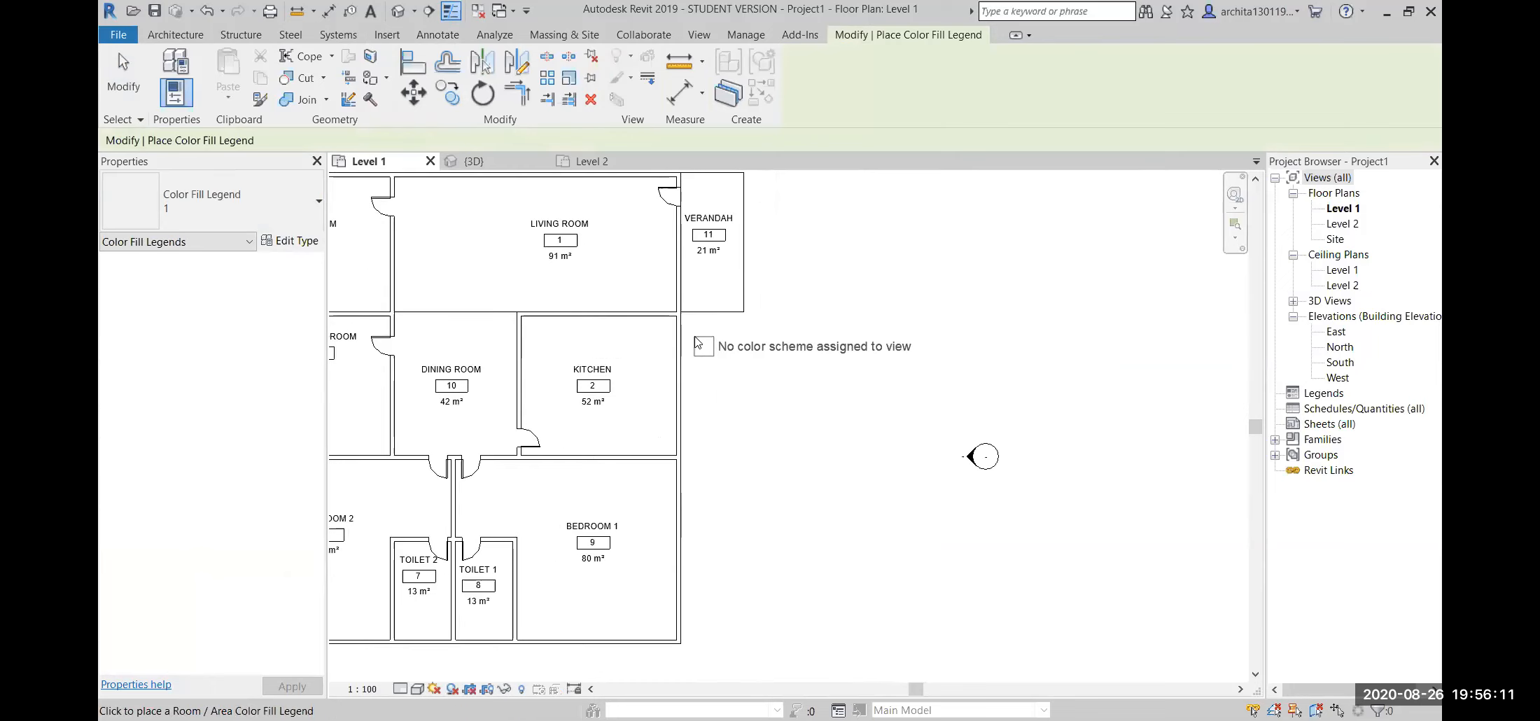
left_click(698, 342)
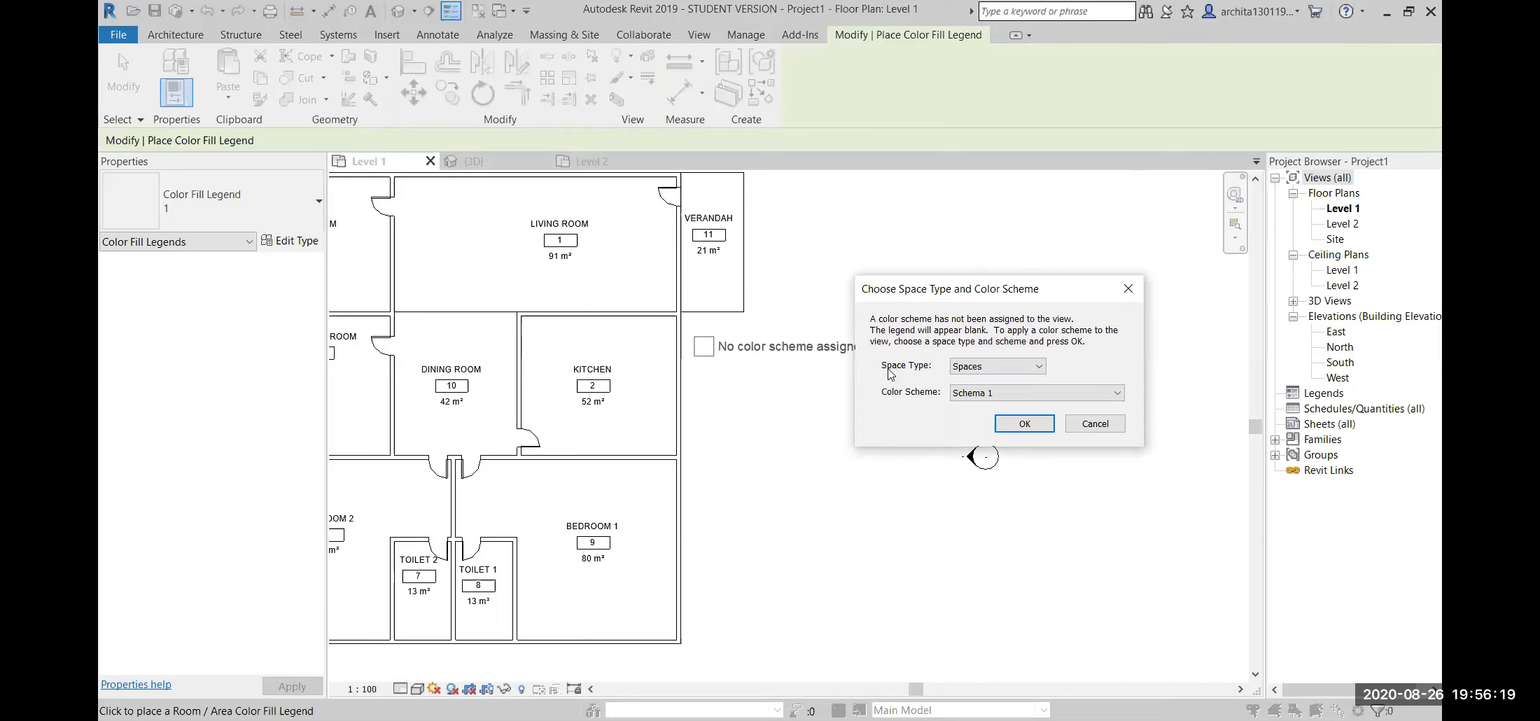
- Assign the view a color scheme with space type Rooms and color scheme Name
left_click(1040, 369)
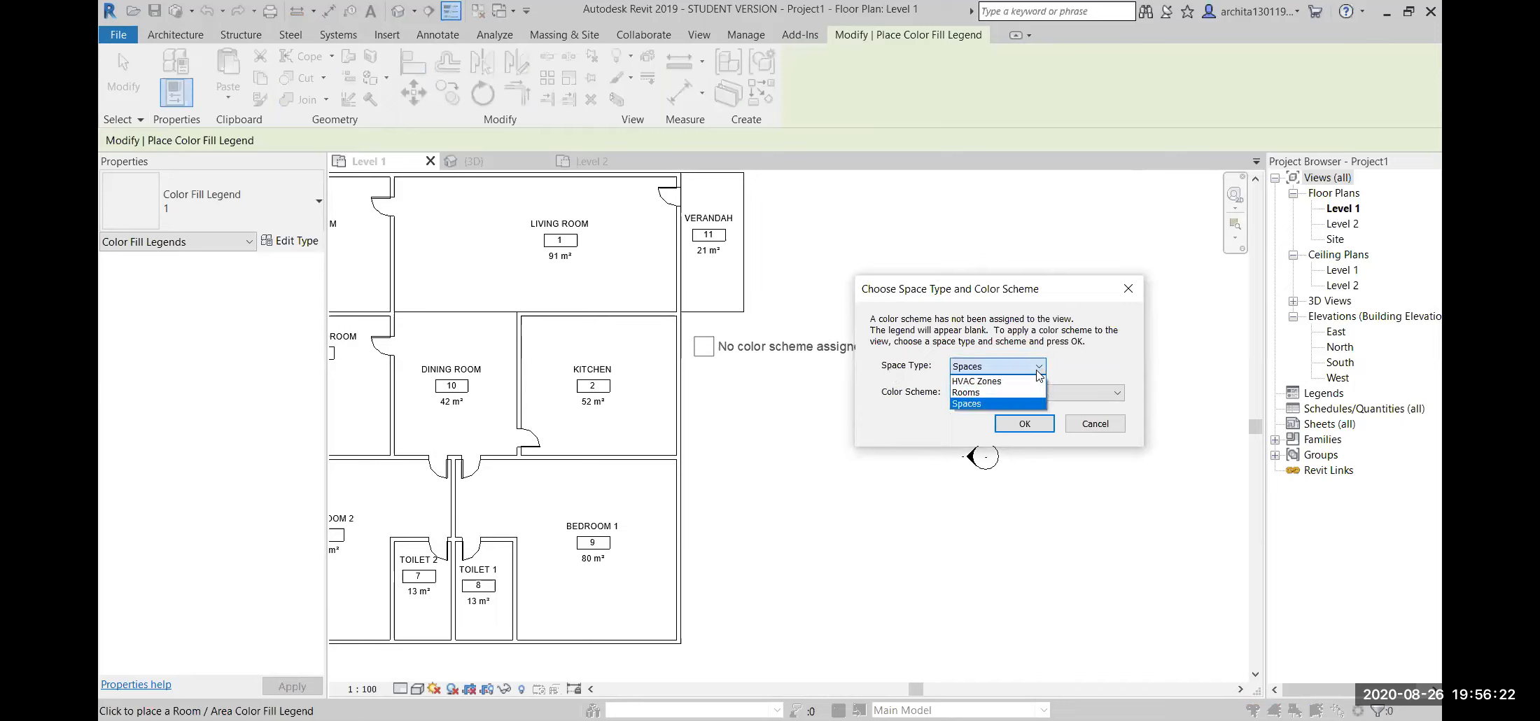
left_click(971, 394)
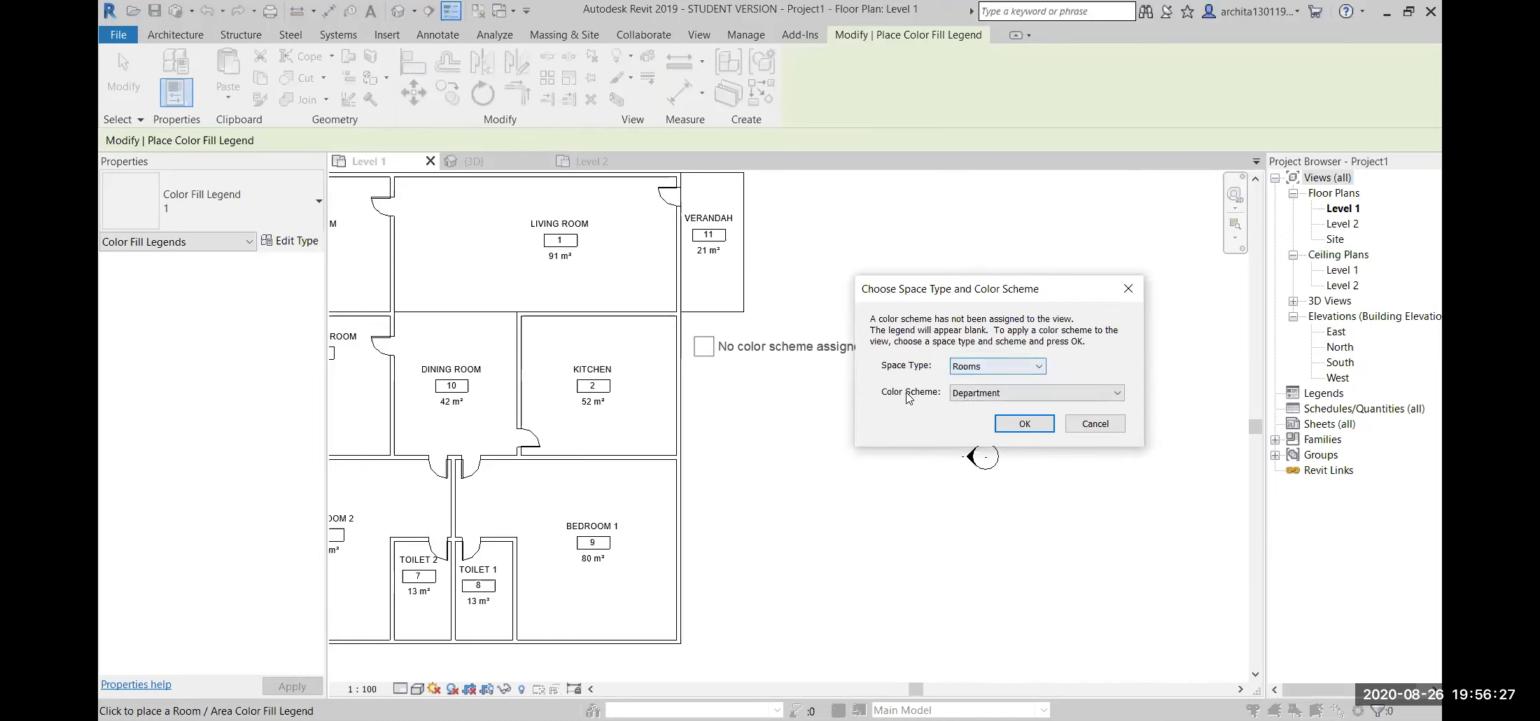
left_click(1002, 393)
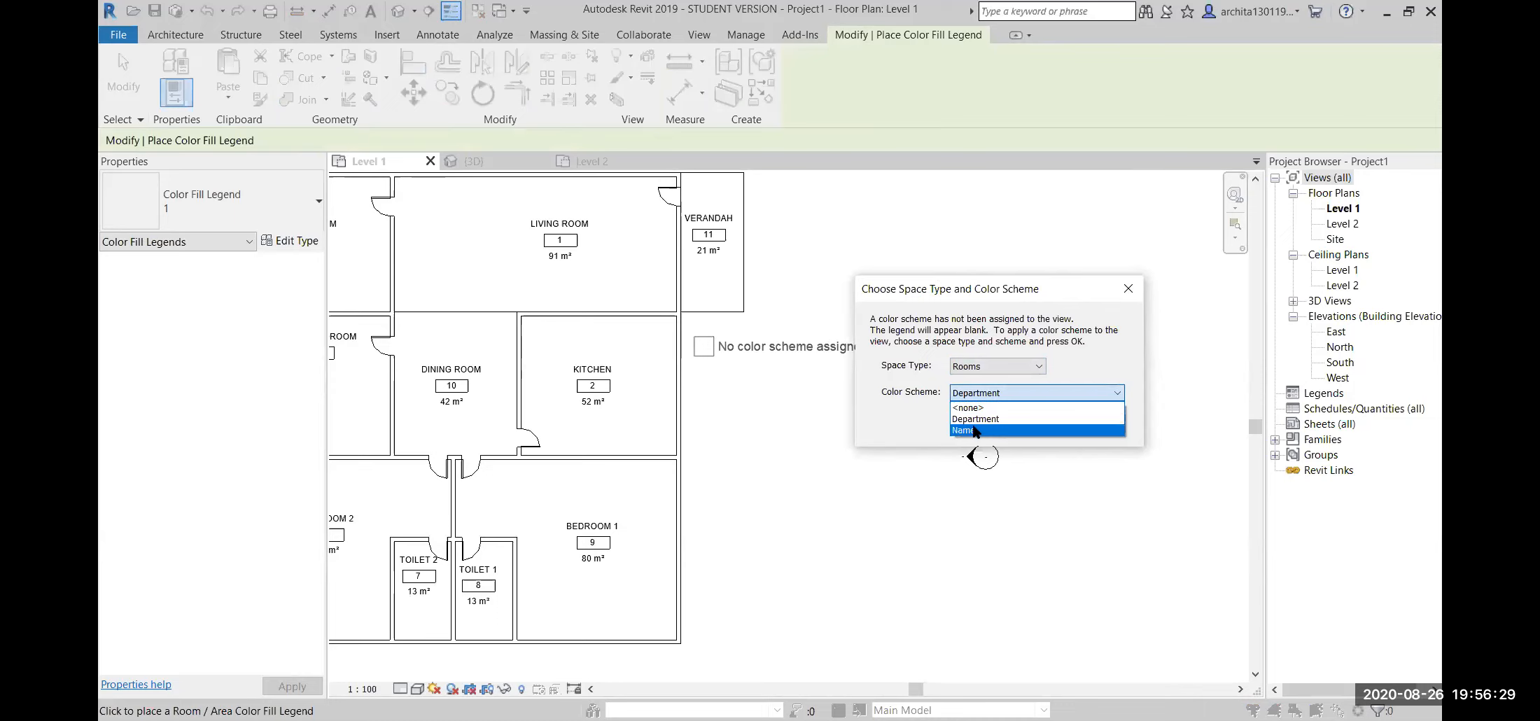
left_click(976, 430)
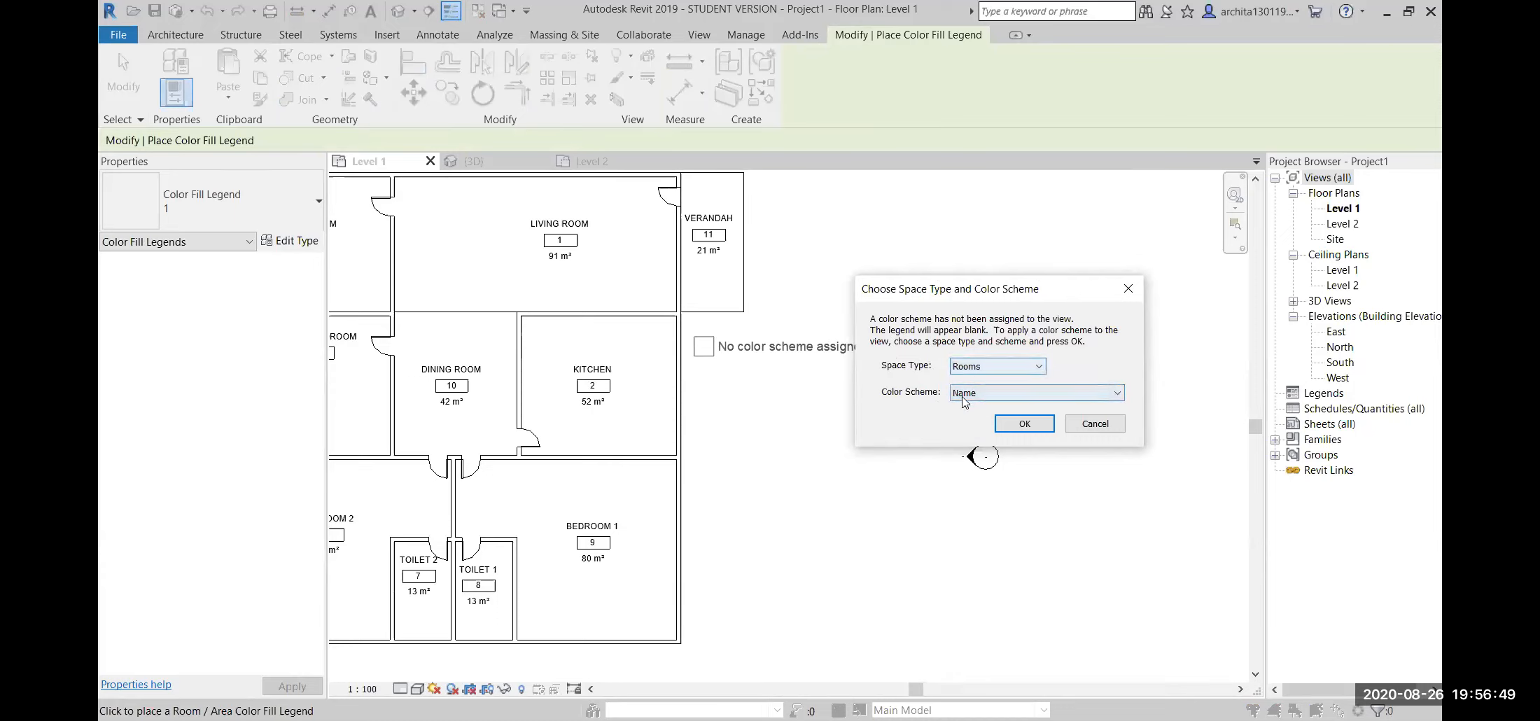
left_click(1008, 424)
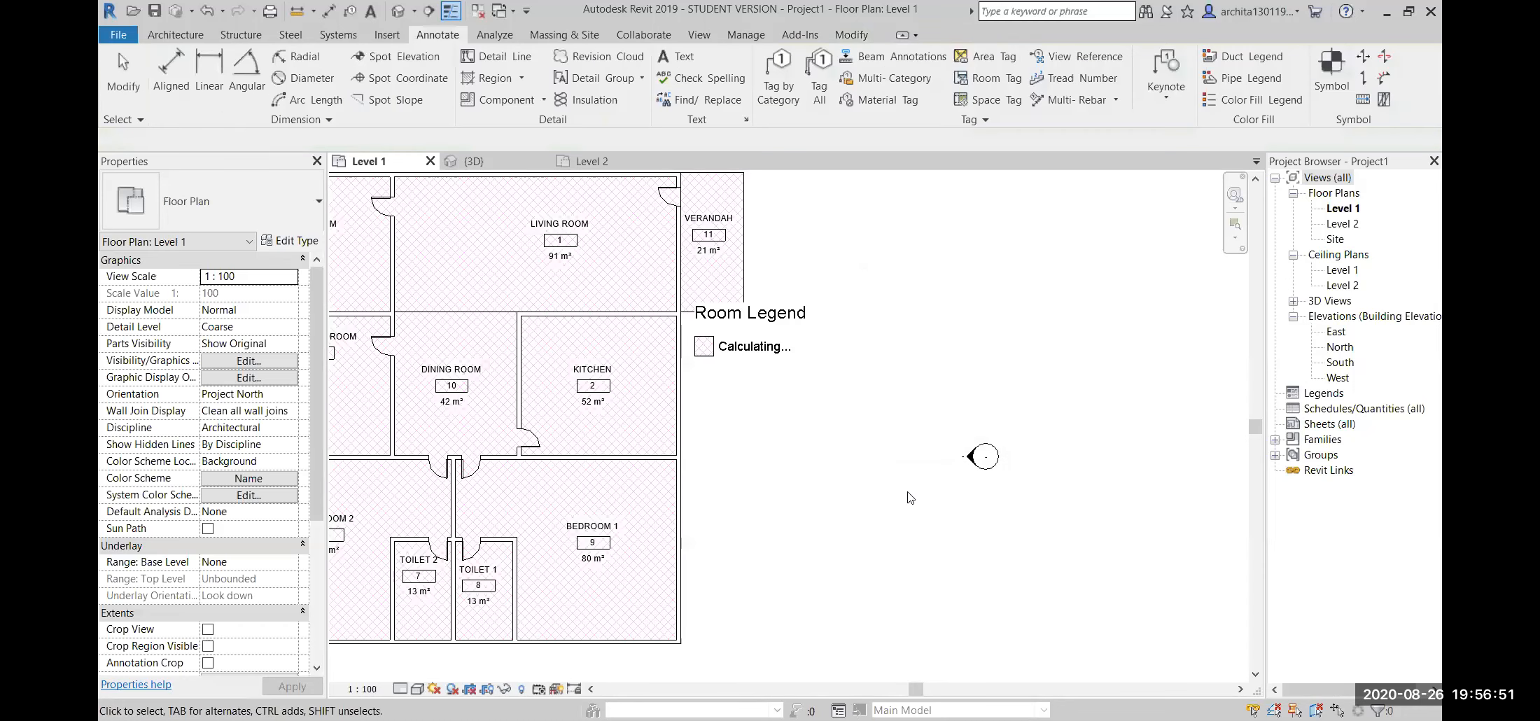
- Move the room legend slightly down so that its title sits clear of the verandah
scroll(907, 498, "down", 3)
middle_click_drag(912, 532, 881, 510)
left_click(768, 390)
left_click(773, 423)
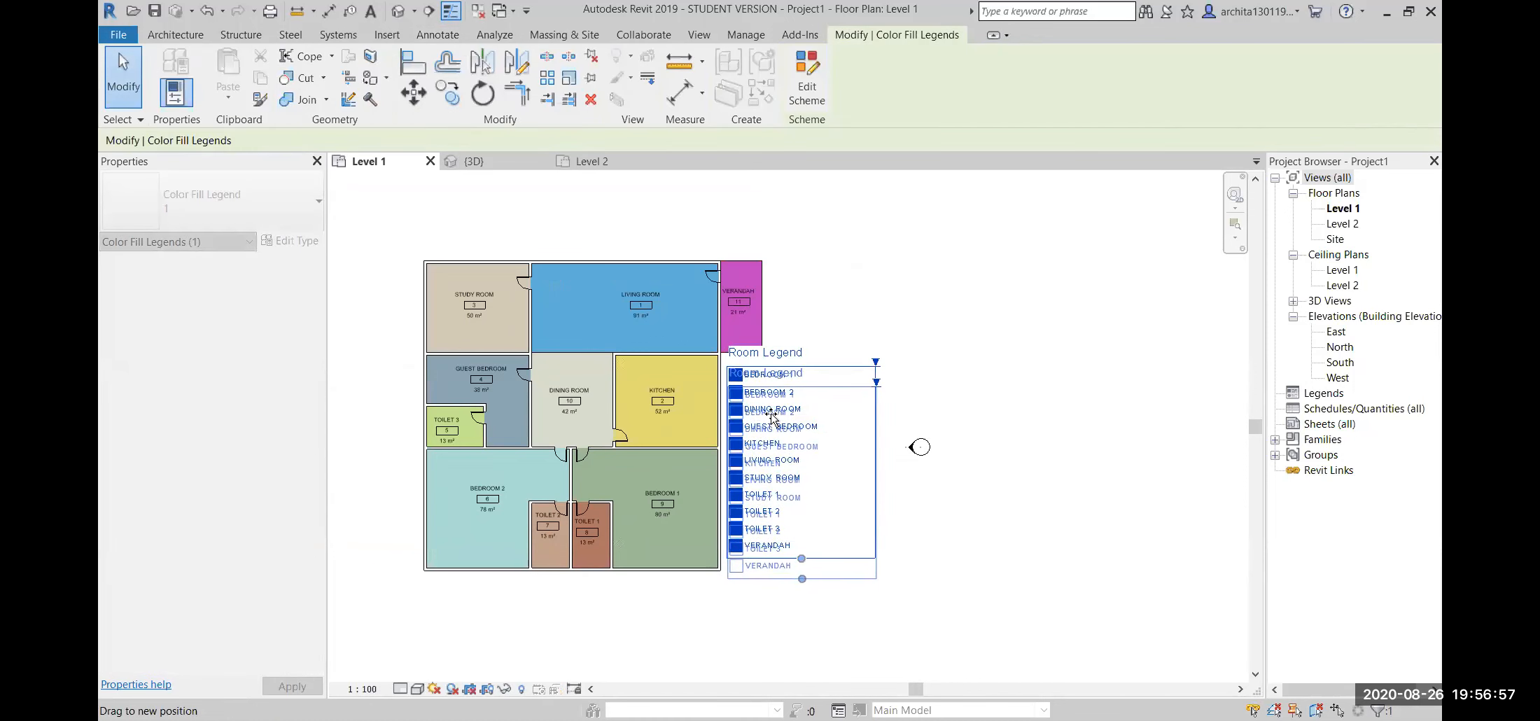
left_click_drag(771, 417, 772, 418)
left_click(909, 498)
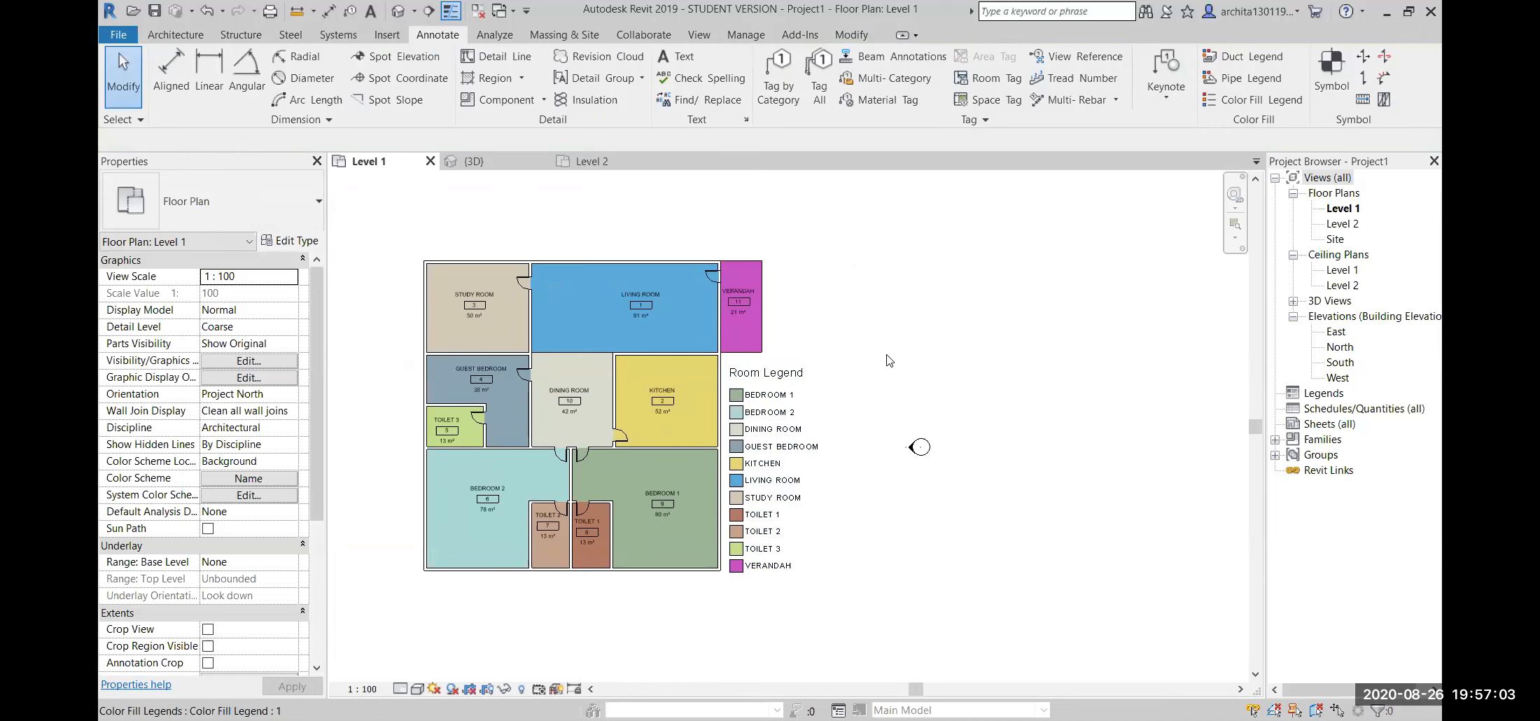
- Open the room legend's color scheme definition for review and close it without changes
scroll(921, 371, "up", 2)
left_click(880, 434)
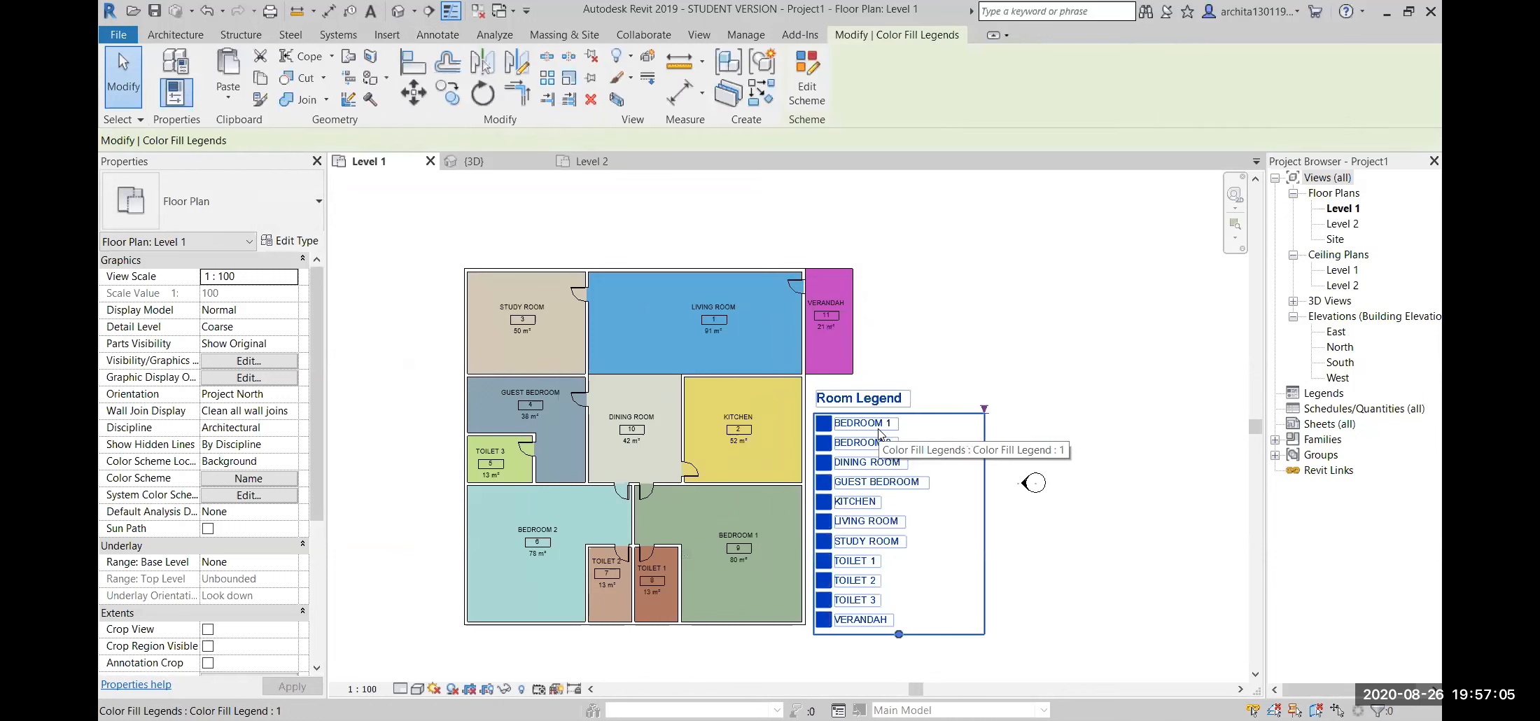
left_click(998, 349)
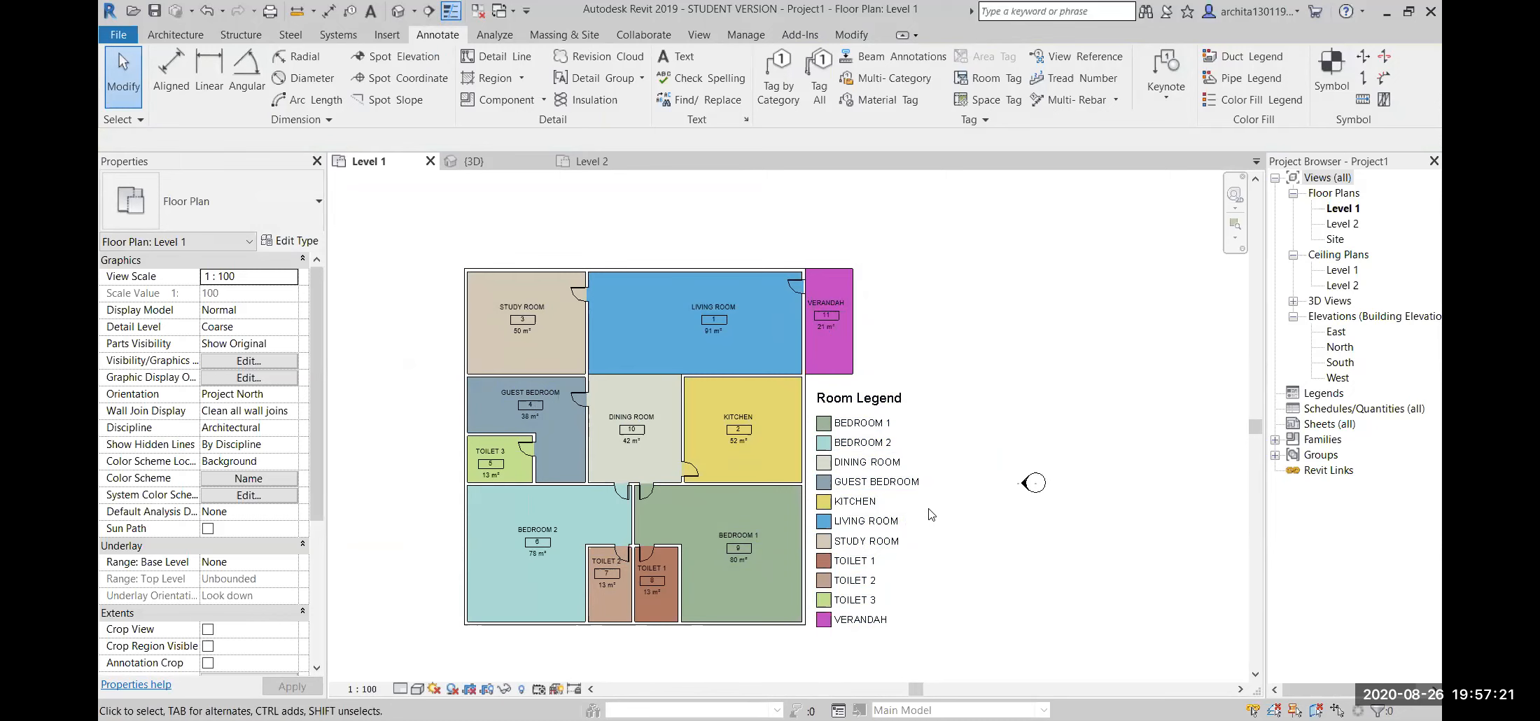
left_click(872, 464)
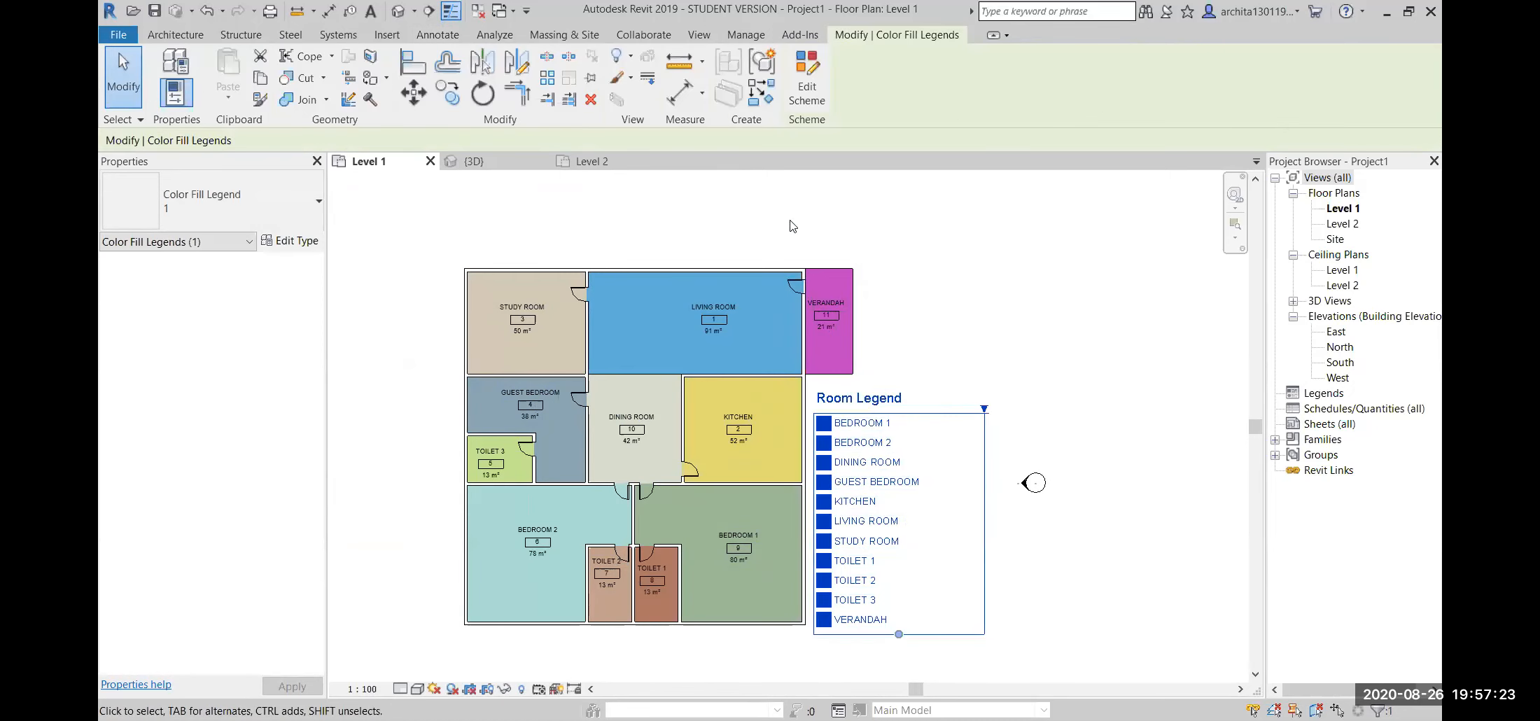
left_click(806, 88)
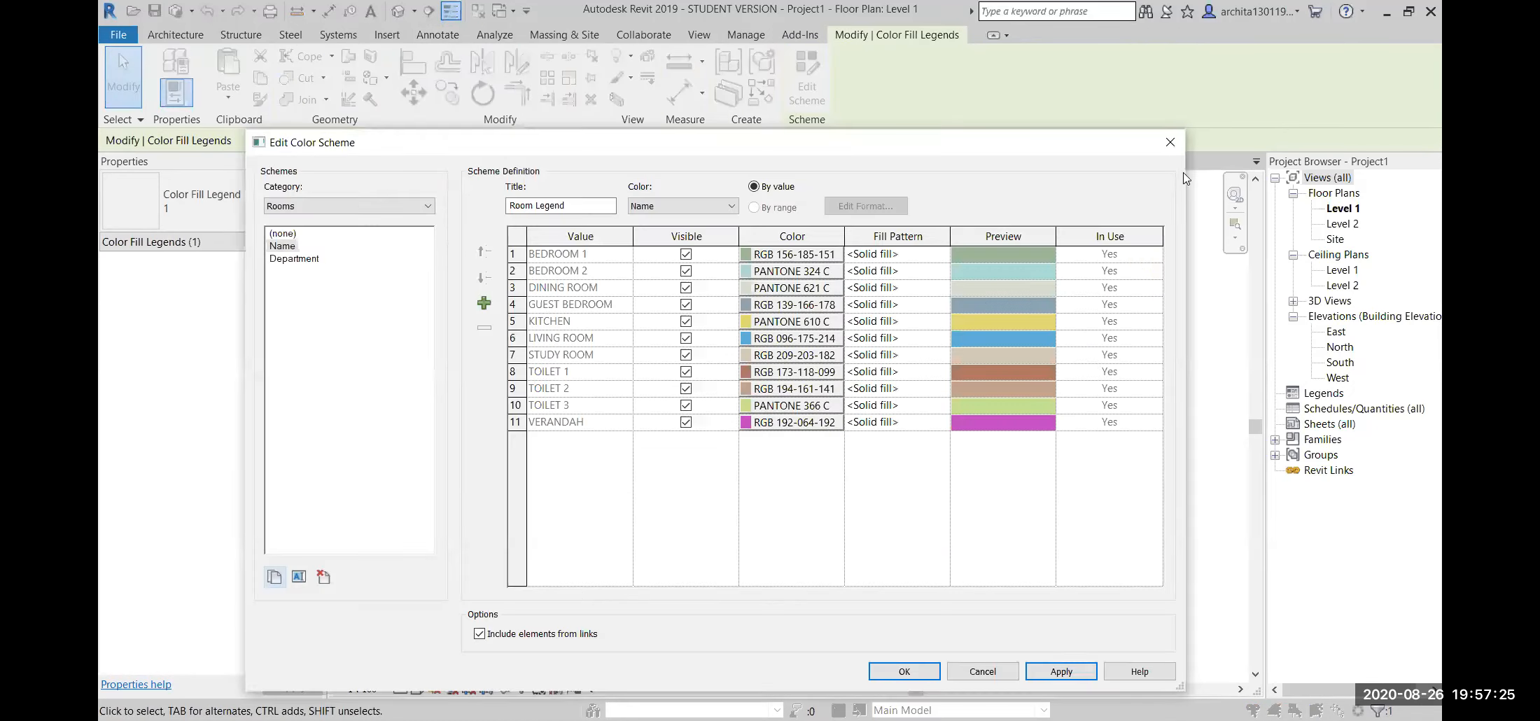
left_click(1171, 142)
left_click(1084, 340)
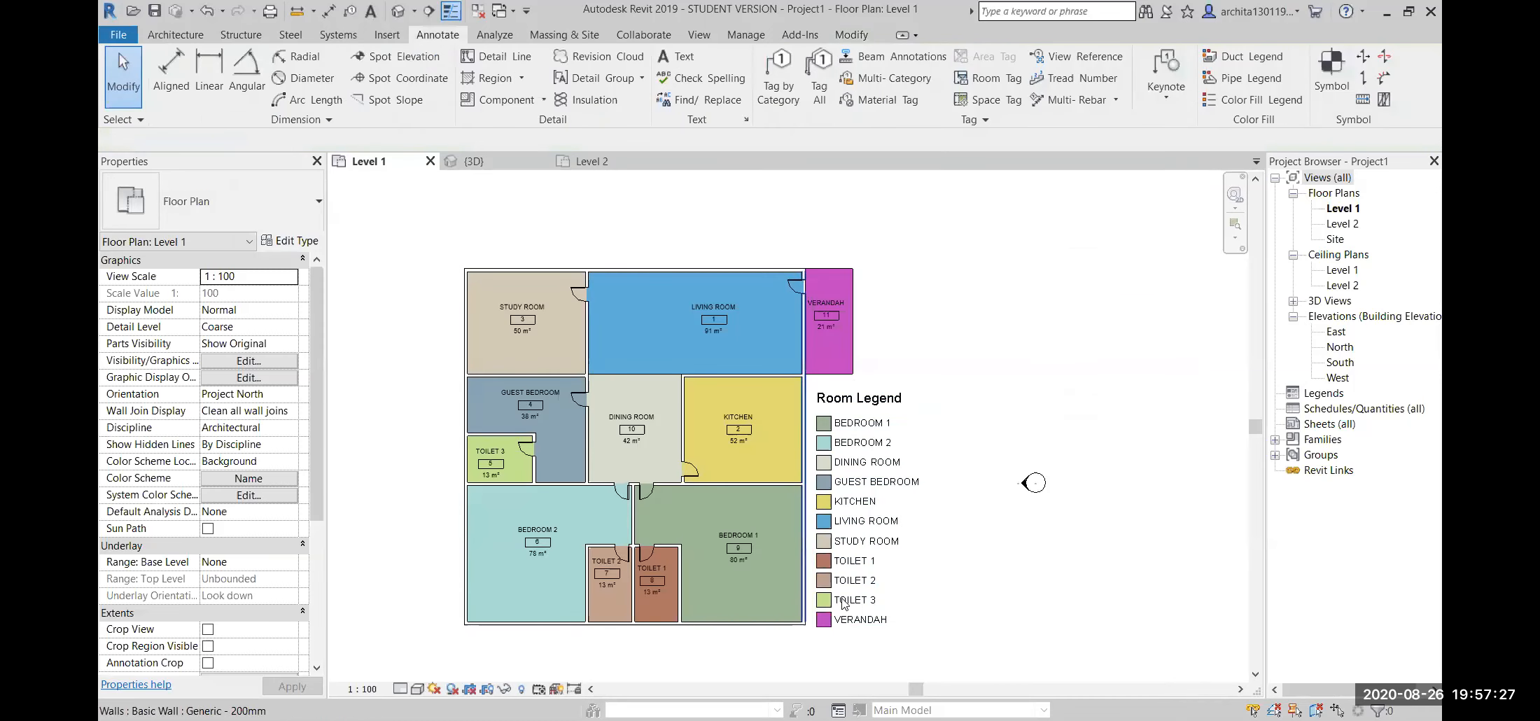
- In the room legend's color scheme, set the BEDROOM 1 color to RGB 064-000-064
left_click(858, 450)
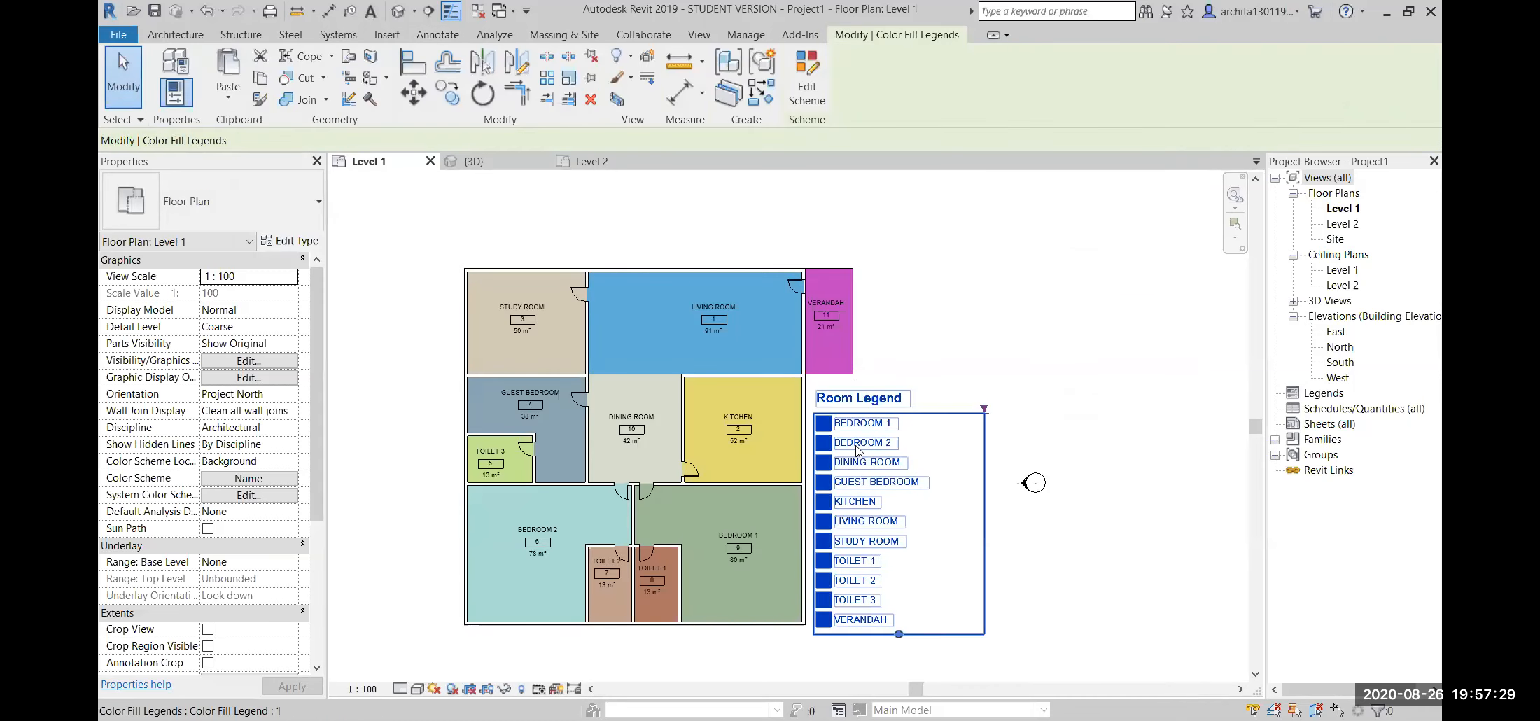
left_click(813, 66)
left_click_drag(847, 131, 1039, 172)
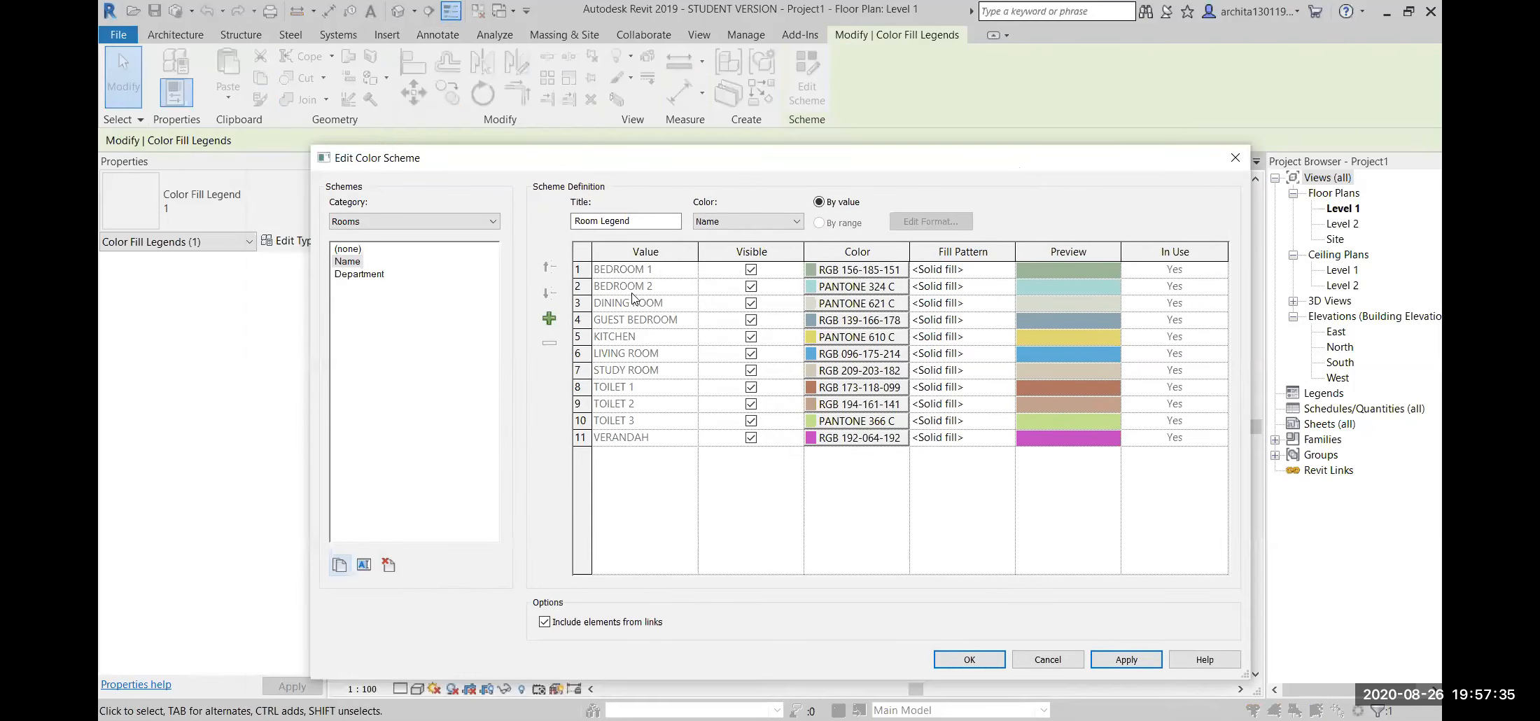
left_click(844, 270)
left_click(844, 270)
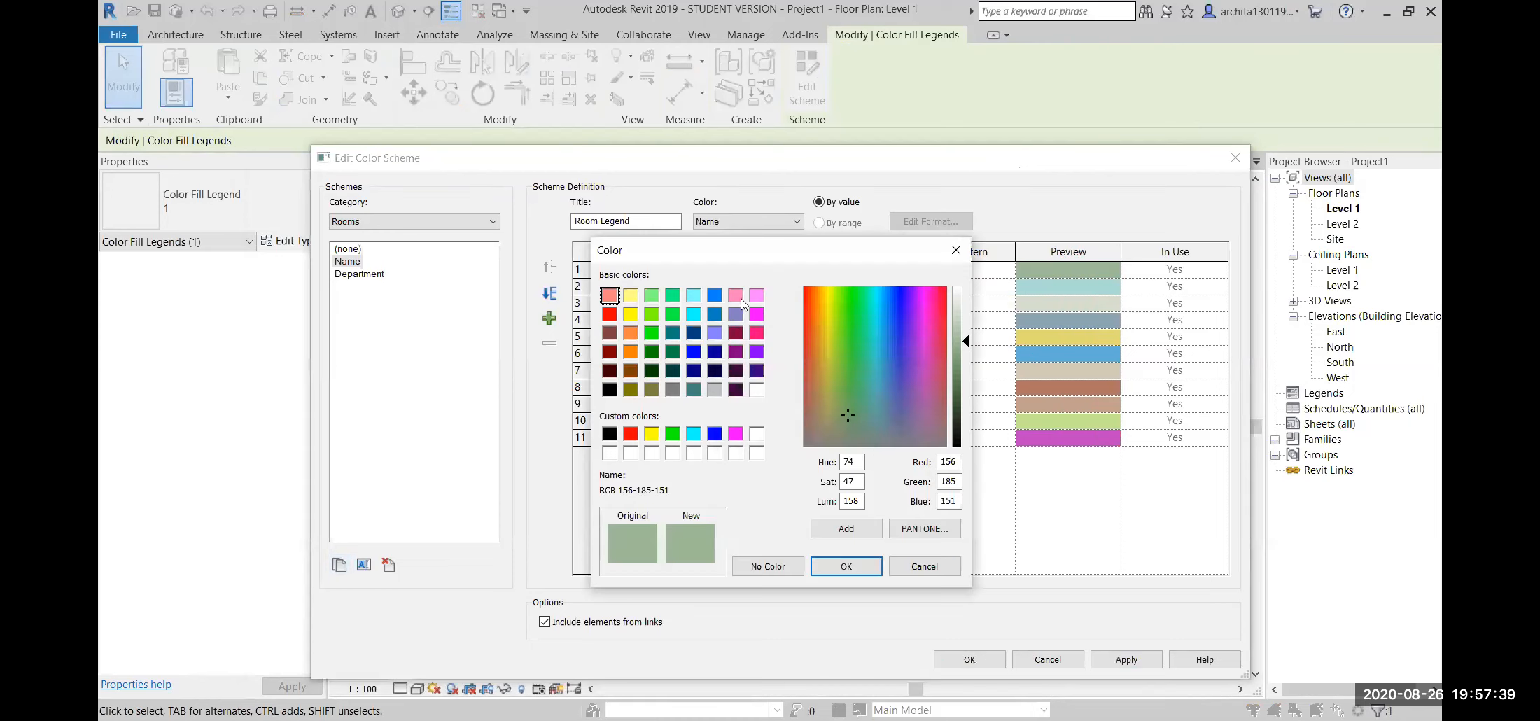
left_click(735, 370)
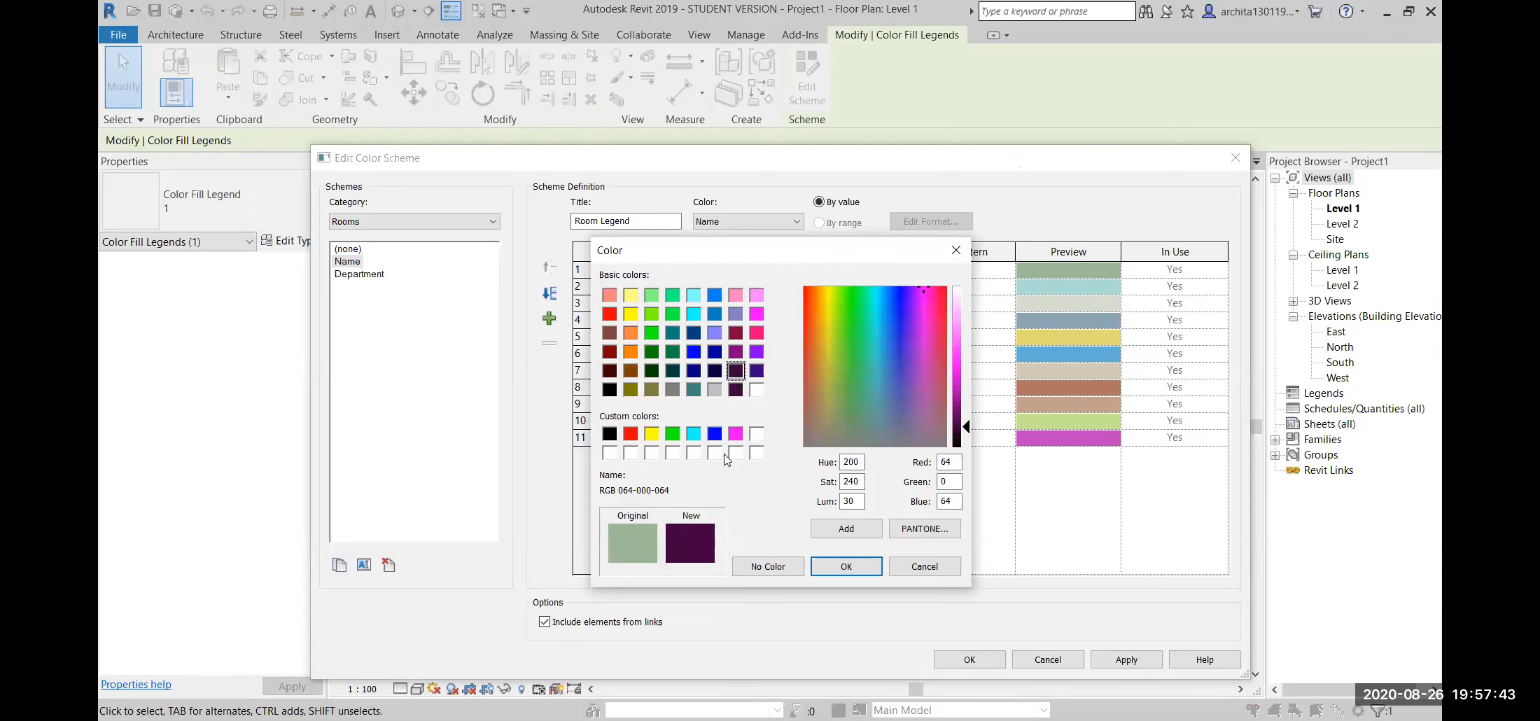
left_click(878, 570)
- Replace BEDROOM 1's solid fill with a triangular hatch pattern and apply the color scheme to the plan
left_click(994, 271)
left_click(1008, 272)
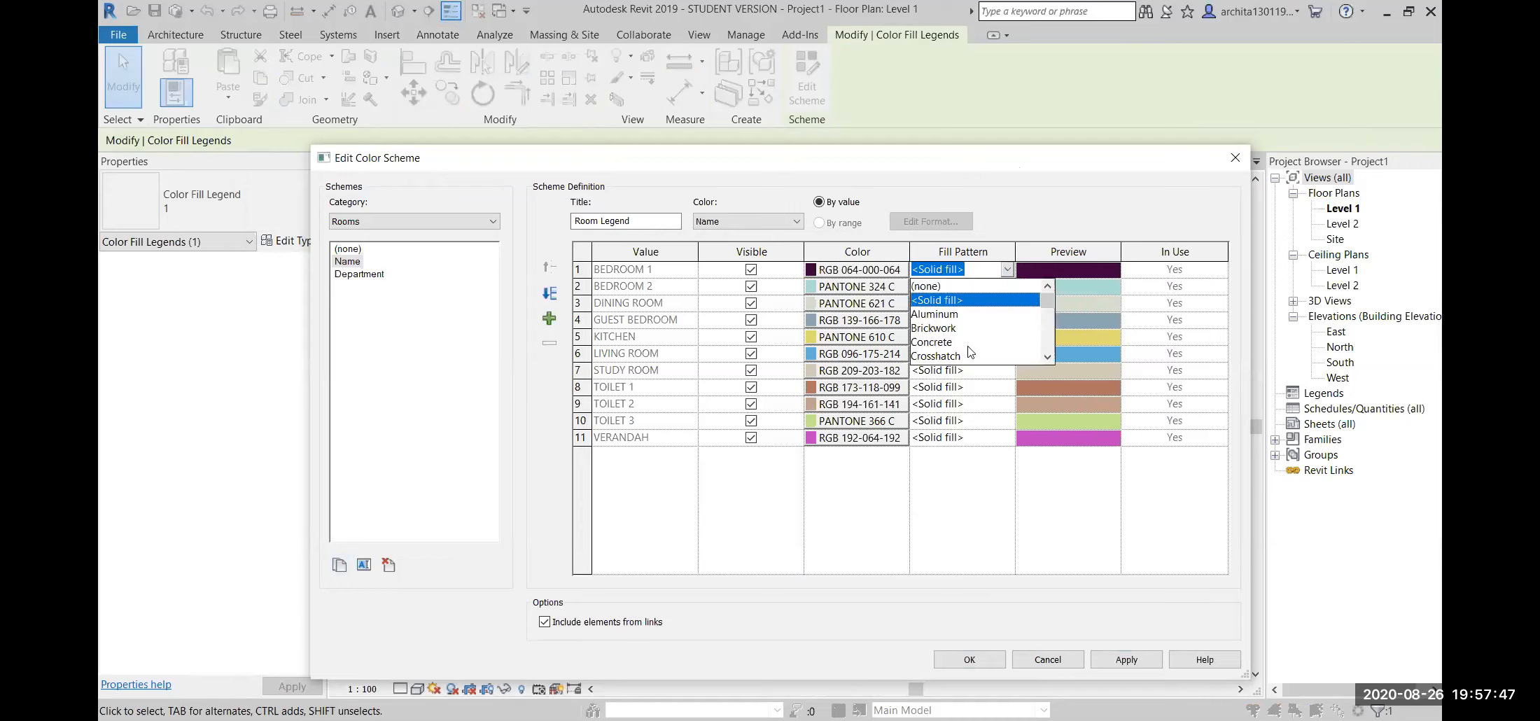
left_click(975, 343)
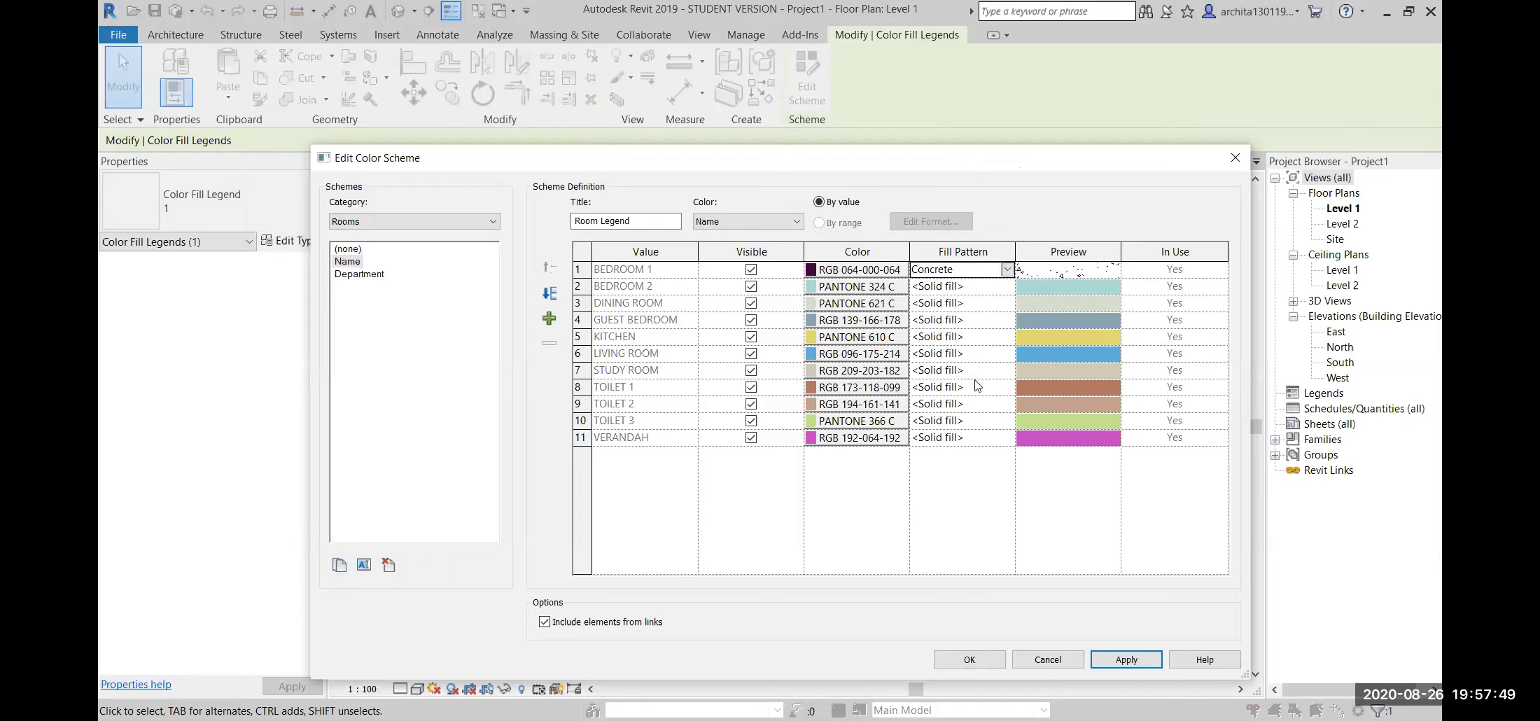
left_click(1008, 270)
scroll(952, 333, "down", 3)
scroll(952, 333, "down", 2)
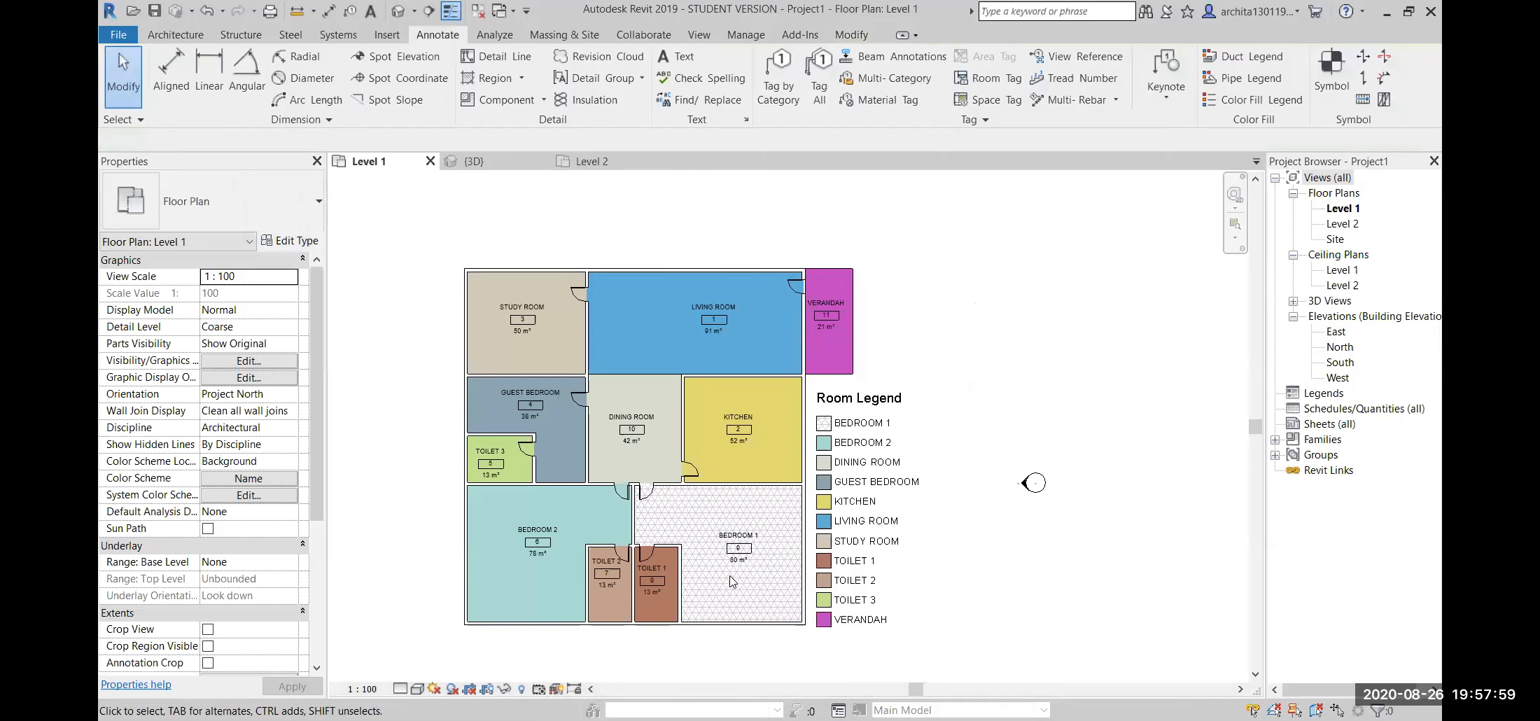
scroll(629, 612, "up", 4)
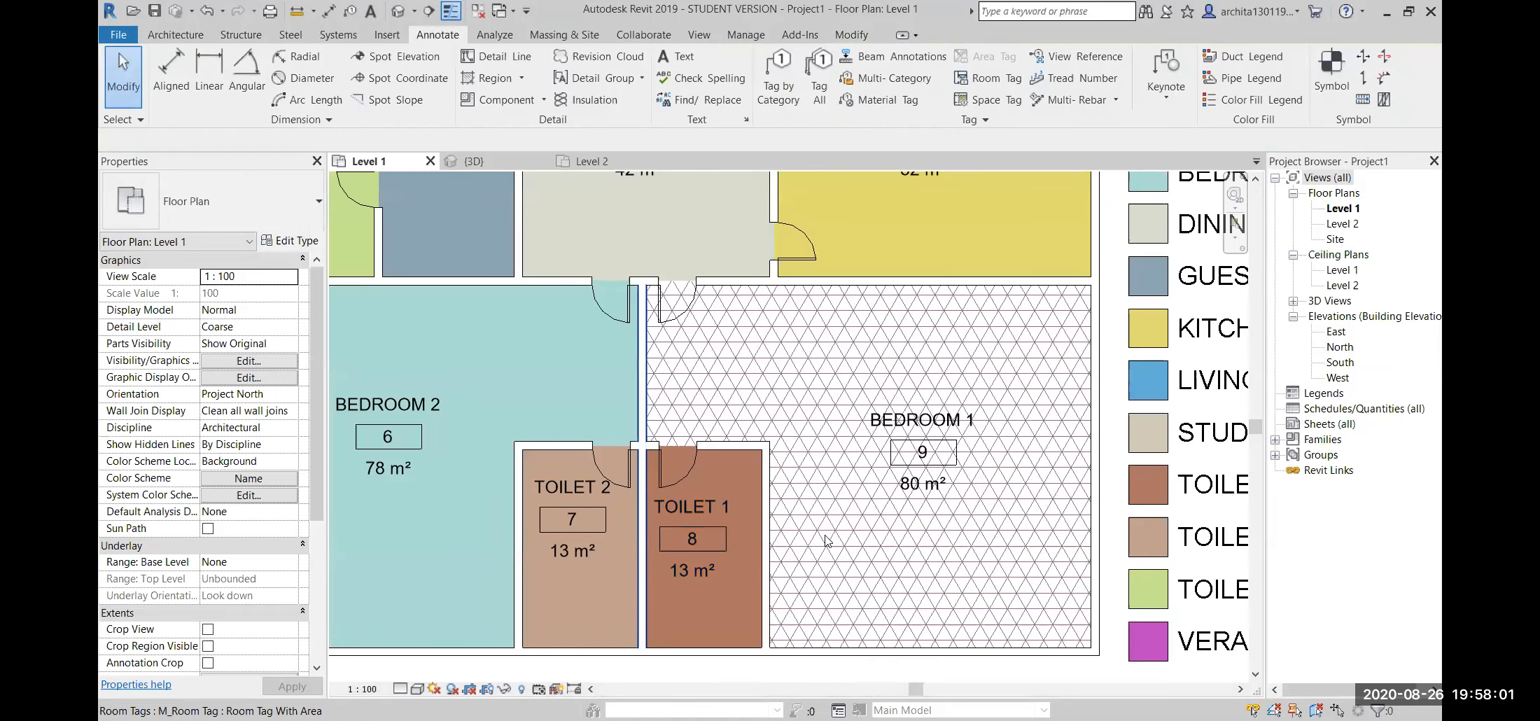
- Rename the BEDROOM 2 room to BEDROOM 1 through its room tag
scroll(567, 514, "down", 4)
scroll(546, 473, "up", 4)
left_click(545, 472)
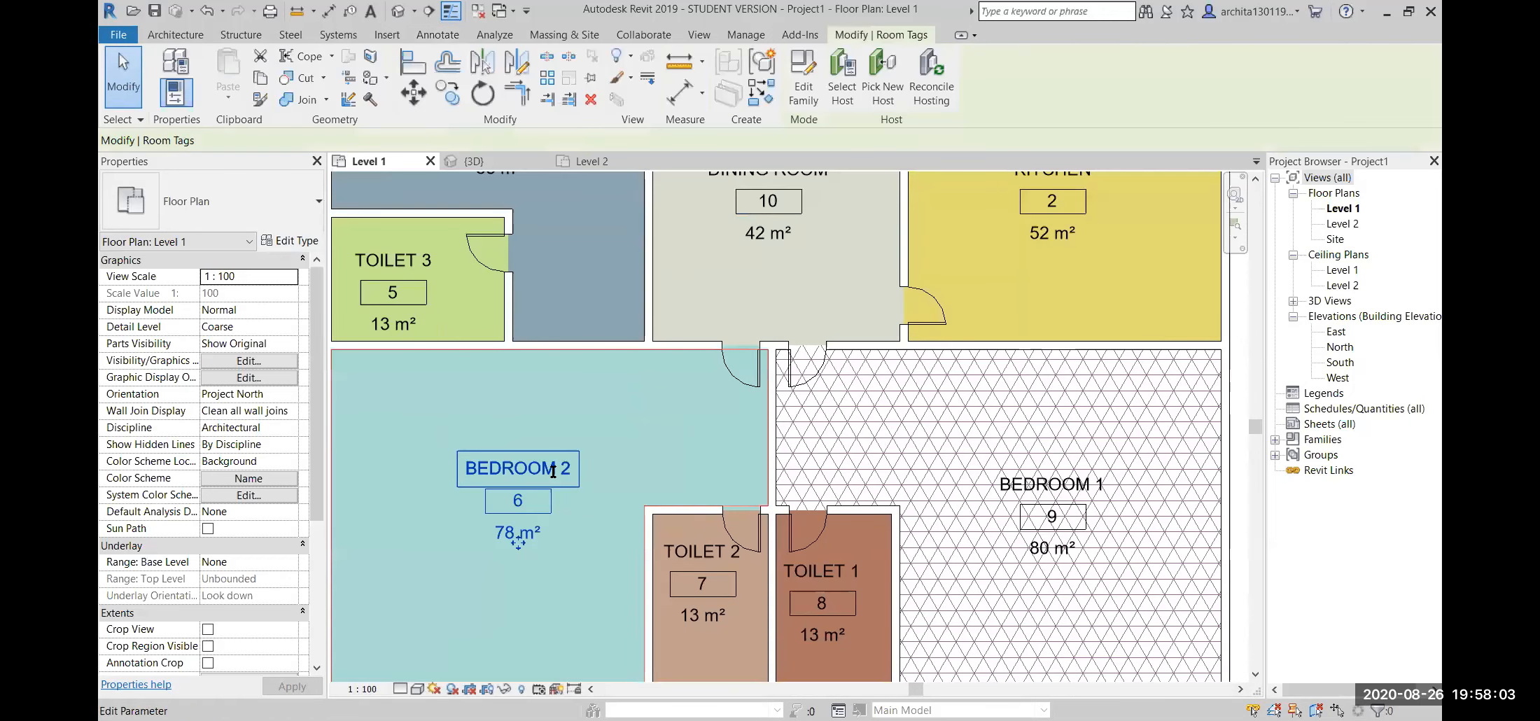
left_click(553, 473)
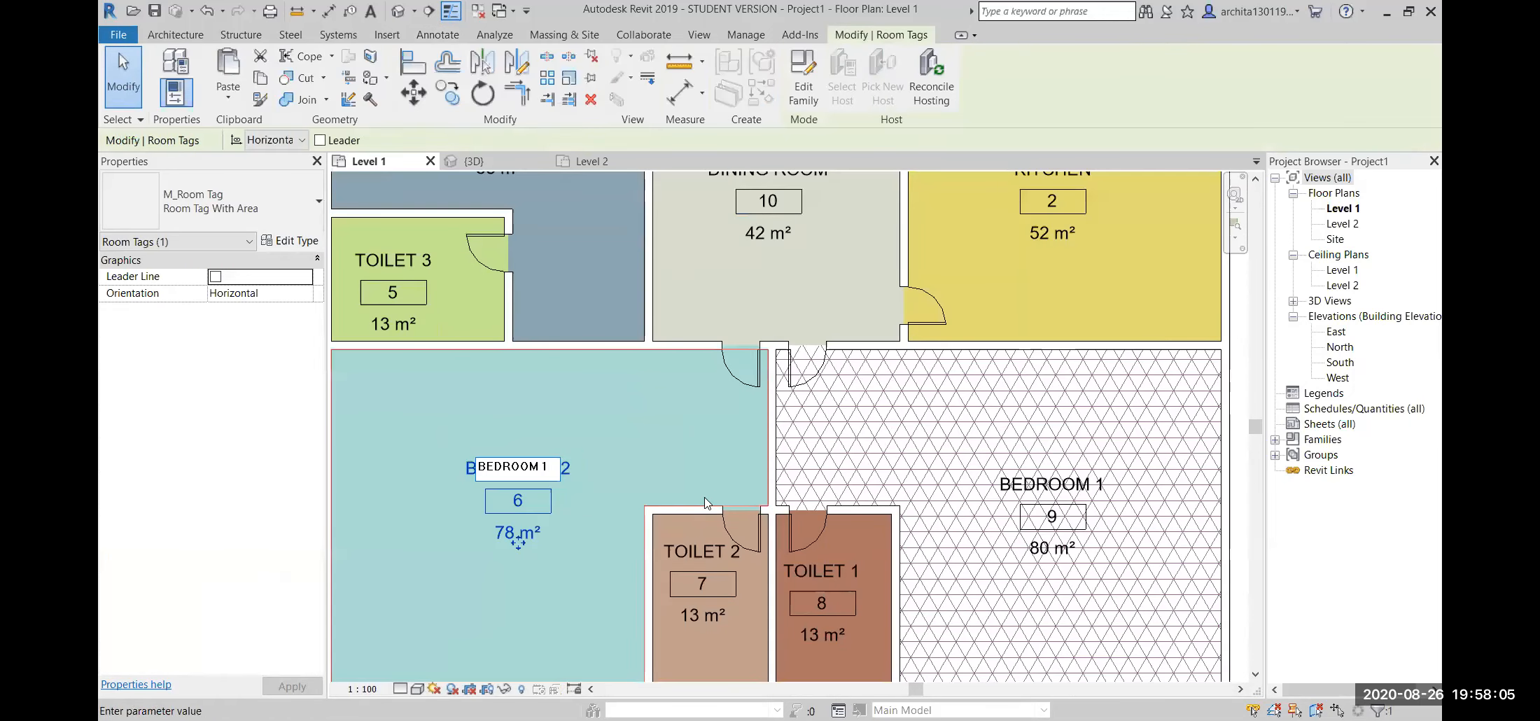
key("Return")
scroll(566, 498, "down", 3)
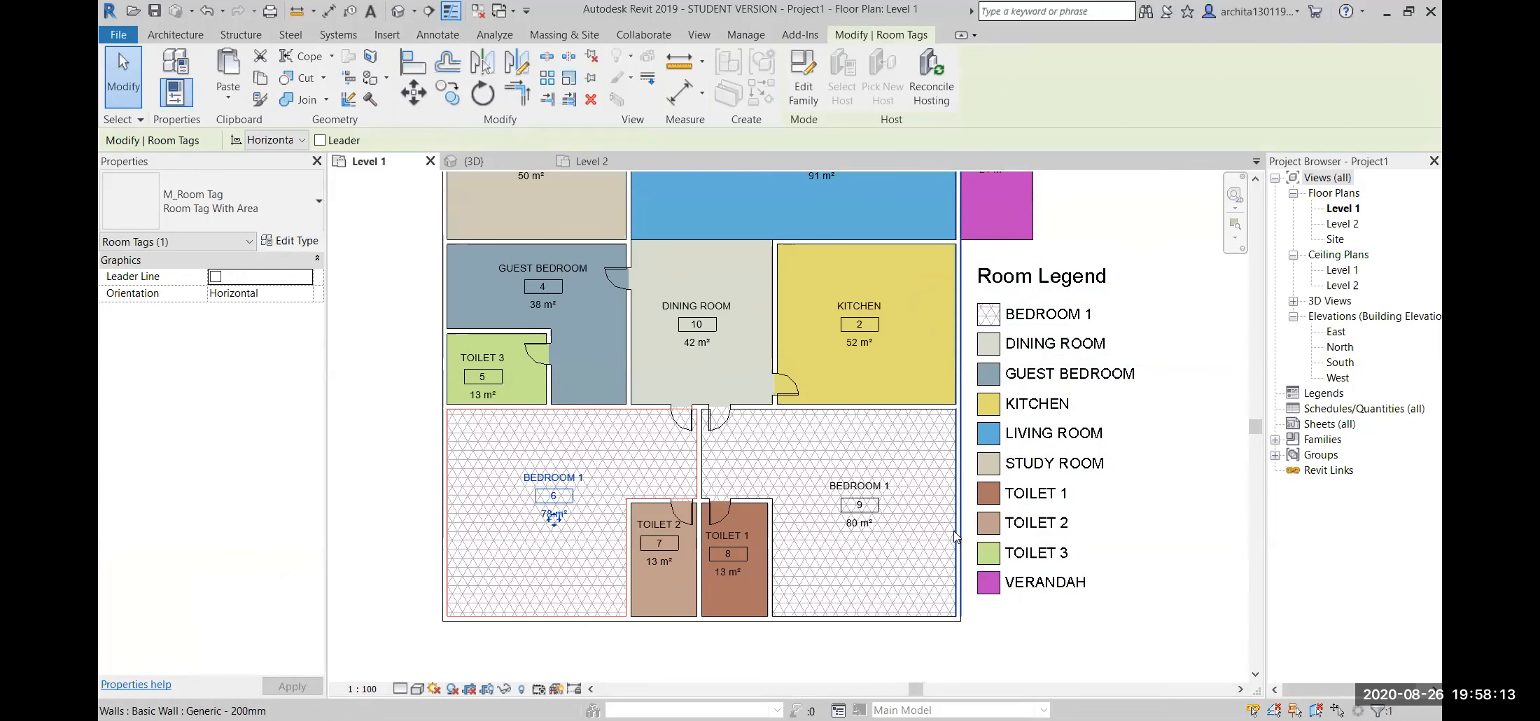
scroll(521, 491, "down", 1)
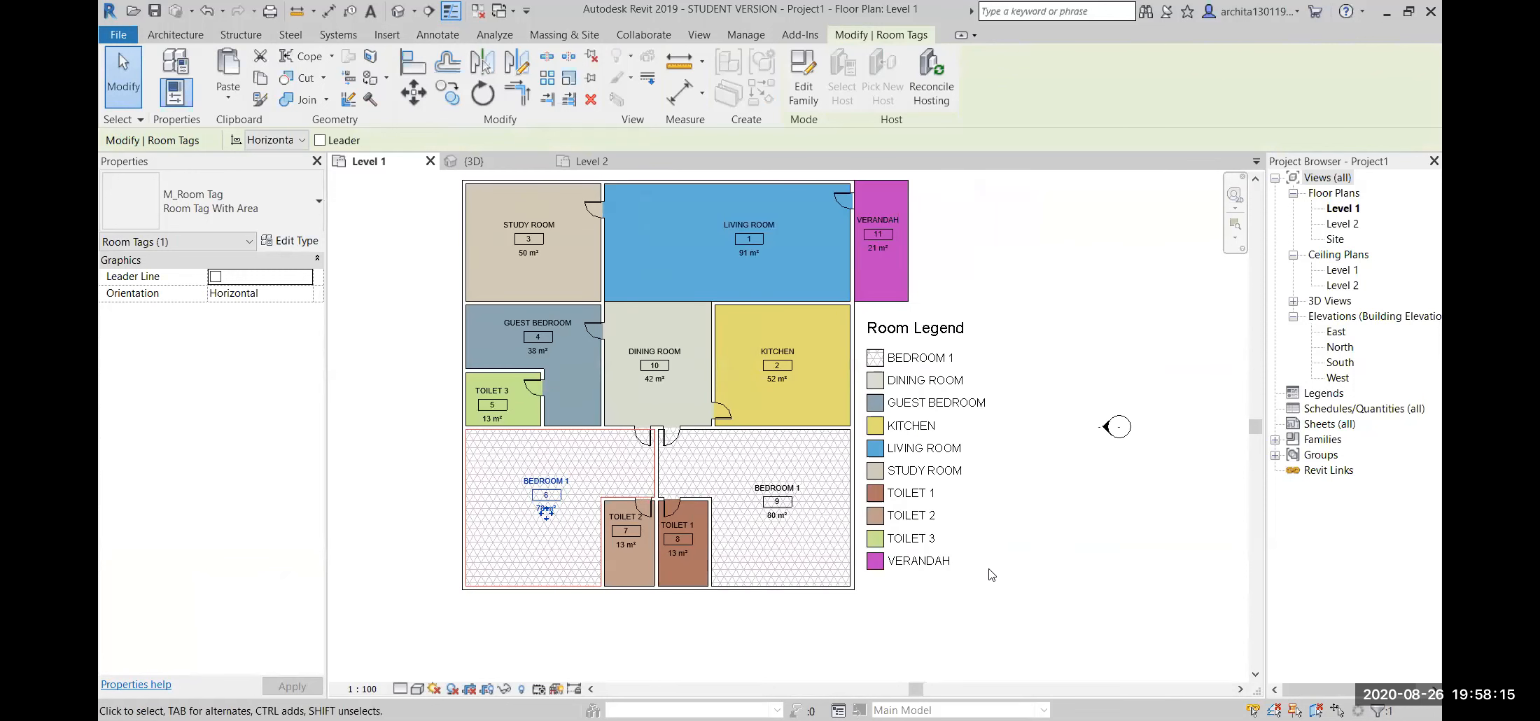
left_click(743, 551)
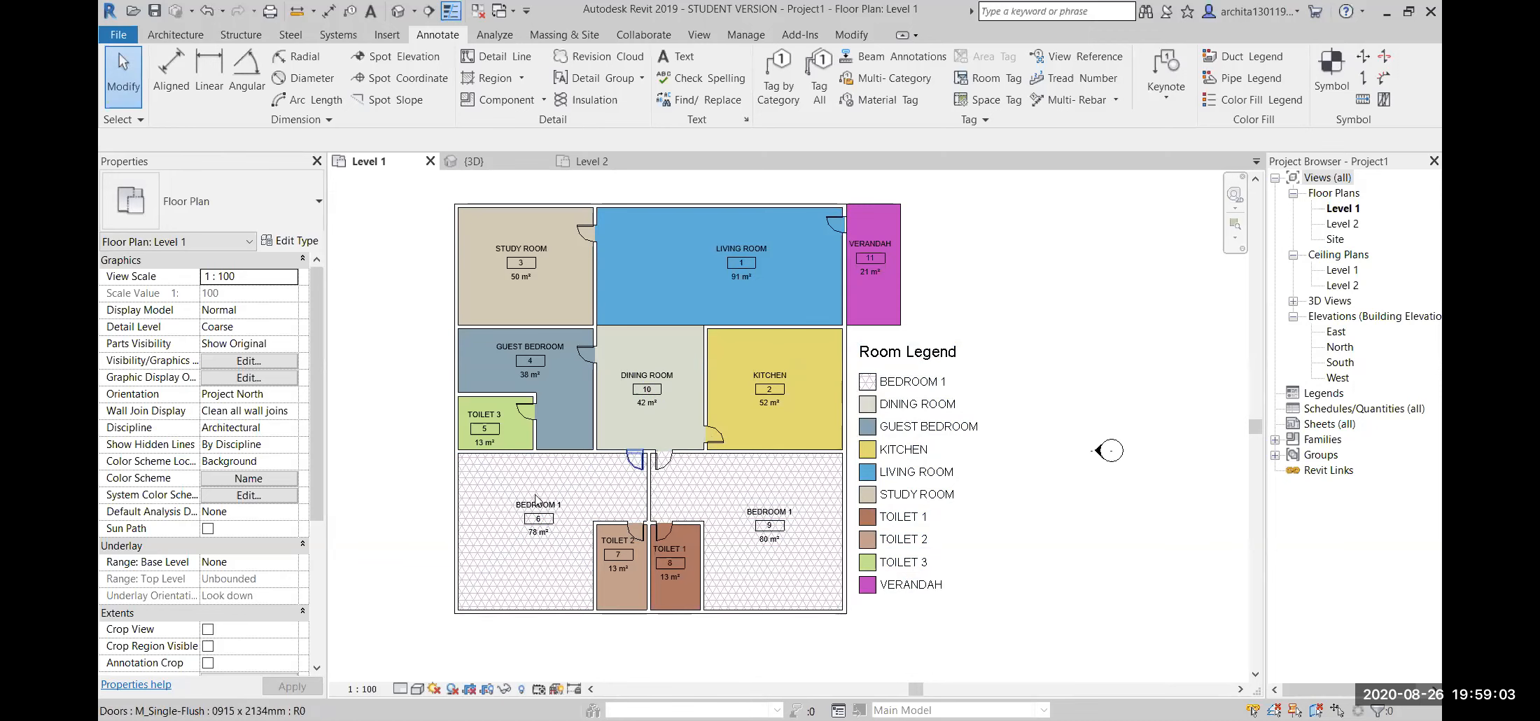
- Delete the whole house plan from Level 1, including its walls, rooms, tags and the room legend
middle_click_drag(579, 516, 636, 516)
scroll(805, 517, "down", 1)
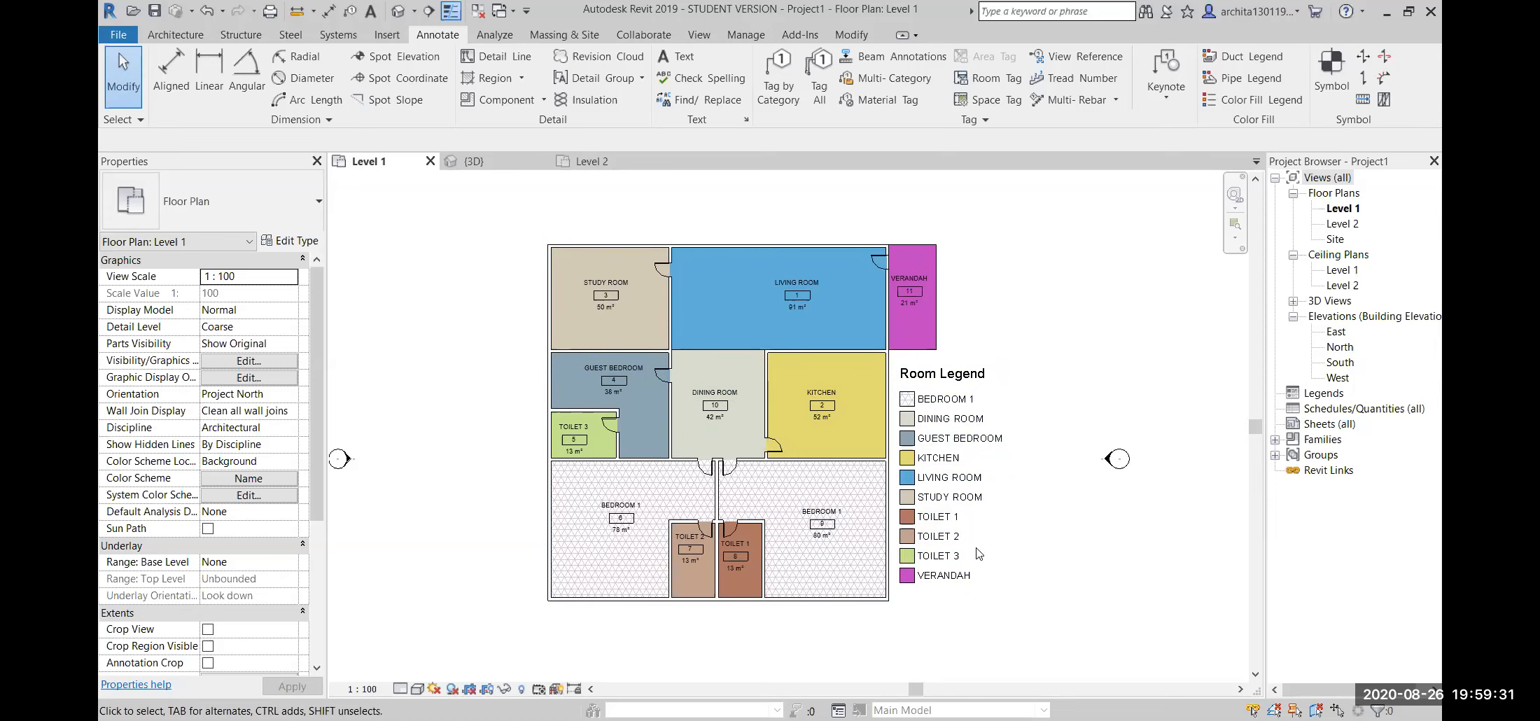
scroll(956, 536, "down", 1)
scroll(680, 394, "down", 2)
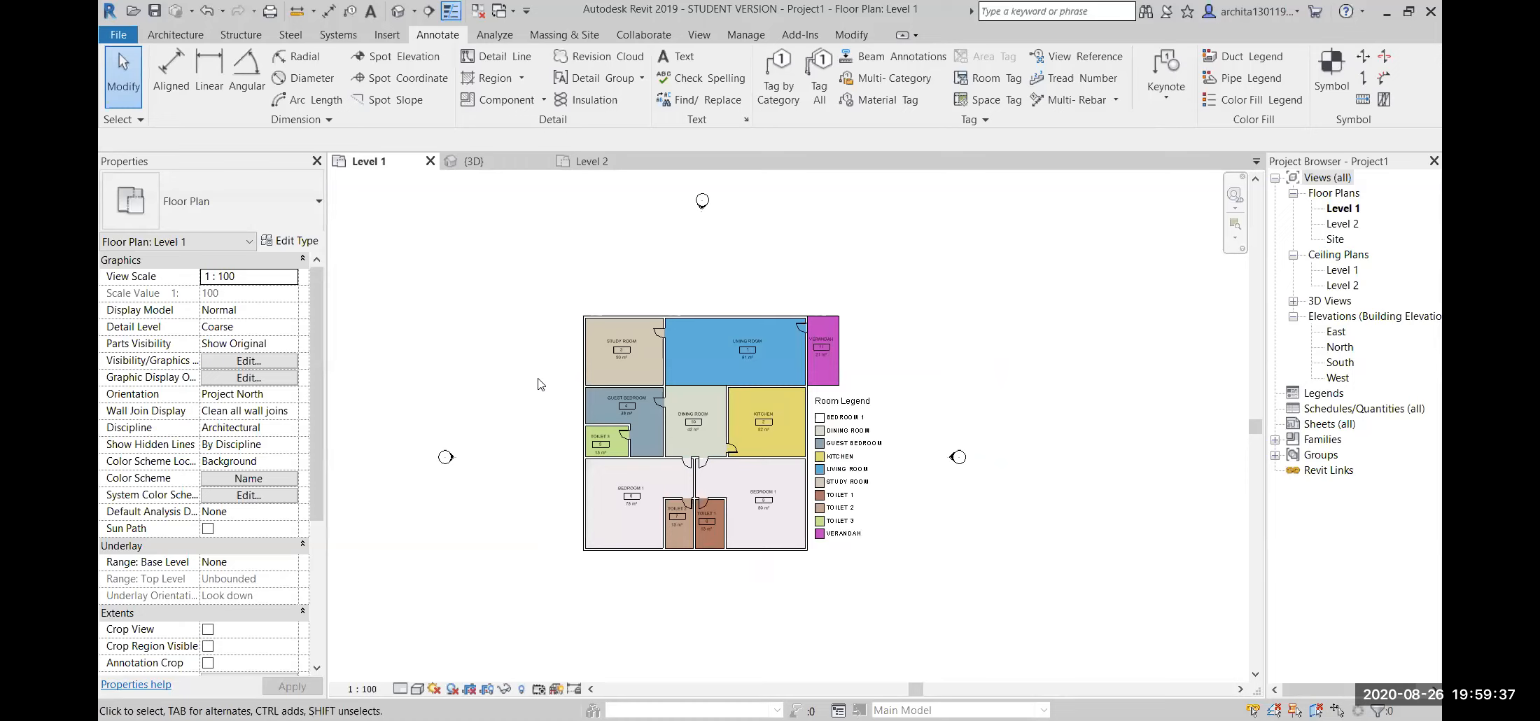
left_click_drag(550, 292, 897, 642)
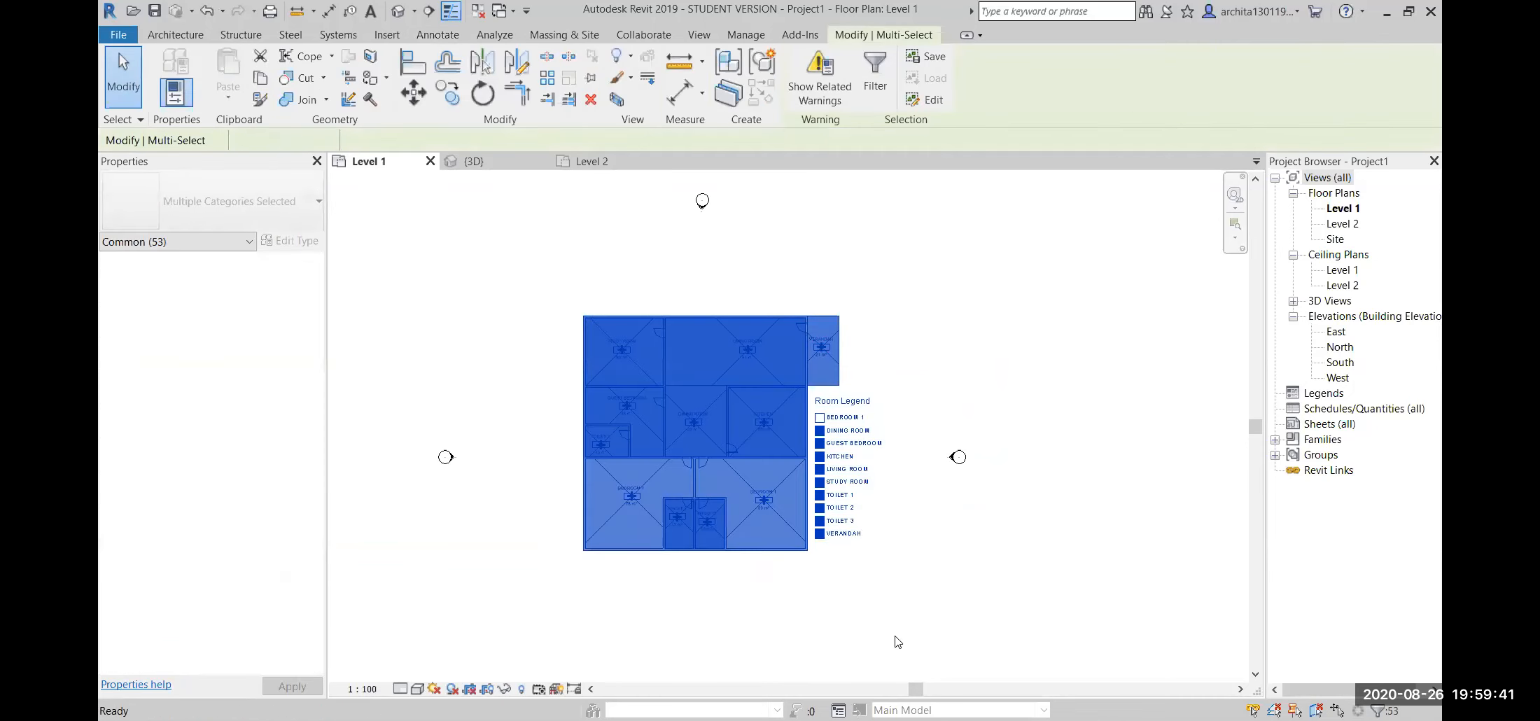
key("Delete")
scroll(716, 456, "down", 3)
middle_click_drag(717, 456, 821, 470)
scroll(829, 406, "up", 1)
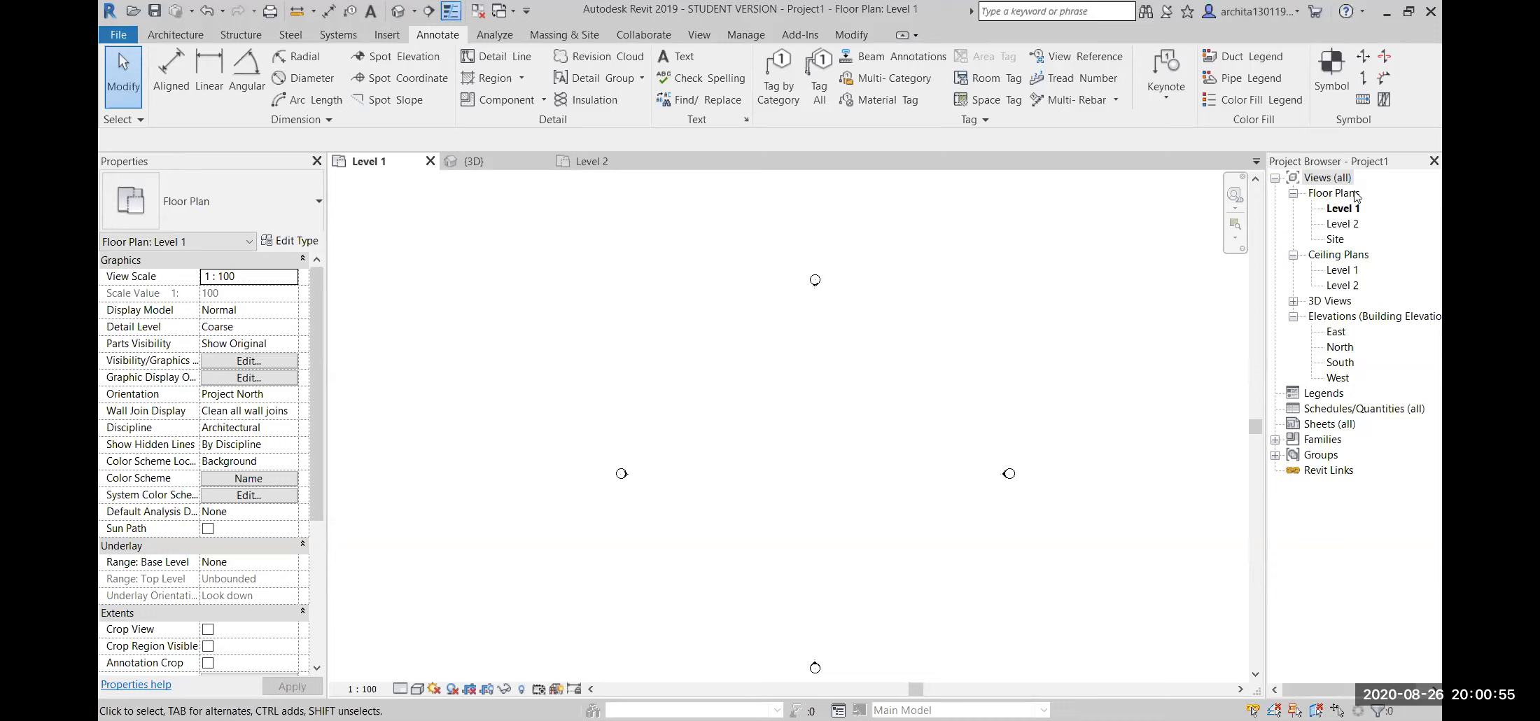
- Open the Site floor plan and bring the area between the elevation markers into view
left_click(176, 34)
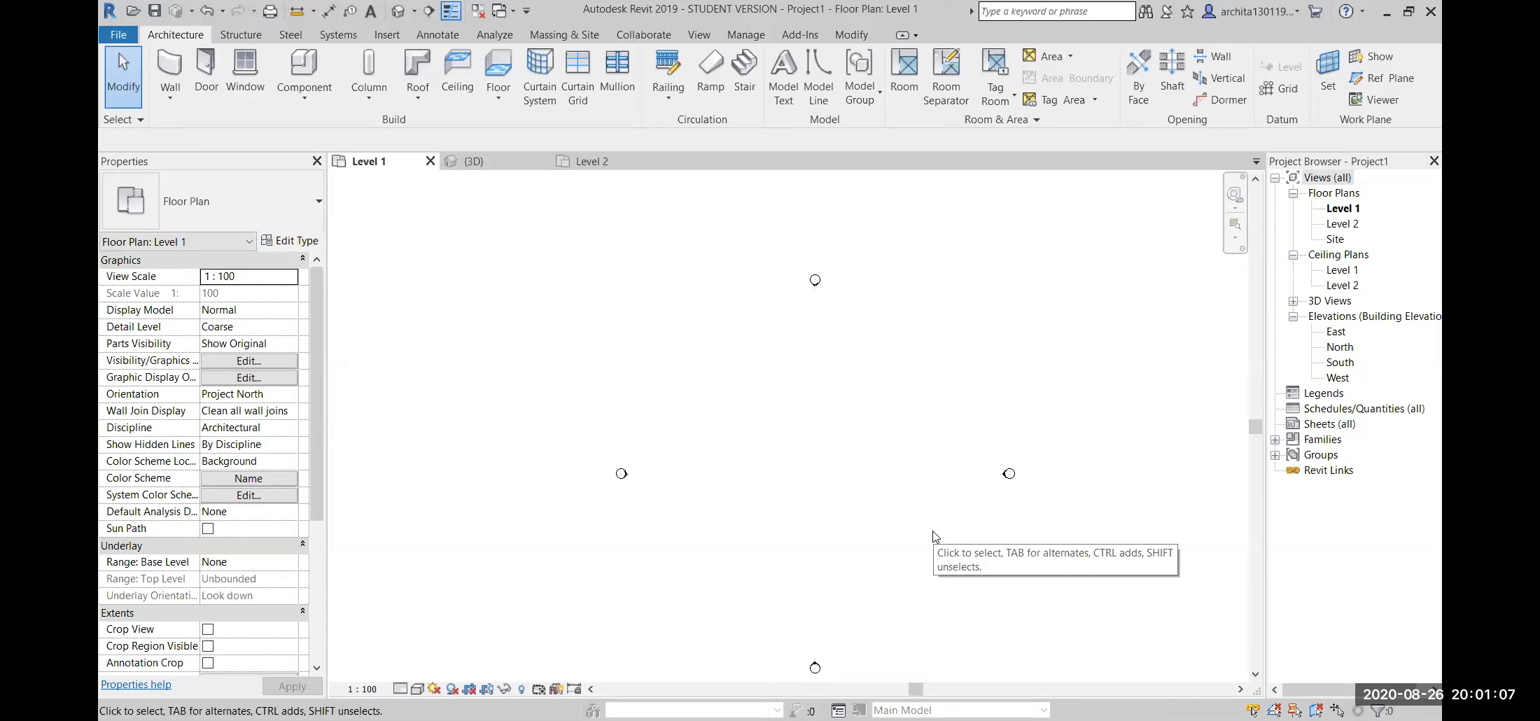
double_click(1336, 240)
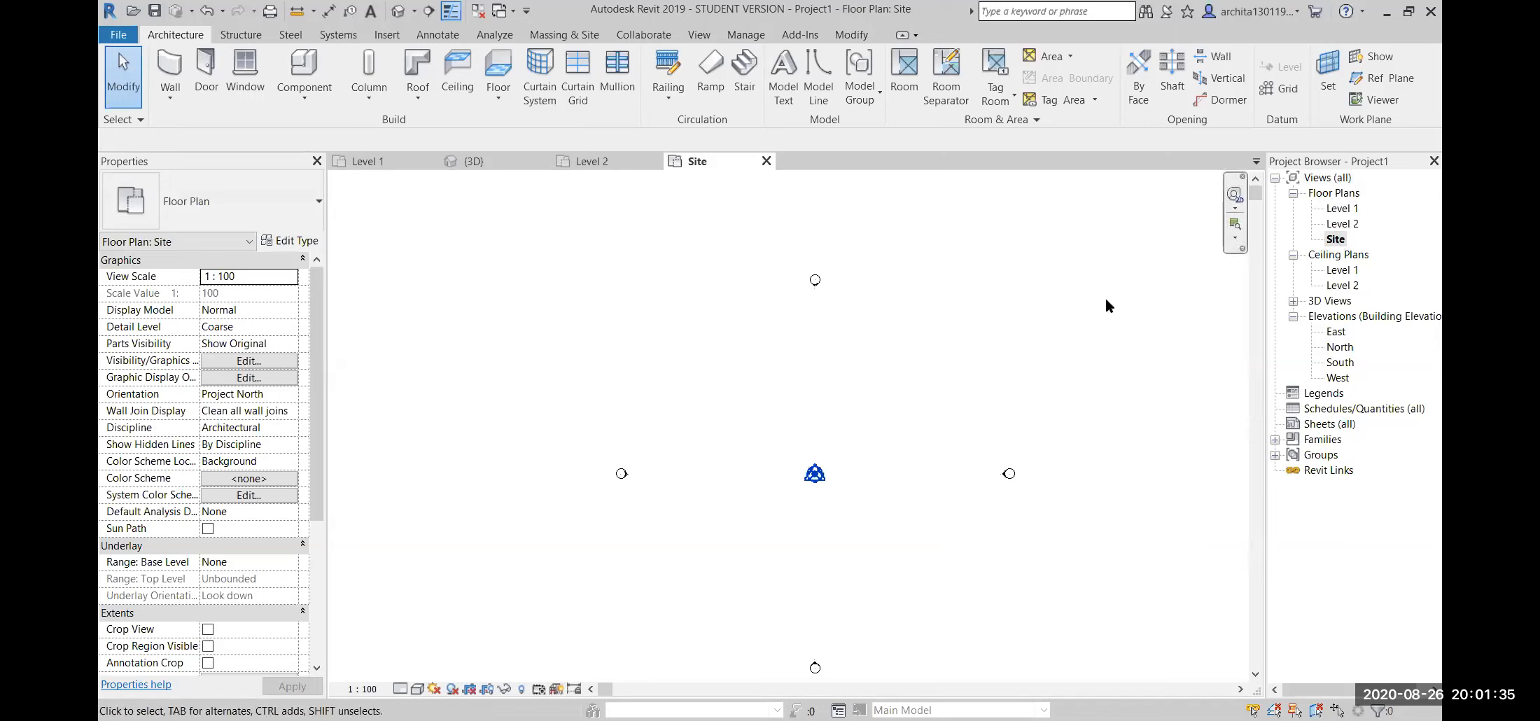
middle_click_drag(801, 458, 772, 383)
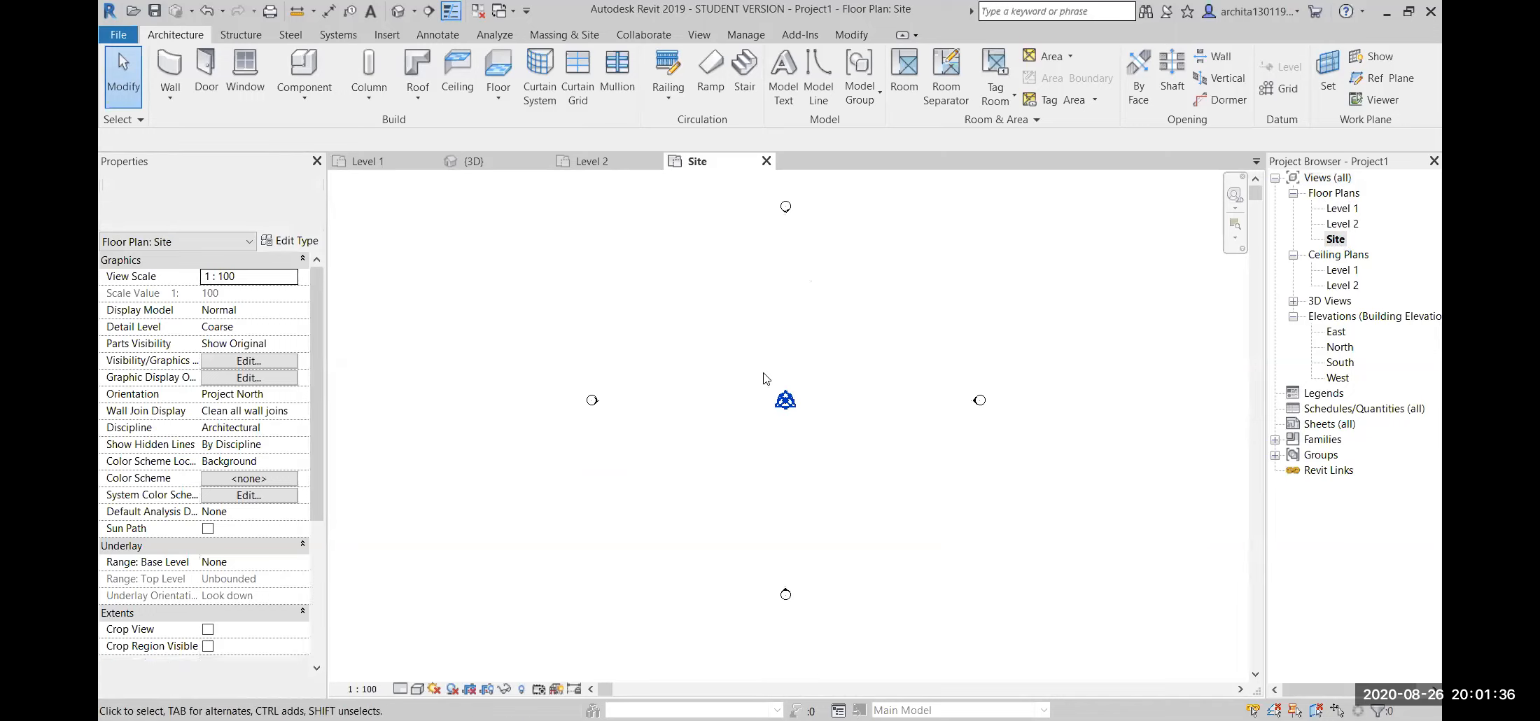
- Create a flat toposurface of about 1910 m² around the project origin from six boundary points at absolute elevation 0.0
left_click(565, 35)
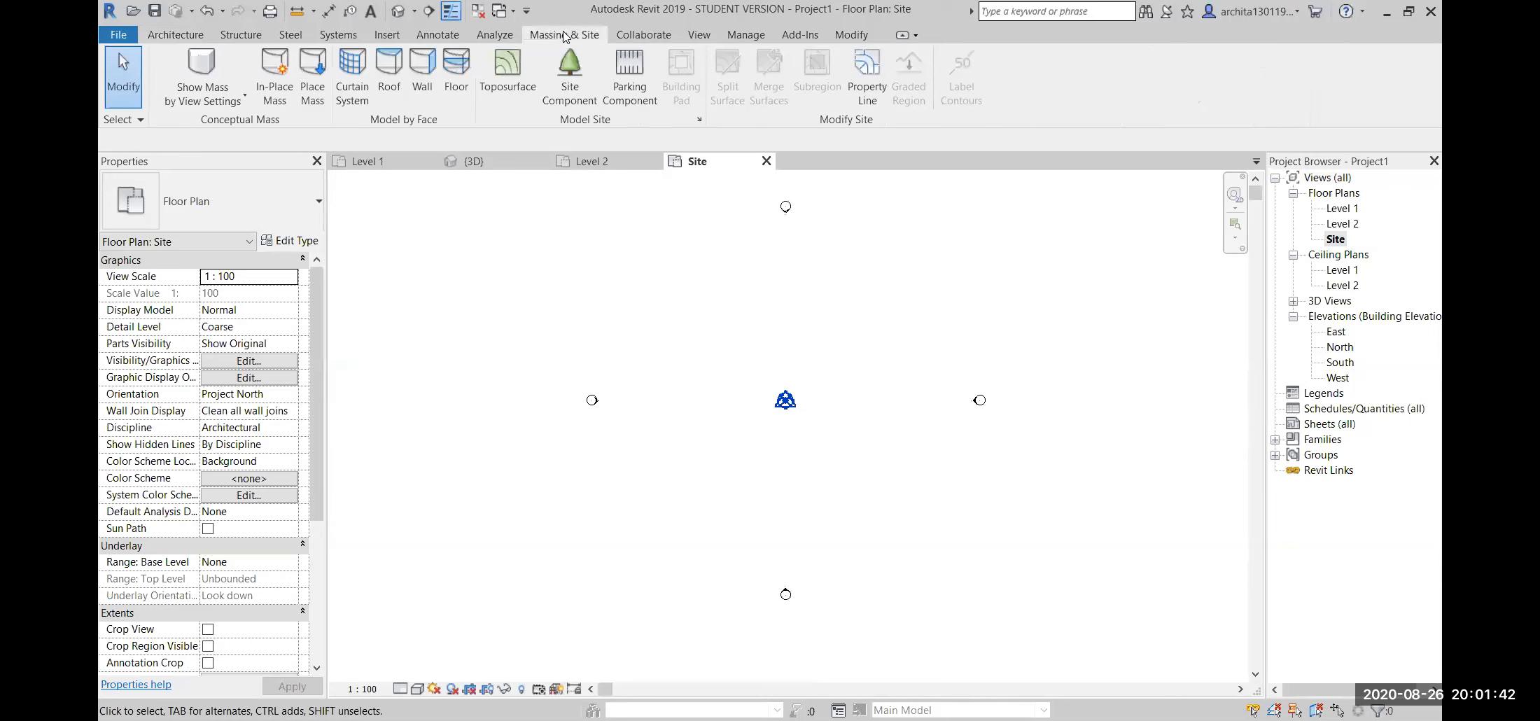
left_click(506, 70)
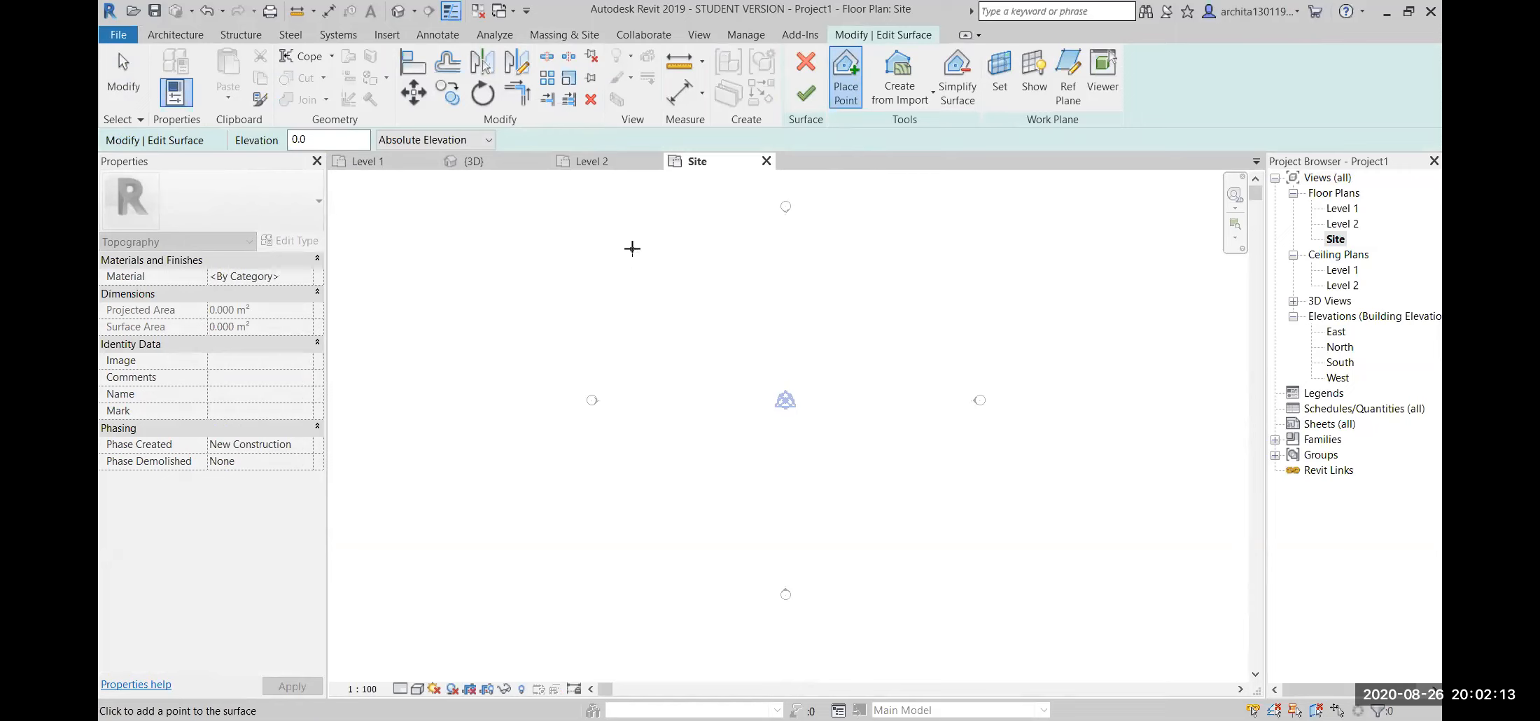
left_click(599, 247)
left_click(932, 241)
left_click(936, 356)
left_click(998, 496)
left_click(779, 581)
left_click(609, 500)
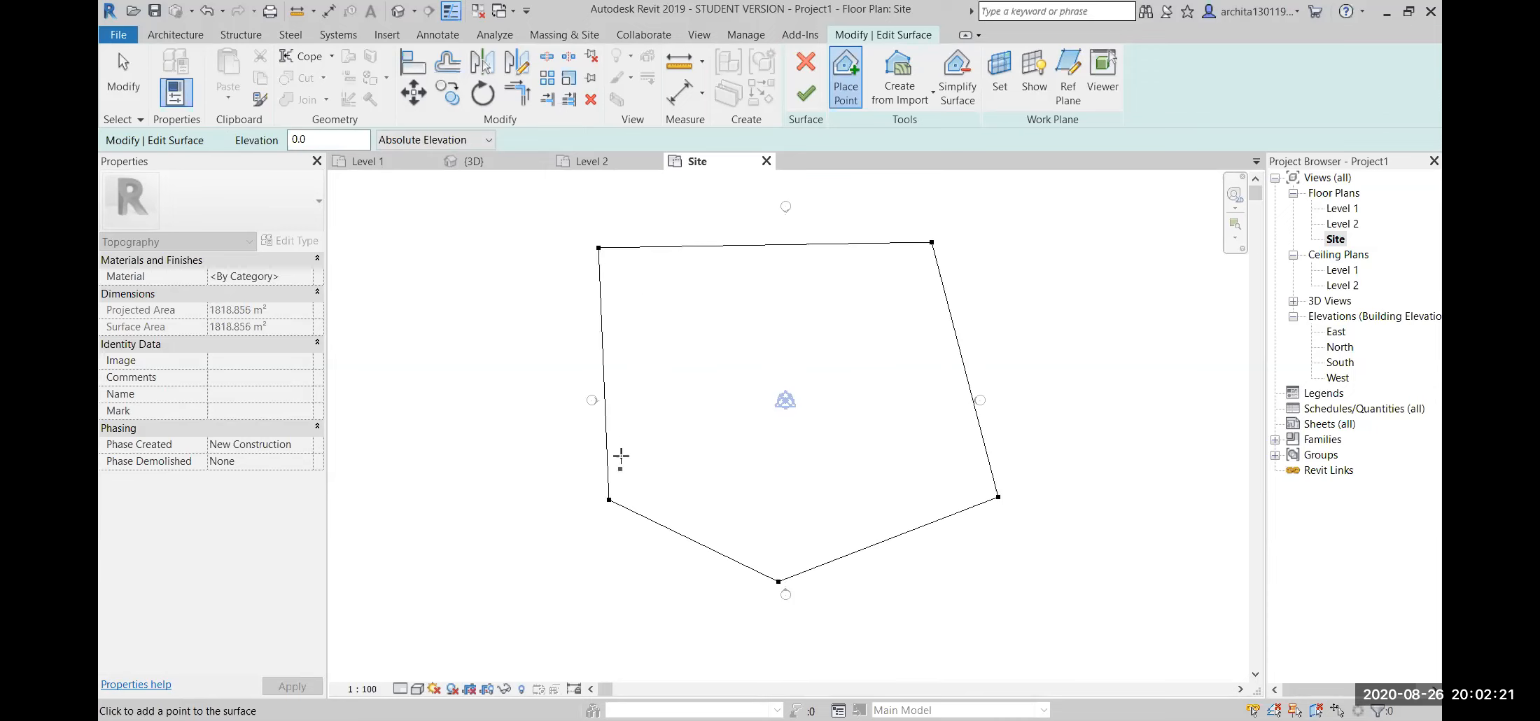
left_click(560, 334)
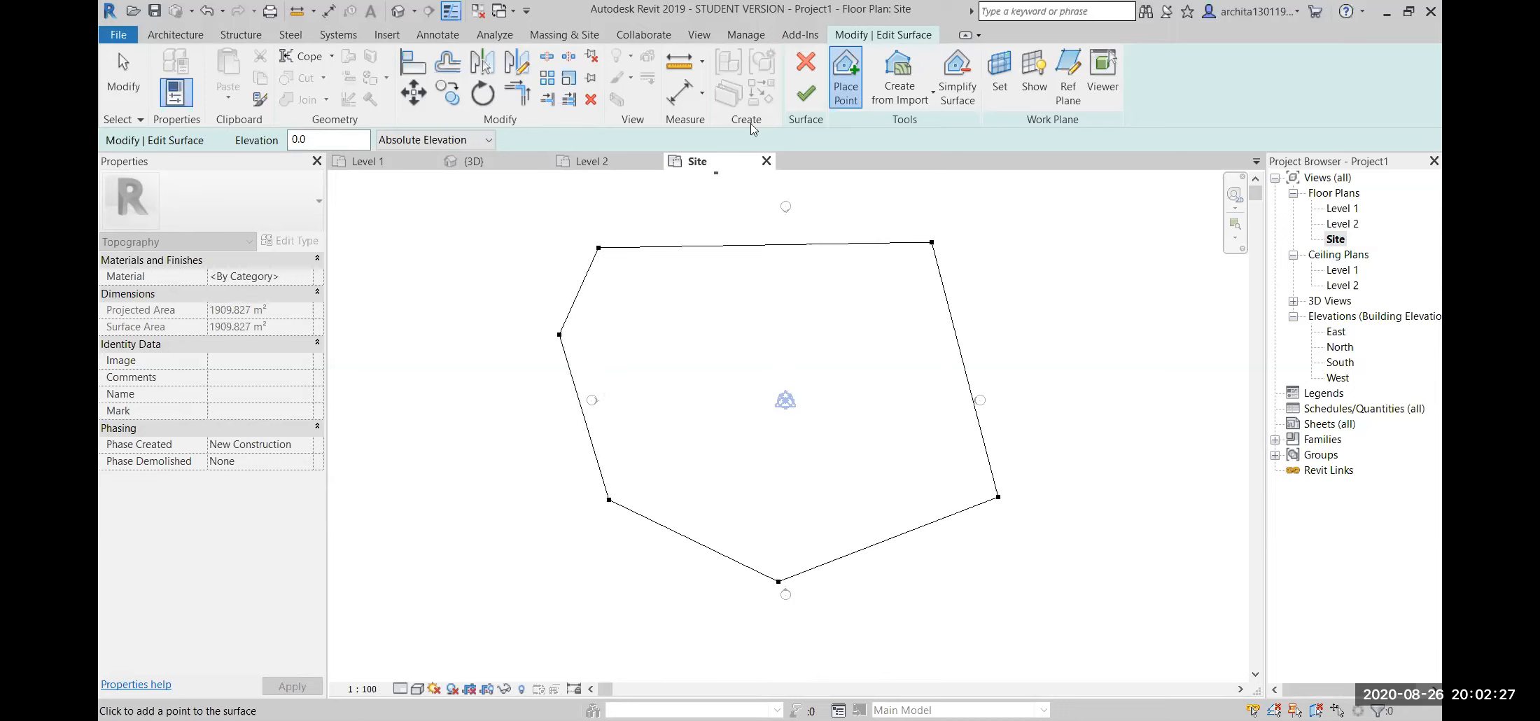
left_click(806, 95)
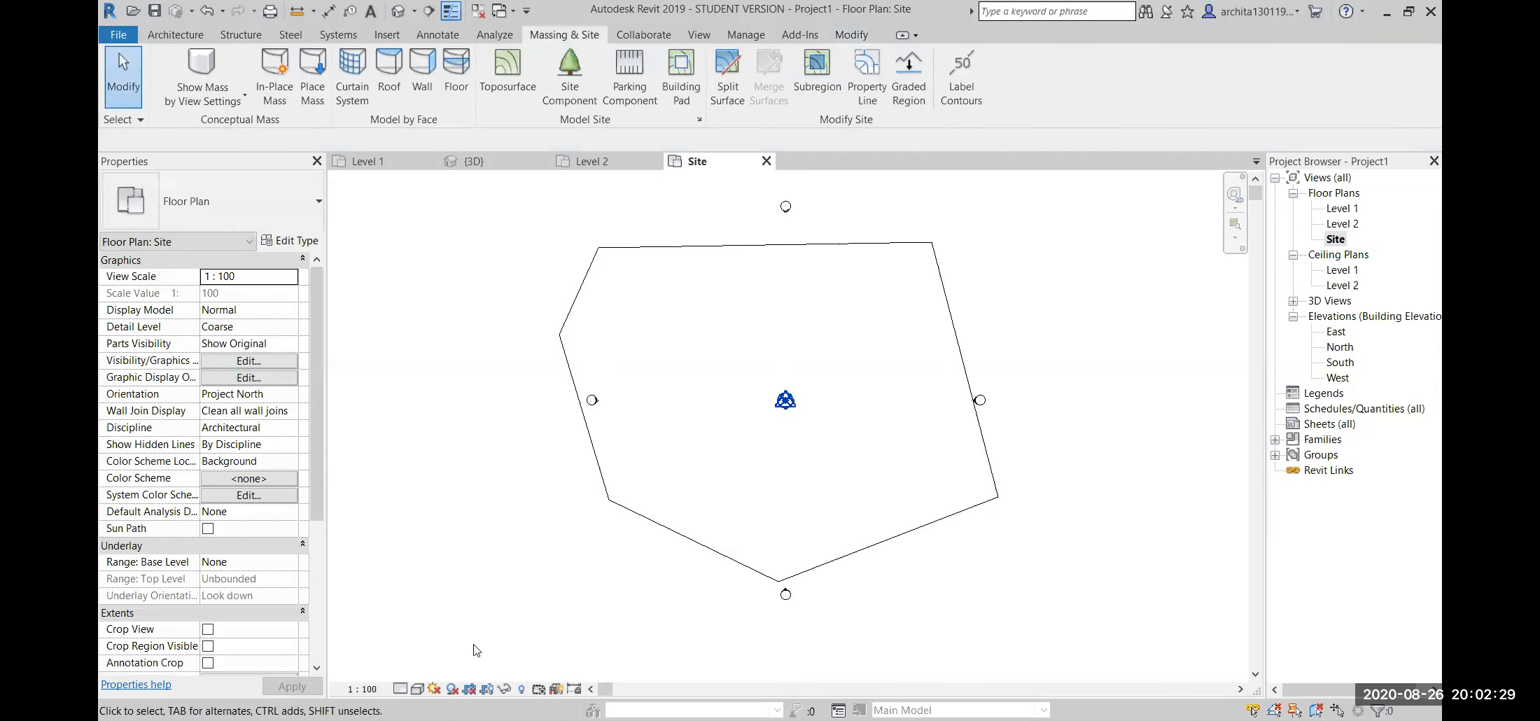
- Set the visual style to Shaded in the Site plan and the default 3D view, and view the toposurface from several sides
left_click(418, 689)
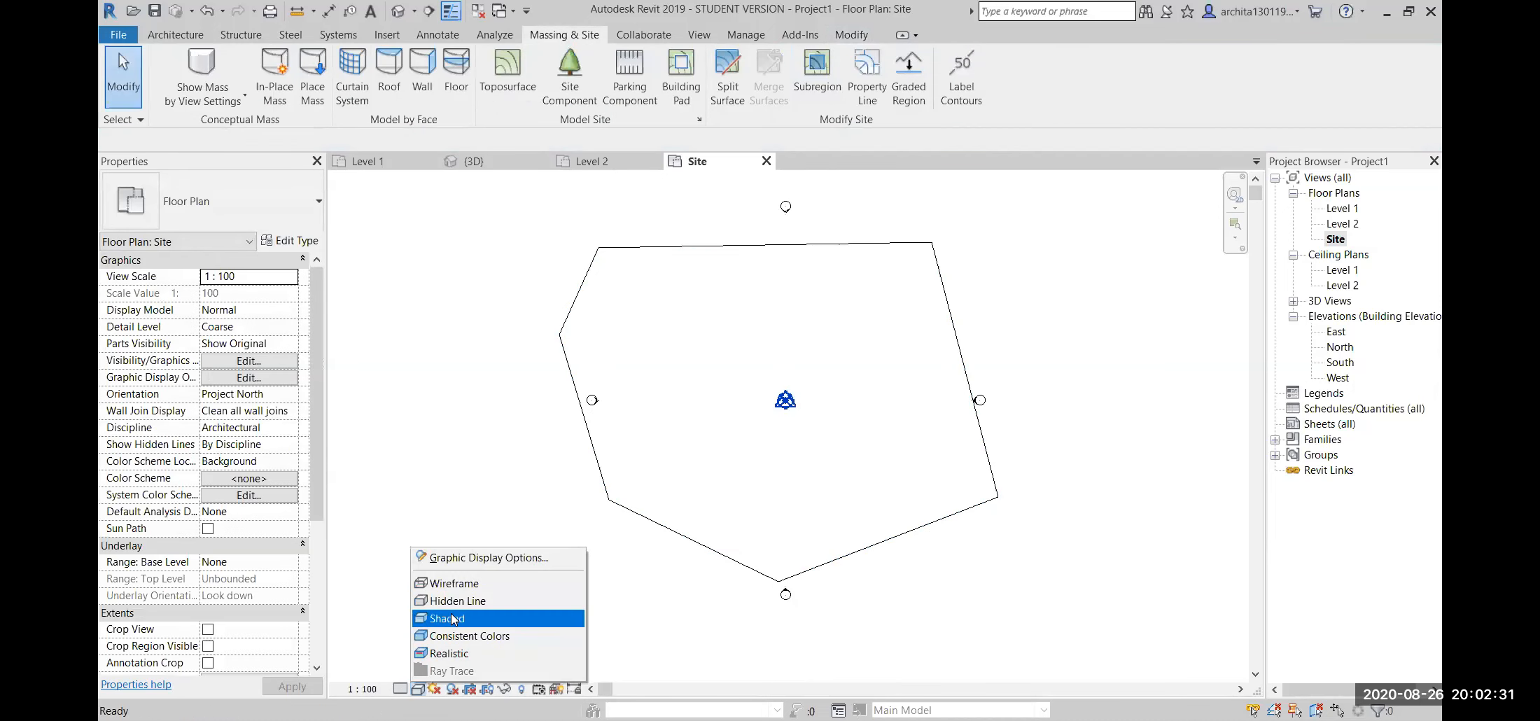
left_click(453, 619)
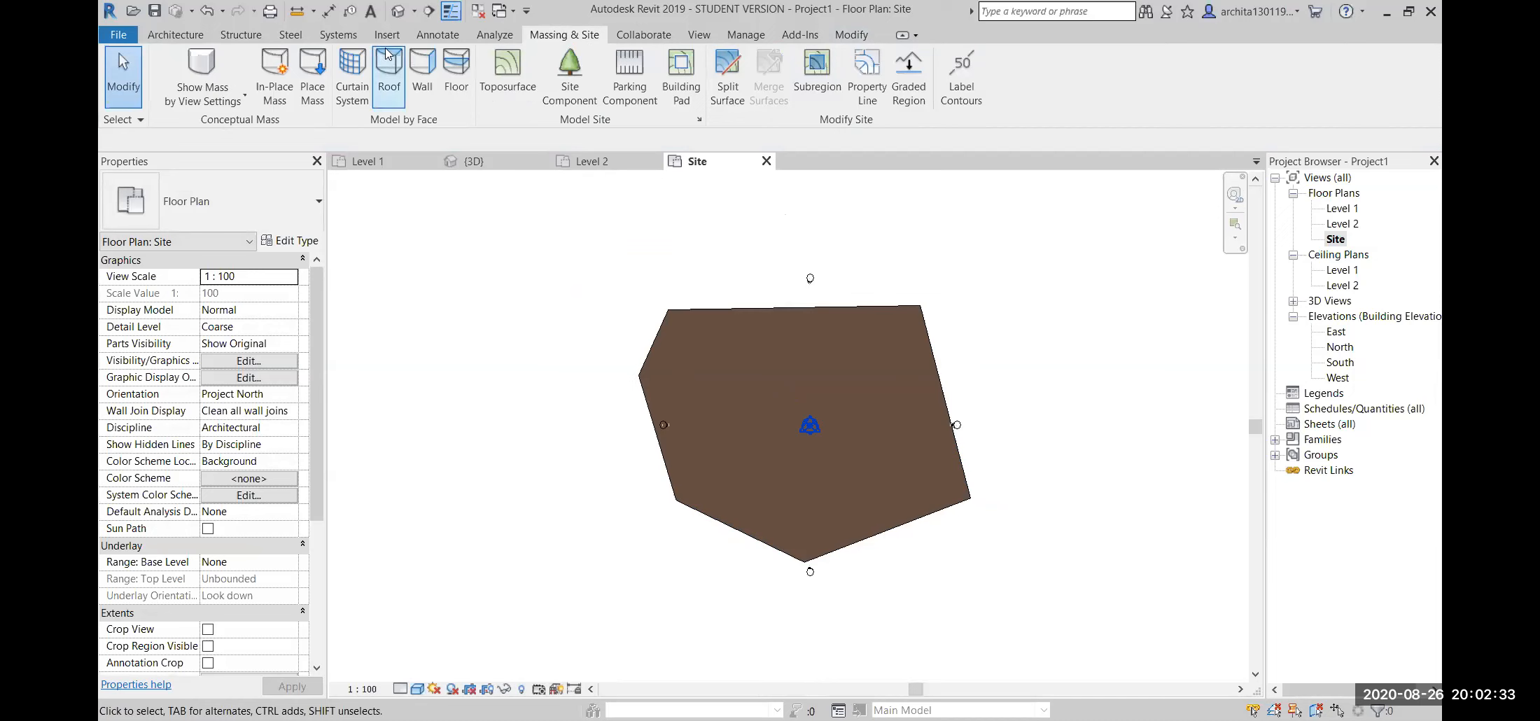
left_click(398, 11)
middle_click_drag(650, 412, 935, 433, "shift")
left_click(418, 688)
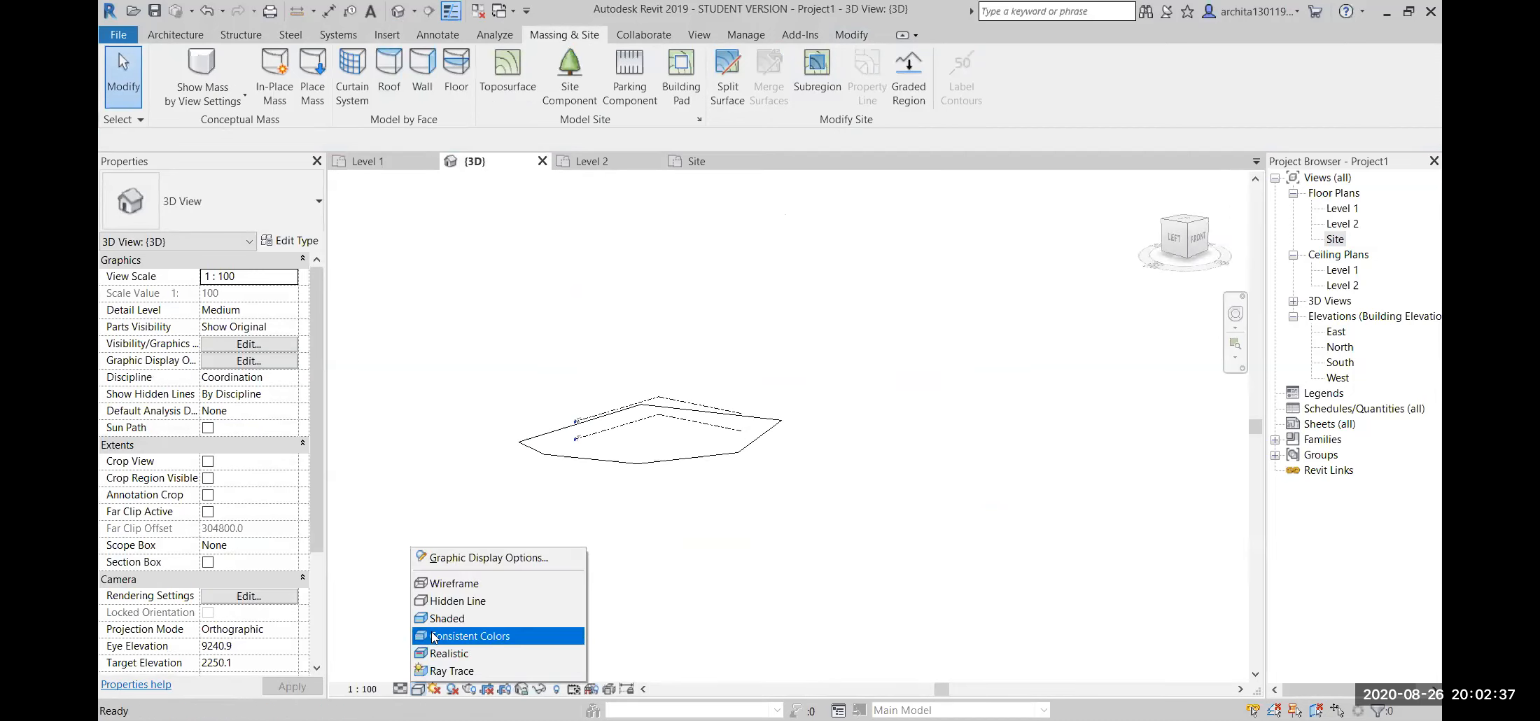
left_click(448, 619)
middle_click_drag(695, 420, 576, 474, "shift")
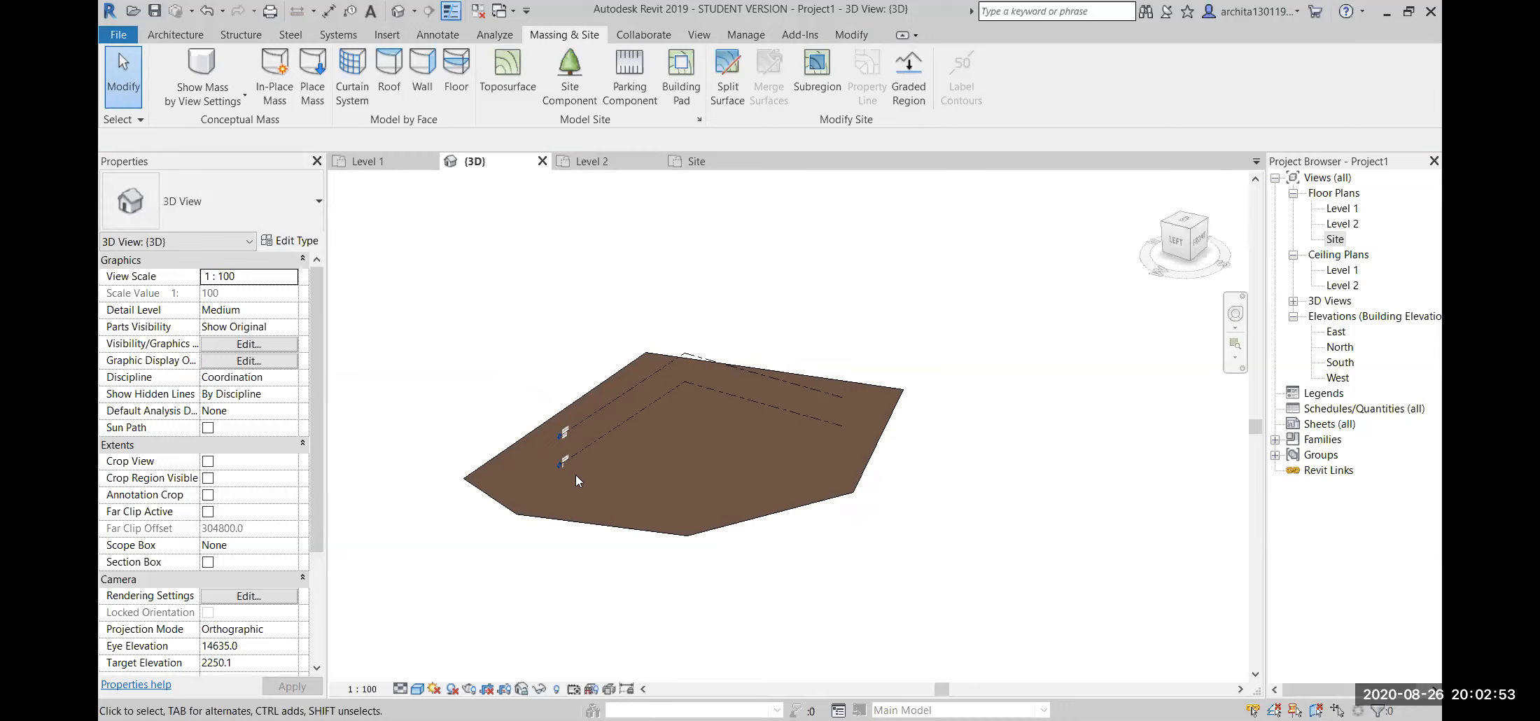
middle_click_drag(701, 524, 502, 543, "shift")
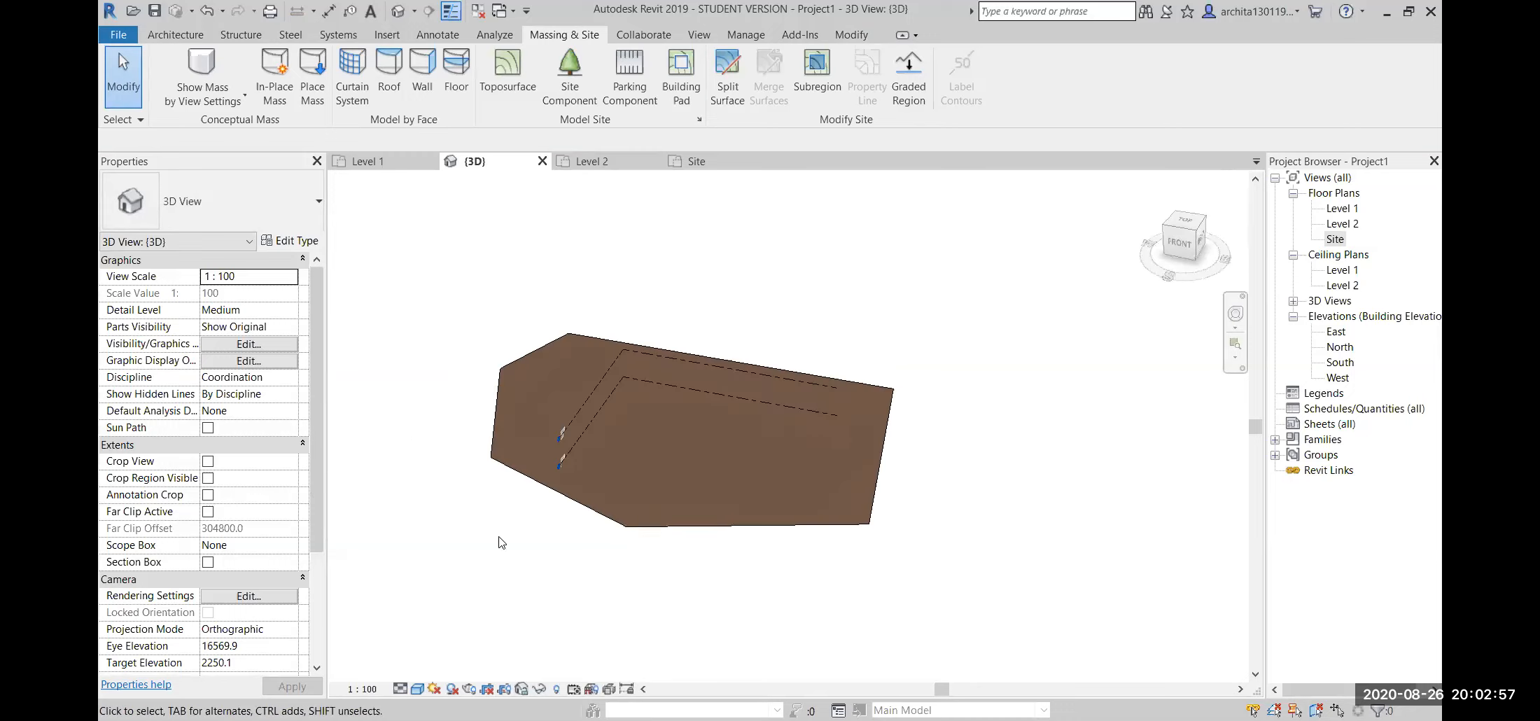
- Open the Site floor plan and bring the whole toposurface into view
double_click(1335, 239)
scroll(752, 464, "up", 2)
middle_click_drag(752, 464, 761, 465)
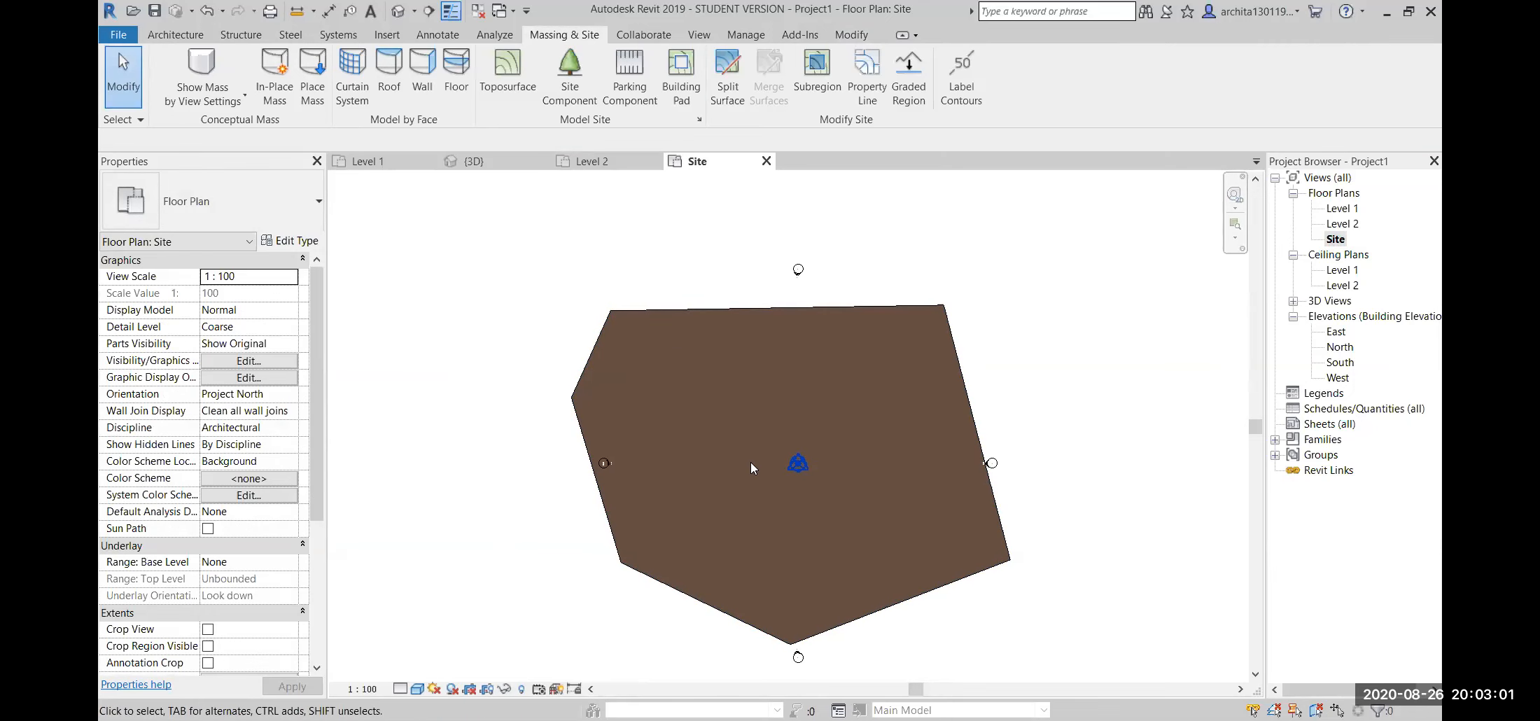
- Draw a horizontal building section across the upper part of the toposurface, past both side edges, and delete it
left_click(698, 39)
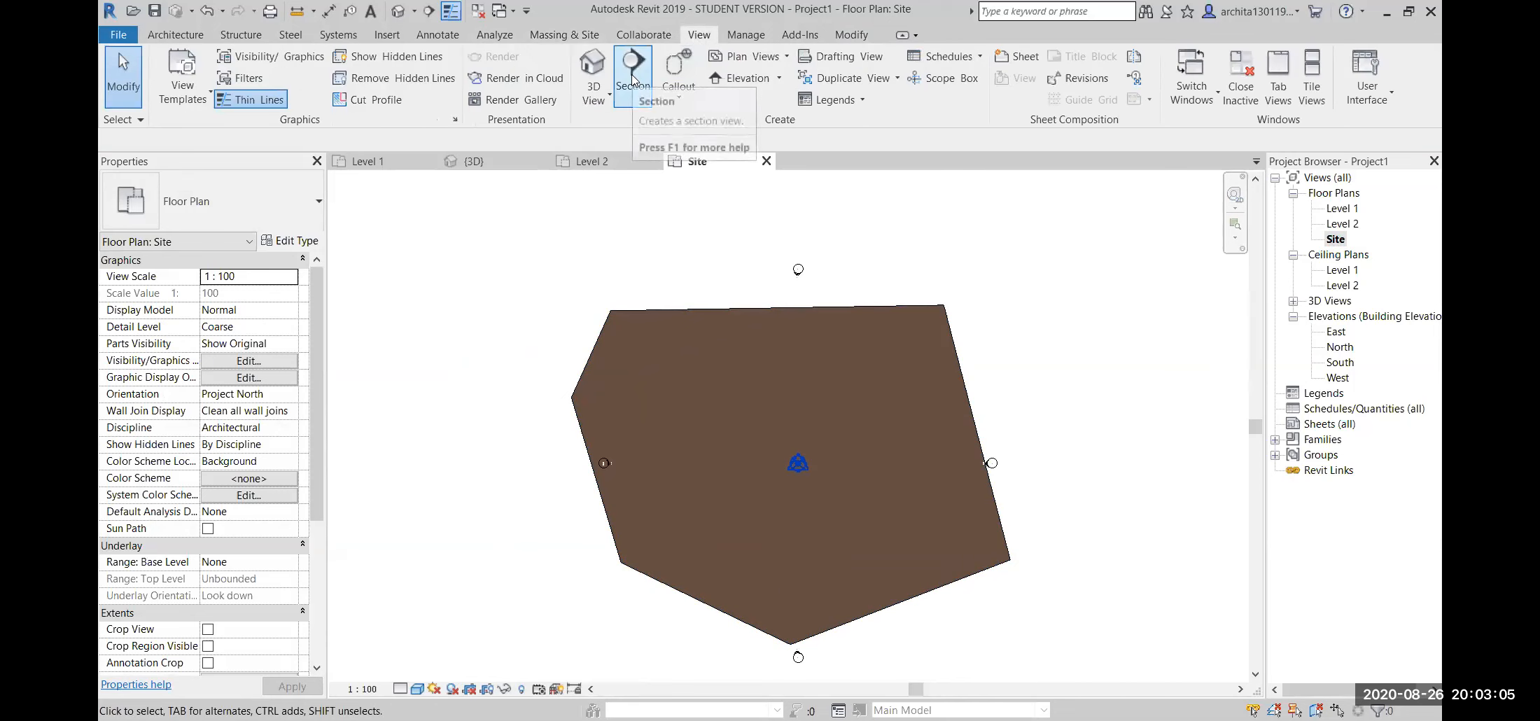
left_click(633, 77)
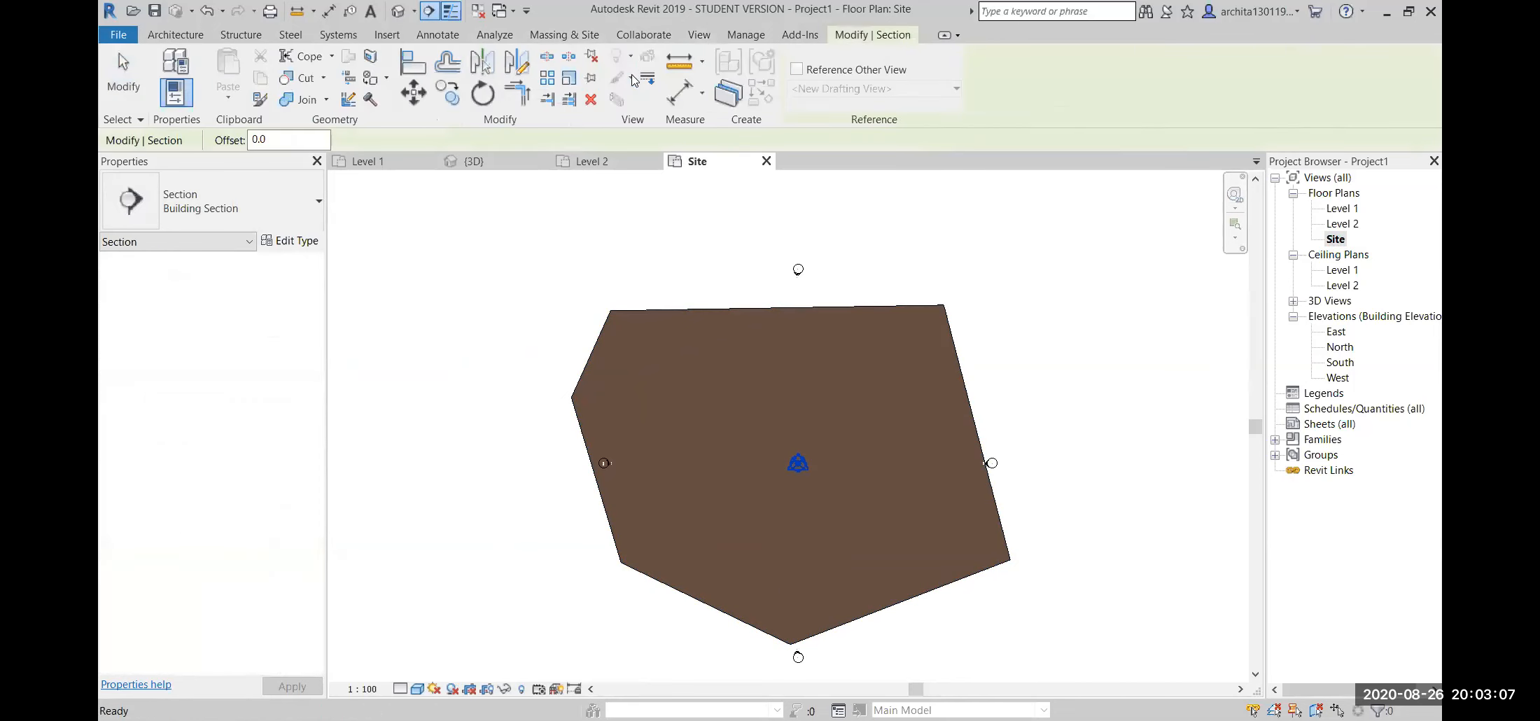
left_click(500, 399)
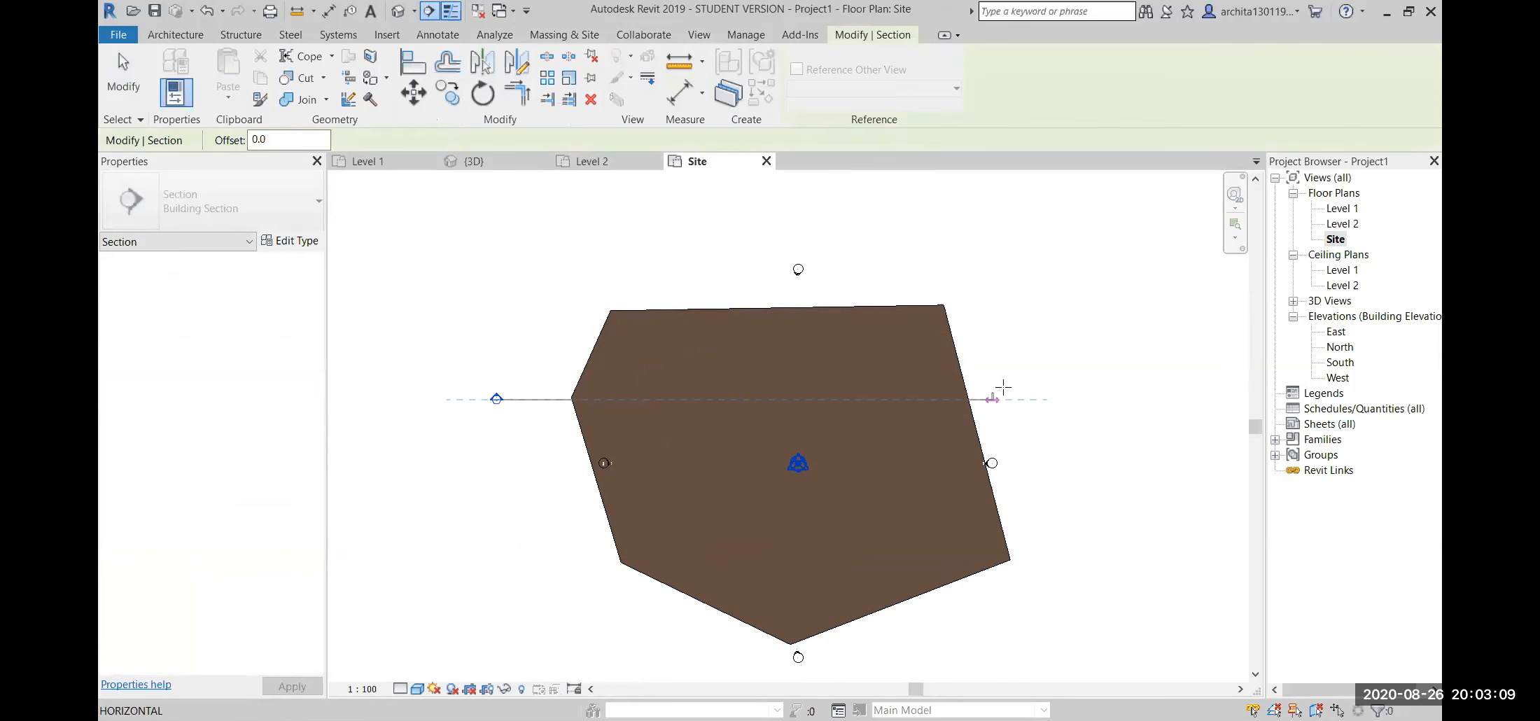
left_click(1026, 388)
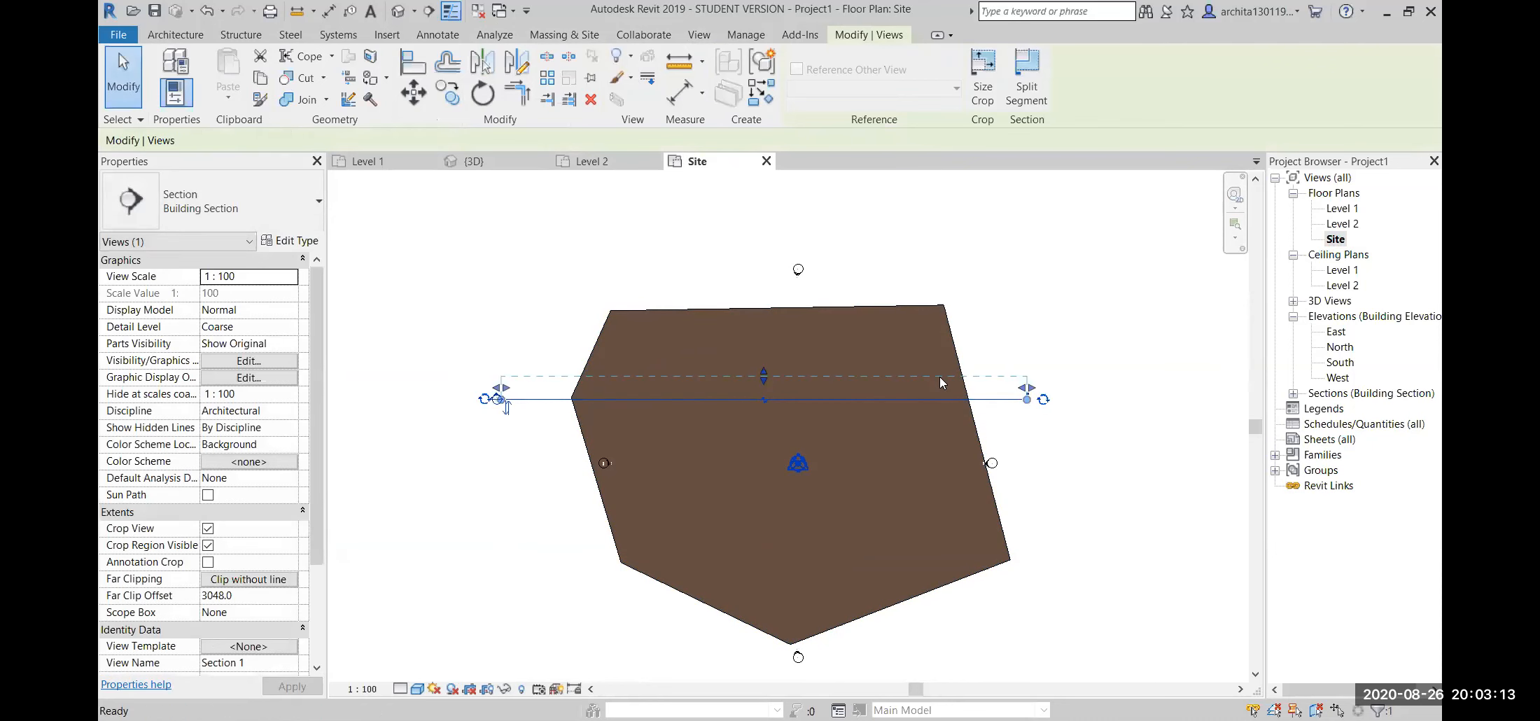
key("Delete")
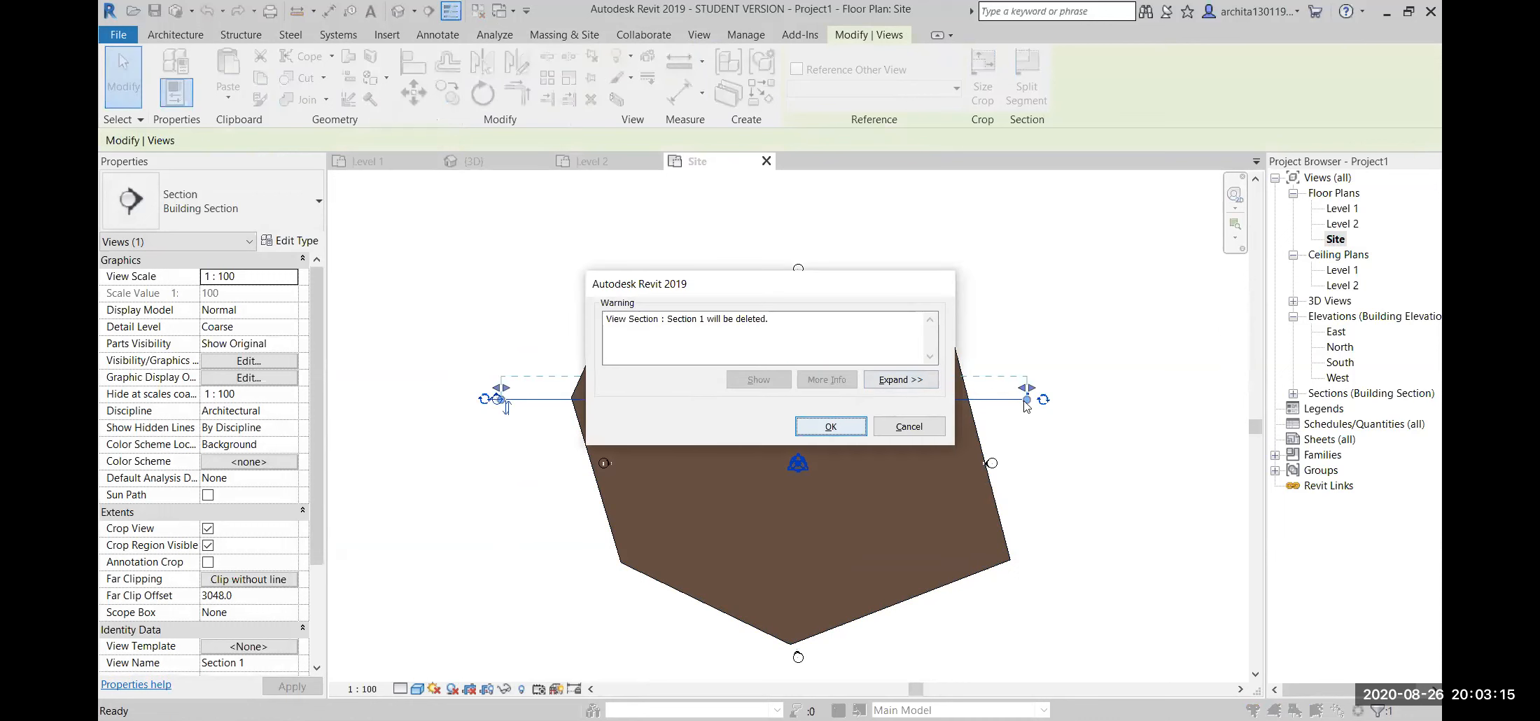
key("Return")
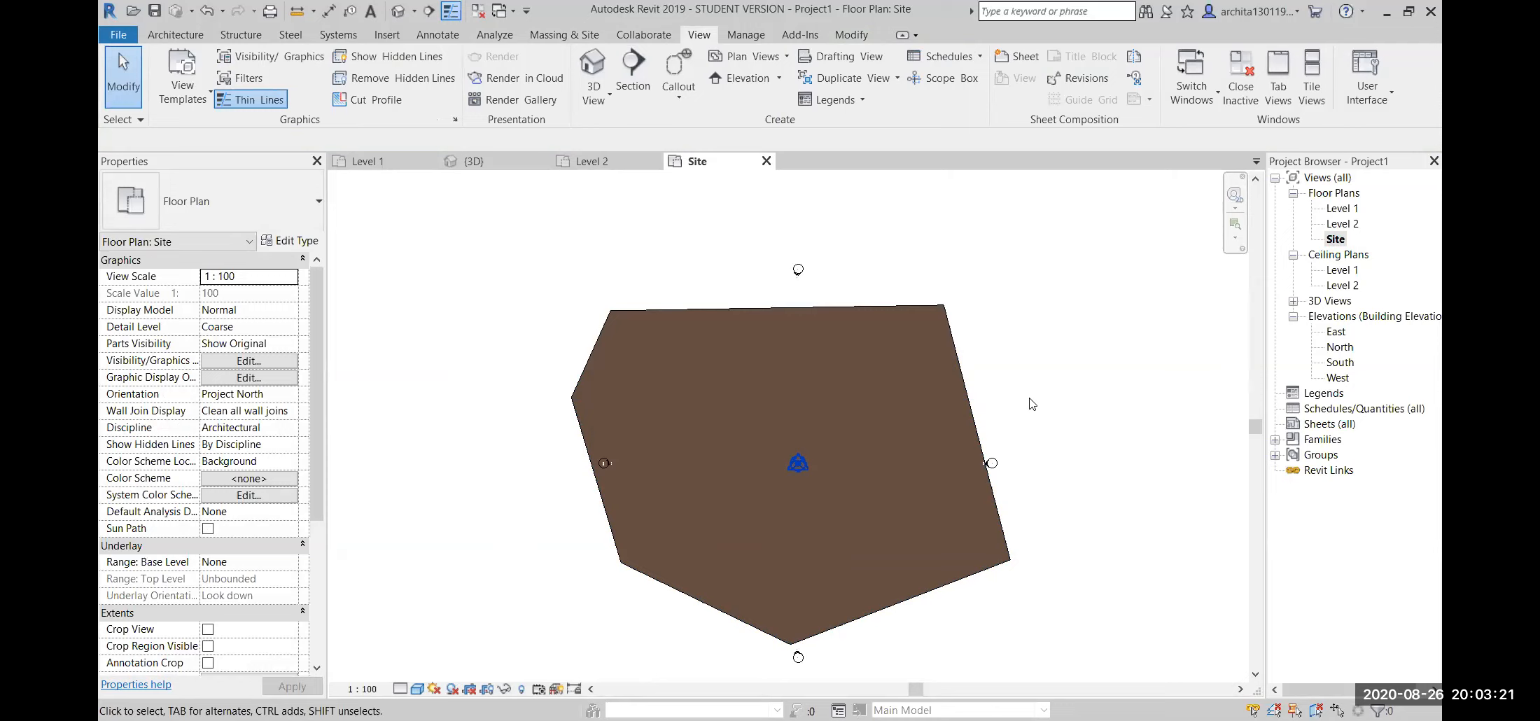
- Draw a horizontal building section across the toposurface and extend its far clip past the northern edge, to about 13220 mm
left_click(634, 68)
scroll(577, 378, "up", 2)
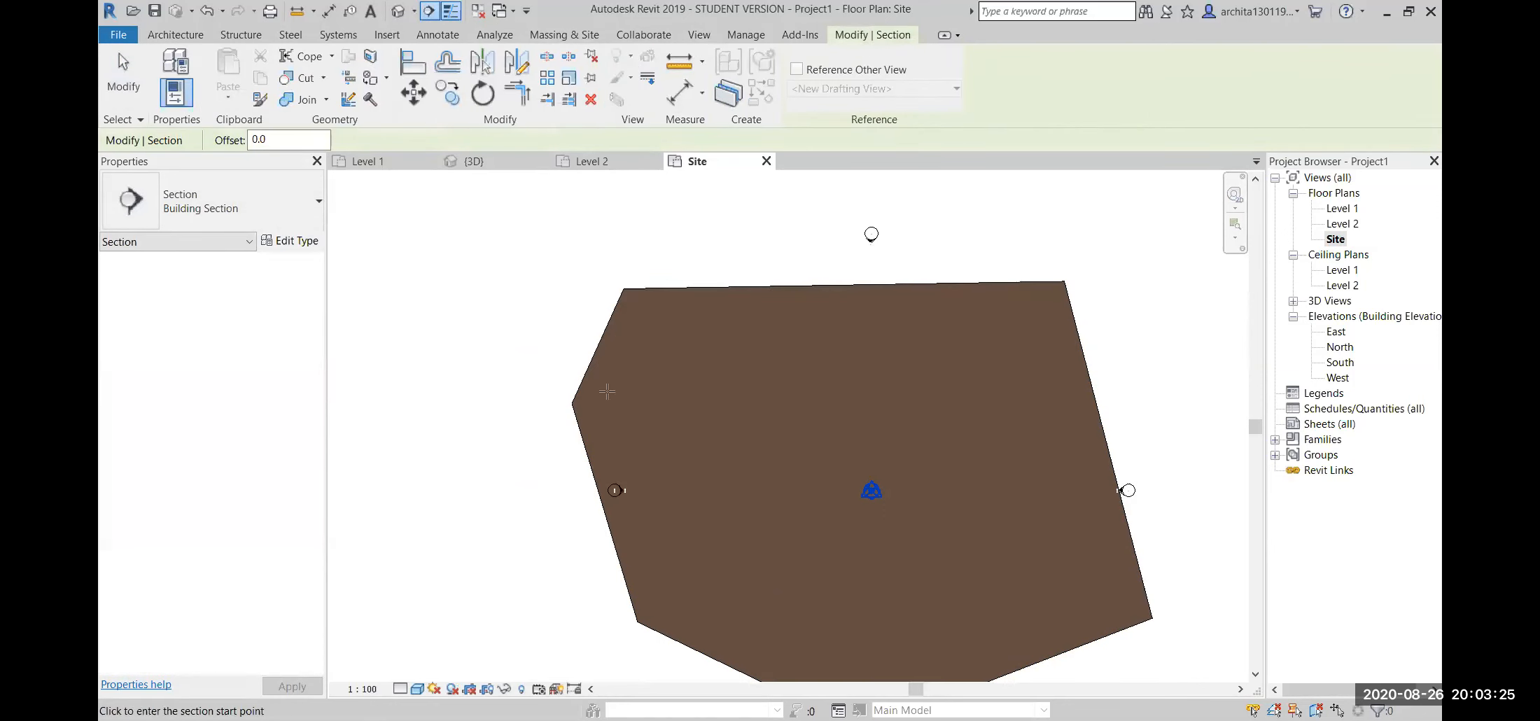
middle_click_drag(640, 426, 580, 420)
left_click(449, 399)
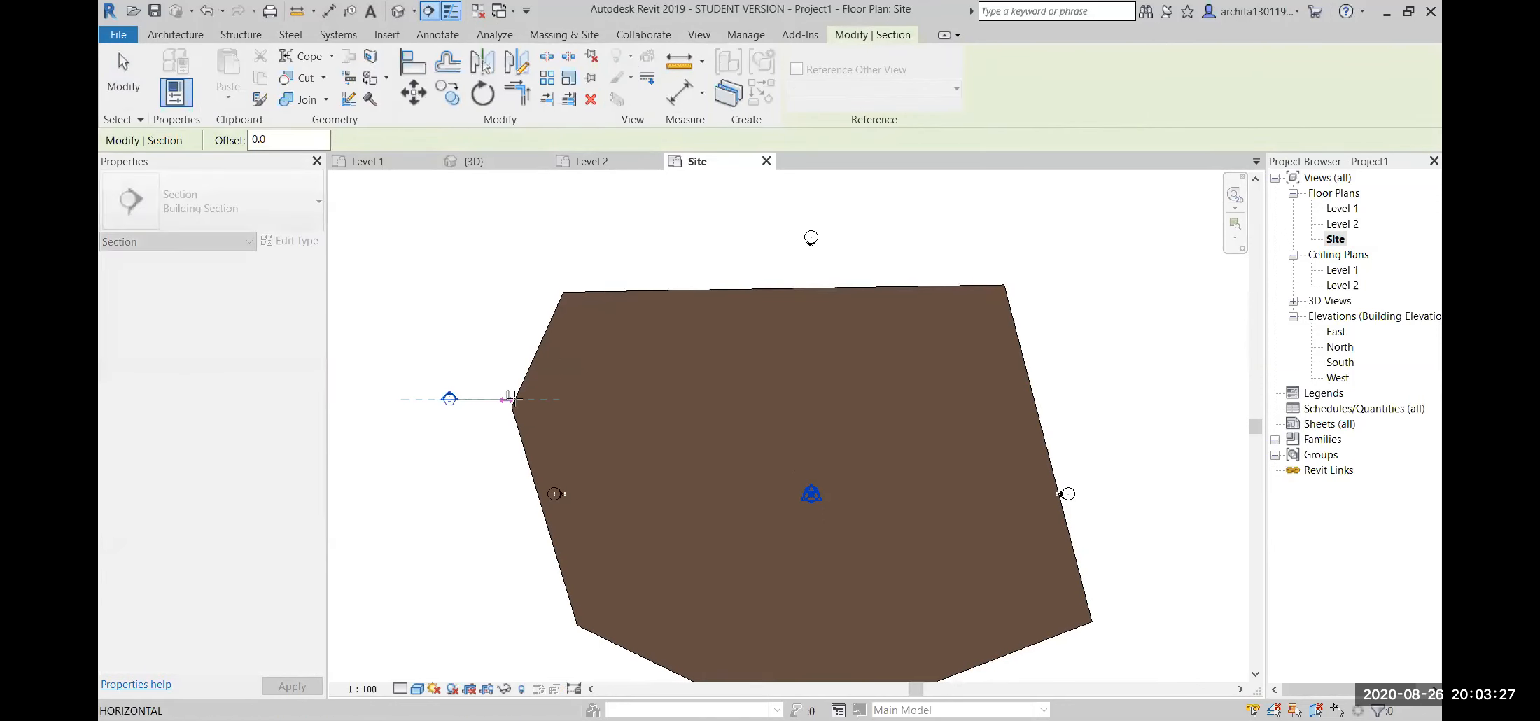
left_click(1078, 399)
key("Escape")
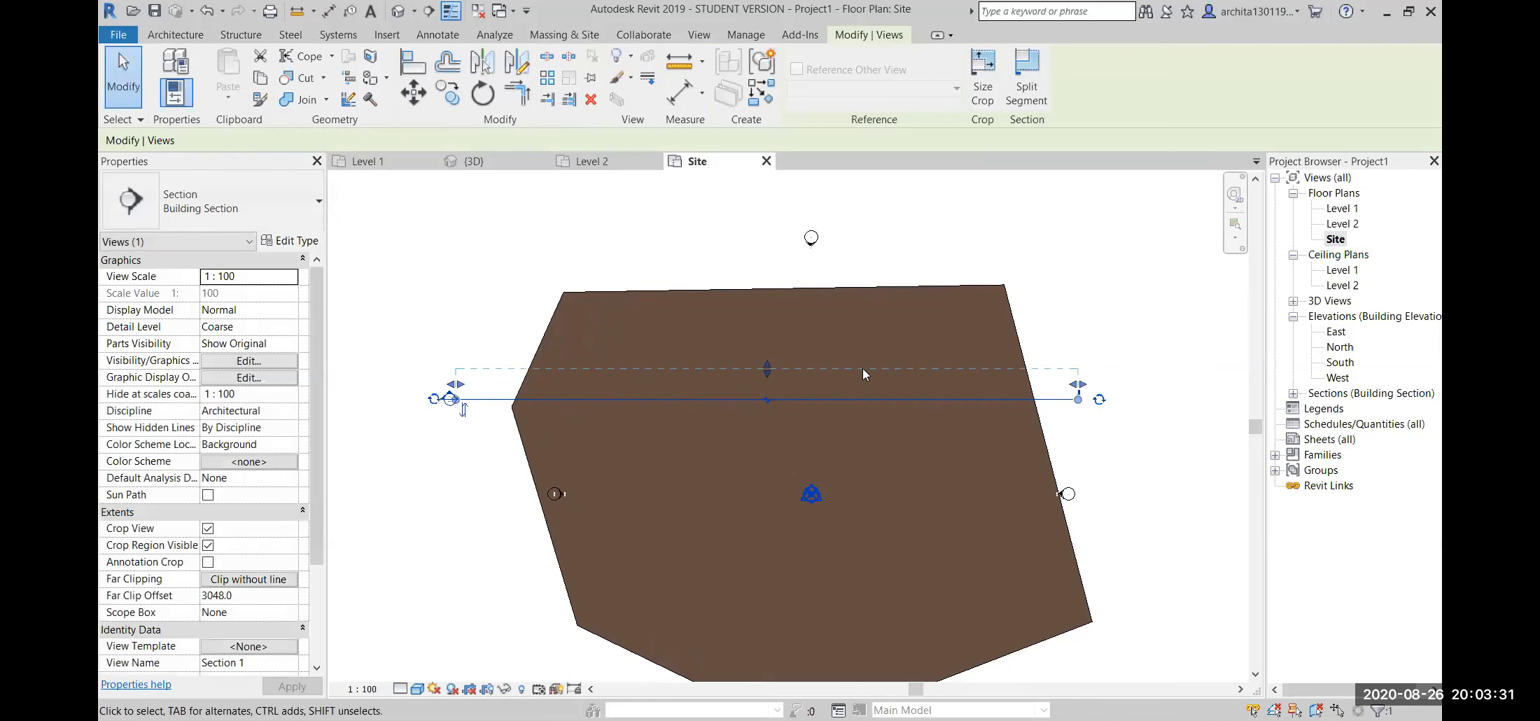
left_click_drag(769, 369, 776, 261)
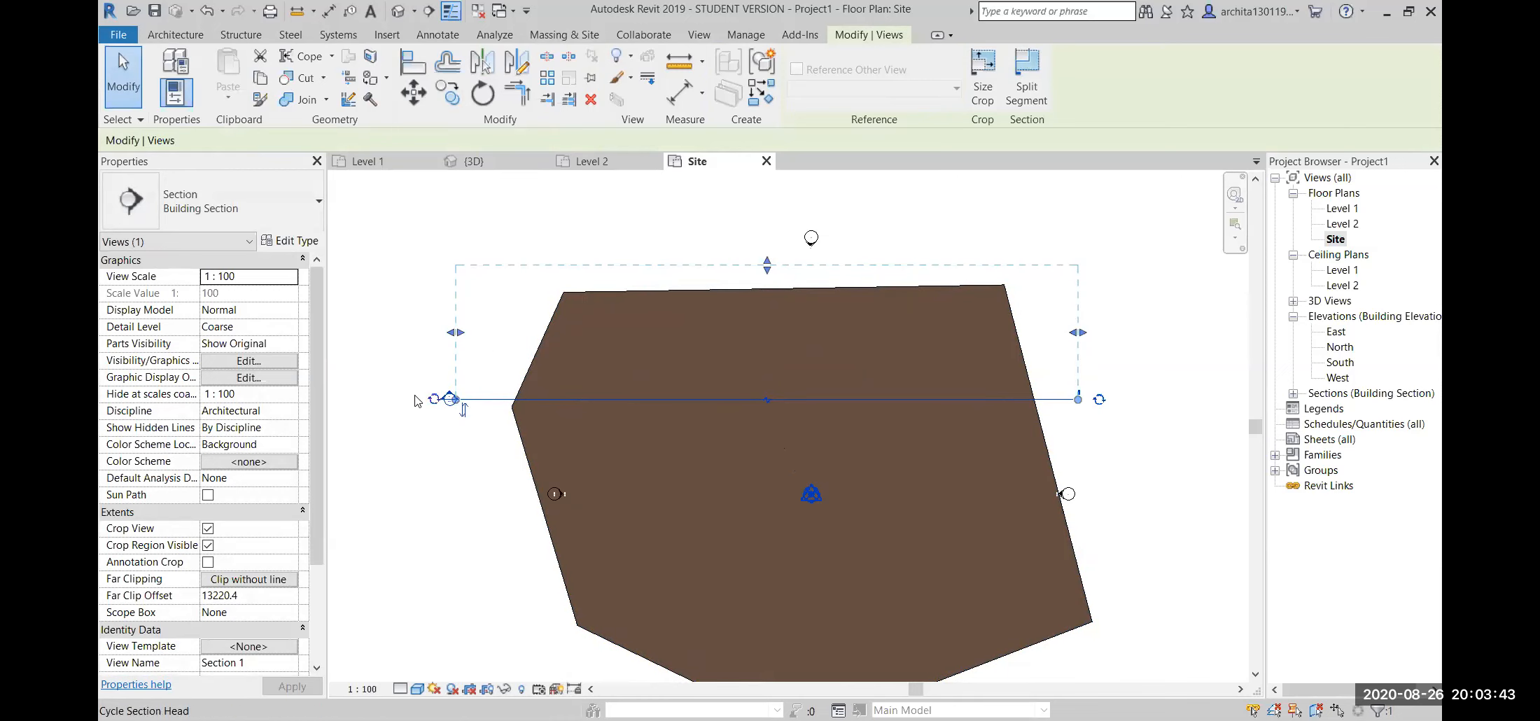
- Flip the section's viewing direction and flip it back to face north, leaving the section deselected
scroll(414, 404, "up", 2)
scroll(445, 459, "down", 1)
scroll(481, 447, "up", 1)
left_click(485, 428)
left_click(488, 409)
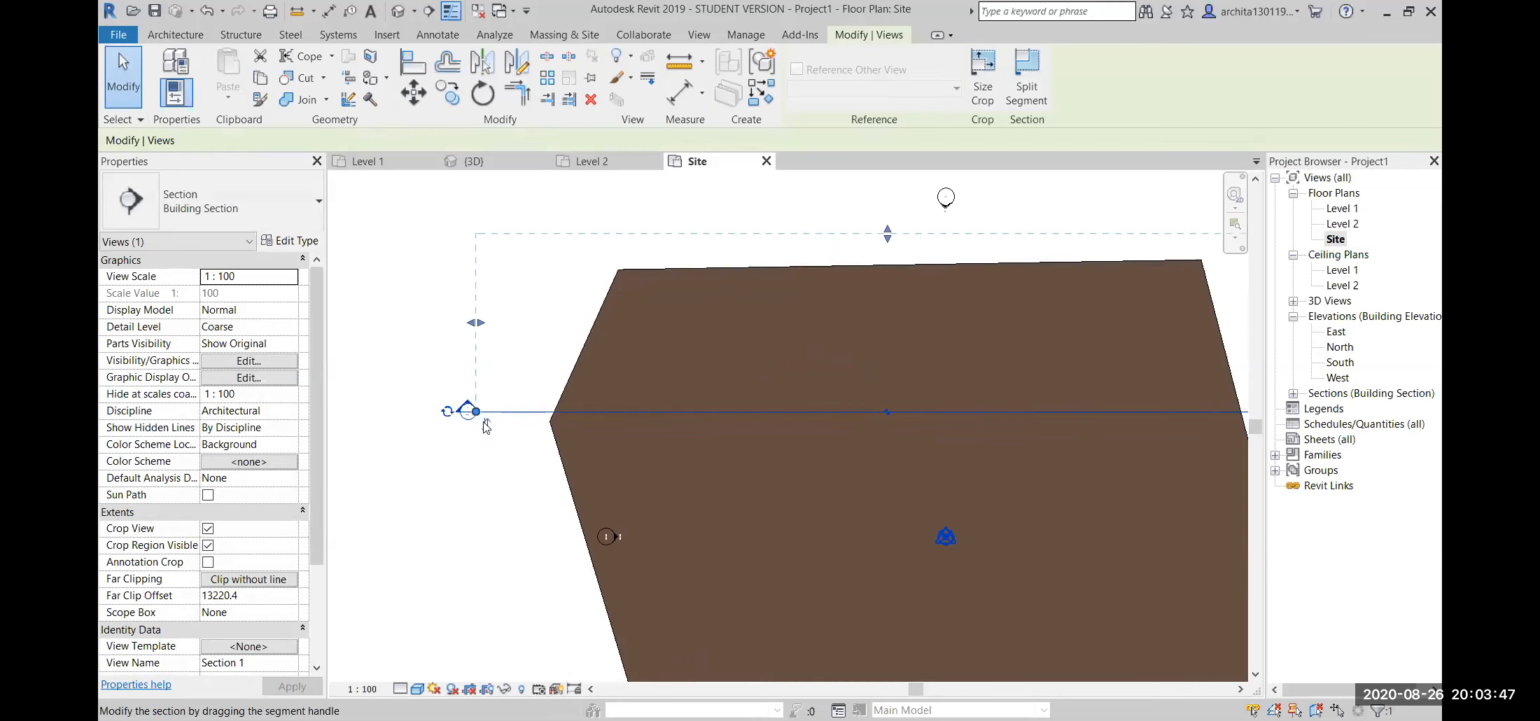
scroll(481, 420, "down", 2)
scroll(474, 470, "up", 1)
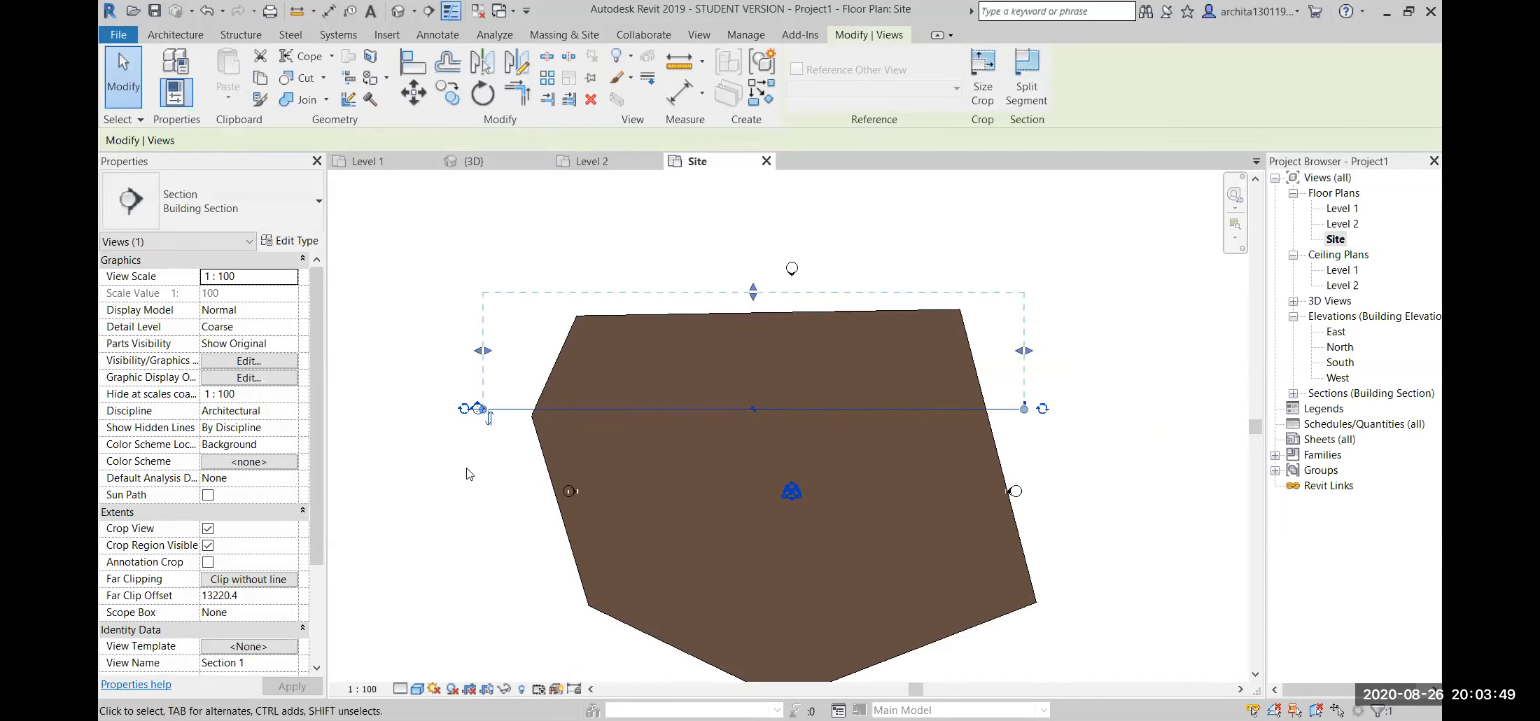
left_click(400, 515)
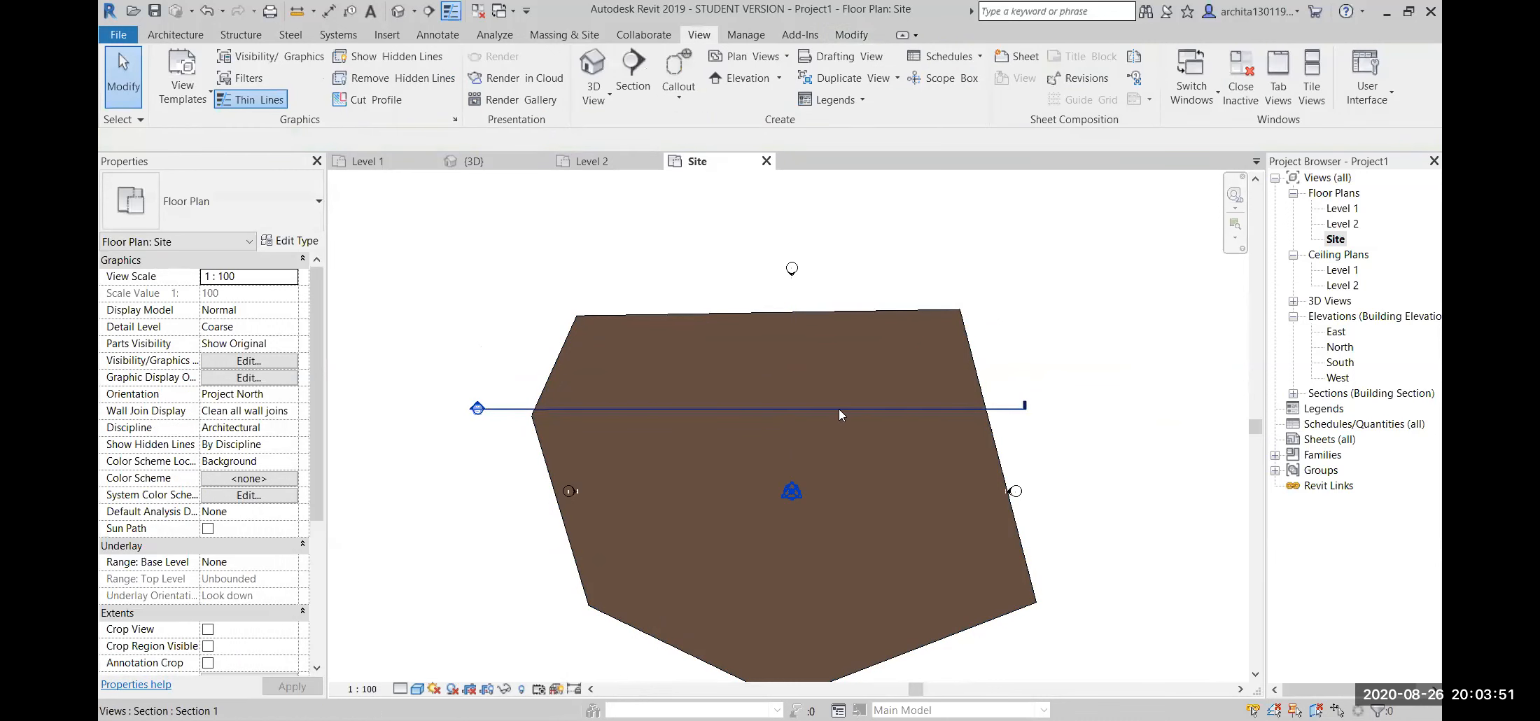
- Delete the section line from the Site plan together with its section view
scroll(486, 392, "up", 3)
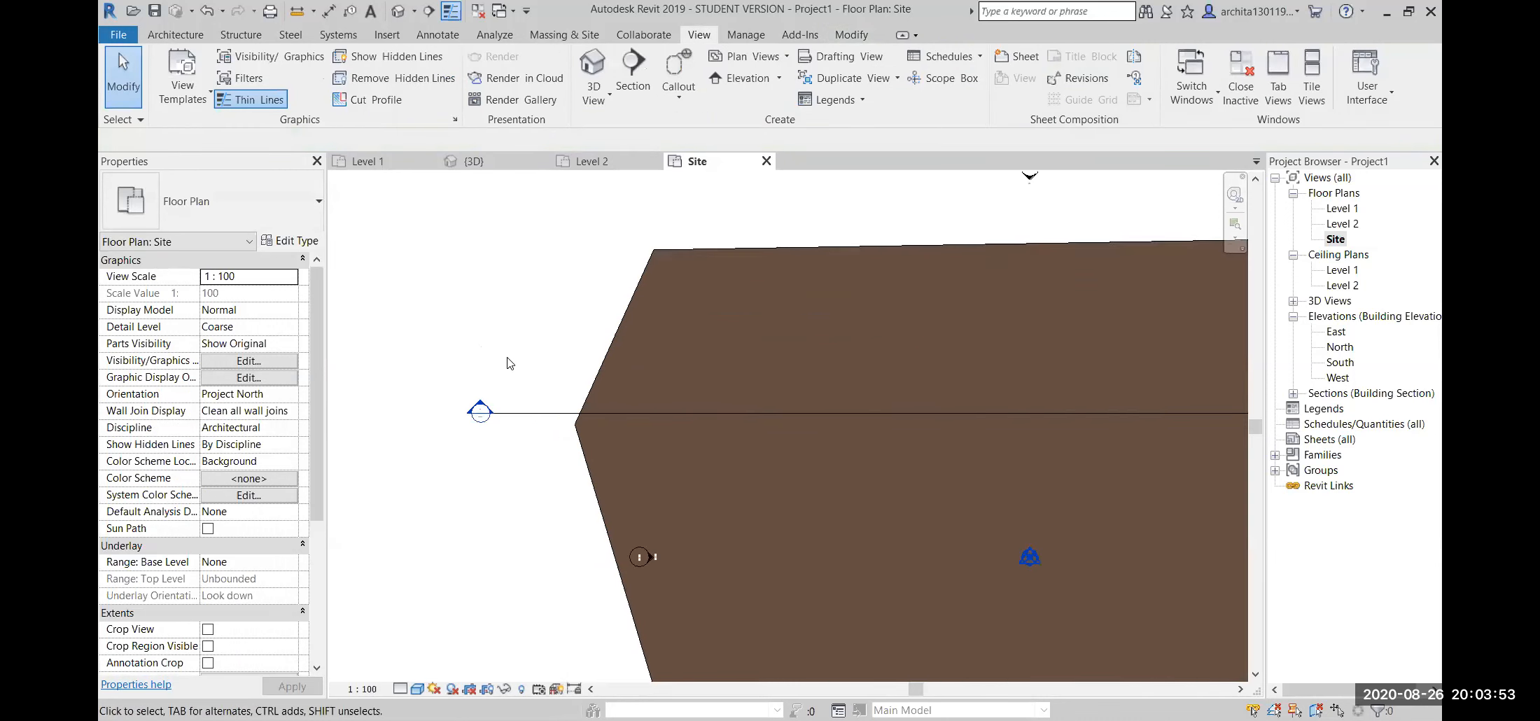
scroll(468, 447, "down", 3)
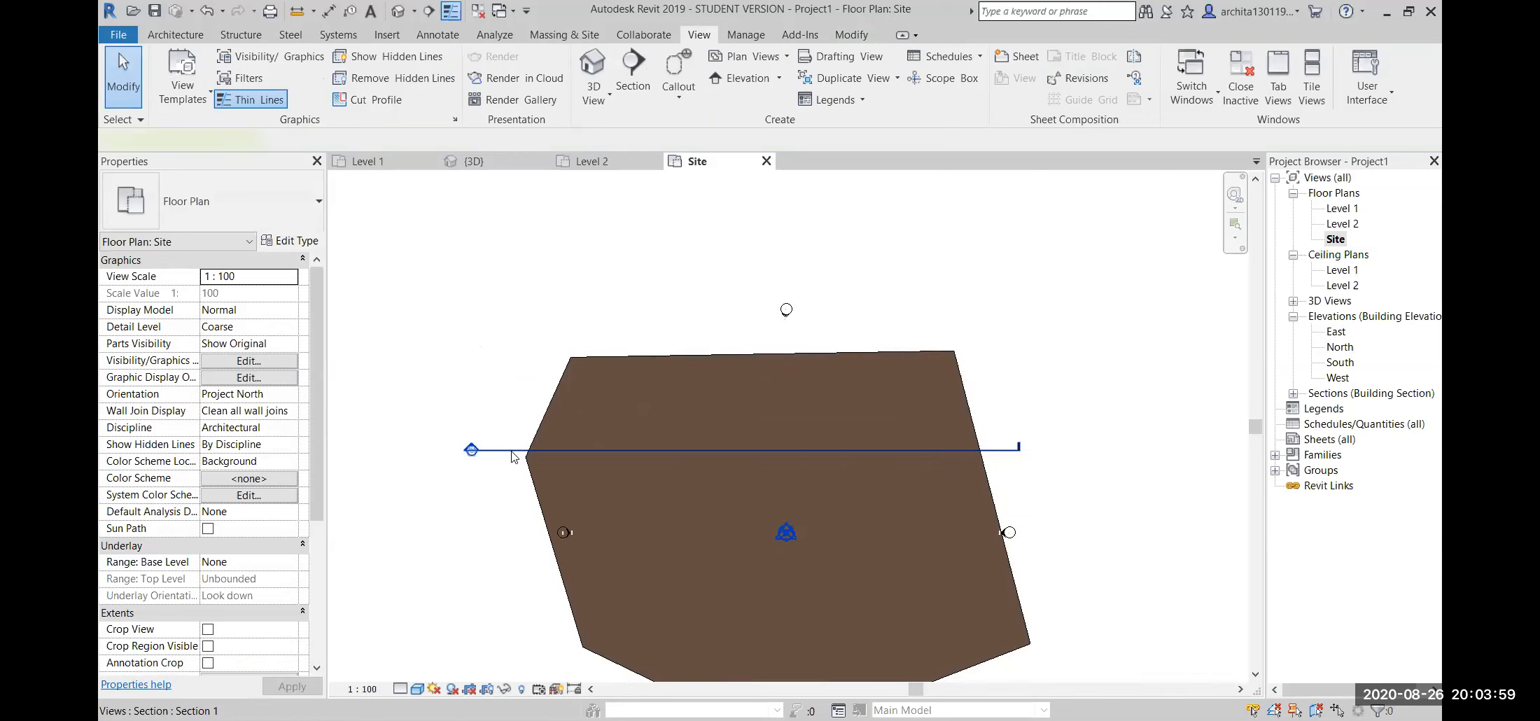
left_click(515, 457)
key("Delete")
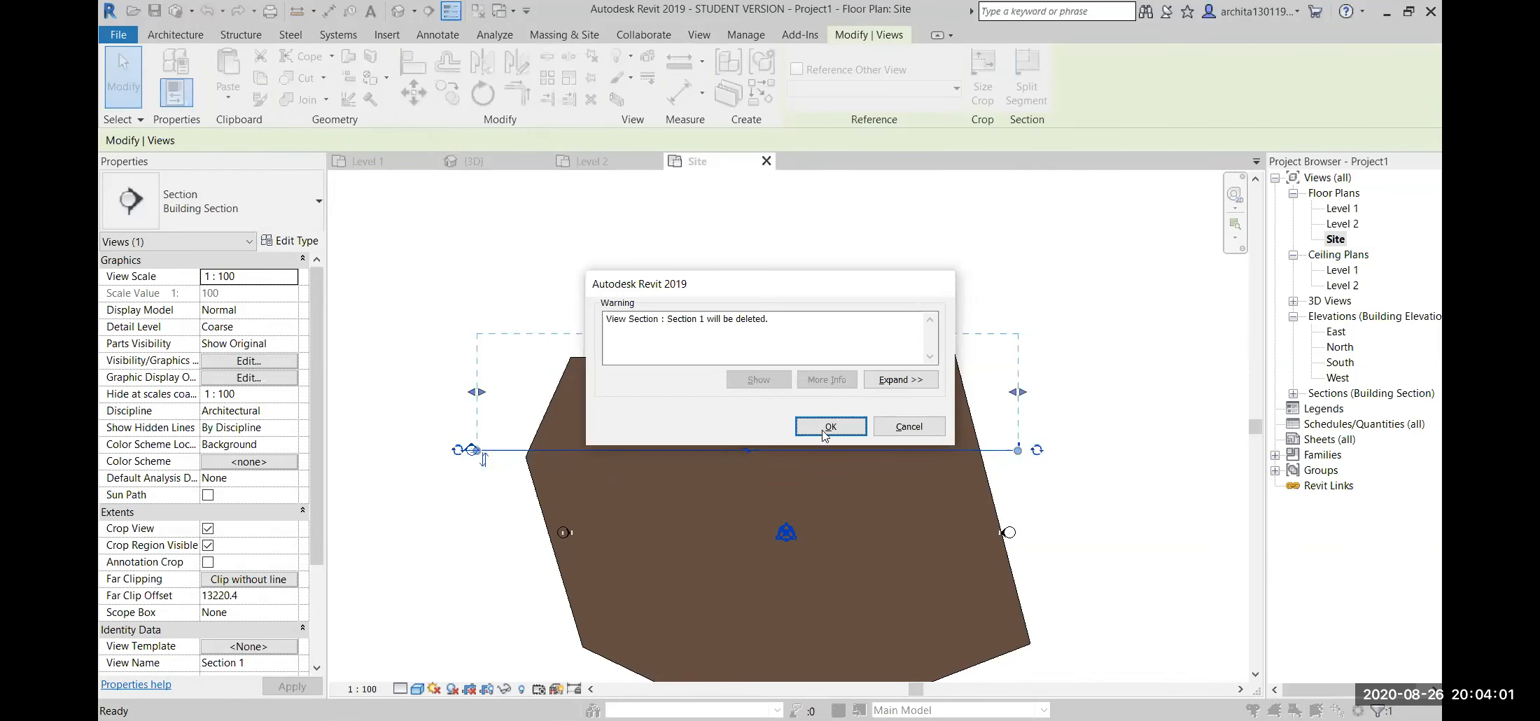
left_click(824, 432)
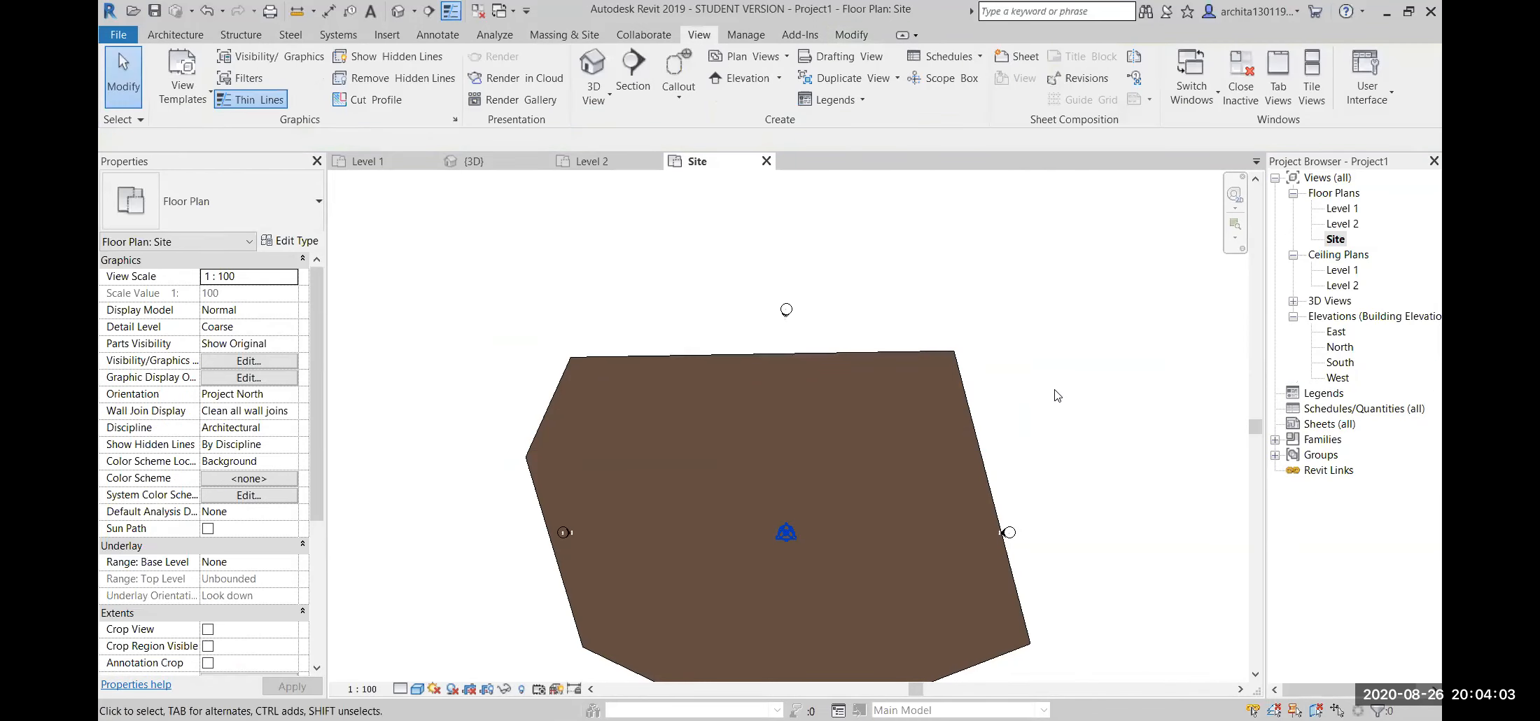
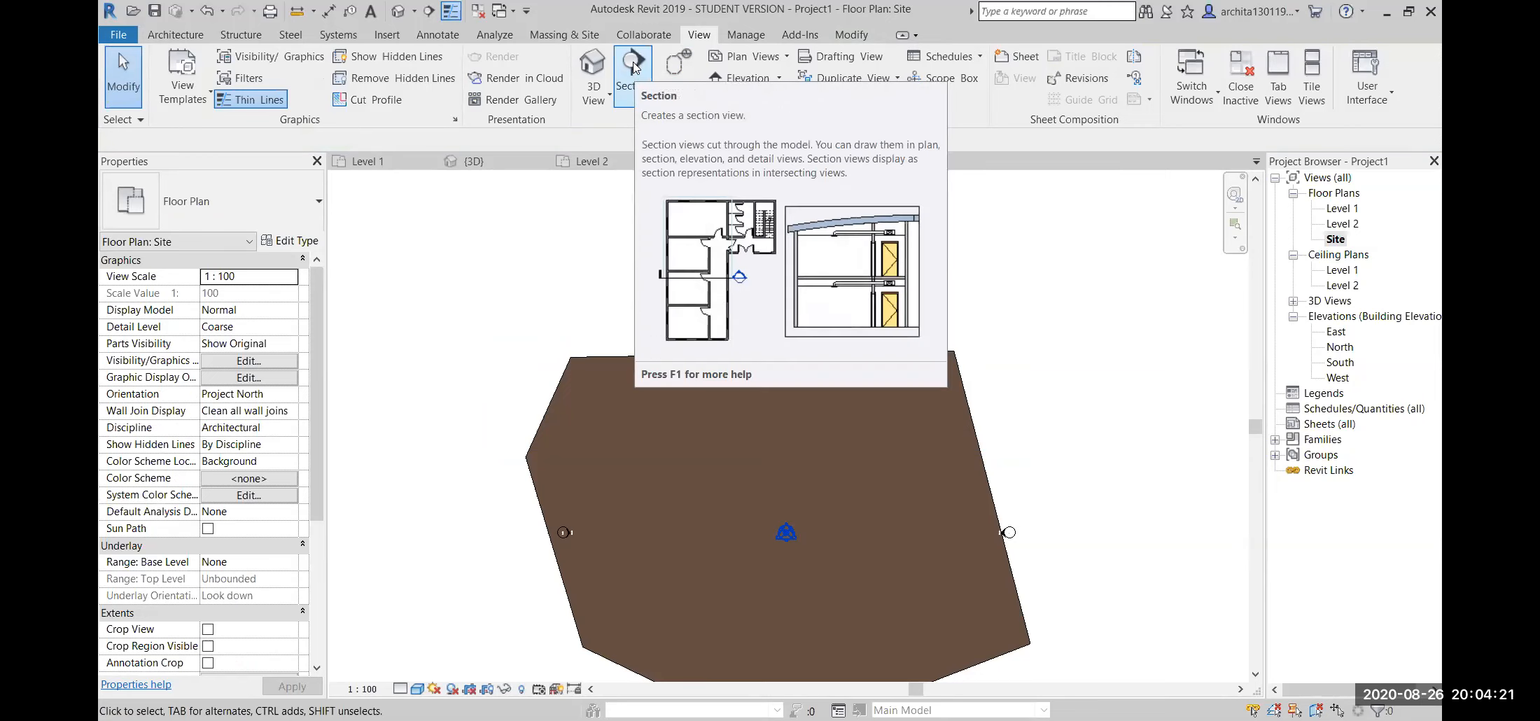
- Draw a horizontal building section across the toposurface's upper part and extend its far clip past the northern edge, to about 11900 mm
left_click(634, 67)
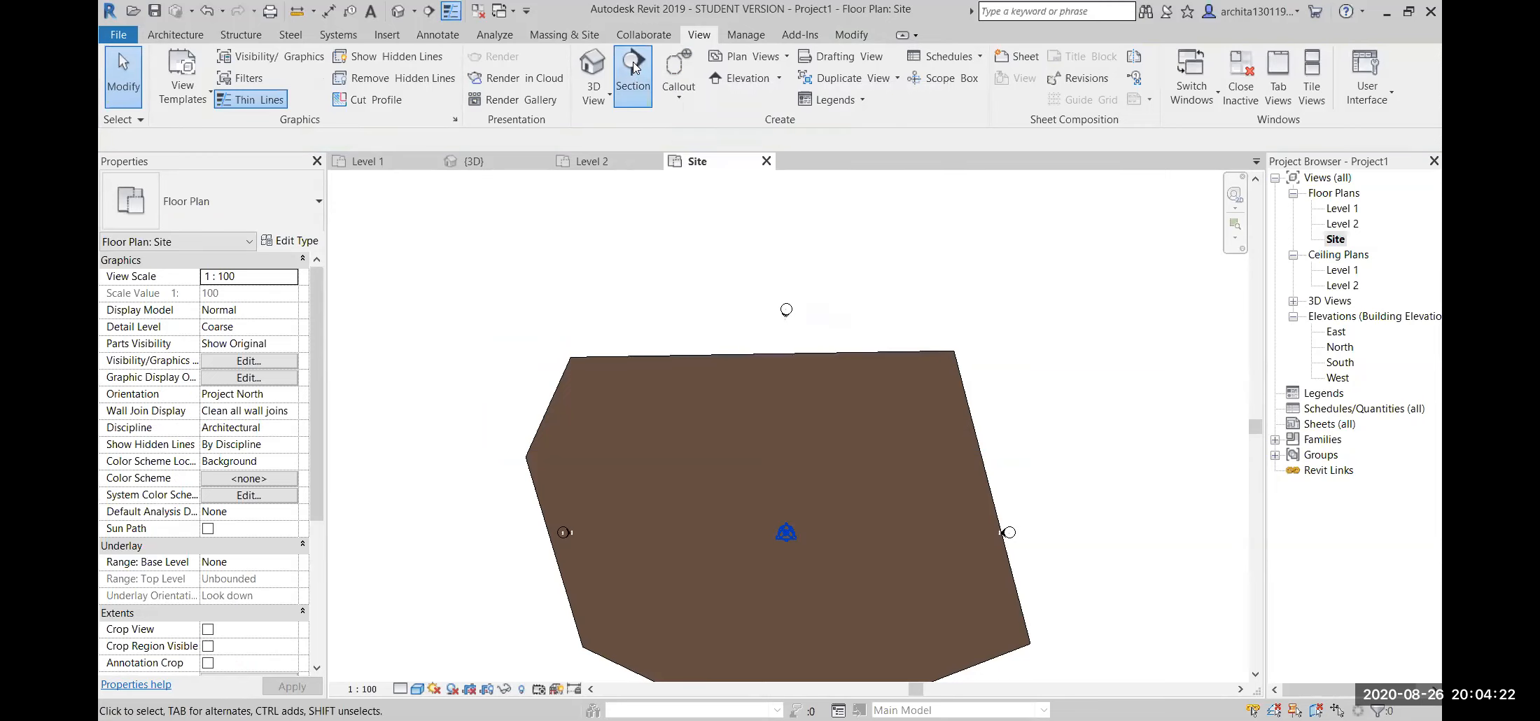
left_click(480, 433)
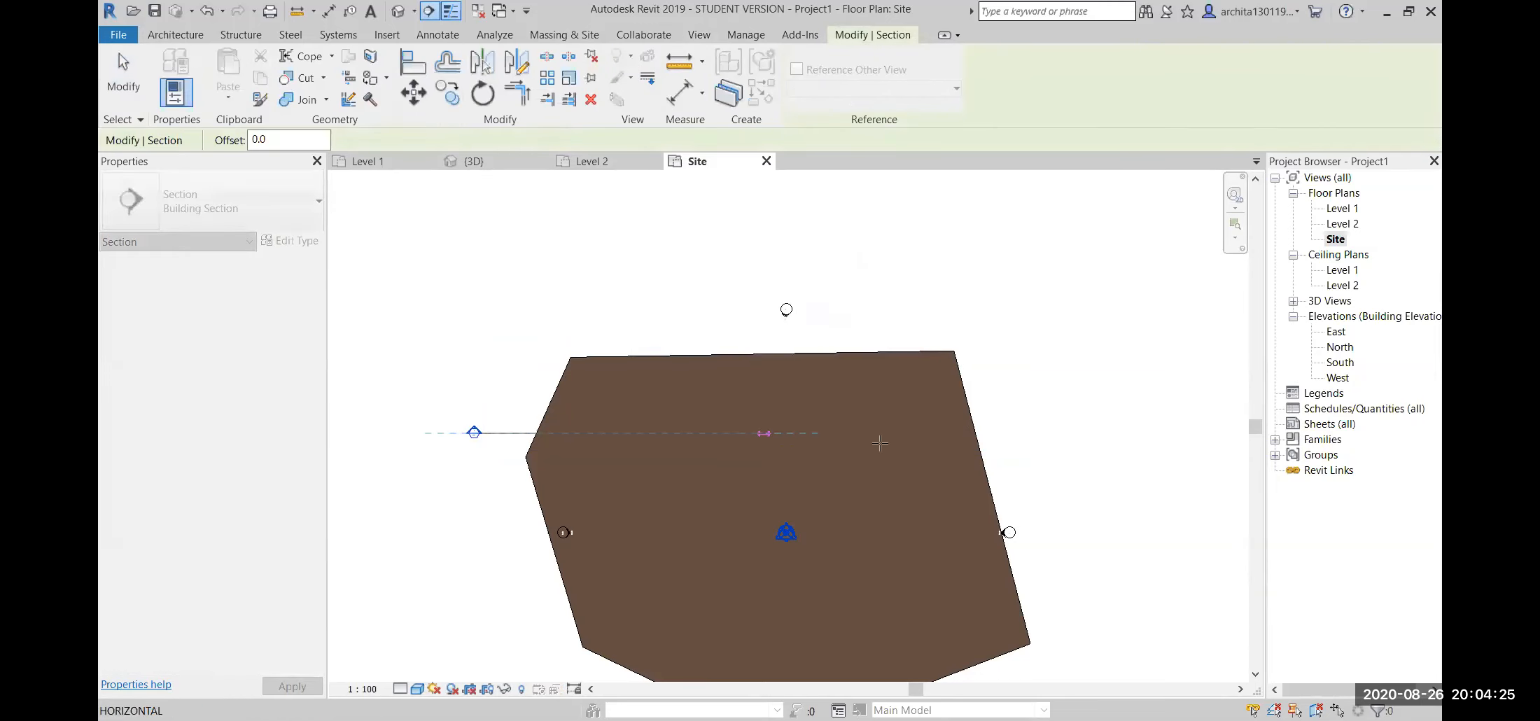
left_click(1010, 433)
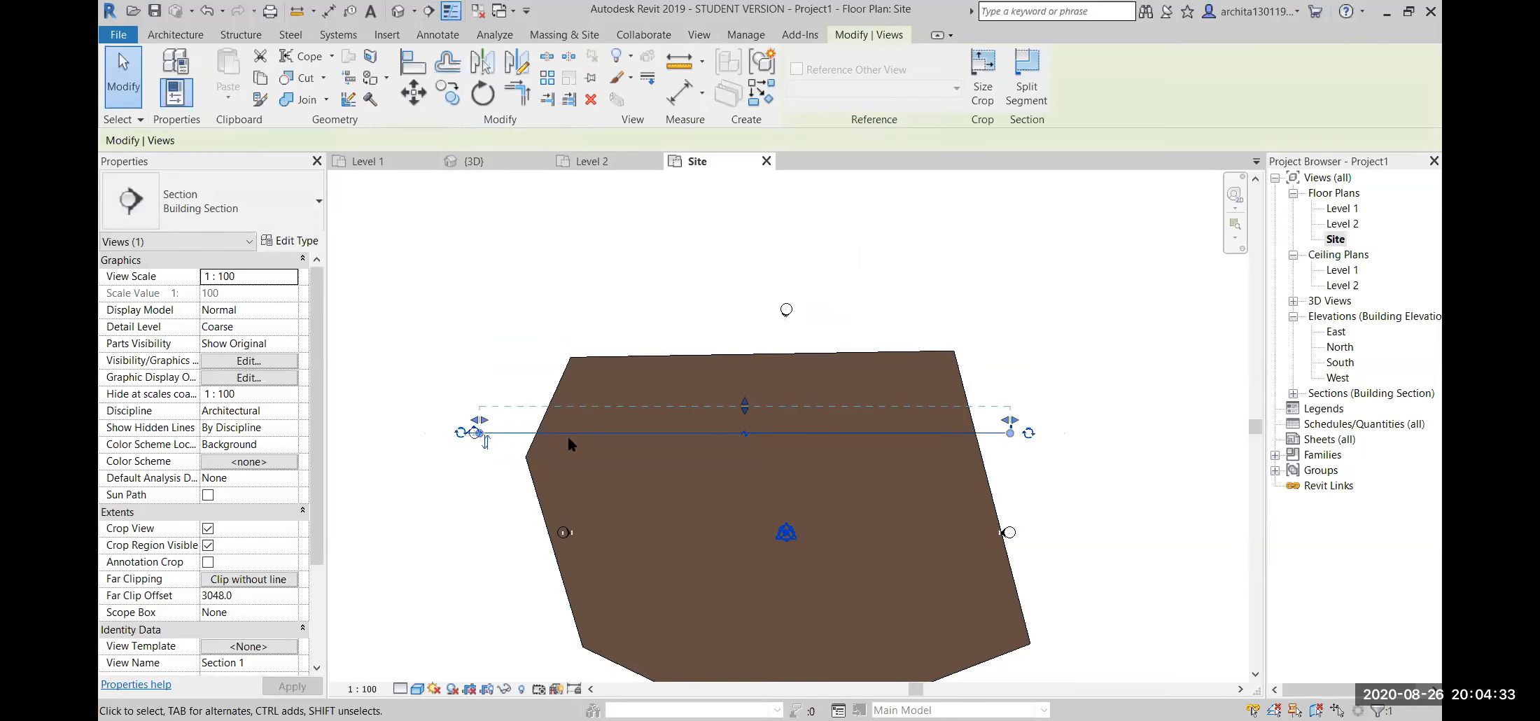
left_click_drag(746, 408, 746, 328)
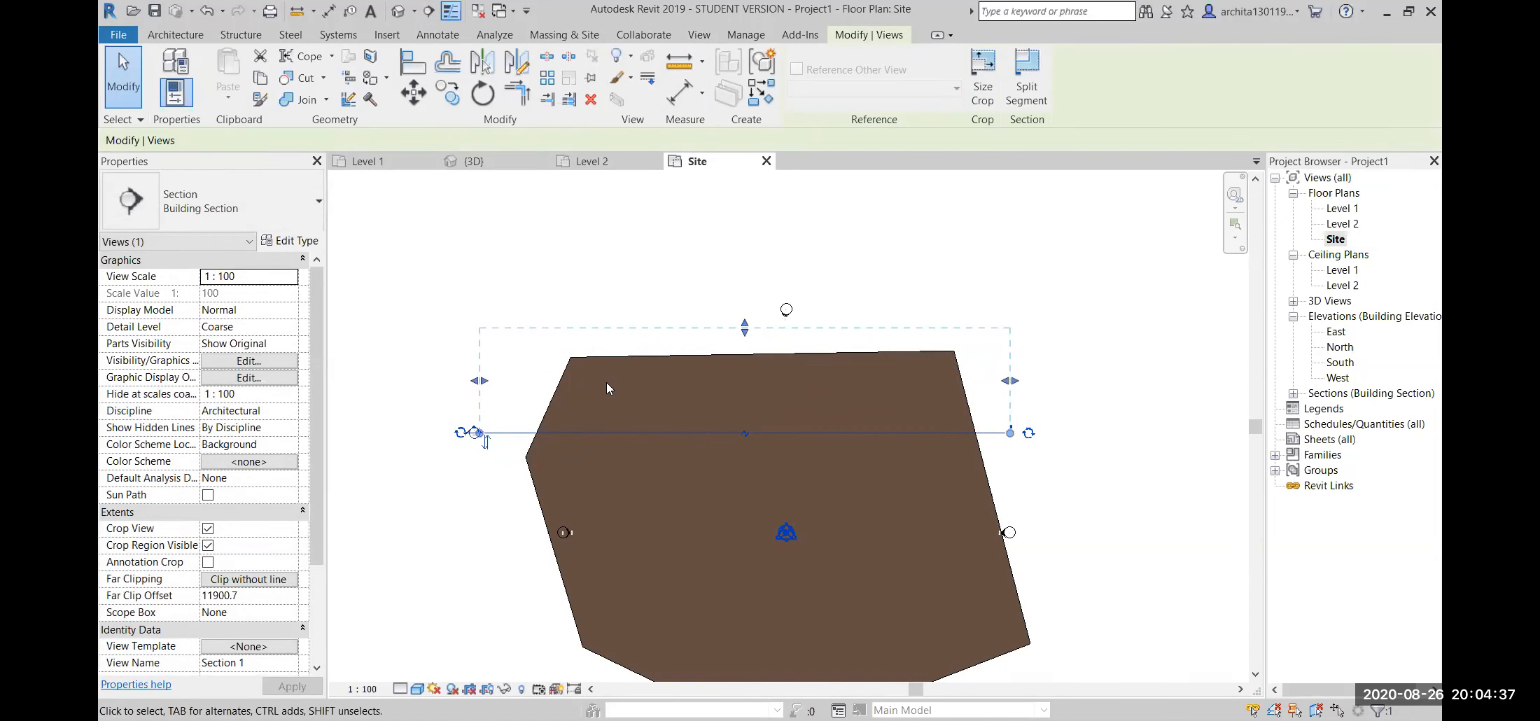
- Flip the new section to look south, try its far clip depth, and flip it back to look north
left_click(487, 443)
scroll(698, 426, "down", 2)
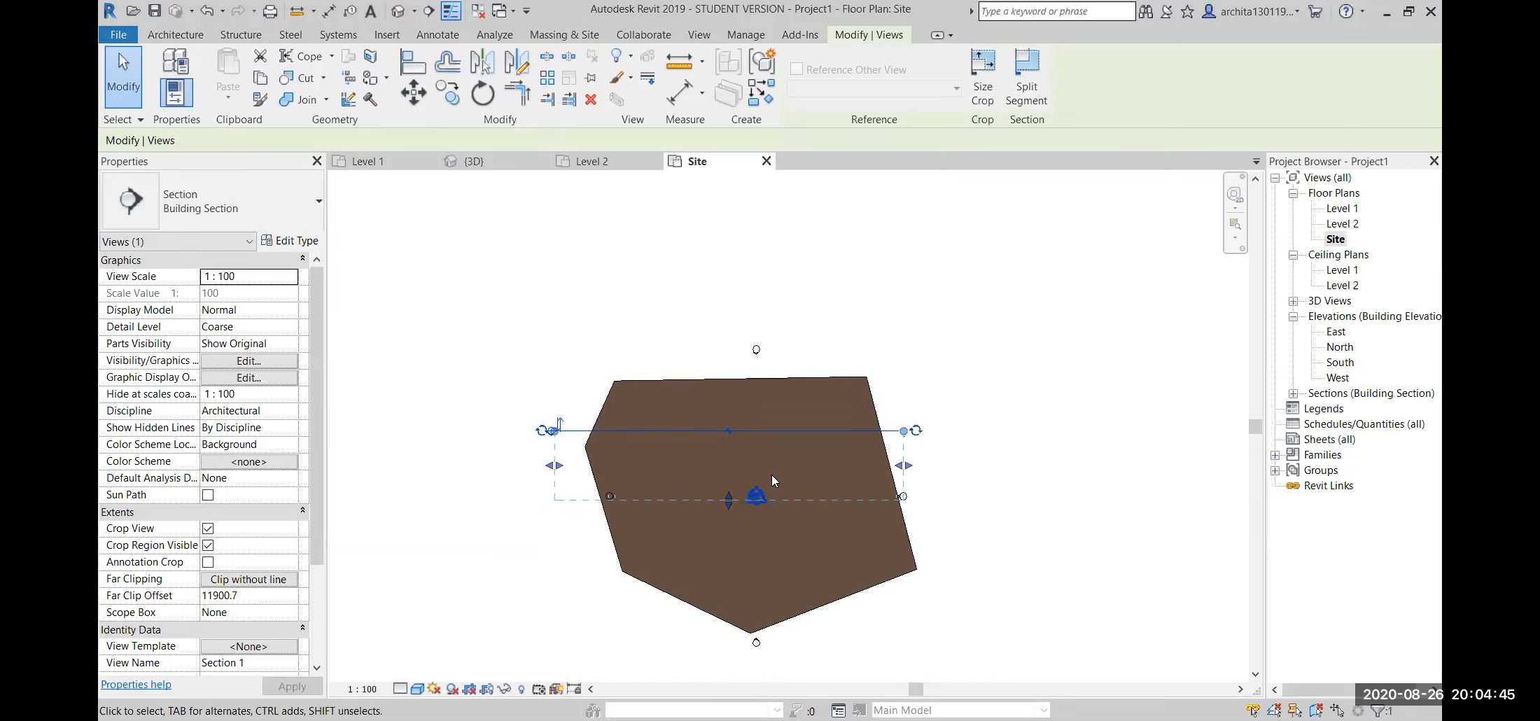
mouse_move(728, 501)
left_mouse_down()
mouse_move(723, 645)
mouse_move(723, 482)
left_mouse_up()
left_click(559, 424)
left_click_drag(729, 377, 727, 357)
scroll(819, 434, "up", 1)
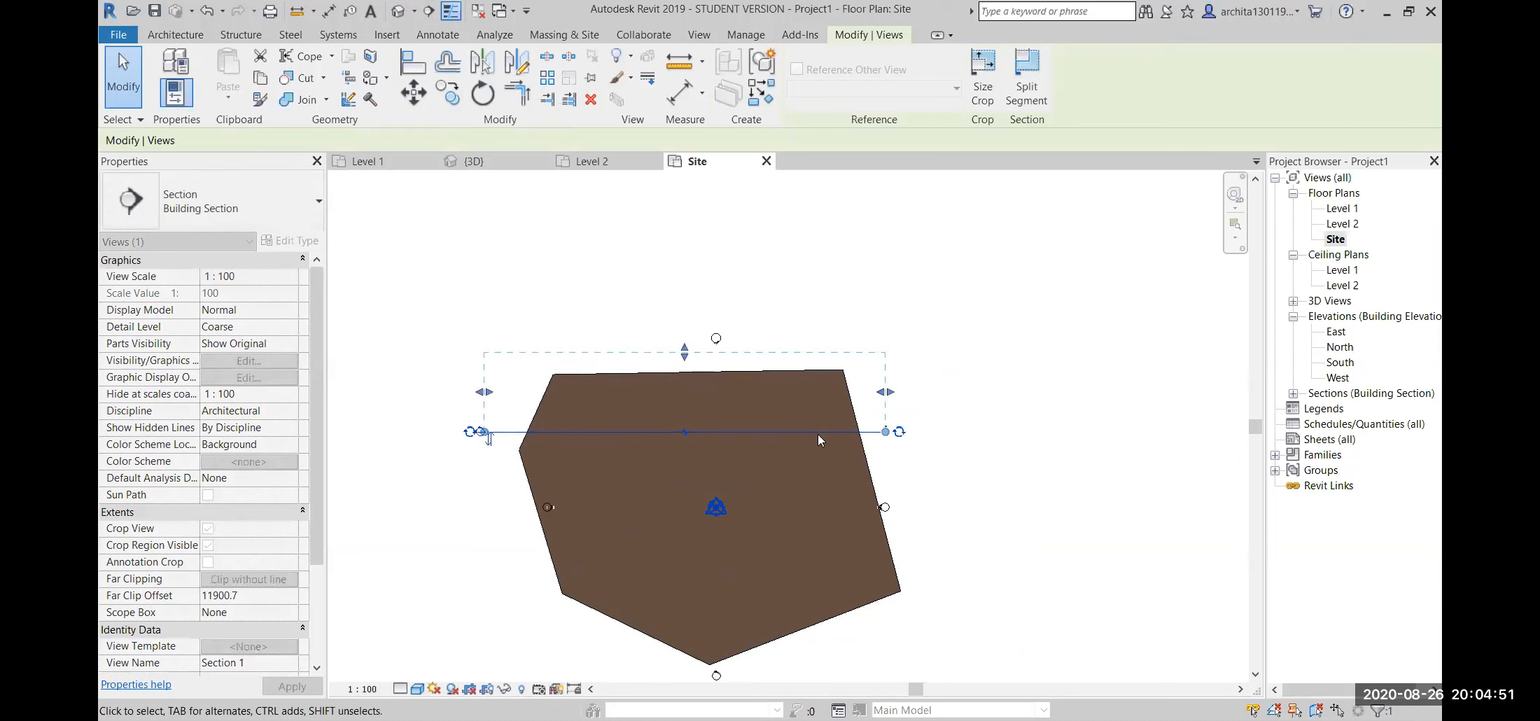
scroll(554, 509, "up", 2)
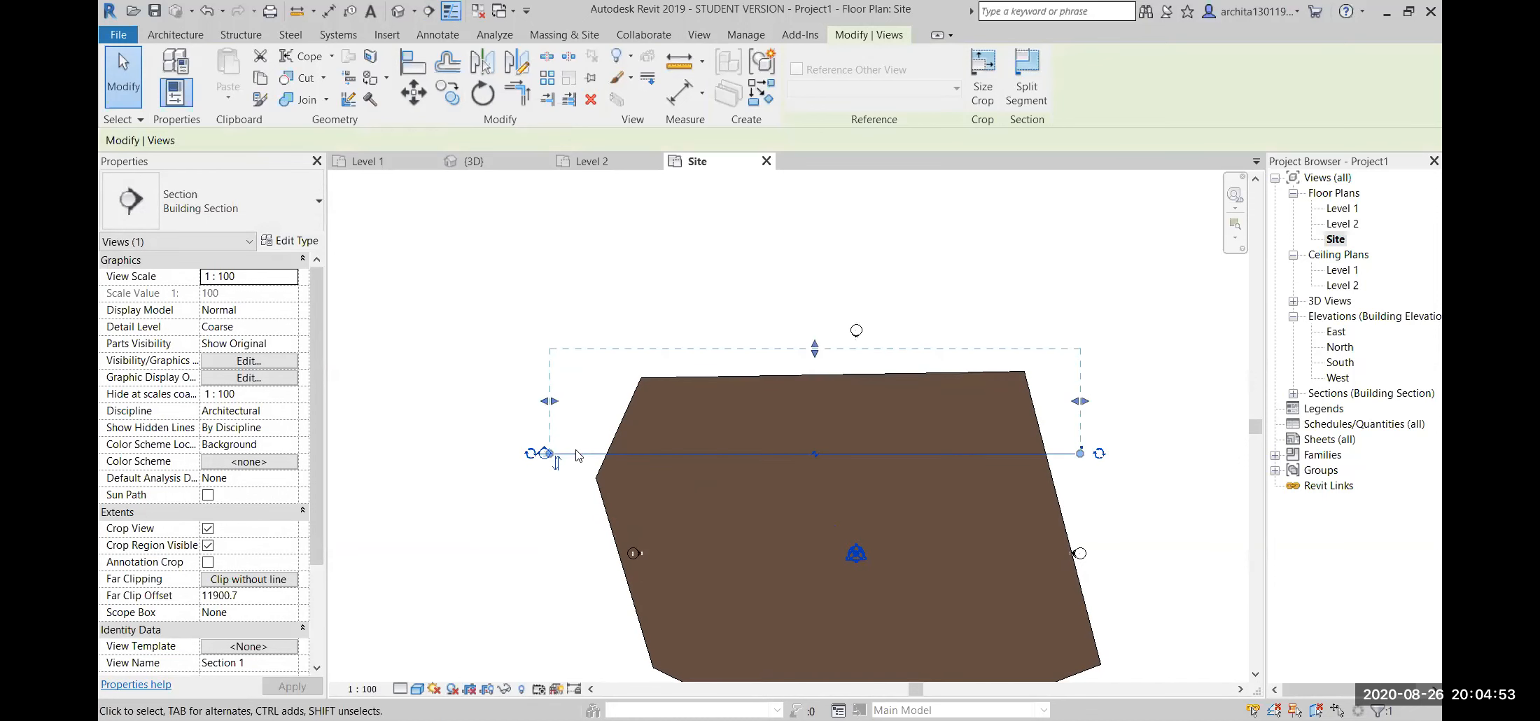
left_click(559, 545)
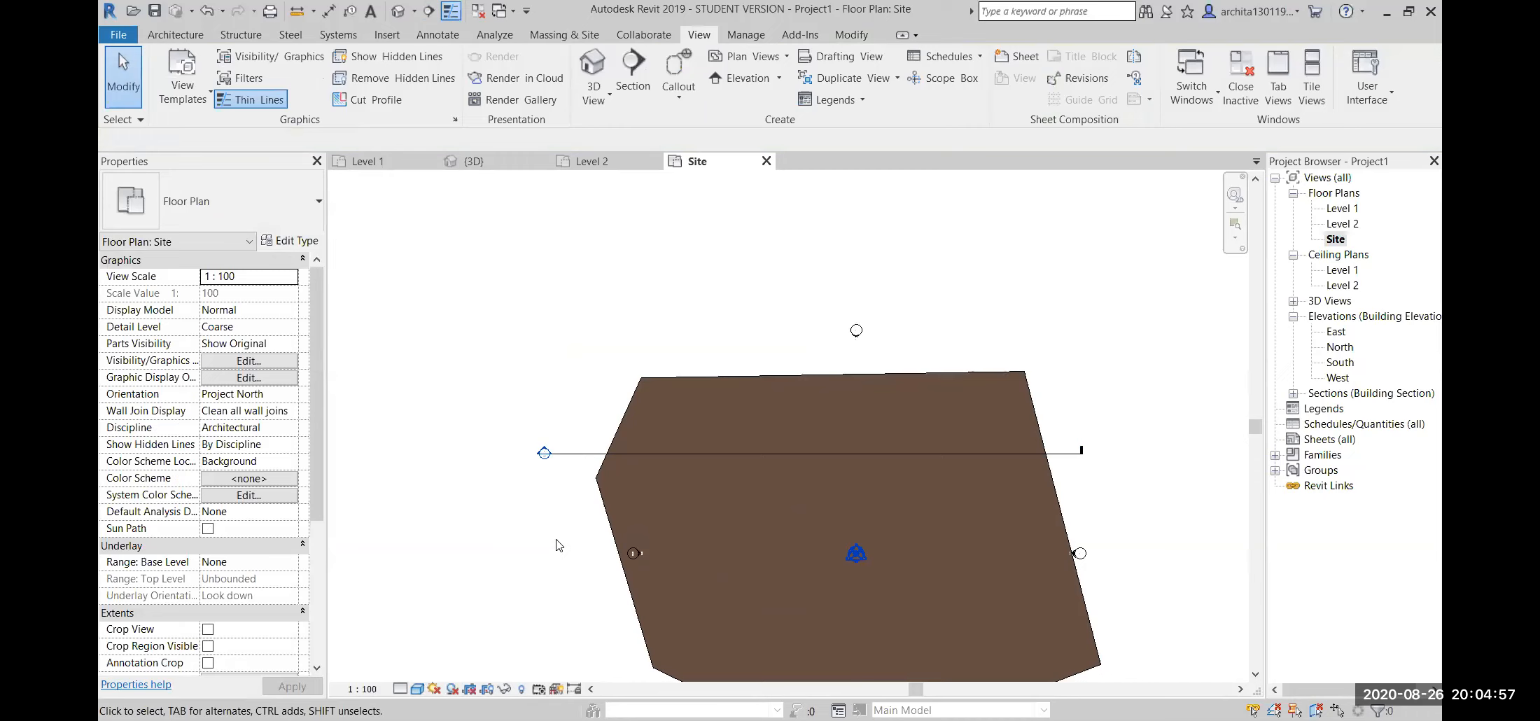
- Open the section's view from its section head in the Site plan and bring the whole crop region into view
scroll(1083, 532, "up", 1)
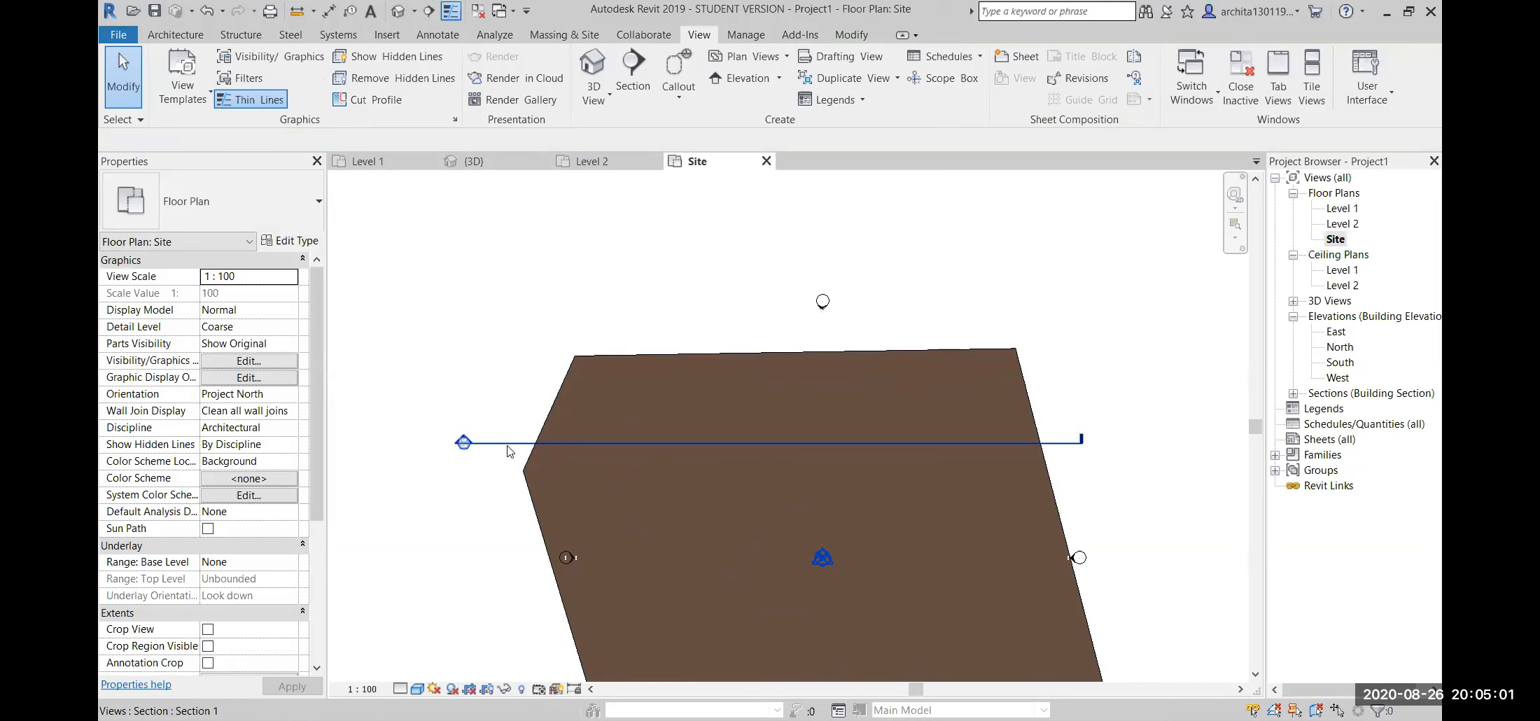
scroll(464, 424, "up", 3)
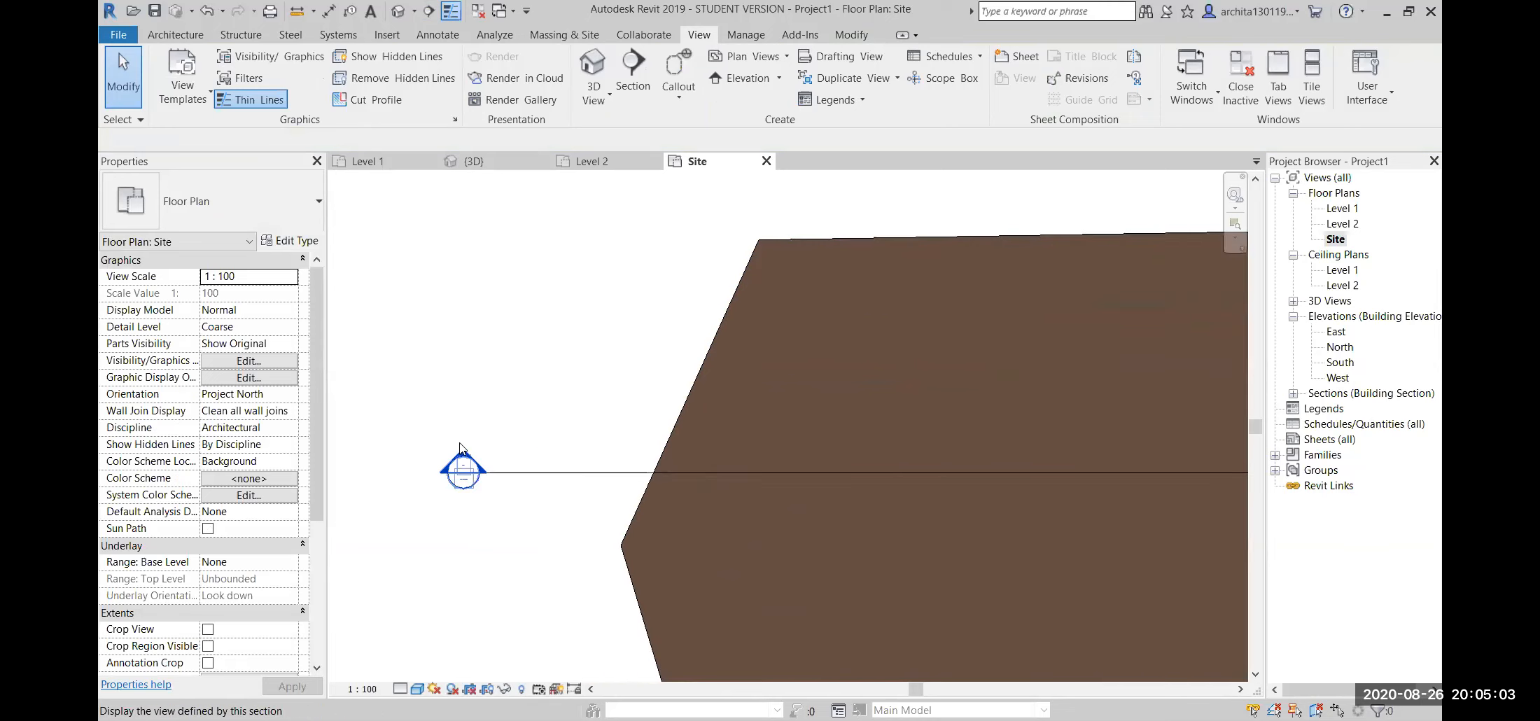
double_click(463, 470)
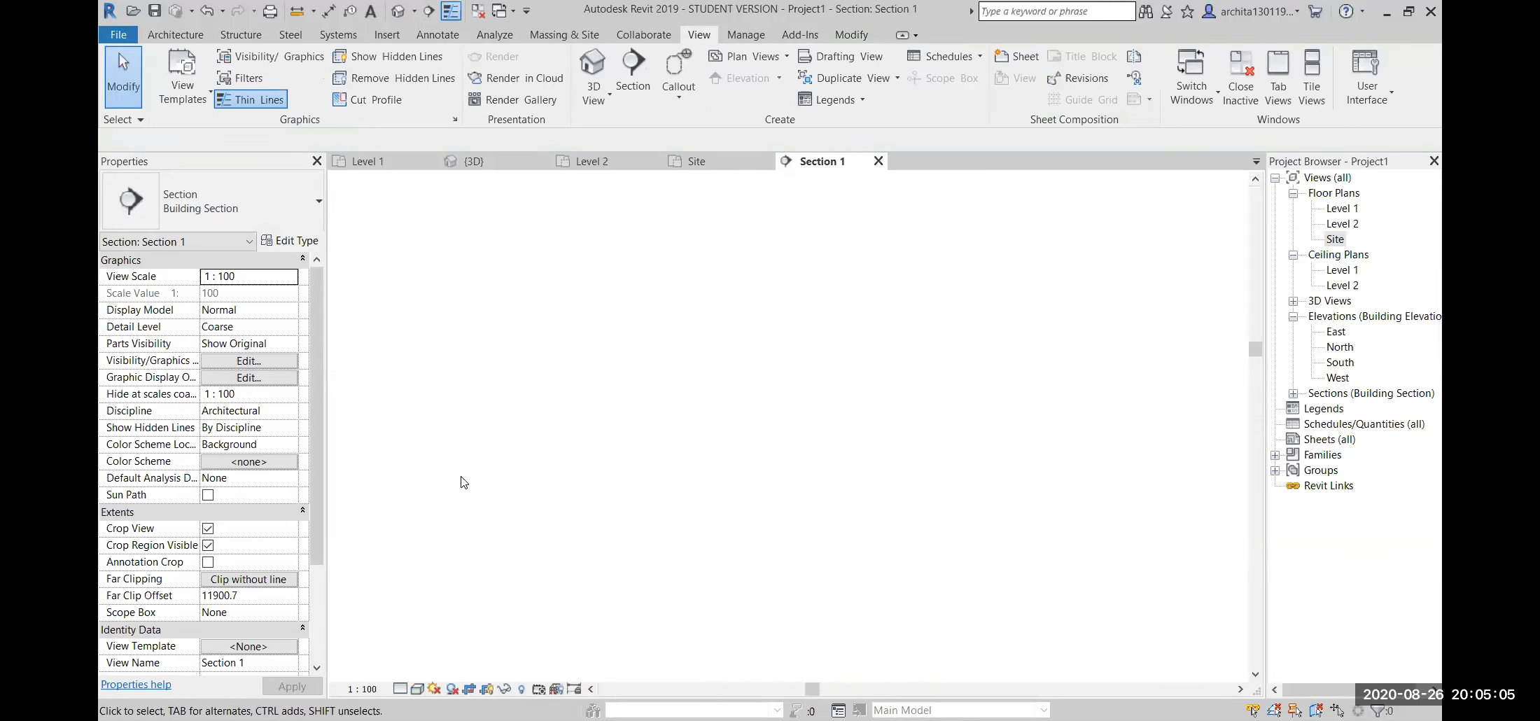
scroll(462, 483, "down", 4)
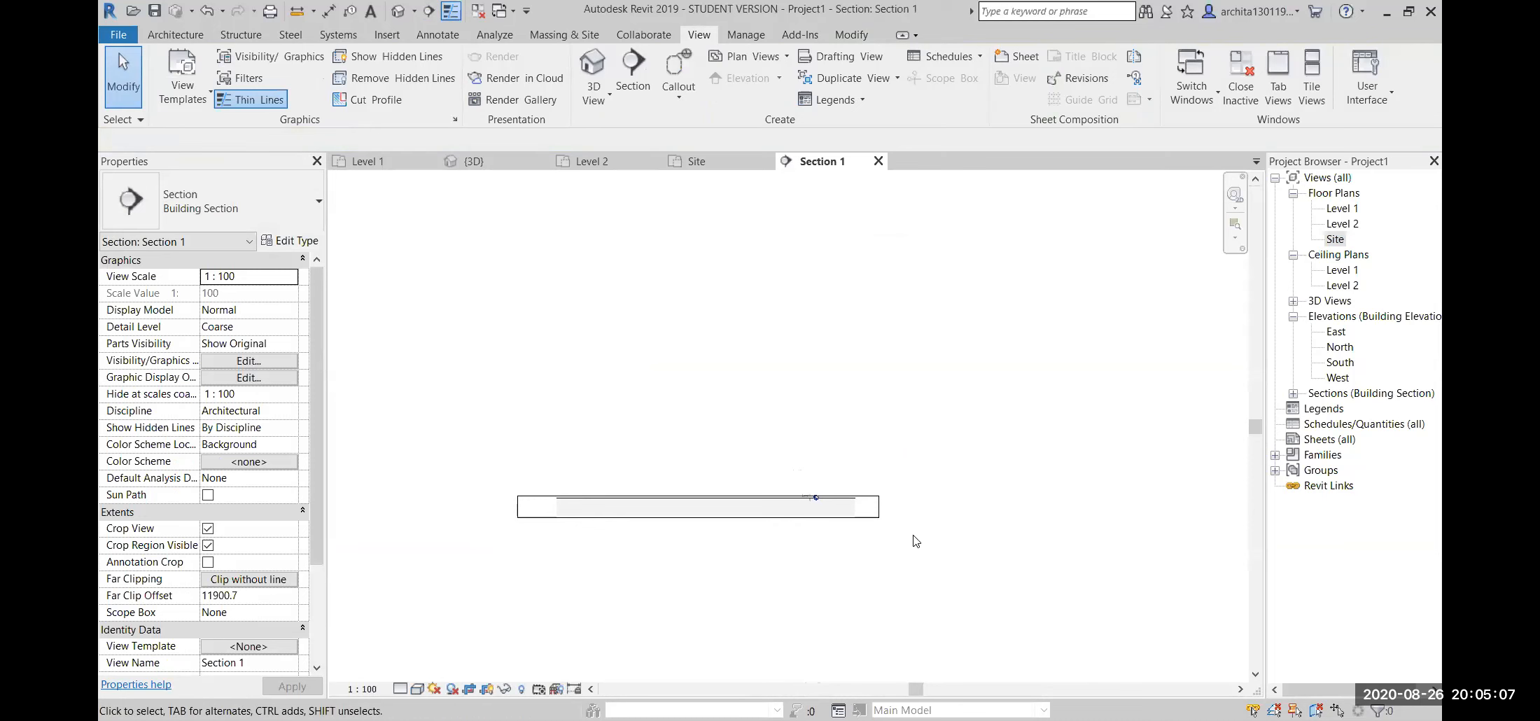
- Stretch the section view's crop region upward until it extends well above the Level 2 line
left_click(663, 497)
left_click_drag(663, 497, 664, 355)
left_click(703, 550)
scroll(639, 535, "up", 5)
middle_click_drag(587, 521, 663, 533)
scroll(571, 481, "down", 3)
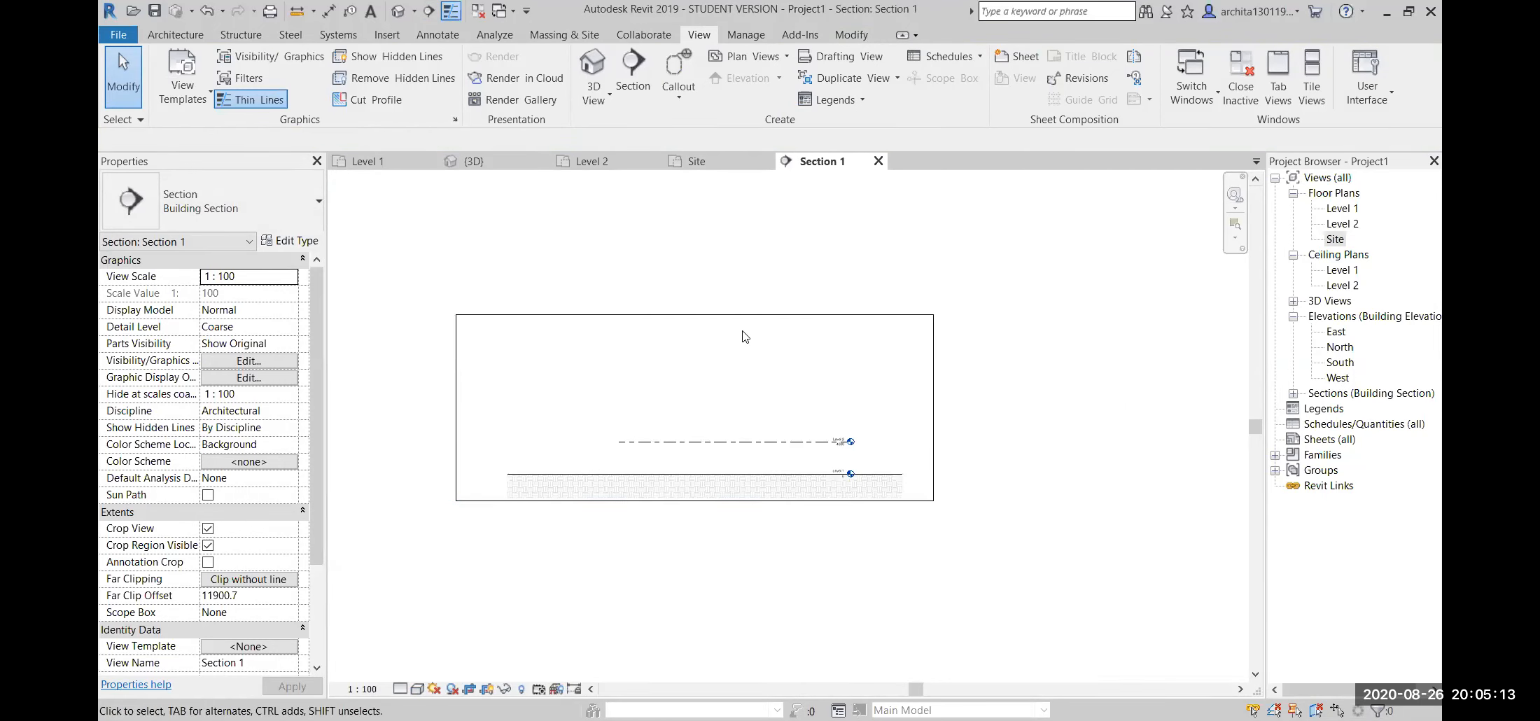
- Turn off view cropping for the section view
left_click(755, 314)
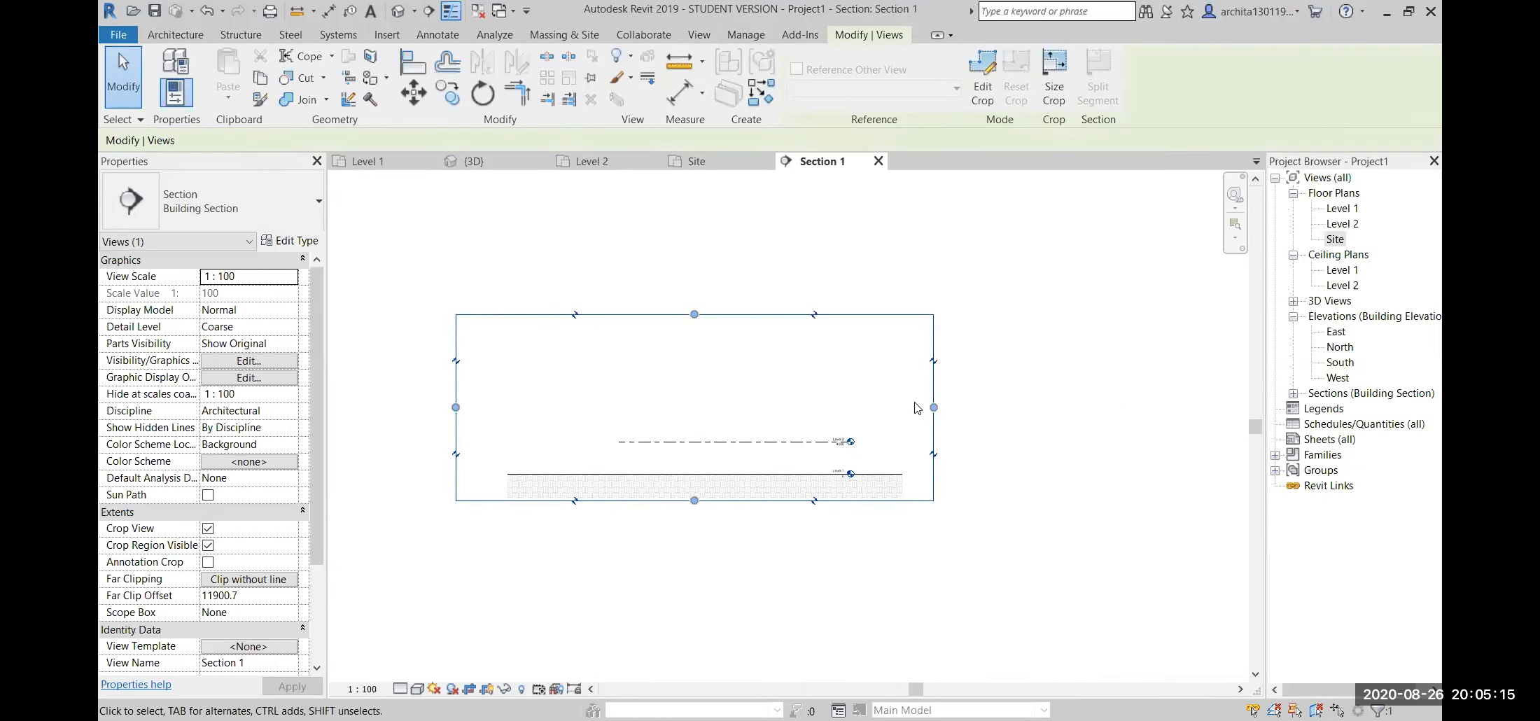
left_click(488, 687)
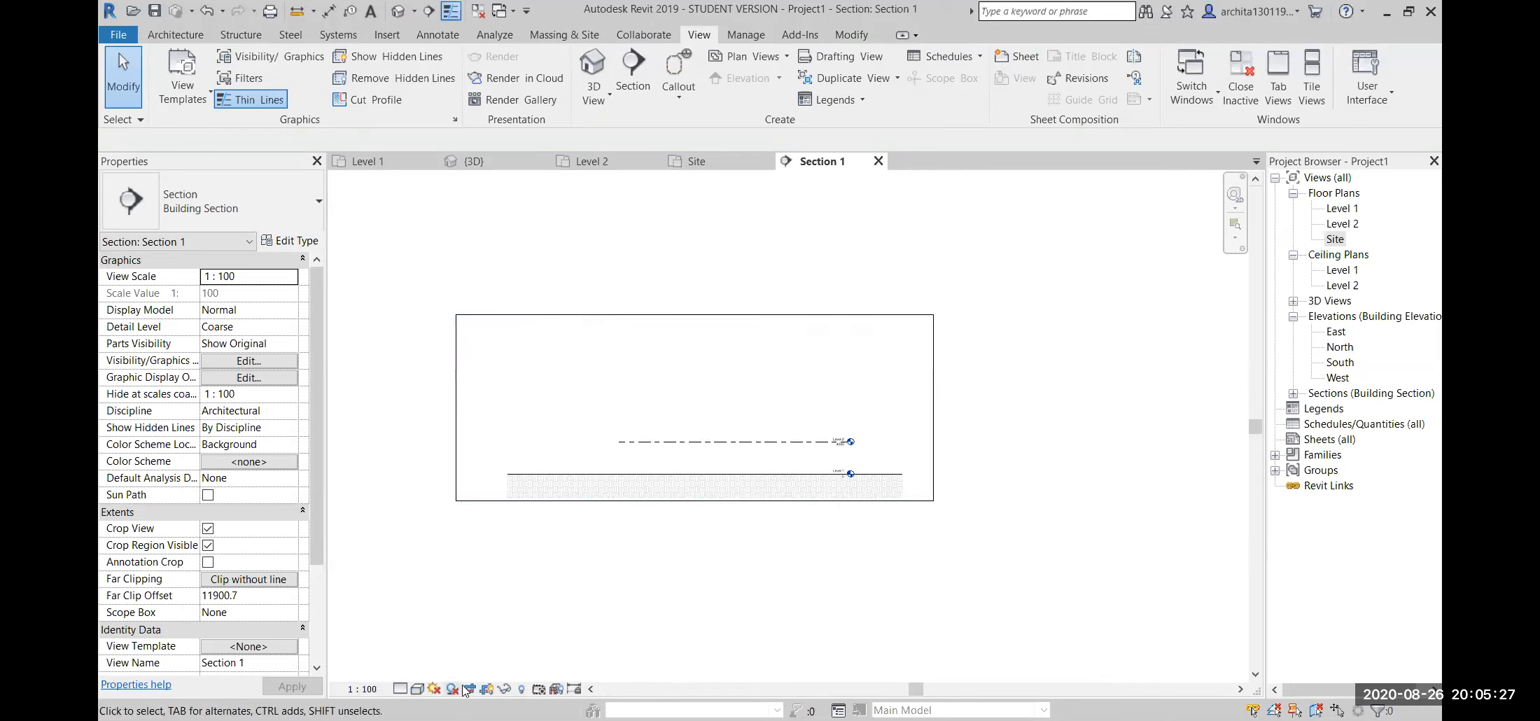
left_click(474, 692)
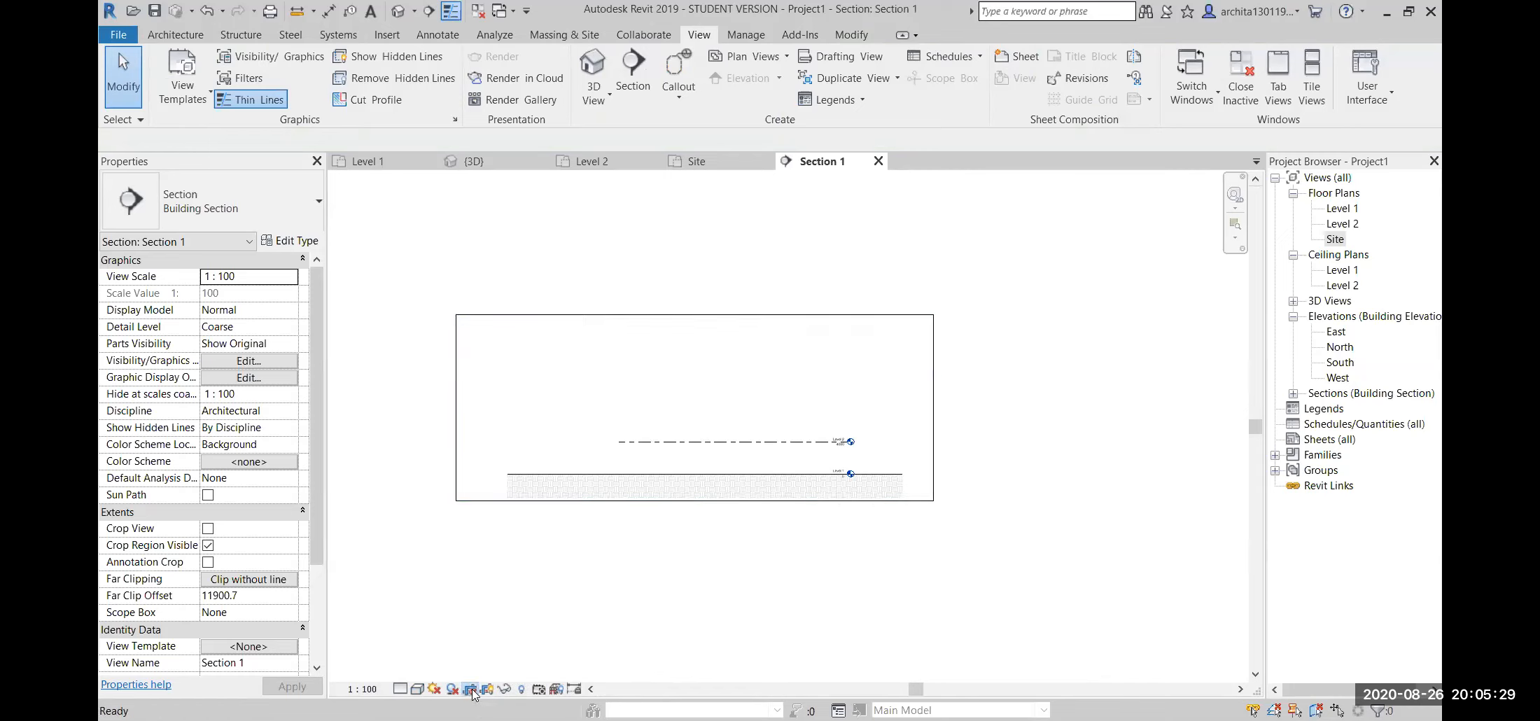
- Turn view cropping back on for the section view and leave its crop region shown
left_click(474, 694)
left_click(489, 691)
left_click(490, 692)
left_click(470, 690)
- Stretch the section view's crop region slightly outward past the west end of the terrain and downward below the earth hatch
left_click(509, 501)
mouse_move(456, 407)
left_mouse_down()
mouse_move(606, 407)
mouse_move(430, 408)
left_mouse_up()
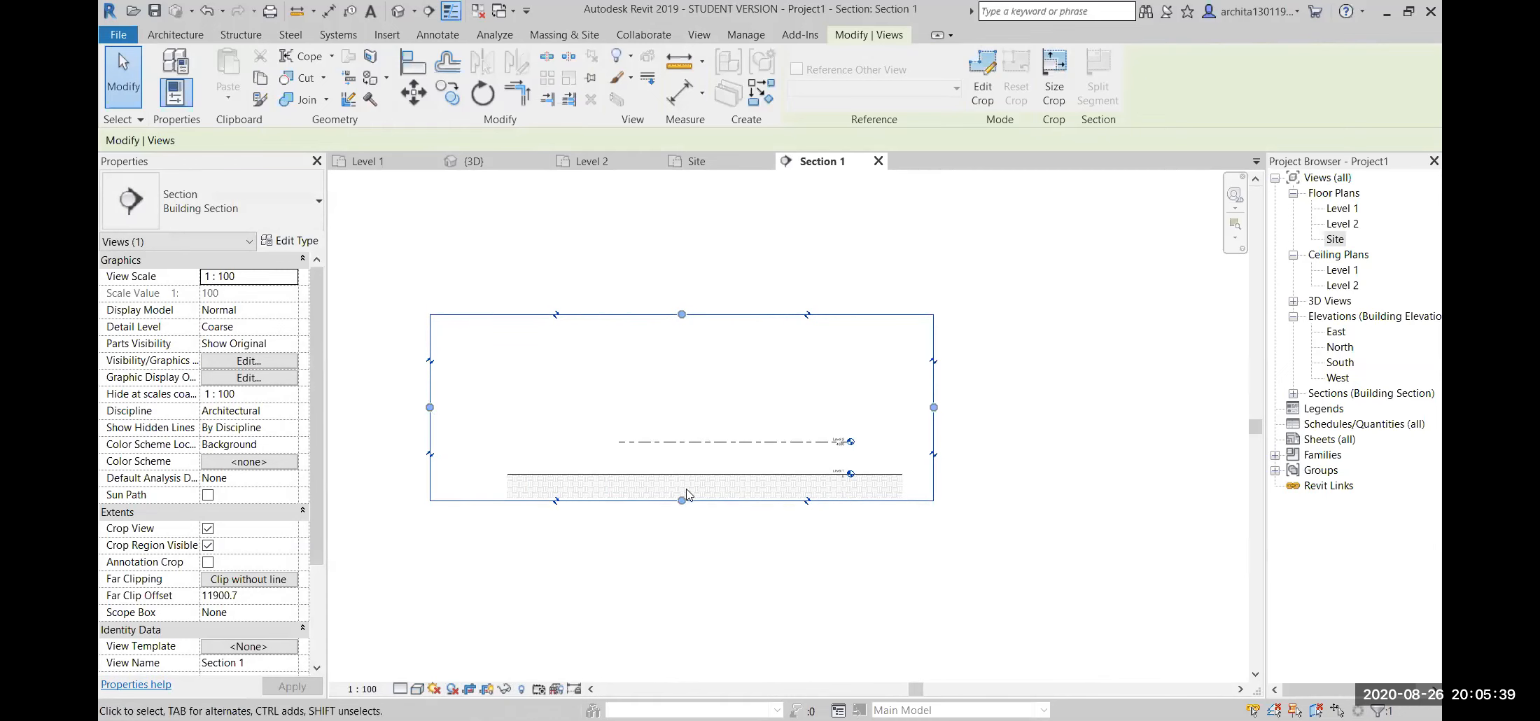
left_click_drag(682, 502, 686, 522)
mouse_move(934, 418)
left_mouse_down()
mouse_move(1068, 418)
mouse_move(932, 437)
left_mouse_up()
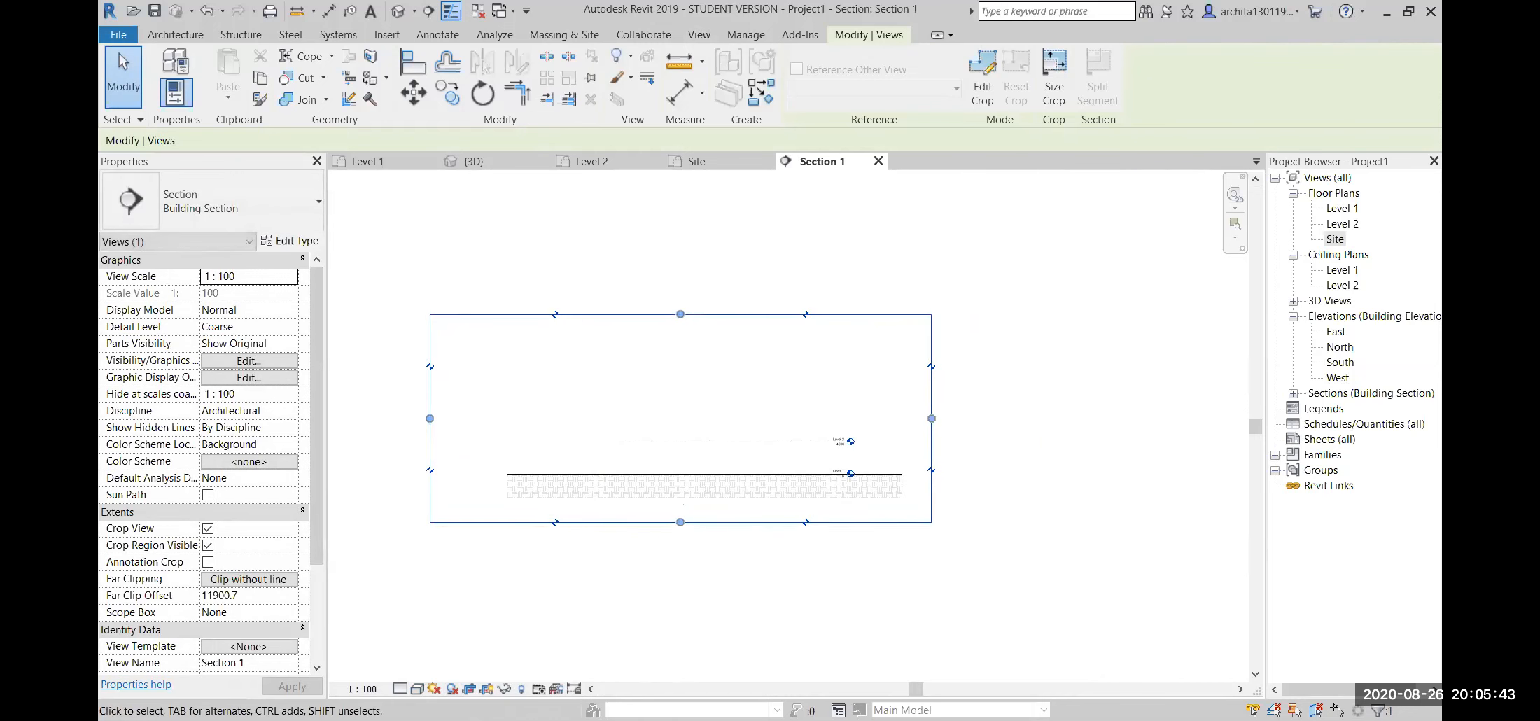
- Hide the crop region boundary in the section view while keeping the view cropped
left_click(496, 693)
left_click(488, 693)
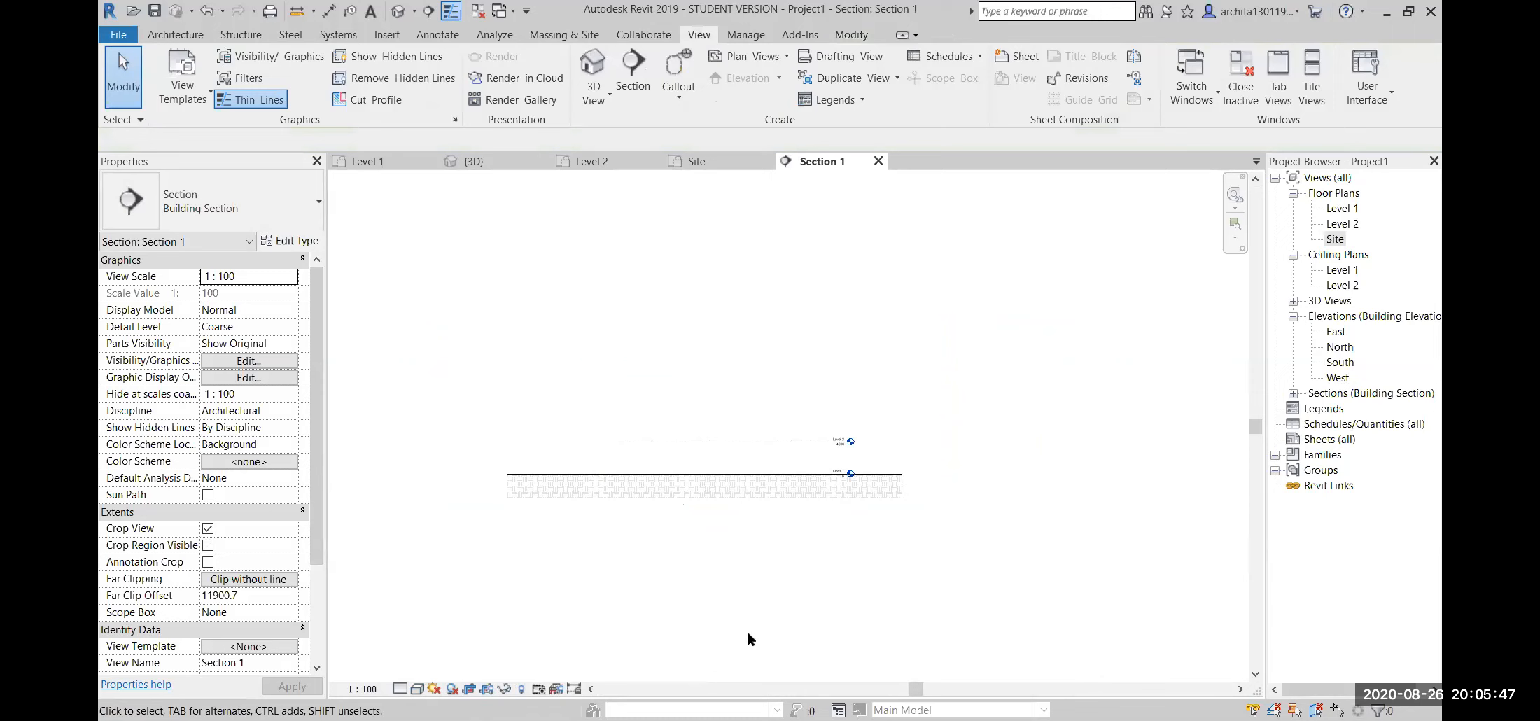
scroll(560, 451, "up", 3)
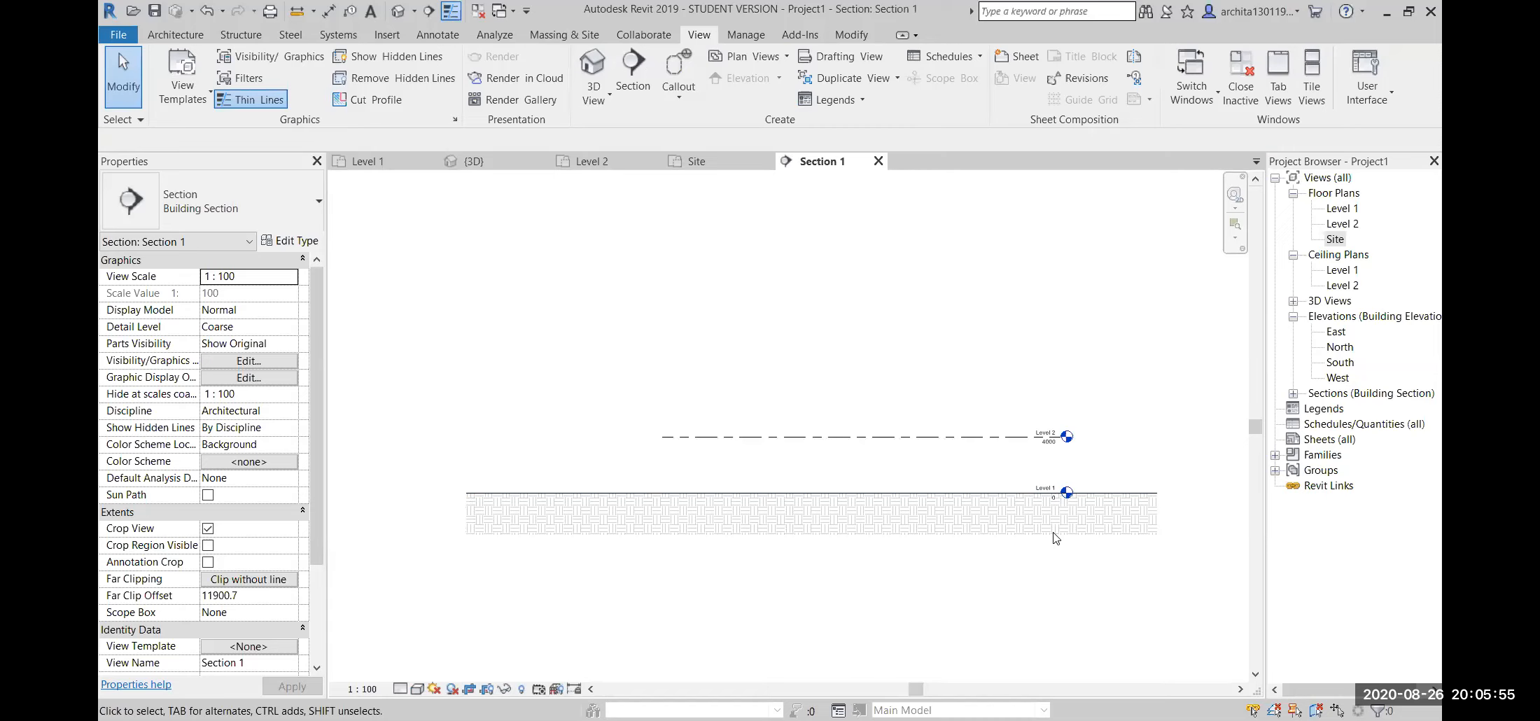
- Compare the toposurface as it appears in the Site plan, the 3D view and the Section 1 view
left_click(700, 162)
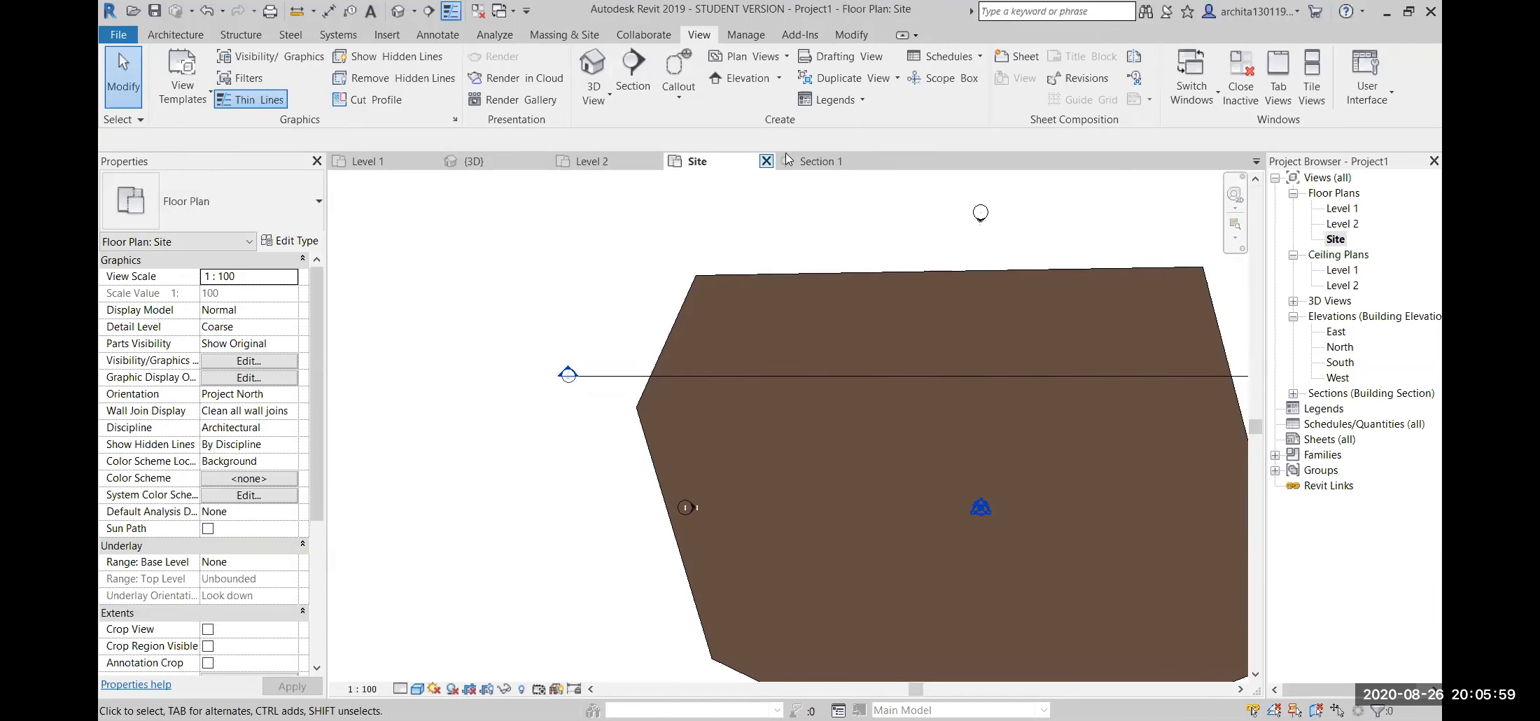
left_click(812, 161)
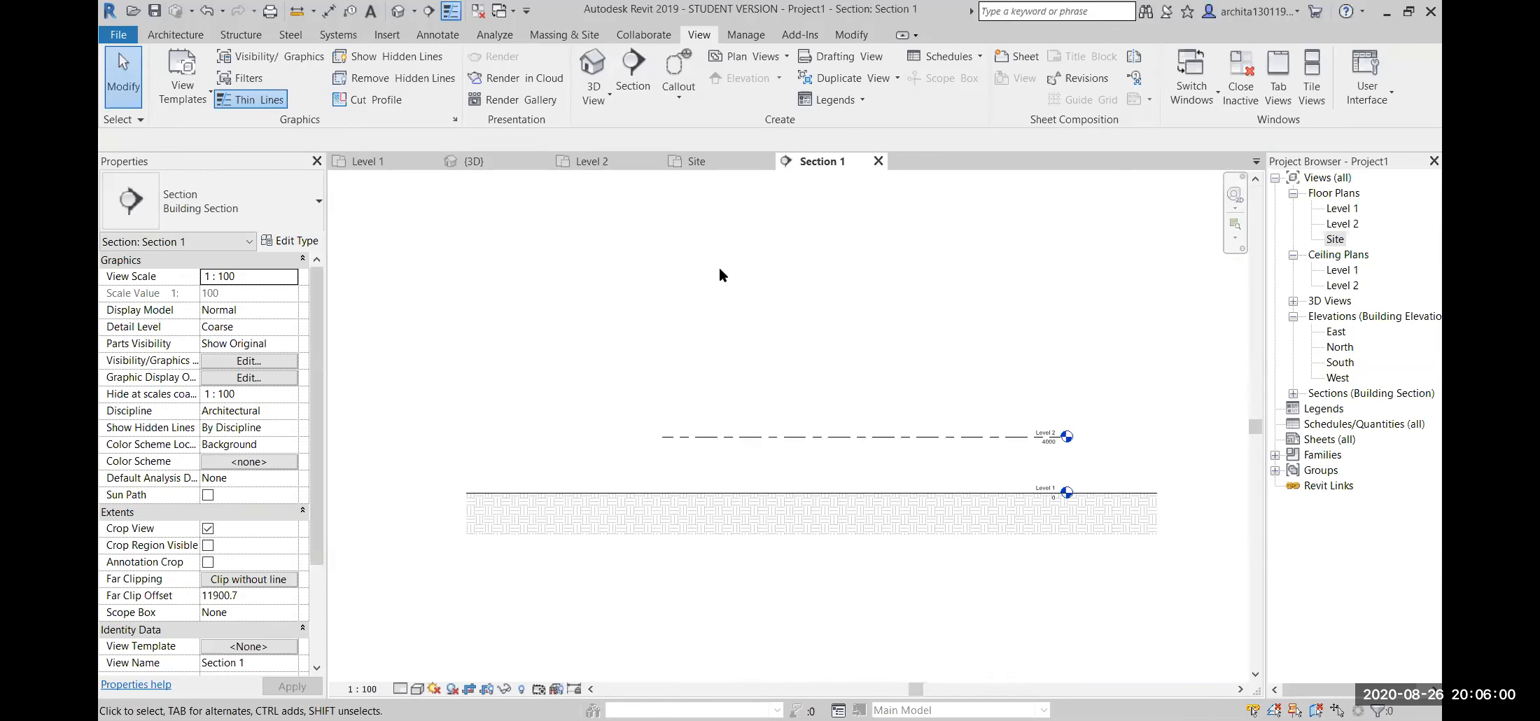
left_click(717, 160)
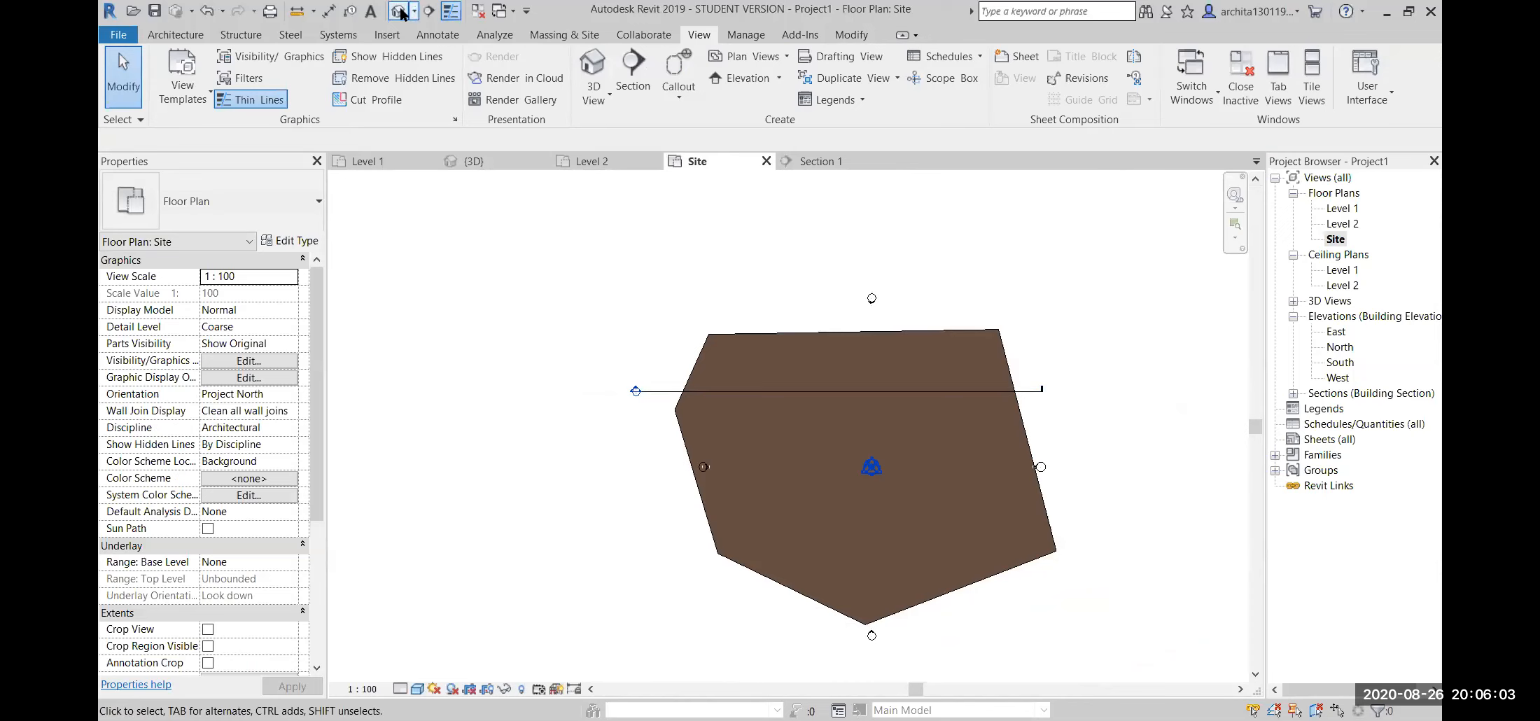
middle_click_drag(801, 570, 695, 523)
scroll(767, 484, "down", 1)
left_click(398, 11)
middle_click_drag(714, 389, 882, 574, "shift")
left_click(815, 508)
left_click(821, 161)
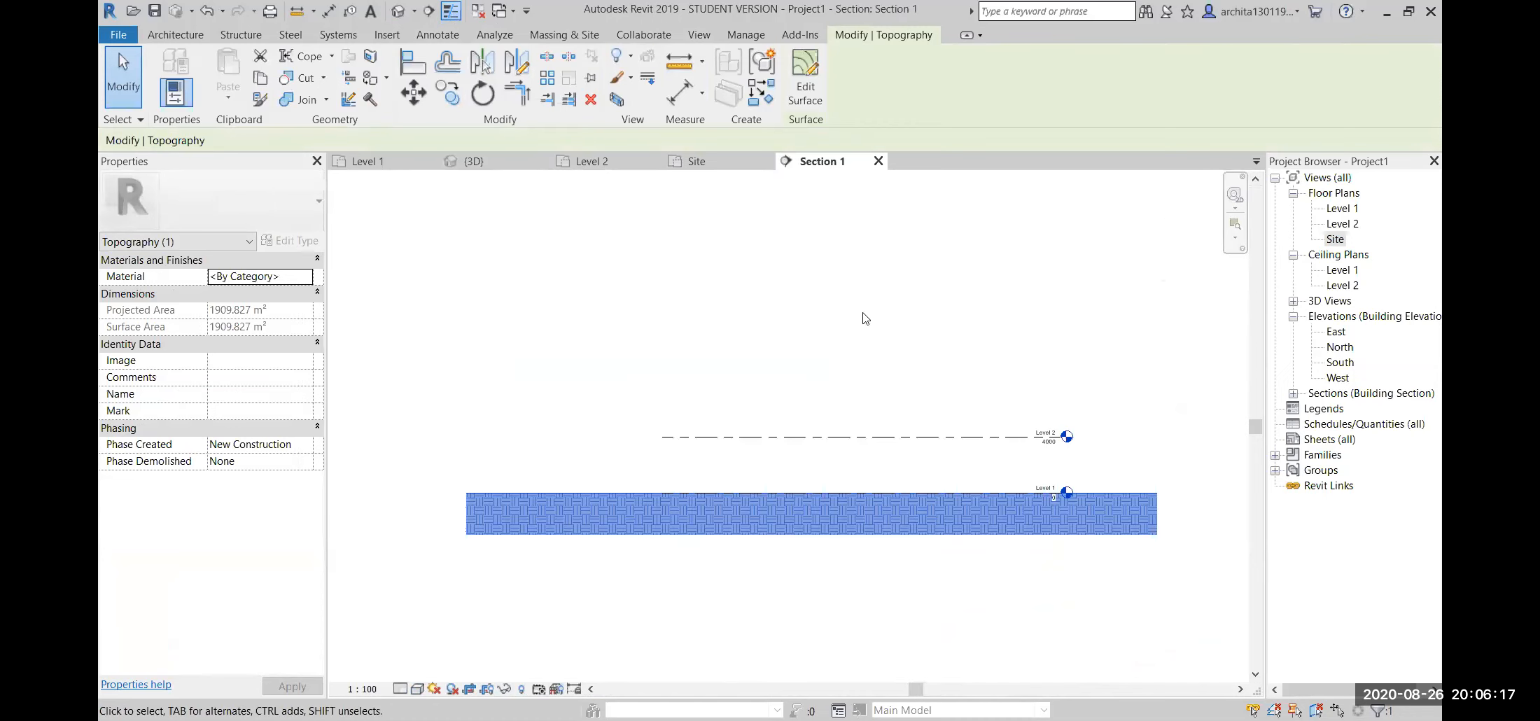
left_click(927, 550)
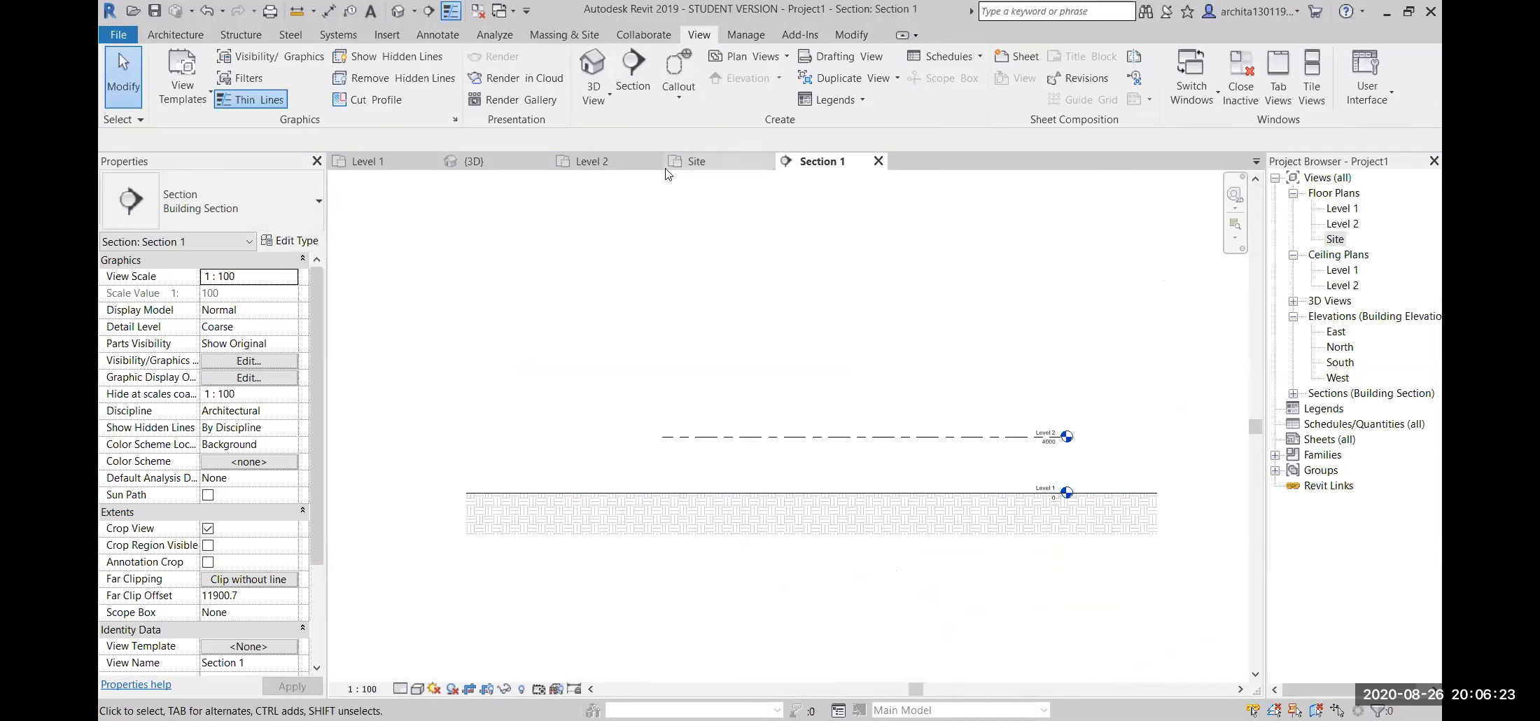
- Enable the section box in the default 3D view
left_click(511, 157)
middle_click_drag(830, 535, 722, 551, "shift")
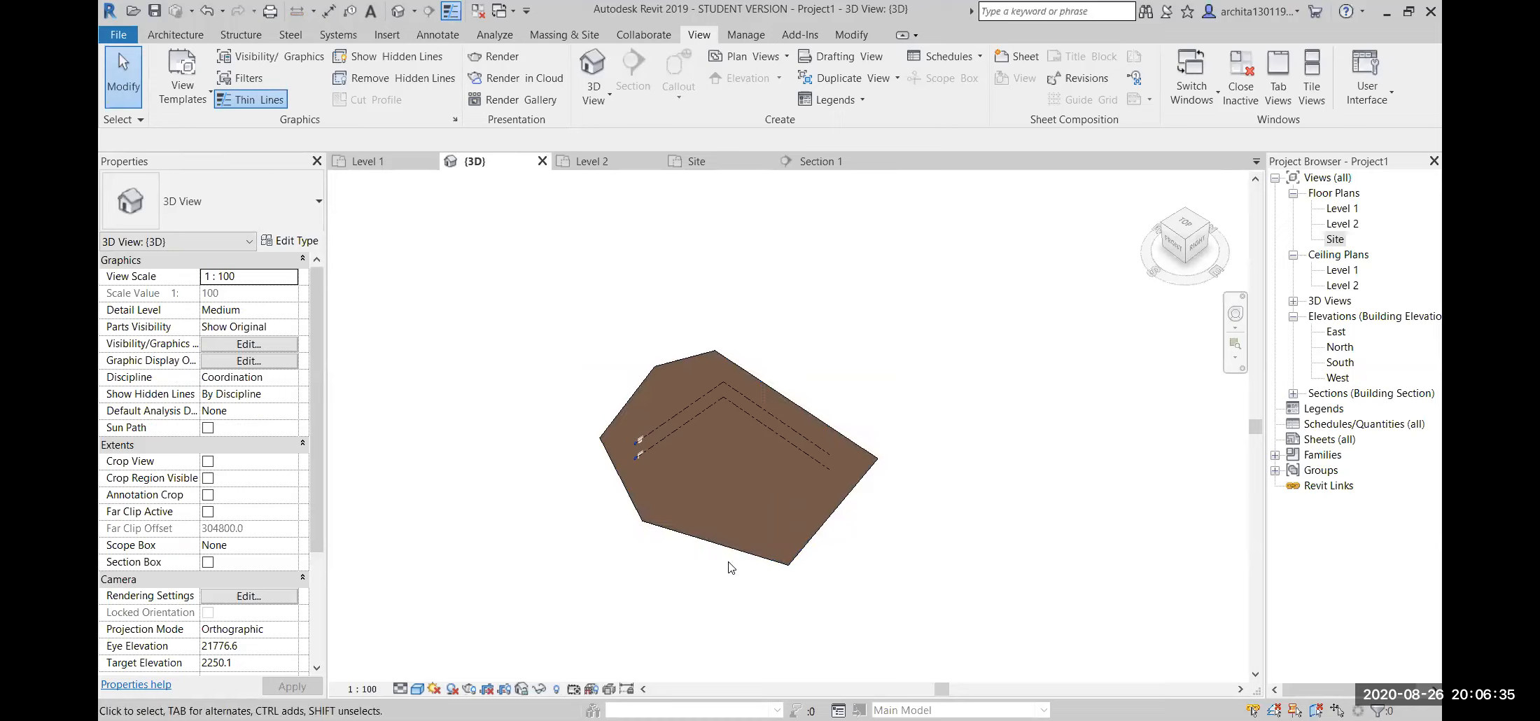
middle_click_drag(732, 593, 738, 490, "shift")
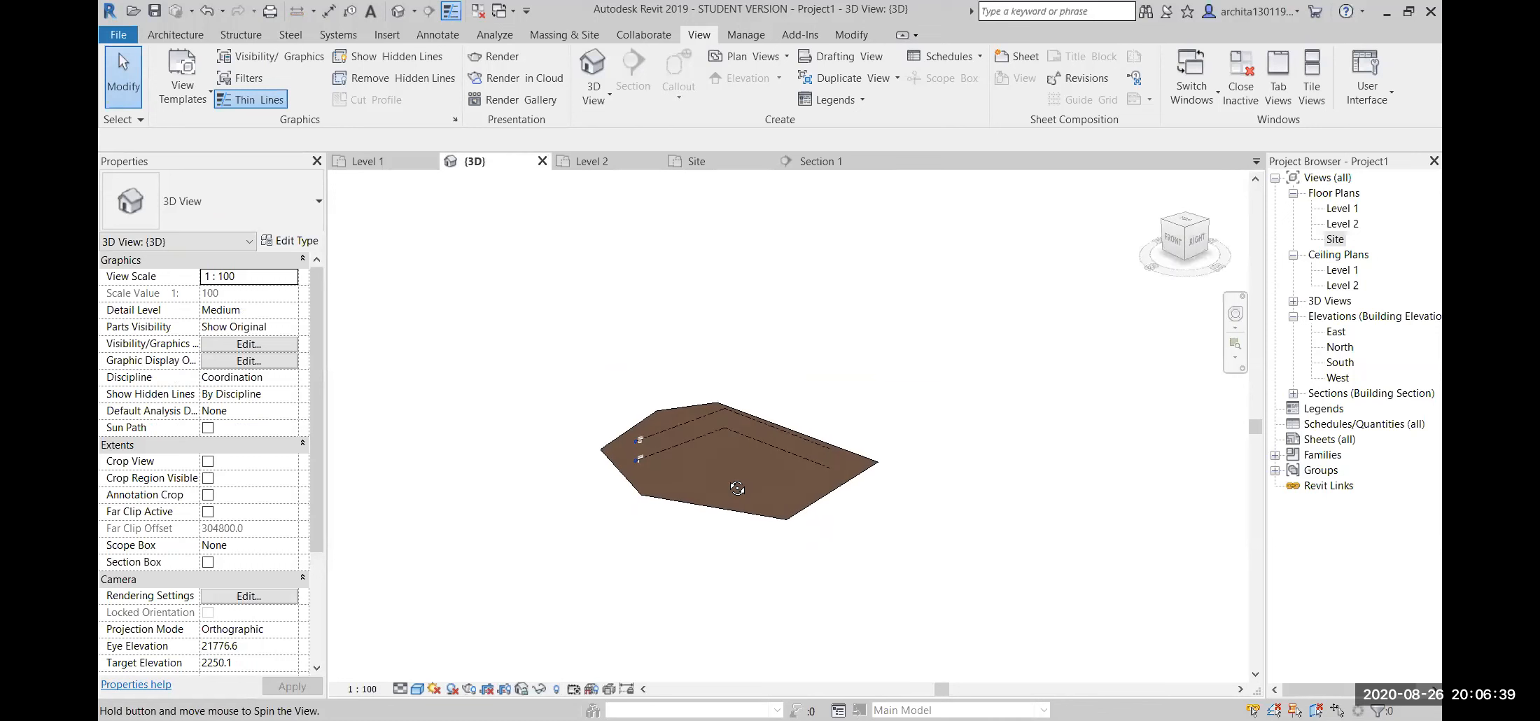
middle_click_drag(864, 407, 860, 465)
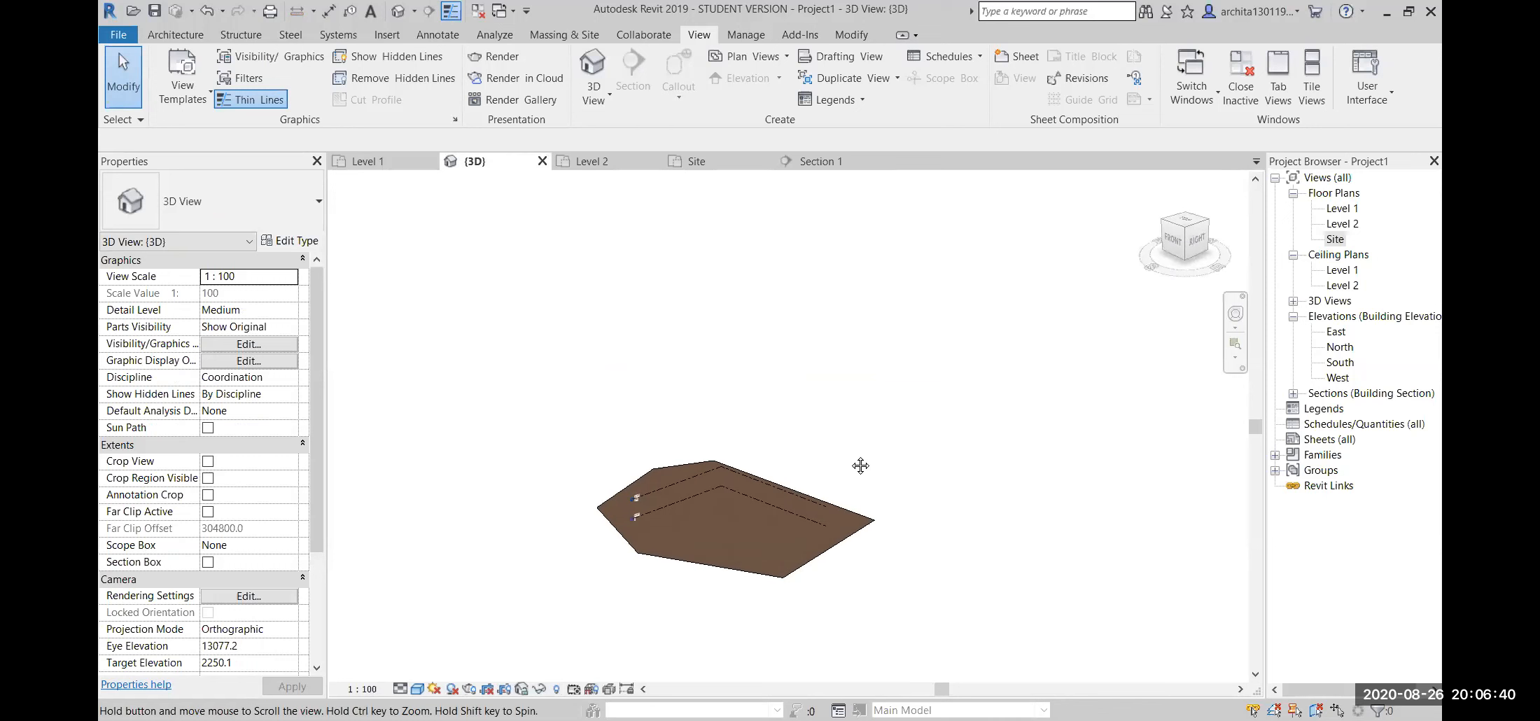
left_click(208, 562)
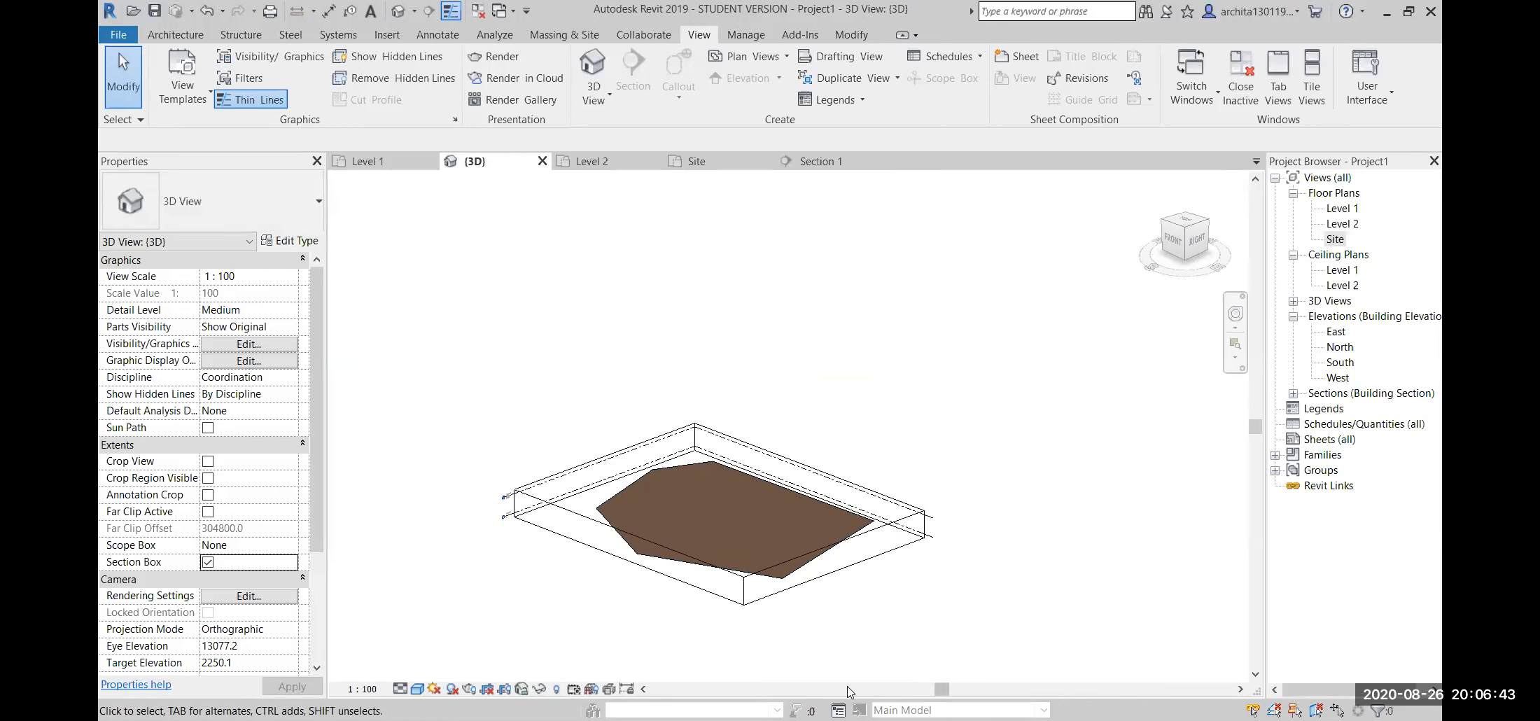
- Pull the section box's side faces inward until they cut through the toposurface on its sides
scroll(860, 522, "up", 3)
left_click(914, 531)
left_click_drag(823, 583, 771, 554)
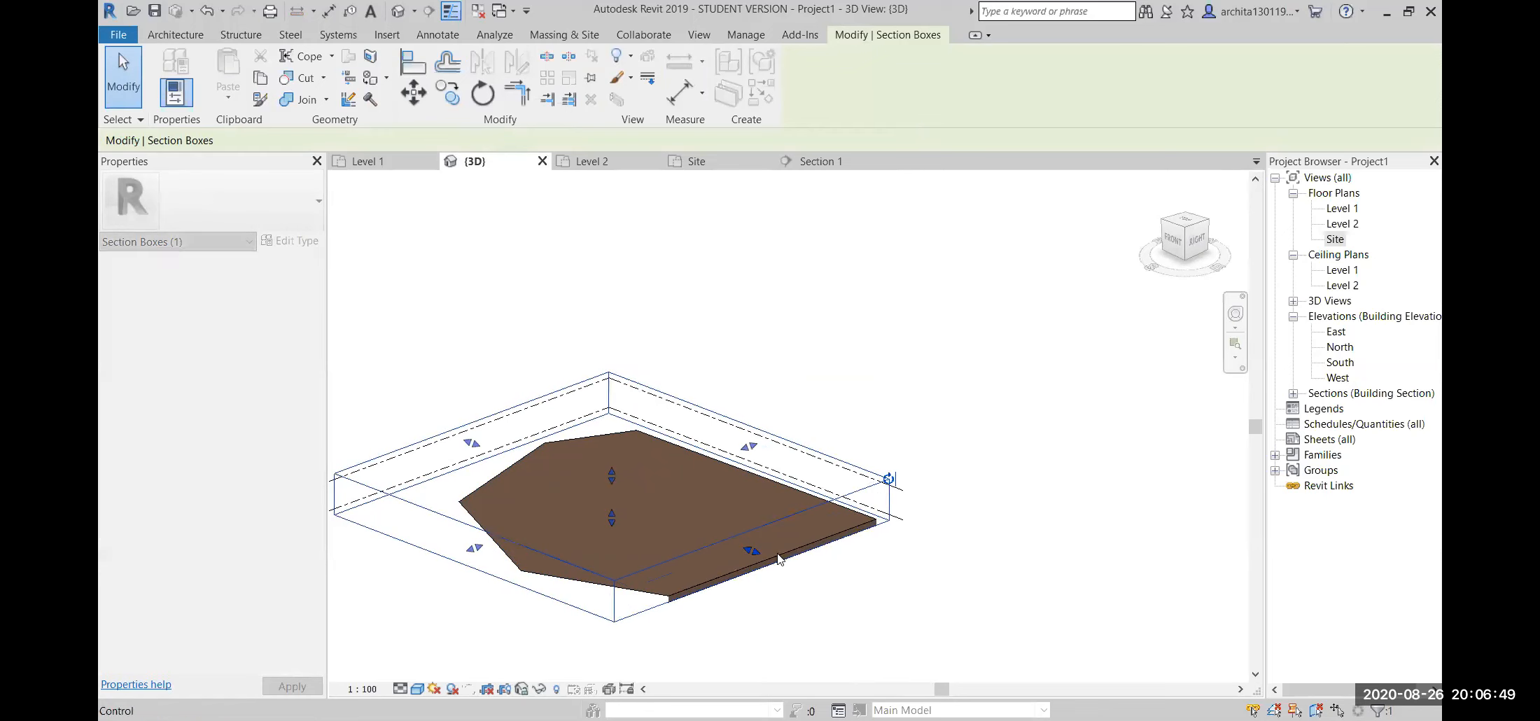
left_click_drag(476, 548, 561, 523)
left_click_drag(504, 431, 576, 459)
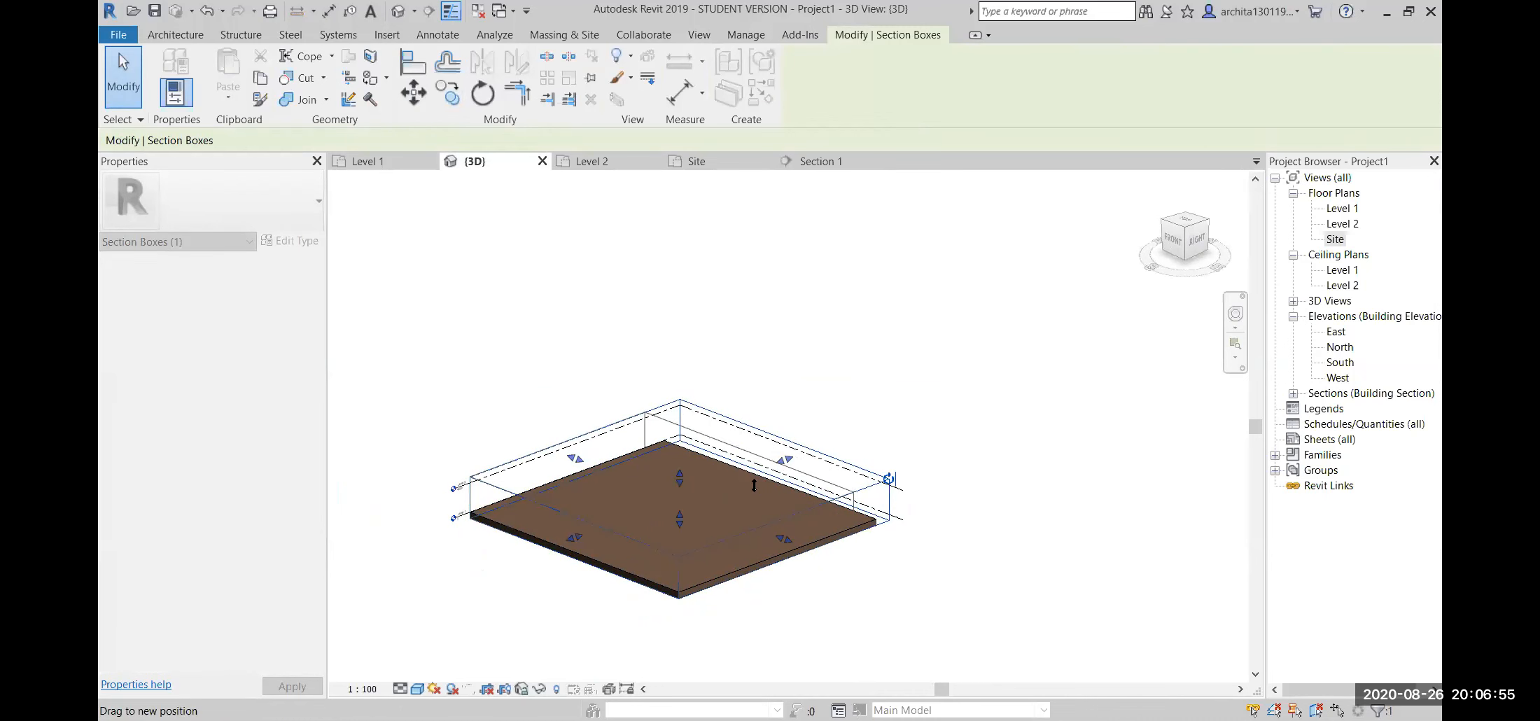
left_click_drag(754, 485, 749, 487)
left_click(833, 607)
- Lower the section box's bottom face well below the toposurface to deepen the cut earth, and inspect the resulting block
scroll(810, 608, "up", 2)
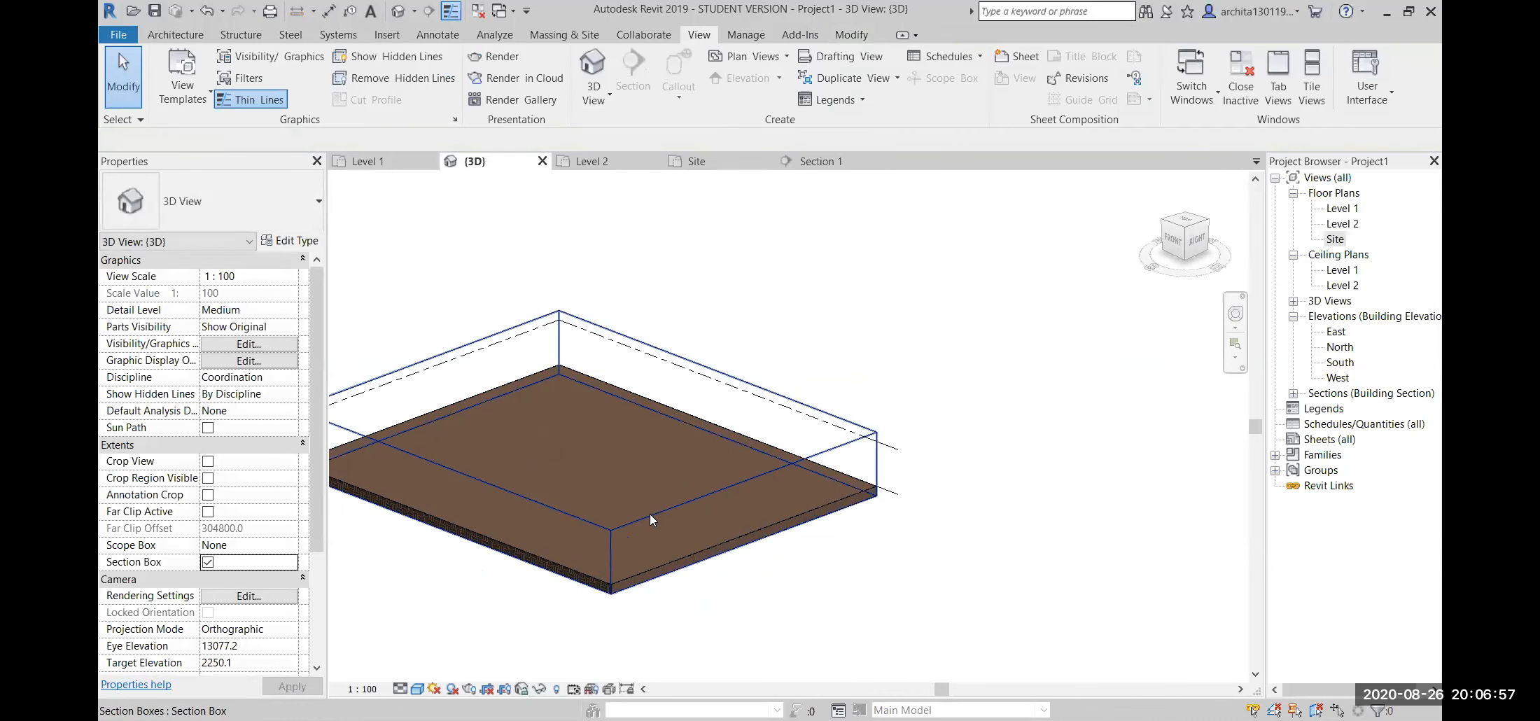
left_click_drag(586, 485, 586, 566)
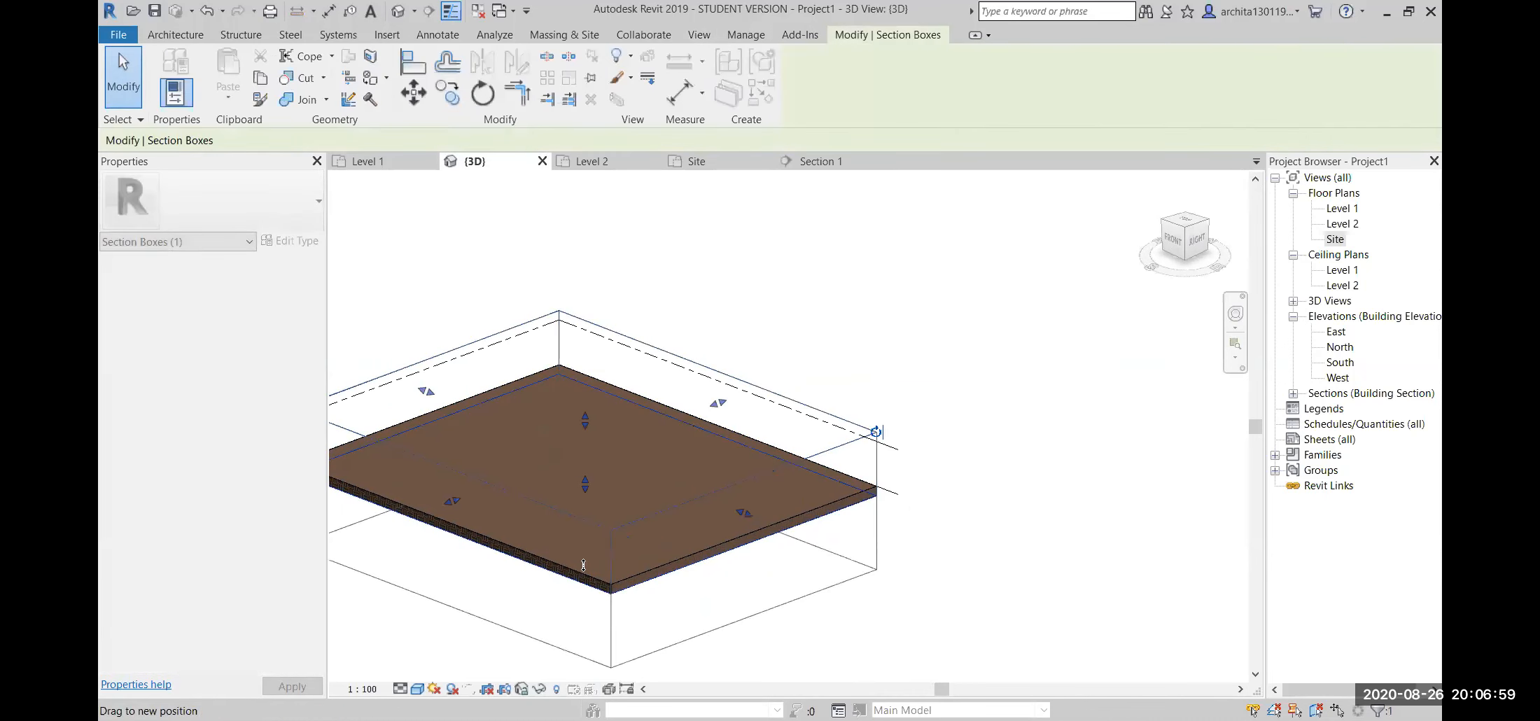
left_click(946, 578)
scroll(792, 593, "down", 2)
middle_click_drag(728, 629, 658, 553, "shift")
left_click(675, 579)
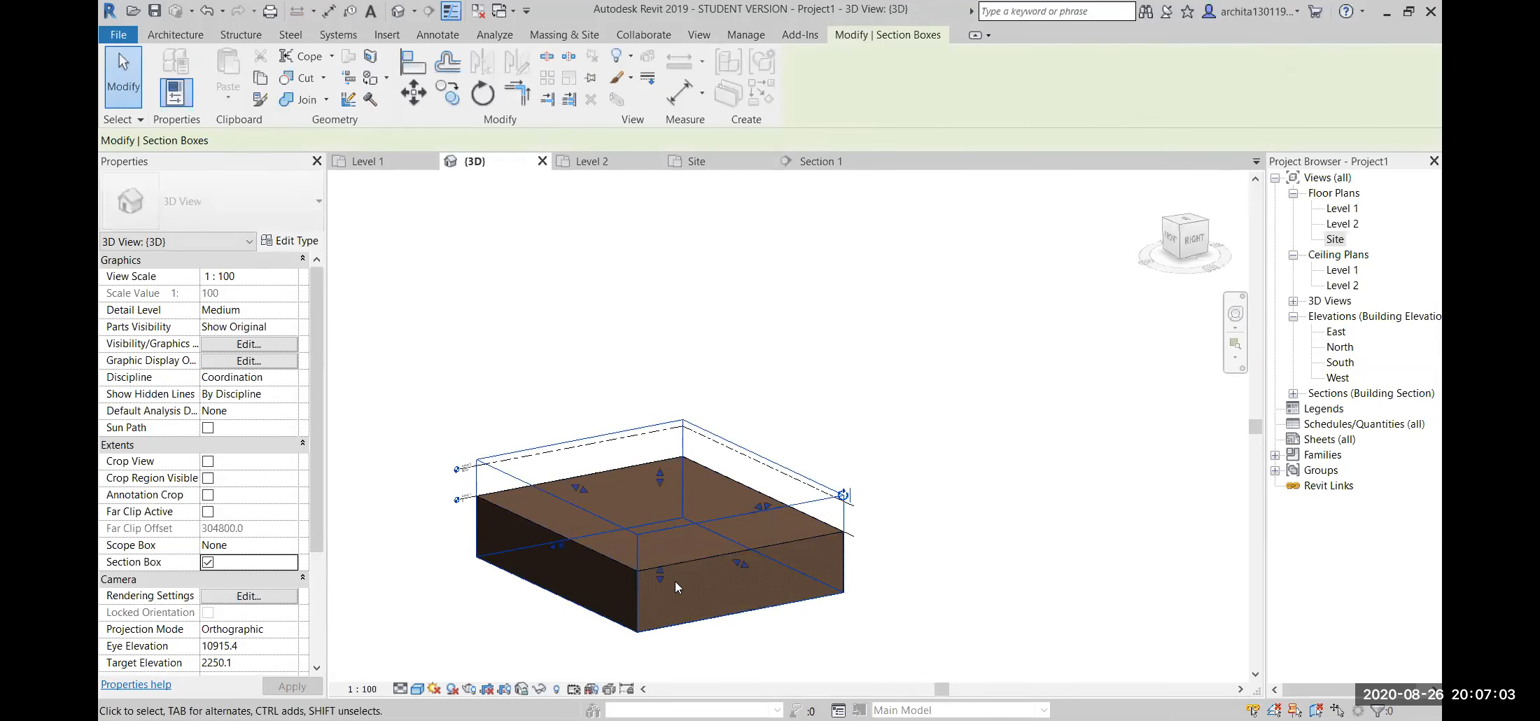
left_click(859, 576)
middle_click_drag(859, 577, 869, 645, "shift")
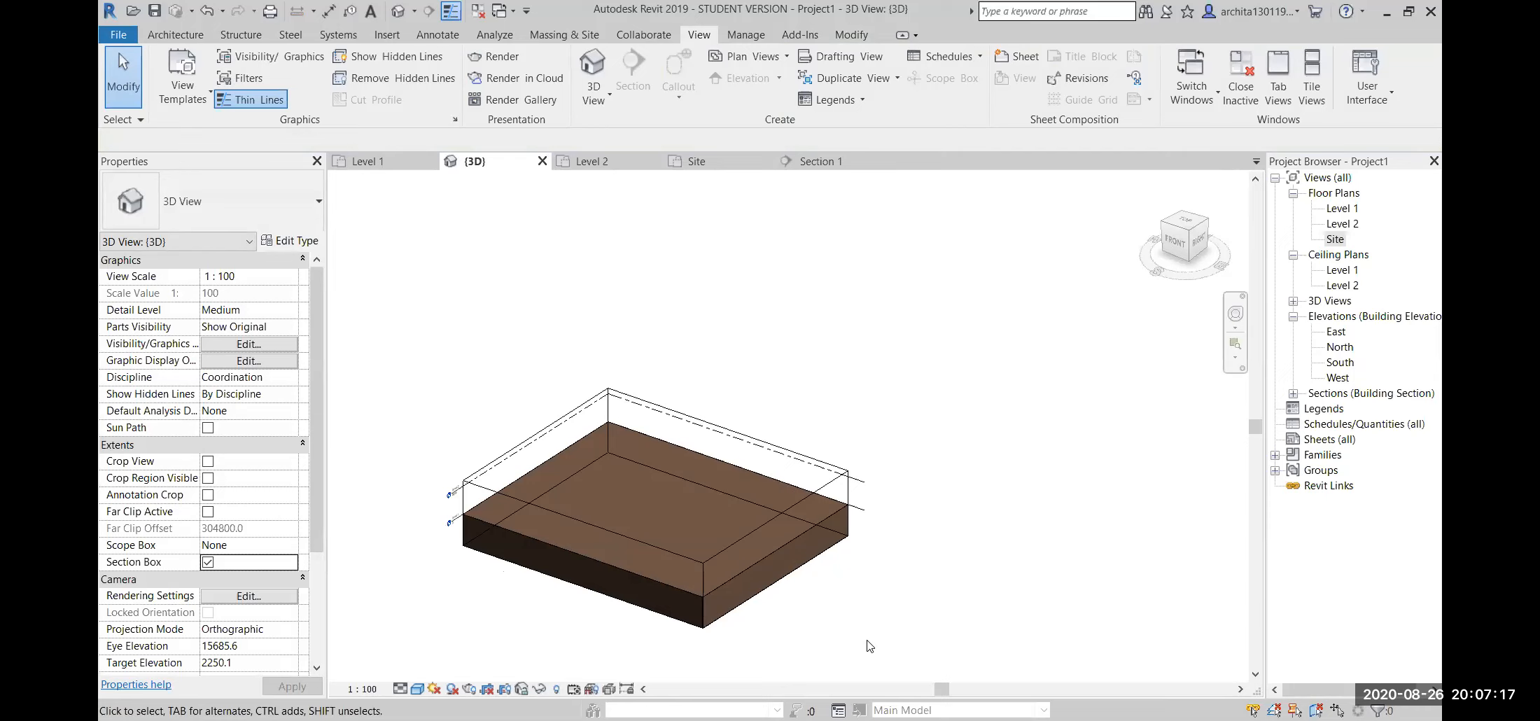
- Hide the section box element in the 3D view and inspect the cut terrain block without its outline
middle_click_drag(908, 572, 1031, 559)
scroll(788, 500, "up", 2)
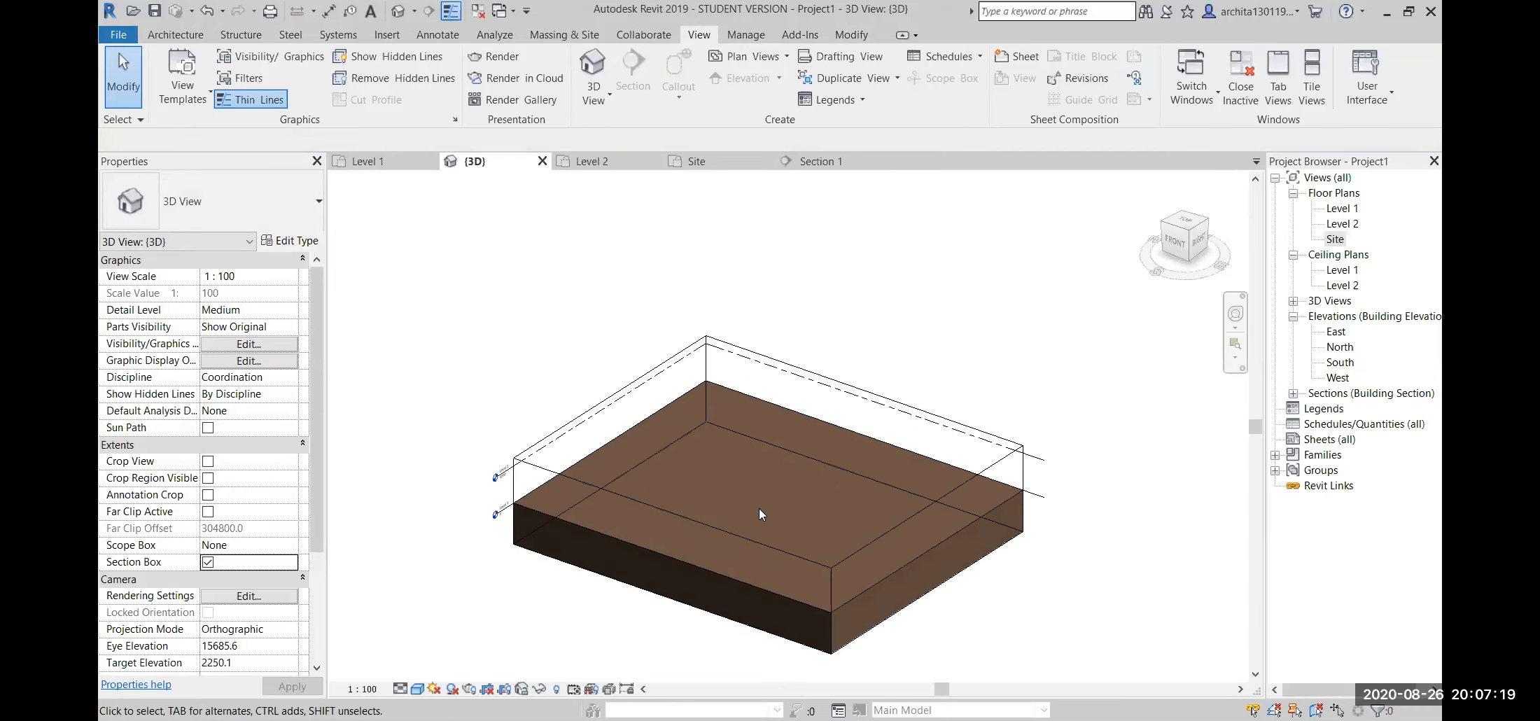
left_click(1001, 461)
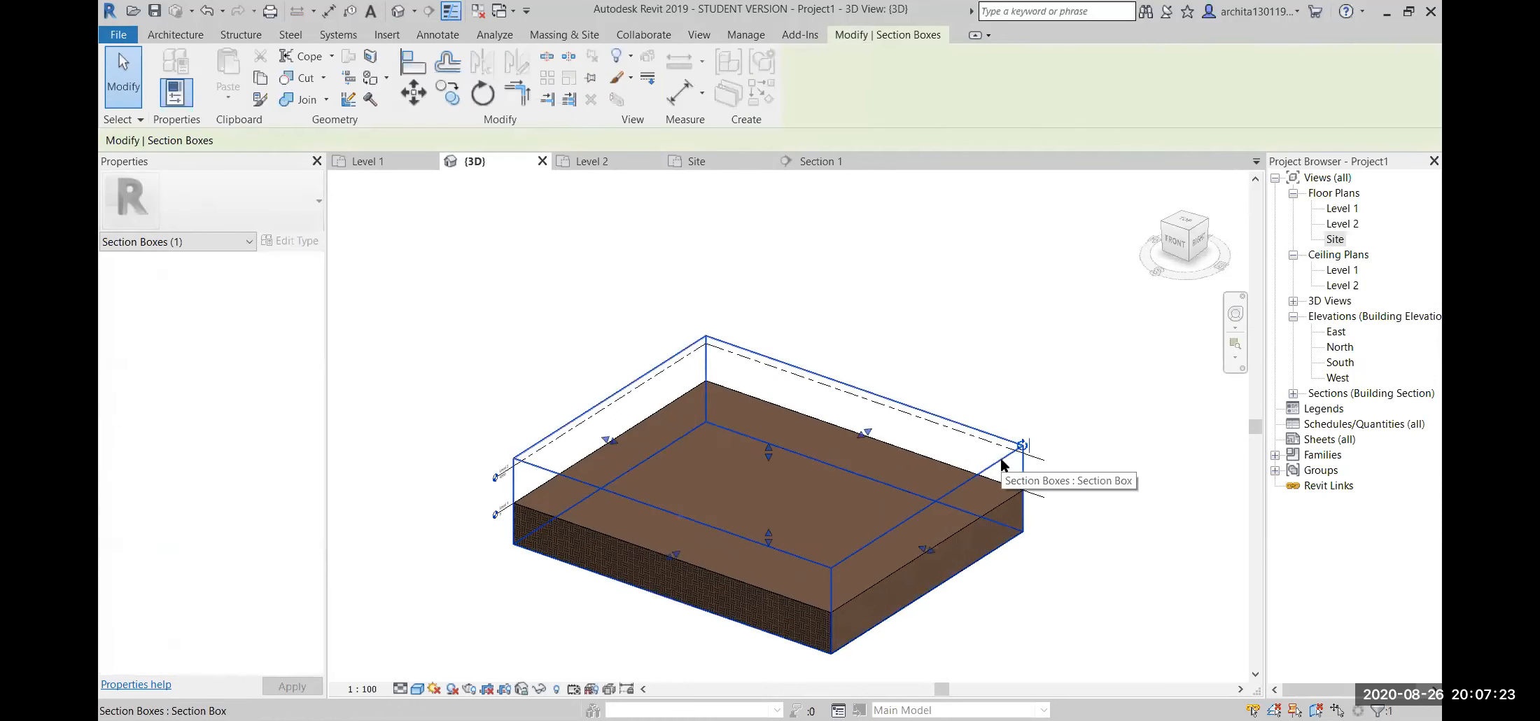
right_click(1001, 460)
mouse_move(1098, 250)
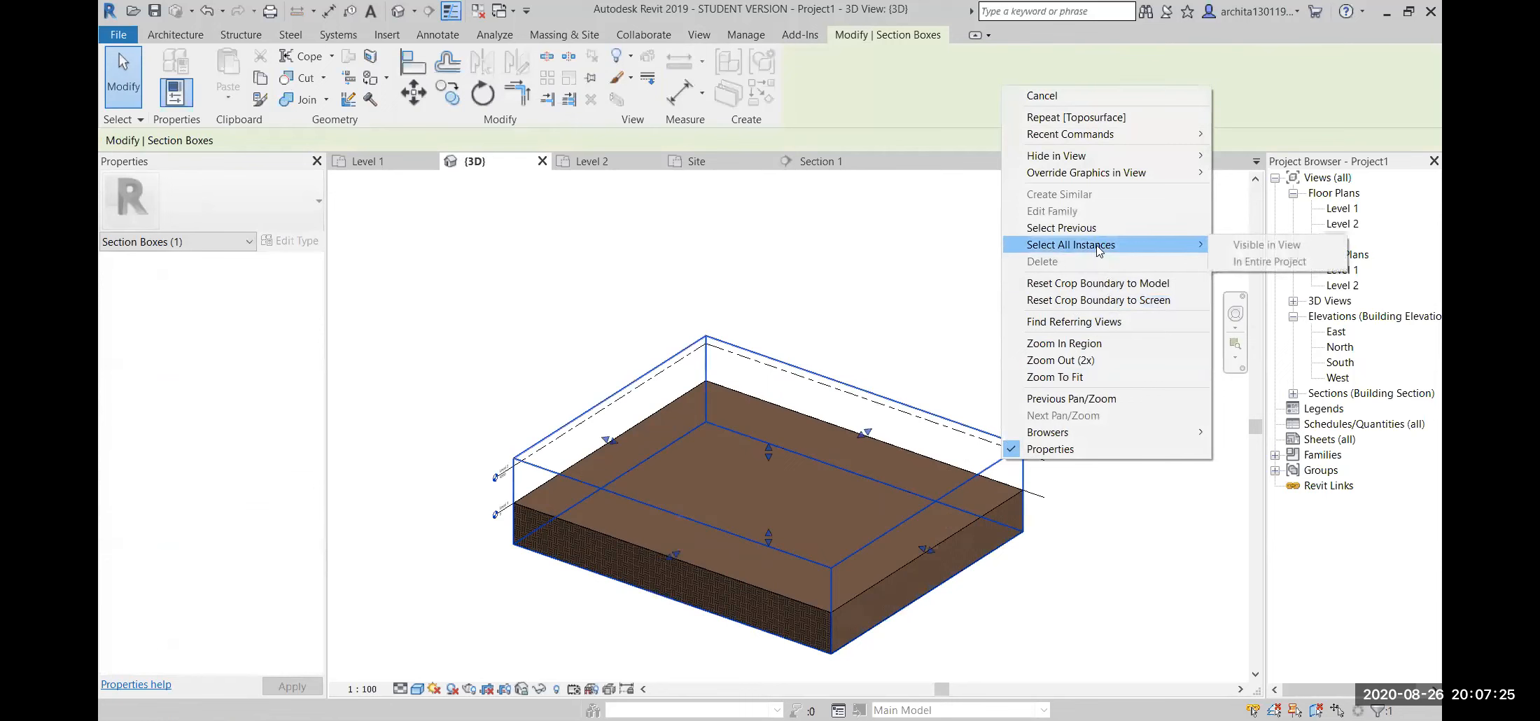
mouse_move(1103, 155)
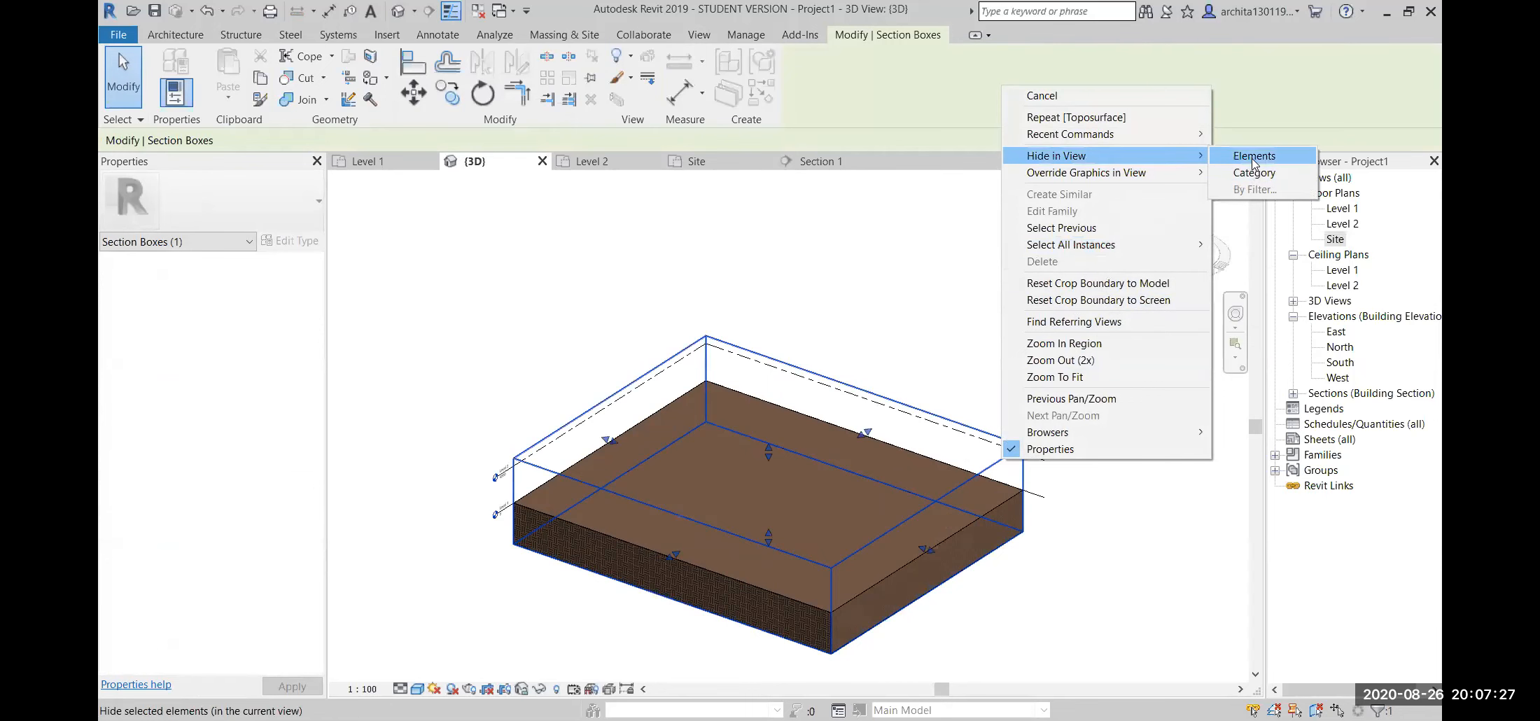
left_click(1250, 156)
scroll(847, 574, "up", 2)
middle_click_drag(740, 636, 752, 456, "shift")
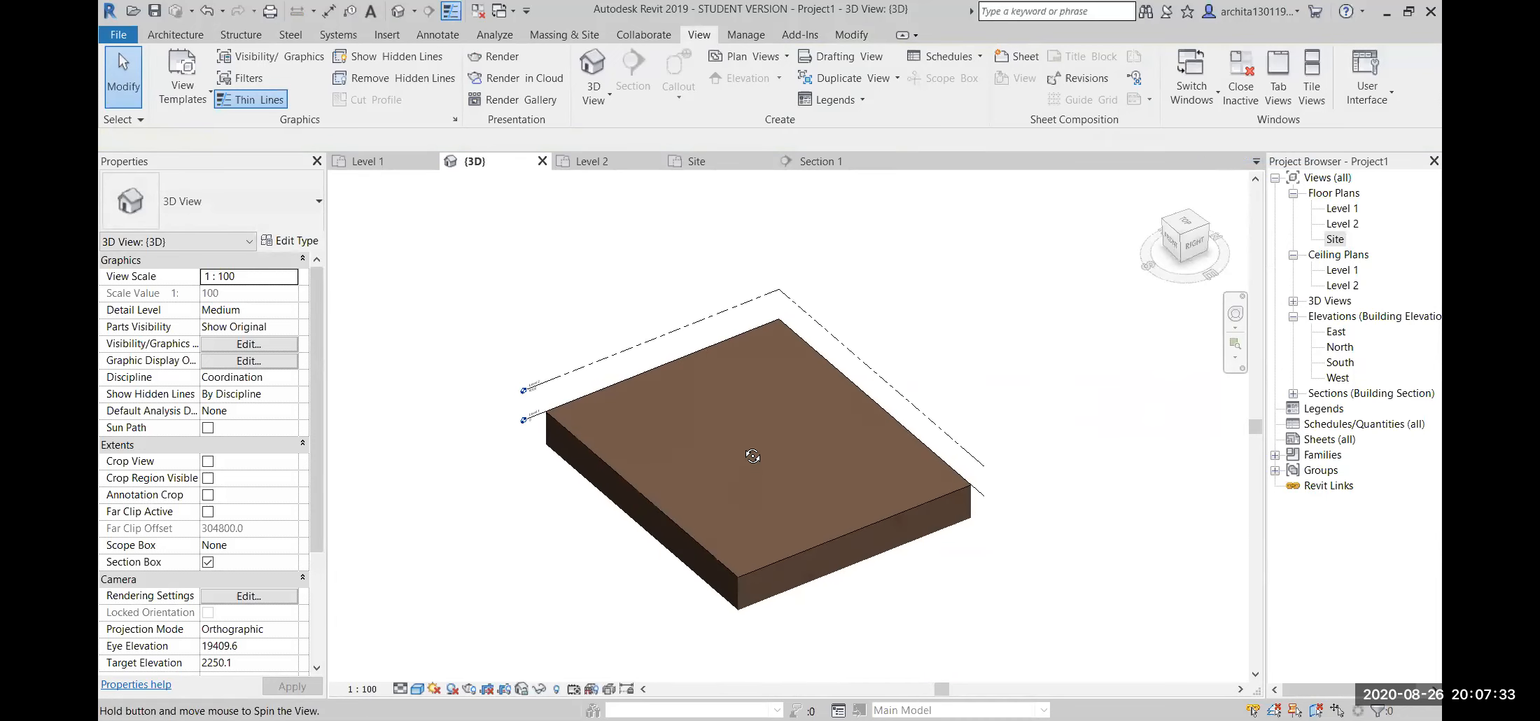
scroll(753, 456, "up", 1)
middle_click_drag(743, 640, 890, 574)
scroll(890, 568, "down", 5)
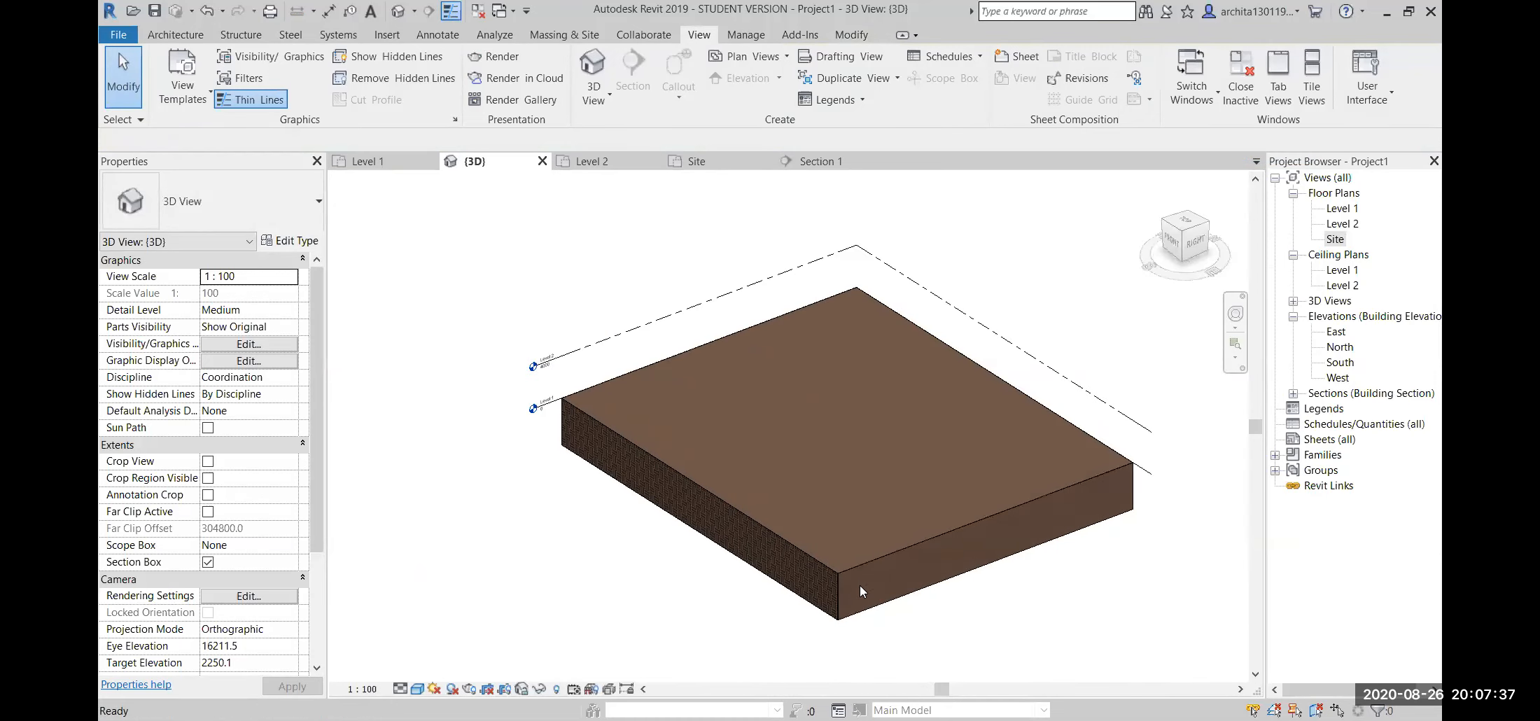
- Undo hiding the section box and turn the section box off for the 3D view
key("ctrl+z")
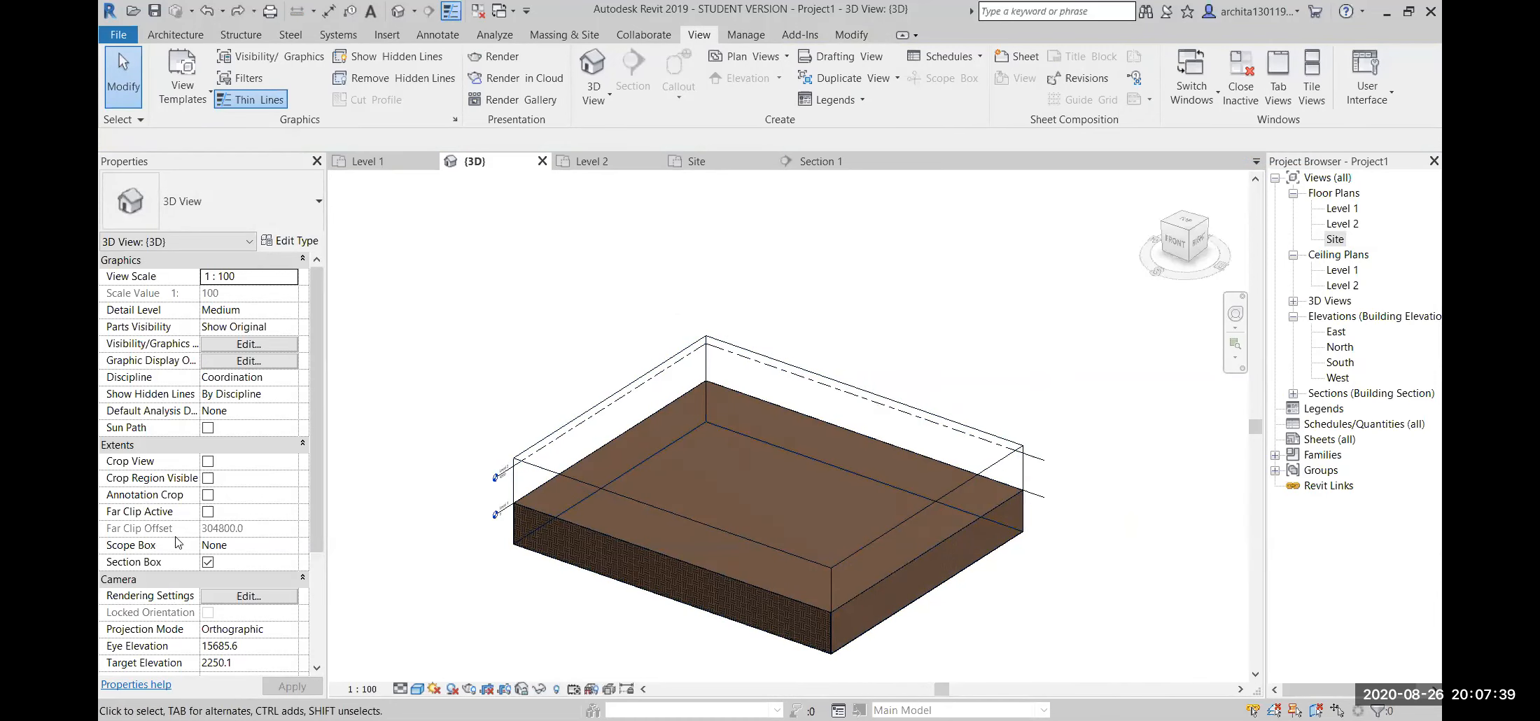
left_click(207, 562)
scroll(532, 479, "down", 2)
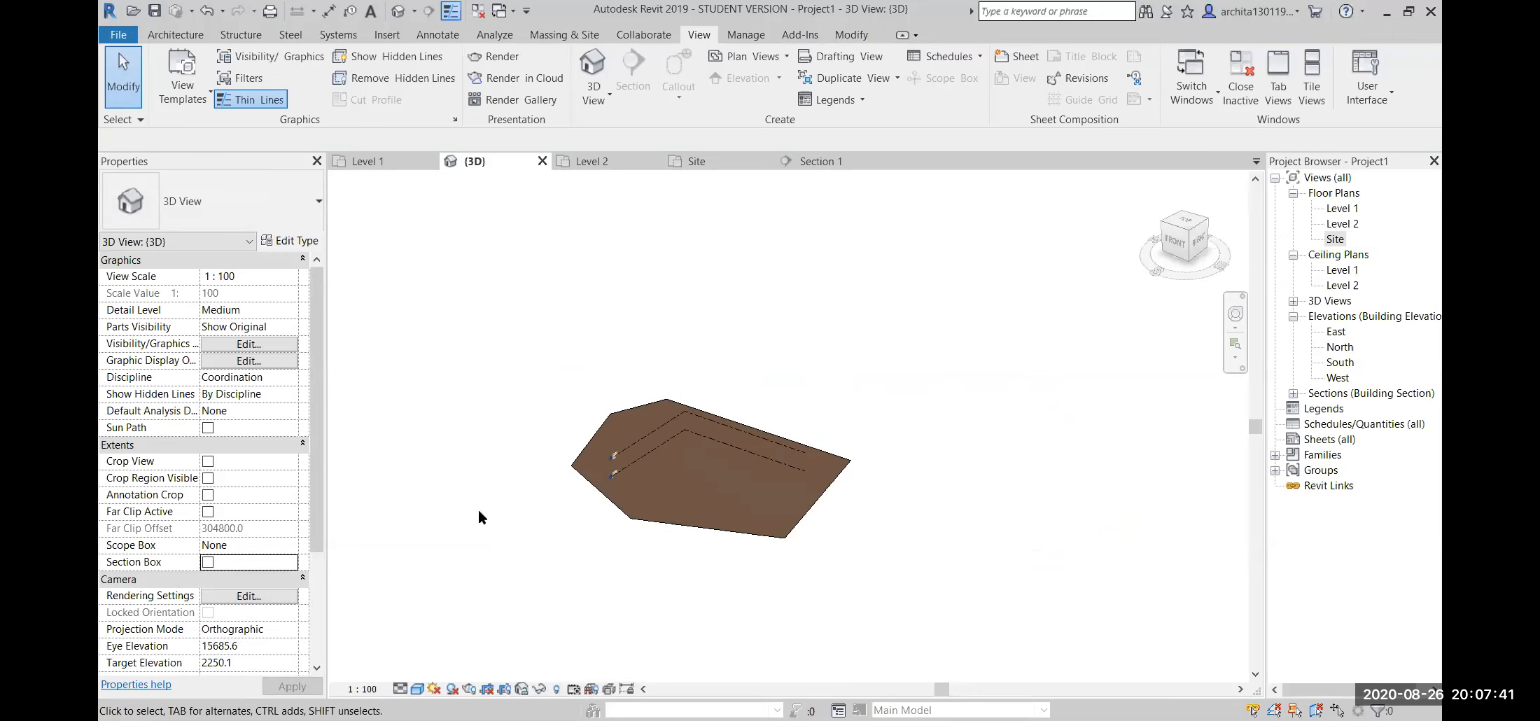
middle_click_drag(926, 529, 815, 565, "shift")
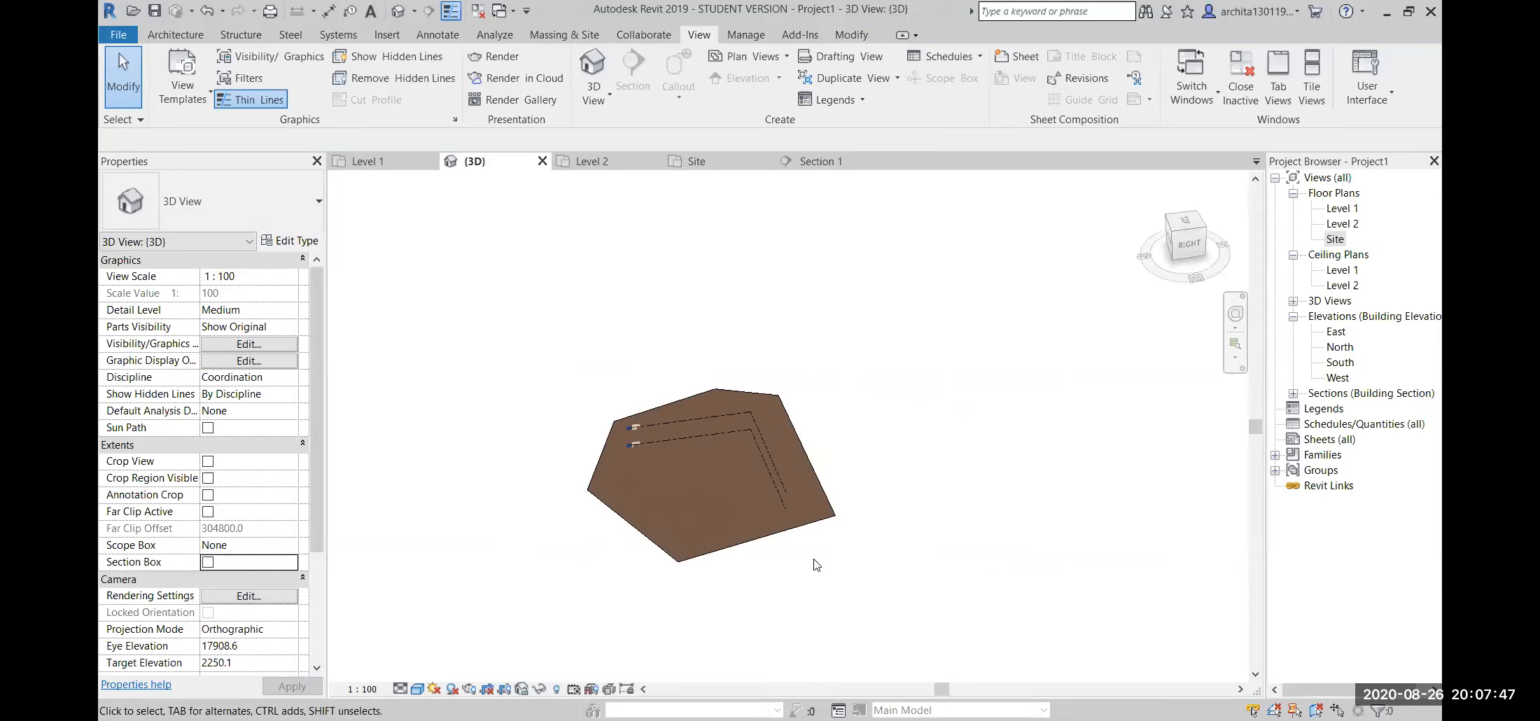
scroll(752, 570, "down", 2)
middle_click_drag(779, 581, 847, 600, "shift")
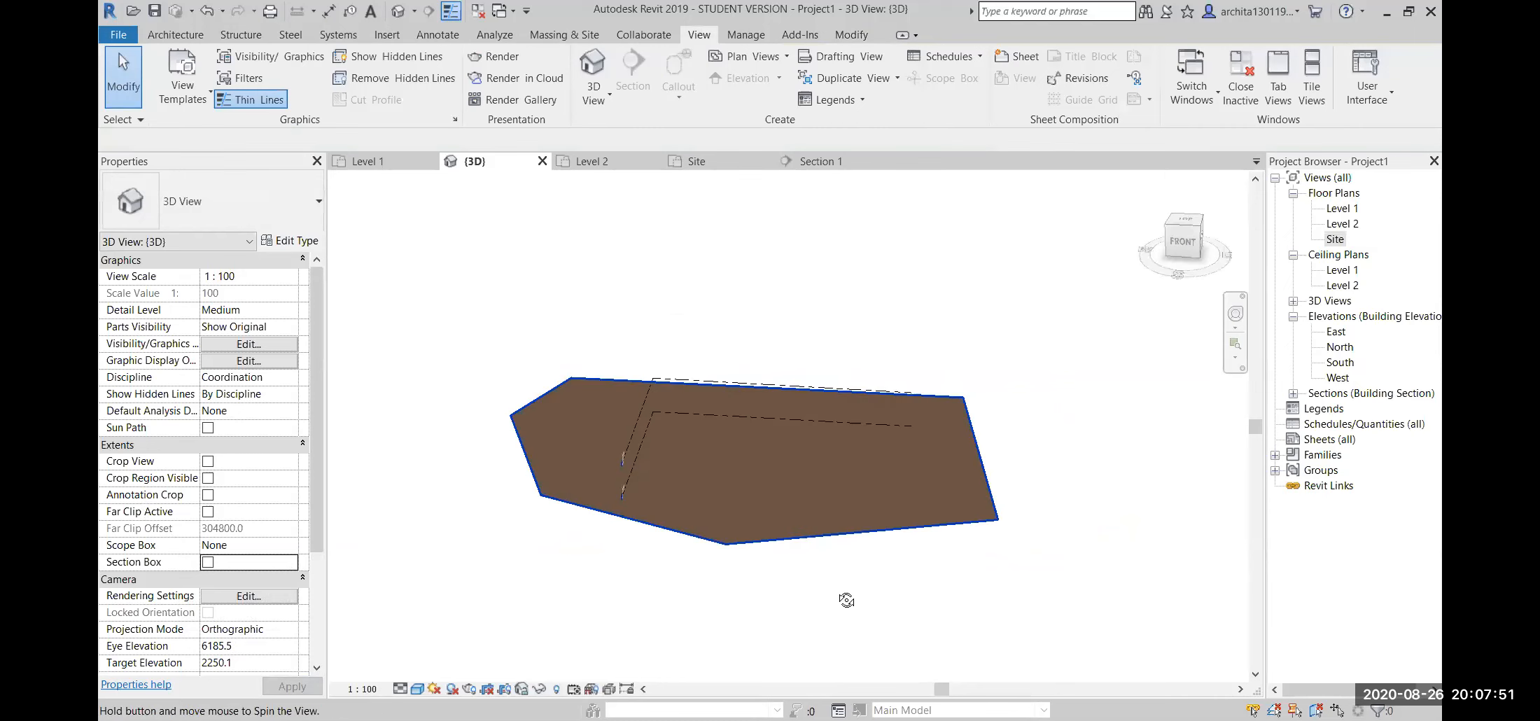
- Open the Site floor plan and select the section line crossing the toposurface to examine its extents
double_click(1335, 239)
middle_click_drag(817, 479, 811, 485)
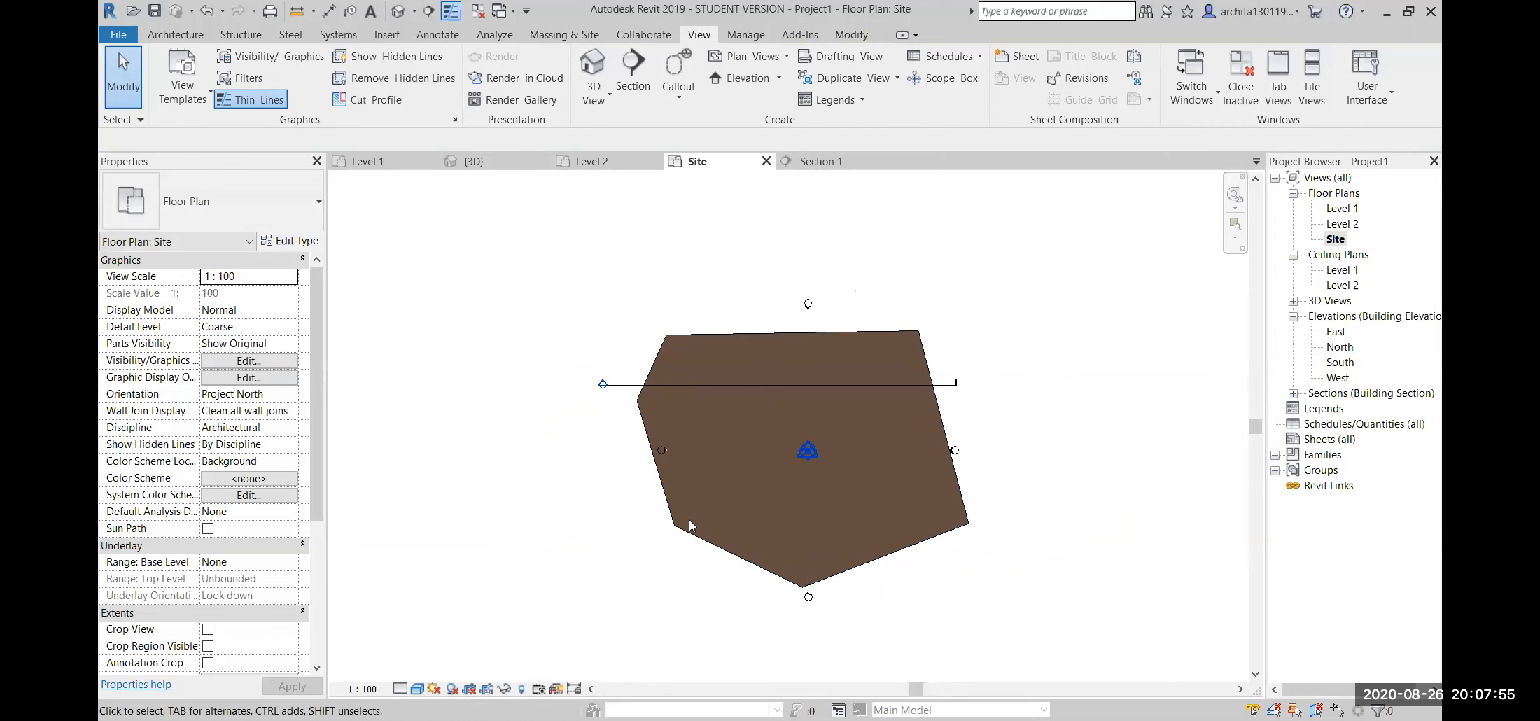
middle_click_drag(821, 338, 775, 379)
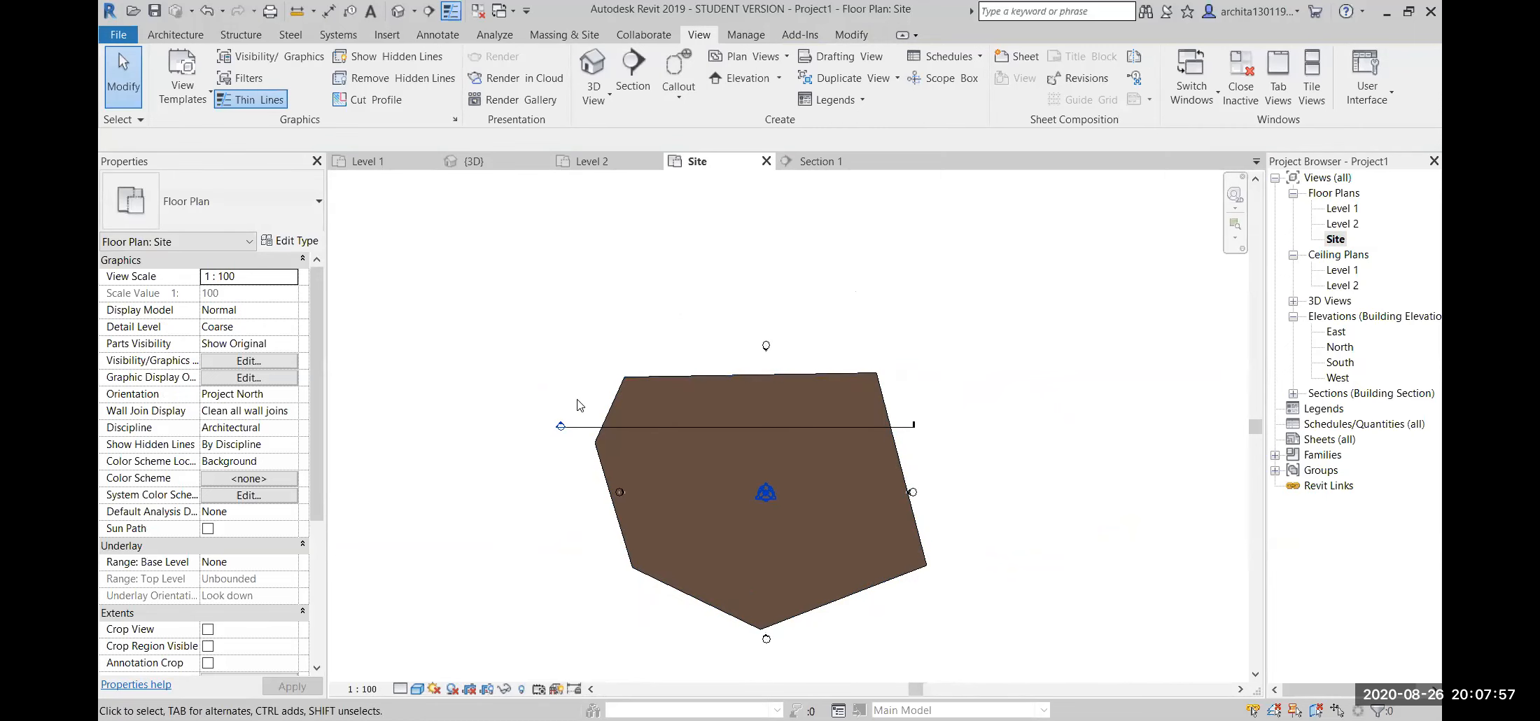
left_click(580, 428)
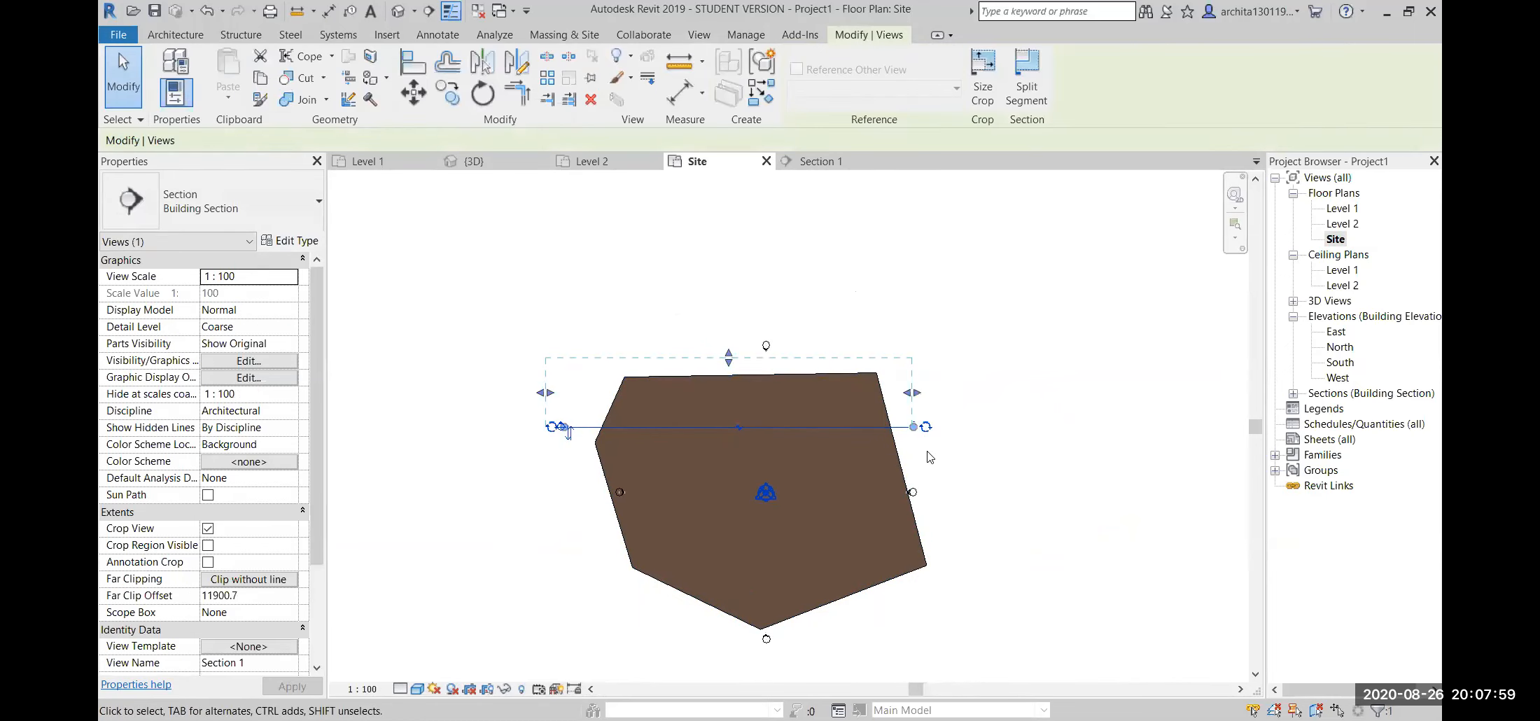
left_click(980, 464)
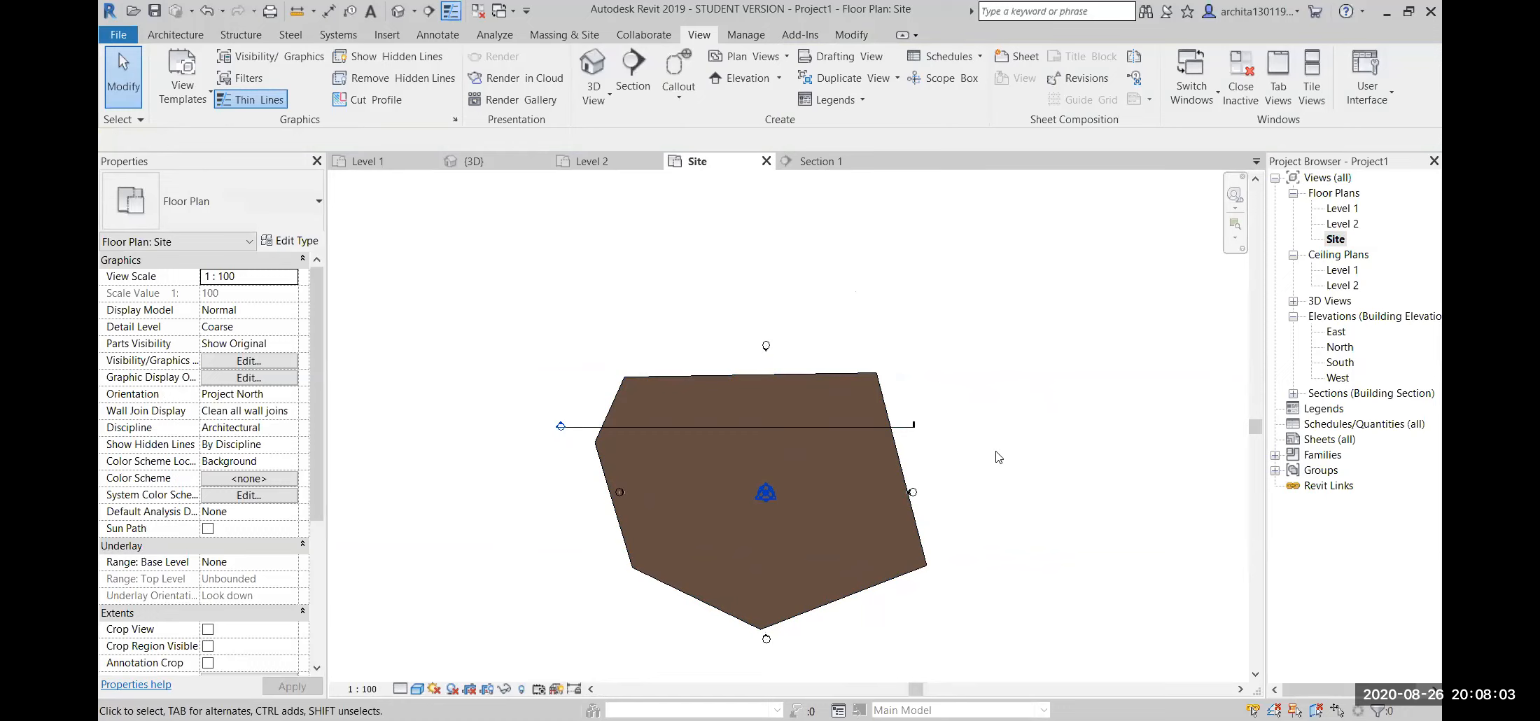
scroll(582, 419, "up", 1)
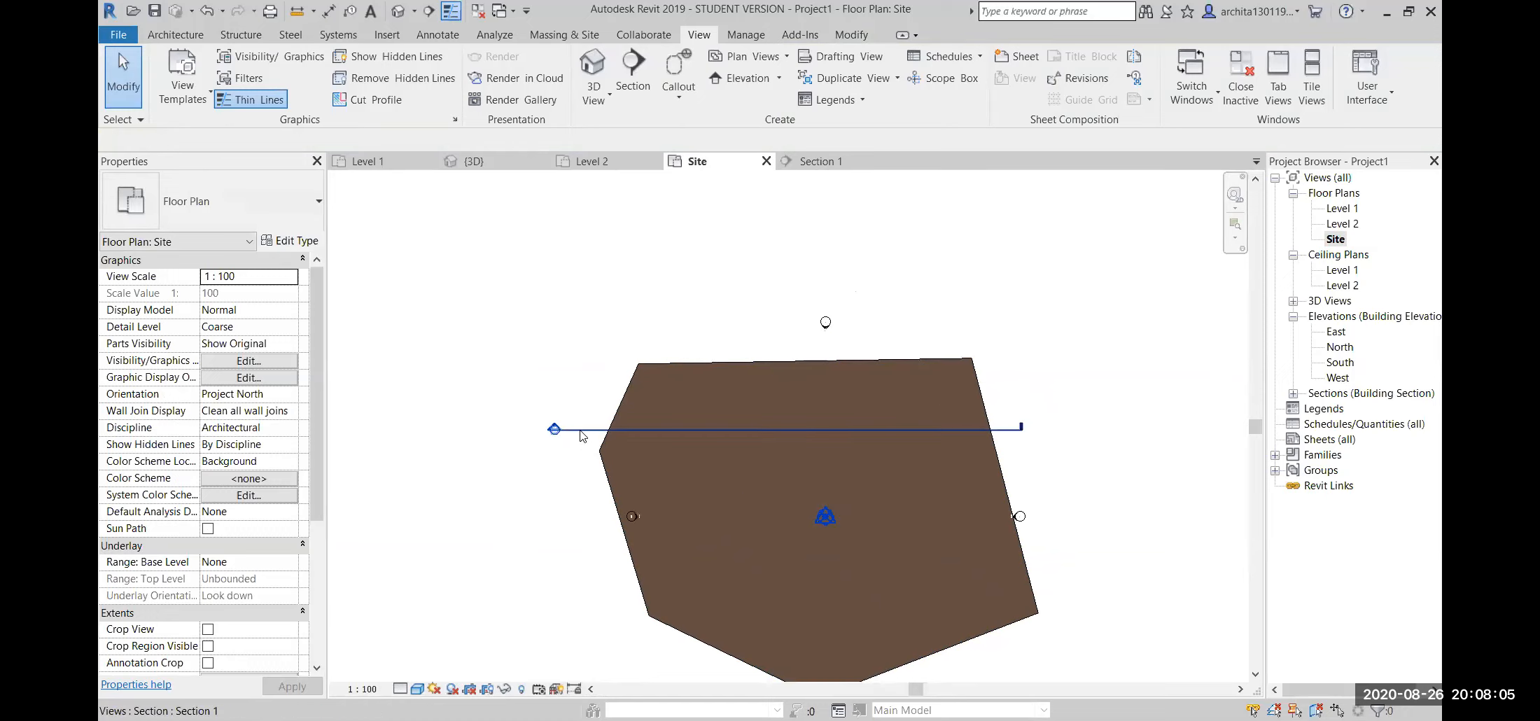
left_click(581, 431)
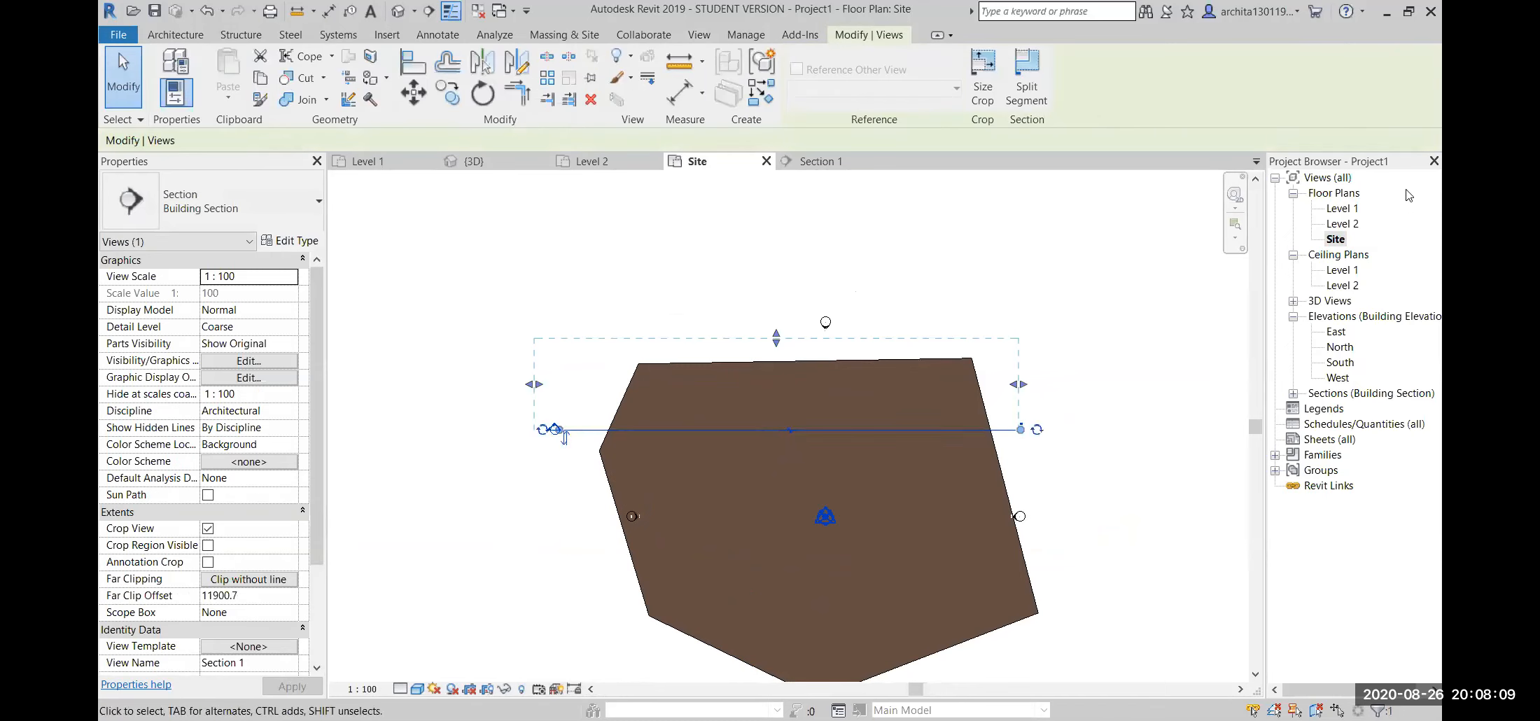
- Open the Section 1 view to review the cut earth, and close it again
double_click(1328, 394)
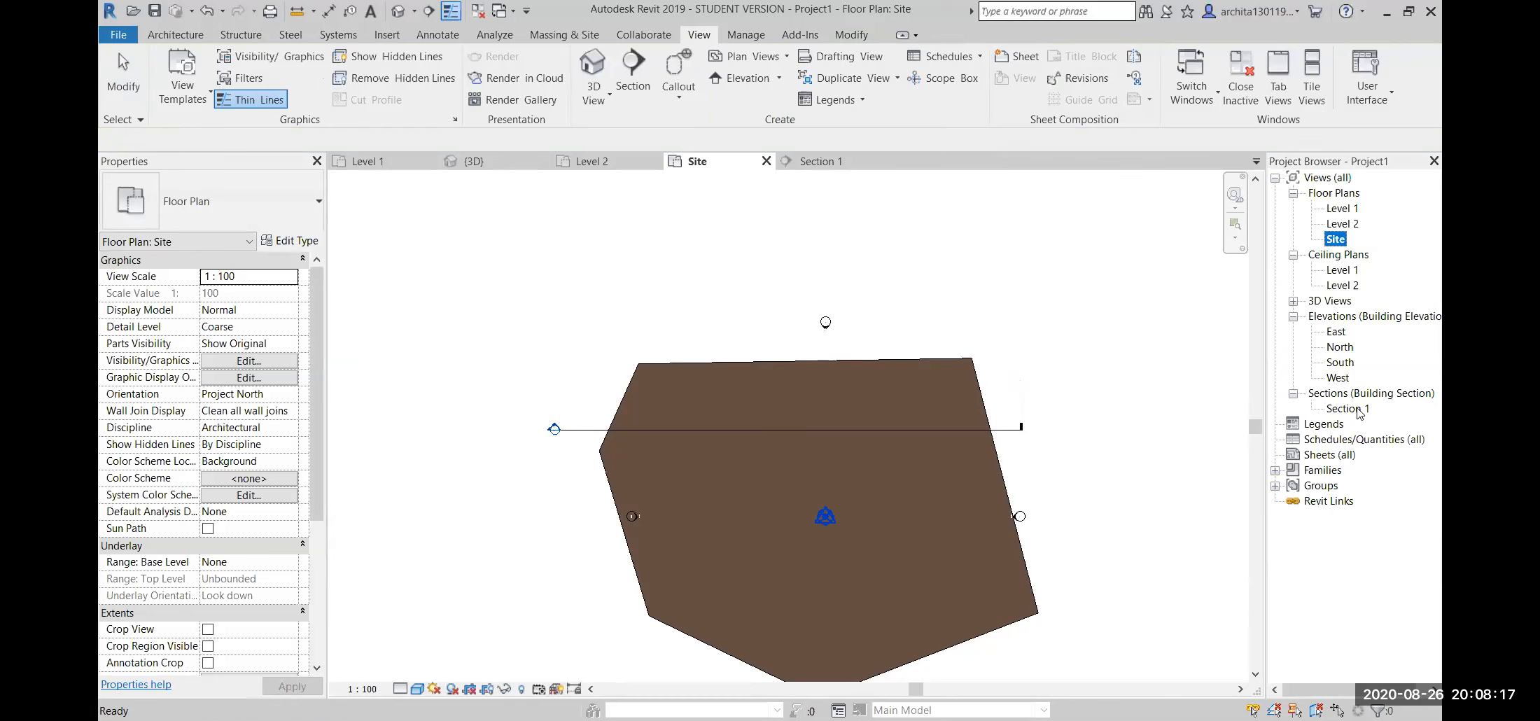
double_click(1357, 409)
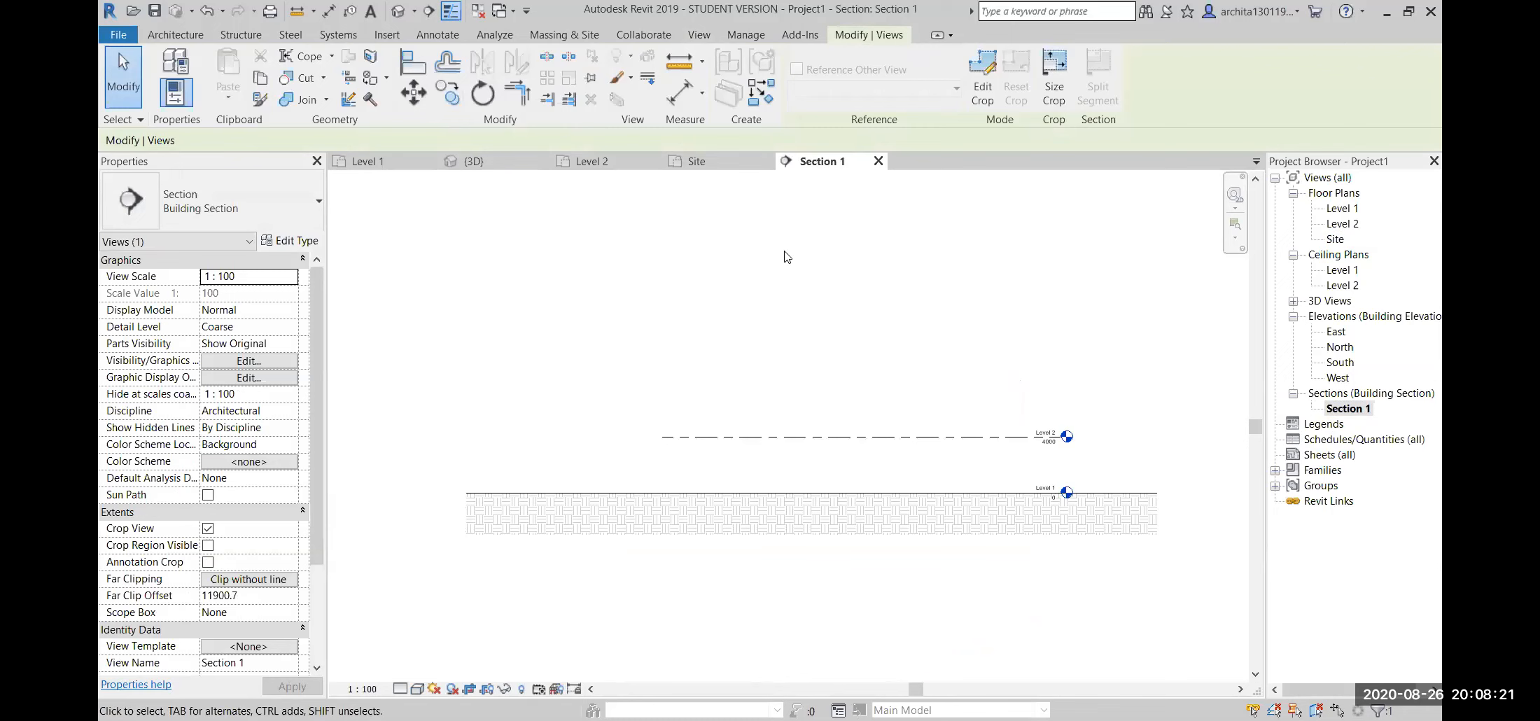
left_click(879, 161)
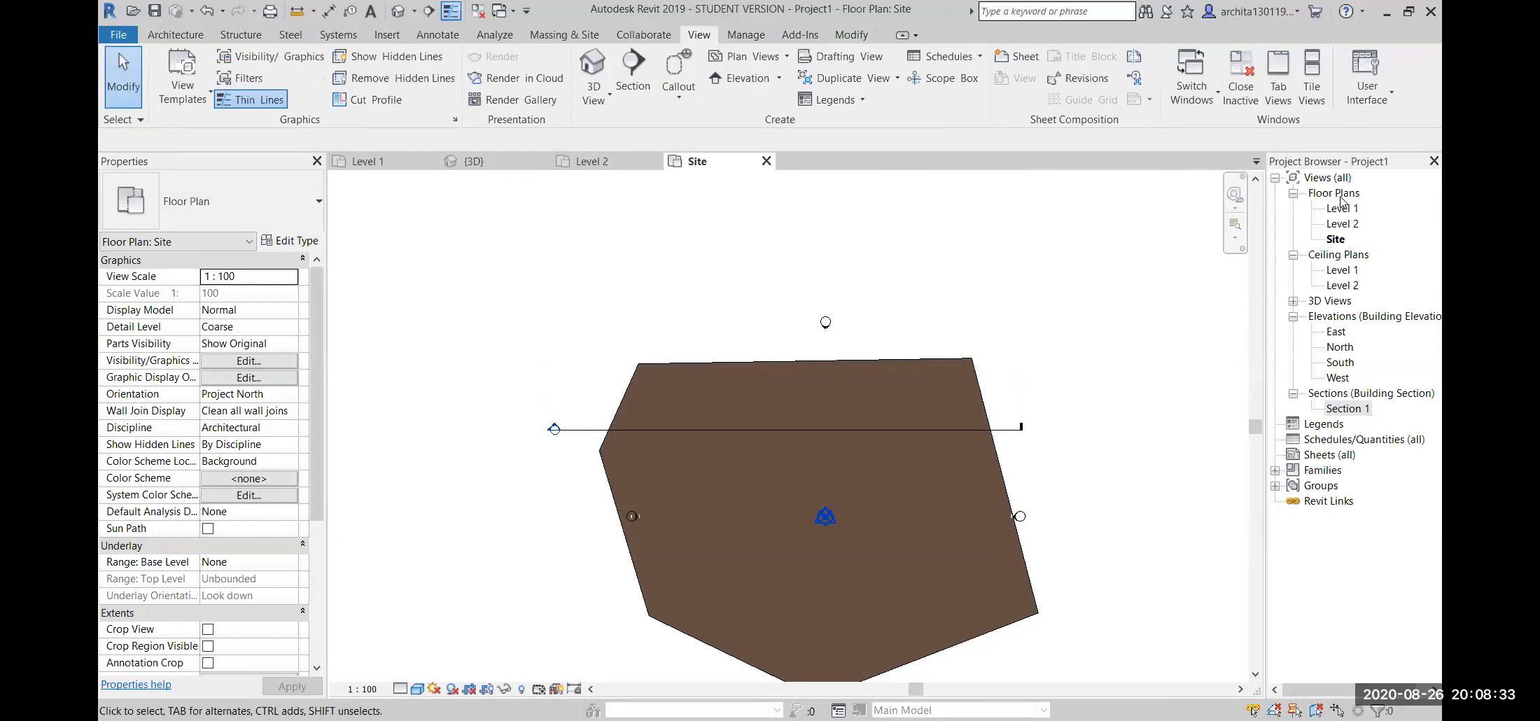
- Delete the section line crossing the toposurface in the Site plan
left_click_drag(574, 592, 494, 357)
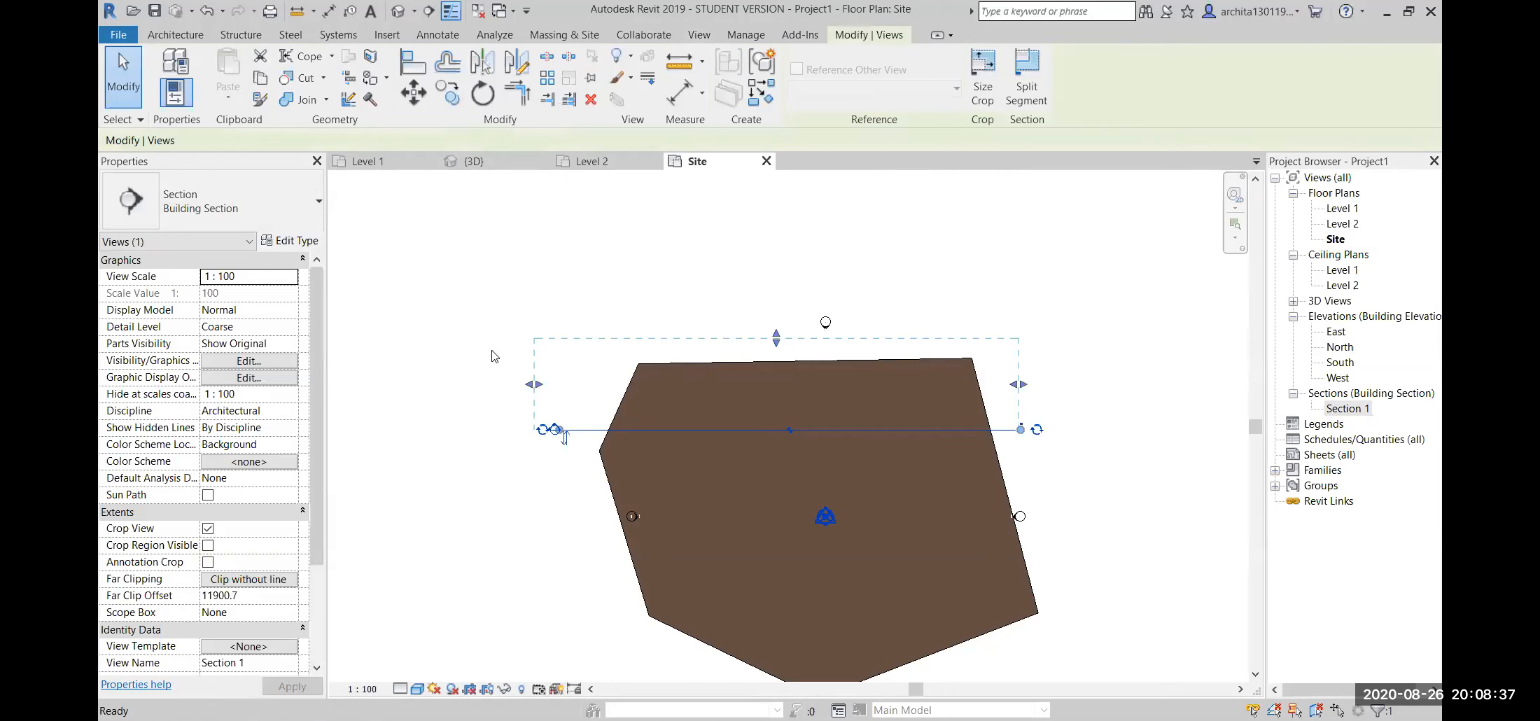
key("Delete")
left_click(832, 424)
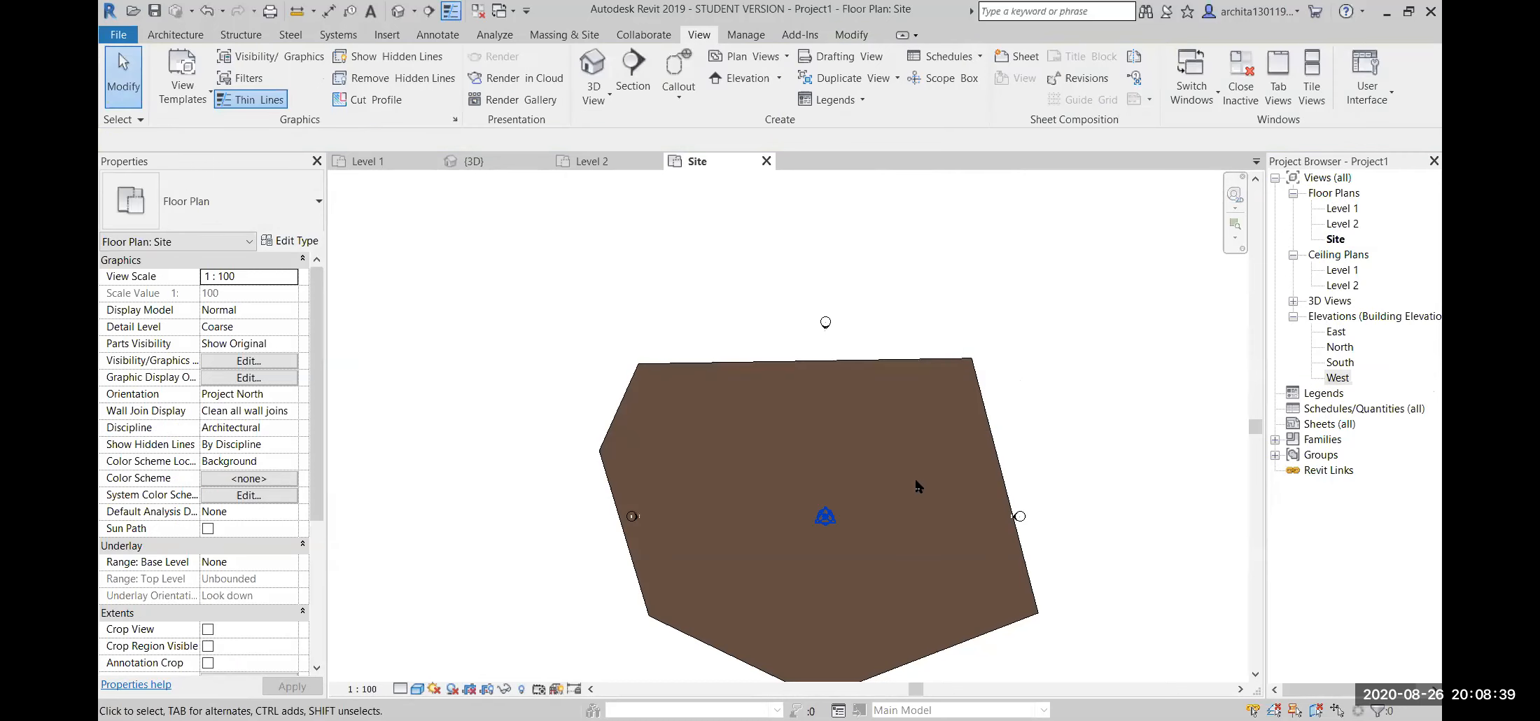
- Select the toposurface in the Site plan and open its surface for editing
left_click(898, 357)
scroll(897, 357, "down", 2)
middle_click_drag(987, 456, 869, 467)
scroll(862, 466, "up", 1)
middle_click_drag(761, 476, 791, 499)
scroll(898, 392, "up", 1)
left_click(897, 392)
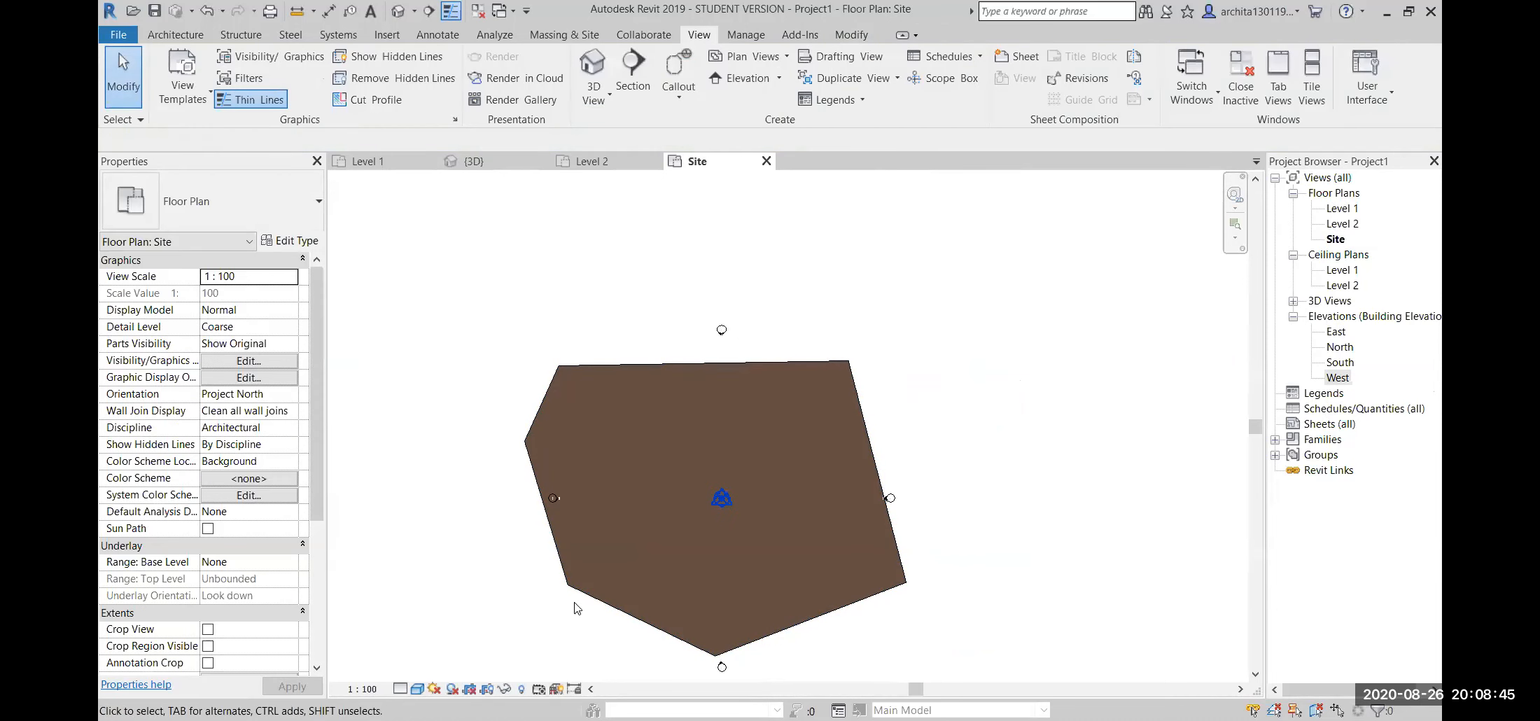
left_click(819, 365)
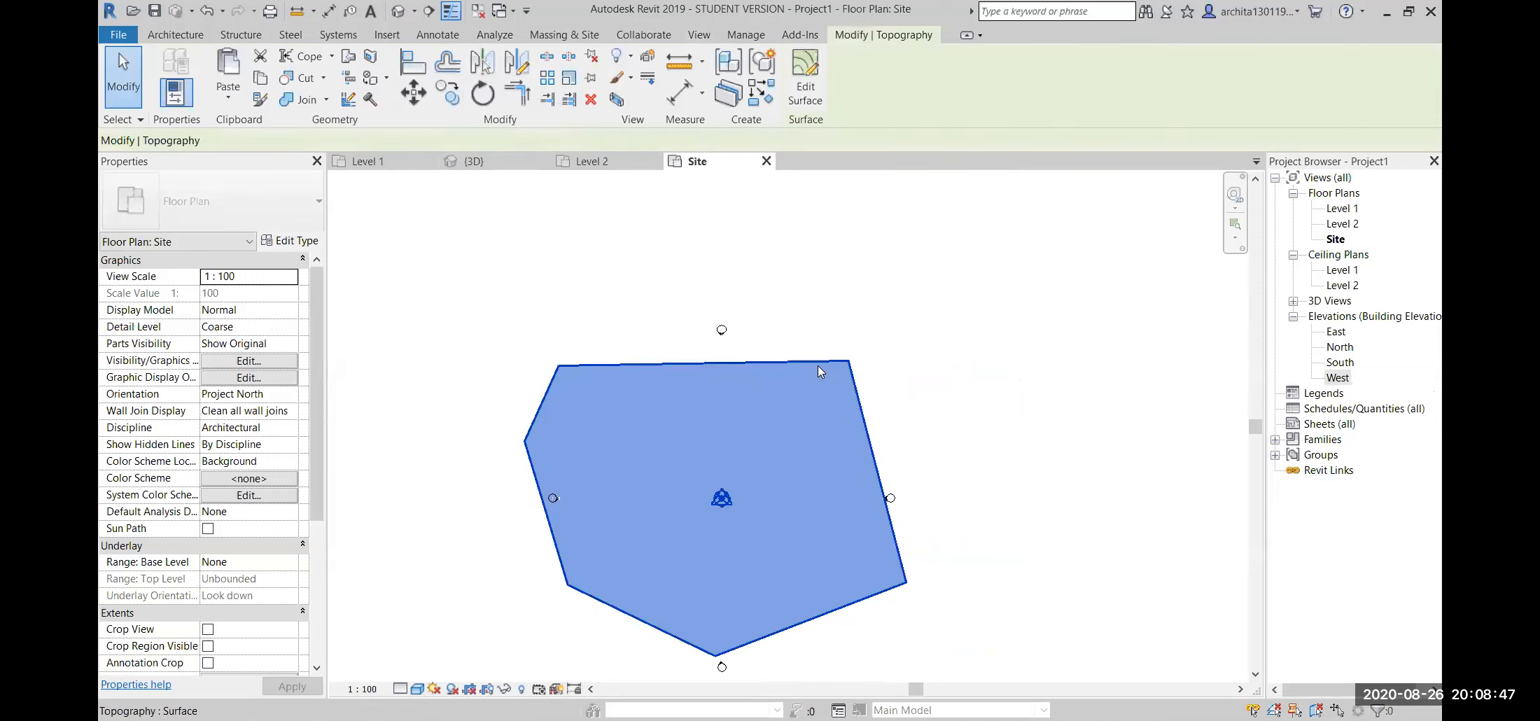
left_click(805, 80)
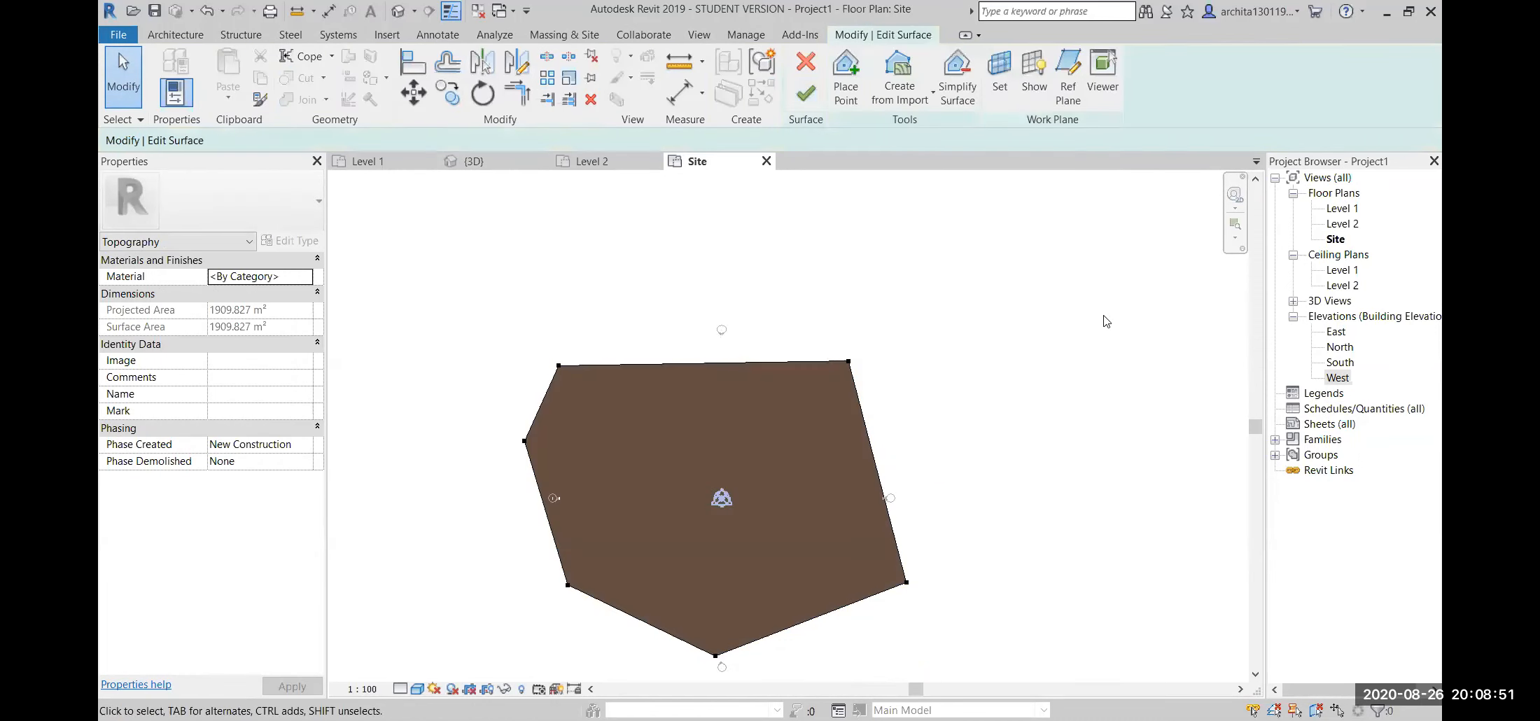
scroll(593, 443, "up", 2)
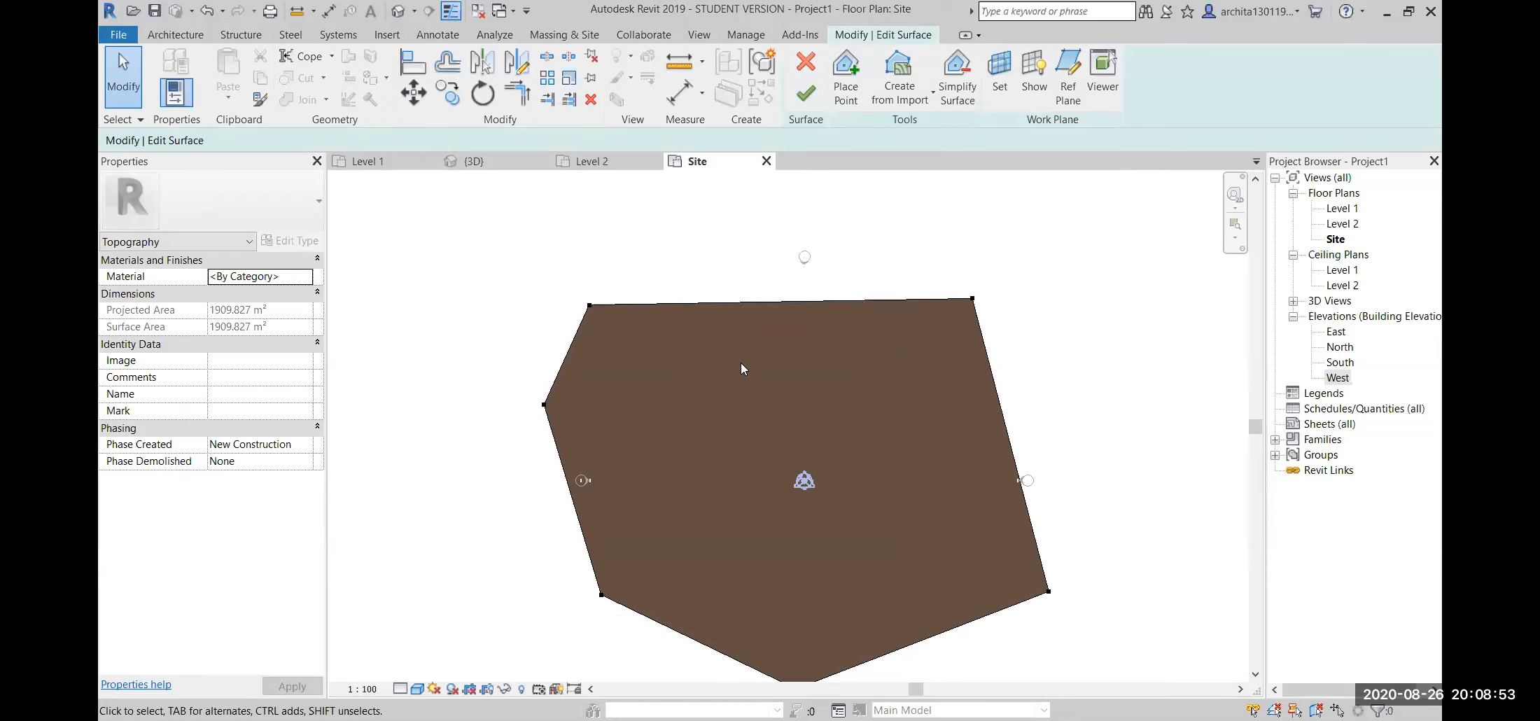
middle_click_drag(741, 362, 717, 311)
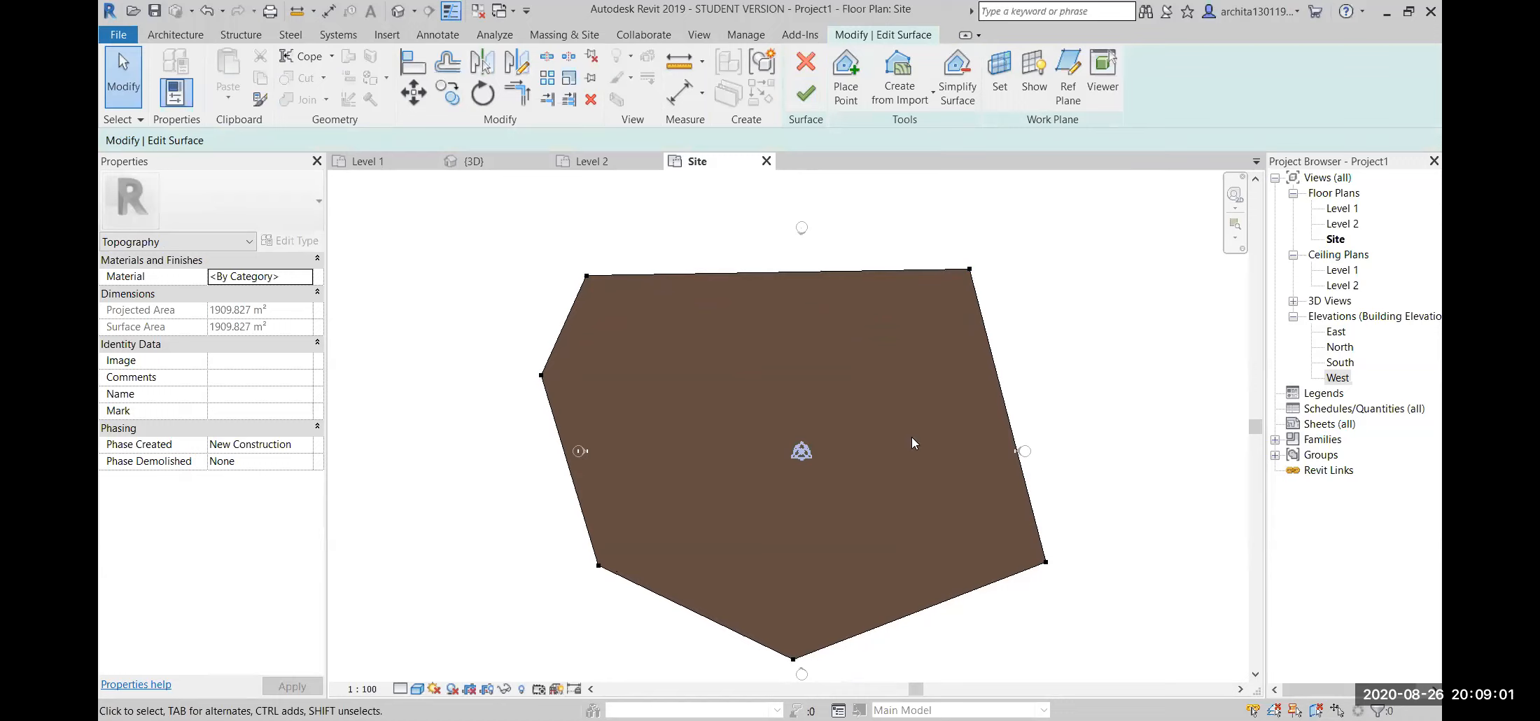
- Set the elevation of the toposurface's upper-right boundary point to 5000
left_click(587, 276)
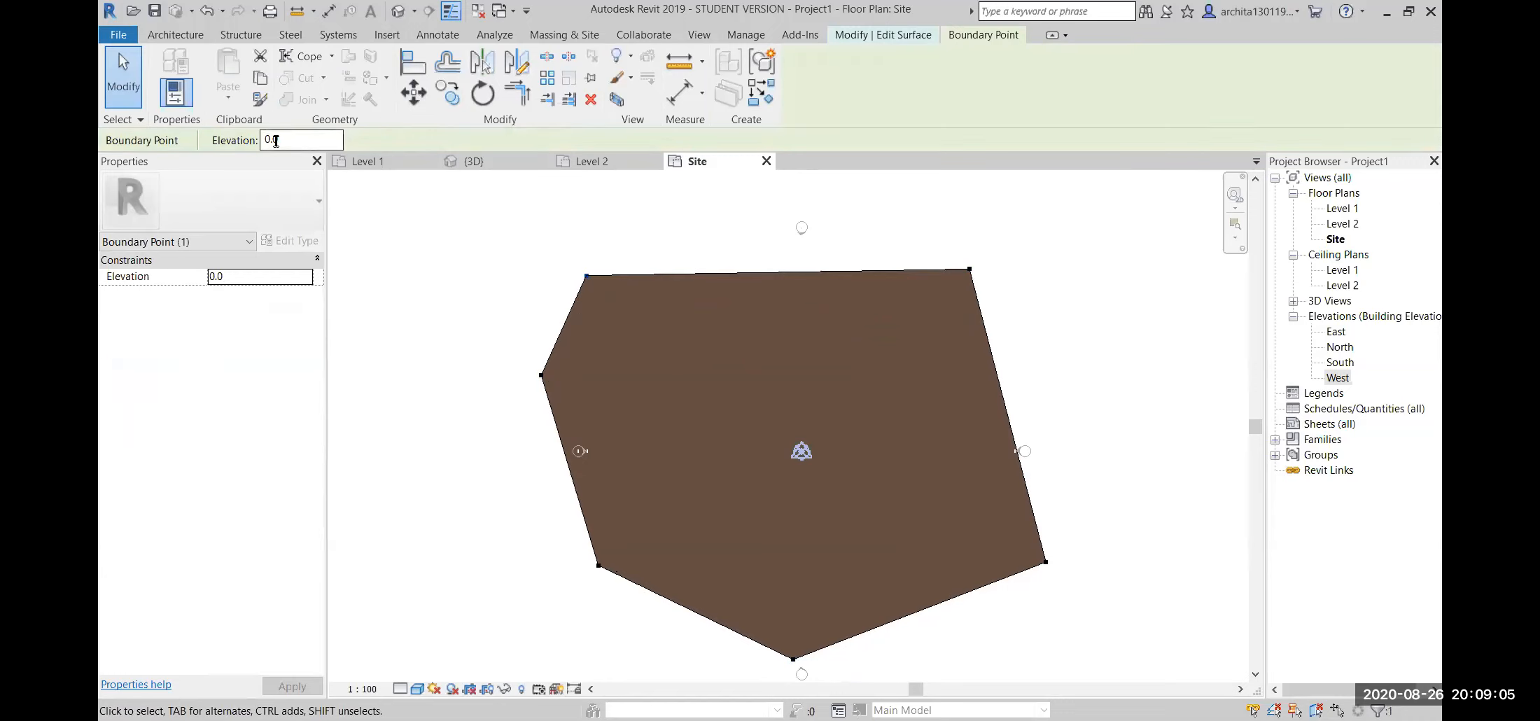
double_click(275, 141)
left_click(524, 229)
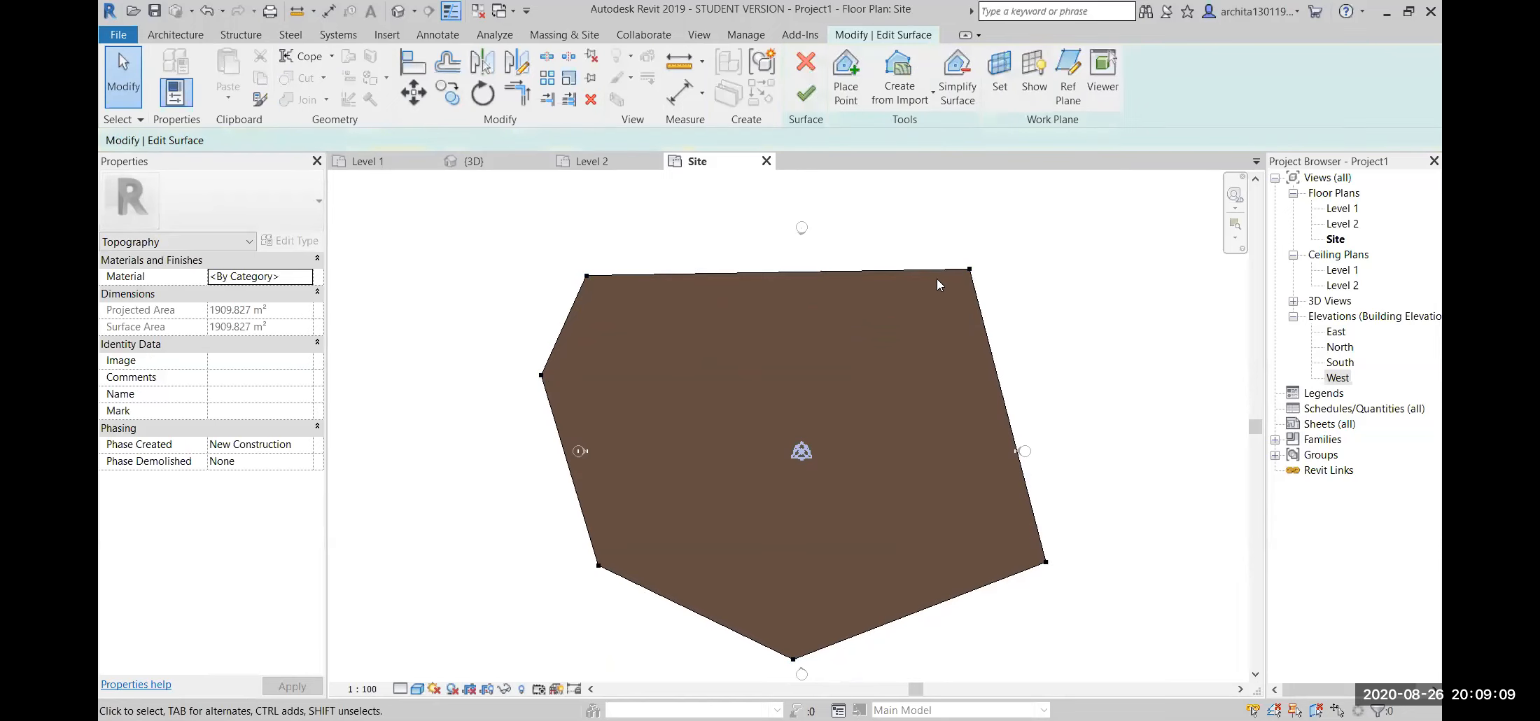
left_click(970, 269)
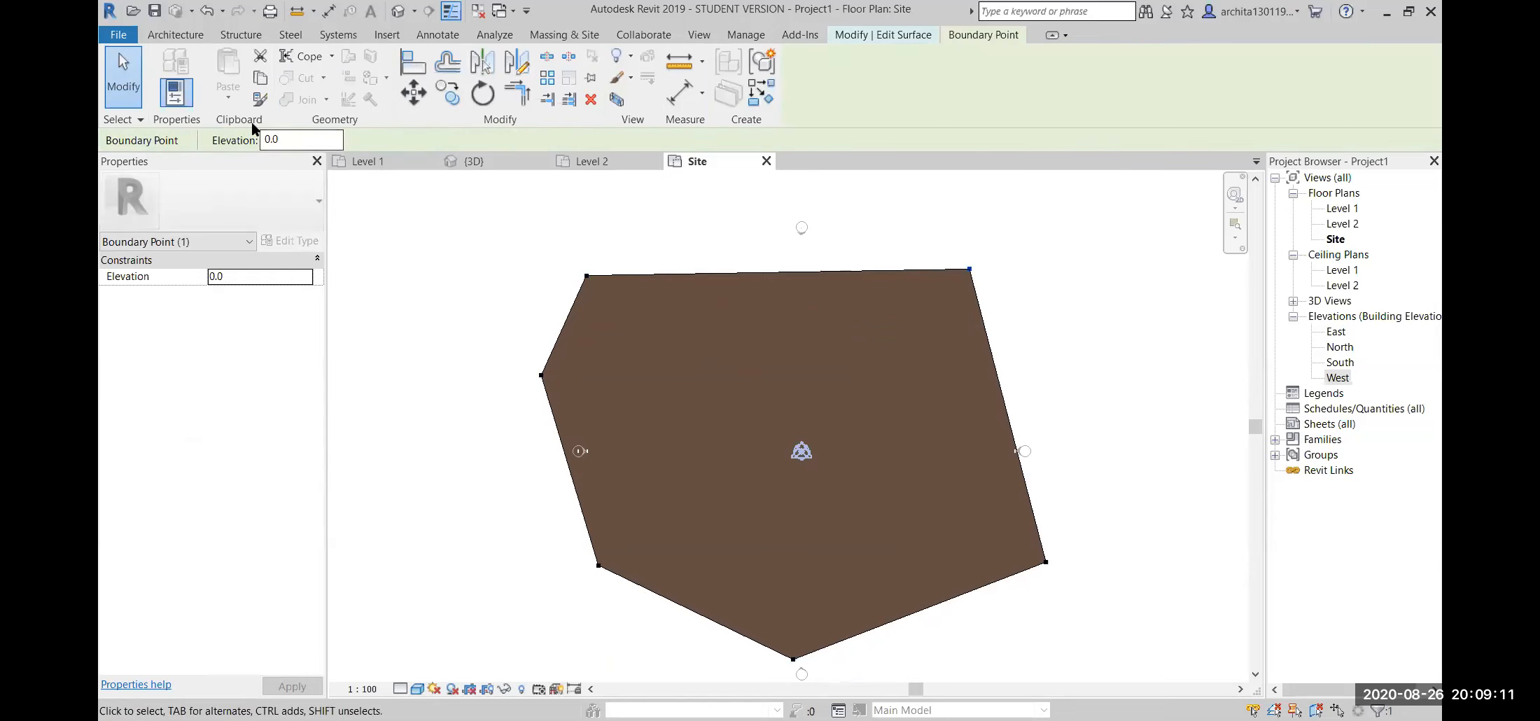
left_click_drag(293, 141, 203, 142)
type("5000")
key("Return")
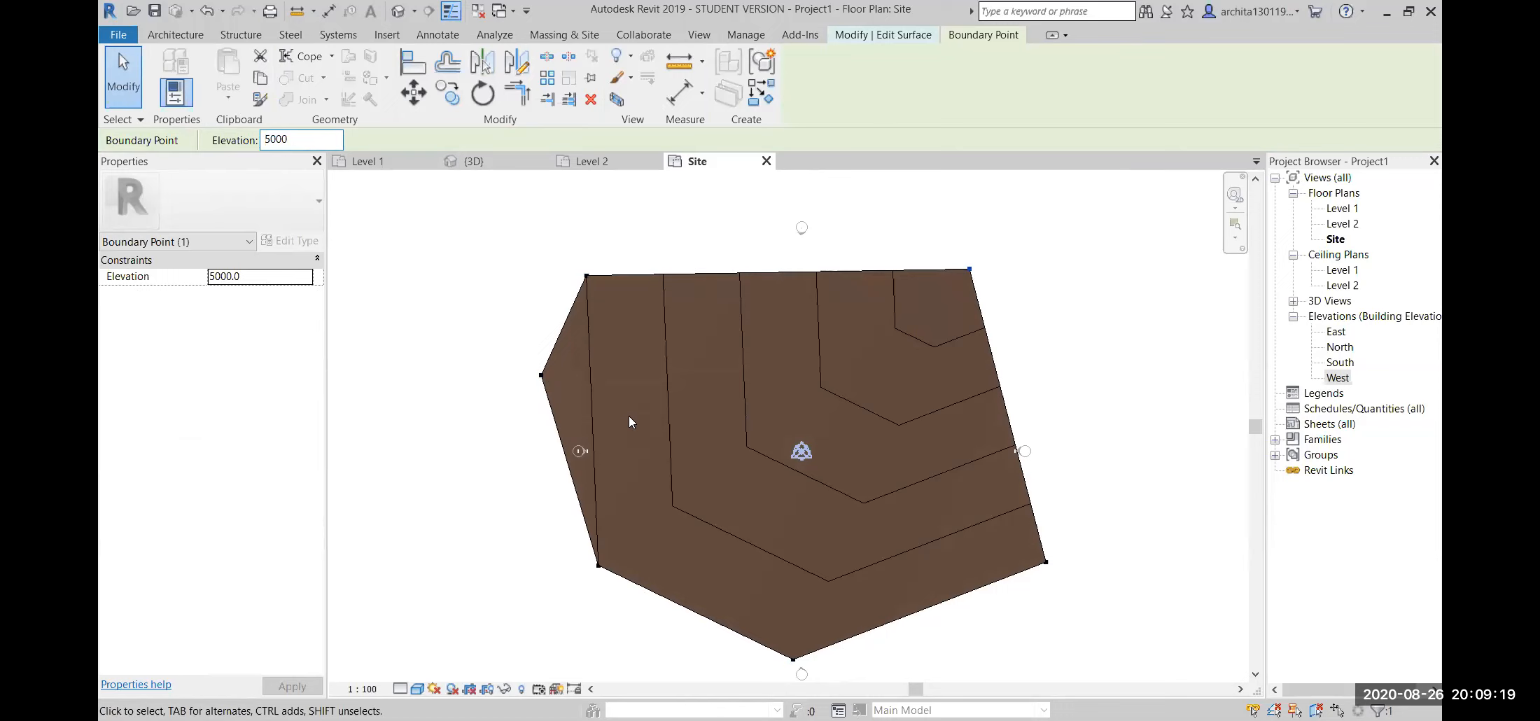
- Set the elevation of both the upper-left and the lower-right boundary points to 4000
left_click(587, 277)
type("4000")
key("Return")
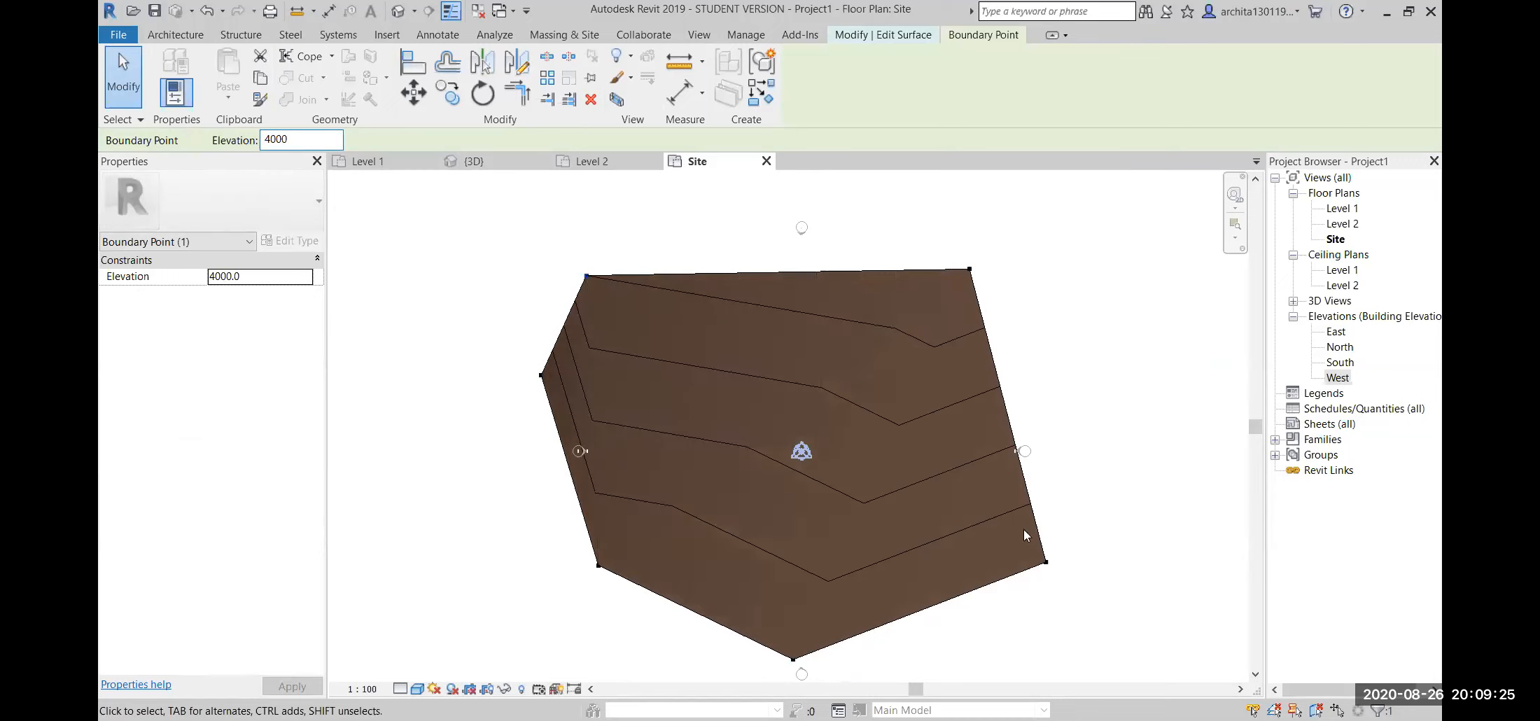
left_click(1046, 564)
type("400")
key("Return")
type("0")
left_click(429, 397)
- Set the elevation of the toposurface's leftmost boundary point to 3000
left_click(541, 375)
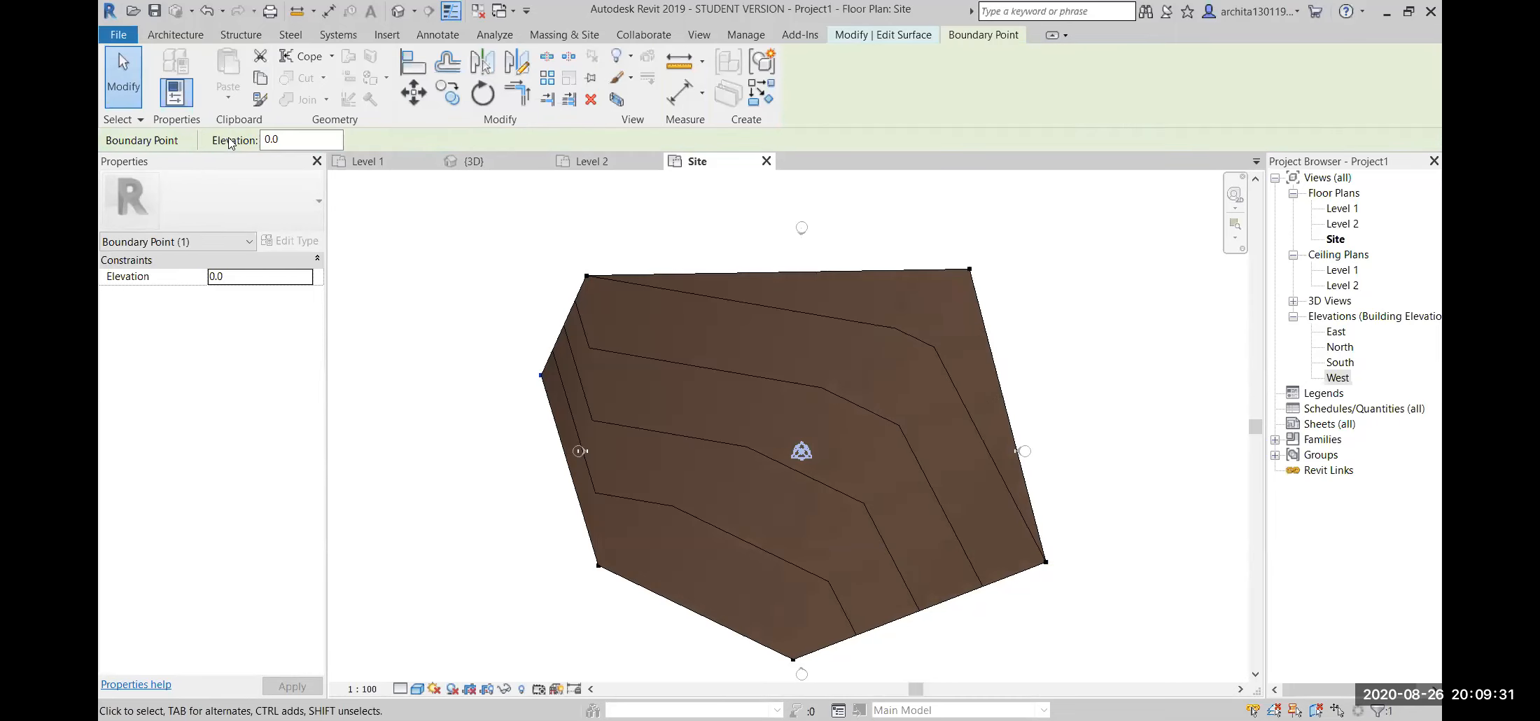
double_click(280, 139)
type("3000")
key("Return")
- Set the elevation of the toposurface's bottommost boundary point to 2000 and finish the surface edit
left_click(794, 659)
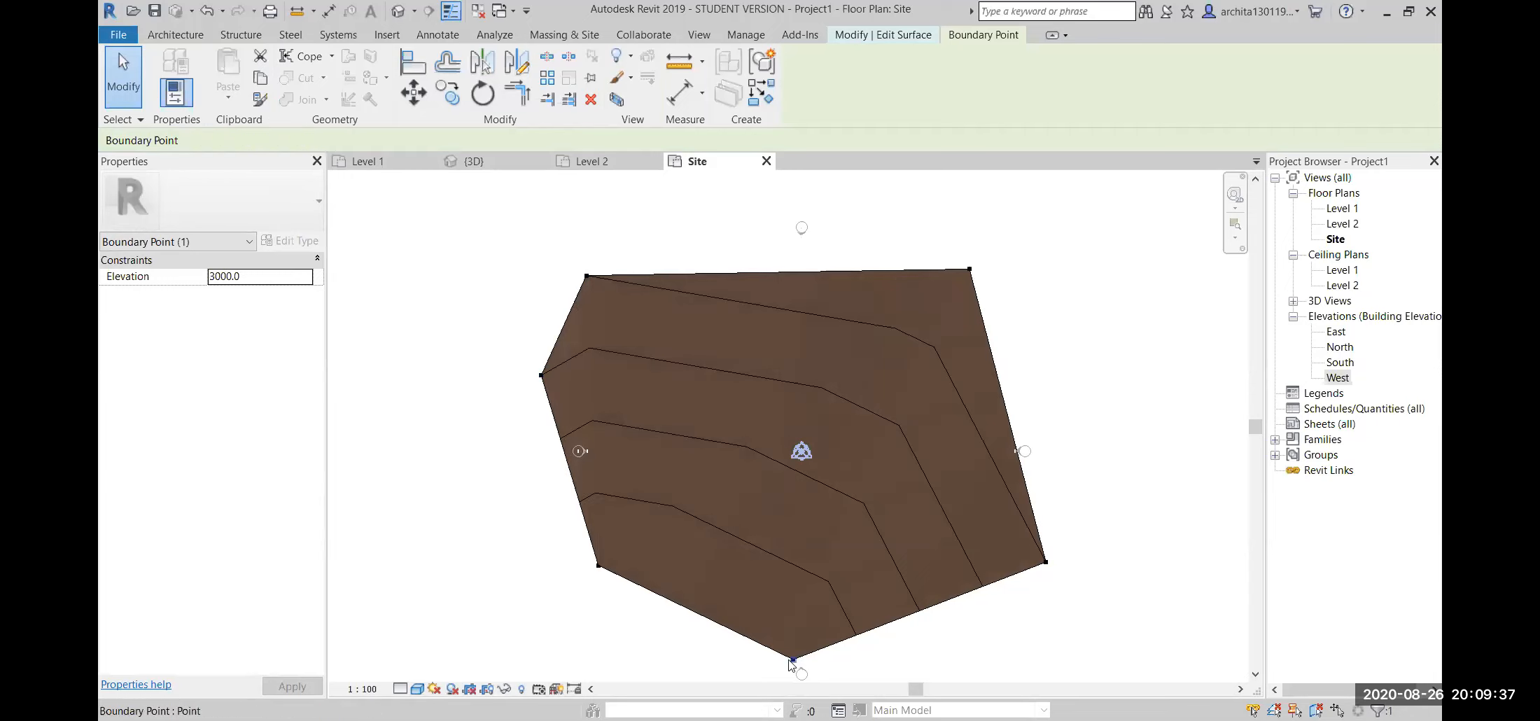
left_click(284, 140)
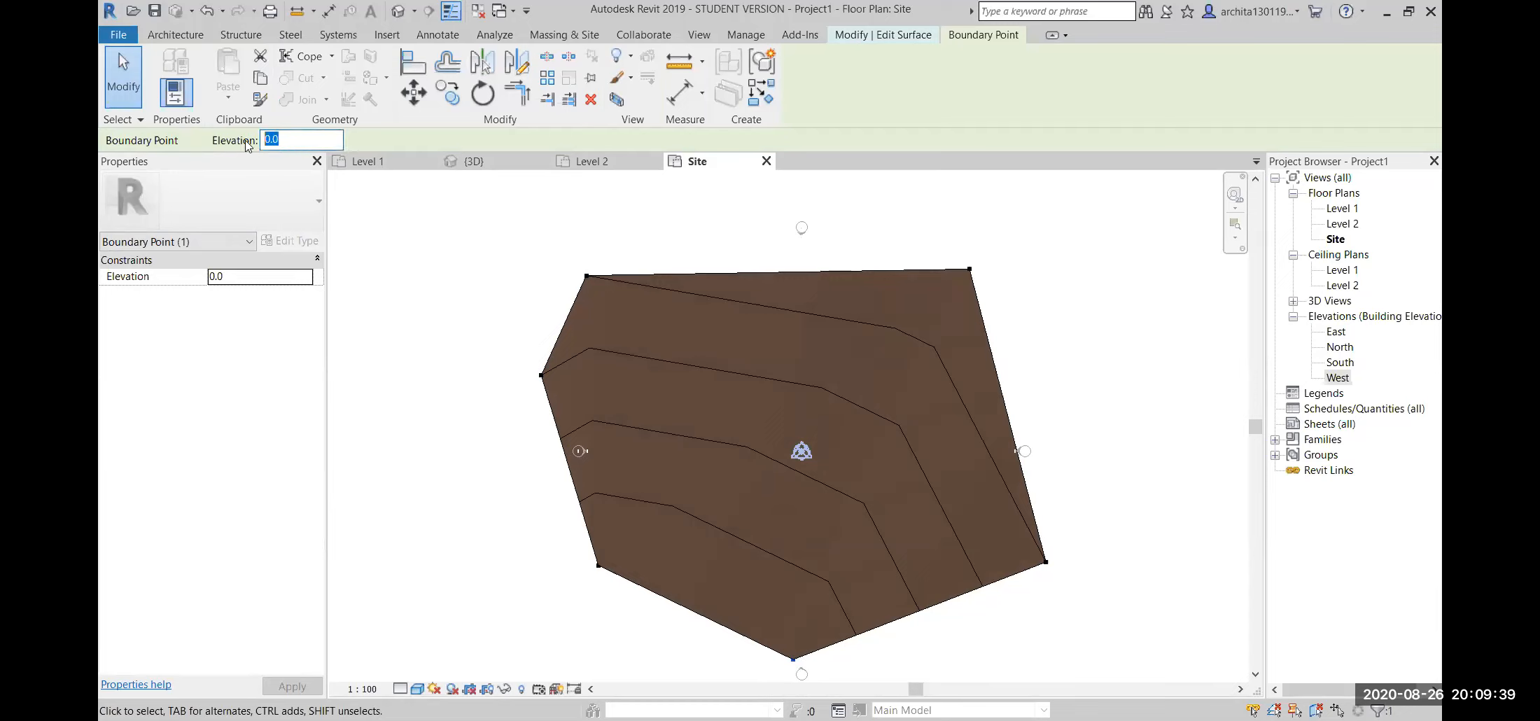
type("2000")
key("Return")
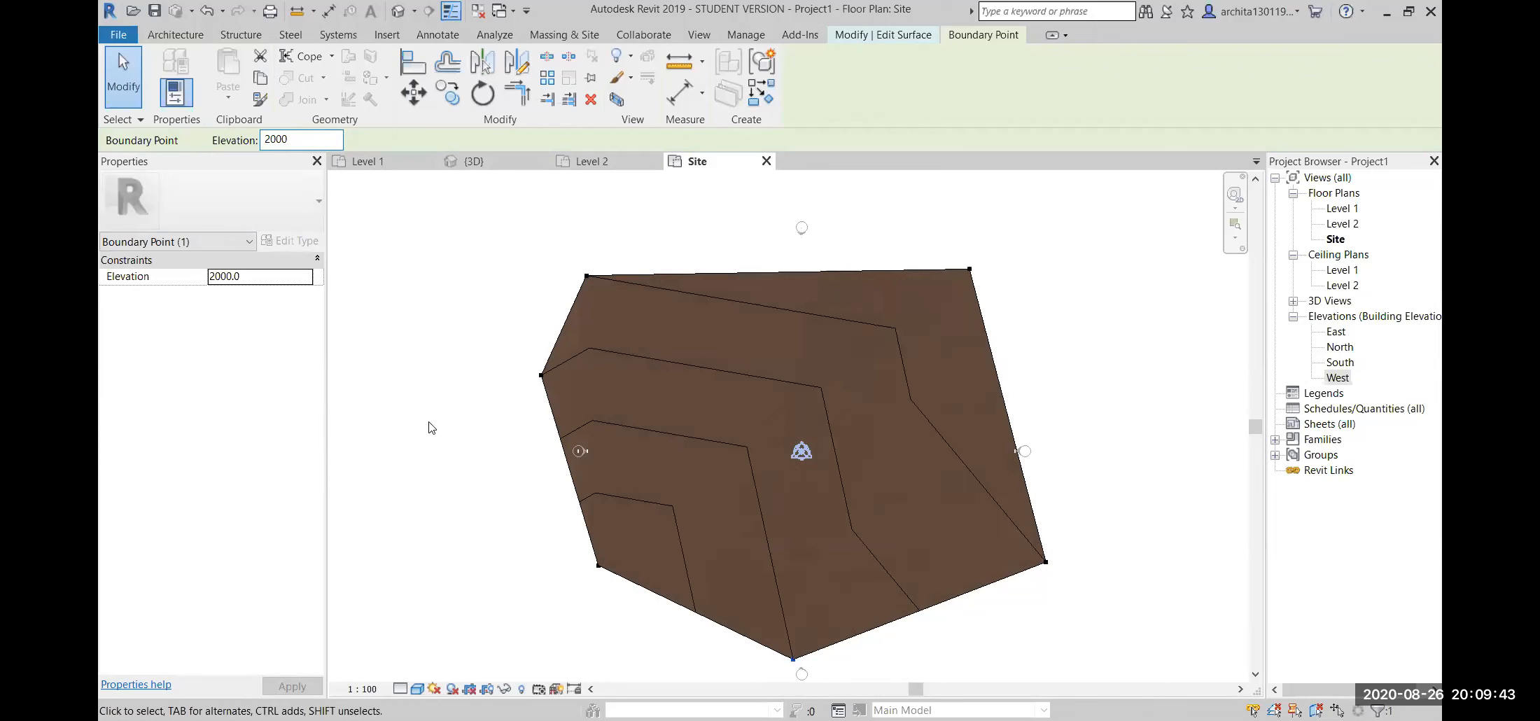
left_click(428, 423)
scroll(590, 430, "down", 3)
scroll(623, 397, "up", 2)
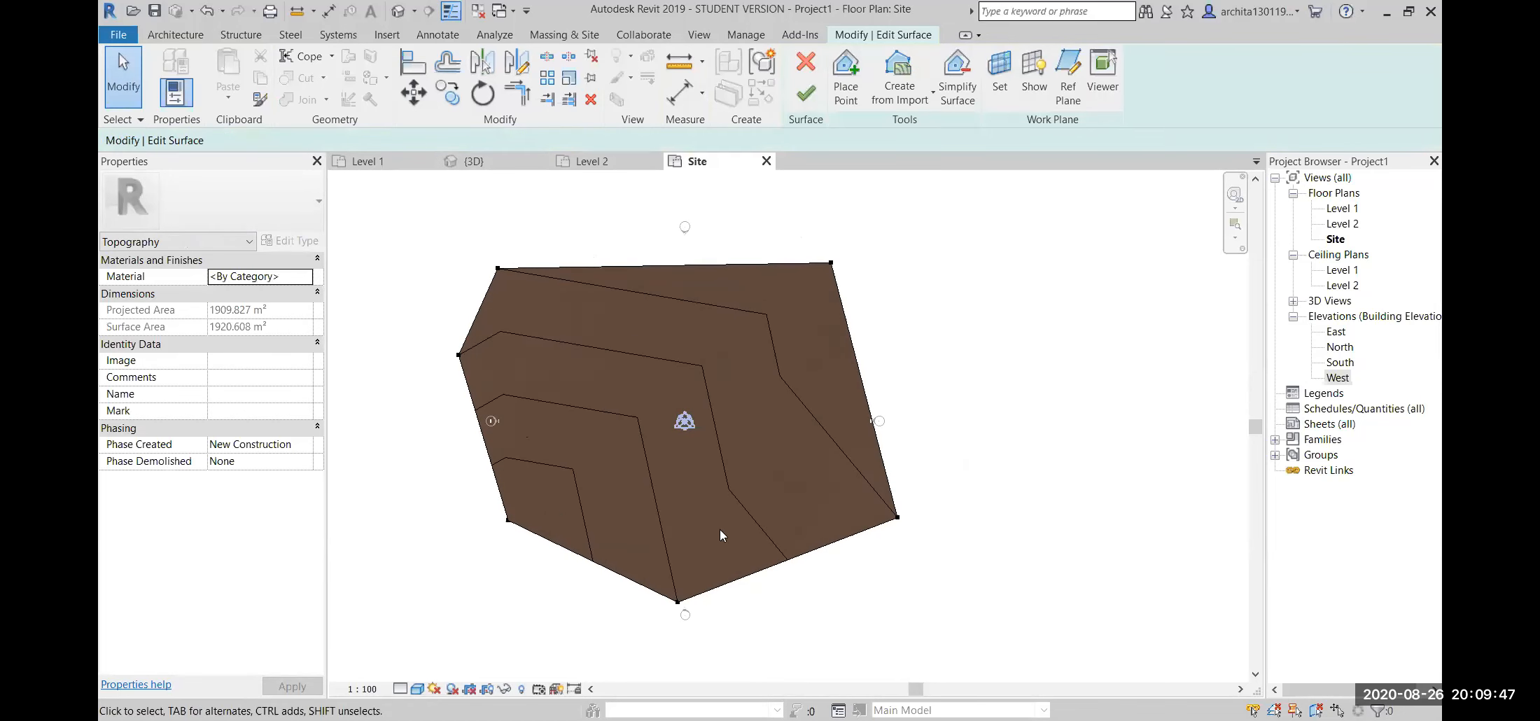
left_click(806, 97)
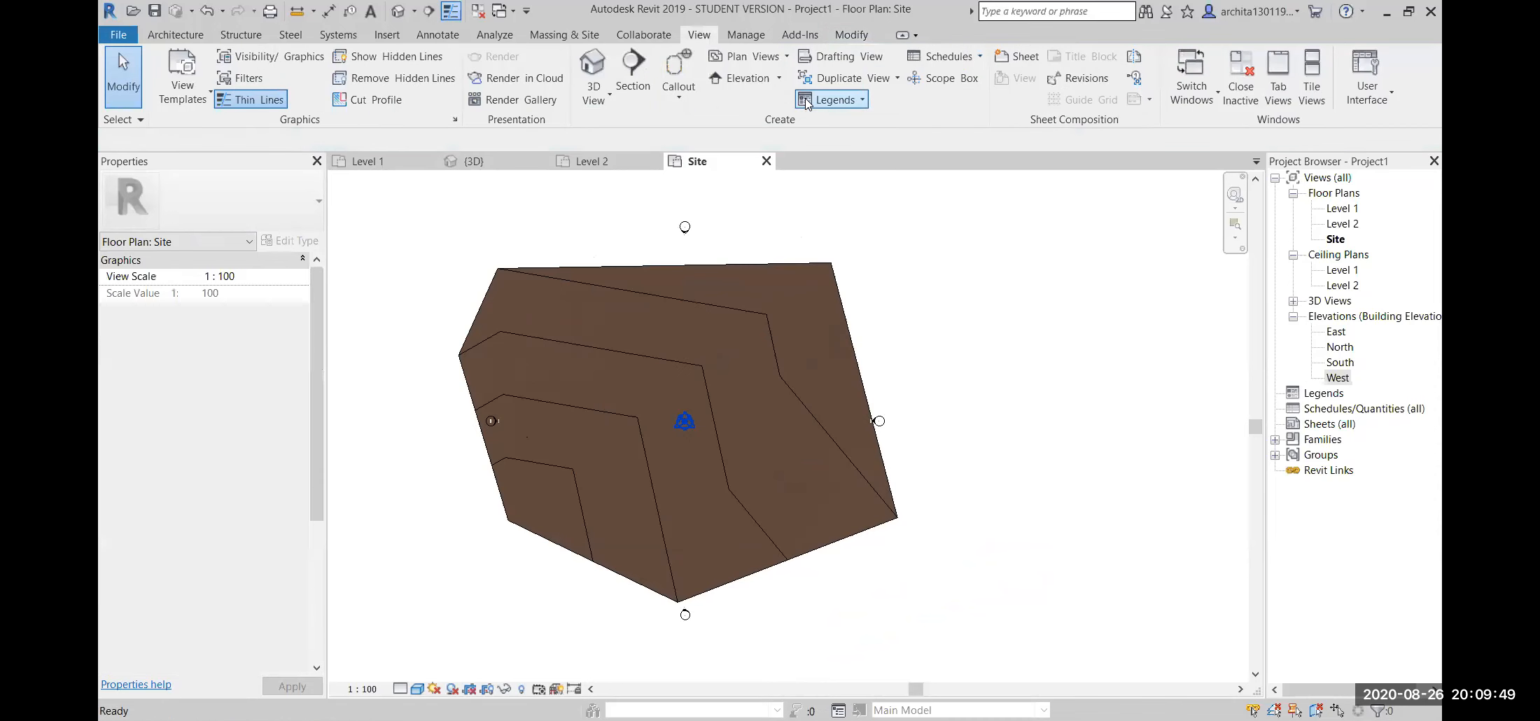
- Inspect the sloped toposurface and its contour lines from several angles in the 3D view
left_click(399, 10)
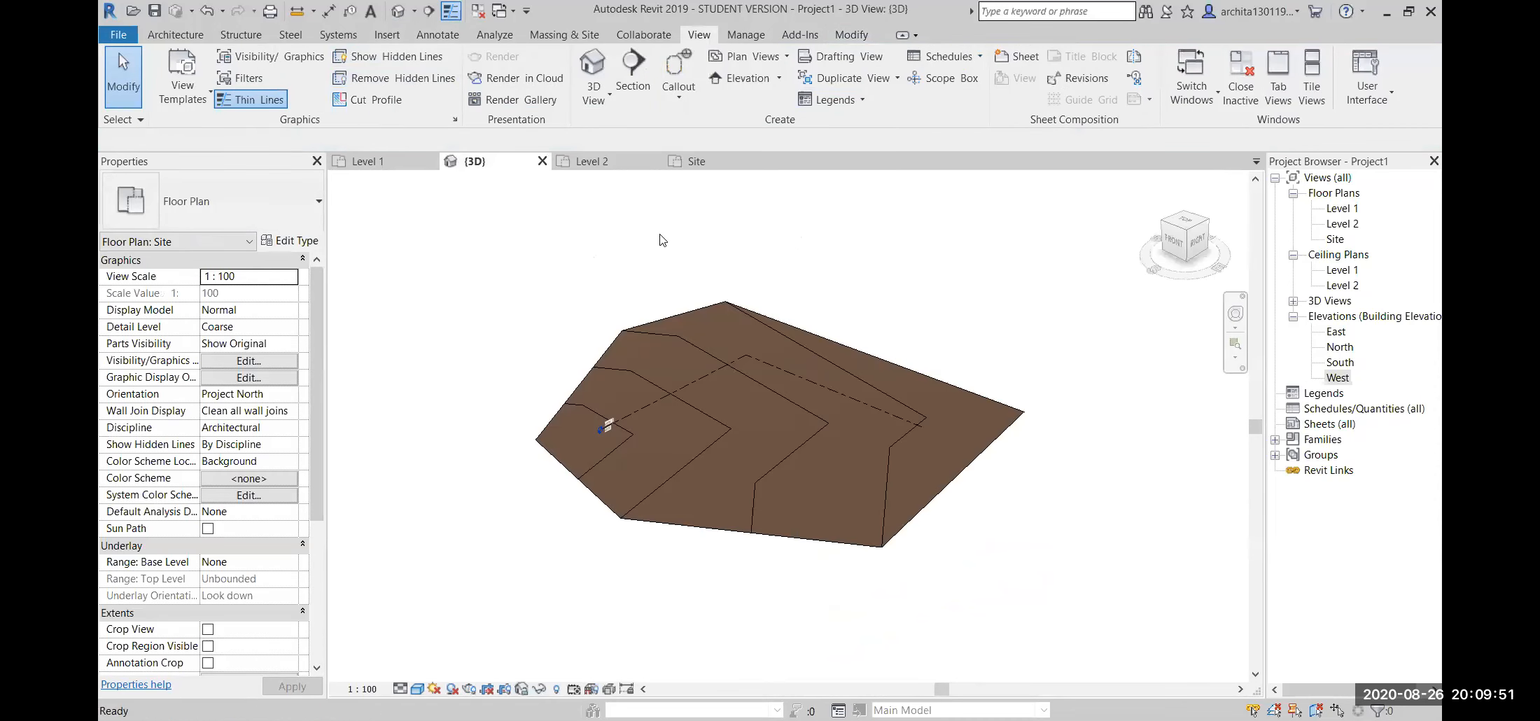
middle_click_drag(767, 444, 833, 423, "shift")
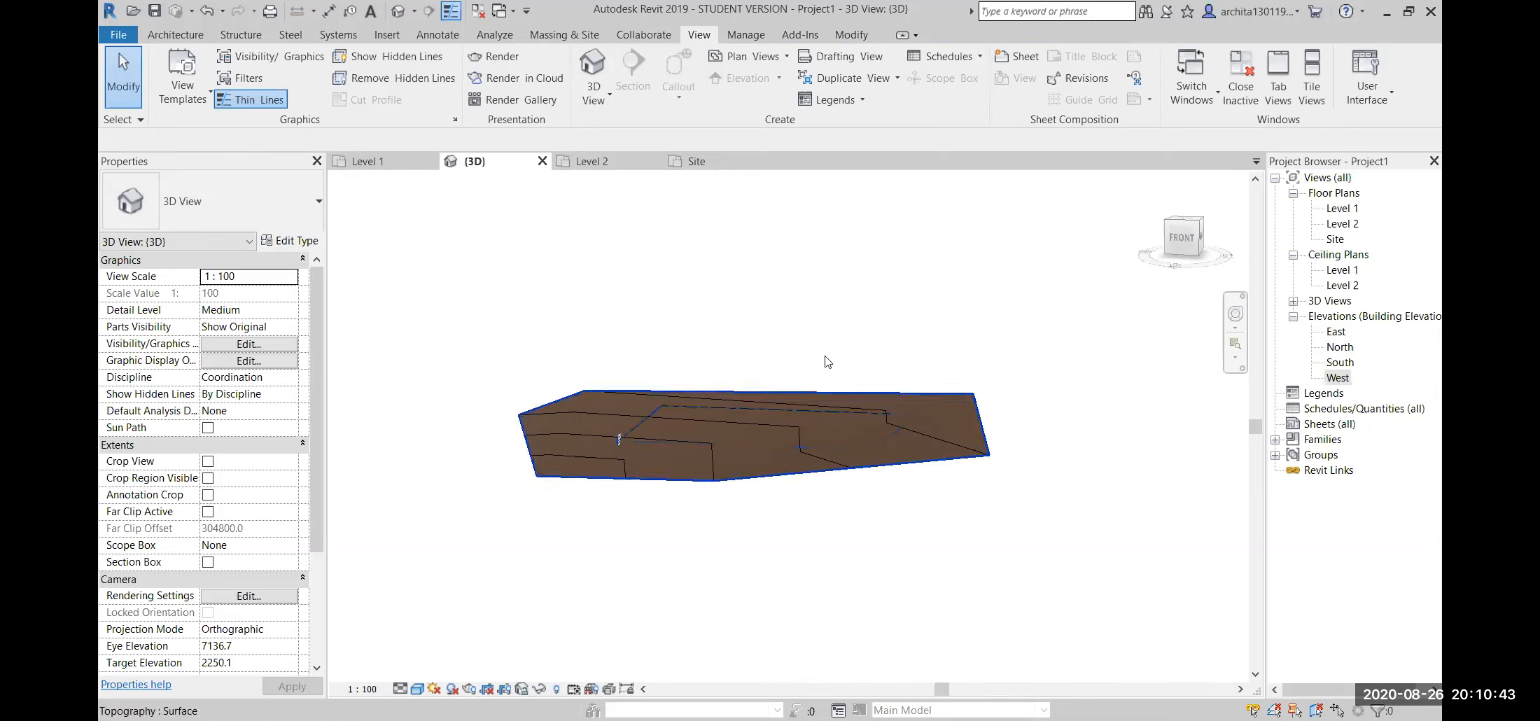
middle_click_drag(849, 413, 868, 574, "shift")
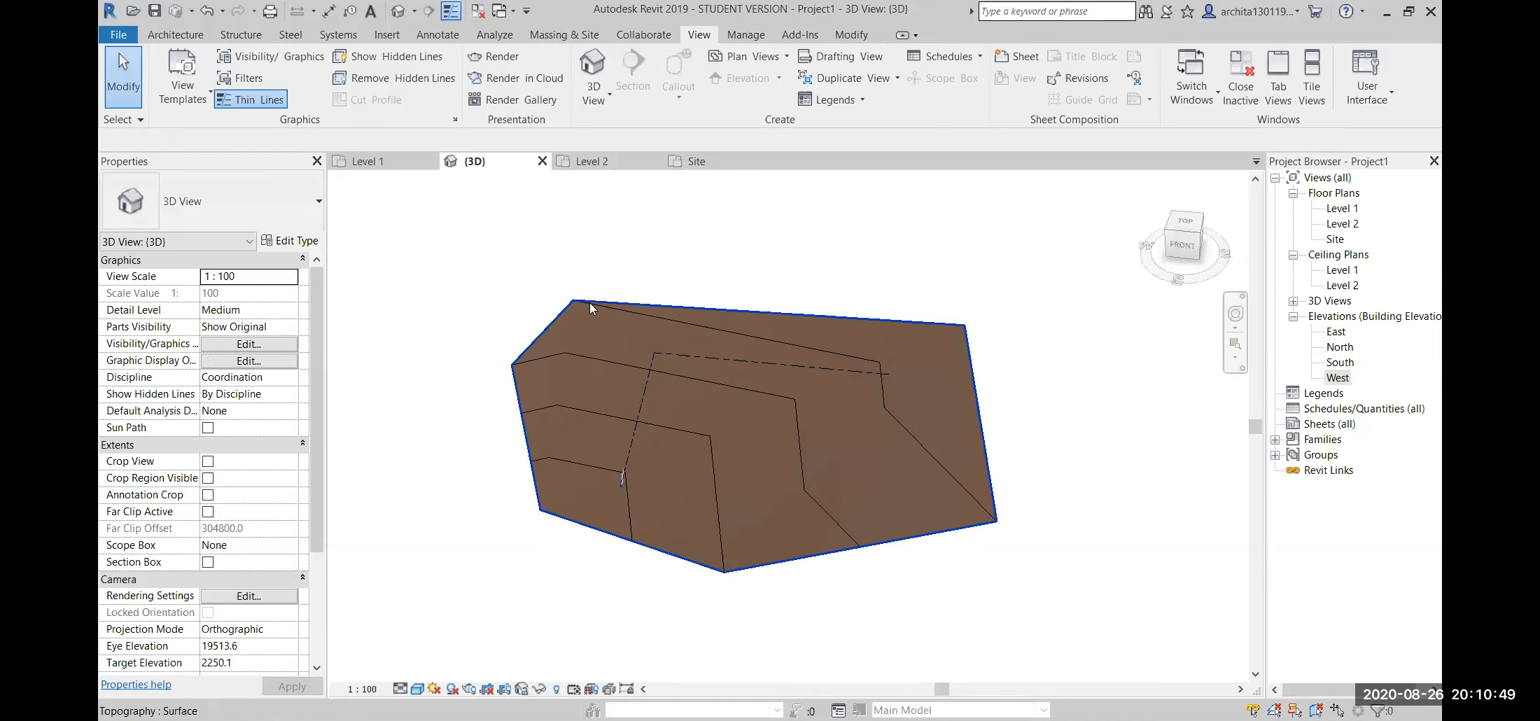
middle_click_drag(753, 383, 990, 475, "shift")
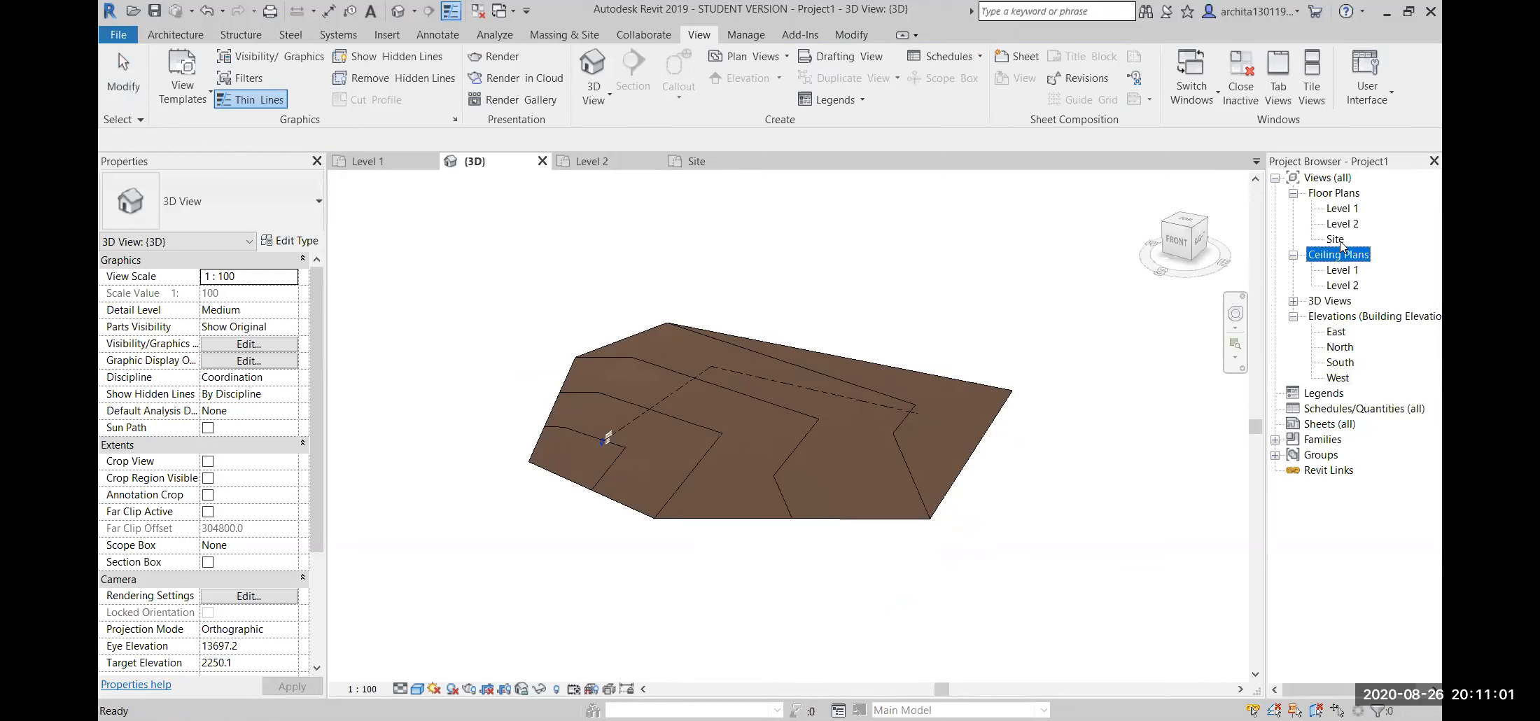
- Return to the Site floor plan and reopen the toposurface for surface editing
double_click(1337, 239)
left_click(815, 317)
left_click(967, 382)
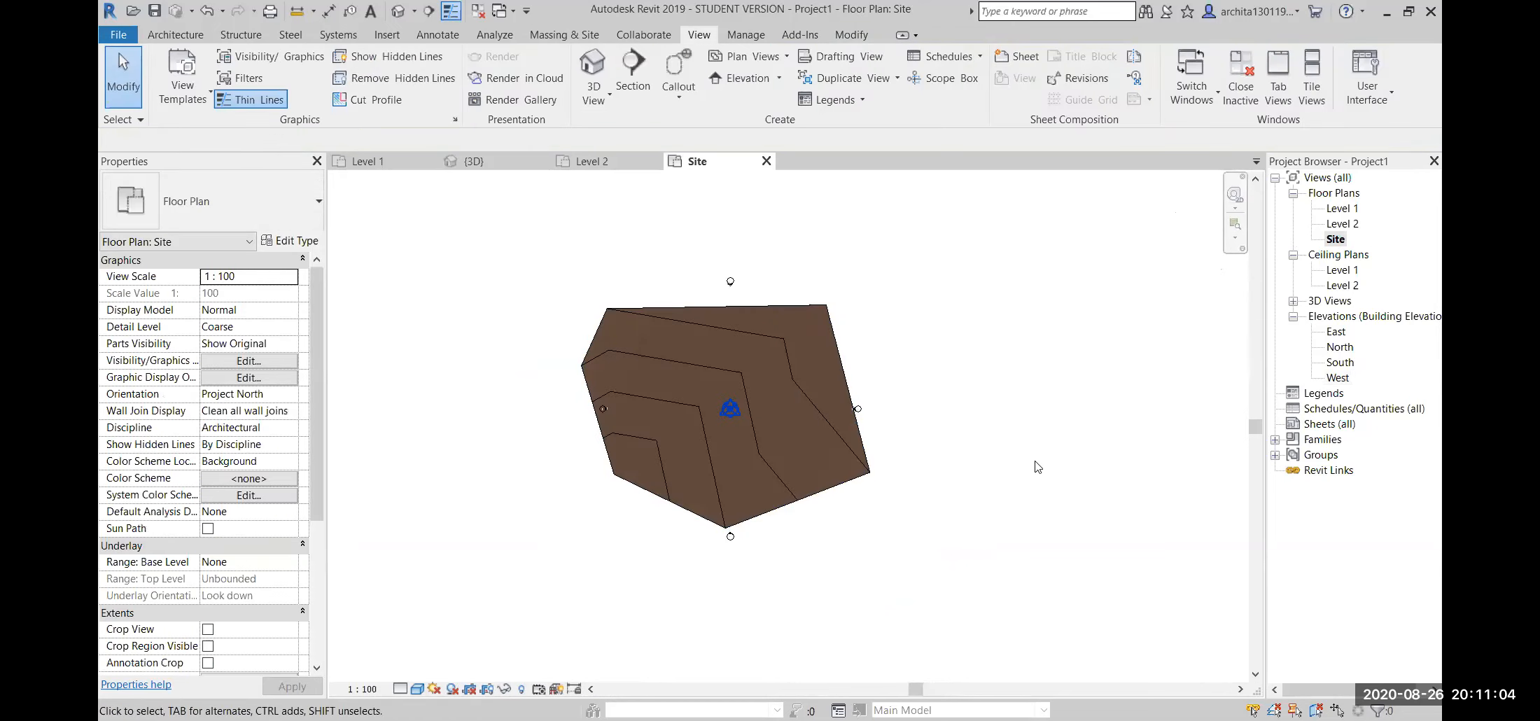
left_click(781, 308)
left_click(805, 77)
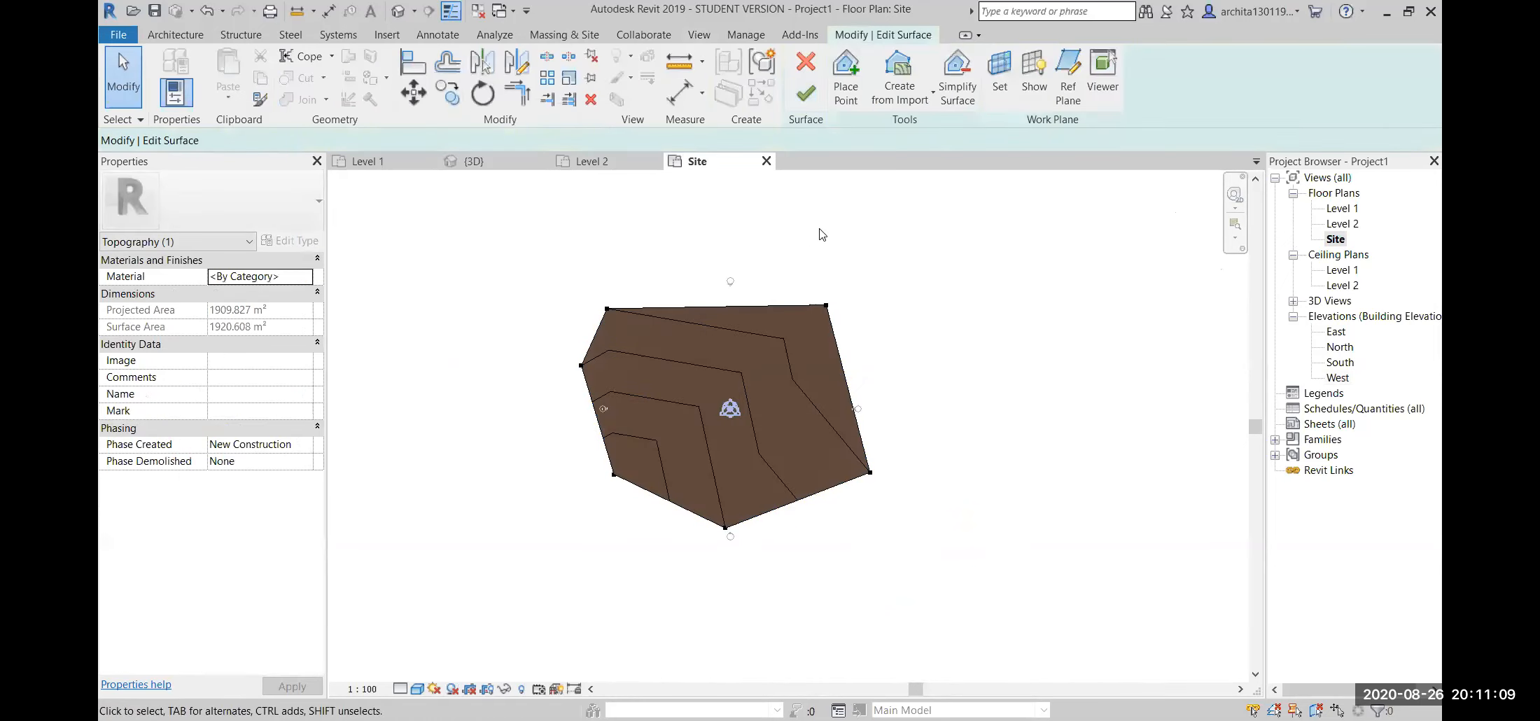
- Check the elevations of the toposurface's upper-right and upper-left boundary points
left_click(829, 306)
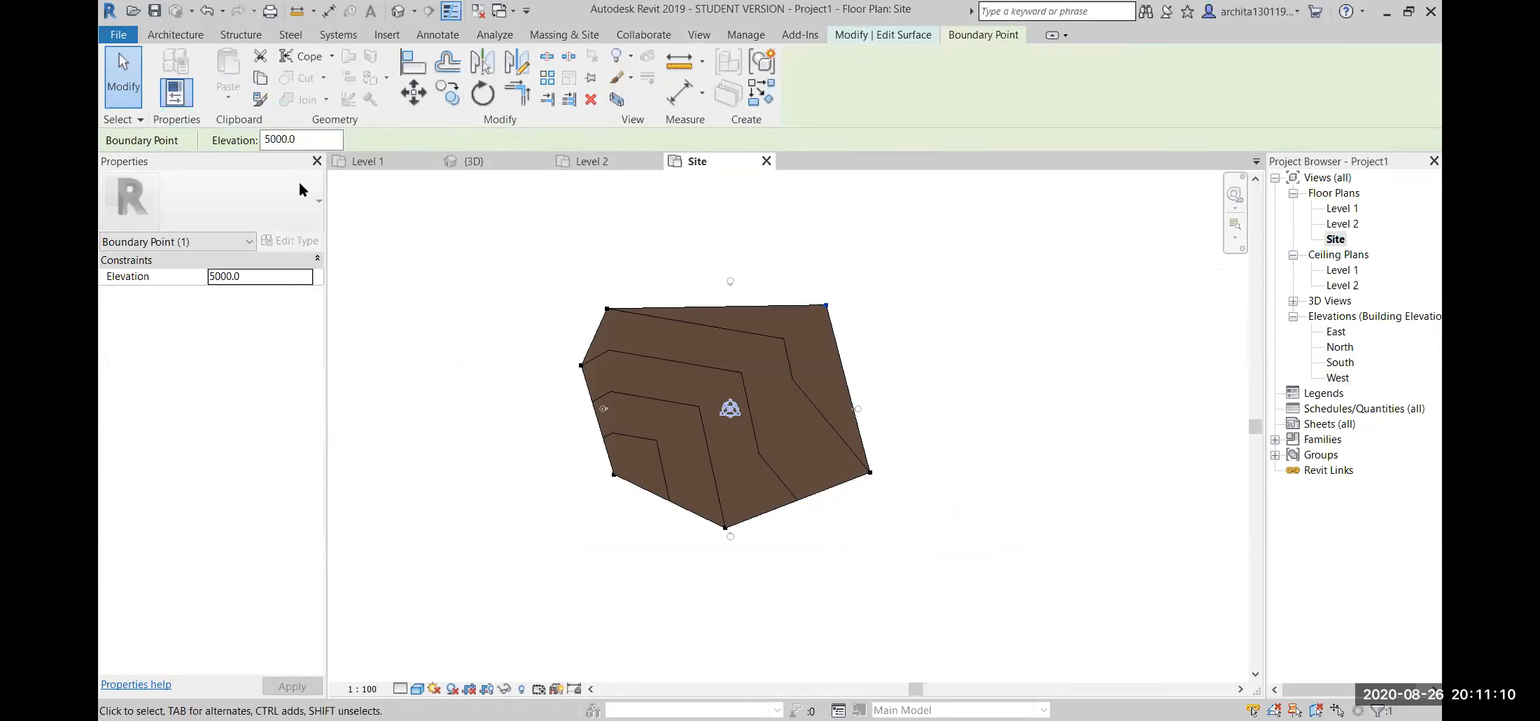
left_click(658, 271)
scroll(795, 320, "up", 1)
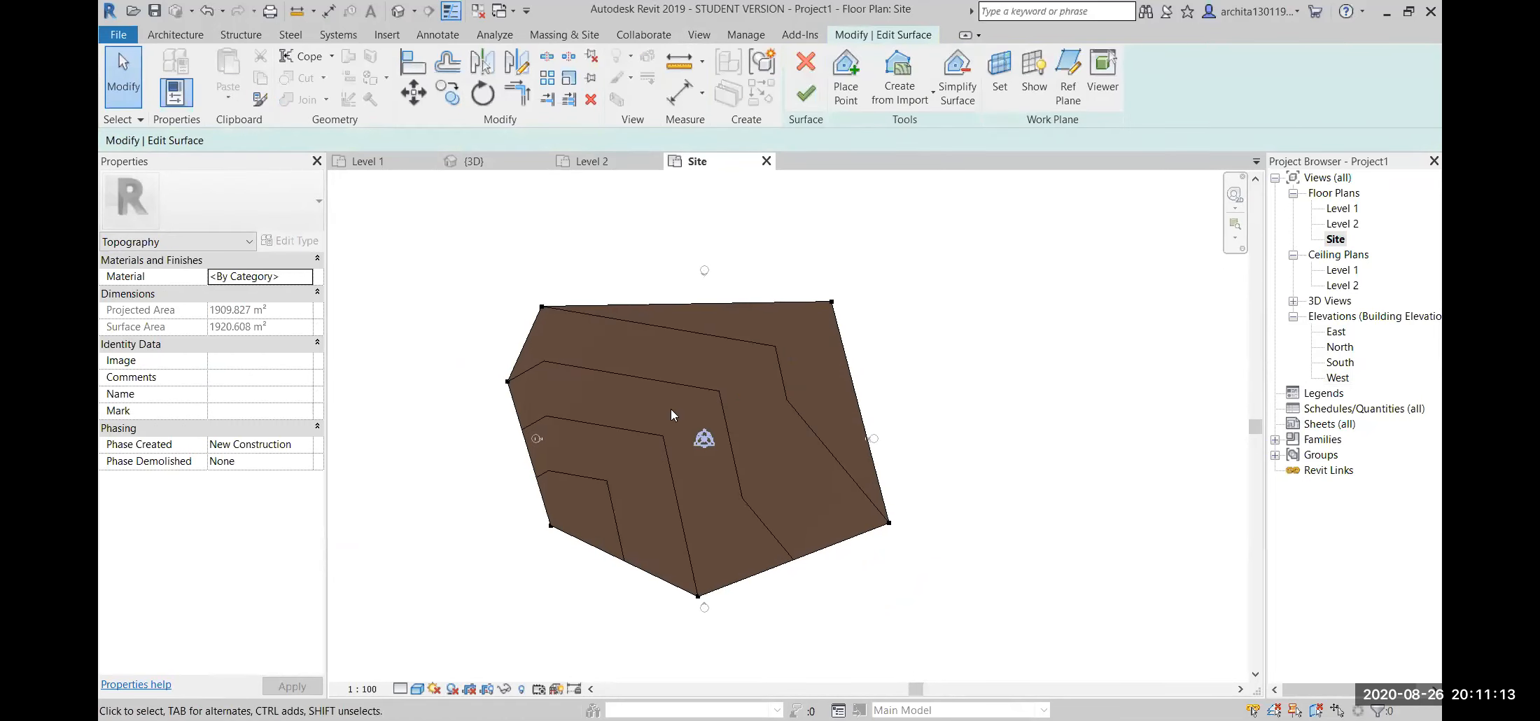
middle_click_drag(670, 409, 702, 448)
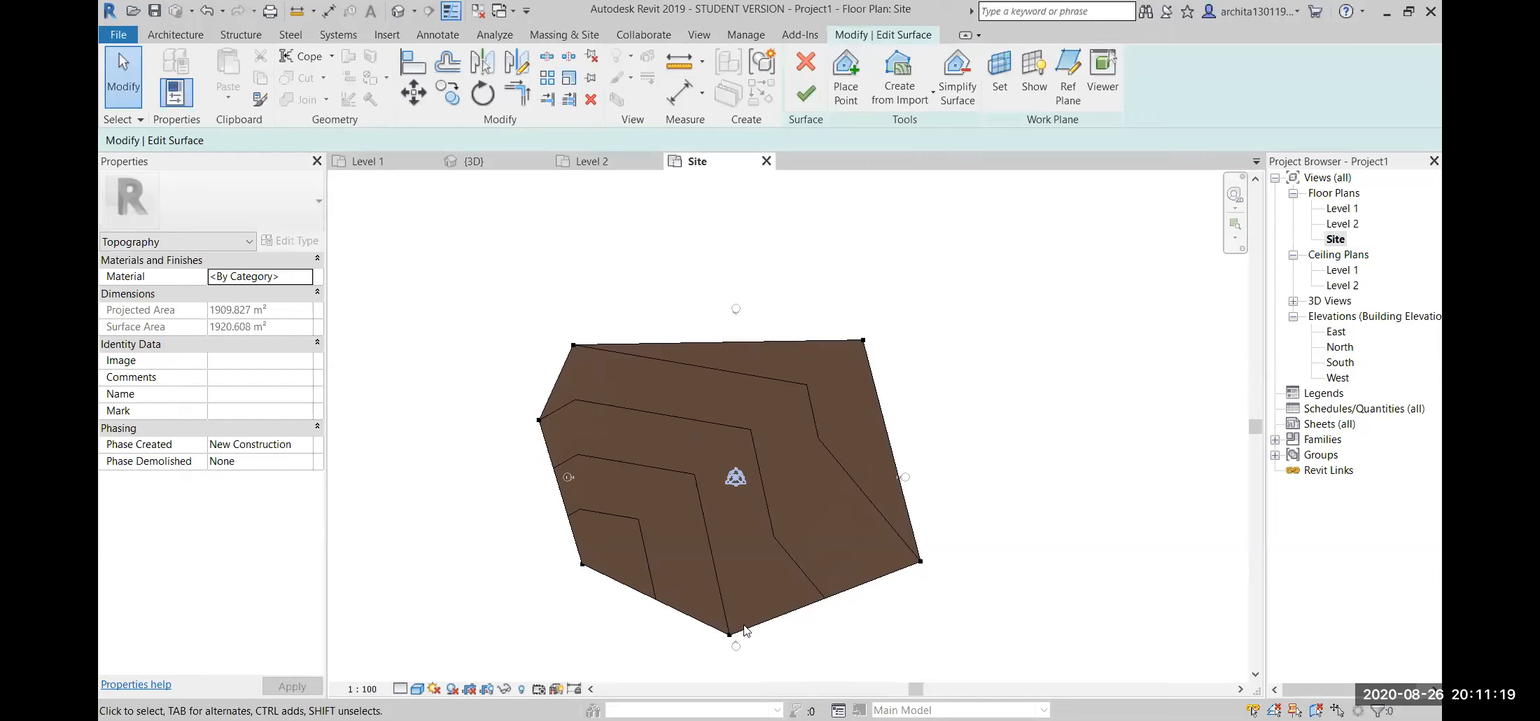
left_click(864, 341)
left_click(612, 321)
left_click(576, 345)
left_click(584, 286)
- Place five surface points at absolute elevation 4000 in a diagonal curve from the upper-left corner toward the lower-right corner
left_click(852, 87)
double_click(298, 140)
type("4000")
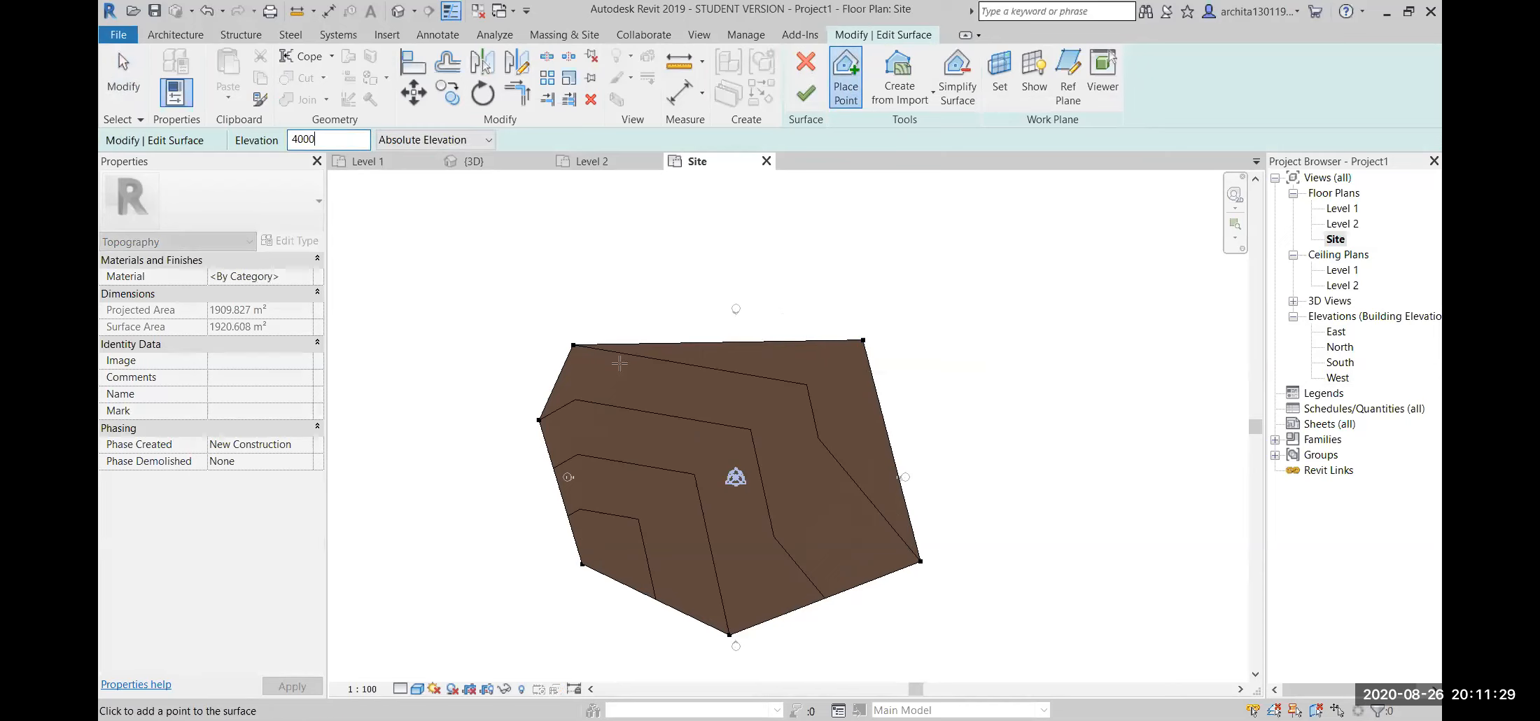
left_click(620, 363)
left_click(672, 402)
left_click(743, 449)
left_click(821, 488)
left_click(863, 541)
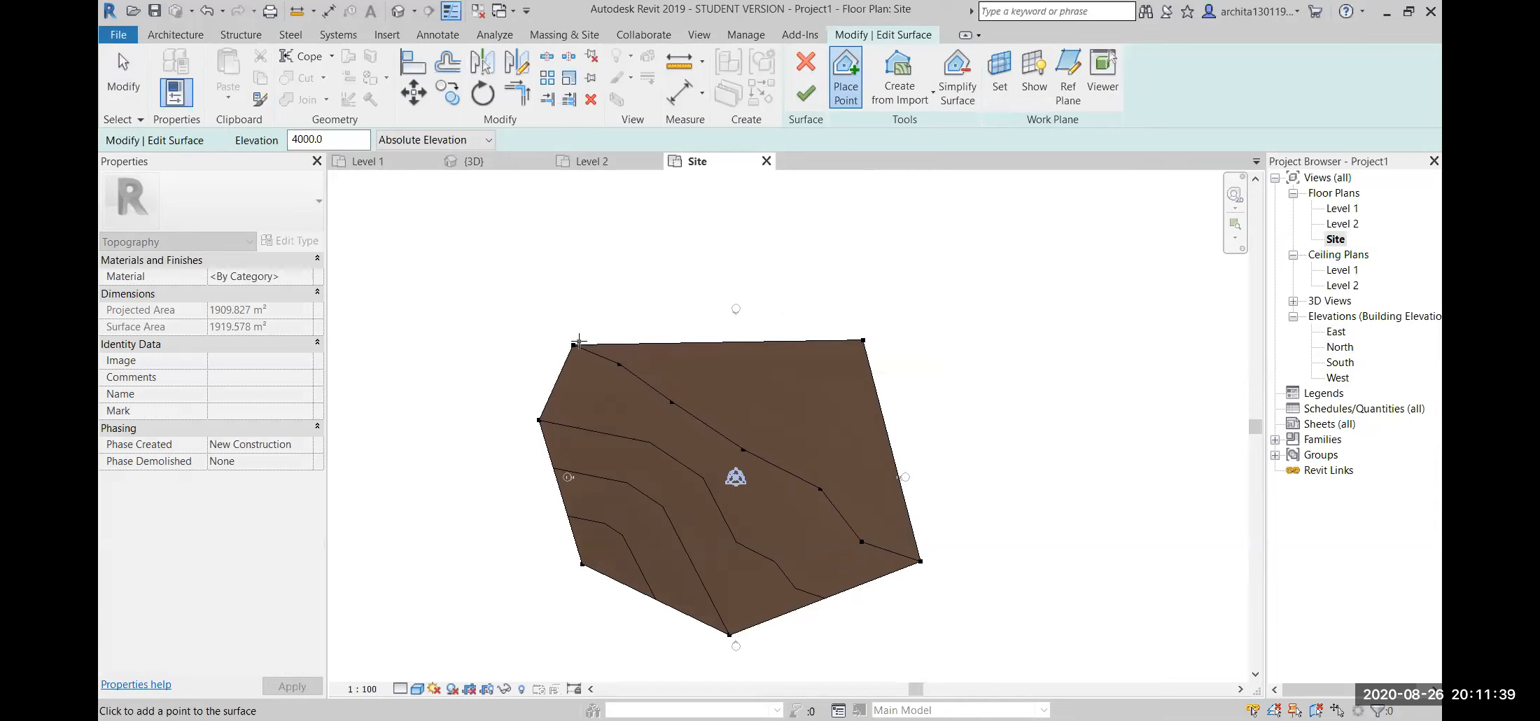
- Place six points at elevation 3000 in a curve from the leftmost corner to the lower-right edge, and finish the surface edit
double_click(312, 140)
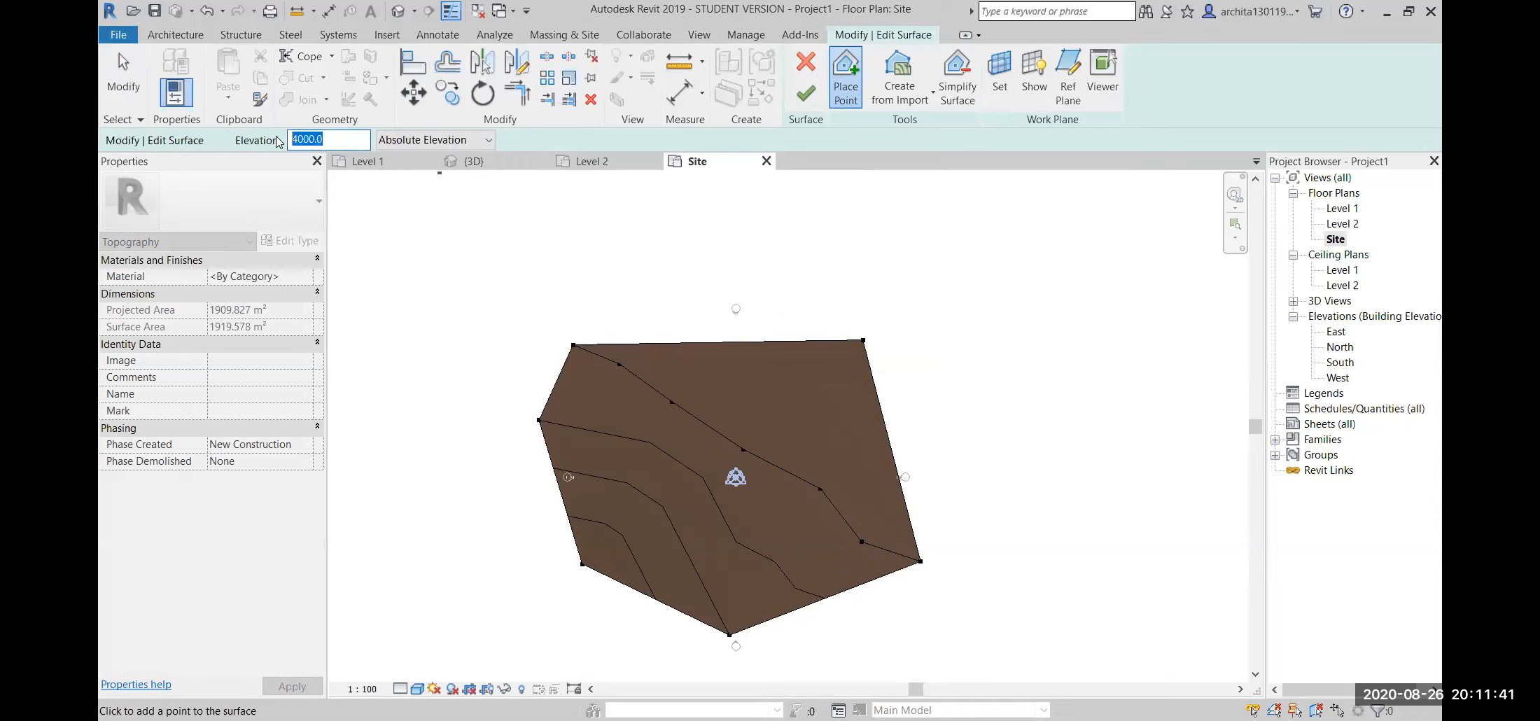
type("3000")
left_click(582, 434)
left_click(631, 457)
left_click(689, 494)
left_click(720, 537)
left_click(778, 579)
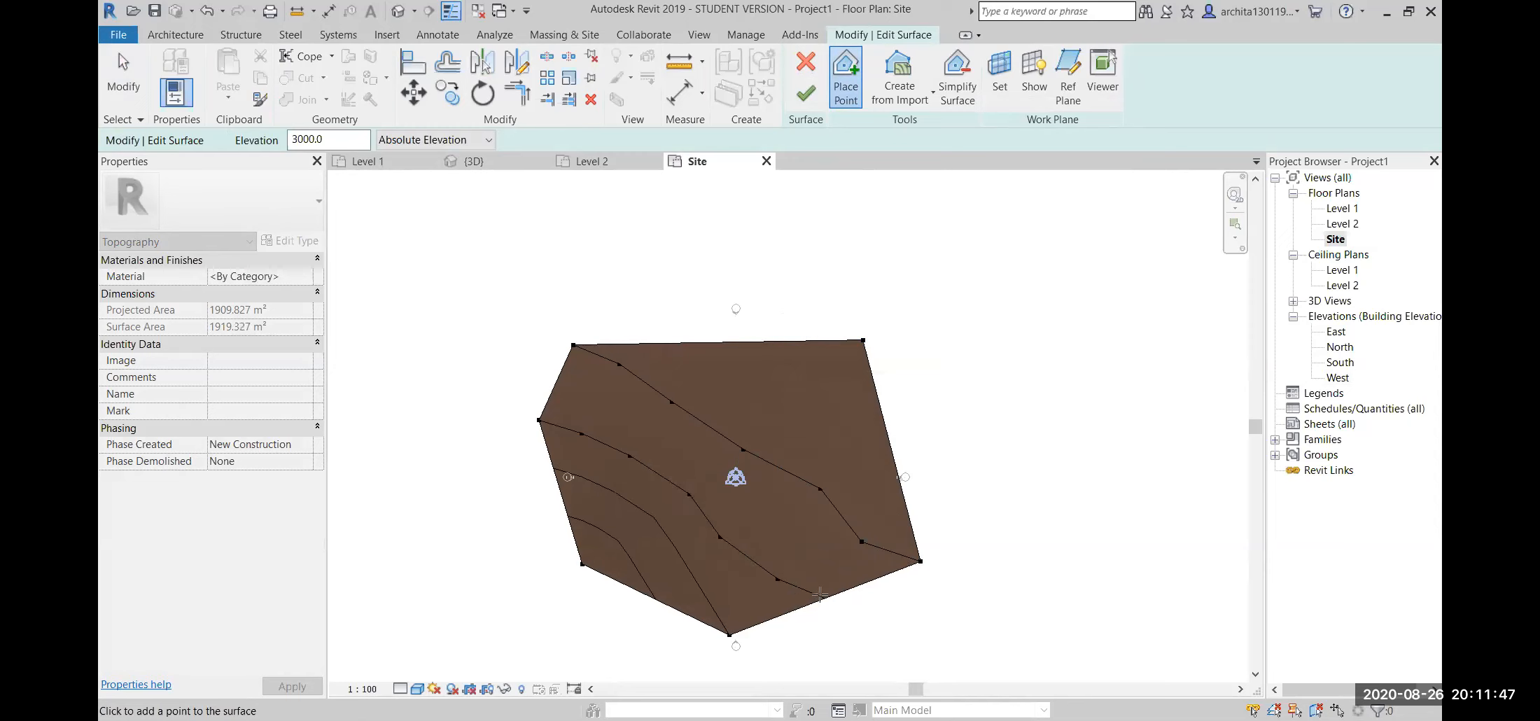
left_click(824, 596)
left_click(807, 96)
middle_click_drag(848, 411, 901, 361)
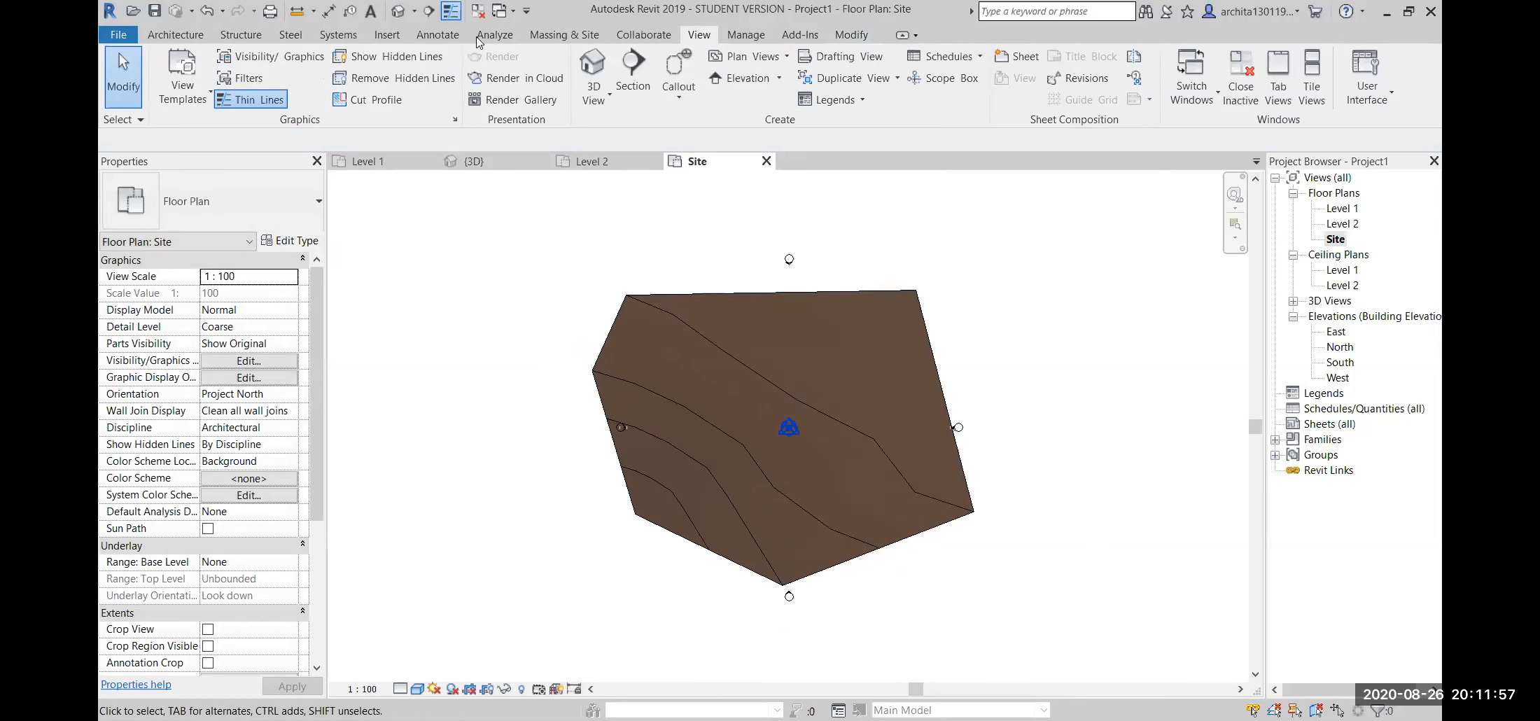
- Inspect the toposurface's reshaped contours from several angles in the 3D view, and return to the Site floor plan
middle_click_drag(687, 357, 871, 392, "shift")
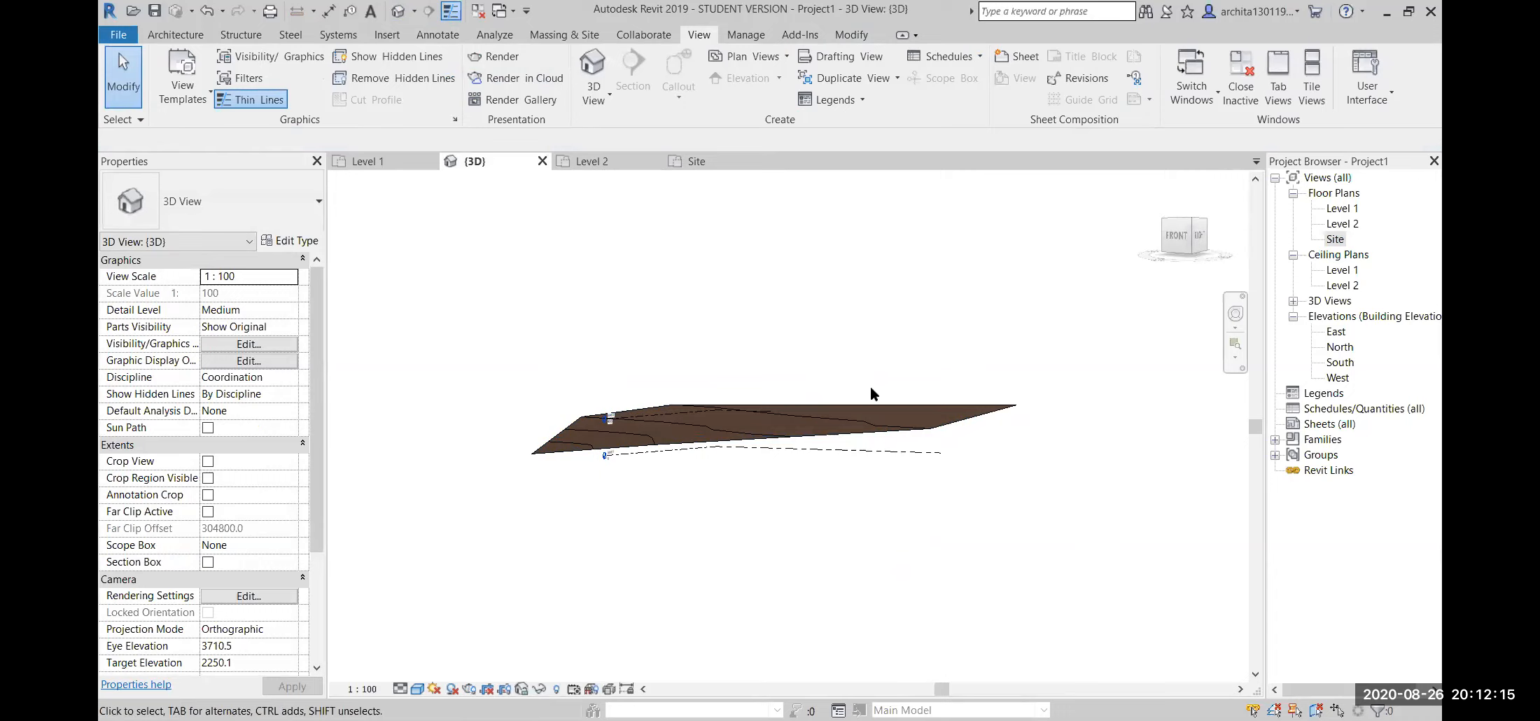
middle_click_drag(871, 388, 822, 355, "shift")
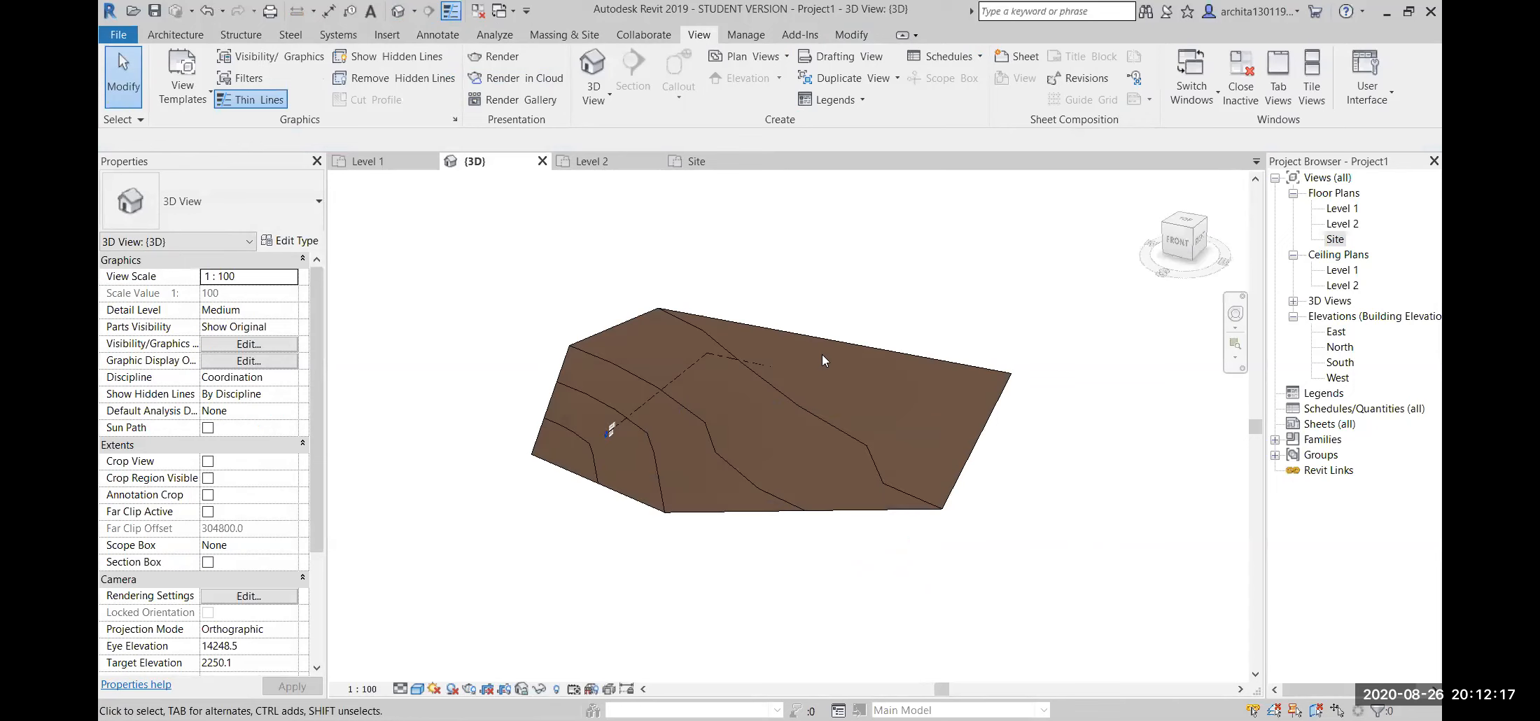
double_click(1334, 238)
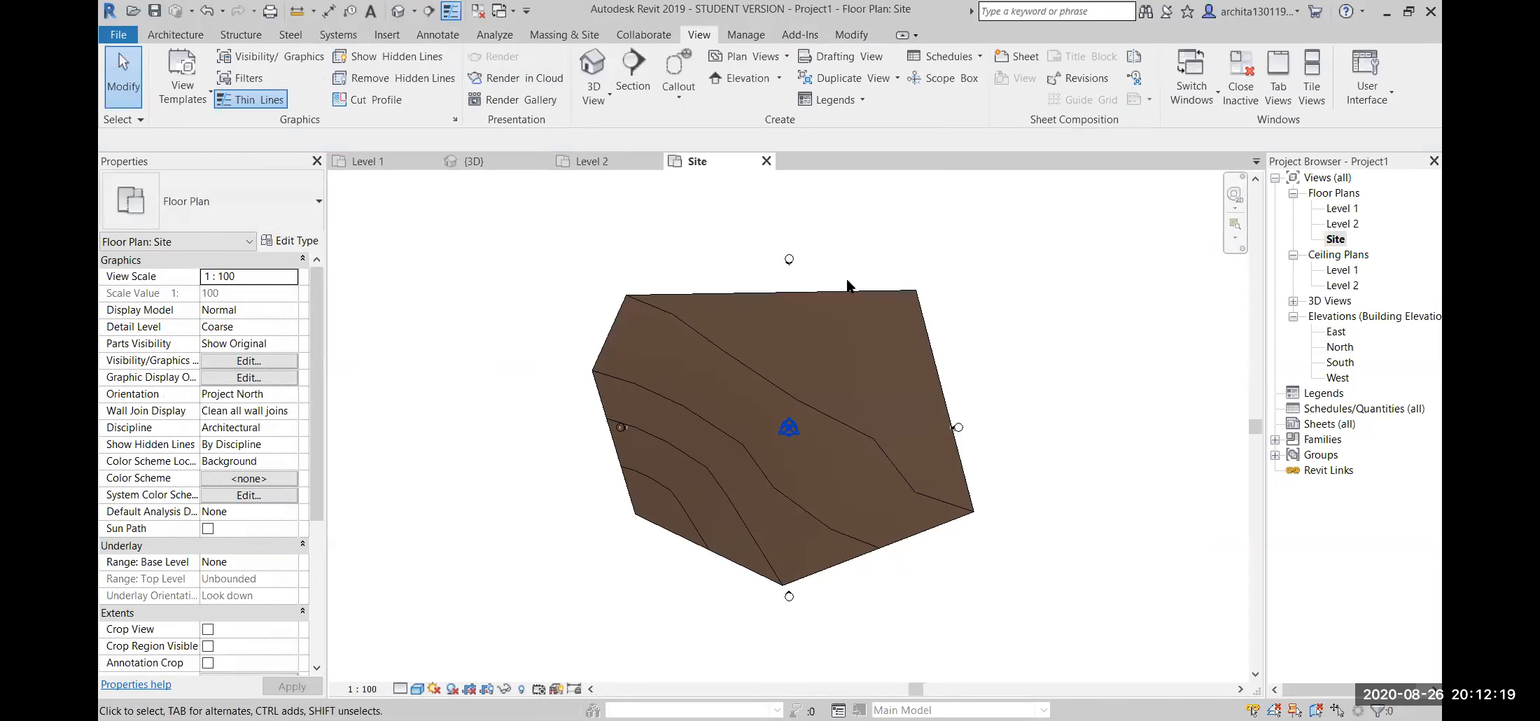
- Reopen the toposurface for surface editing to review the Create from Import options, and finish the surface edit
left_click(848, 293)
left_click(560, 301)
left_click(774, 297)
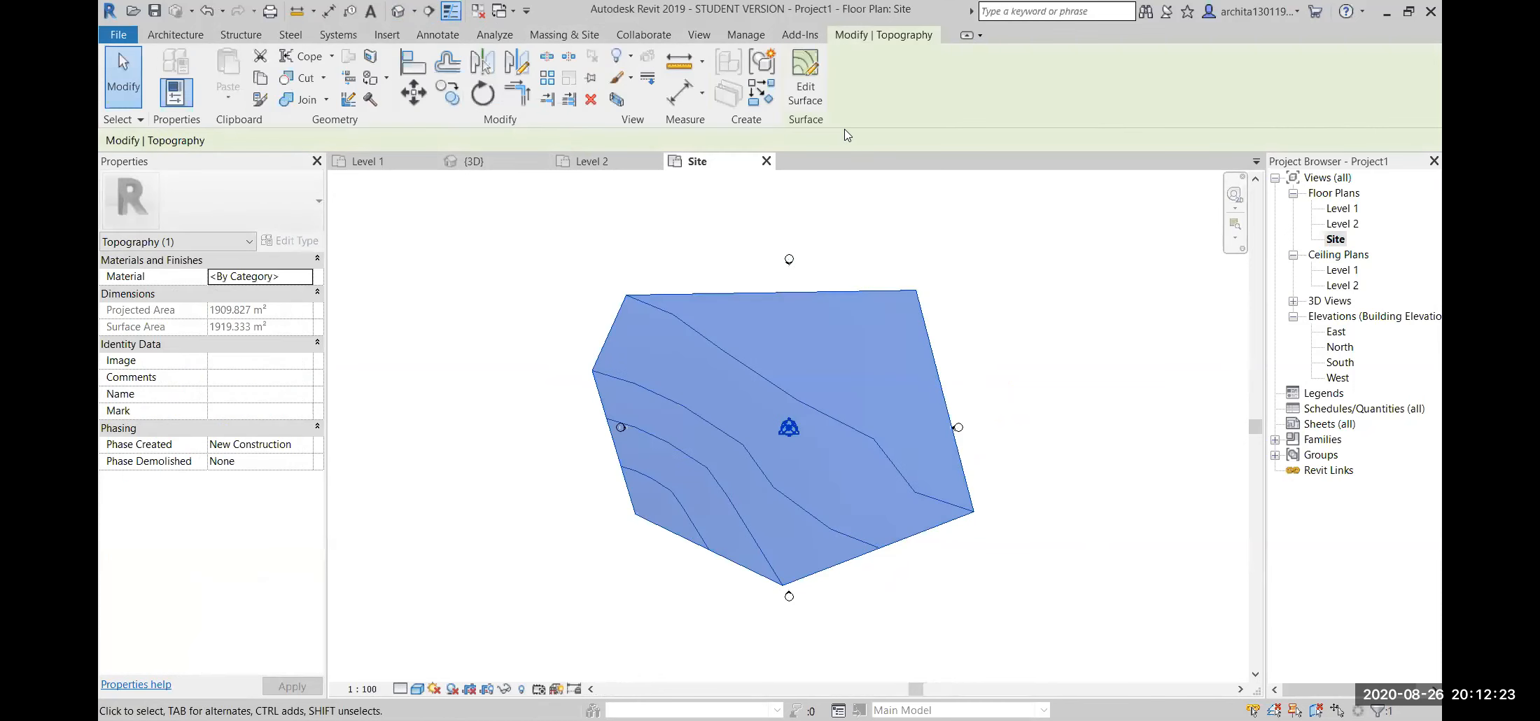
left_click(816, 93)
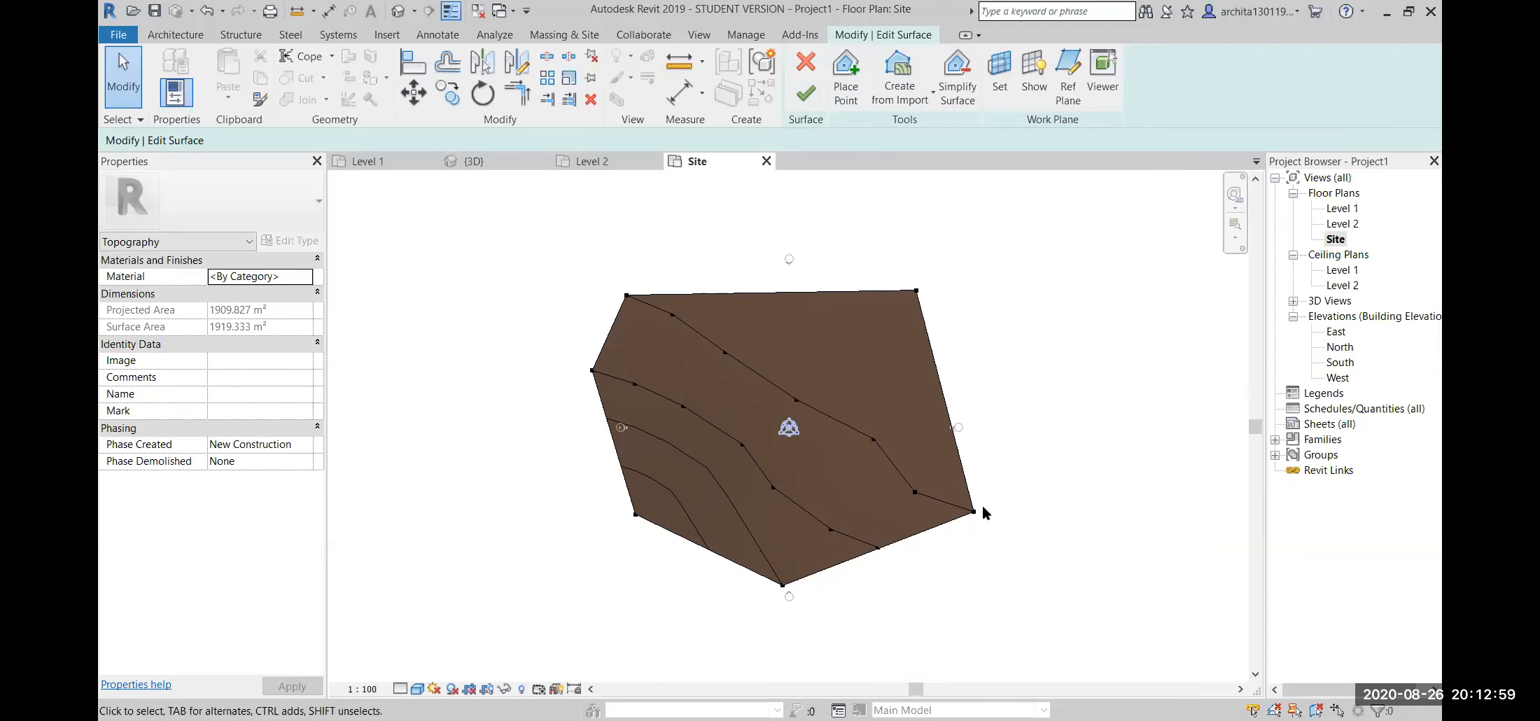
left_click(917, 101)
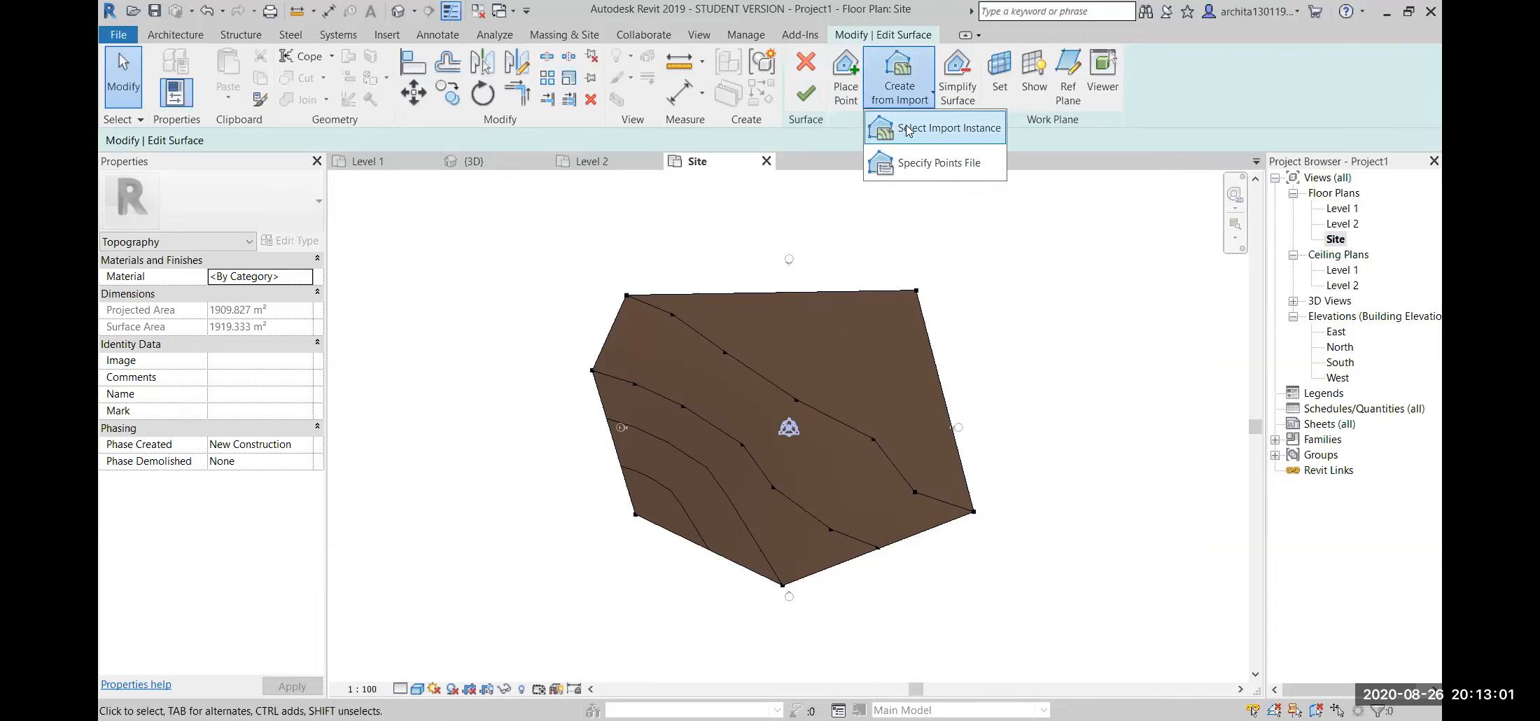
left_click(926, 94)
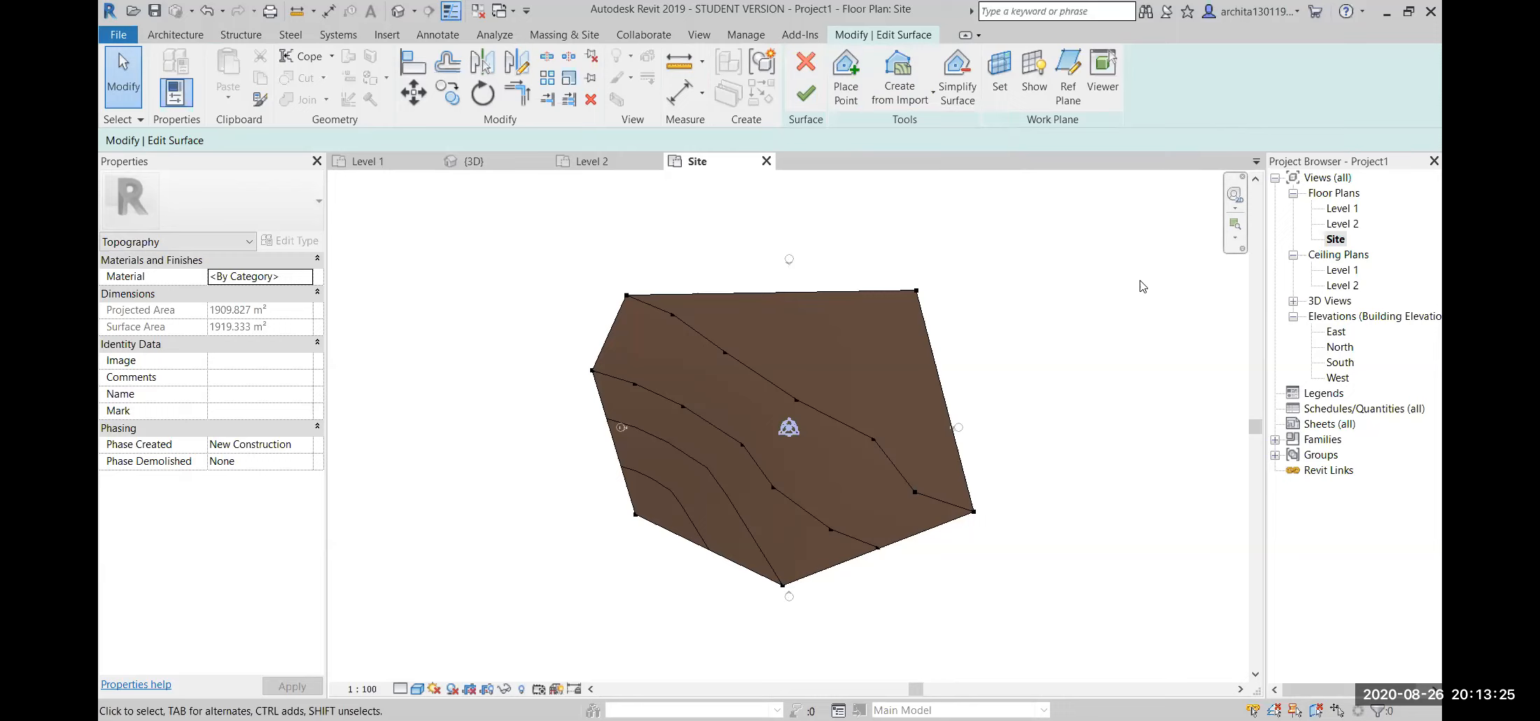
left_click(905, 92)
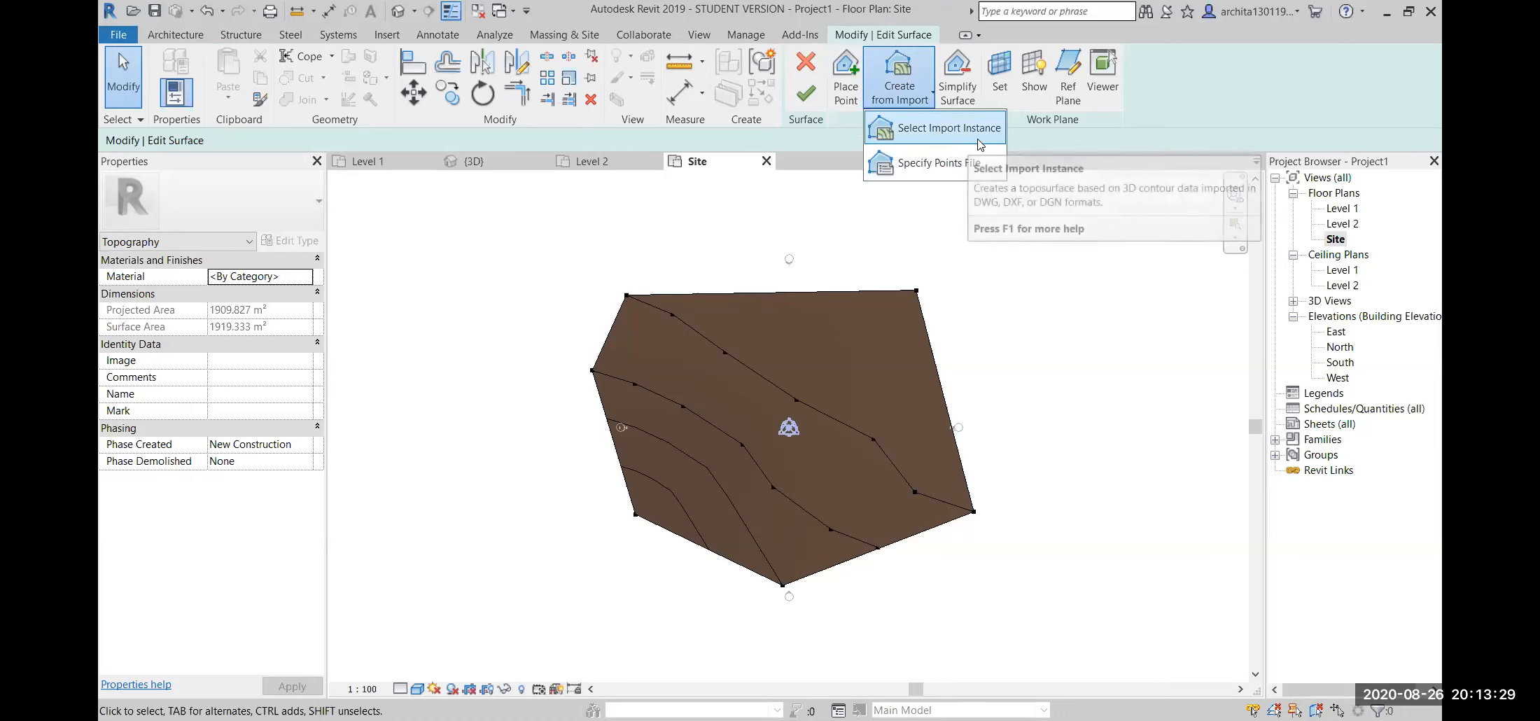
left_click(1147, 145)
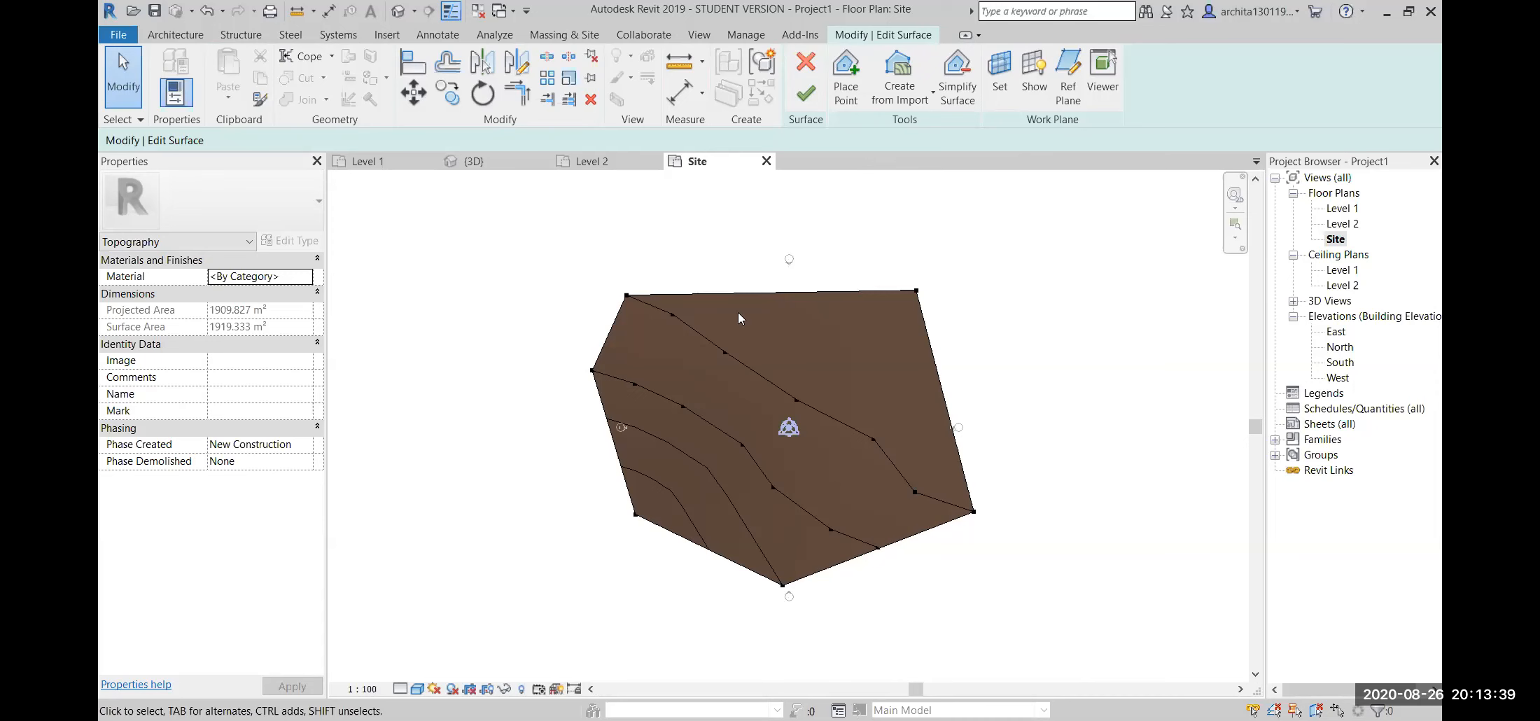
left_click(806, 93)
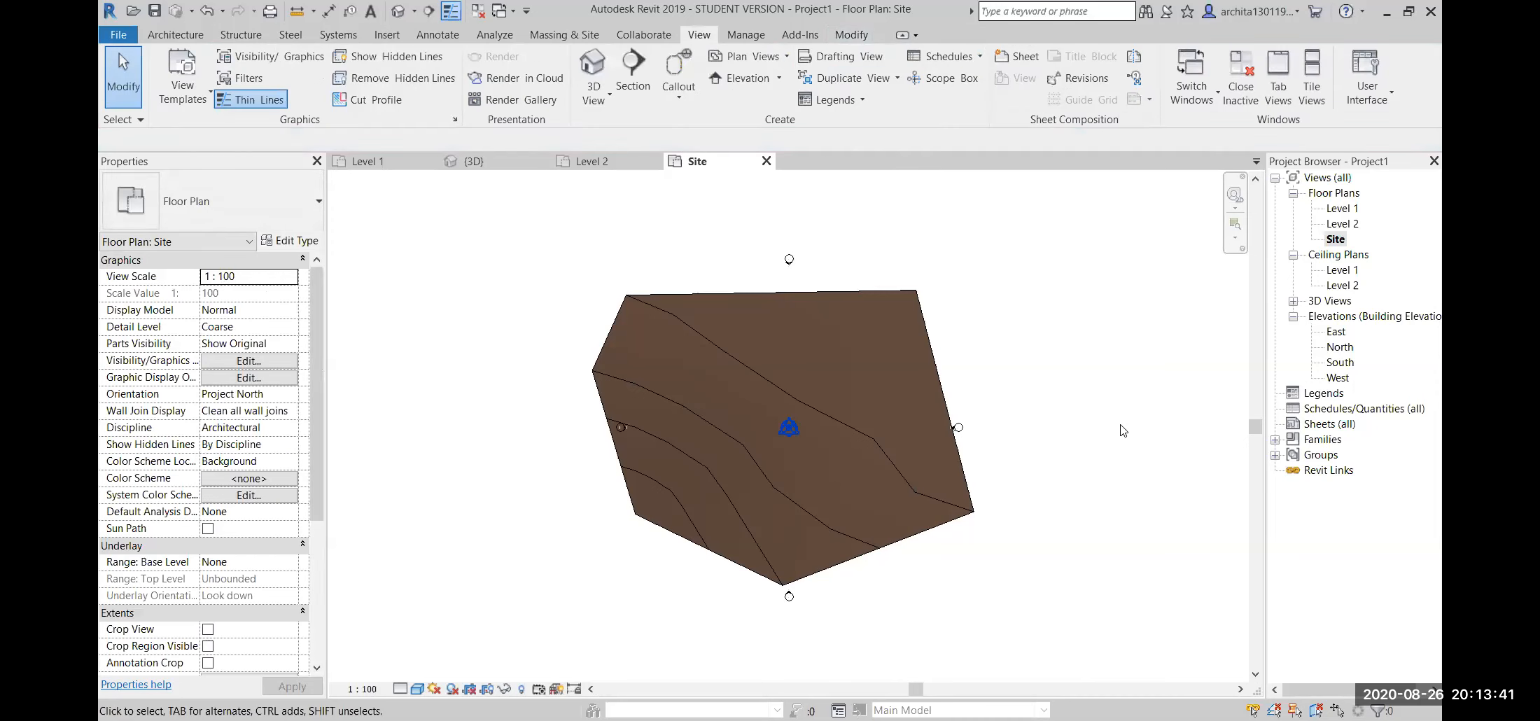
- Create an L-shaped building pad on Level 1 from straight boundary lines, with an upper edge about 36000 mm long and a lower leg about 10000 mm wide
scroll(710, 475, "down", 1)
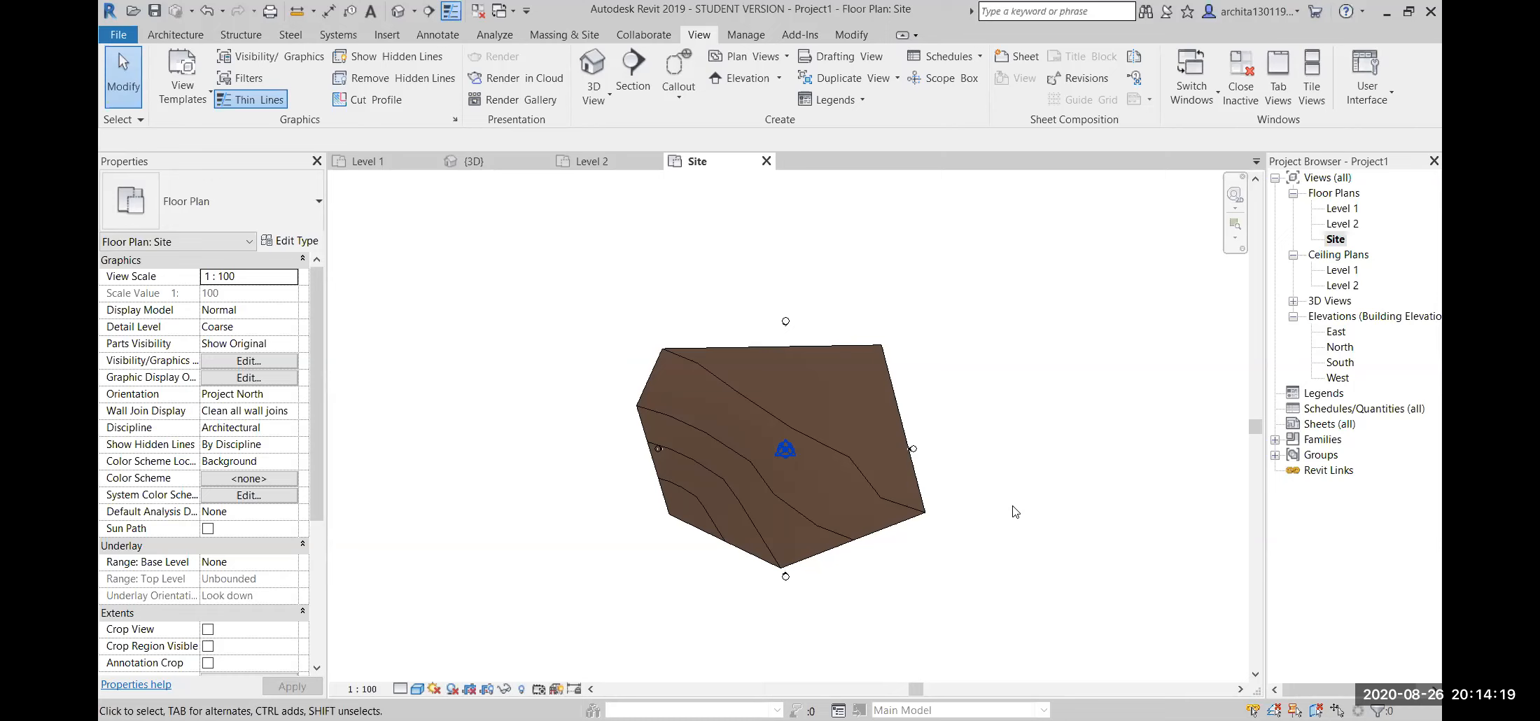
scroll(845, 400, "up", 2)
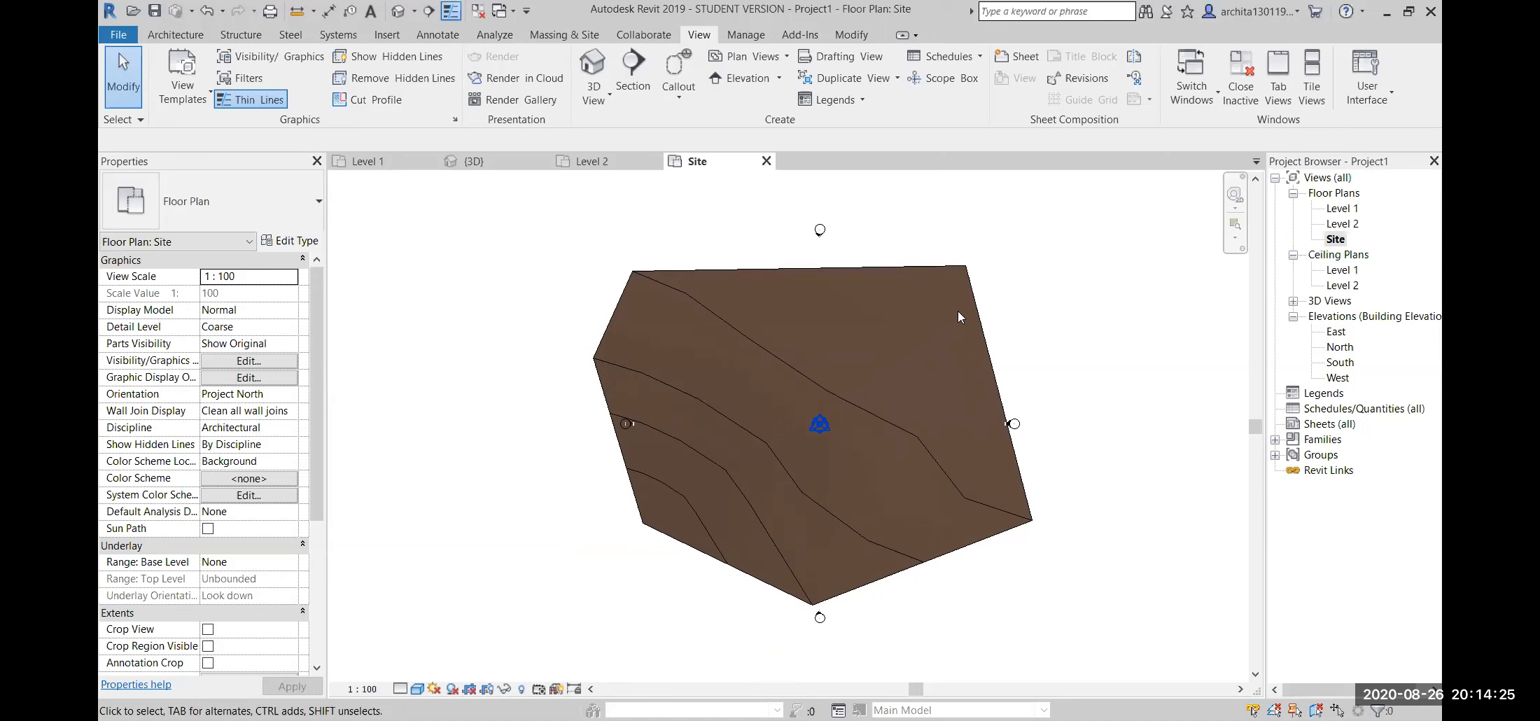
middle_click_drag(806, 252, 806, 254)
left_click(564, 35)
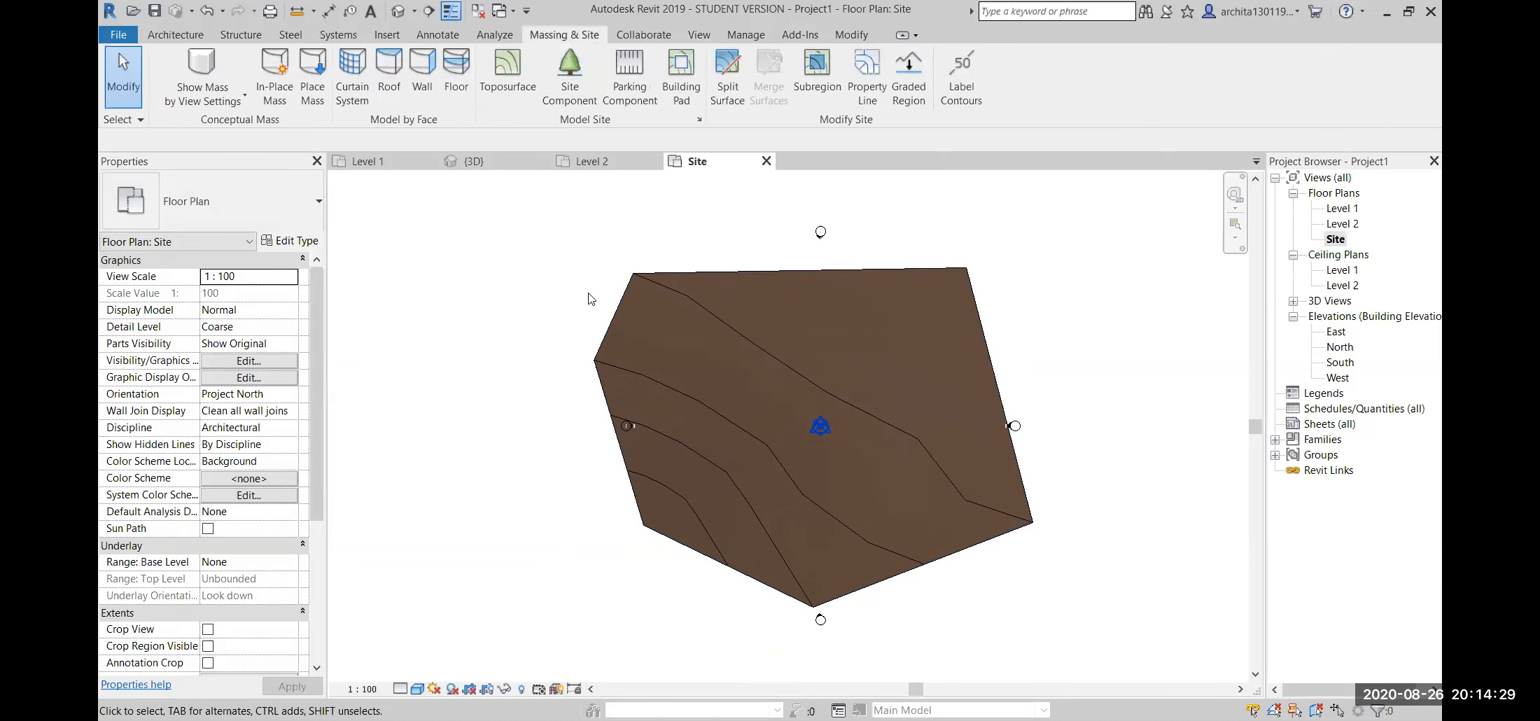
left_click(681, 70)
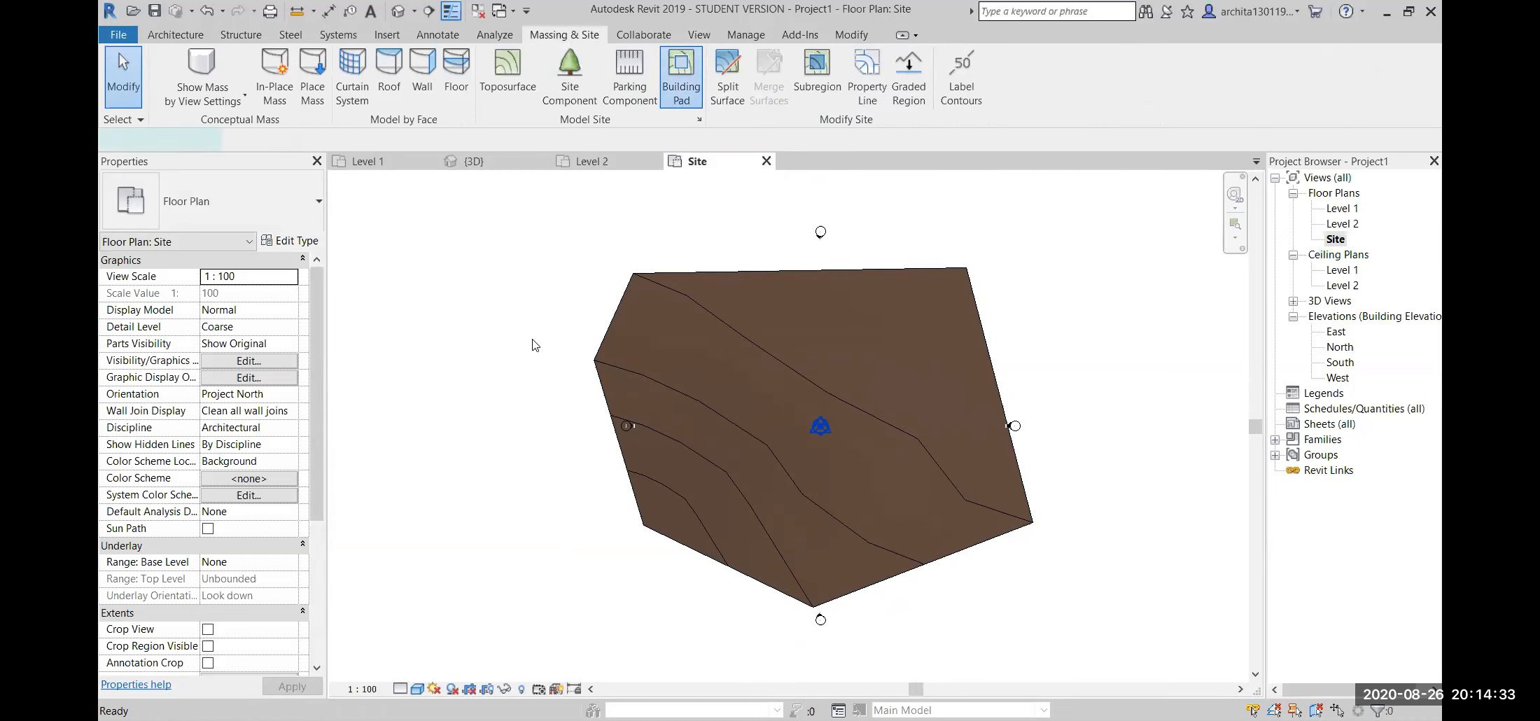
scroll(873, 344, "up", 1)
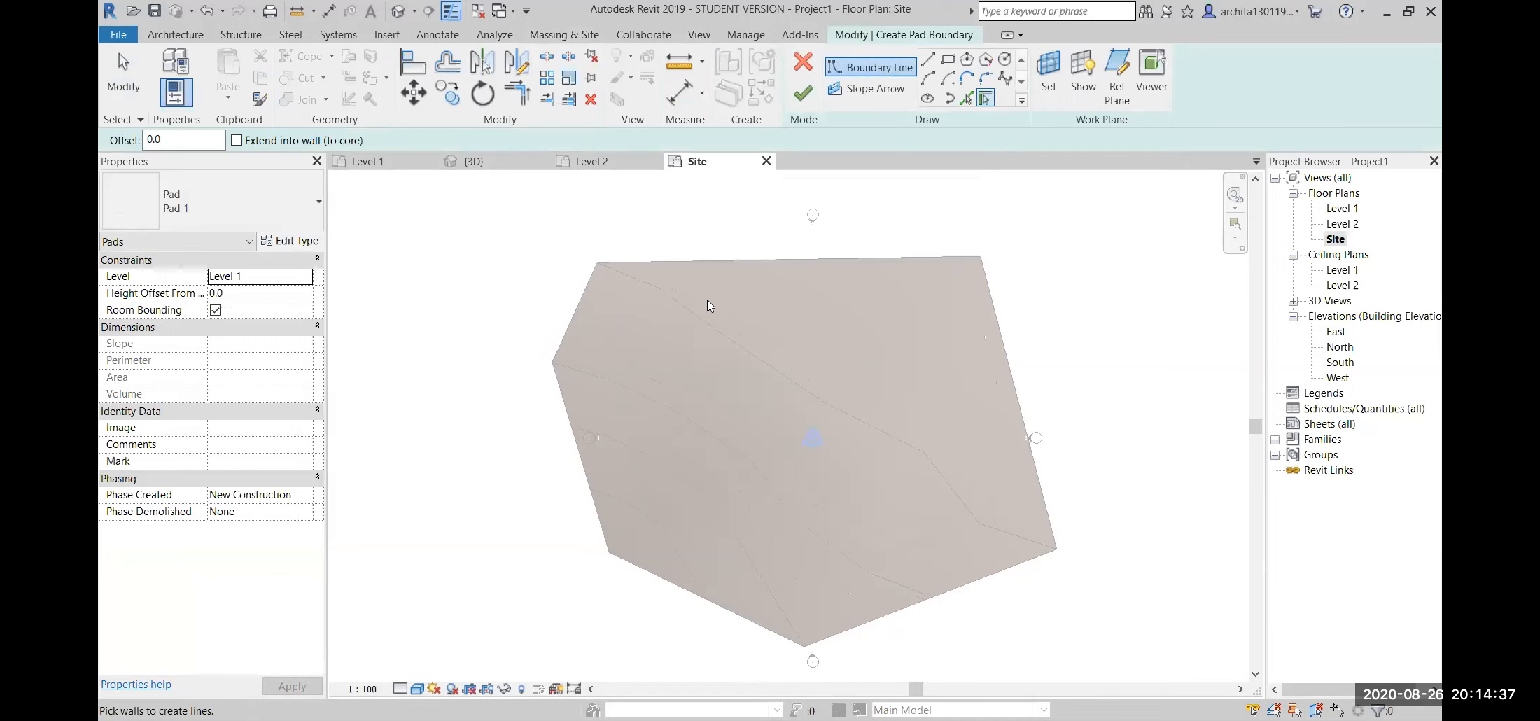
left_click(929, 61)
left_click(631, 301)
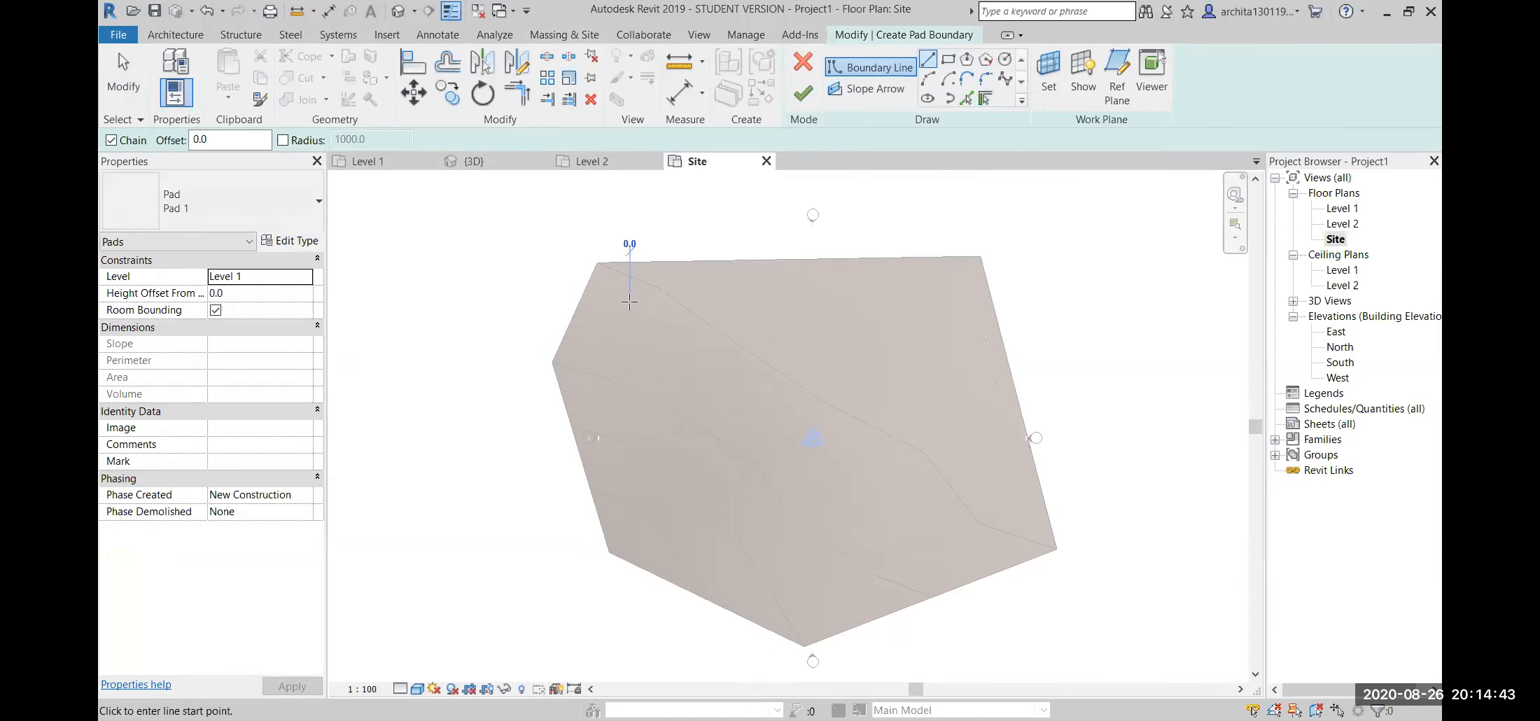
left_click(949, 302)
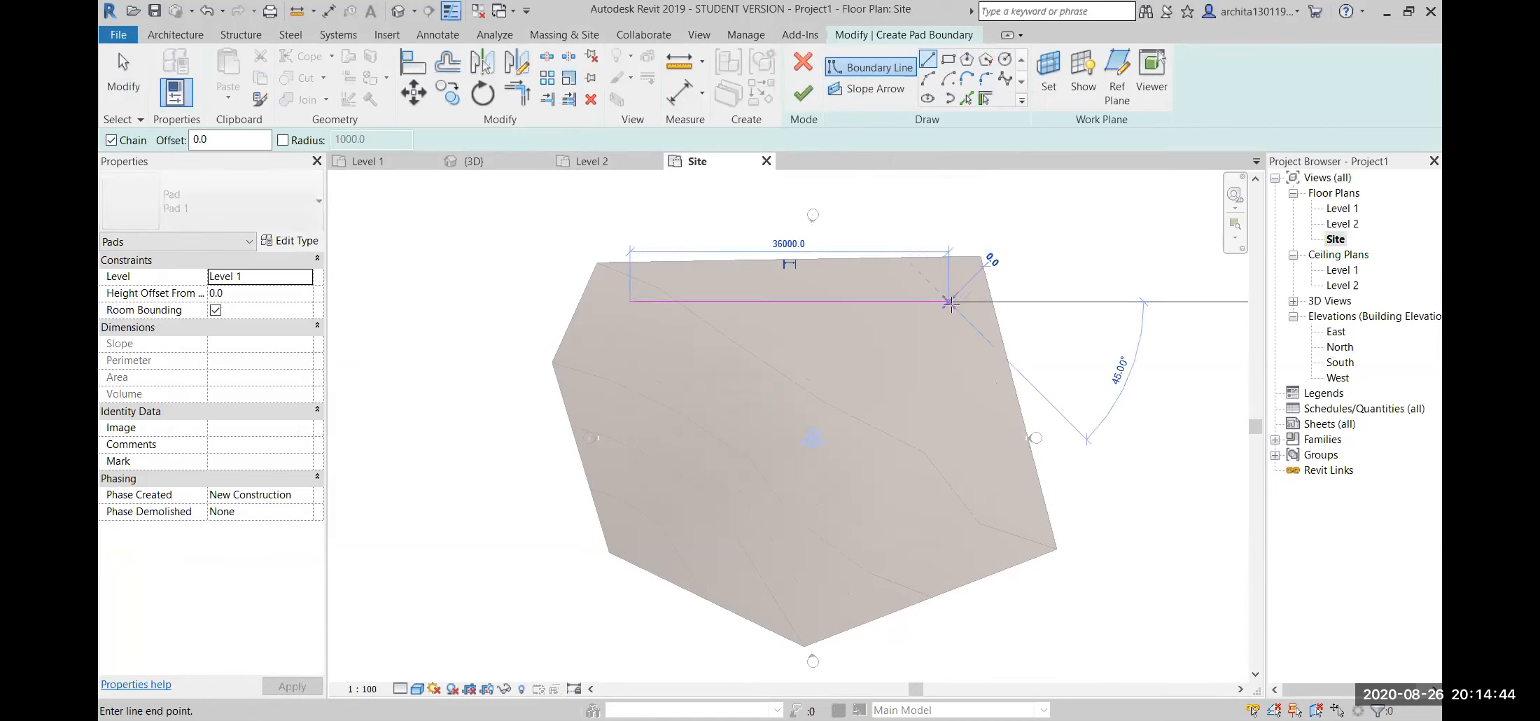
left_click(960, 558)
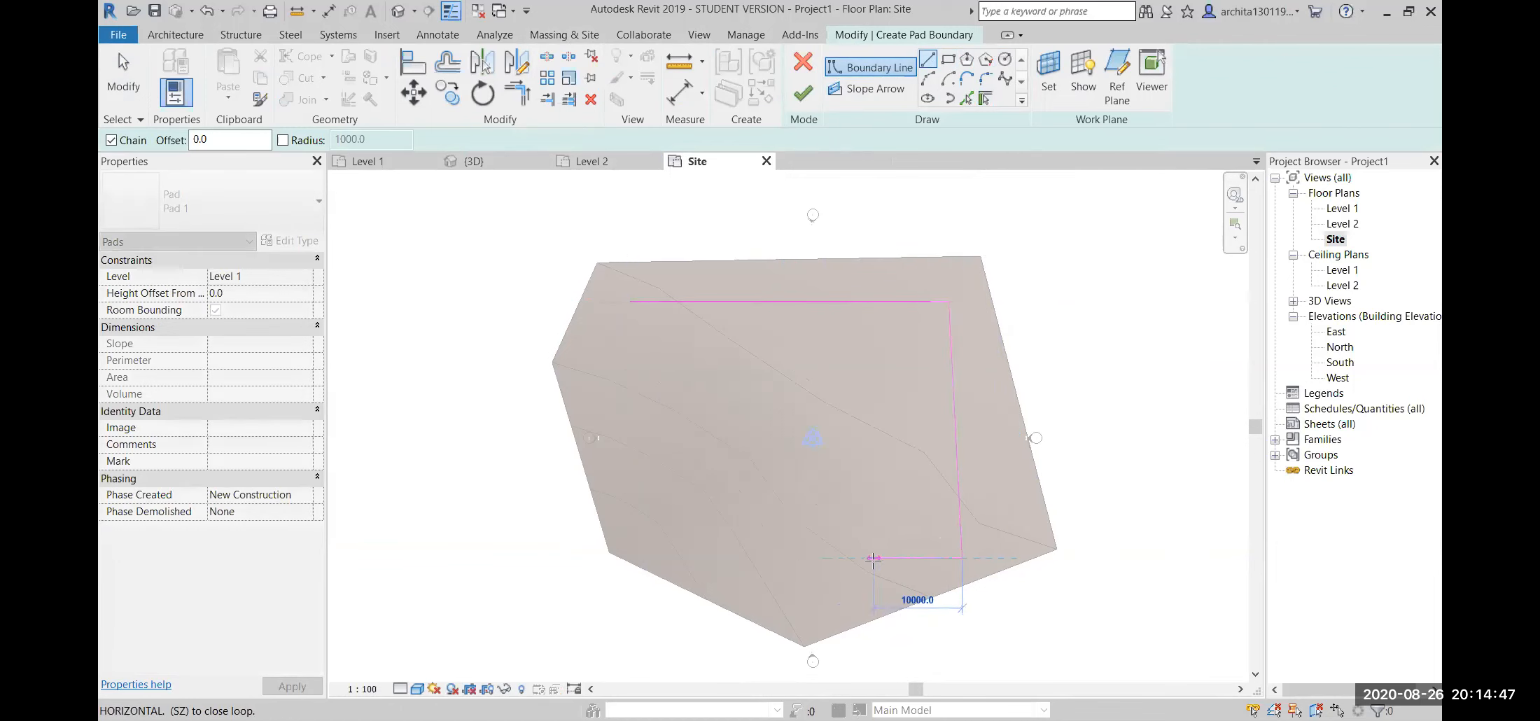
left_click(872, 561)
left_click(864, 383)
left_click(631, 381)
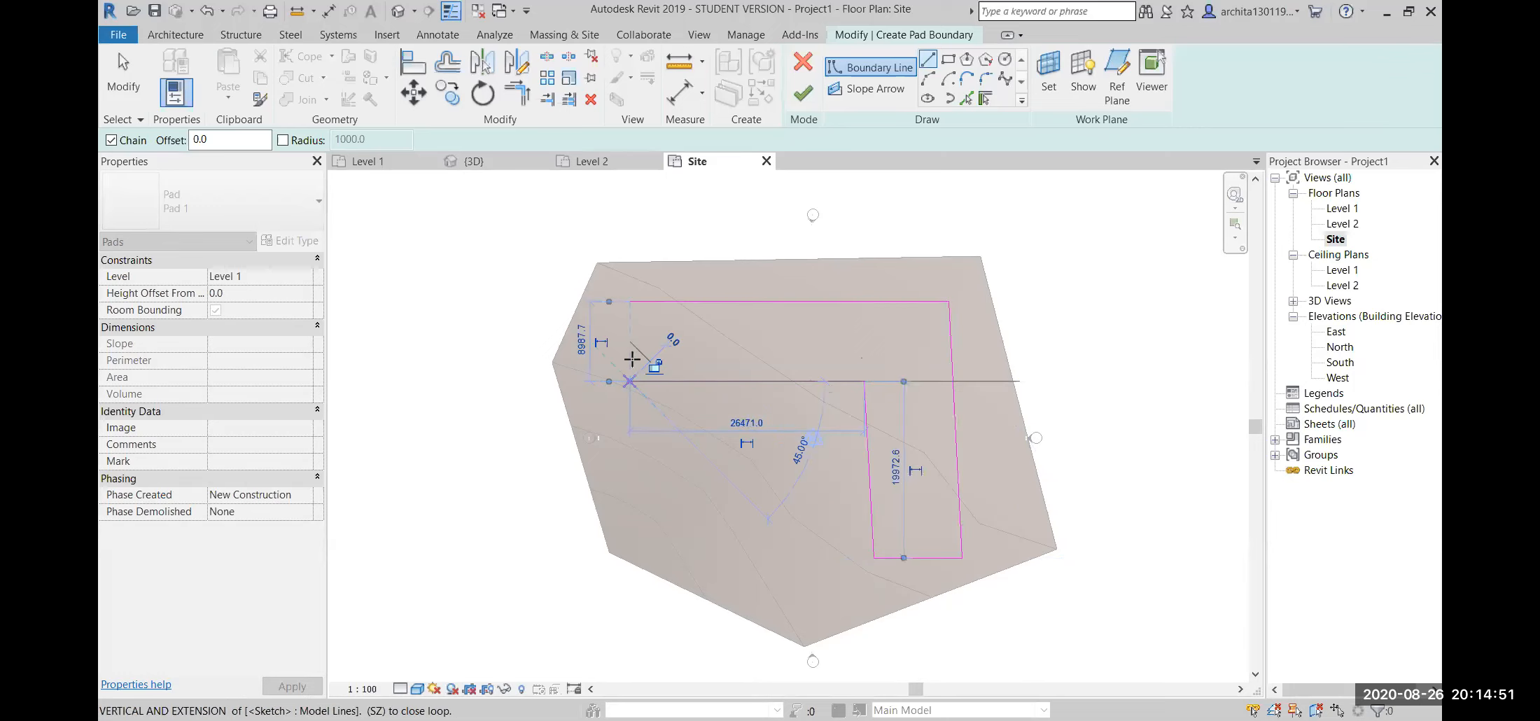
left_click(630, 302)
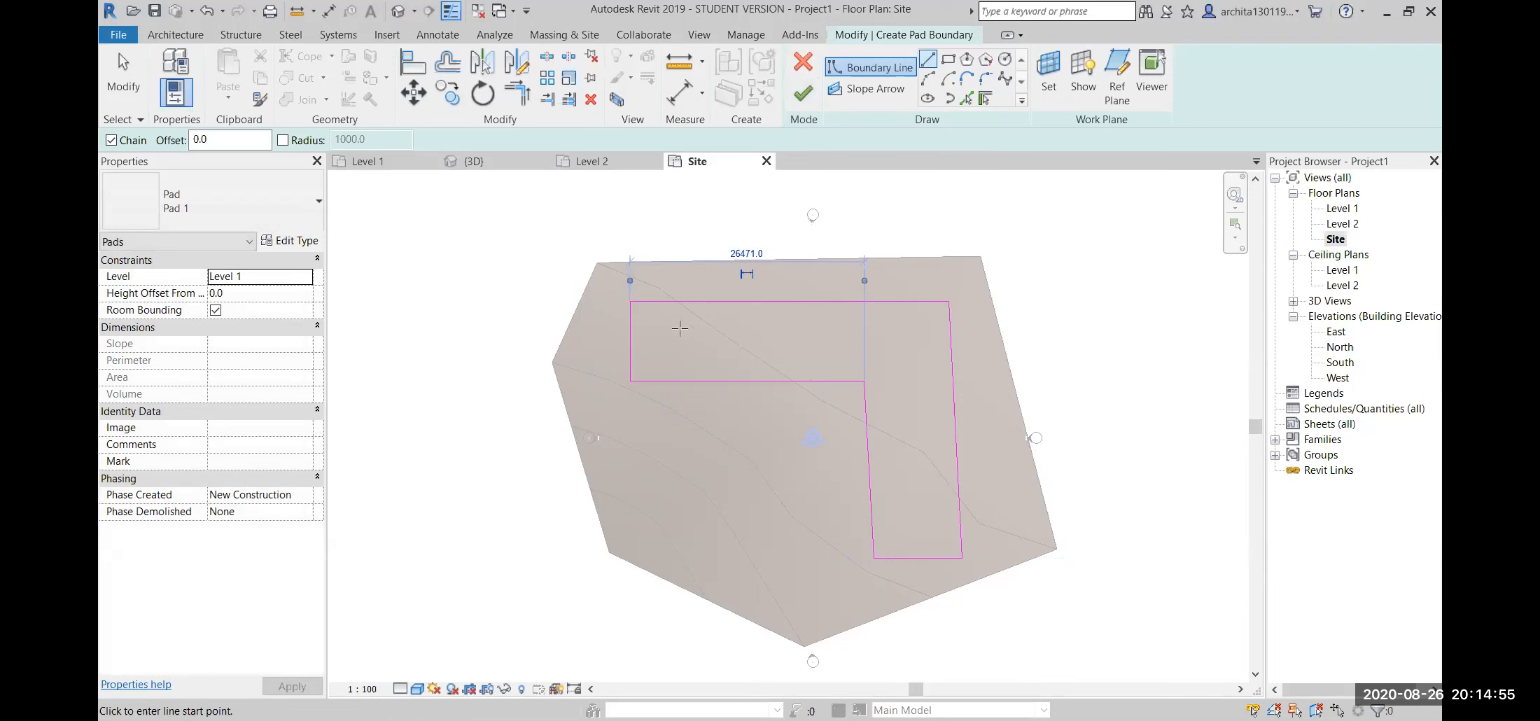
left_click(803, 95)
left_click(997, 368)
- View the building pad in 3D and check its type properties and layer structure
middle_click_drag(853, 493, 849, 402)
left_click(474, 161)
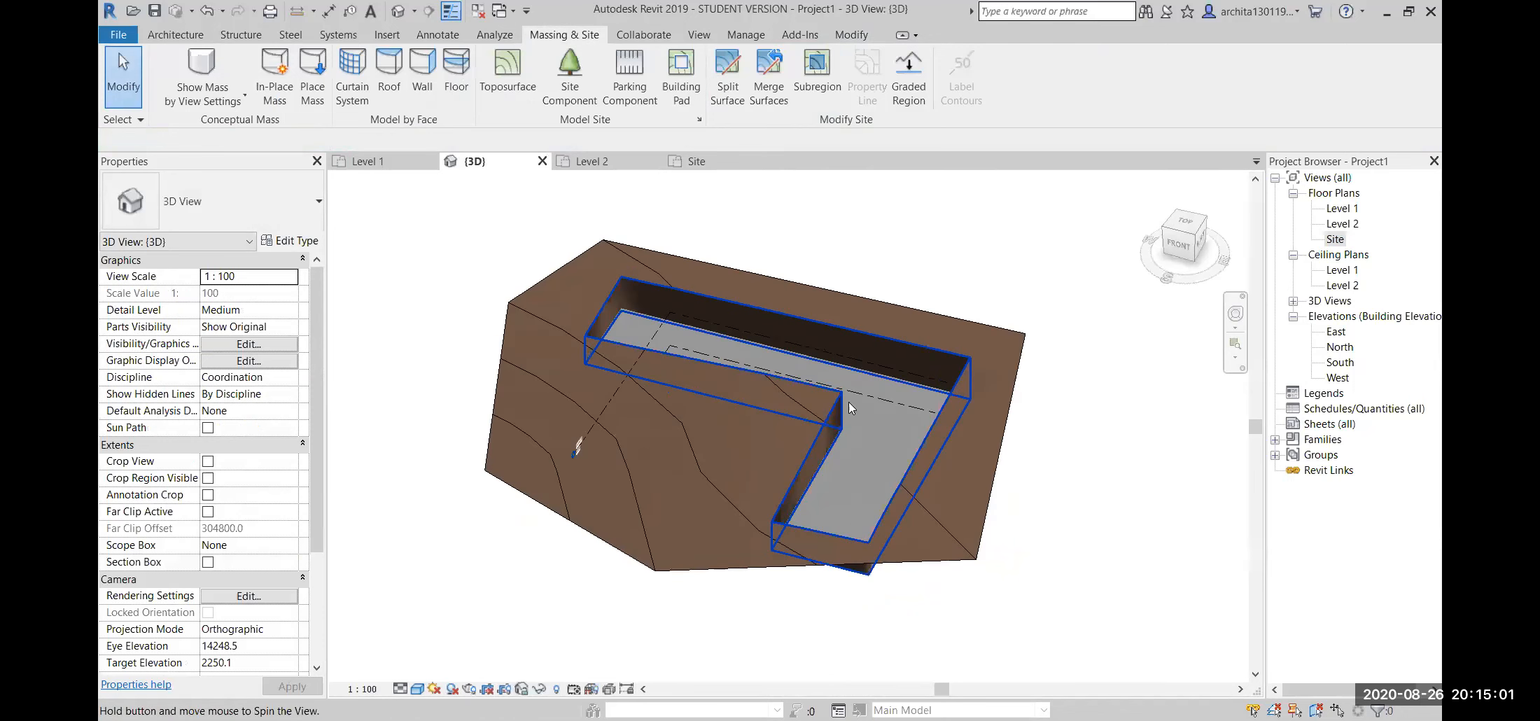
left_click(878, 379)
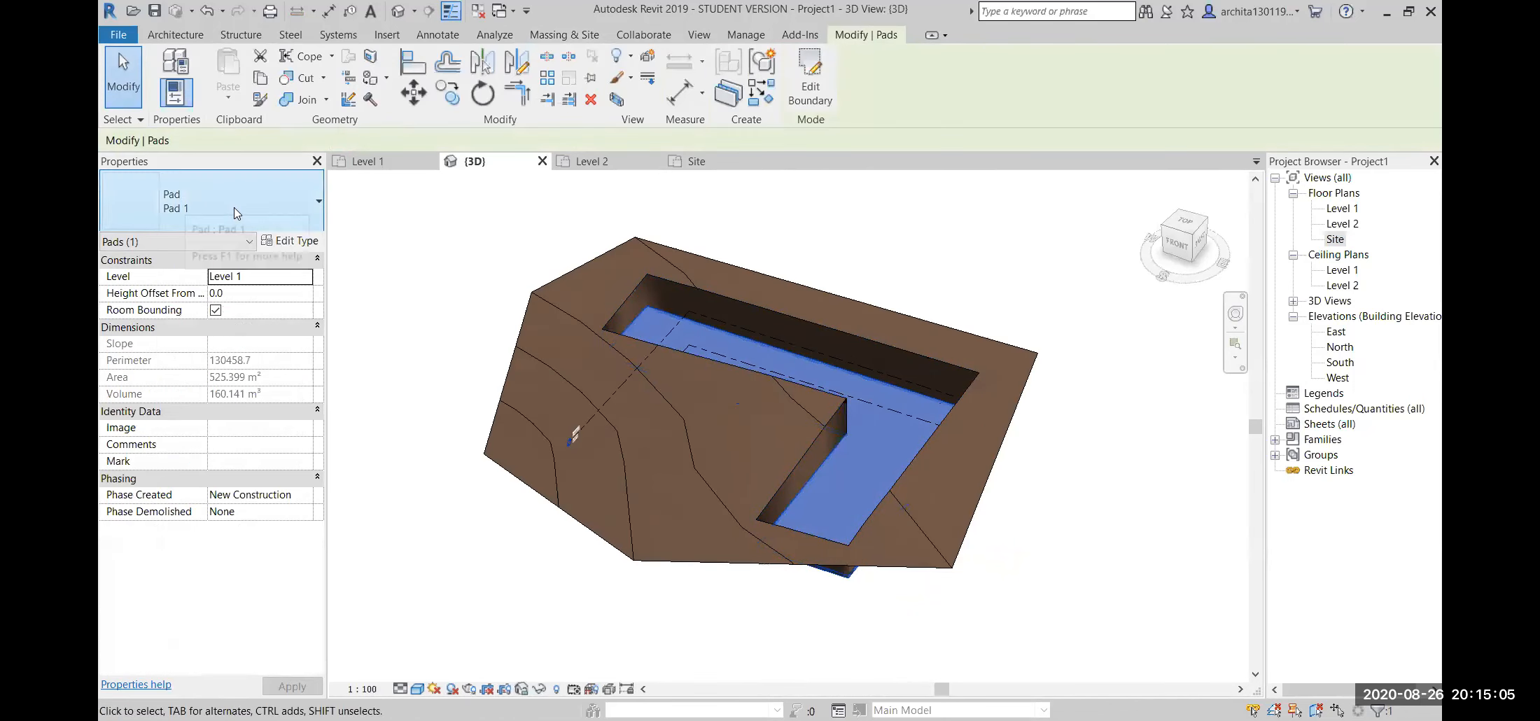
left_click(293, 242)
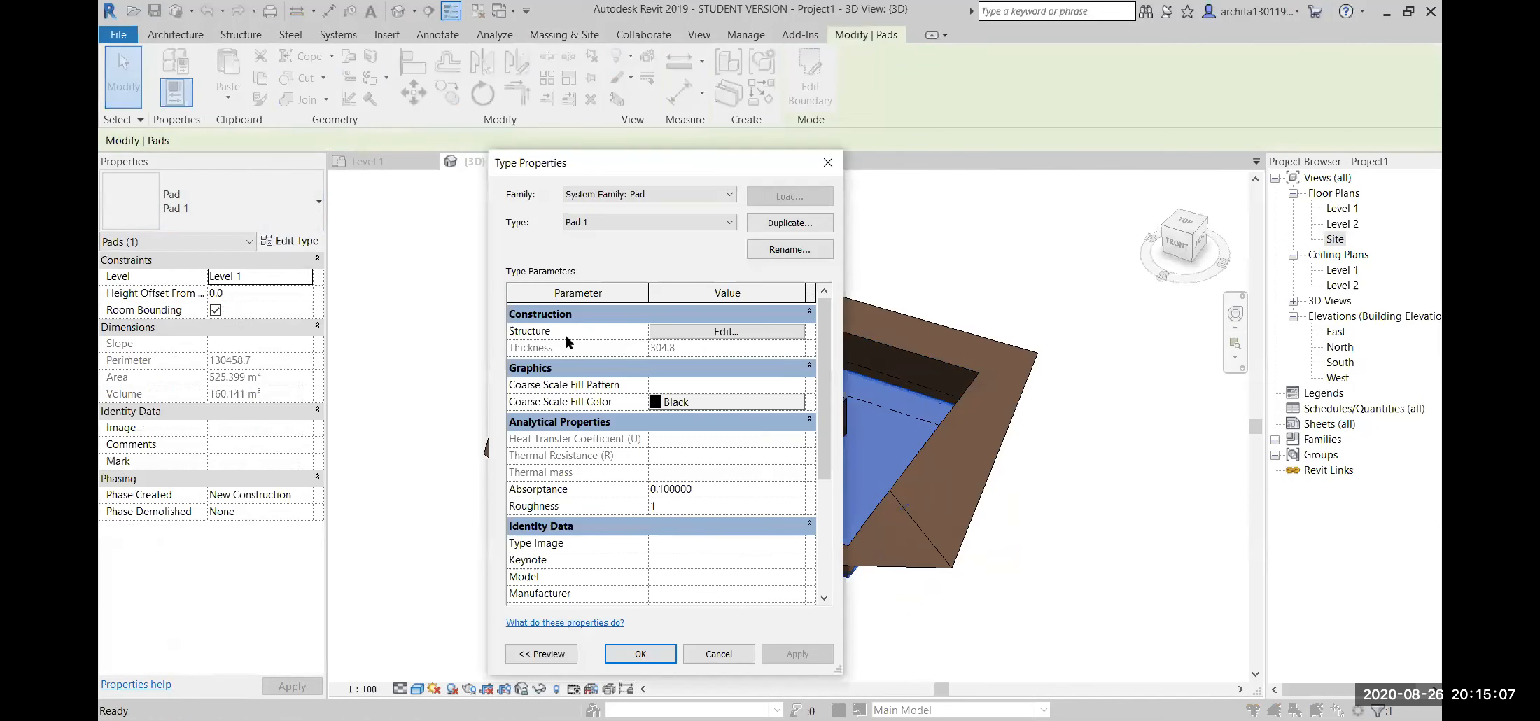
left_click(697, 335)
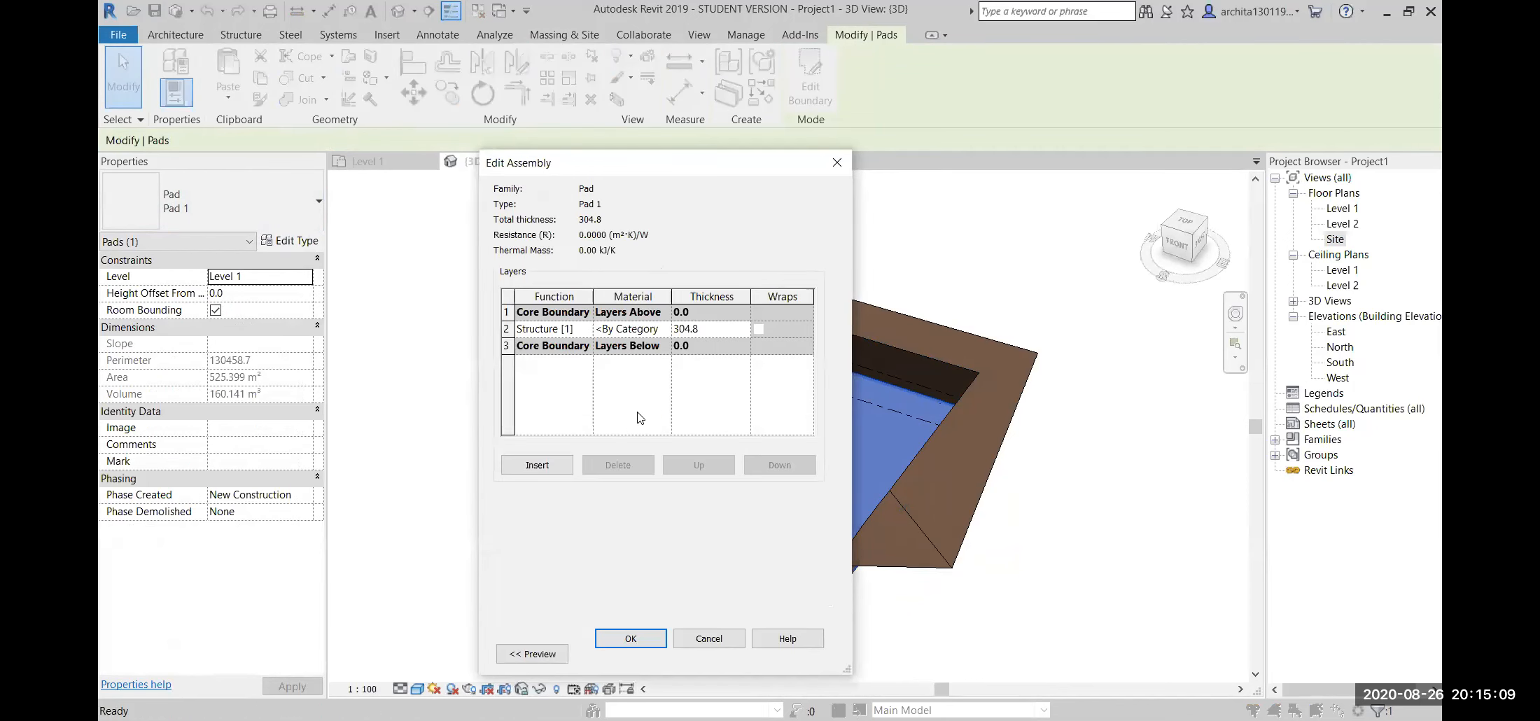
left_click(630, 639)
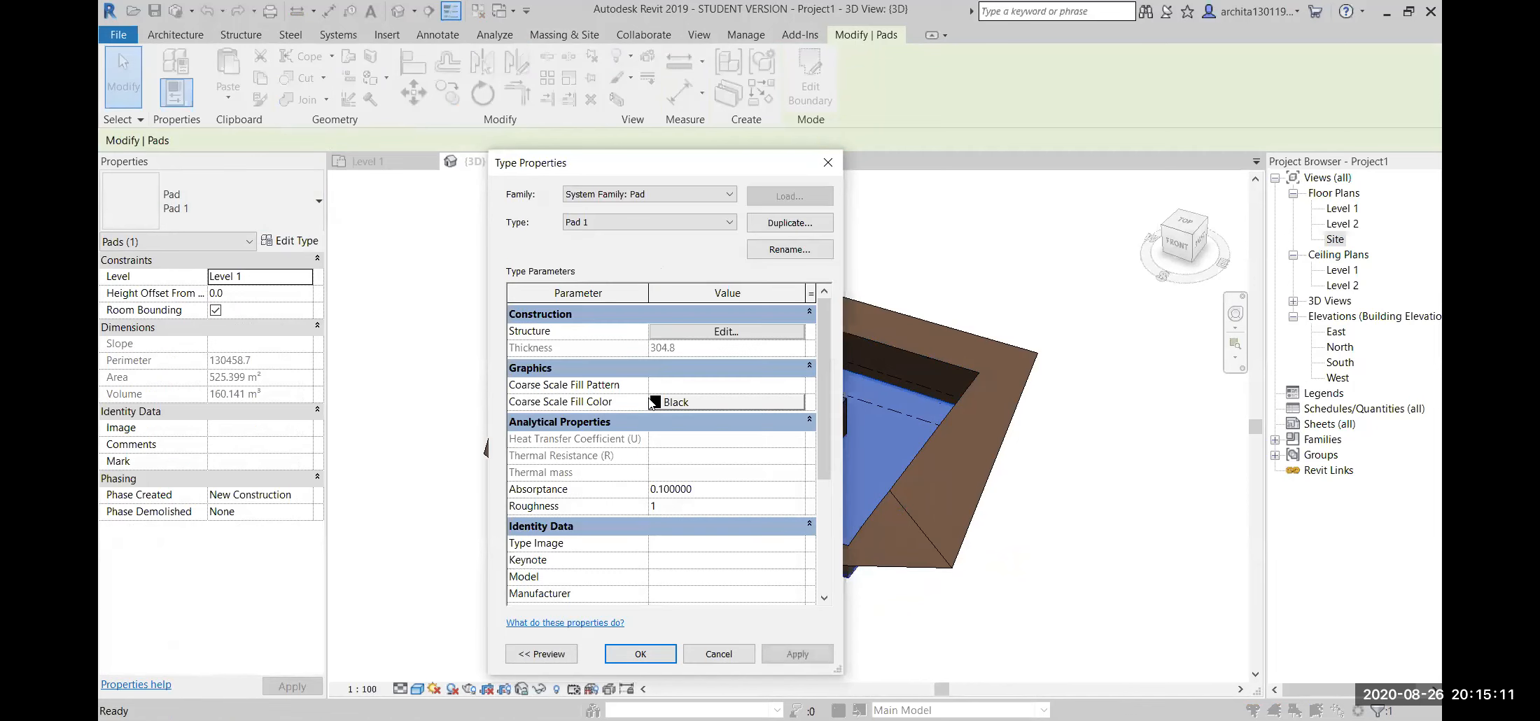
left_click(714, 654)
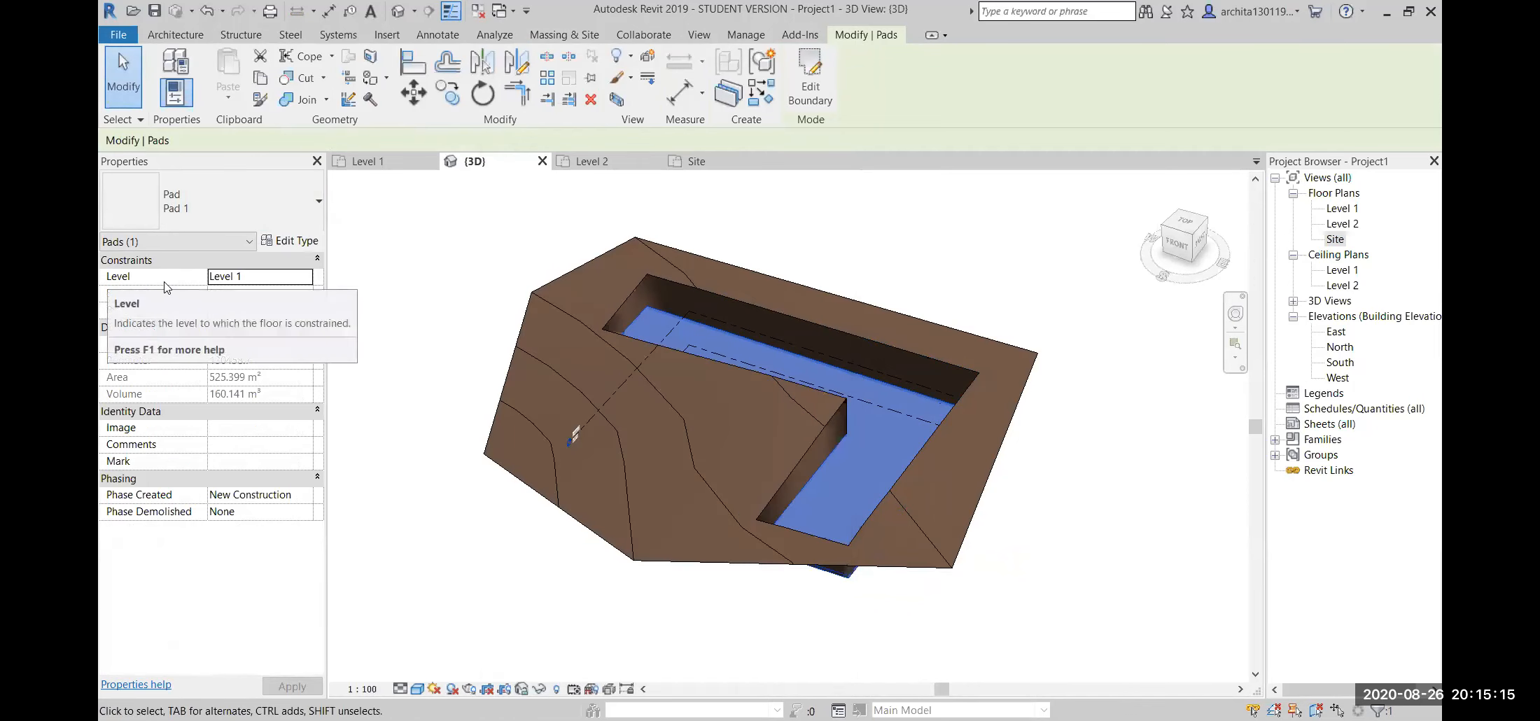
- Constrain the building pad to Level 2 with a height offset of 1000
double_click(301, 273)
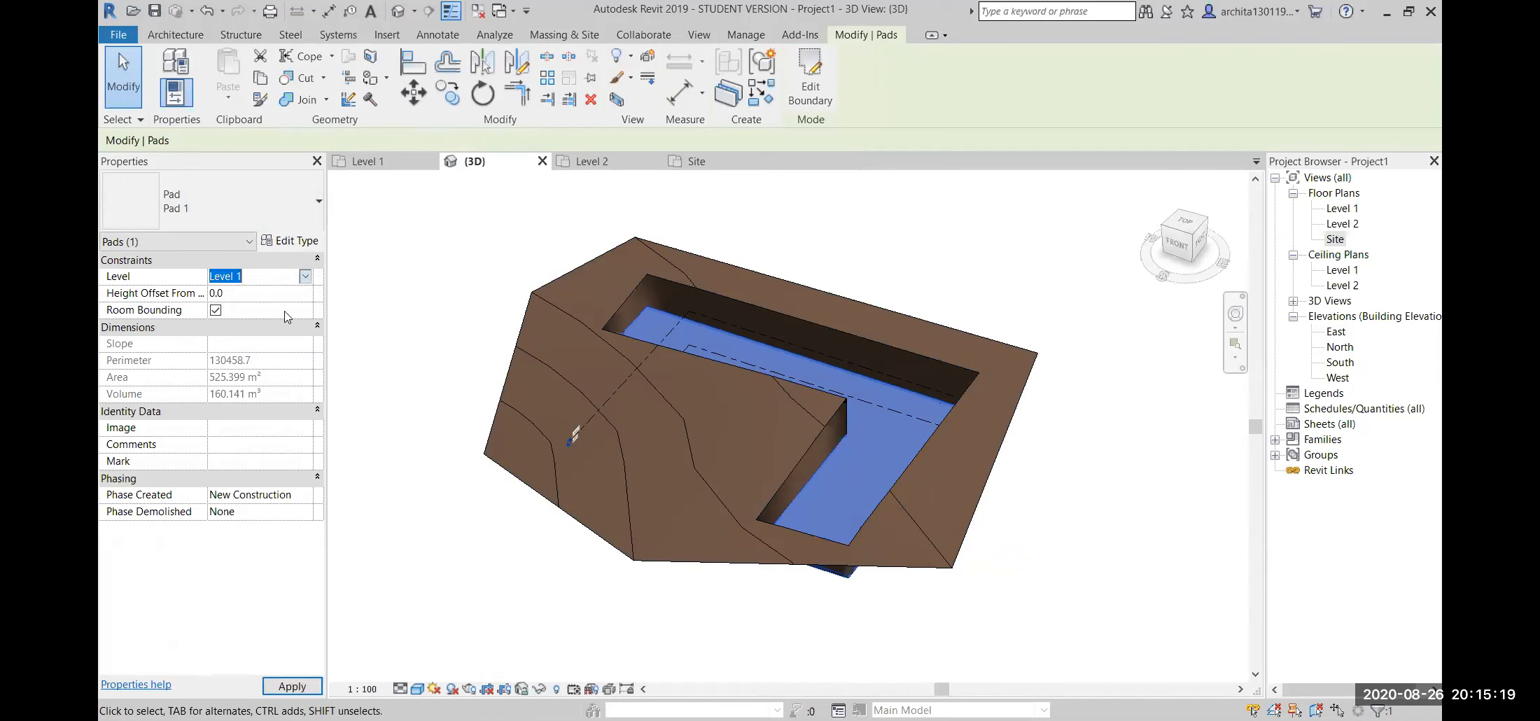
left_click(243, 295)
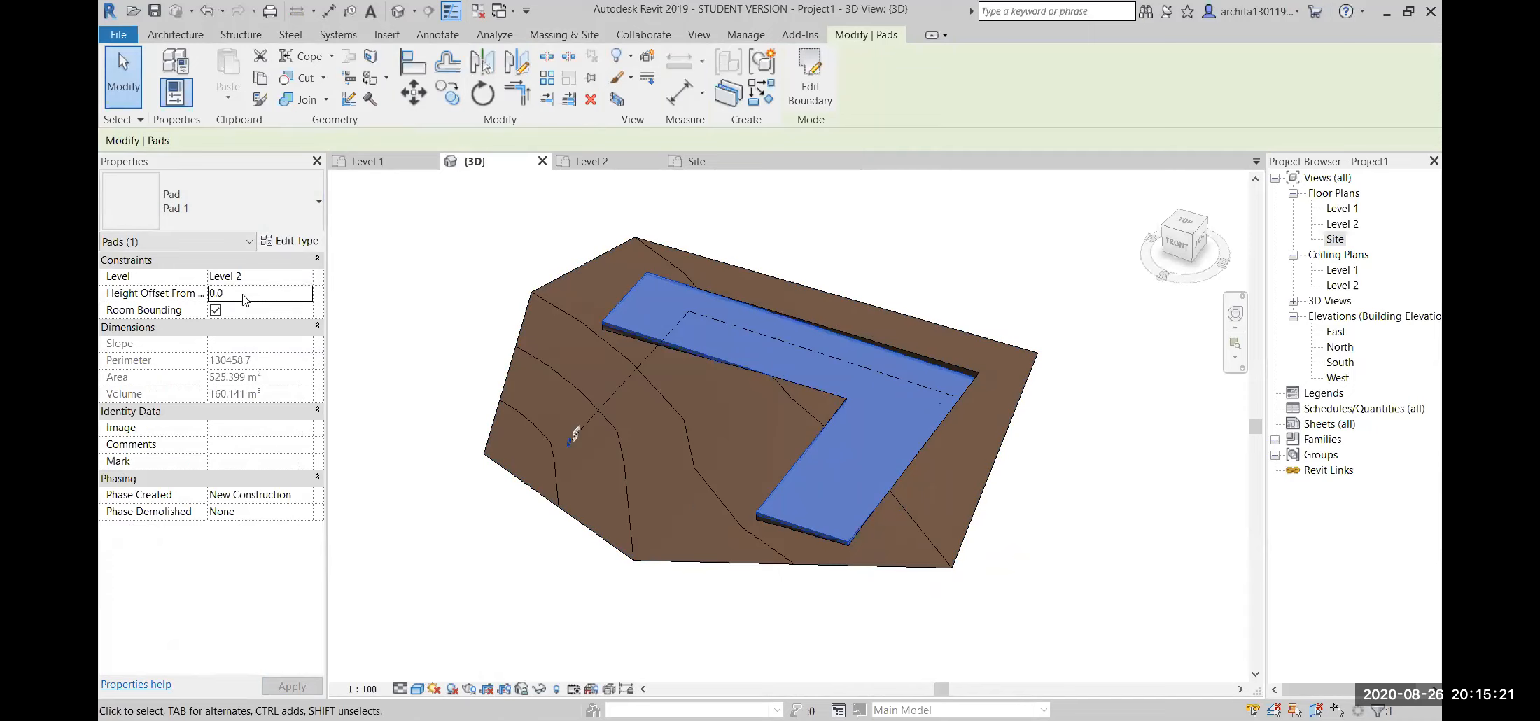
type("1")
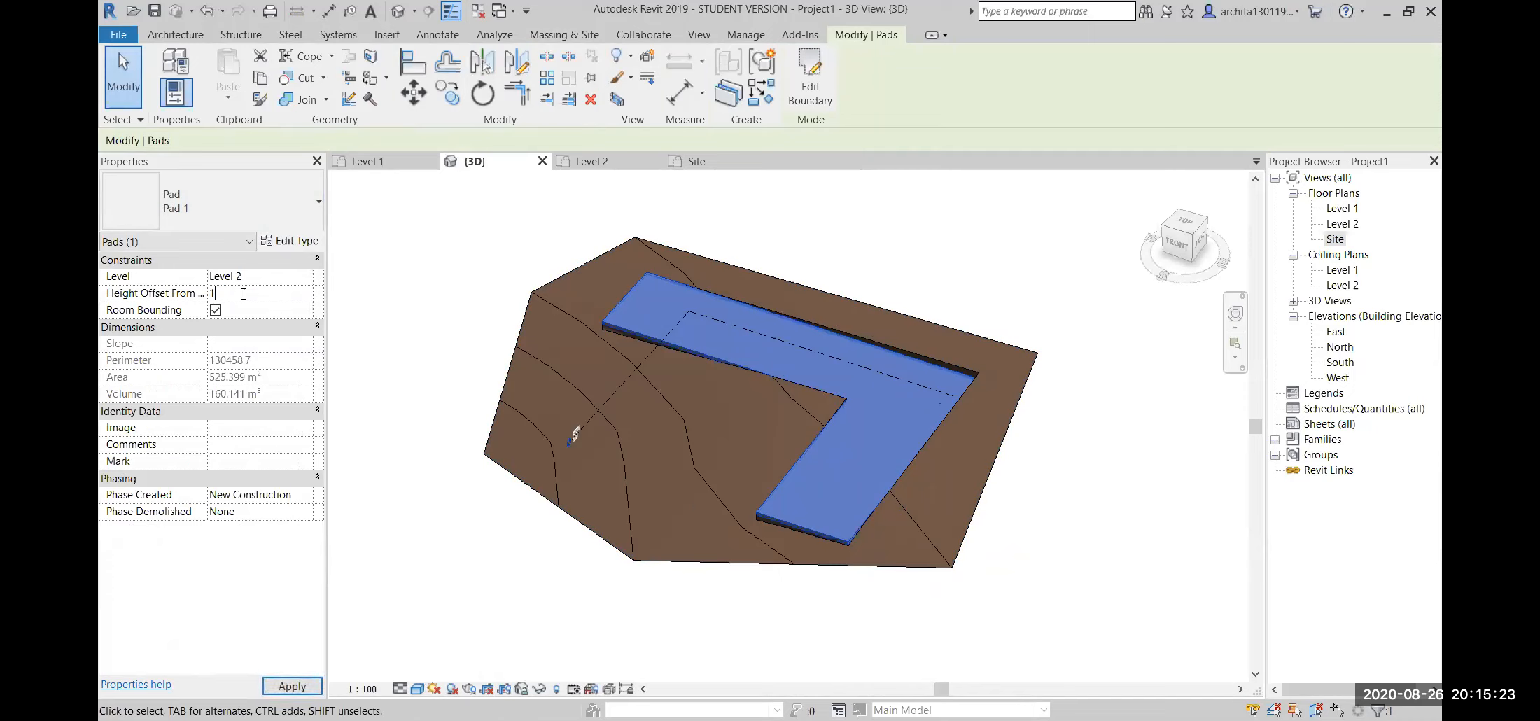
type("000")
left_click(292, 686)
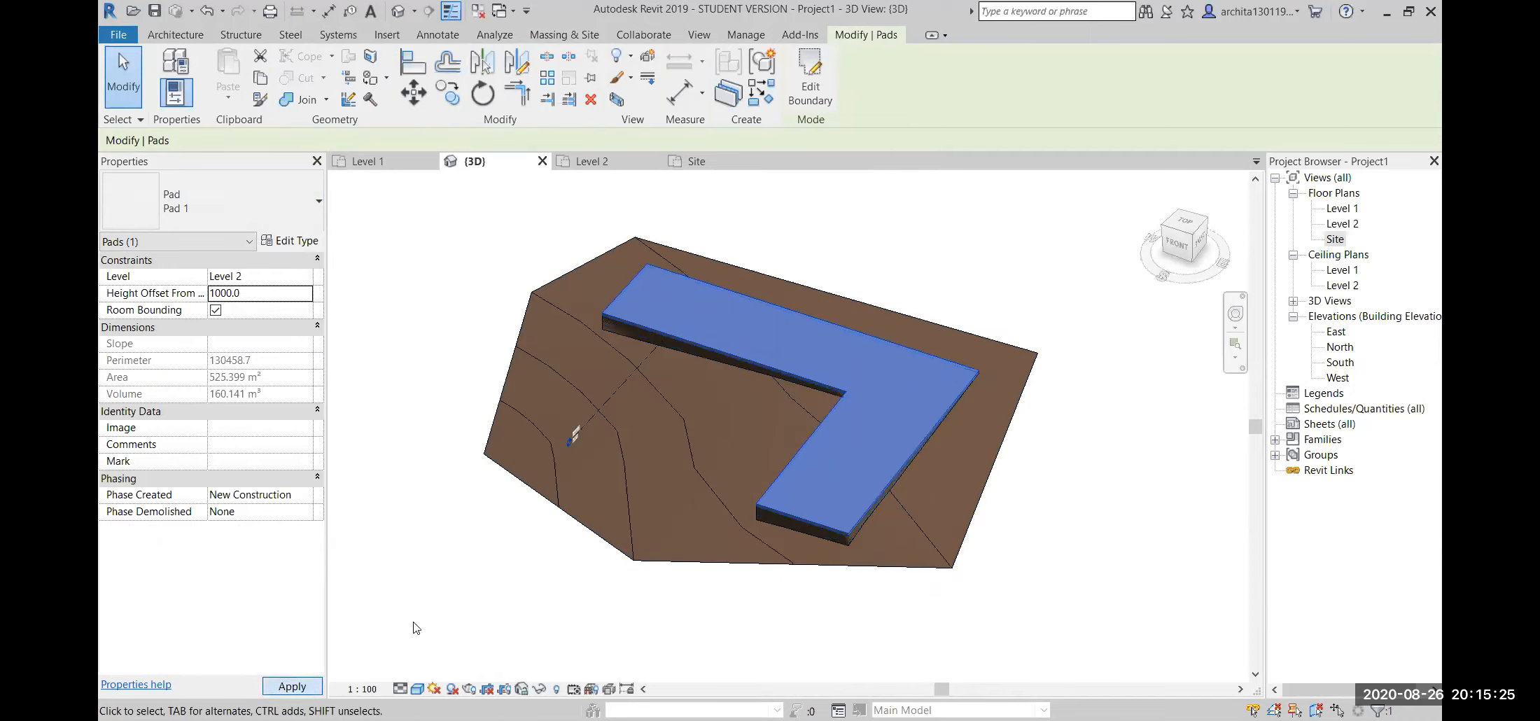
left_click(1048, 513)
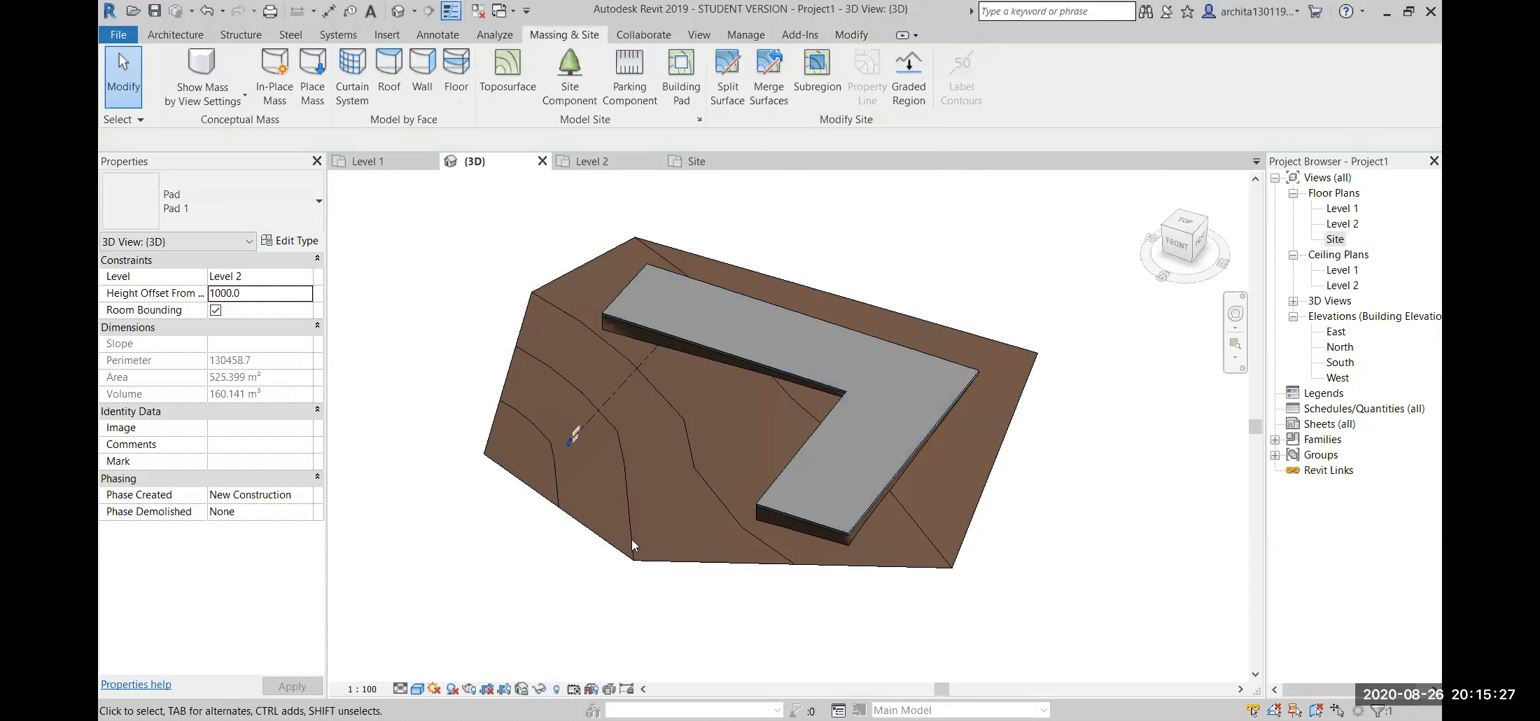
- Examine from several sides in 3D how the building pad meets the sloping terrain
middle_click_drag(644, 553, 875, 424, "shift")
scroll(392, 413, "up", 2)
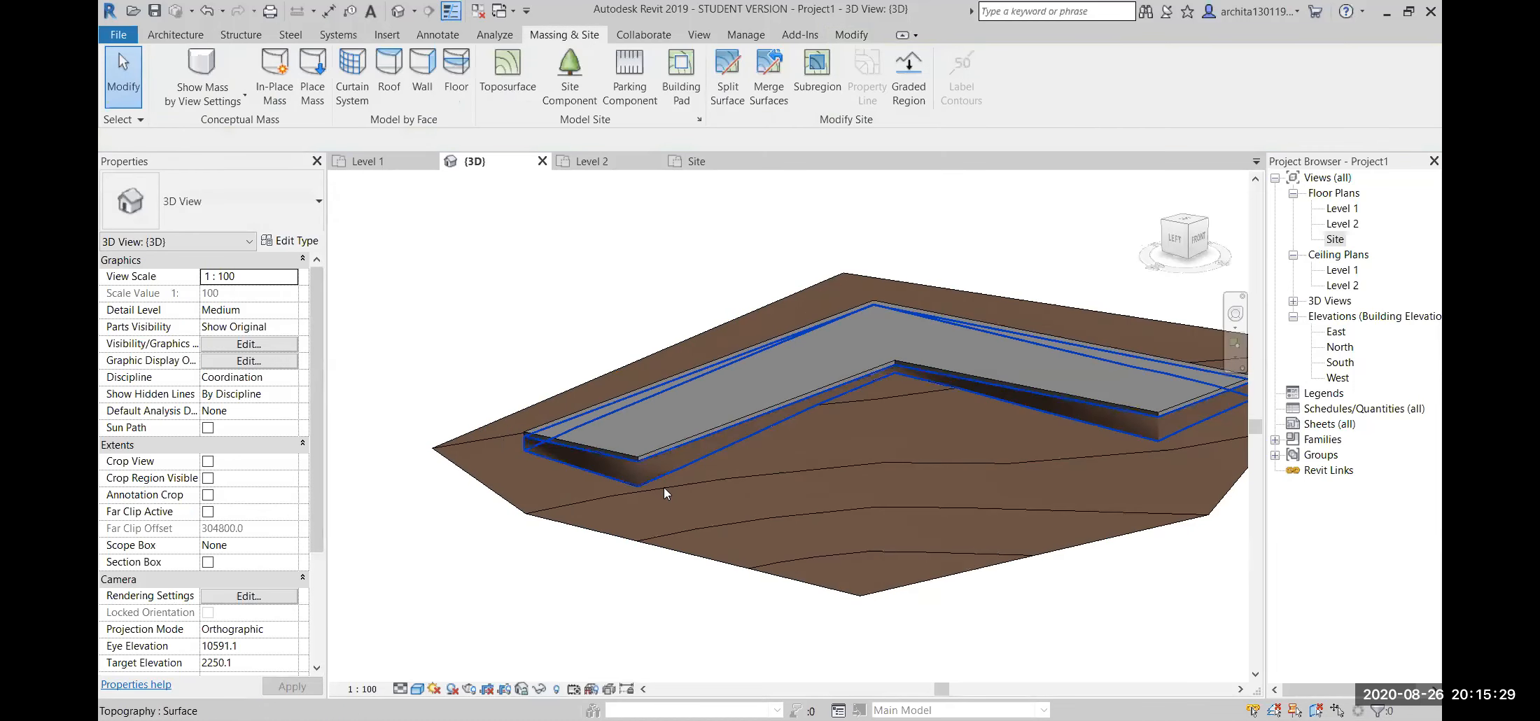
middle_click_drag(984, 506, 911, 513, "shift")
middle_click_drag(1041, 522, 811, 458, "shift")
middle_click_drag(959, 485, 1180, 460, "shift")
middle_click_drag(879, 465, 914, 524, "shift")
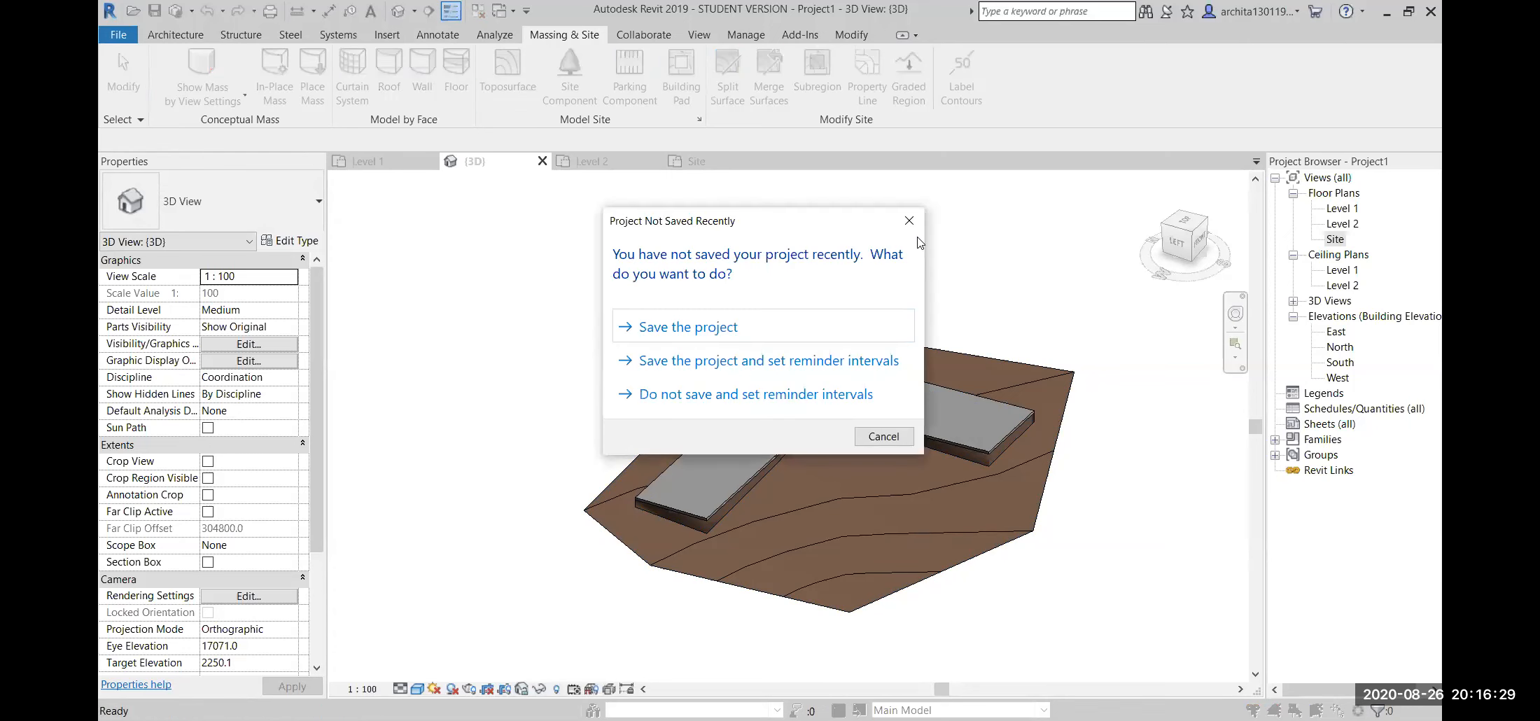
- Review the options for creating a toposurface from imported contour data and leave surface editing without adding anything
key("Escape")
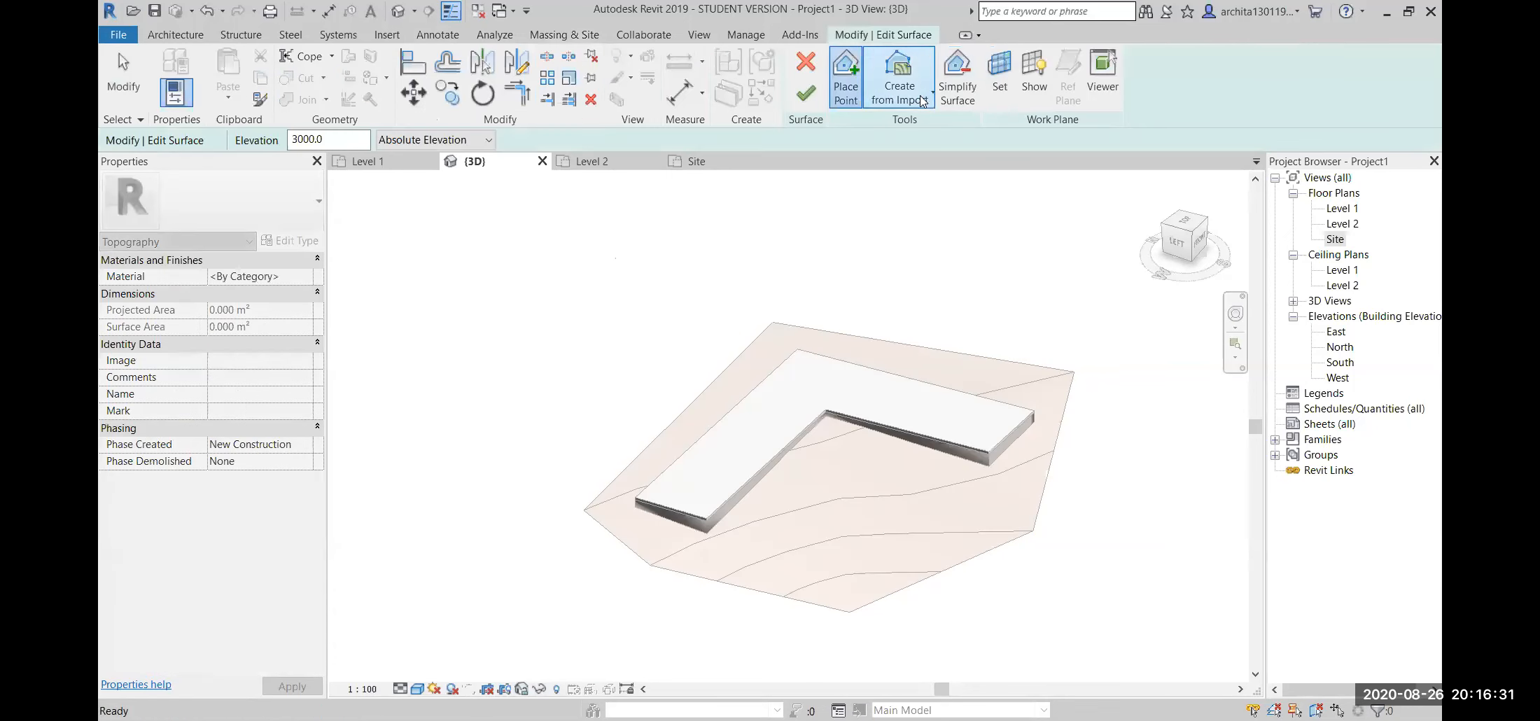
left_click(900, 86)
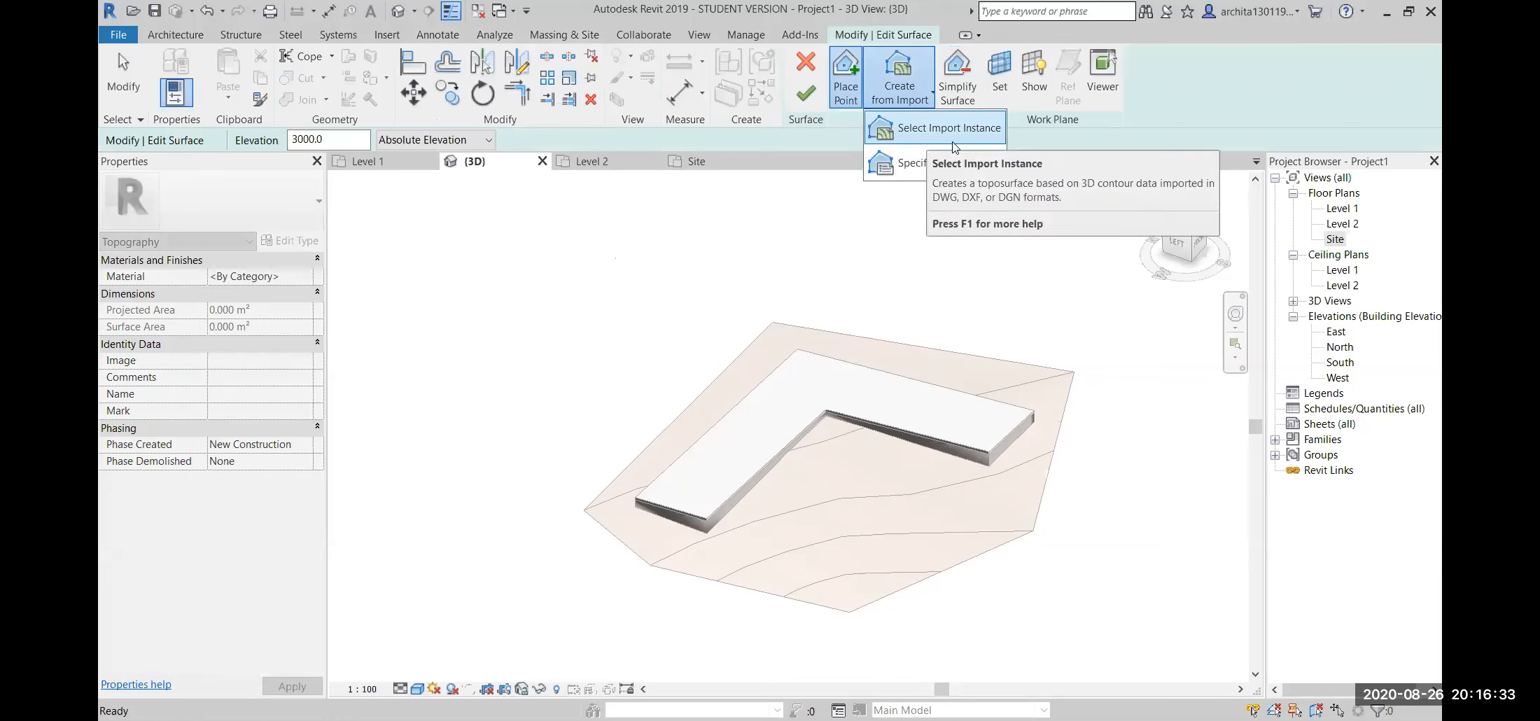
left_click(806, 93)
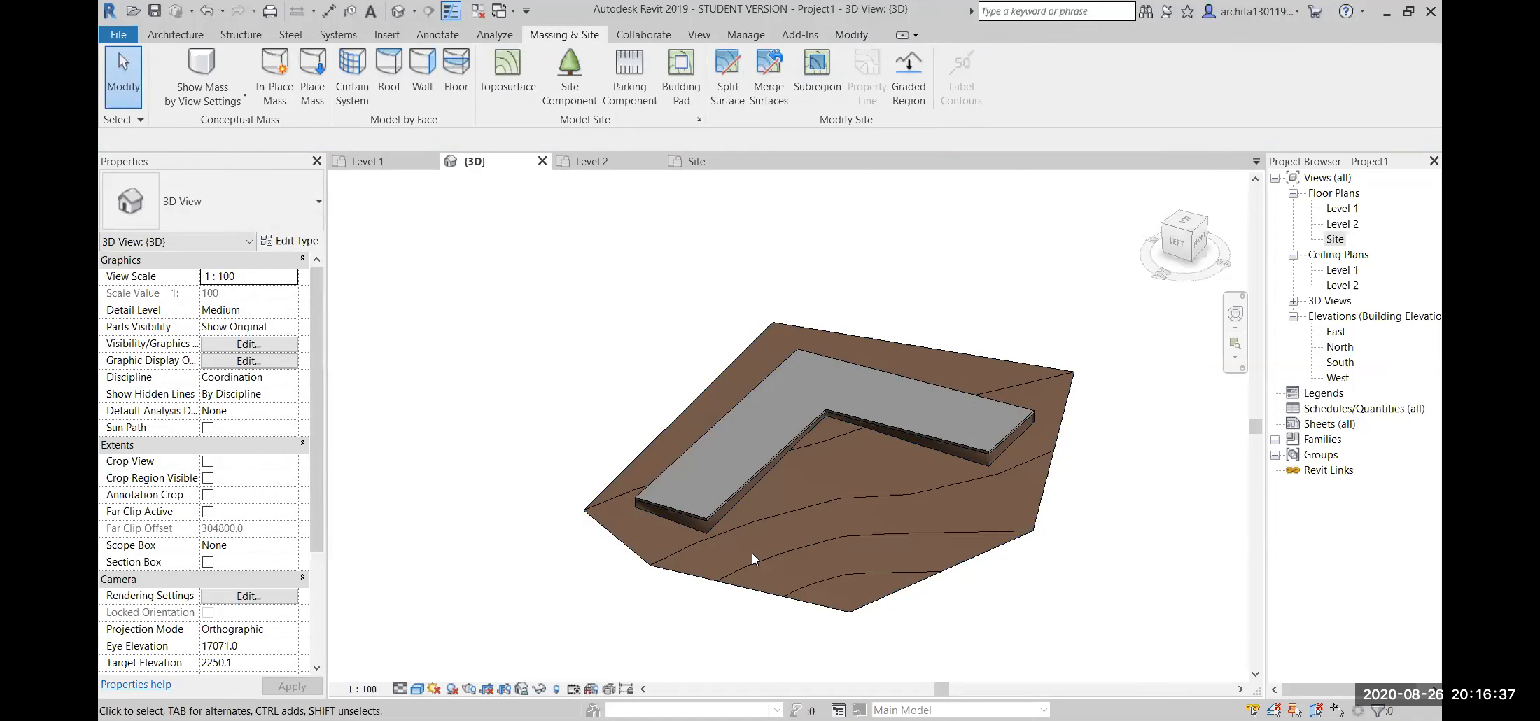
- Inspect the gaps between the building pad's edges and the terrain in 3D, from low side angles round to above
middle_click_drag(958, 412, 980, 466, "shift")
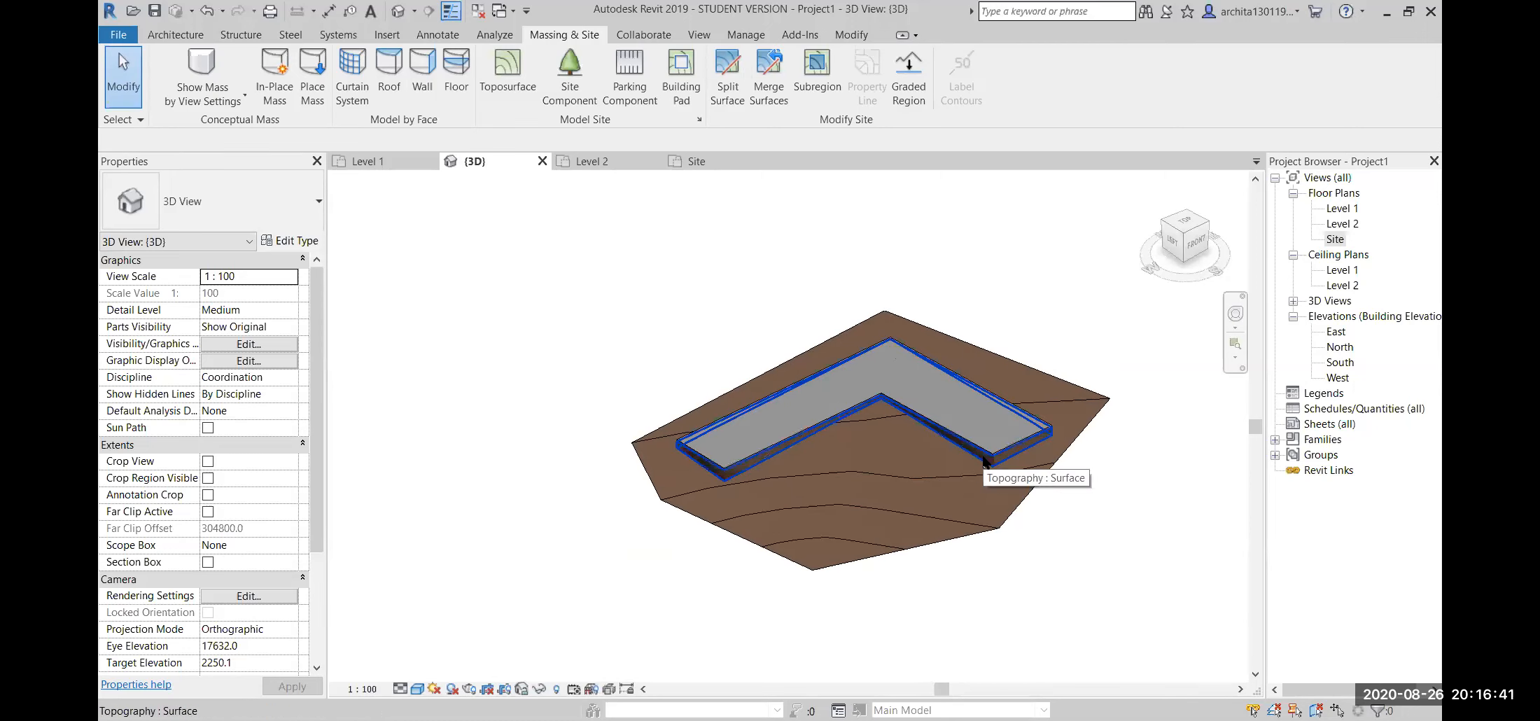
left_click(1073, 419)
left_click(1130, 591)
middle_click_drag(760, 482, 700, 397, "shift")
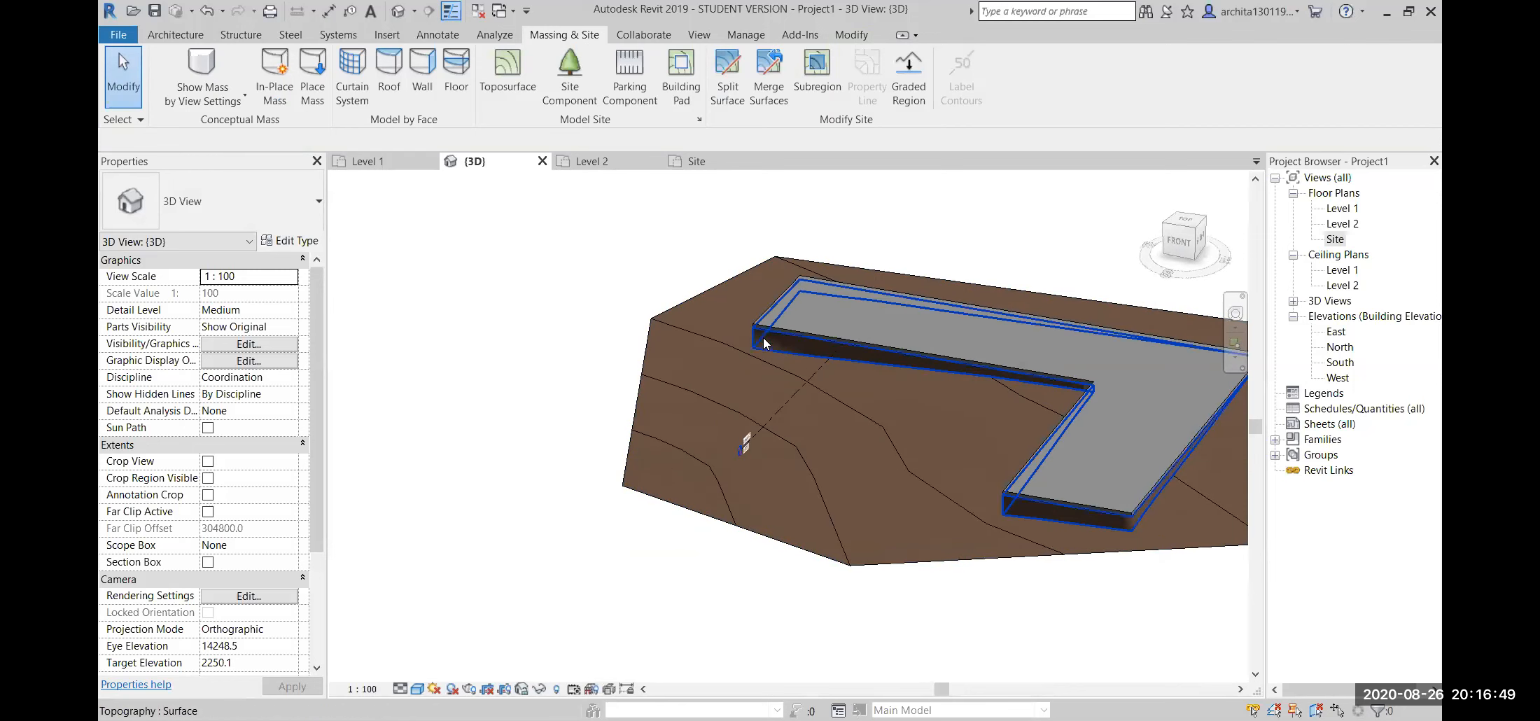
middle_click_drag(758, 367, 709, 483, "shift")
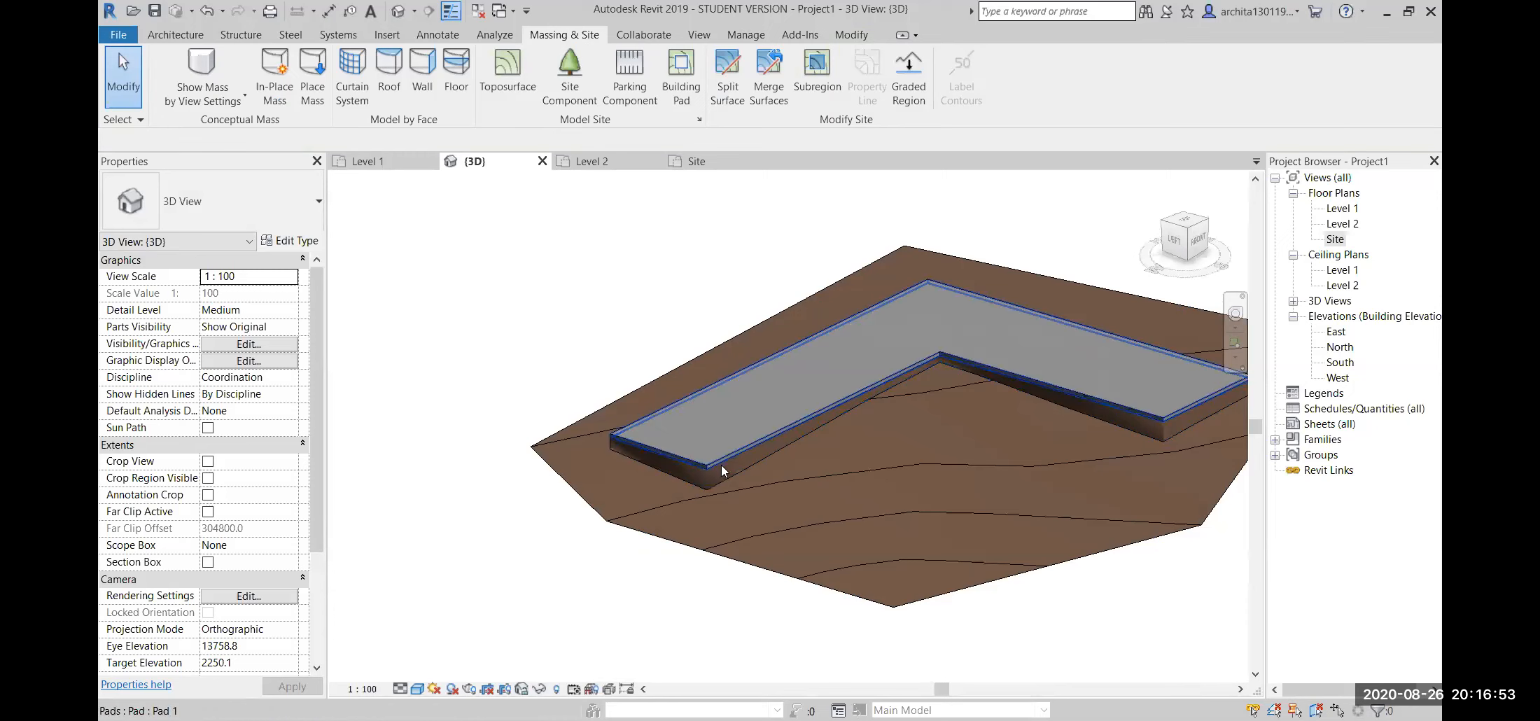
scroll(956, 422, "down", 2)
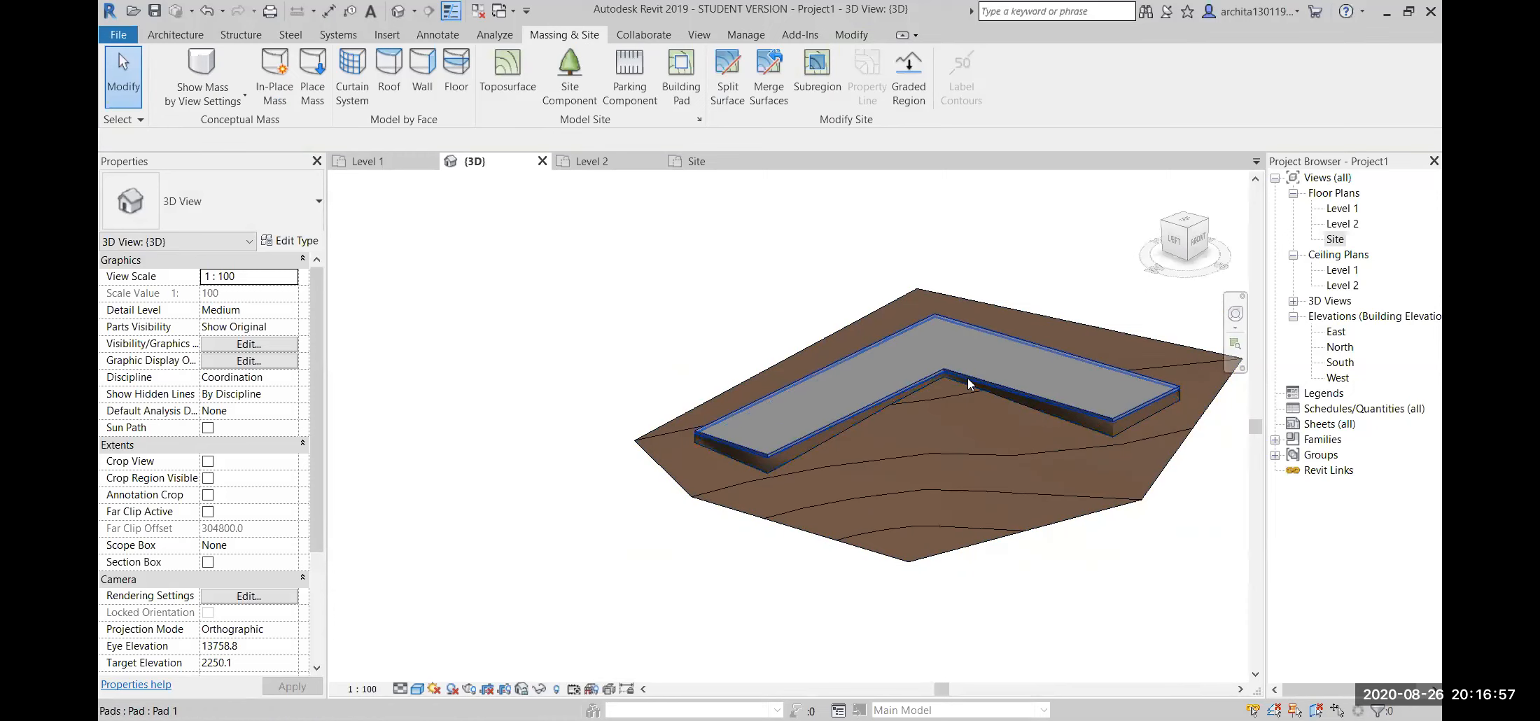
middle_click_drag(905, 407, 977, 486, "shift")
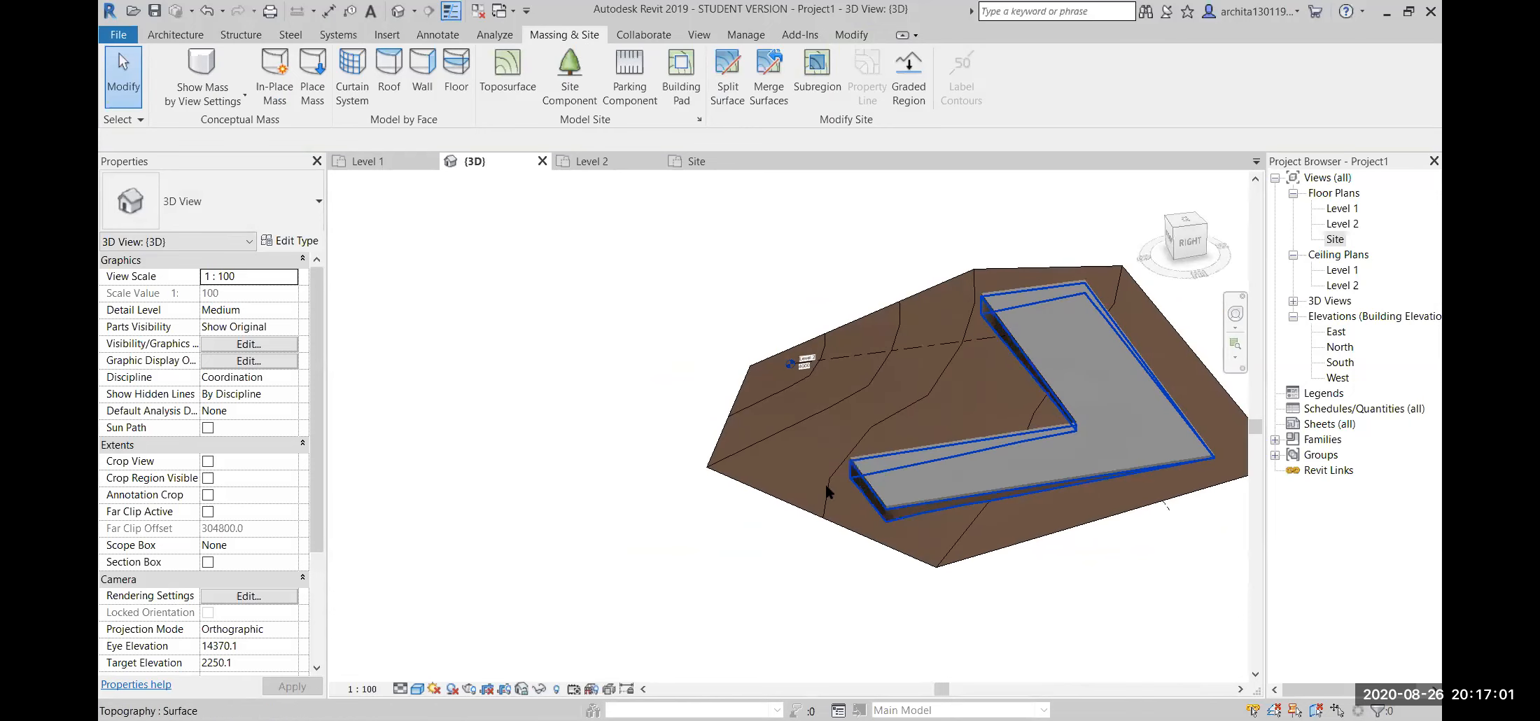
scroll(833, 472, "up", 2)
scroll(813, 450, "down", 1)
middle_click_drag(845, 497, 1043, 522, "shift")
scroll(973, 509, "down", 1)
middle_click_drag(910, 511, 847, 608, "shift")
scroll(866, 463, "down", 1)
middle_click_drag(867, 473, 840, 557, "shift")
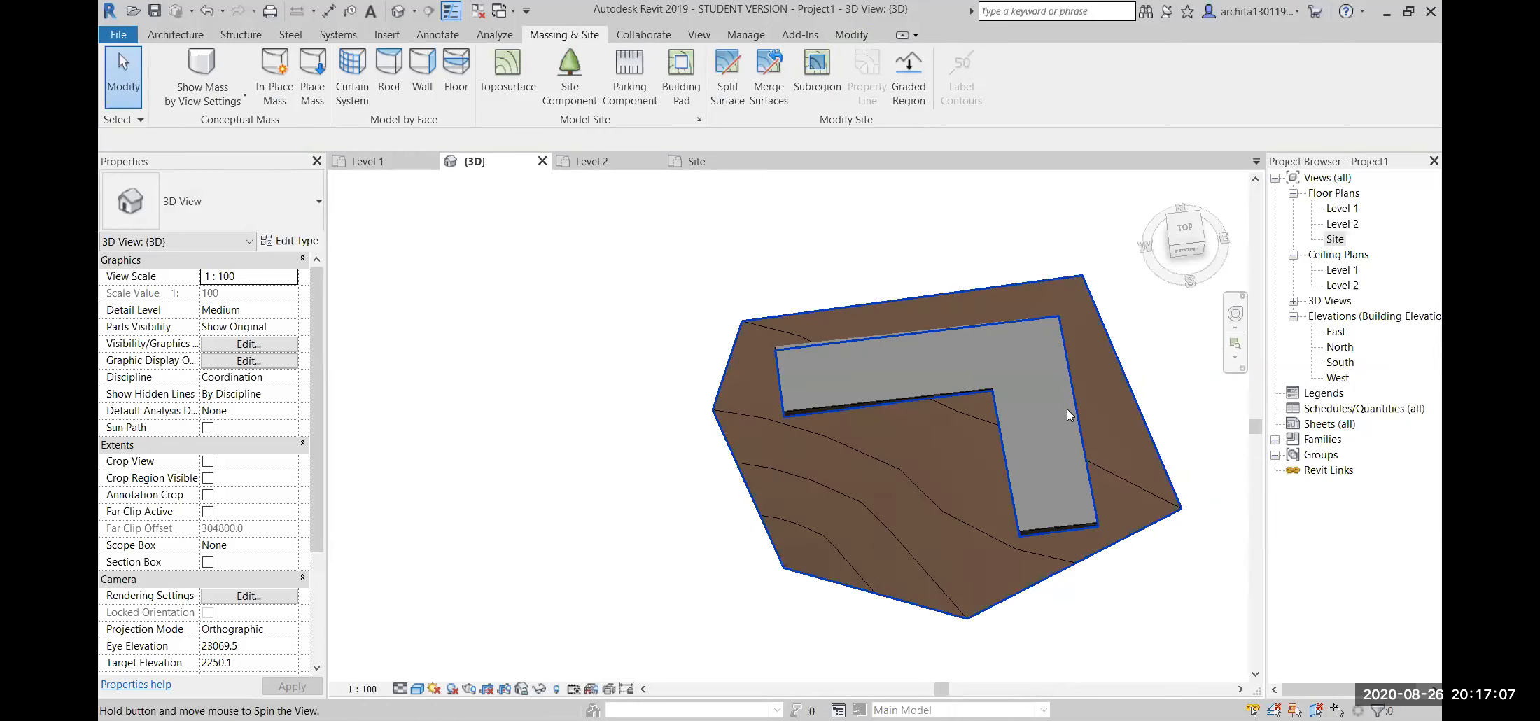
- Check the building pad's level and height offset in the Site plan
double_click(1334, 239)
scroll(830, 457, "down", 1)
scroll(898, 401, "up", 2)
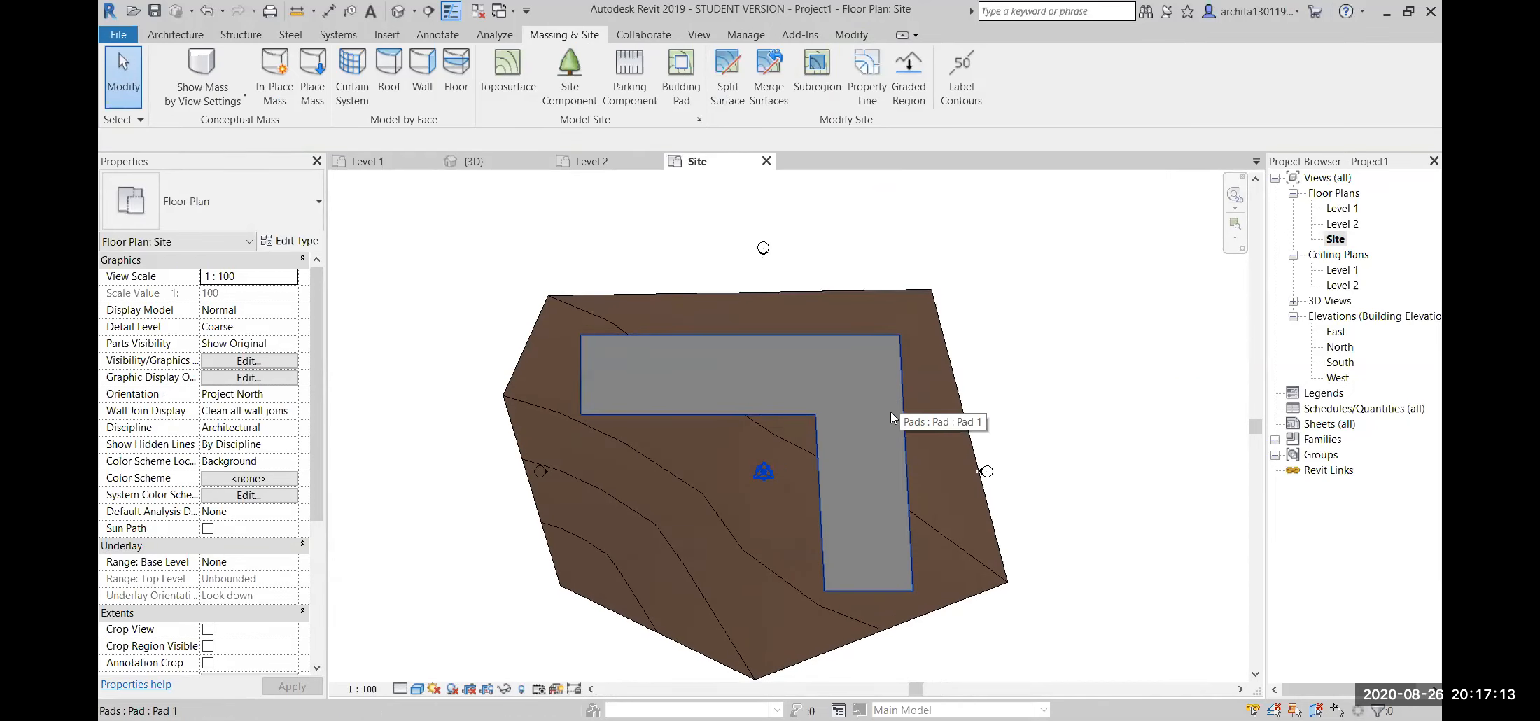
left_click(912, 499)
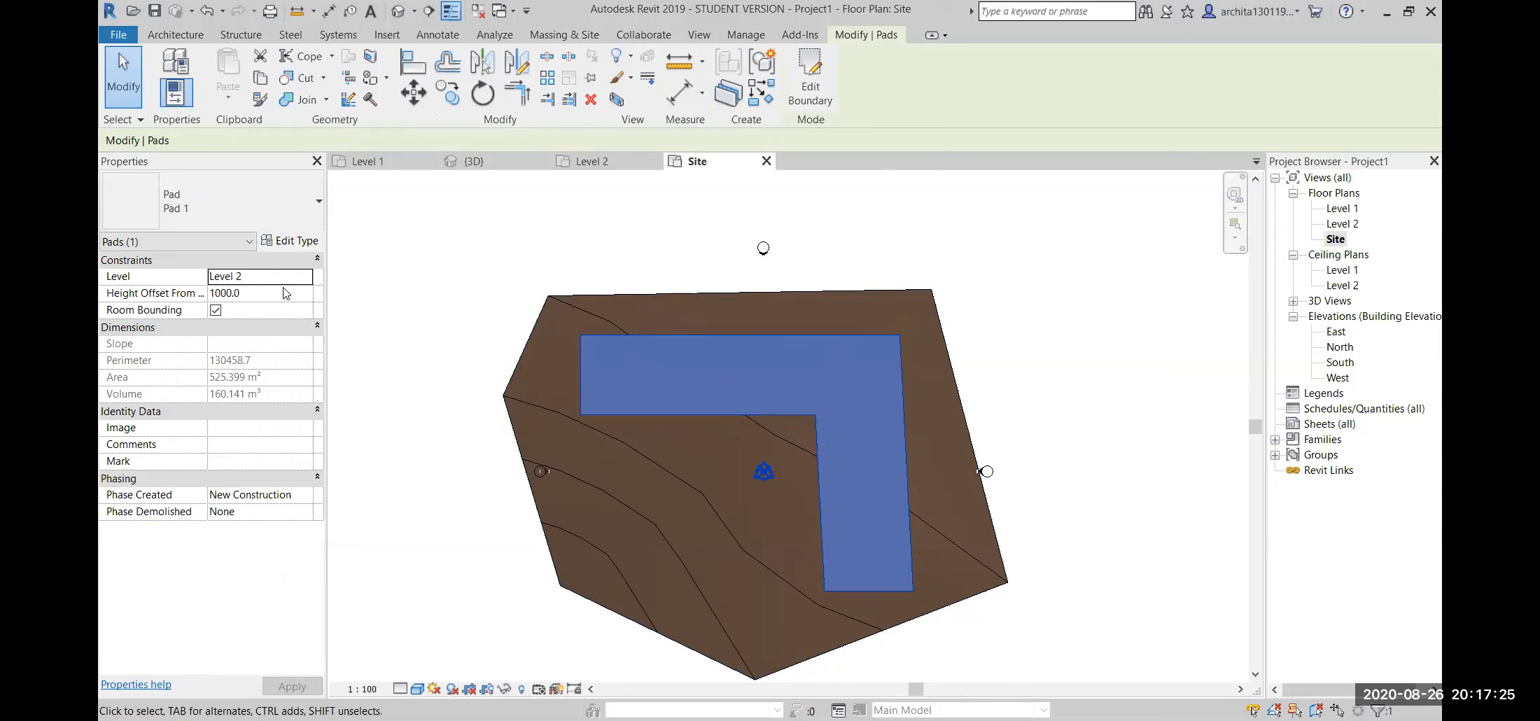
left_click(1015, 345)
scroll(875, 503, "up", 1)
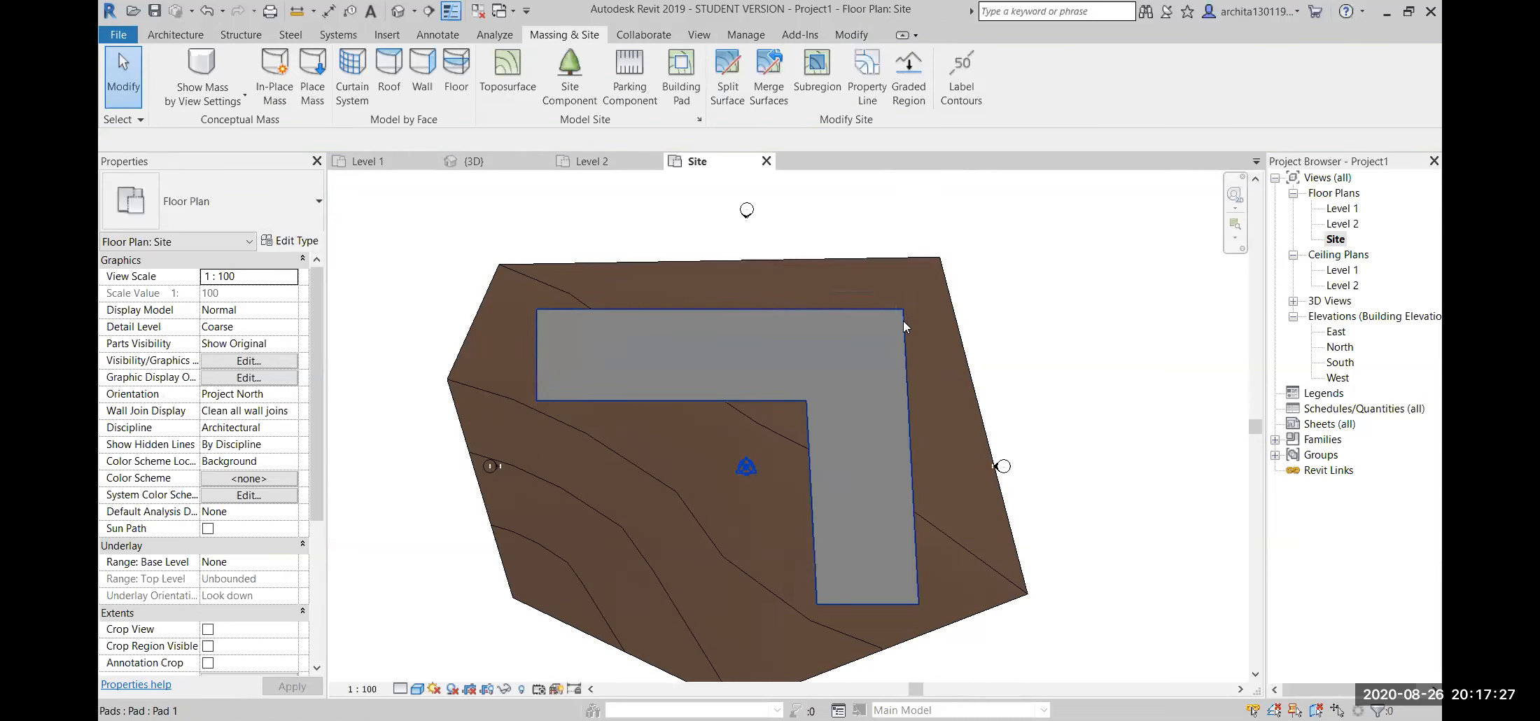
- Edit the toposurface and place points at absolute elevation 5000 along the building pad's upper edge, corner to corner
left_click(730, 263)
left_click(805, 74)
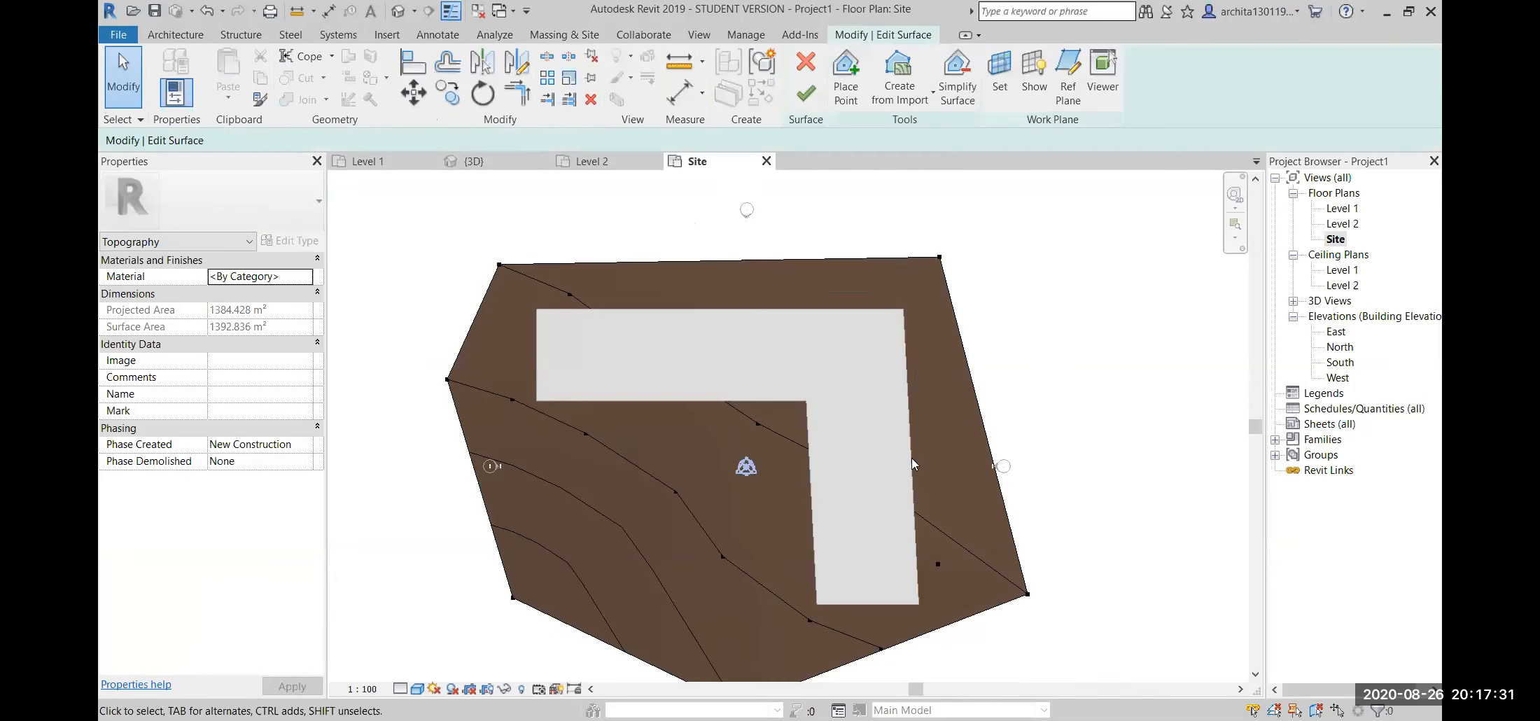
left_click(850, 76)
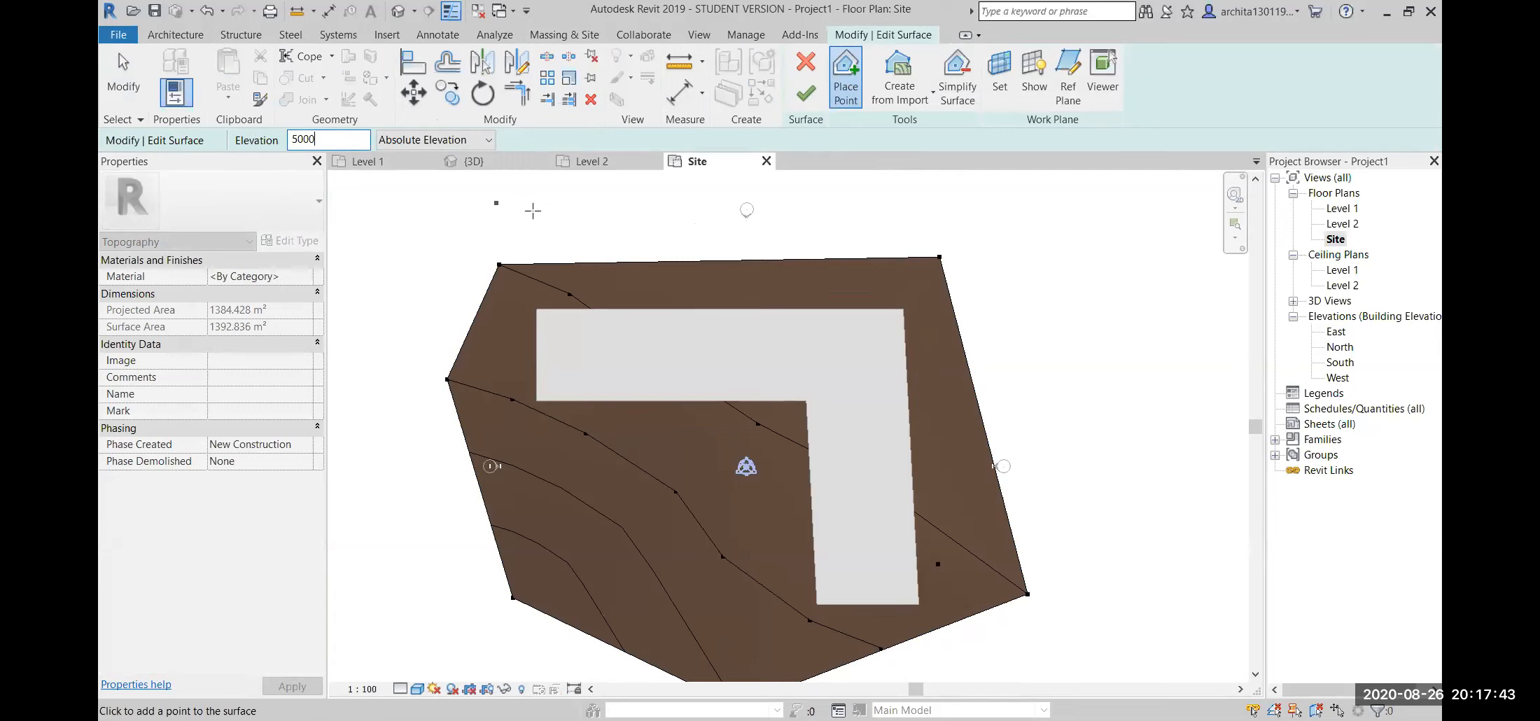
scroll(603, 316, "up", 2)
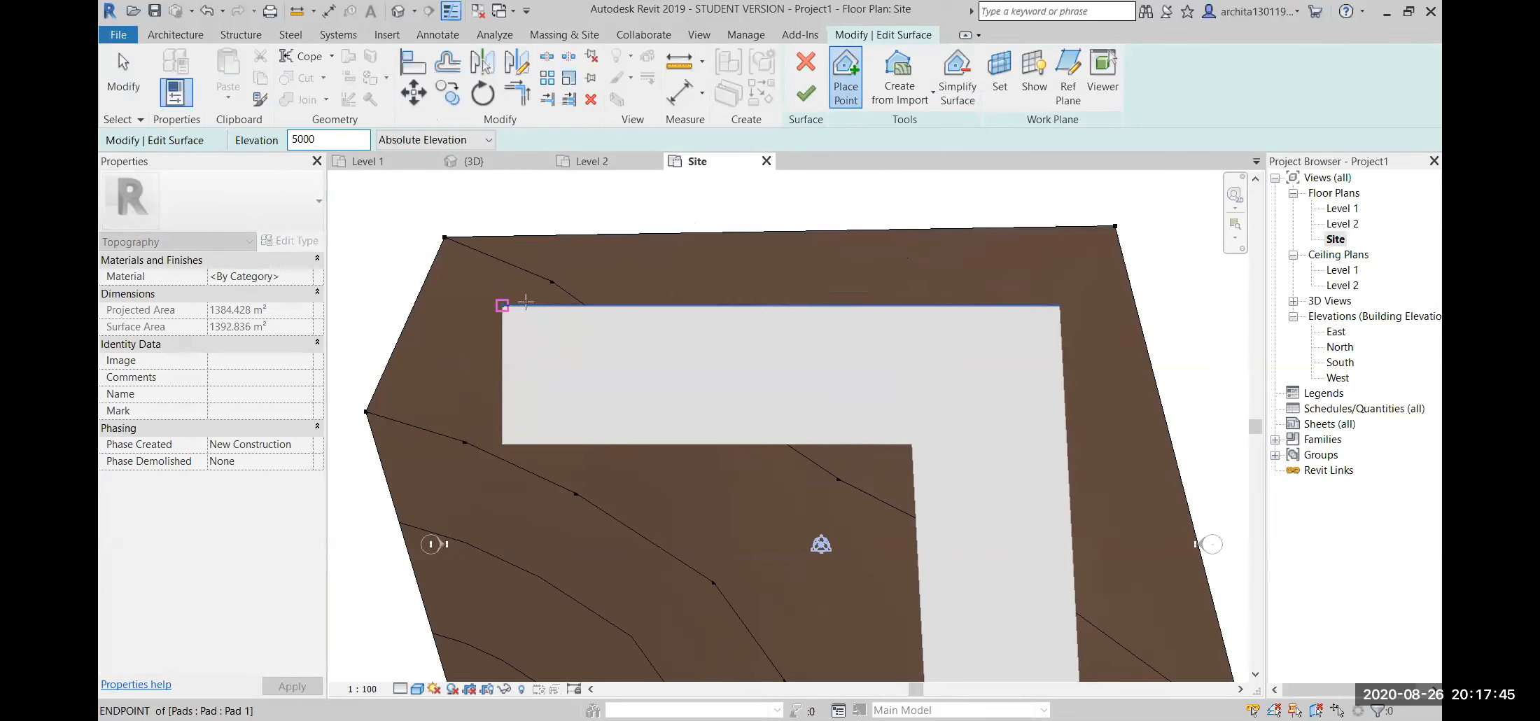
left_click(525, 301)
left_click(537, 306)
left_click(598, 306)
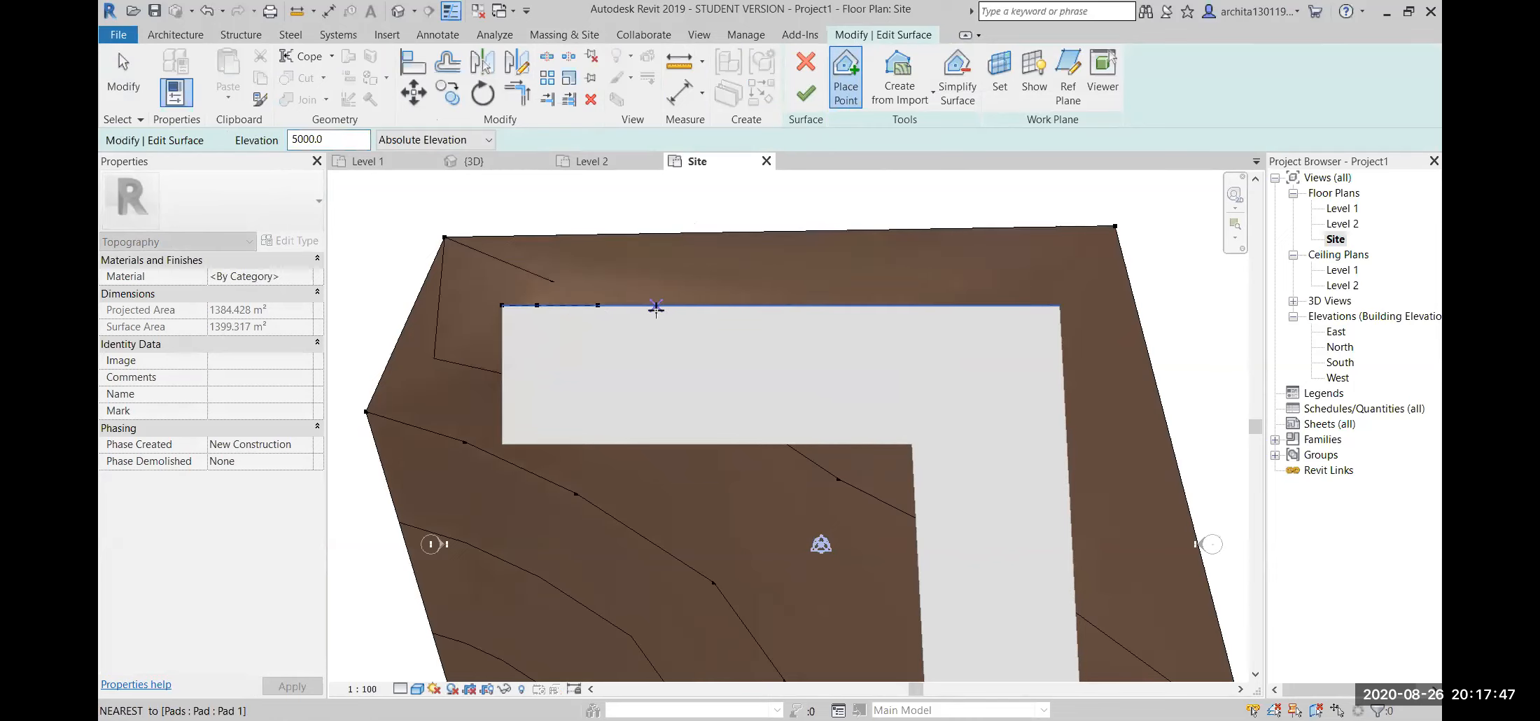
left_click(657, 306)
left_click(700, 306)
left_click(756, 305)
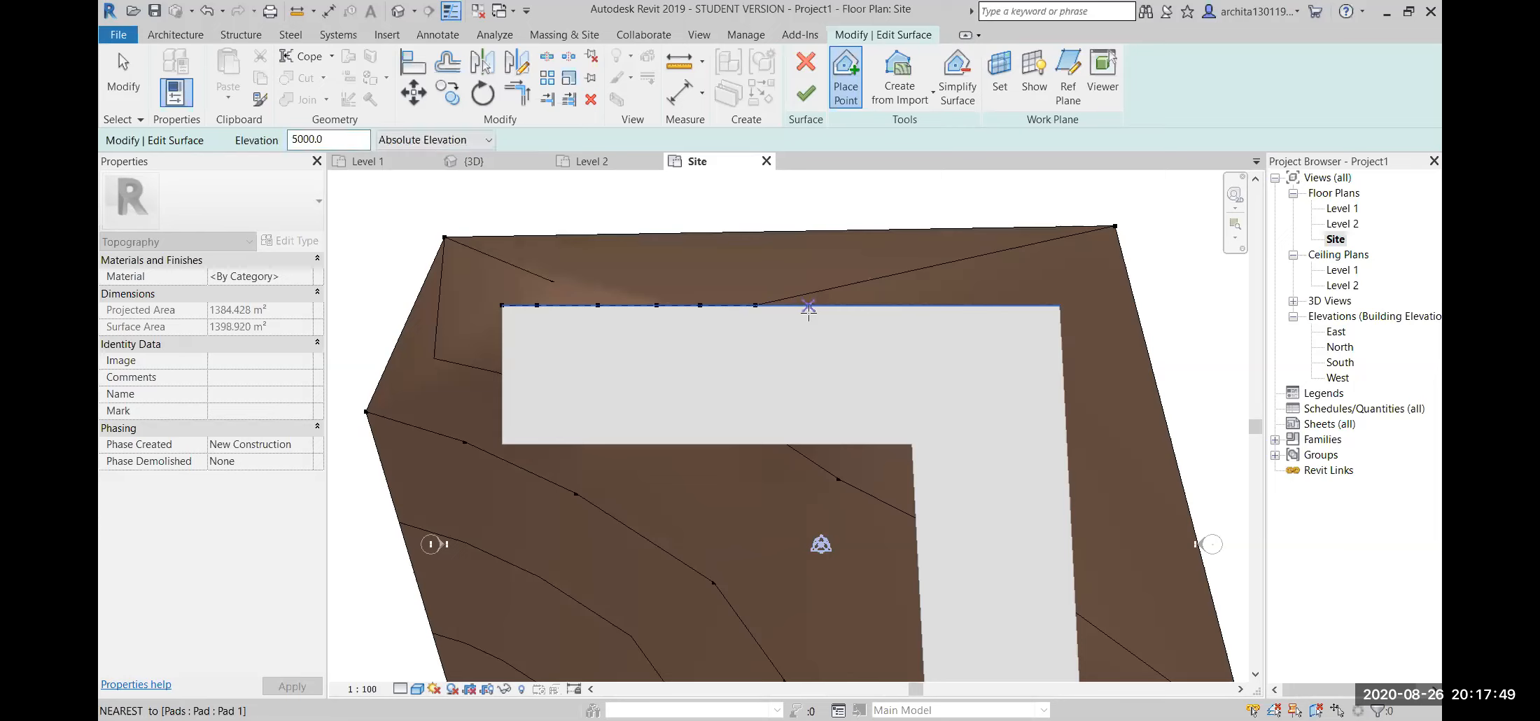
left_click(803, 305)
left_click(833, 305)
left_click(903, 305)
left_click(939, 306)
left_click(995, 306)
left_click(1028, 306)
left_click(1060, 306)
- Place surface points at elevation 5000 down the pad's long right-hand edge to its lower corner
middle_click_drag(1065, 370, 852, 256)
left_click(848, 213)
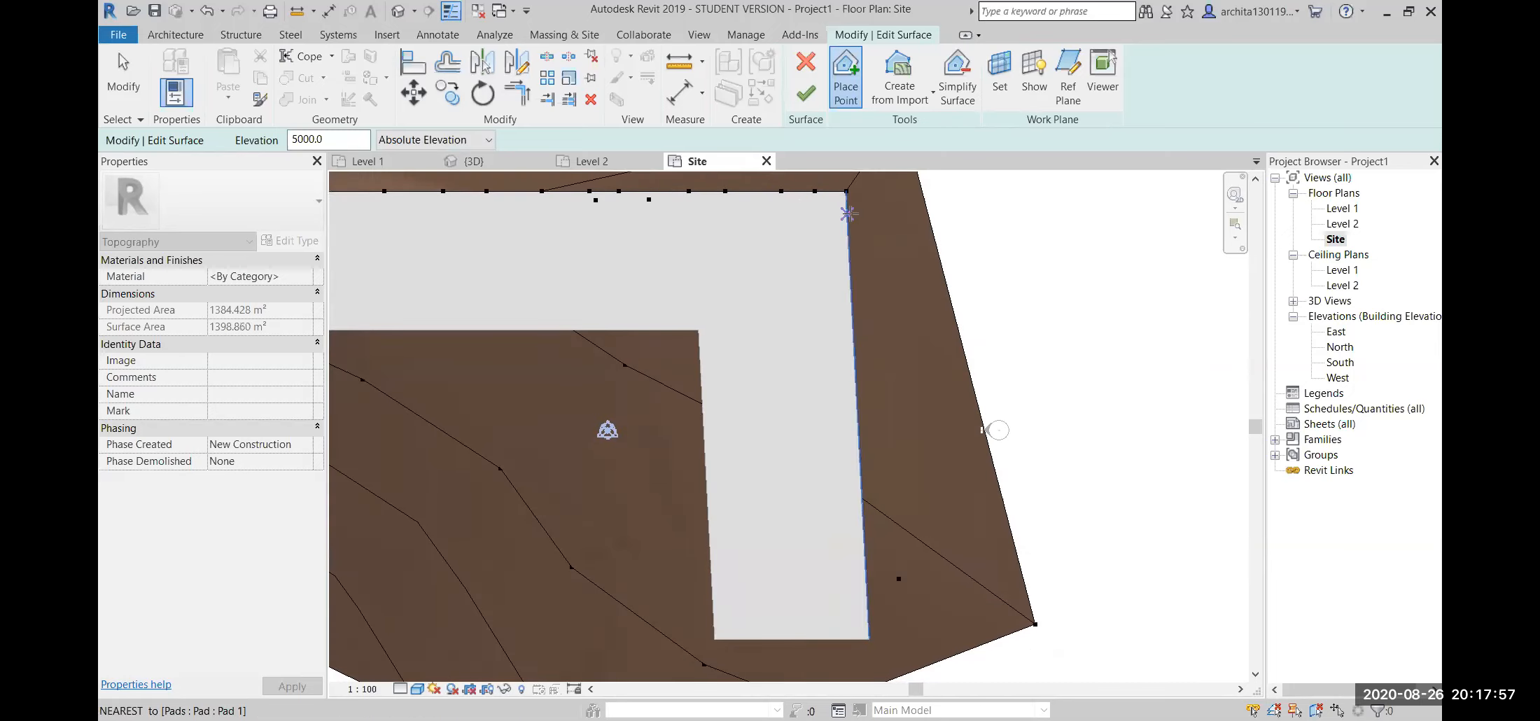
left_click(850, 249)
left_click(851, 282)
left_click(853, 315)
middle_click_drag(850, 372, 850, 322)
scroll(847, 321, "up", 1)
left_click(852, 321)
left_click(862, 412)
middle_click_drag(870, 483, 881, 376)
left_click(876, 365)
left_click(879, 413)
left_click(881, 446)
left_click(883, 484)
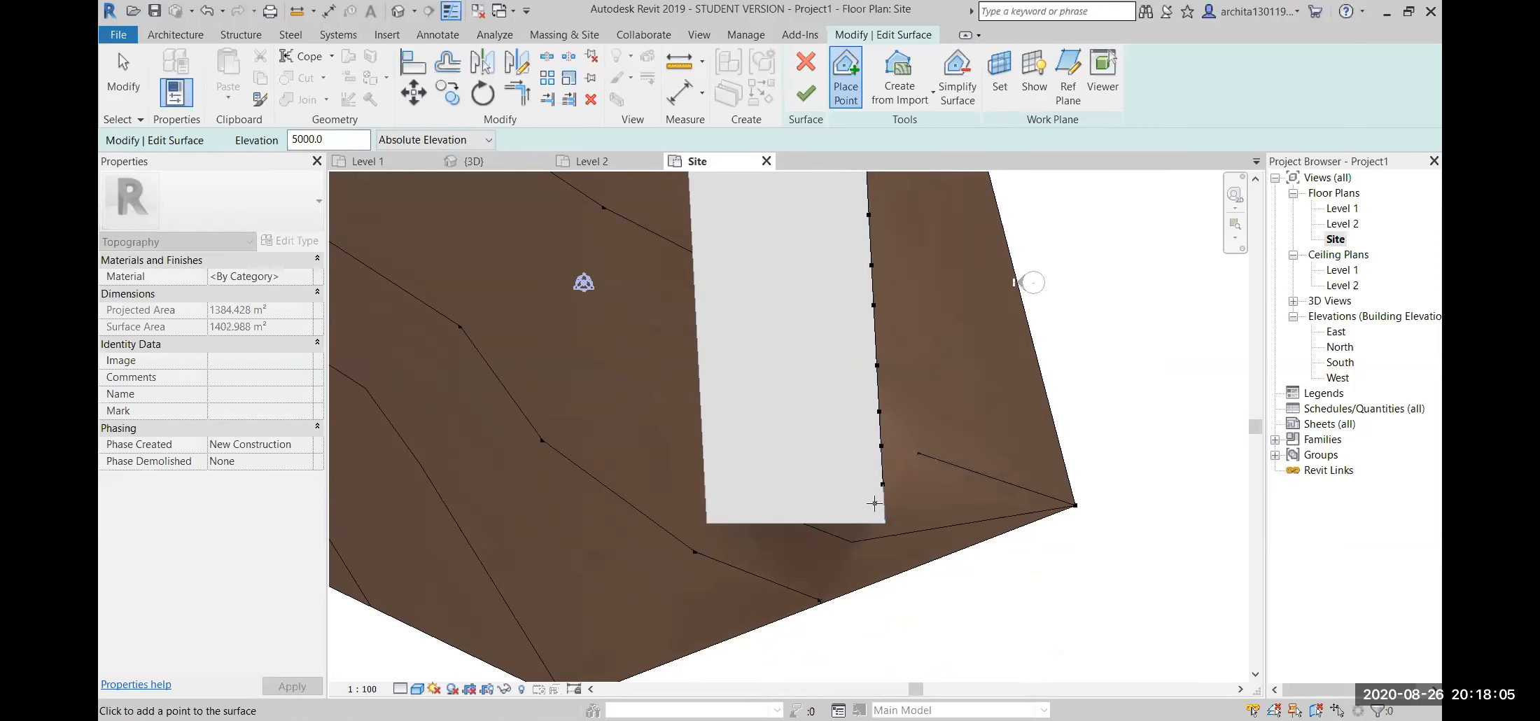
left_click(884, 522)
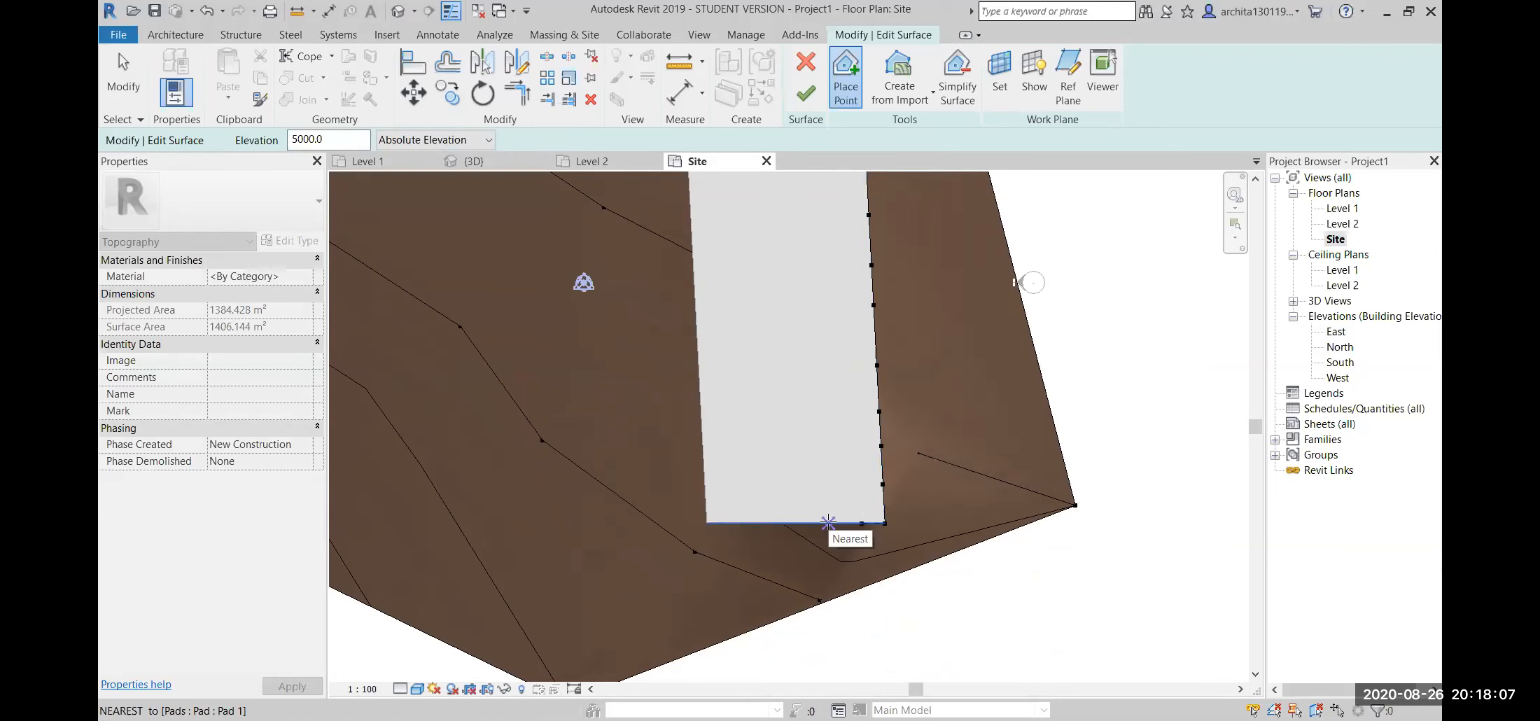
- Place surface points at elevation 5000 along the lower leg's end and up its inner edge to the inside corner
left_click(829, 522)
left_click(796, 523)
left_click(750, 523)
middle_click_drag(707, 524, 751, 564)
left_click(748, 513)
left_click(746, 455)
middle_click_drag(768, 397, 815, 493)
left_click(790, 501)
left_click(787, 450)
left_click(787, 385)
- Place surface points at elevation 5000 along the upper wing's inner edge, from the inside corner to the outer corner
middle_click_drag(741, 341, 1010, 427)
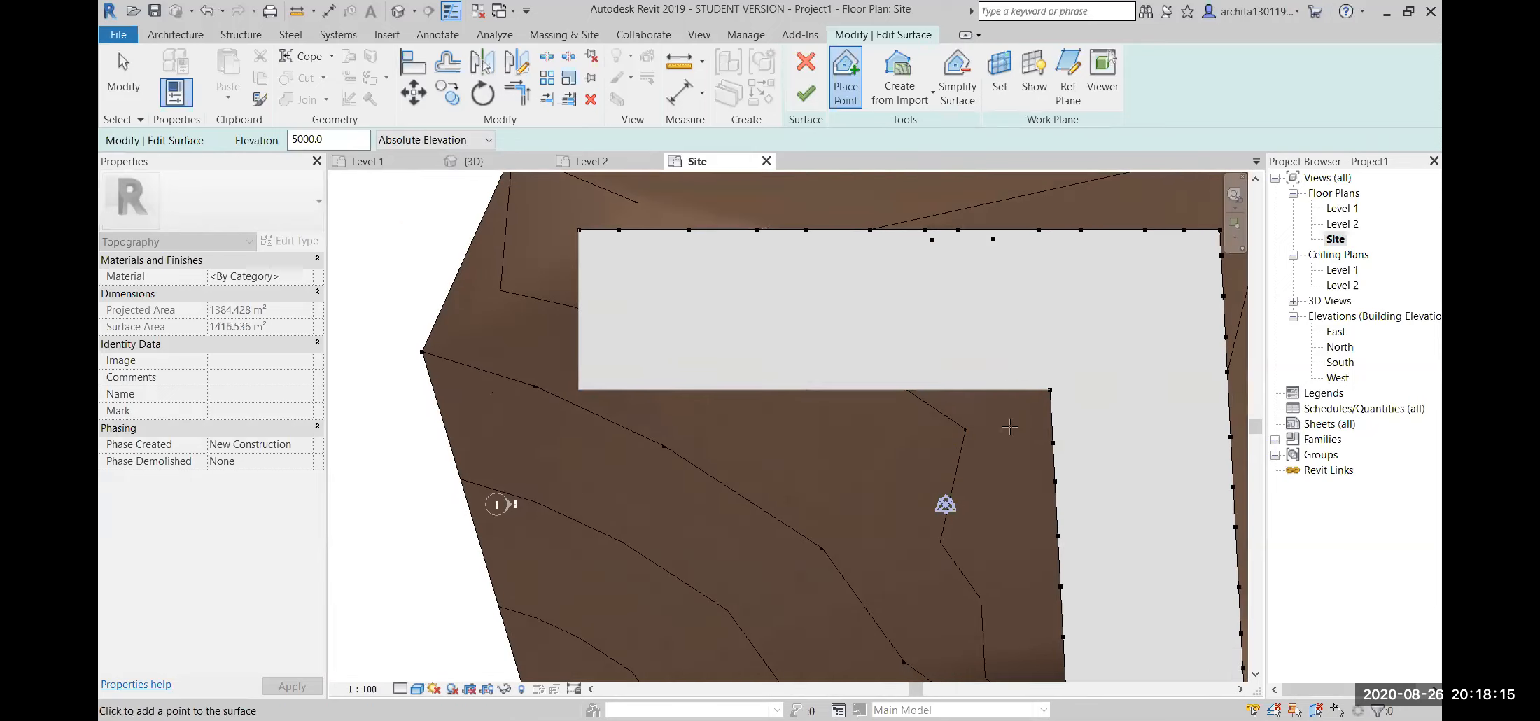
left_click(1013, 389)
left_click(944, 389)
left_click(898, 390)
left_click(849, 389)
left_click(805, 389)
left_click(753, 389)
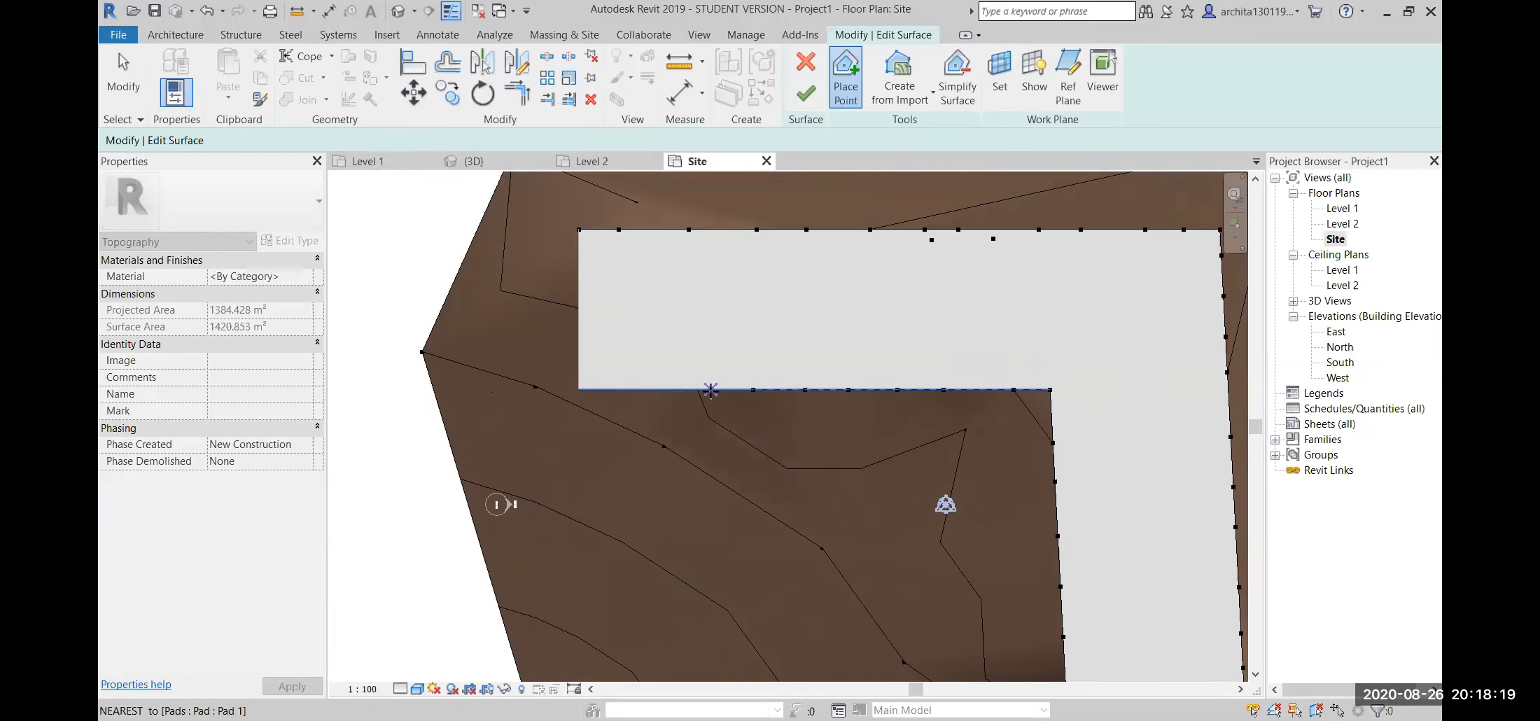
left_click(711, 389)
left_click(680, 390)
left_click(646, 390)
left_click(615, 389)
left_click(577, 389)
- Add surface points at elevation 5000 up the pad's left-hand end and finish editing the toposurface
left_click(579, 360)
left_click(579, 336)
left_click(579, 299)
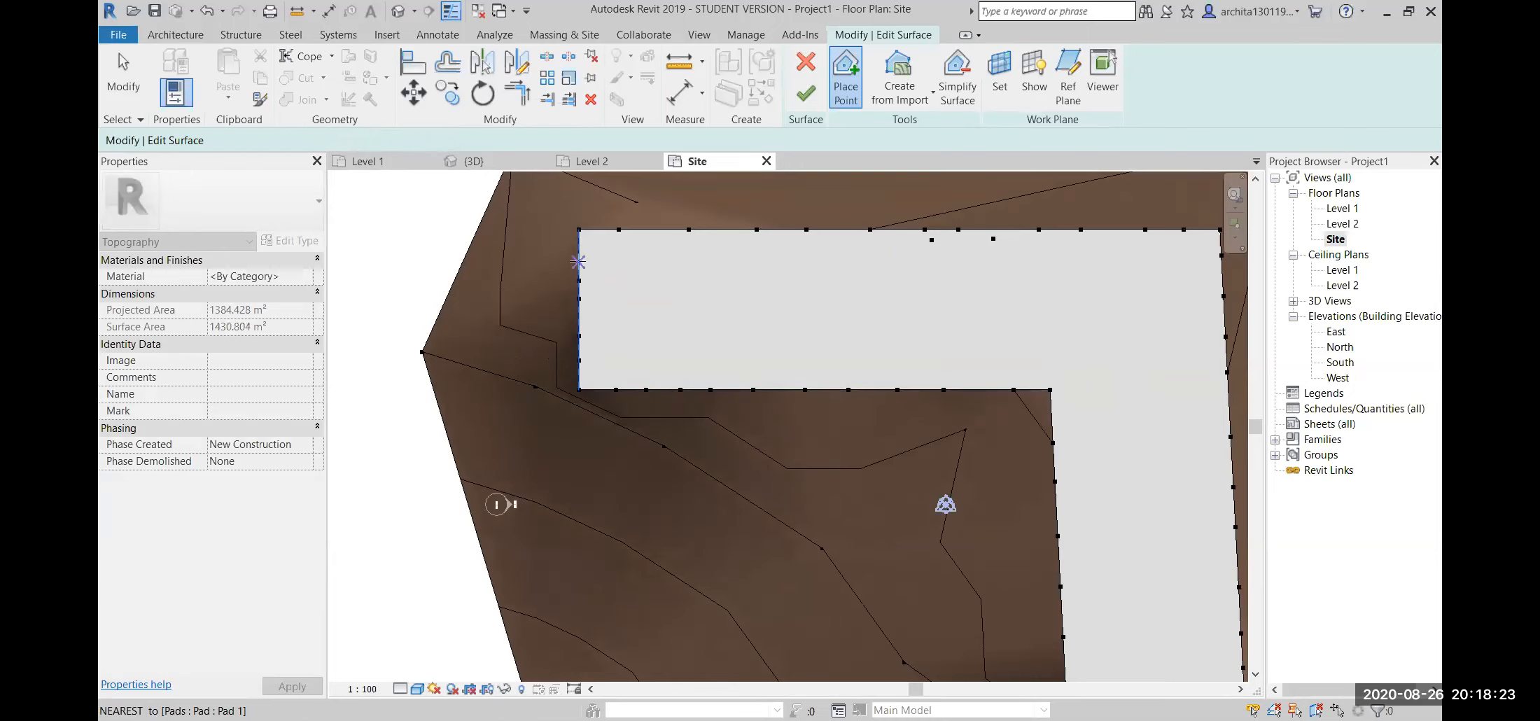
left_click(579, 262)
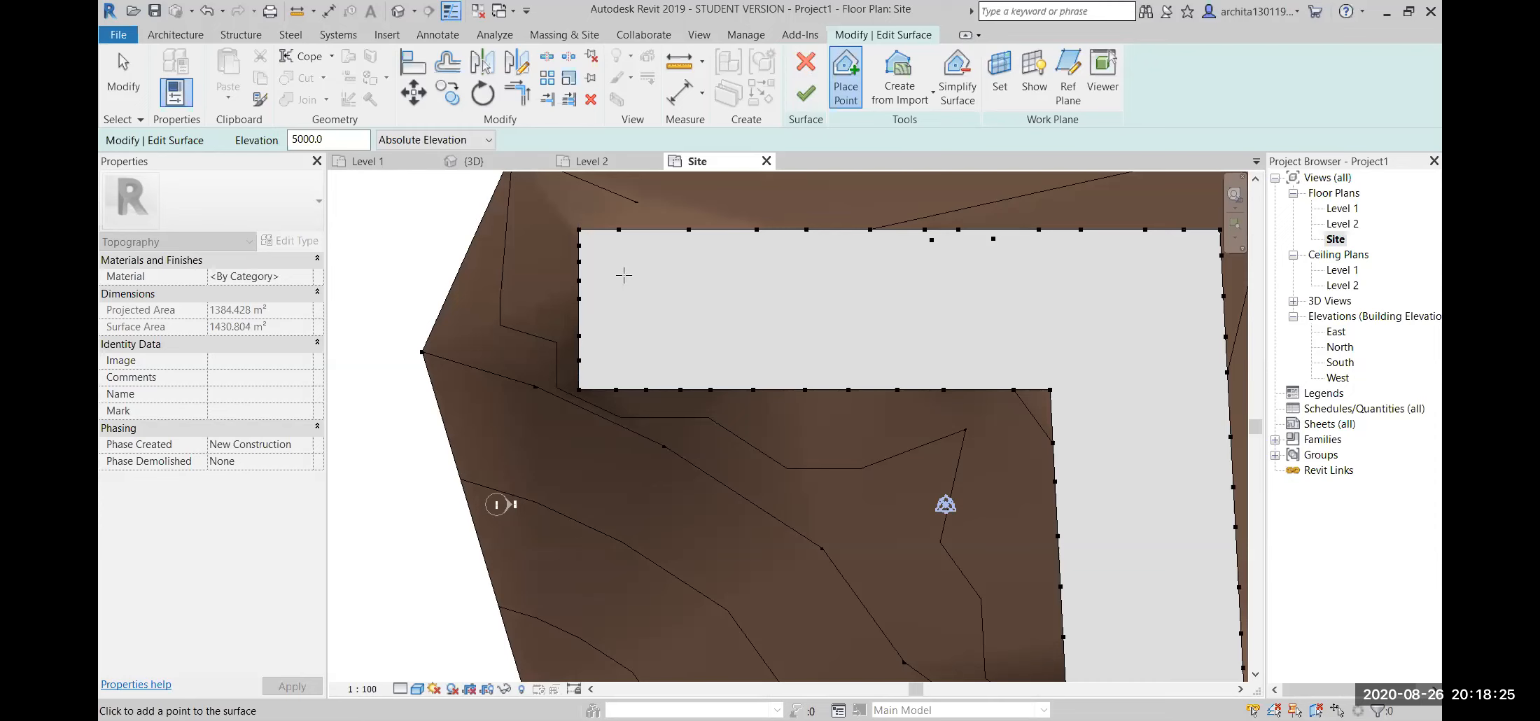
scroll(610, 378, "down", 3)
left_click(806, 93)
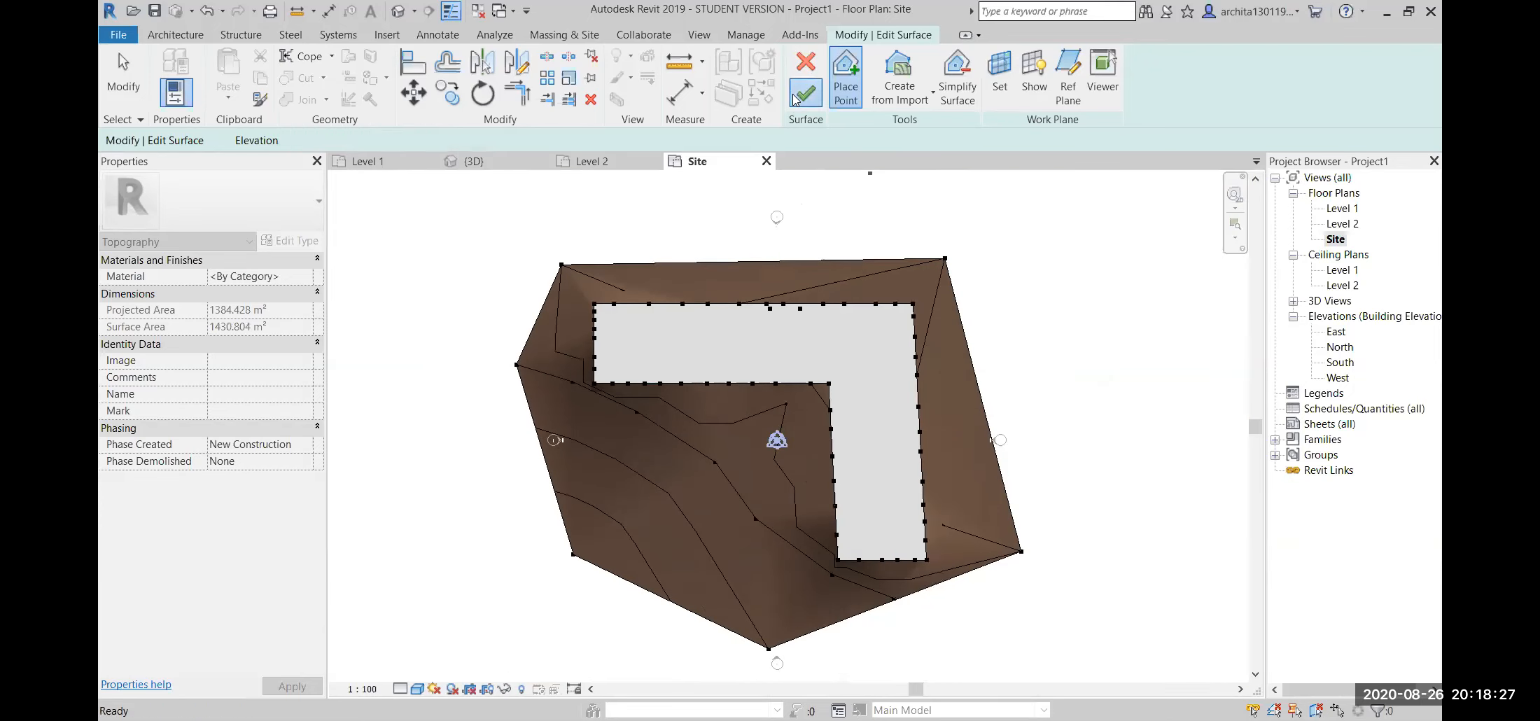
- Inspect the reshaped terrain in 3D, check a pad-edge point's elevation in surface editing, and return to the Site plan
left_click(397, 15)
middle_click_drag(650, 296, 866, 639, "shift")
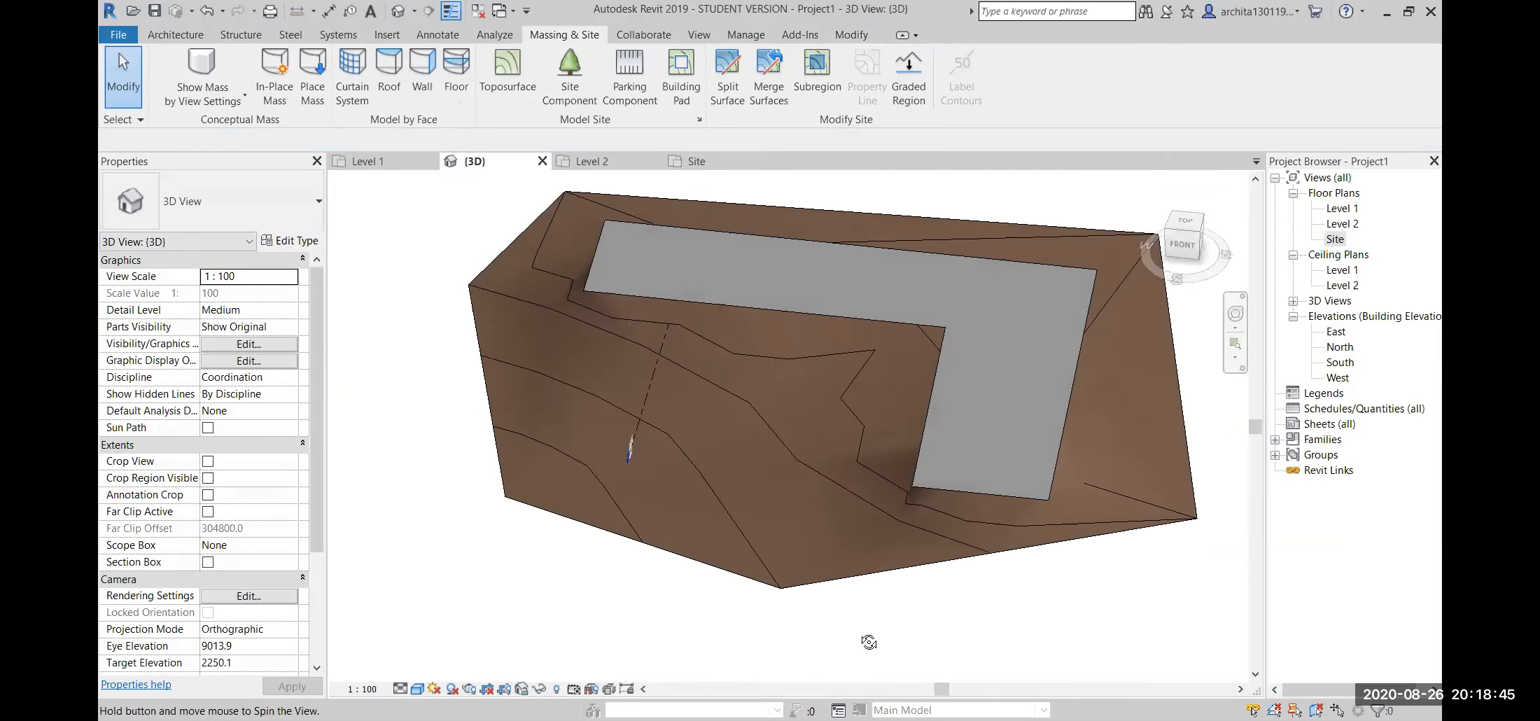
left_click(1186, 518)
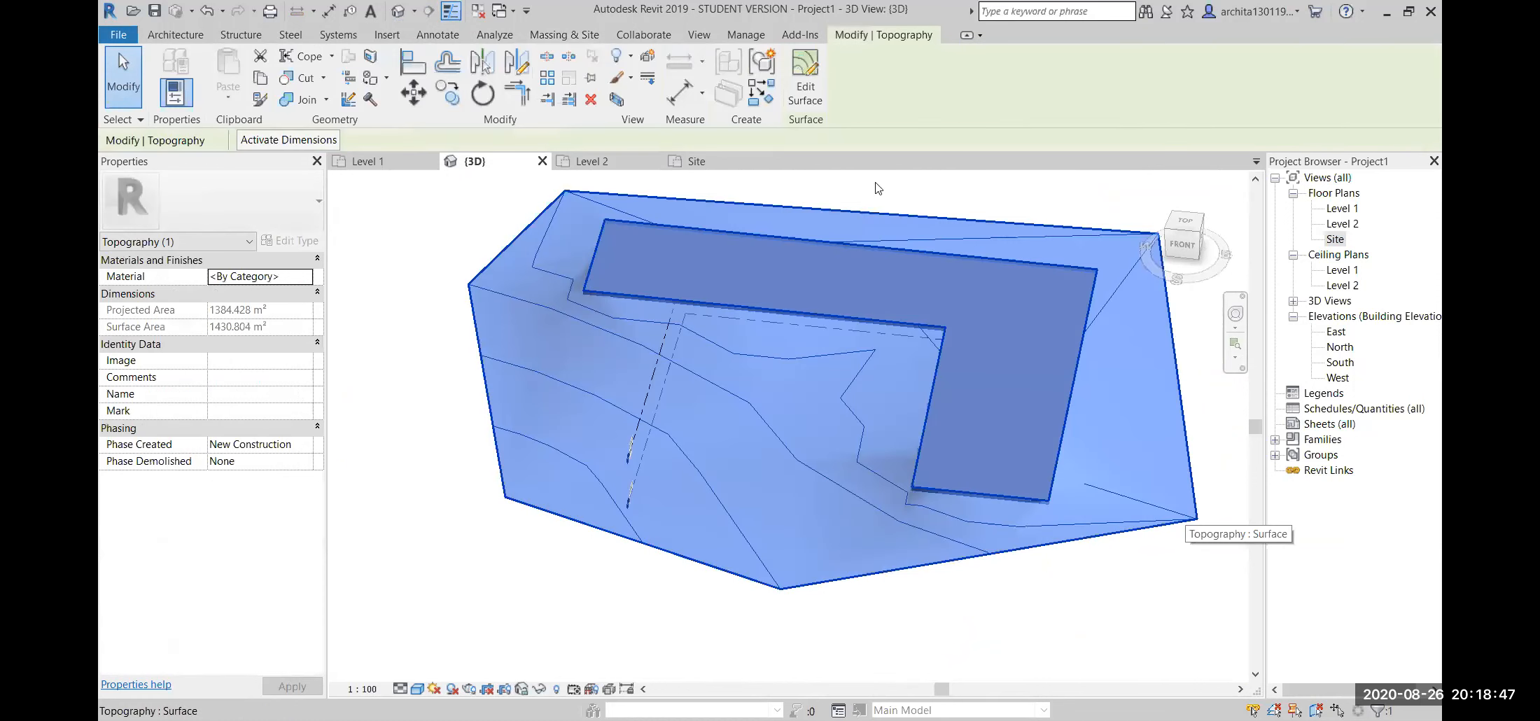
left_click(807, 98)
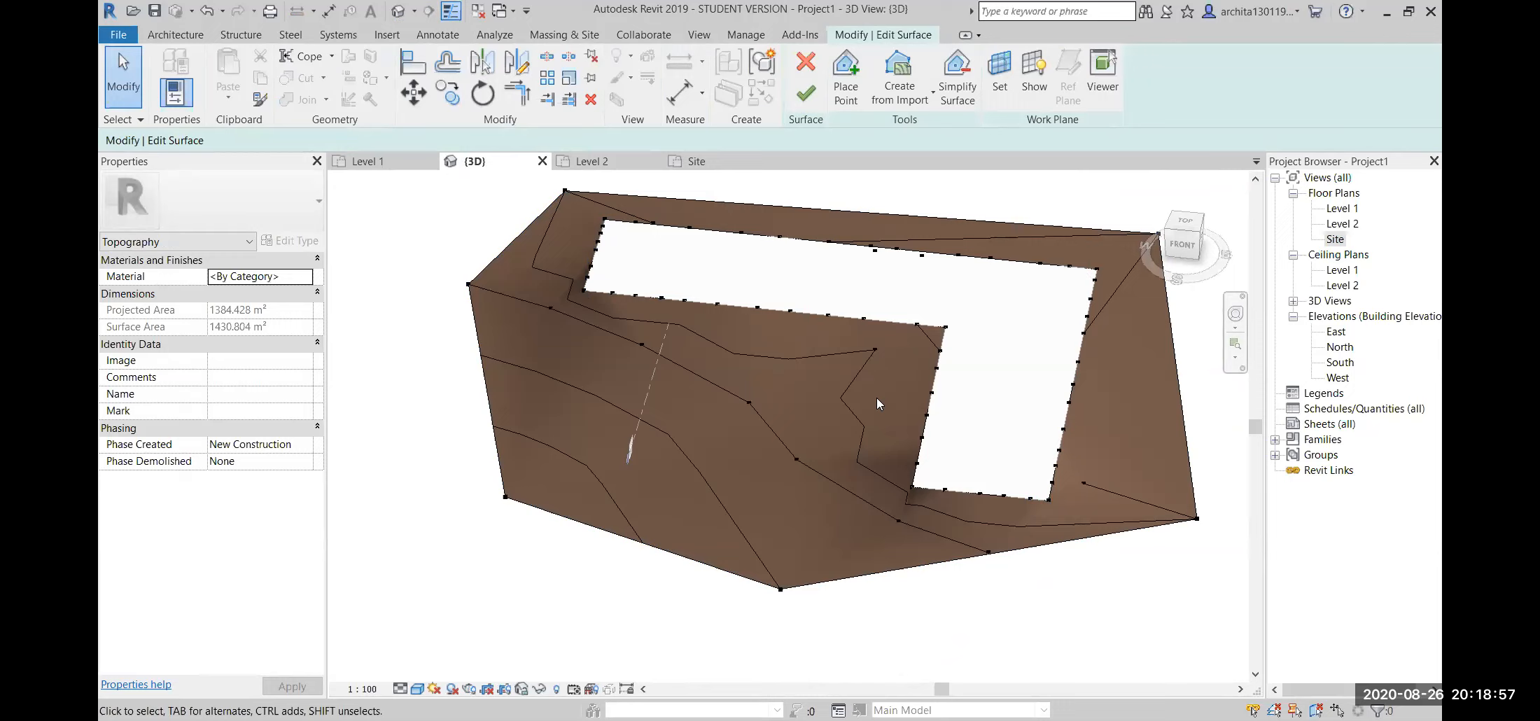
left_click(1091, 300)
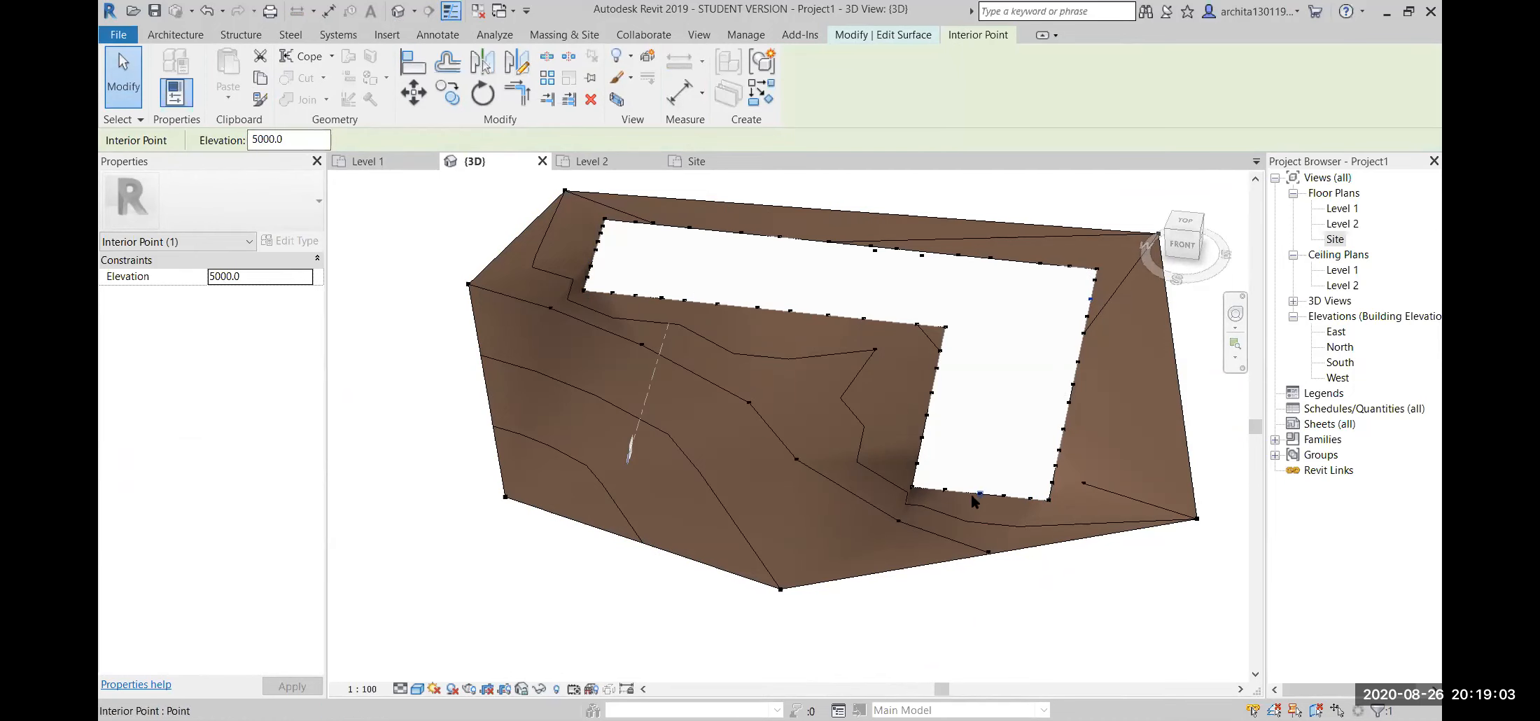
left_click(1040, 529)
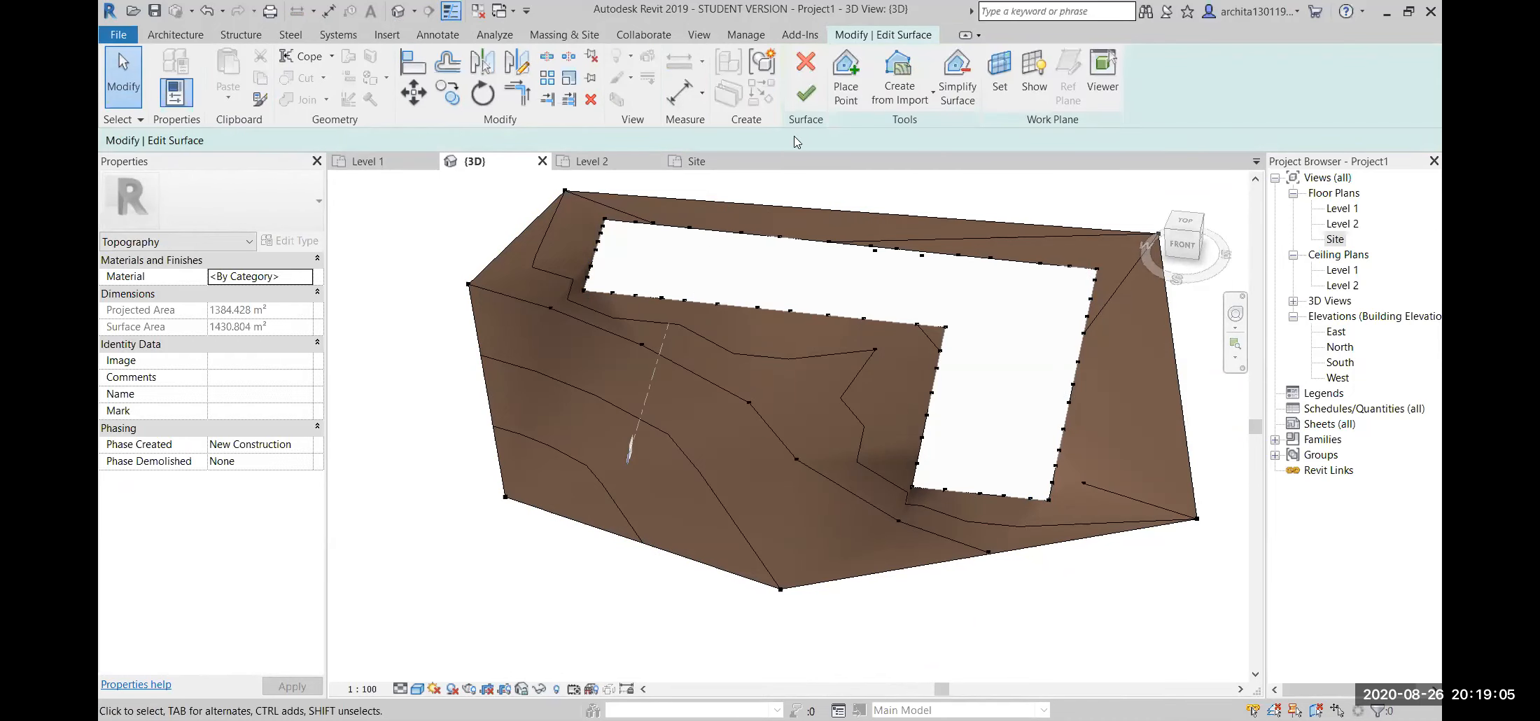
left_click(806, 94)
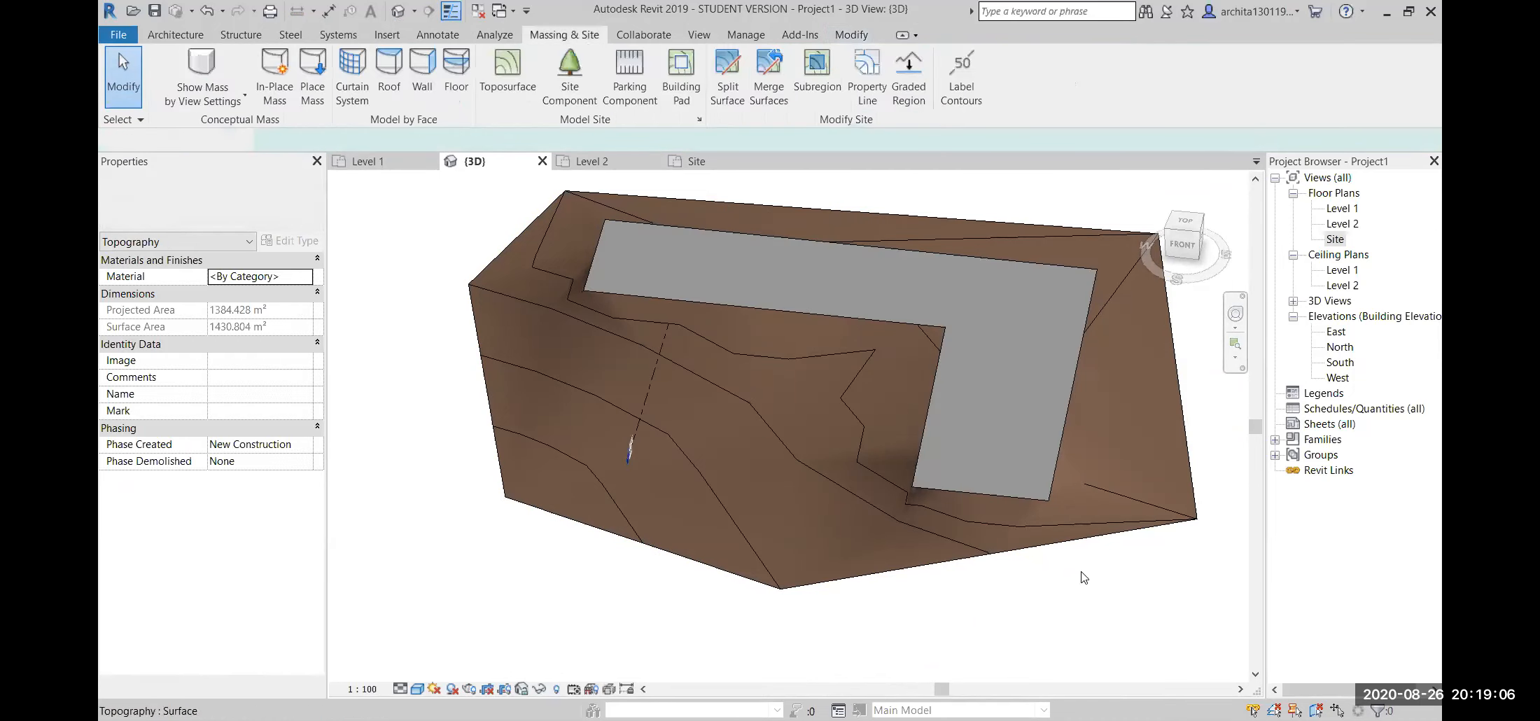
double_click(1331, 239)
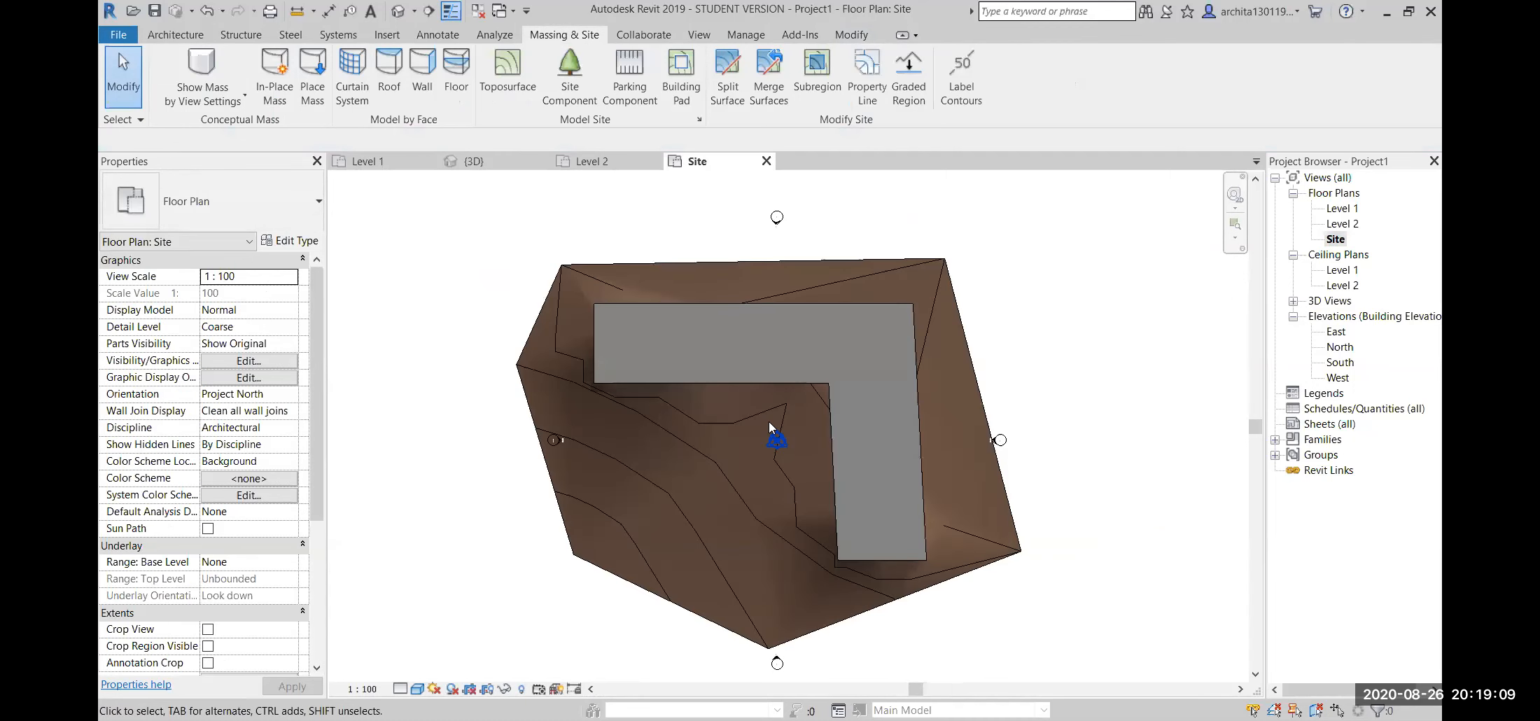
- Create an L-shaped path subregion from the building pad's inner edge to the topography's west boundary, with inner legs about 12000 and 13139 long
scroll(738, 435, "up", 1)
middle_click_drag(734, 462, 787, 369)
scroll(785, 365, "down", 1)
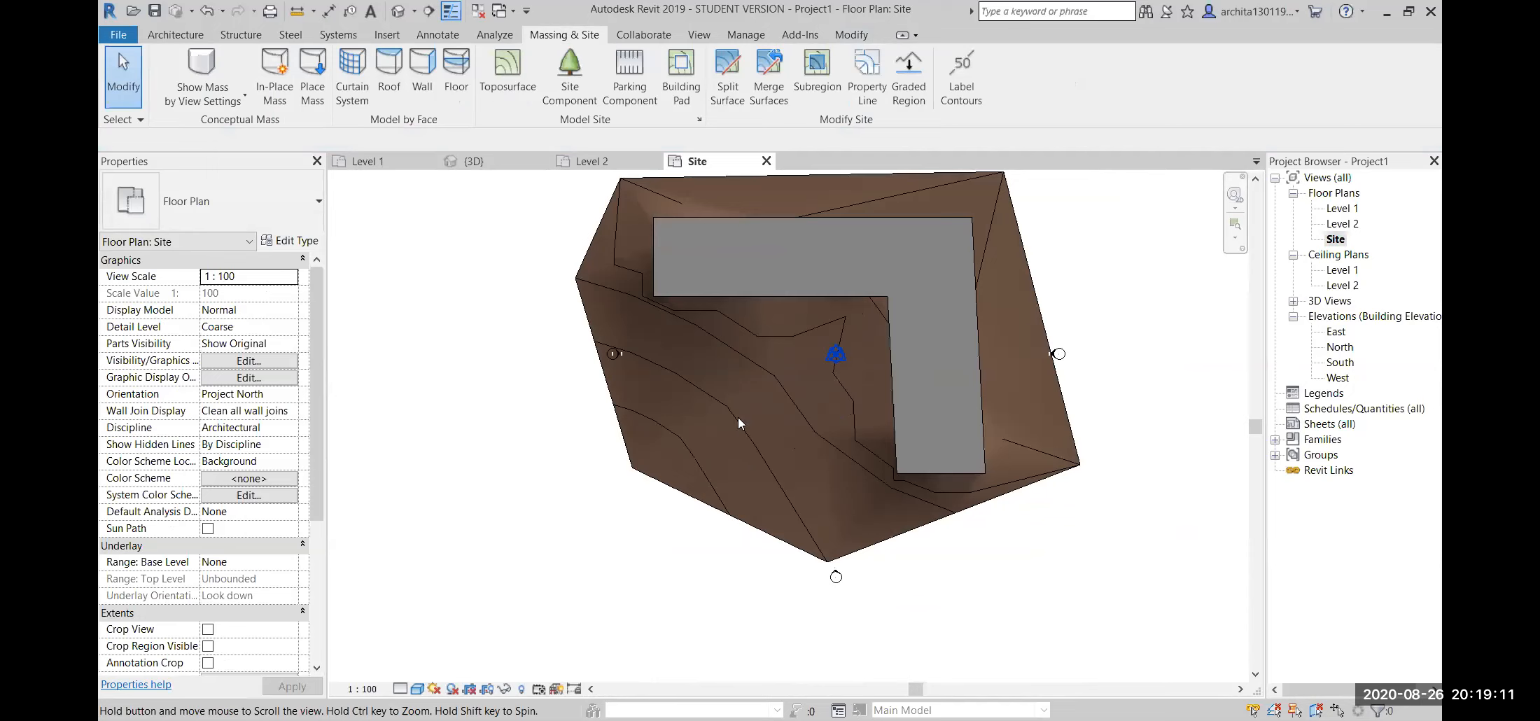
middle_click_drag(595, 220, 548, 271)
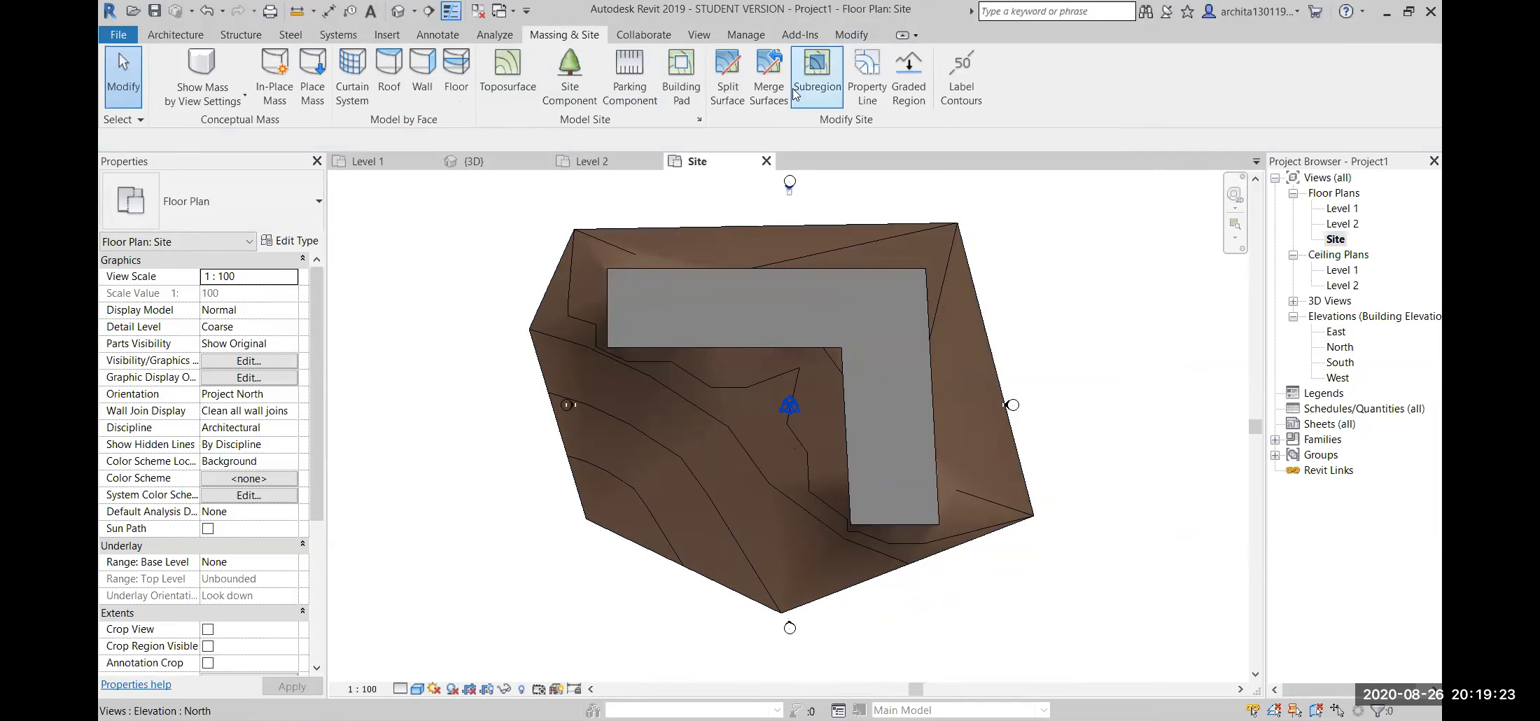
left_click(816, 67)
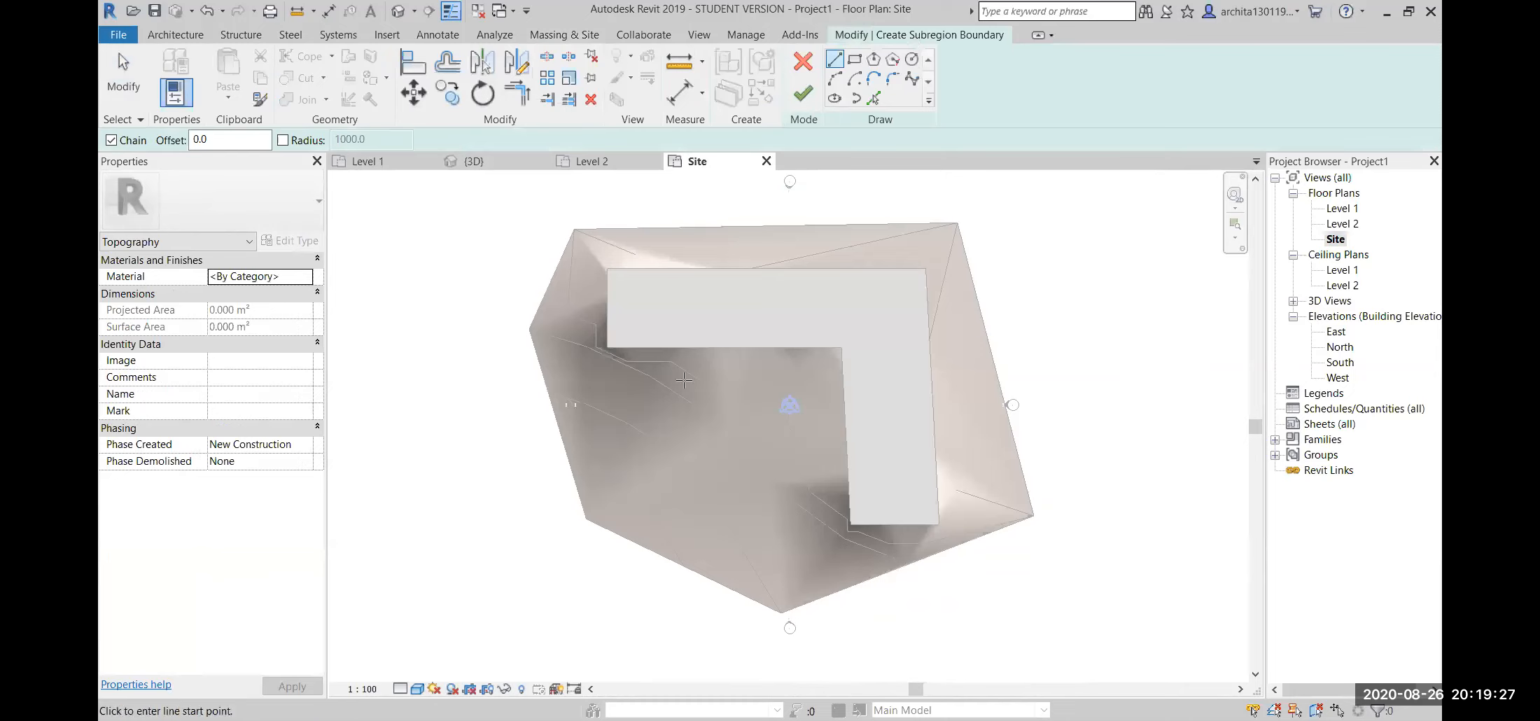
left_click(683, 347)
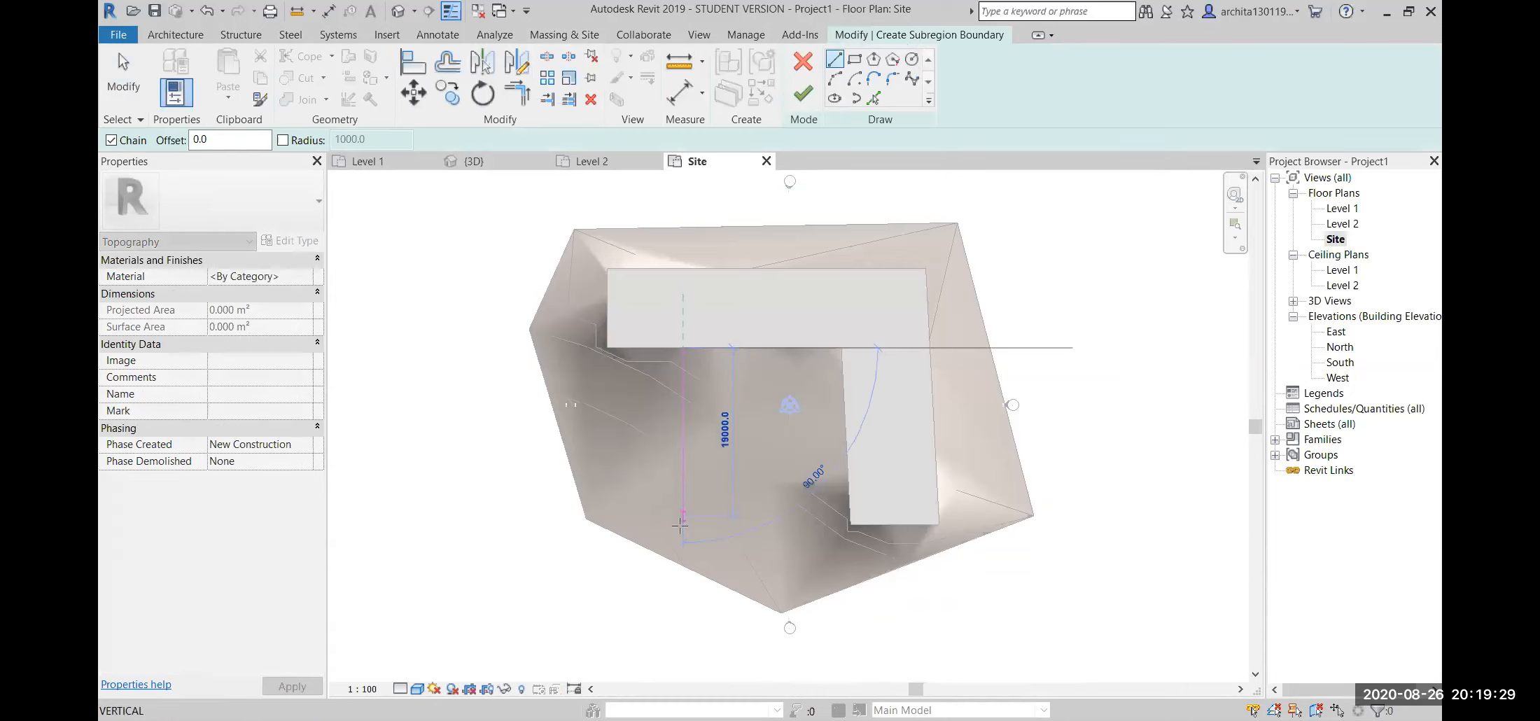
left_click(683, 453)
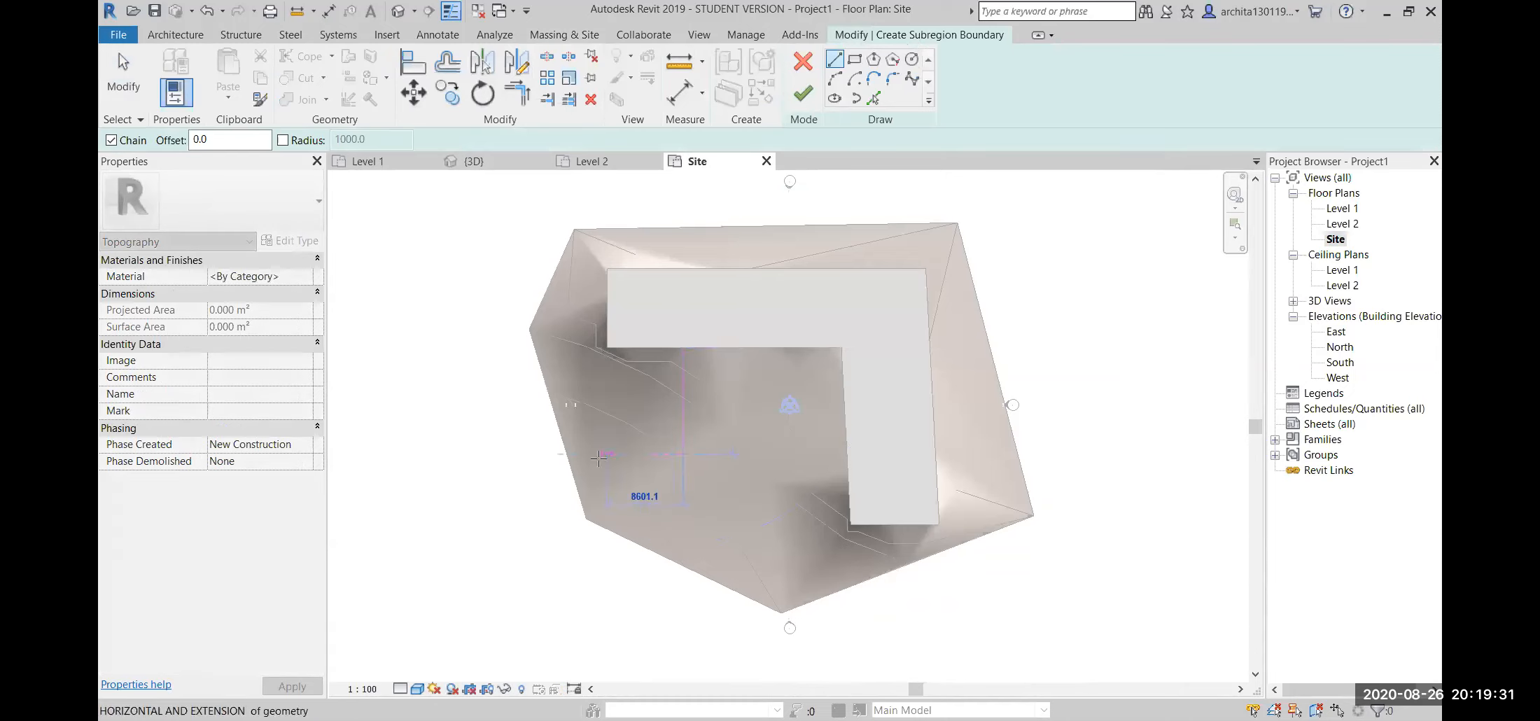
left_click(567, 453)
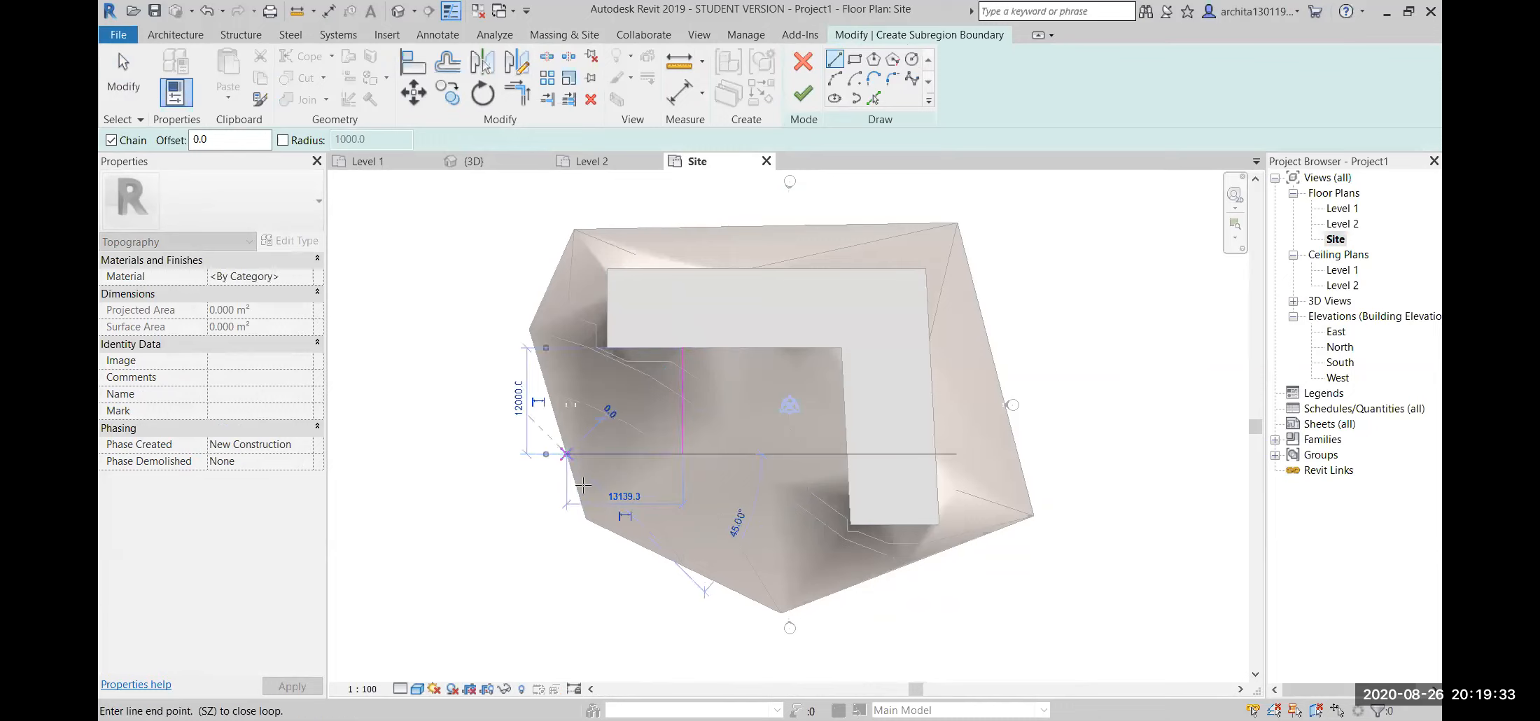
left_click(580, 496)
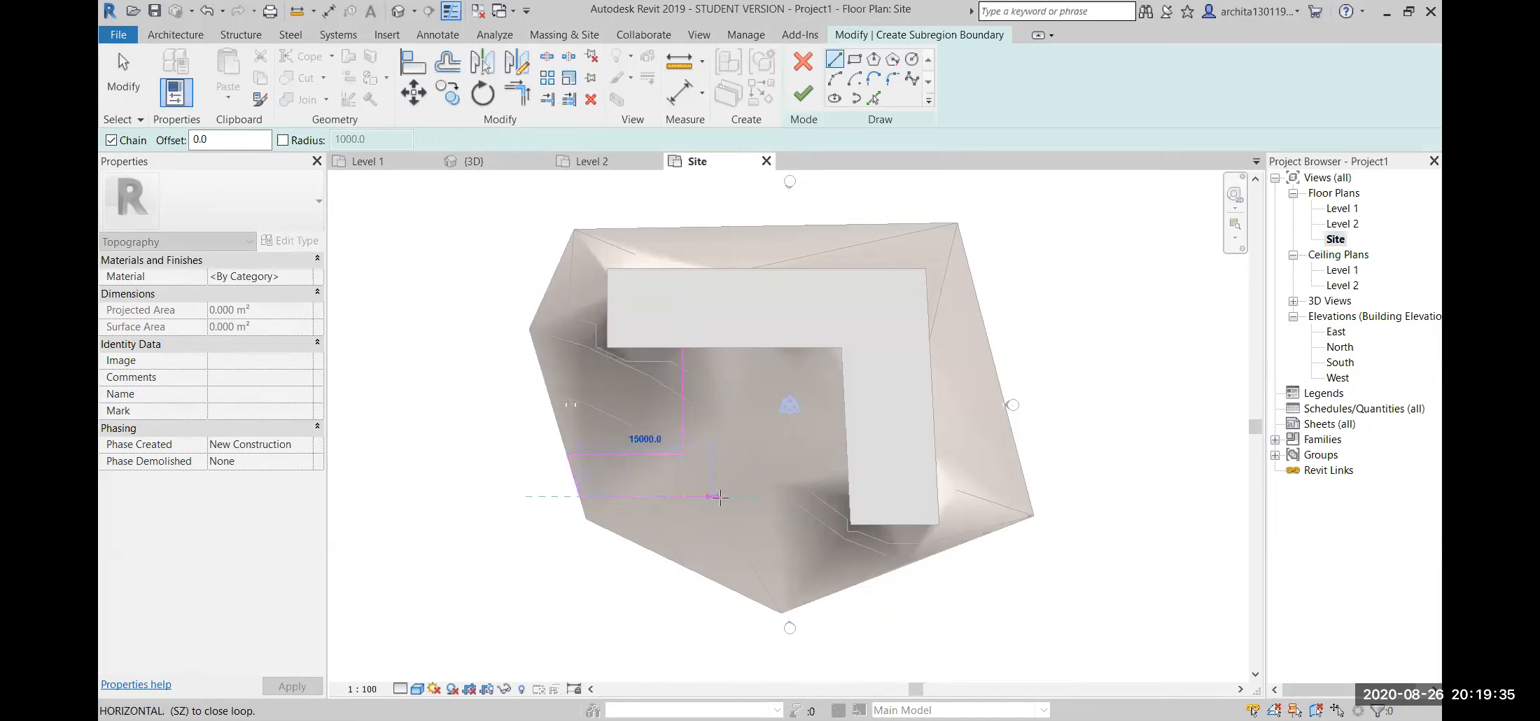
left_click(730, 496)
left_click(731, 349)
left_click(683, 348)
left_click(804, 93)
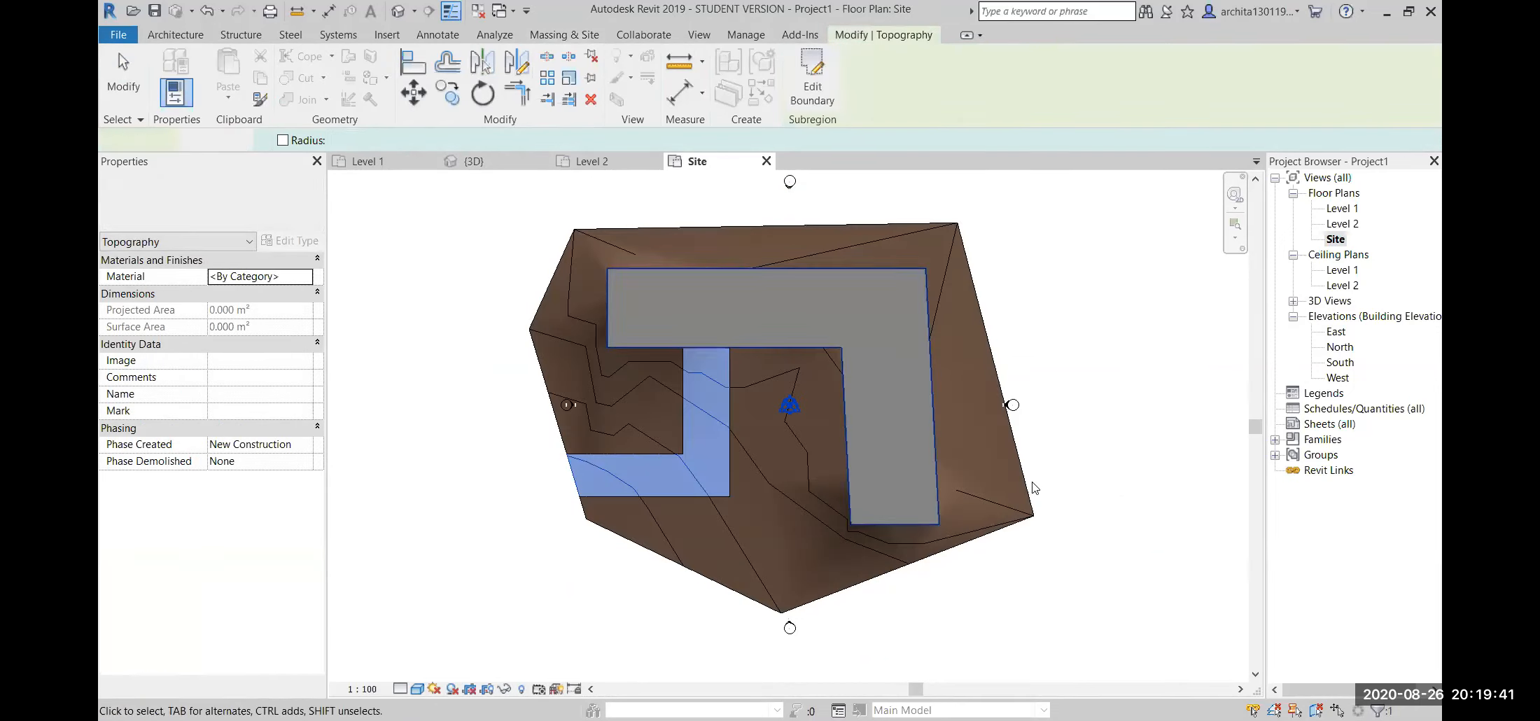
left_click(1035, 488)
- Examine the new path subregion in the 3D view from above and from the side of the sloping terrain
scroll(722, 485, "up", 1)
middle_click_drag(681, 313, 663, 306)
left_click(493, 164)
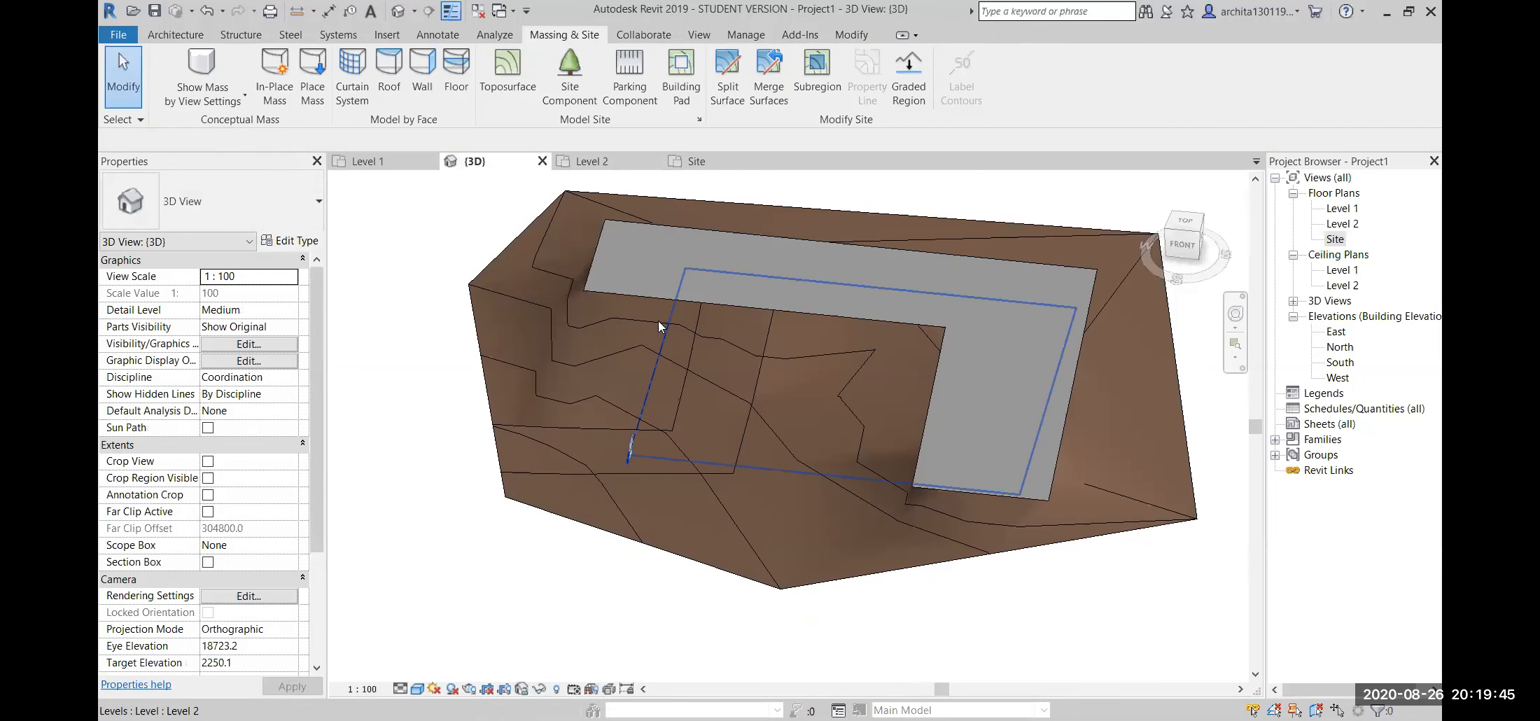
middle_click_drag(687, 356, 657, 412, "shift")
left_click(656, 412)
middle_click_drag(756, 388, 869, 545, "shift")
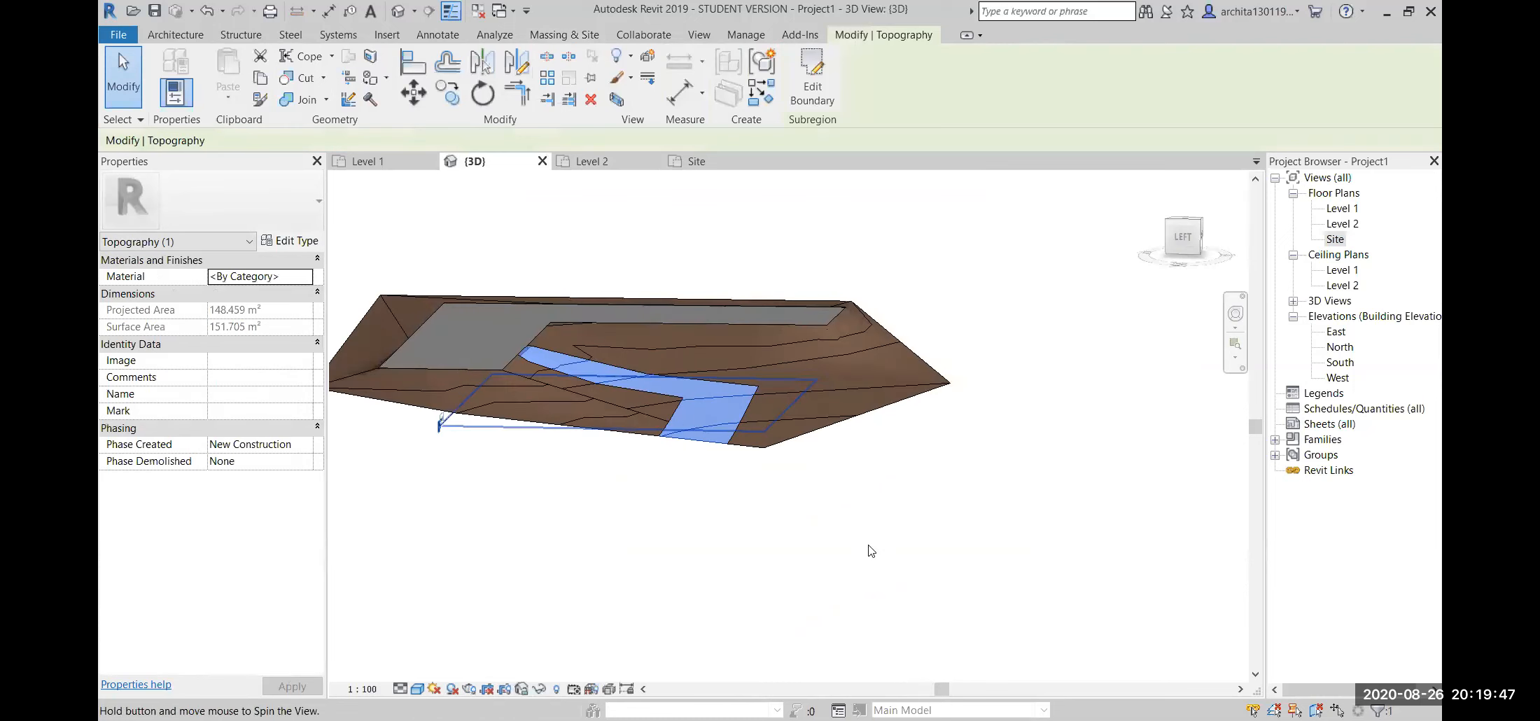
key("Escape")
scroll(806, 459, "up", 2)
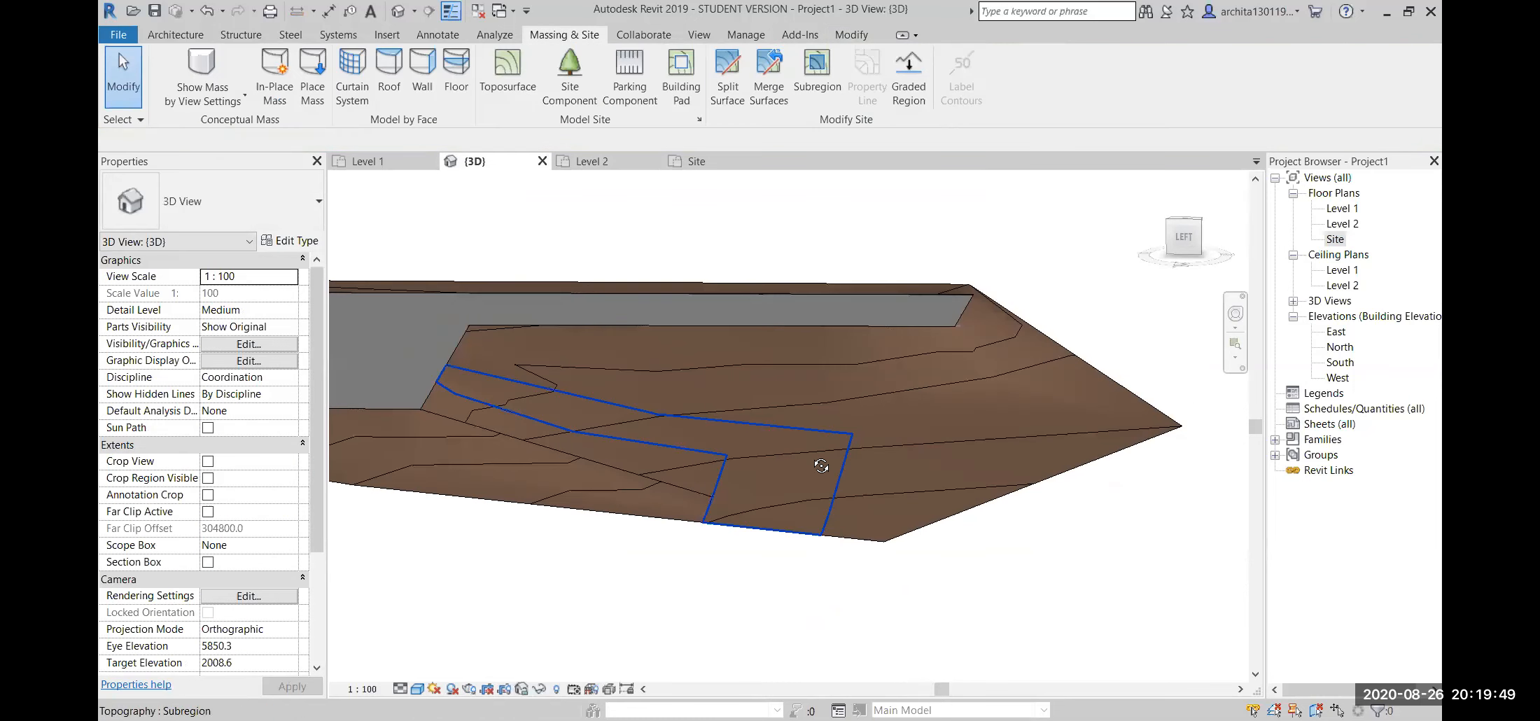
middle_click_drag(822, 465, 721, 468, "shift")
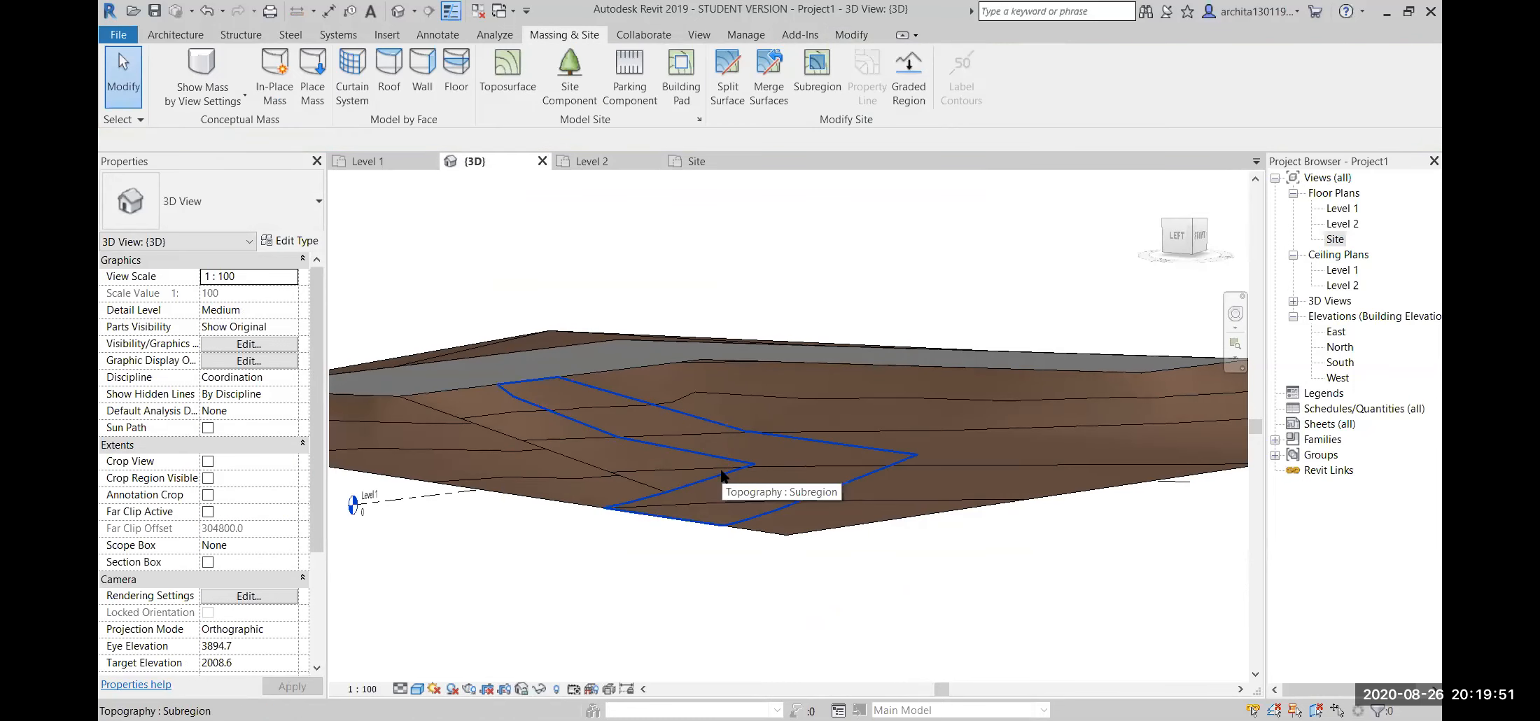
- Select the path subregion and the surrounding toposurface in turn to compare how they are separated in 3D
left_click(722, 475)
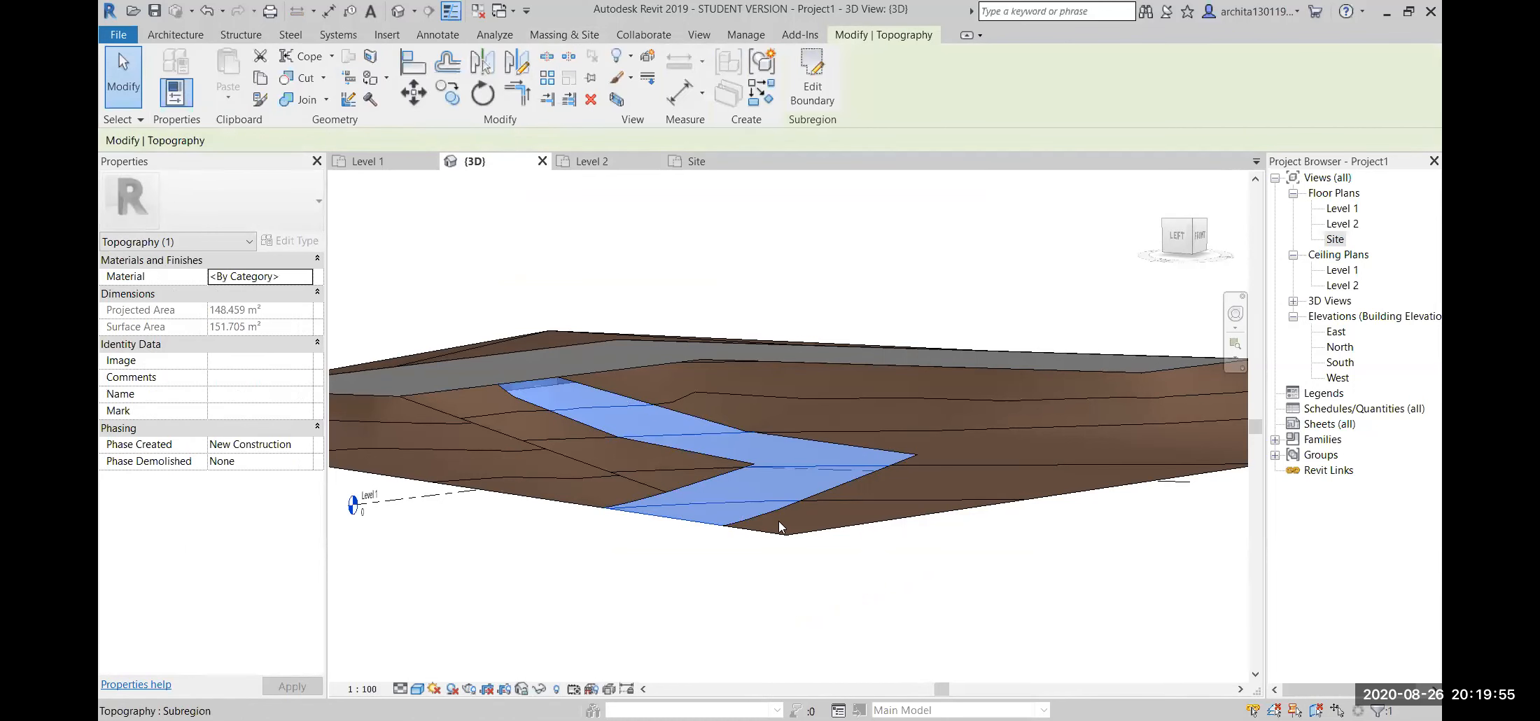
scroll(881, 568, "down", 1)
left_click(1150, 482)
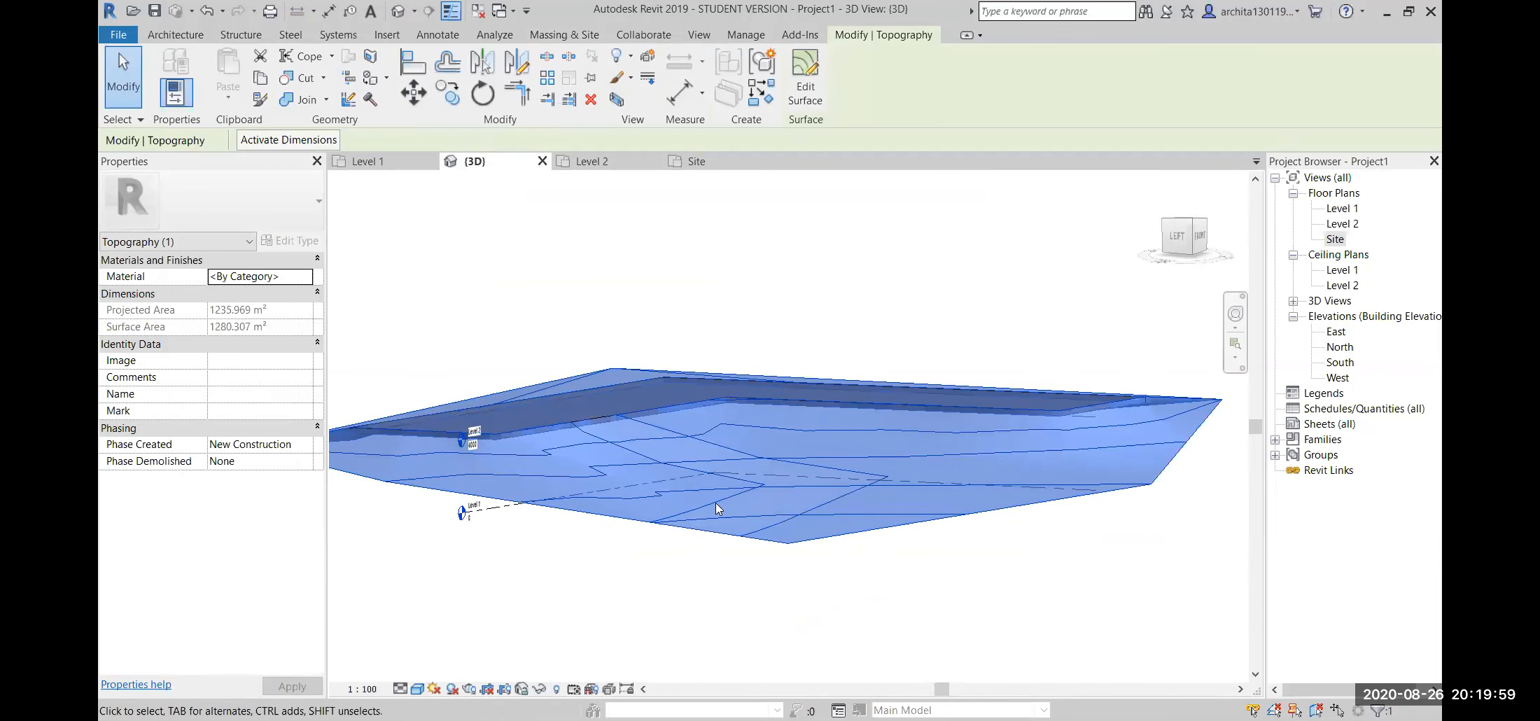
key("Escape")
scroll(714, 469, "up", 1)
left_click(714, 468)
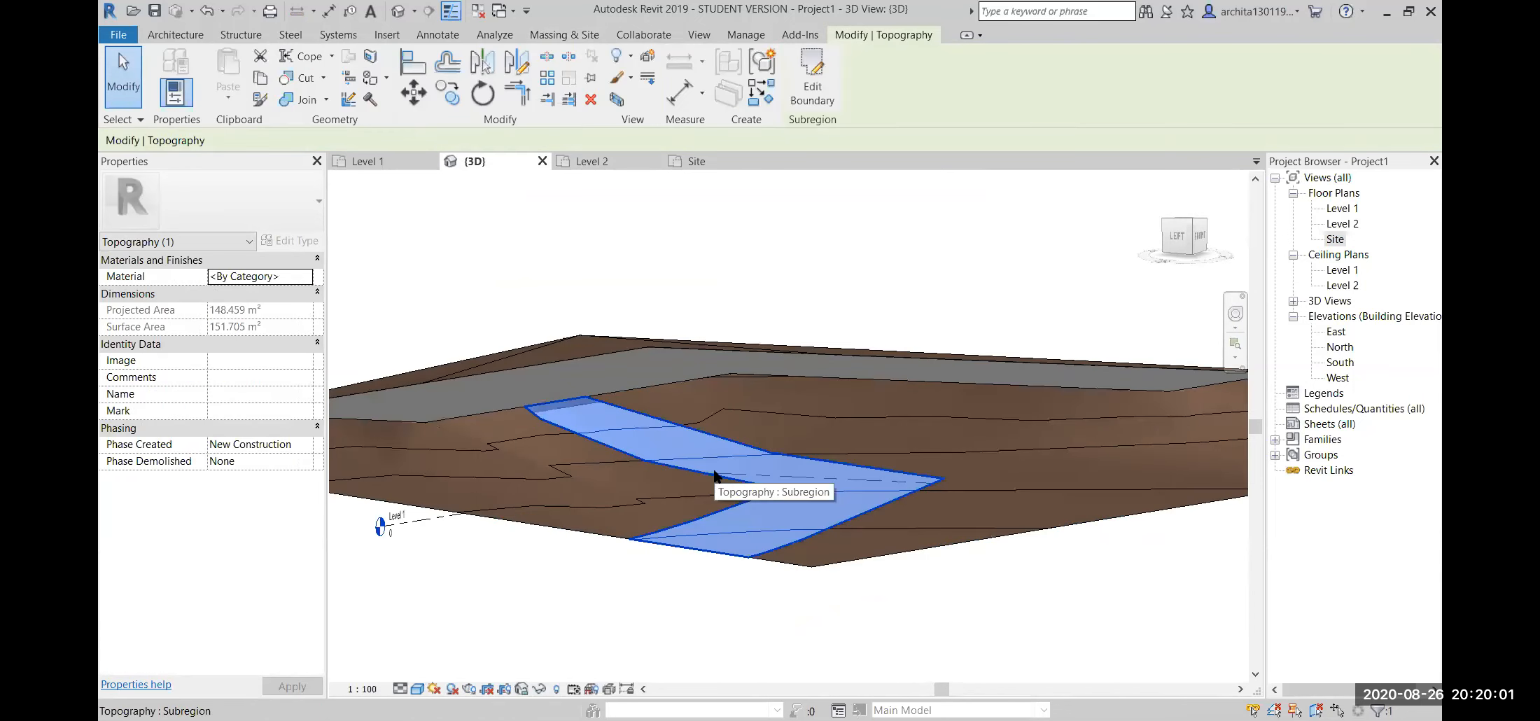
scroll(713, 469, "down", 2)
left_click(1077, 488)
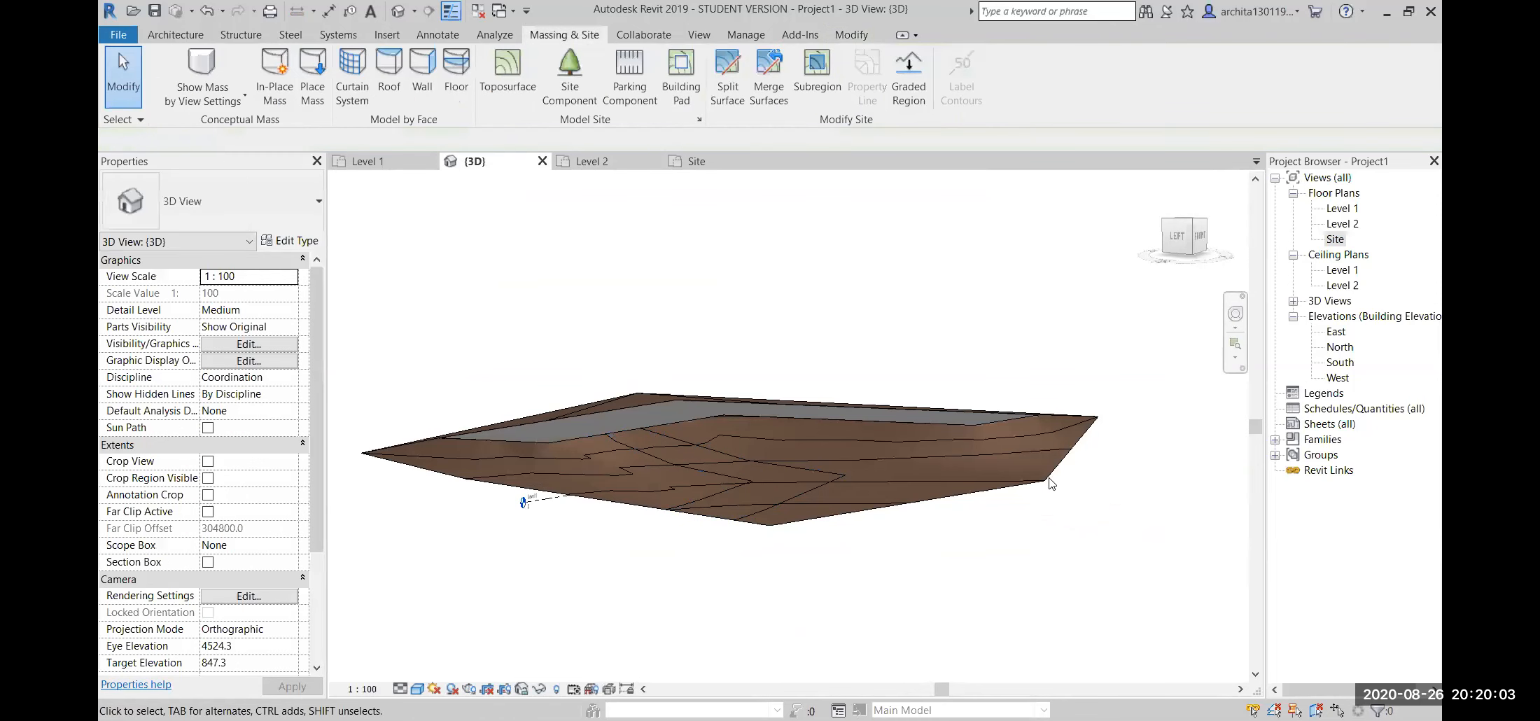
left_click(1050, 483)
left_click(815, 570)
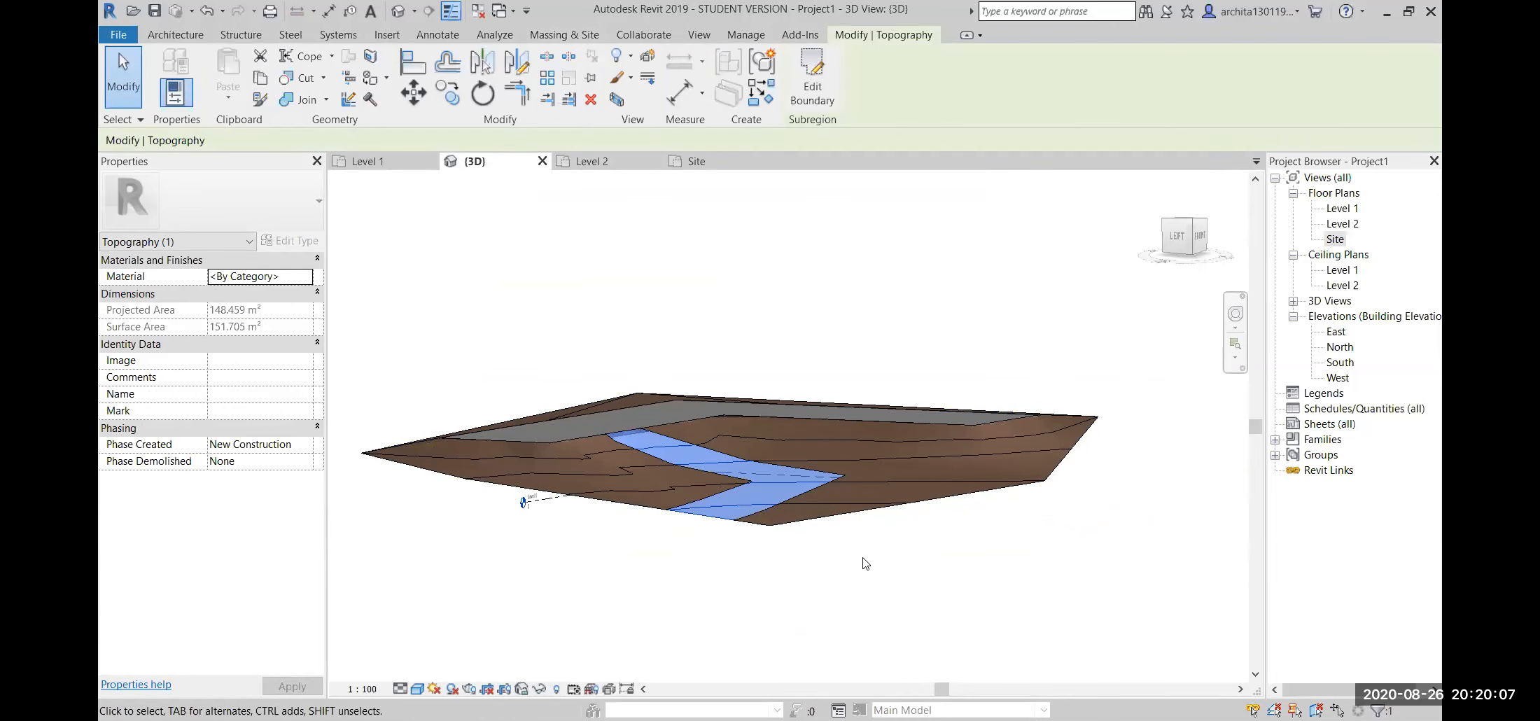
middle_click_drag(783, 463, 474, 505, "shift")
key("Escape")
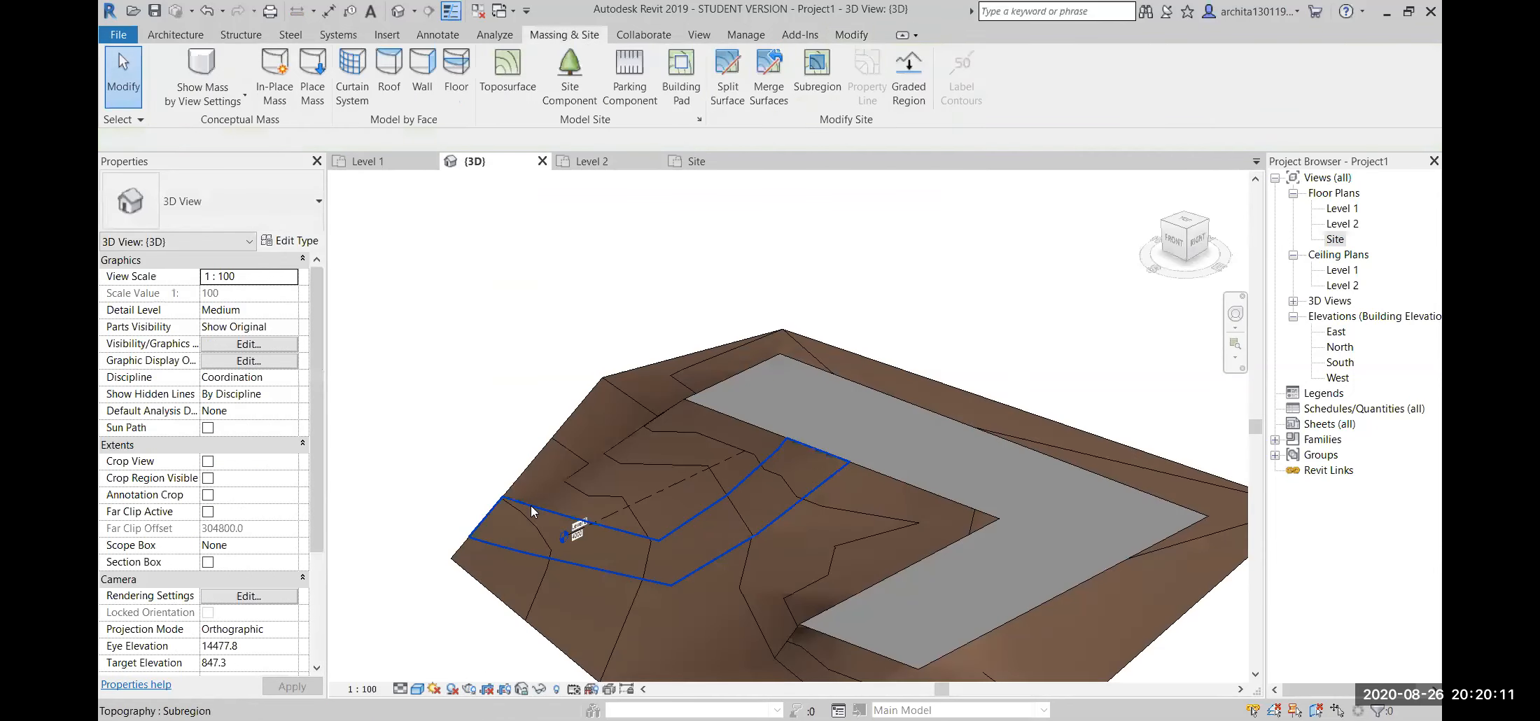
- Assign a cream-coloured material from the Material Browser to the path subregion
left_click(672, 557)
left_click(270, 285)
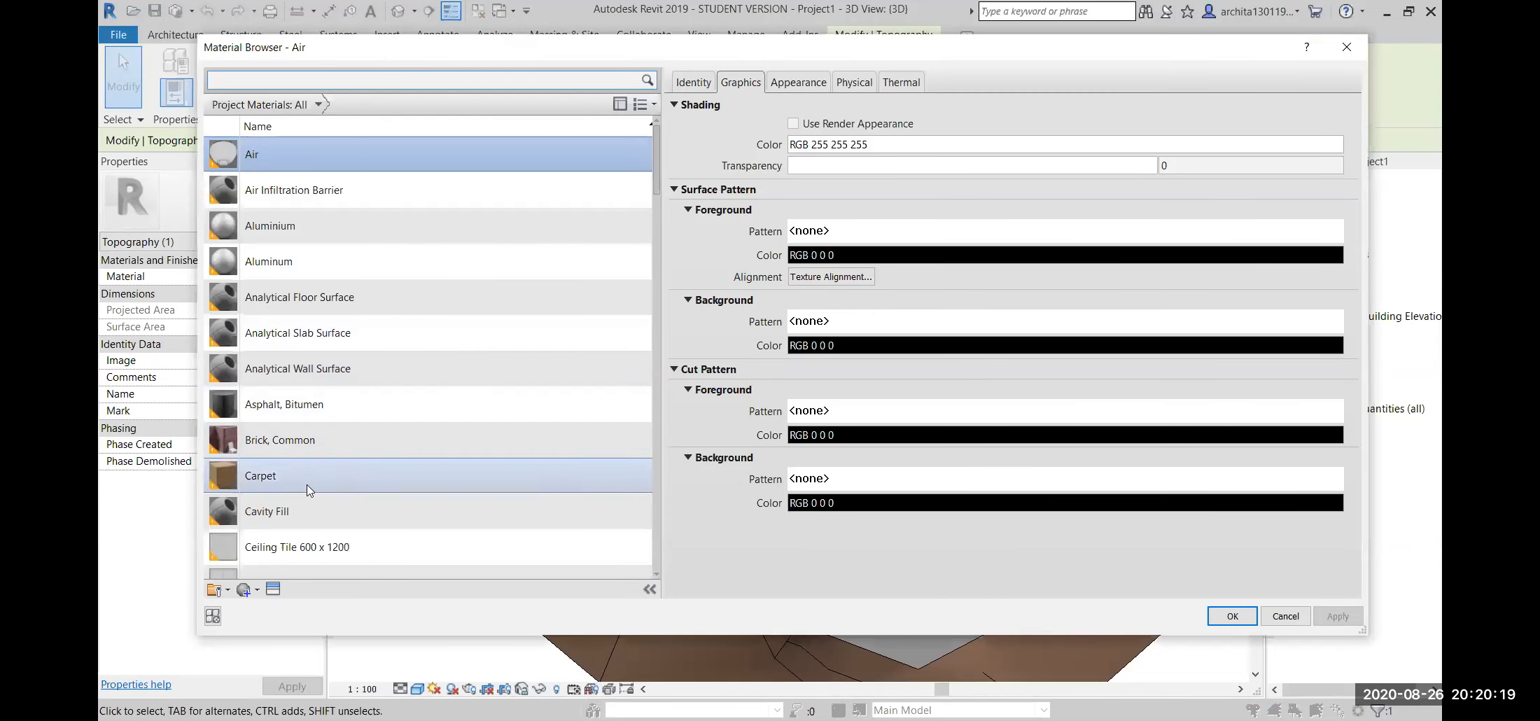
scroll(309, 516, "down", 3)
left_click(303, 516)
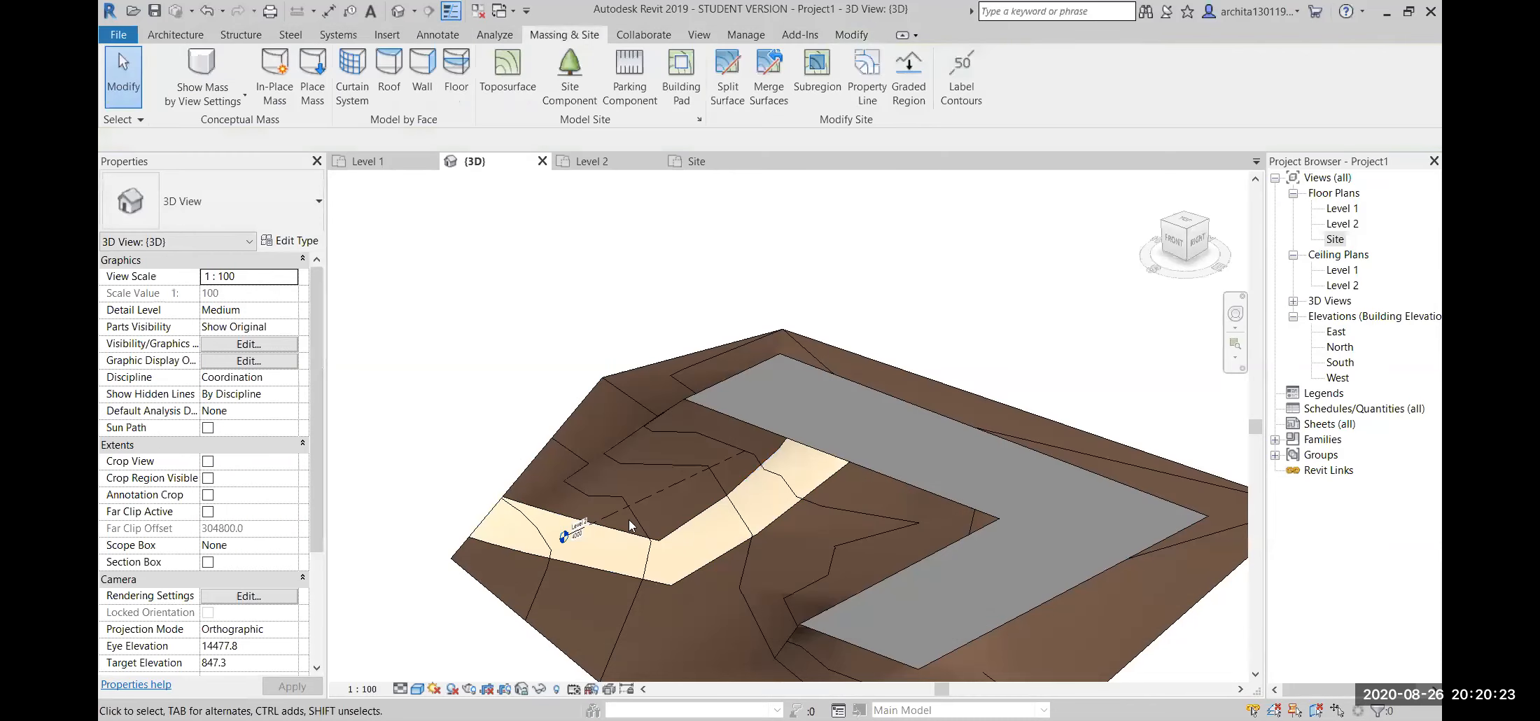
- Inspect the coloured path against the terrain and building pad from several 3D angles, including from below
middle_click_drag(751, 596, 672, 439, "shift")
middle_click_drag(832, 498, 731, 530, "shift")
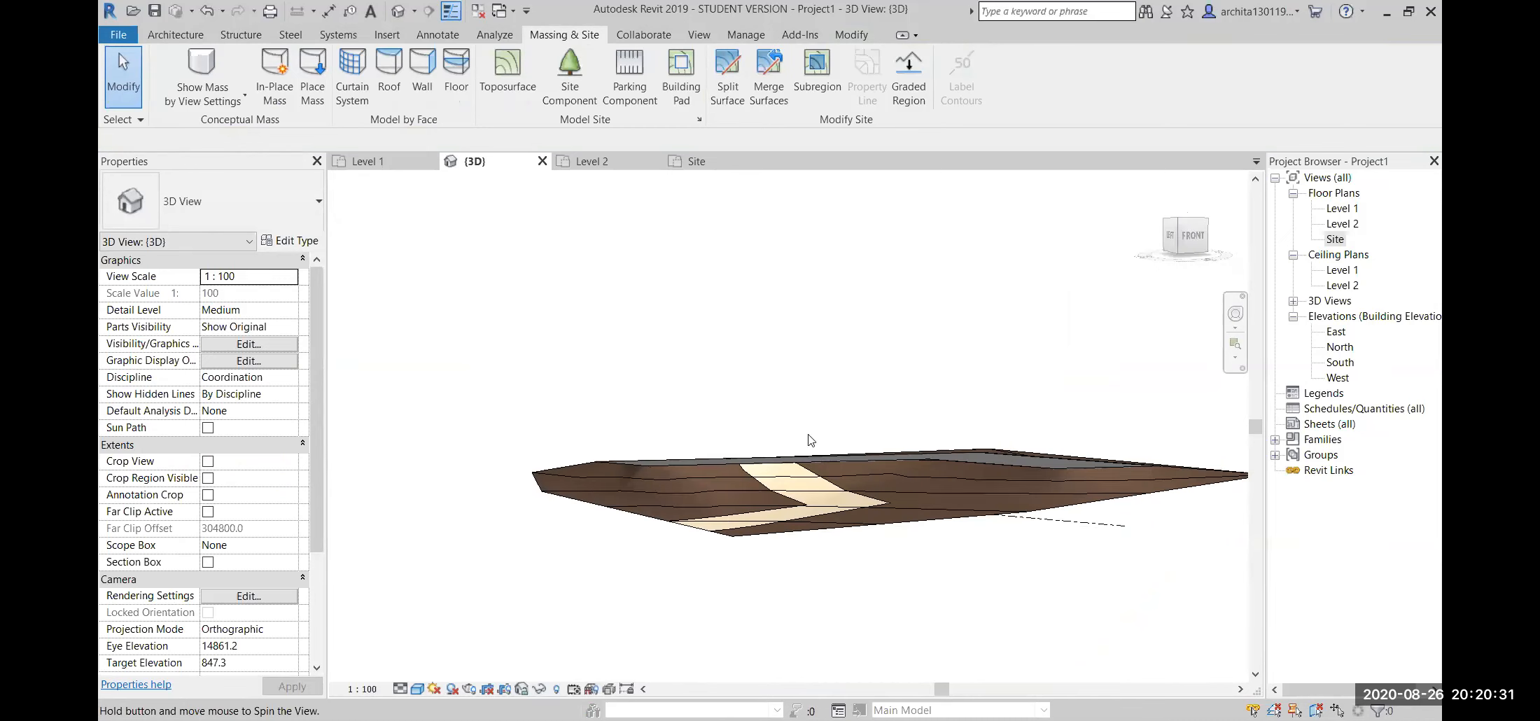
middle_click_drag(924, 430, 727, 457, "shift")
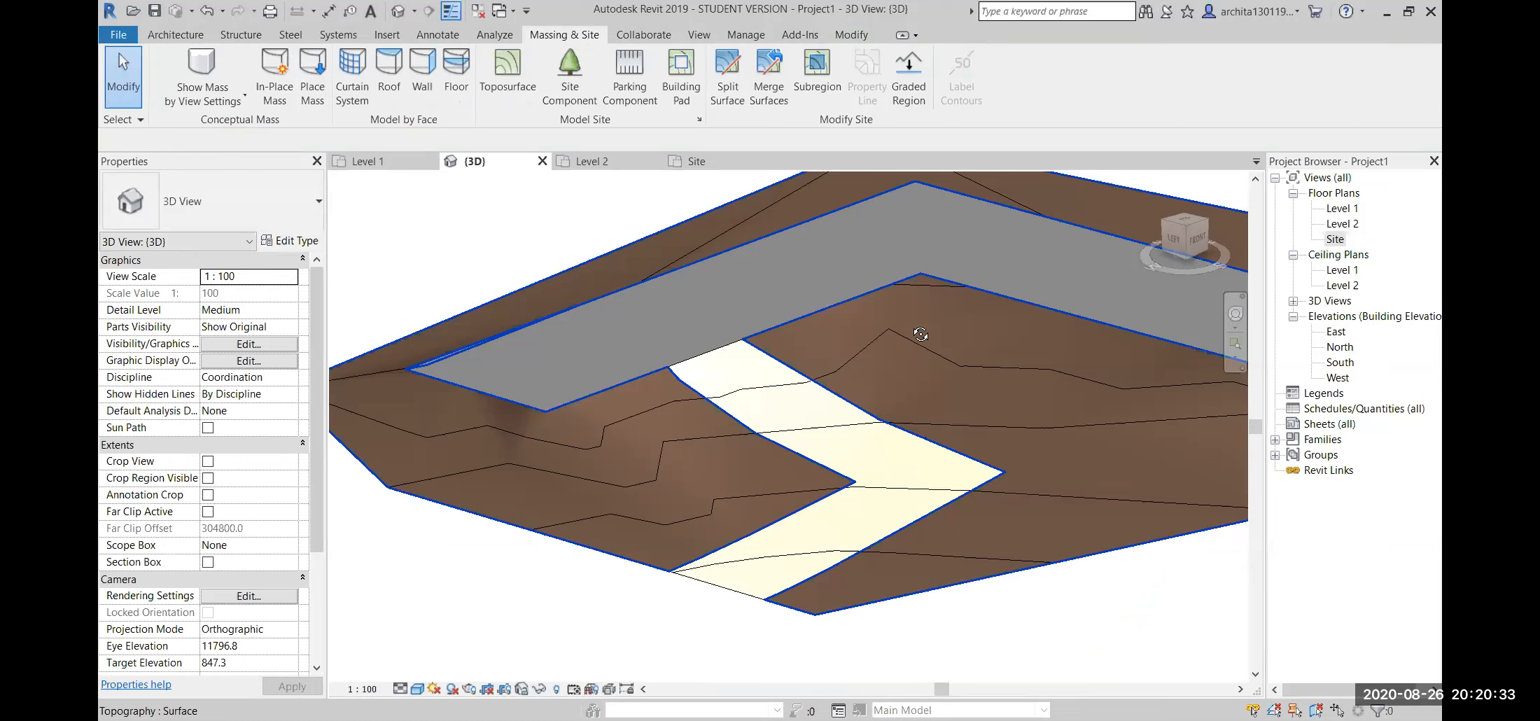
middle_click_drag(1098, 412, 630, 204, "shift")
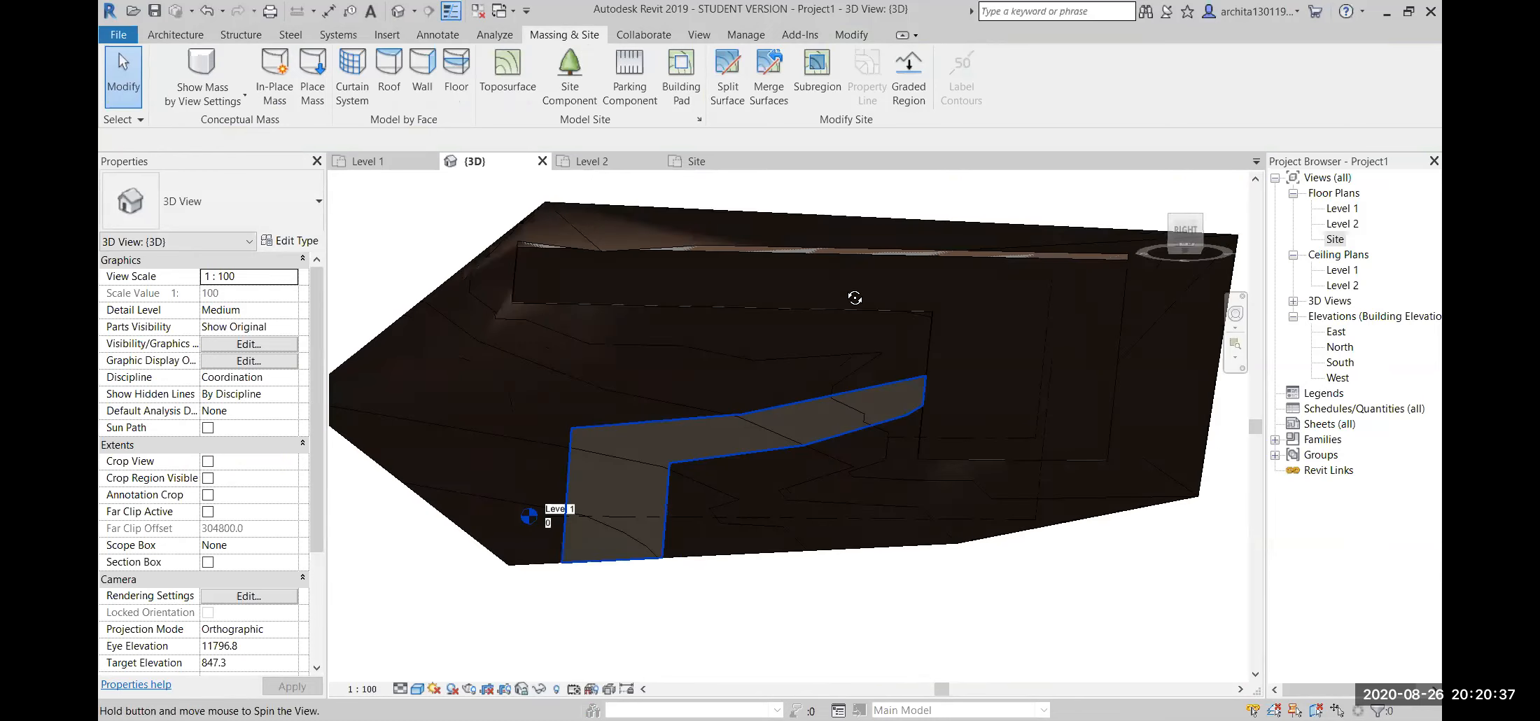
middle_click_drag(855, 298, 1035, 472, "shift")
scroll(816, 476, "down", 3)
middle_click_drag(816, 476, 368, 522, "shift")
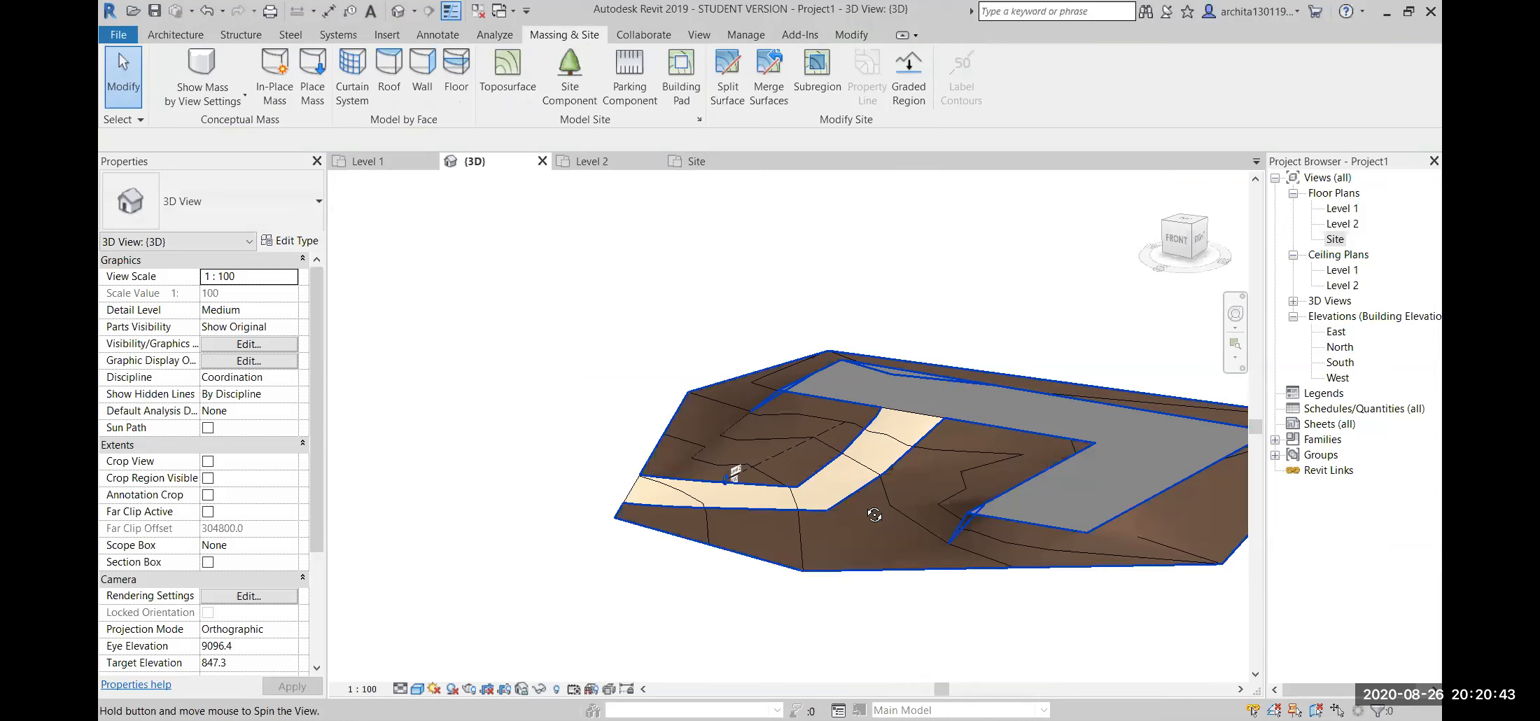
scroll(887, 525, "down", 2)
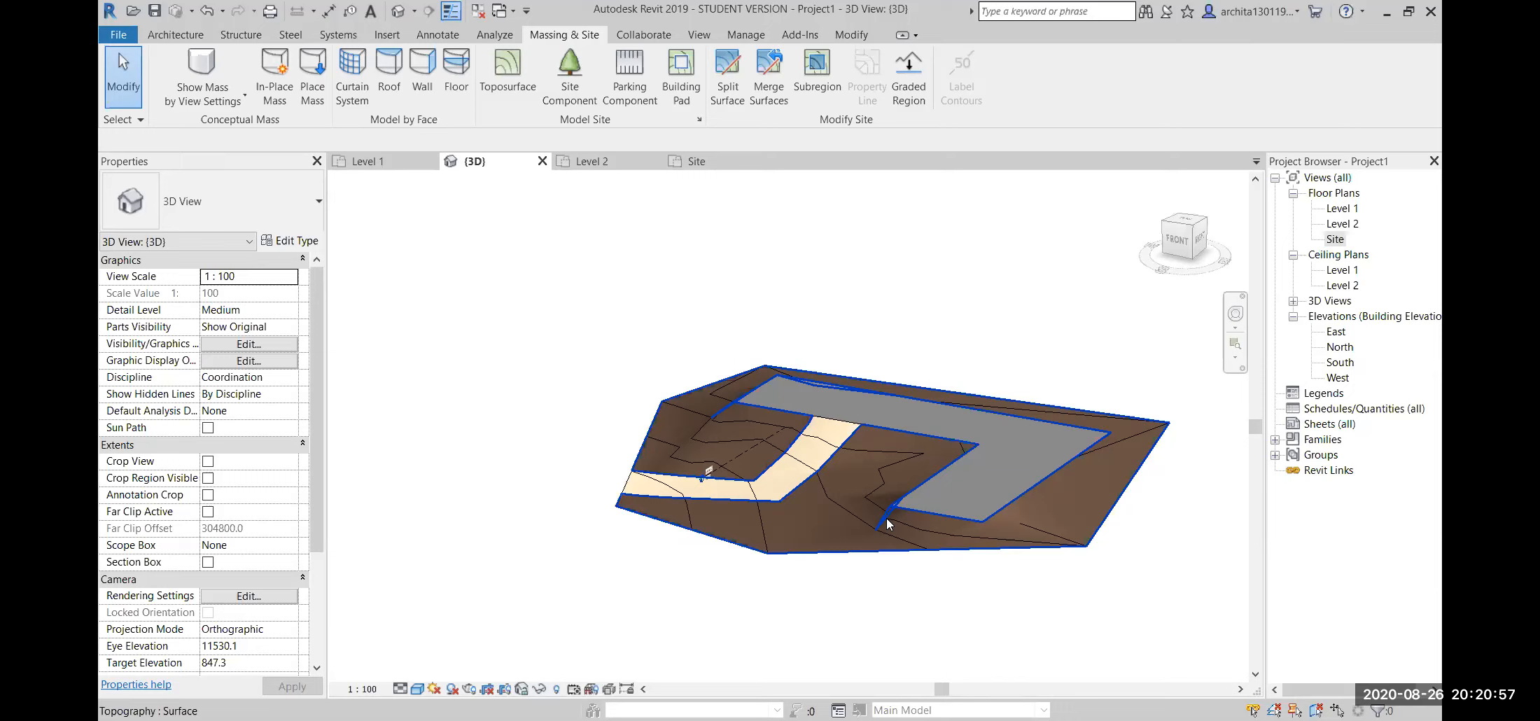
middle_click_drag(784, 630, 949, 484, "shift")
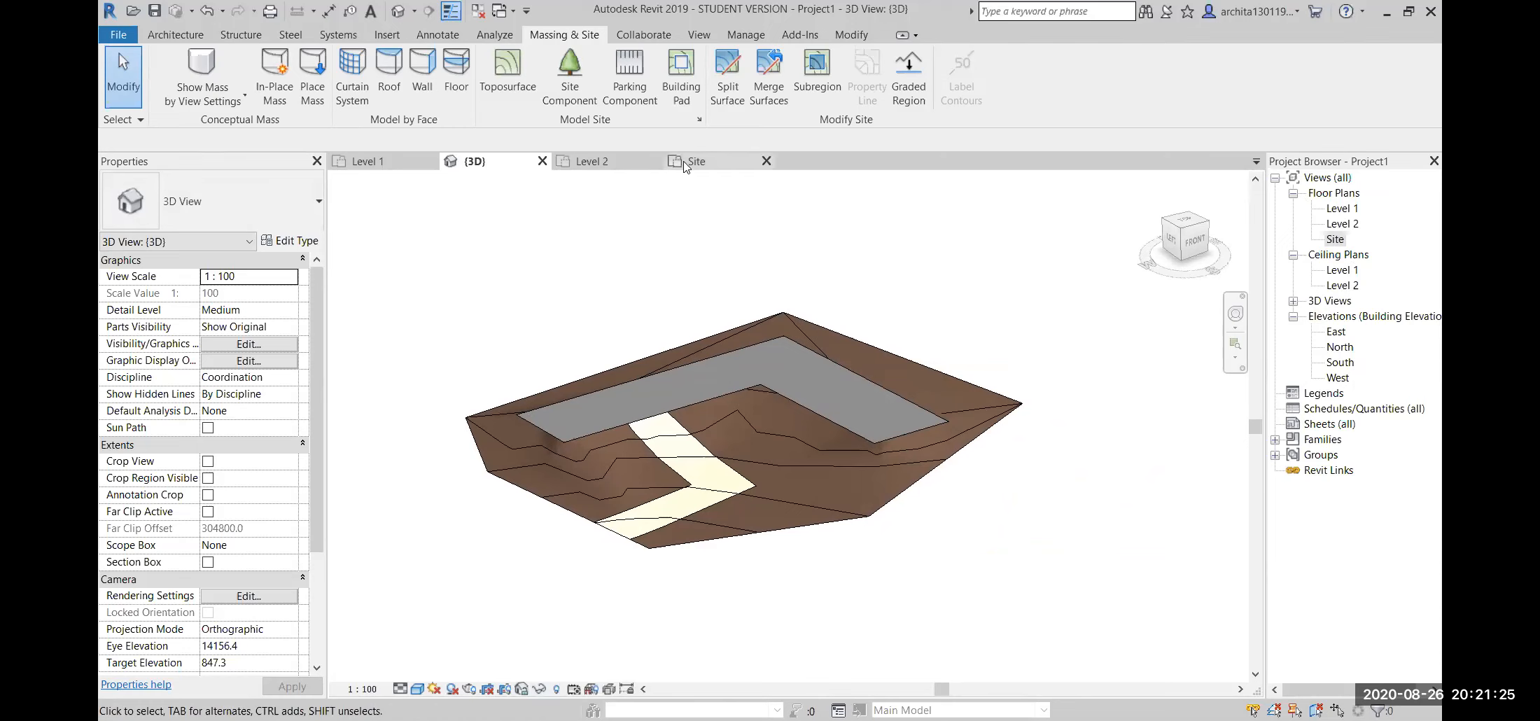
- Delete the topography, building pad and path subregion together in the Site floor plan
left_click(702, 160)
scroll(810, 391, "down", 2)
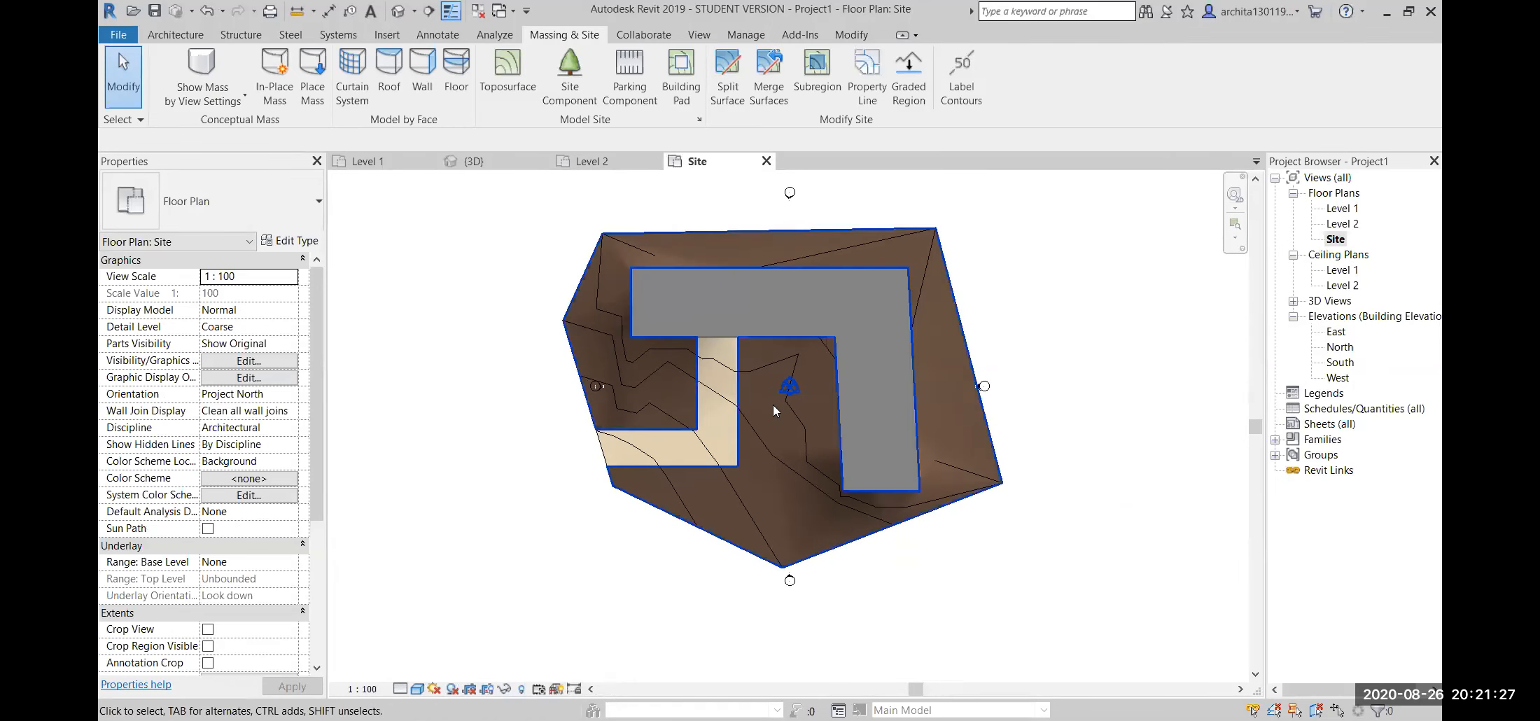
left_click_drag(866, 450, 867, 452)
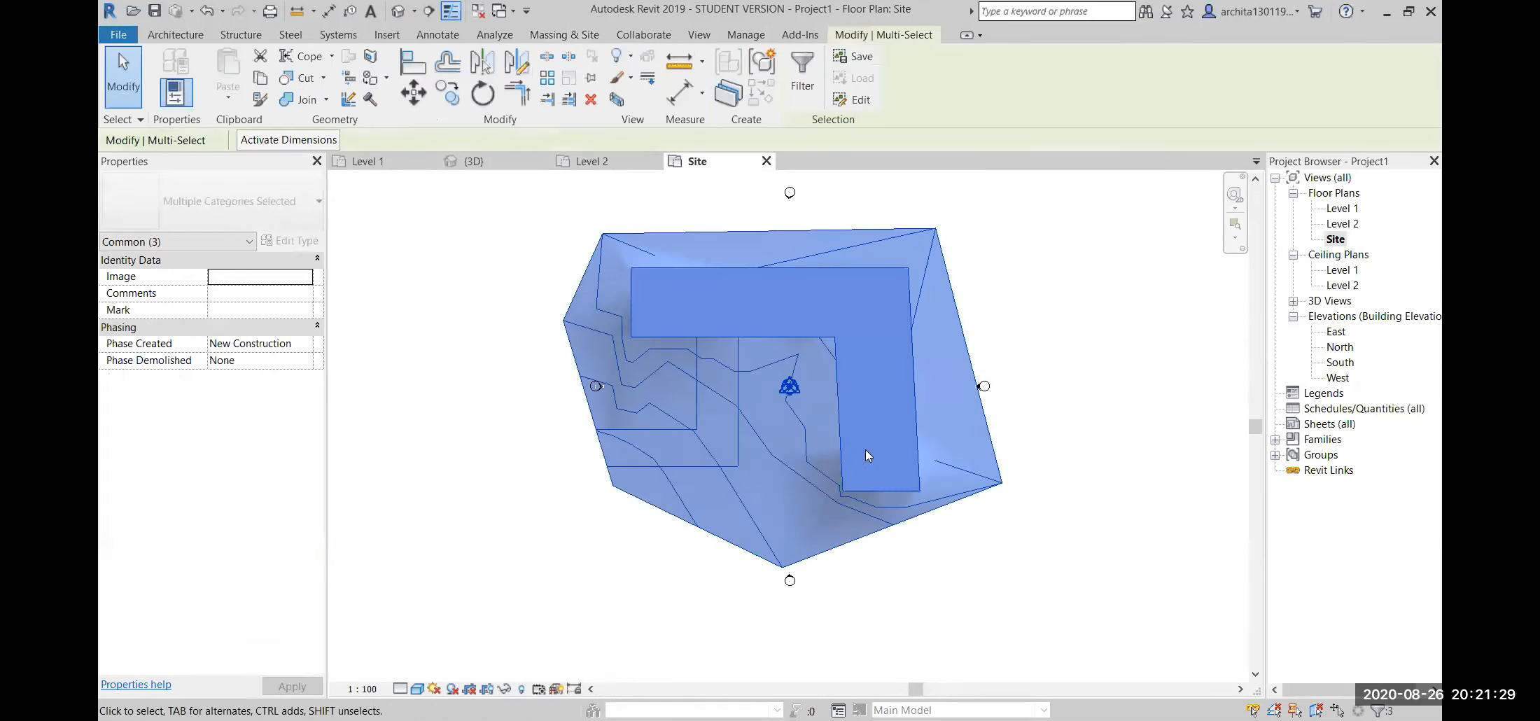
key("Delete")
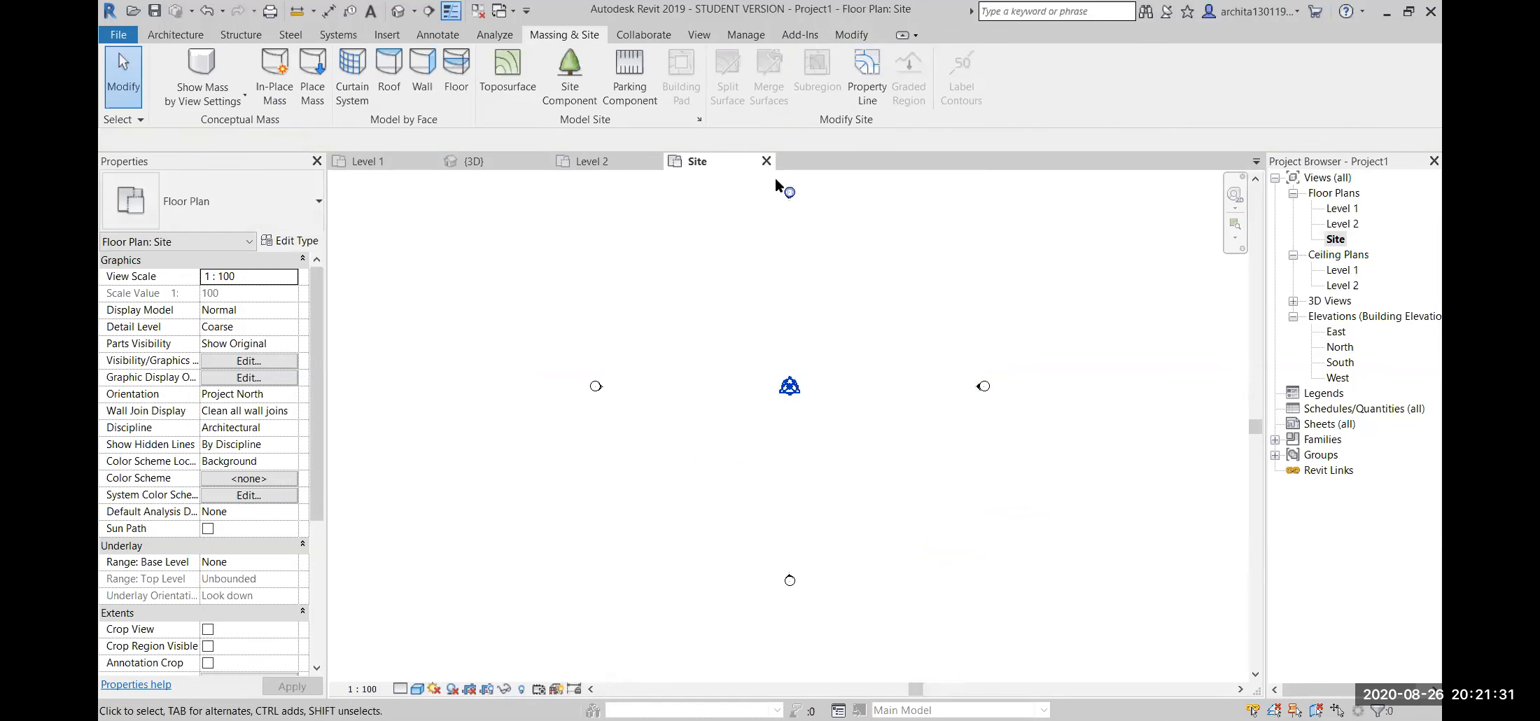
- Close the Site and Level 1 views and make the Level 2 floor plan the active view
left_click(766, 161)
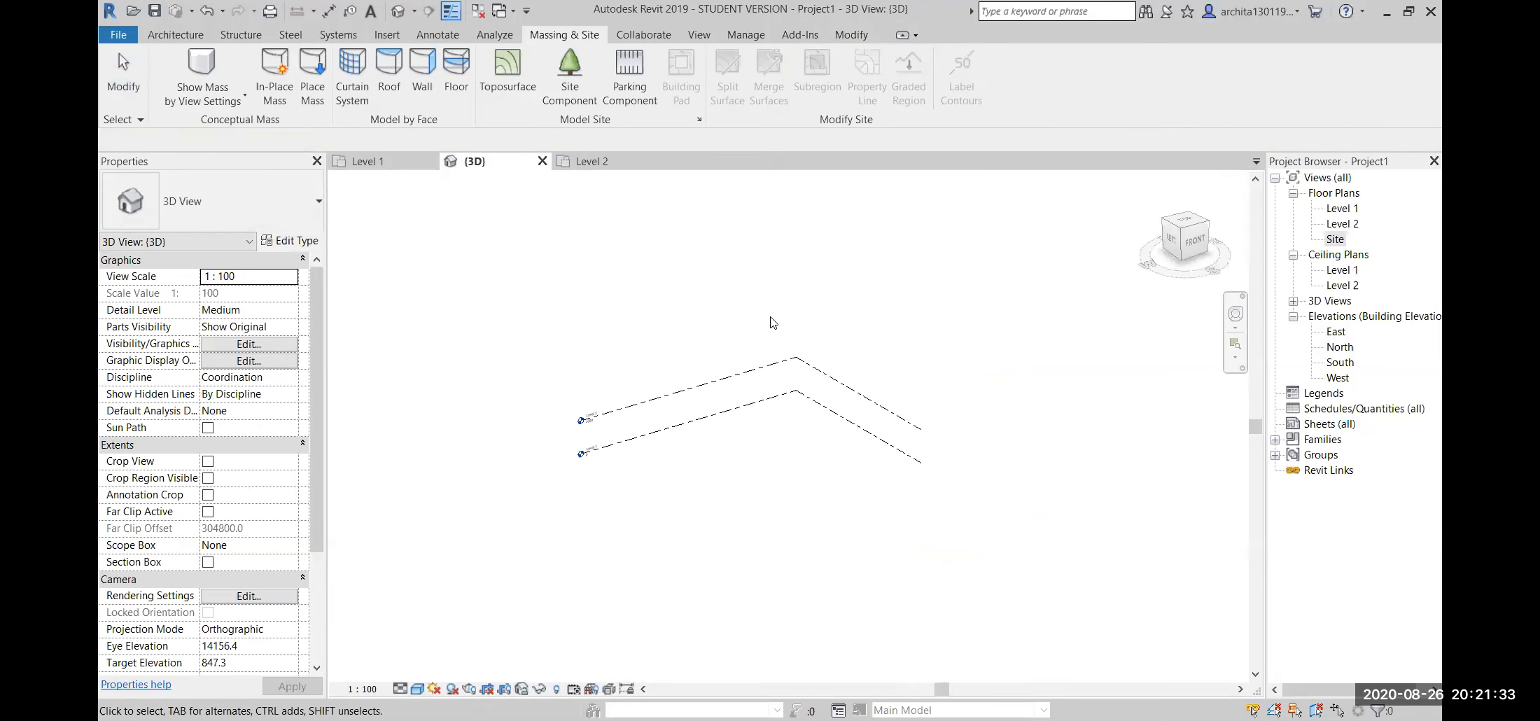
left_click(592, 161)
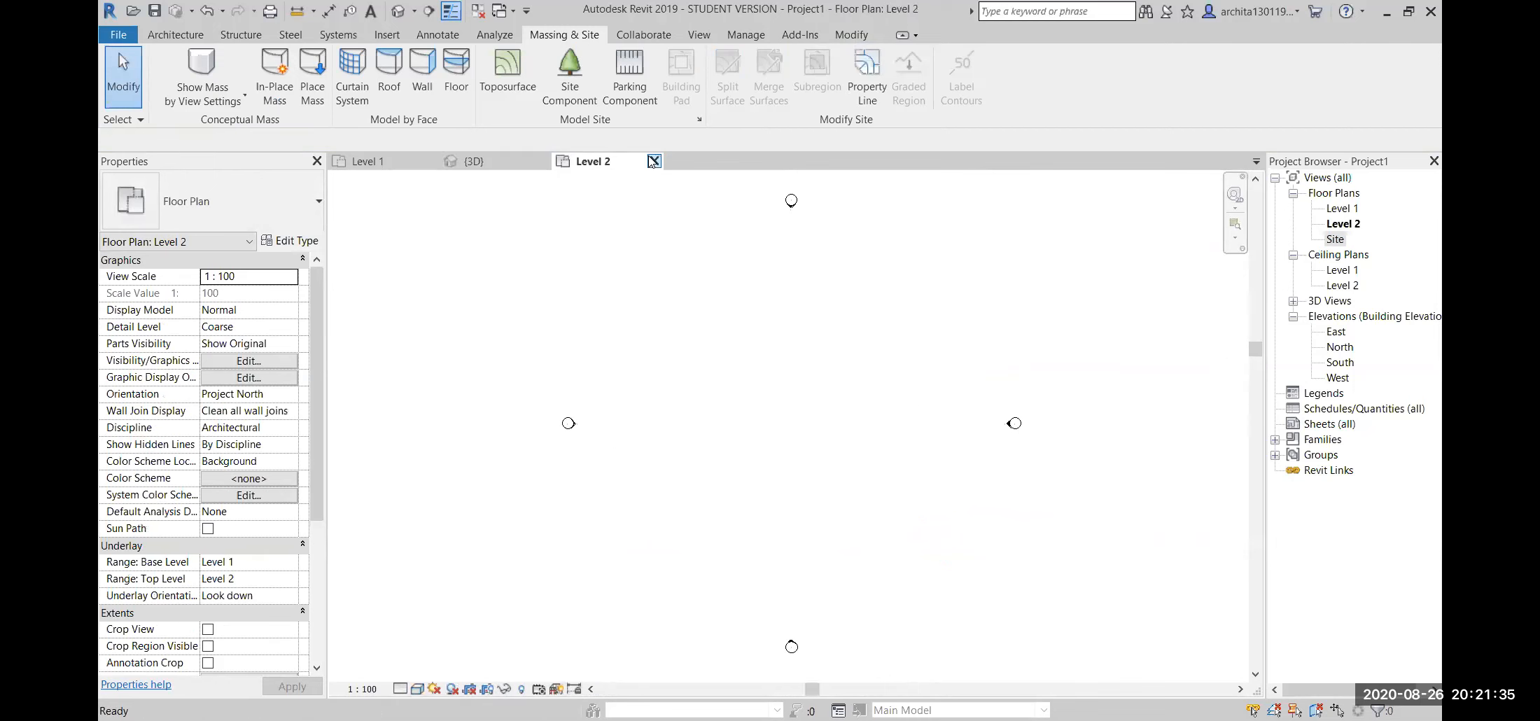
left_click(414, 167)
left_click(430, 161)
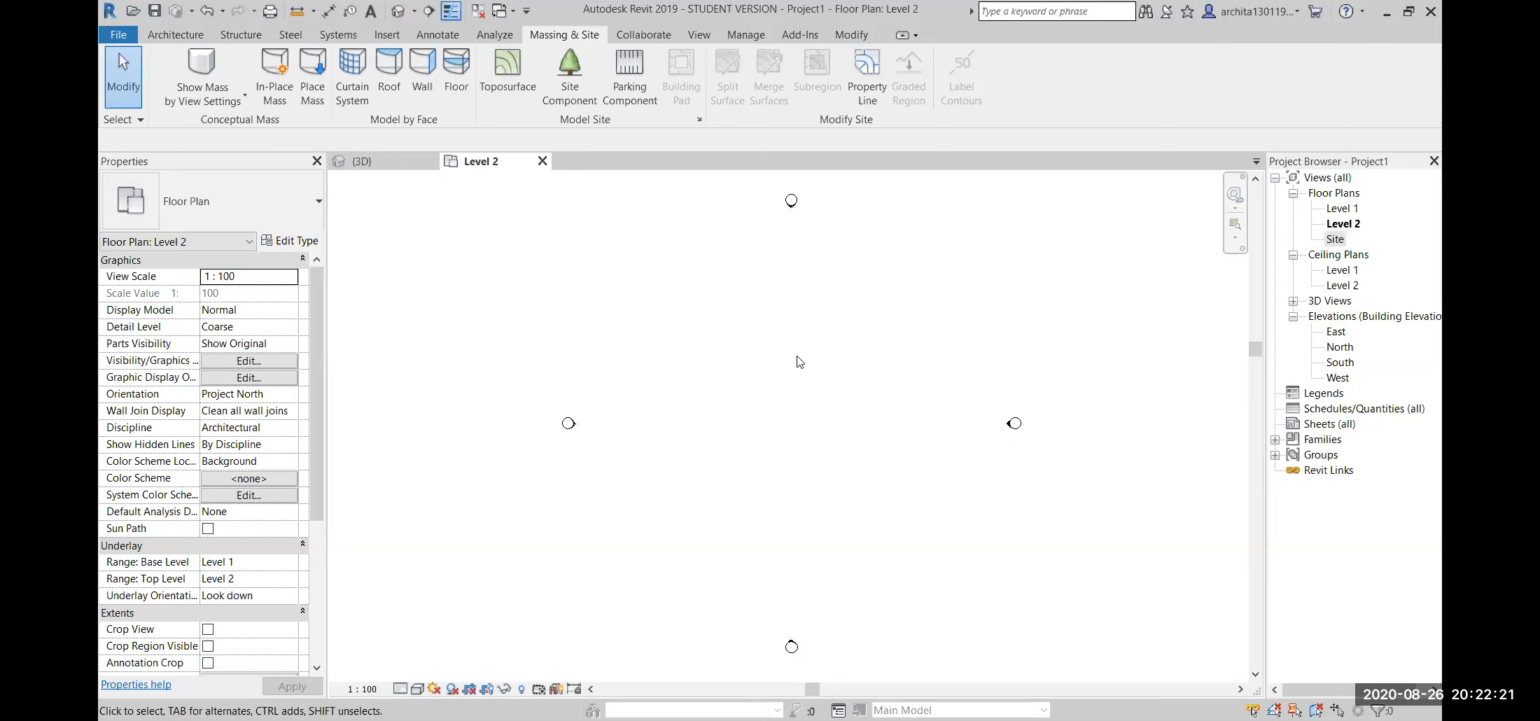
- Start linking a Revit model and browse to the LOMOS folder on the DATA (E:) drive
left_click(388, 35)
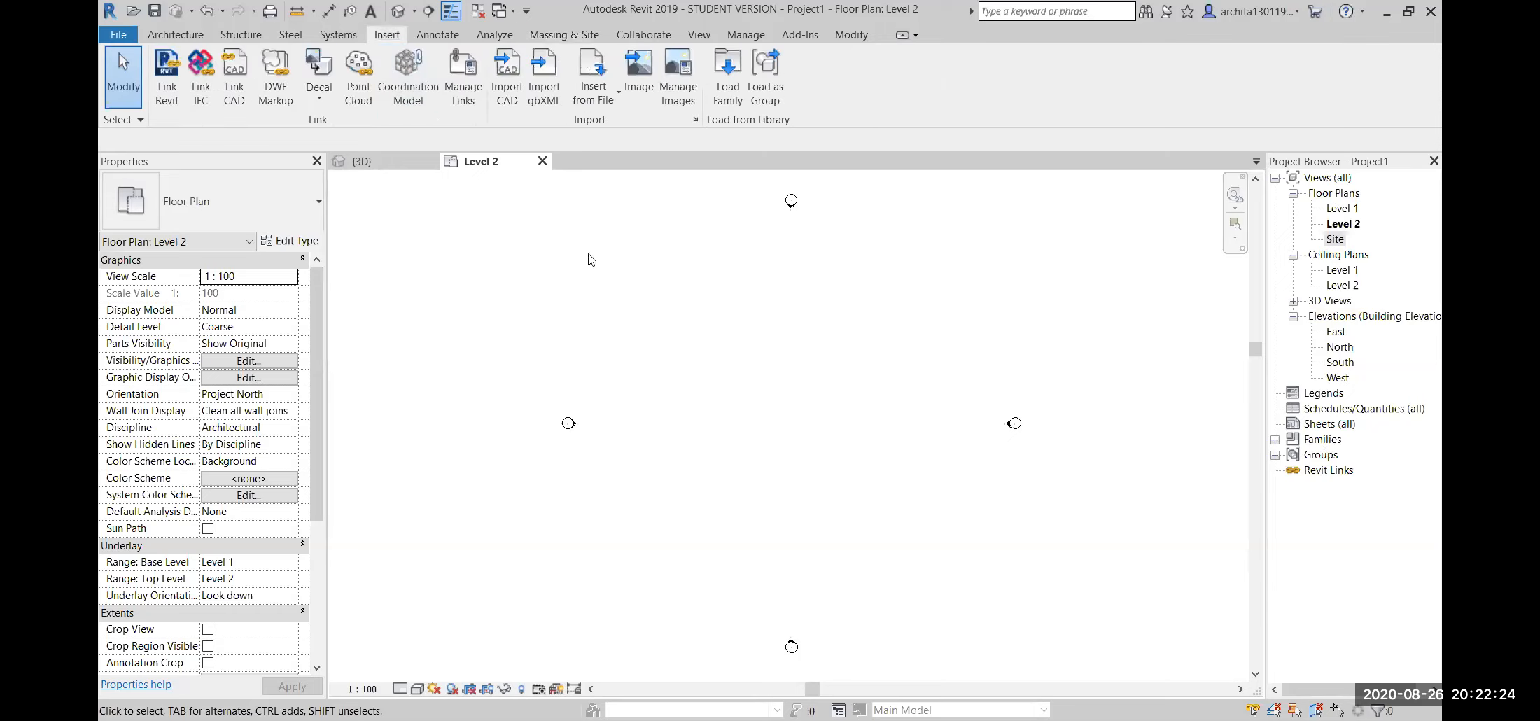
left_click(168, 67)
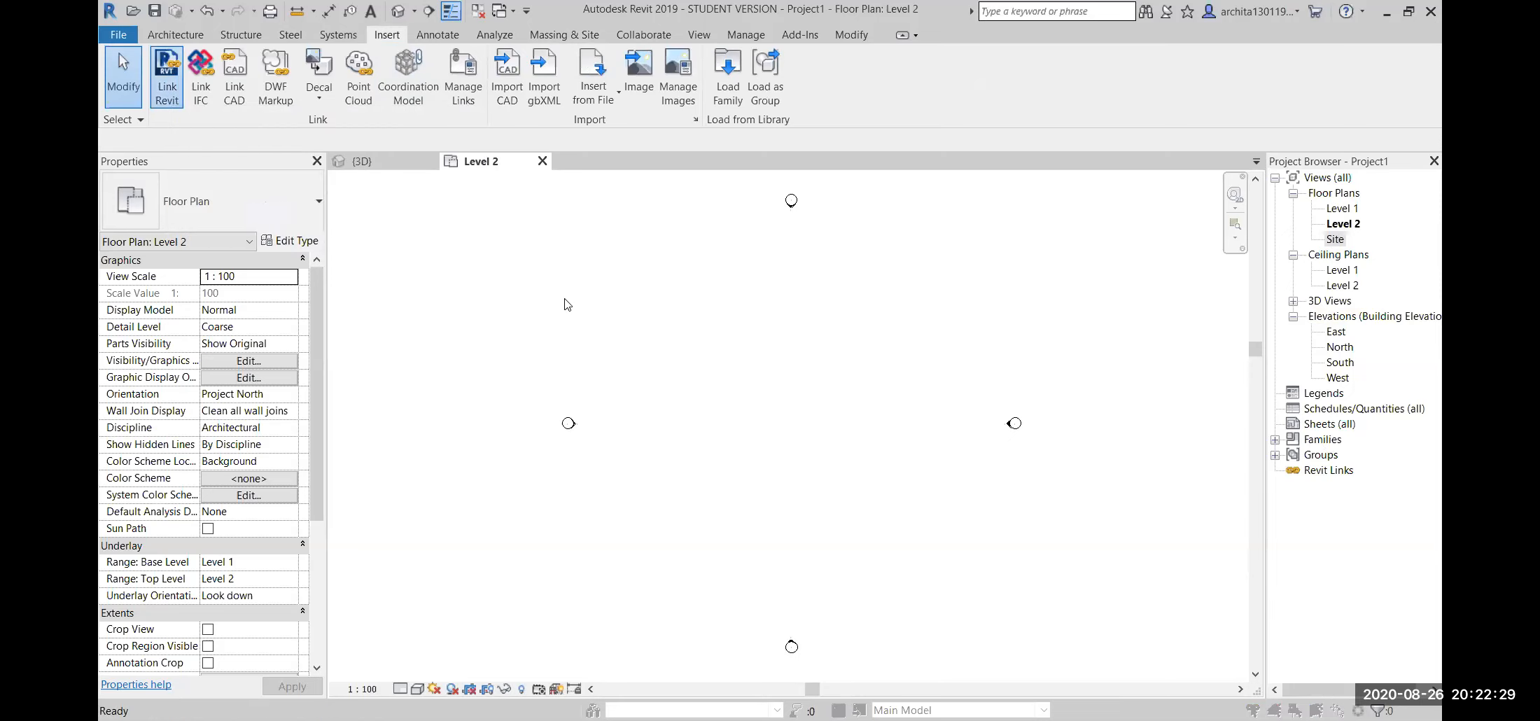
left_click(677, 164)
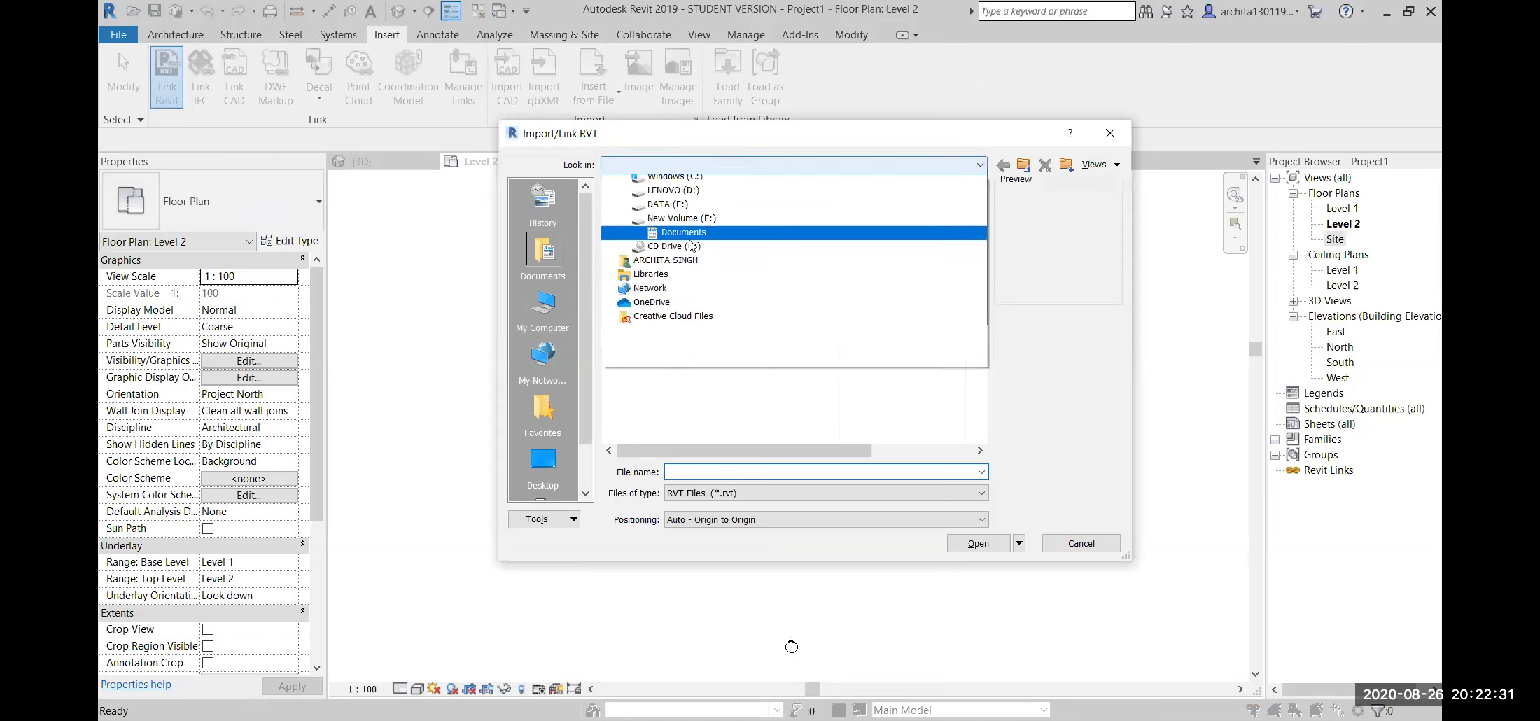
left_click(684, 238)
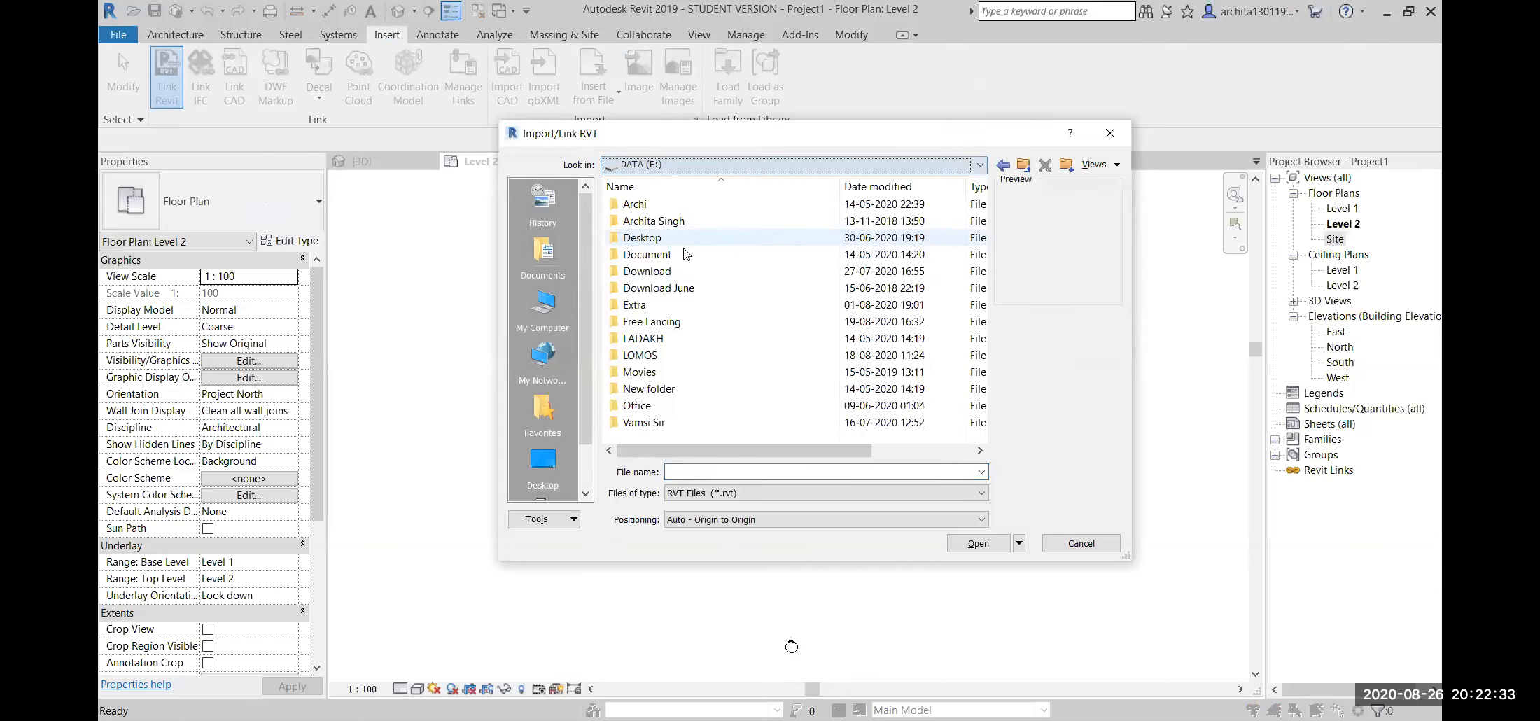
double_click(657, 357)
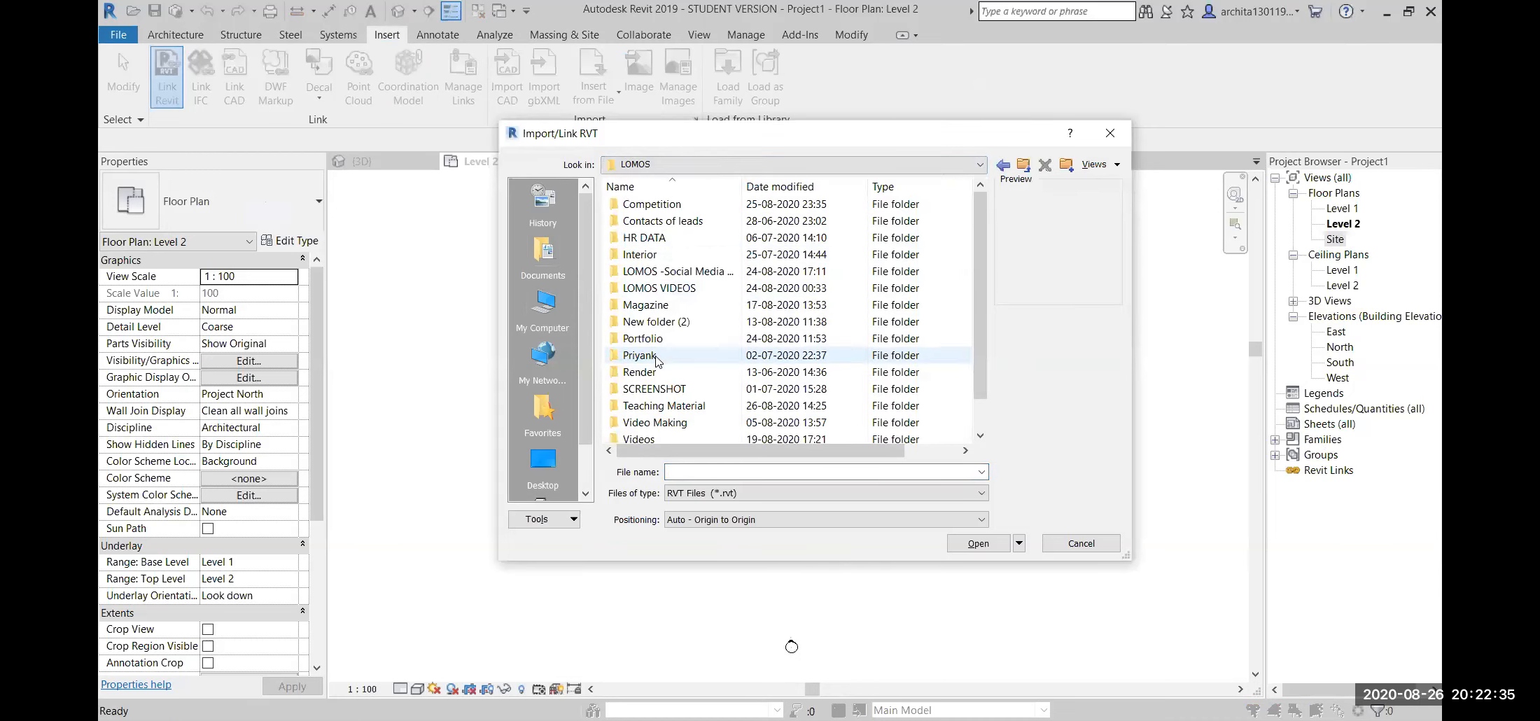
scroll(683, 287, "down", 1)
double_click(655, 389)
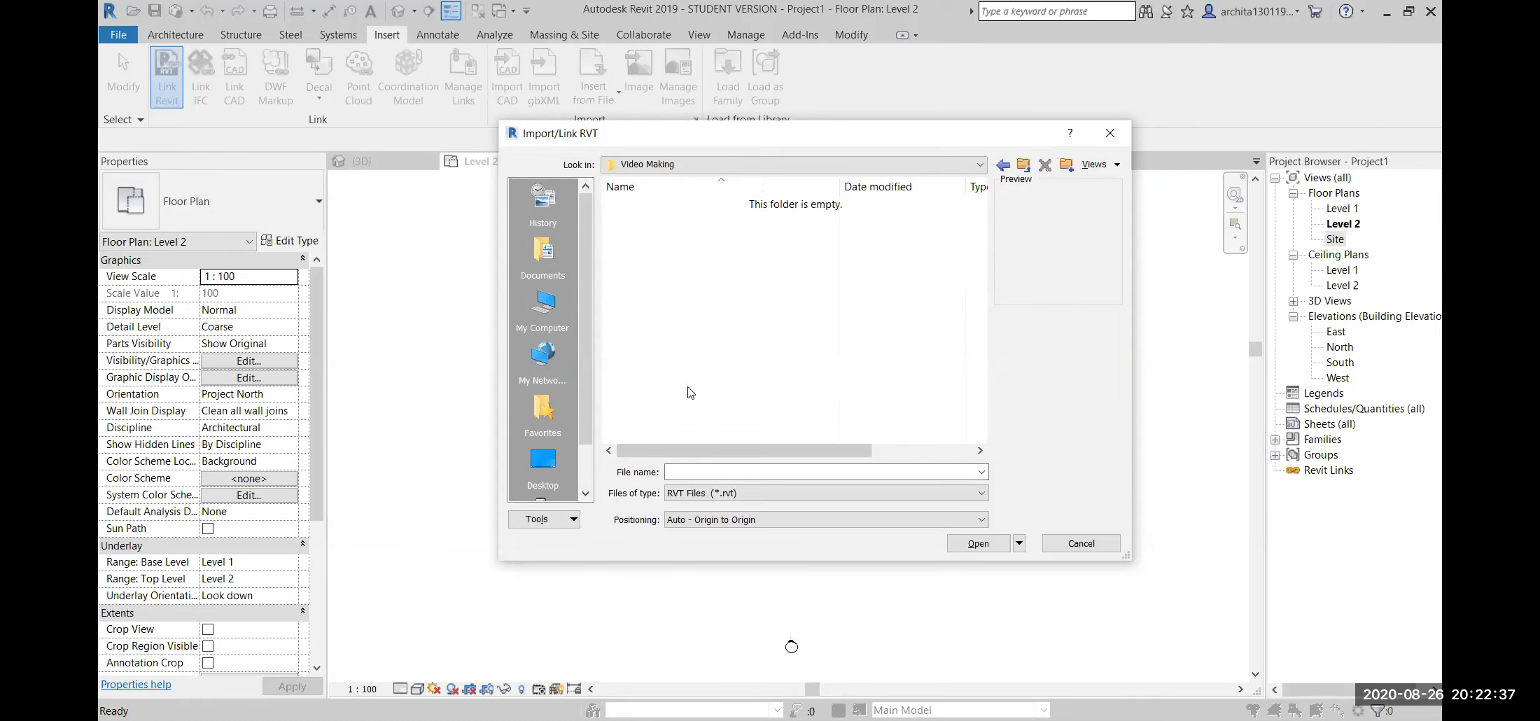
left_click(1003, 164)
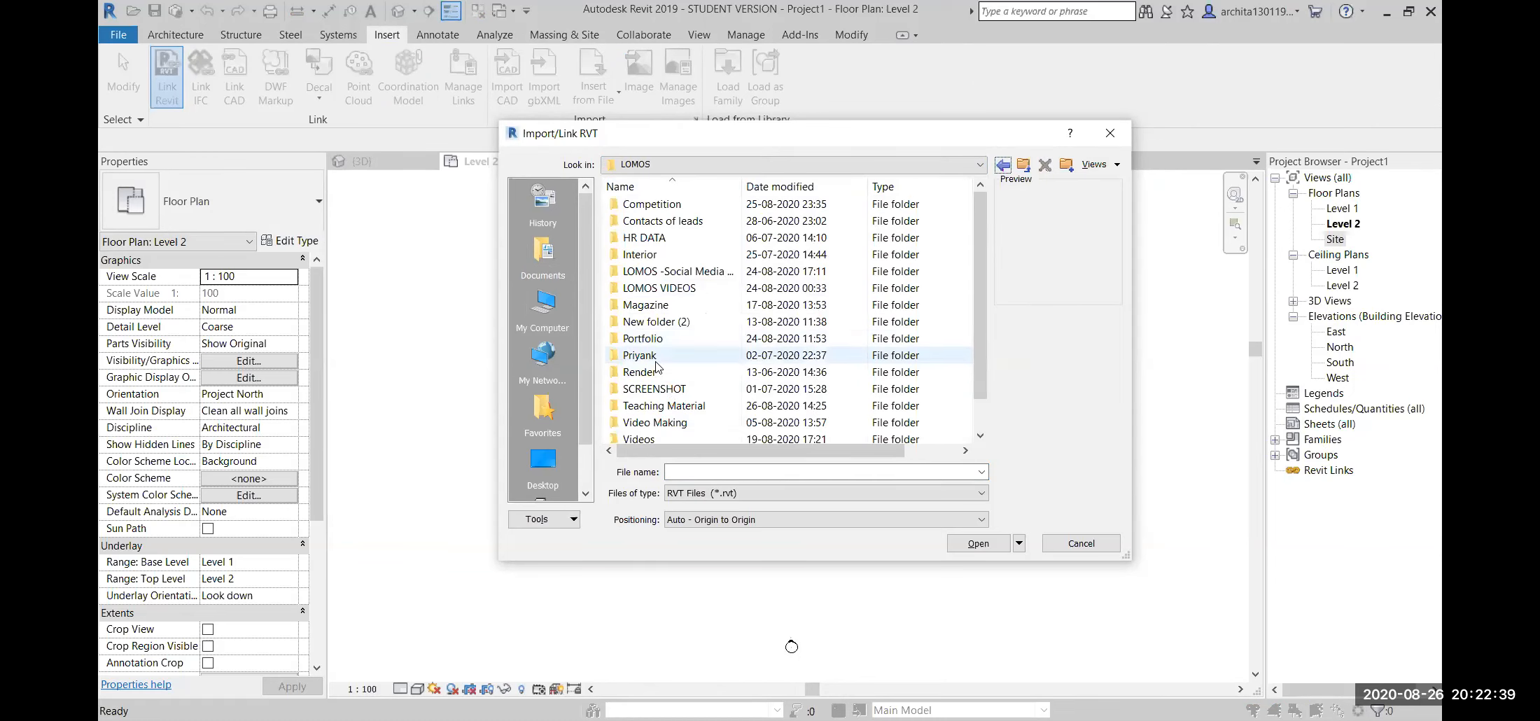
- Link Project1.rvt from the Teaching Material folder using Auto - Origin to Origin positioning
double_click(662, 406)
scroll(690, 420, "down", 1)
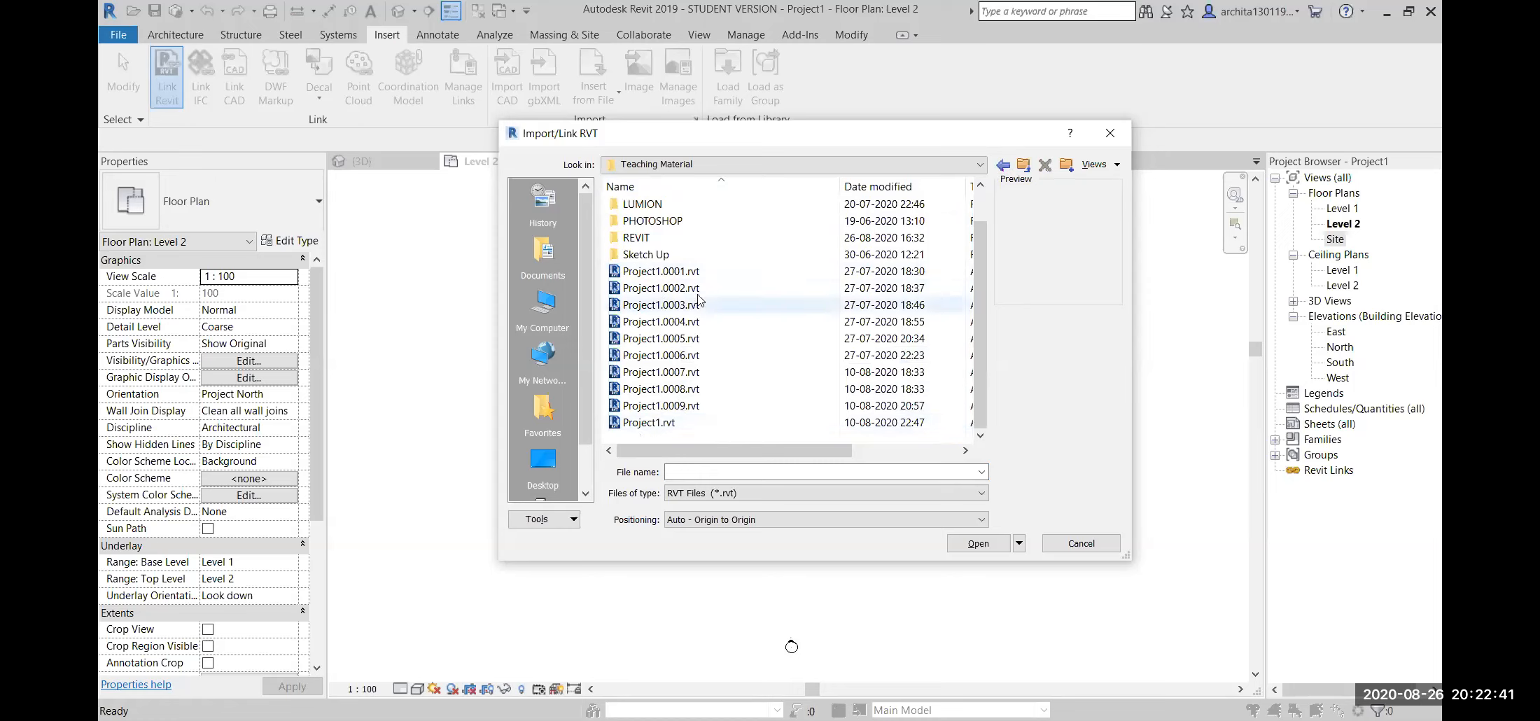
left_click(652, 423)
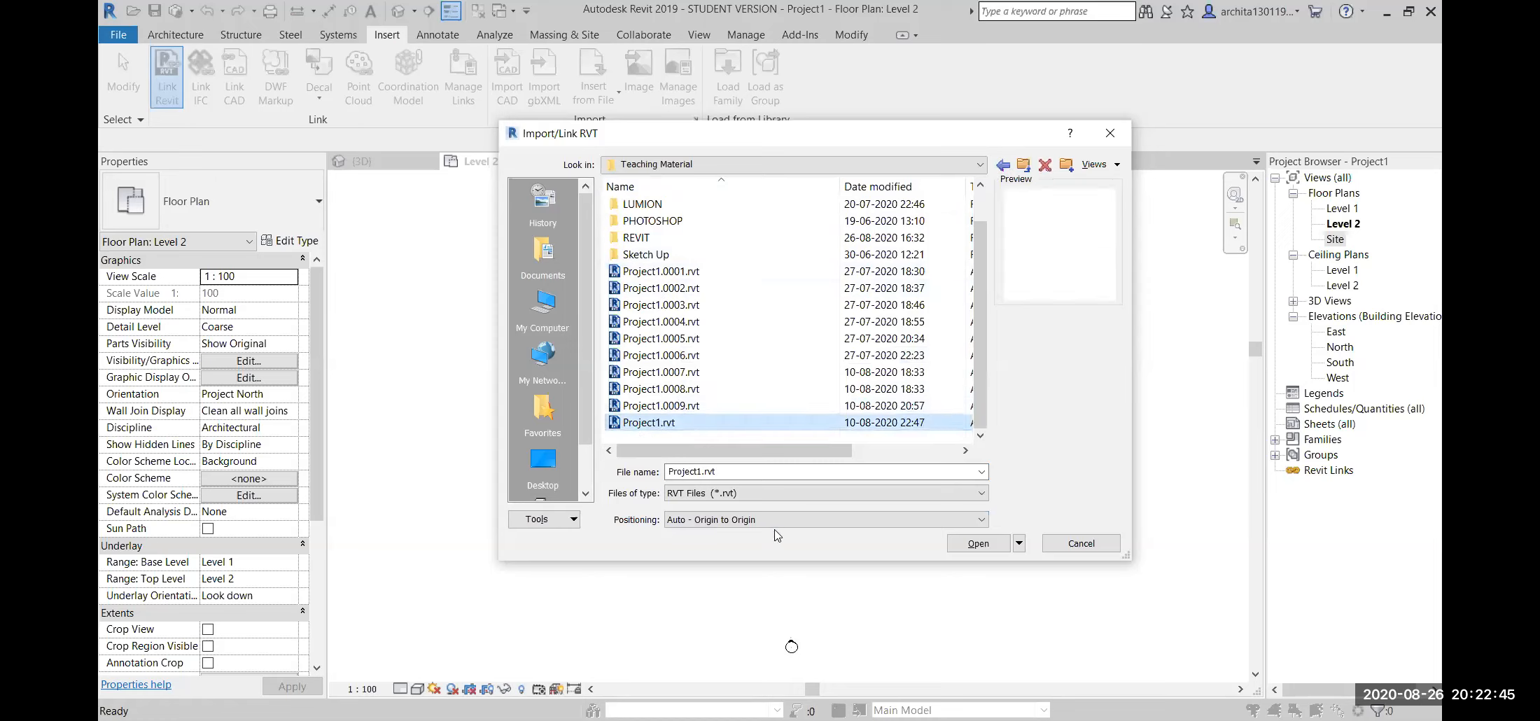
left_click(978, 544)
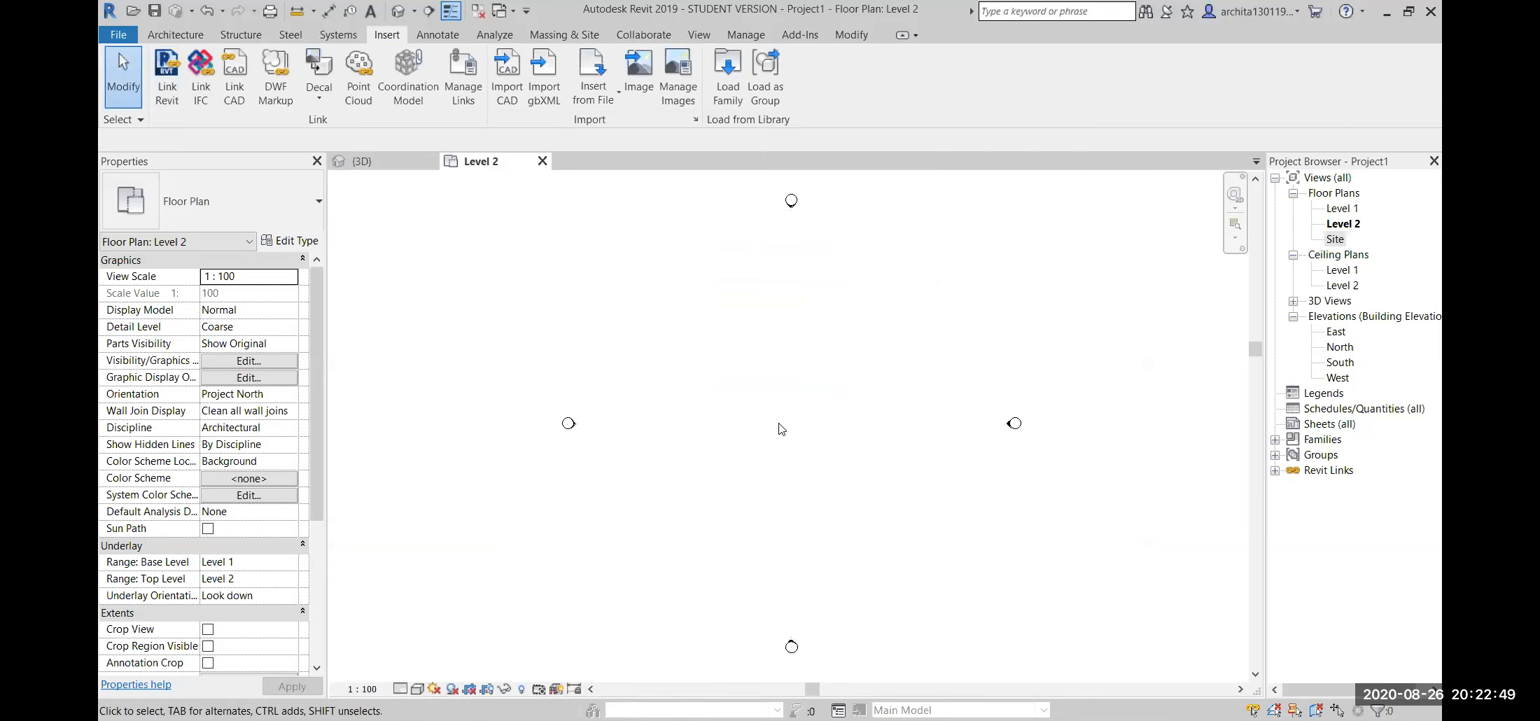
- Search the Level 2 floor plan for the linked model and fit all its contents in the view
scroll(783, 429, "down", 5)
scroll(784, 428, "down", 2)
middle_click_drag(919, 425, 761, 490)
scroll(651, 532, "up", 5)
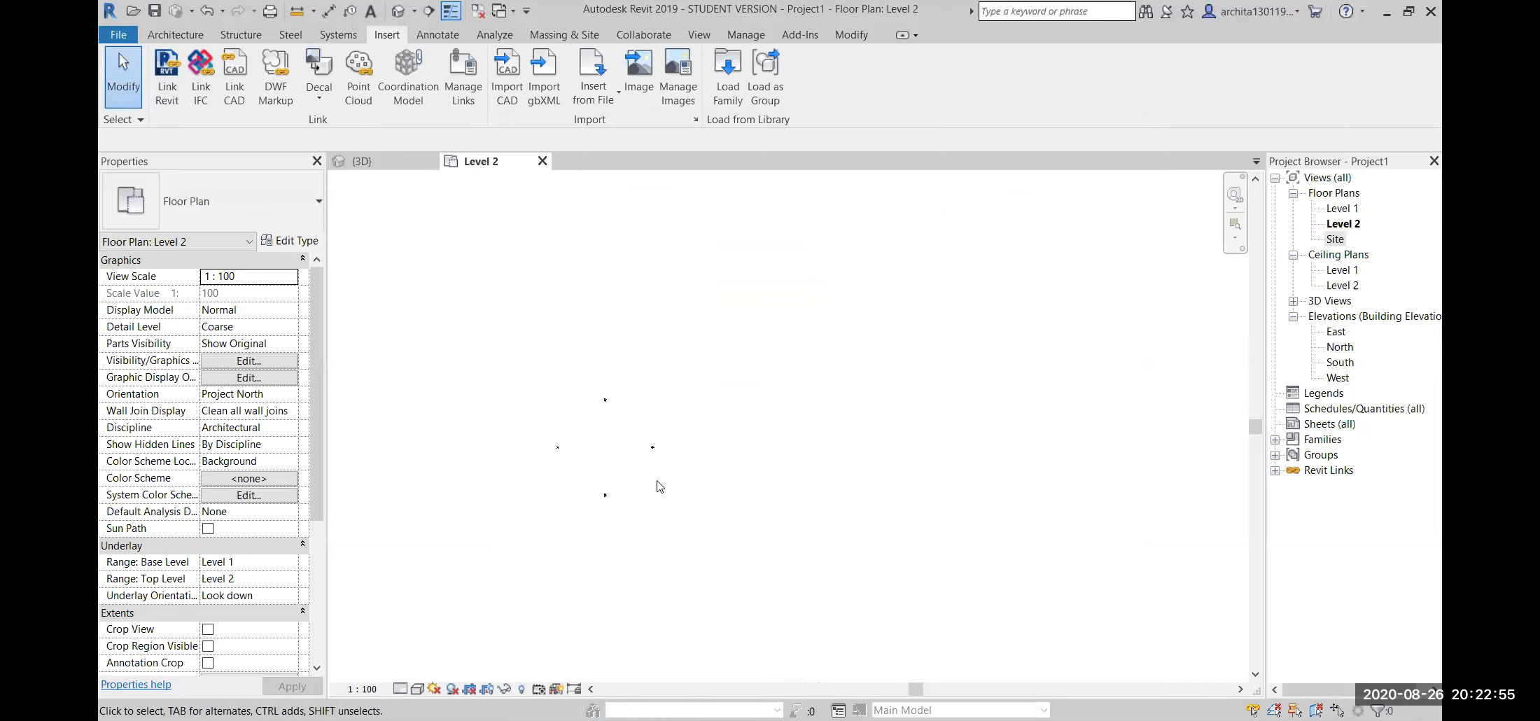
scroll(638, 523, "down", 2)
middle_click_drag(805, 534, 799, 497)
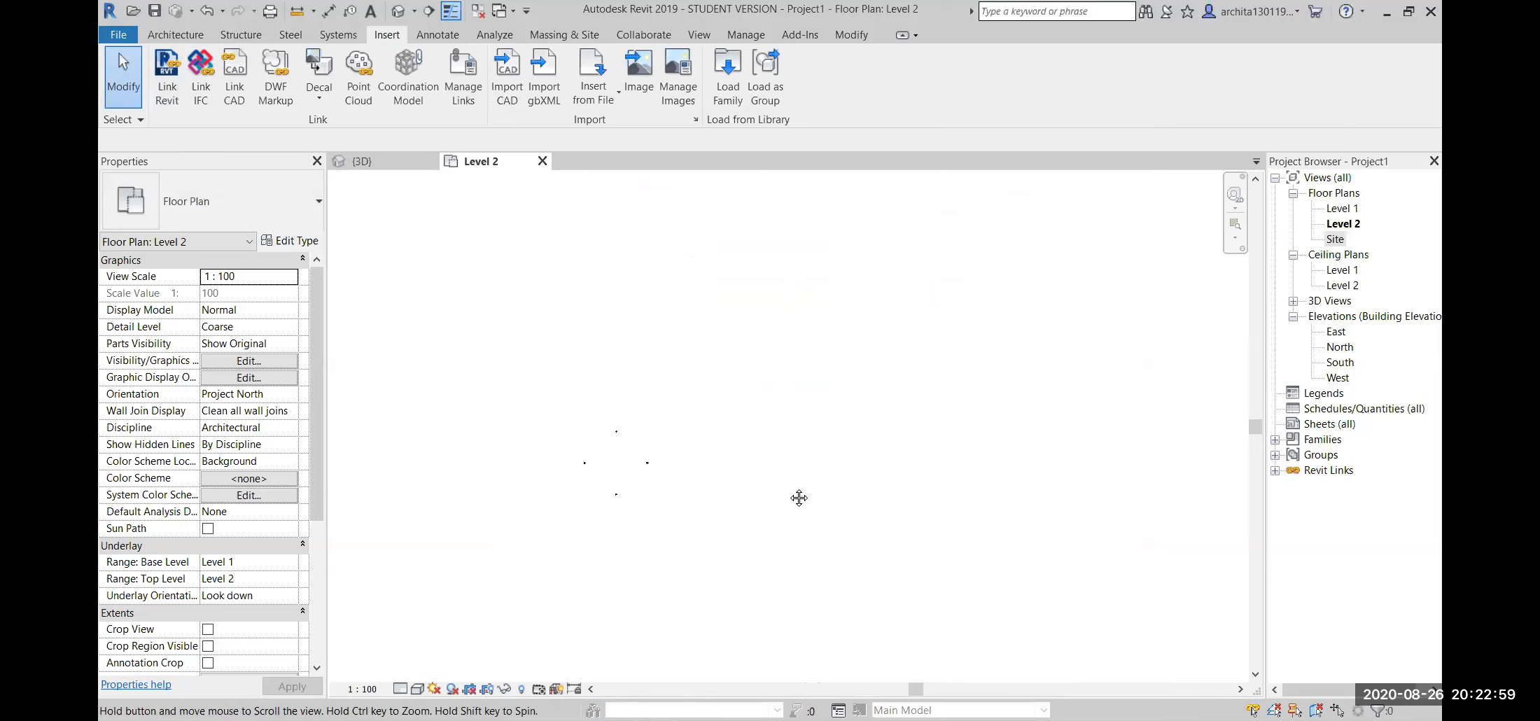
scroll(754, 435, "up", 1)
scroll(648, 443, "up", 3)
scroll(622, 477, "up", 1)
scroll(622, 477, "down", 3)
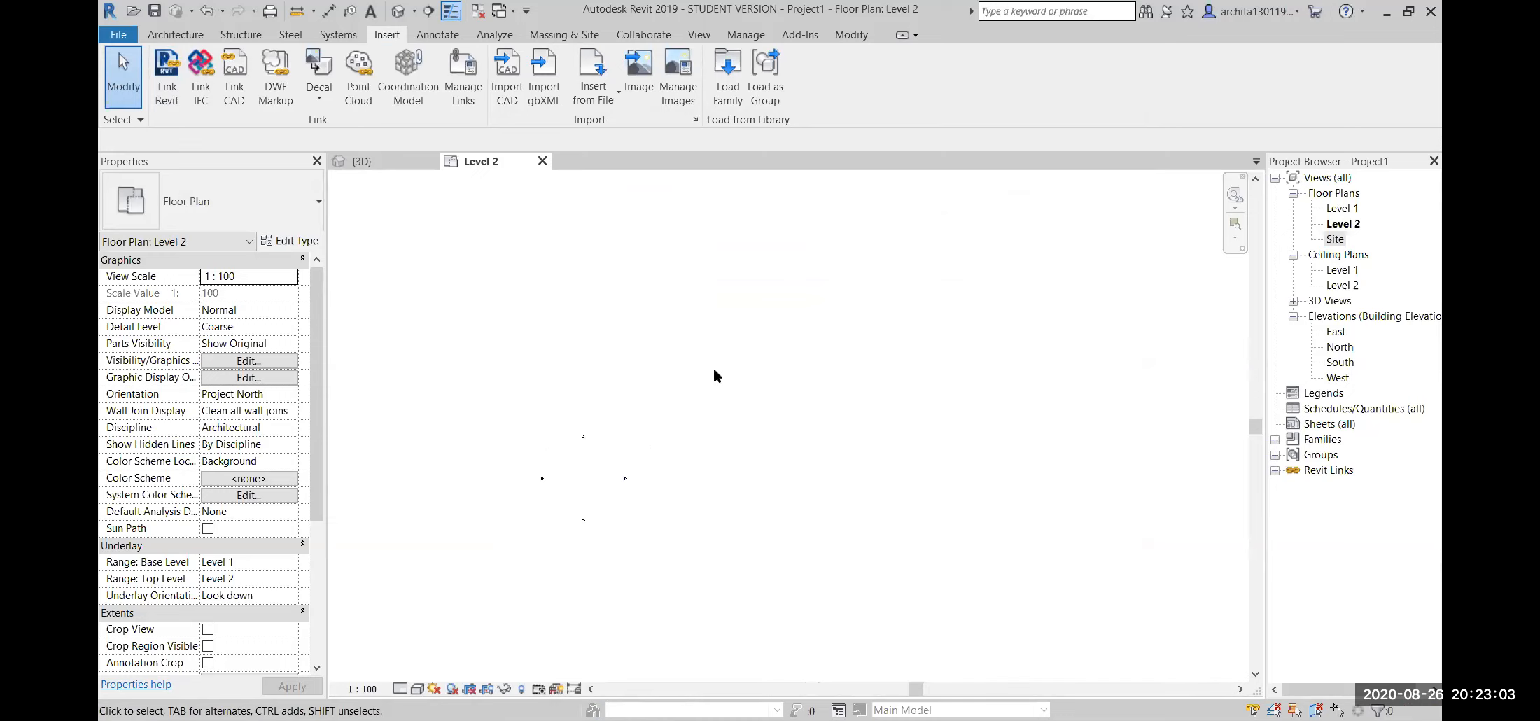
right_click(714, 367)
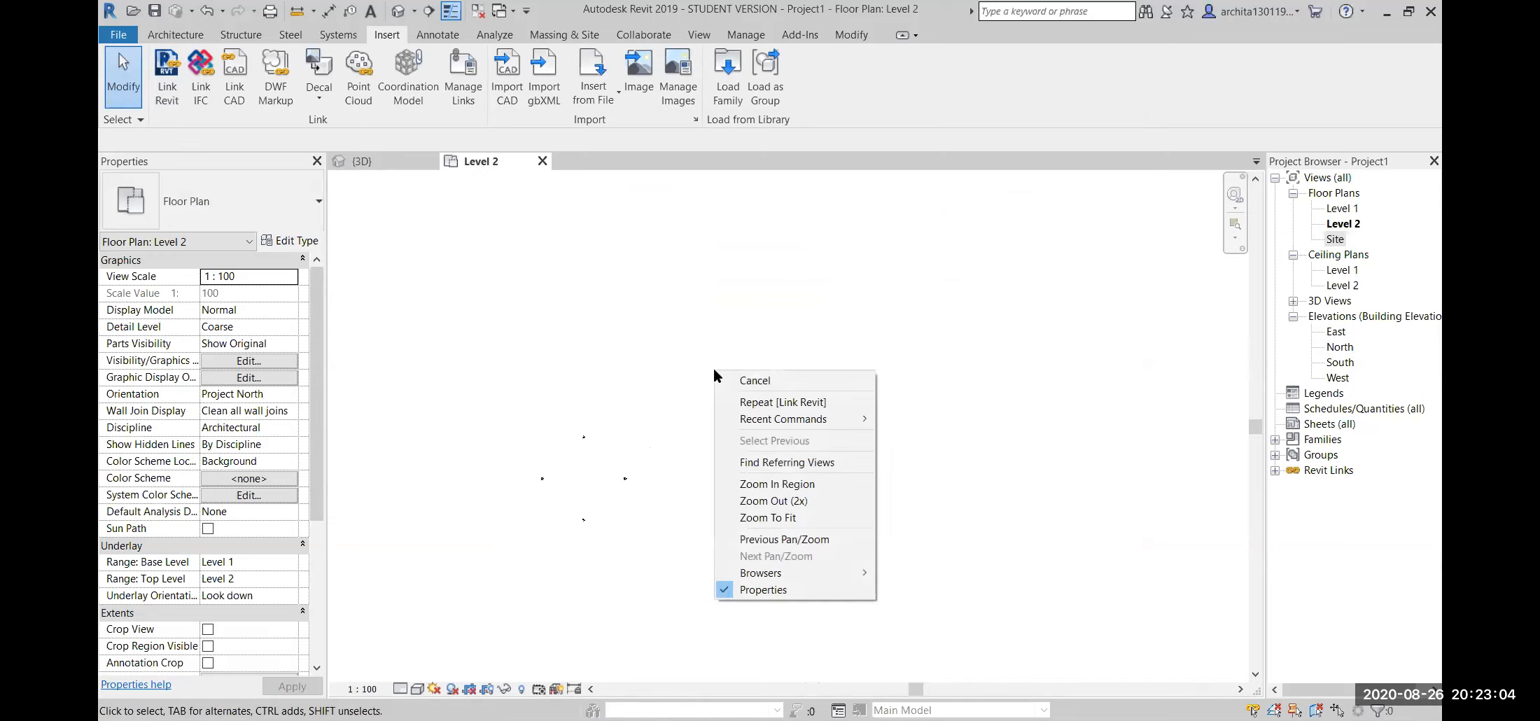
left_click(778, 519)
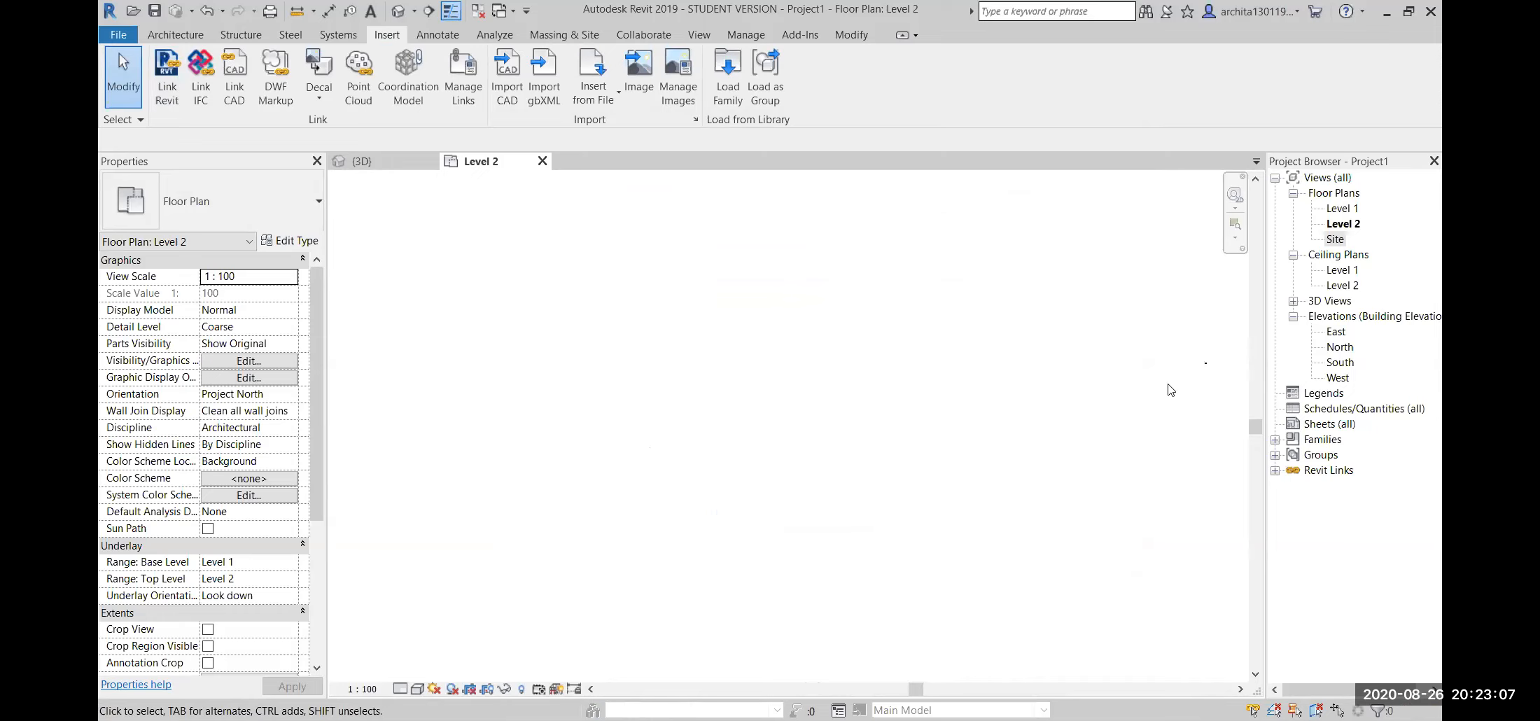
- Move the linked Project1.rvt model far to the west in the Level 2 floor plan
left_click(1205, 363)
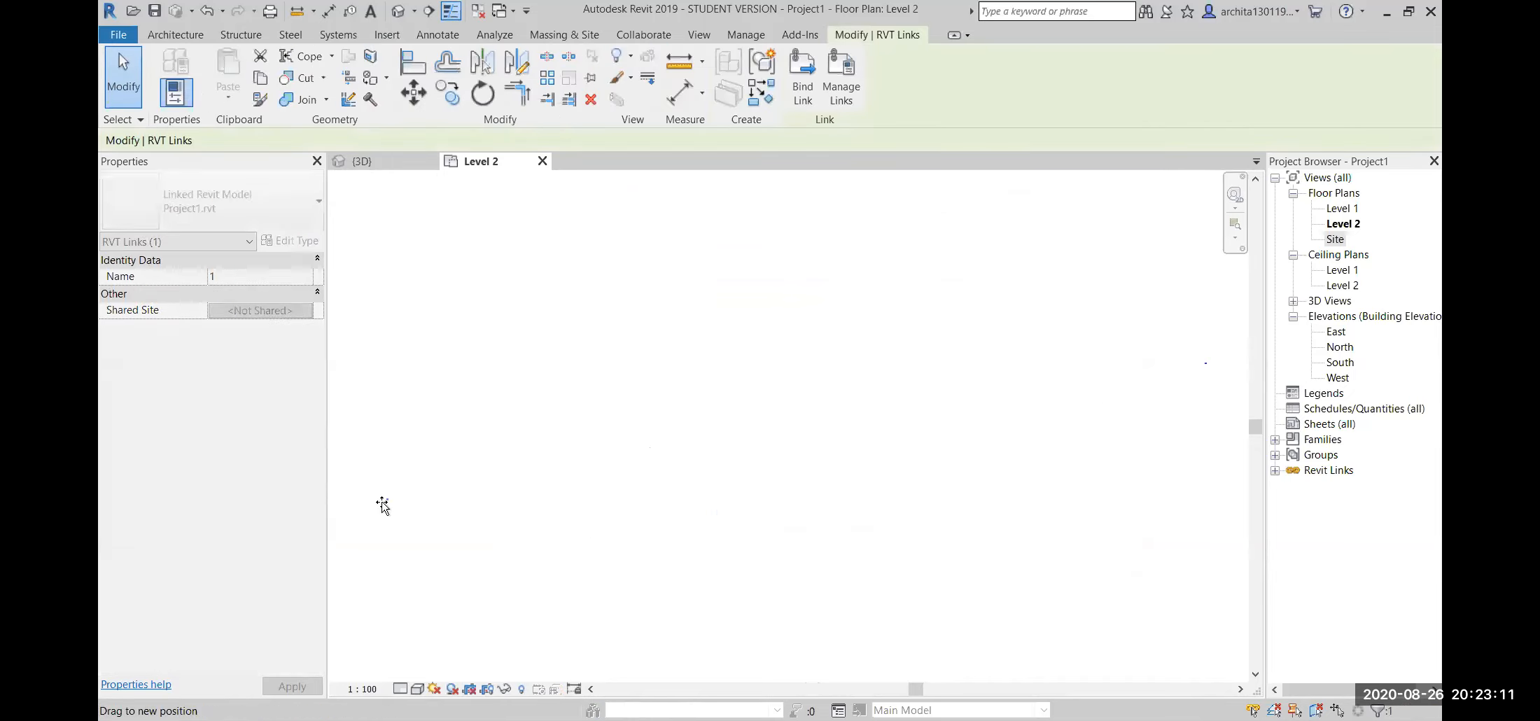
right_click(799, 518)
key("Escape")
middle_click_drag(446, 532, 1123, 480)
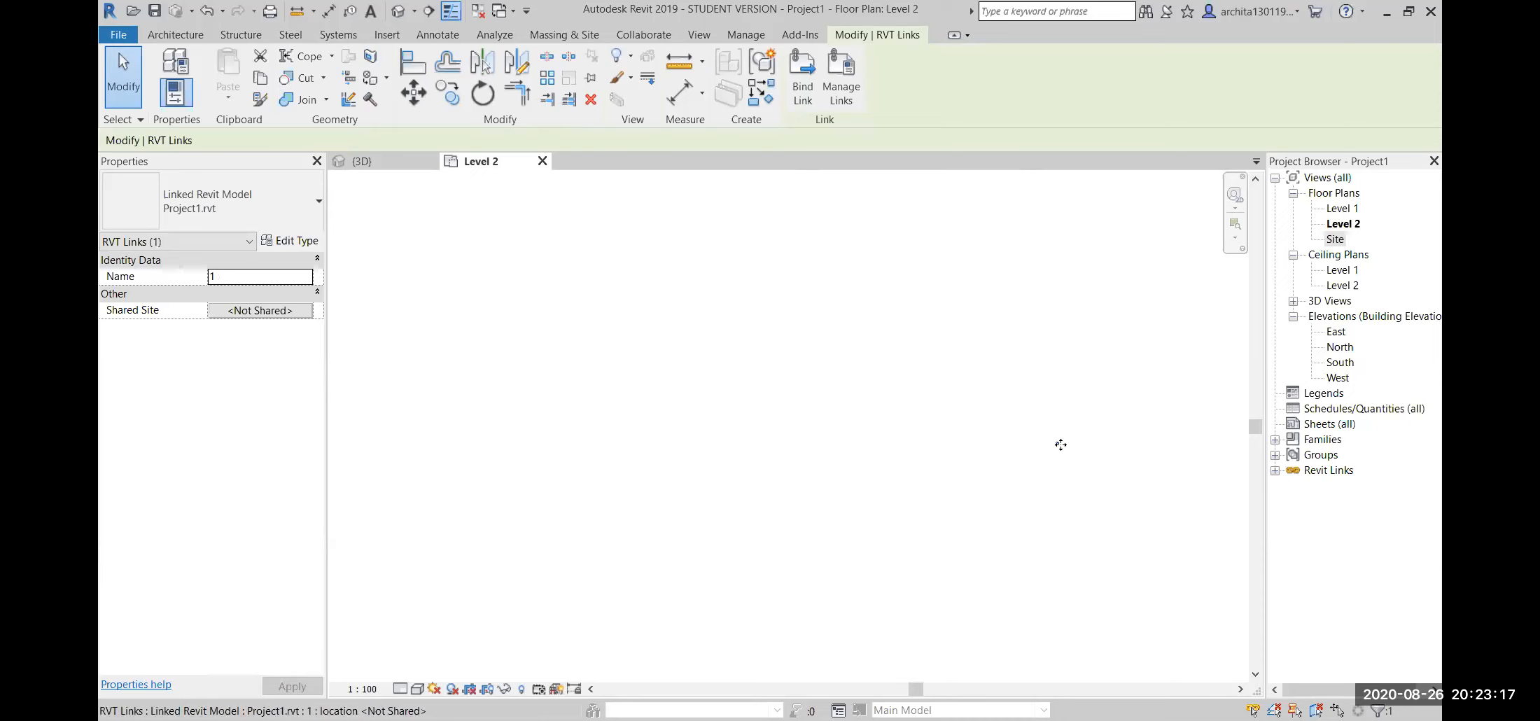
left_click_drag(548, 476, 465, 476)
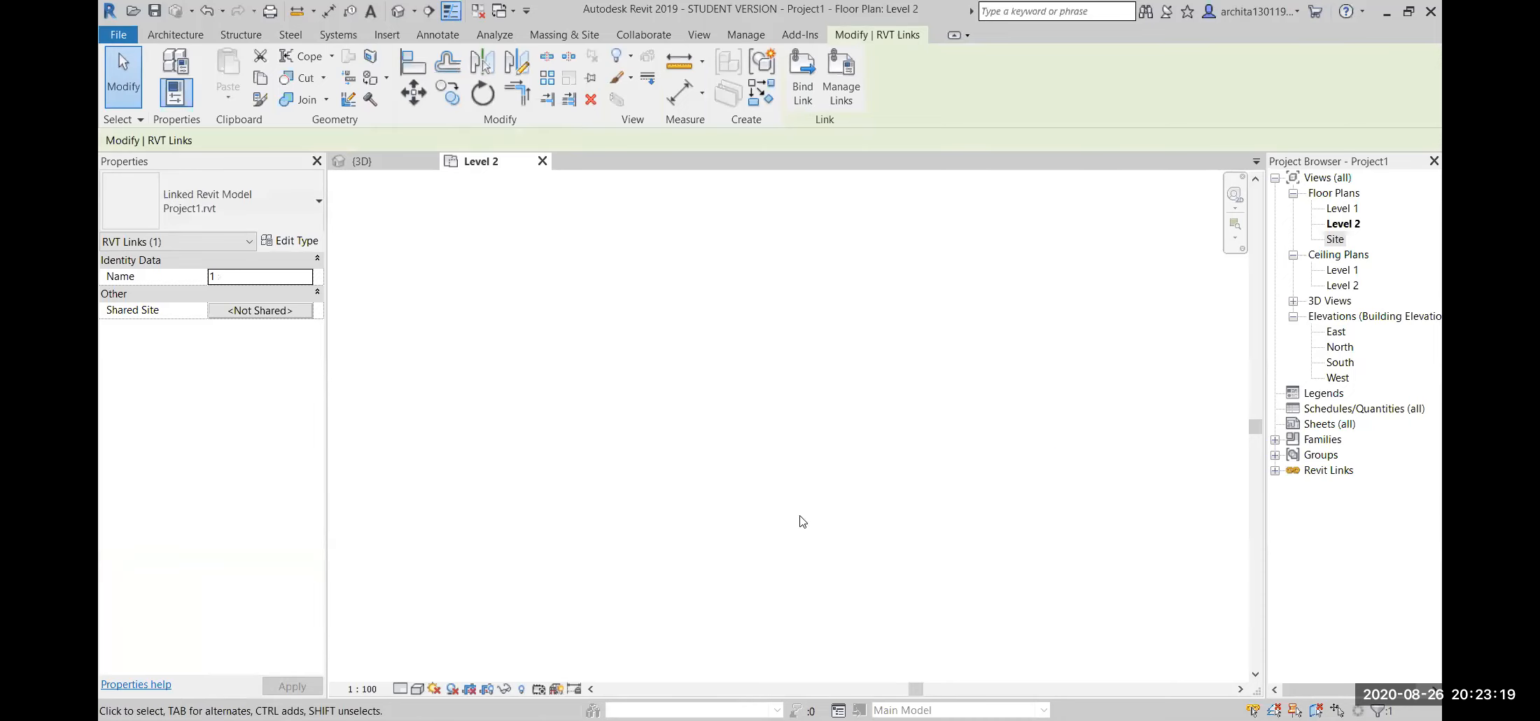
- Examine the linked model up close in the Level 2 floor plan and check how it selects
right_click(777, 469)
left_click(820, 358)
scroll(358, 487, "up", 3)
middle_click_drag(392, 449, 781, 467)
scroll(843, 462, "up", 2)
scroll(750, 468, "up", 5)
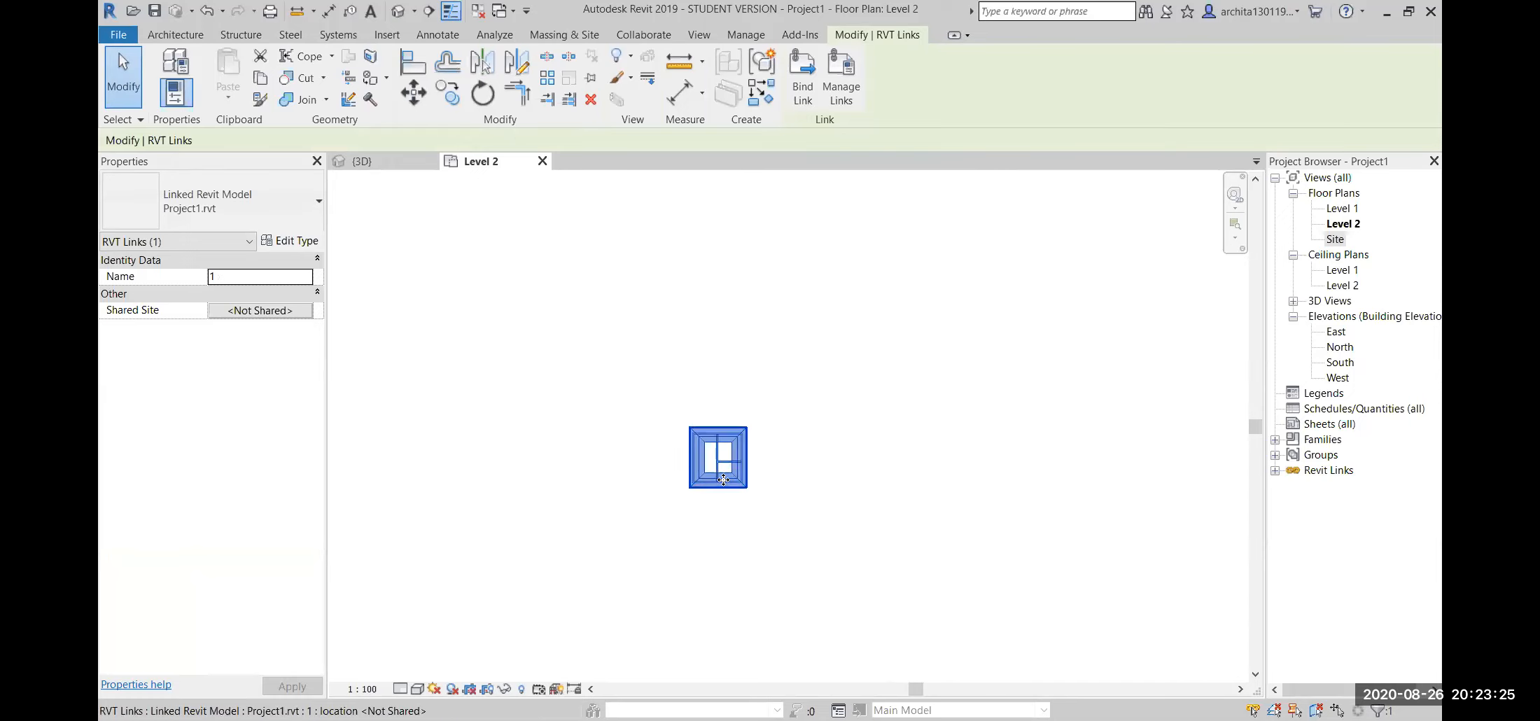
left_click(798, 434)
left_click(713, 436)
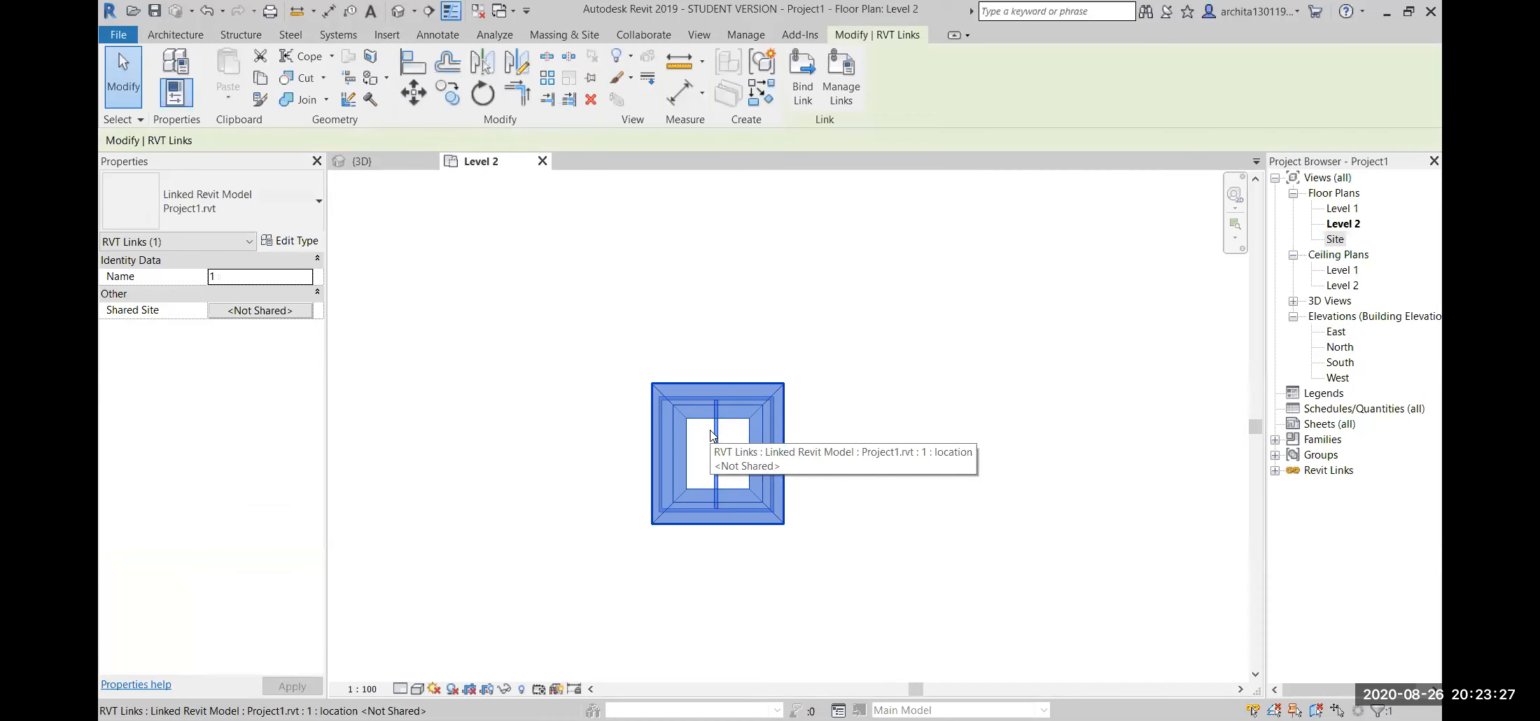
- Open the Site floor plan and move the linked model slightly north, leaving it deselected
left_click(1337, 240)
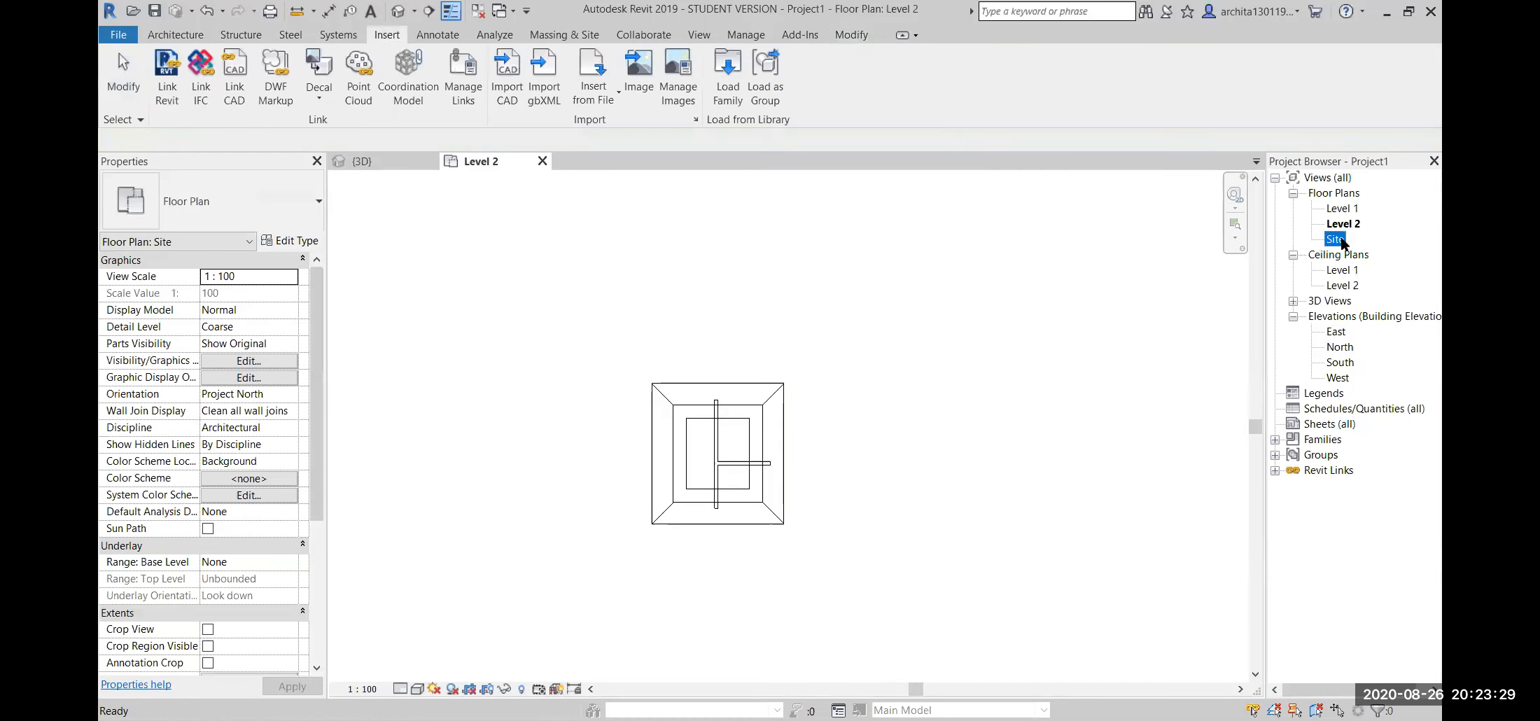
double_click(1338, 239)
left_click(859, 461)
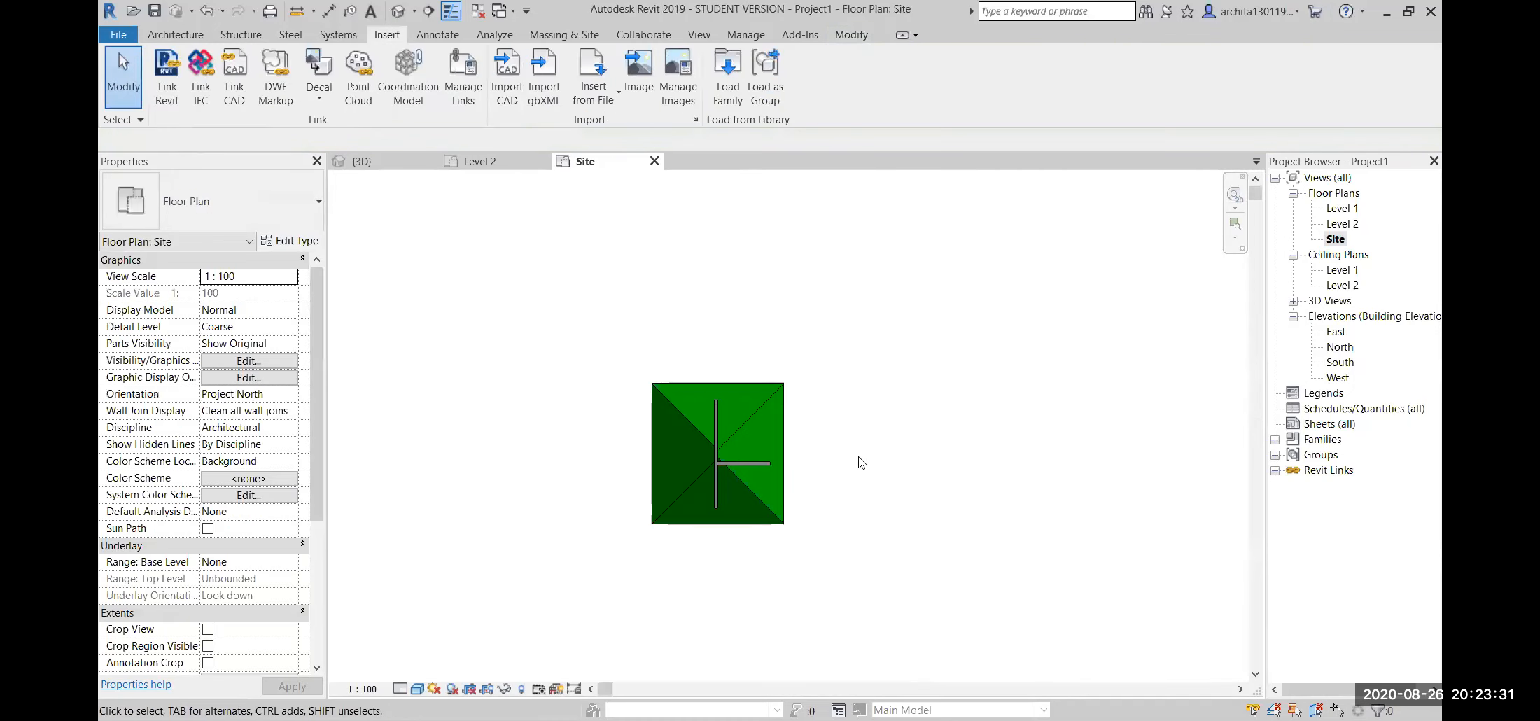
left_click(725, 432)
left_click(890, 460)
left_click(730, 442)
left_click_drag(732, 455, 738, 397)
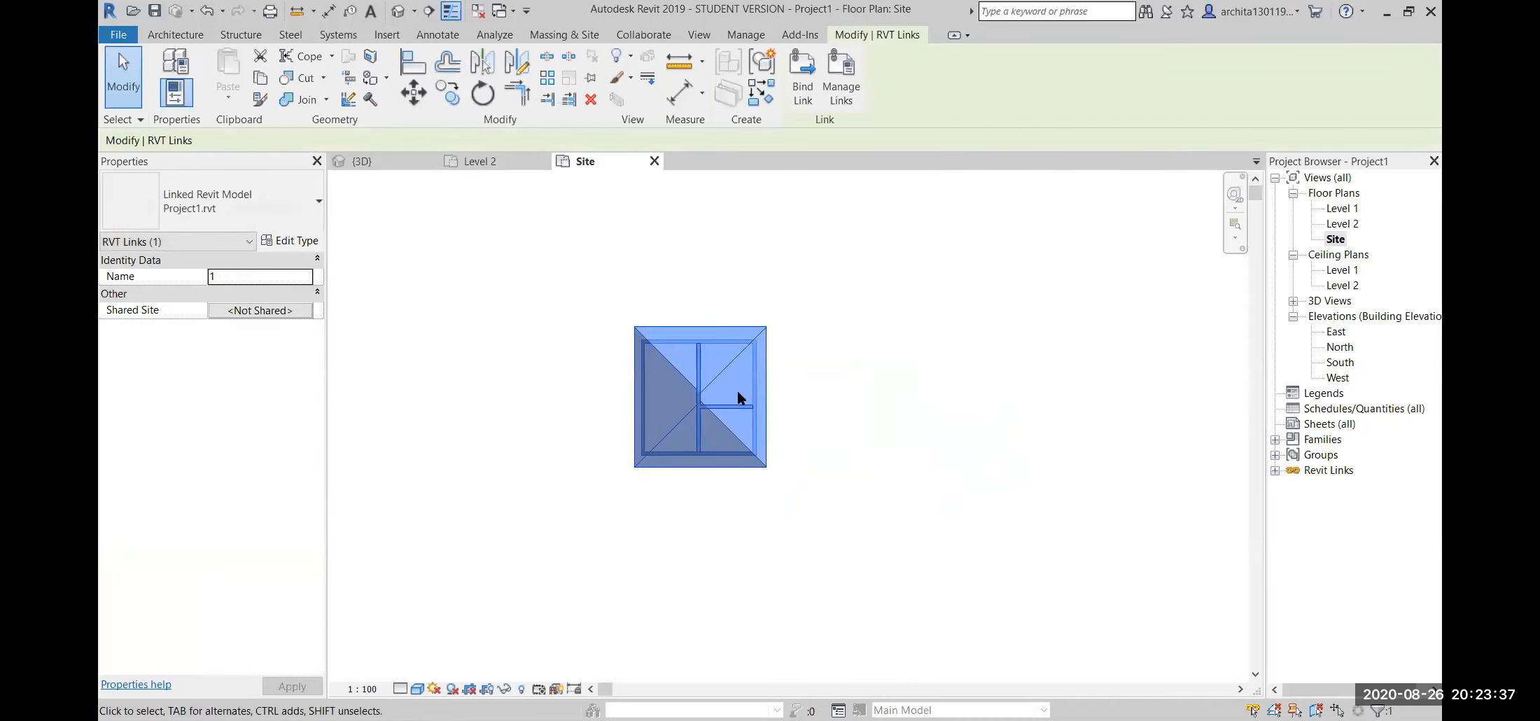
key("Escape")
- Check the linked model's properties in the Site plan and those of Project1.rvt under Revit Links
left_click(722, 378)
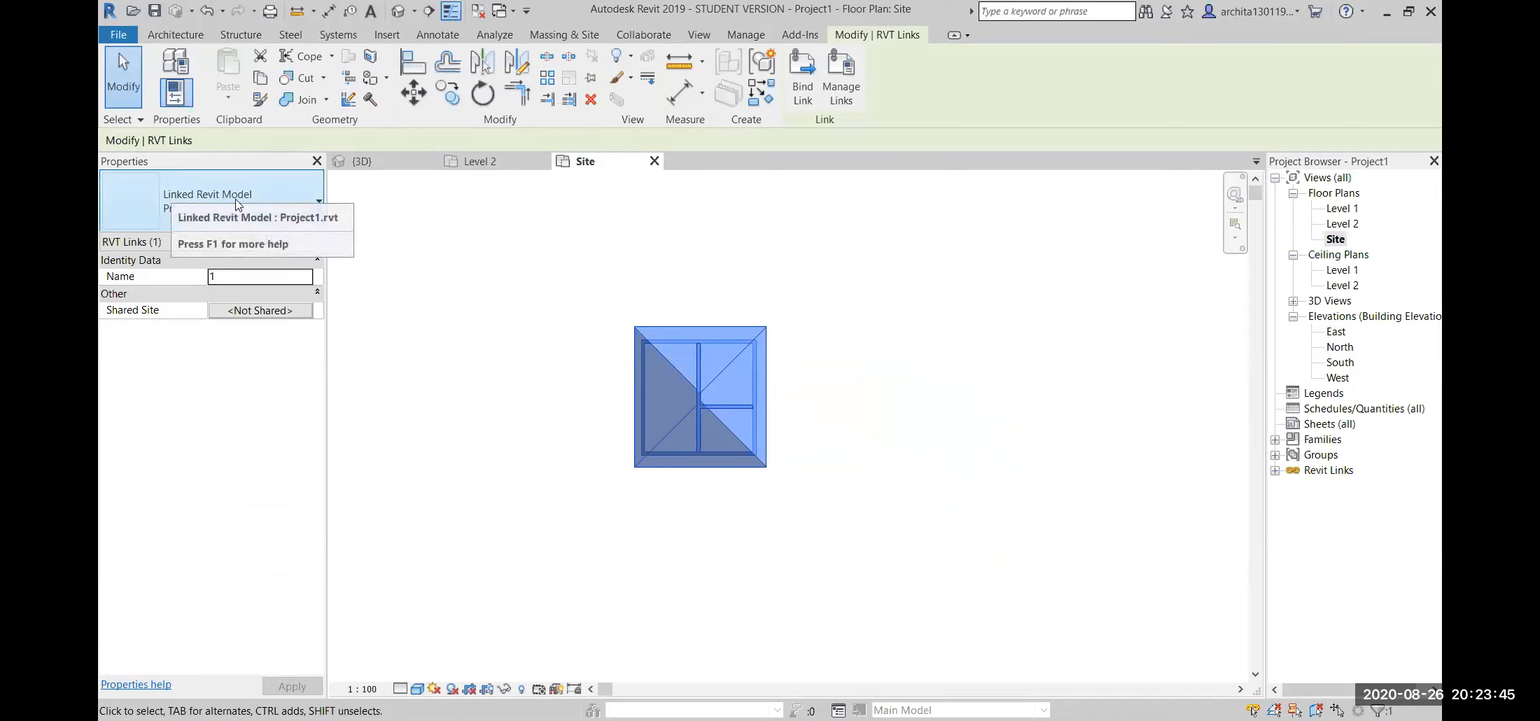
left_click(802, 377)
left_click(730, 374)
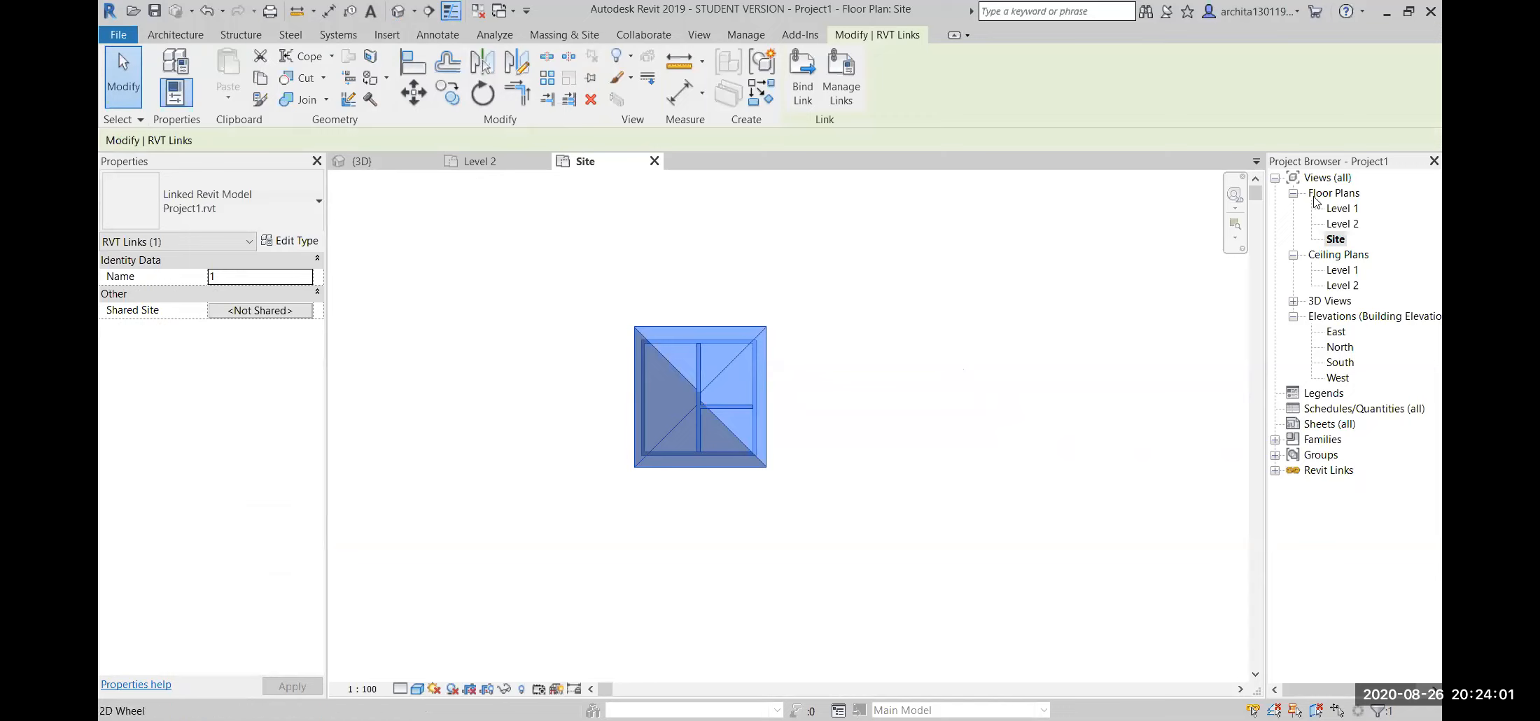
left_click(1277, 471)
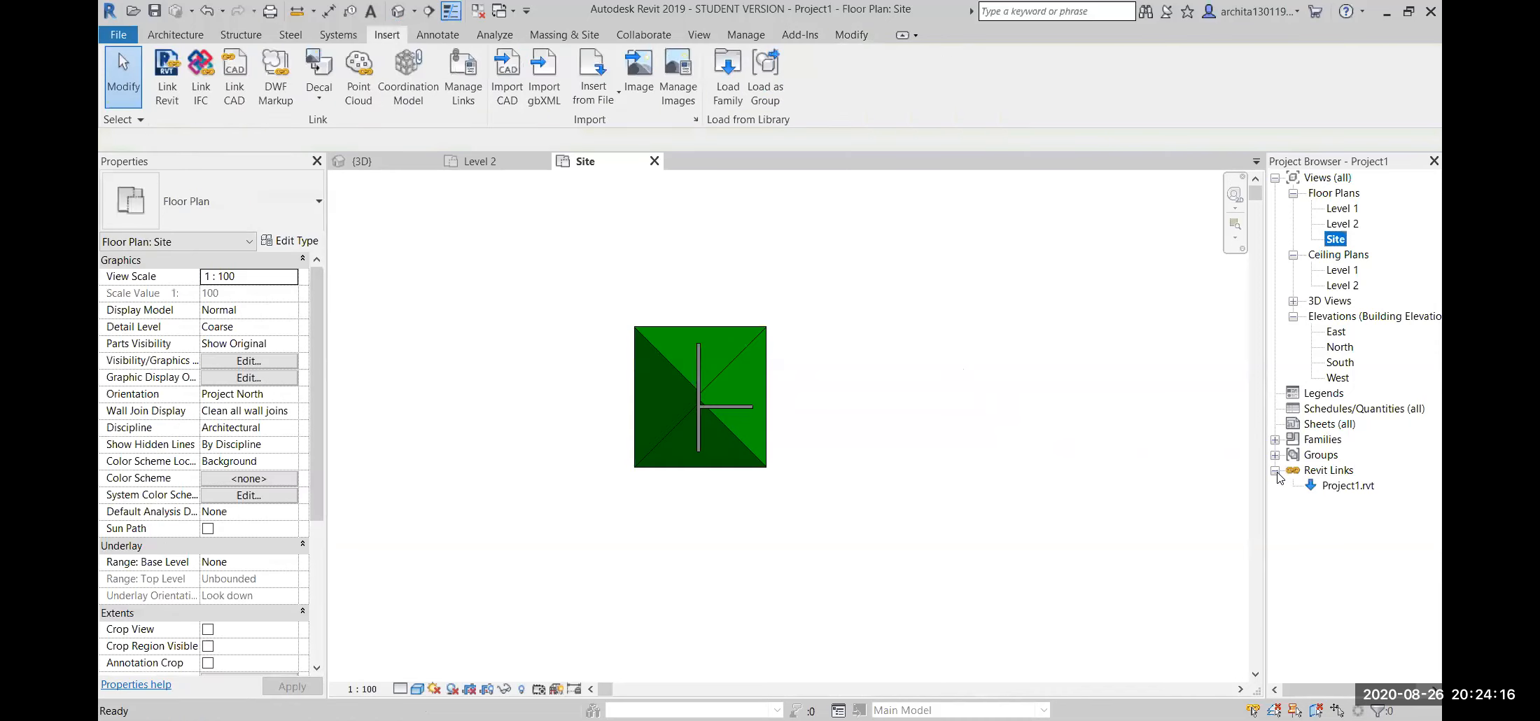
left_click(1350, 488)
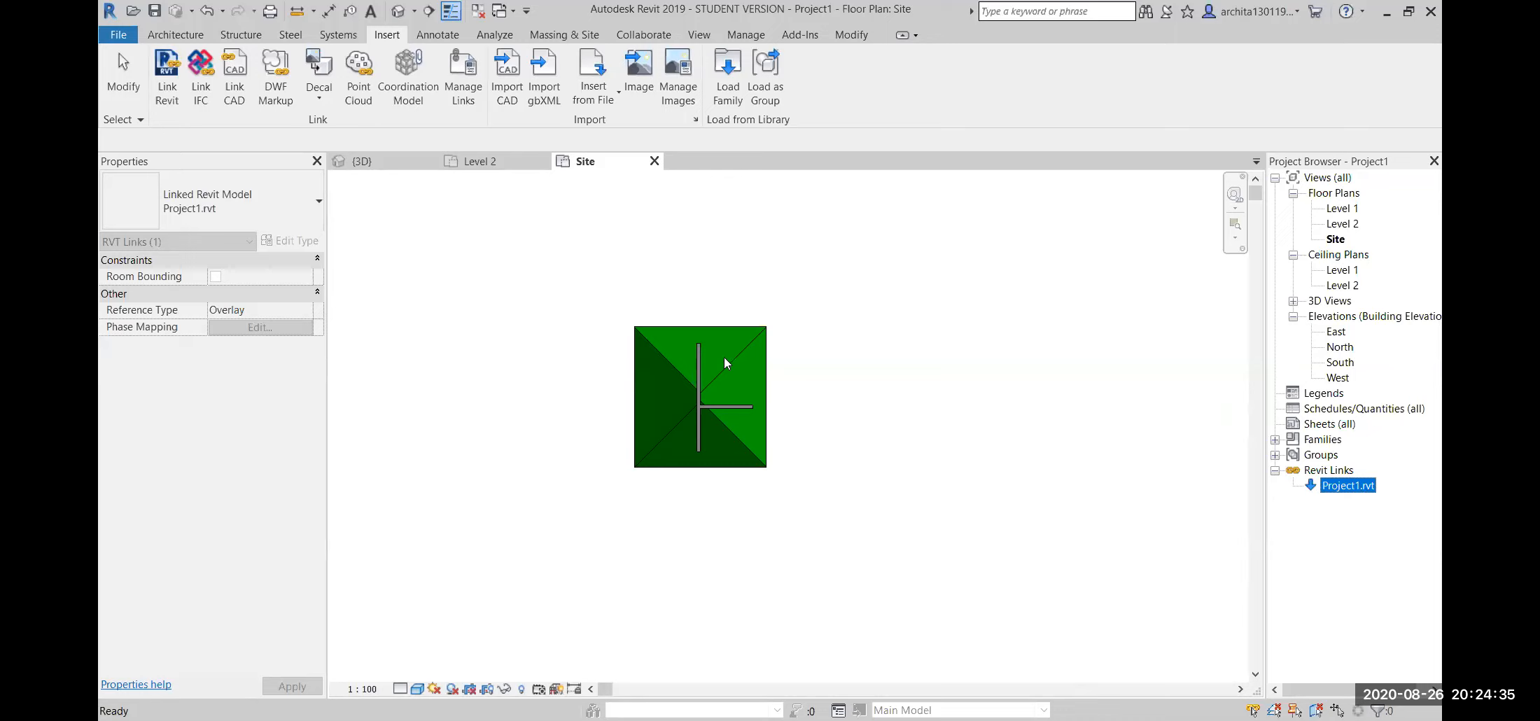
- Open the linked Project1.rvt as its own file and accept unloading the link from the host project
right_click(1354, 489)
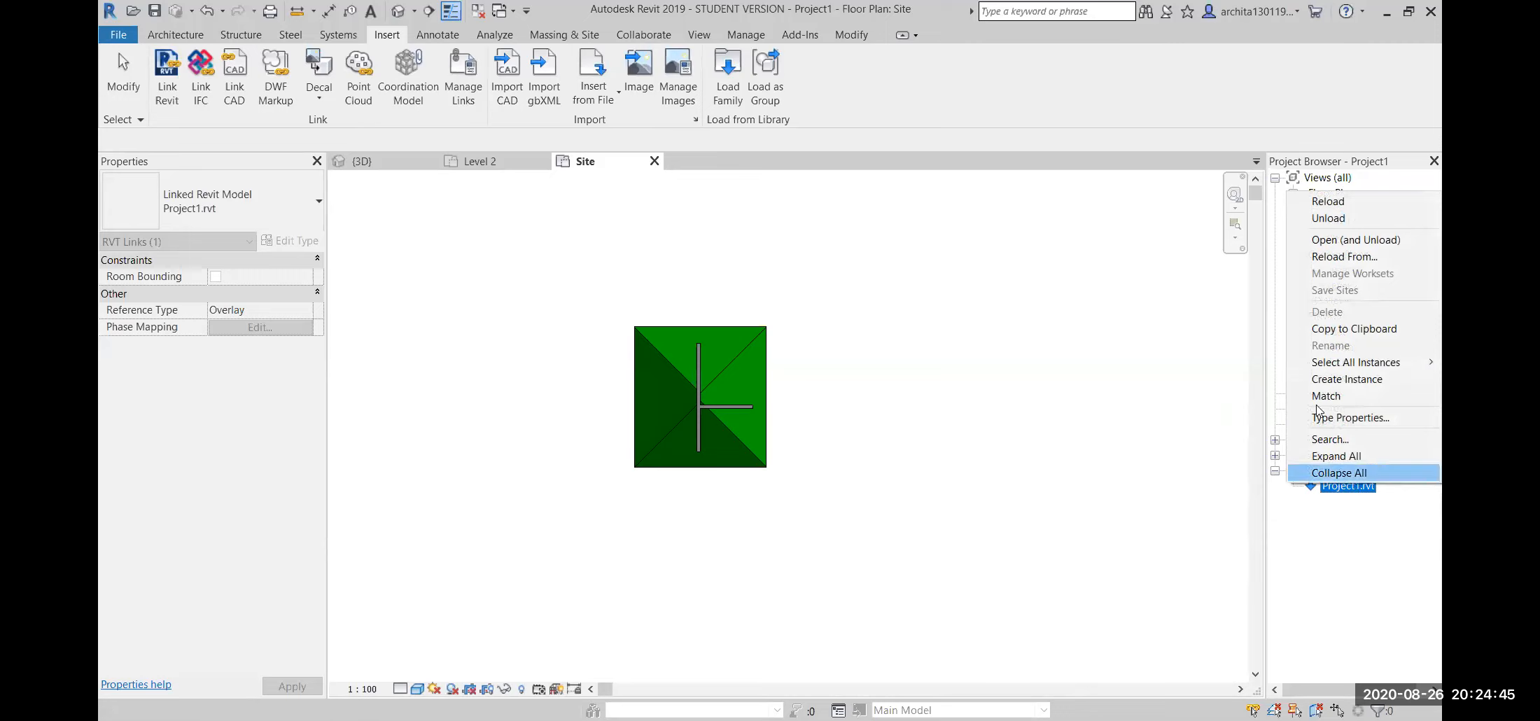
left_click(1350, 242)
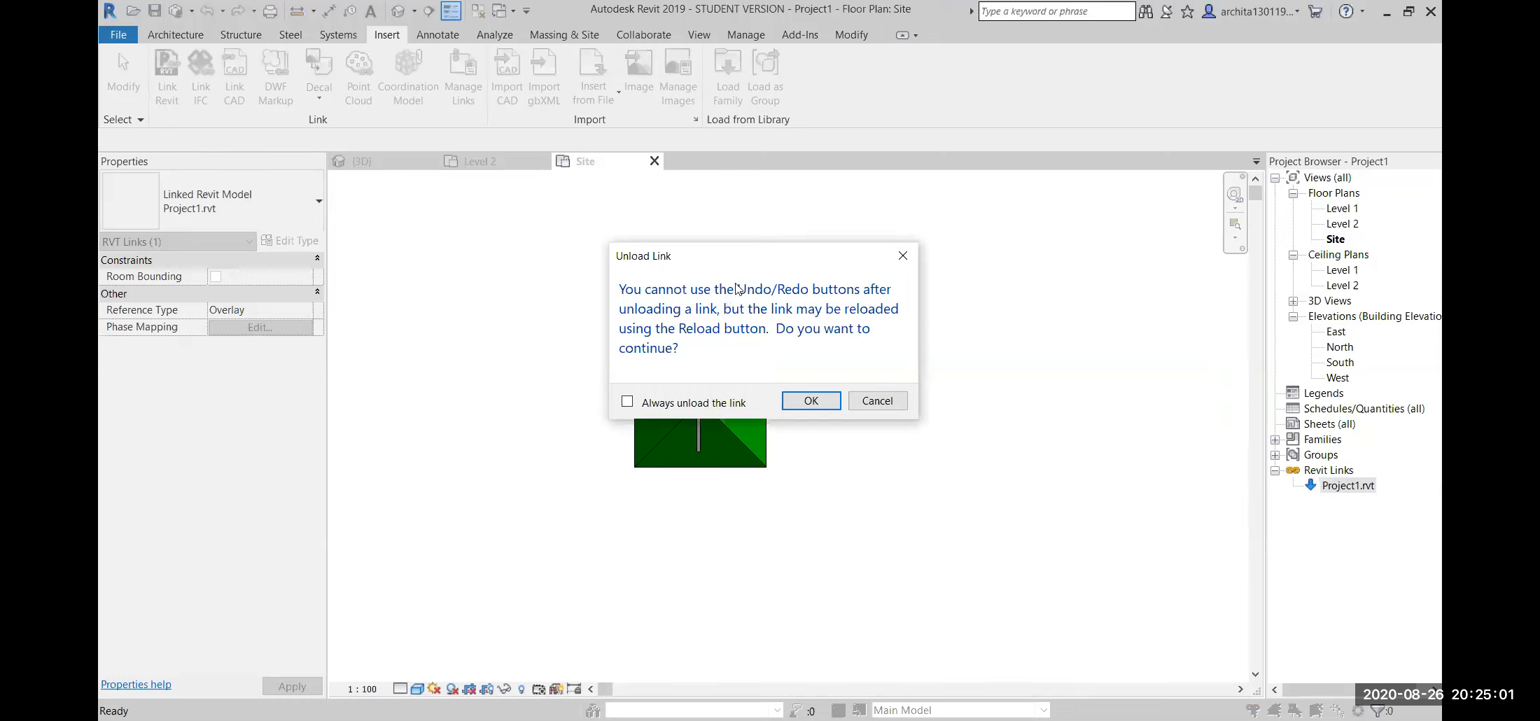
left_click(811, 401)
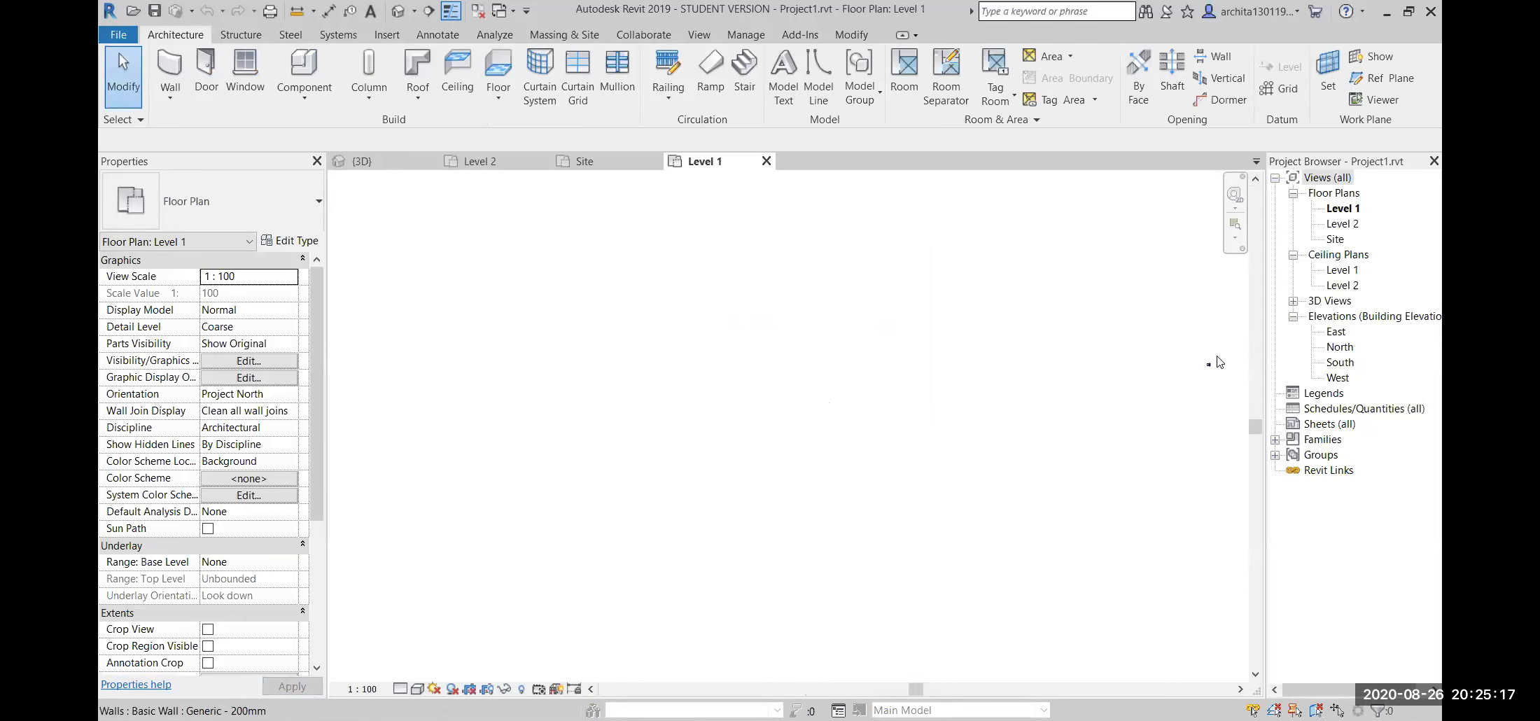
- Inspect the building in the opened Project1.rvt, first in the Level 1 floor plan and then in the default 3D view
scroll(1199, 370, "up", 5)
middle_click_drag(1196, 375, 980, 428)
scroll(981, 428, "up", 1)
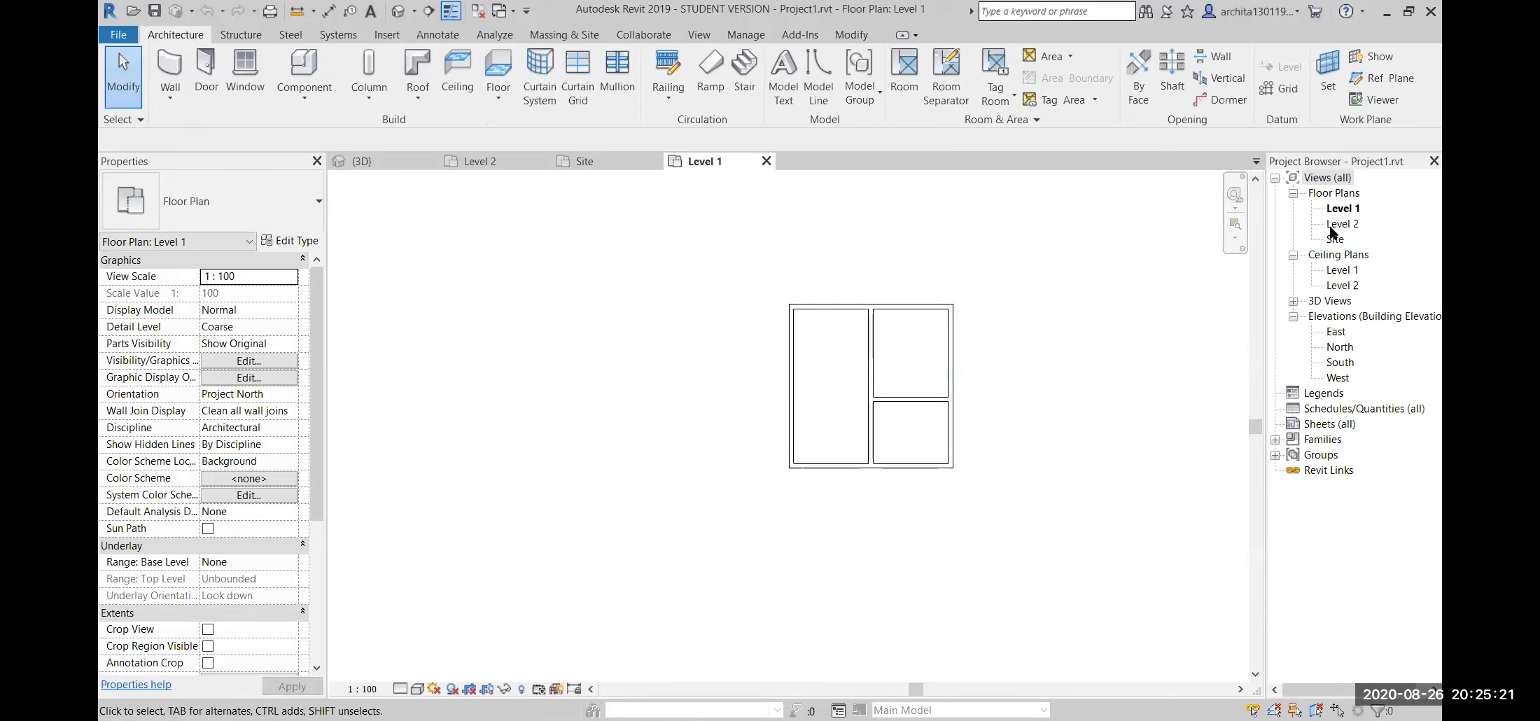
left_click(417, 15)
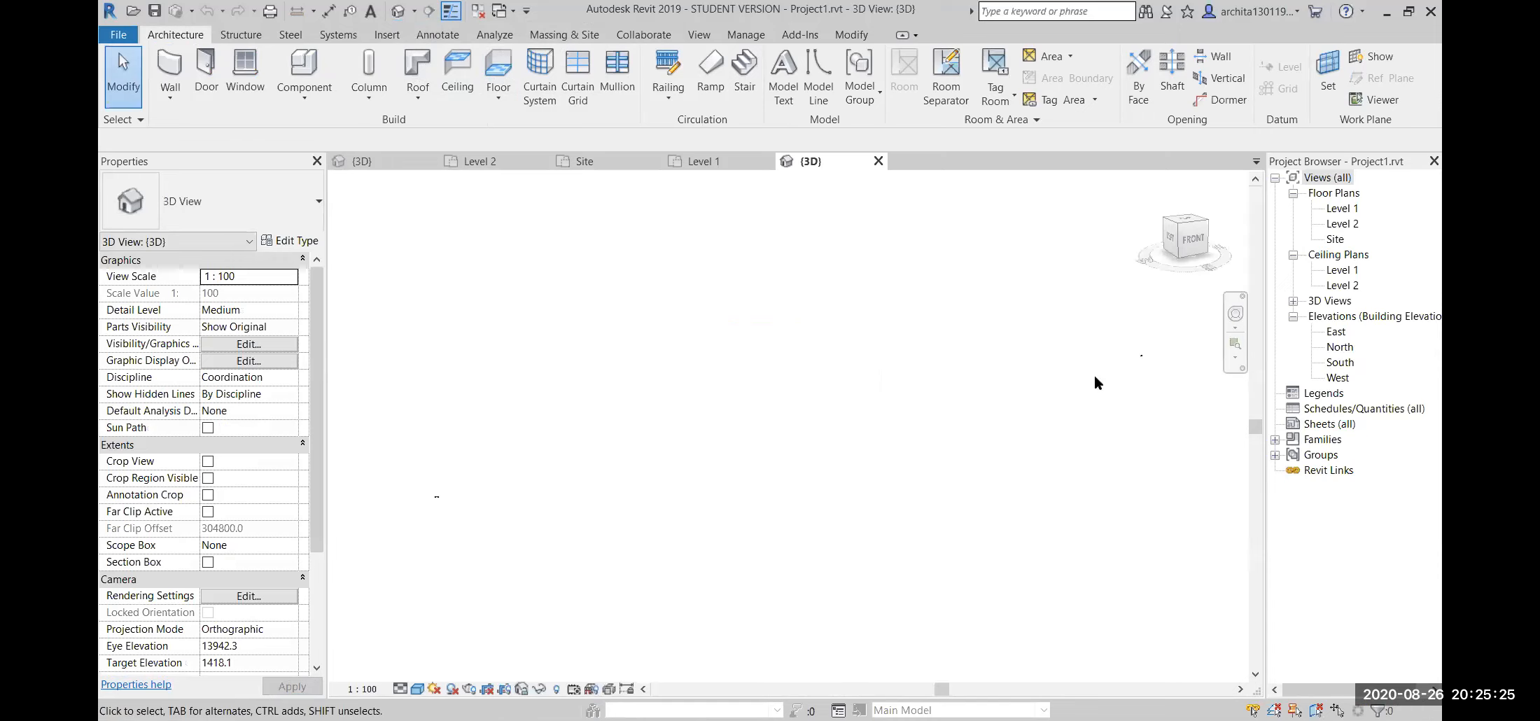
scroll(427, 509, "up", 2)
scroll(449, 470, "up", 3)
scroll(427, 558, "down", 2)
scroll(455, 555, "down", 2)
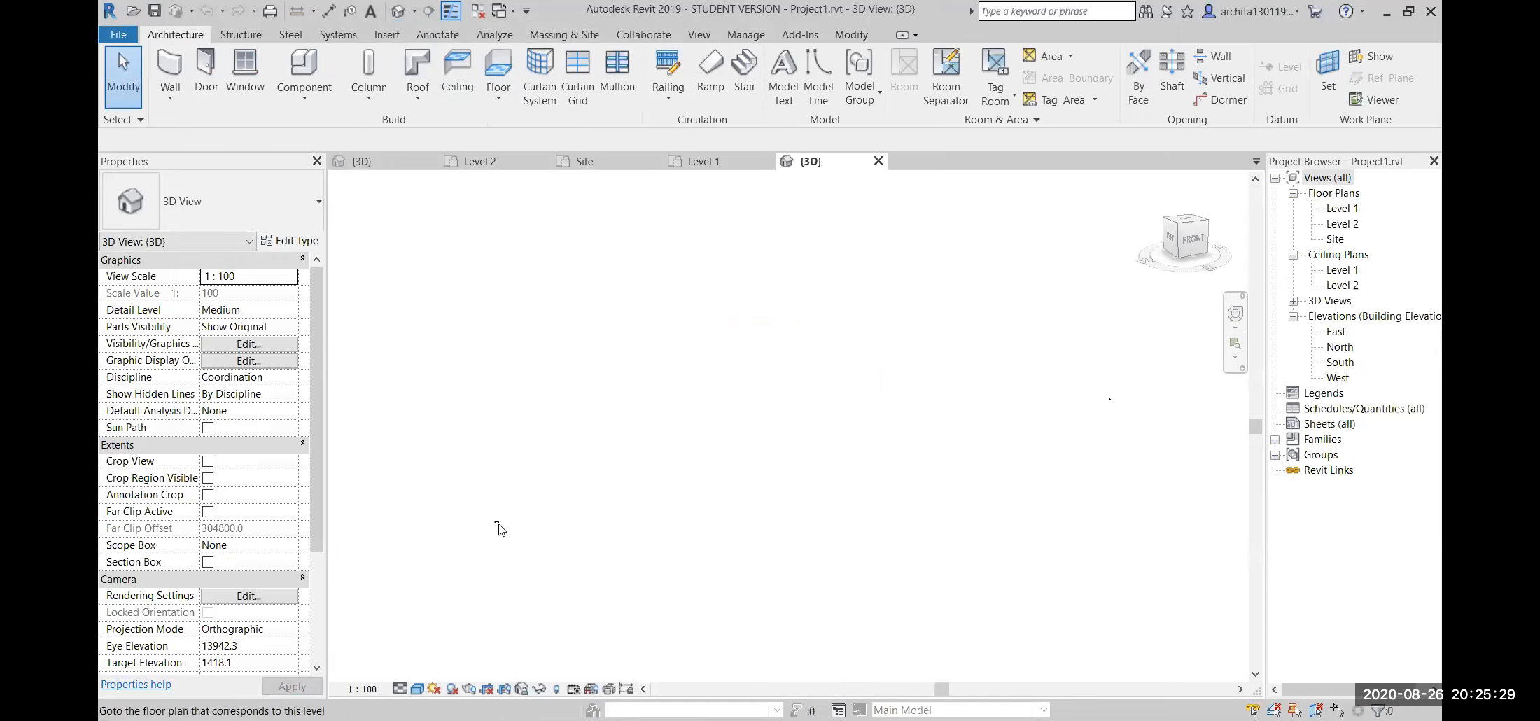
scroll(1101, 385, "up", 4)
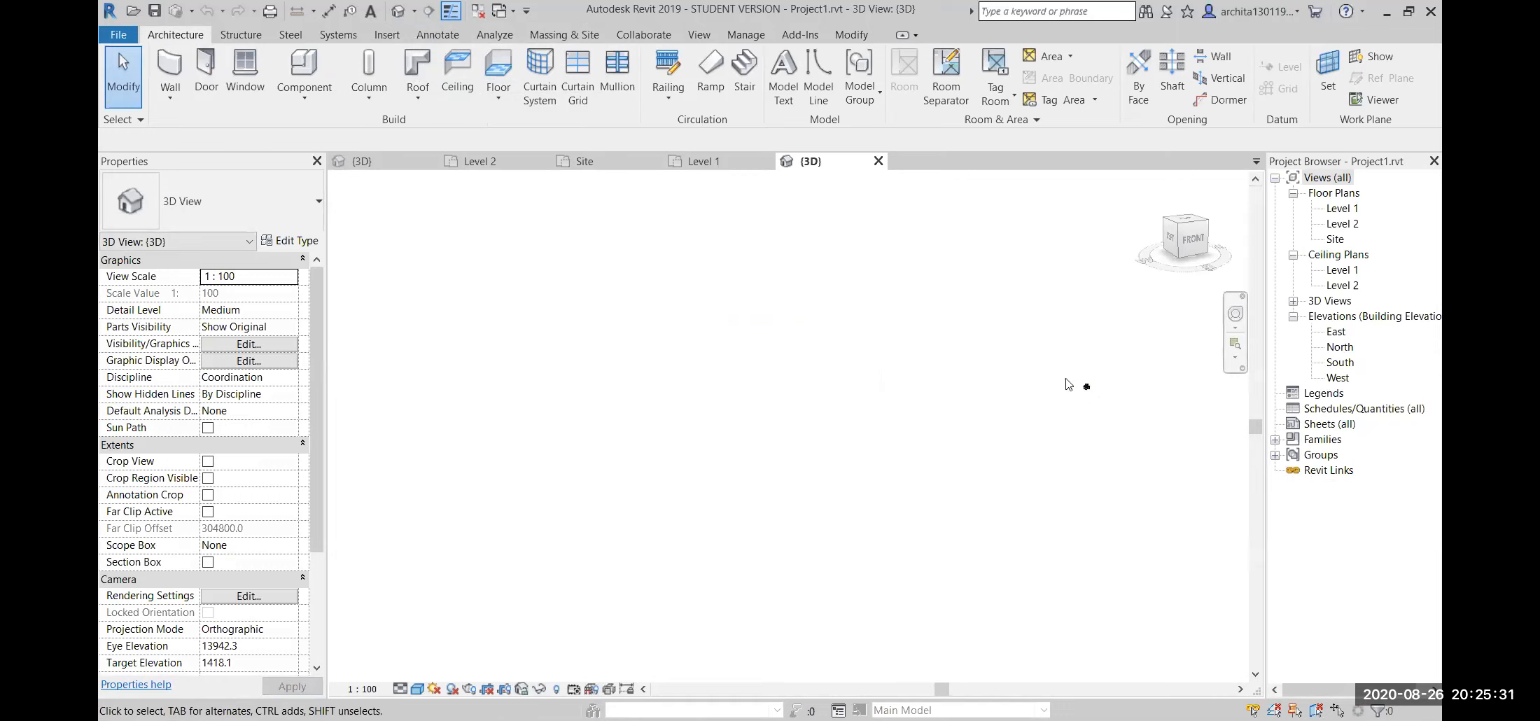
scroll(1071, 420, "up", 4)
scroll(1043, 461, "up", 5)
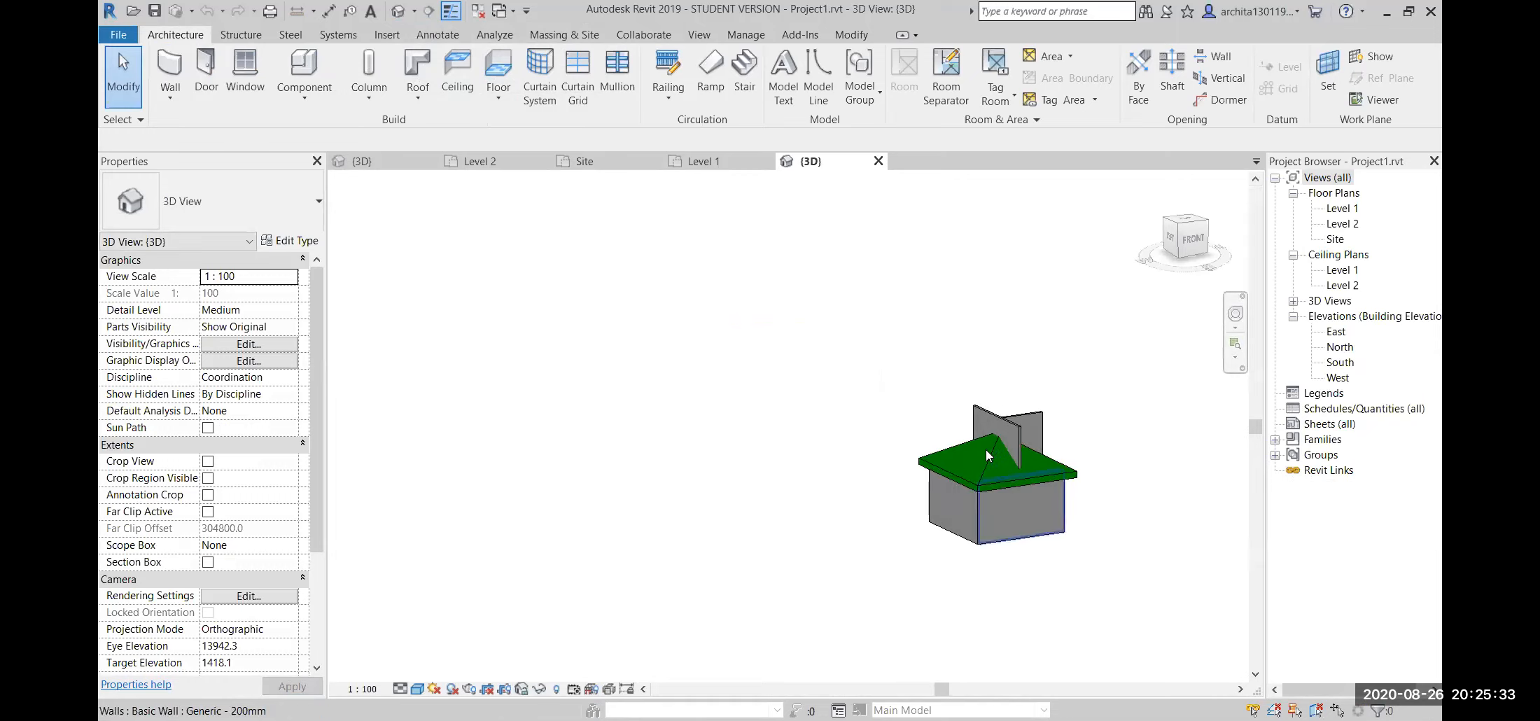
- Attach the tops of the two interior walls projecting above the green roof to that roof
scroll(895, 437, "up", 2)
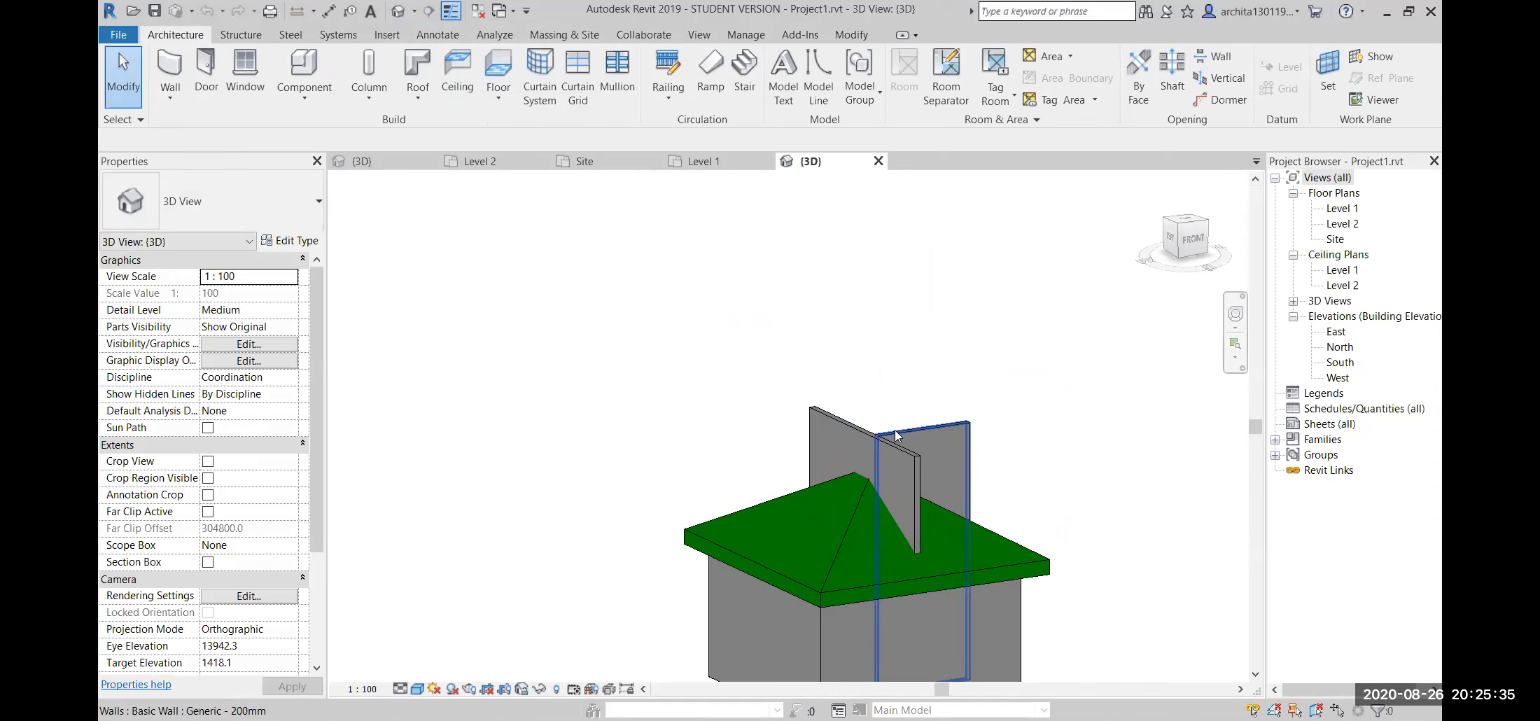
left_click(917, 460)
left_click(967, 437, "ctrl")
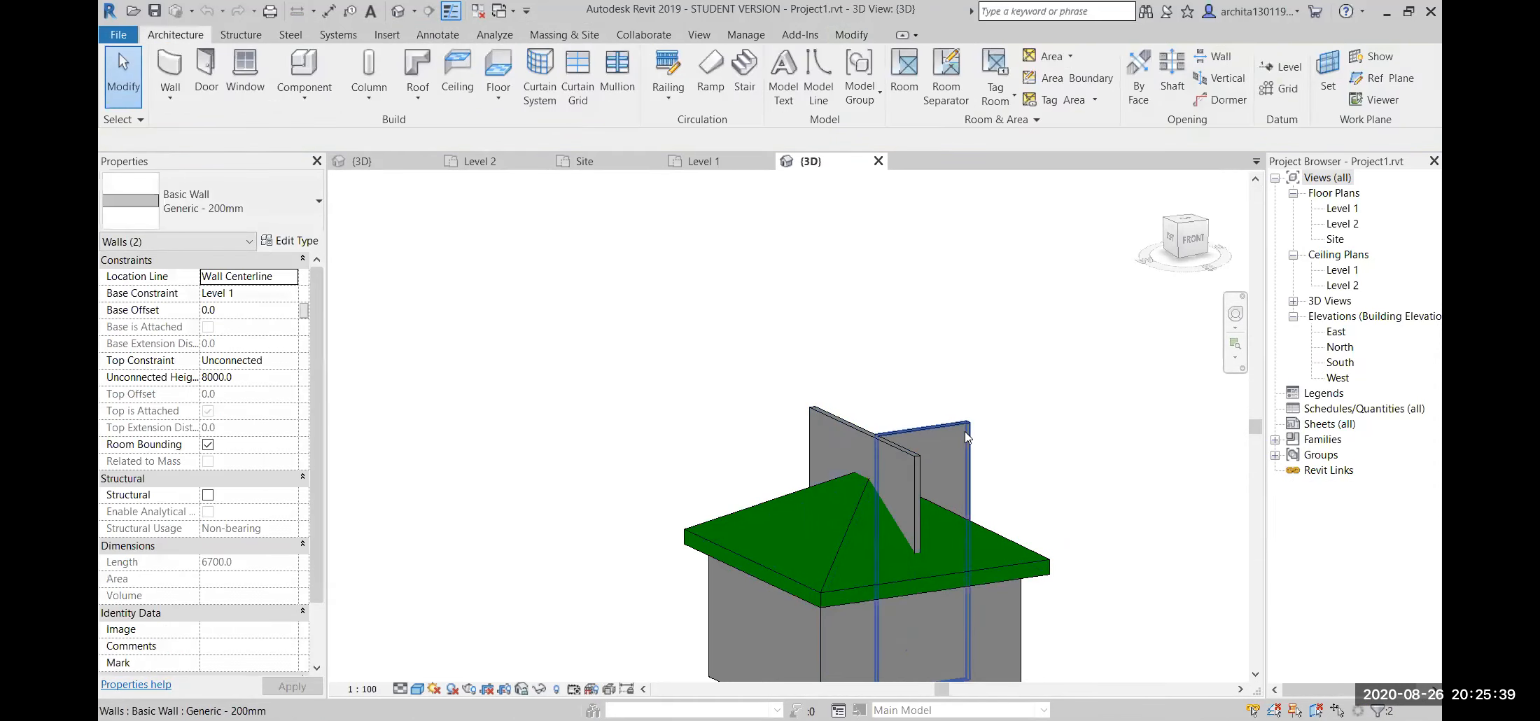
left_click(966, 434)
left_click(849, 429, "ctrl")
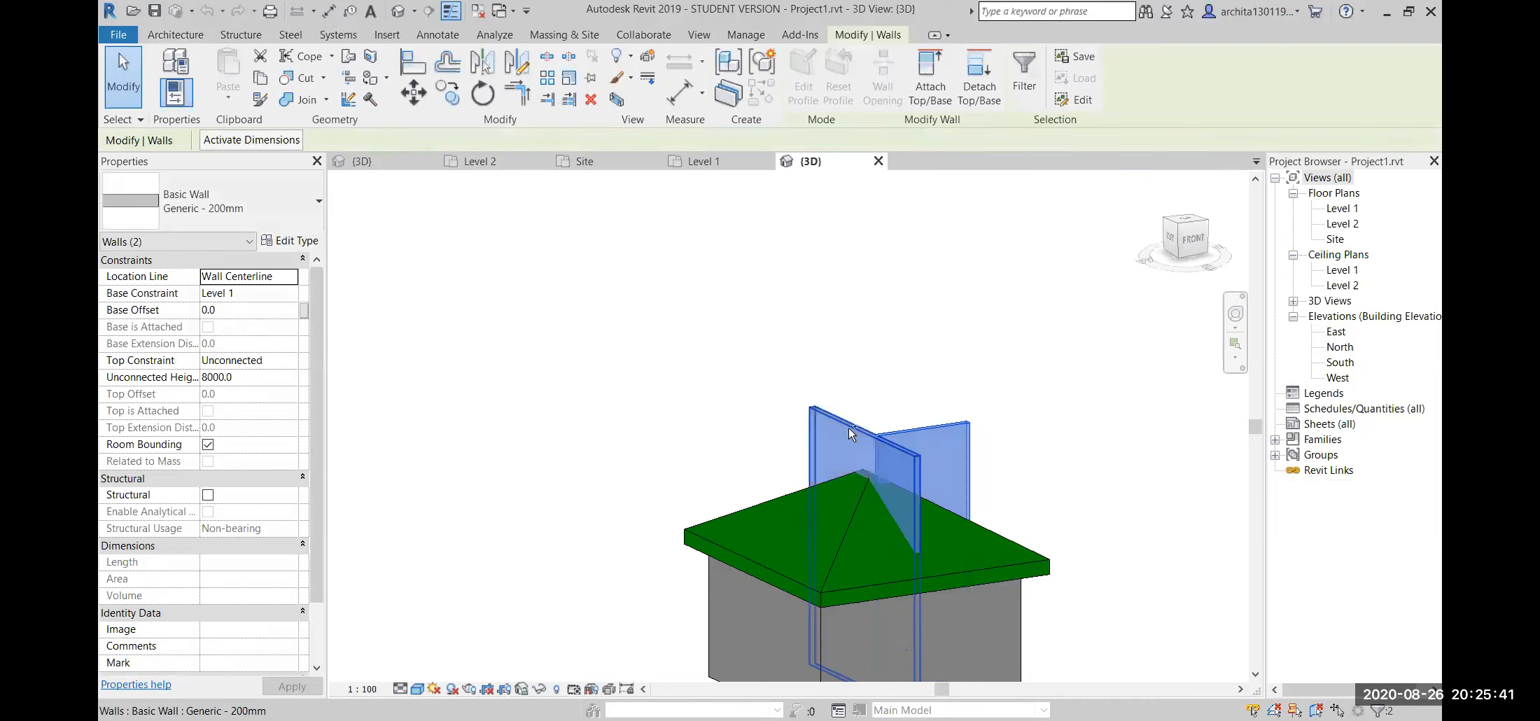
left_click(929, 82)
left_click(868, 489)
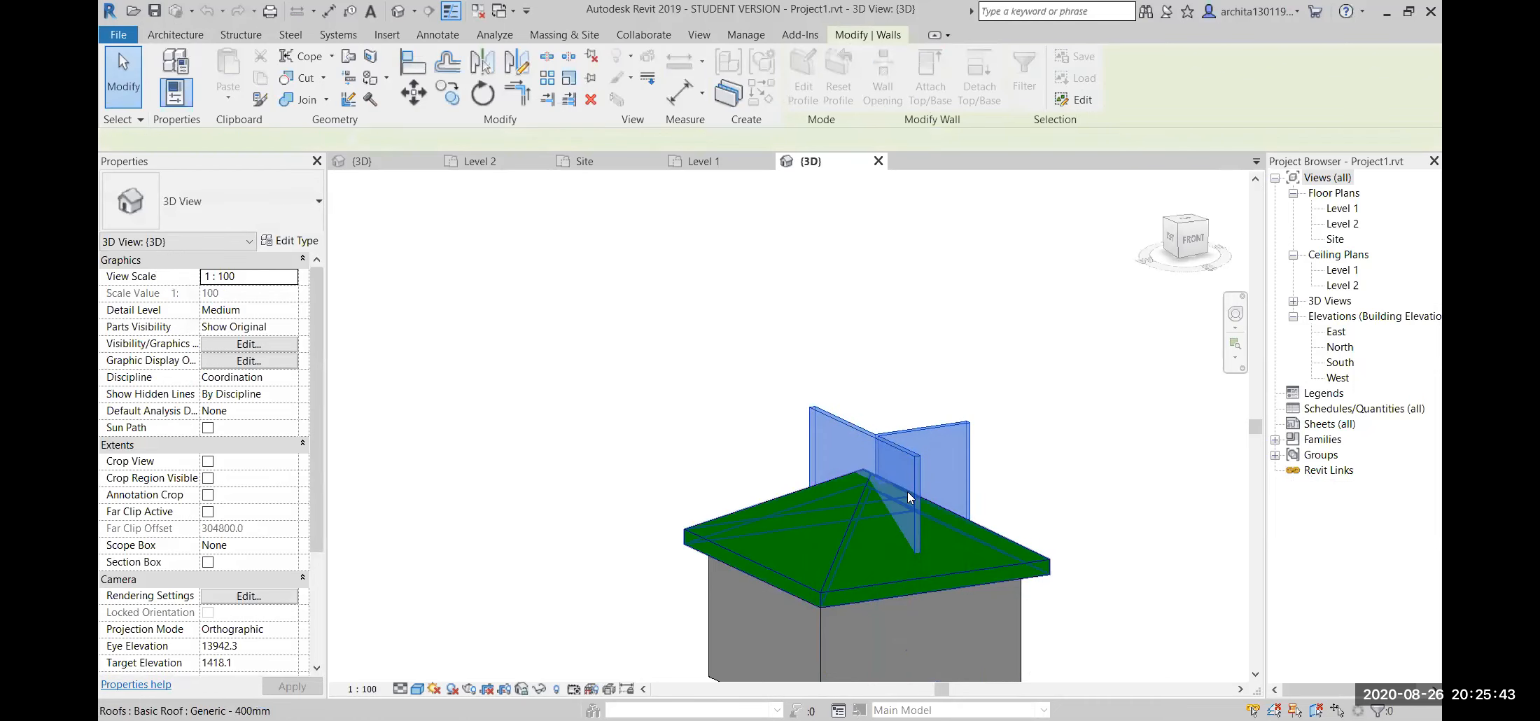
left_click(1073, 433)
- Examine the building and its roof from the front in the 3D view
scroll(977, 455, "down", 3)
middle_click_drag(906, 502, 824, 520, "shift")
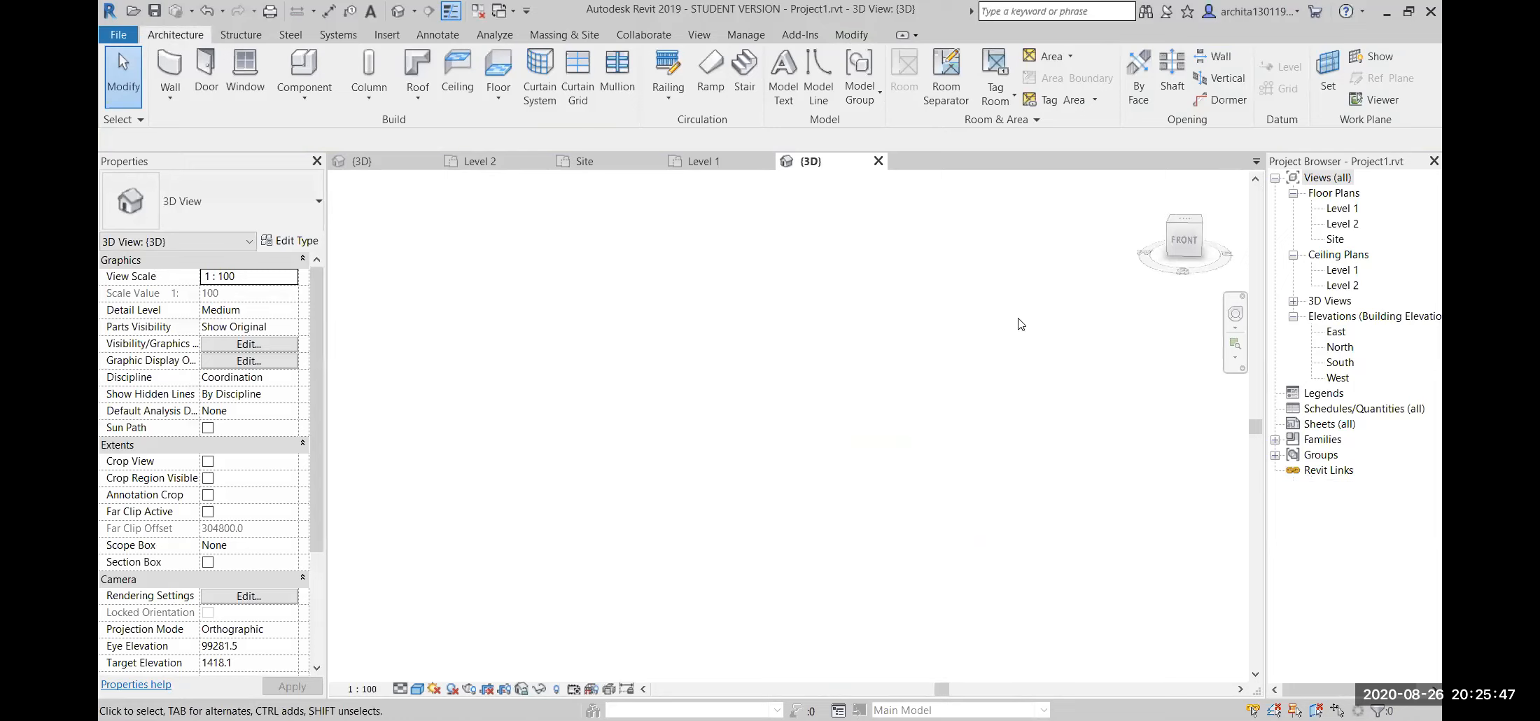
right_click(733, 324)
left_click(818, 511)
scroll(1192, 412, "up", 2)
scroll(1225, 403, "up", 2)
scroll(1216, 442, "up", 2)
scroll(1195, 395, "up", 6)
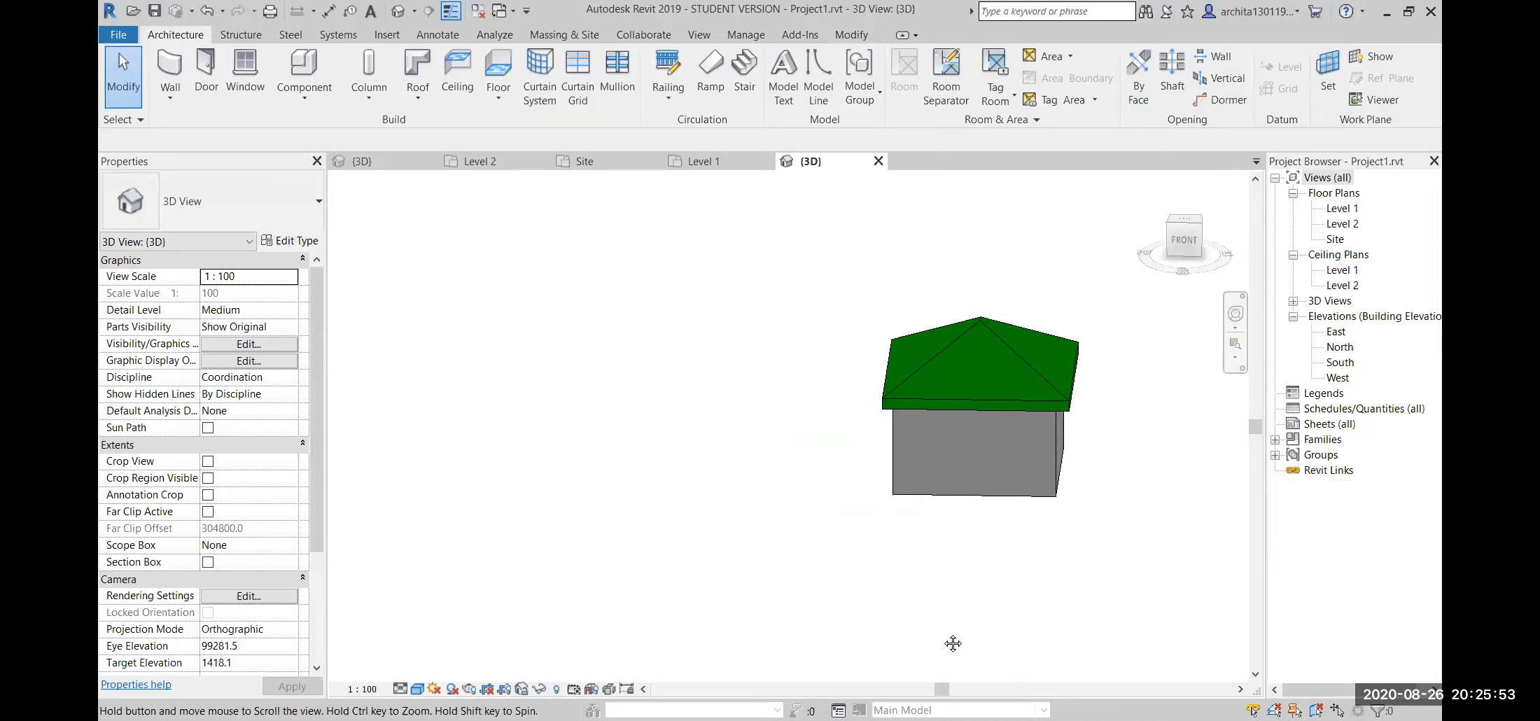
middle_click_drag(1028, 628, 891, 659)
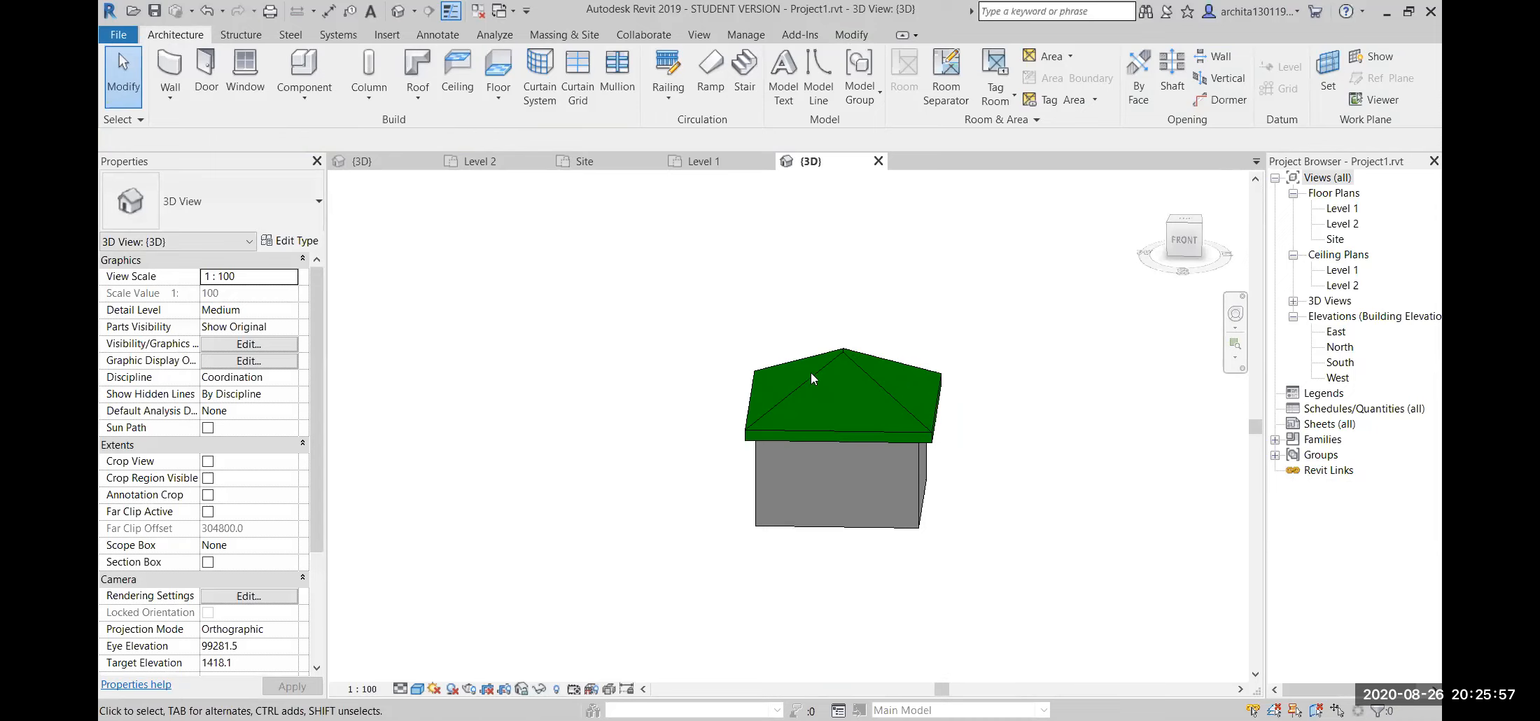
- Save the linked Project1.rvt file and close its 3D and Level 1 views to return to the host project
left_click(154, 10)
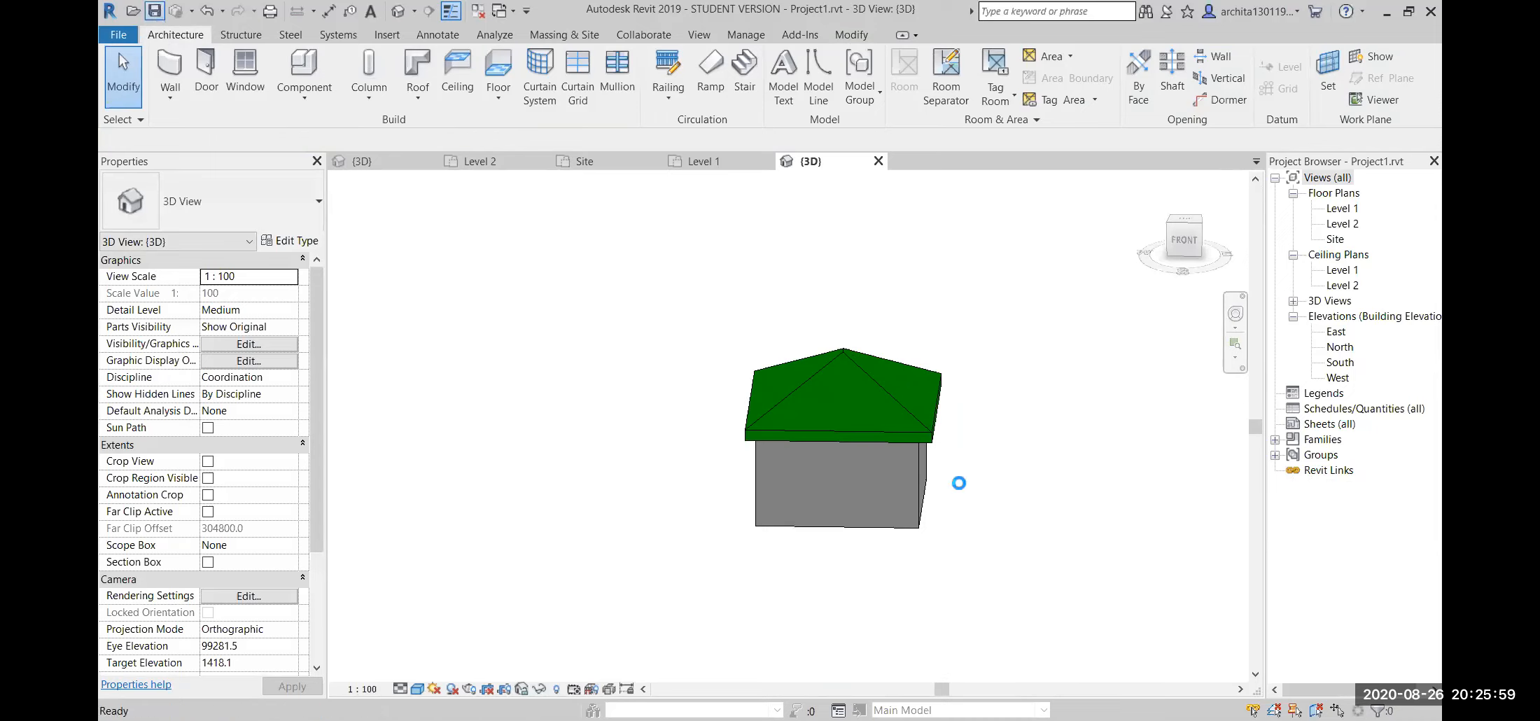
left_click(878, 162)
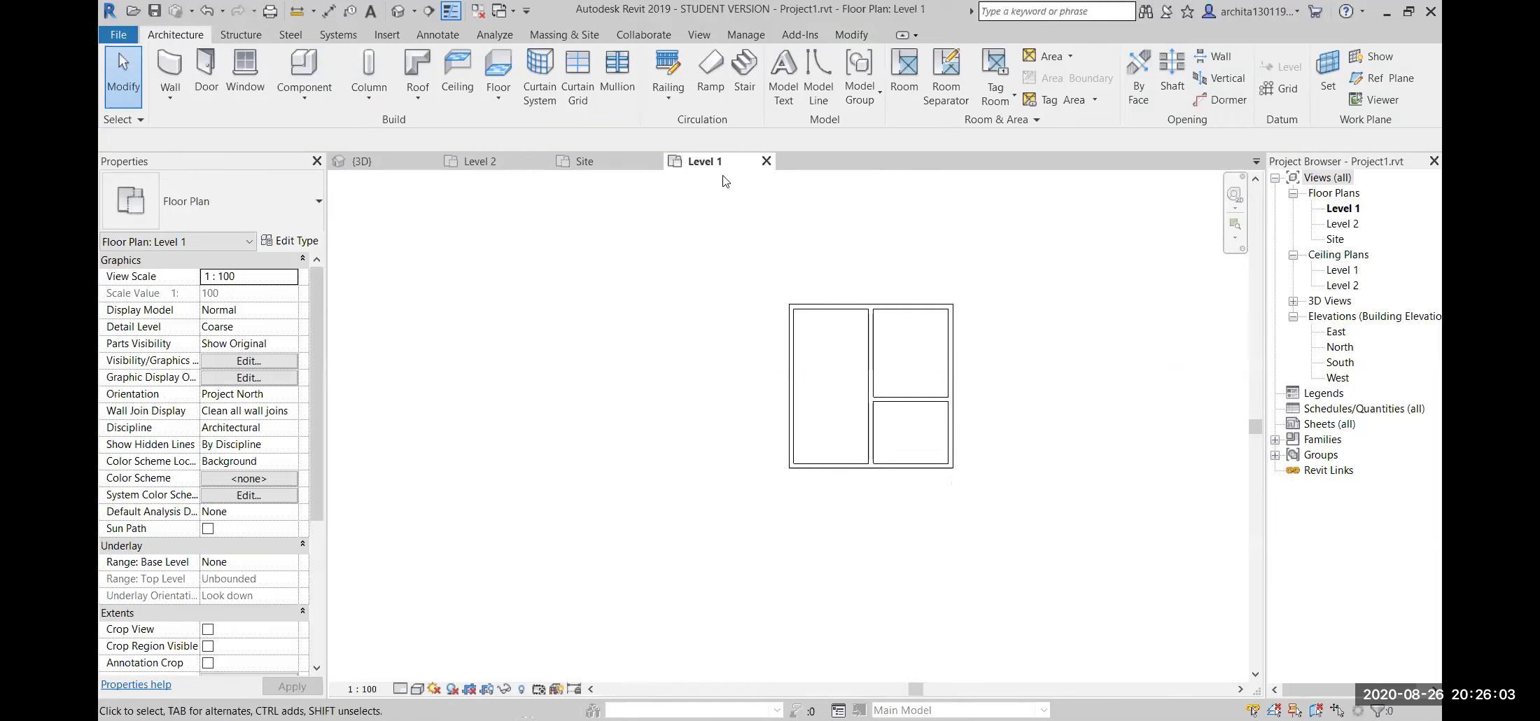
left_click(767, 161)
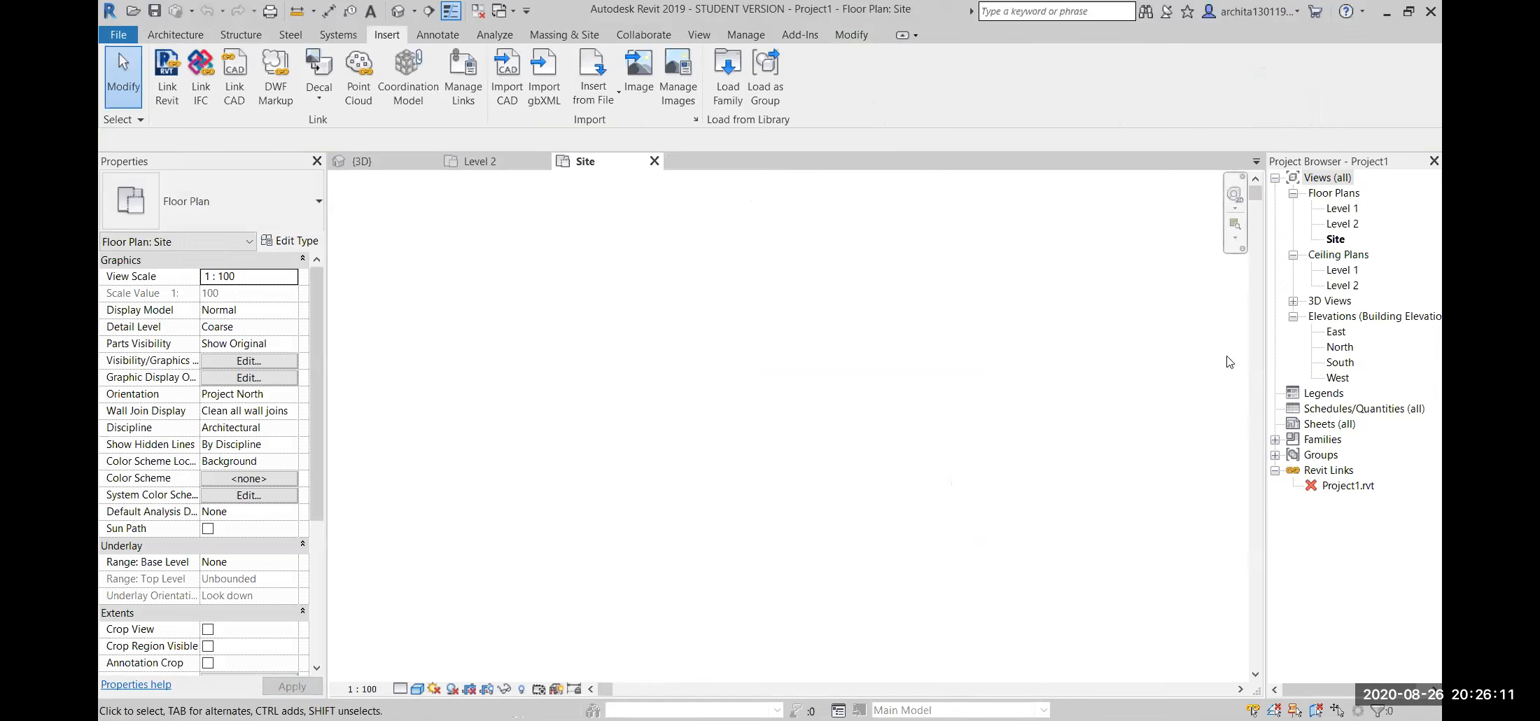
- Reload the unloaded Project1.rvt link in the host project
left_click(1349, 488)
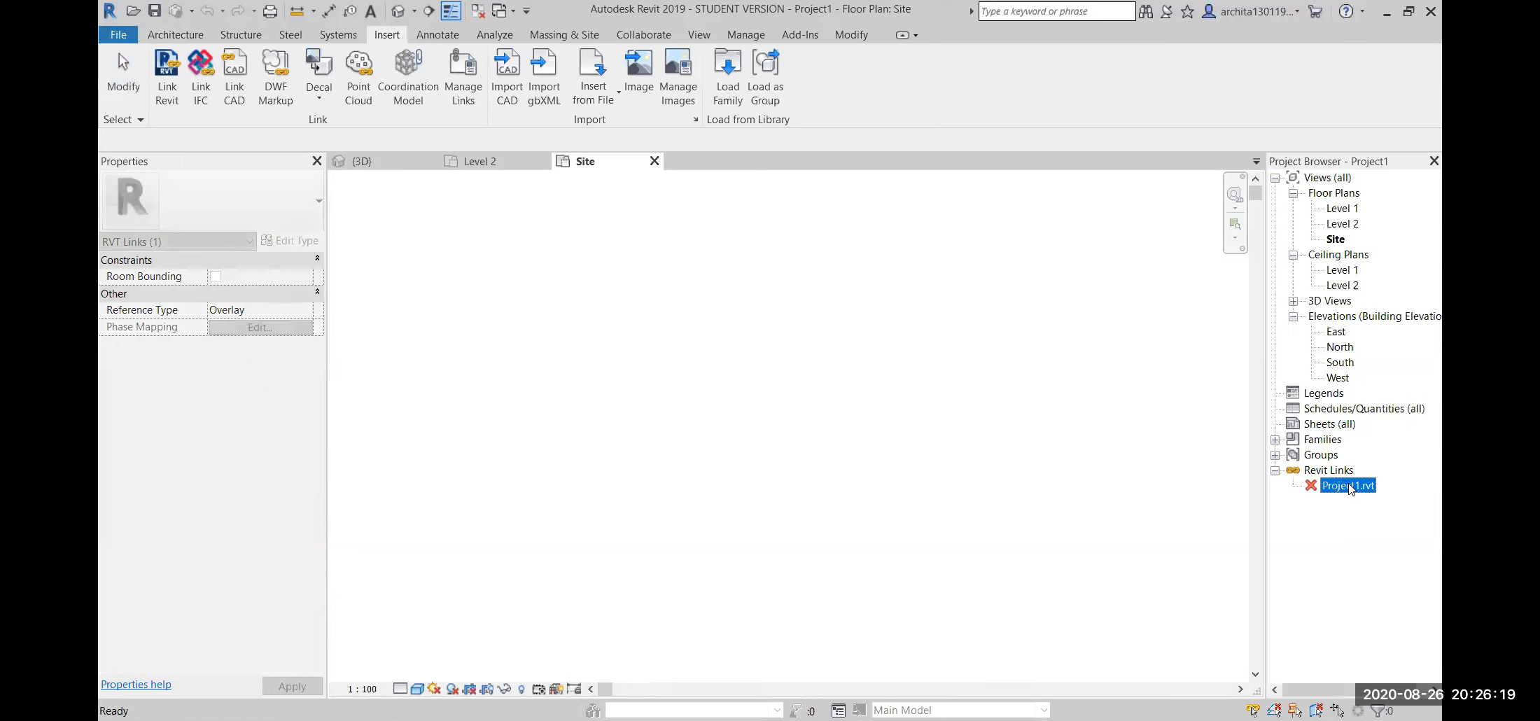
right_click(1349, 487)
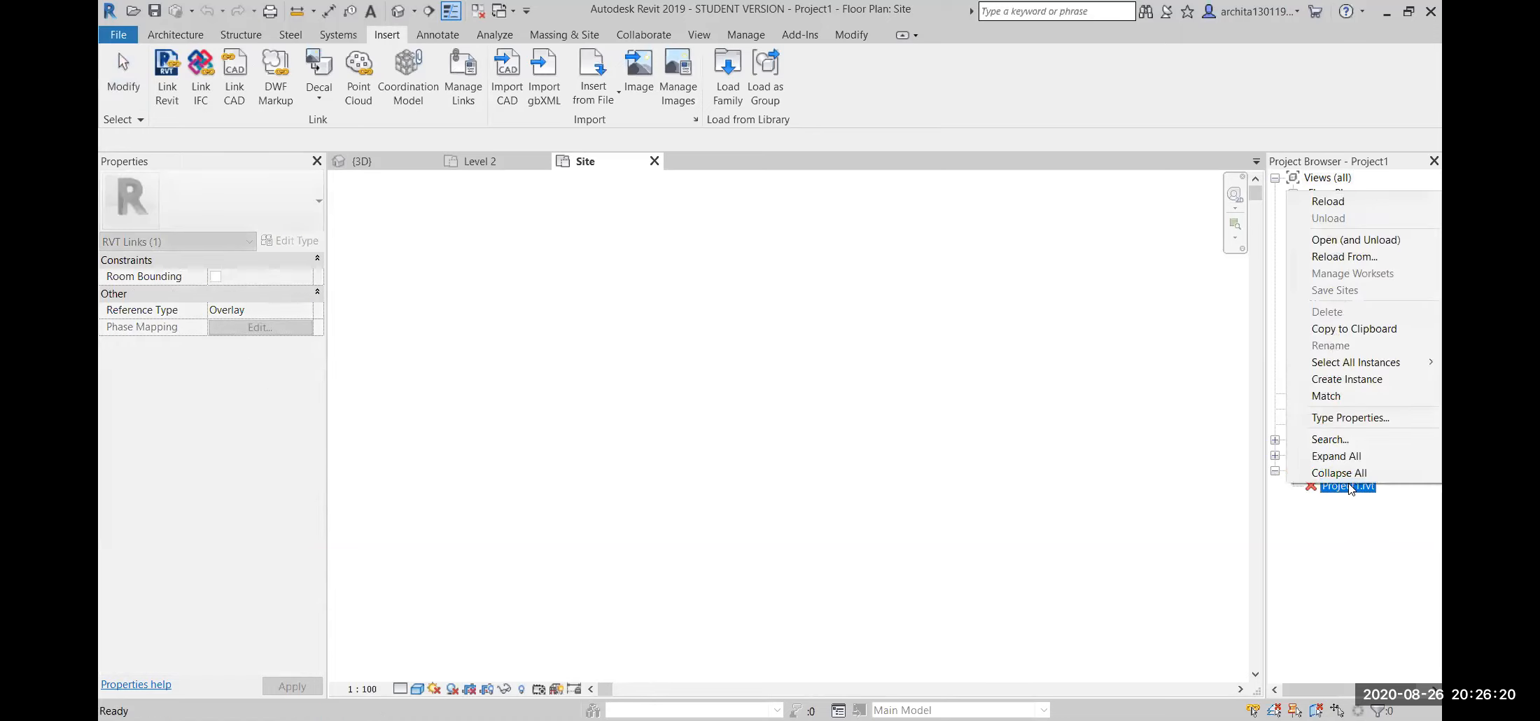
left_click(1355, 200)
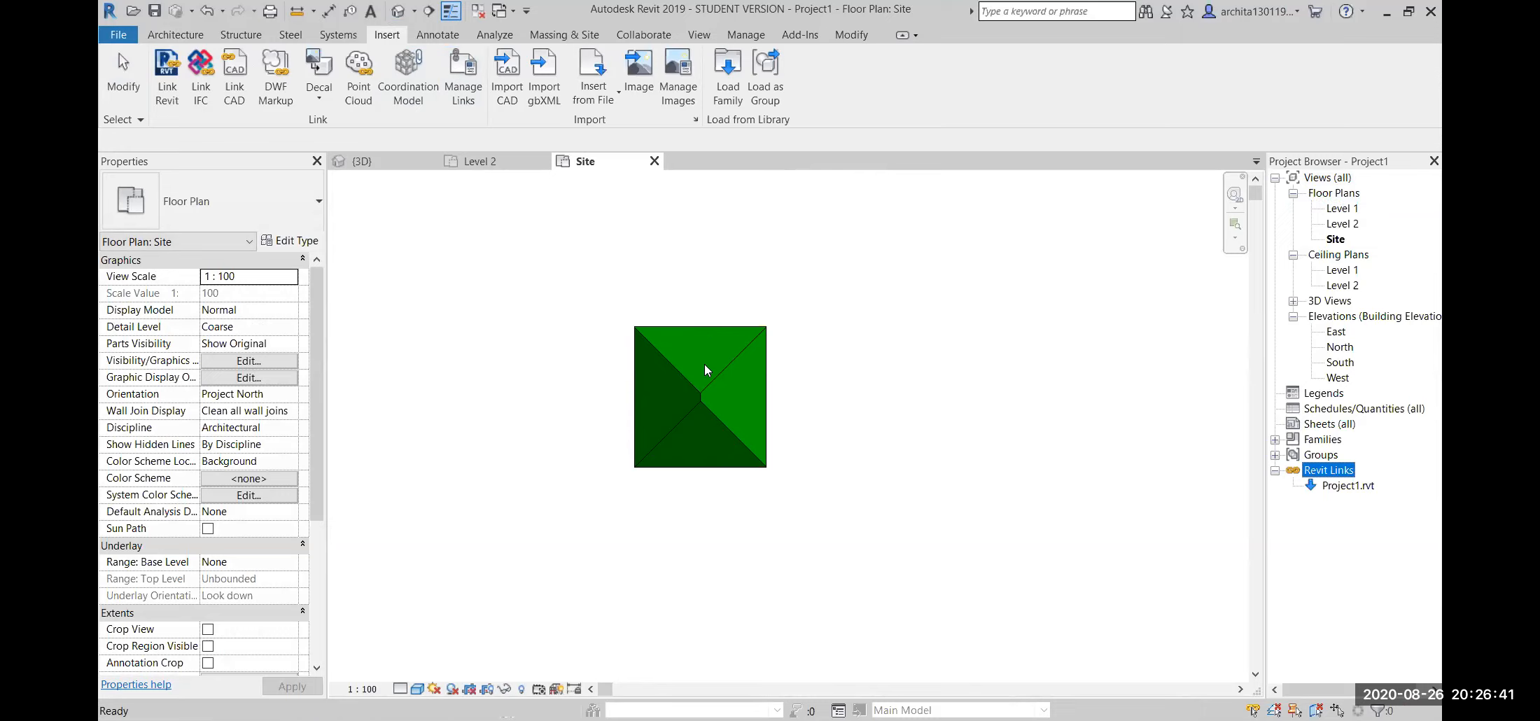
- Select the linked building in the Site plan, then reload its Project1.rvt link once more
left_click(708, 400)
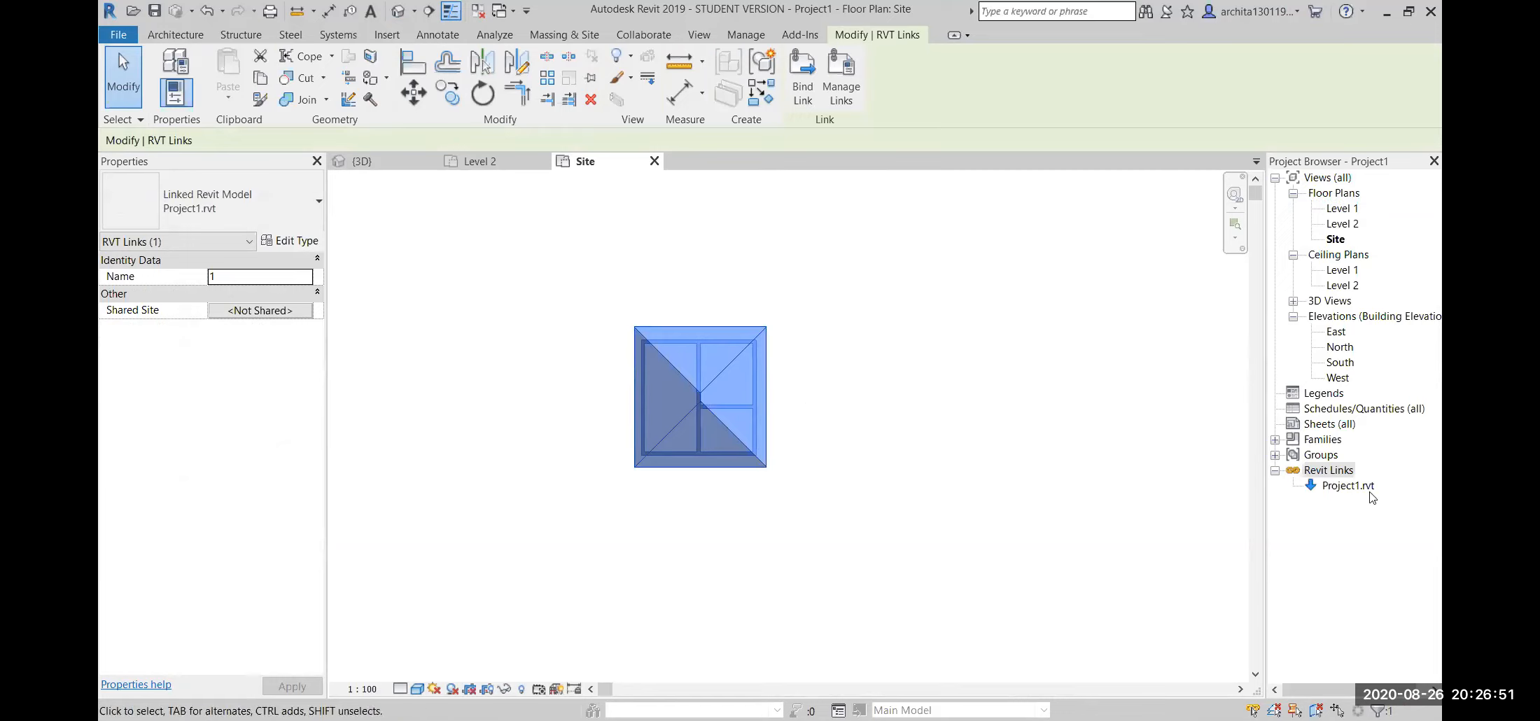
left_click(1352, 486)
right_click(1351, 486)
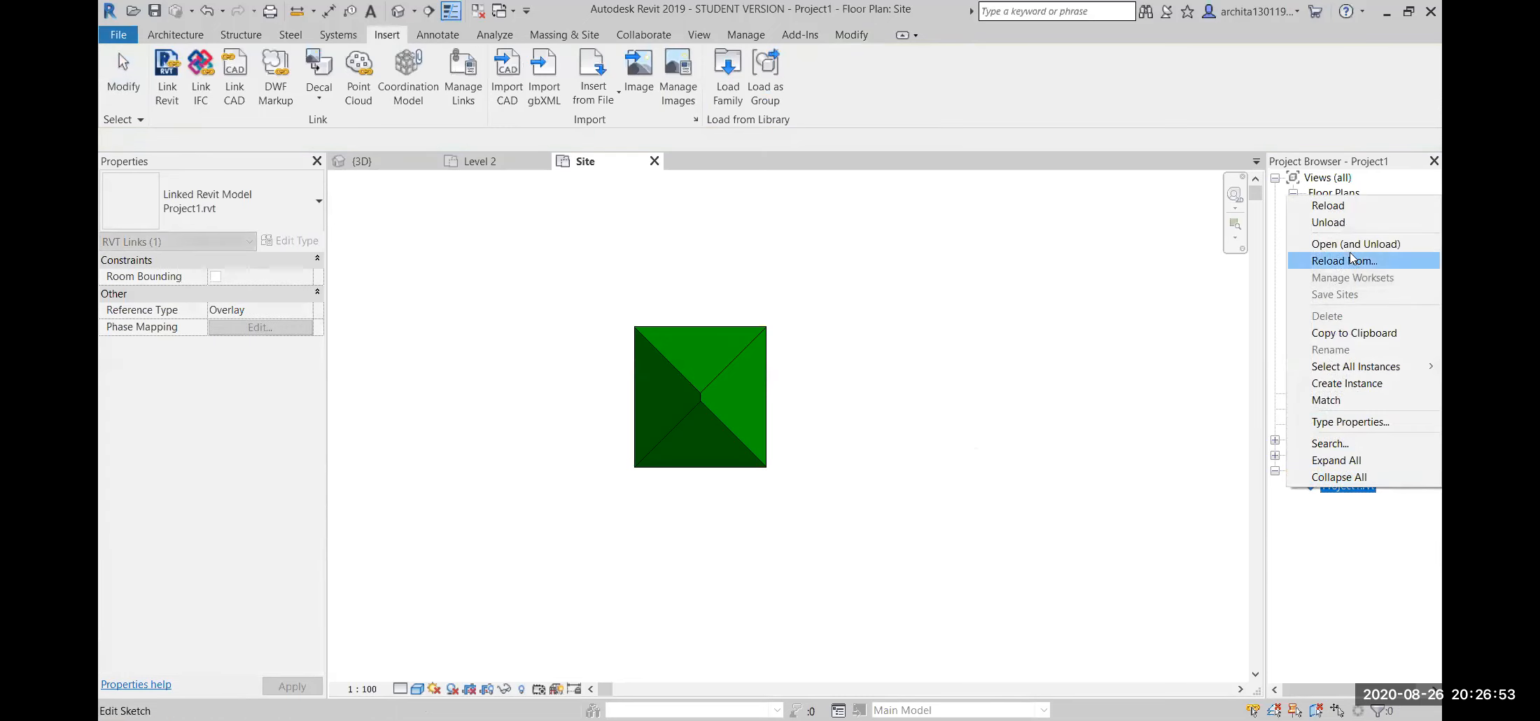
left_click(1089, 401)
right_click(1330, 488)
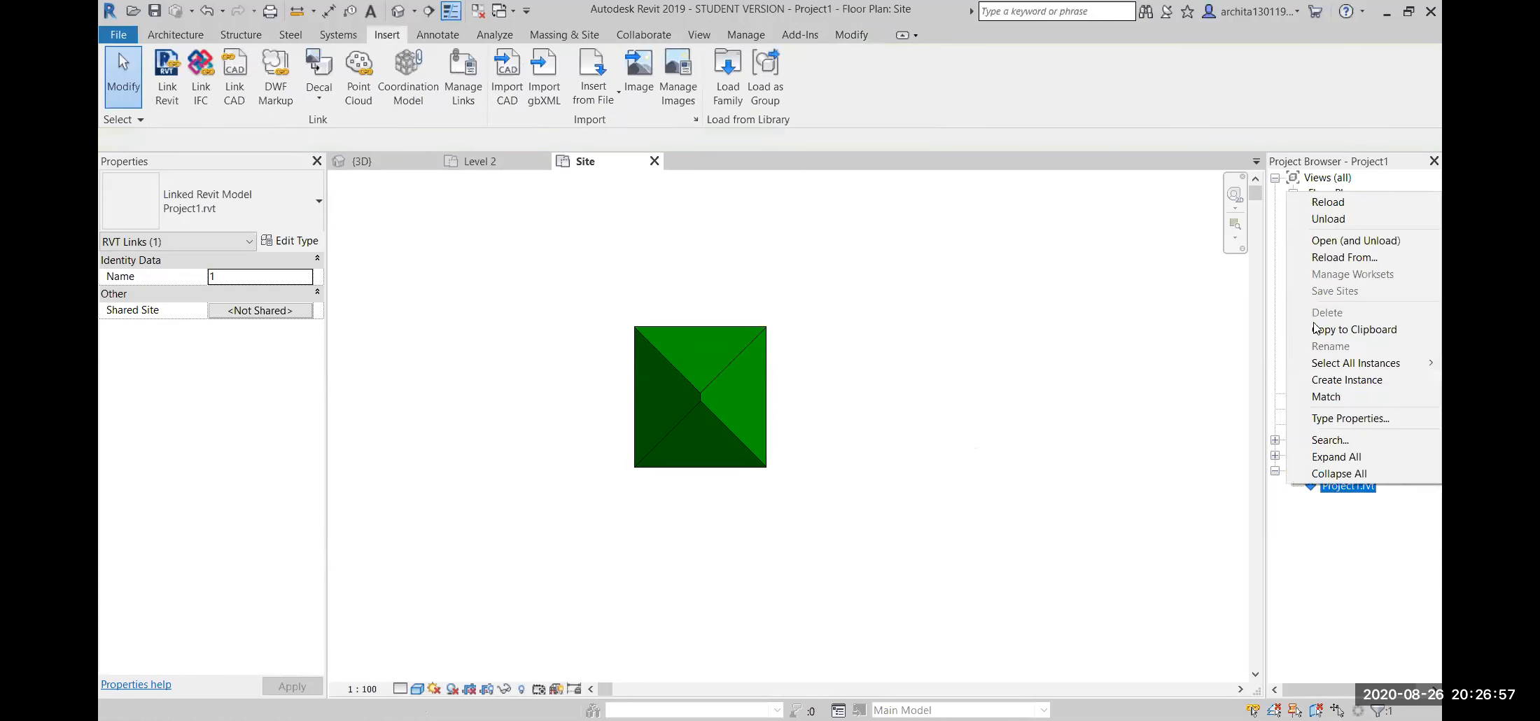
left_click(1343, 199)
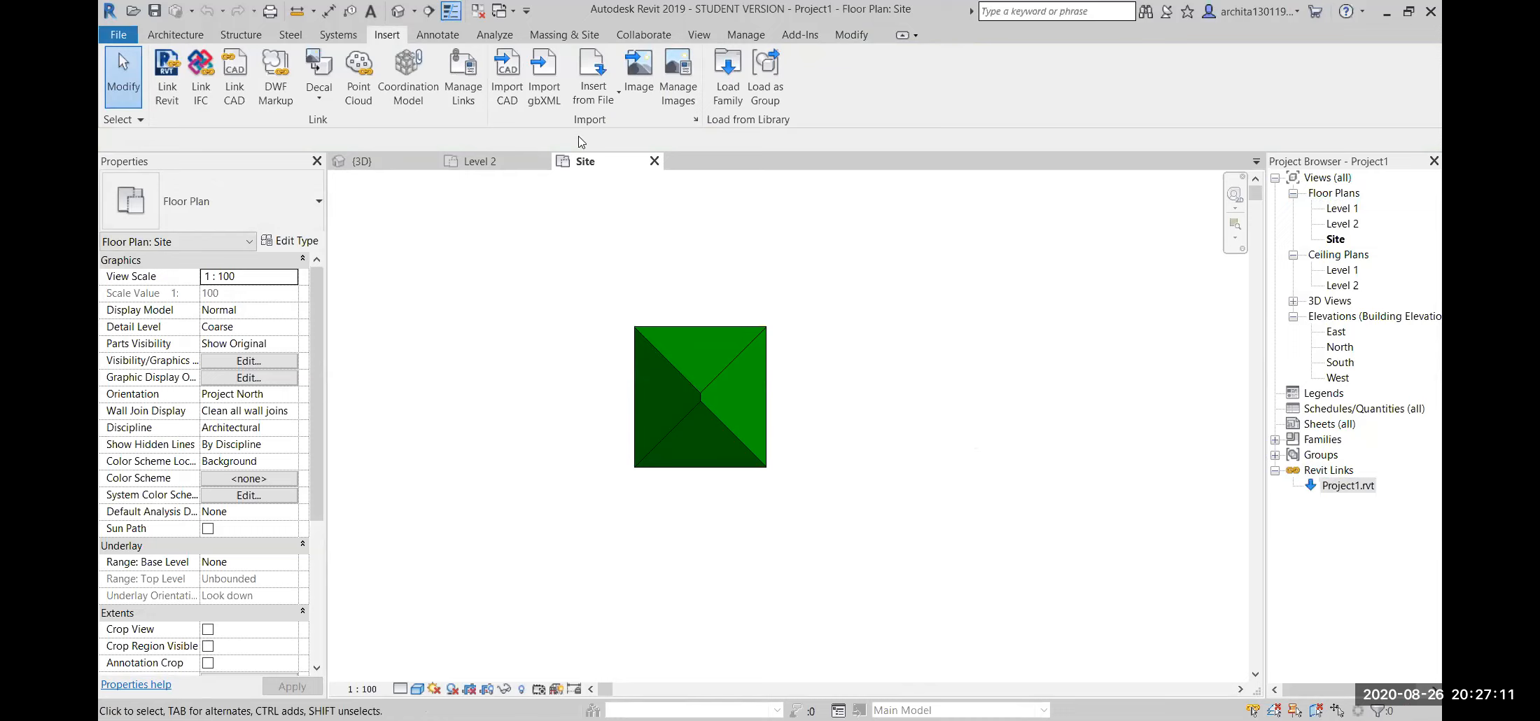
- Close the Site plan, delete the linked building in the Level 2 plan and remove its link from the project
left_click(654, 161)
scroll(522, 320, "down", 2)
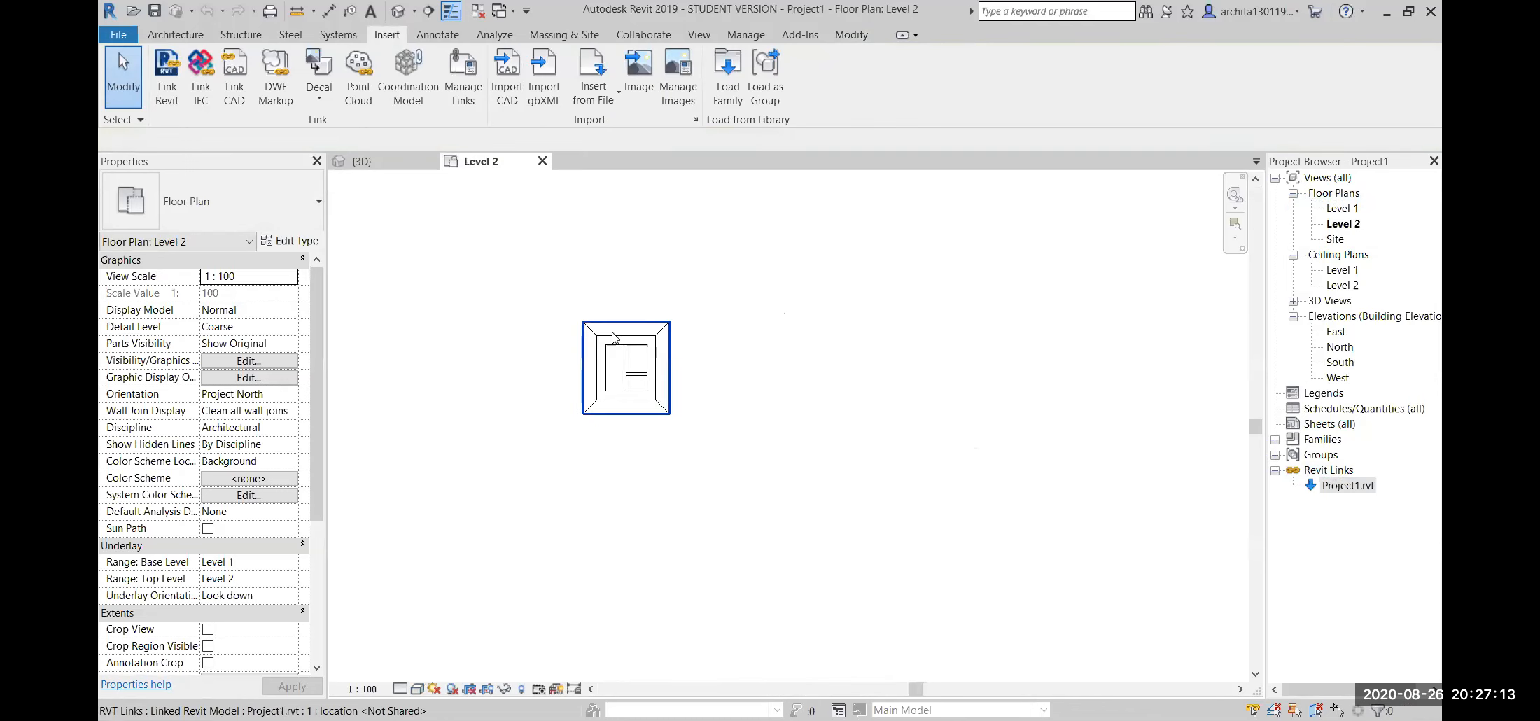
left_click(613, 338)
key("Delete")
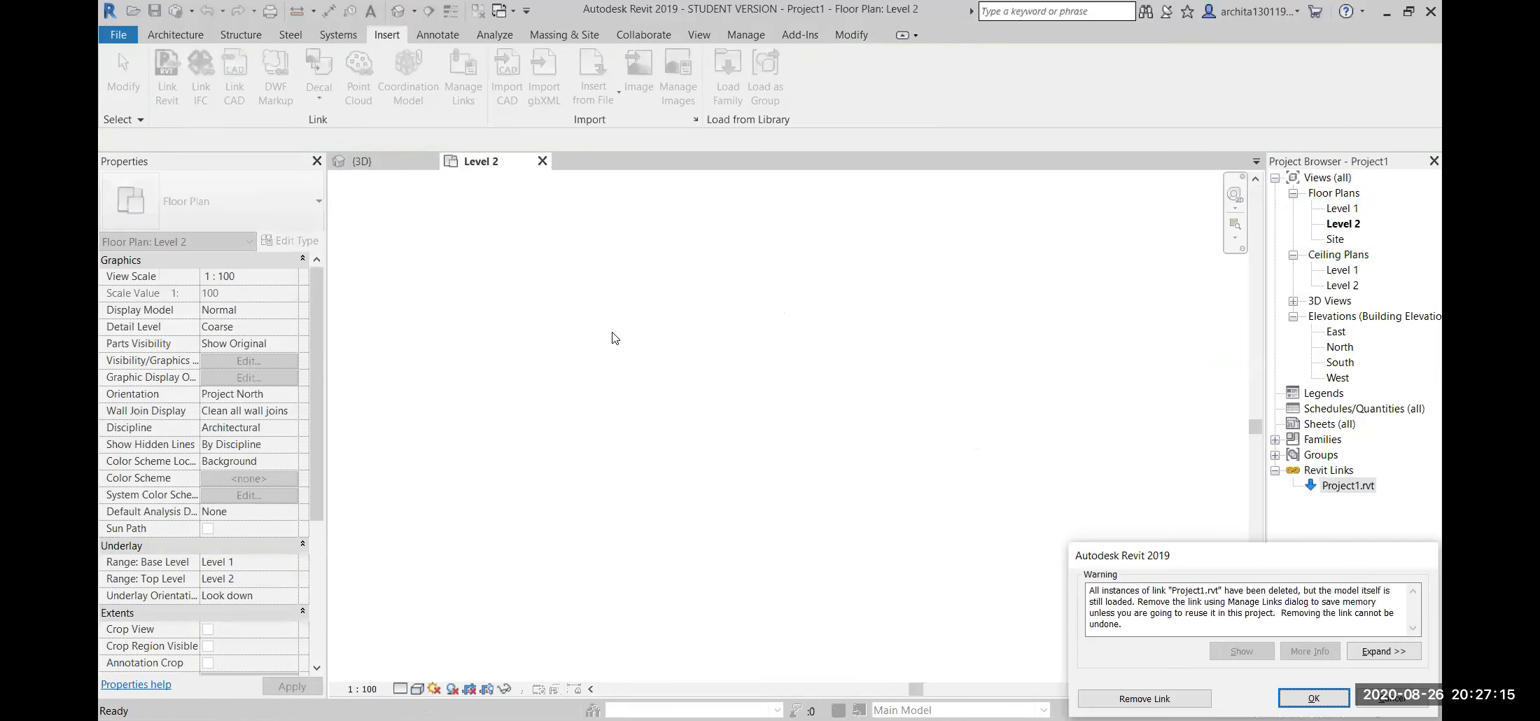
left_click(1184, 698)
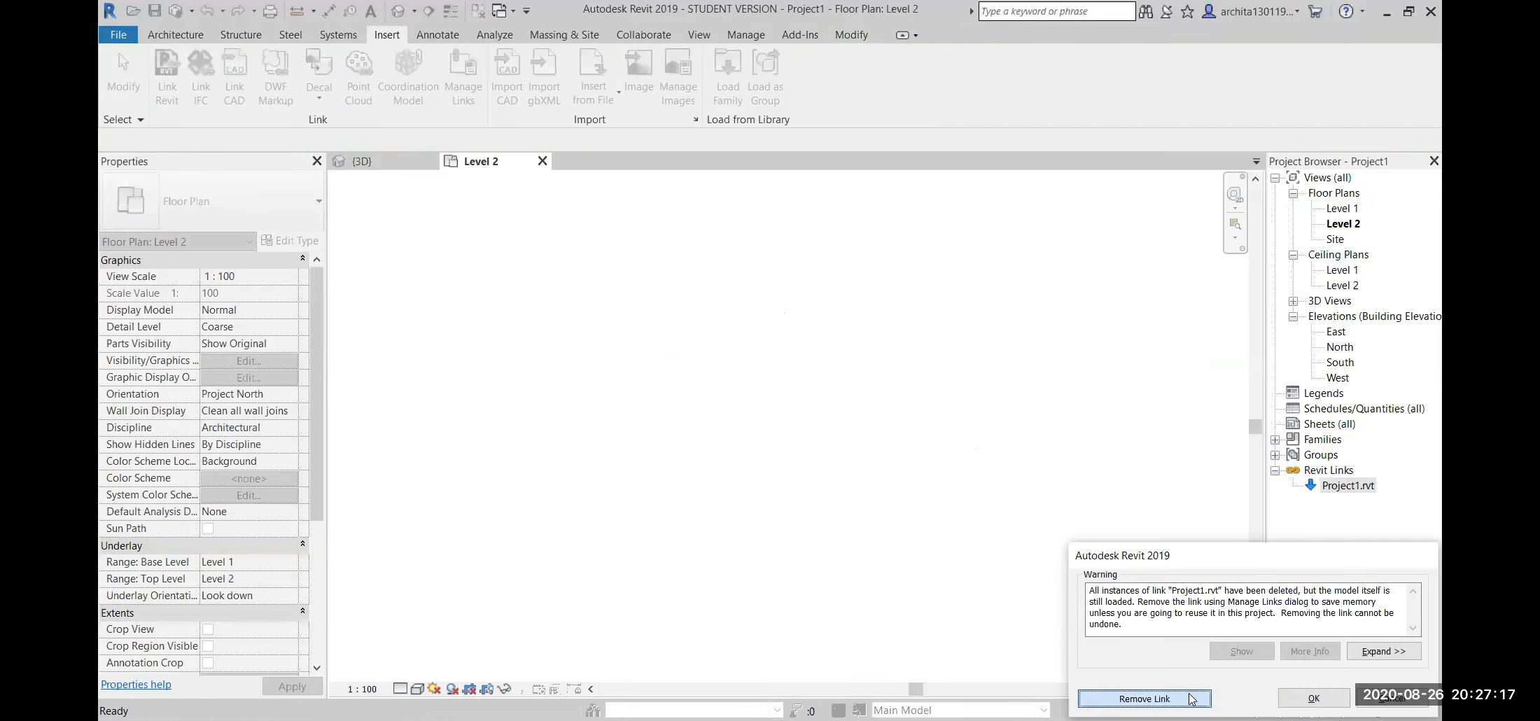
- Close the Level 2 plan and open the Level 1 floor plan
left_click(542, 161)
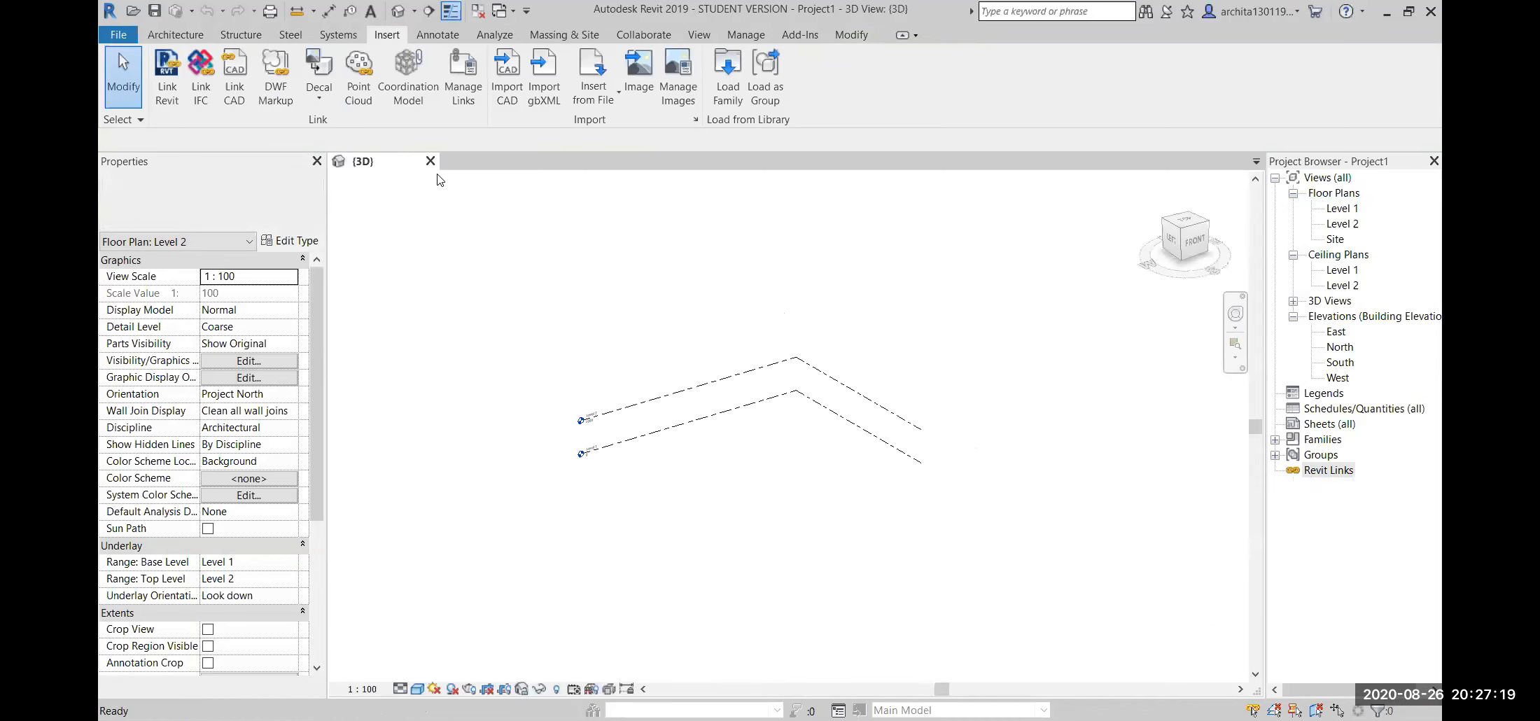
scroll(790, 351, "down", 2)
middle_click_drag(743, 376, 803, 395)
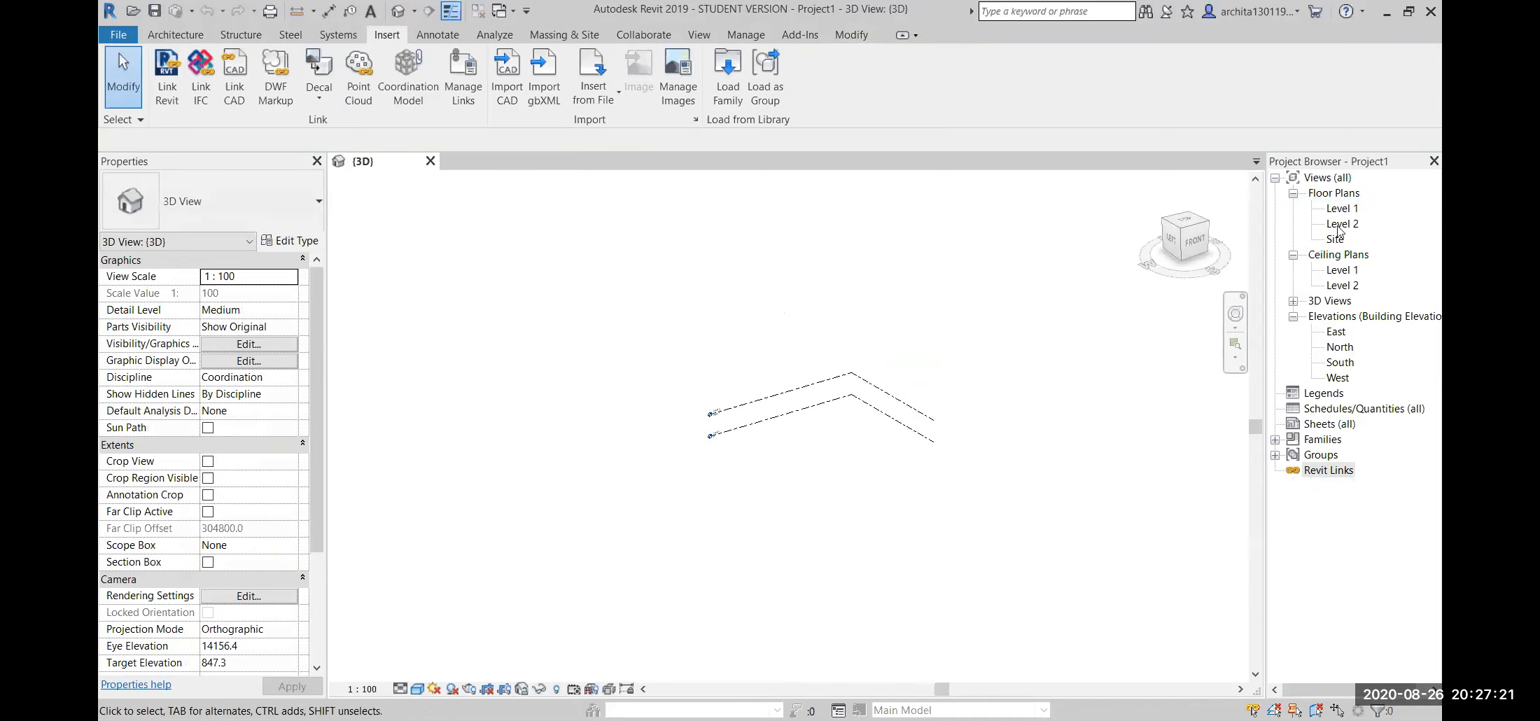
left_click(1348, 197)
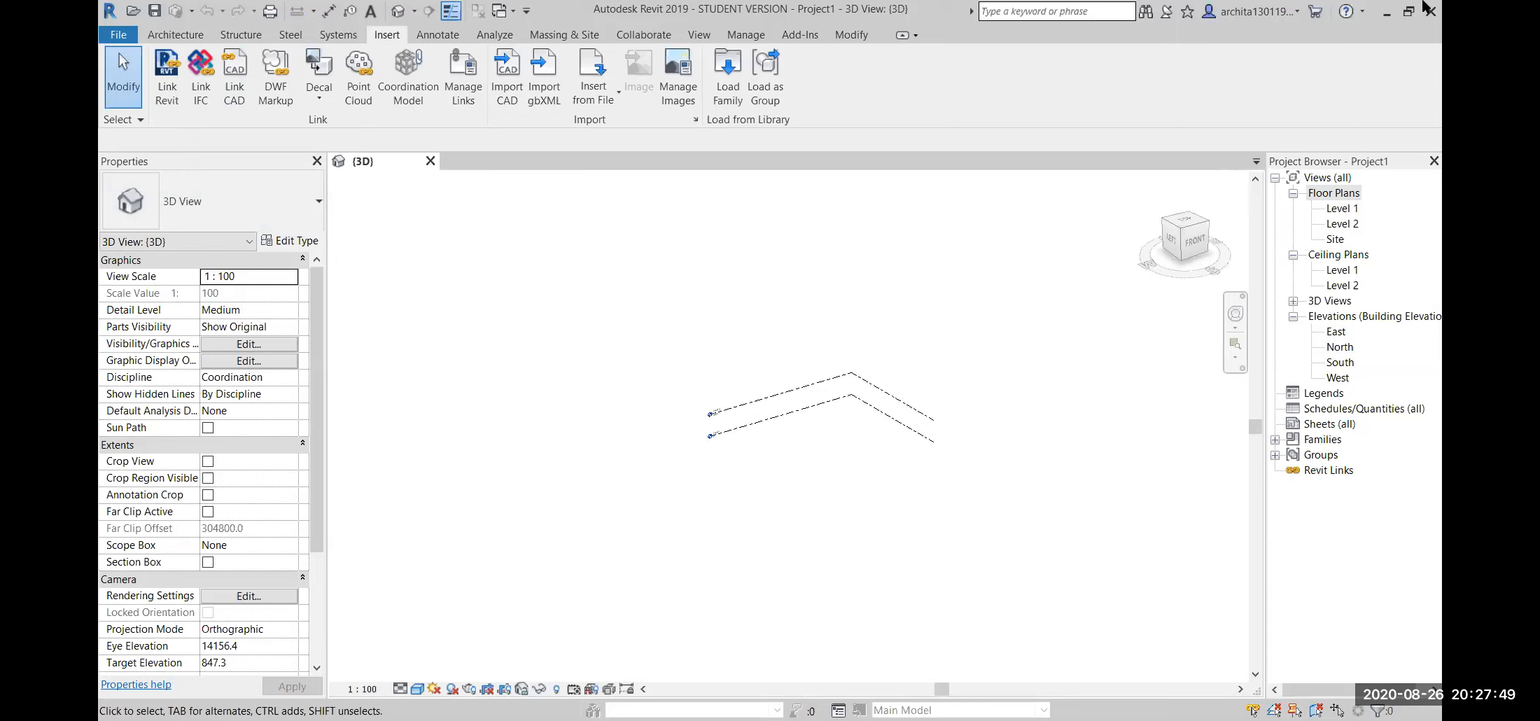
left_click(1344, 208)
double_click(1343, 210)
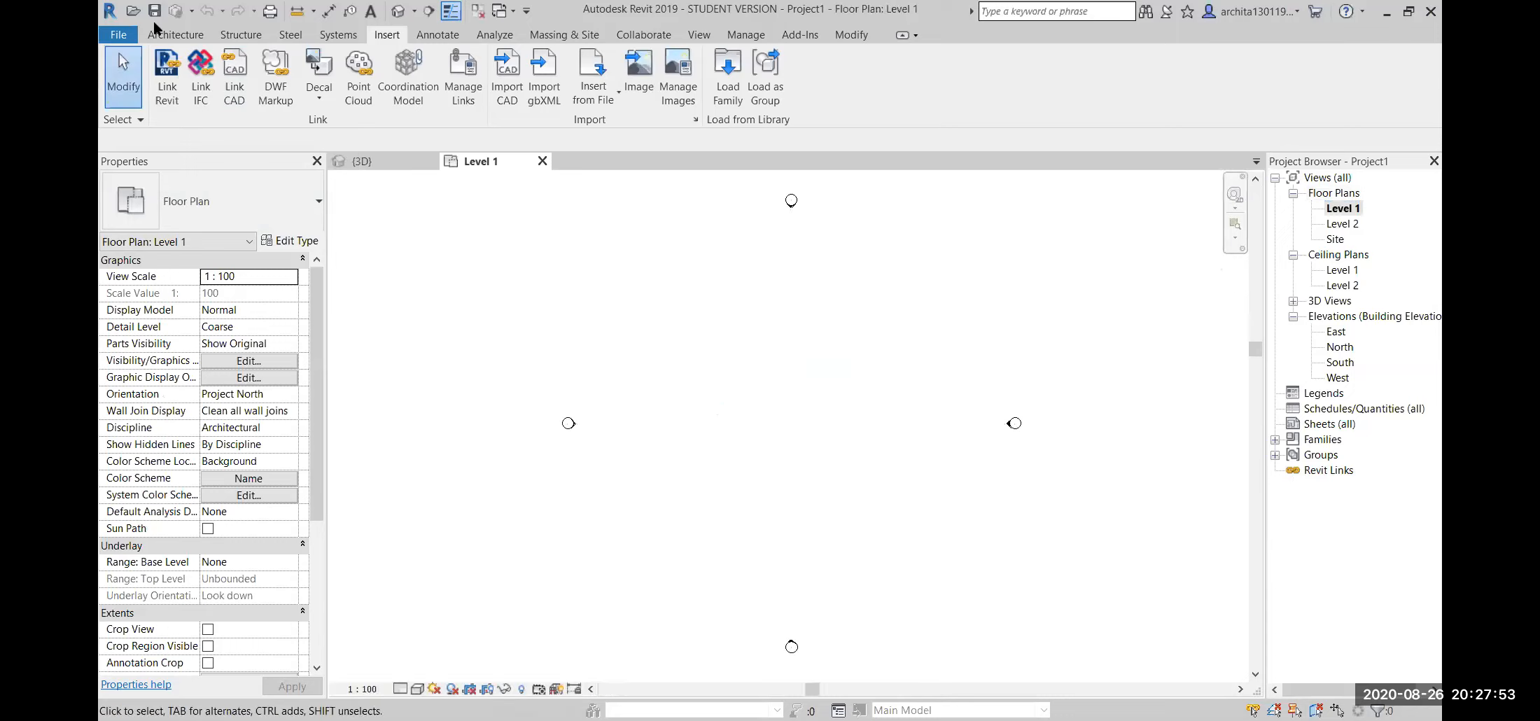
- Create an L-shaped Generic 150mm floor on Level 1, about 25000 by 32000 mm overall with a 10000 mm wide southern leg
left_click(163, 40)
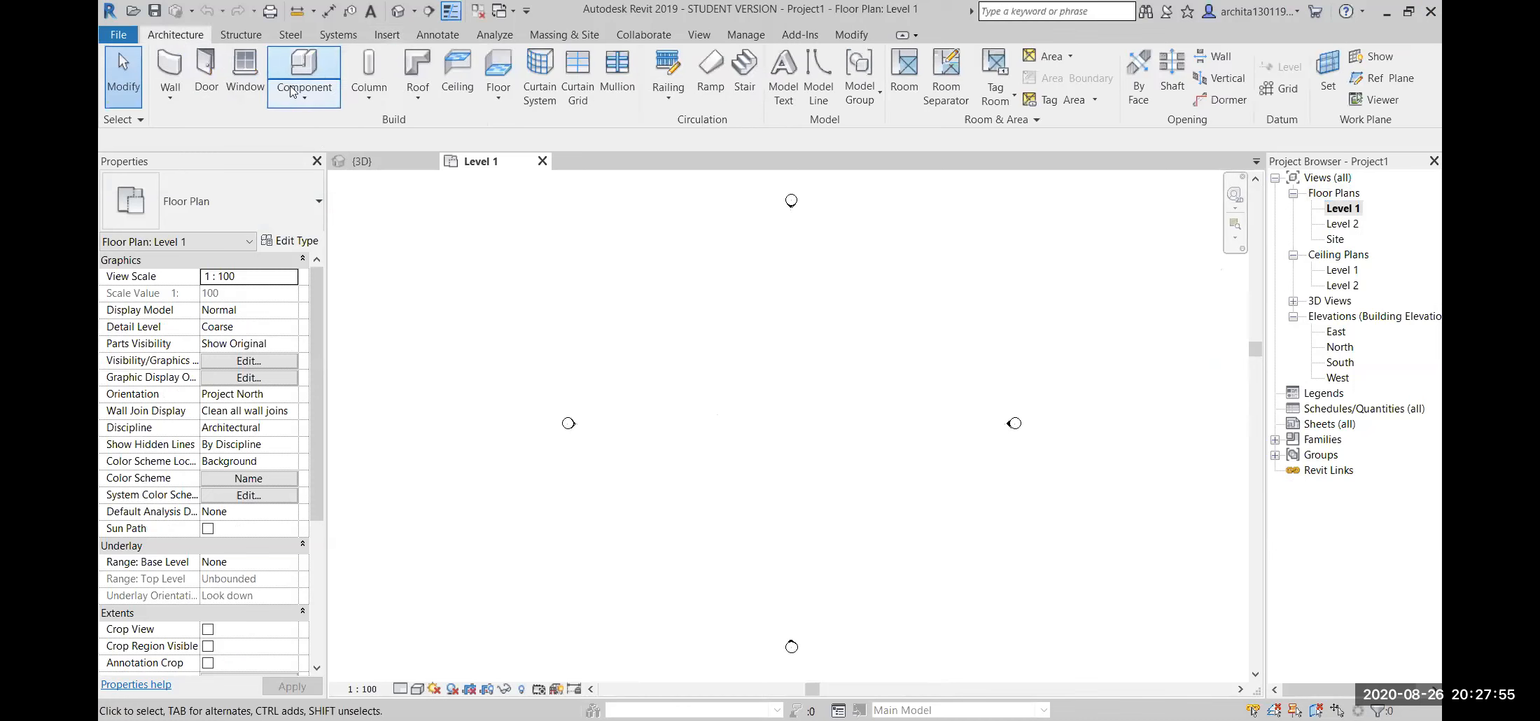
left_click(510, 79)
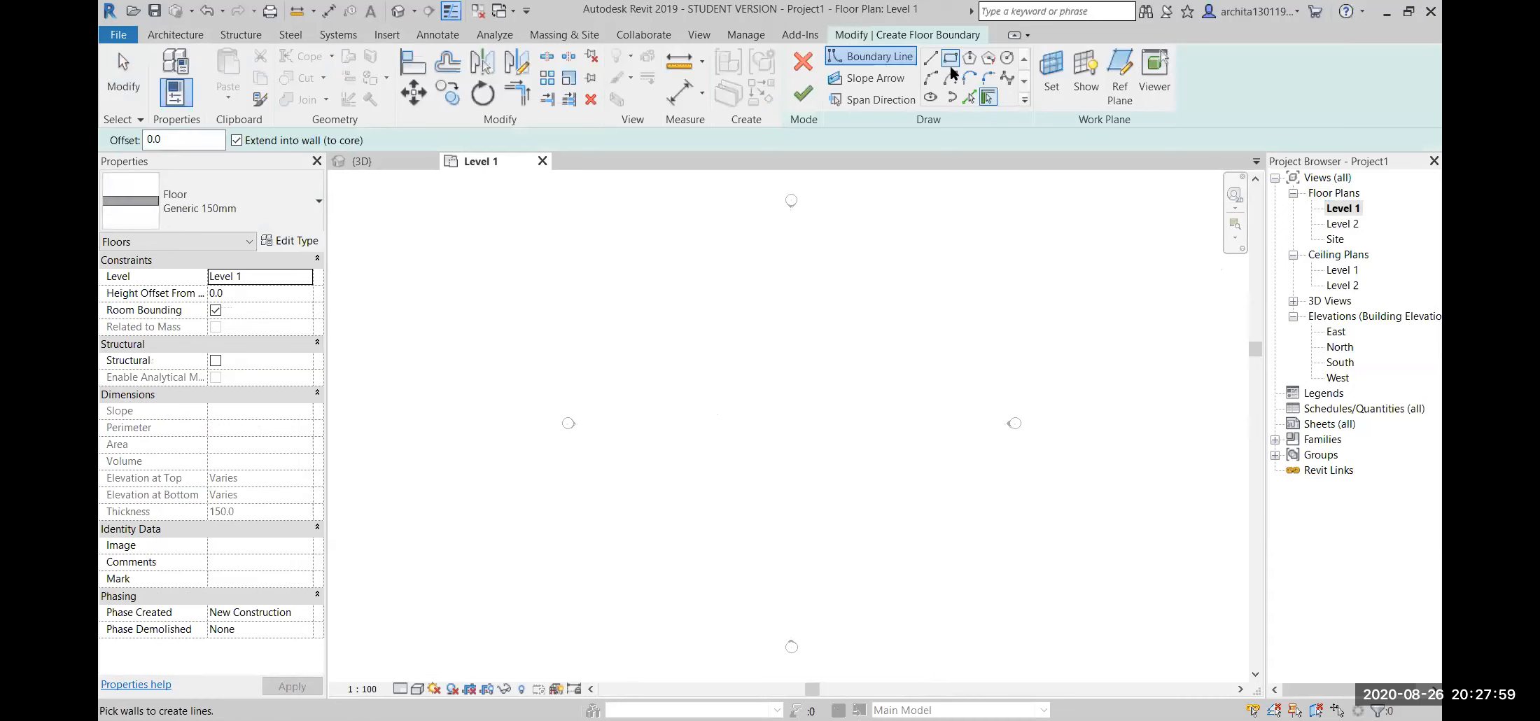
left_click(931, 58)
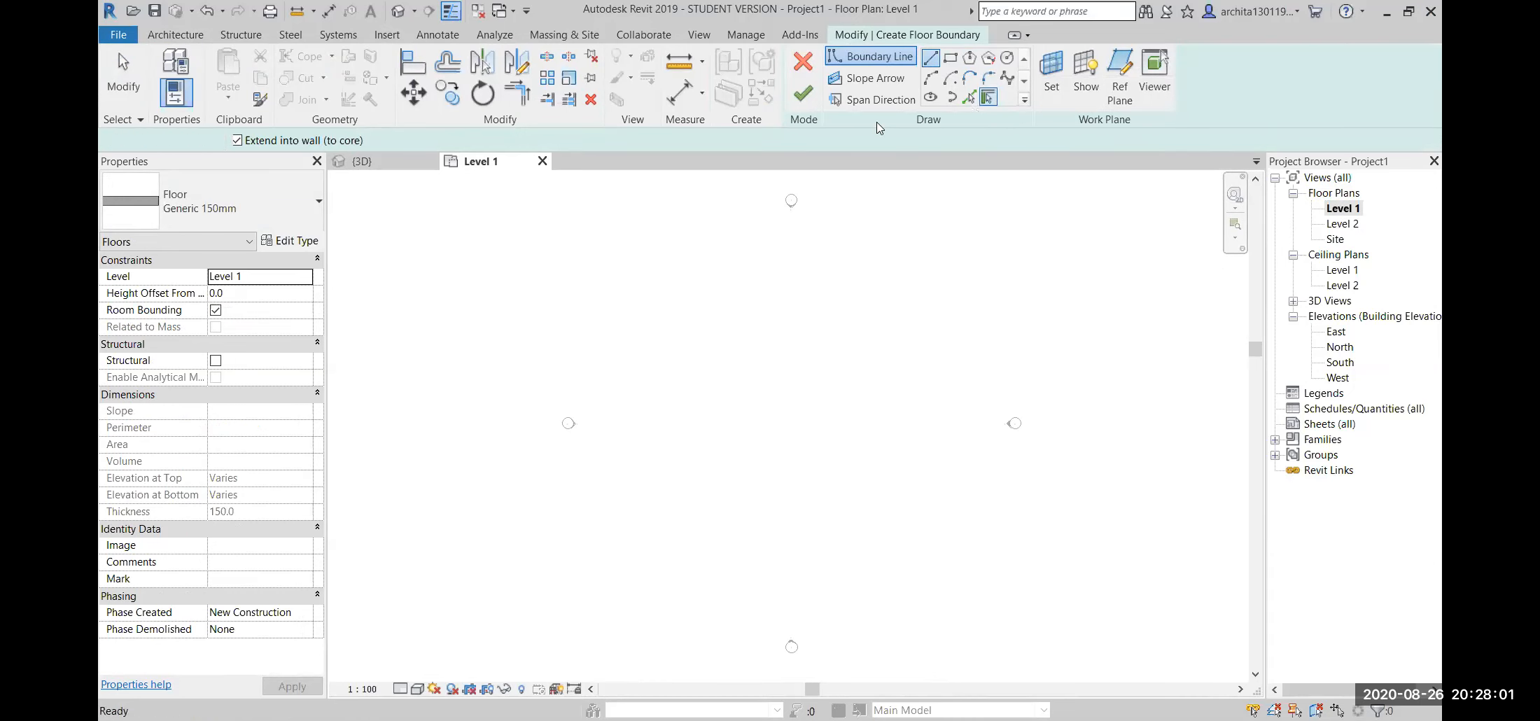
left_click(644, 420)
left_click(644, 304)
left_click(866, 304)
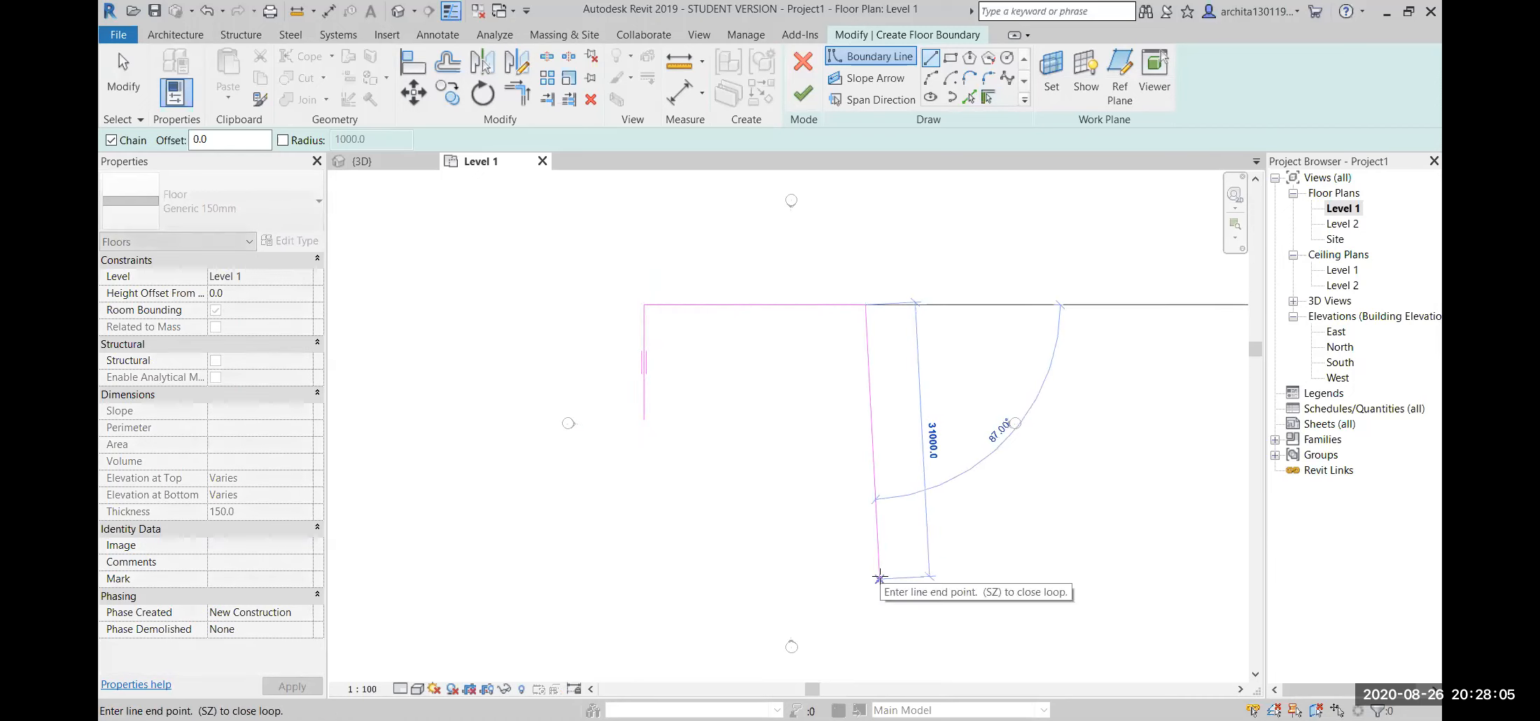
left_click(866, 589)
left_click(778, 589)
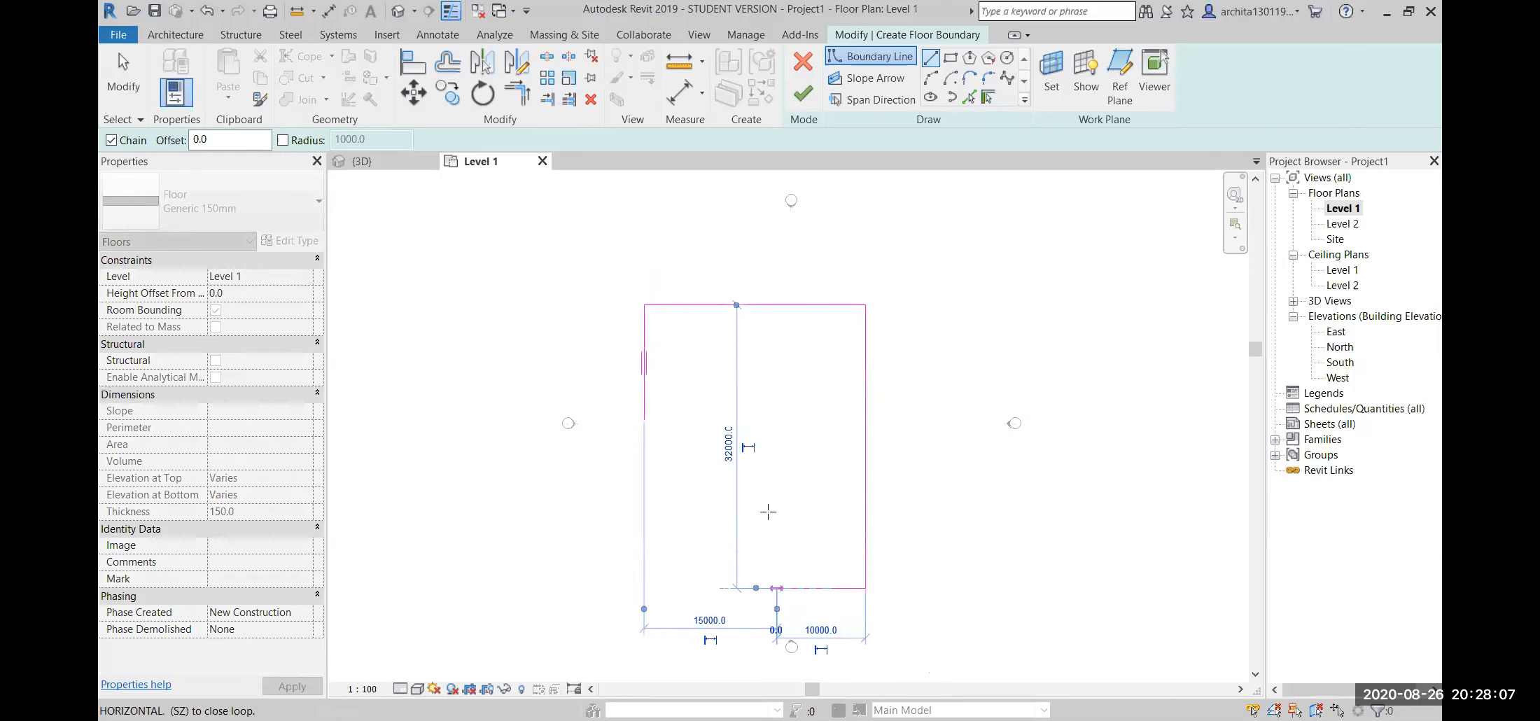
left_click(775, 420)
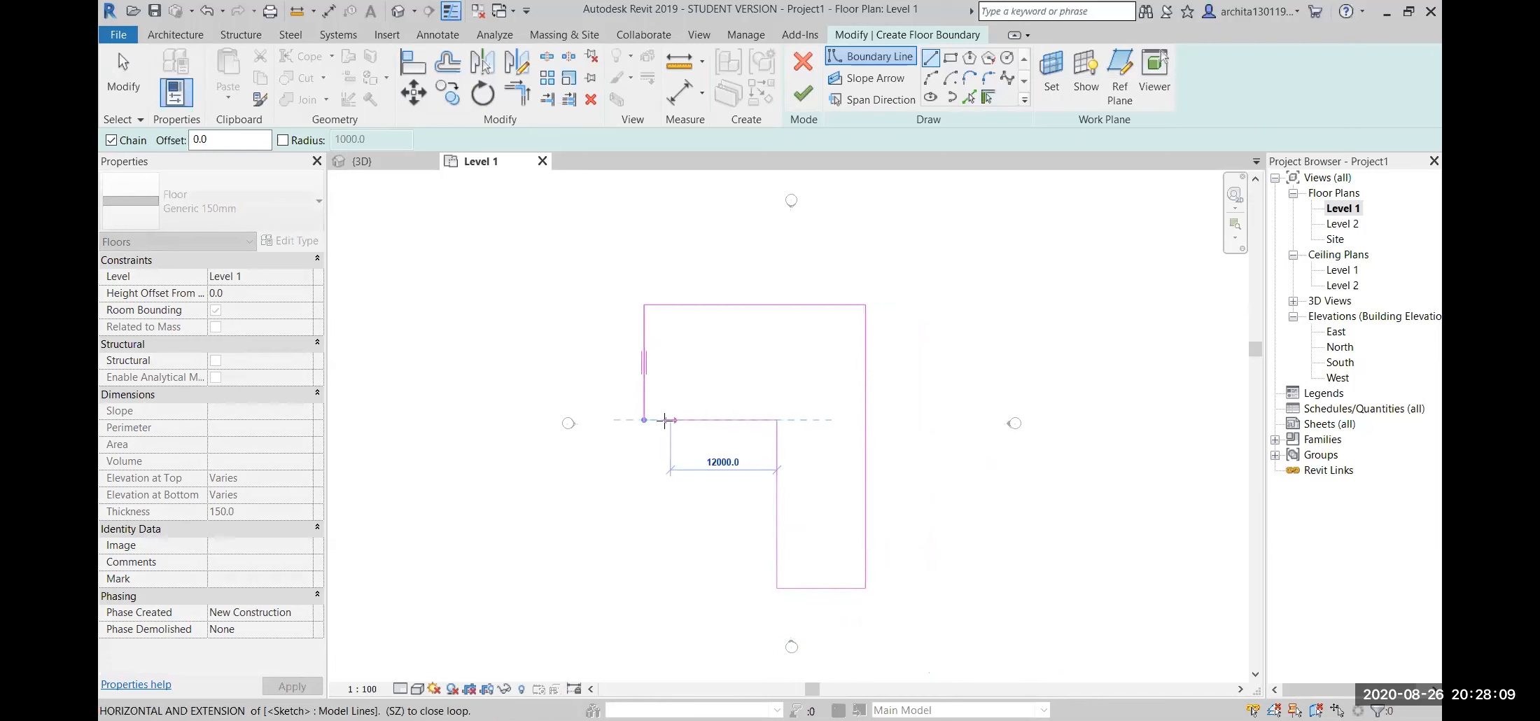
left_click(644, 420)
left_click(805, 95)
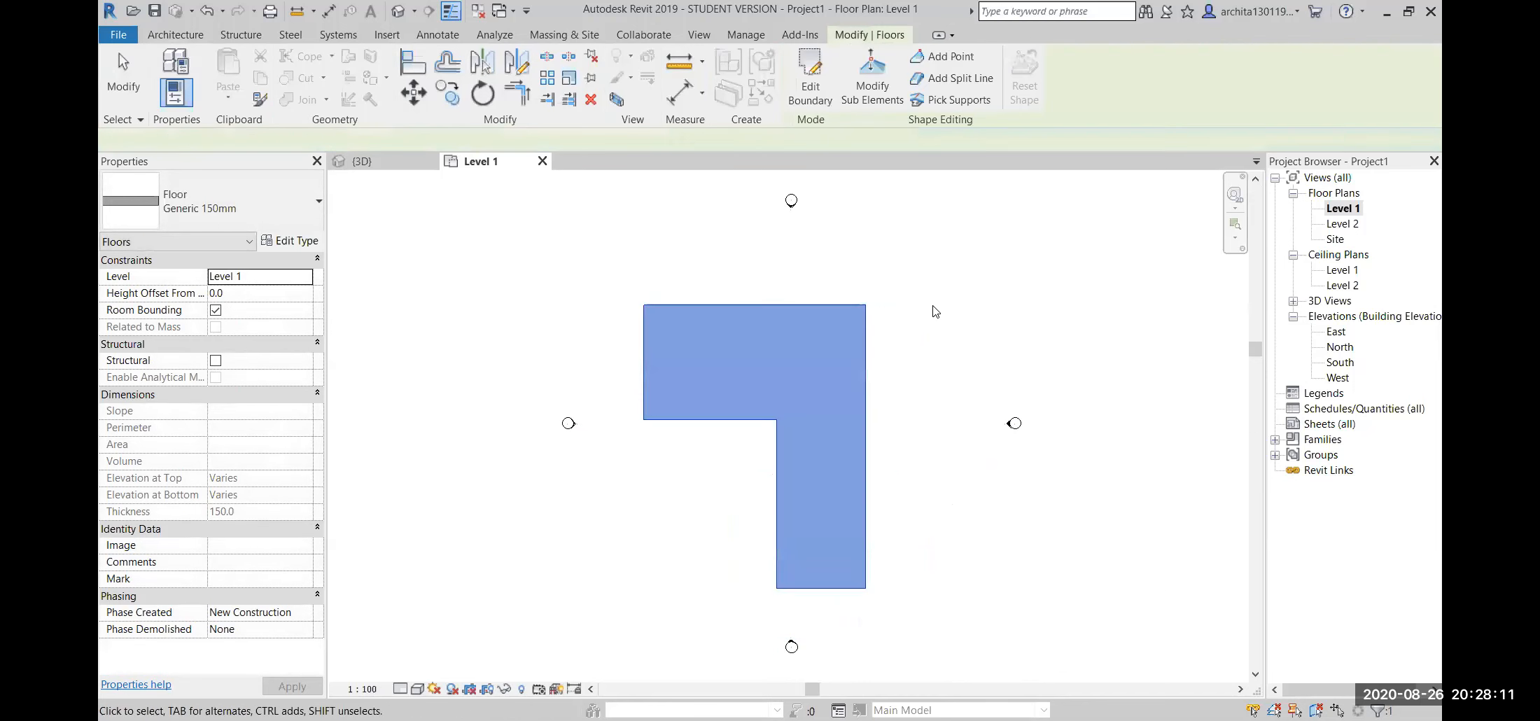
left_click(495, 301)
- Place 8000 mm high Generic - 200mm walls along all six edges of the L-shaped floor, with the exterior finish face as location line
left_click(165, 68)
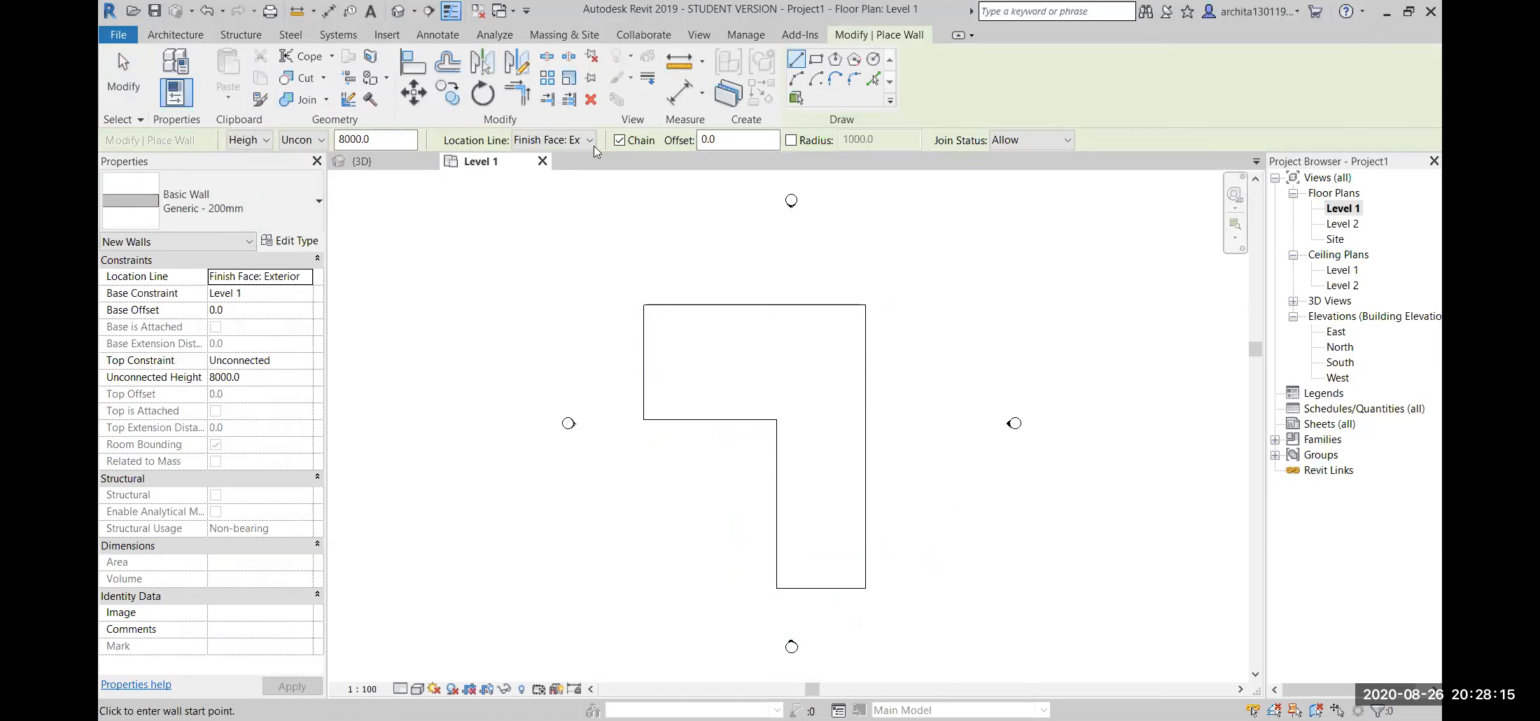
scroll(756, 260, "up", 4)
left_click(875, 80)
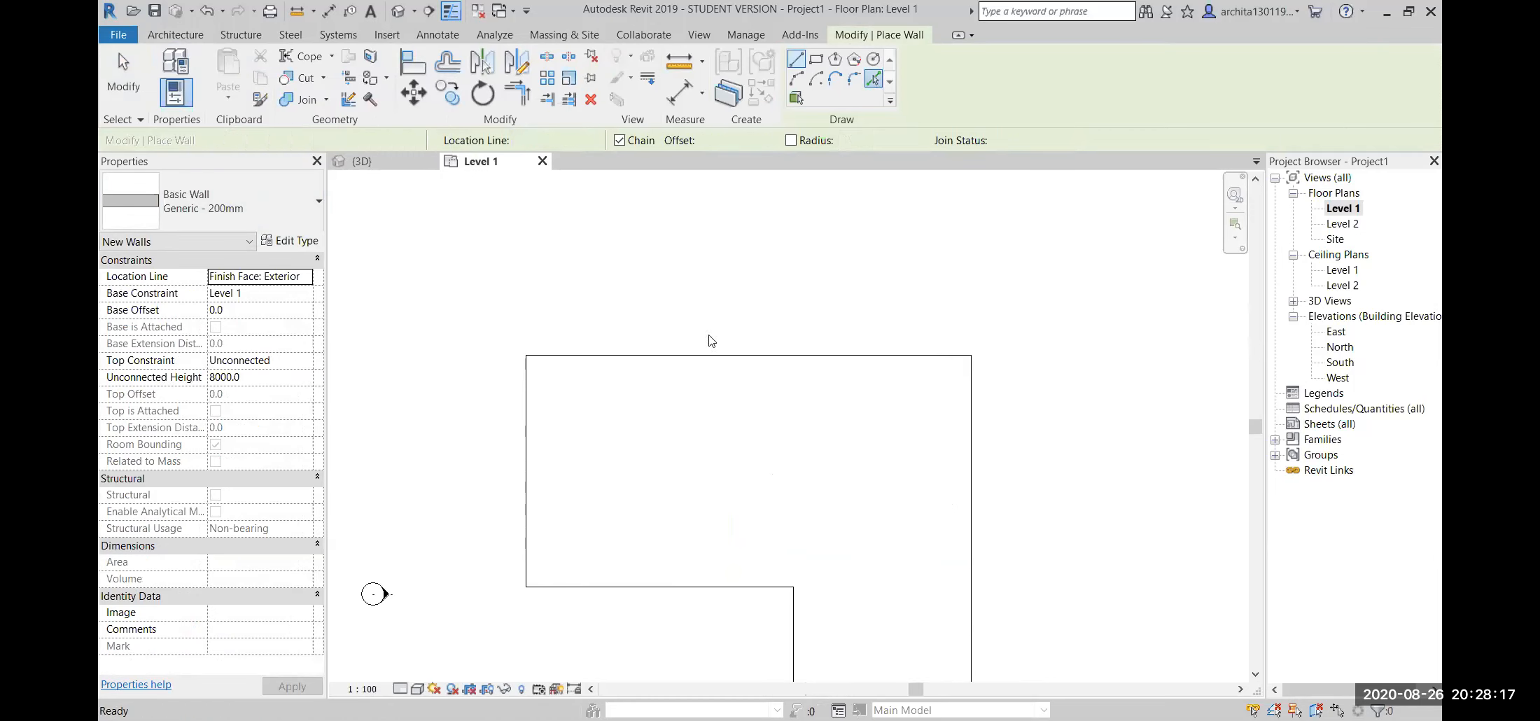
left_click(667, 357)
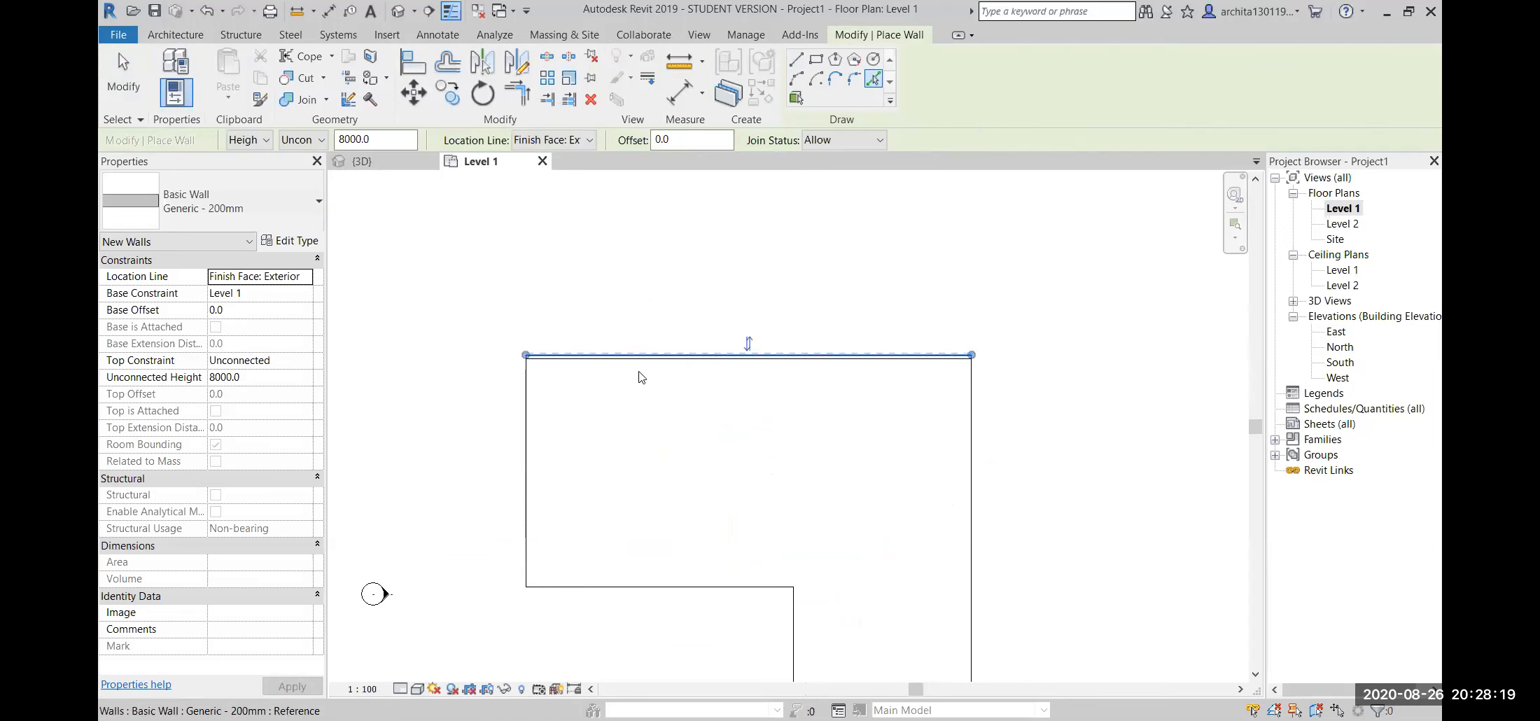
left_click(526, 440)
middle_click_drag(717, 534, 651, 294)
left_click(669, 493)
scroll(659, 301, "up", 1)
left_click(679, 429)
middle_click_drag(770, 515, 671, 309)
left_click(726, 524)
middle_click_drag(730, 445, 739, 543)
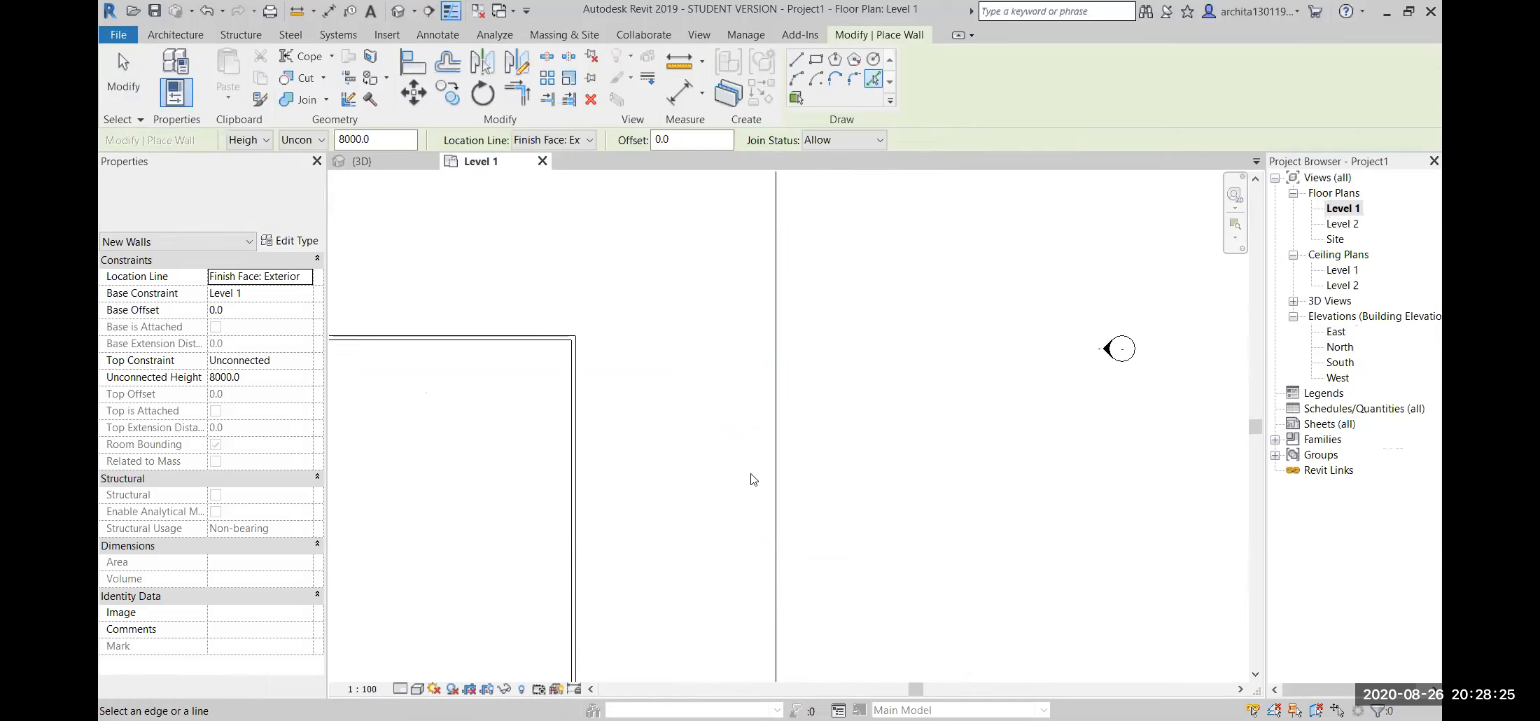
left_click(772, 398)
scroll(746, 409, "down", 2)
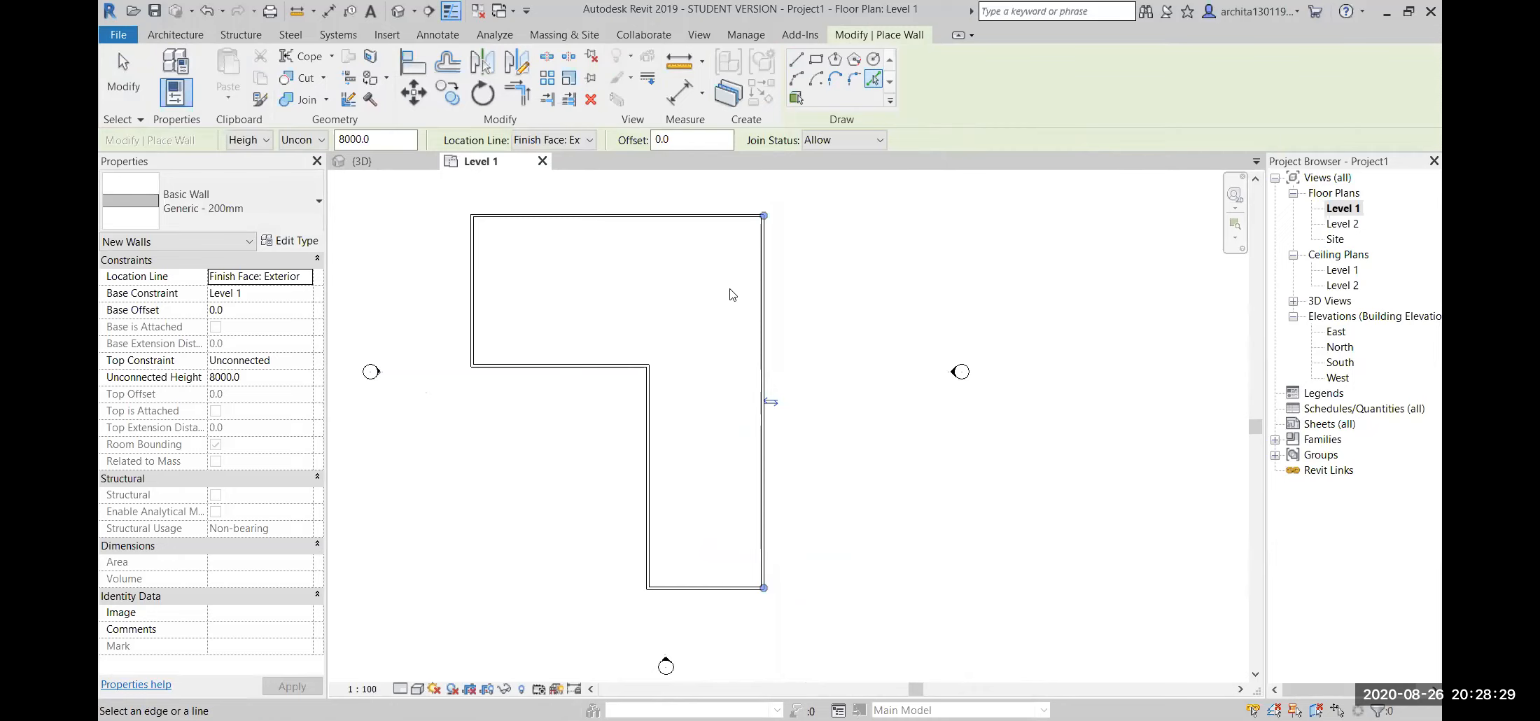
left_click(302, 140)
left_click(420, 255)
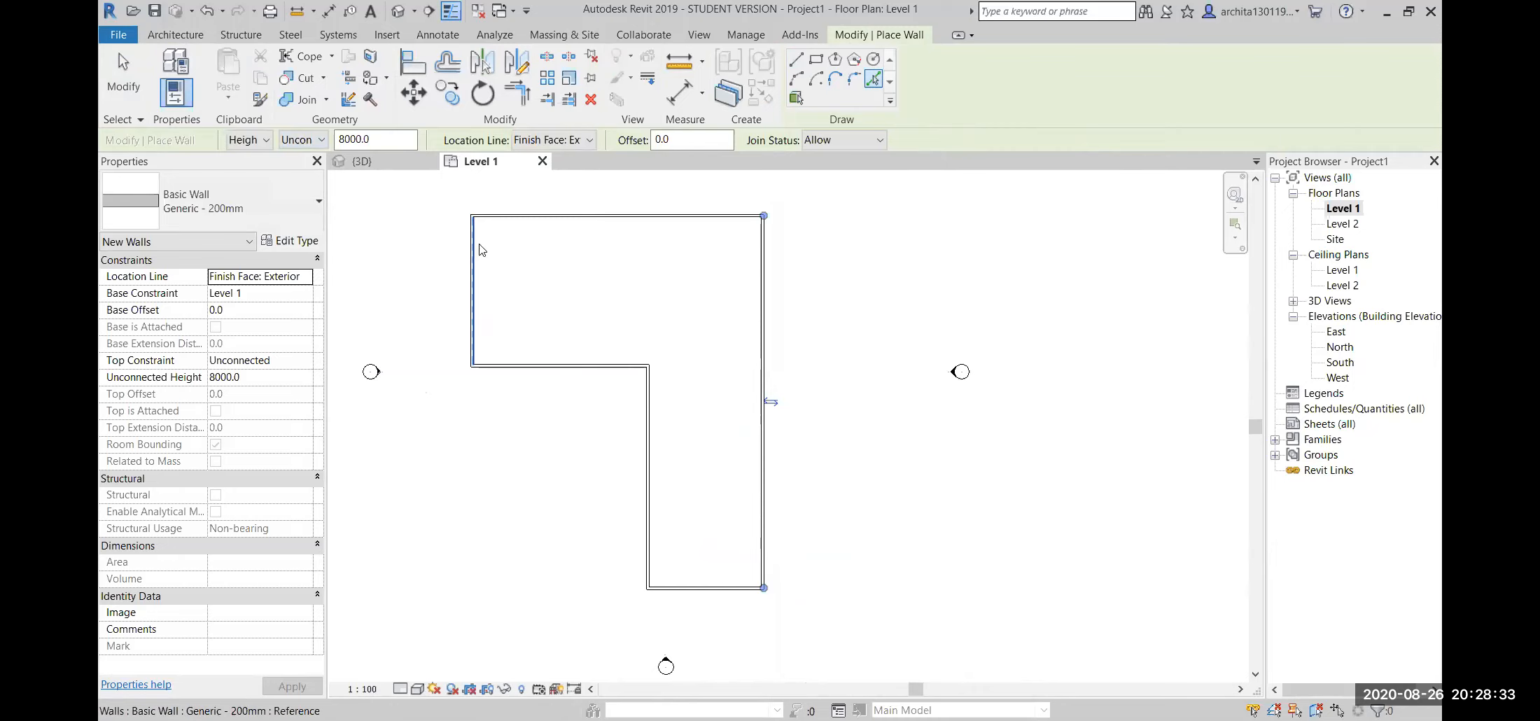
key("Escape")
key("Escape")
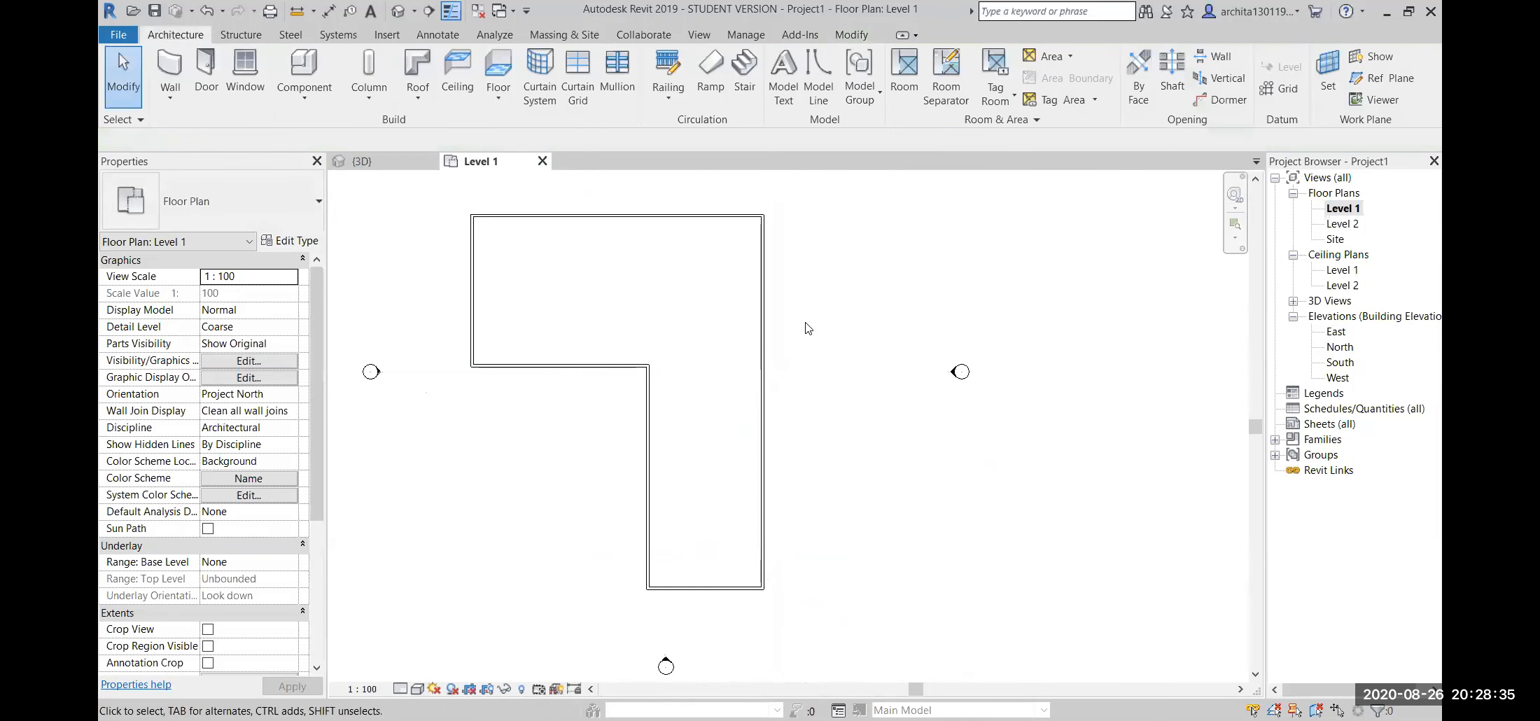
- Begin a Generic - 400mm roof by footprint on Level 2, sketching sloped northern, eastern and southern boundary lines just outside the walls
scroll(736, 322, "down", 2)
left_click(419, 83)
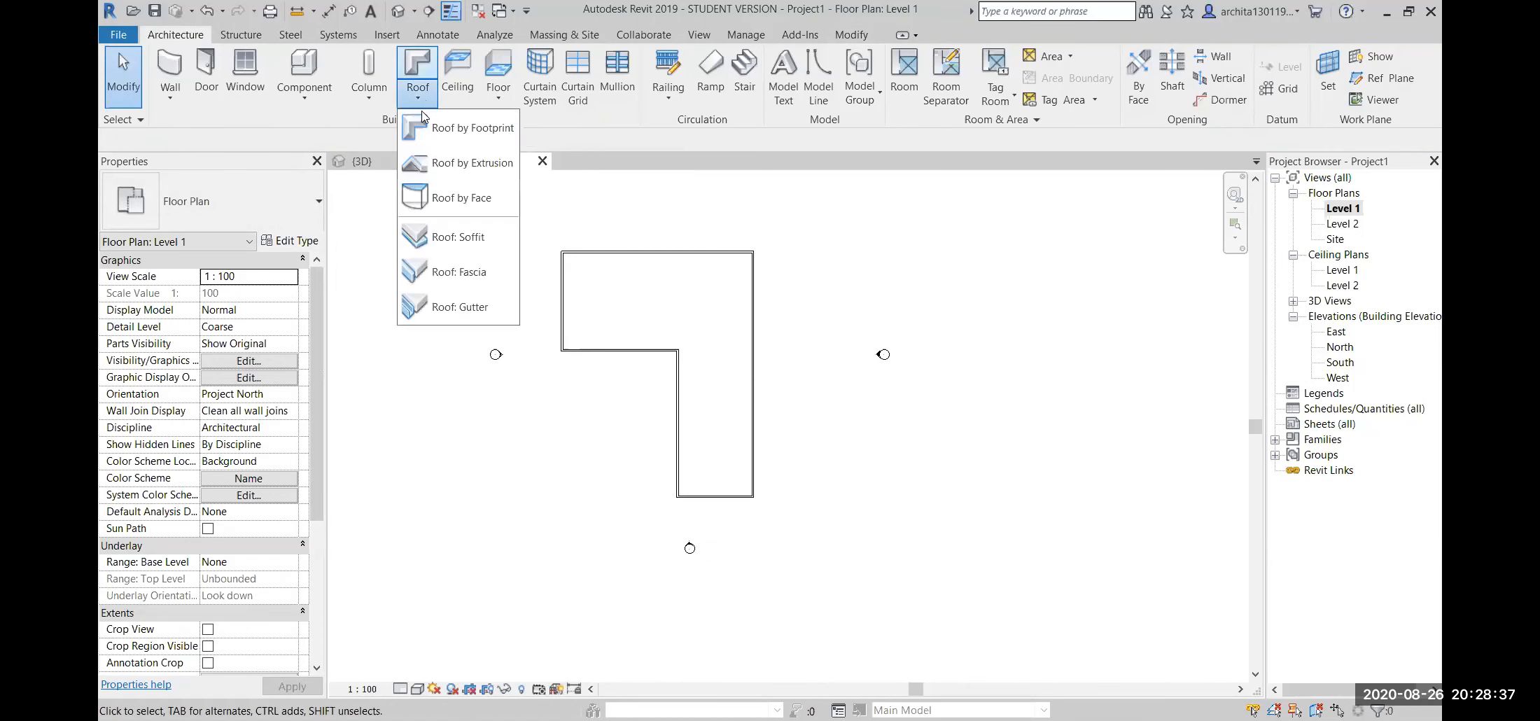
left_click(448, 137)
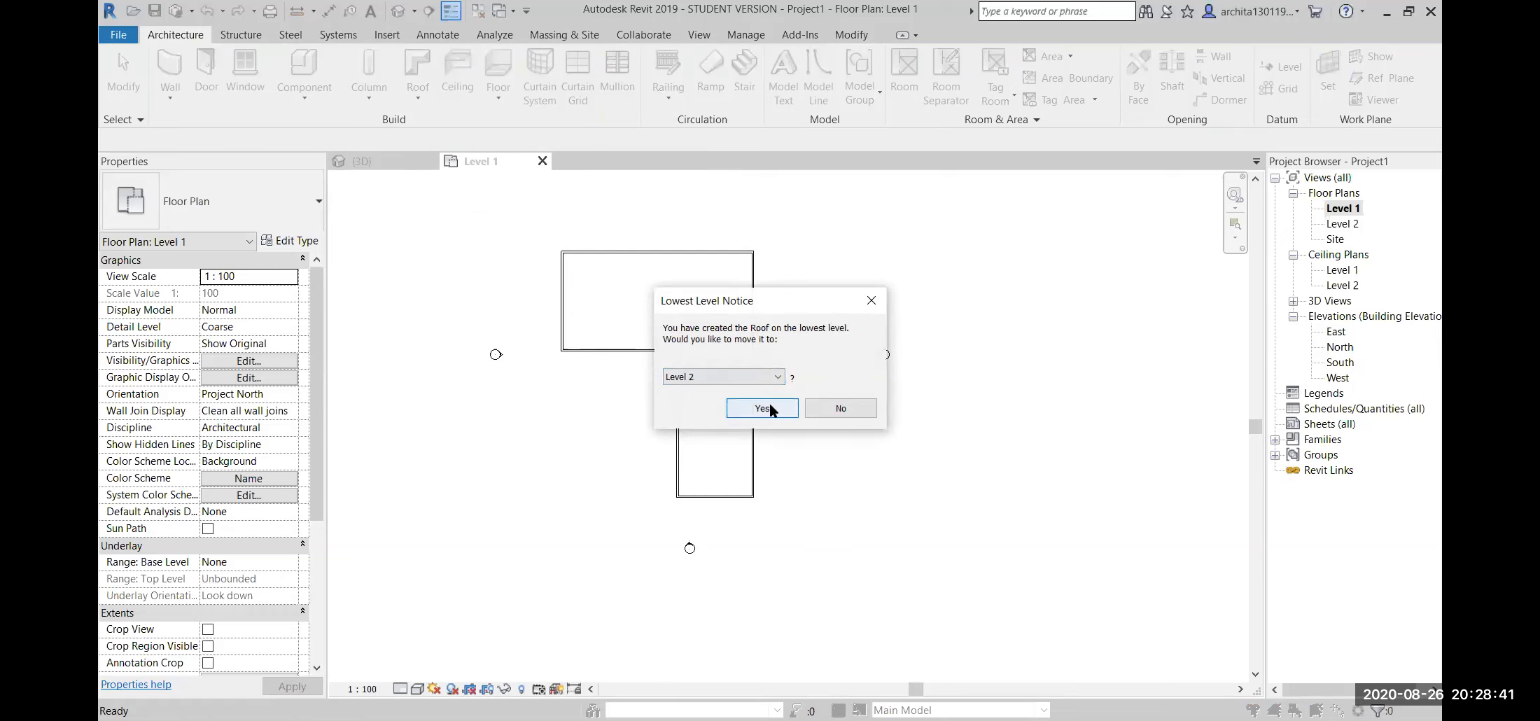
left_click(768, 378)
left_click(767, 382)
left_click(761, 409)
left_click(928, 60)
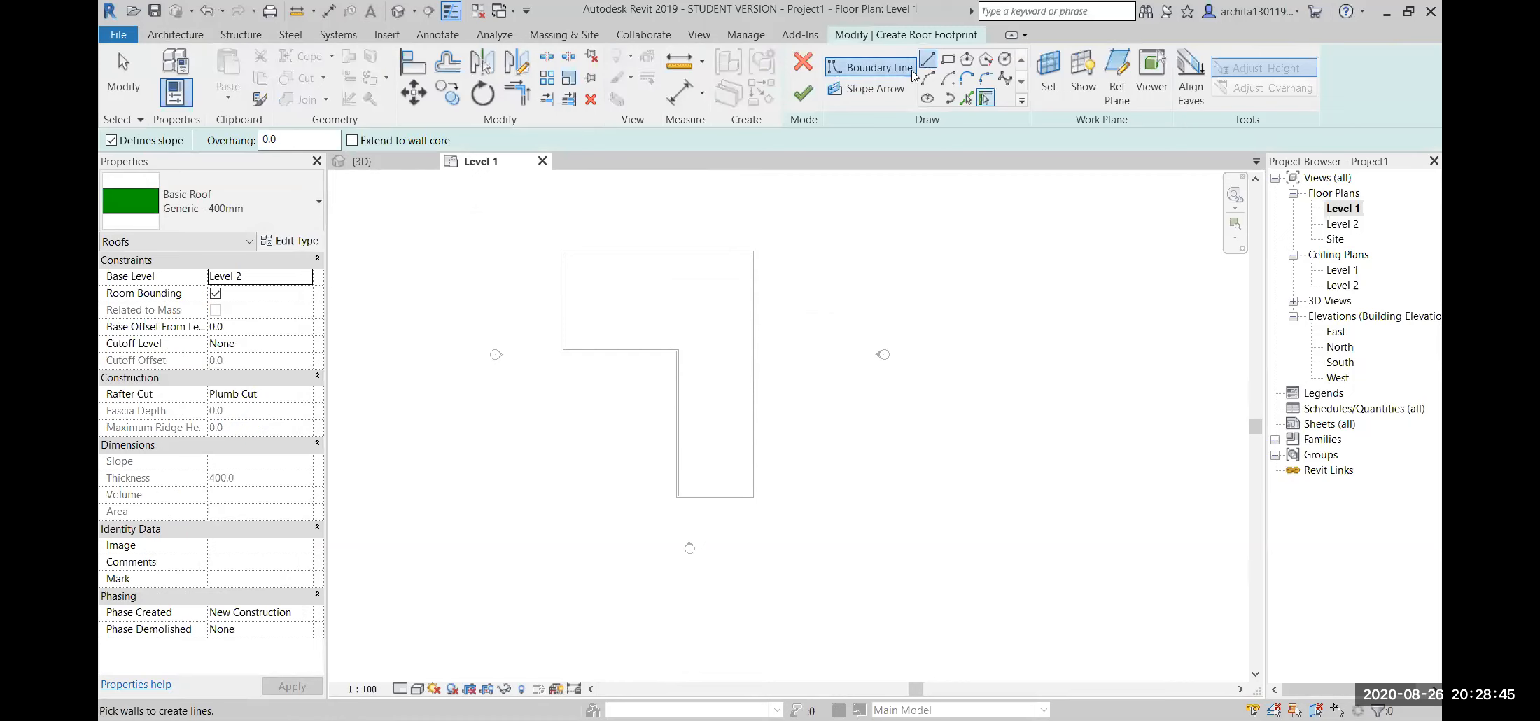
left_click(548, 233)
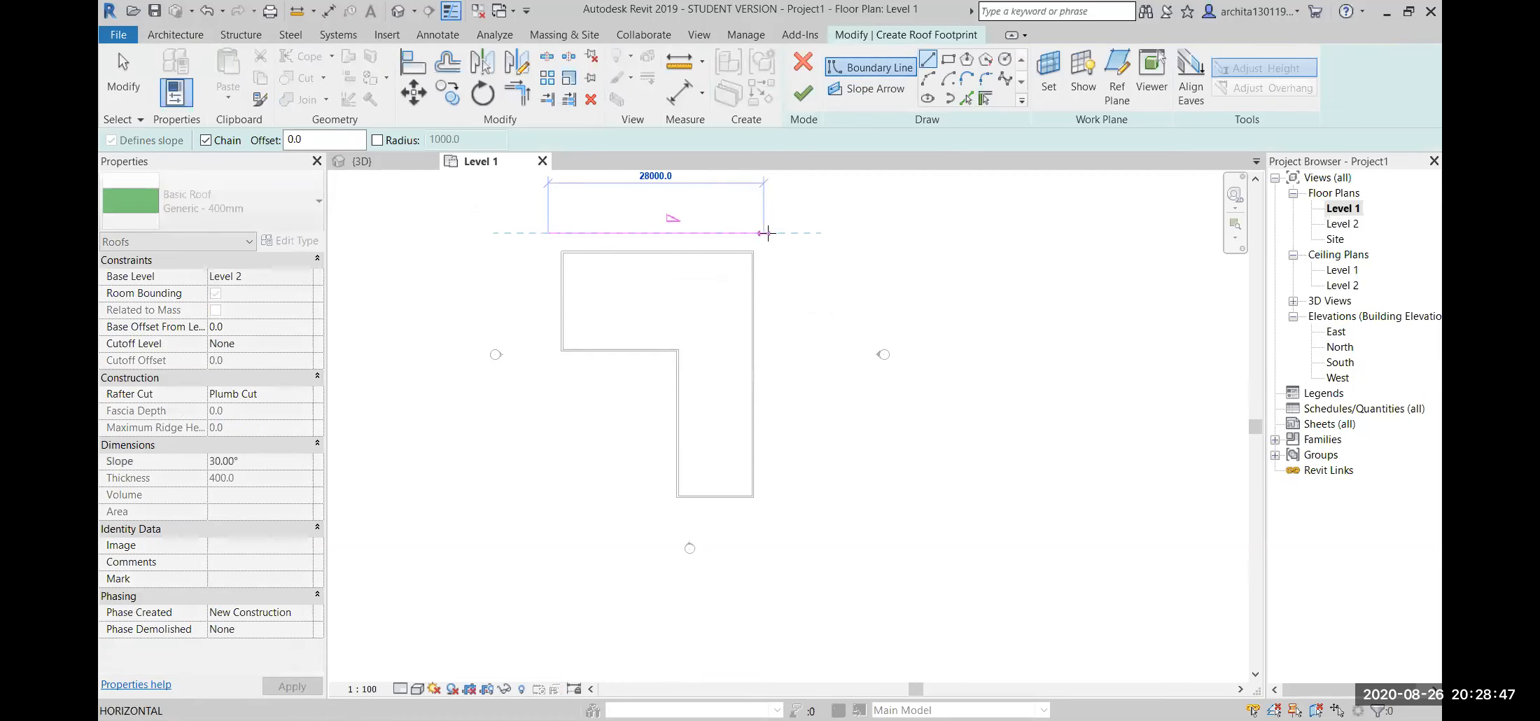
left_click(772, 233)
left_click(681, 519)
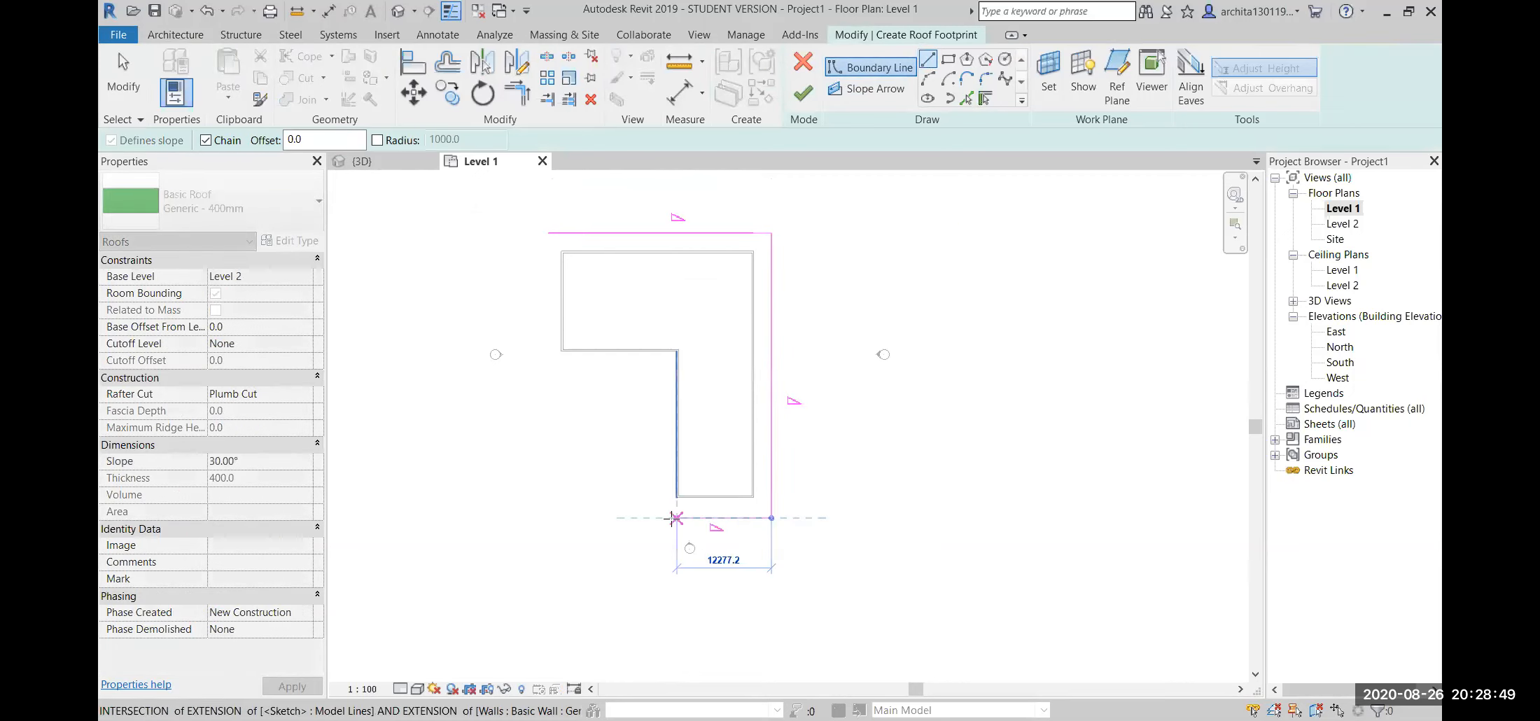
- Delete the stray short boundary line at the footprint's southwest corner and extend the southern line west past the southern wing's wall
key("Escape")
key("Escape")
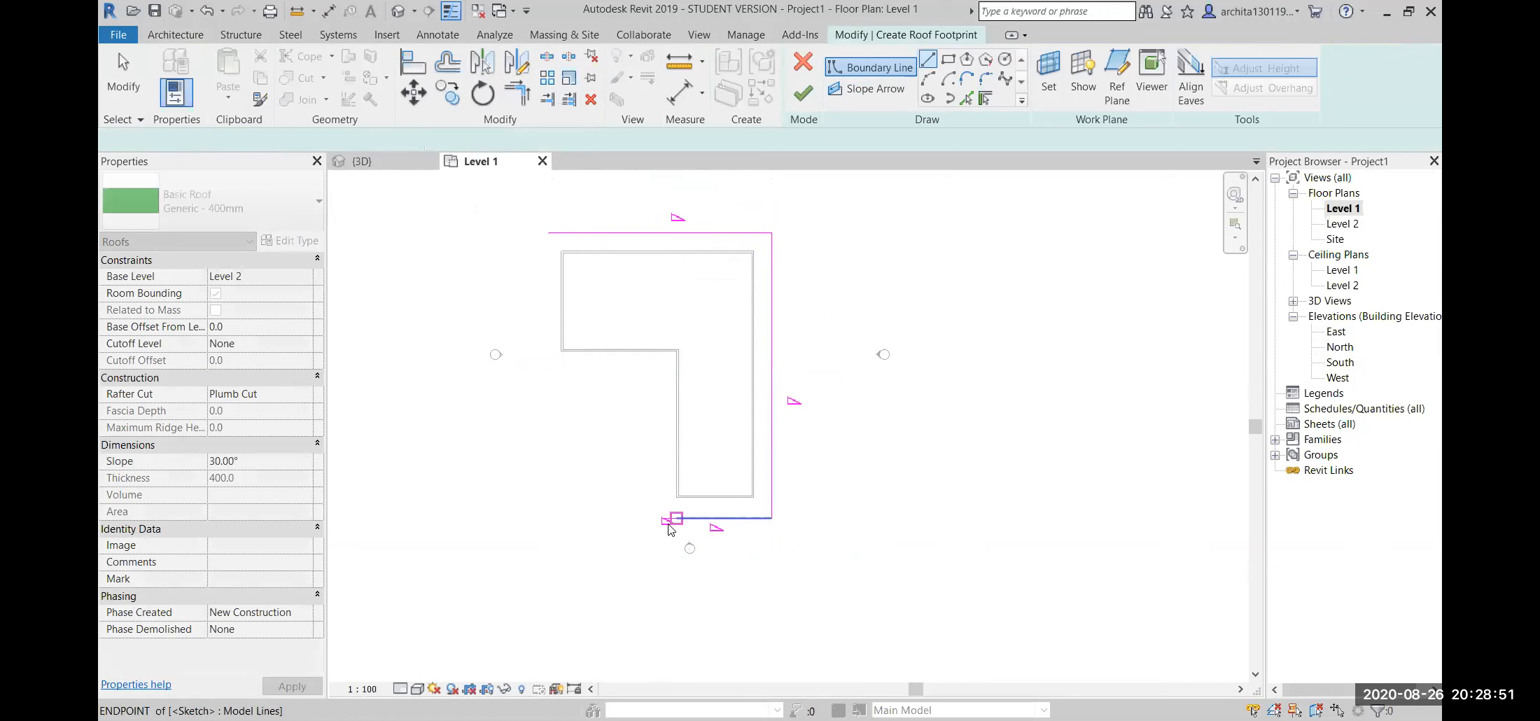
left_click(669, 519)
key("Delete")
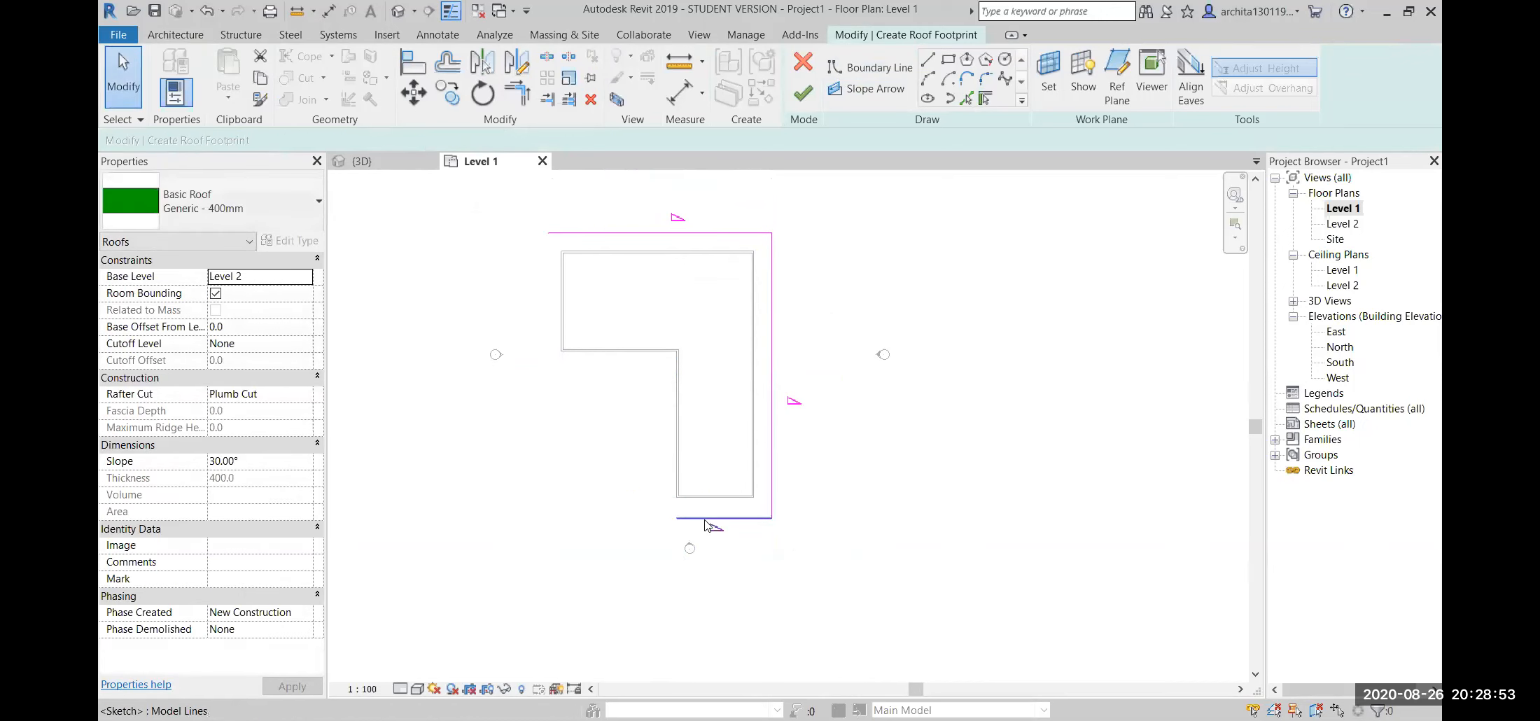
left_click(701, 518)
left_click_drag(677, 519, 659, 519)
key("Escape")
- Close the roof footprint with lines along the southern wing's west side, the western wing's south side and the far west side
key("l")
key("i")
left_click(656, 519)
left_click(548, 379)
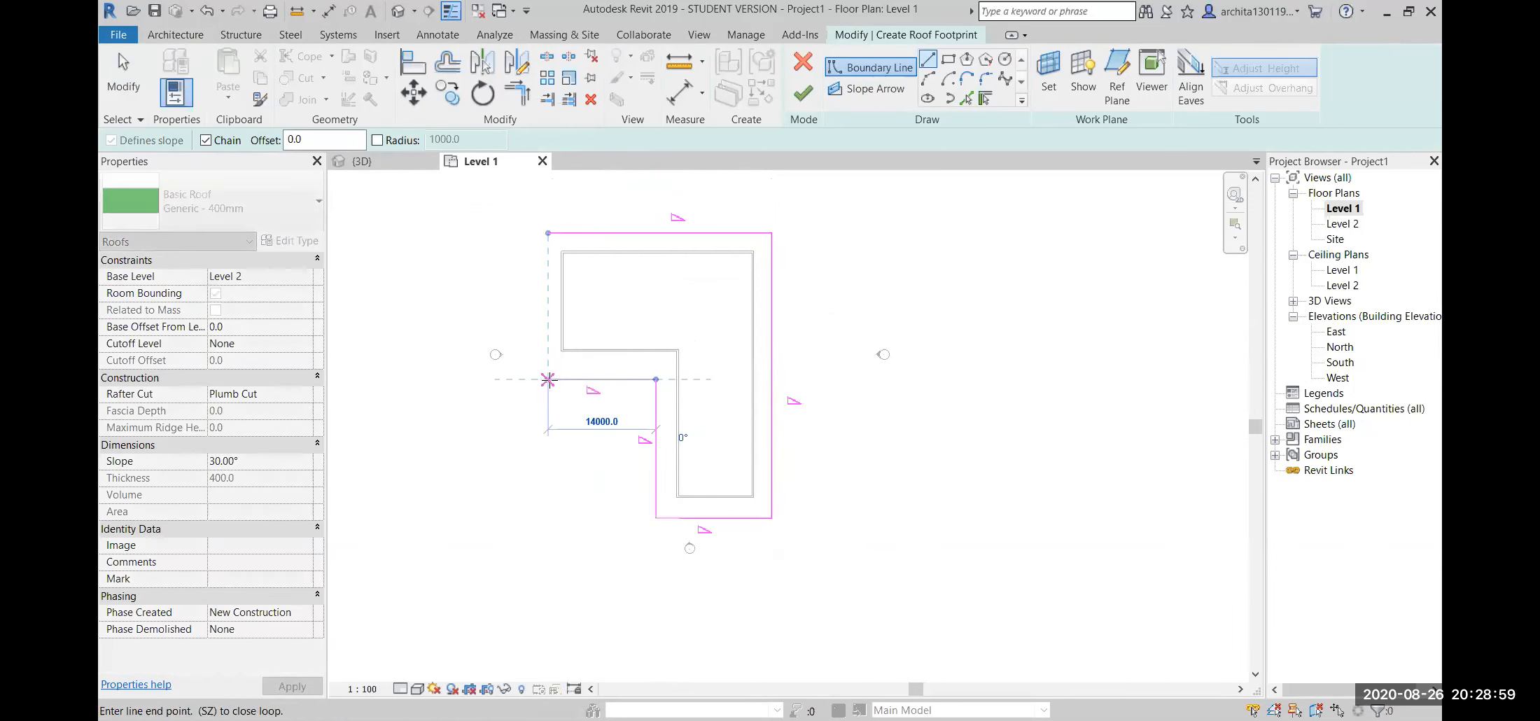
left_click(548, 233)
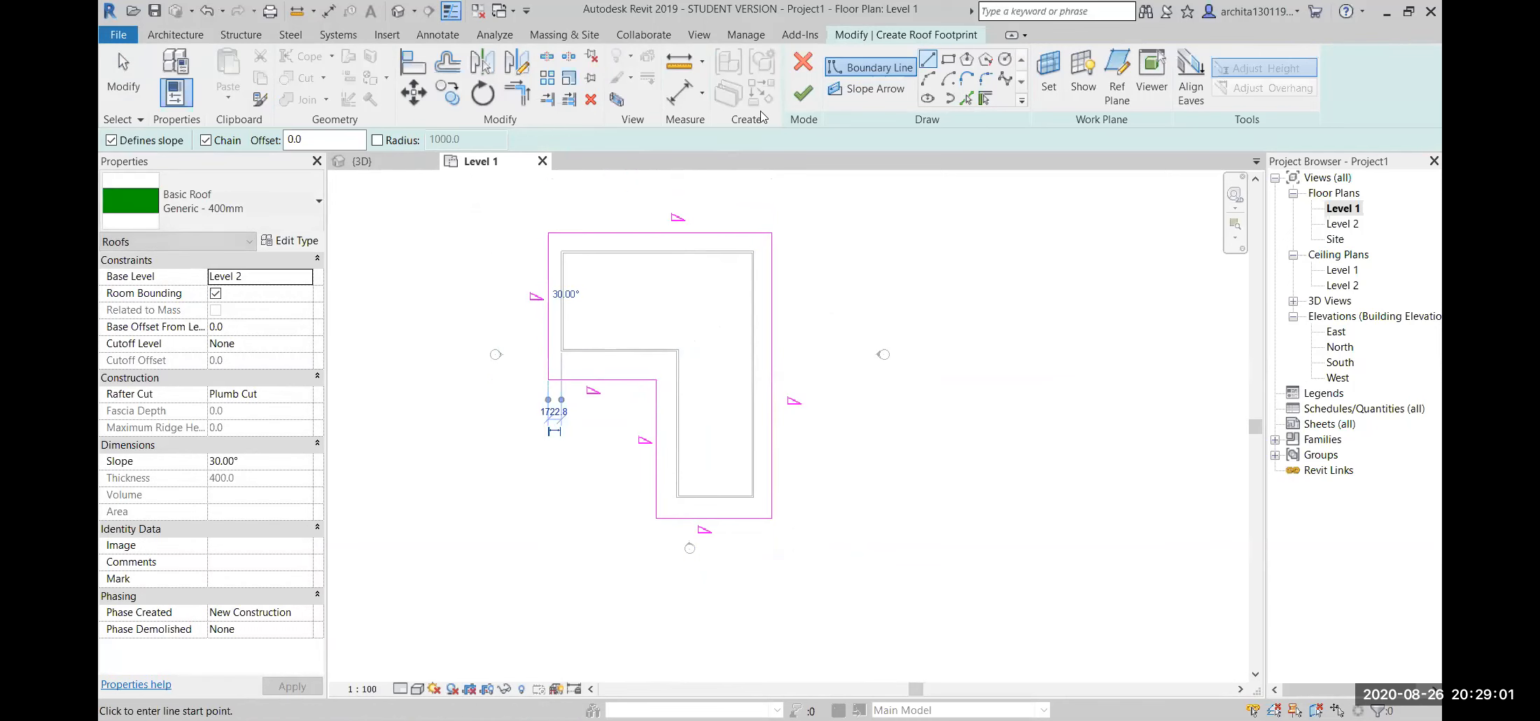
- Finish the roof footprint and attach the building's walls to the roof
left_click(803, 93)
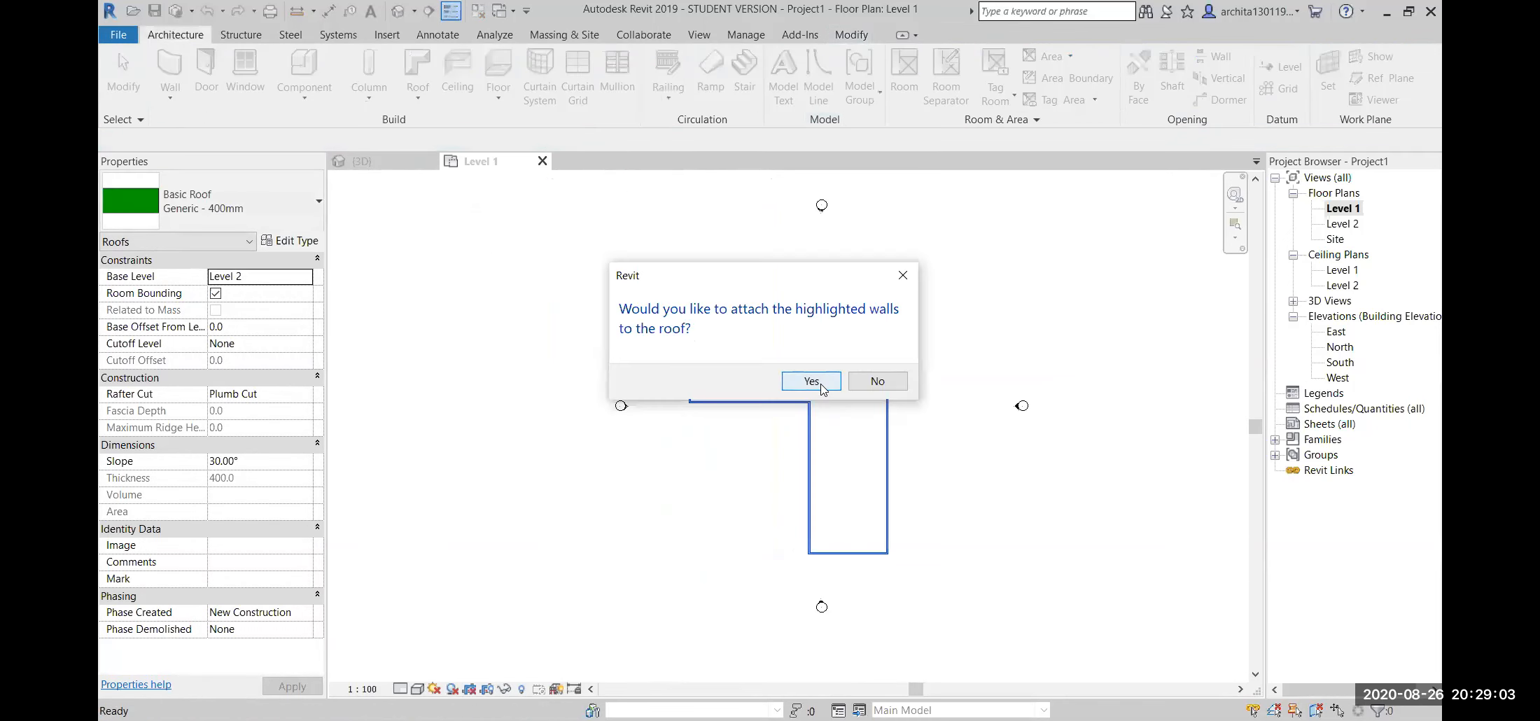
left_click(811, 380)
left_click(541, 241)
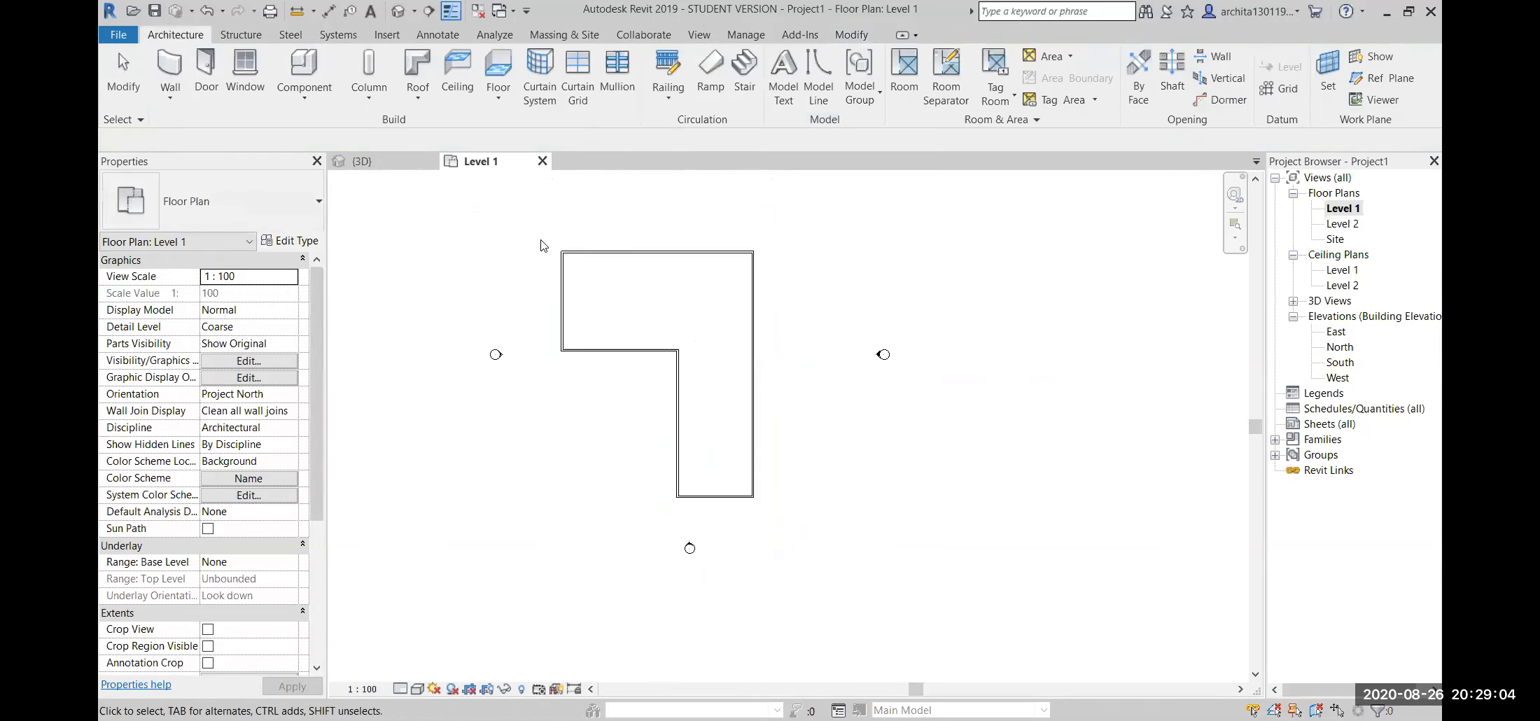
- Open the default 3D view and examine the hipped roof and walls from several sides
left_click(398, 11)
middle_click_drag(672, 353, 568, 509, "shift")
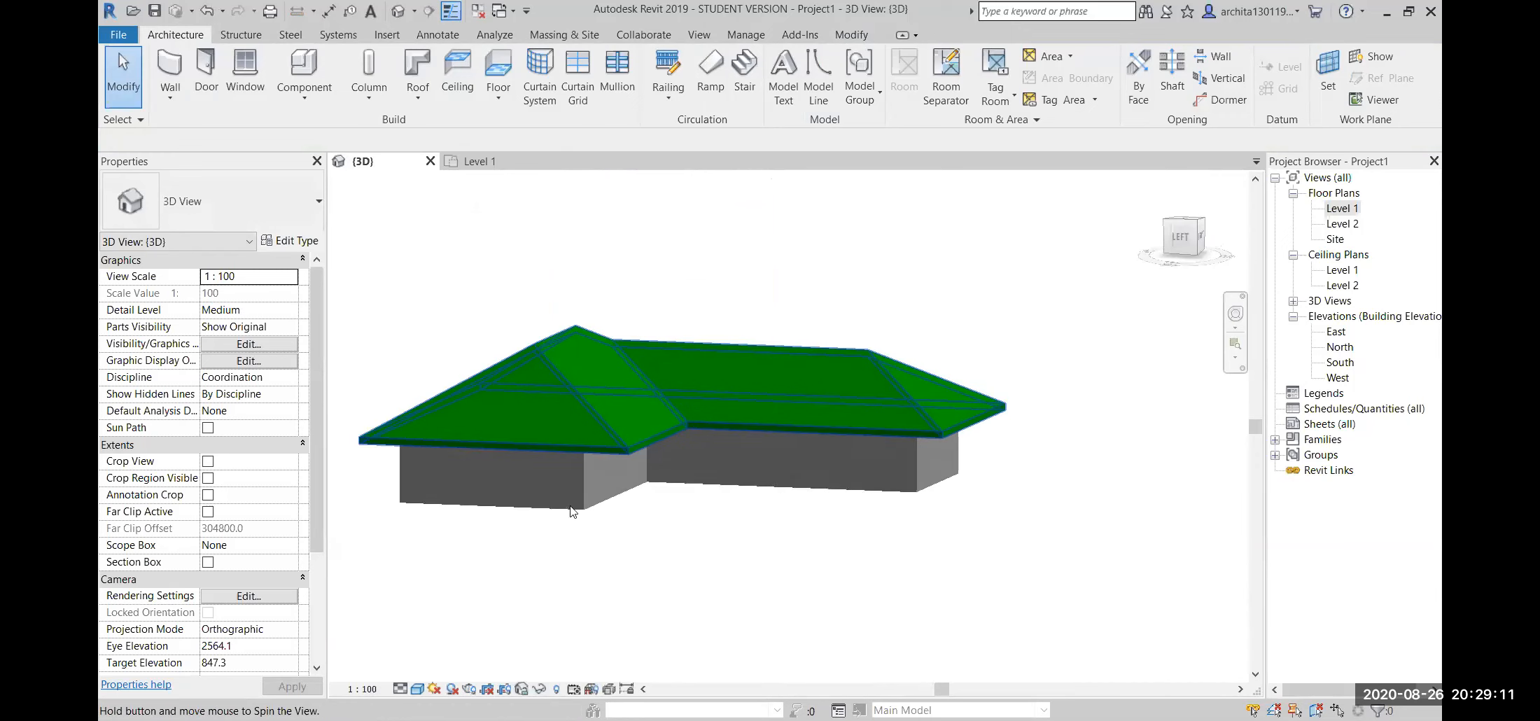
middle_click_drag(599, 462, 848, 504, "shift")
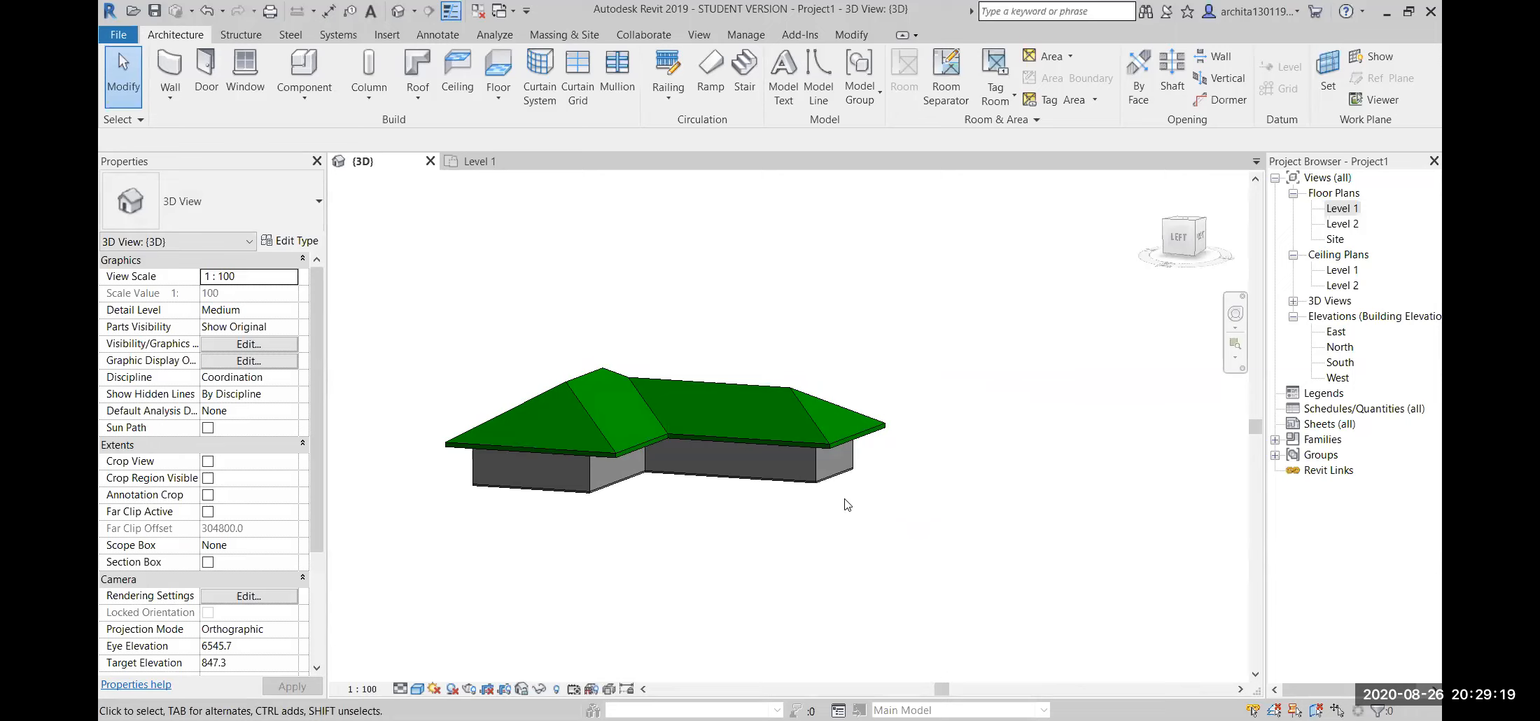
middle_click_drag(847, 504, 664, 523, "shift")
middle_click_drag(770, 524, 971, 511, "shift")
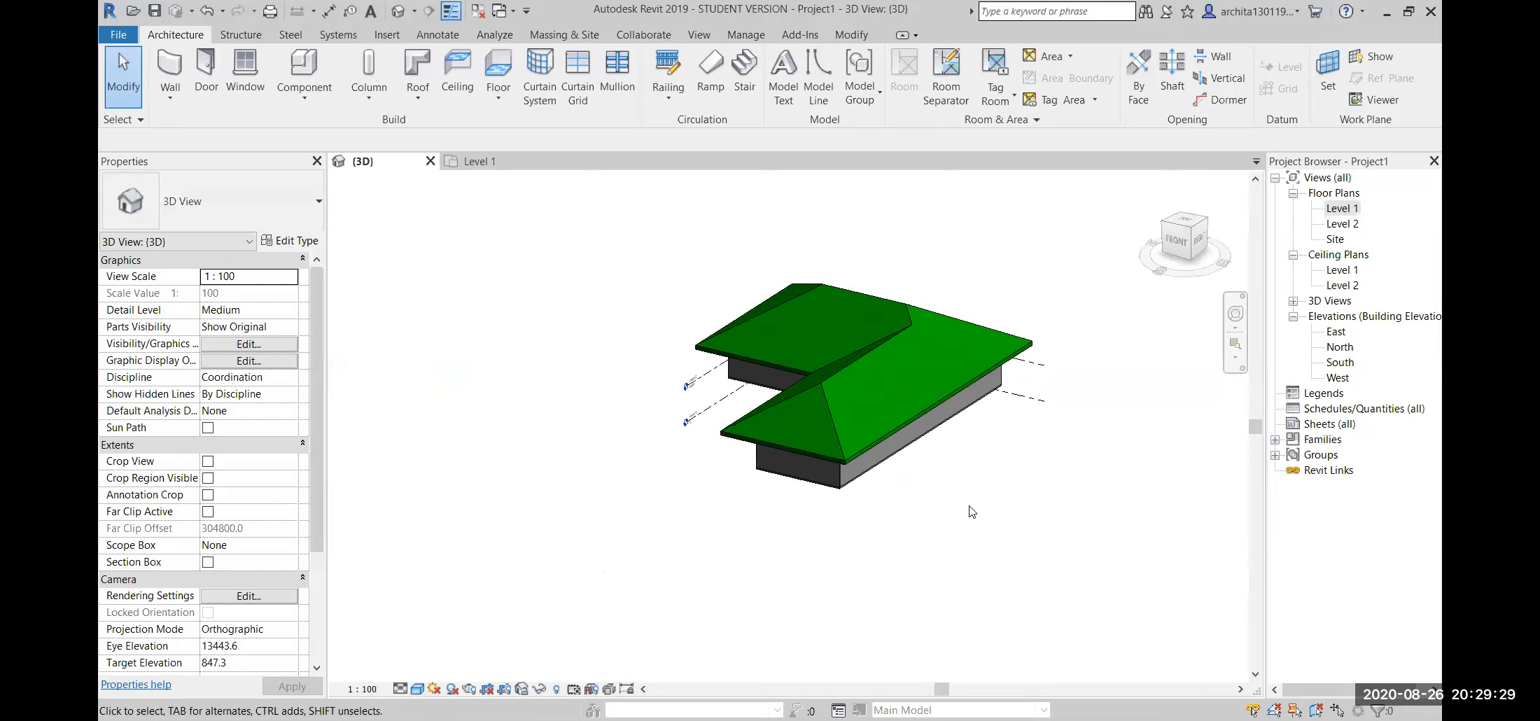
middle_click_drag(949, 470, 916, 466)
scroll(908, 553, "up", 1)
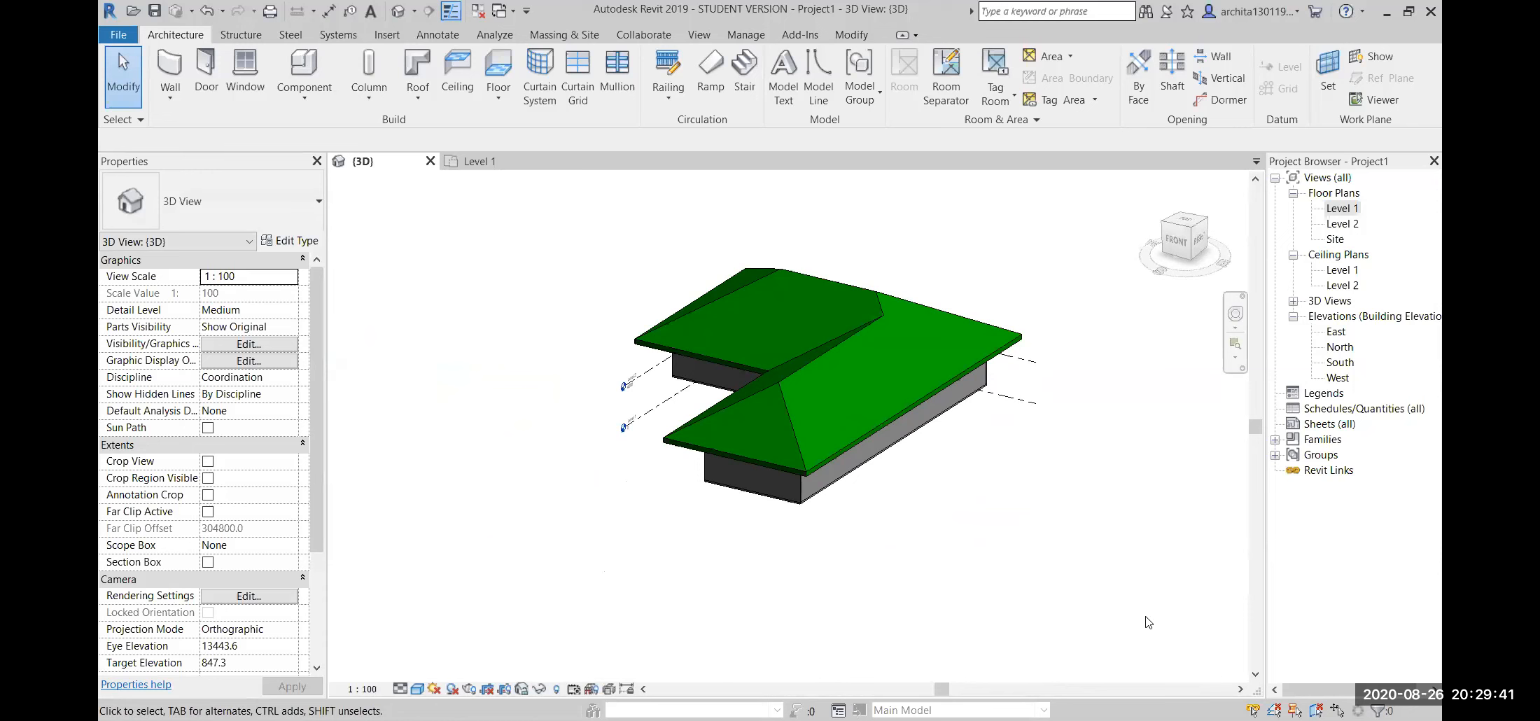
scroll(891, 519, "up", 1)
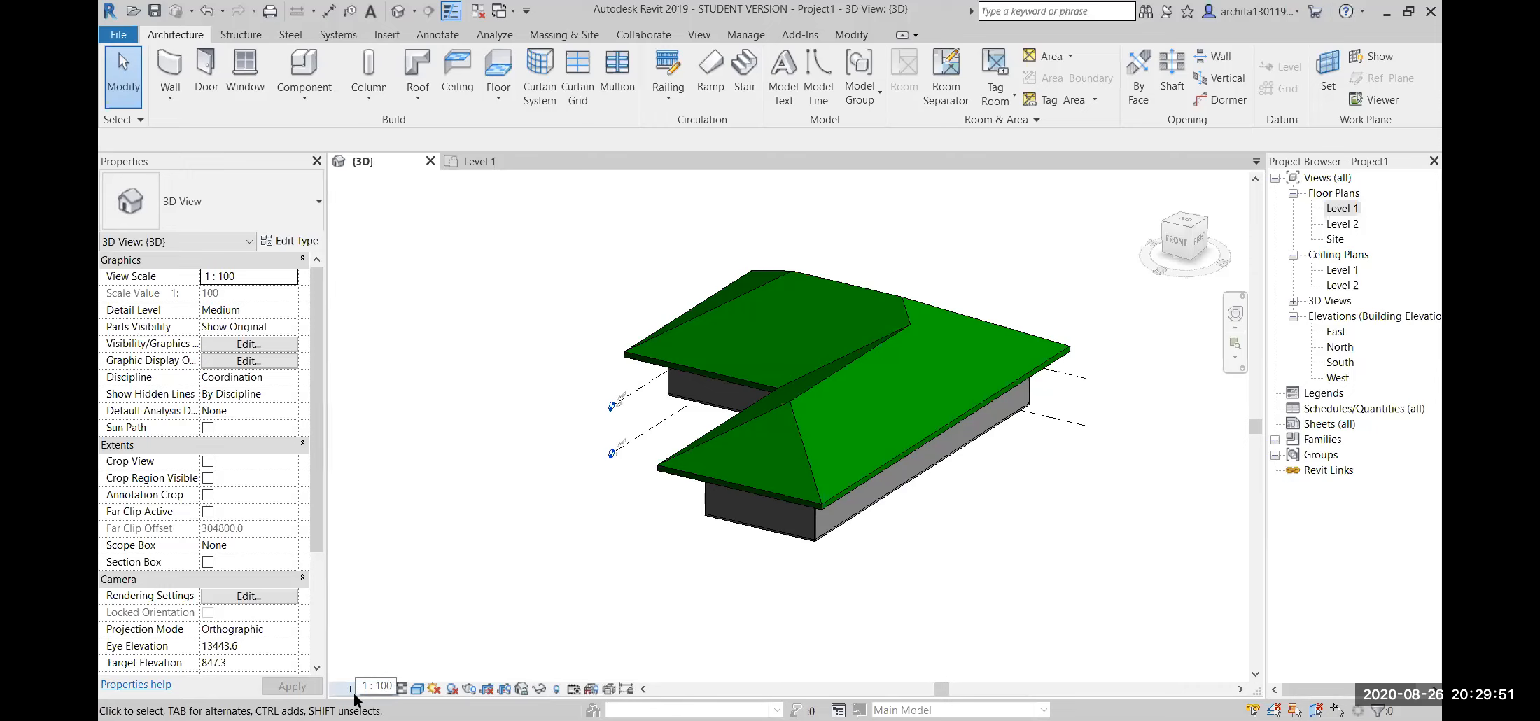
- Set the 3D view's detail level to Fine and its visual style to Wireframe
left_click(399, 691)
left_click(406, 674)
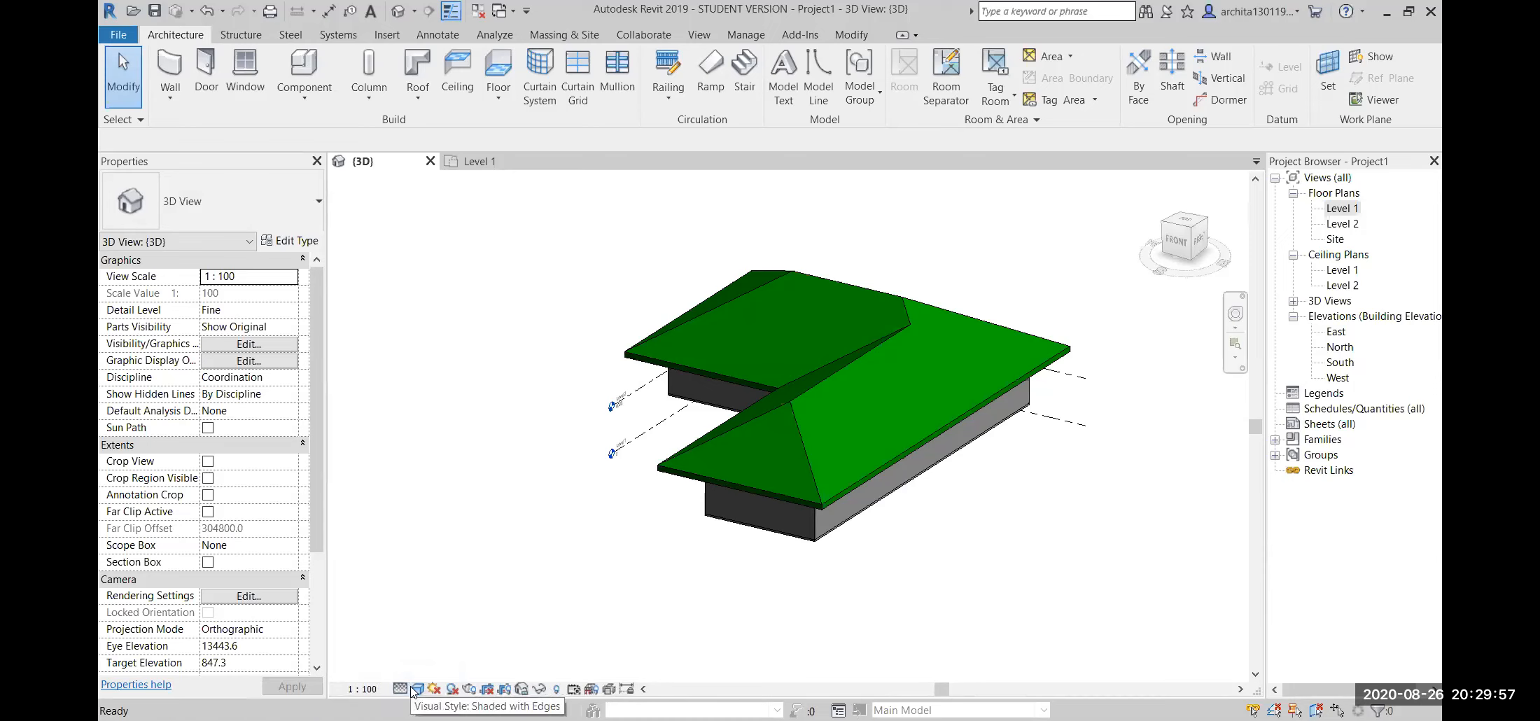
left_click(417, 689)
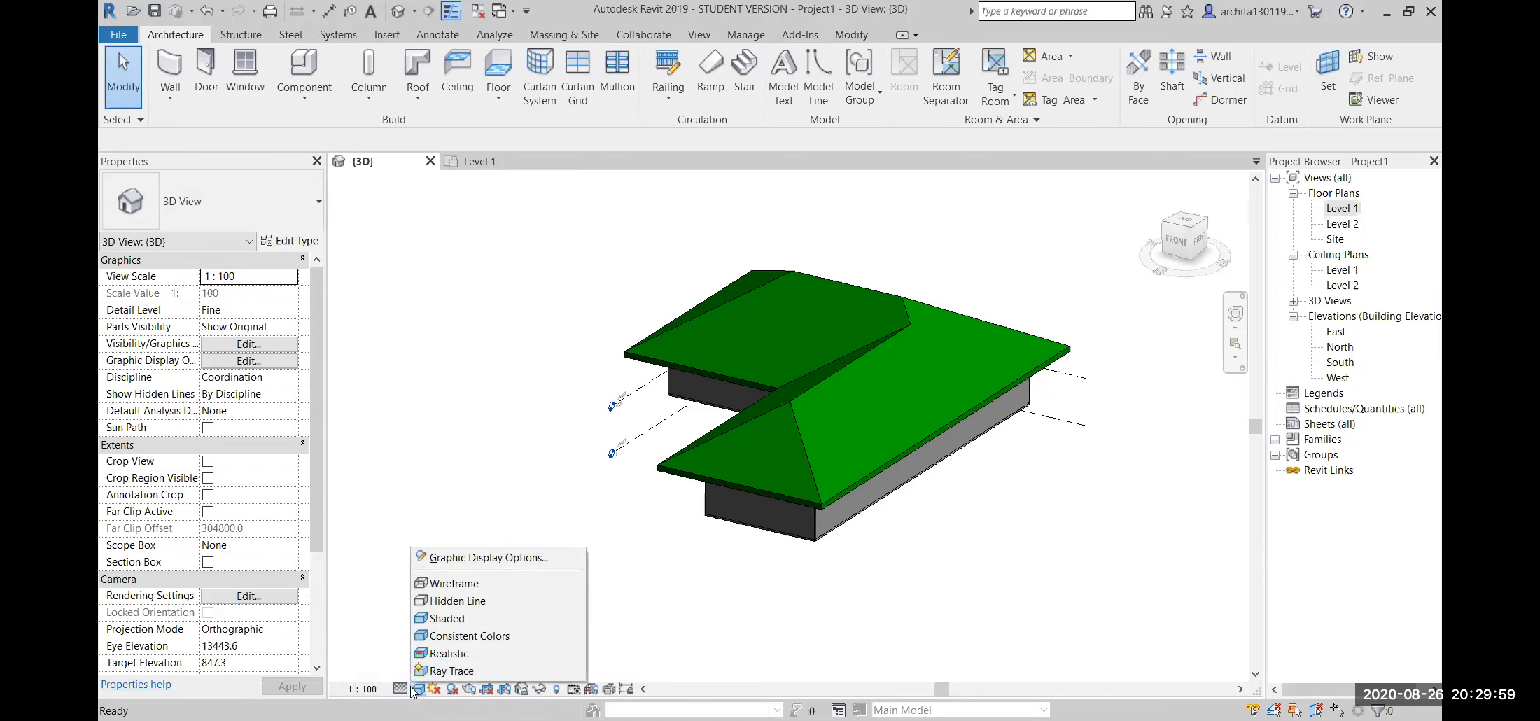
left_click(479, 591)
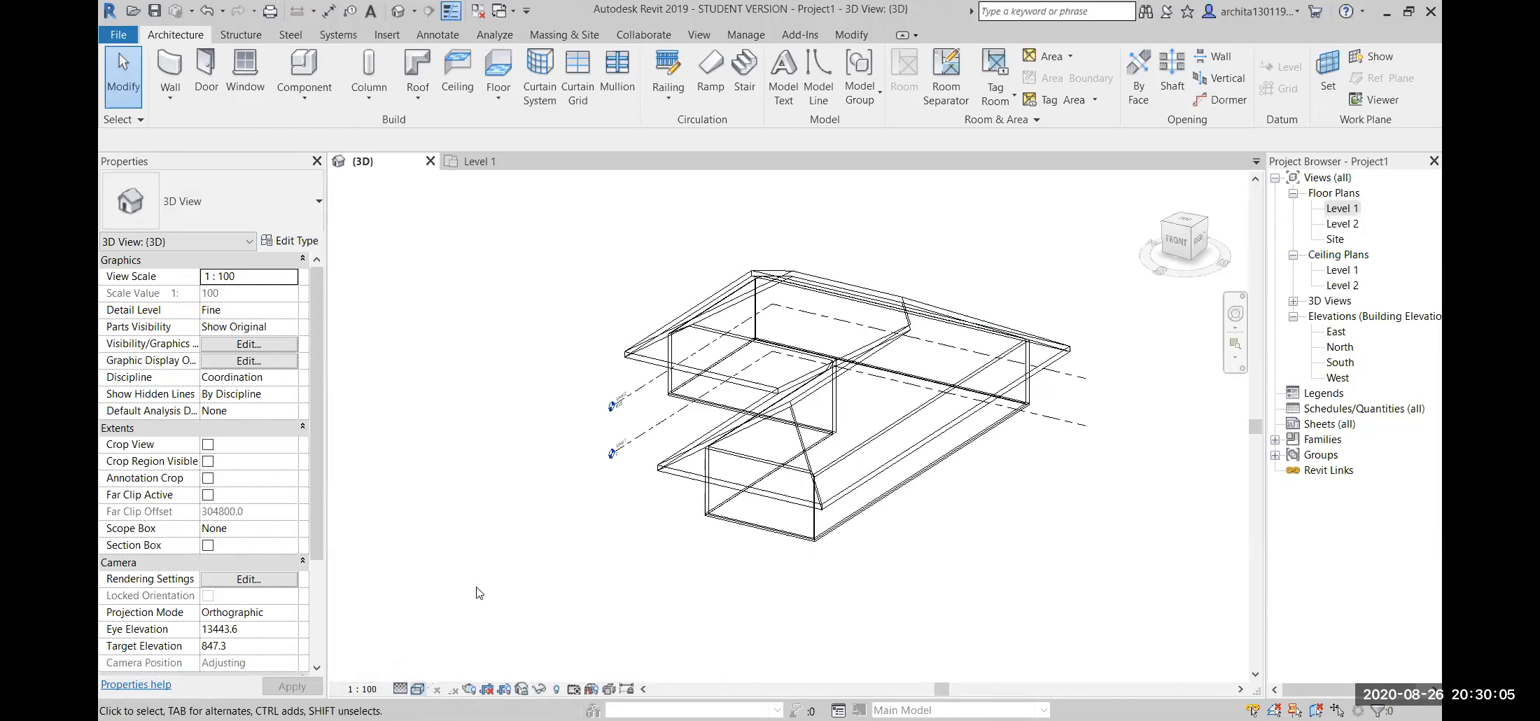
- Switch the 3D view's visual style to Hidden Line and look closer at the building
left_click(419, 689)
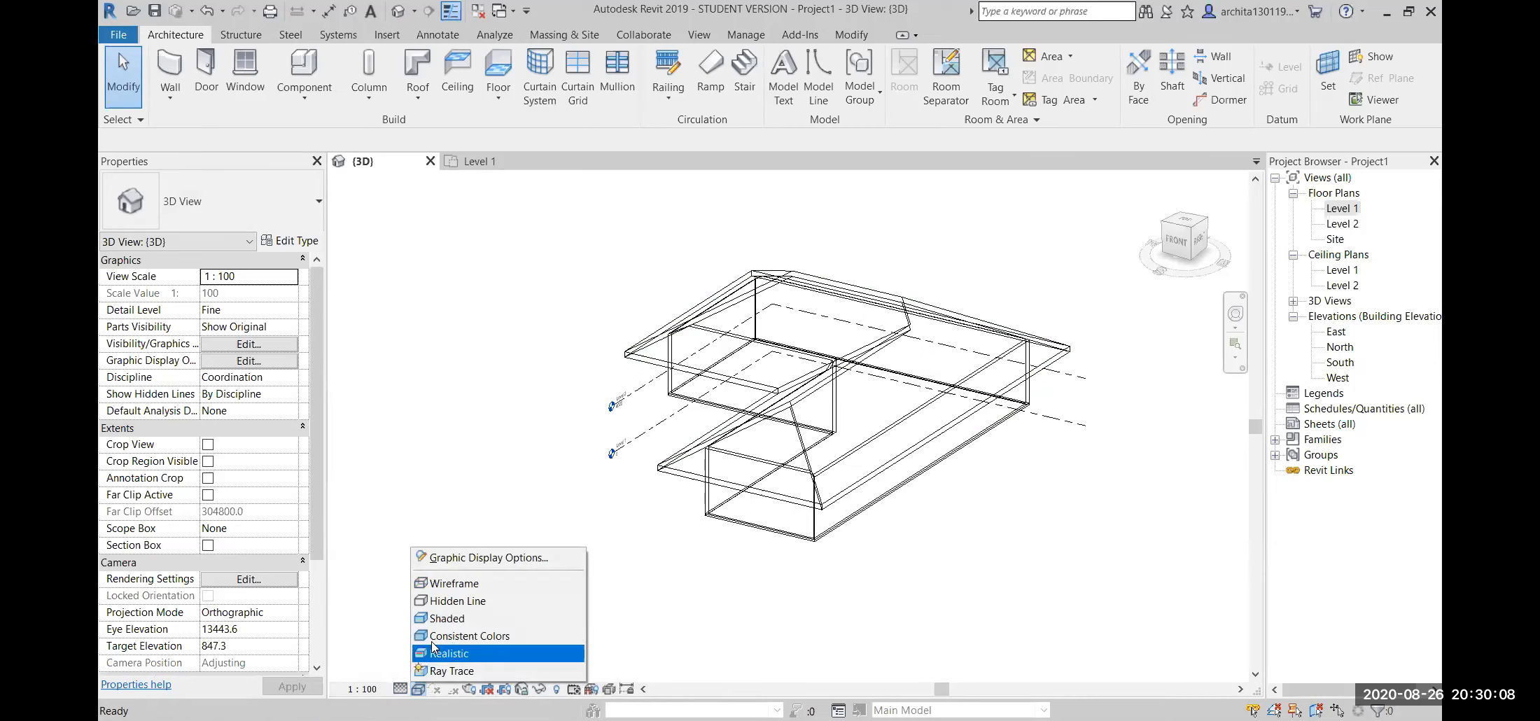
left_click(428, 603)
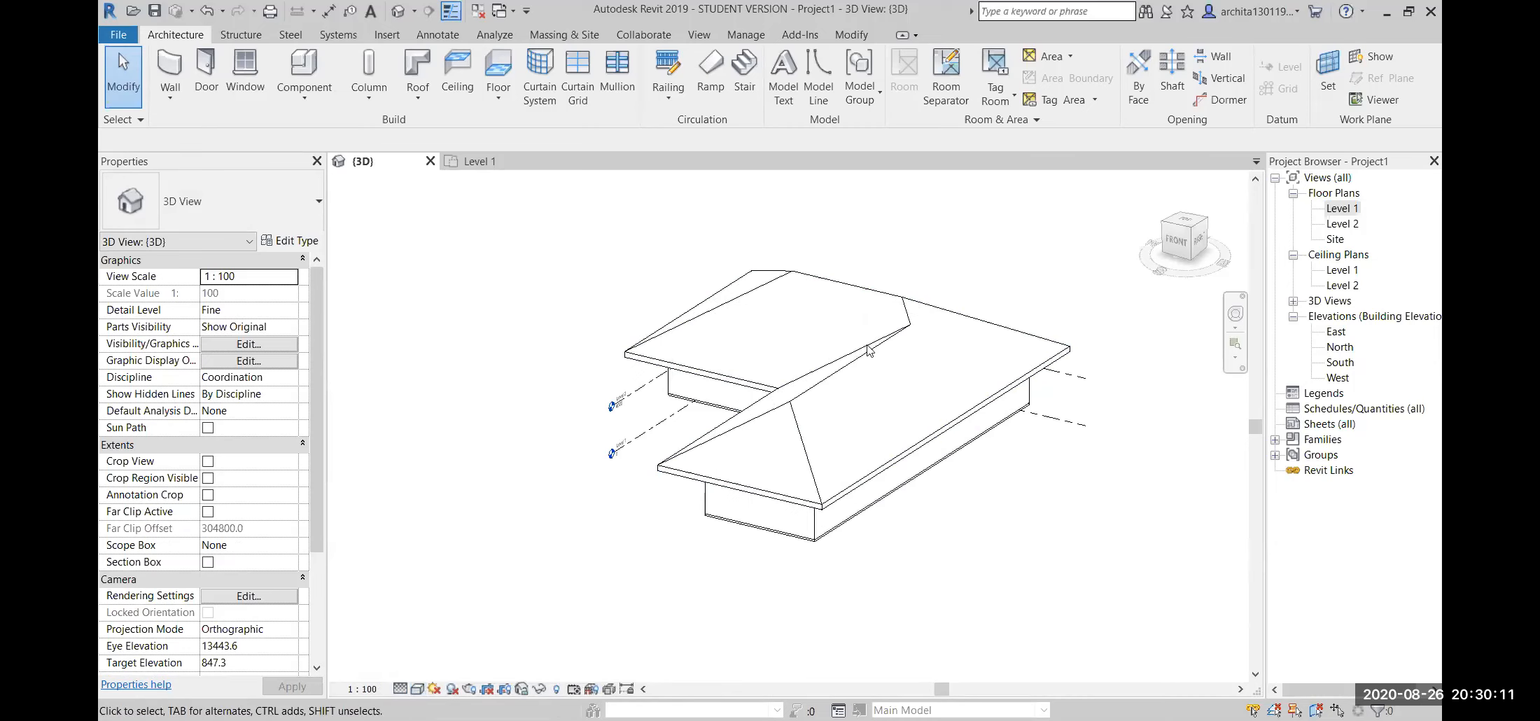
middle_click_drag(918, 578, 904, 639)
scroll(819, 657, "up", 3)
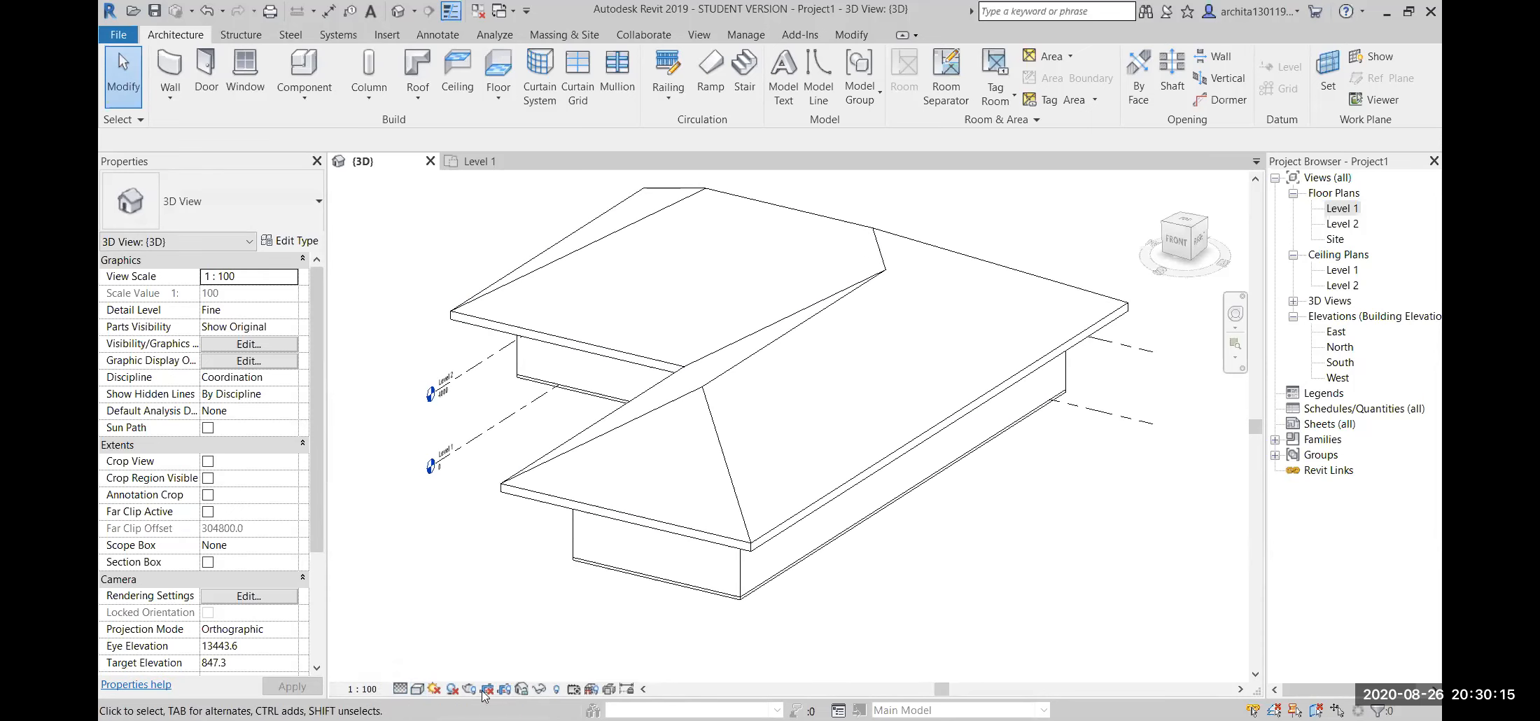
- Try the Shaded and Consistent Colors visual styles on the 3D view
left_click(418, 689)
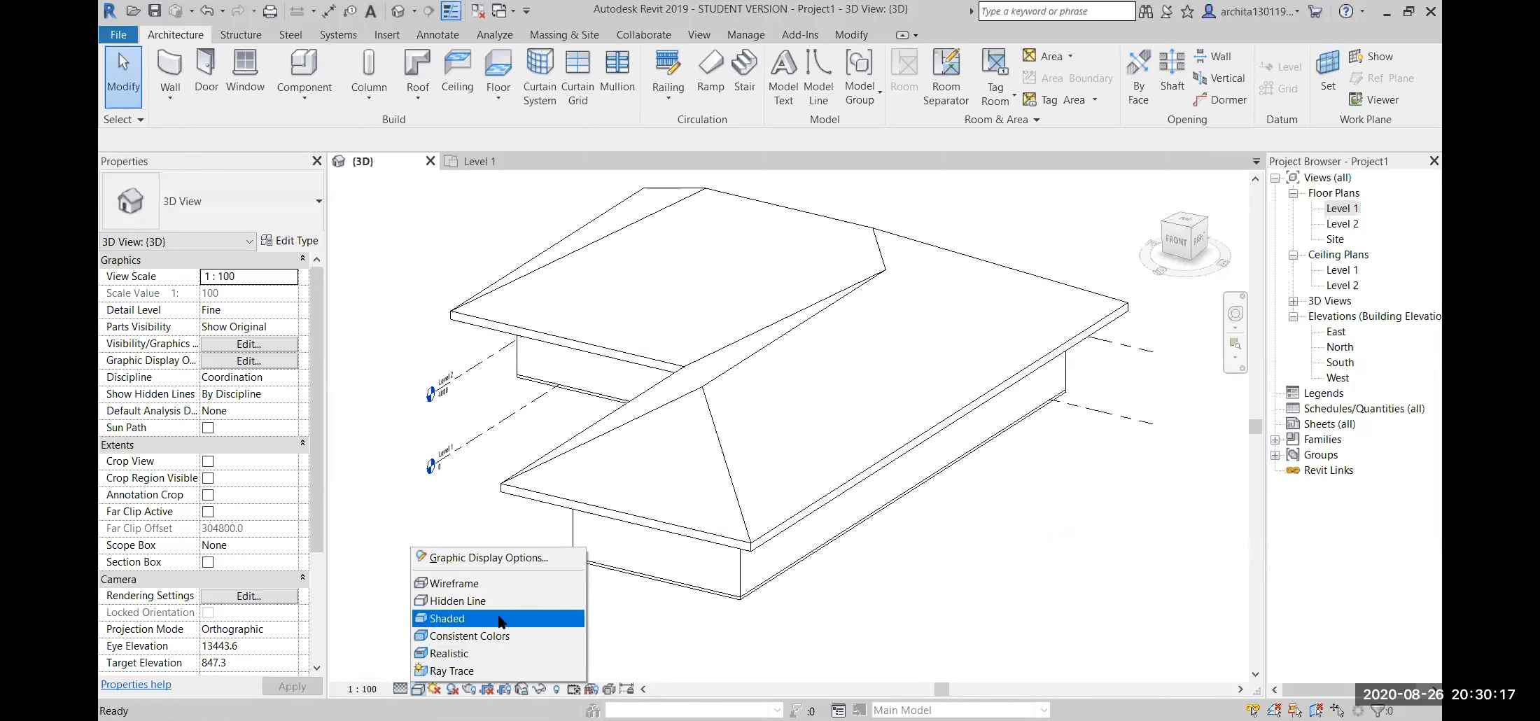
left_click(460, 619)
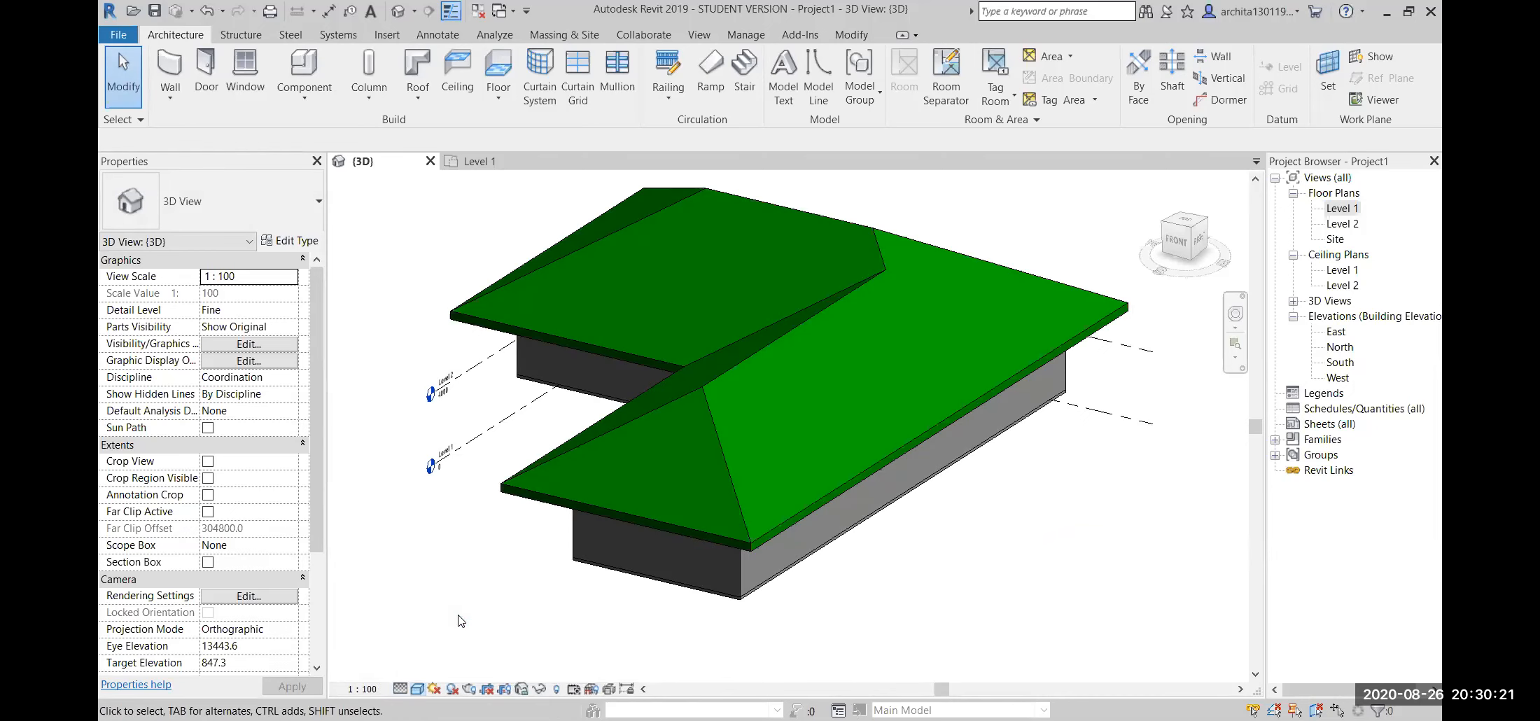
left_click(420, 690)
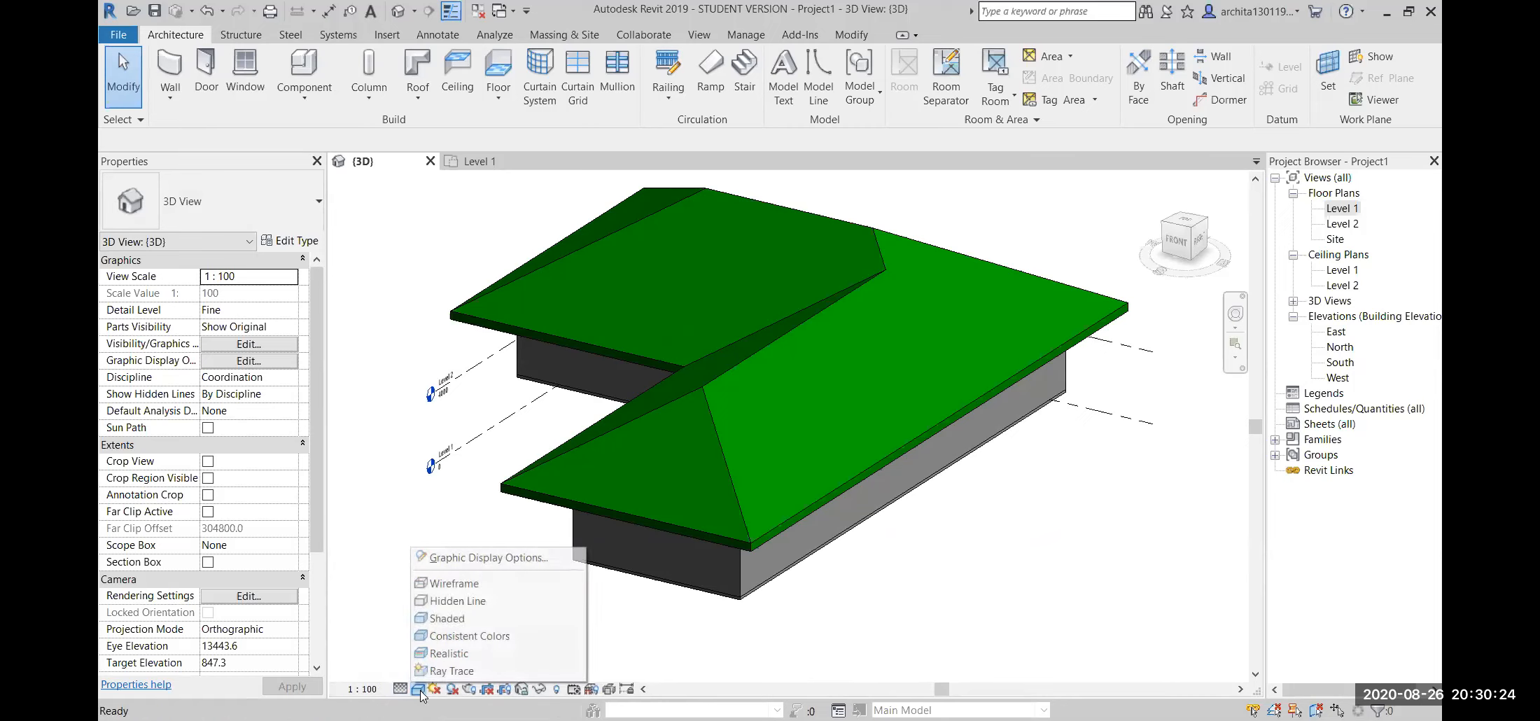
left_click(476, 636)
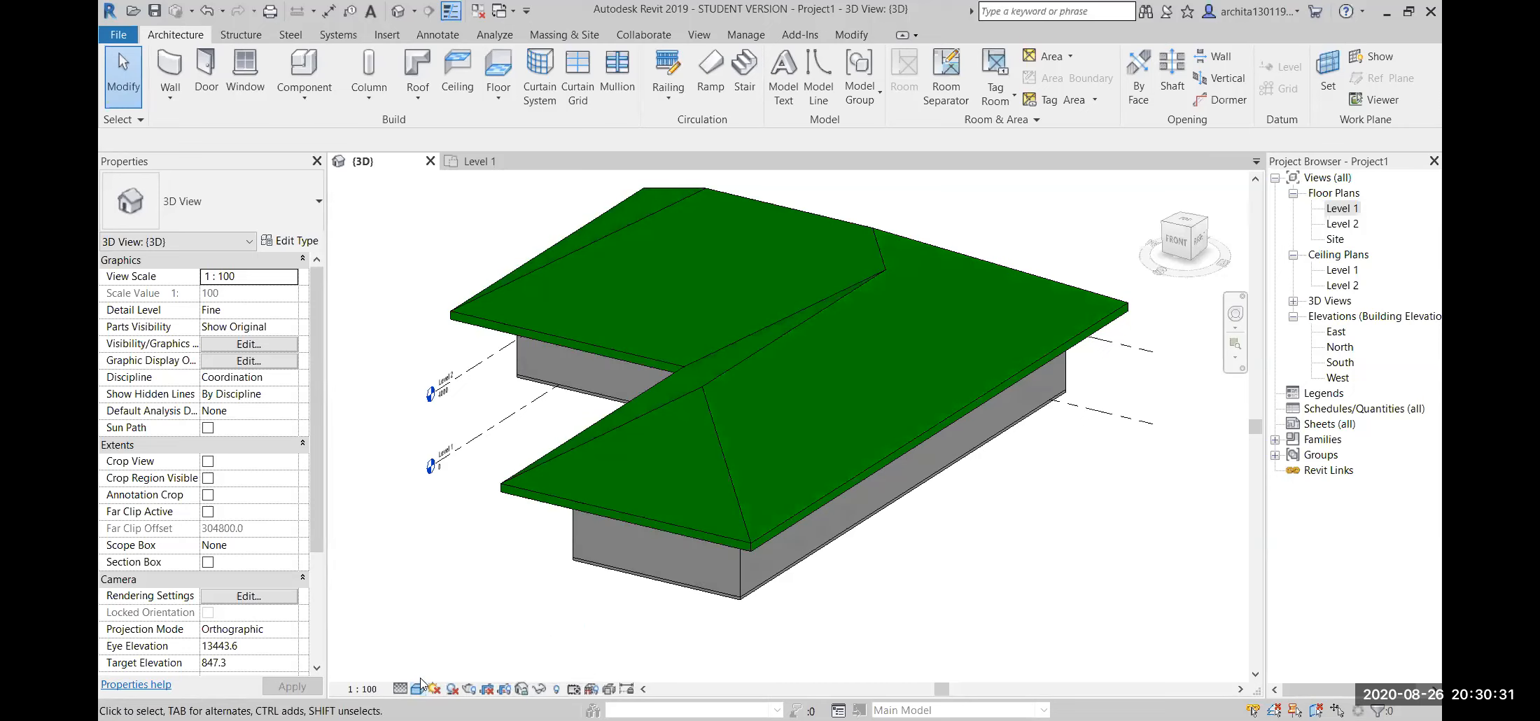
- Return the 3D view's visual style to Shaded
left_click(418, 689)
left_click(475, 619)
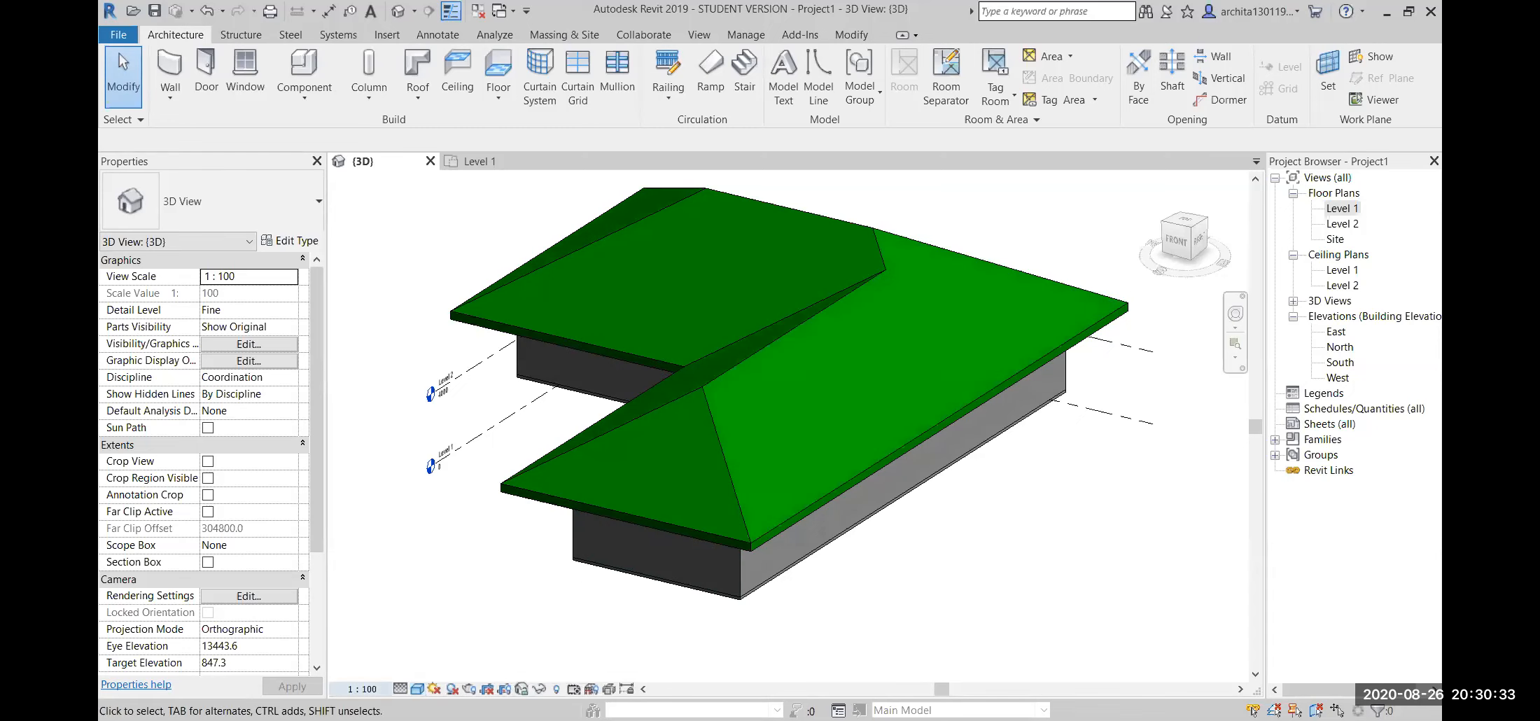
middle_click_drag(631, 439, 653, 470)
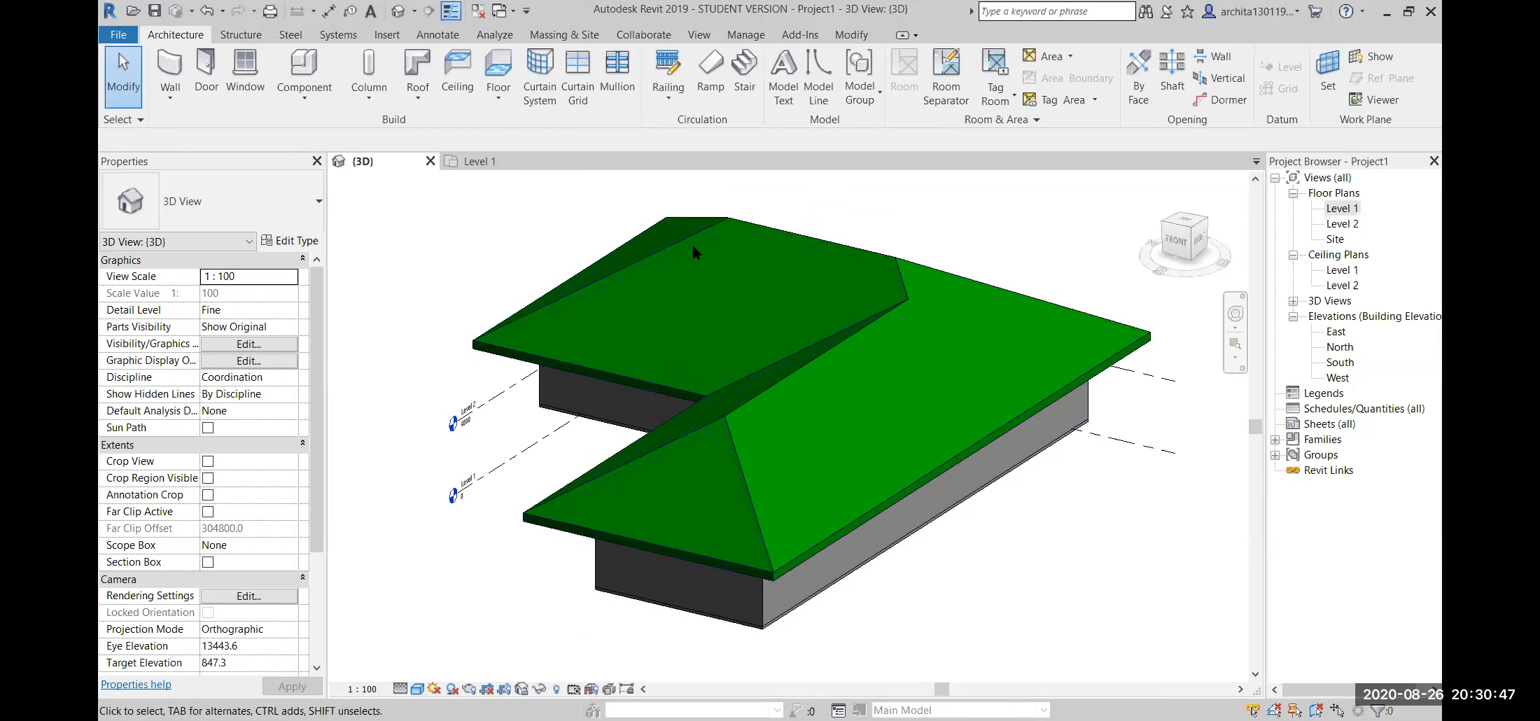
- Try the Consistent Colors and Realistic visual styles on the 3D view and look closer at the building
left_click(418, 689)
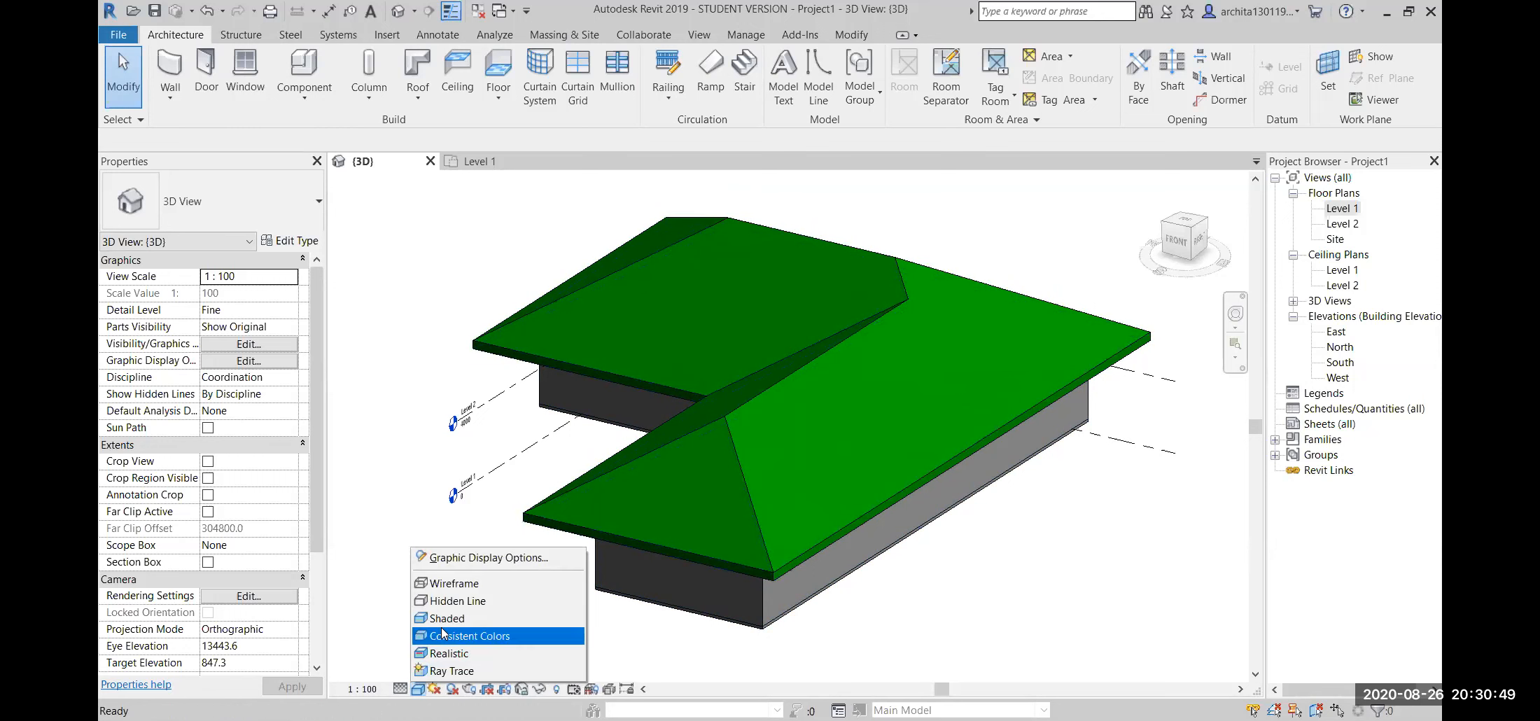
left_click(449, 639)
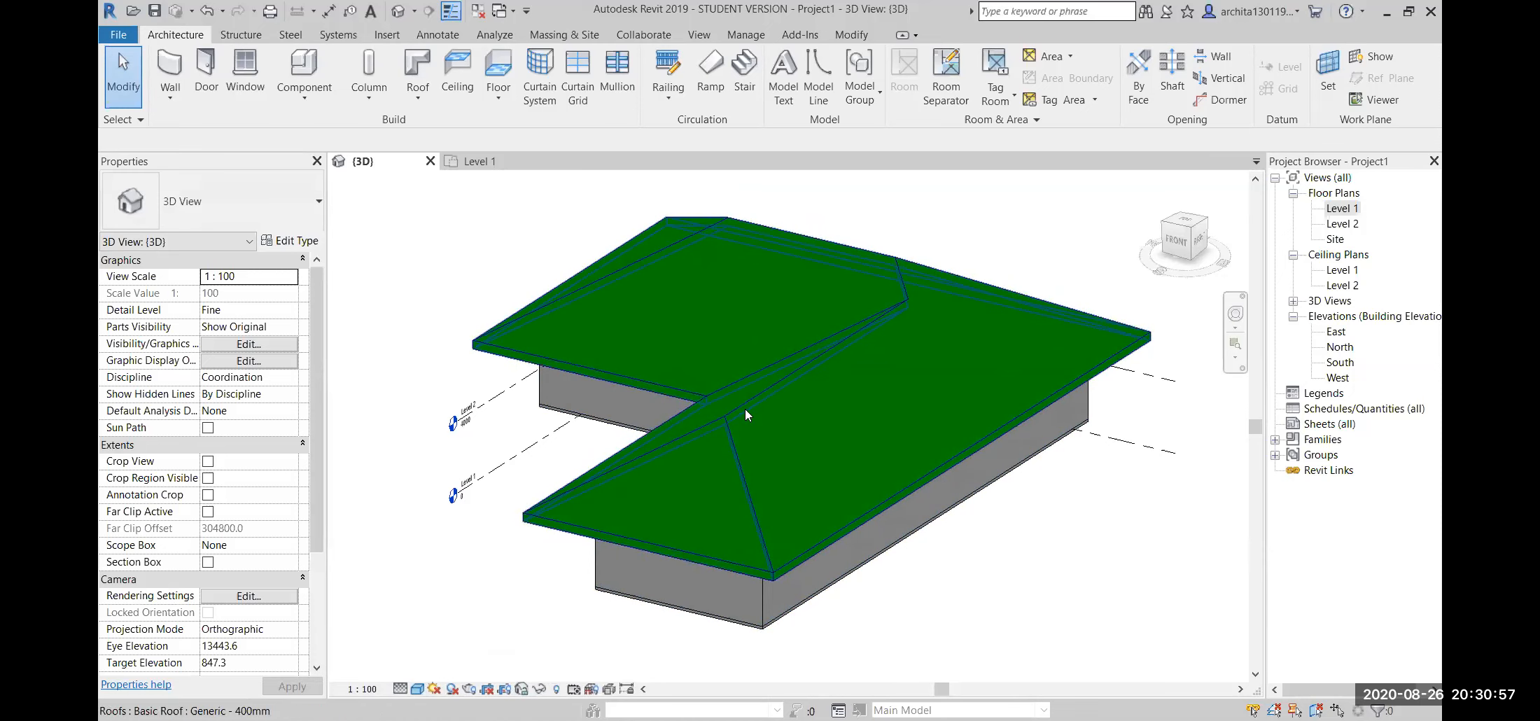
left_click(418, 689)
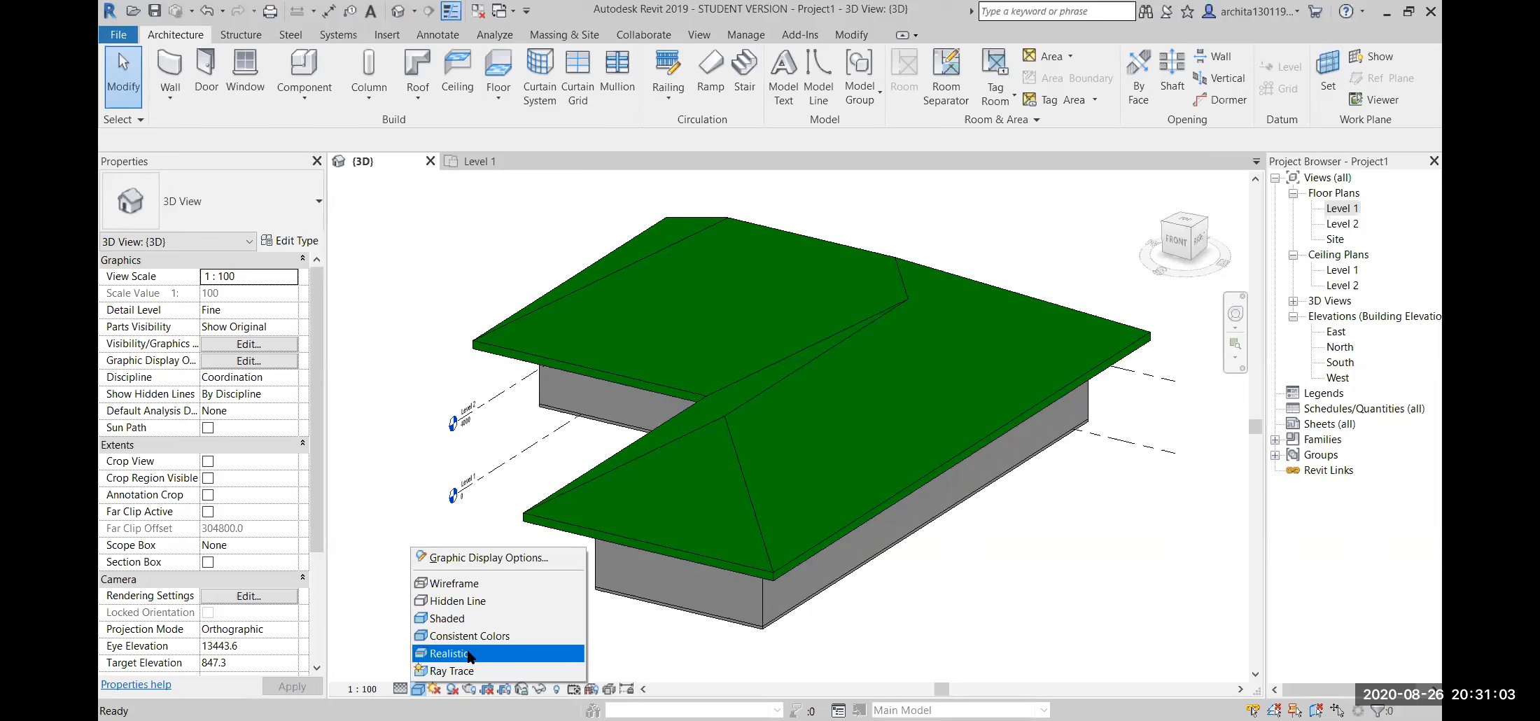
left_click(468, 654)
scroll(1029, 527, "up", 1)
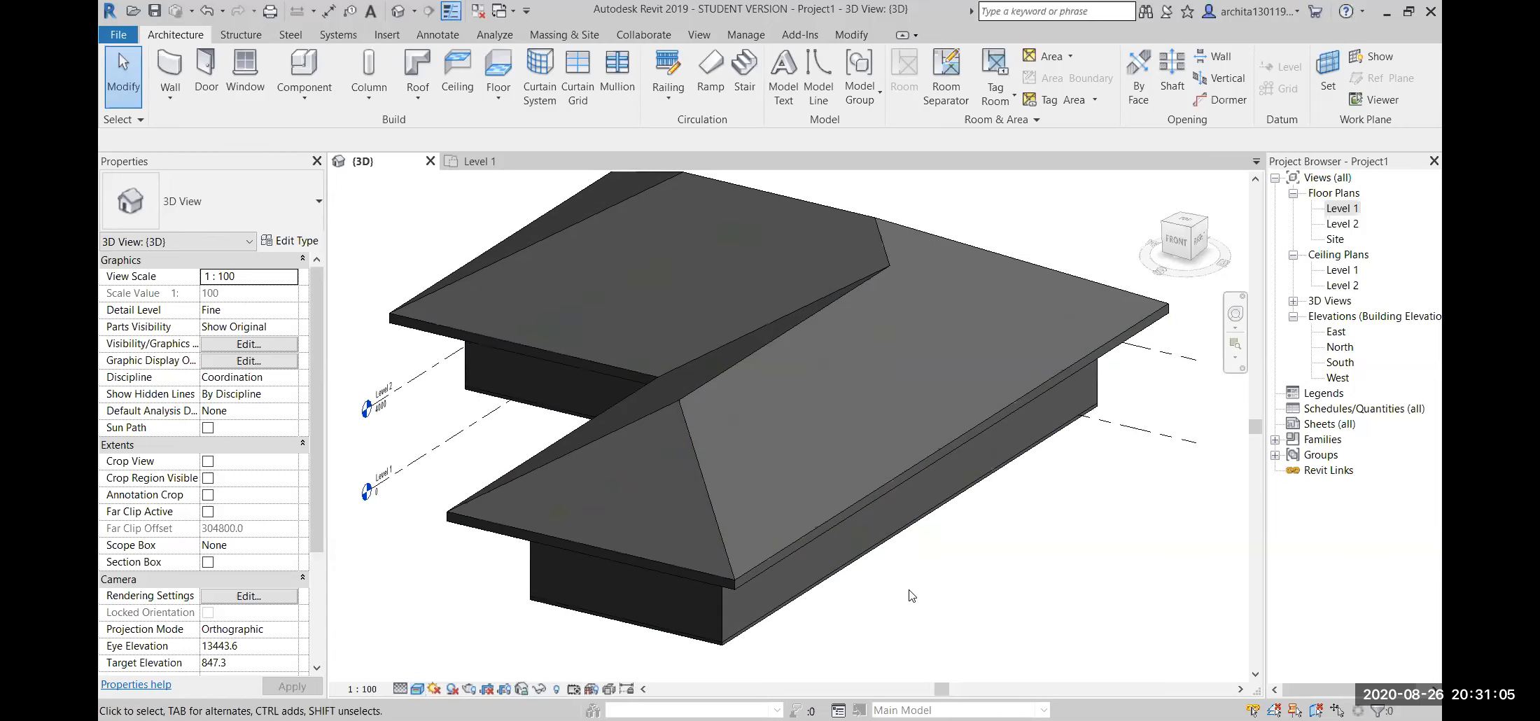
middle_click_drag(912, 596, 960, 613)
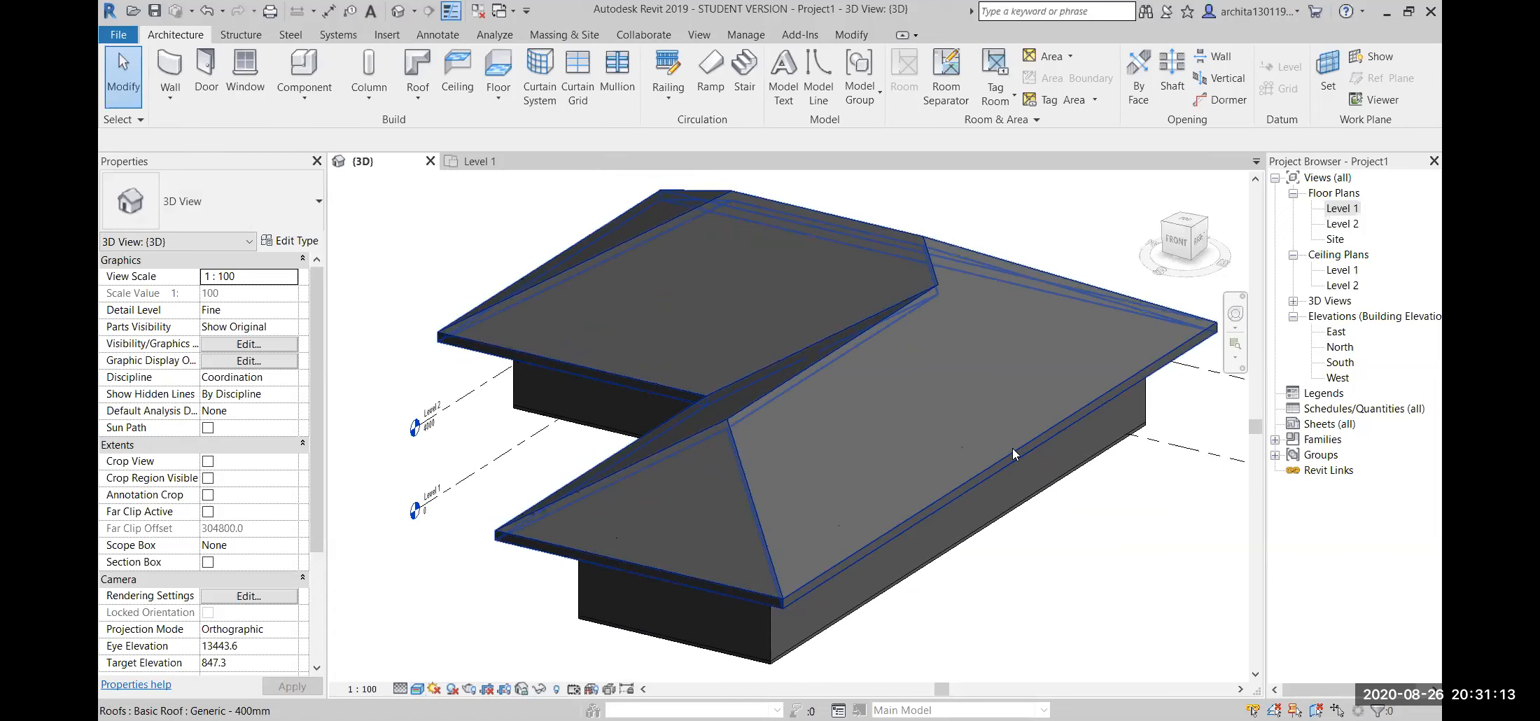
scroll(951, 501, "up", 1)
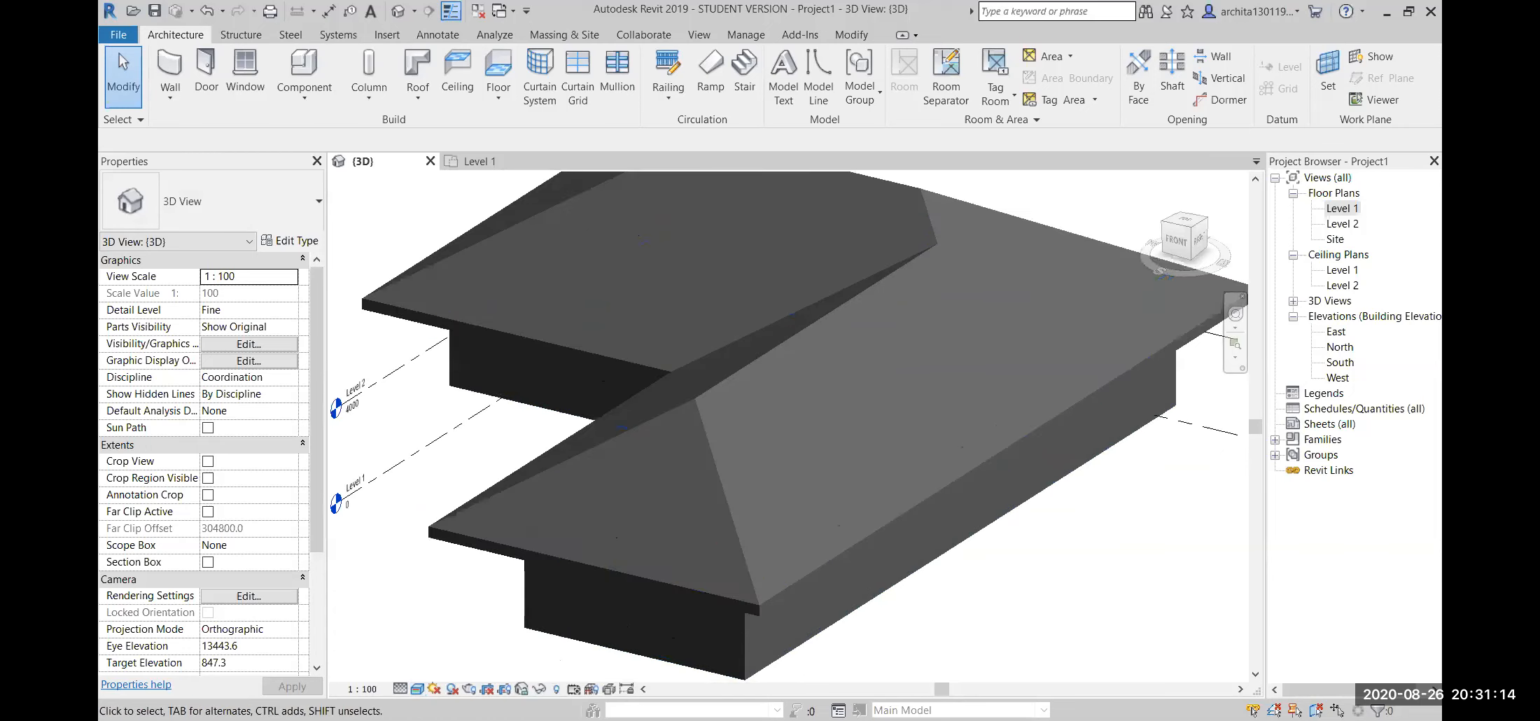
- Try the Ray Trace visual style on the whole building in the 3D view
left_click(418, 690)
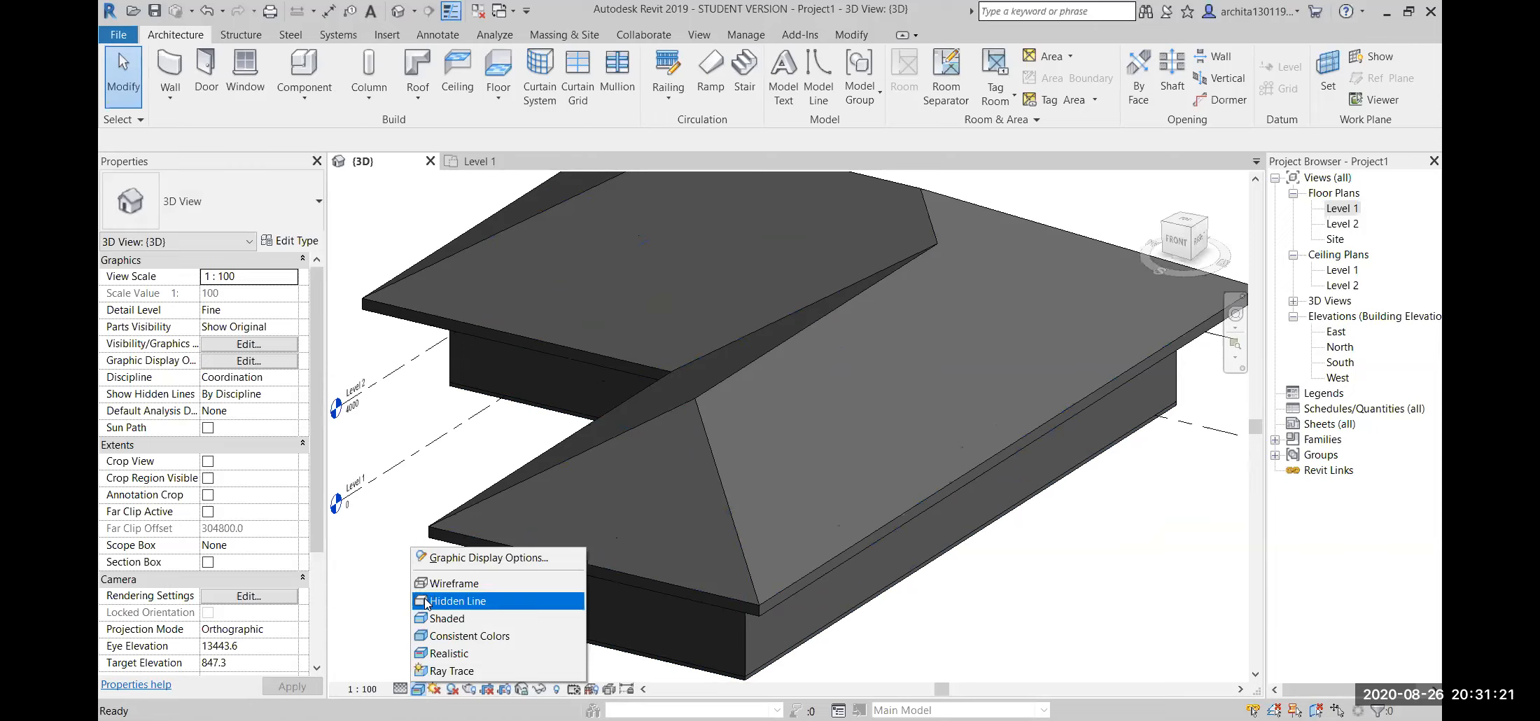
left_click(494, 636)
scroll(615, 441, "down", 2)
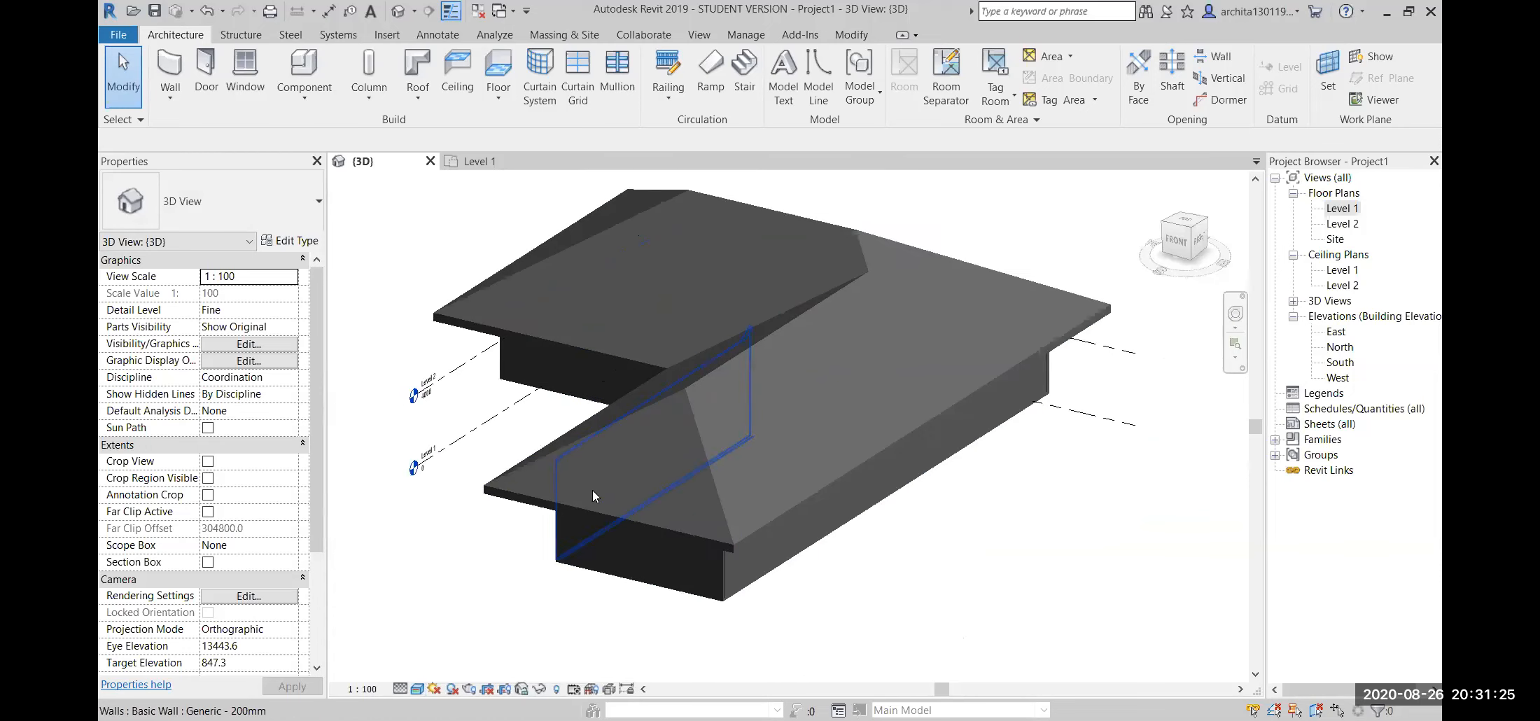
left_click(418, 689)
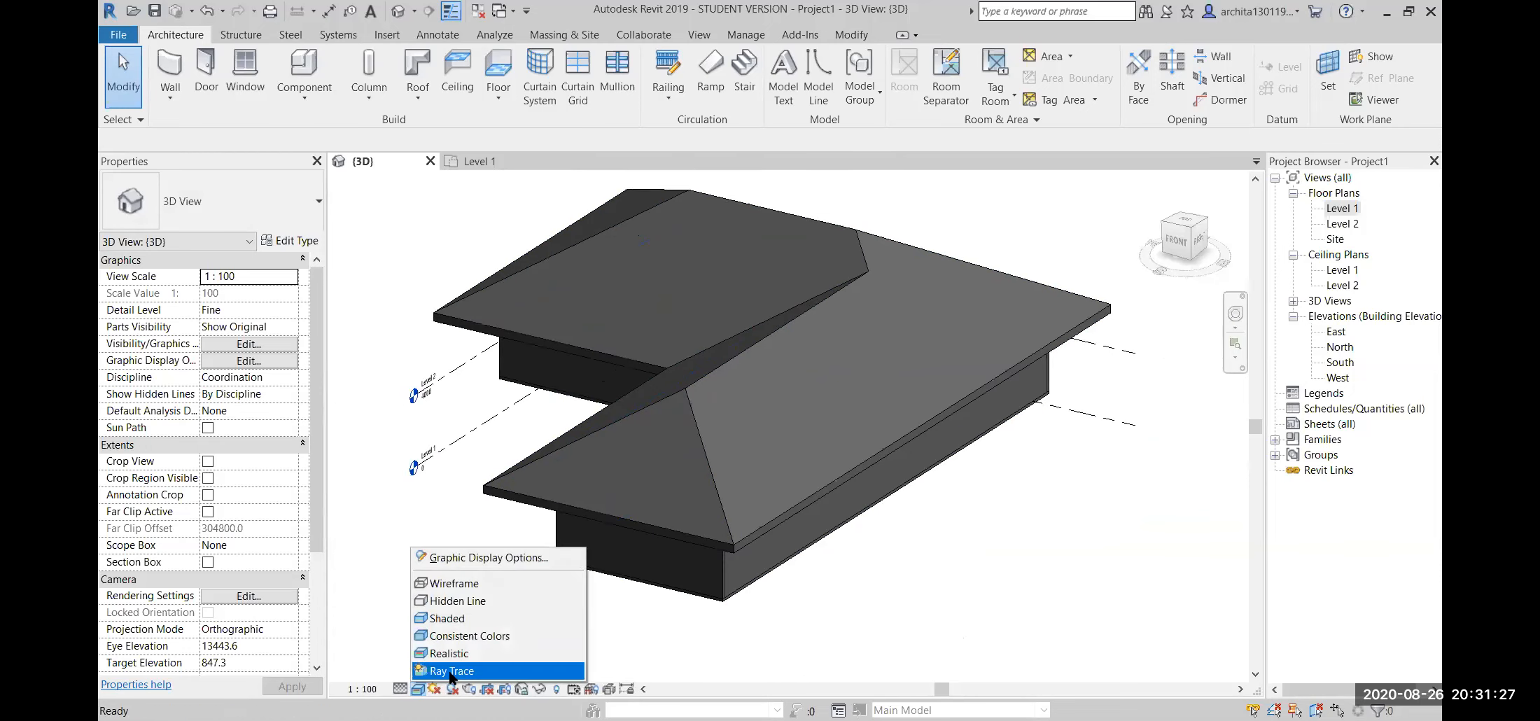
left_click(449, 672)
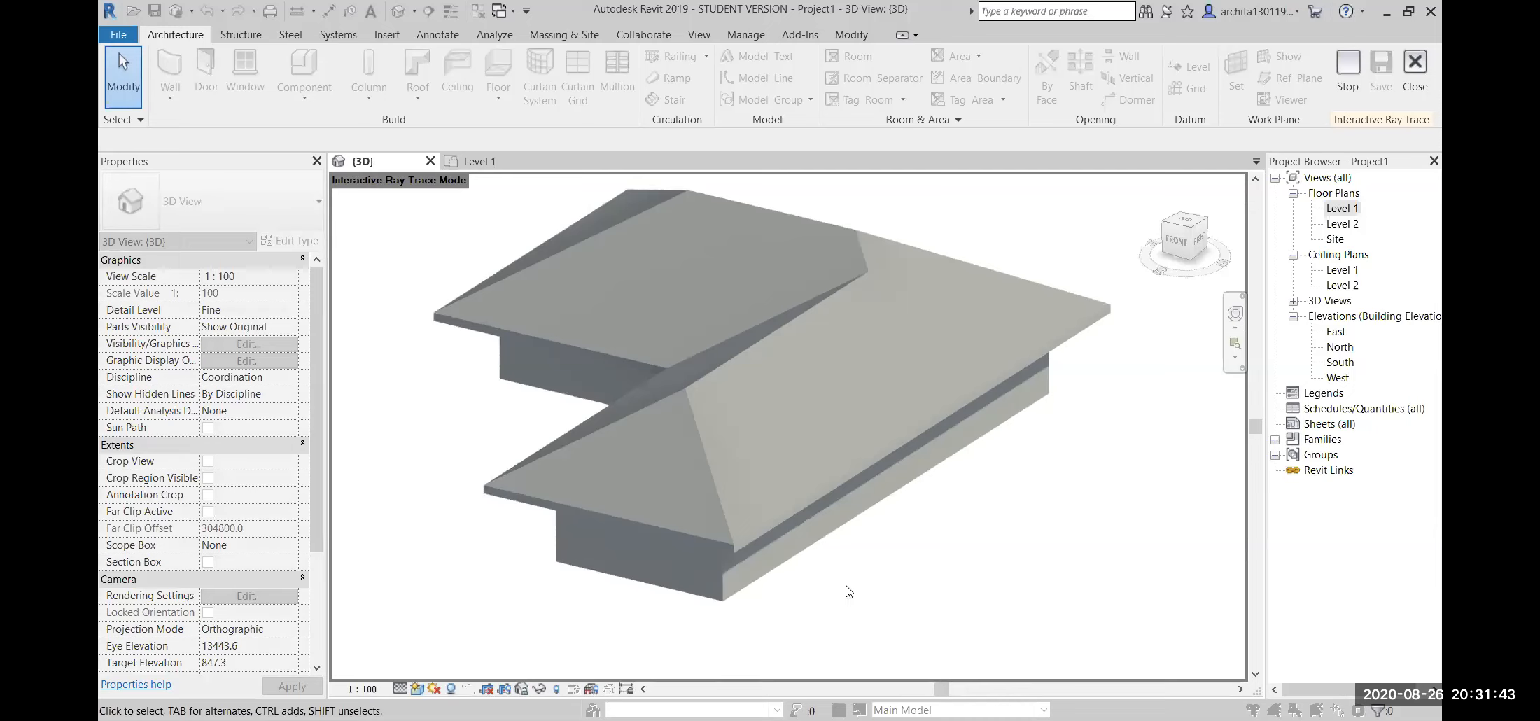
left_click(418, 689)
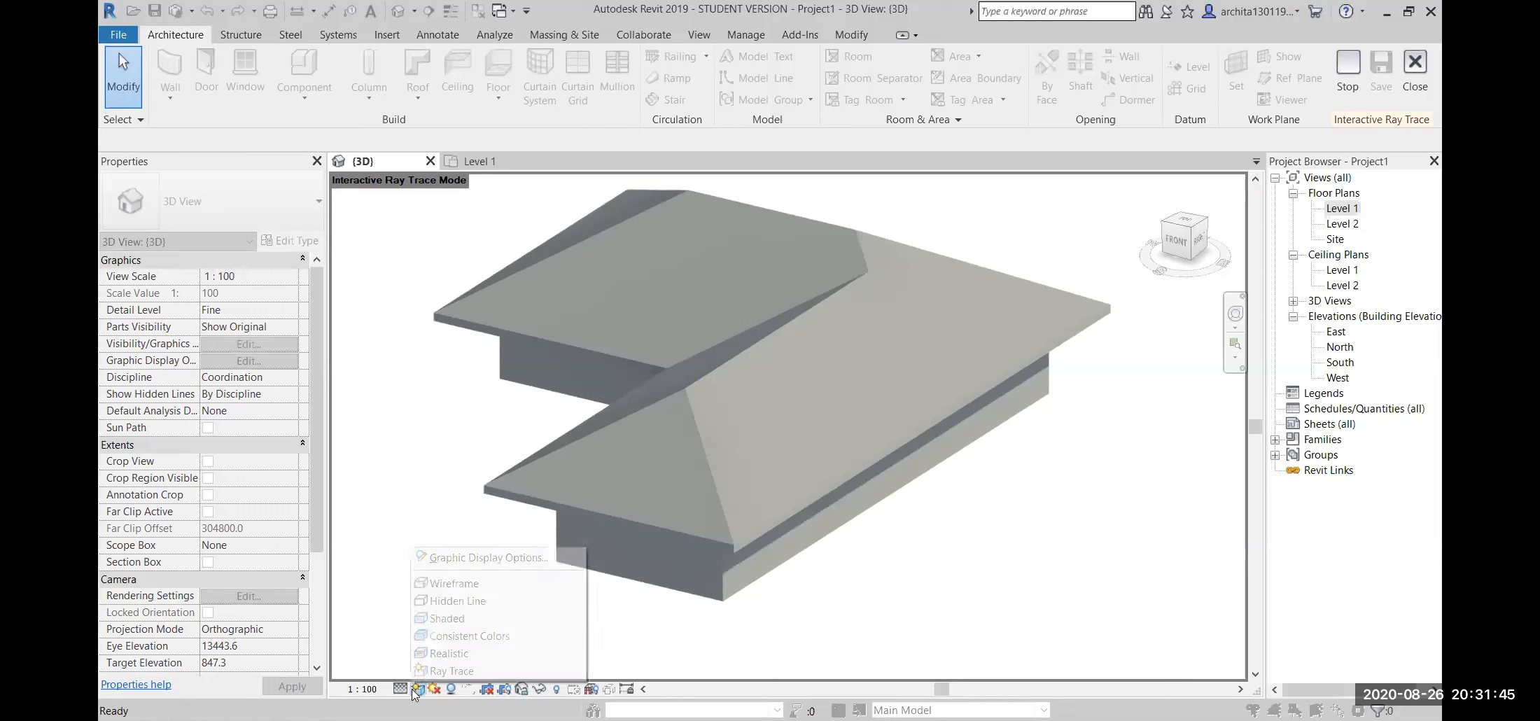
left_click(819, 564)
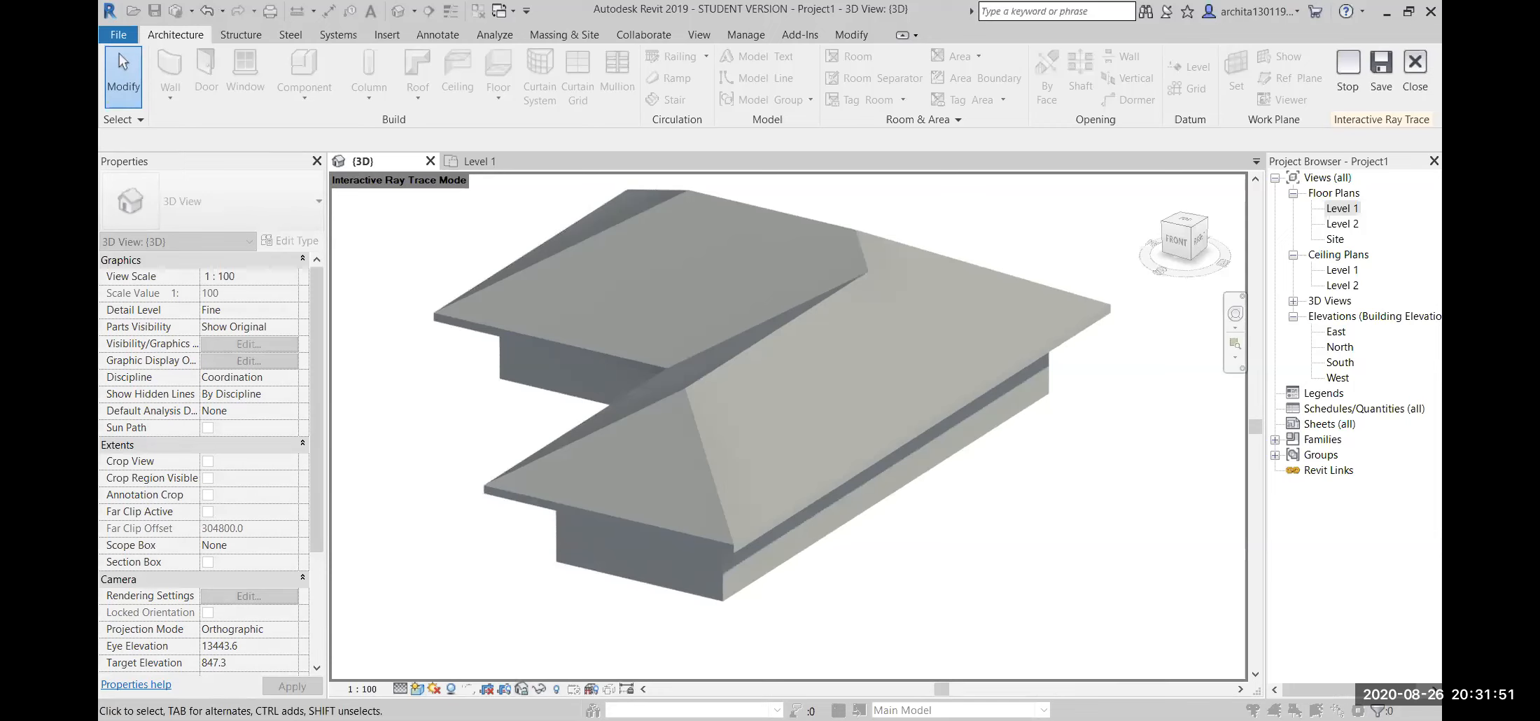
- Leave Ray Trace by setting the 3D view's visual style to Hidden Line
left_click(418, 689)
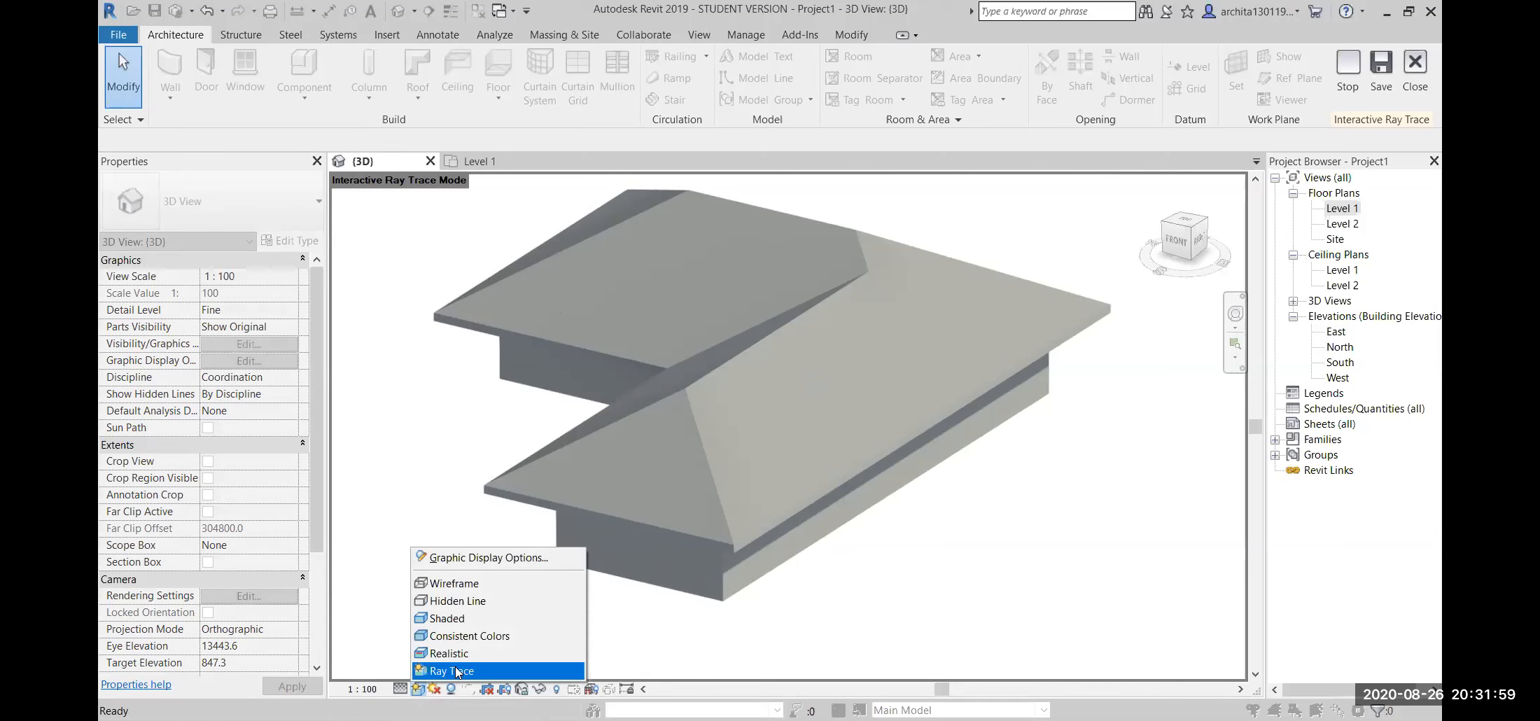
left_click(462, 607)
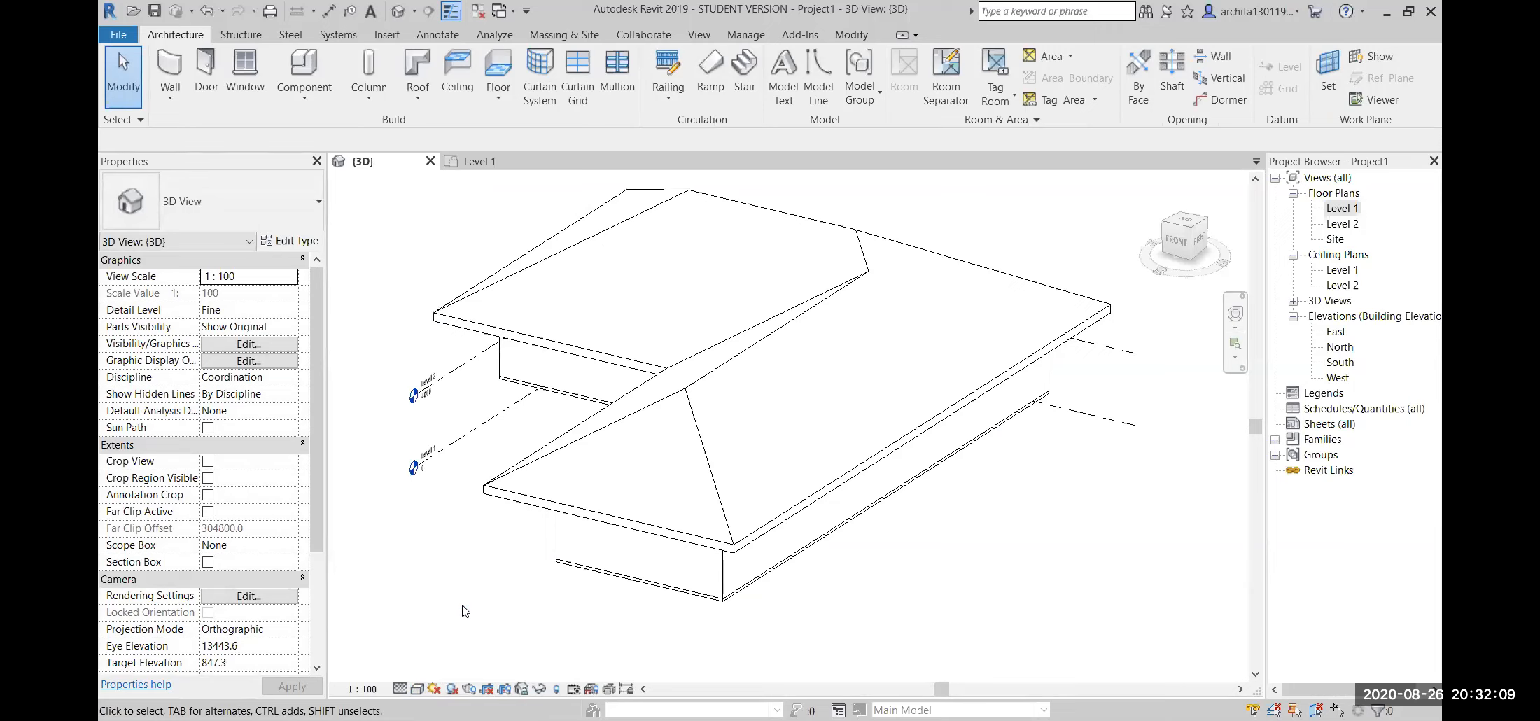
scroll(970, 489, "down", 1)
middle_click_drag(970, 490, 930, 501)
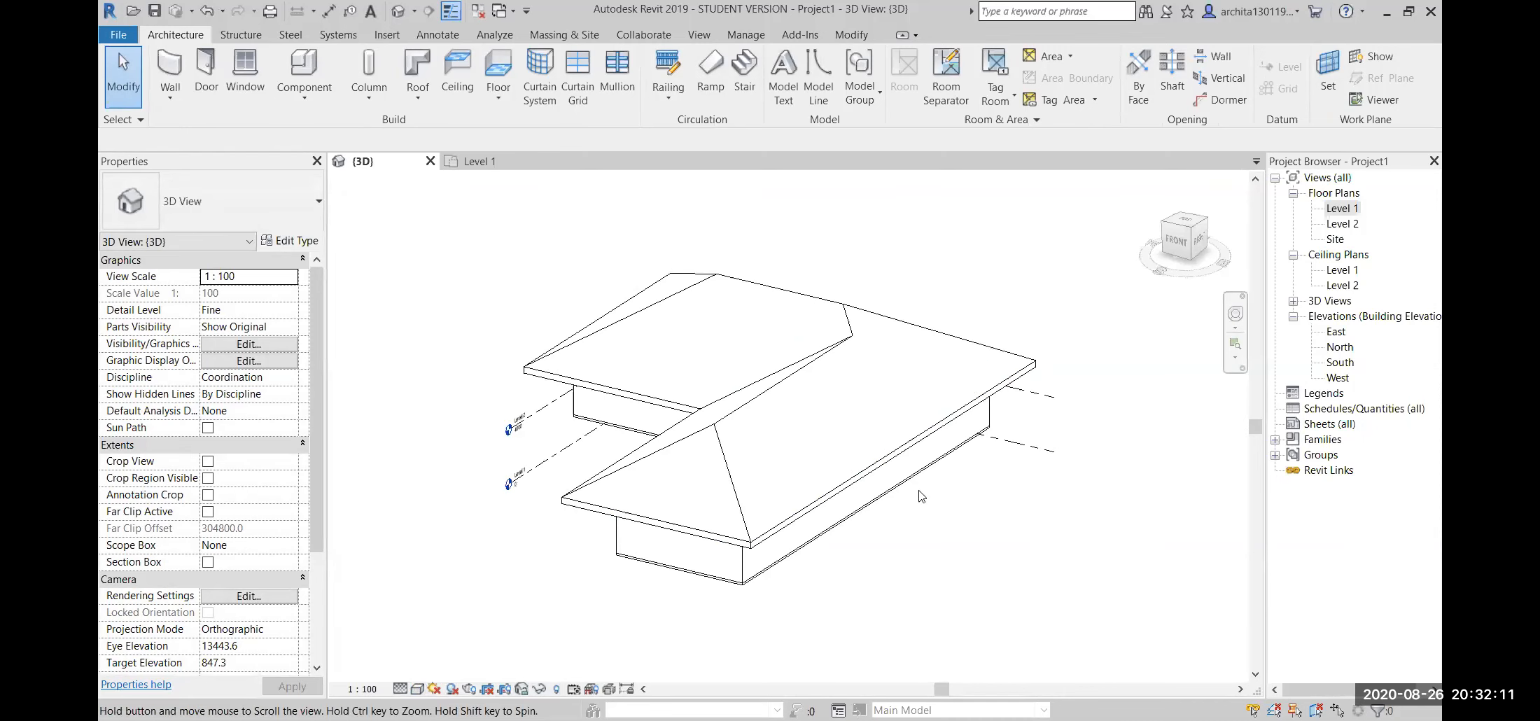
scroll(607, 313, "up", 1)
middle_click_drag(755, 452, 667, 372)
middle_click_drag(680, 425, 783, 515)
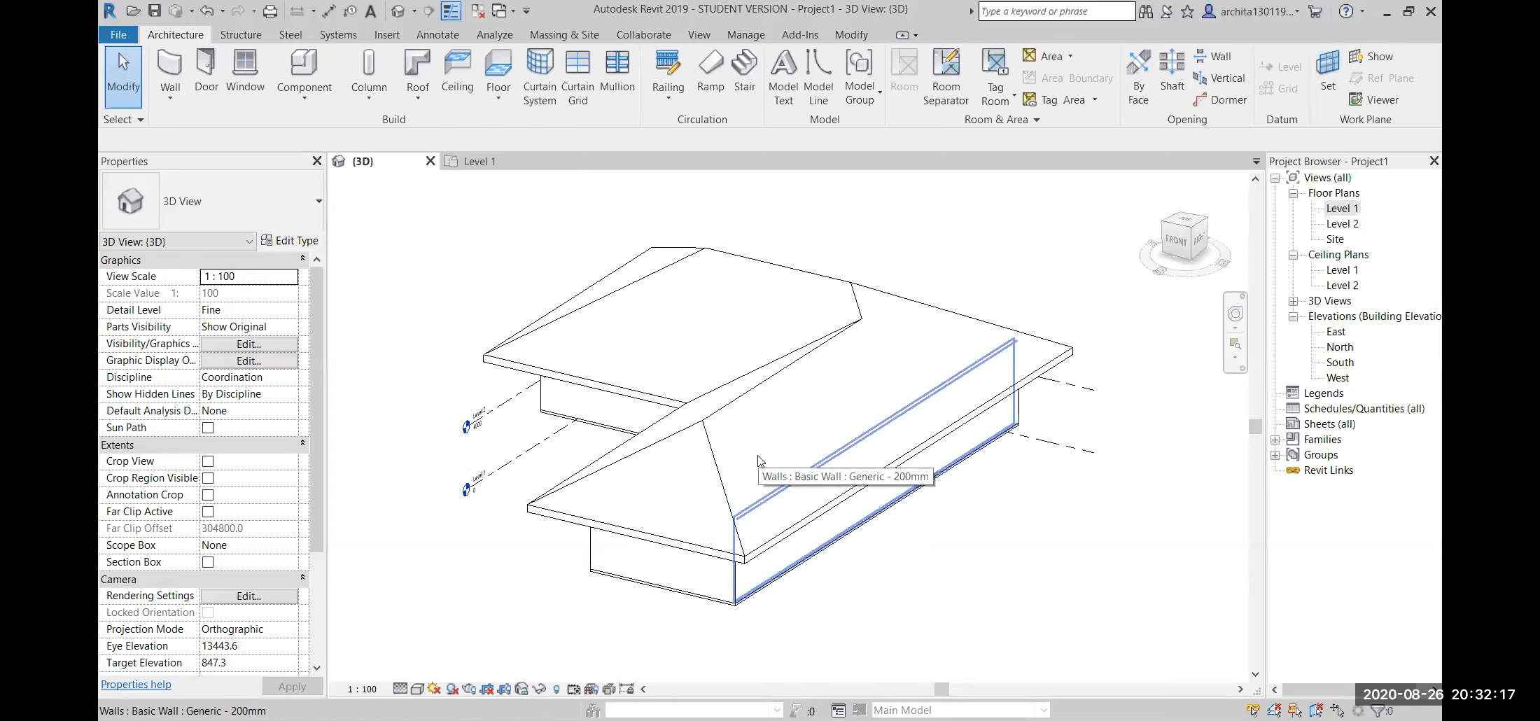
middle_click_drag(907, 536, 907, 549)
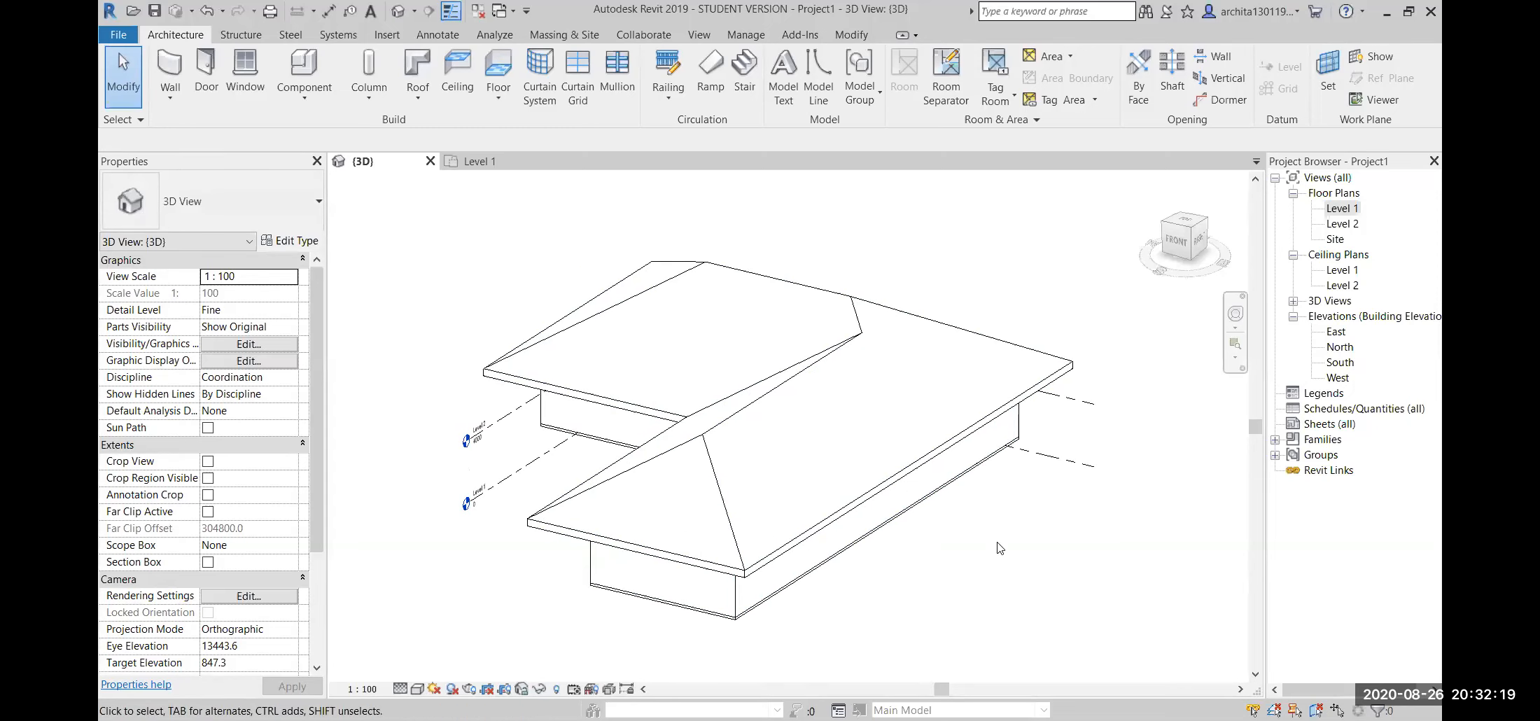
- Enable Cast Shadows and Show Ambient Shadows in the 3D view's graphic display options
left_click(418, 690)
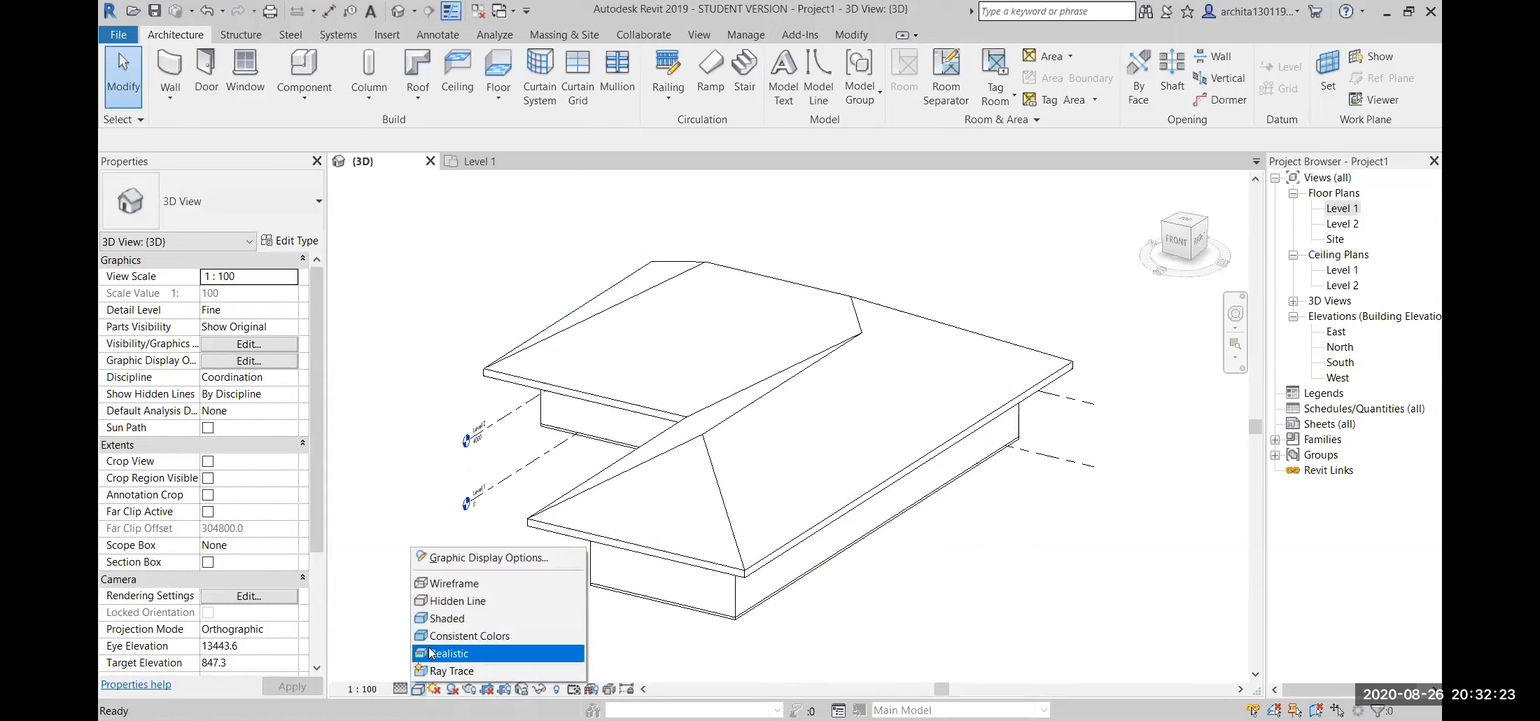
left_click(515, 558)
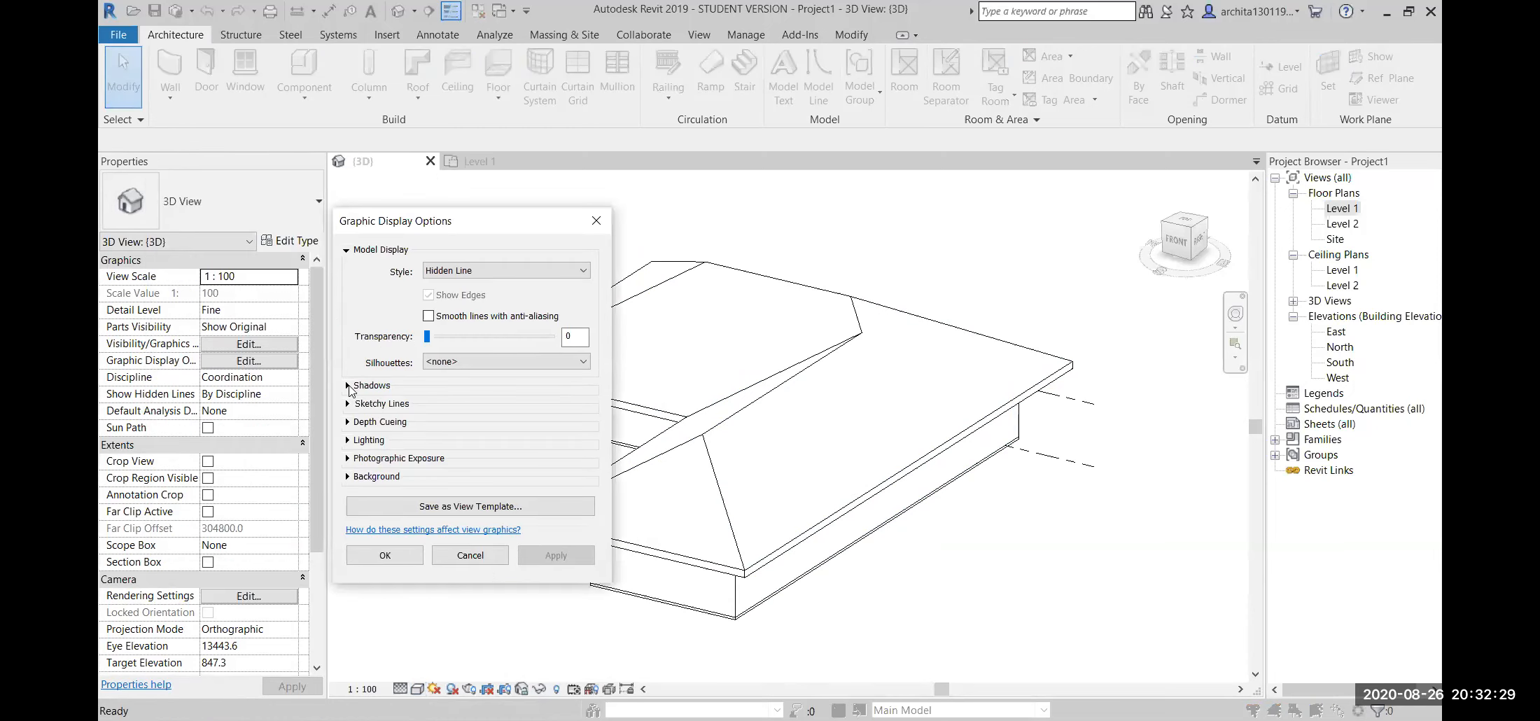
left_click(358, 388)
left_click(429, 399)
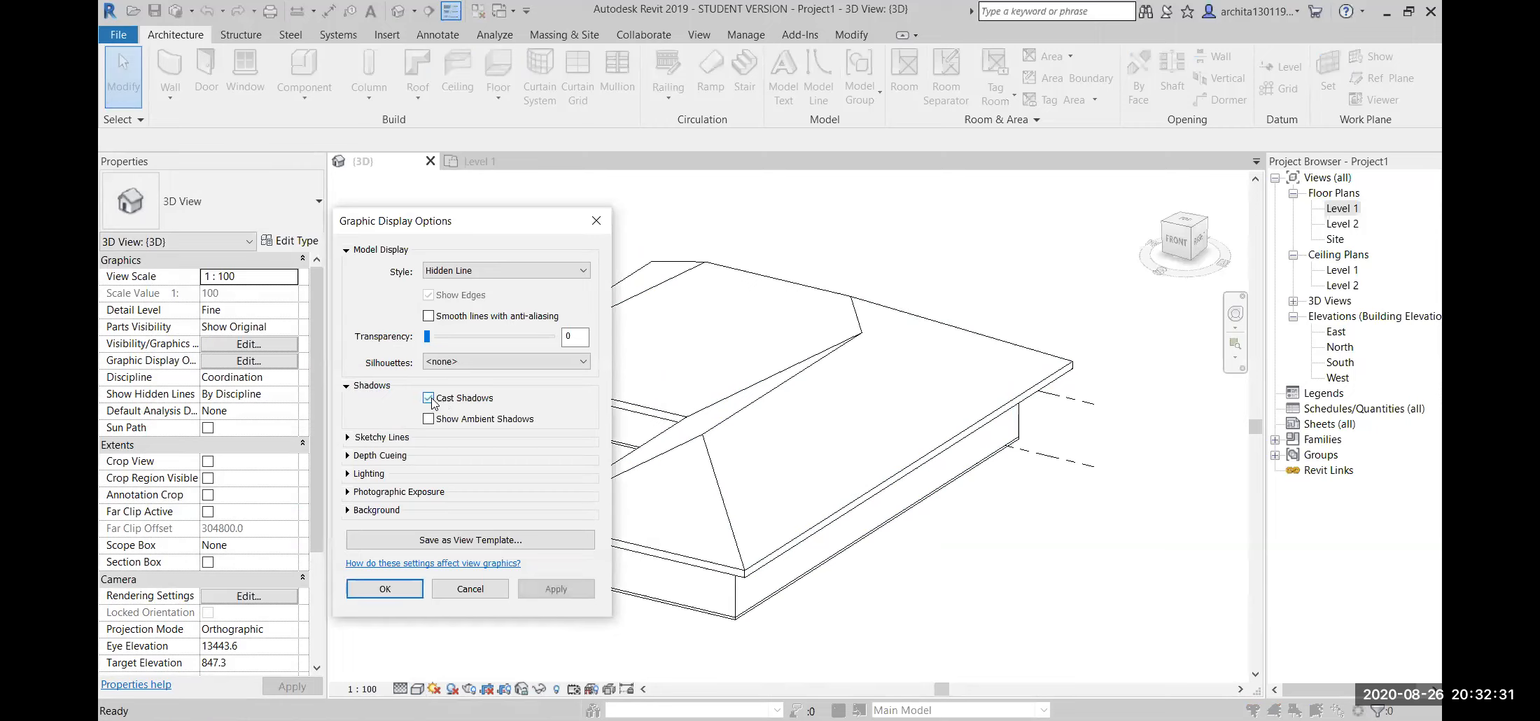
left_click(429, 420)
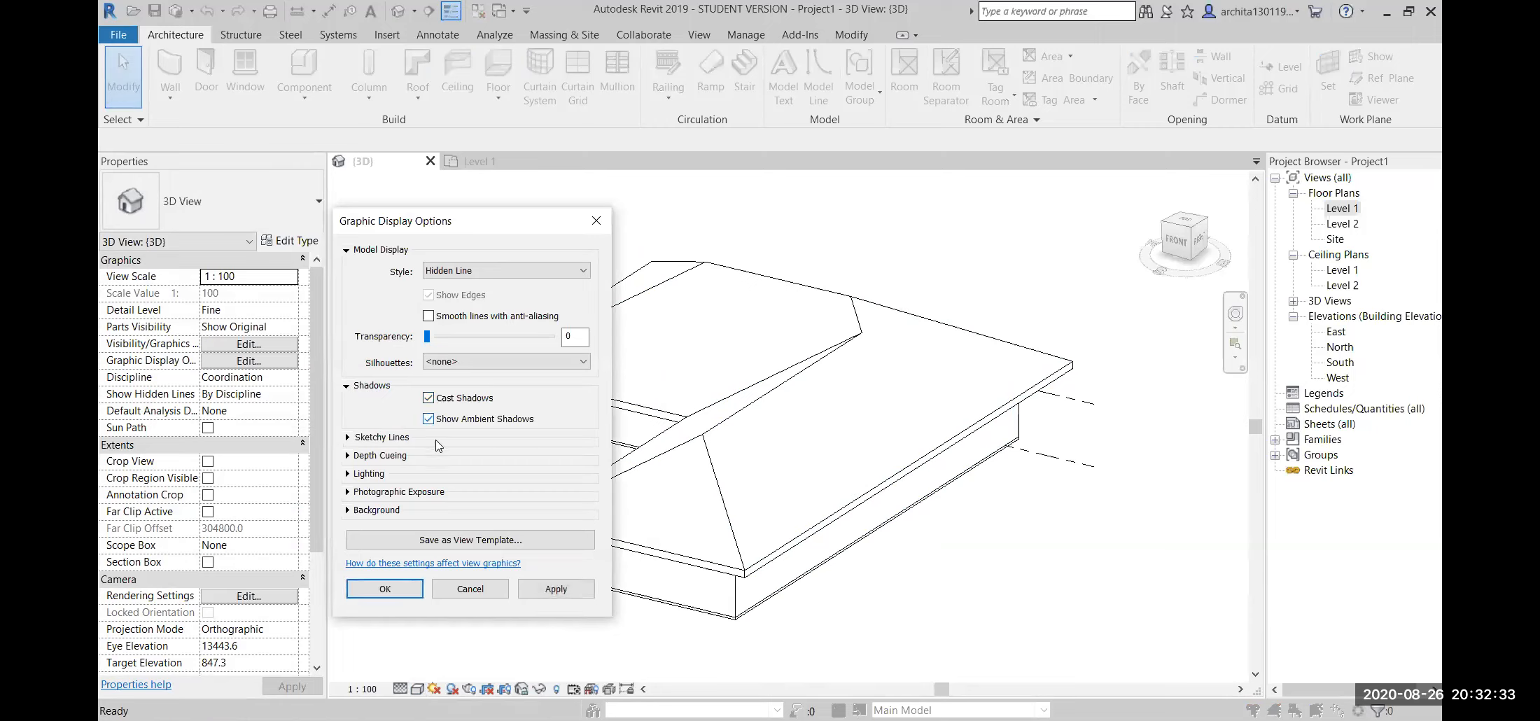
left_click(567, 593)
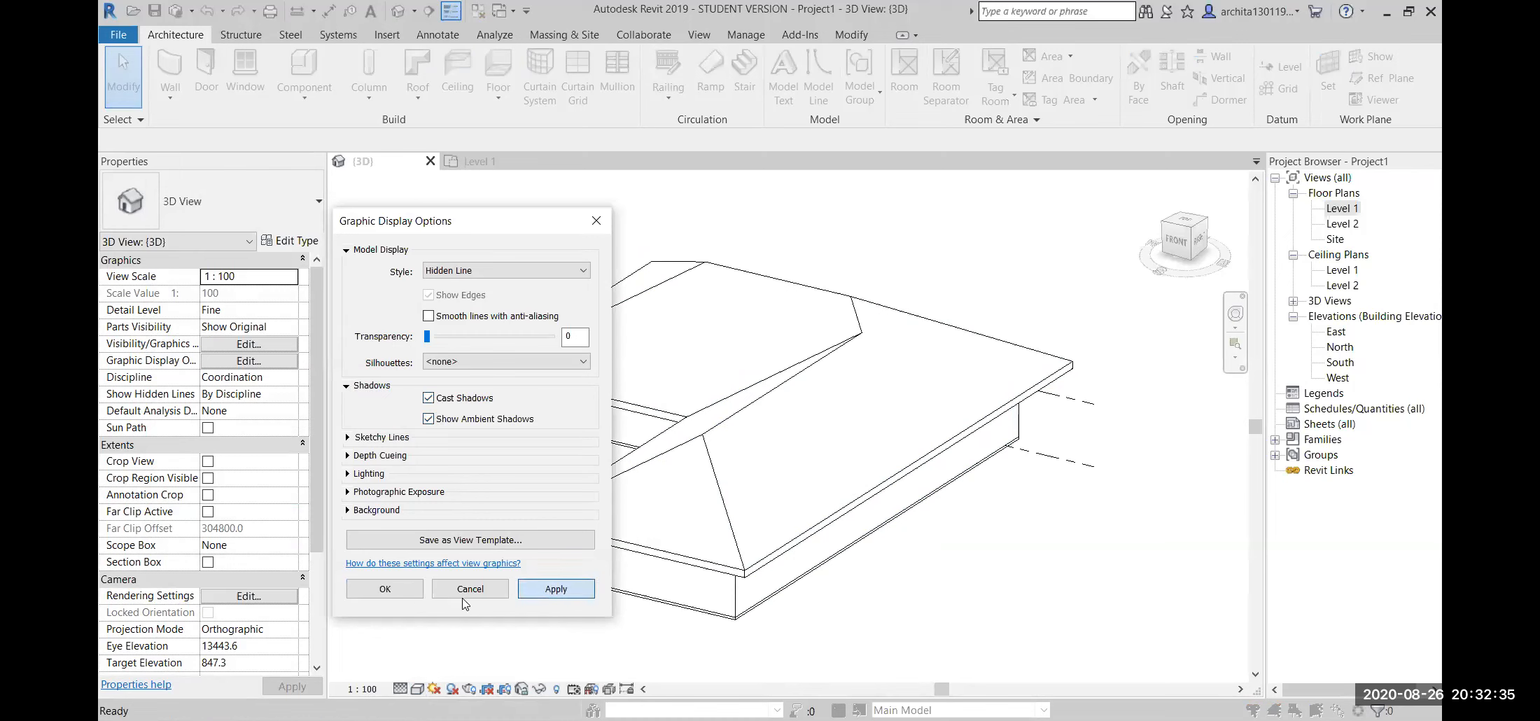
left_click(388, 595)
middle_click_drag(851, 619, 780, 618)
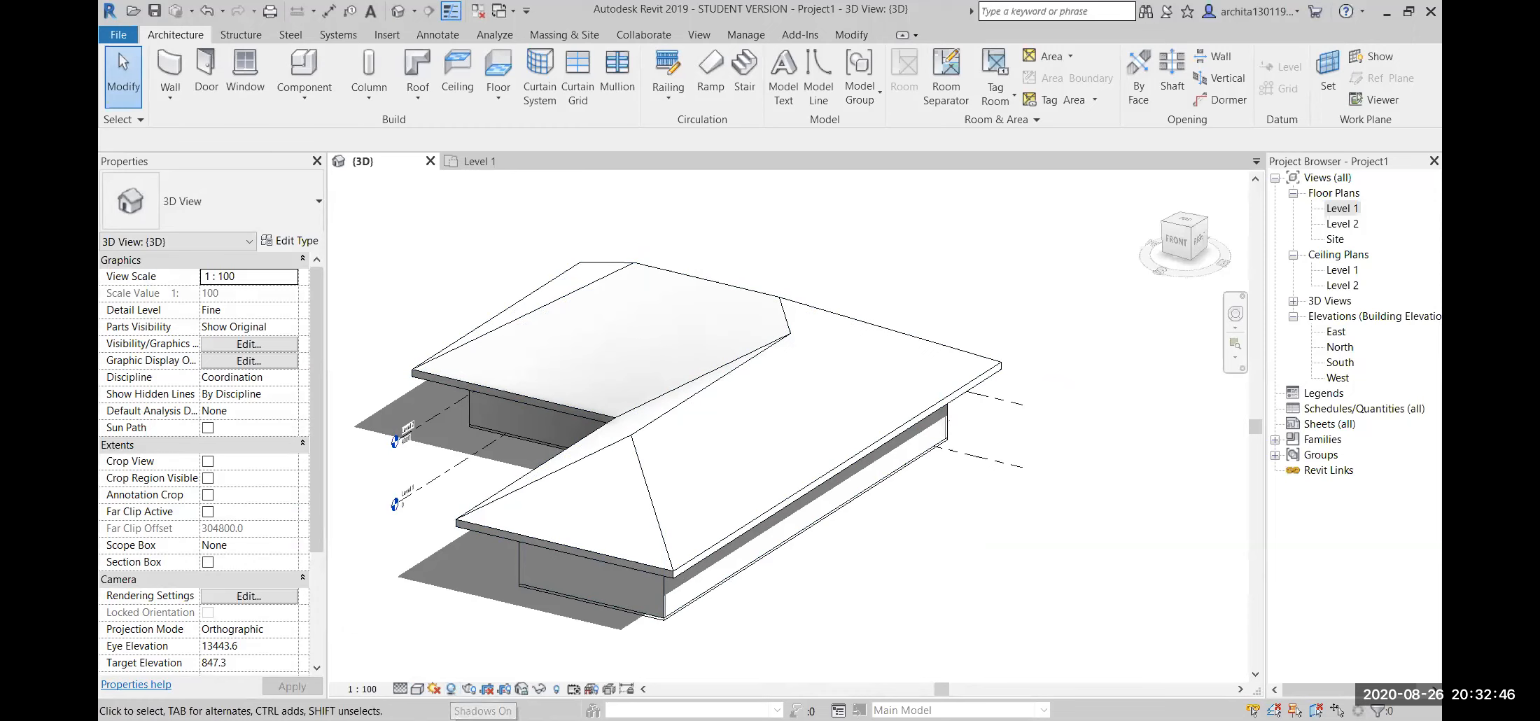
- Turn the 3D view's cast shadows off and on again to compare the building's appearance
left_click(452, 690)
left_click(452, 690)
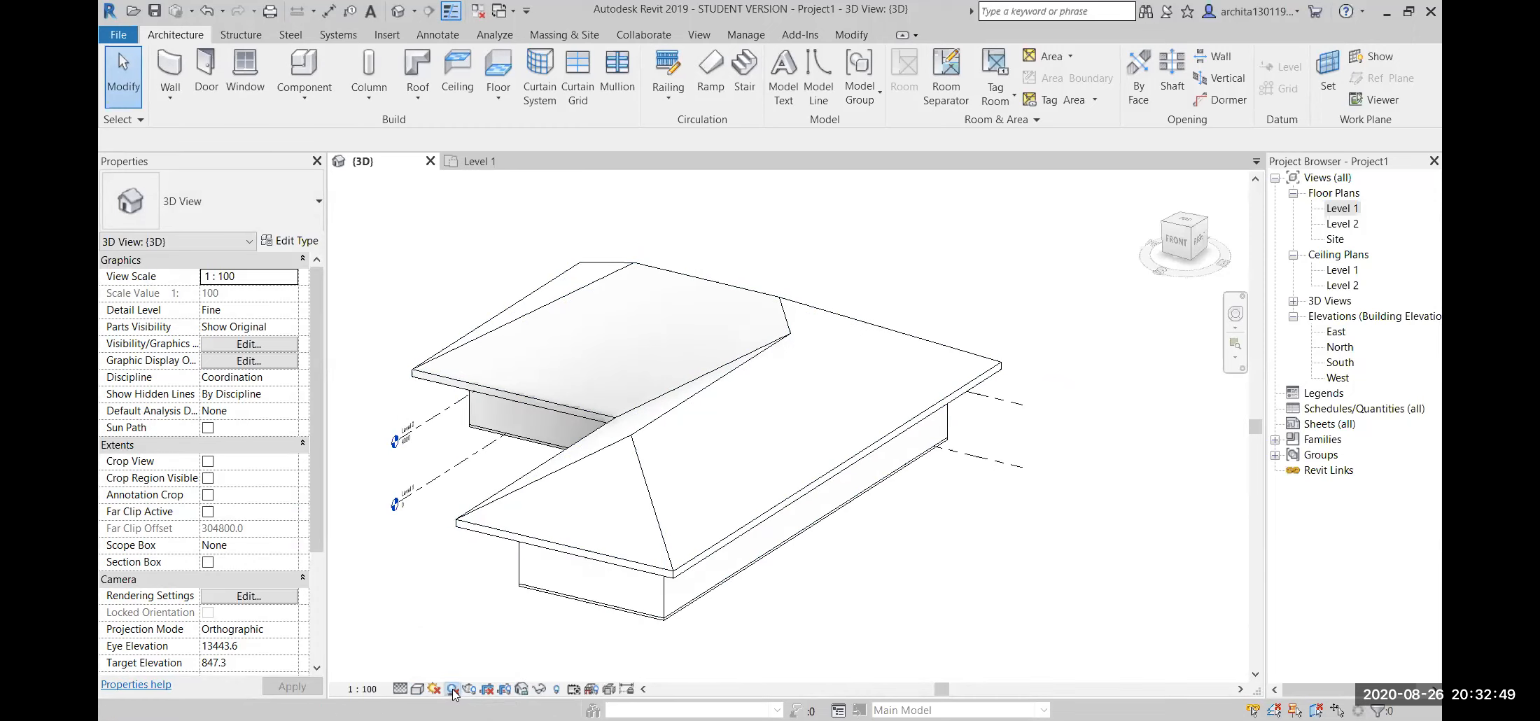
left_click(452, 690)
left_click(452, 690)
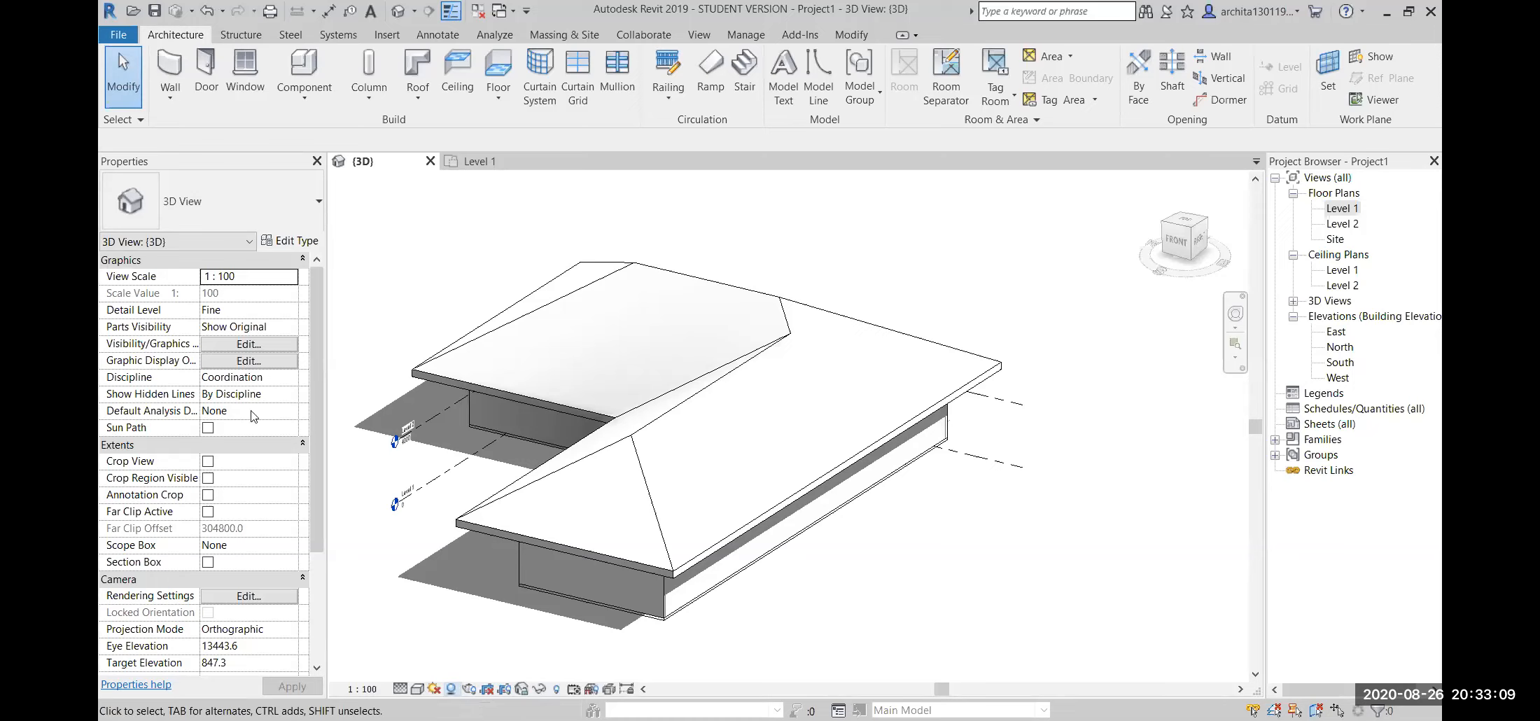
- Turn on the sun path in the 3D view, continuing with the current sun settings
left_click(435, 689)
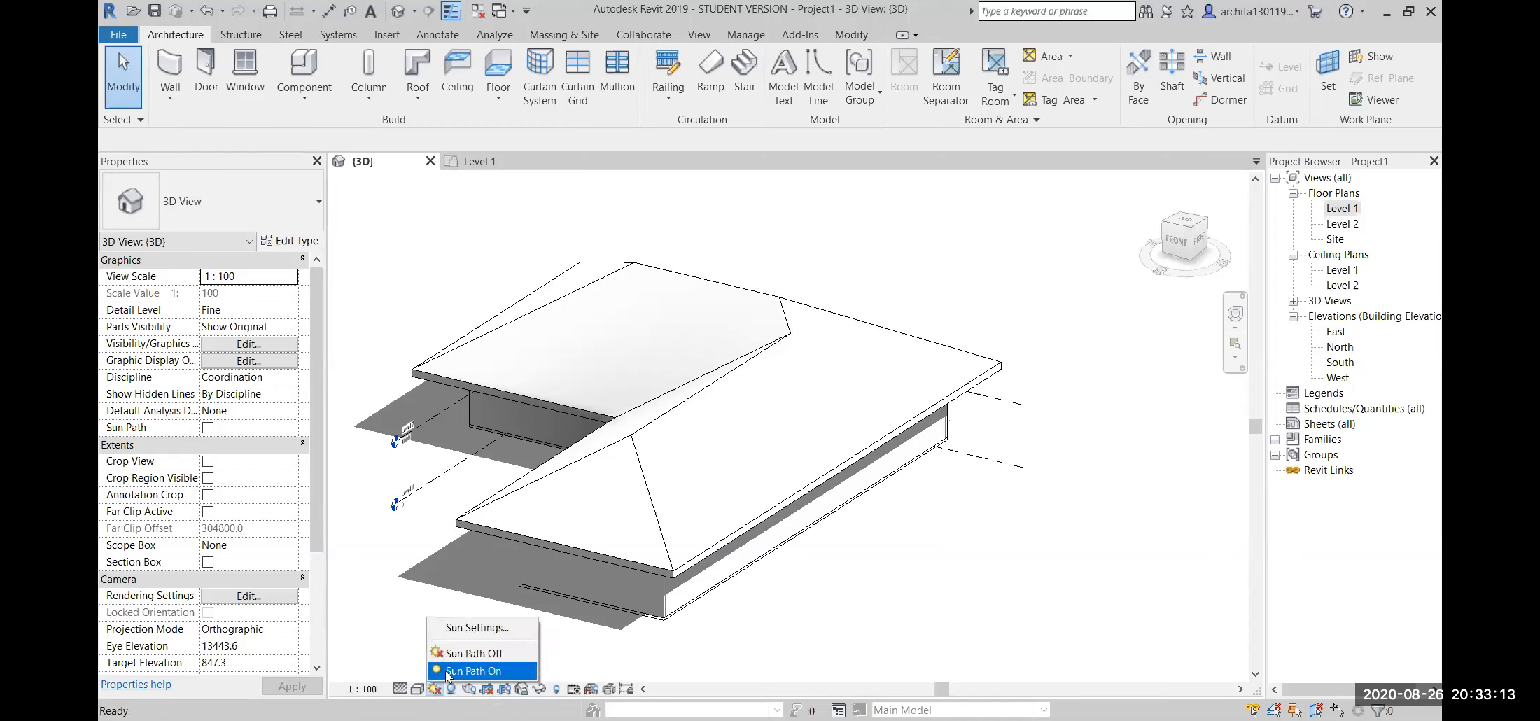
left_click(448, 672)
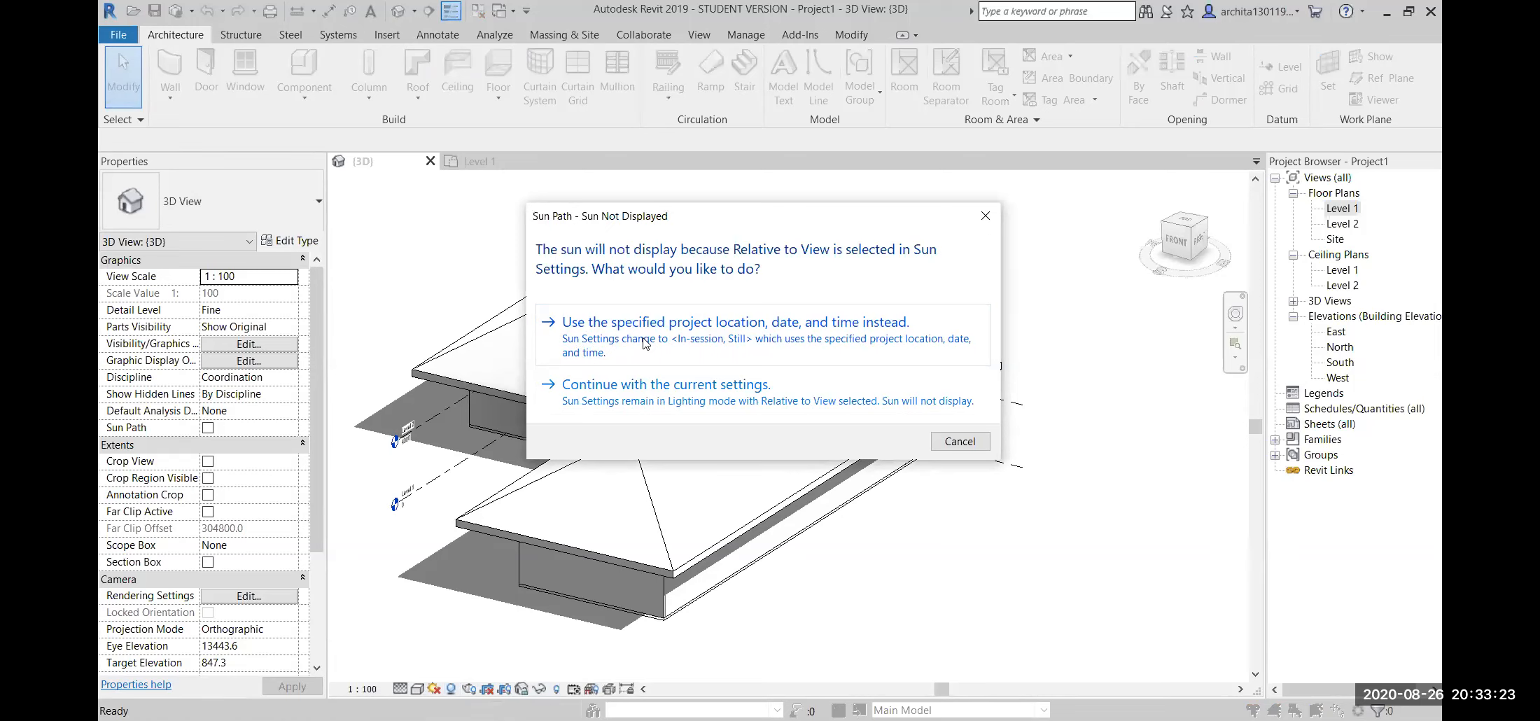
left_click(796, 401)
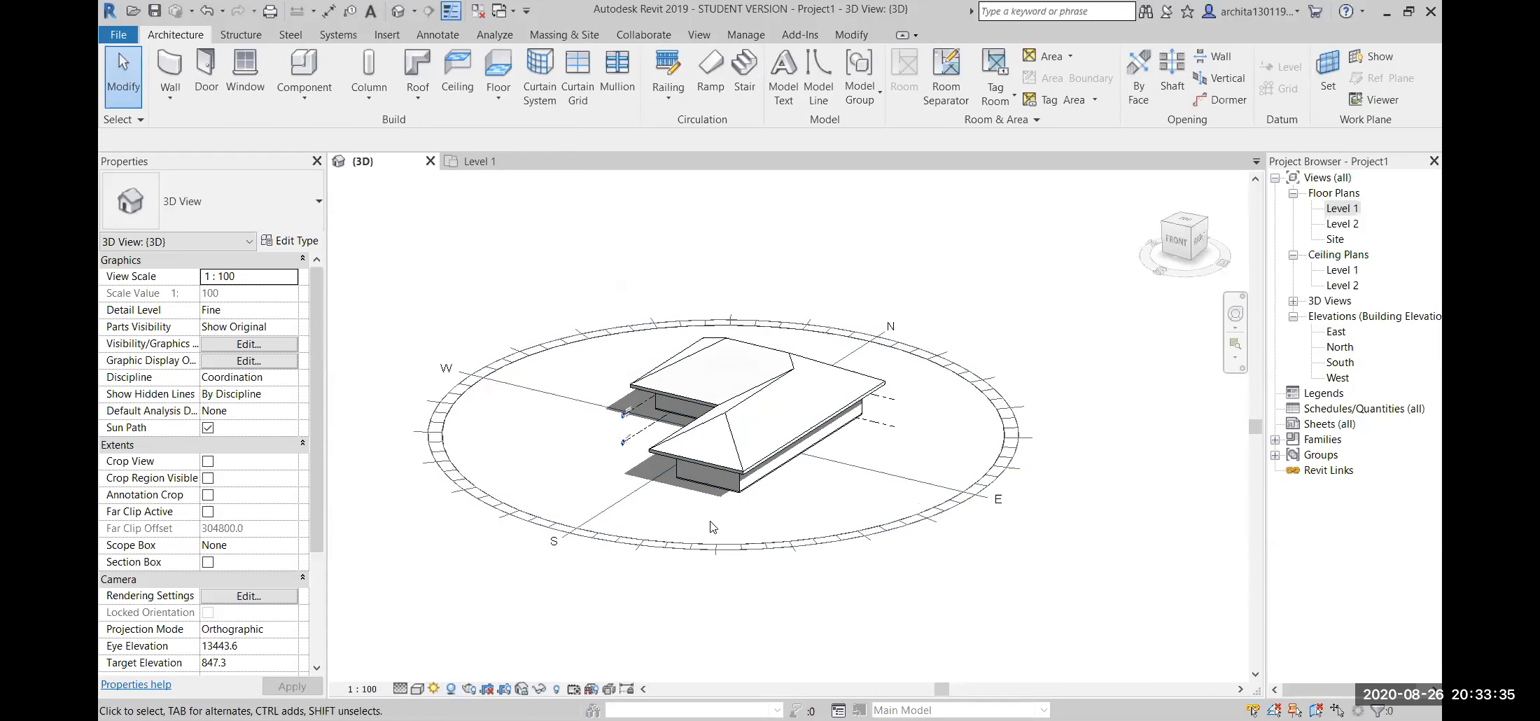
- Set the sun settings to a Still solar study at 10:33 with the ground plane at Level 1
left_click(434, 690)
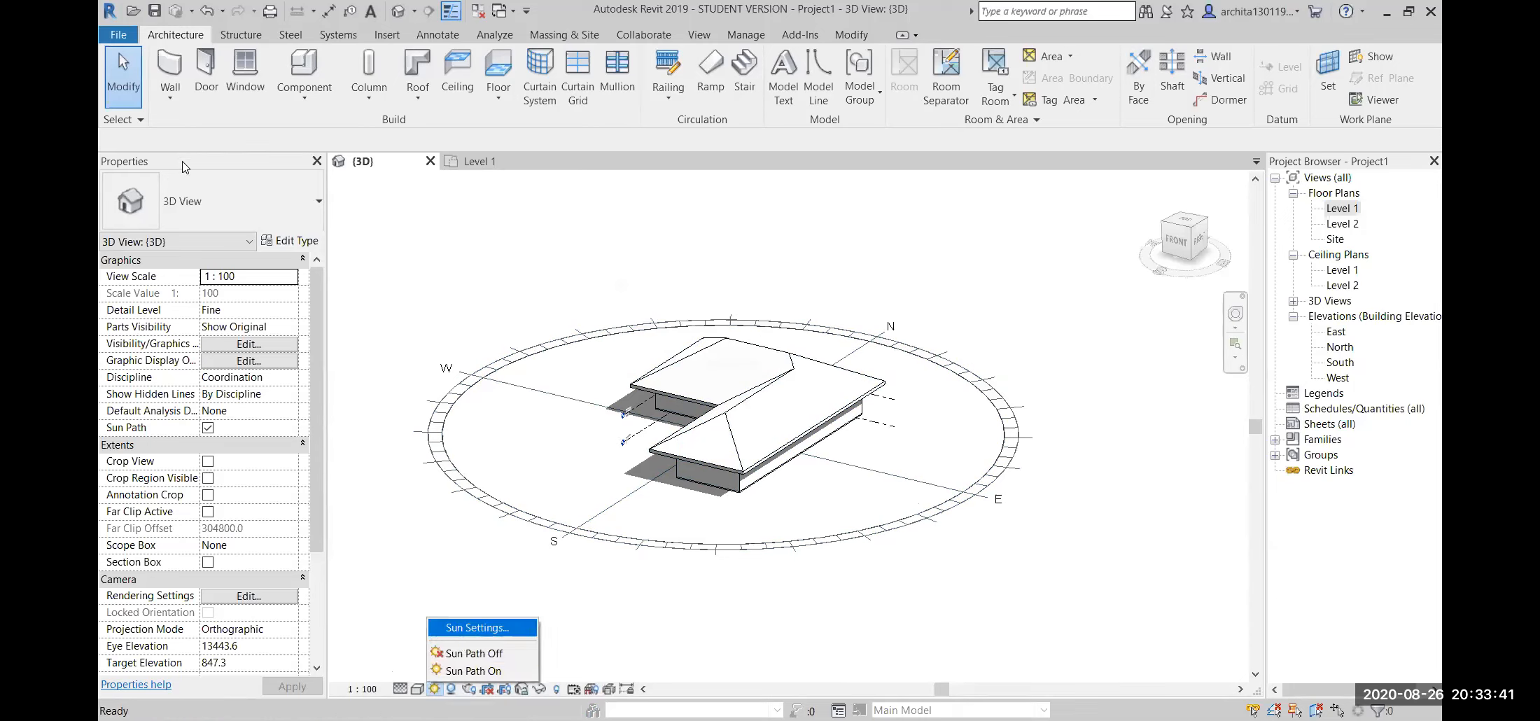
left_click(483, 628)
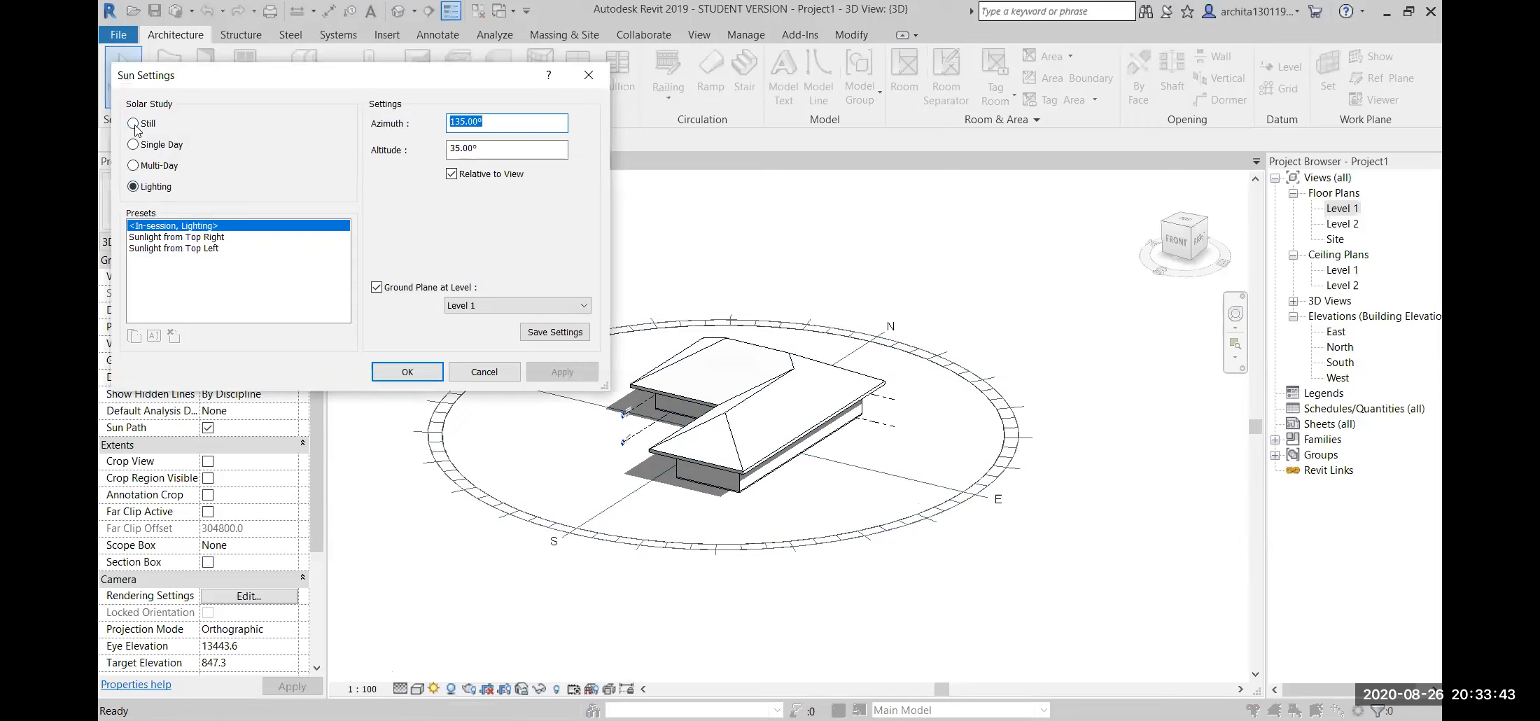
left_click(135, 126)
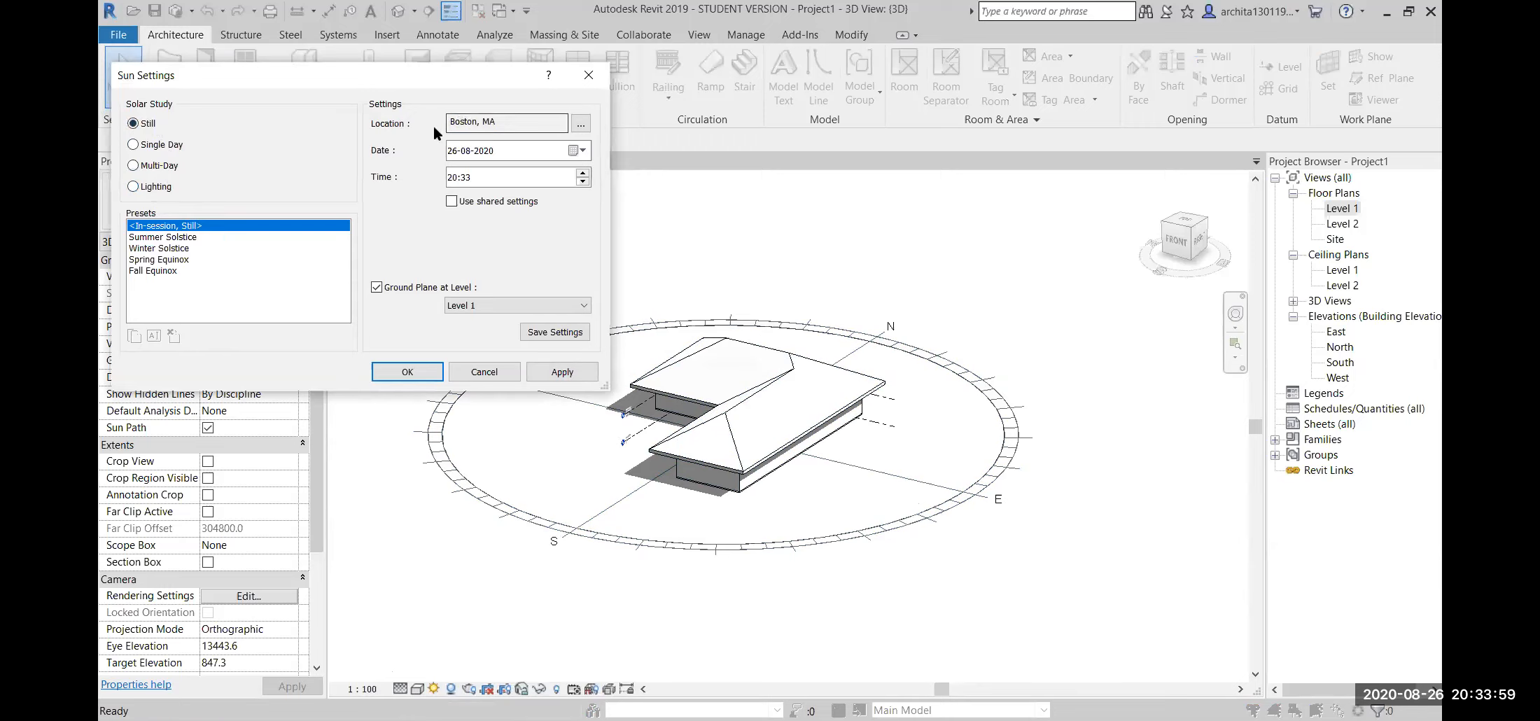
left_click(455, 176)
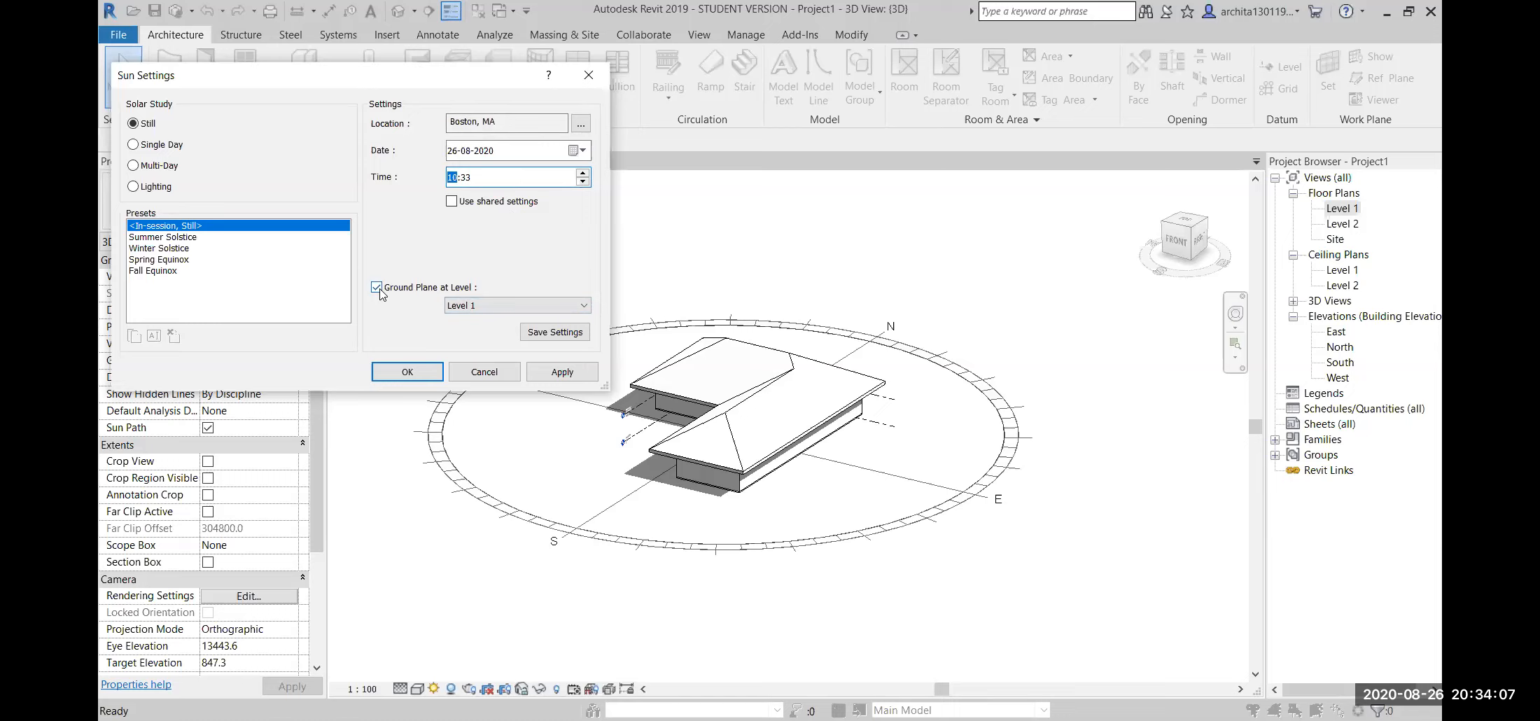
left_click(583, 306)
left_click(558, 320)
left_click(551, 371)
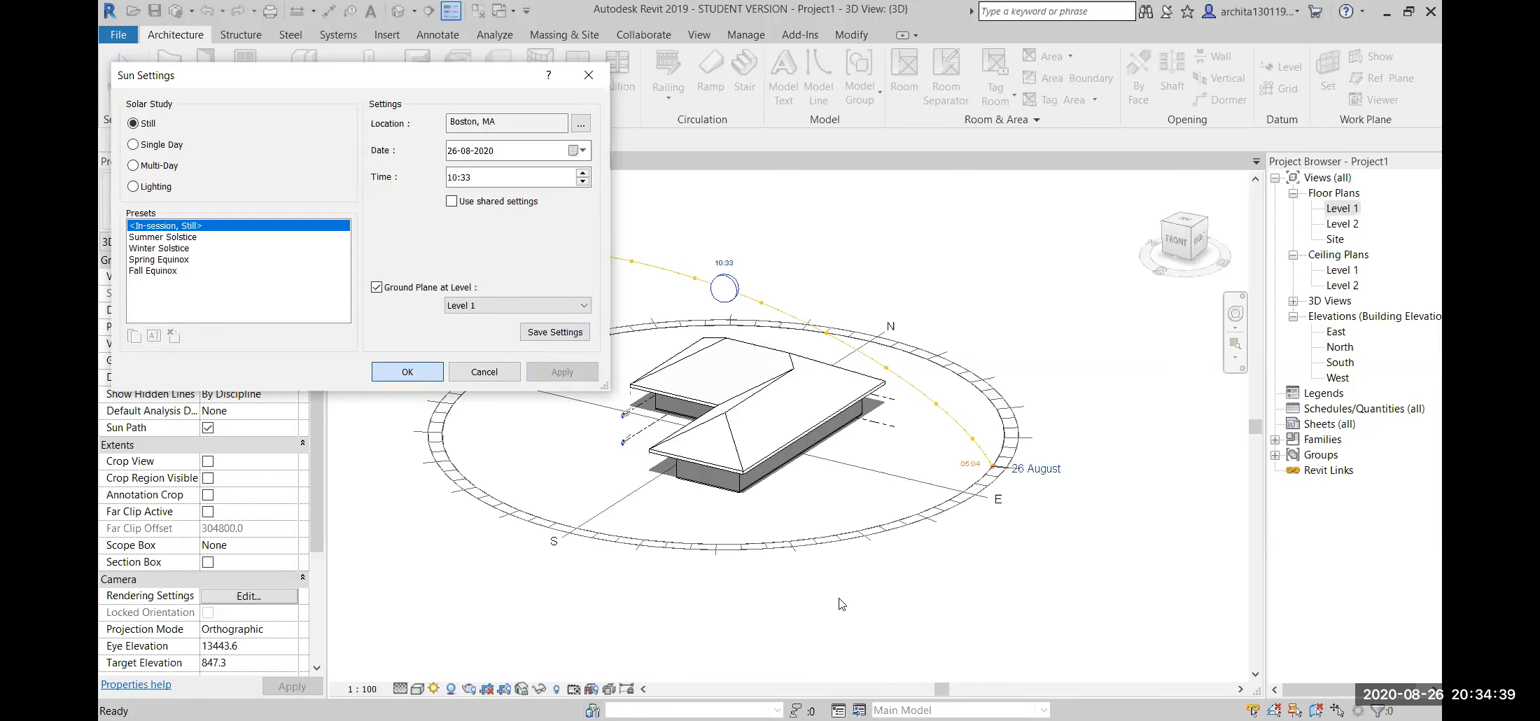
key("Return")
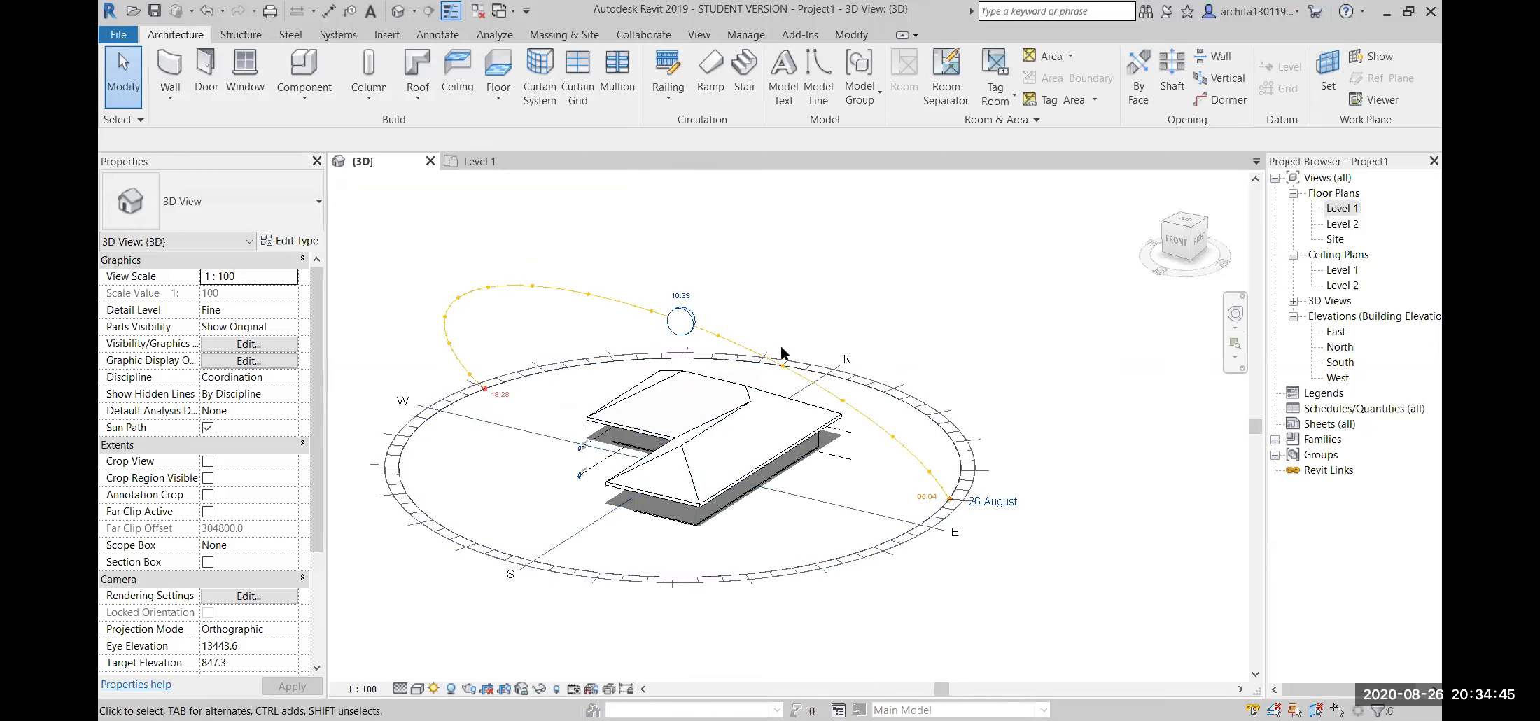
- Set the sun path date to 26 December 2020 directly on the 3D view's sun path
scroll(1016, 518, "up", 2)
left_click(1016, 522)
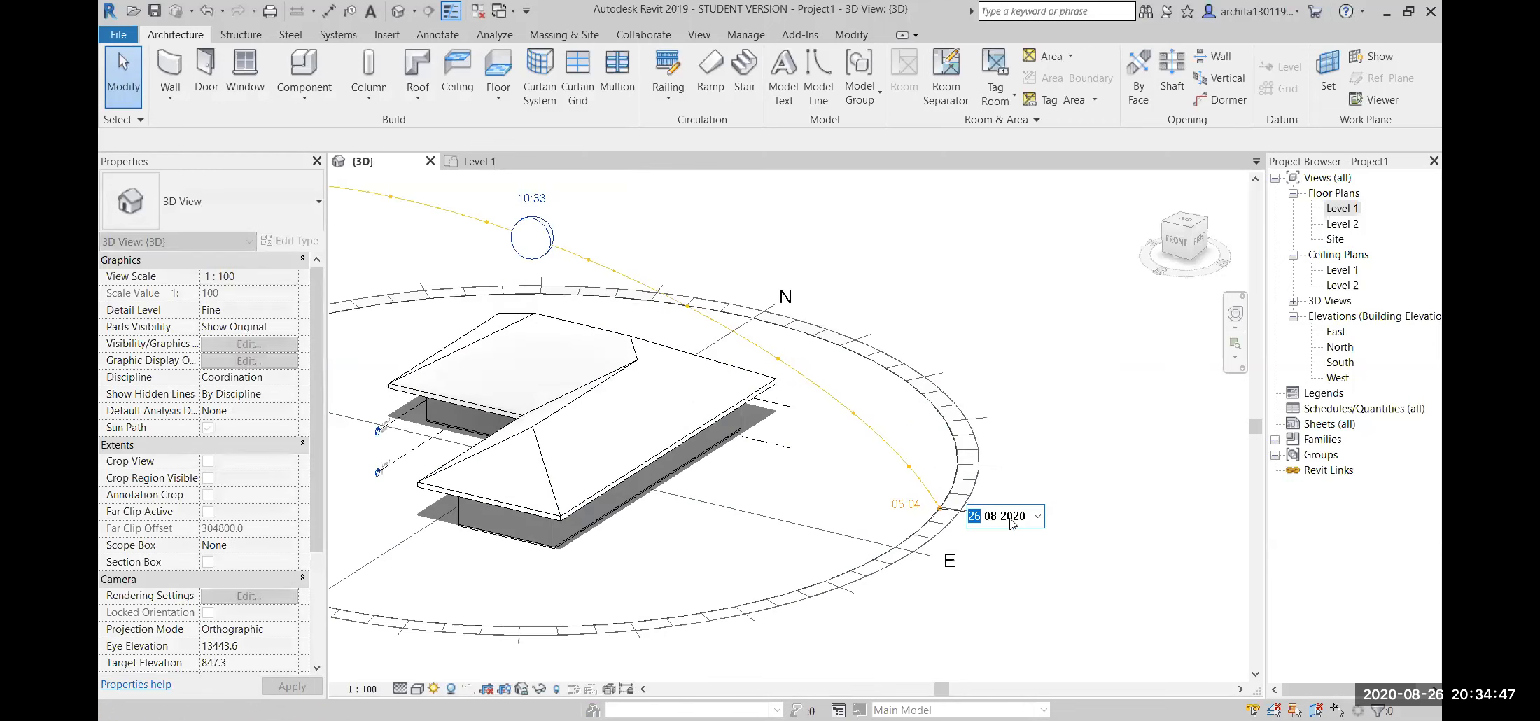
left_click(989, 517)
type("12")
left_click(1029, 471)
scroll(1028, 471, "down", 2)
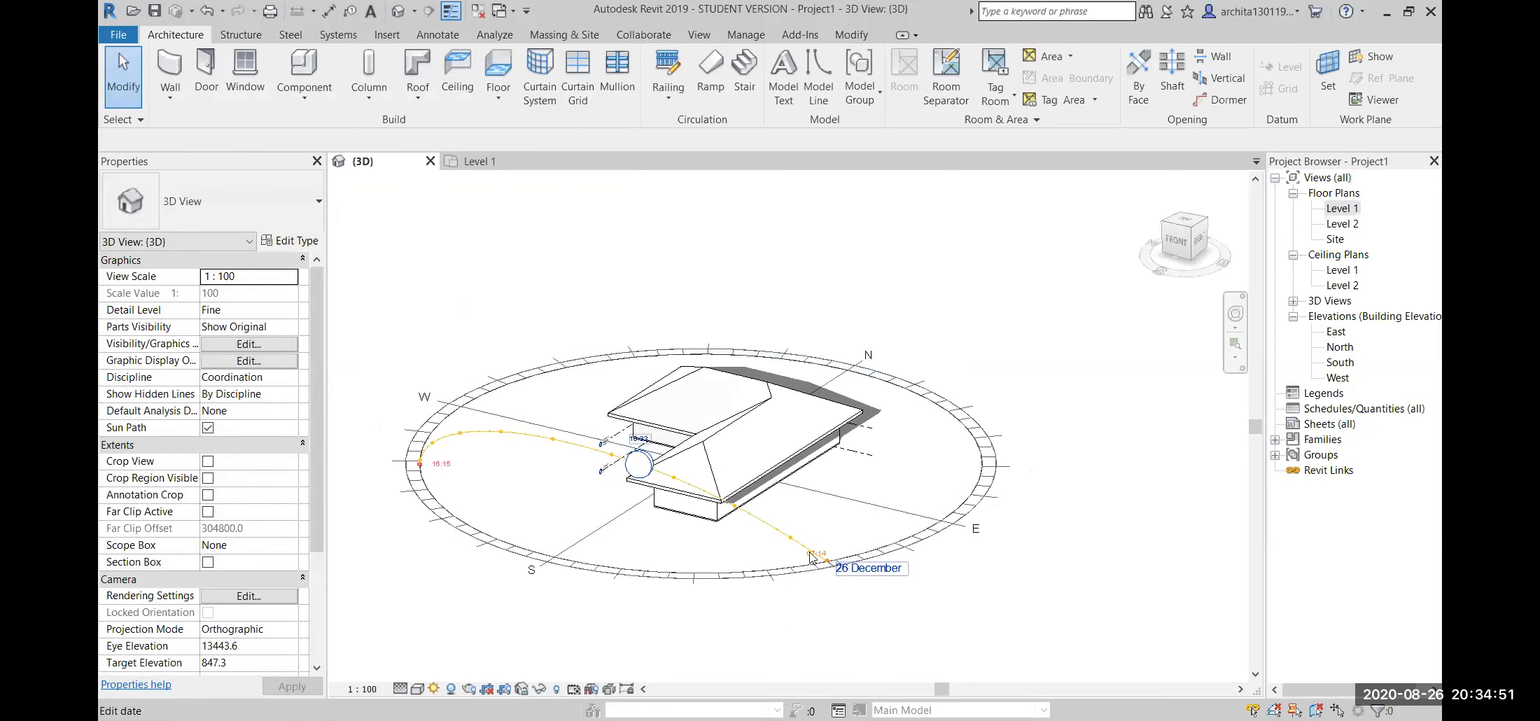
- Set the sun's time on the sun path to 09:33 and then to 15:33 to compare the building's shadows
scroll(649, 447, "up", 1)
left_click(650, 447)
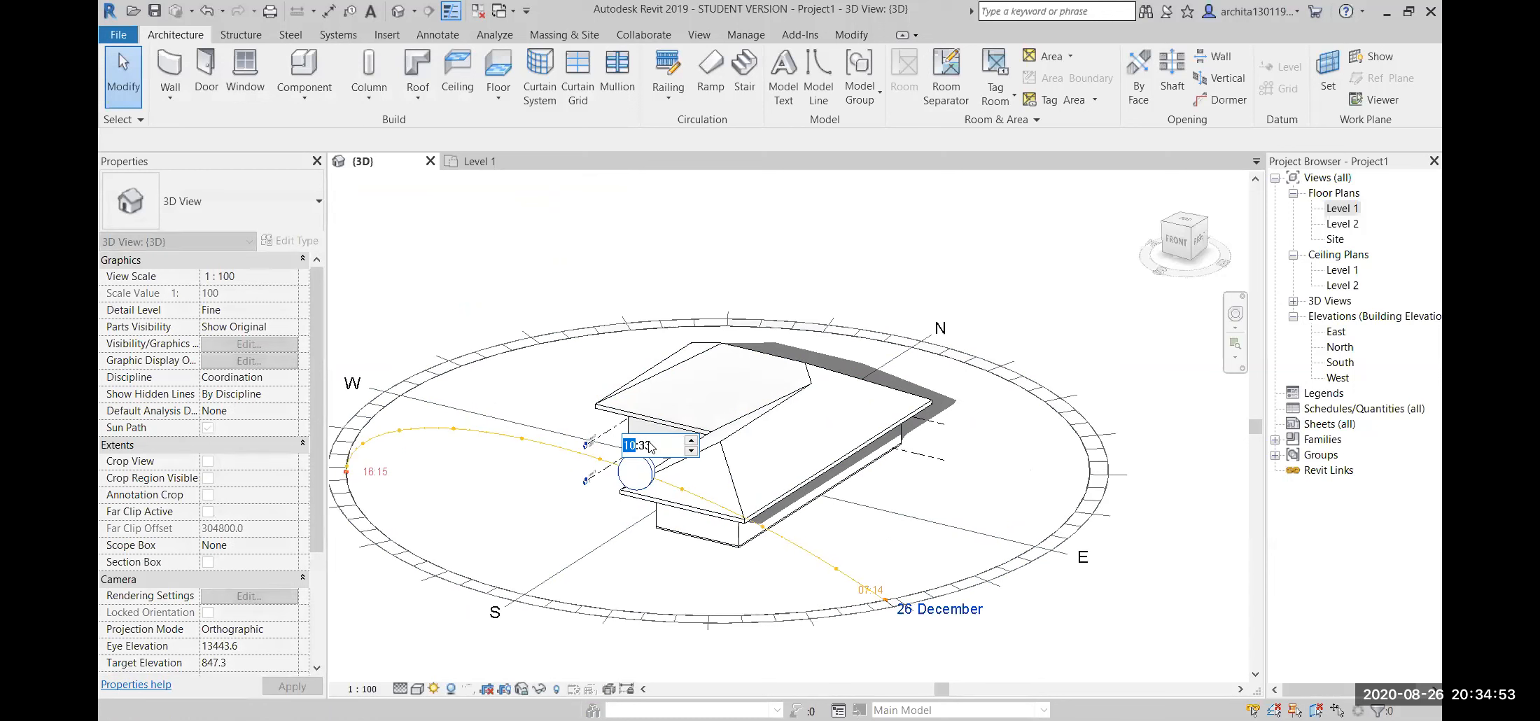
type("9")
left_click(918, 242)
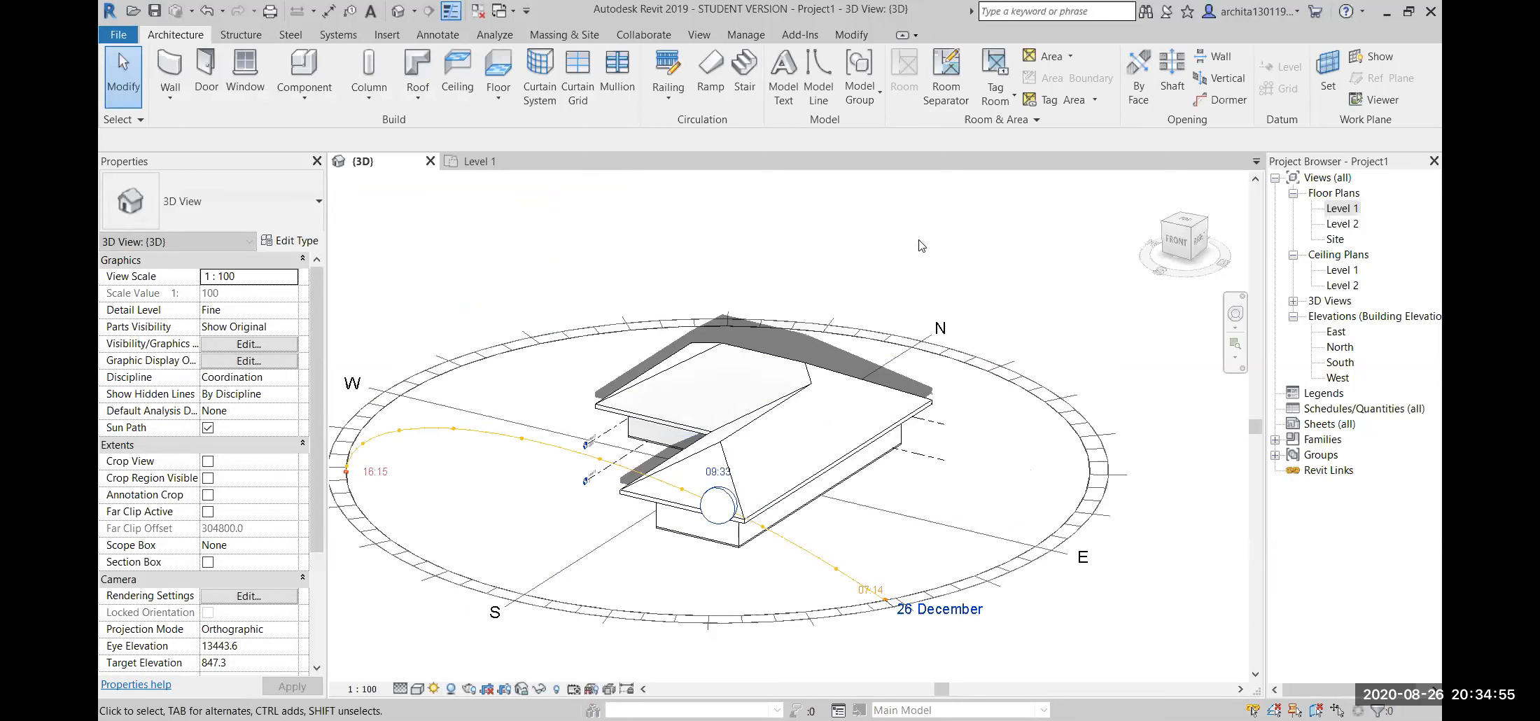
left_click(720, 481)
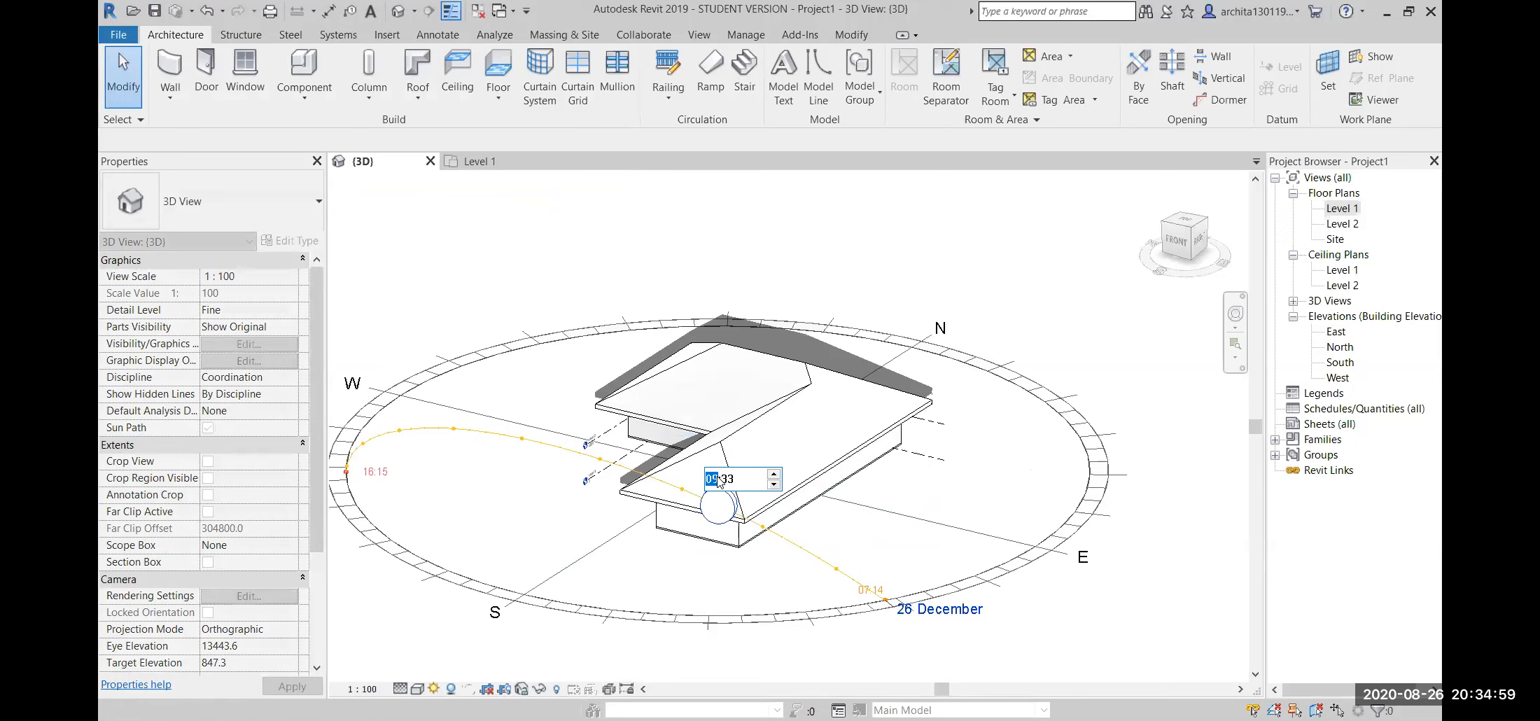
type("15")
left_click(852, 304)
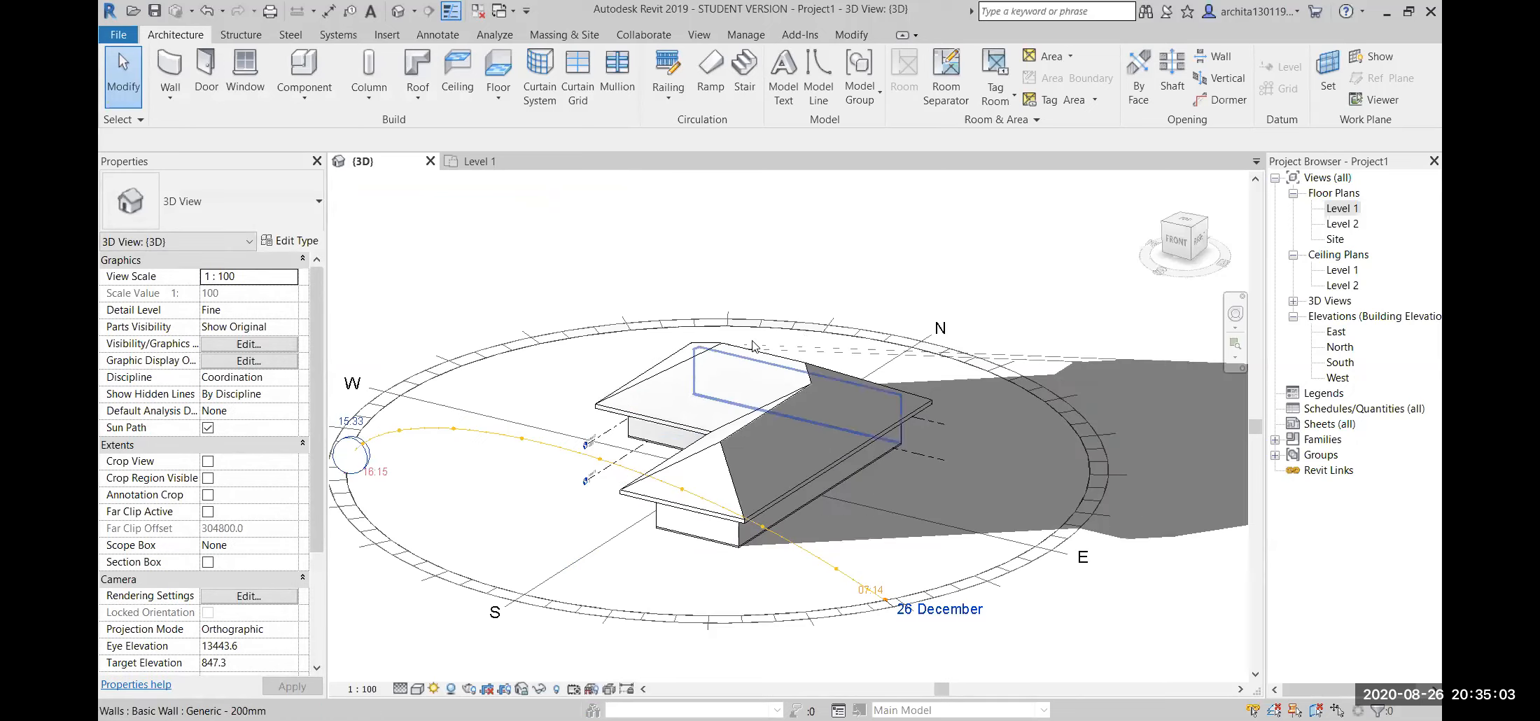
- Set the sun's time on the 3D view's sun path to 08:33
scroll(751, 341, "down", 2)
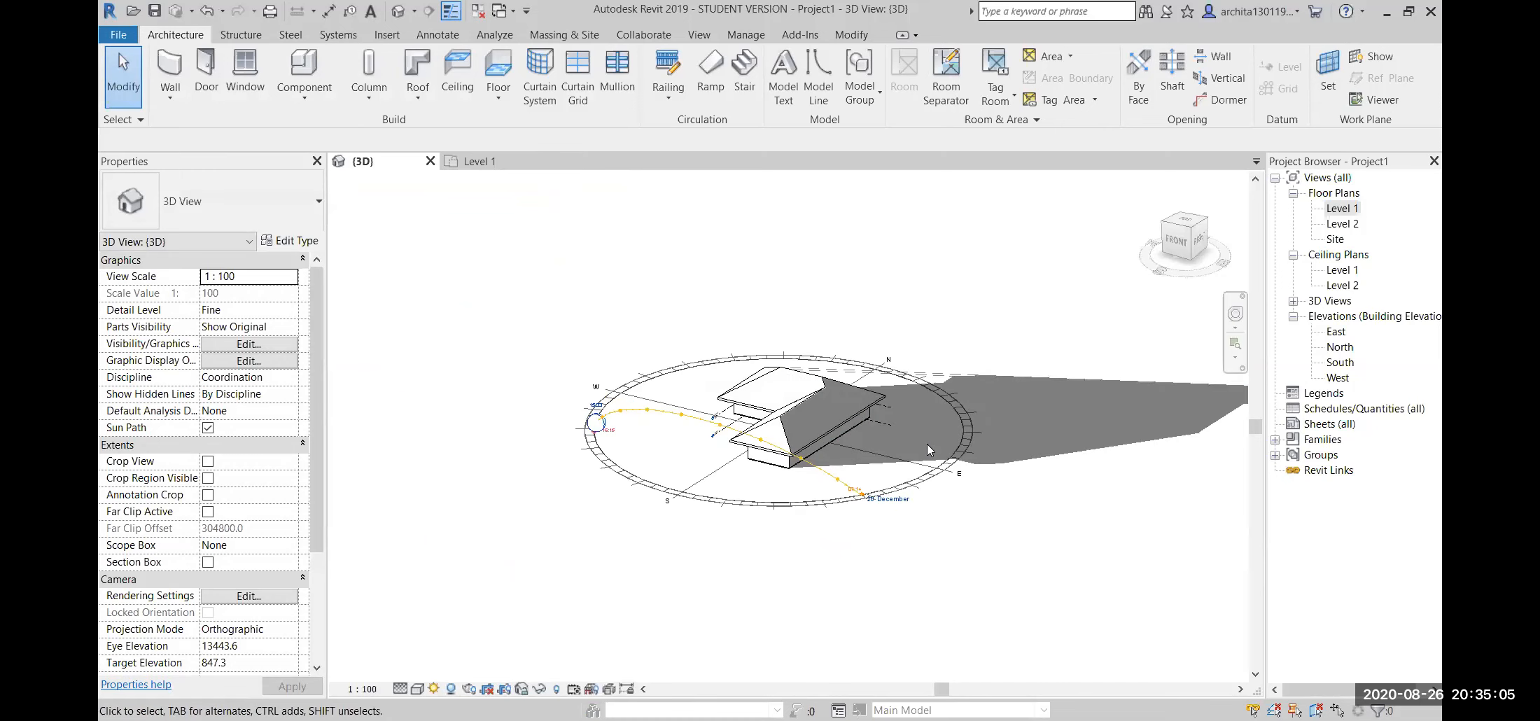
scroll(926, 443, "up", 1)
left_click(415, 388)
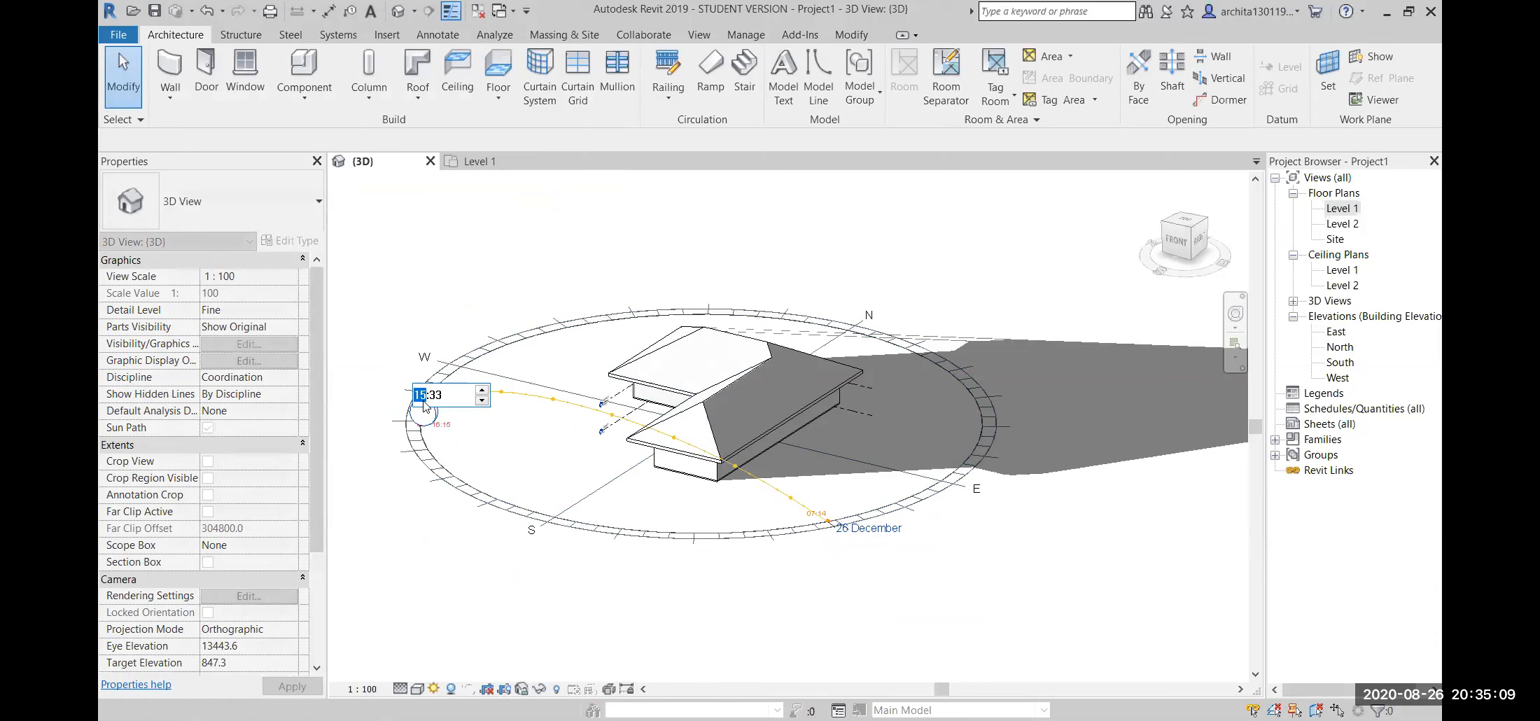
type("8")
key("Return")
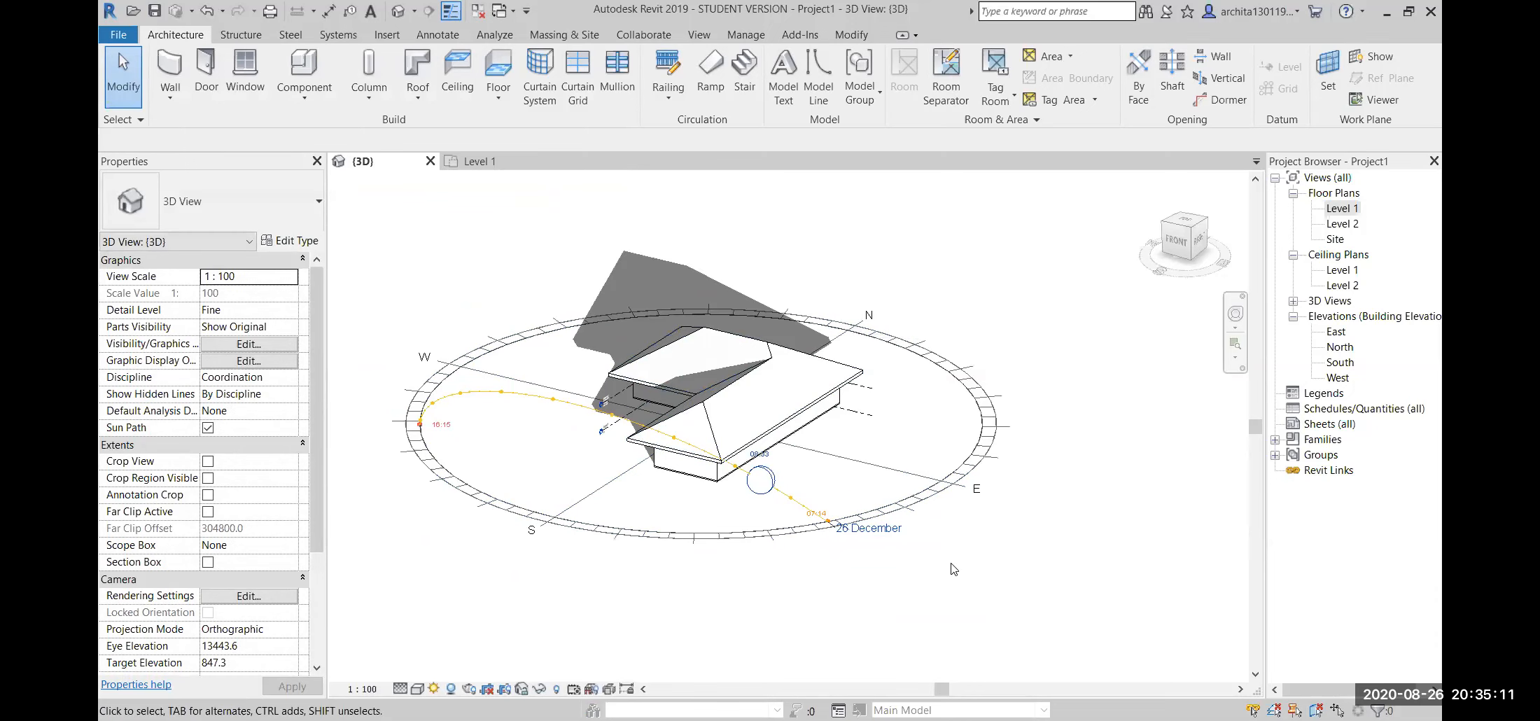
- Save the 3D view's orientation and lock the view under the name "Sun Path Diagram"
middle_click_drag(947, 565, 930, 602)
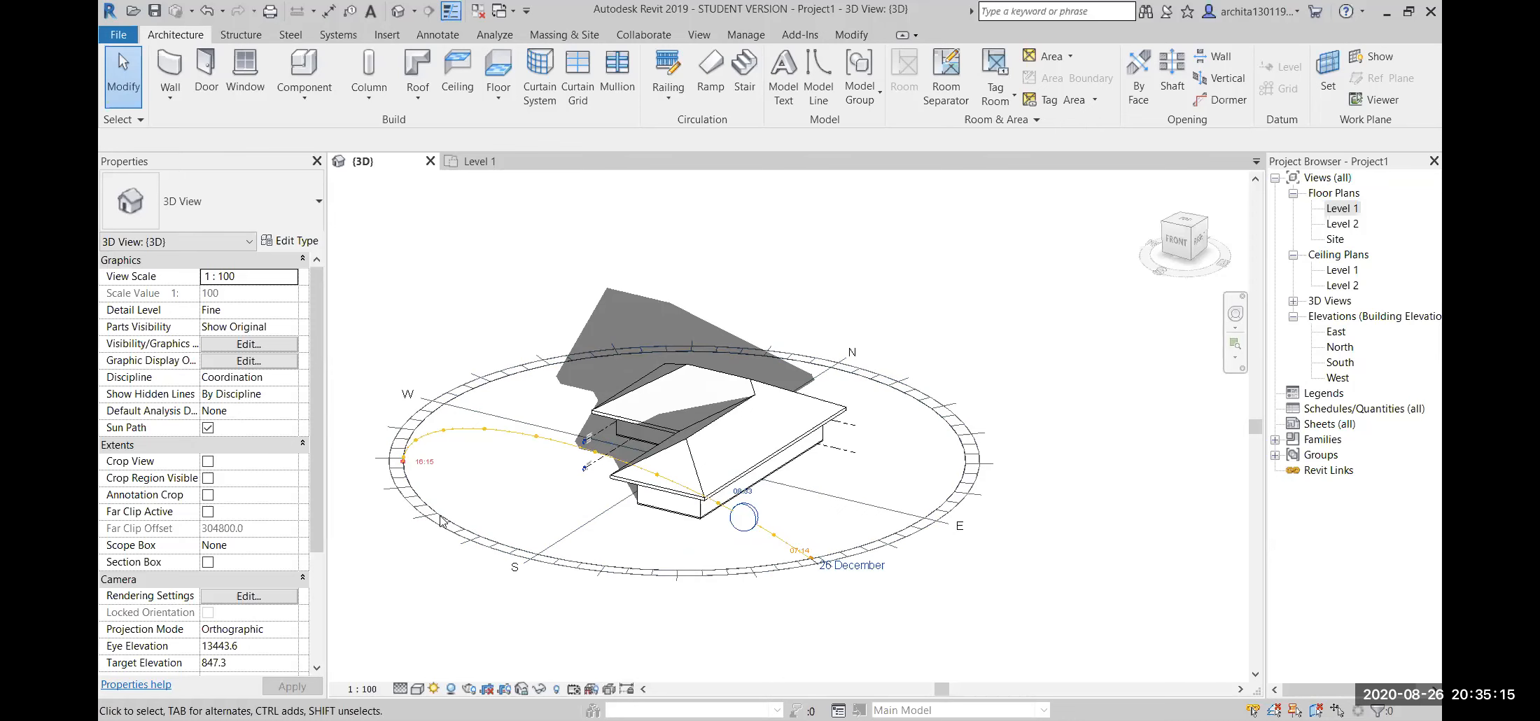
scroll(509, 459, "up", 3)
middle_click_drag(509, 459, 574, 457)
scroll(575, 456, "down", 1)
middle_click_drag(670, 473, 646, 480)
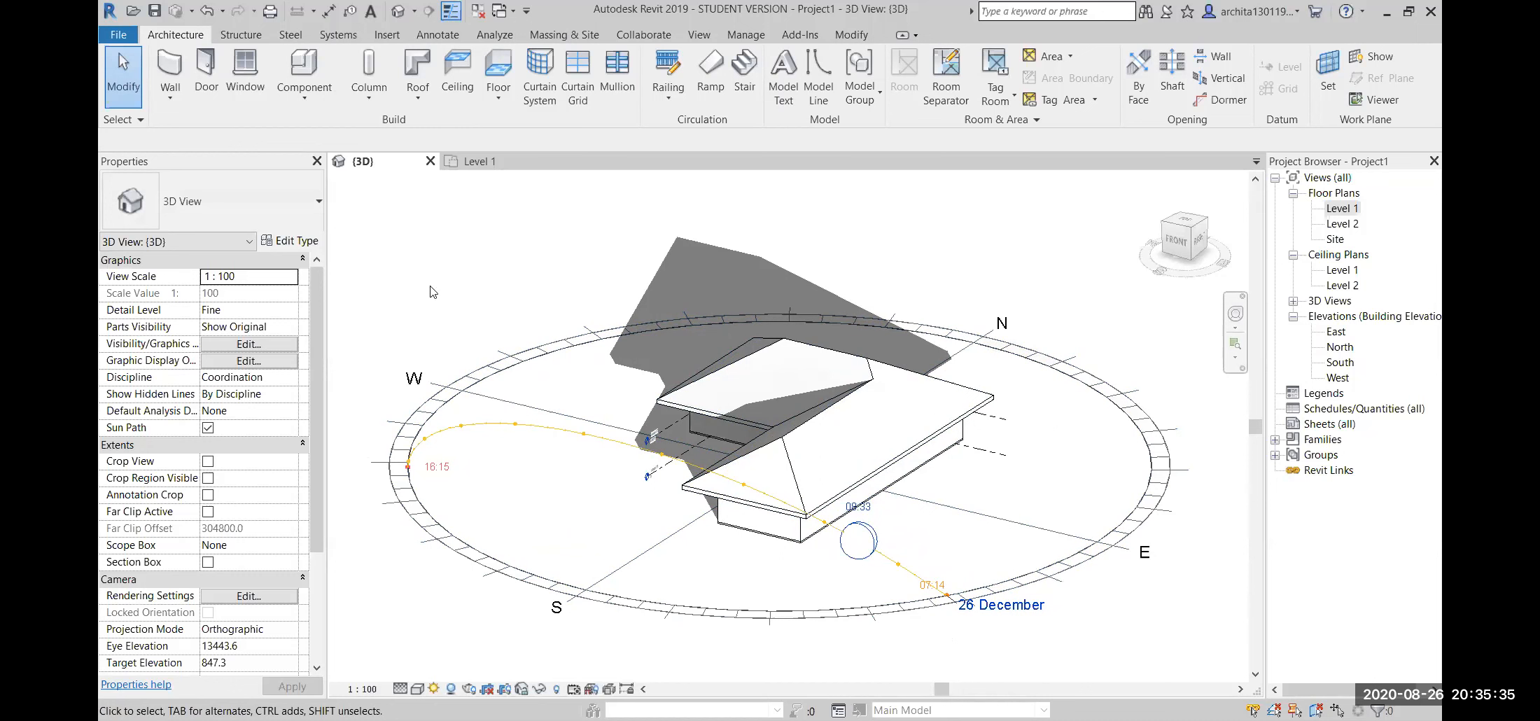
scroll(653, 561, "down", 1)
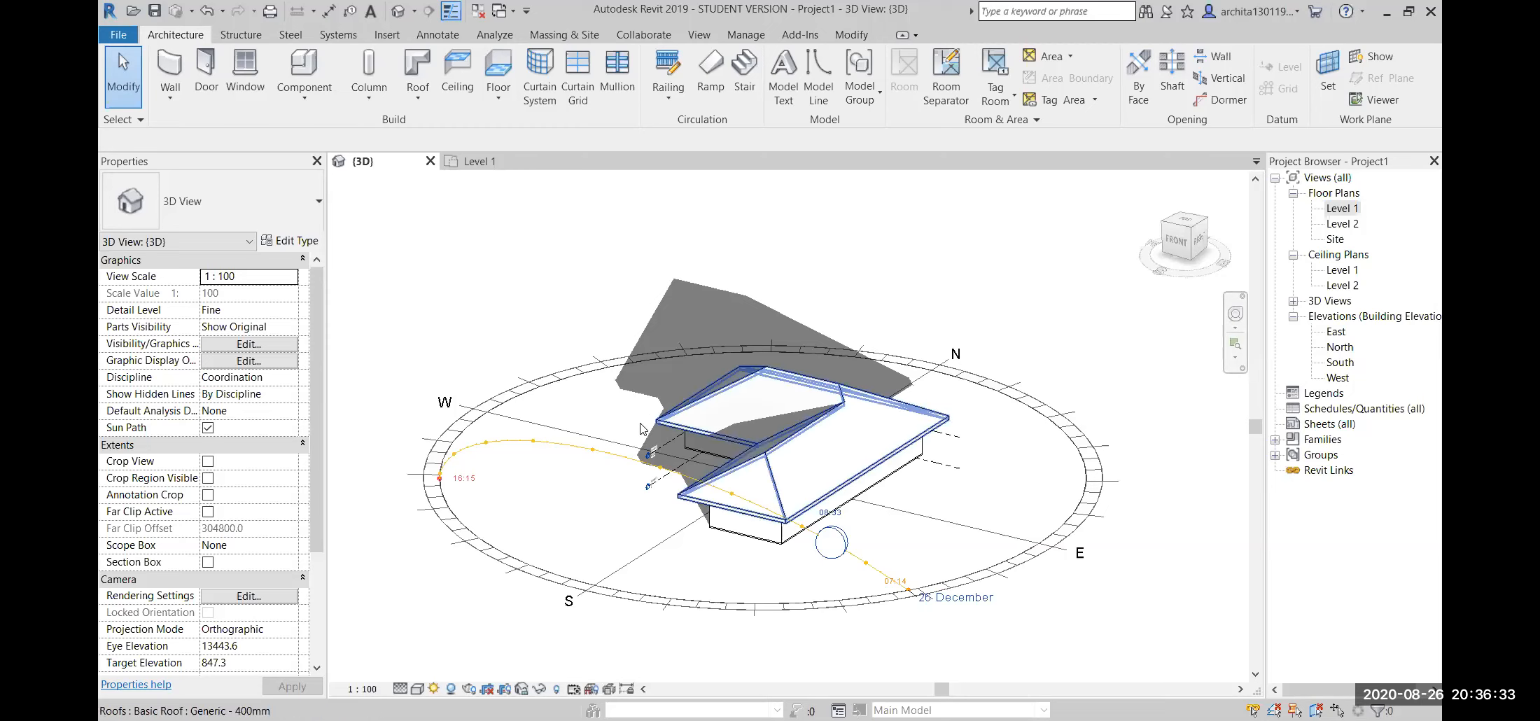
left_click(522, 689)
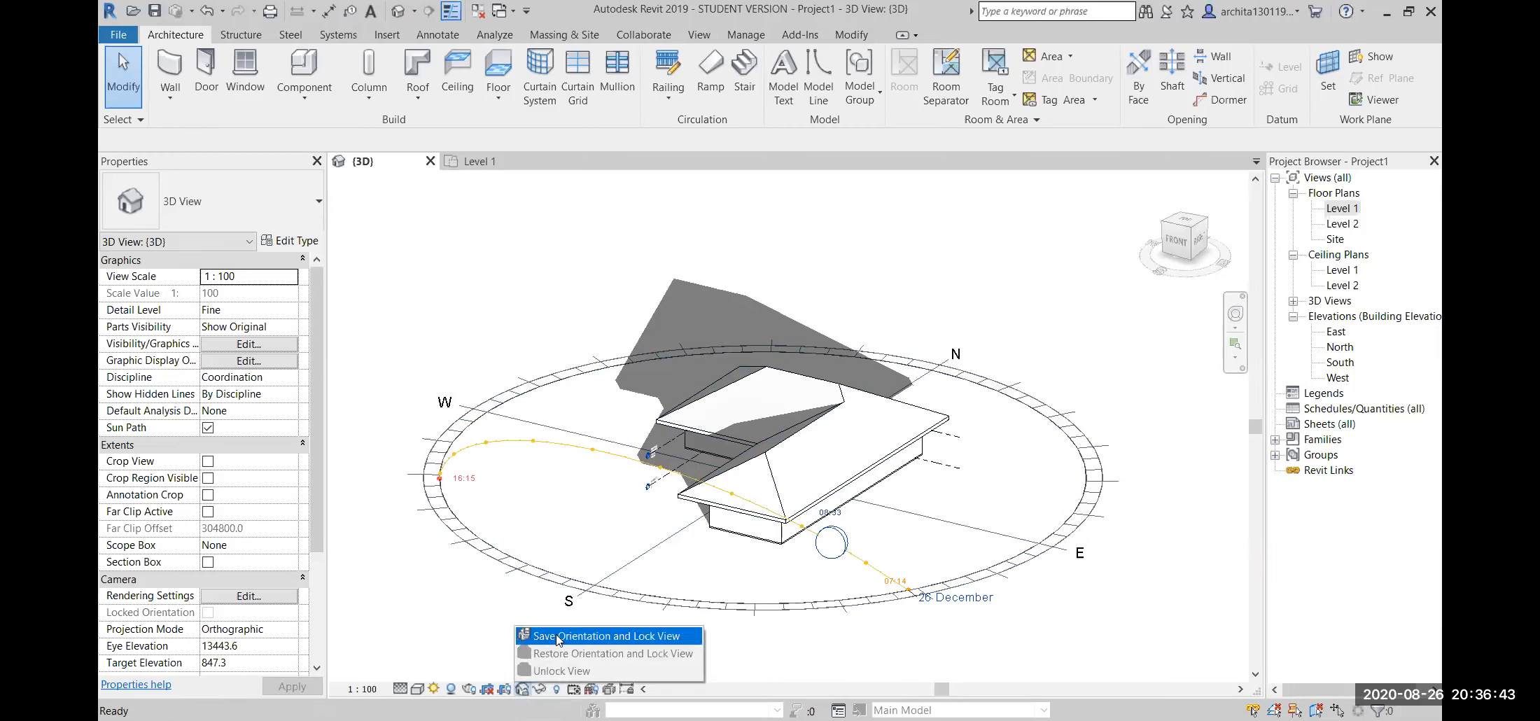
left_click(649, 642)
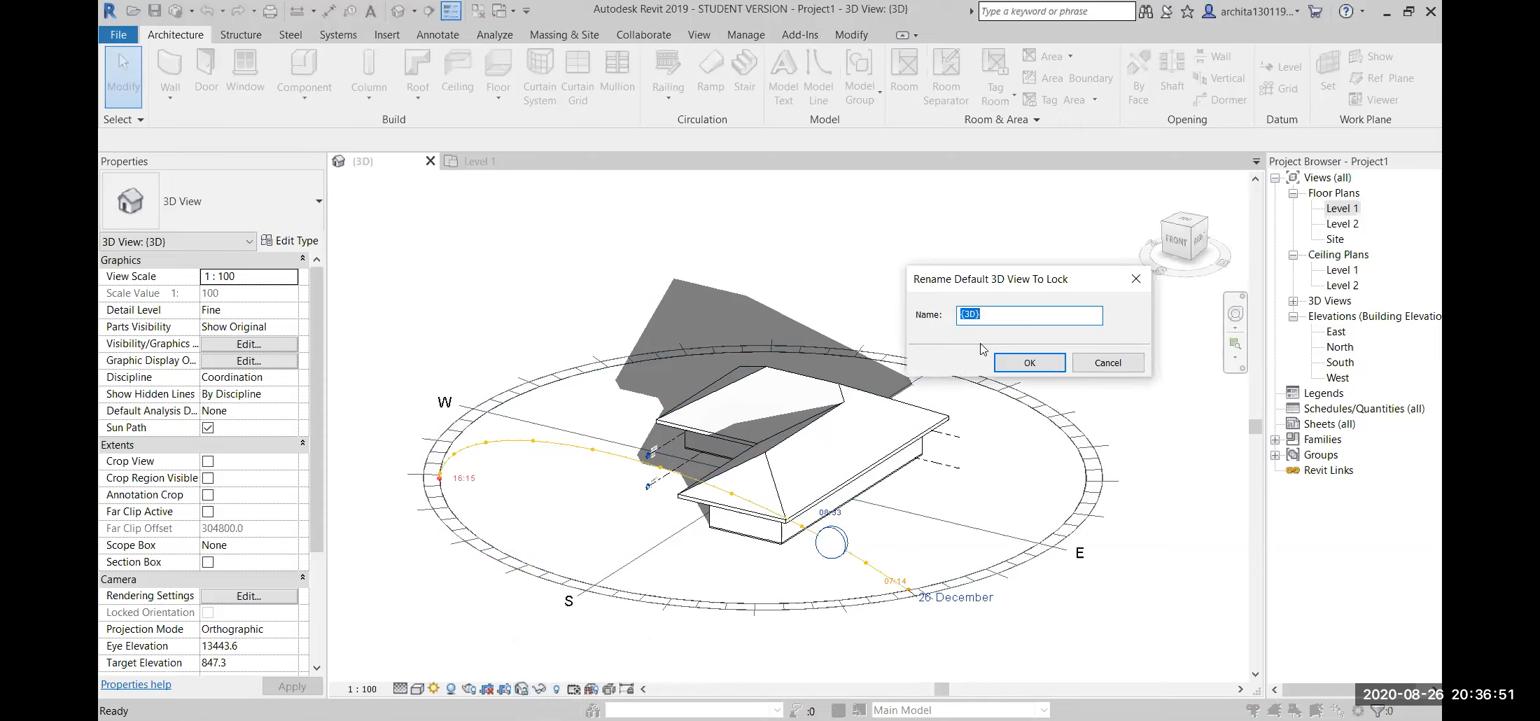
type("Sun Path Diagram")
key("Return")
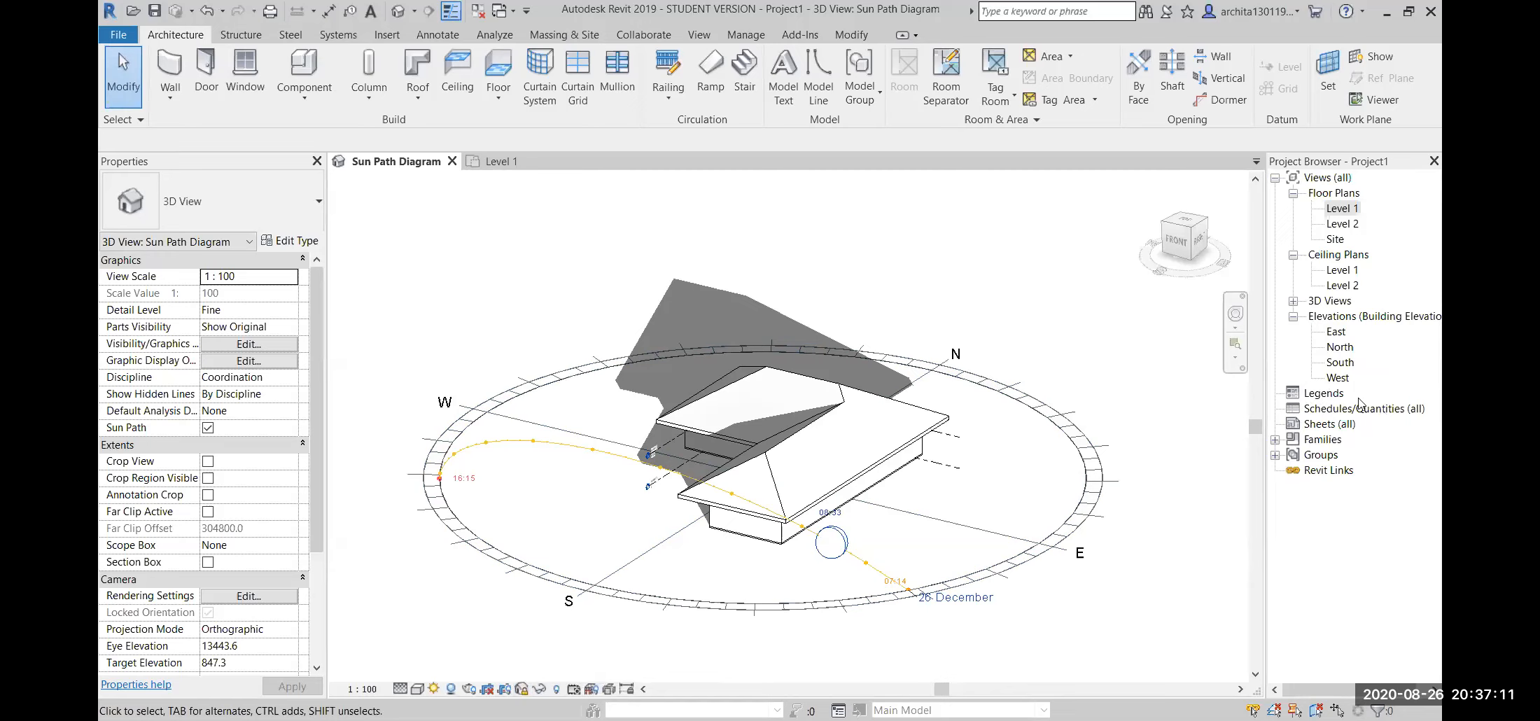
- Expand the 3D Views branch of the project structure and look through the groups and views listed there
left_click(1295, 301)
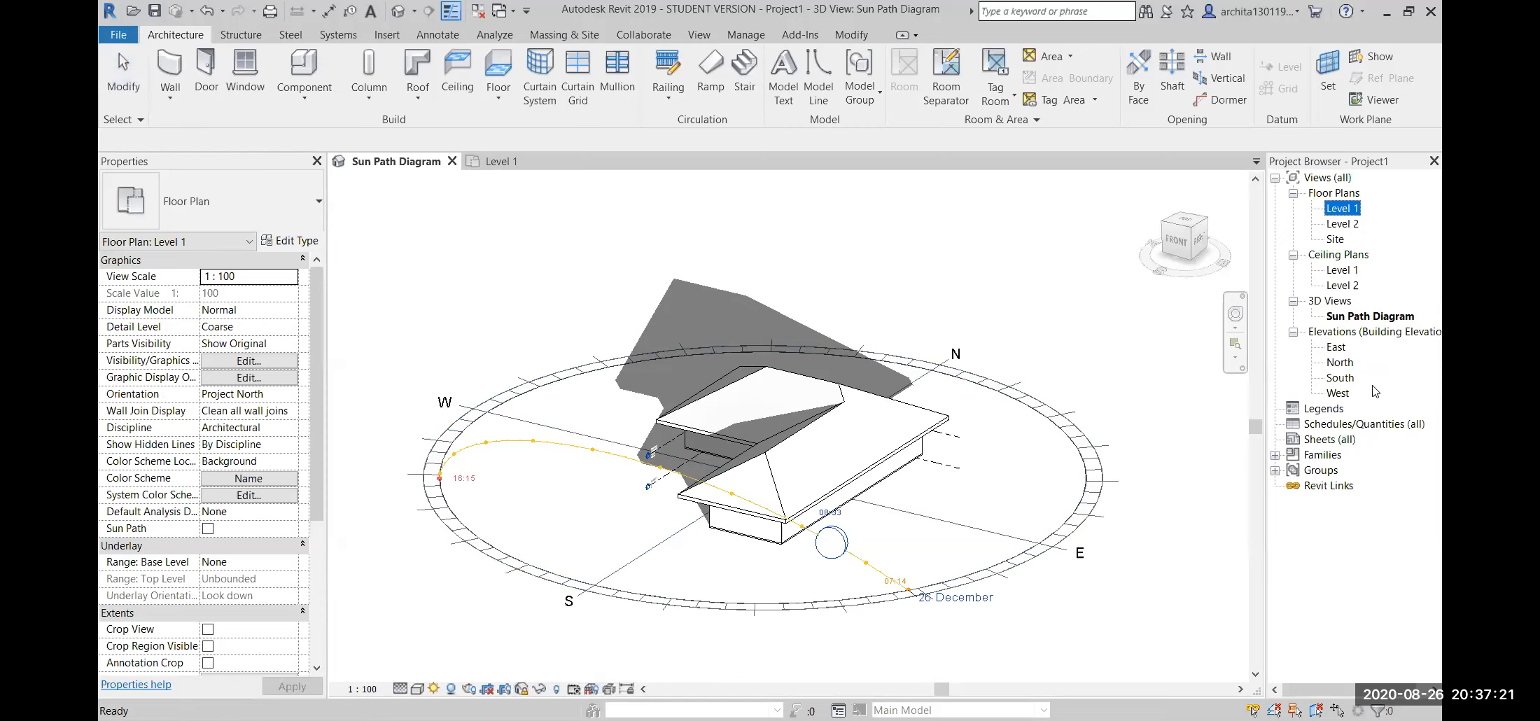
left_click(1276, 471)
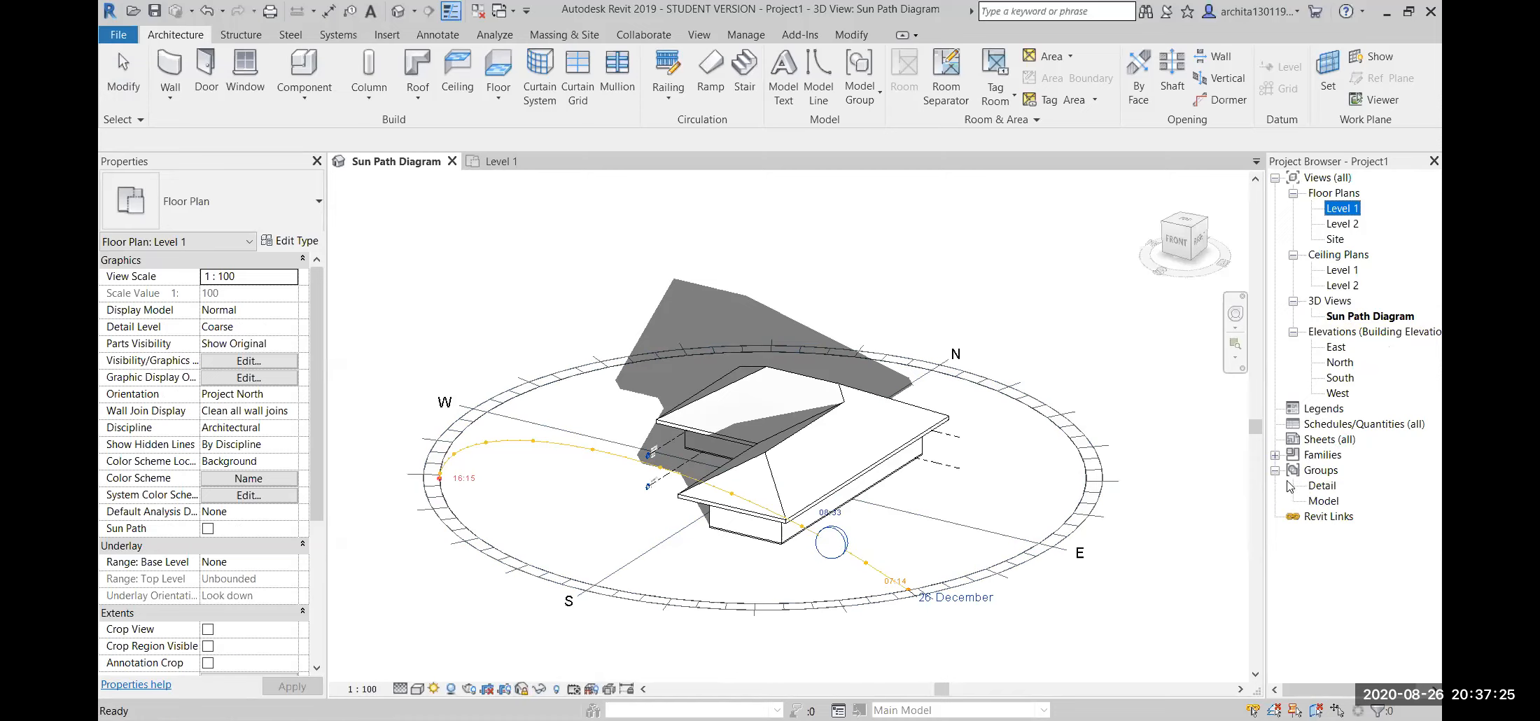
left_click(1276, 472)
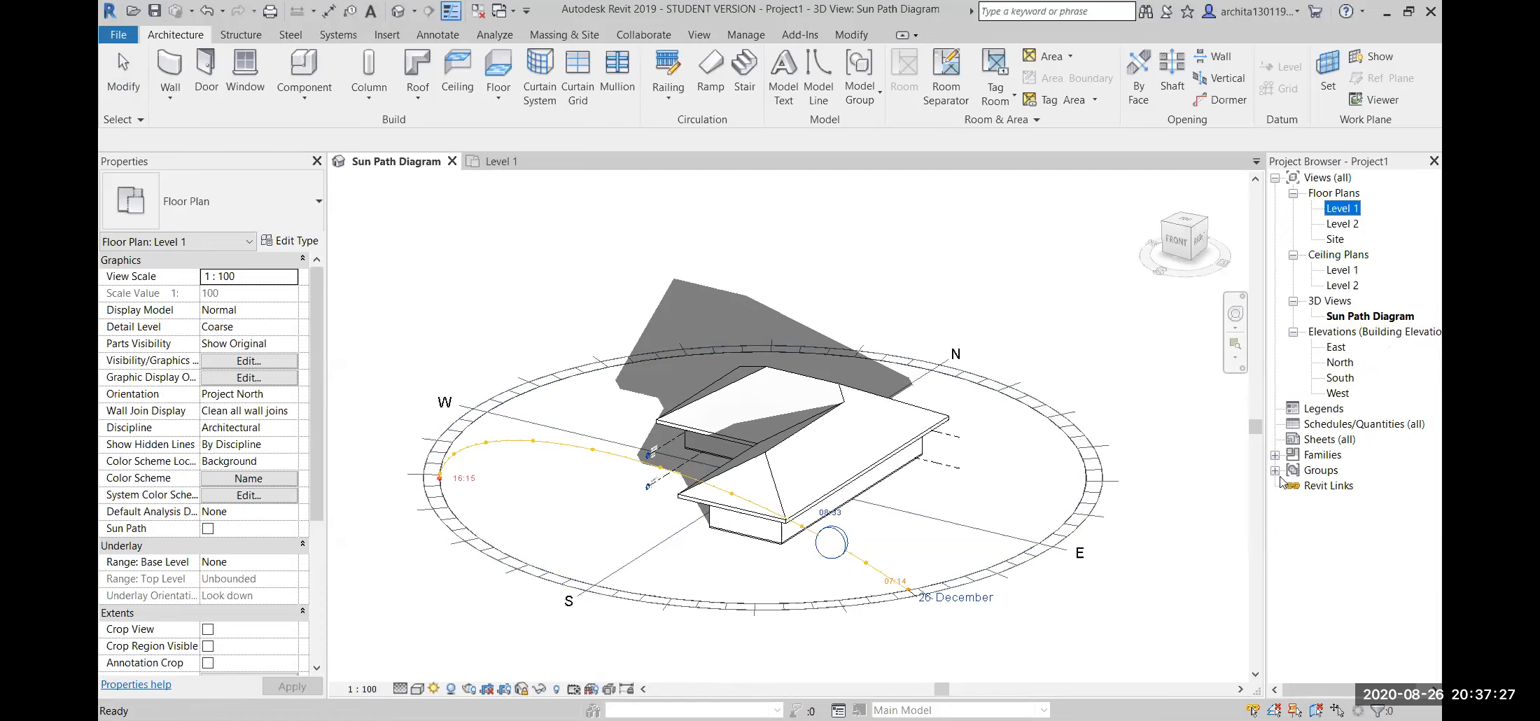
left_click(1277, 179)
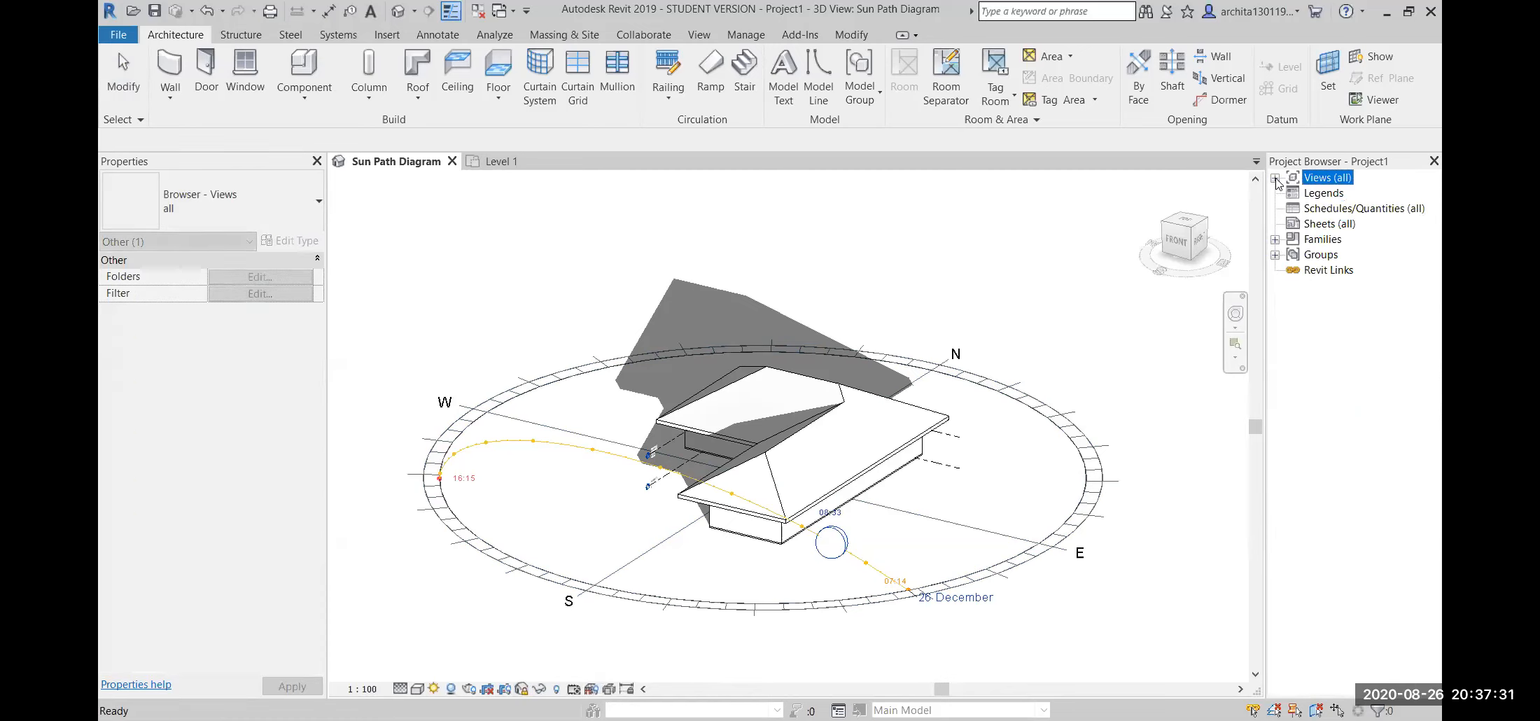
left_click(1276, 179)
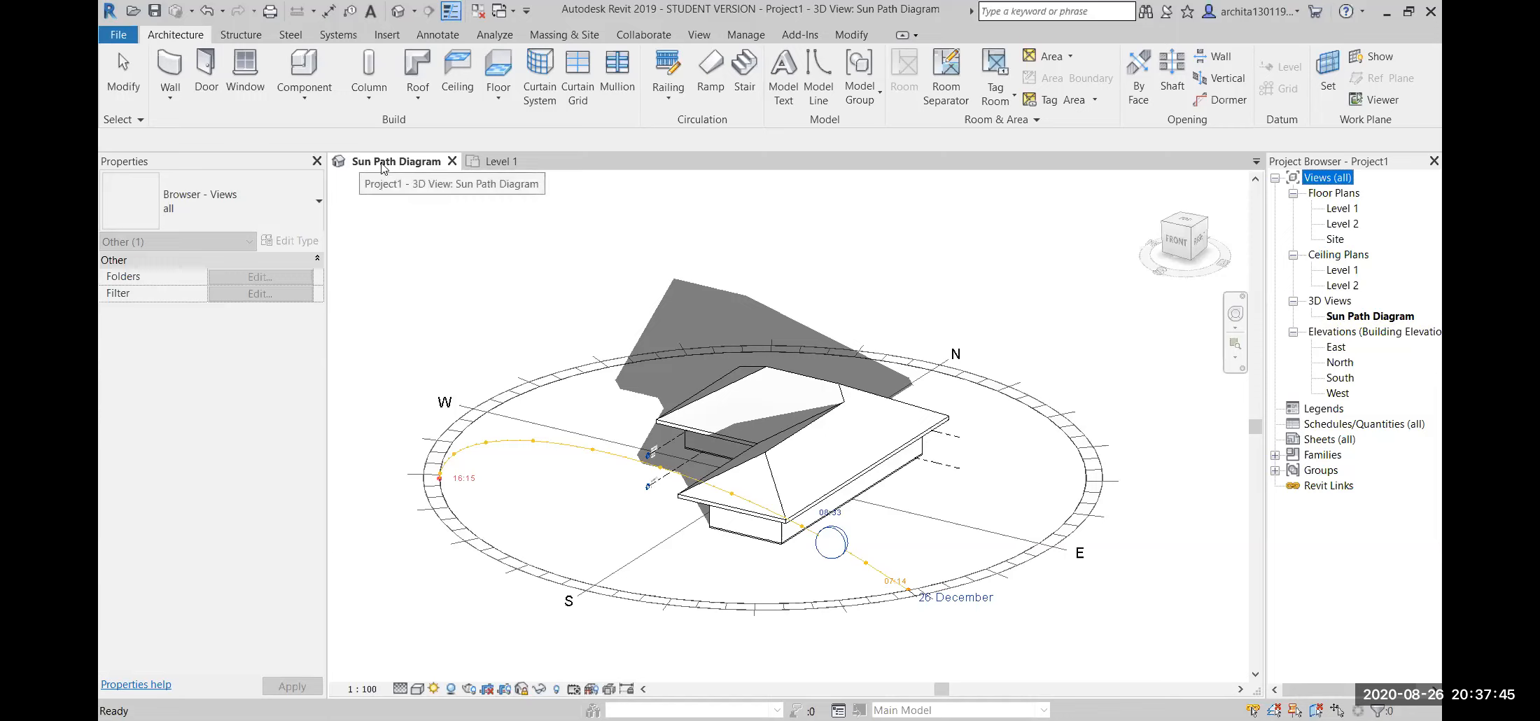
- Open a new default 3D view and orbit it to face the inner corner of the L-shaped building
left_click(399, 10)
middle_click_drag(728, 558, 712, 334, "shift")
middle_click_drag(903, 518, 1018, 602, "shift")
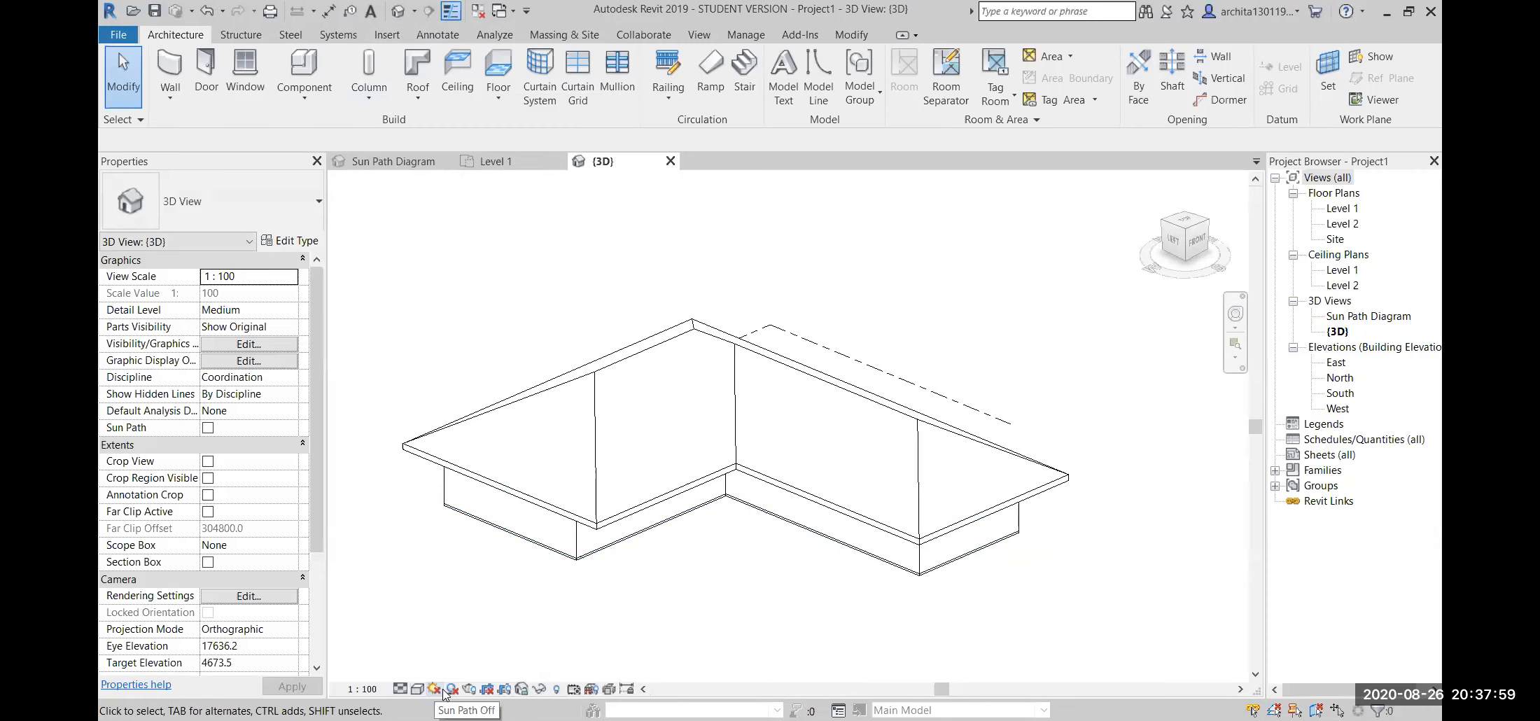
- Open the Level 1 floor plan and turn on its shadows and sun path
double_click(1345, 206)
scroll(646, 312, "up", 3)
scroll(704, 561, "down", 1)
middle_click_drag(783, 547, 708, 499)
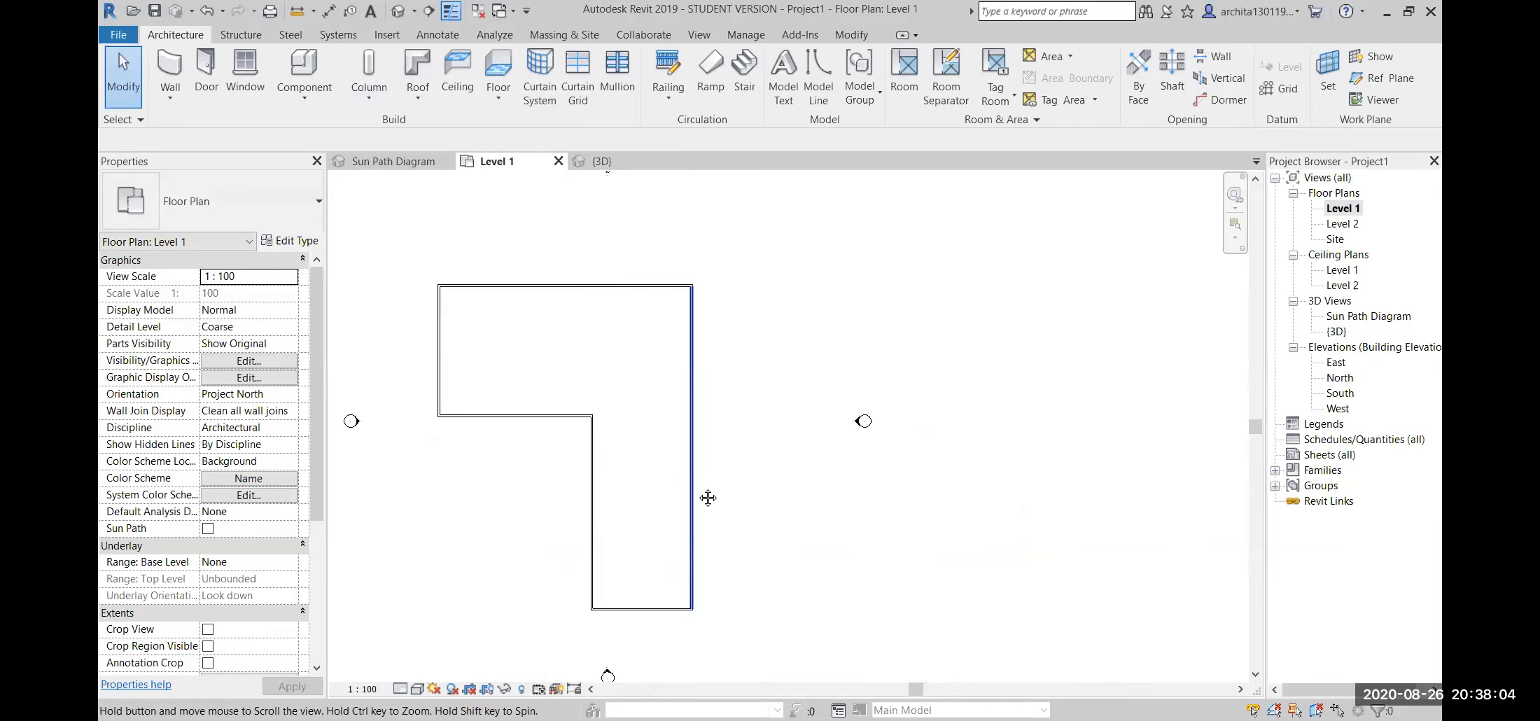
left_click(452, 689)
left_click(434, 689)
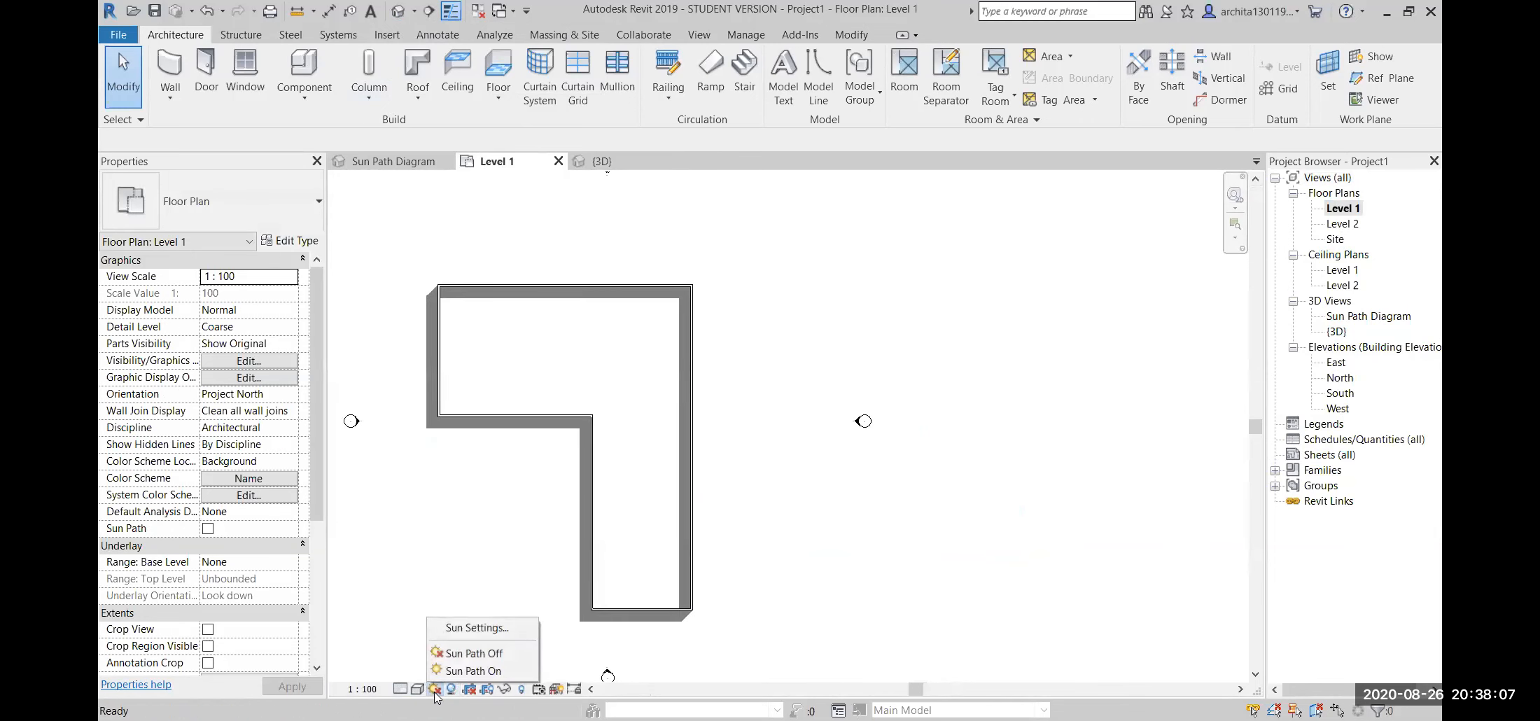
left_click(466, 670)
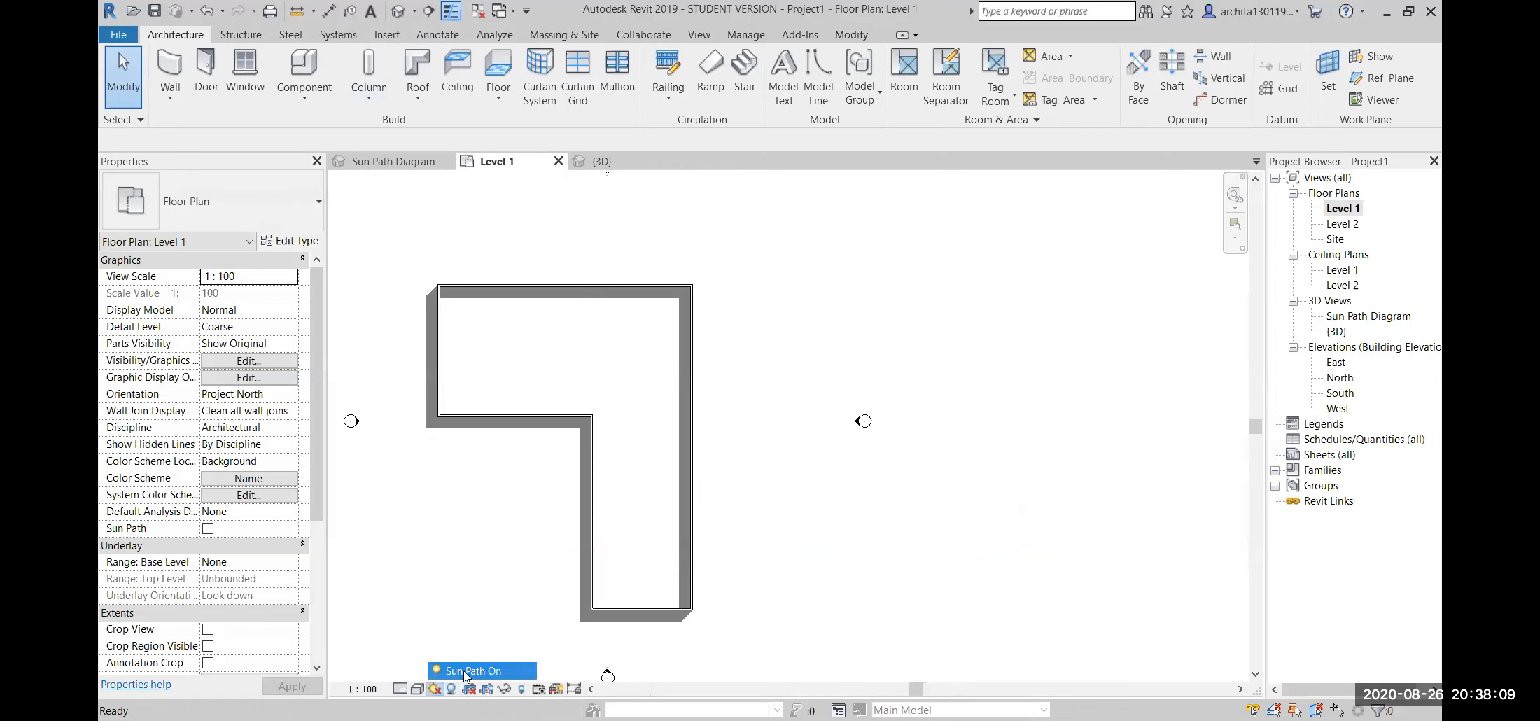
left_click(770, 396)
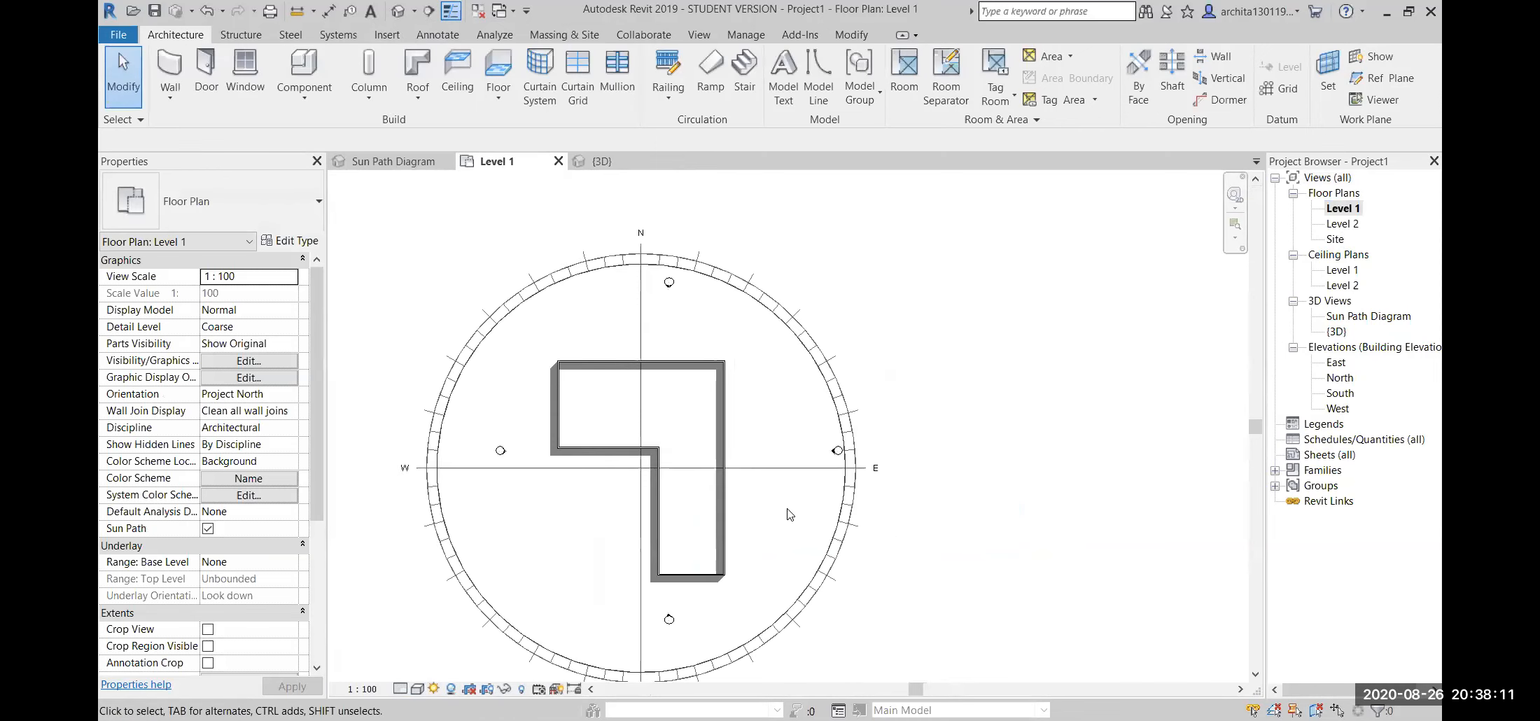
- Review the Level 1 plan's sun settings for the Lighting solar study and accept them
scroll(790, 515, "up", 2)
left_click(434, 689)
left_click(456, 630)
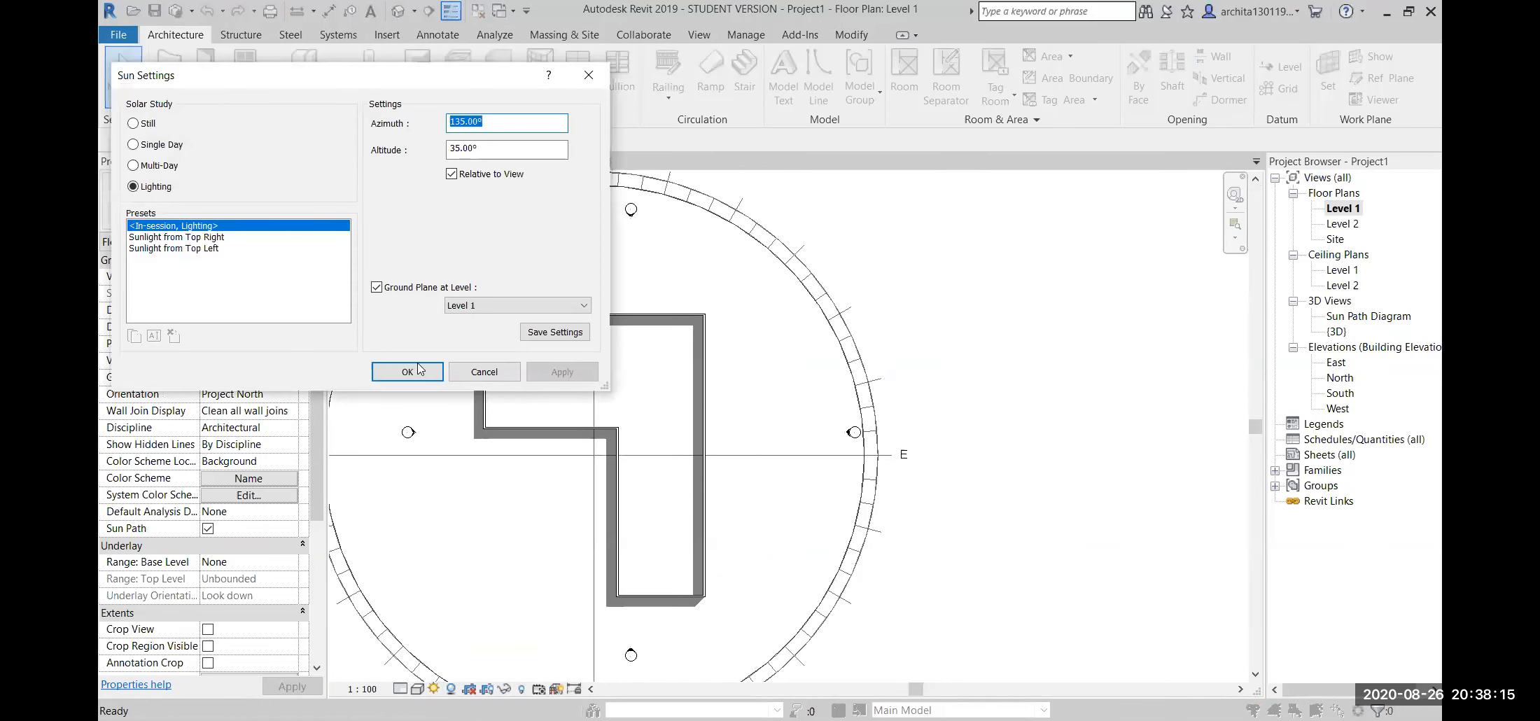
left_click(407, 372)
scroll(758, 488, "down", 3)
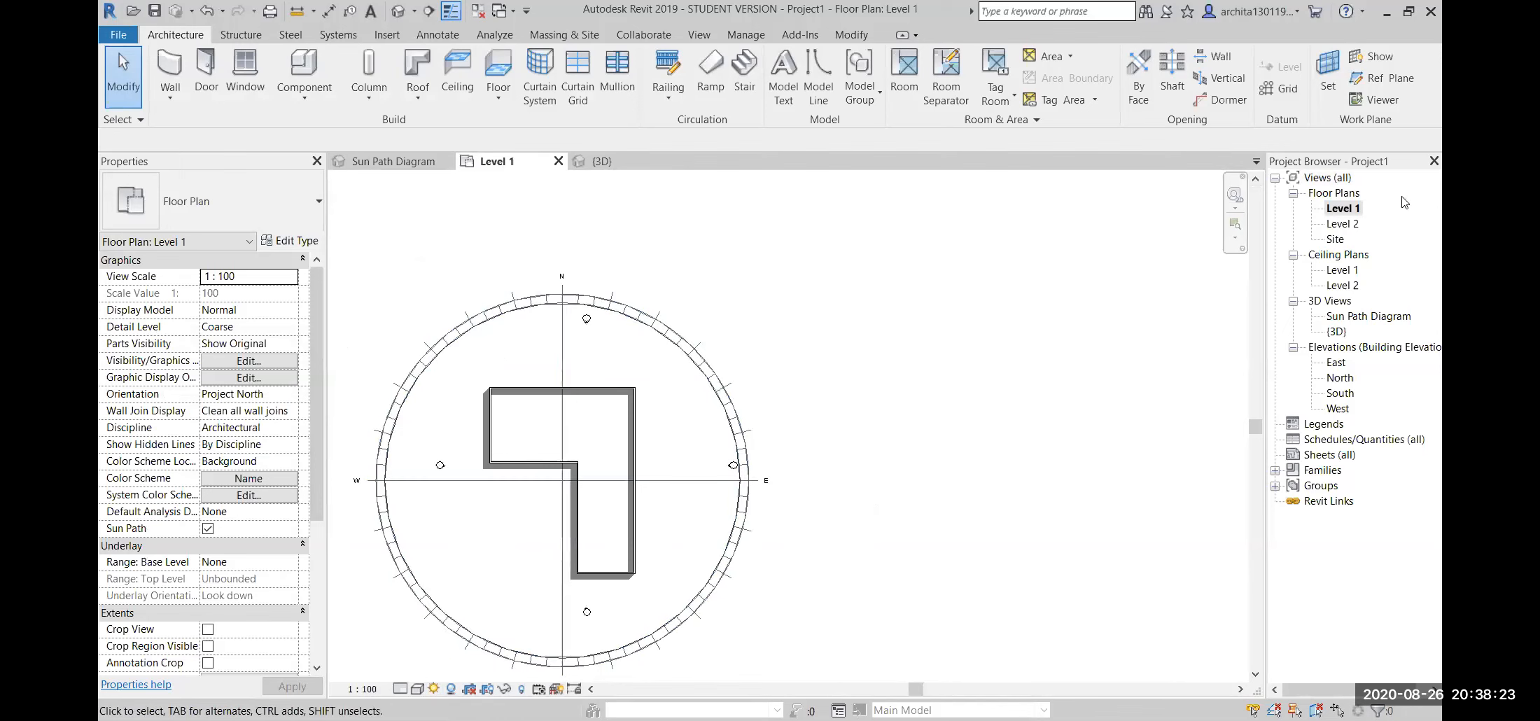
- Look at the Level 2 floor plan, then close the Level 2 and Level 1 plan views
double_click(1353, 227)
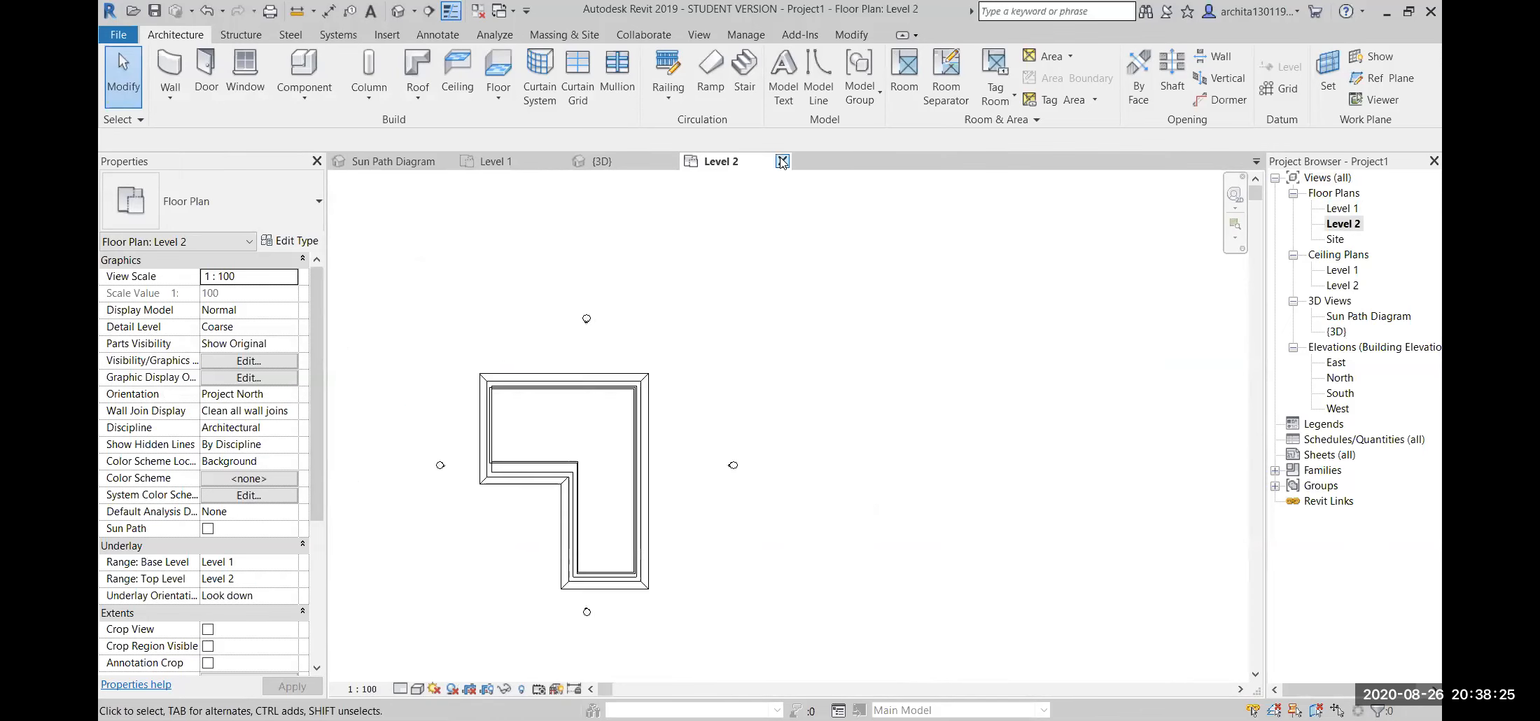
left_click(782, 161)
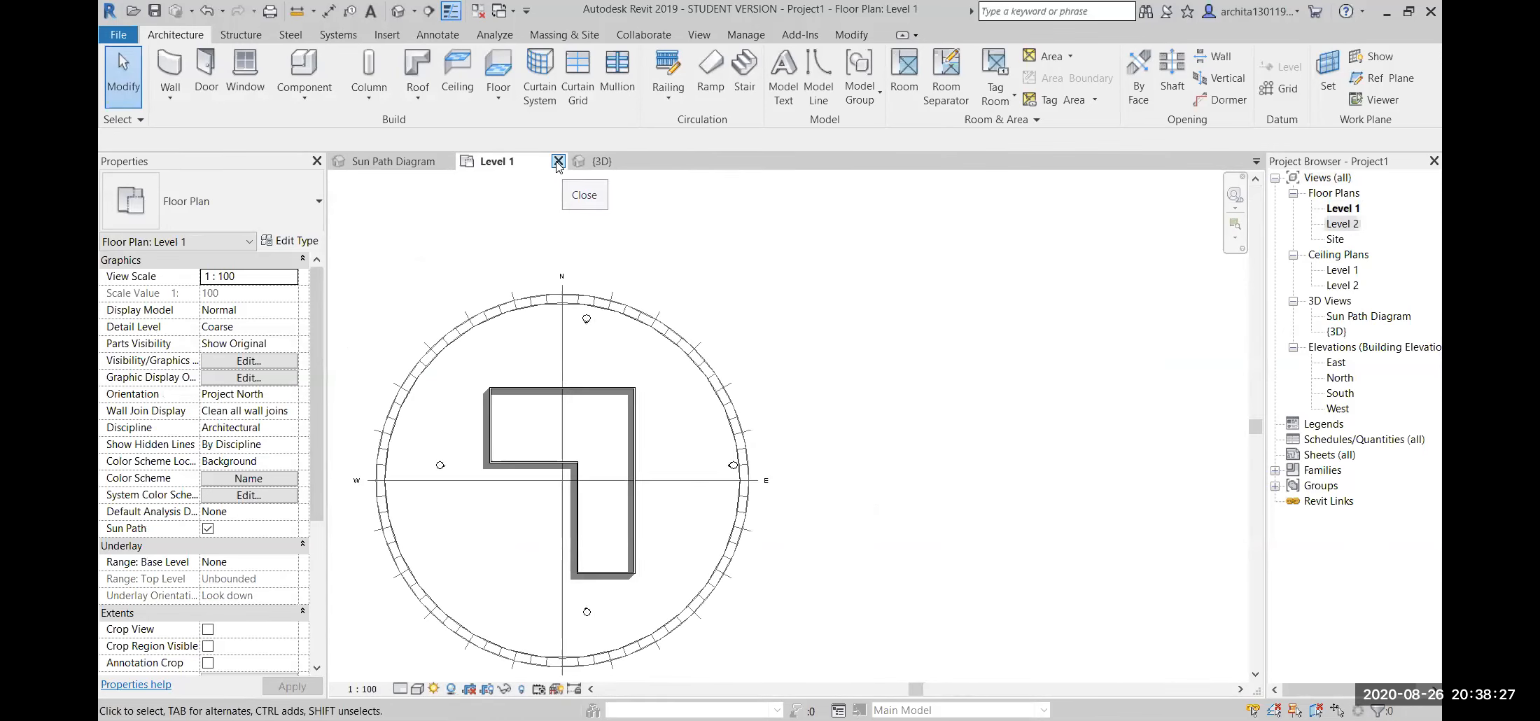
left_click(558, 161)
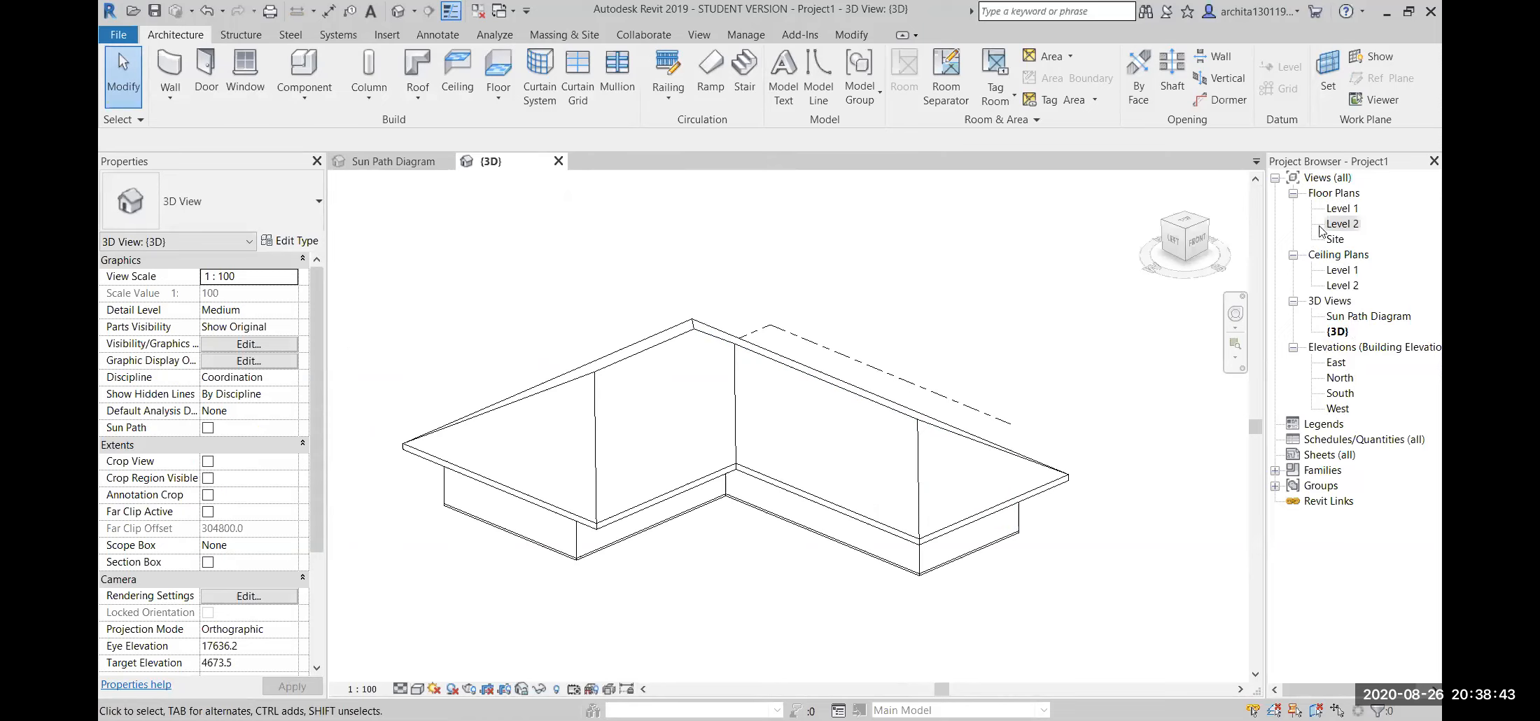
scroll(1037, 357, "down", 1)
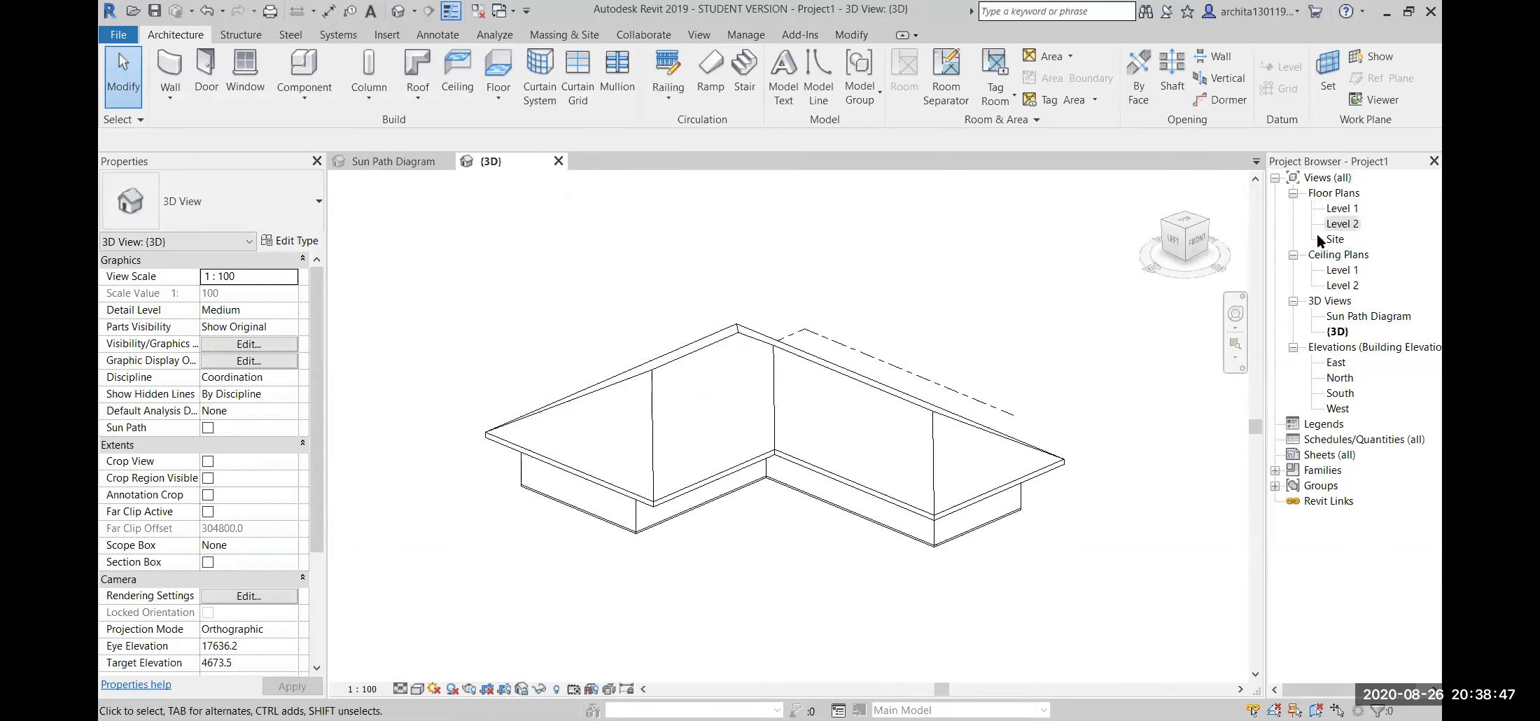
middle_click_drag(1114, 556, 1073, 568)
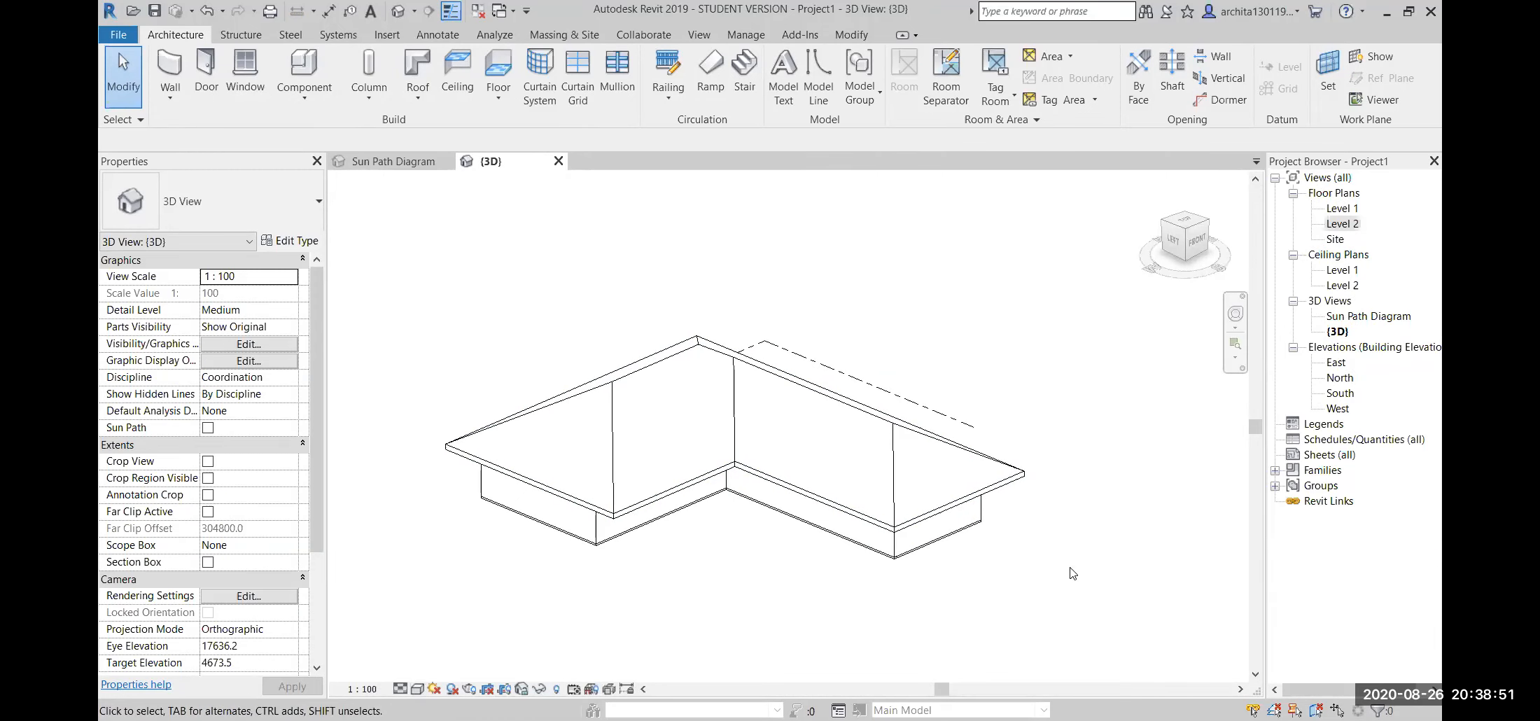
scroll(783, 451, "up", 1)
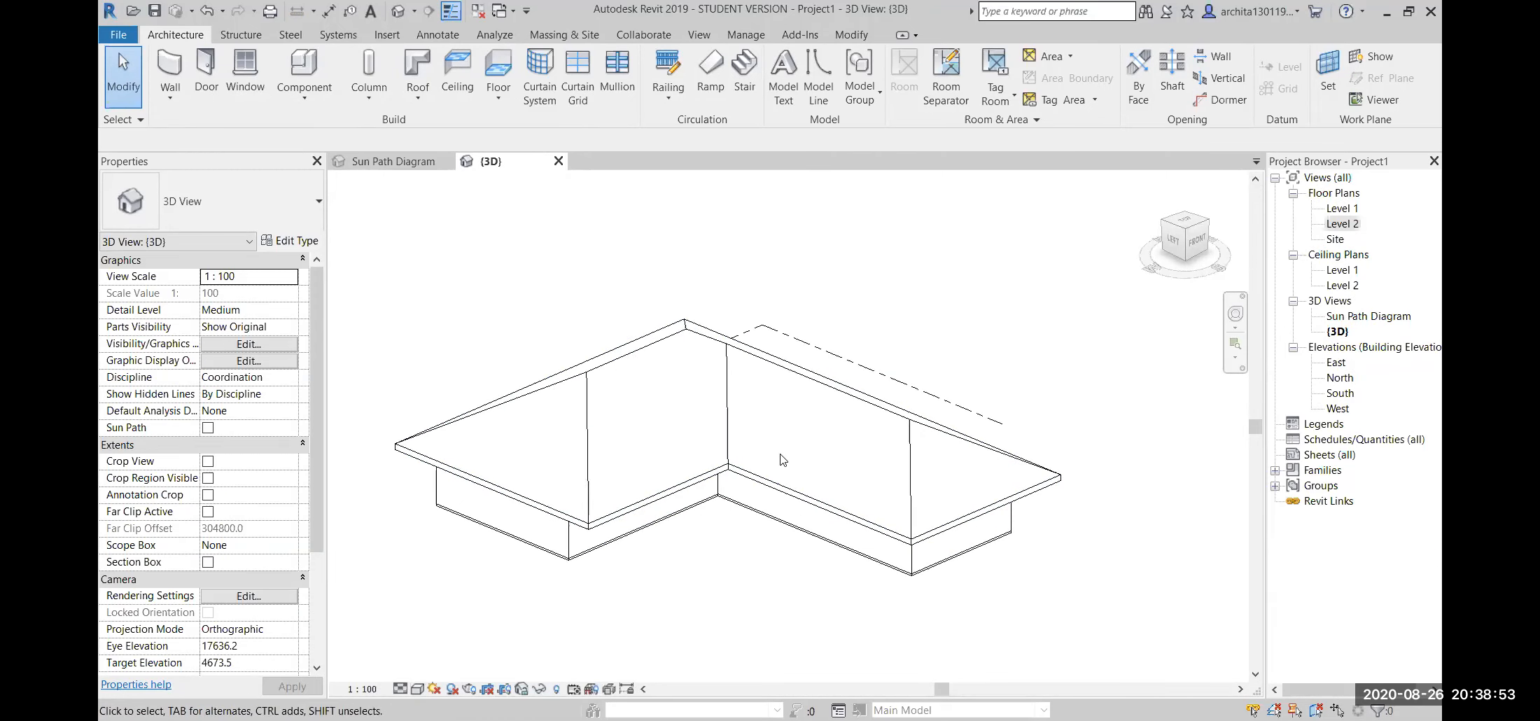
scroll(782, 460, "down", 1)
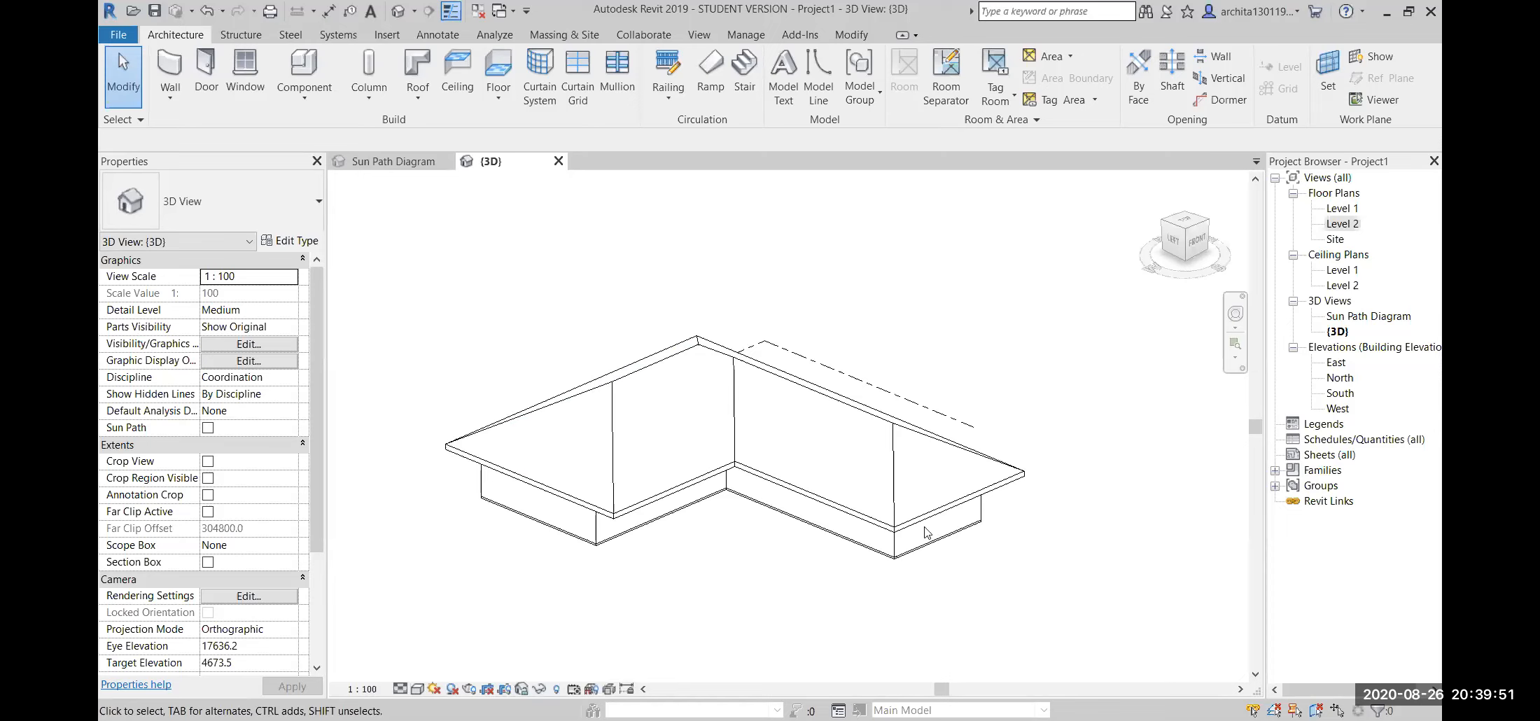
middle_click_drag(790, 571, 877, 586, "shift")
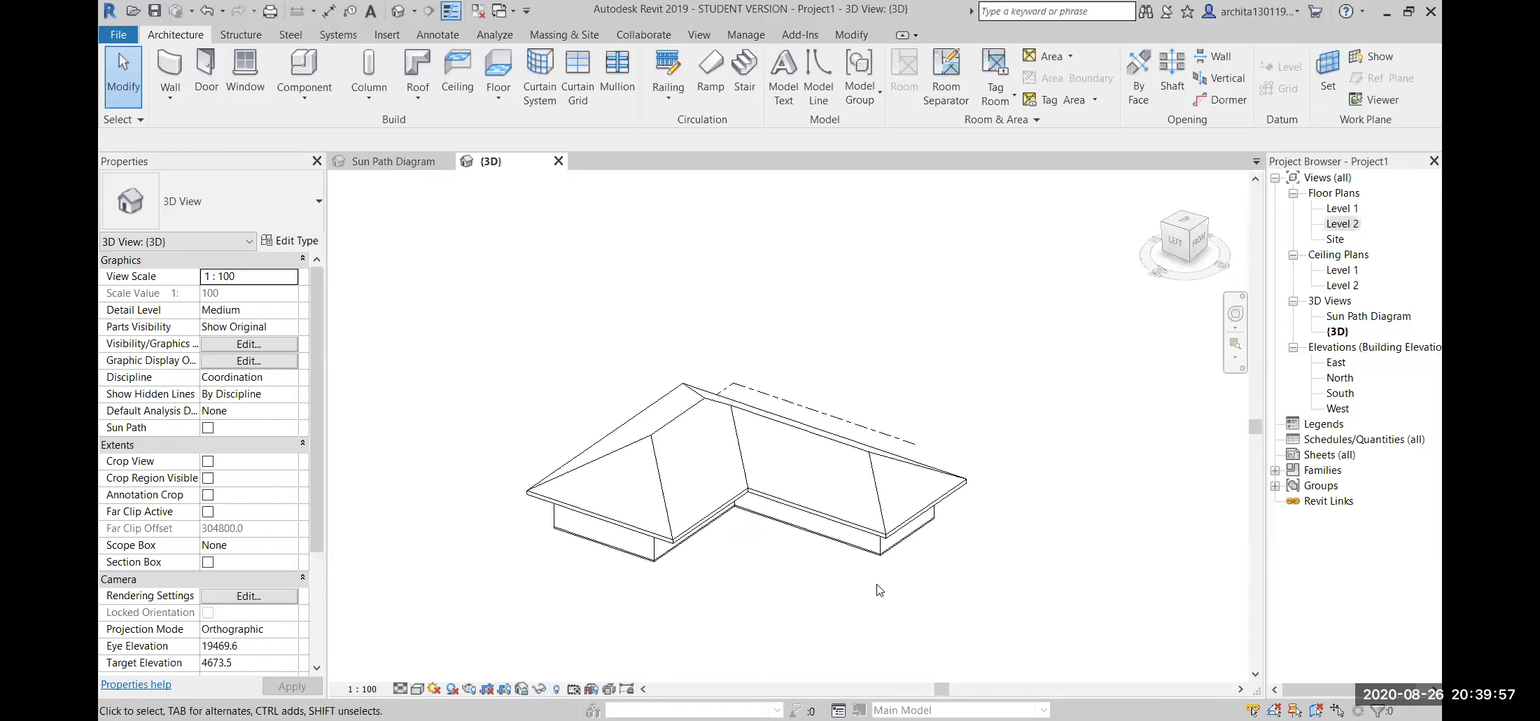
- Displace the hipped roof upward by about 11145 mm to separate it from the walls
middle_click_drag(792, 470, 721, 577, "shift")
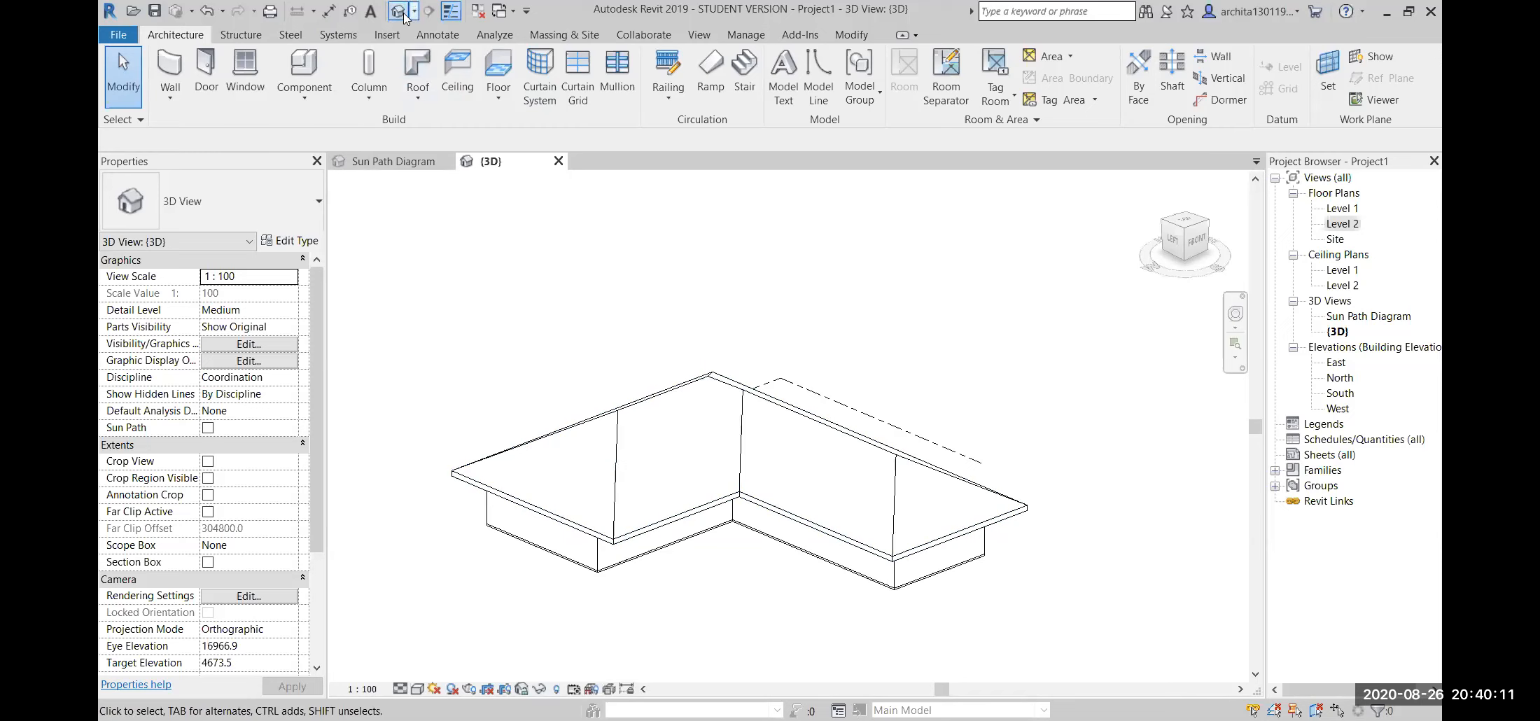
middle_click_drag(945, 474, 760, 424, "shift")
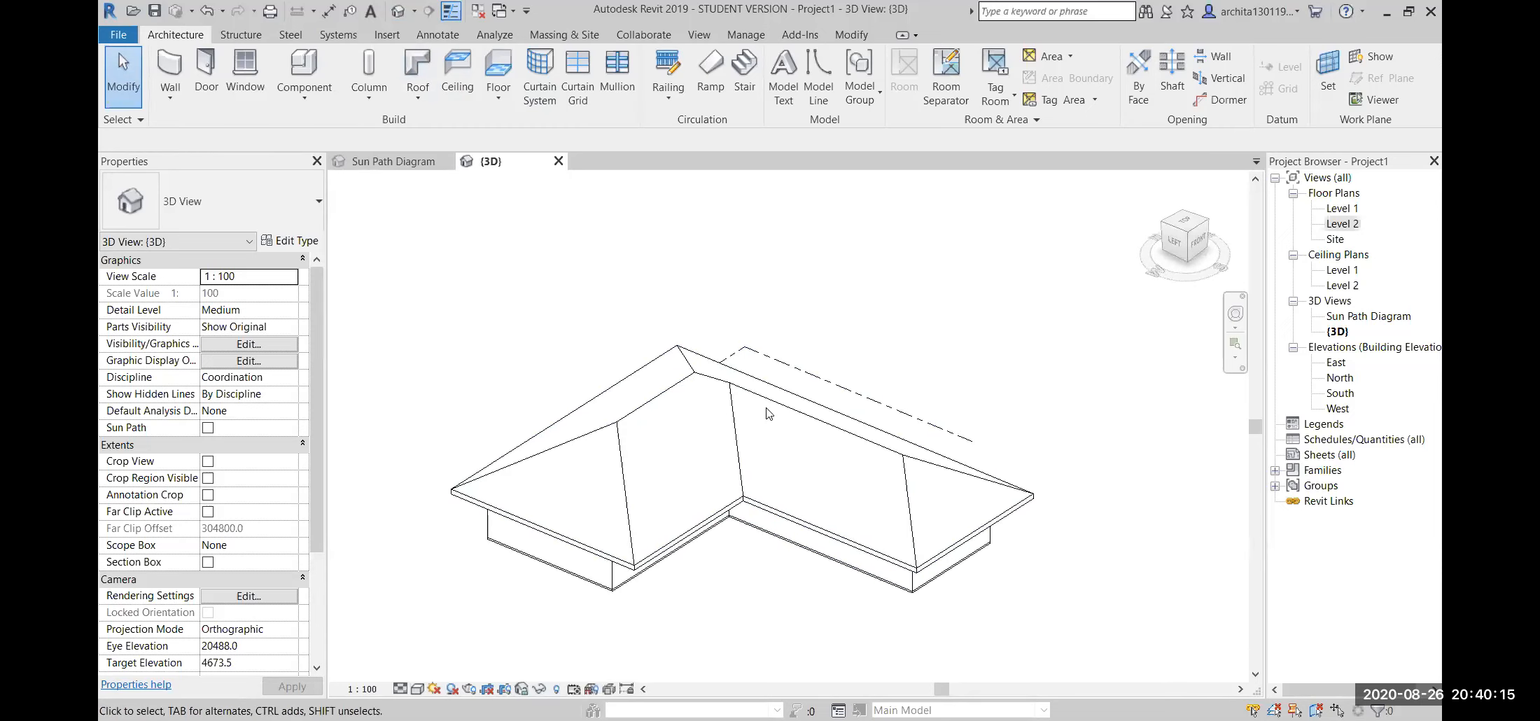
left_click(768, 403)
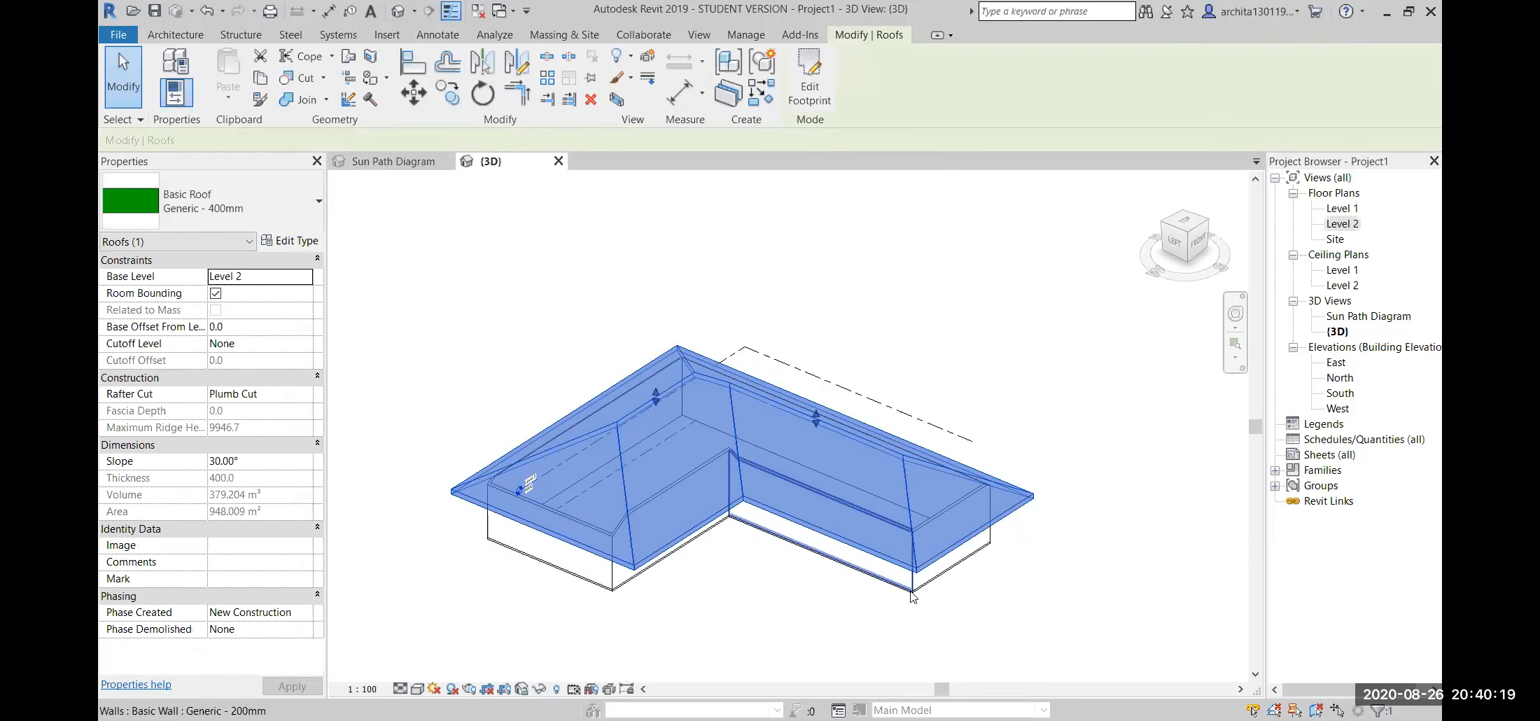
left_click(646, 62)
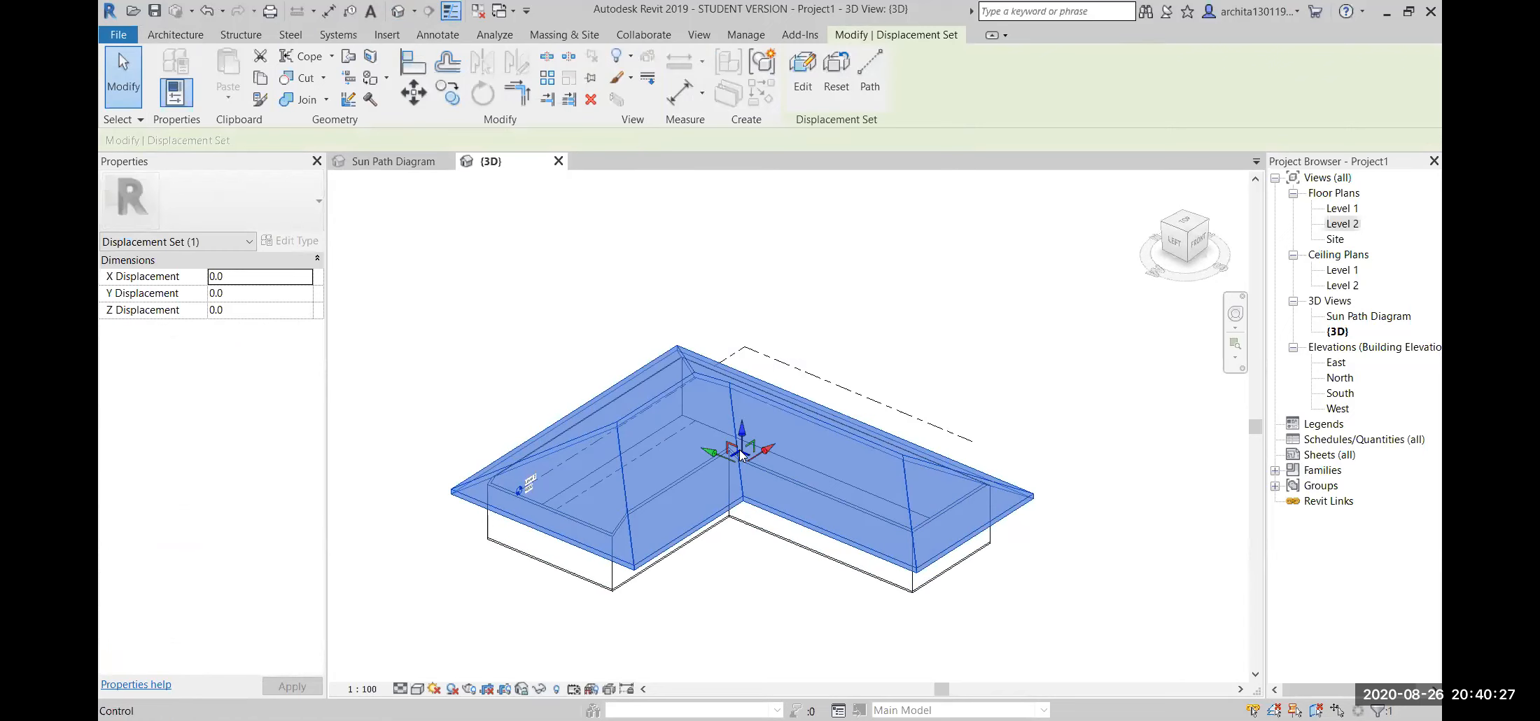
left_click_drag(743, 451, 755, 324)
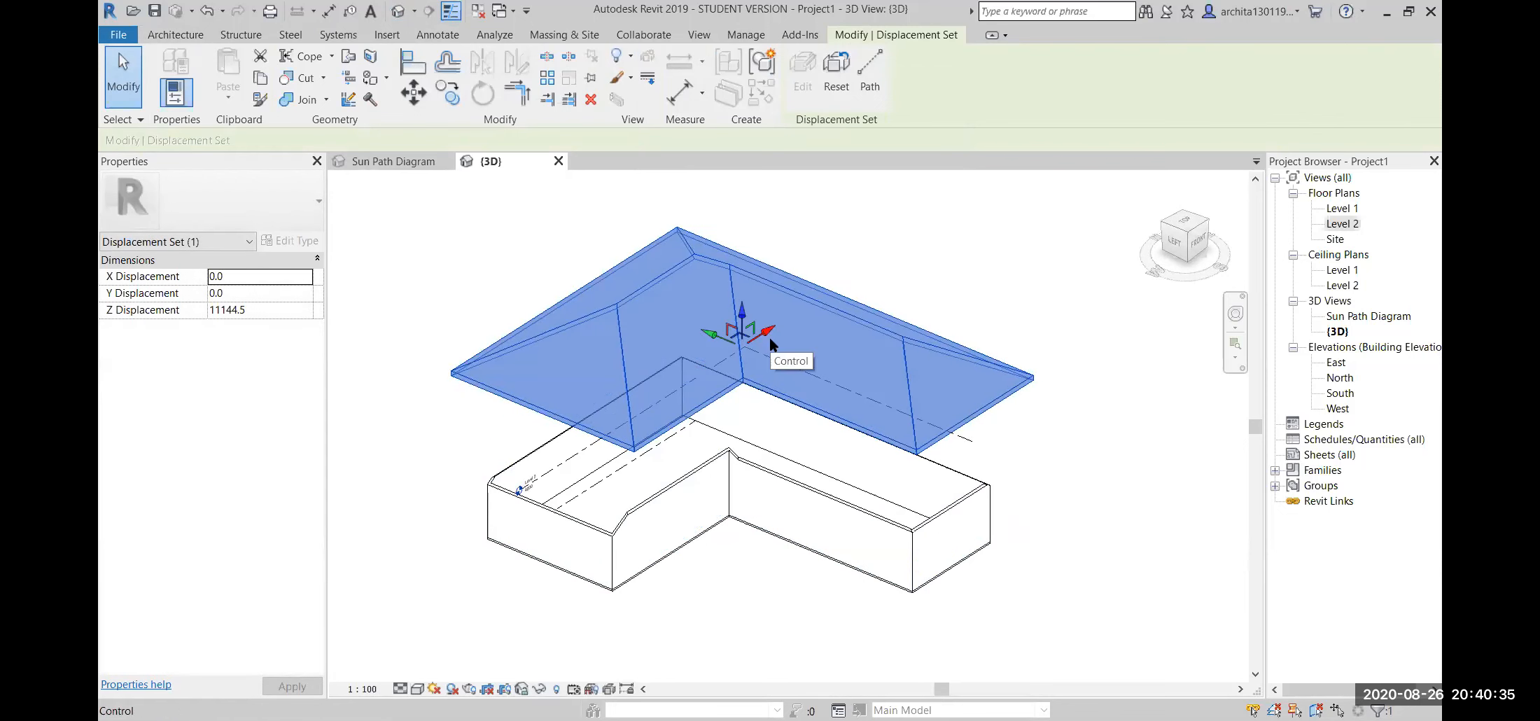
- Add displacement paths at the raised roof's outer eave corners and its inner corner
left_click(871, 68)
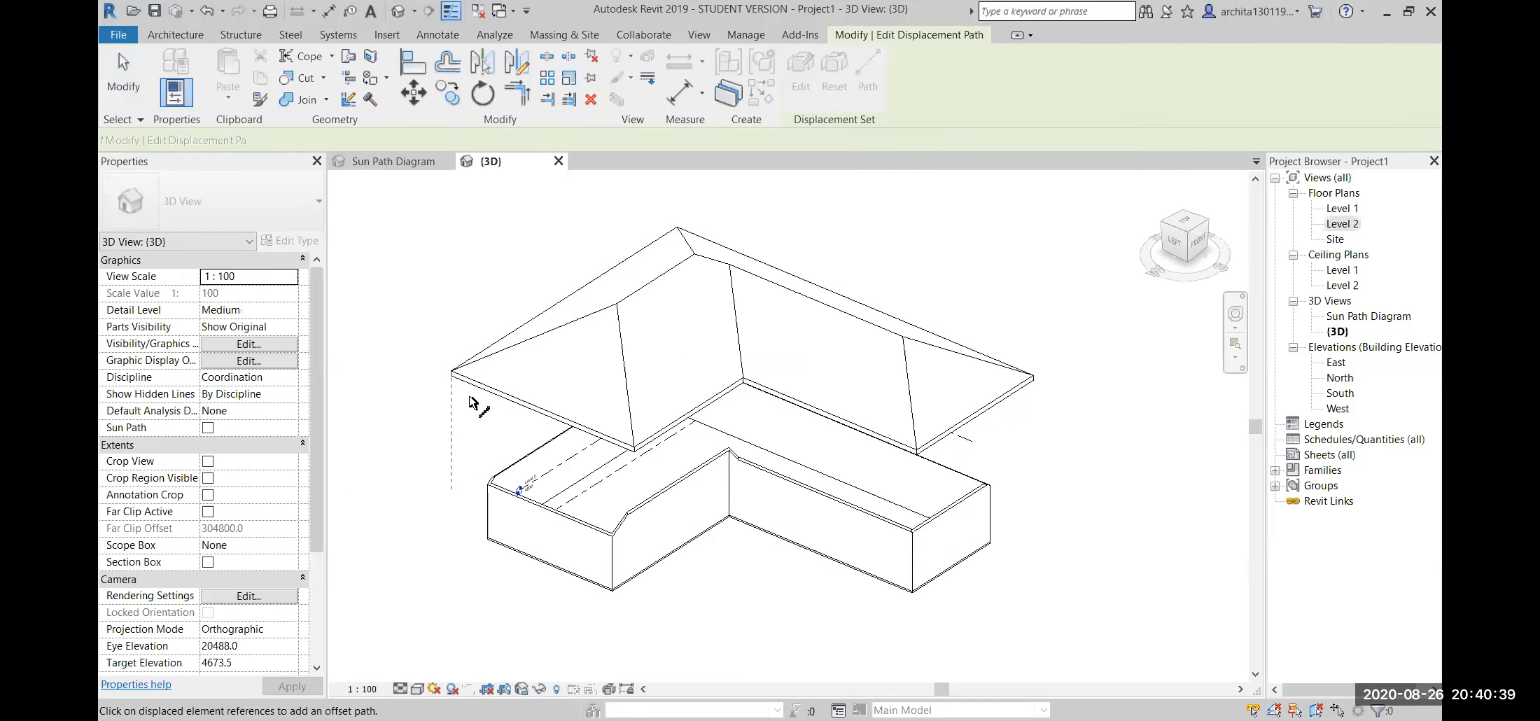
left_click(635, 451)
left_click(916, 453)
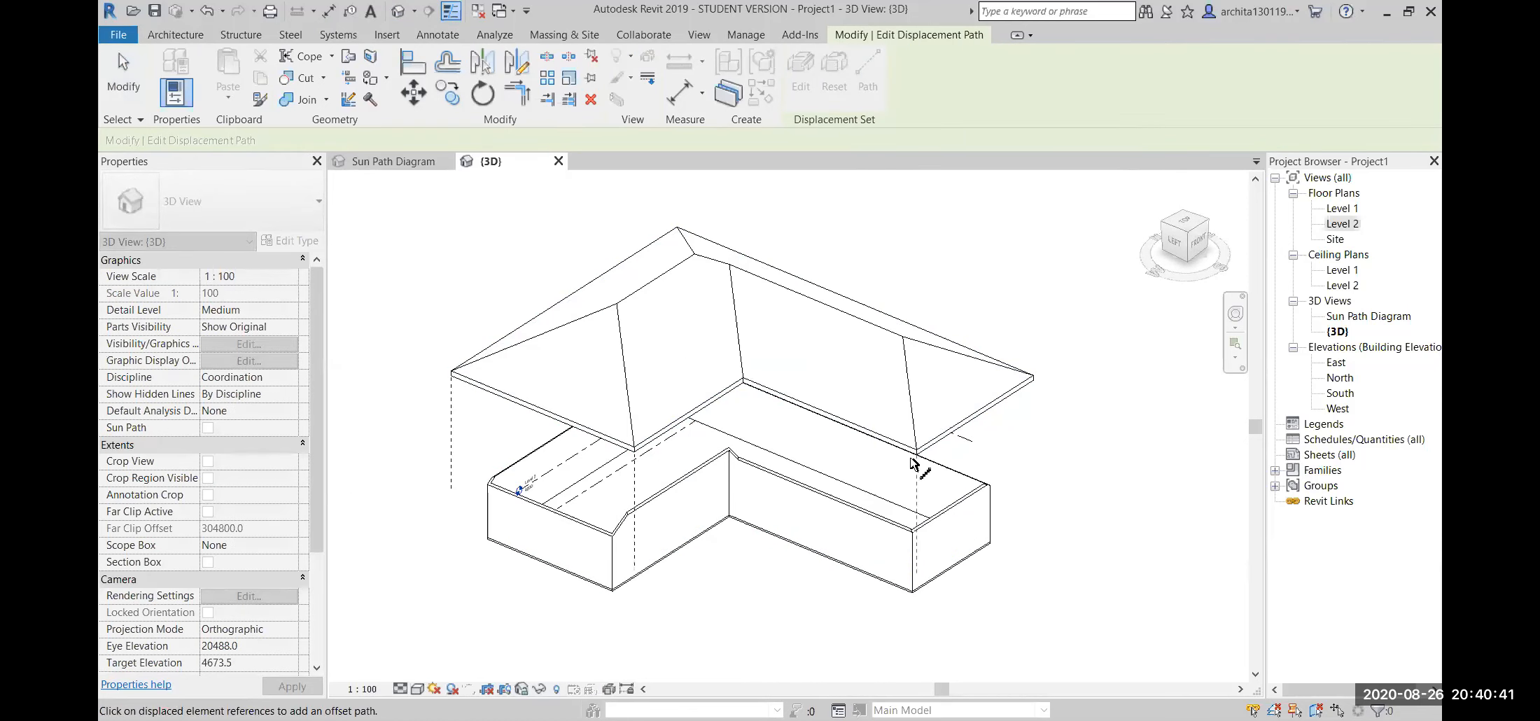
left_click(1034, 380)
left_click(679, 229)
scroll(795, 494, "up", 3)
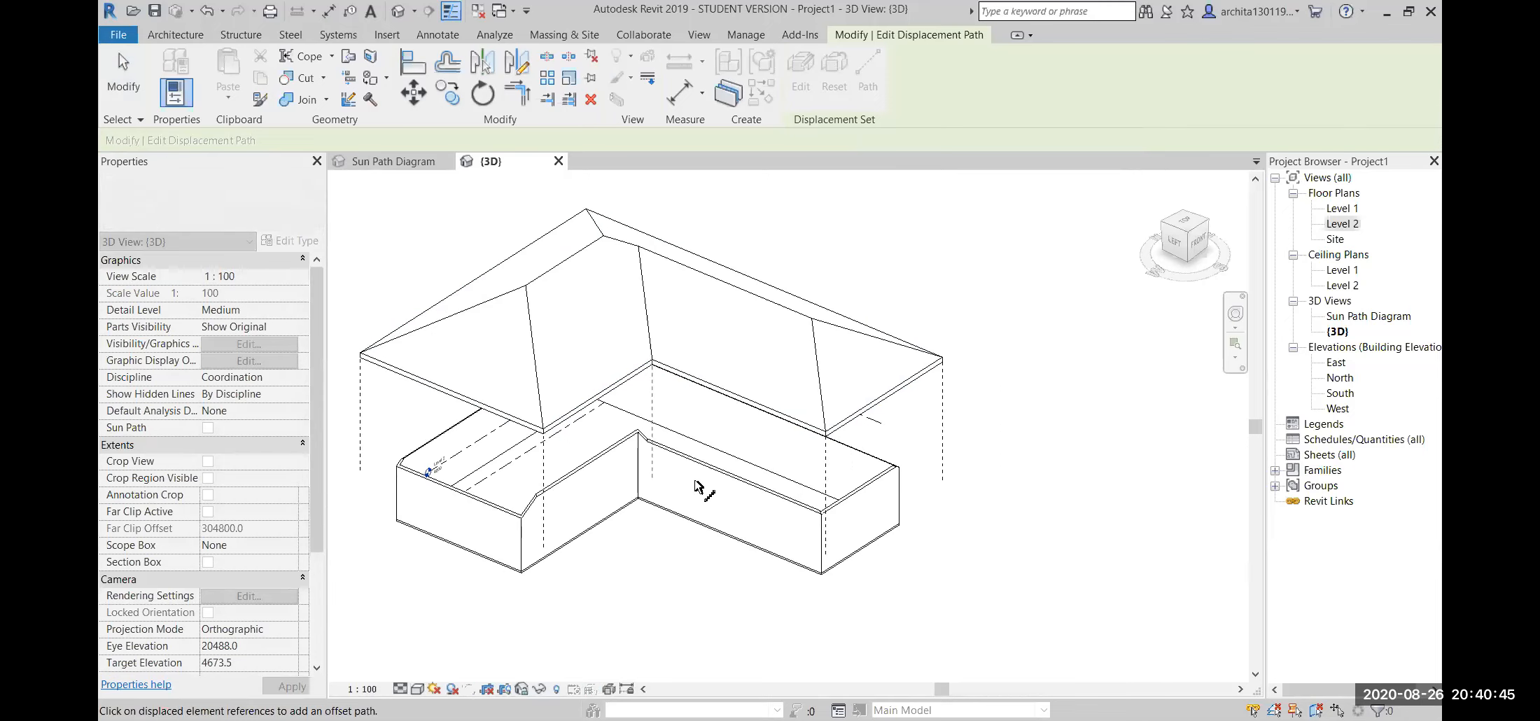
scroll(745, 566, "down", 3)
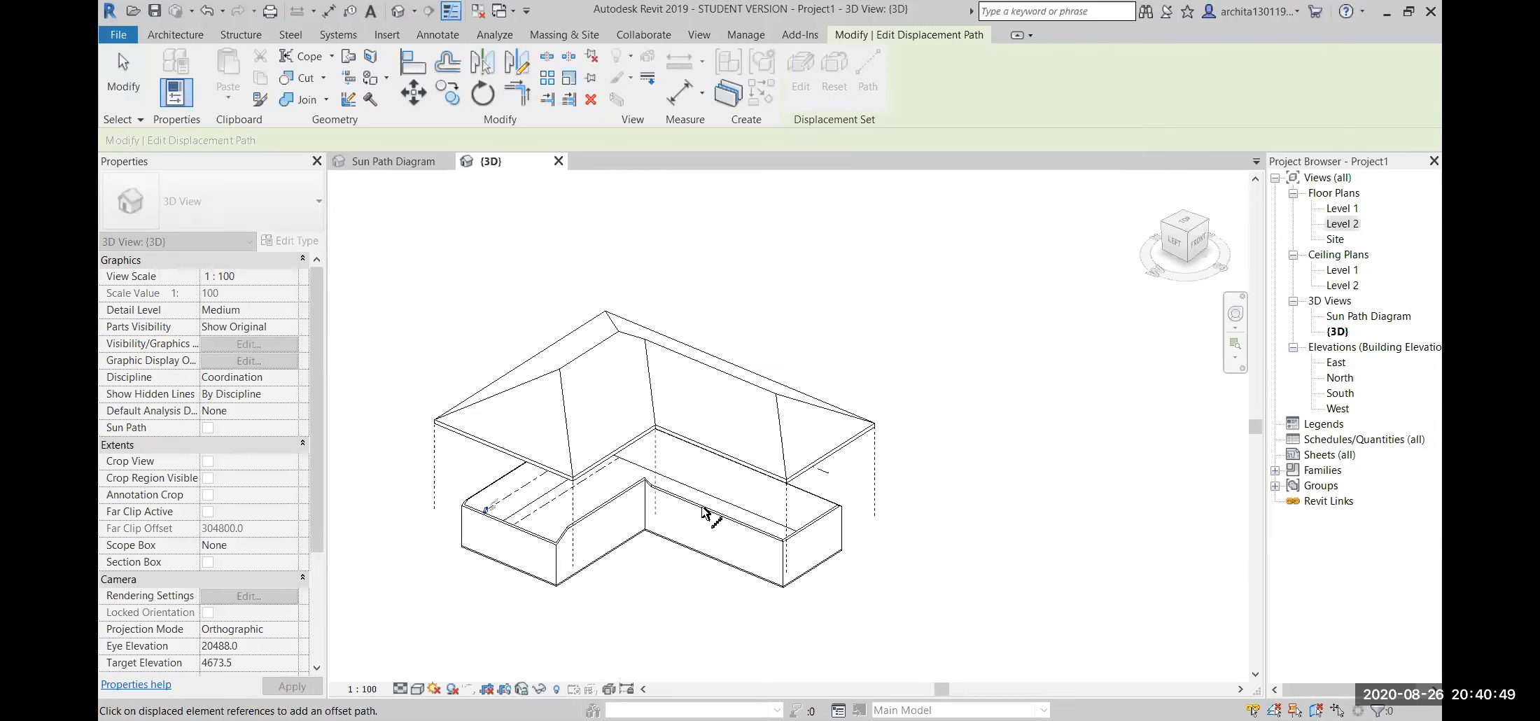
key("Escape")
- Displace the end wall of the longer wing outward along the Y axis by about -11784 mm
scroll(708, 508, "up", 1)
middle_click_drag(711, 507, 818, 488)
scroll(814, 491, "down", 2)
left_click(815, 491)
left_click(881, 524)
middle_click_drag(880, 524, 711, 504)
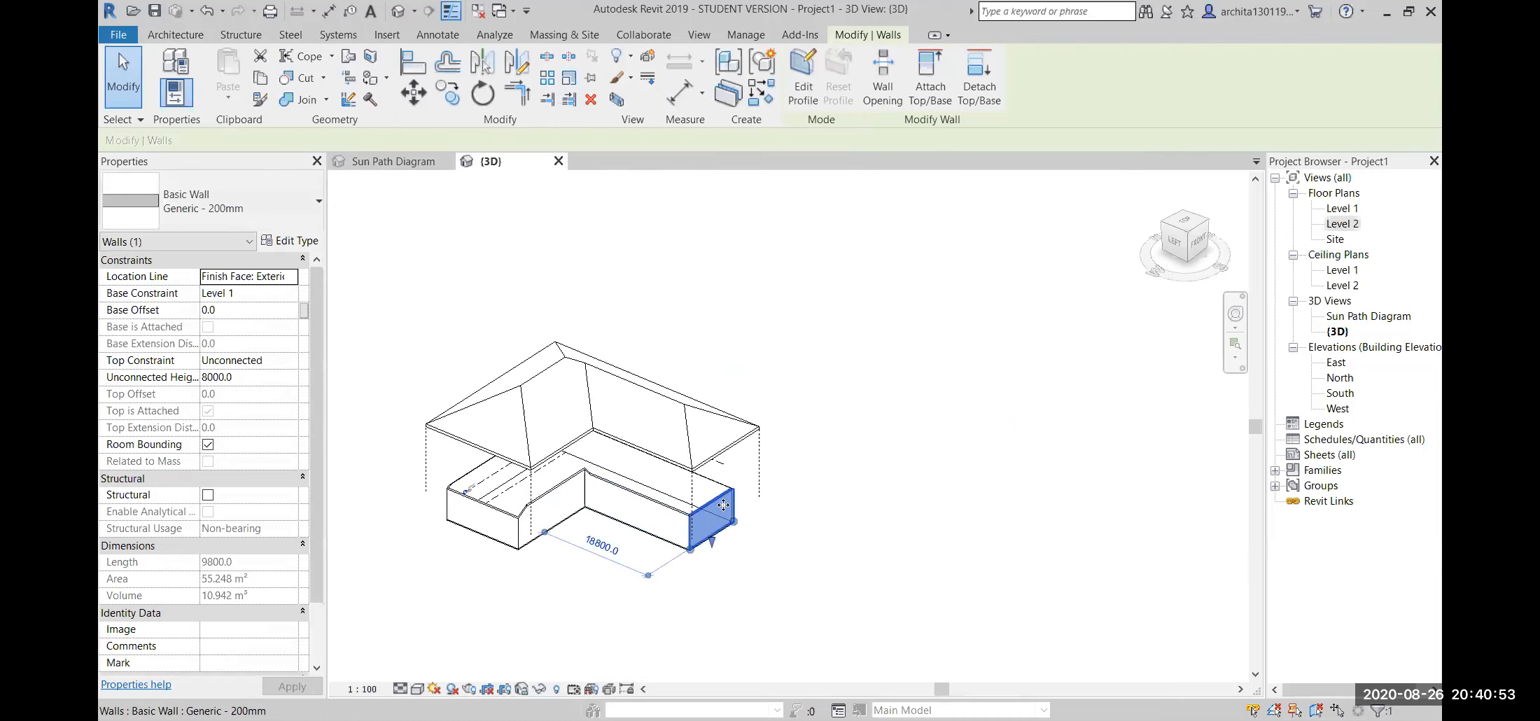
left_click(648, 56)
left_click_drag(681, 499, 745, 525)
left_click(838, 601)
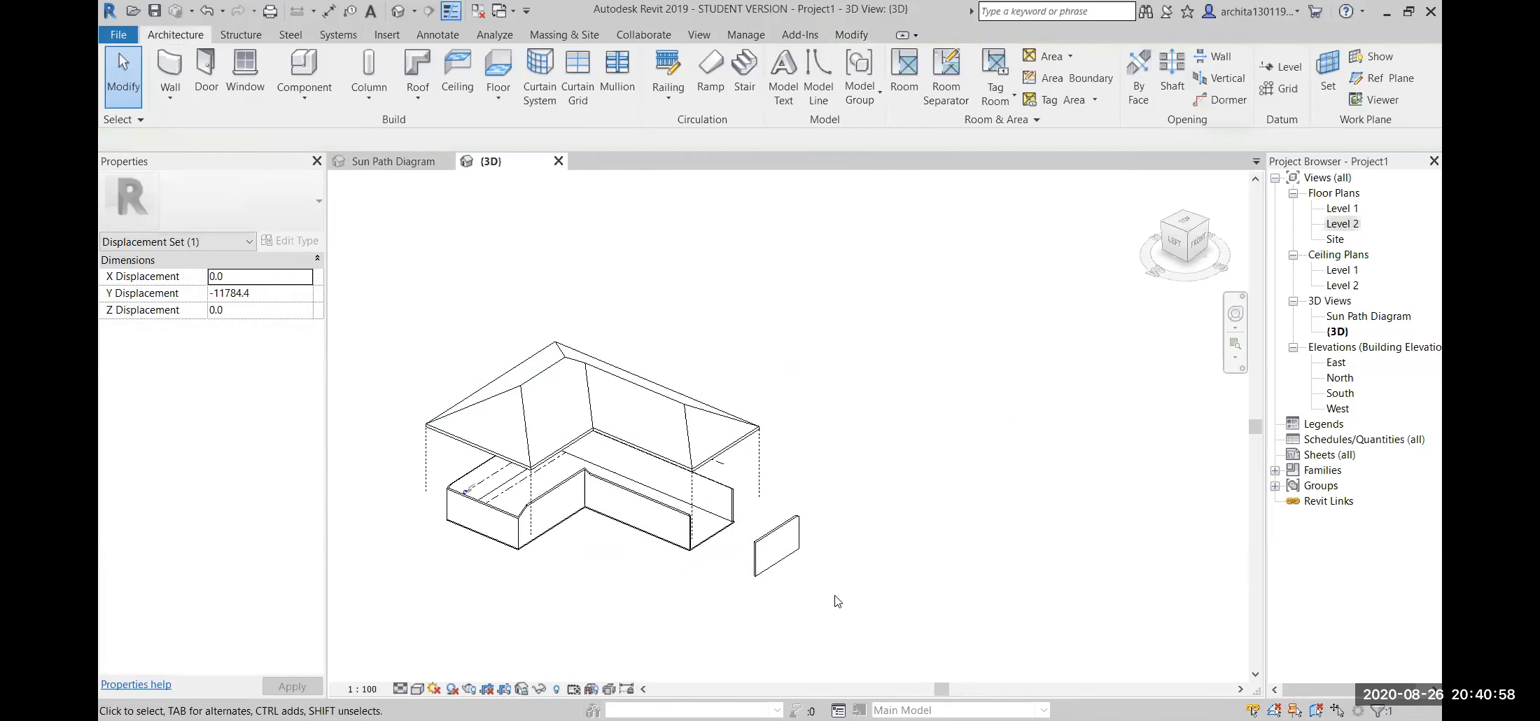
- Add displacement paths from the corners of the displaced end wall back to the building
left_click(789, 546)
left_click(869, 82)
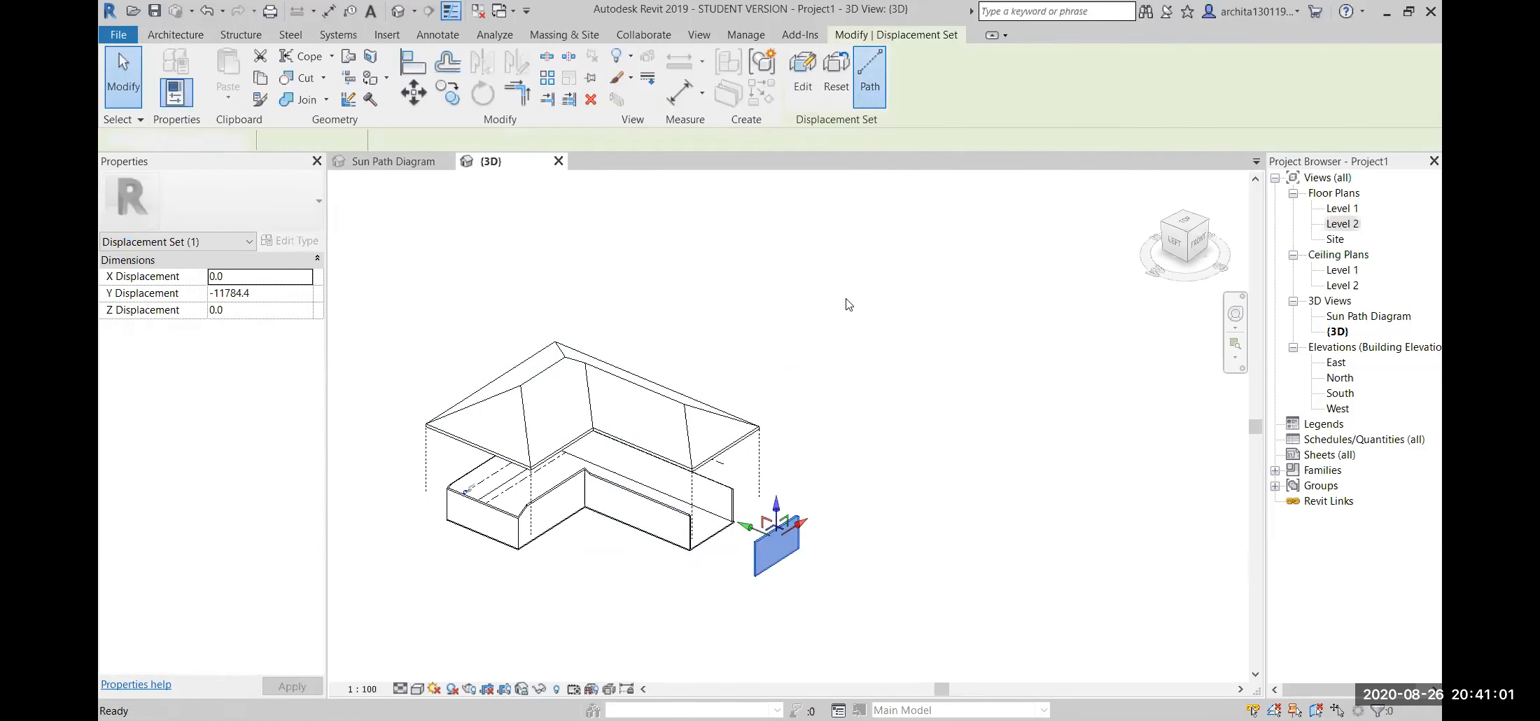
left_click(797, 519)
left_click(755, 574)
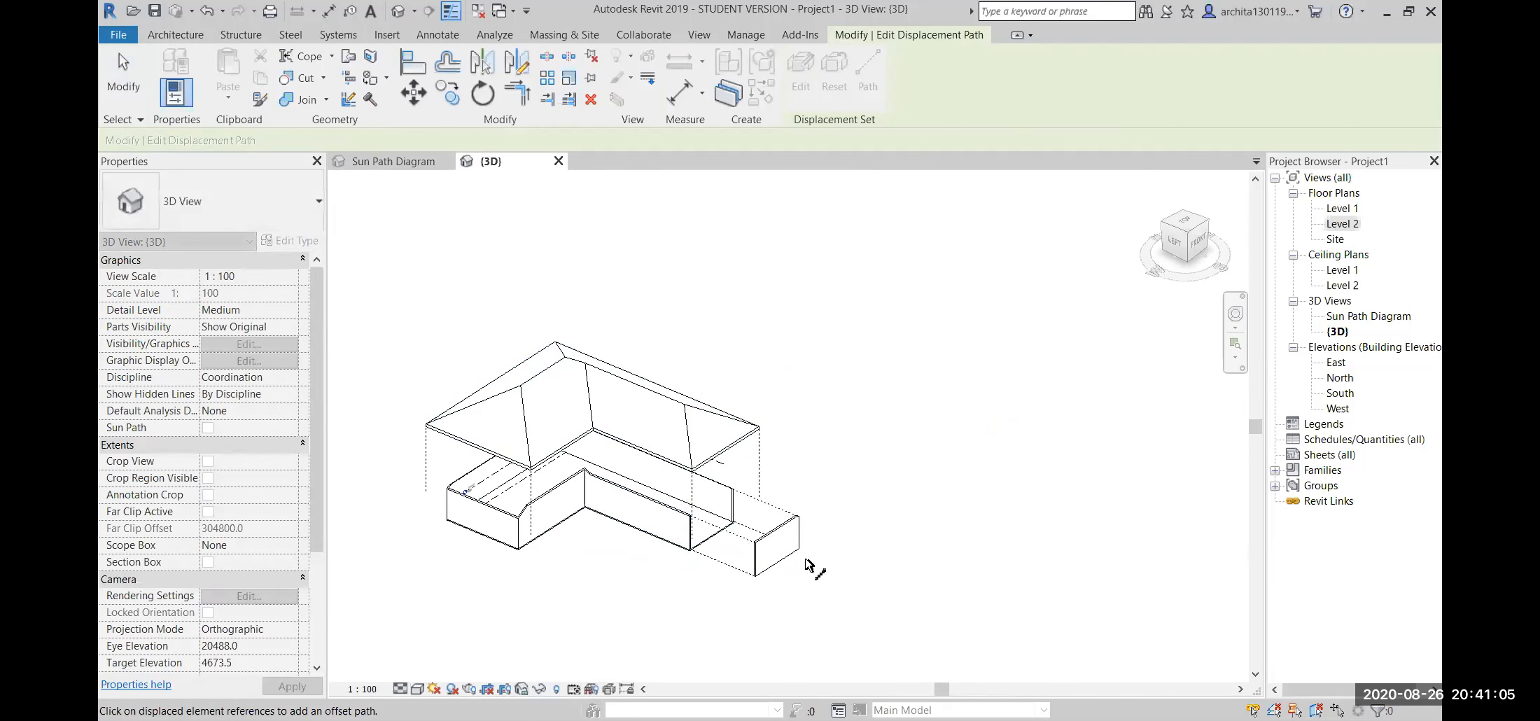
key("Escape")
scroll(913, 541, "down", 2)
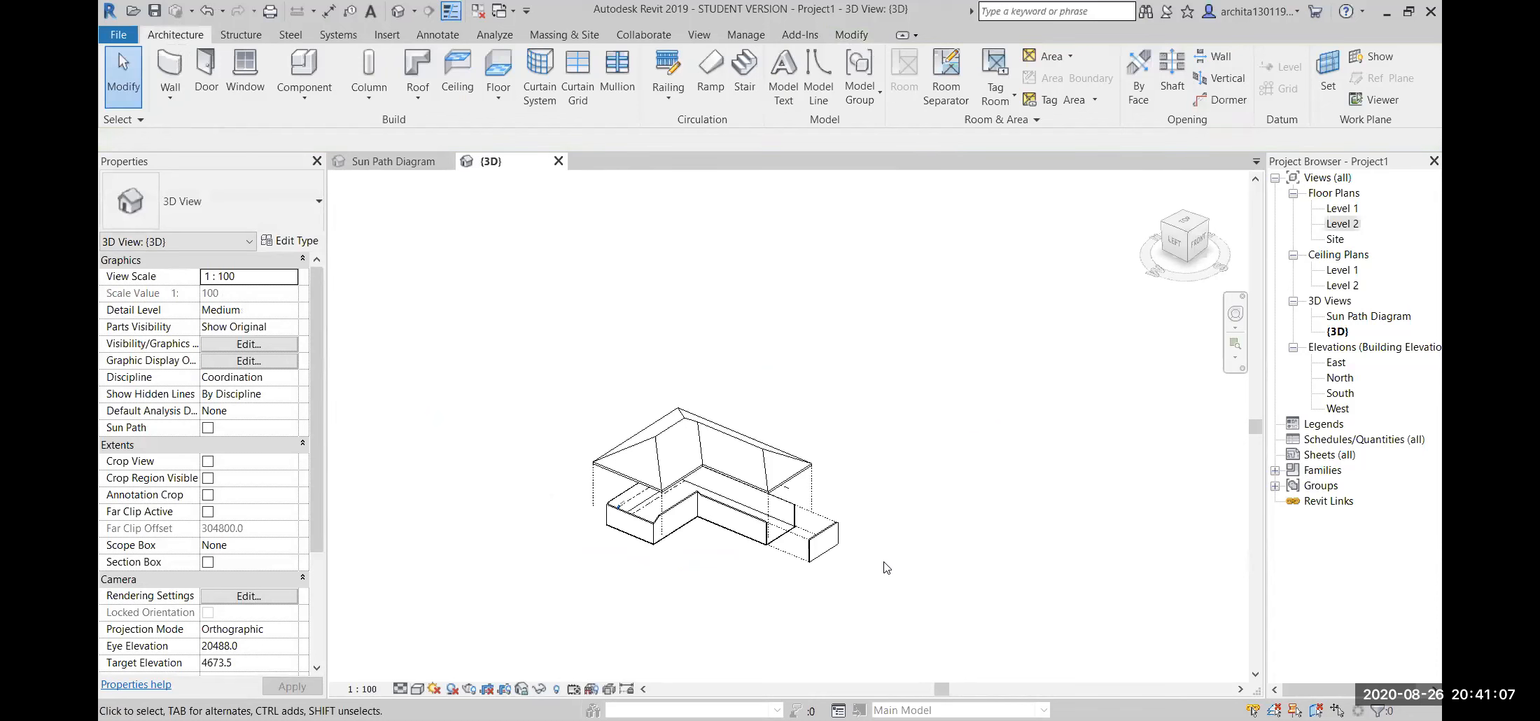
- Examine the displaced roof, end wall and displacement paths of the exploded building, including the inner-corner wall
left_click(597, 468)
left_click(855, 411)
scroll(781, 447, "up", 5)
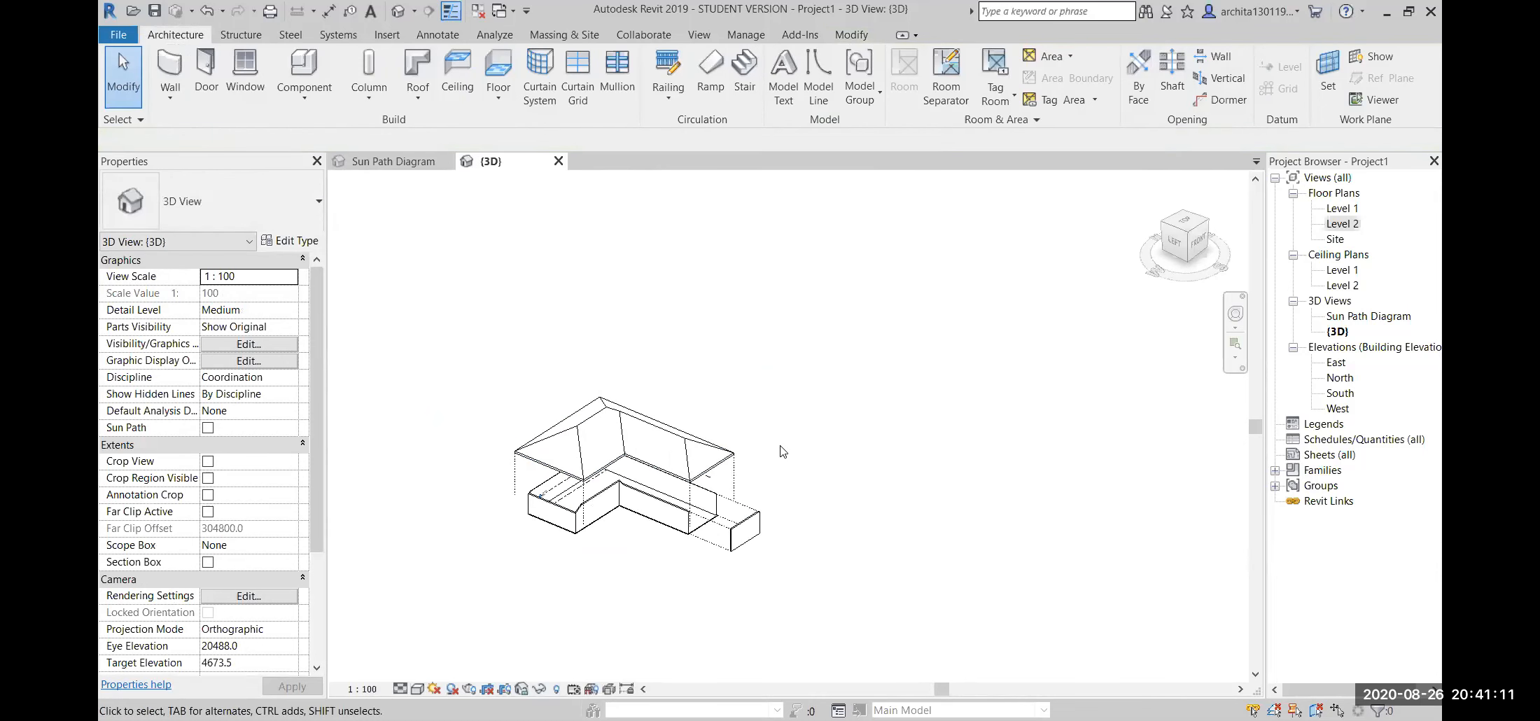
scroll(644, 593, "down", 5)
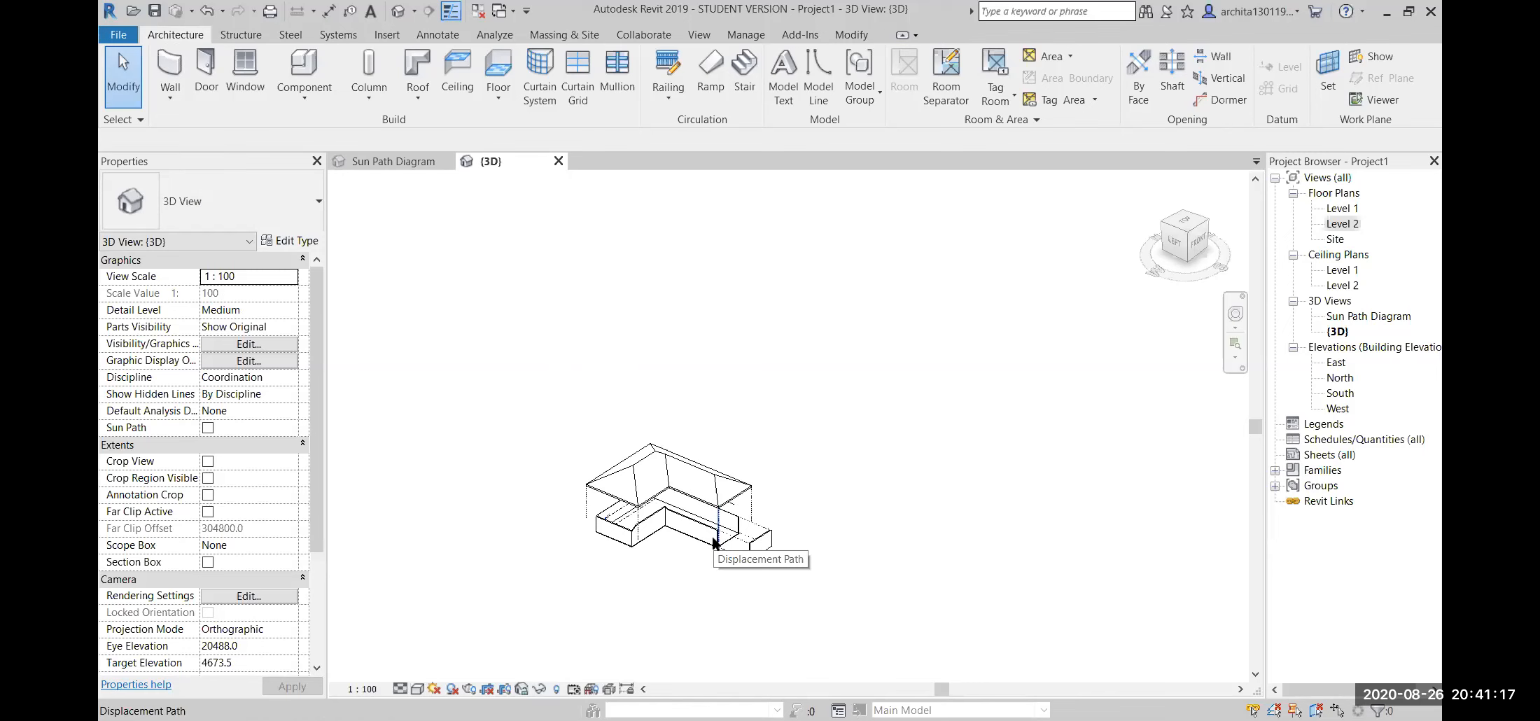
scroll(715, 543, "up", 2)
middle_click_drag(677, 567, 578, 592)
left_click(523, 546)
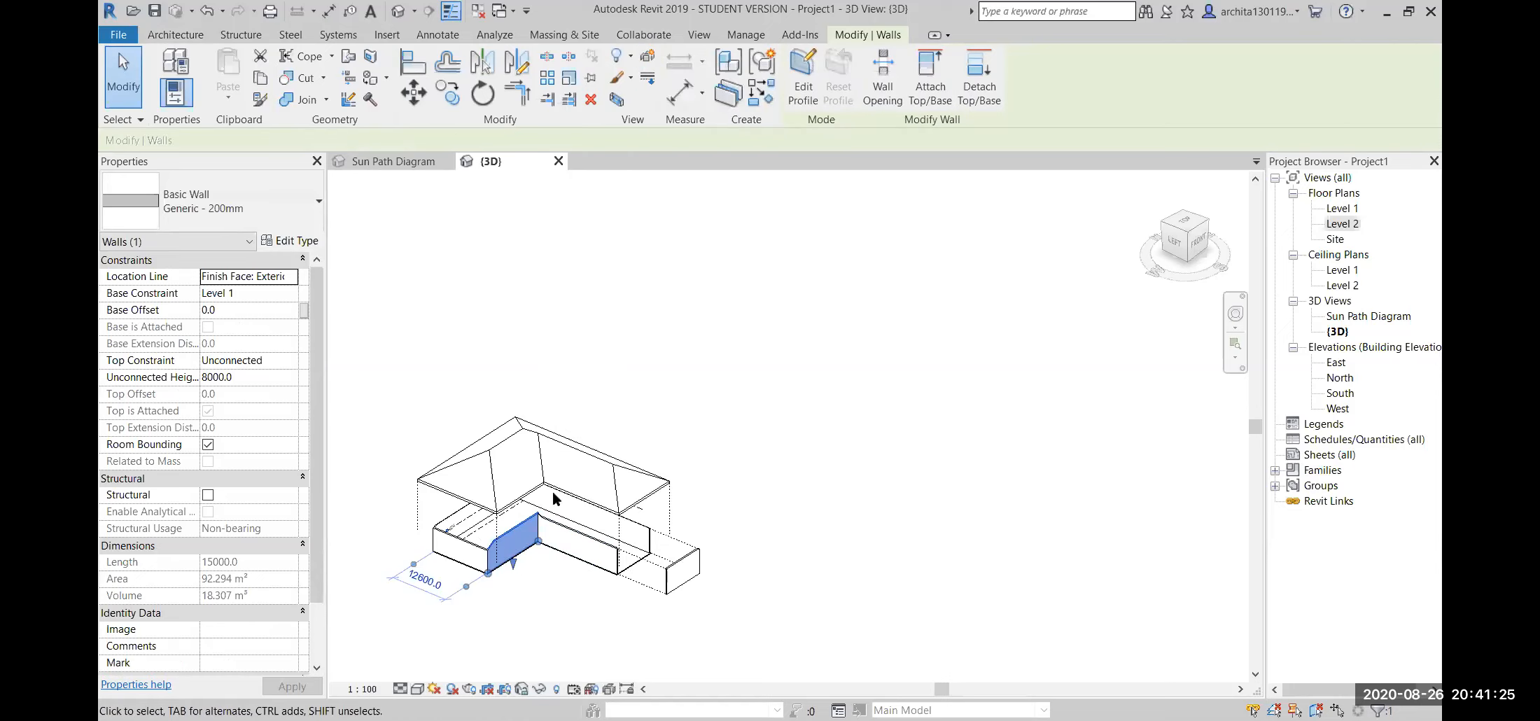
scroll(693, 501, "down", 3)
left_click(755, 495)
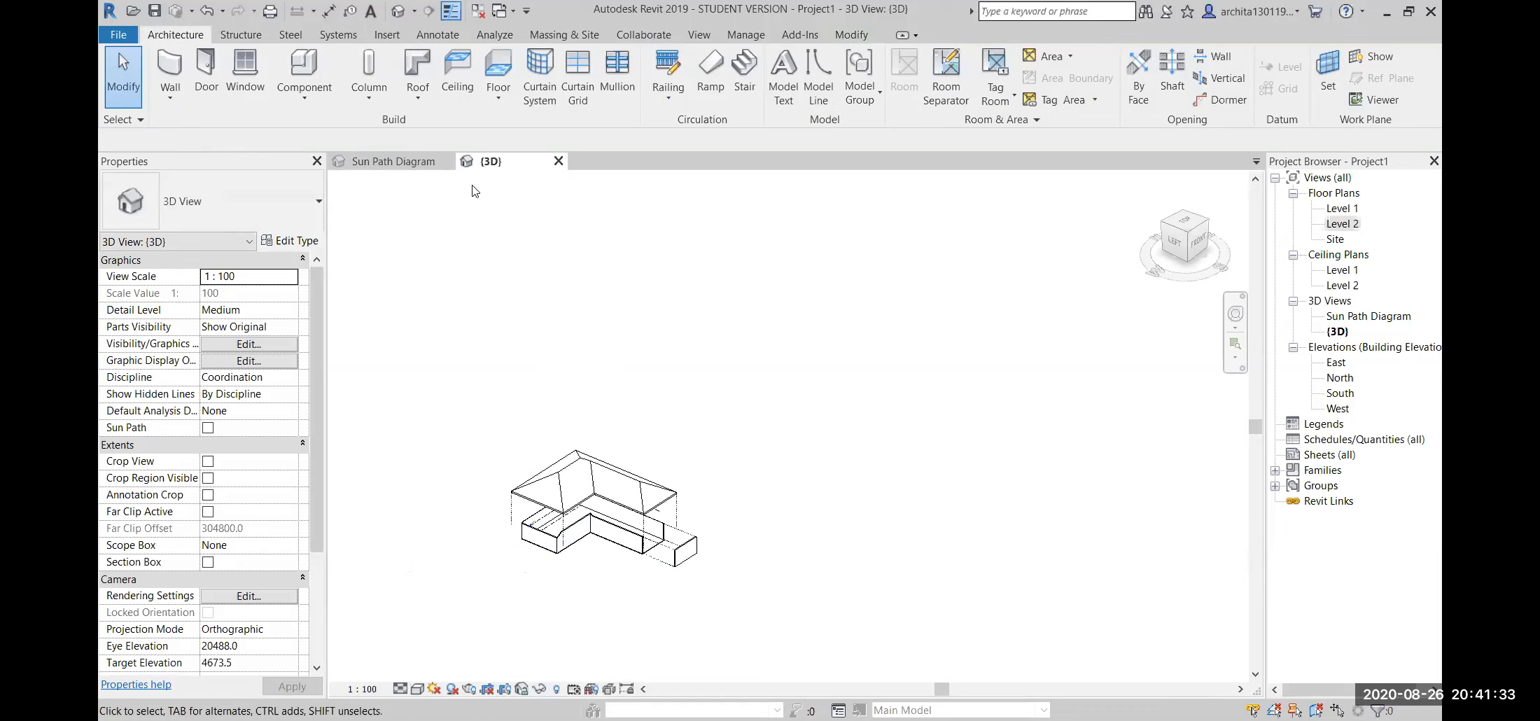
- Save the current orientation as a locked 3D view named "Exploded View"
scroll(633, 451, "up", 3)
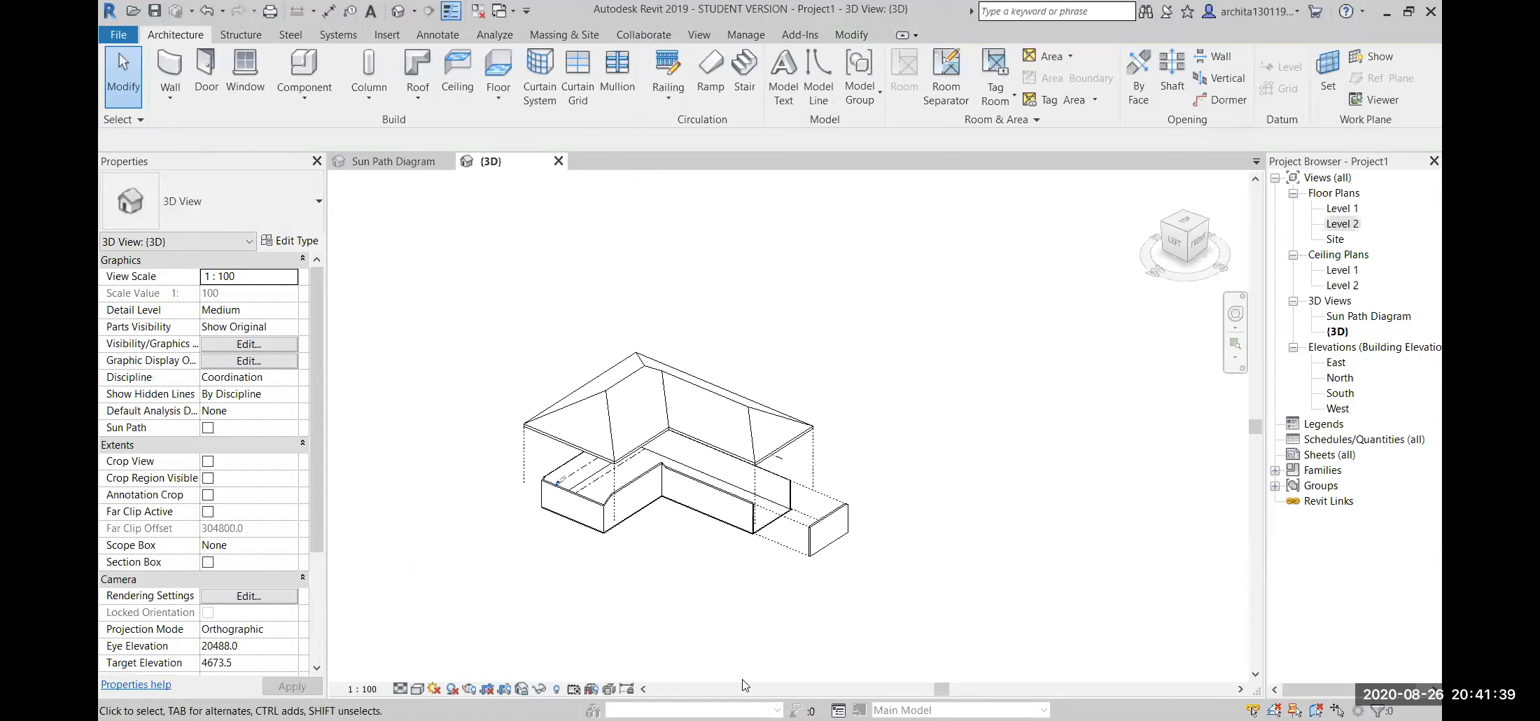
left_click(522, 689)
left_click(595, 638)
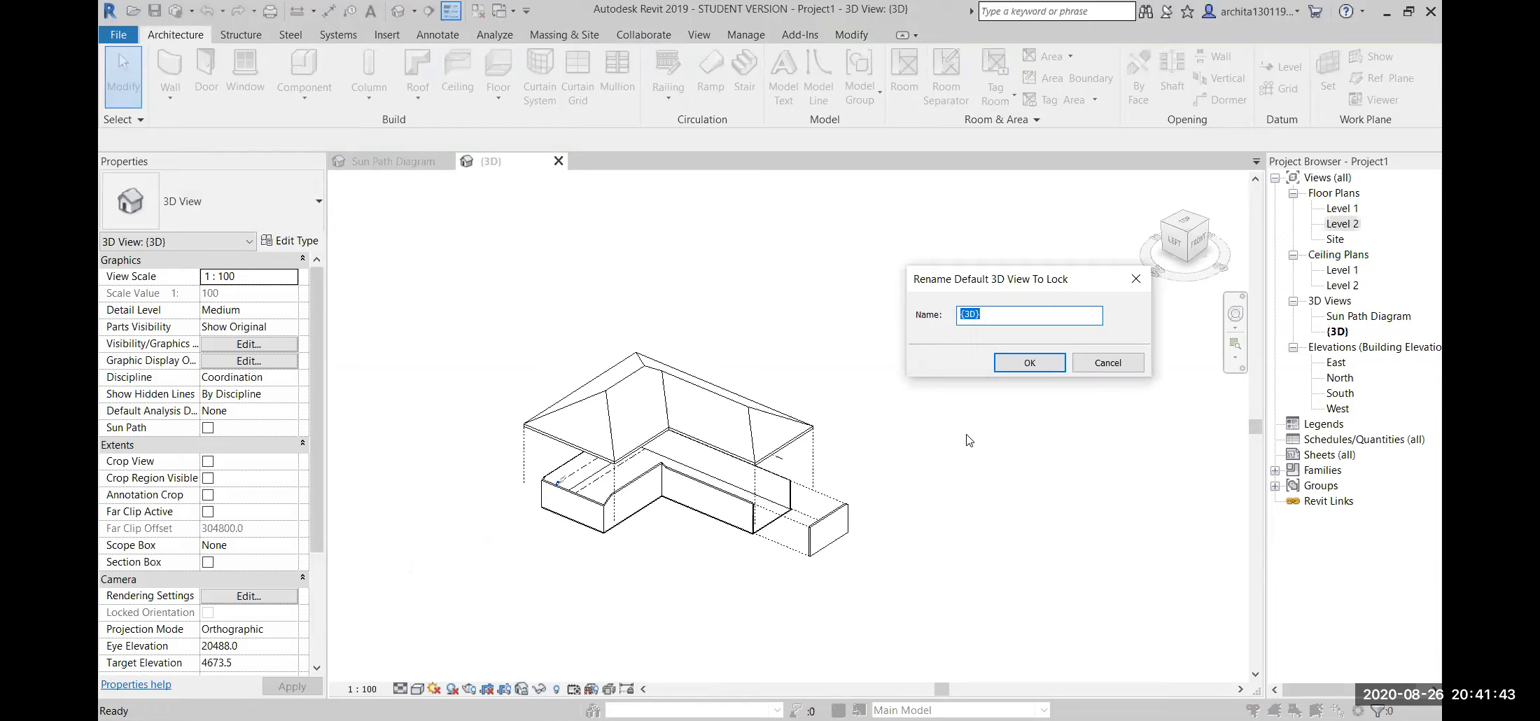
type("Exploded View")
left_click(1029, 363)
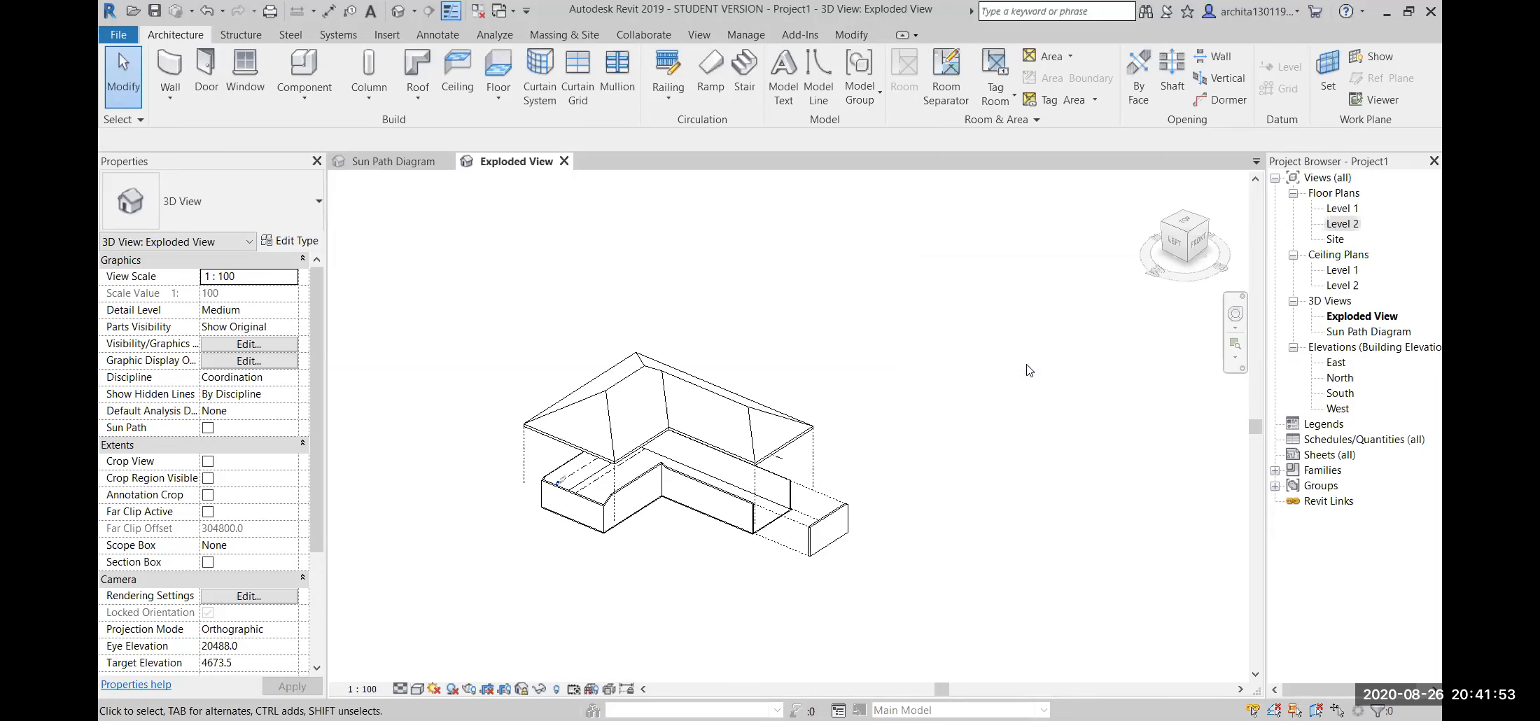
- Open a new default 3D view and orbit it to see the building without displacements
scroll(926, 451, "down", 2)
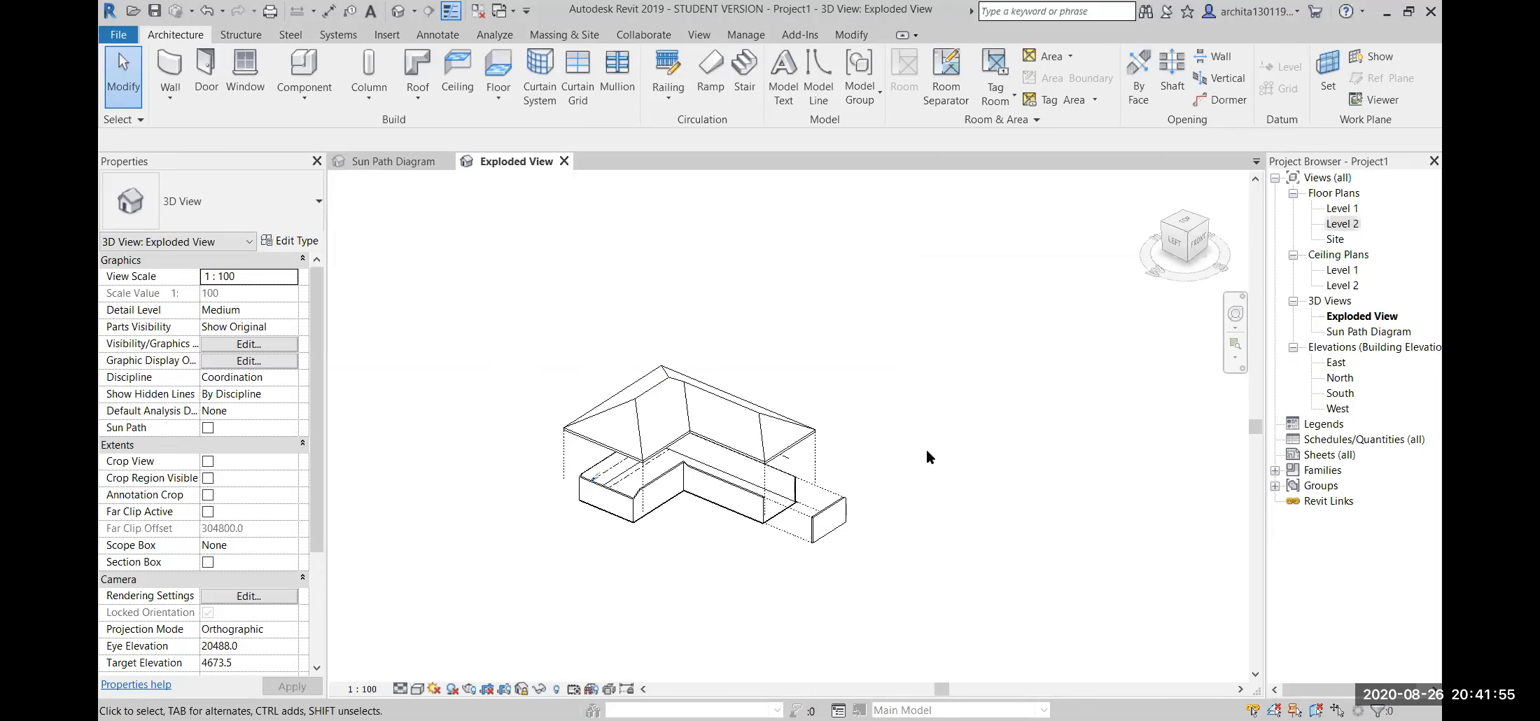
scroll(886, 463, "up", 1)
scroll(845, 481, "down", 1)
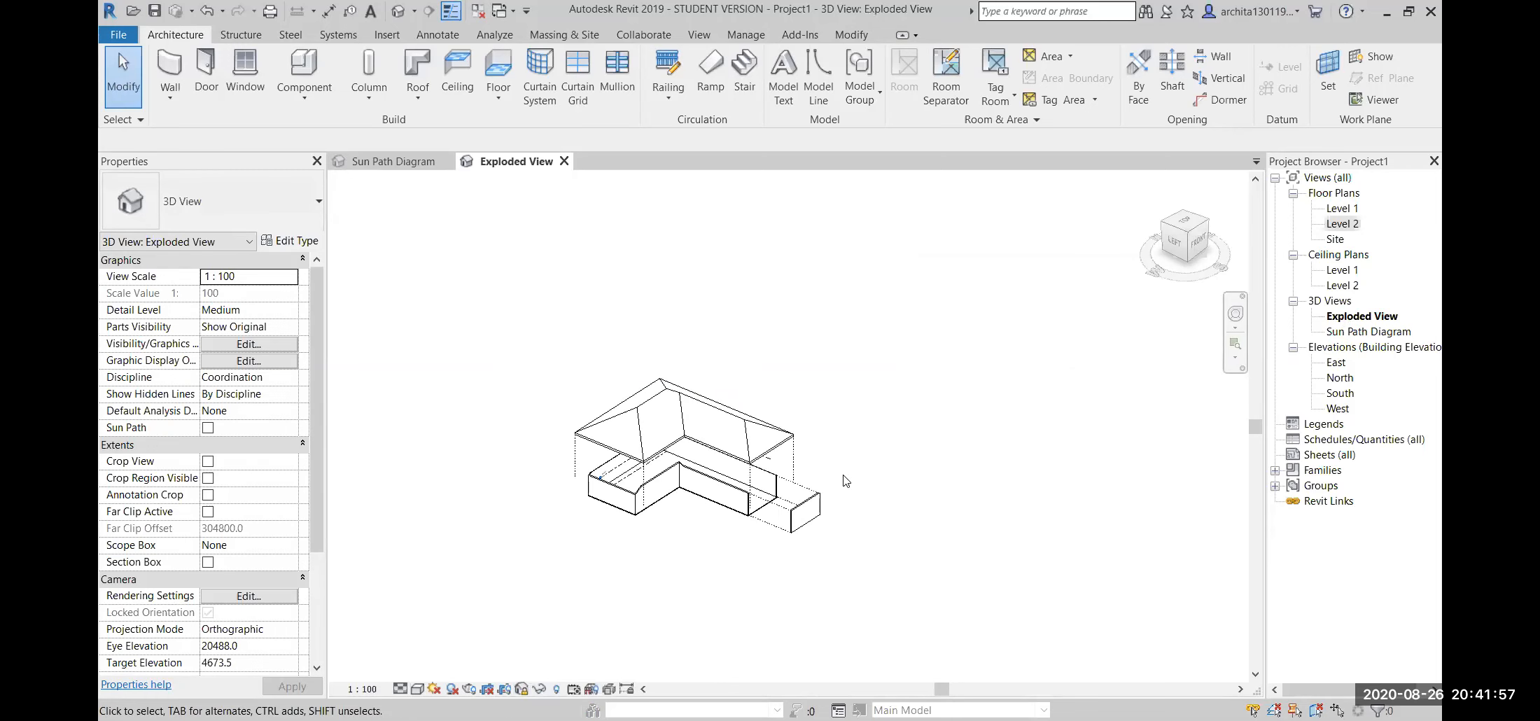
left_click(1365, 316)
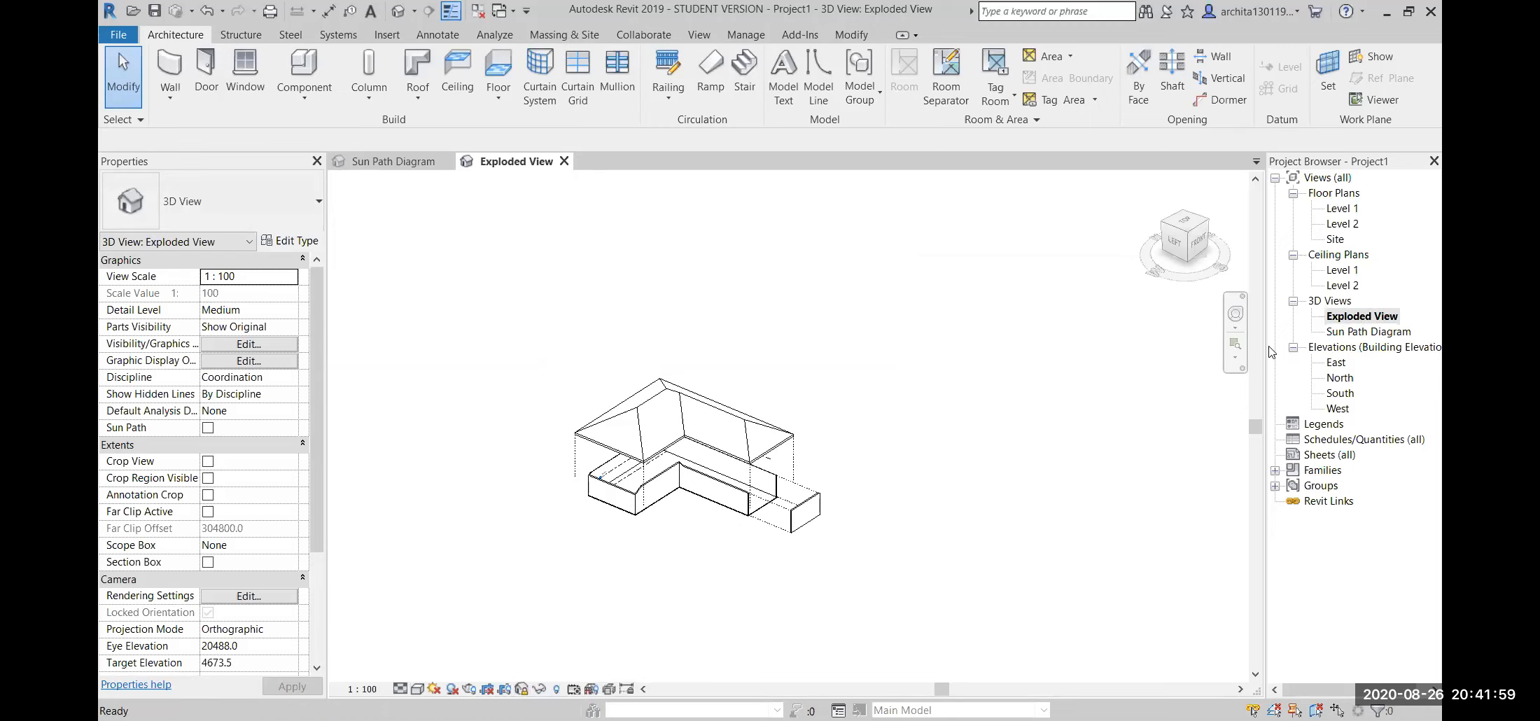
left_click(398, 10)
middle_click_drag(600, 360, 993, 458, "shift")
- Close the Exploded View and Sun Path Diagram views, leaving only the default 3D view open
left_click(507, 166)
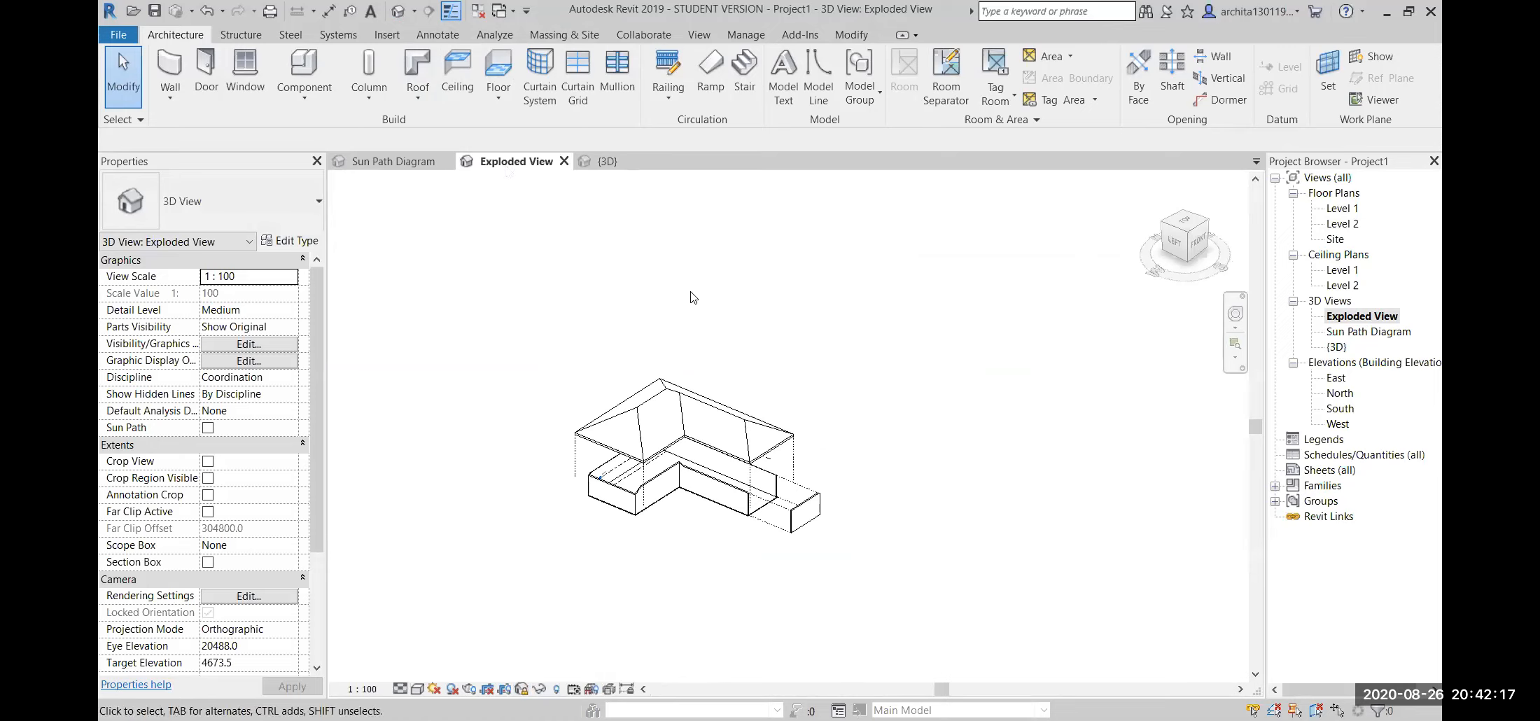
left_click(563, 161)
left_click(449, 161)
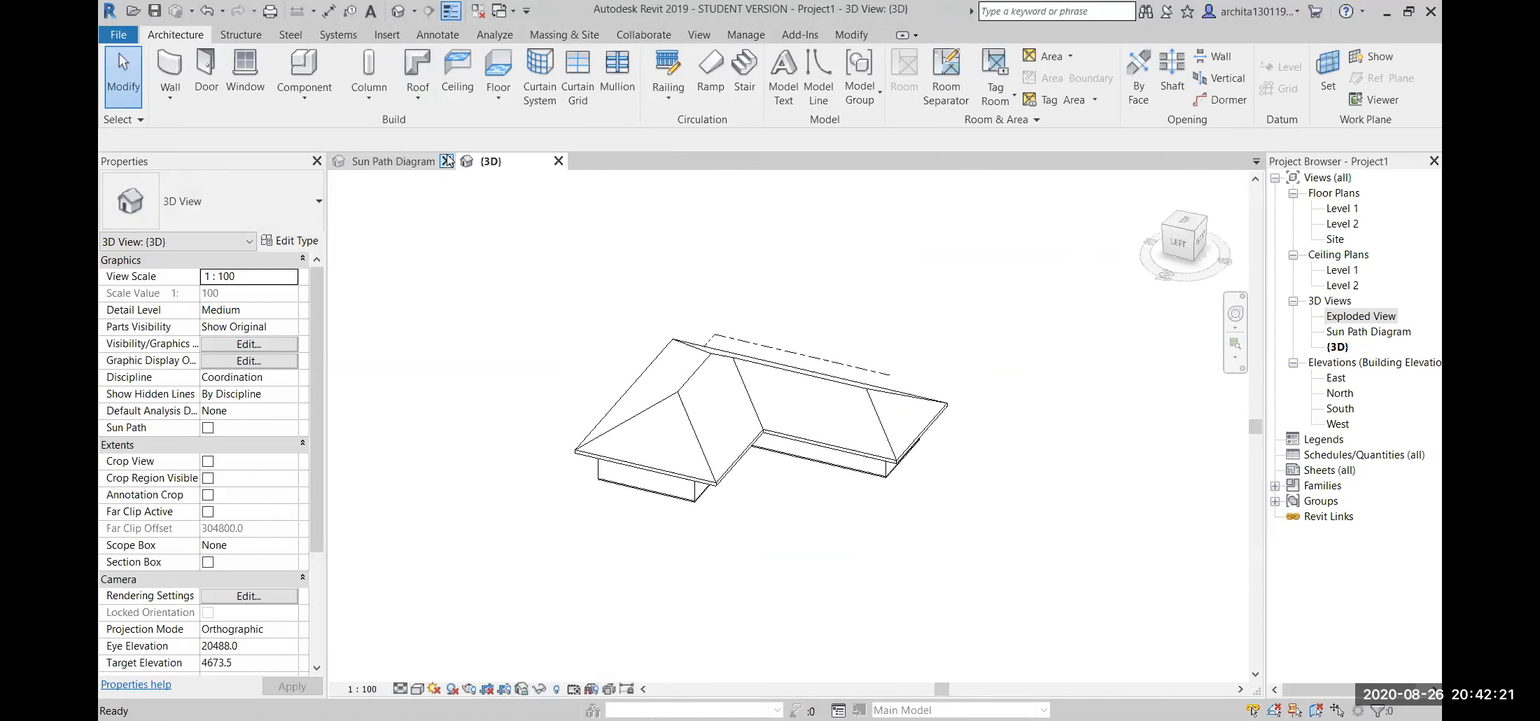
- Create a perspective camera view with a 1750 mm offset from Level 1, placing the eye outside the building and the target beyond its far side
middle_click_drag(819, 466, 997, 420, "shift")
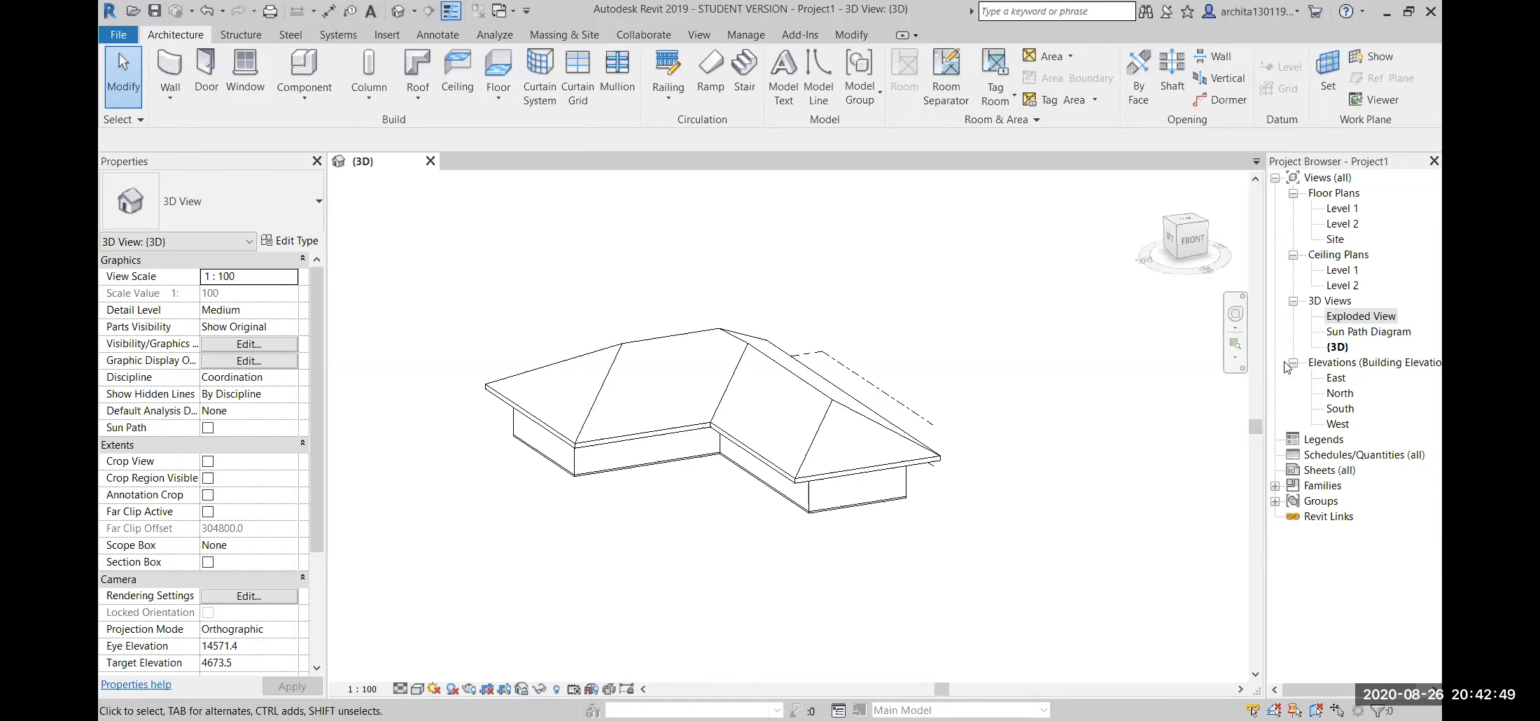
middle_click_drag(692, 555, 722, 468, "shift")
middle_click_drag(622, 490, 1056, 418, "shift")
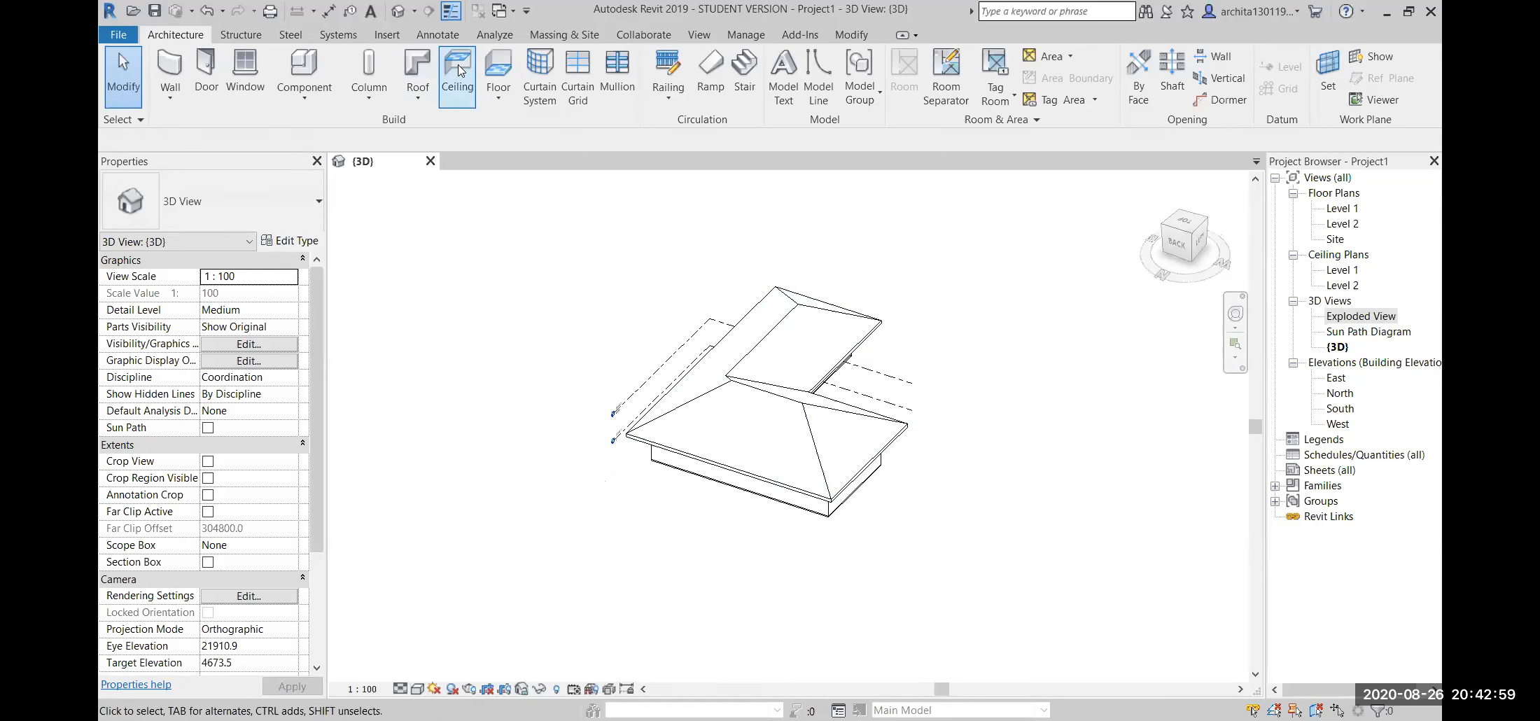
left_click(697, 35)
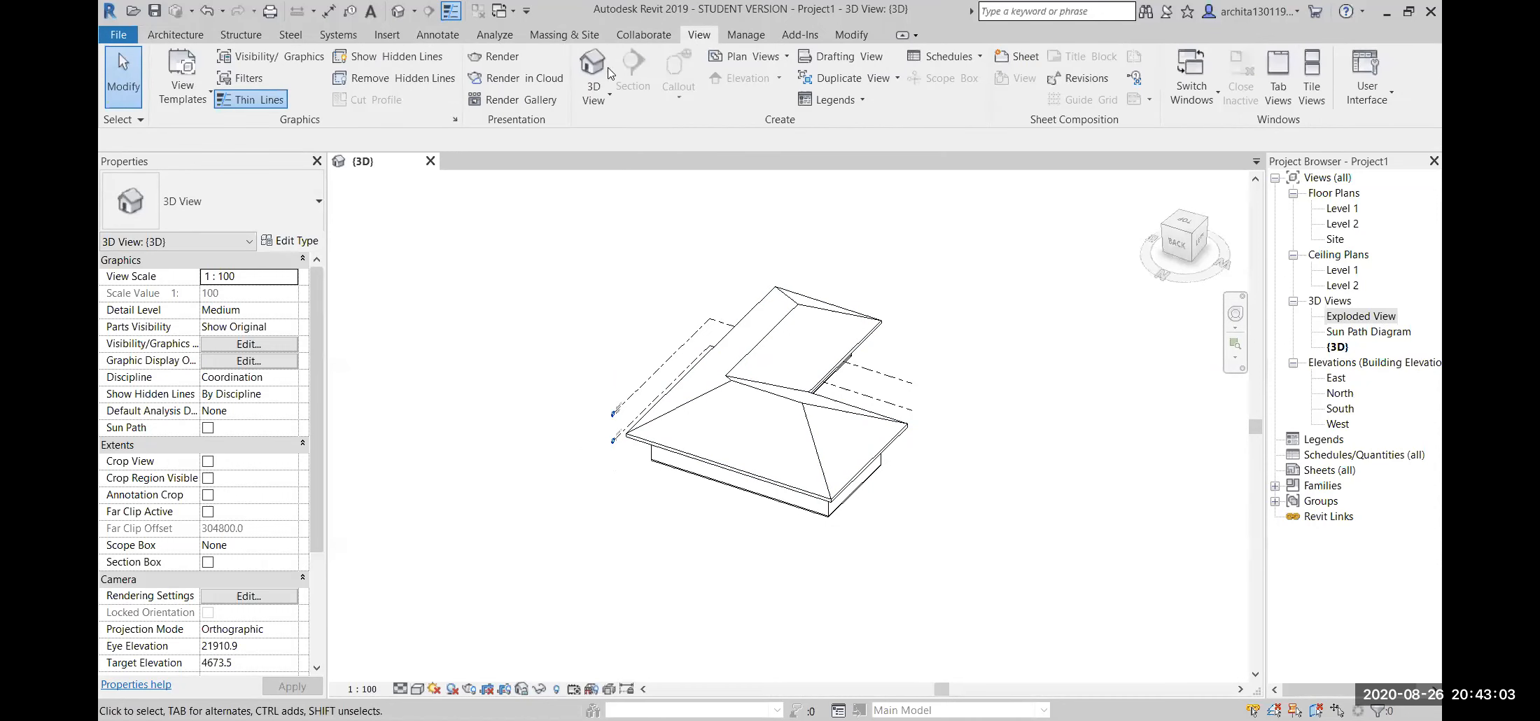
left_click(598, 102)
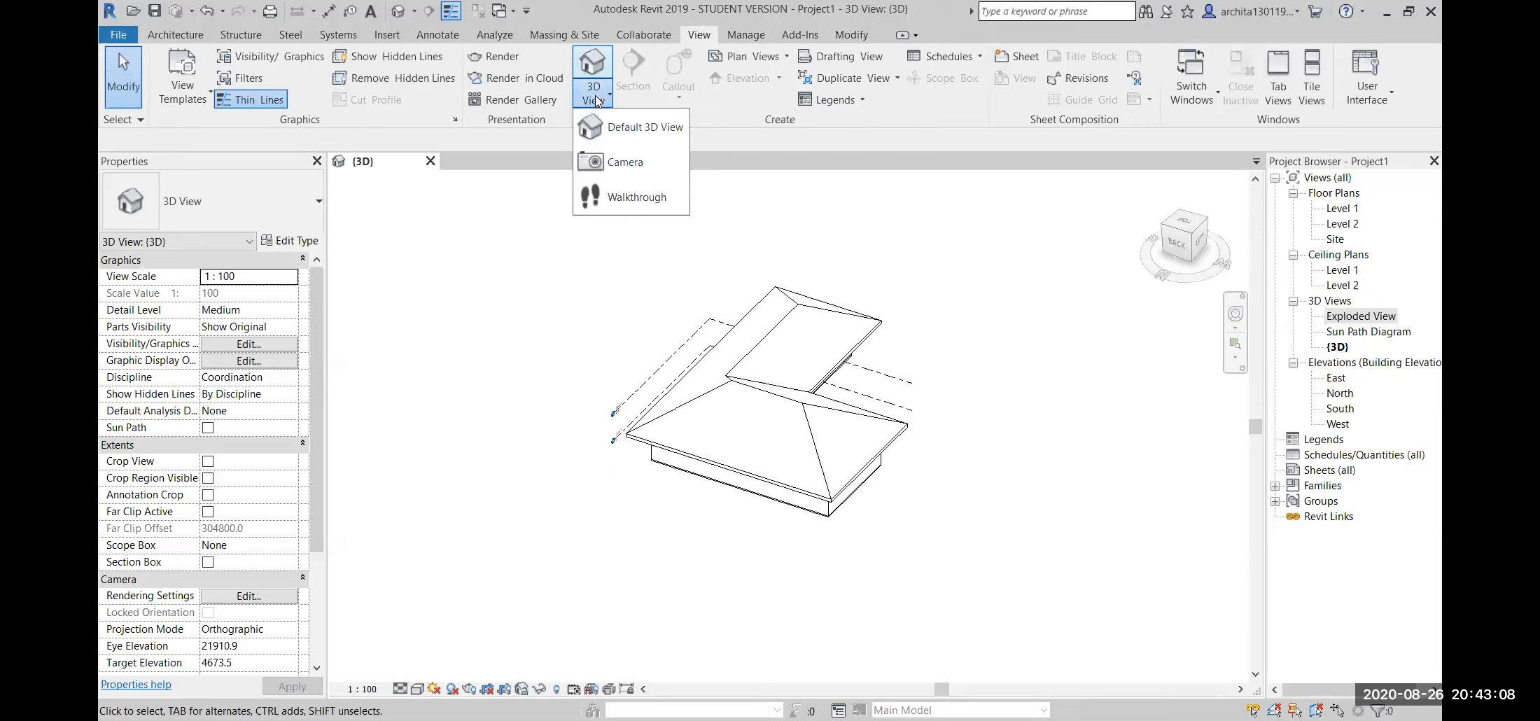
left_click(647, 162)
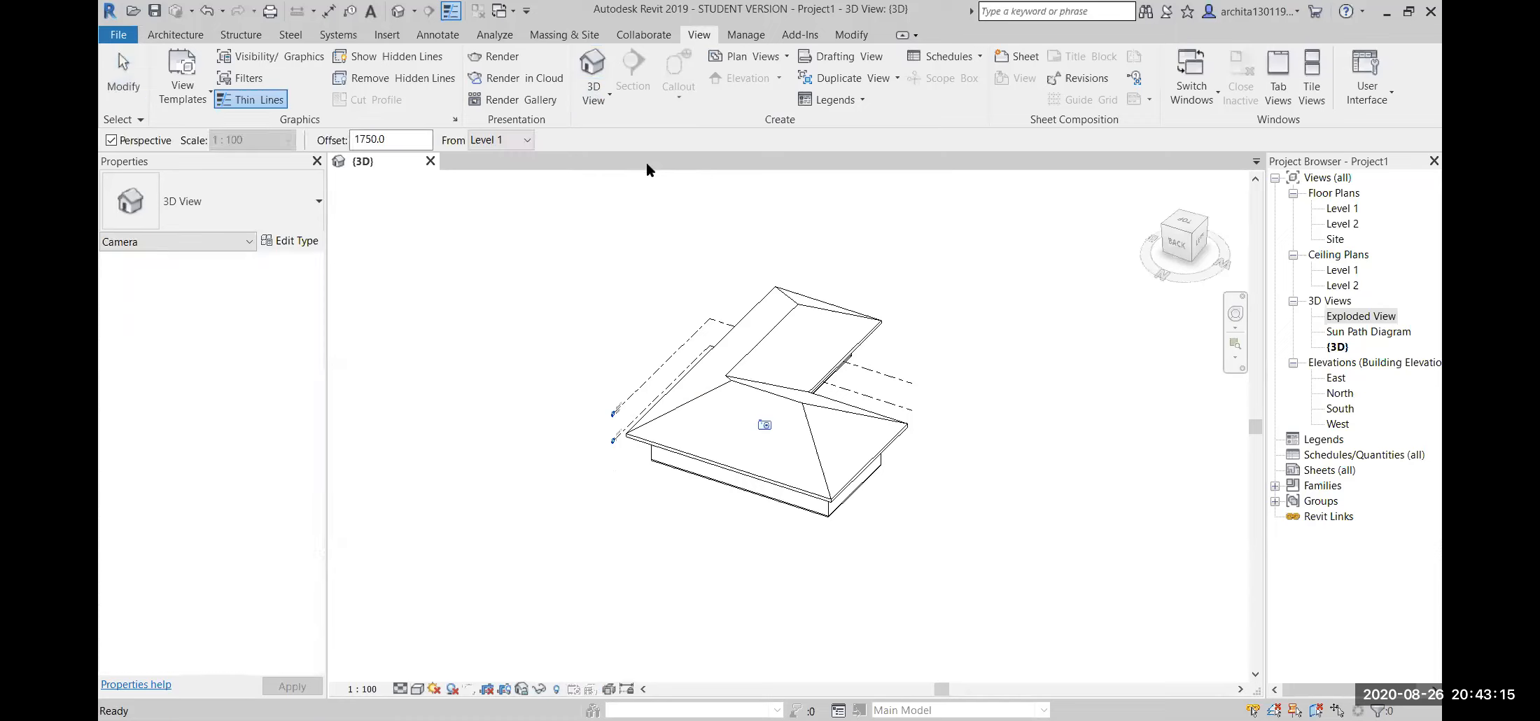
scroll(629, 511, "down", 3)
middle_click_drag(629, 511, 602, 516)
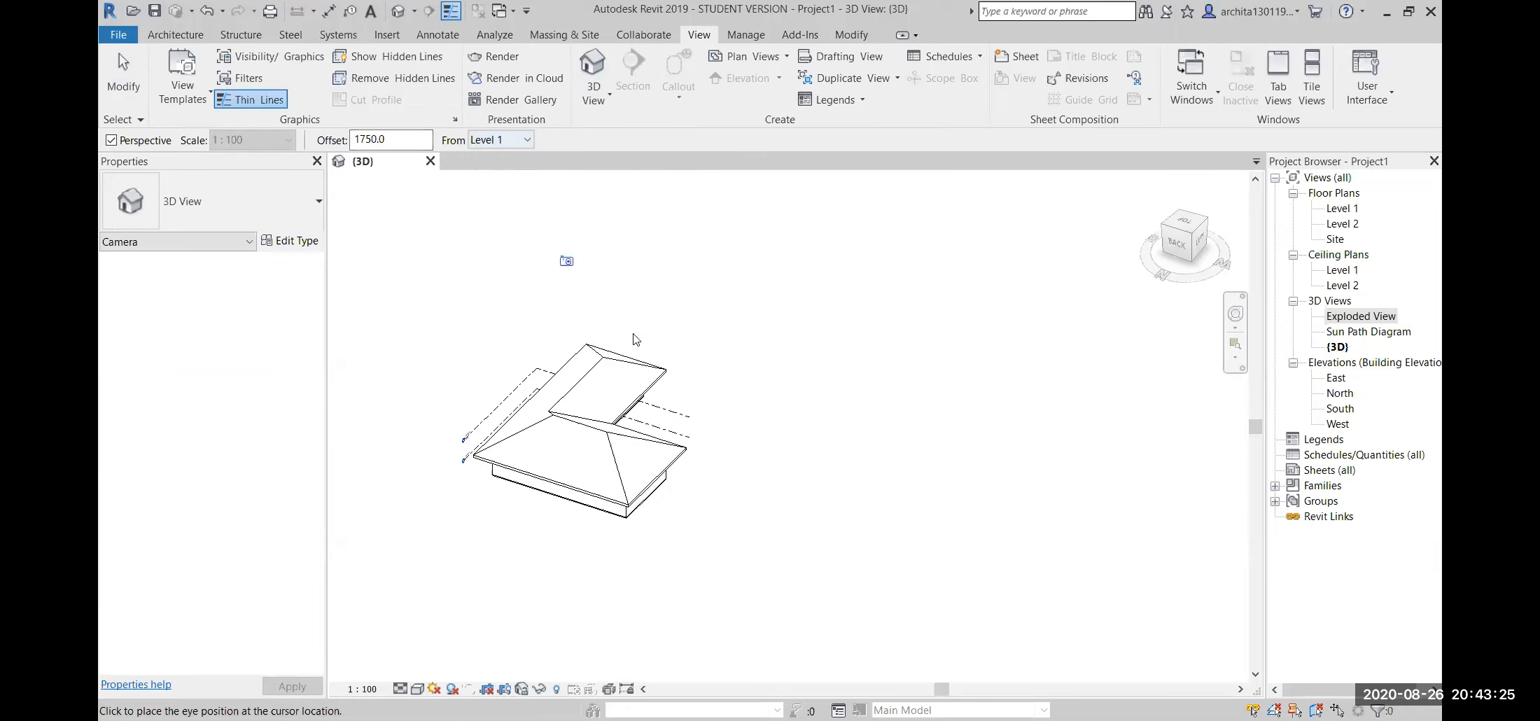
left_click(898, 620)
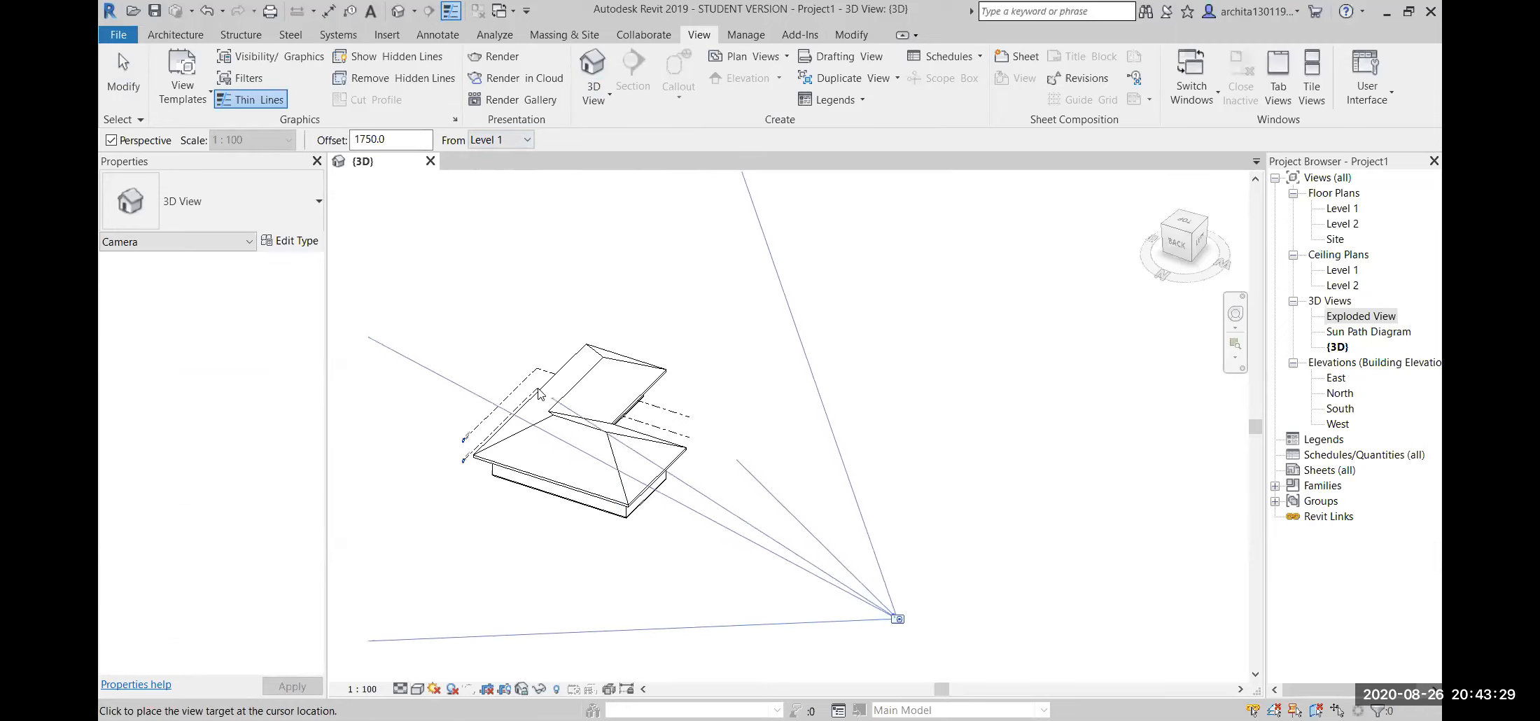
scroll(522, 376, "down", 4)
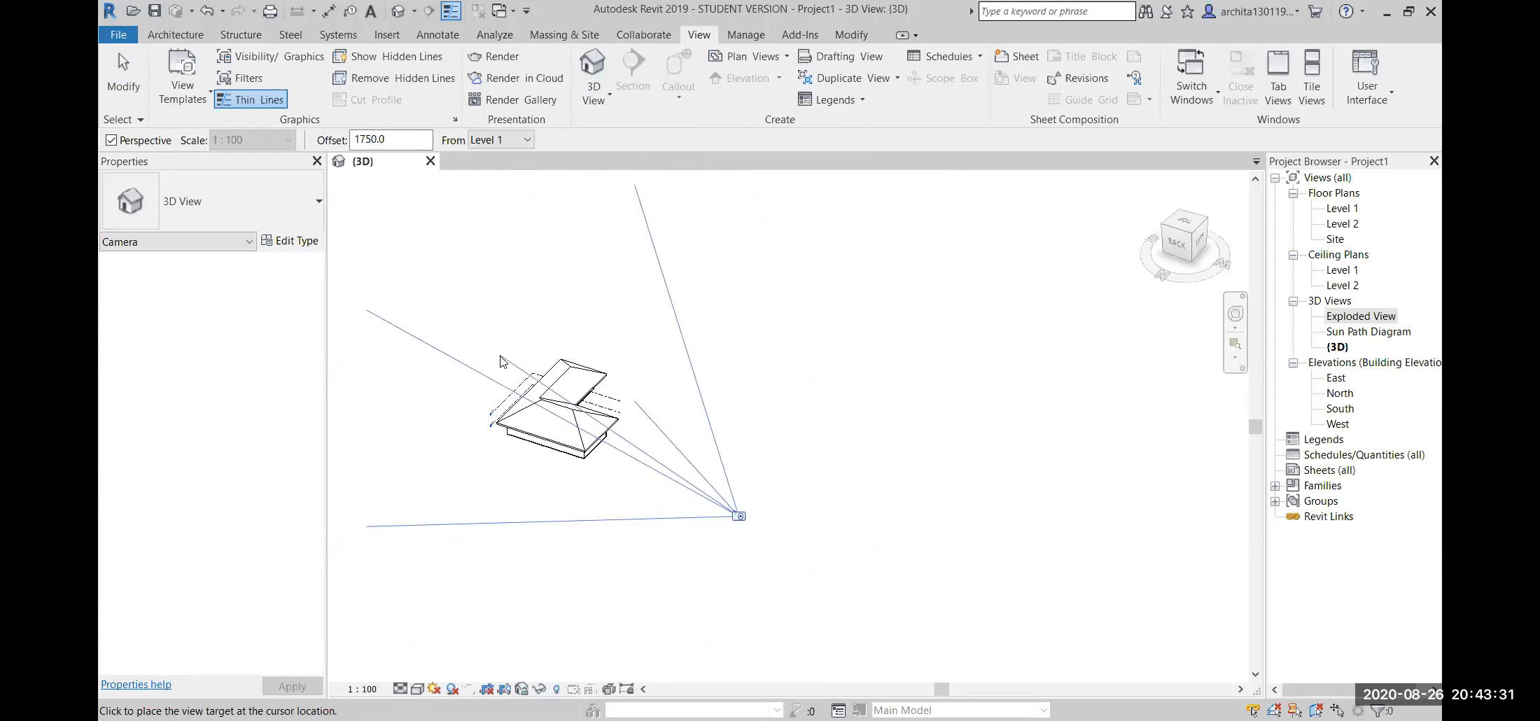
left_click(502, 361)
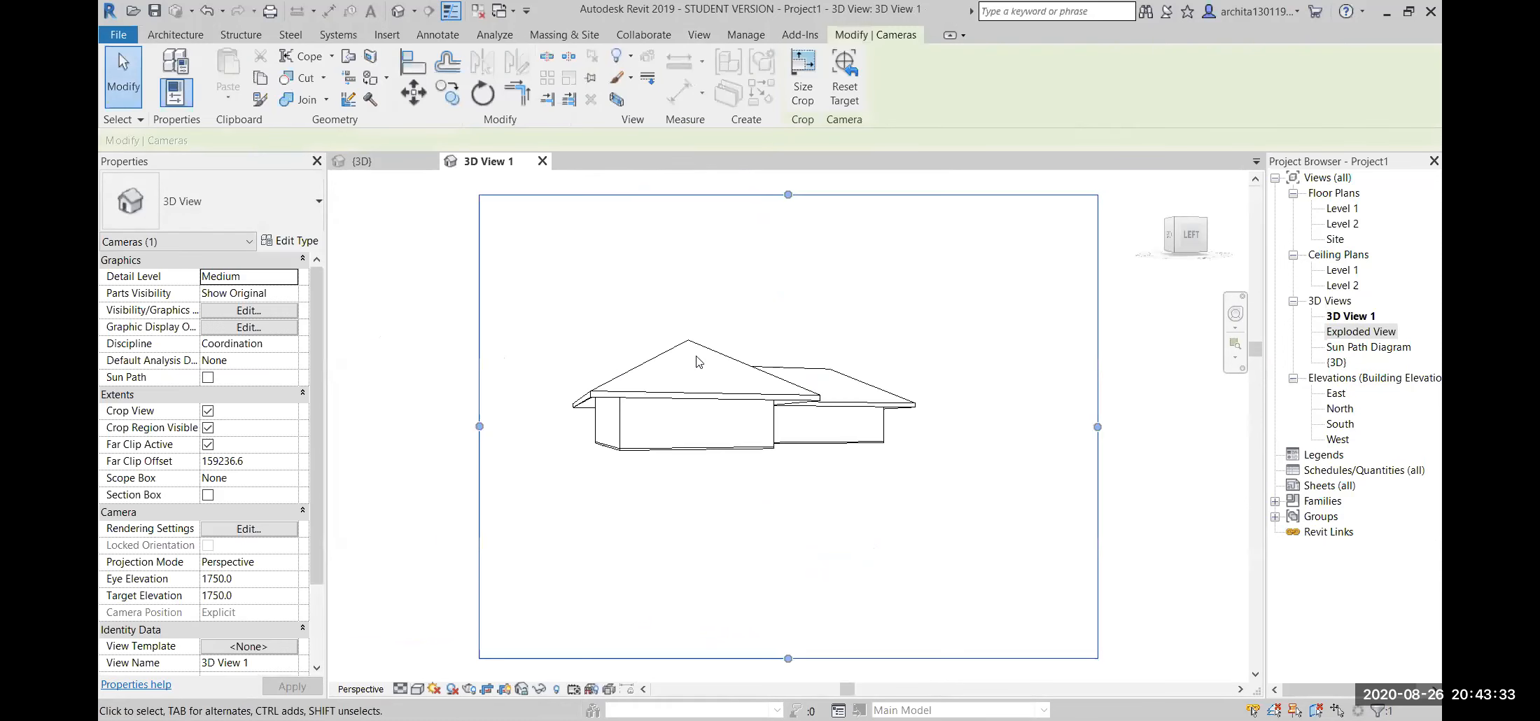
- Tighten the crop region of the perspective camera view around the building on all four sides
scroll(660, 375, "down", 1)
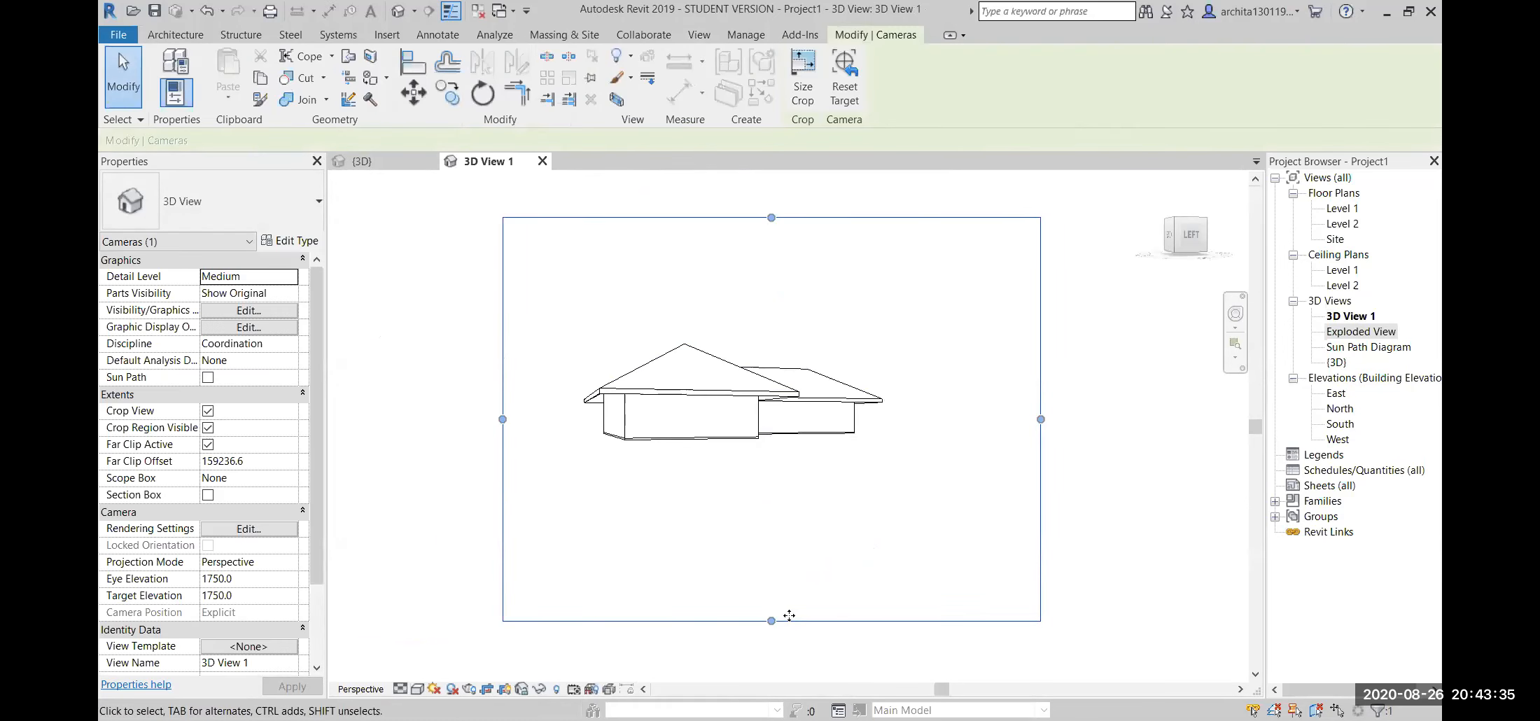
left_click_drag(771, 621, 757, 525)
left_click_drag(772, 218, 772, 269)
left_click_drag(503, 399, 567, 397)
left_click_drag(1041, 399, 923, 401)
left_click(977, 413)
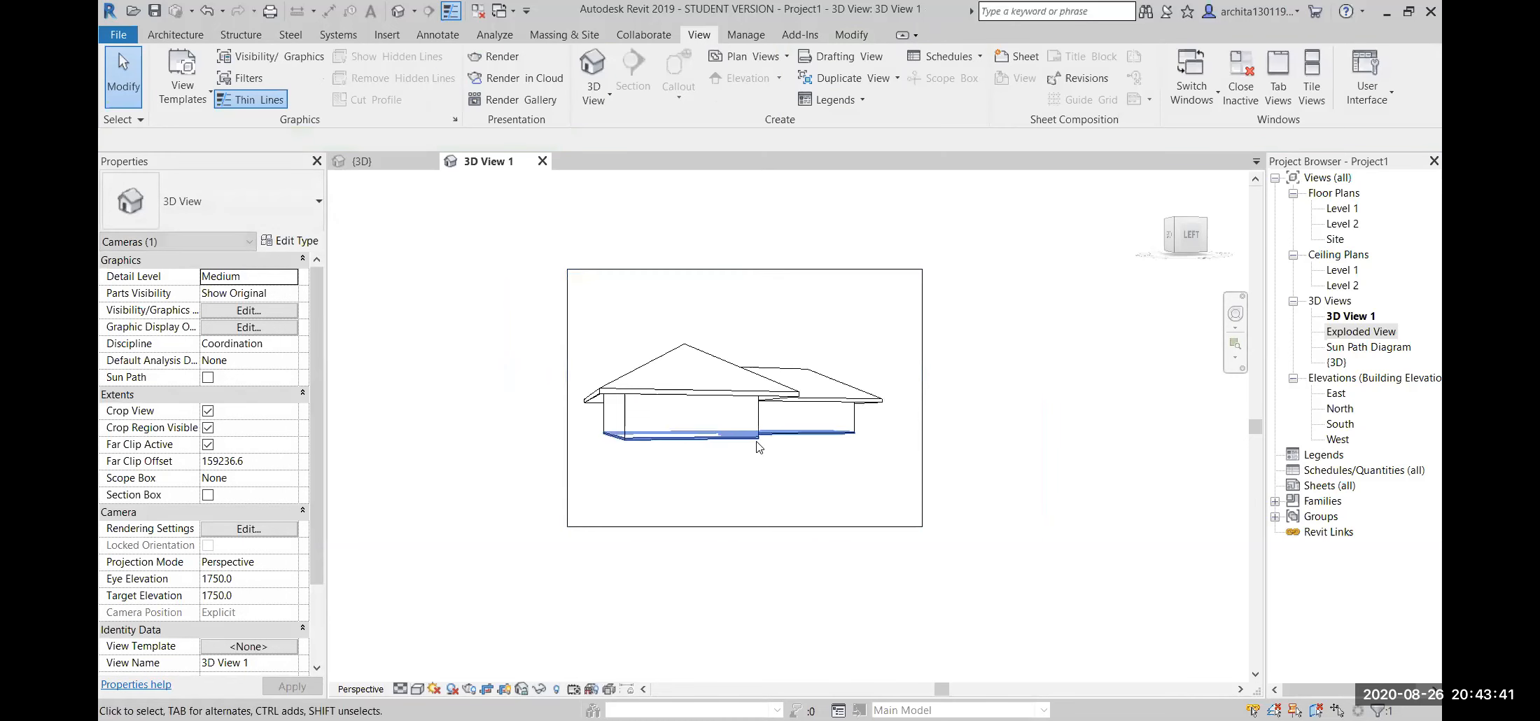
scroll(746, 445, "up", 5)
scroll(731, 461, "down", 3)
middle_click_drag(825, 483, 734, 511)
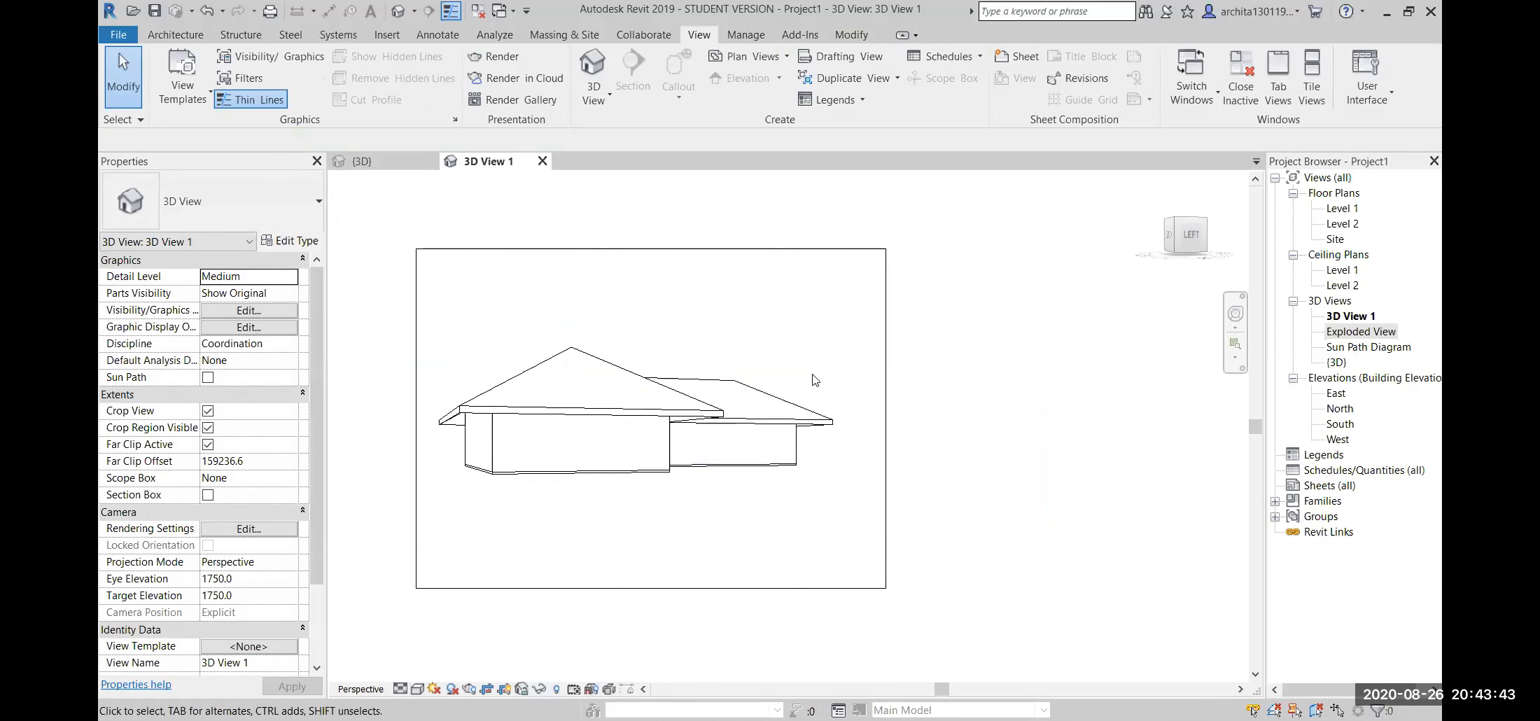
scroll(721, 420, "down", 2)
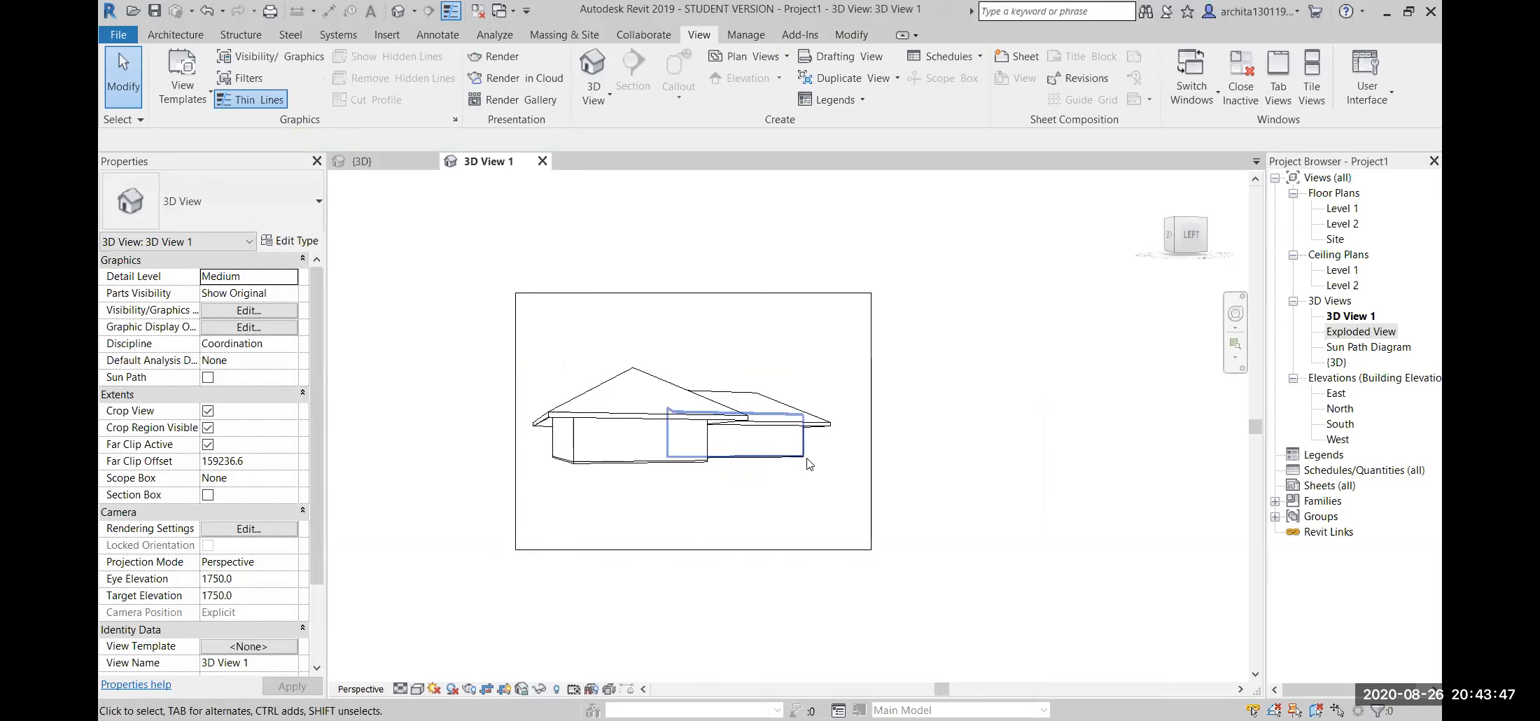
scroll(140, 448, "down", 2)
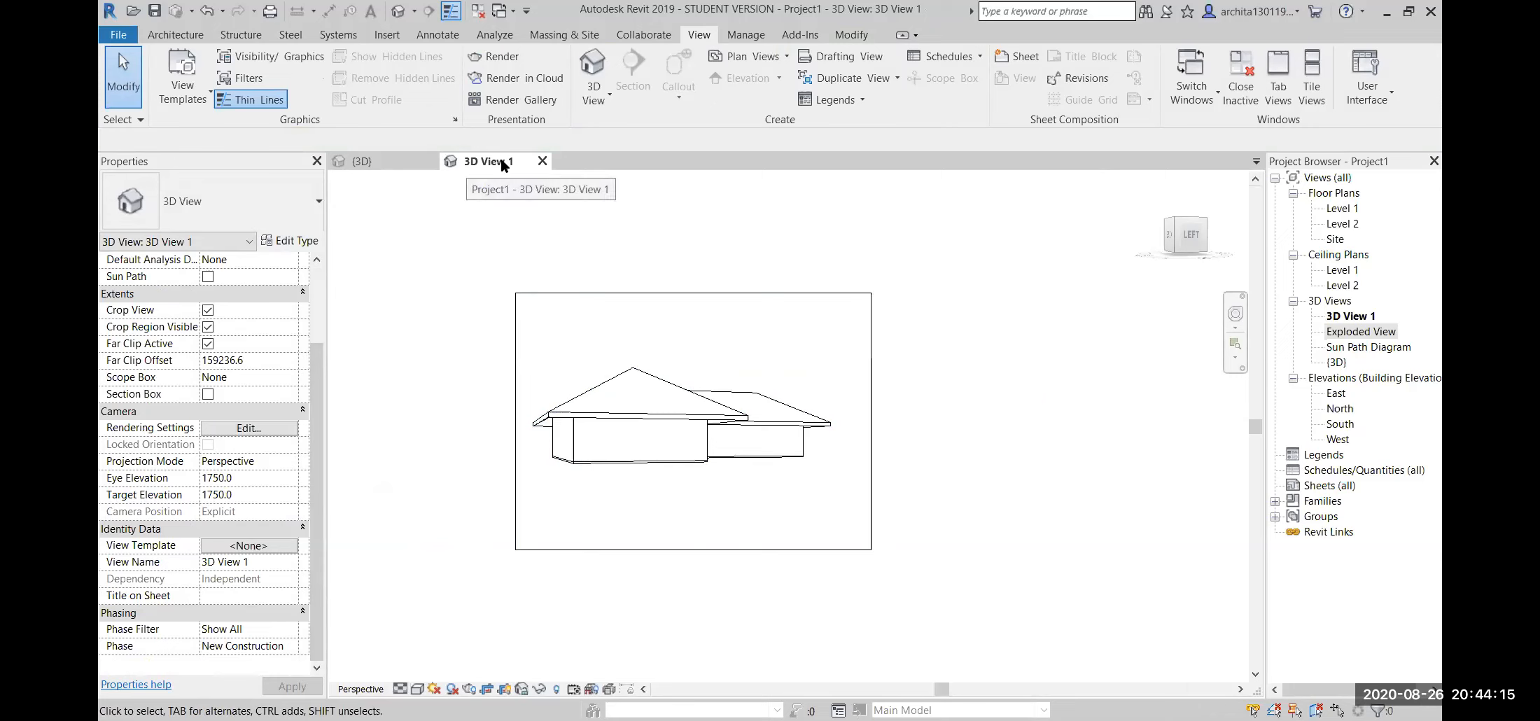
- Close the 3D View 1 camera view and tilt the default 3D view to look down on the building
left_click(1362, 321)
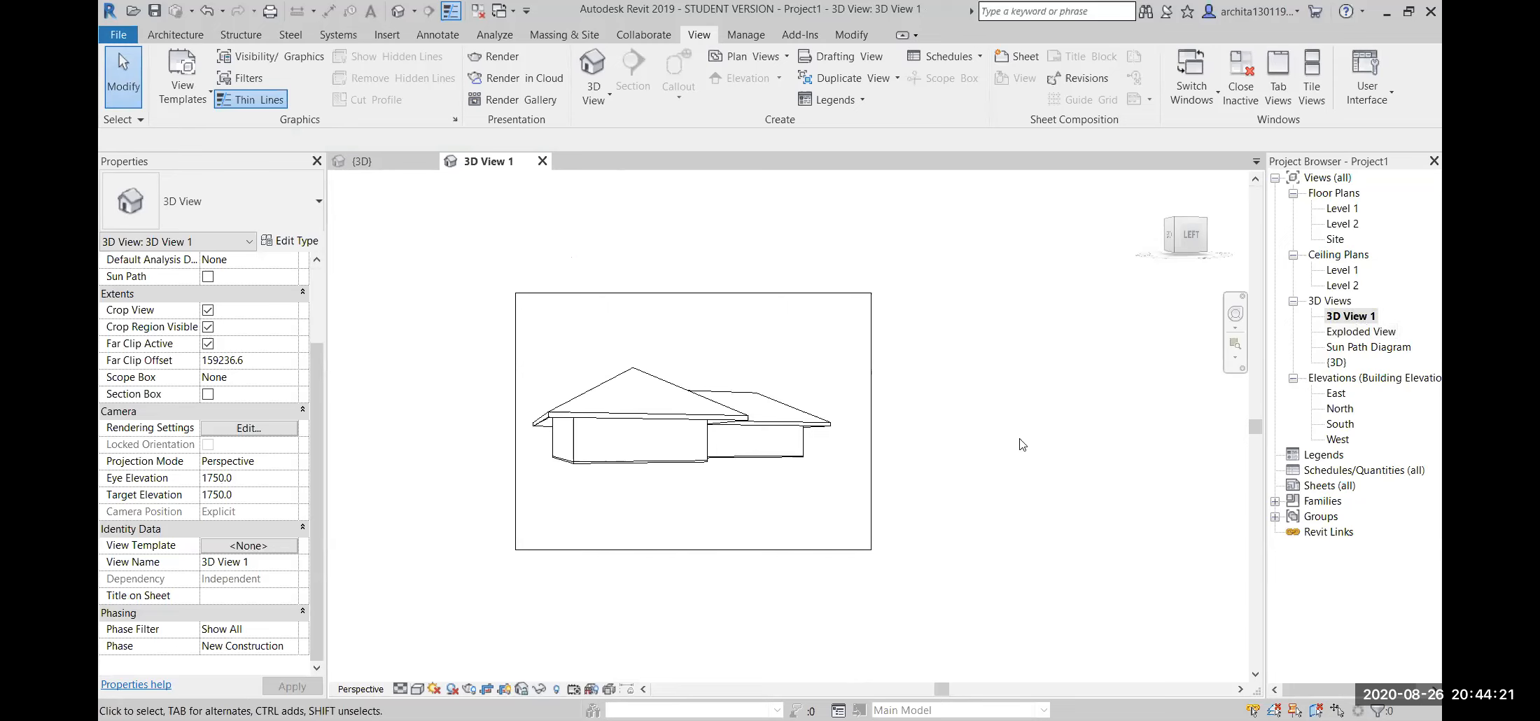
left_click(542, 161)
middle_click_drag(690, 457, 690, 520, "shift")
scroll(679, 481, "up", 1)
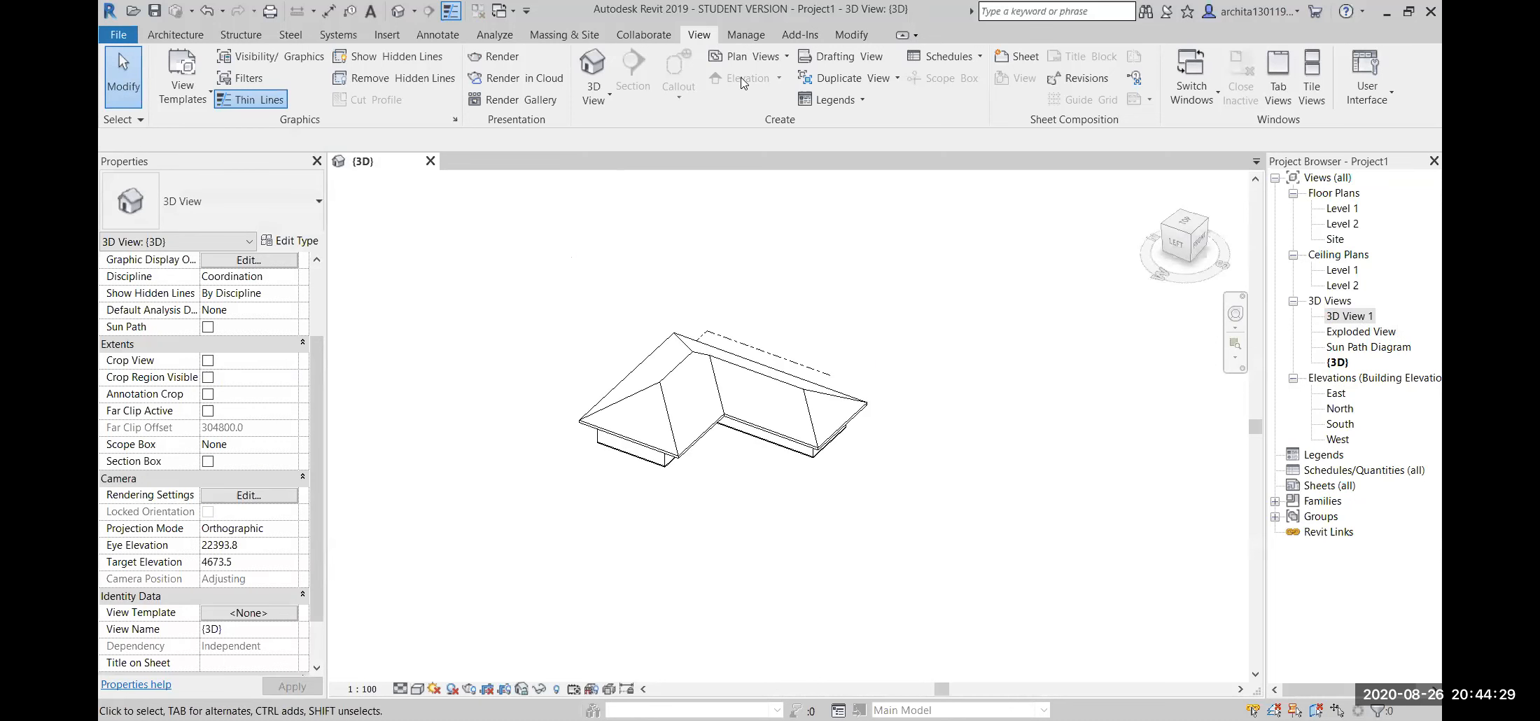
- Create a second perspective camera view 1750 mm above Level 1, with the eye outside the building's near side and the target beyond its far side
left_click(593, 98)
left_click(616, 162)
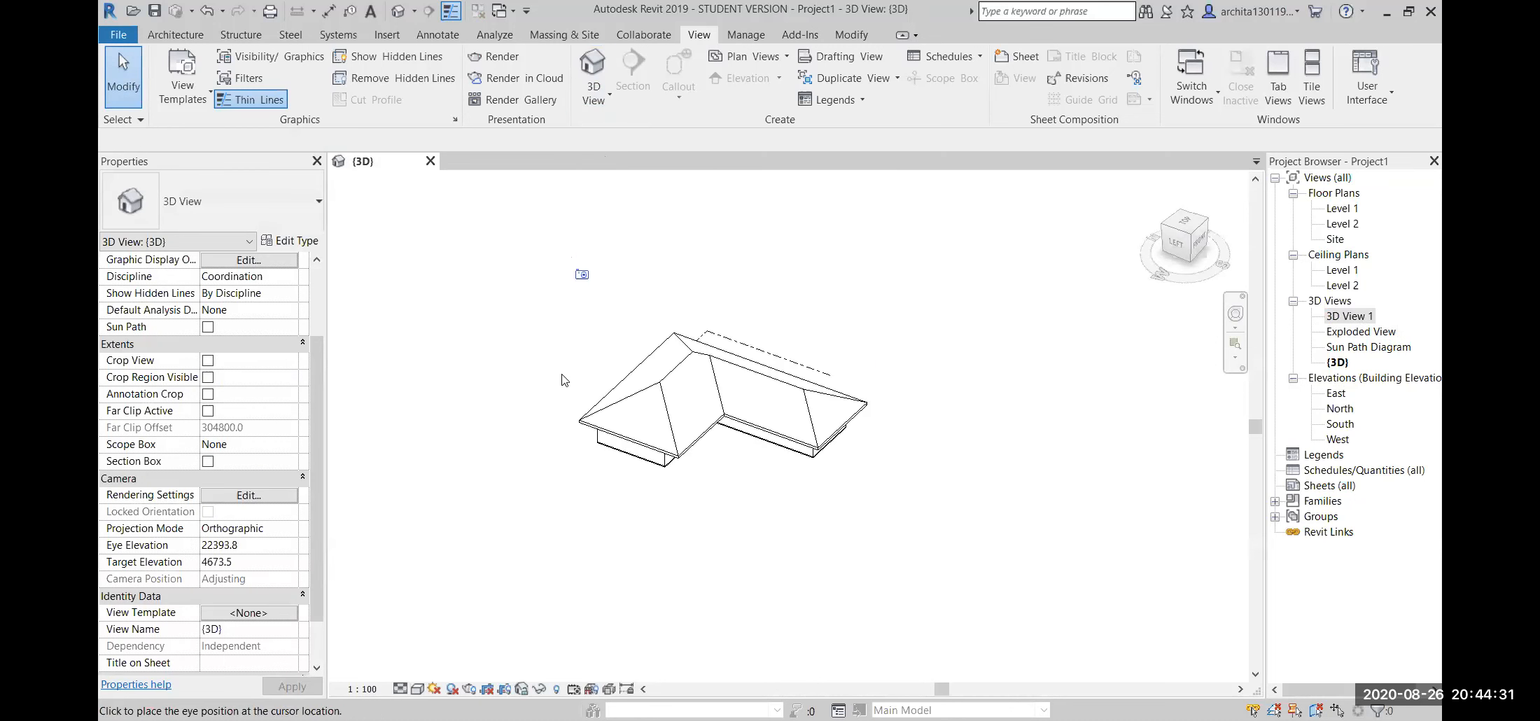
left_click(376, 528)
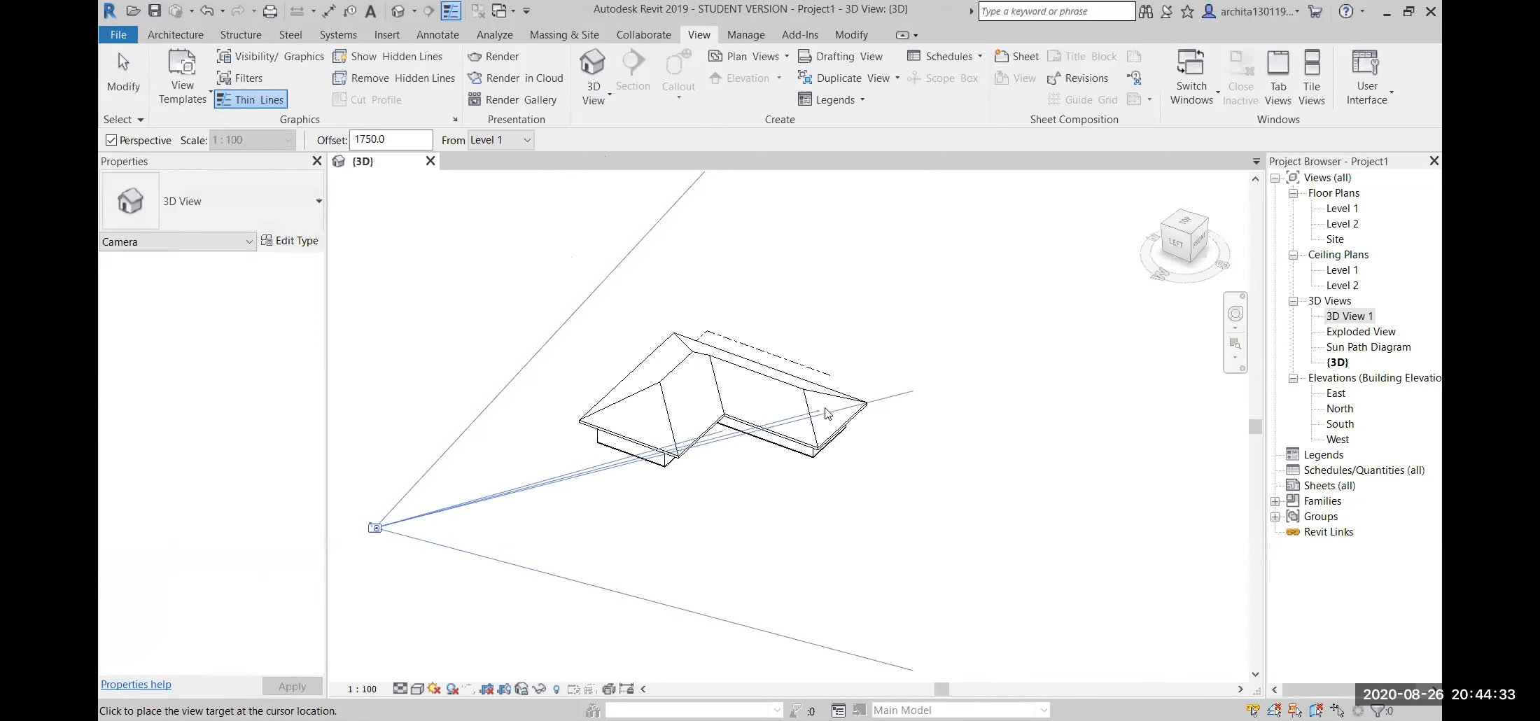
left_click(898, 385)
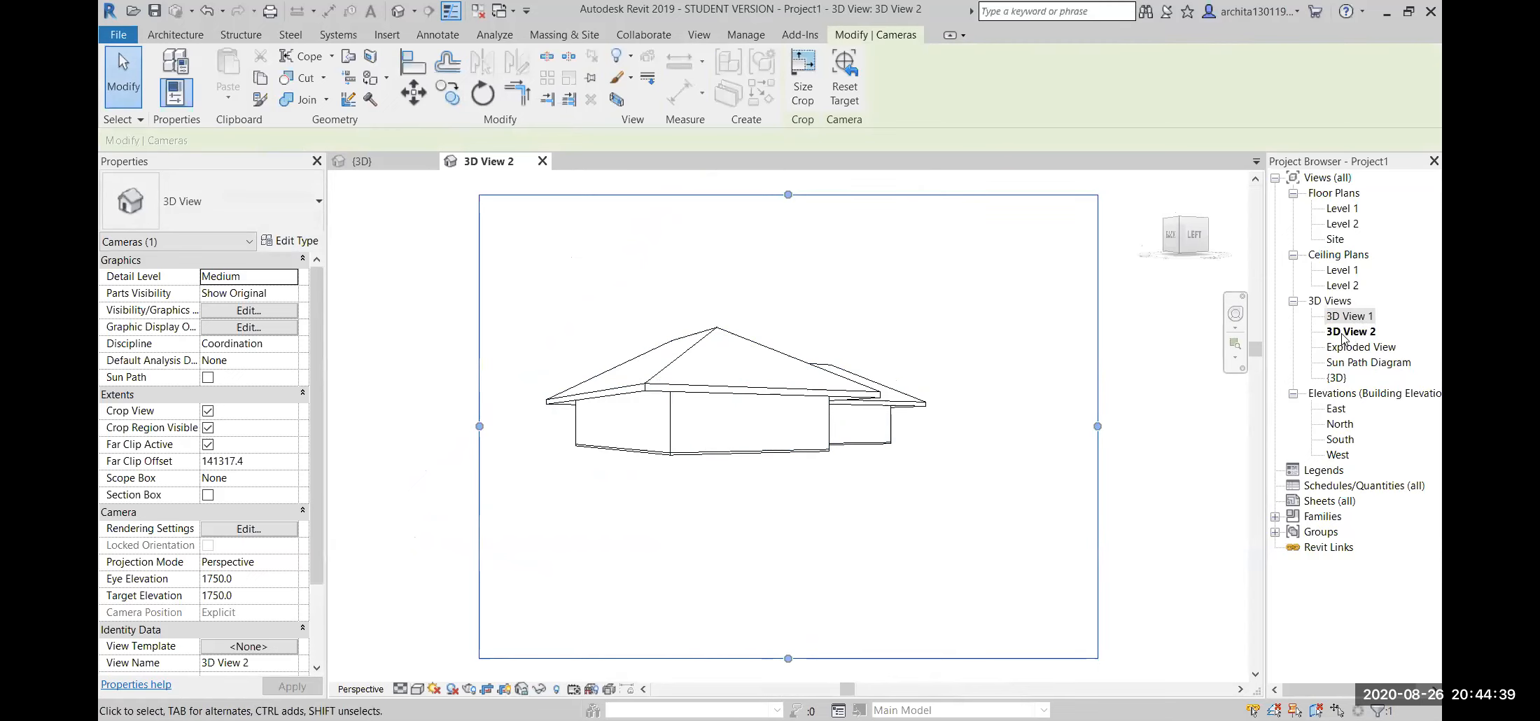
left_click(1170, 367)
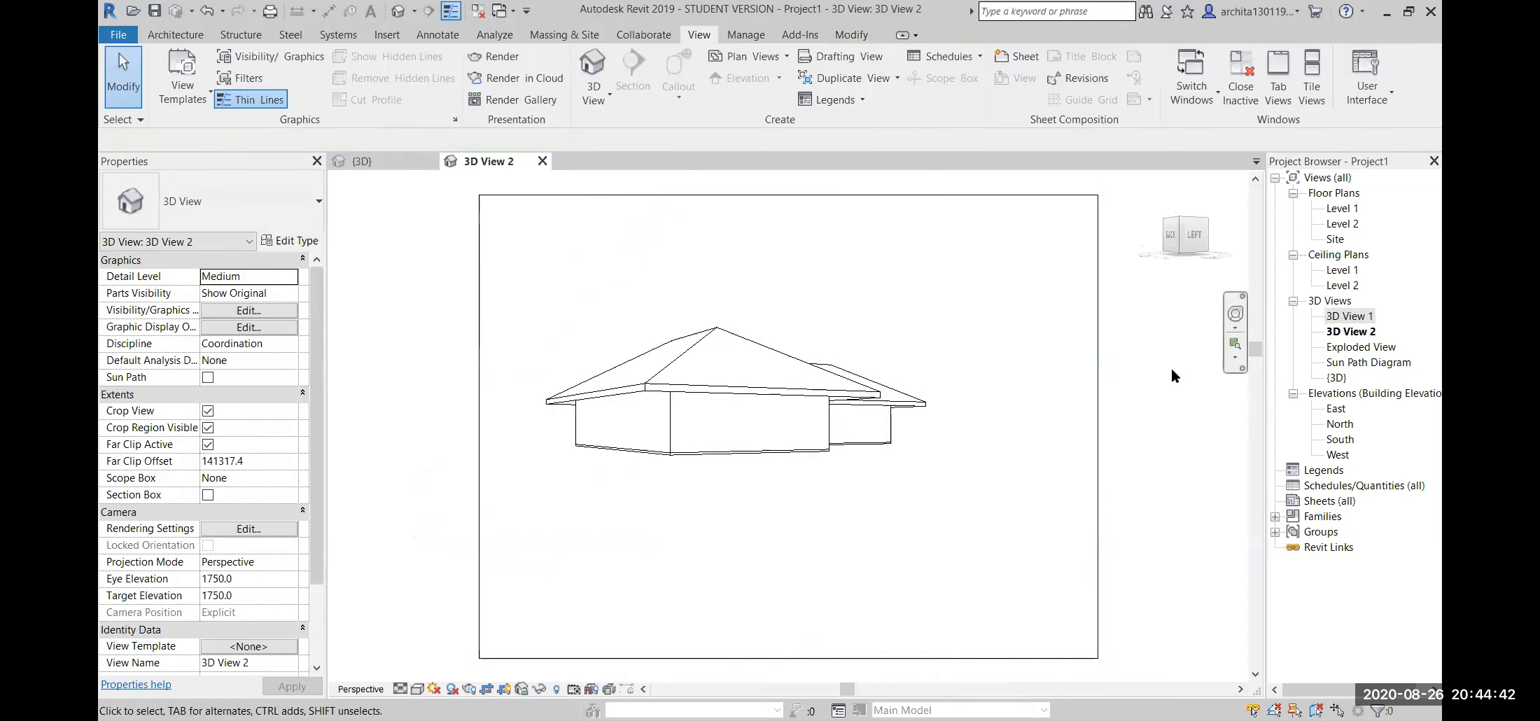
- Close the 3D View 2 camera view and orbit the default 3D view to see the building from another angle
left_click(542, 161)
middle_click_drag(848, 378, 719, 374, "shift")
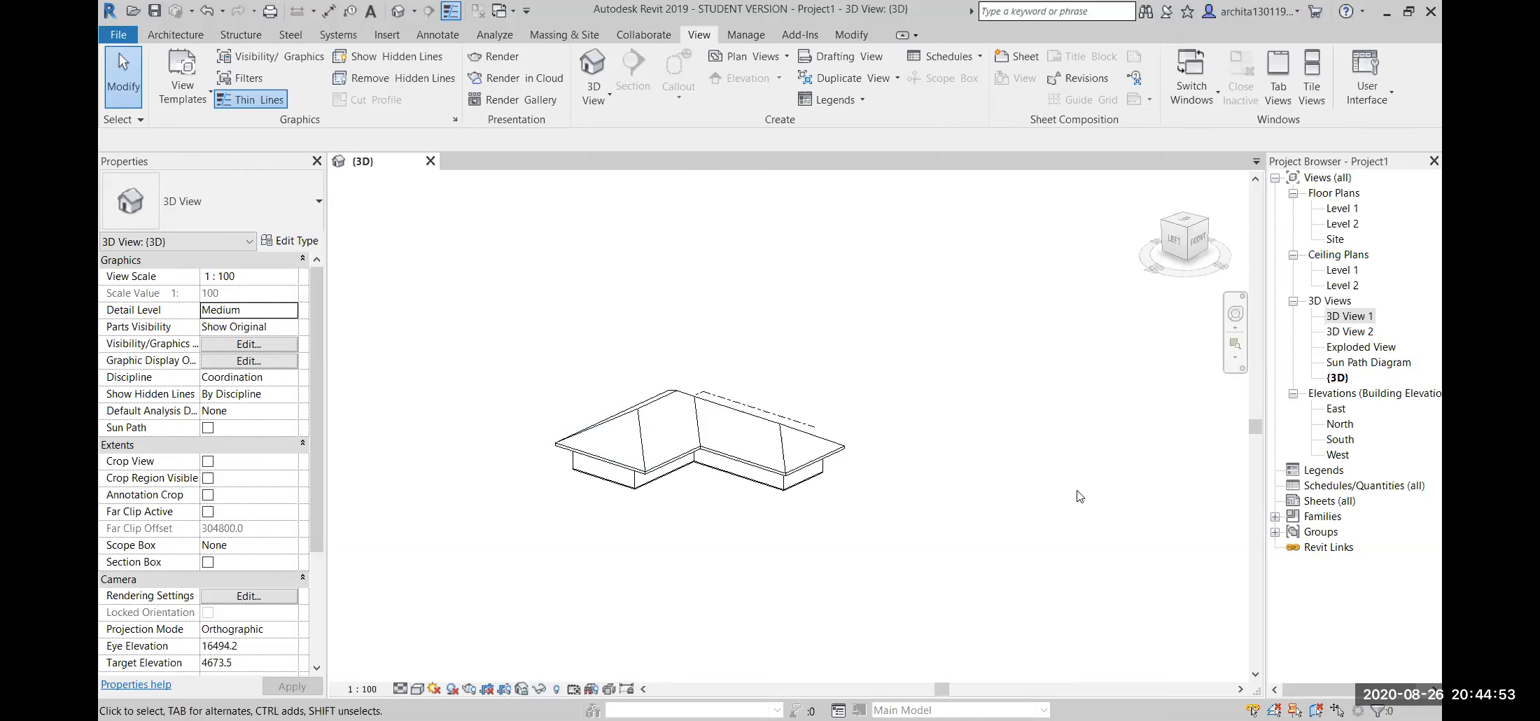
middle_click_drag(888, 423, 689, 441, "shift")
- Reopen the saved camera view 3D View 1 and frame its whole crop region in the drawing area
left_click(1350, 331)
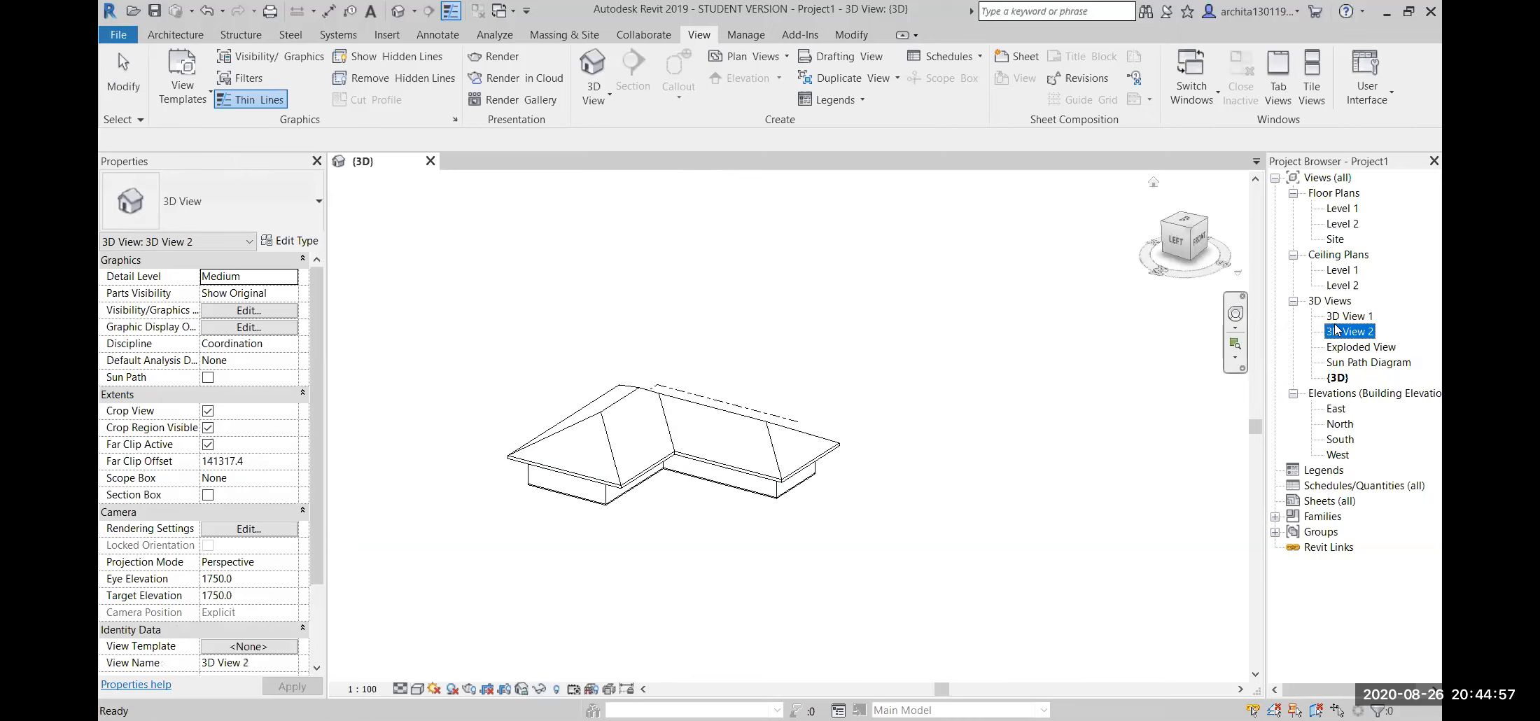
double_click(1353, 319)
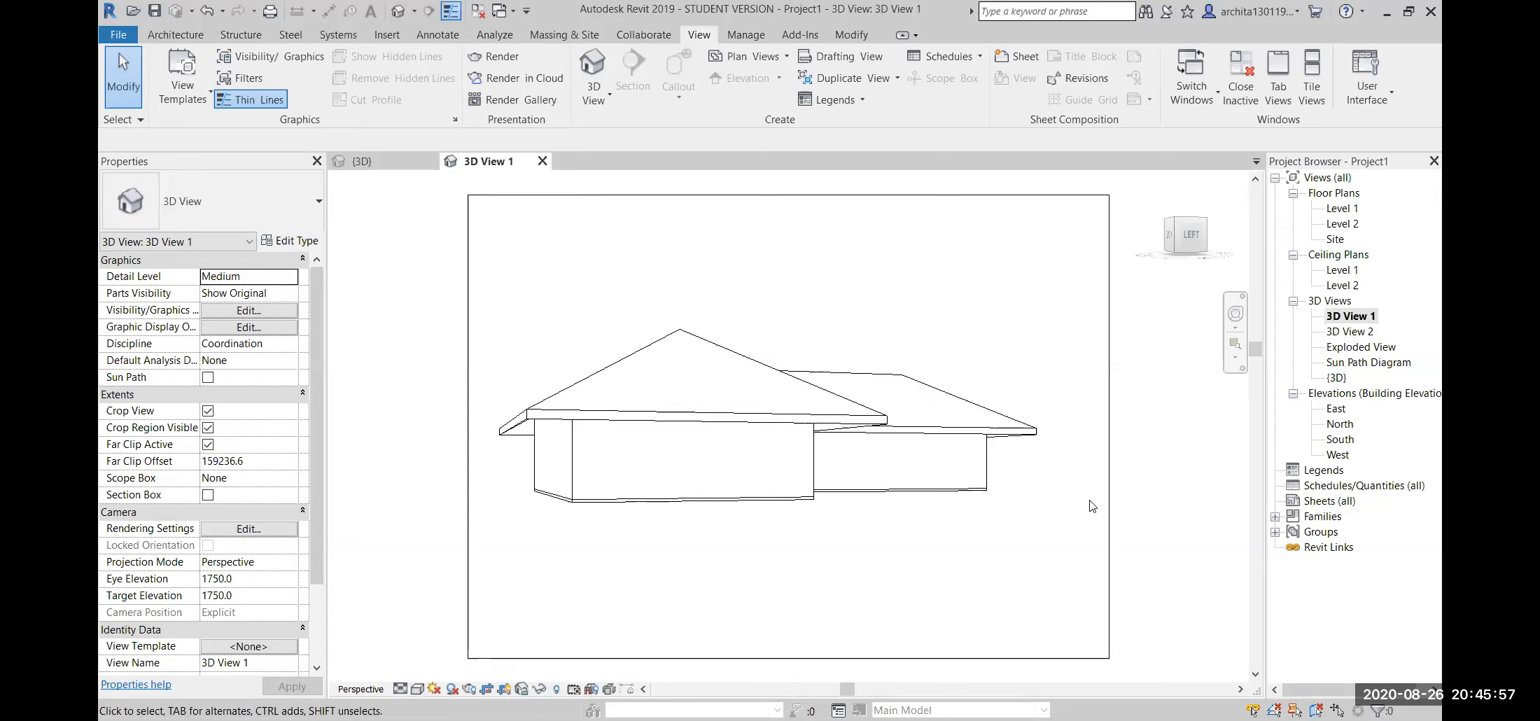
scroll(1112, 466, "down", 1)
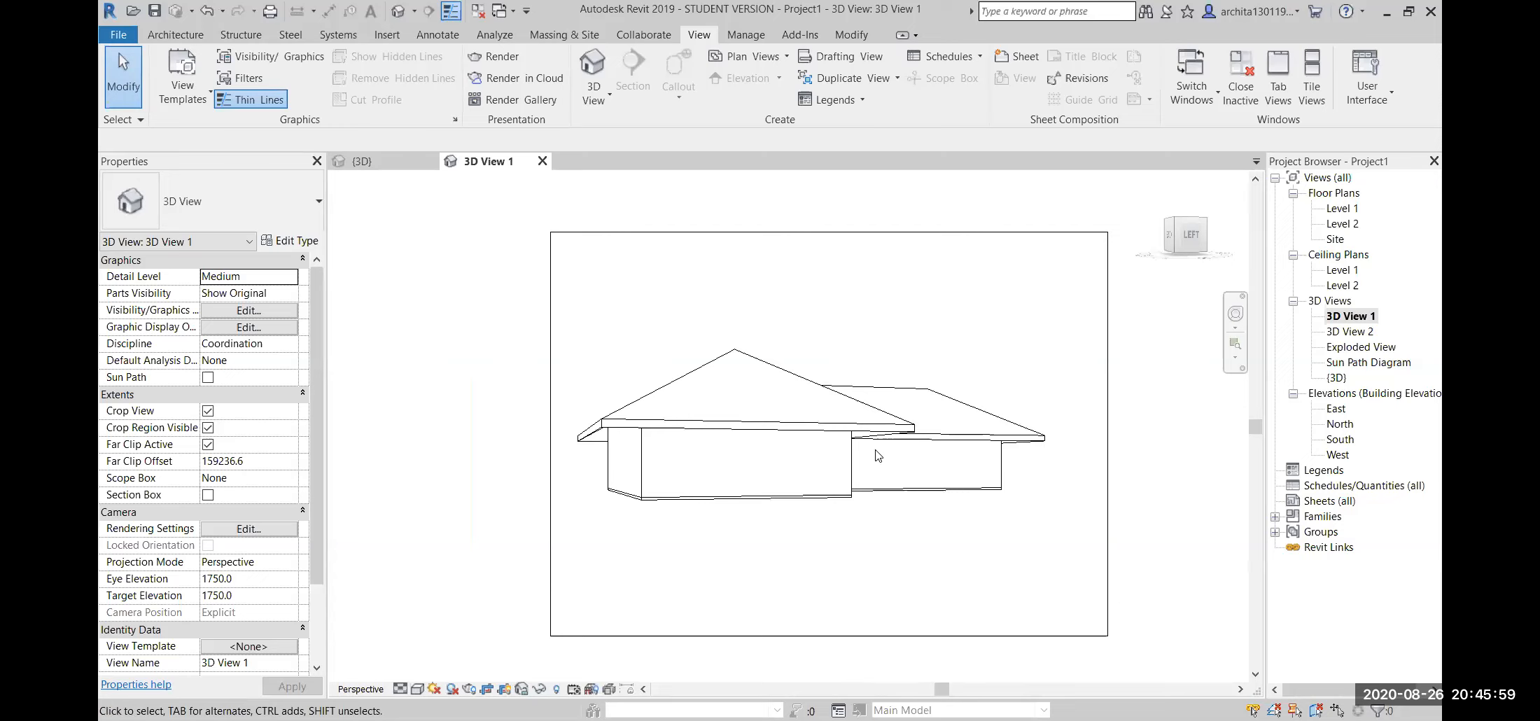
double_click(1355, 318)
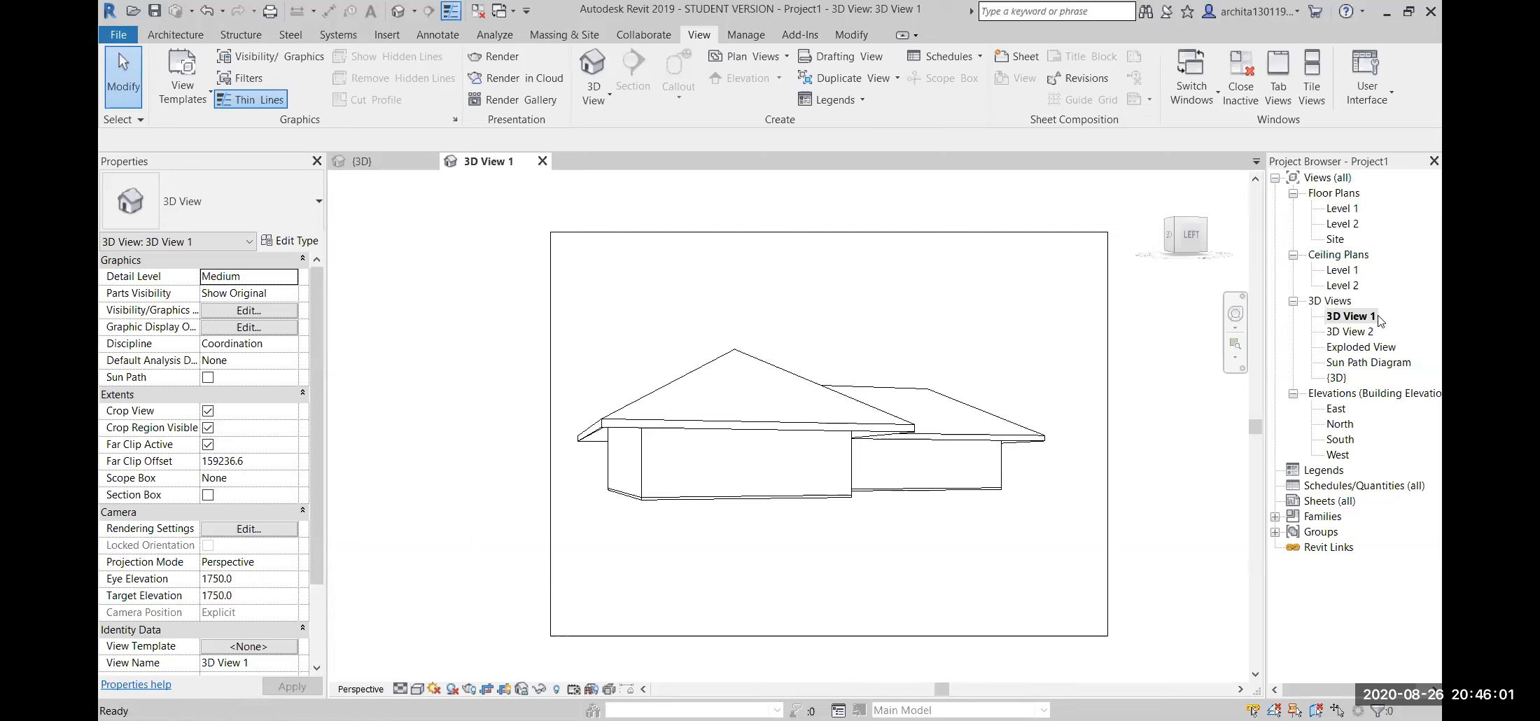
middle_click_drag(922, 364, 876, 361)
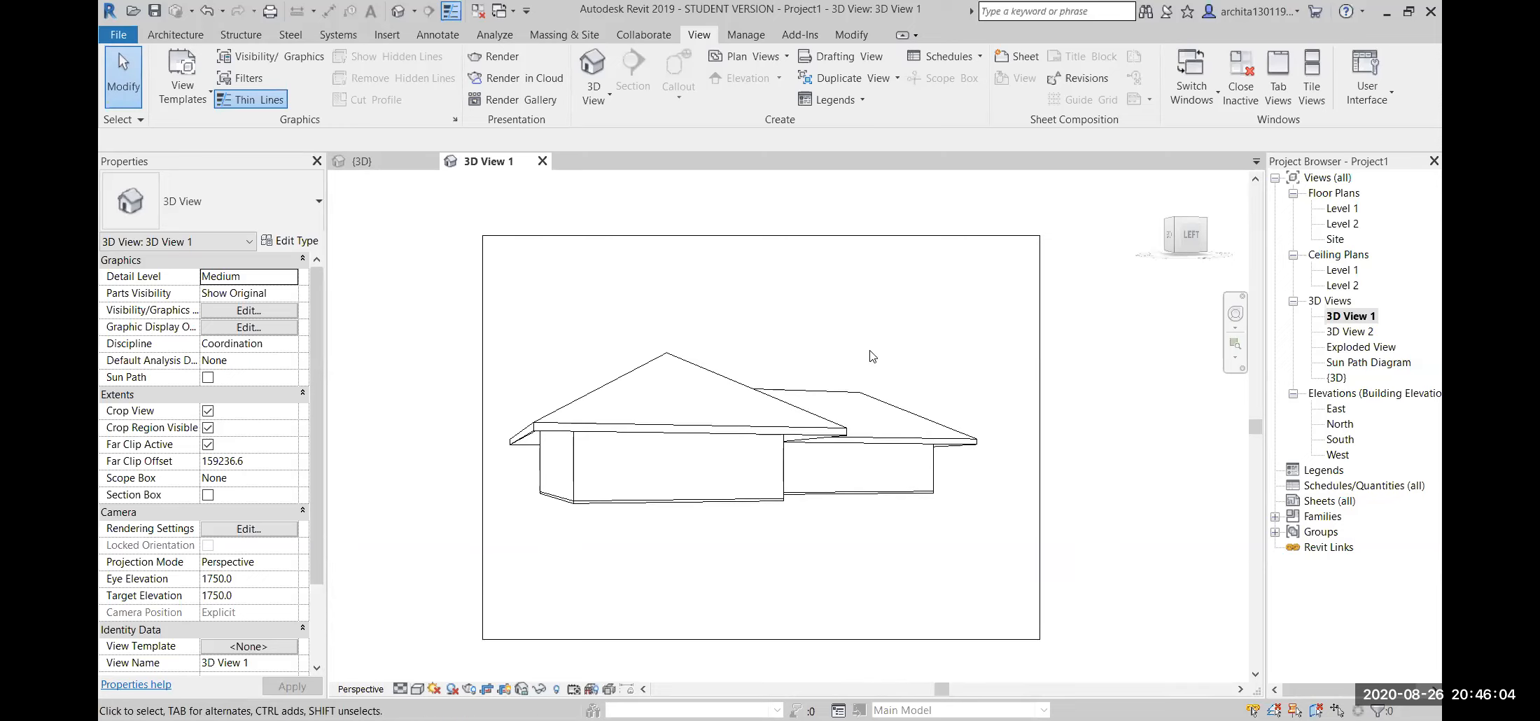
- Open the rendering settings for 3D View 1 and choose Draft quality
left_click(496, 58)
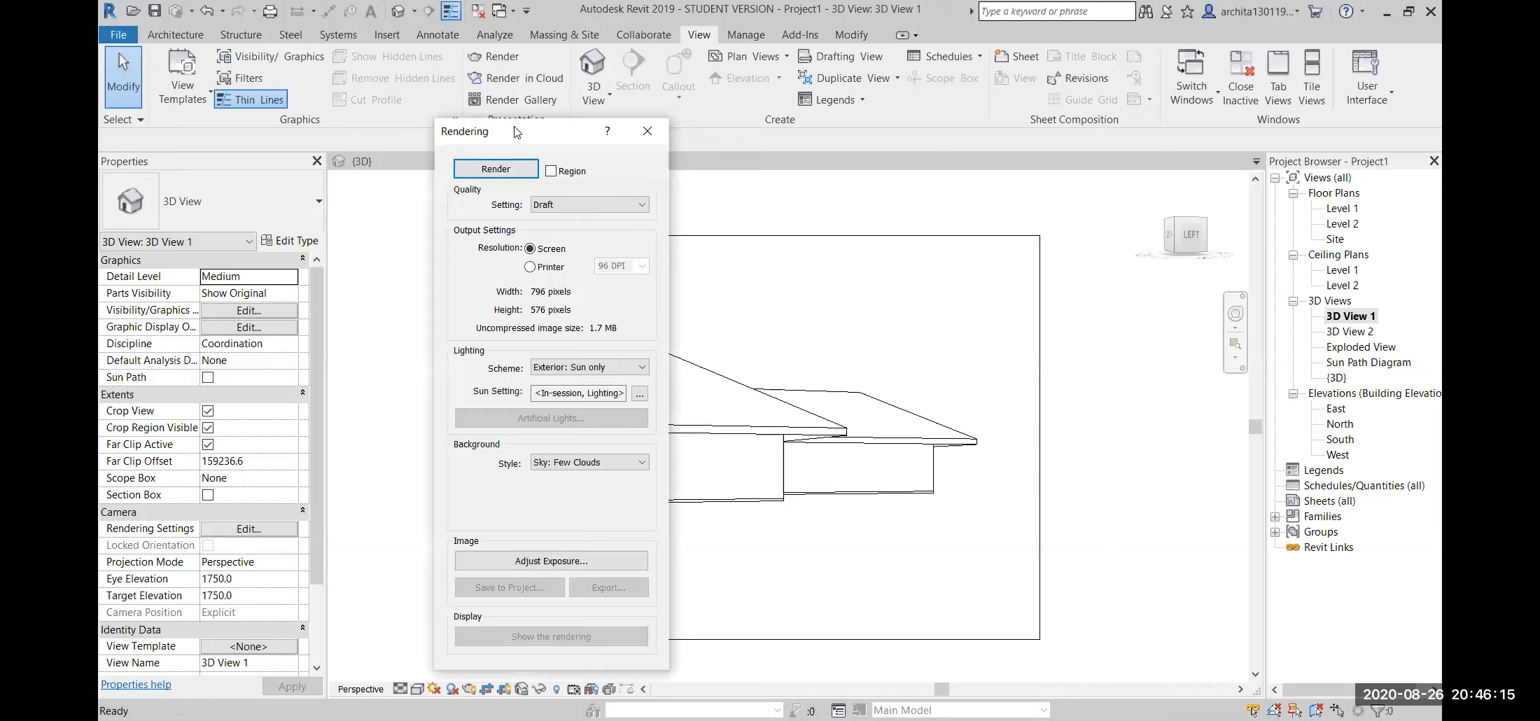
left_click_drag(517, 131, 406, 132)
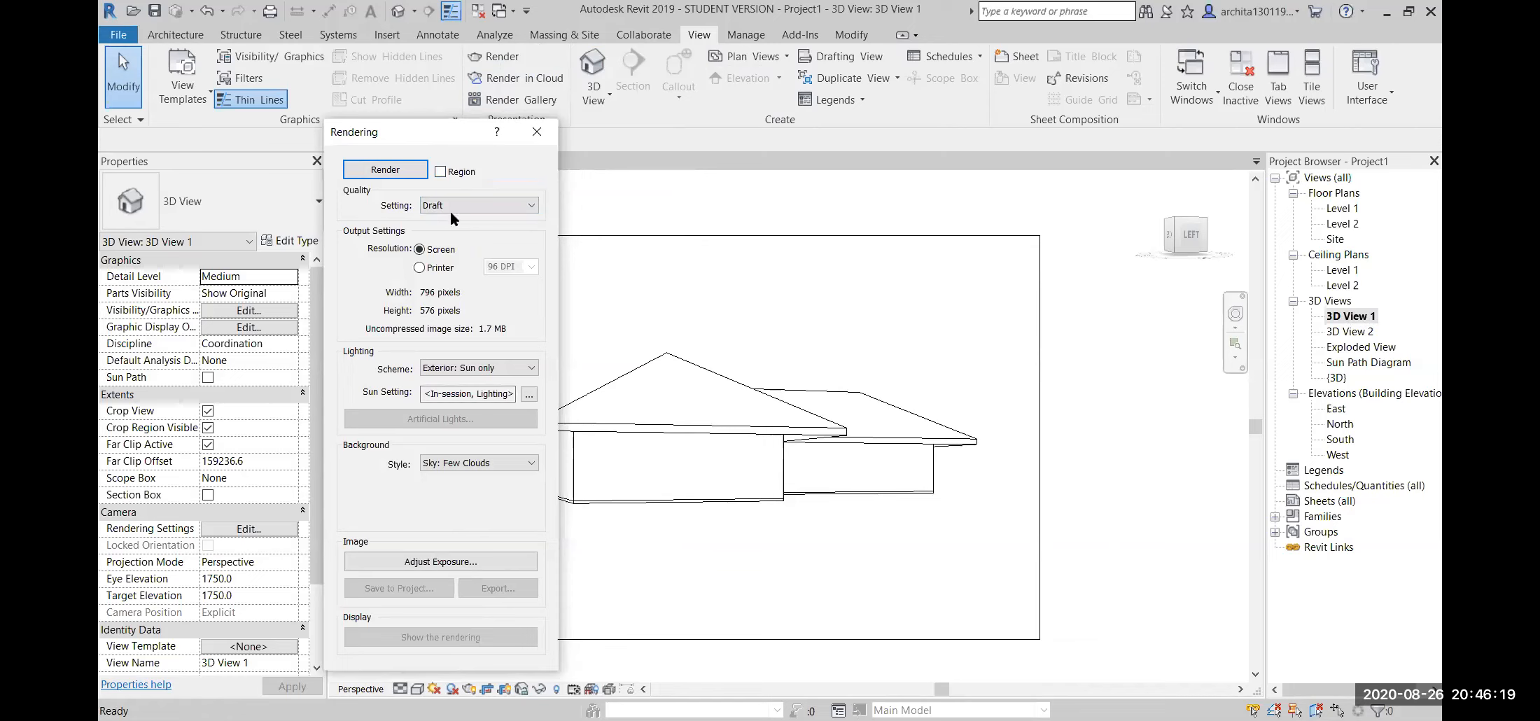
left_click(485, 206)
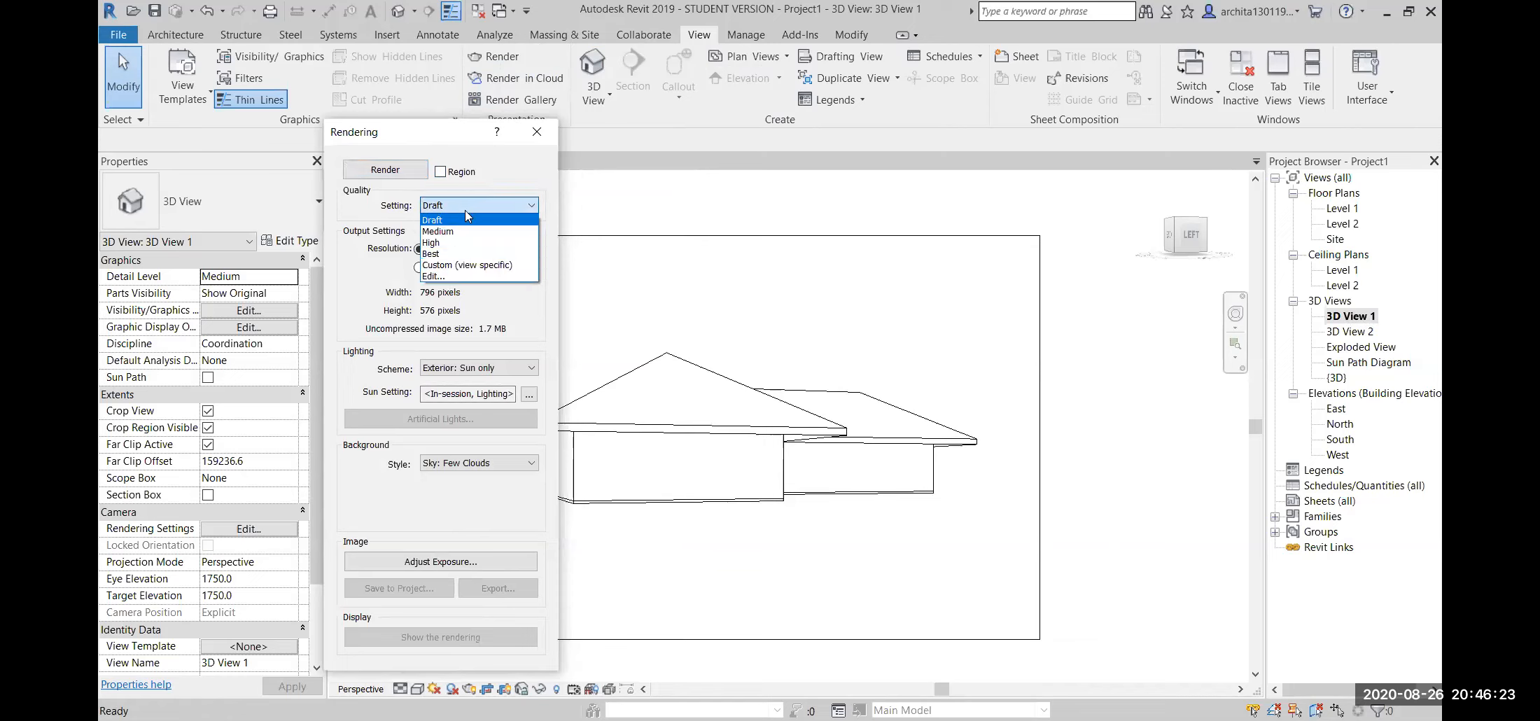
left_click(442, 219)
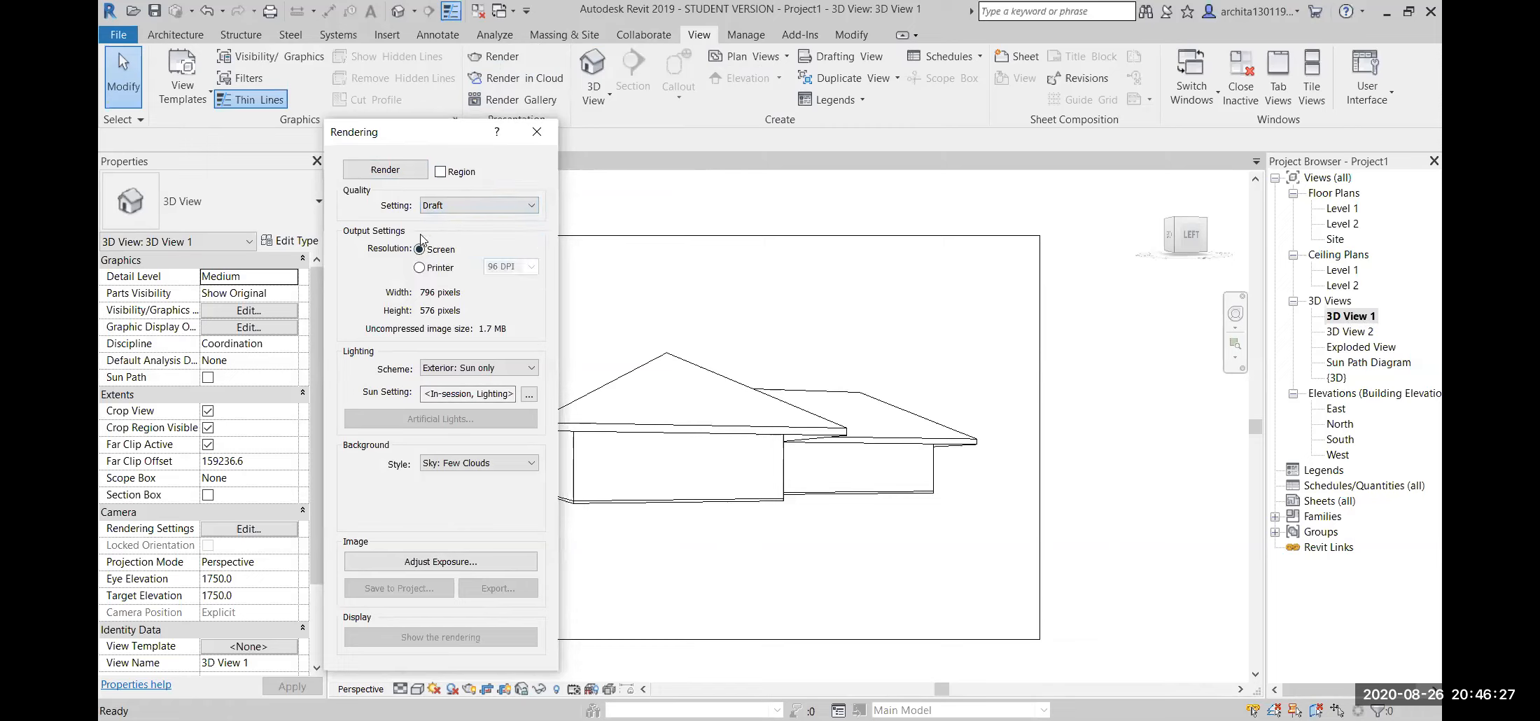
- Try printer output for the rendering with a resolution of 300 DPI
left_click(420, 267)
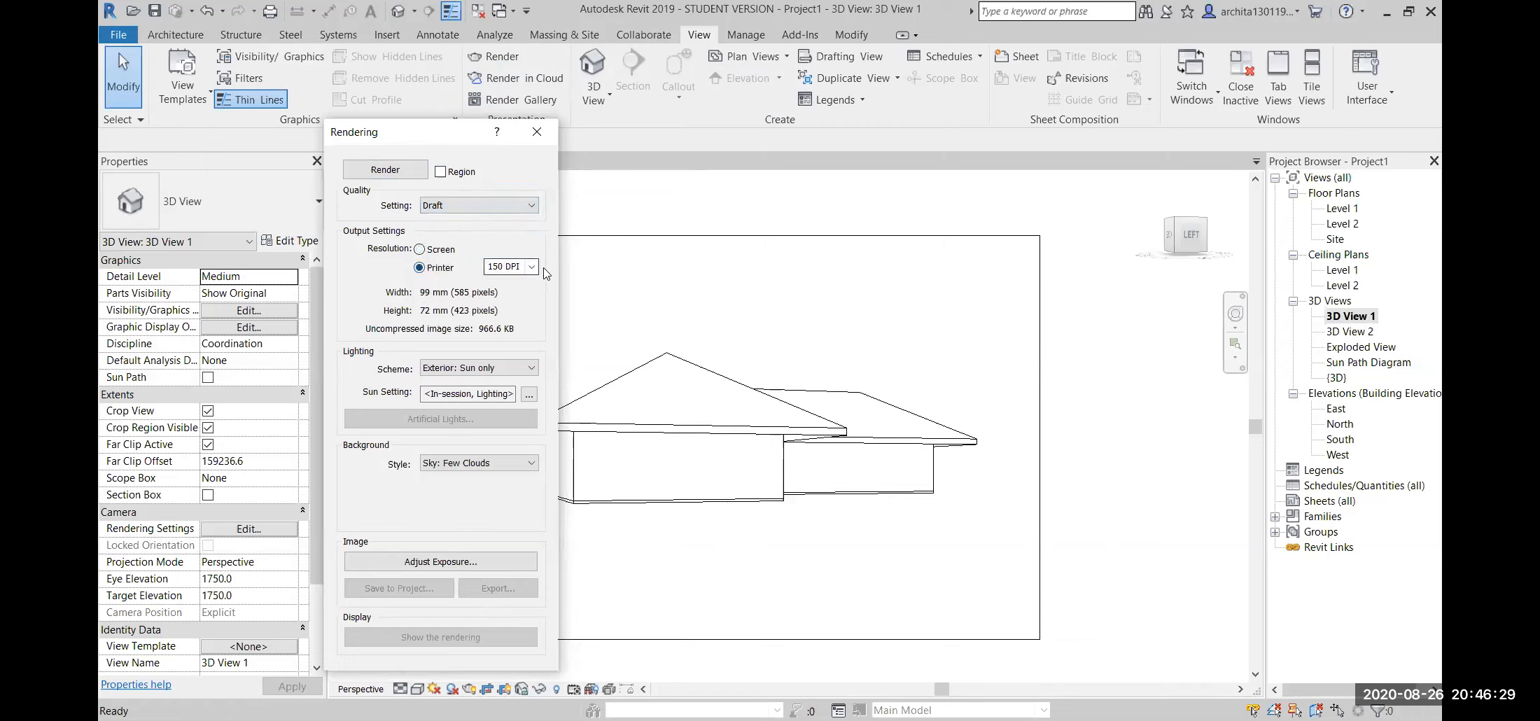
left_click(531, 267)
left_click(507, 295)
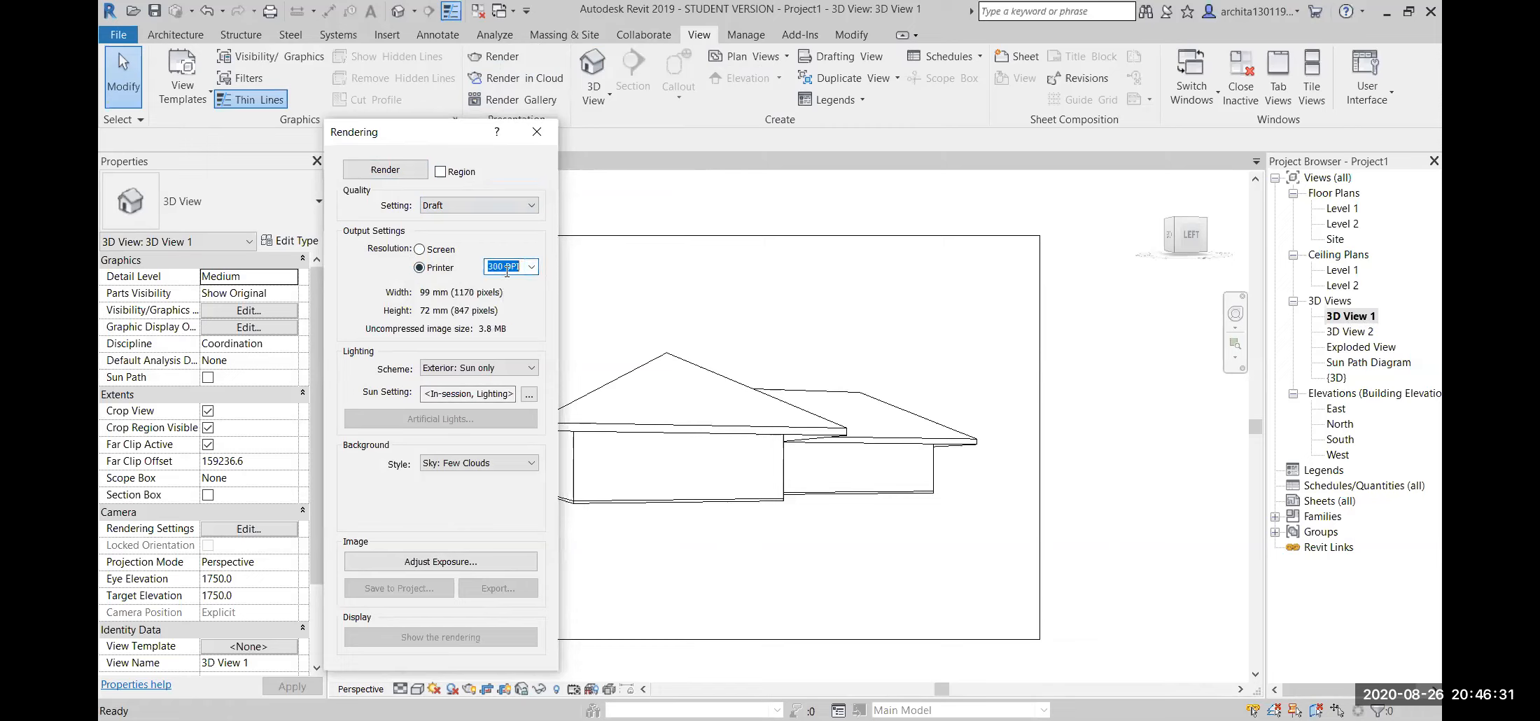
- Set the output resolution to Screen, render the camera view, and move the rendering settings clear of the image
left_click(420, 249)
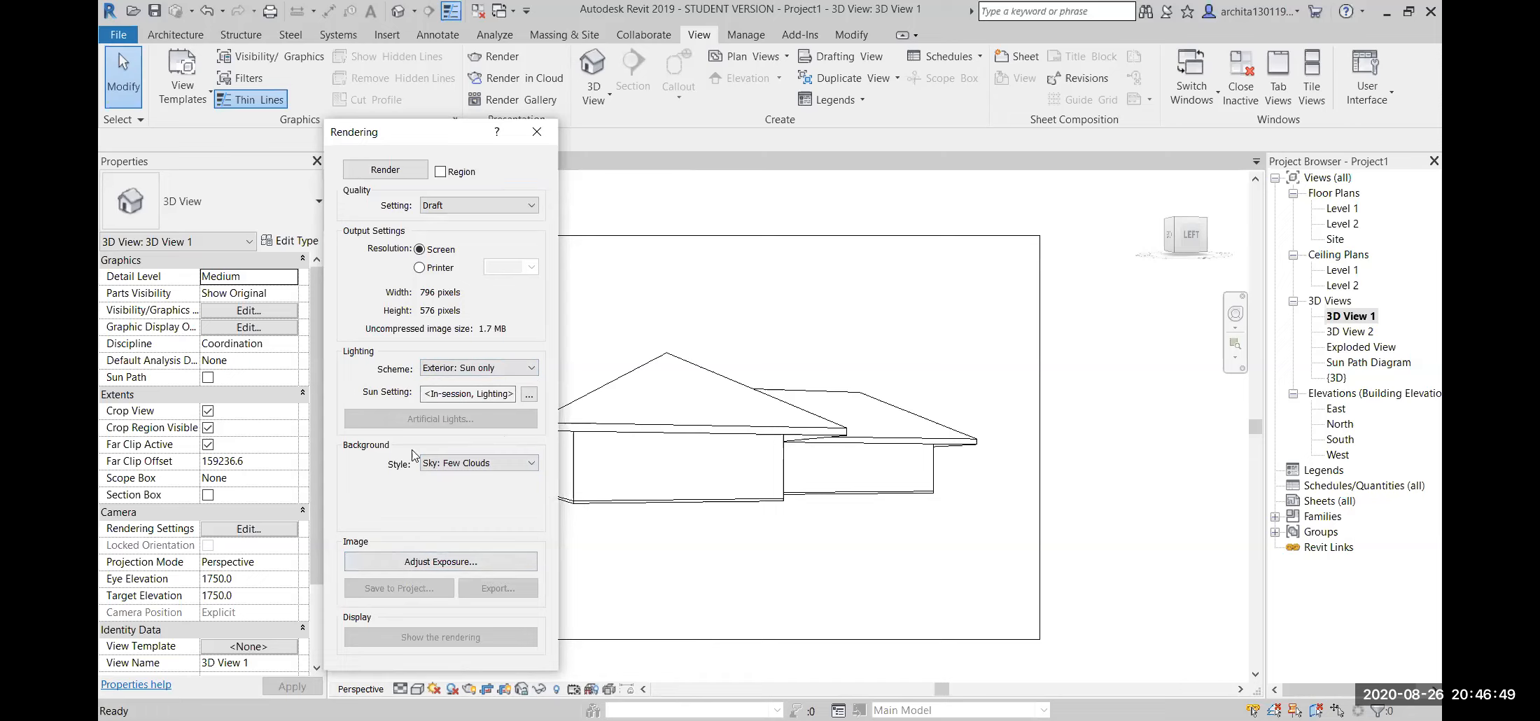
left_click(385, 170)
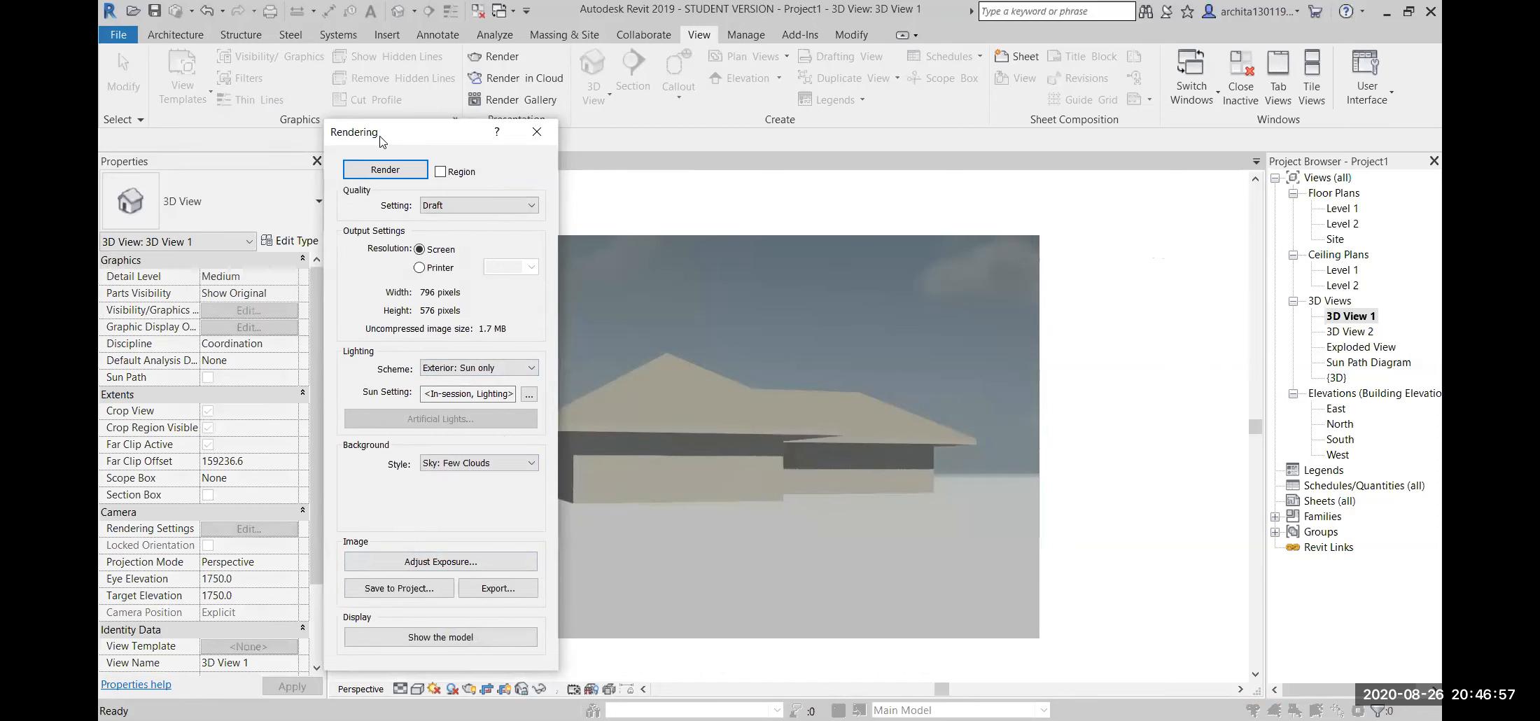
left_click_drag(382, 137, 235, 149)
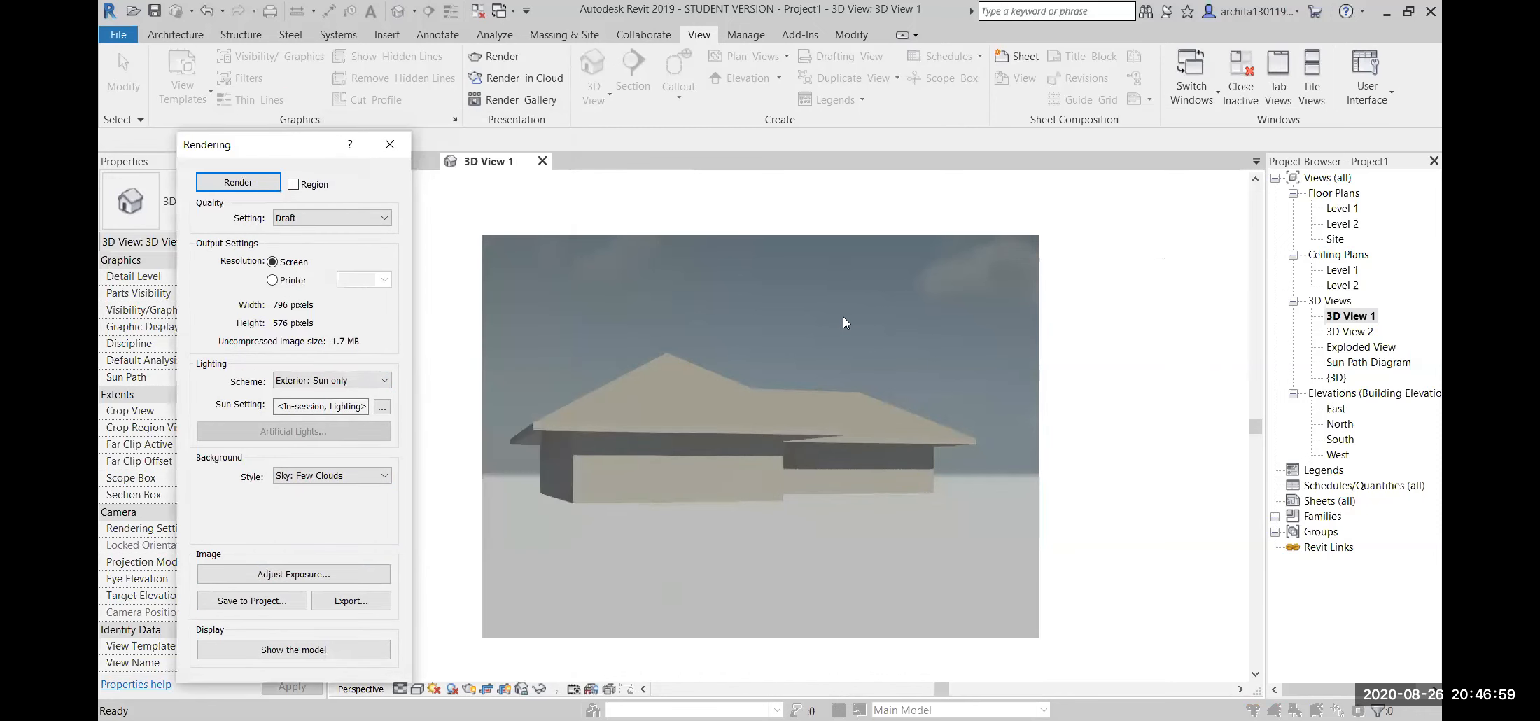
- Raise the rendering's exposure highlights to 1.00 and apply the change
left_click(358, 578)
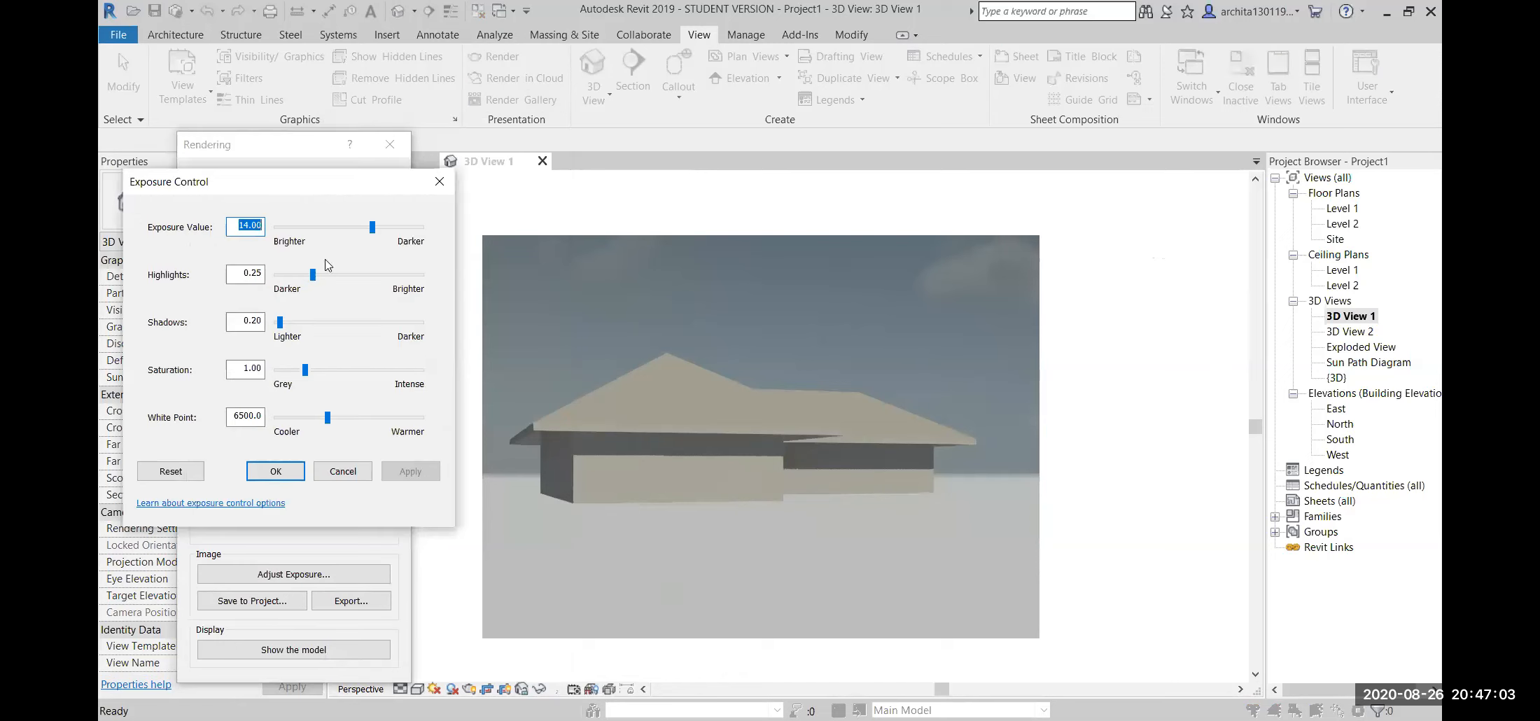
left_click_drag(312, 274, 440, 281)
left_click(411, 471)
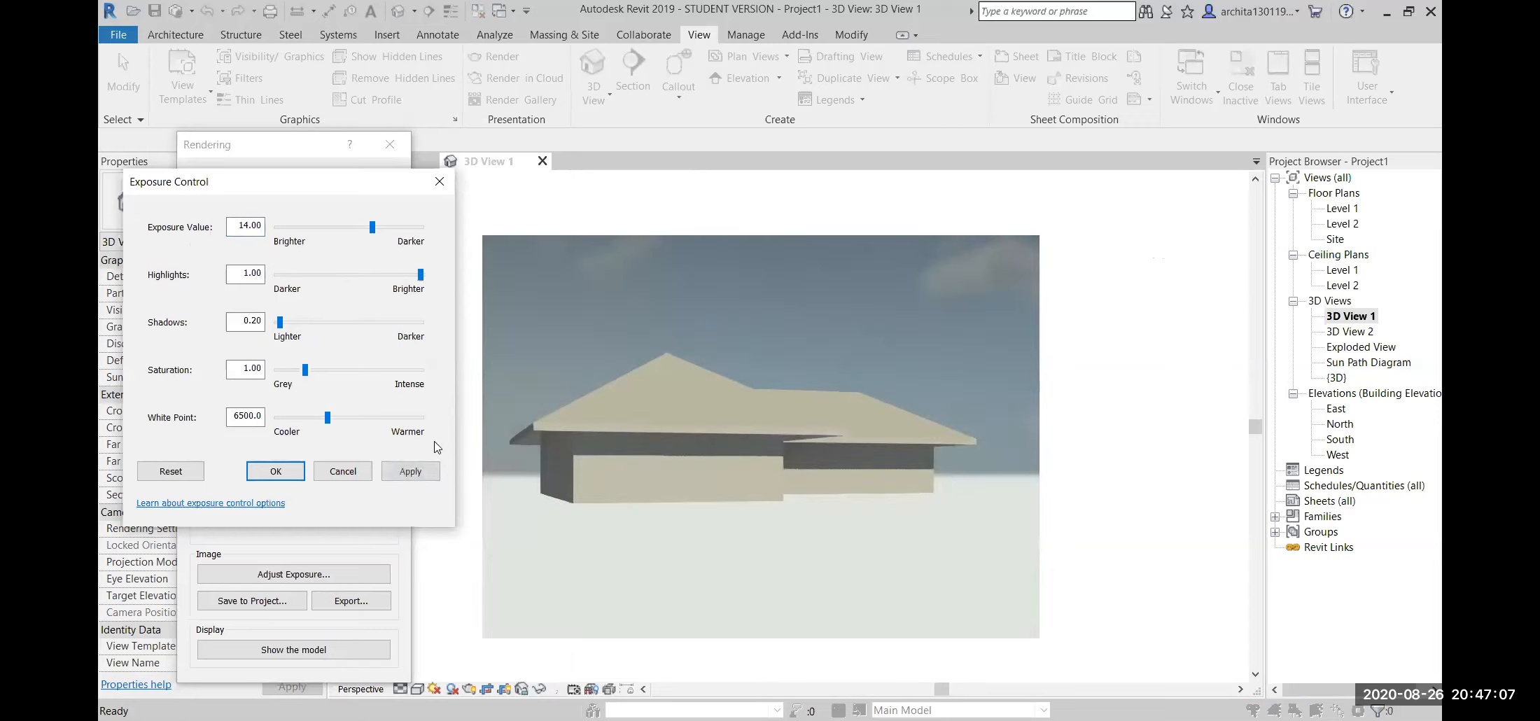
left_click(411, 471)
- Try a shadows value of 0.44 on the rendering, set it to 0.10 instead, and accept the exposure settings
left_click(289, 323)
left_click(410, 471)
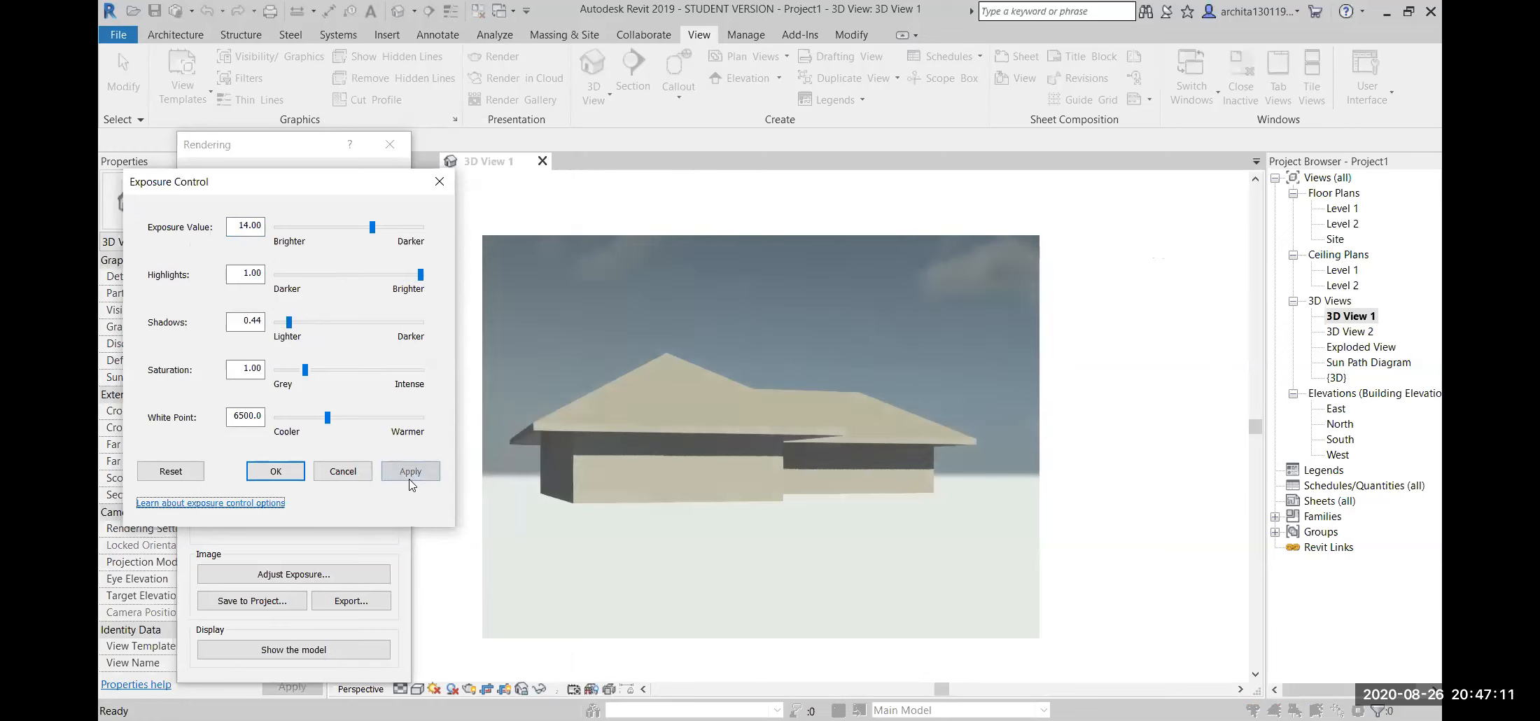
left_click_drag(289, 323, 277, 323)
left_click(418, 472)
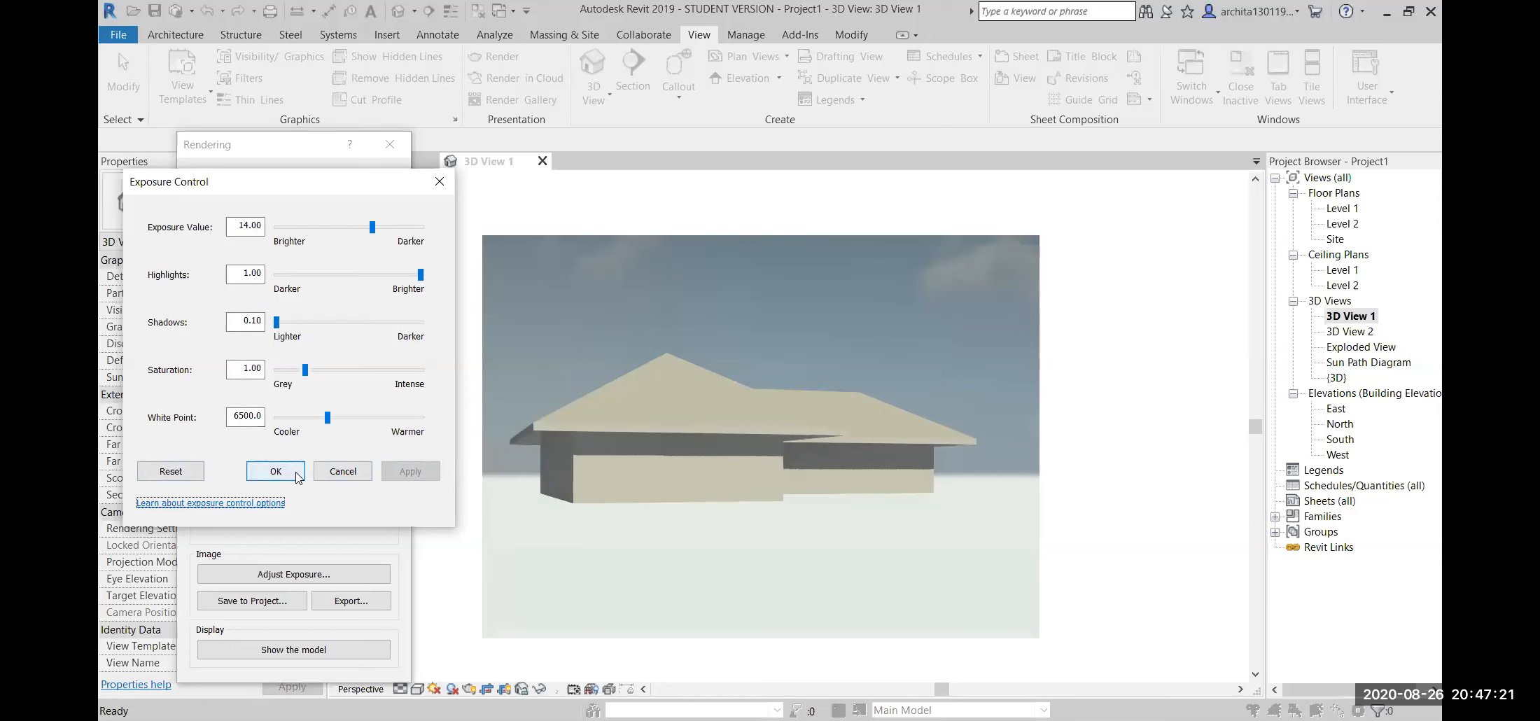
left_click(276, 471)
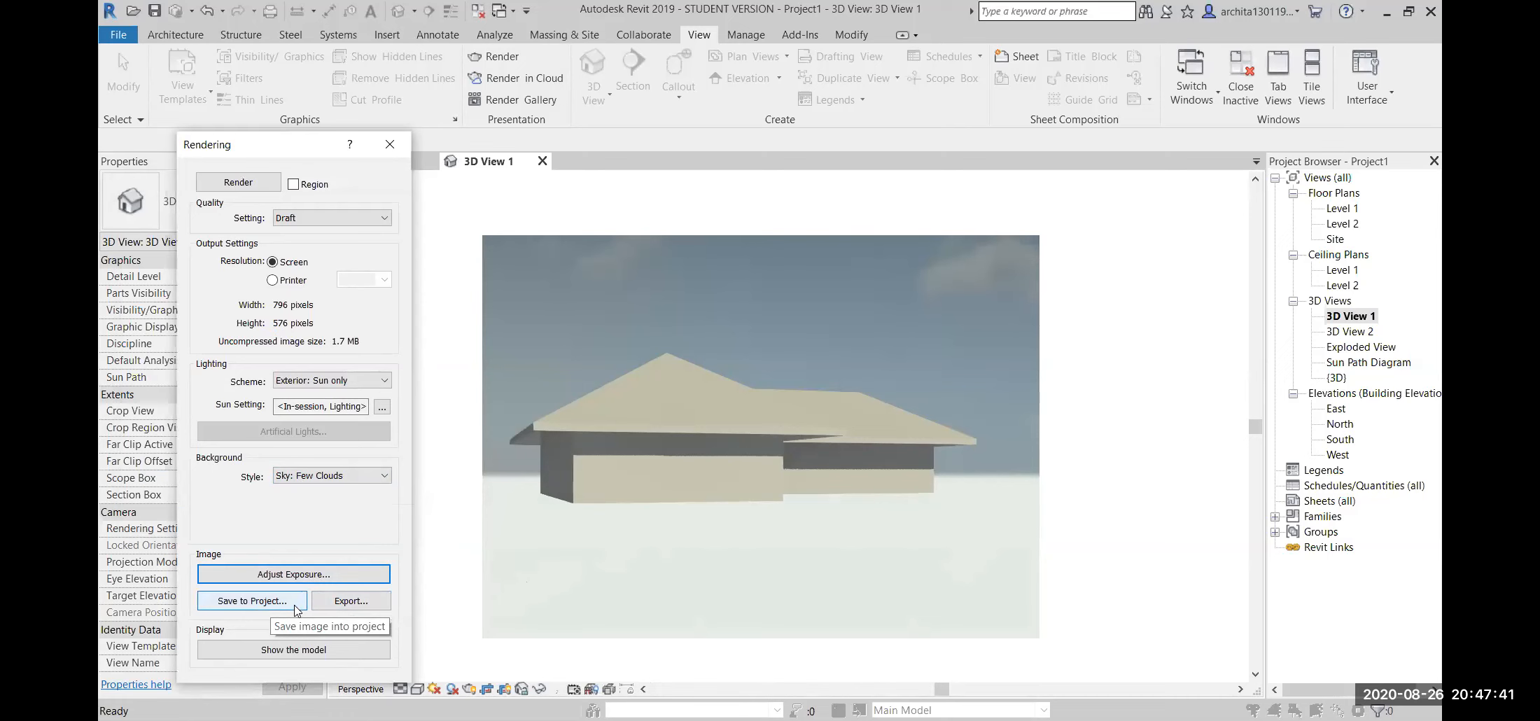
- Export the rendering as a JPEG named "3D View 1" in the Teaching Material folder, and save it to the project as "aaa"
left_click(343, 602)
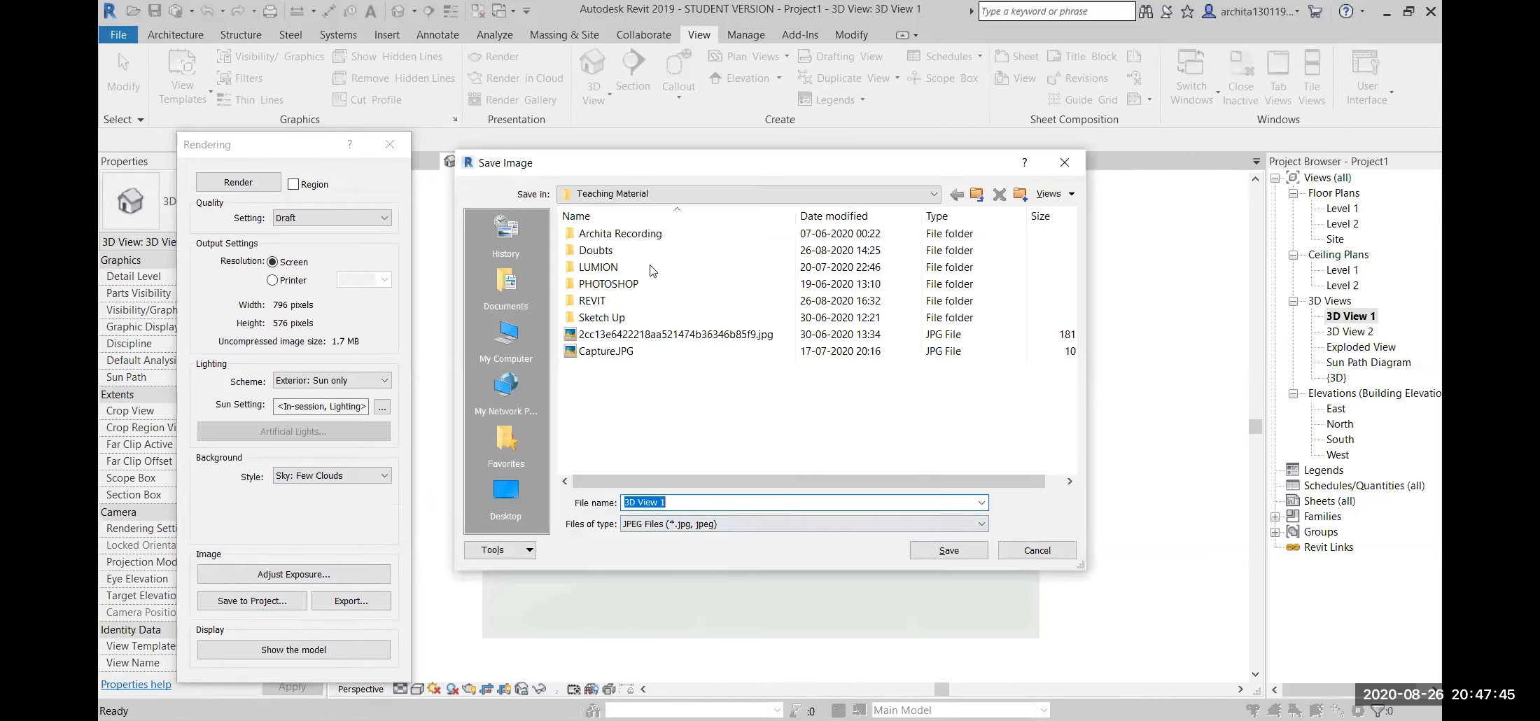
left_click(949, 550)
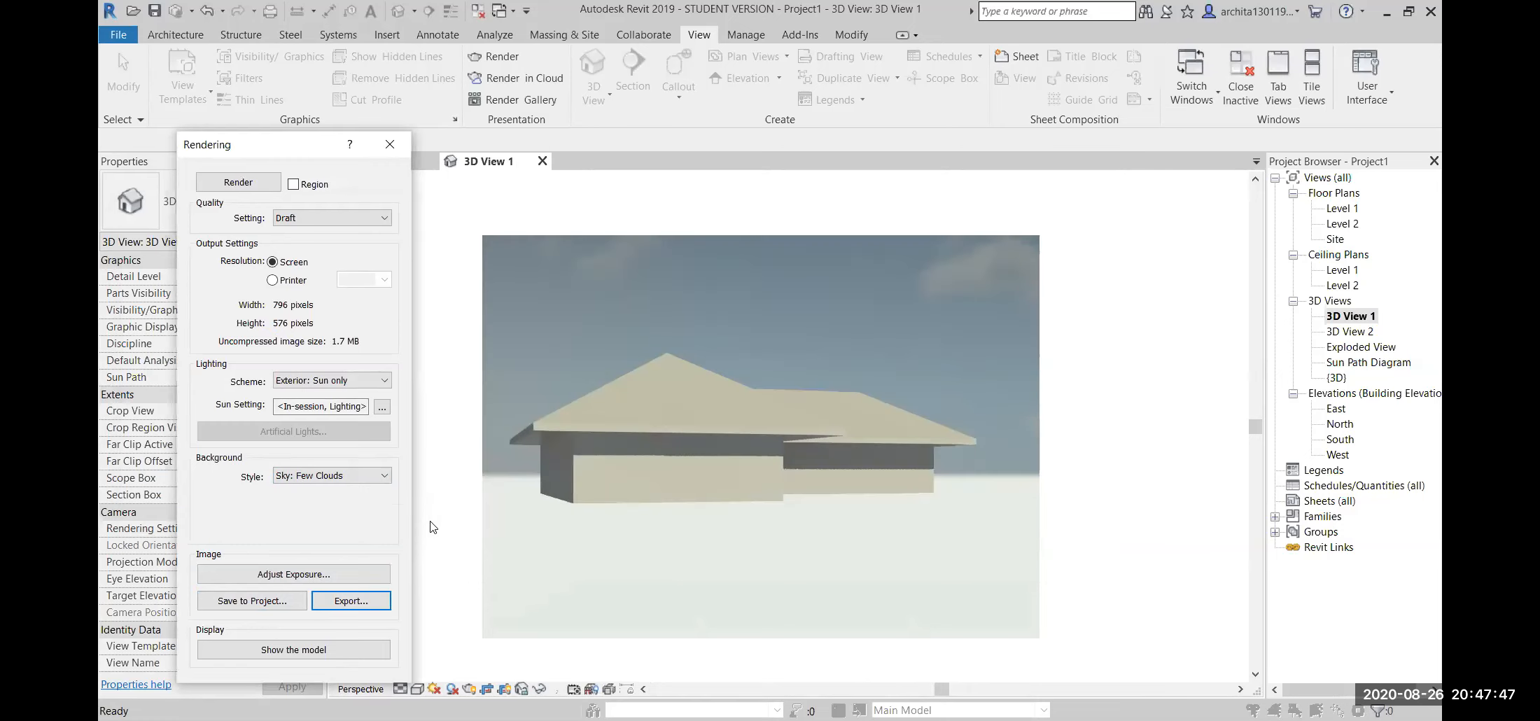
left_click(273, 602)
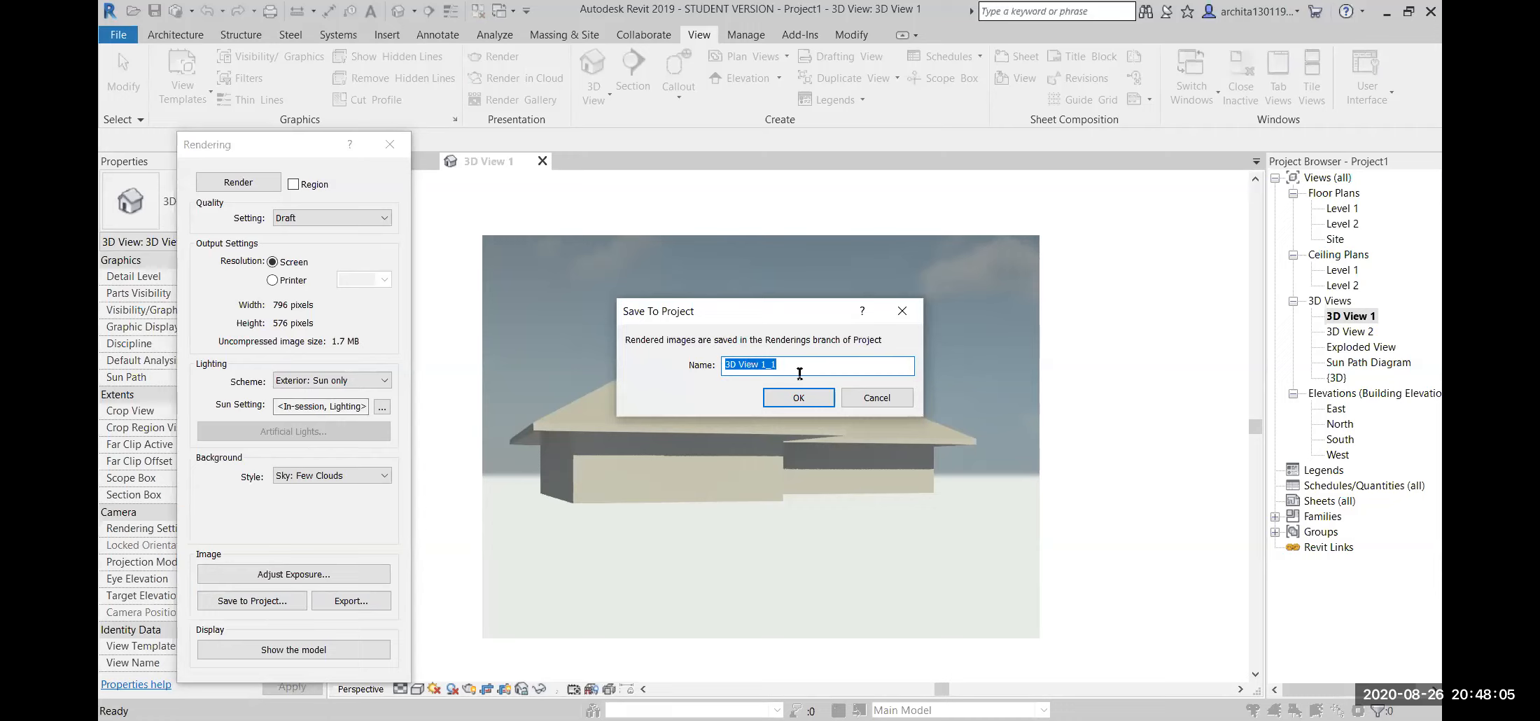
type("aaa")
left_click(799, 398)
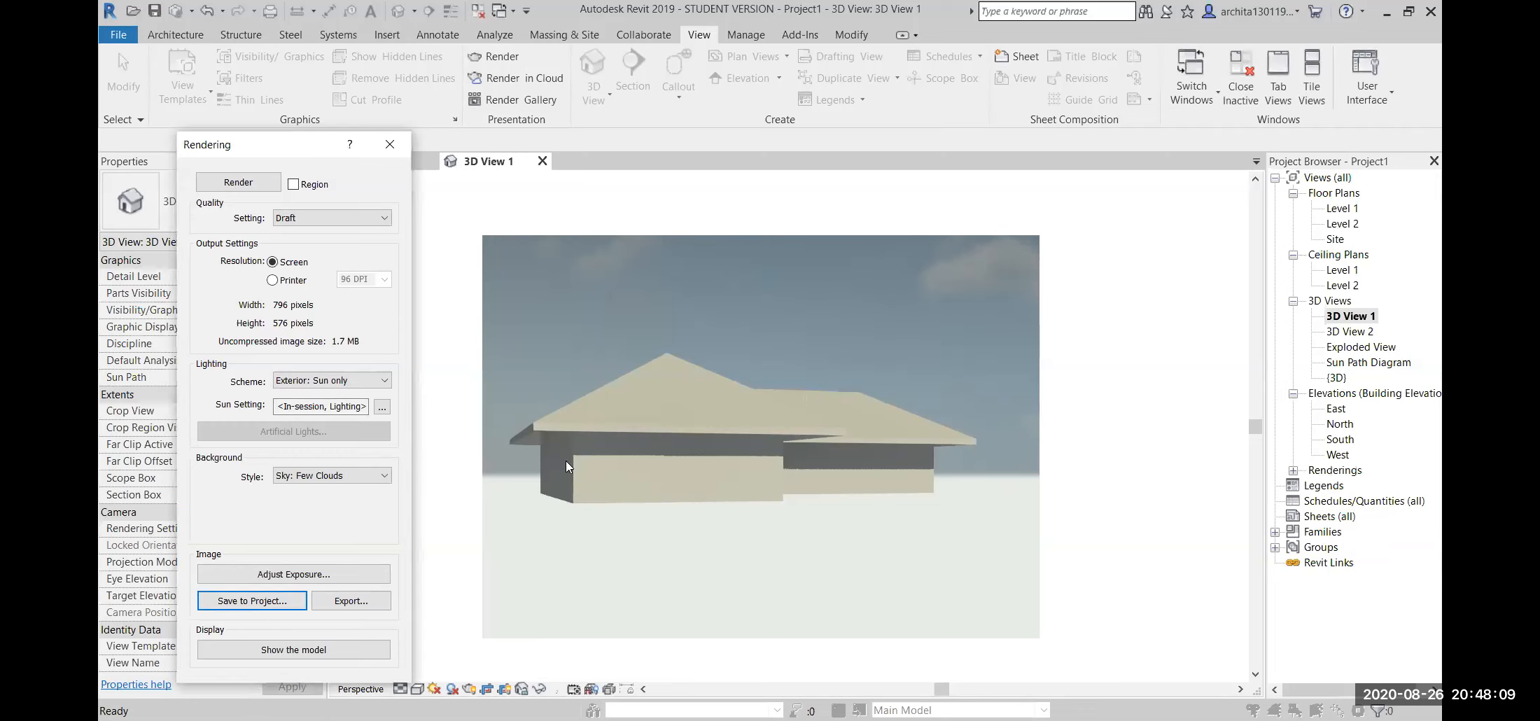
- Close the rendering settings, view the saved rendering "aaa" from the project's Renderings, and close it again
left_click(390, 144)
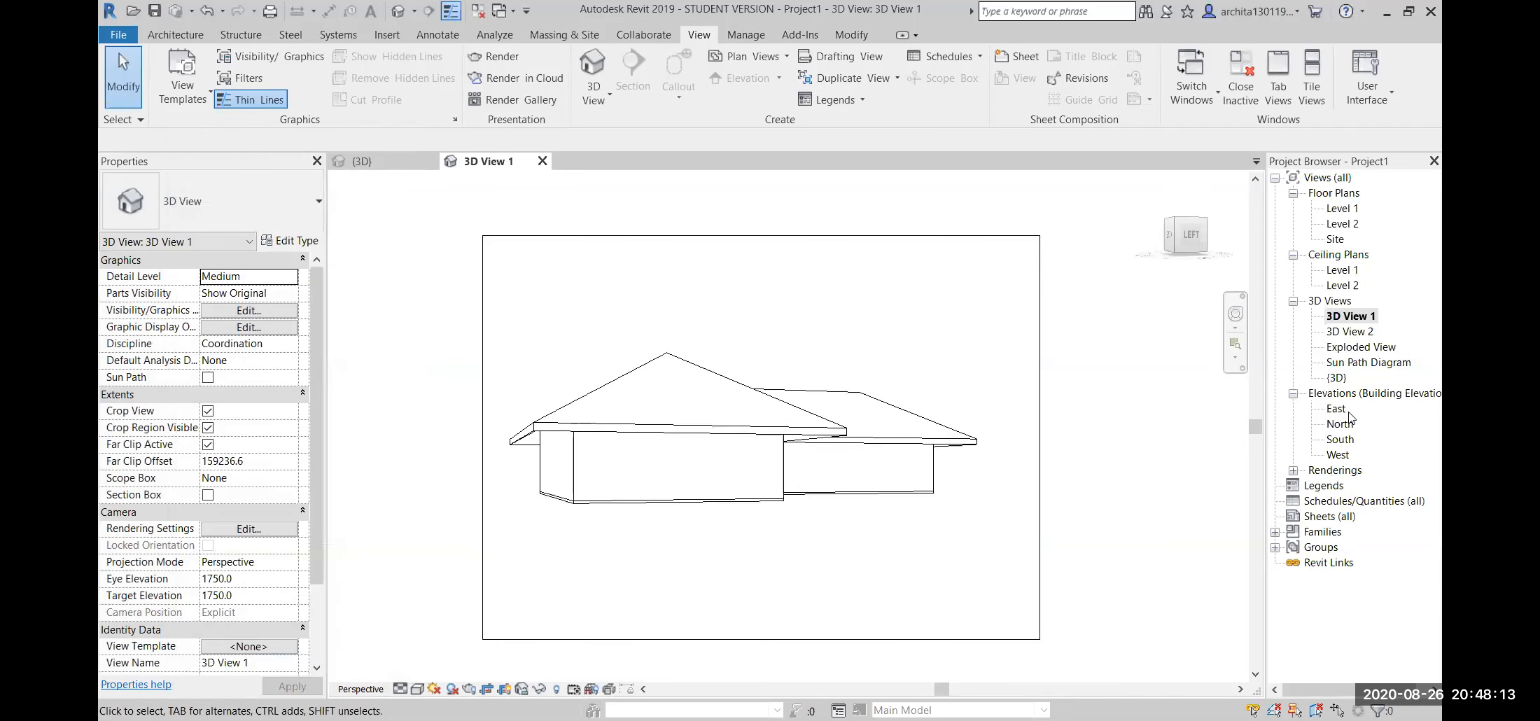
left_click(1293, 470)
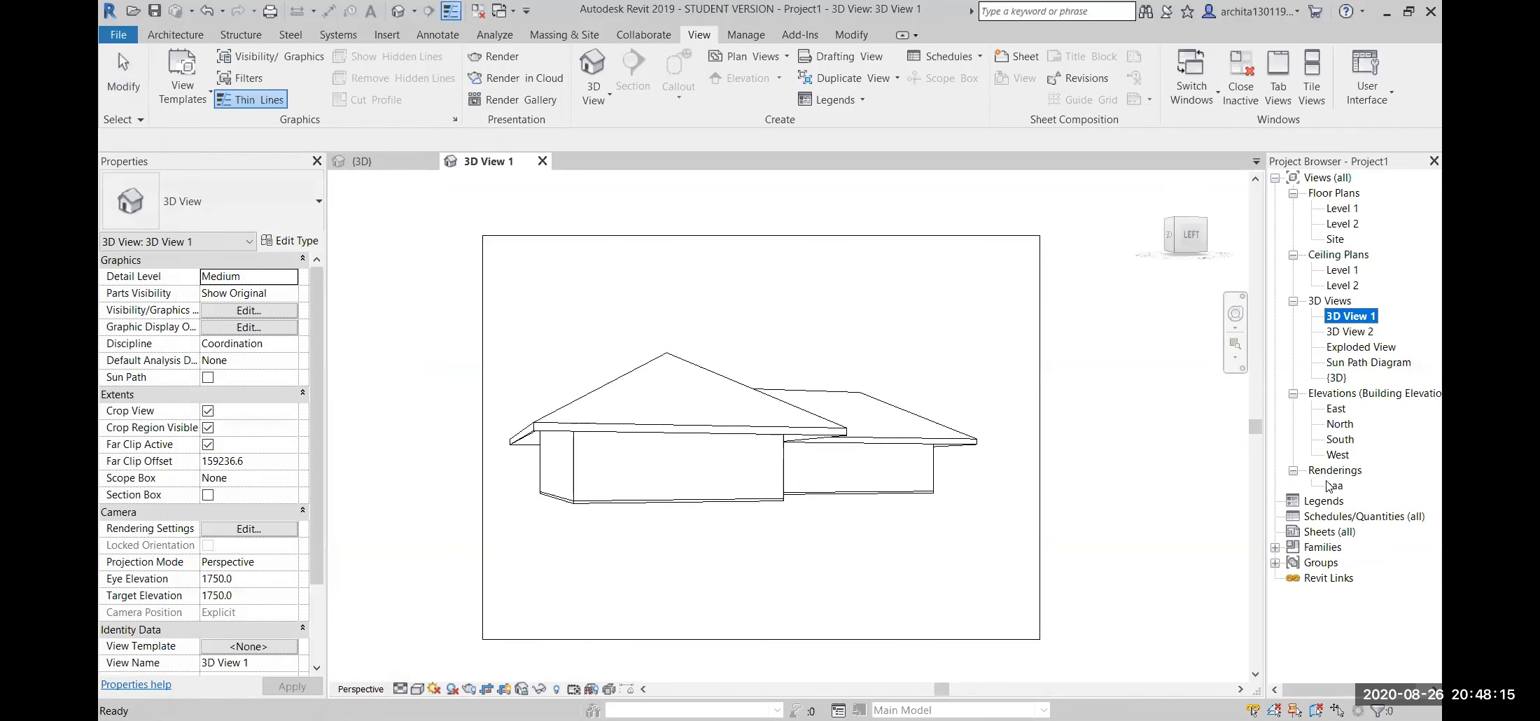
left_click(1331, 486)
double_click(1332, 486)
left_click(835, 389)
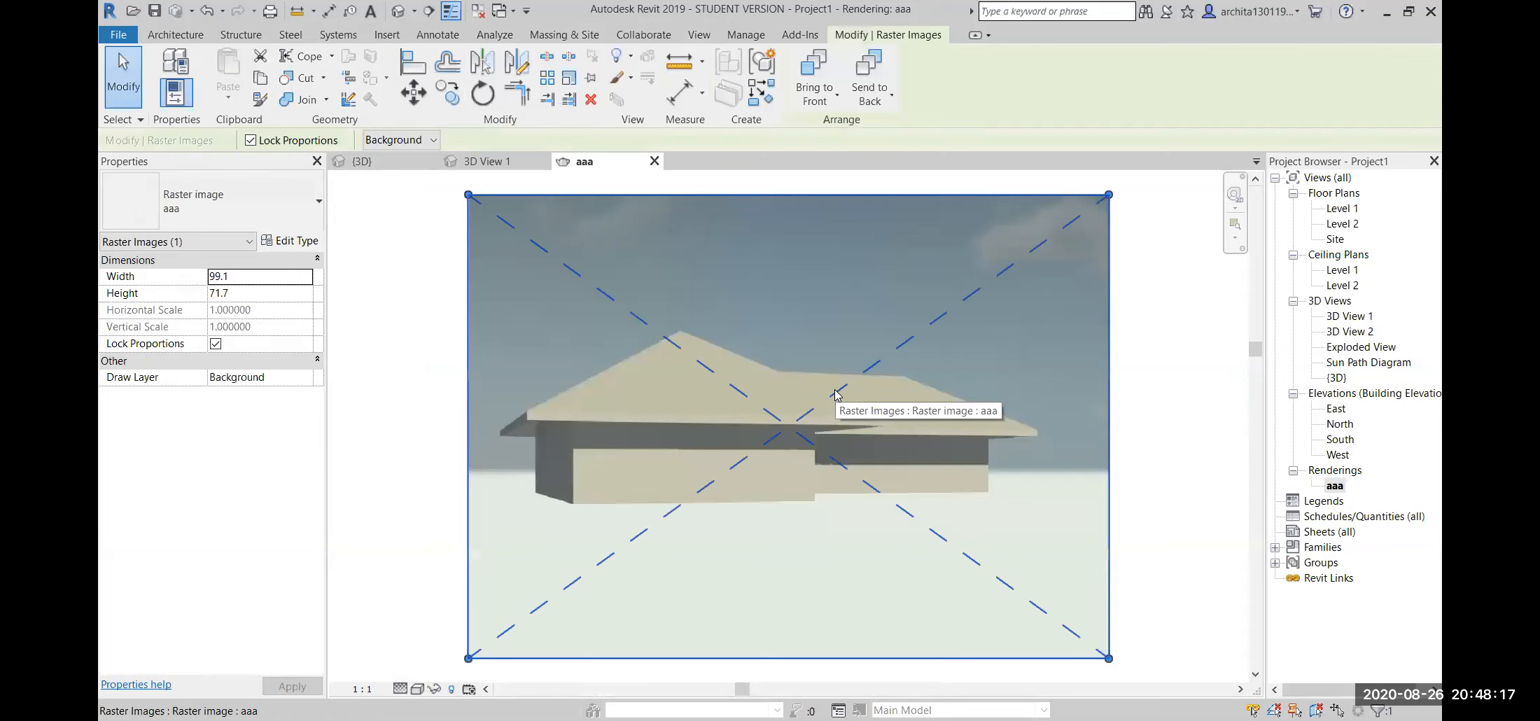
left_click(1149, 447)
left_click(1124, 440)
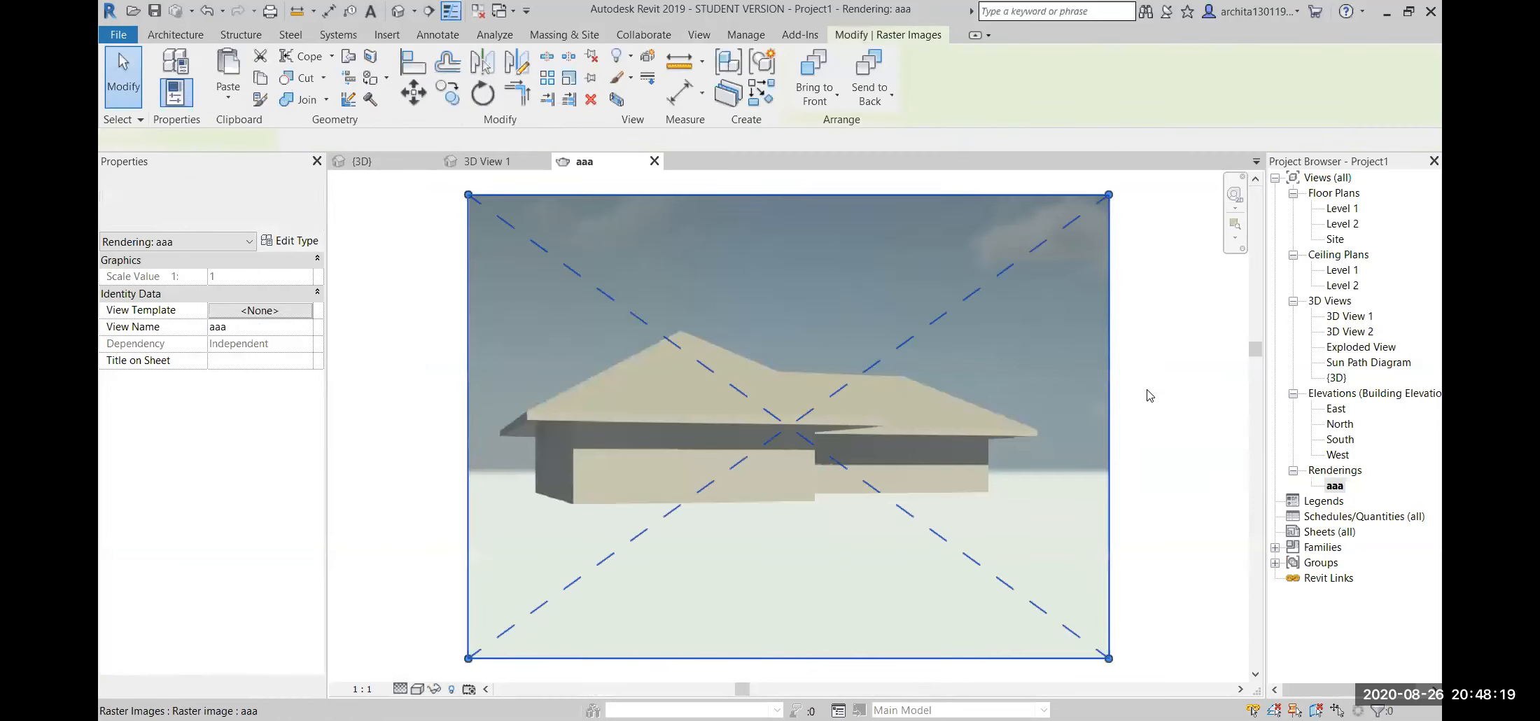
left_click(1219, 370)
left_click(497, 162)
left_click(616, 162)
left_click(655, 161)
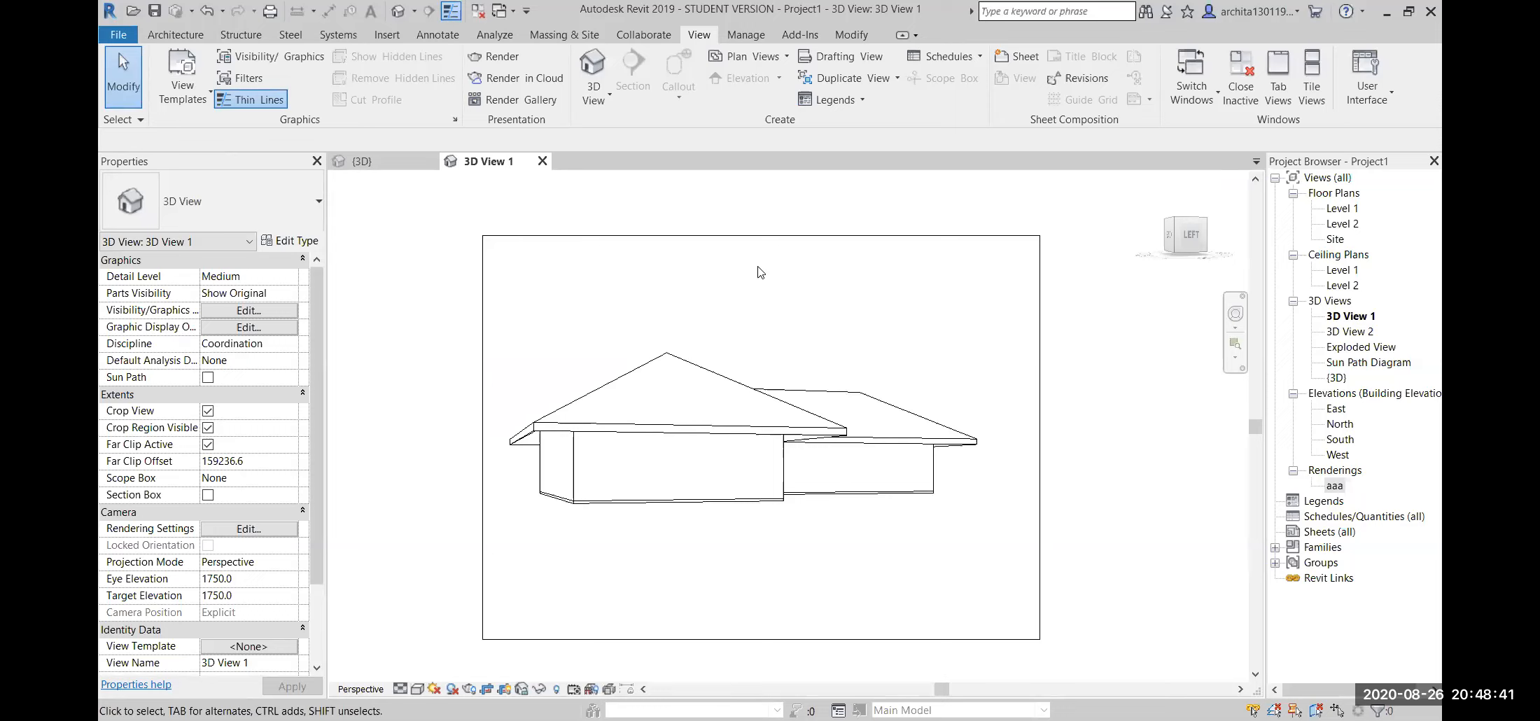
- Open the Site floor plan and close 3D View 1 and the default 3D view so only the plan remains open
scroll(827, 294, "down", 3)
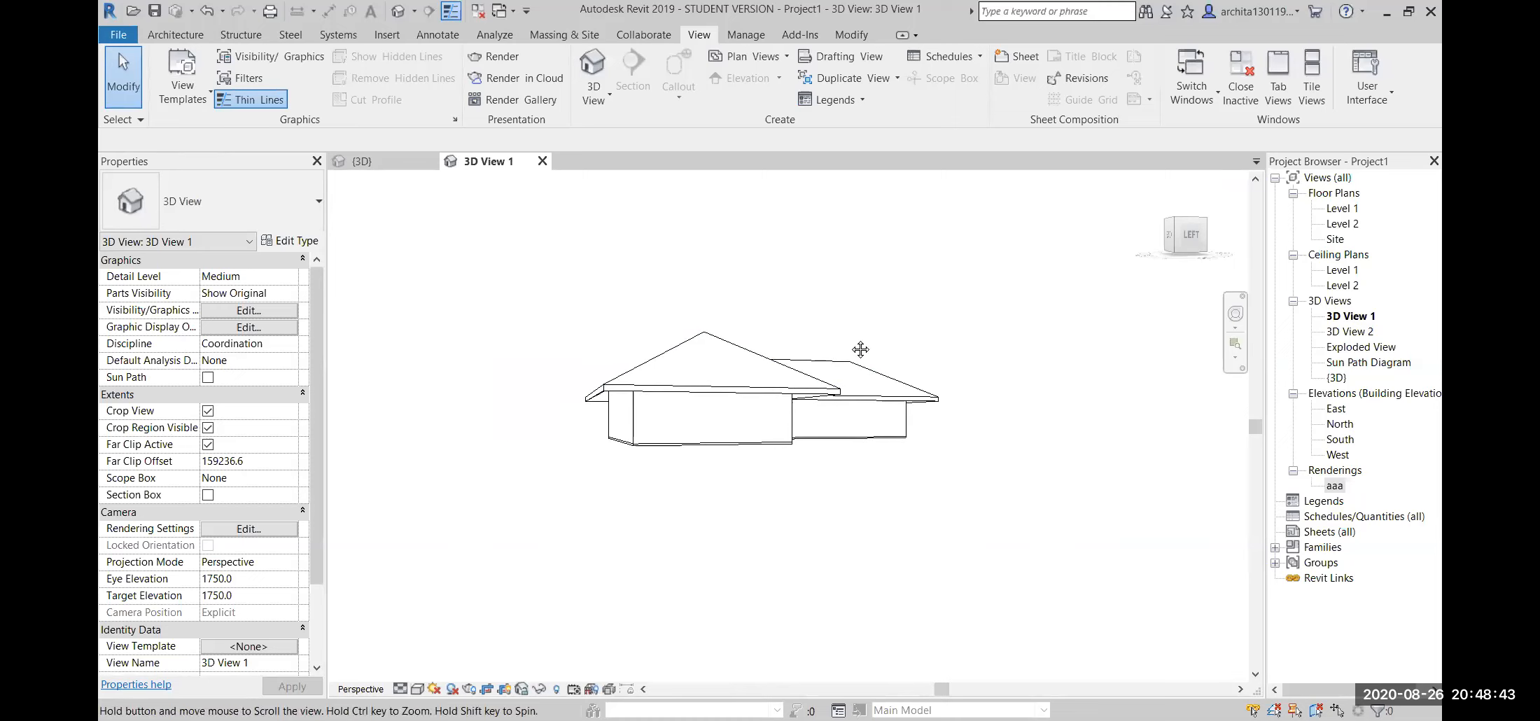
middle_click_drag(904, 329, 862, 369)
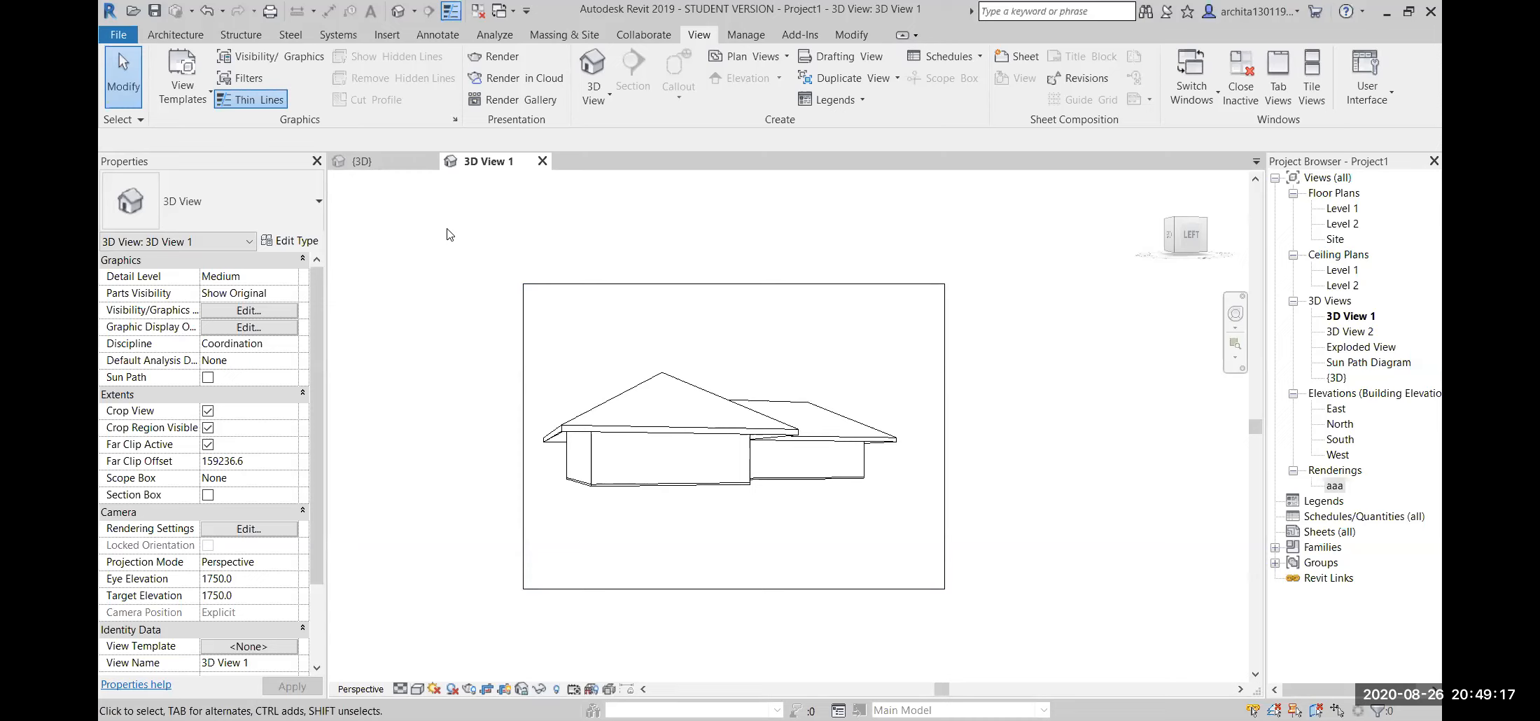
left_click(543, 161)
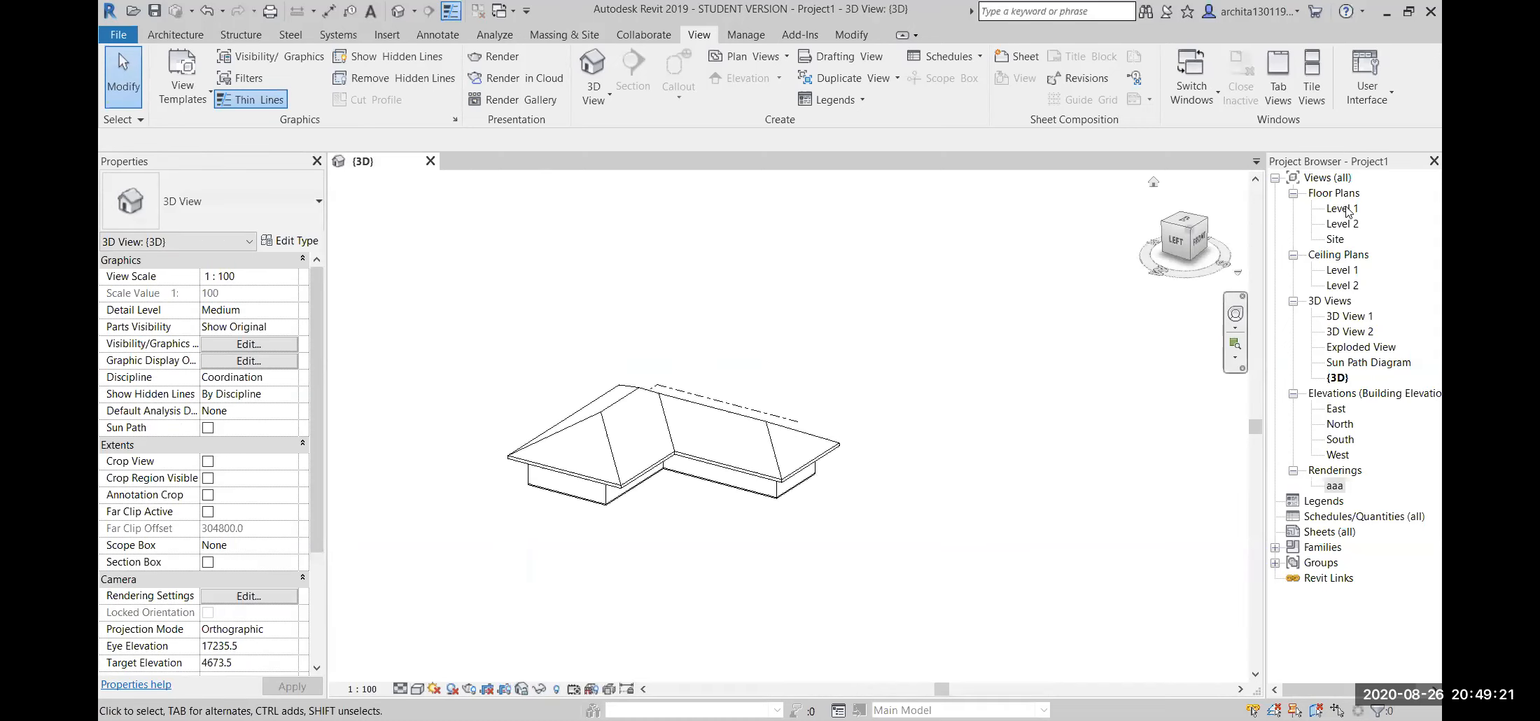
double_click(1337, 239)
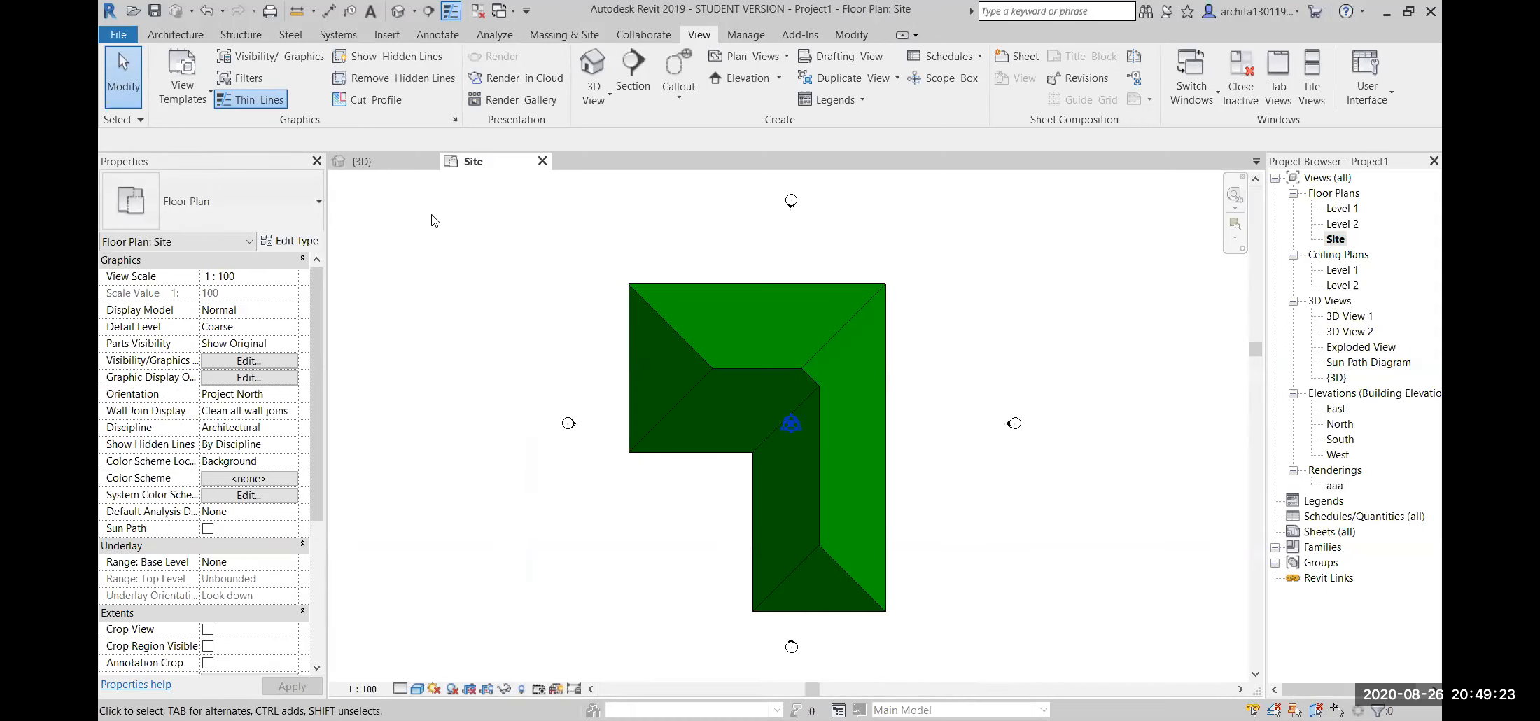
left_click(417, 167)
left_click(434, 162)
scroll(584, 349, "down", 3)
scroll(764, 384, "up", 1)
middle_click_drag(764, 384, 893, 421)
scroll(792, 415, "up", 2)
scroll(891, 418, "up", 1)
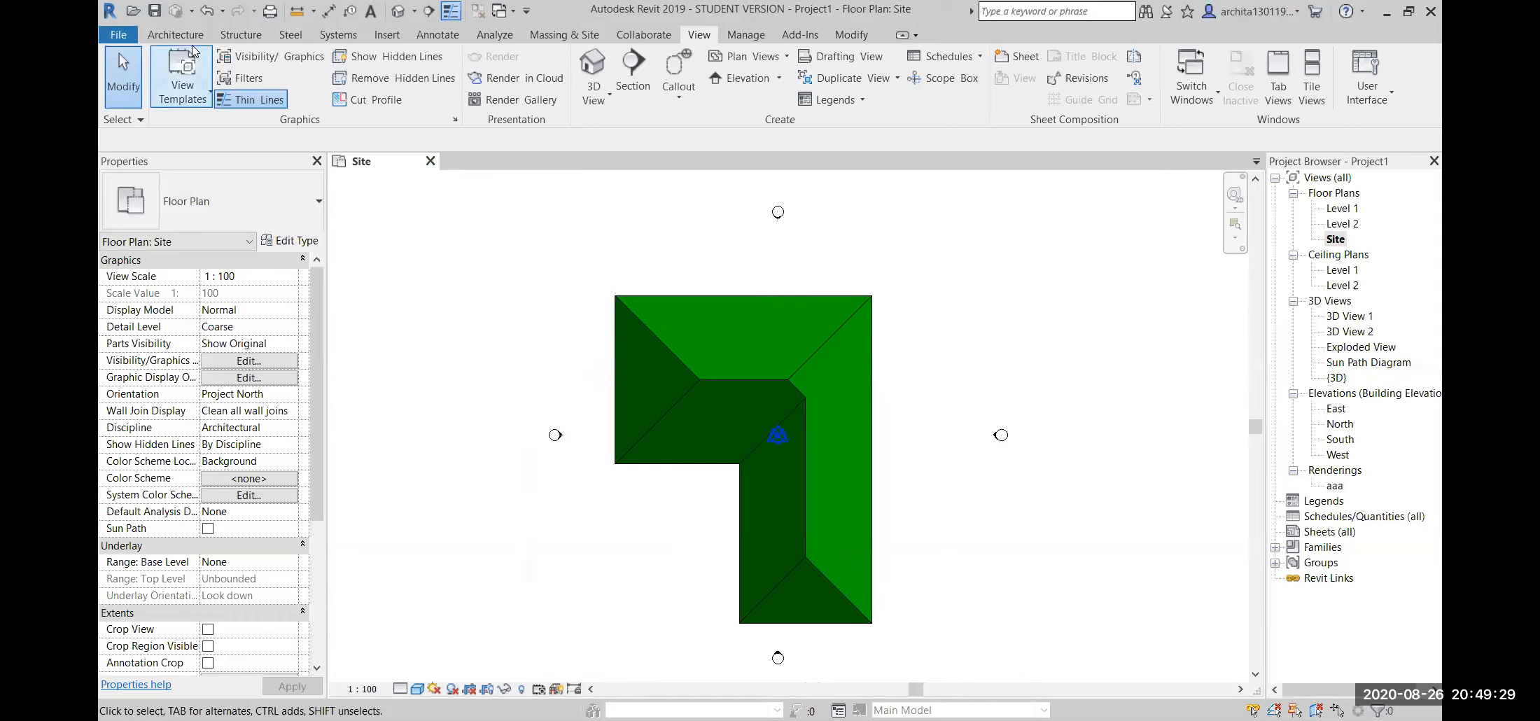
- Create a walkthrough in the Site plan without saving the project, placing key frames counterclockwise around the building from its lower end and back
left_click(604, 103)
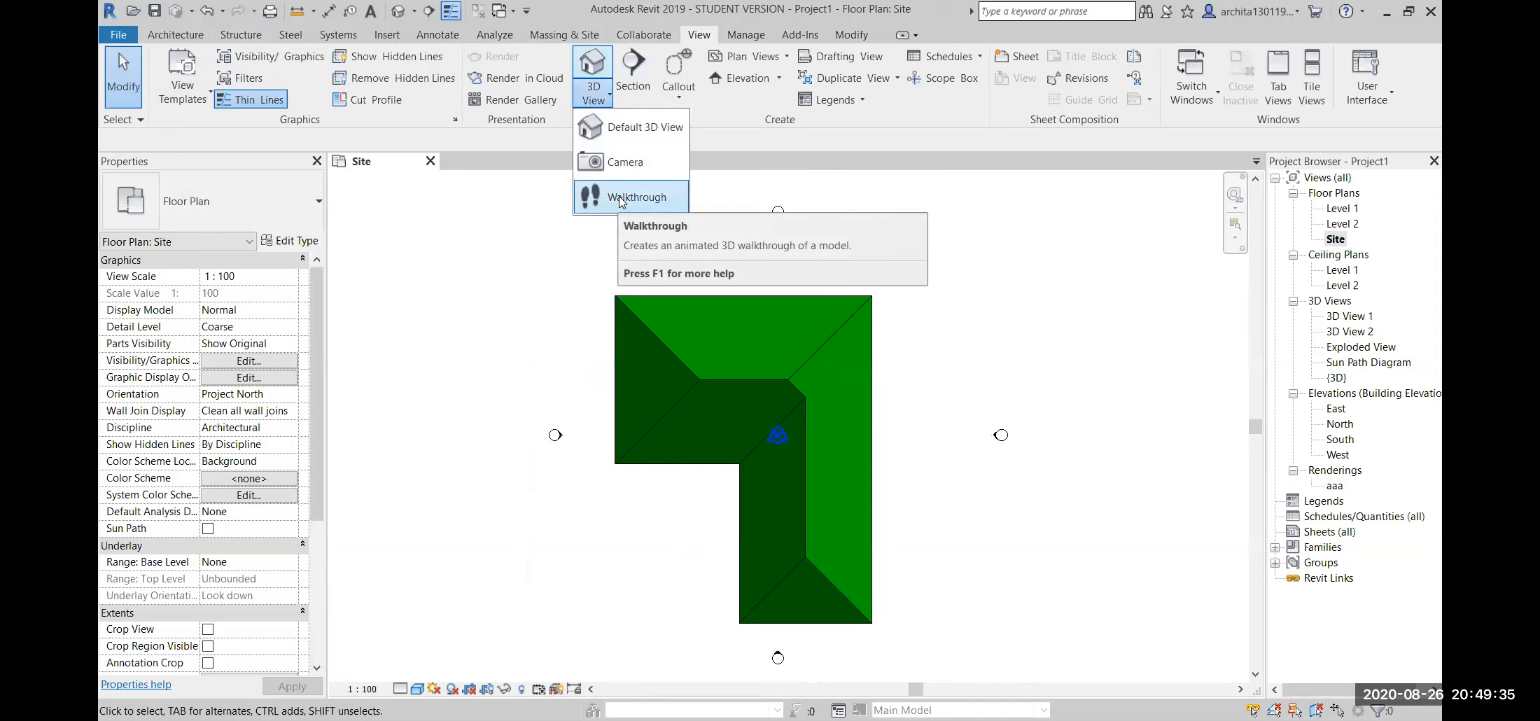
left_click(620, 199)
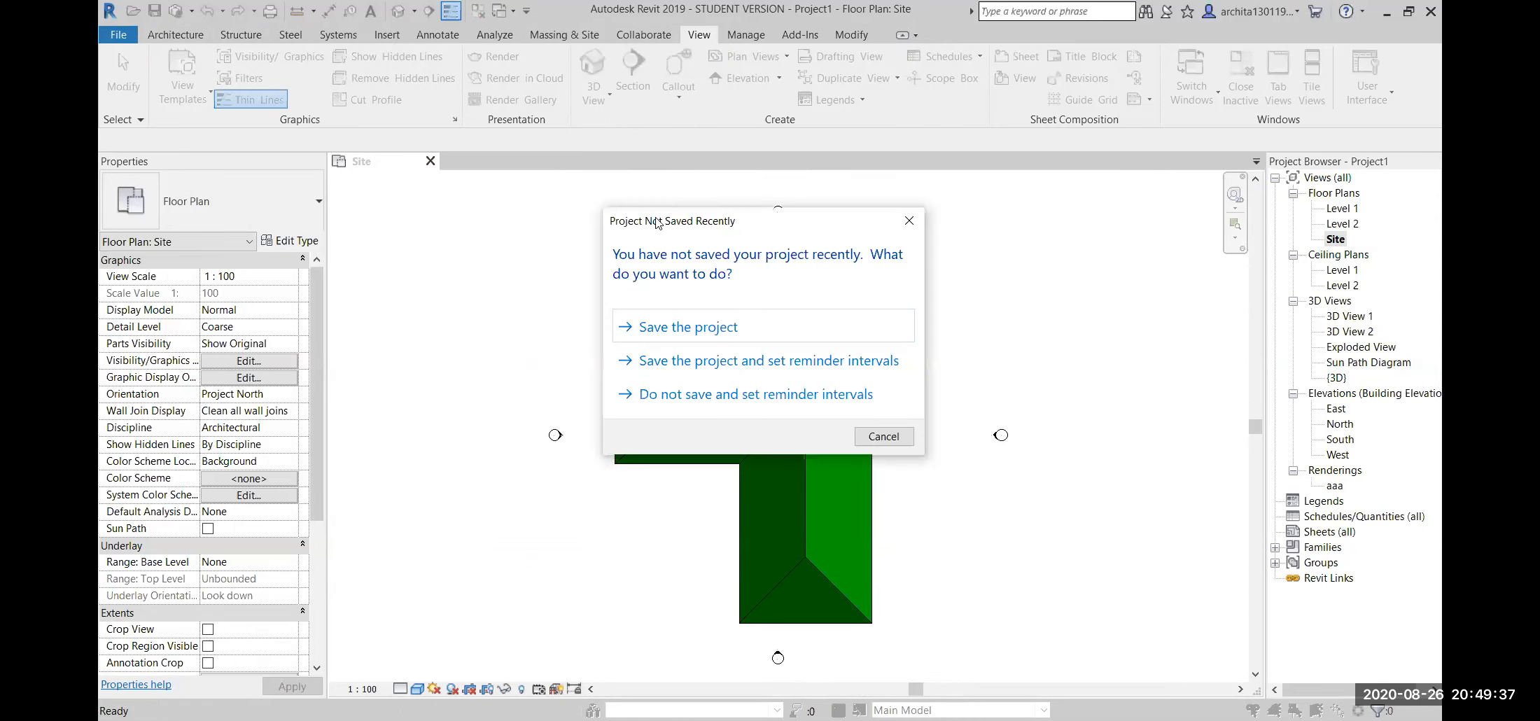
left_click(904, 224)
scroll(646, 491, "down", 2)
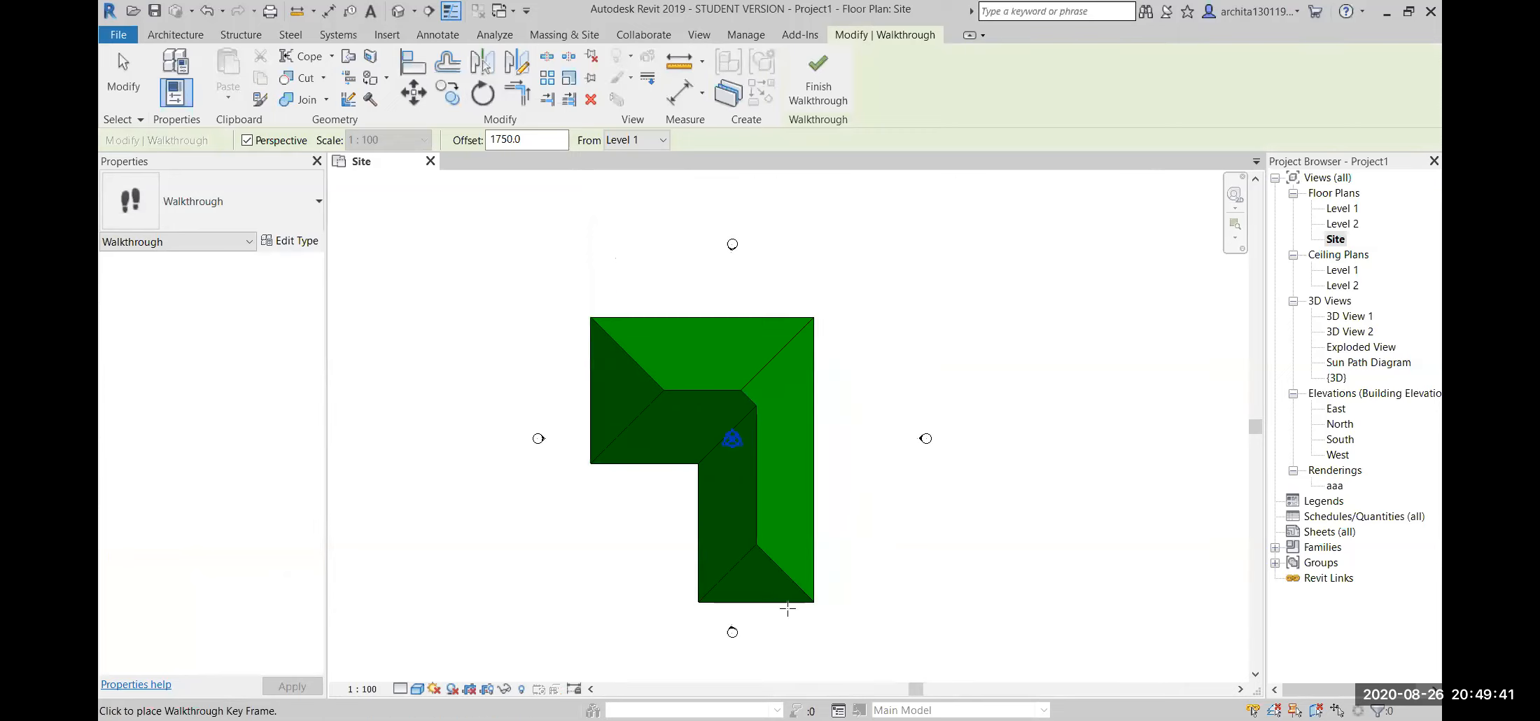
middle_click_drag(791, 631, 764, 598)
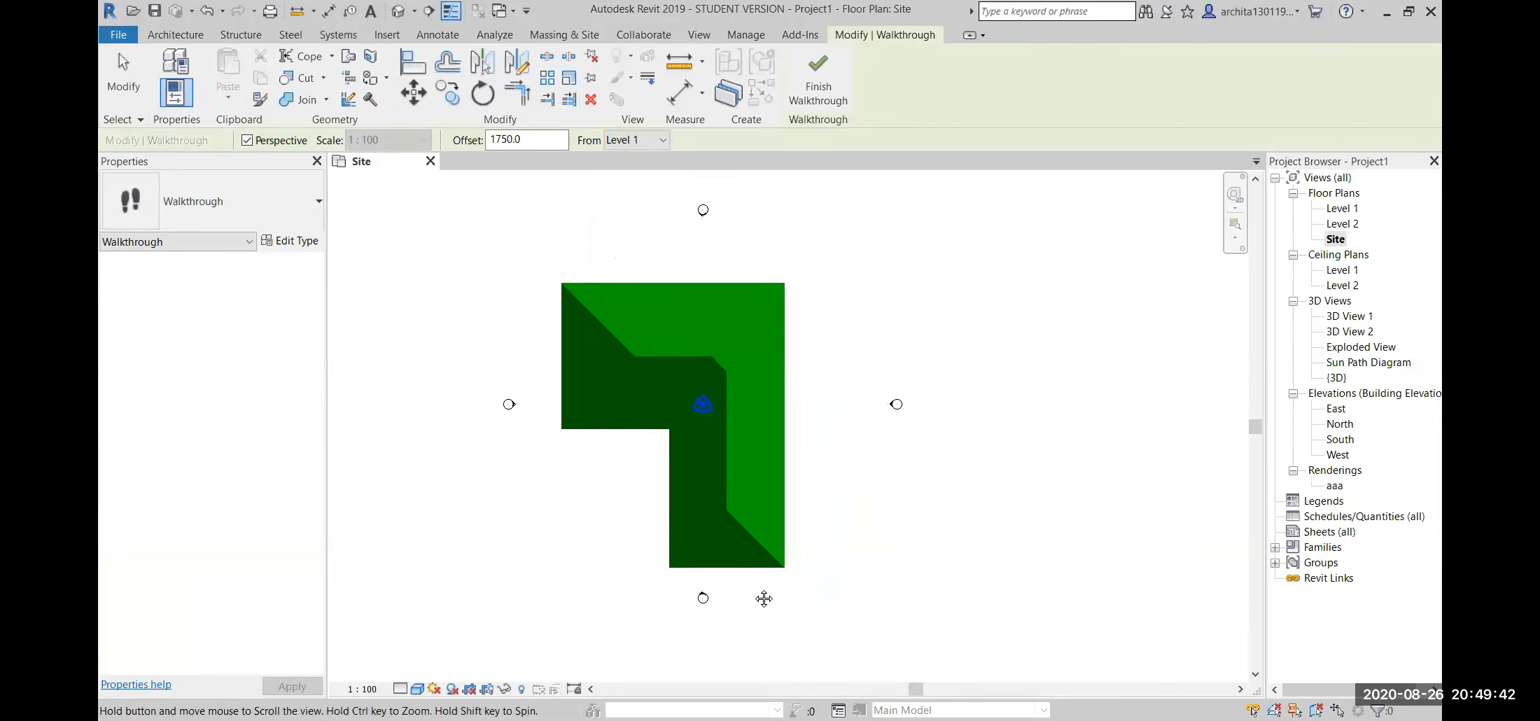
left_click(721, 636)
left_click(844, 553)
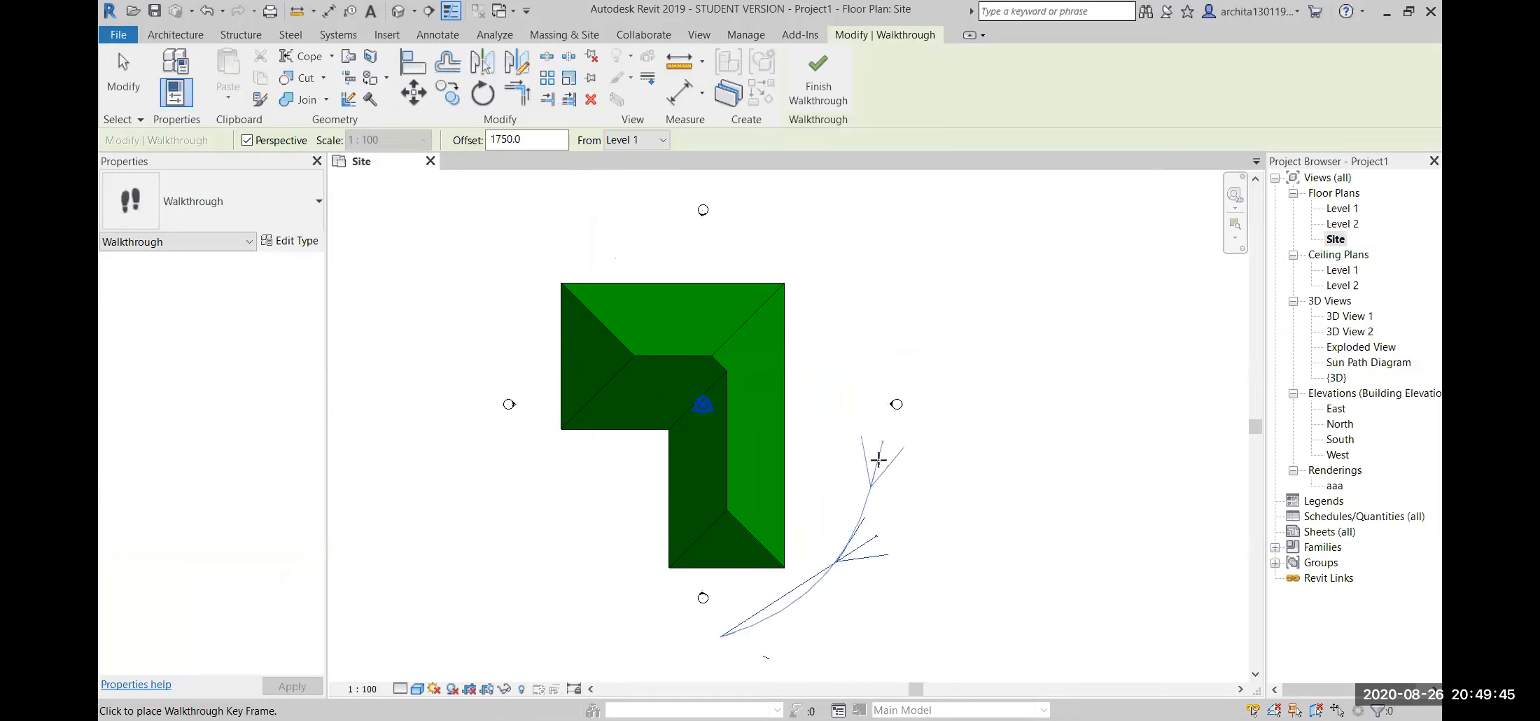
left_click(881, 393)
left_click(835, 264)
left_click(605, 227)
left_click(470, 284)
left_click(493, 474)
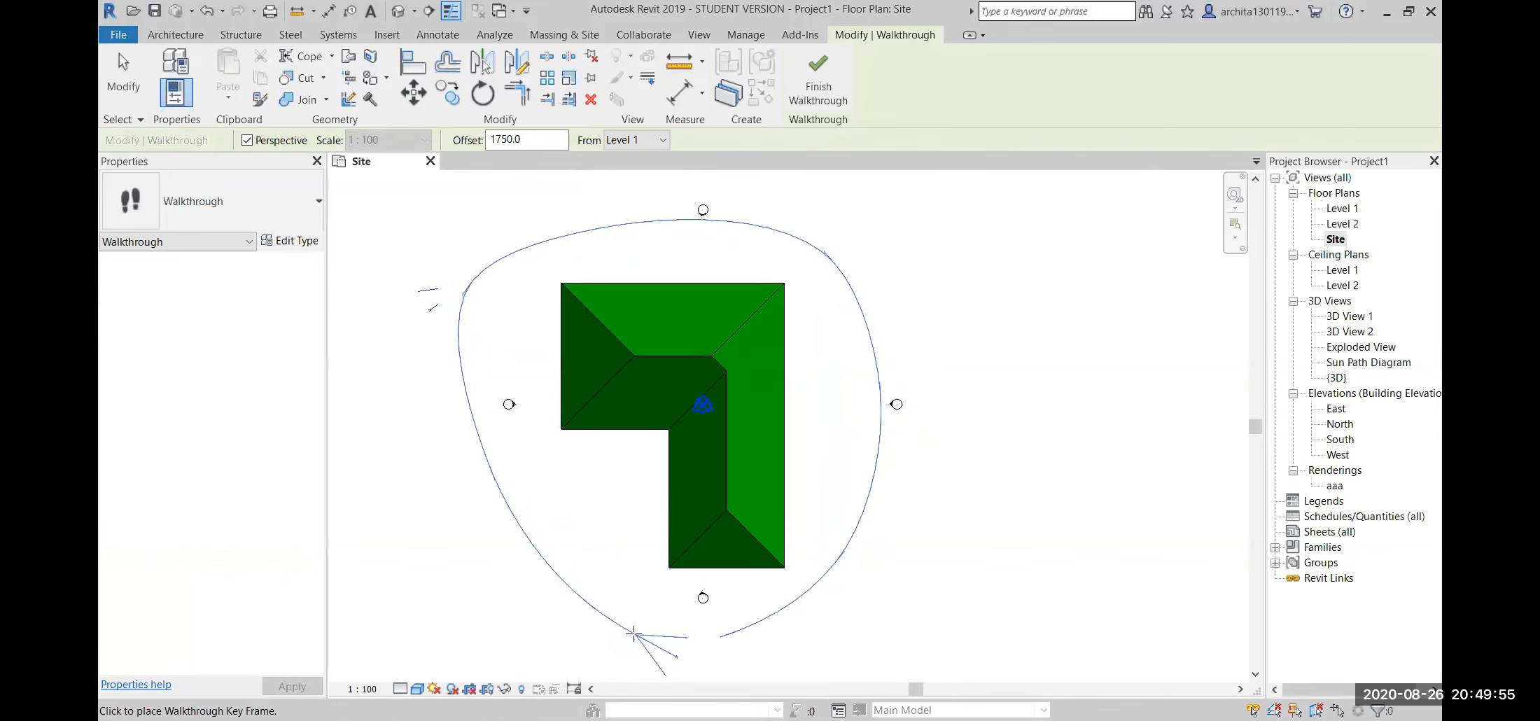
key("Escape")
scroll(629, 423, "down", 2)
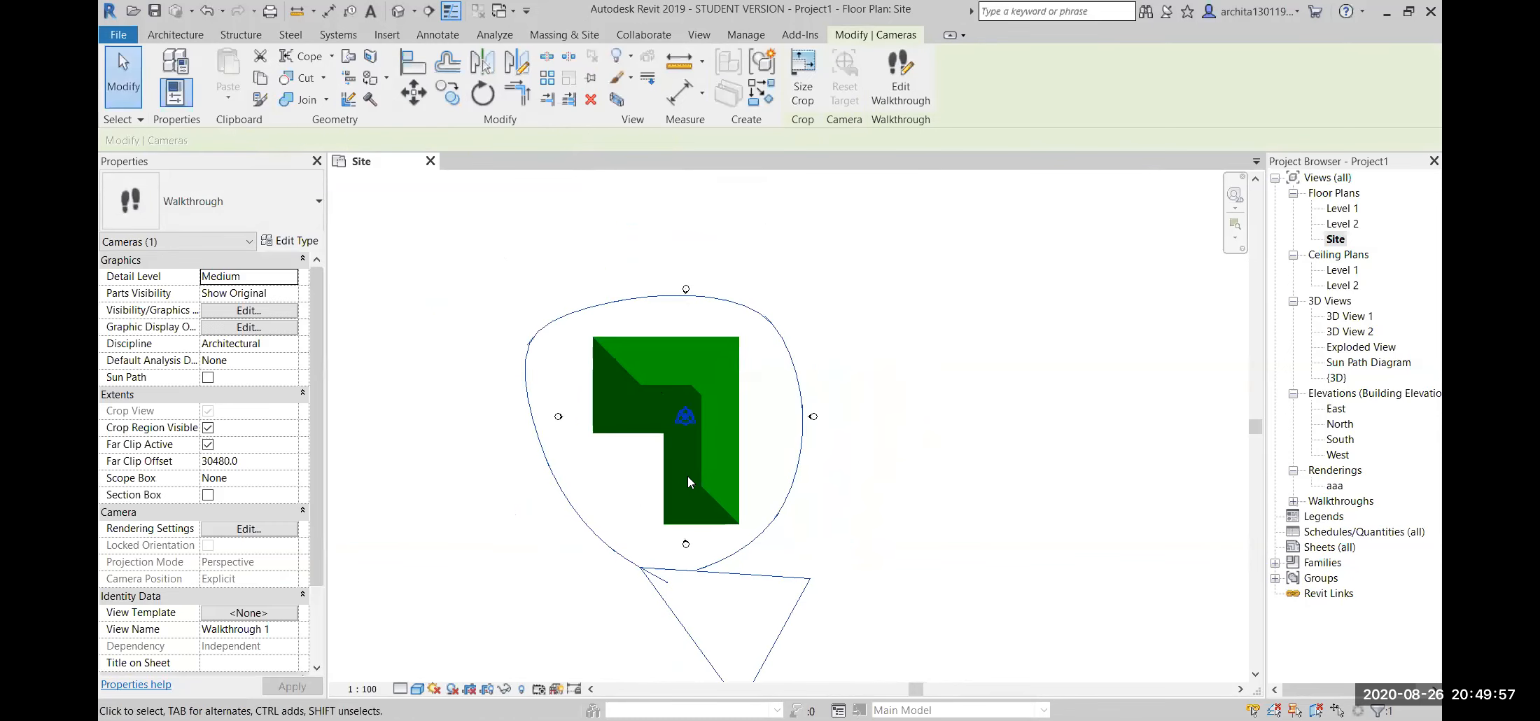
scroll(599, 445, "down", 2)
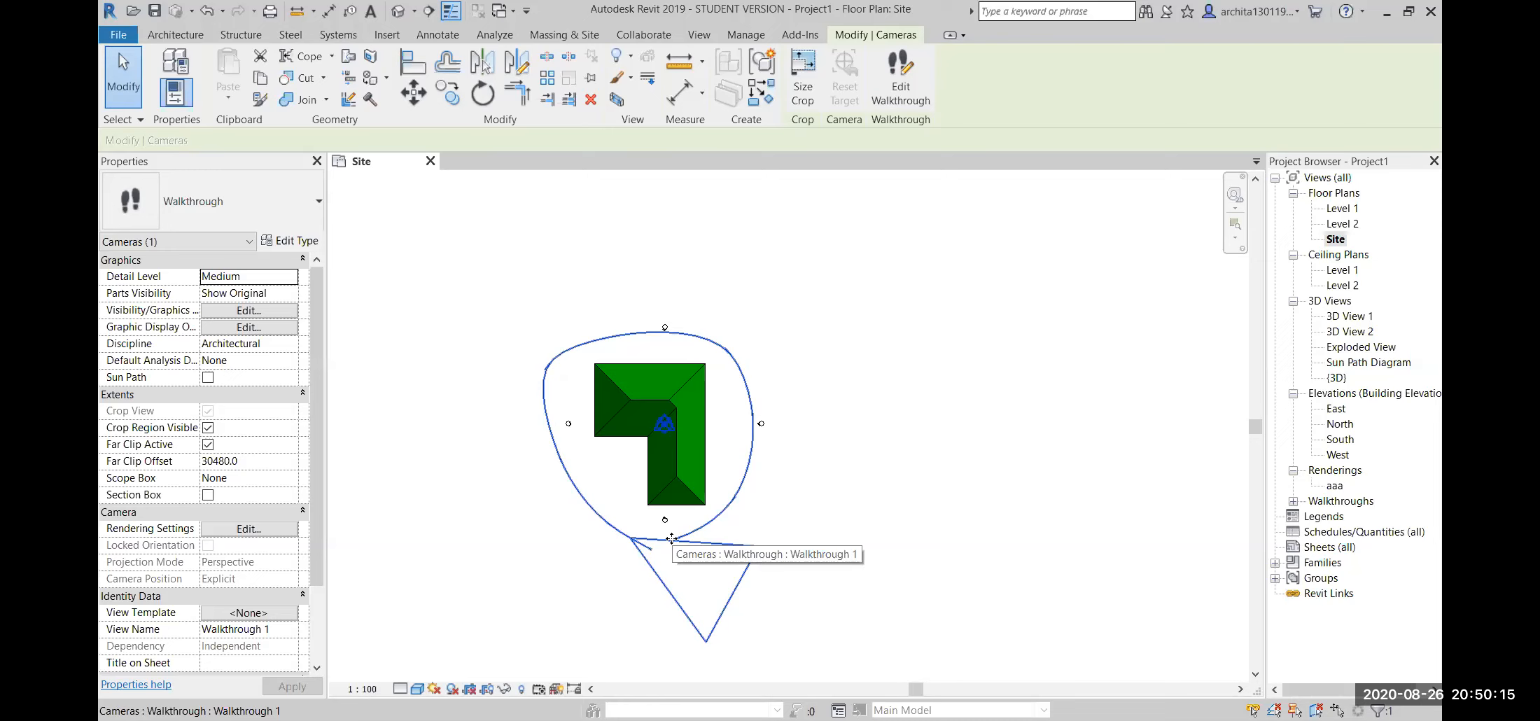
- Edit the walkthrough, aim the last key frame's camera at the building, and extend its far clip offset to about 54489
left_click(910, 91)
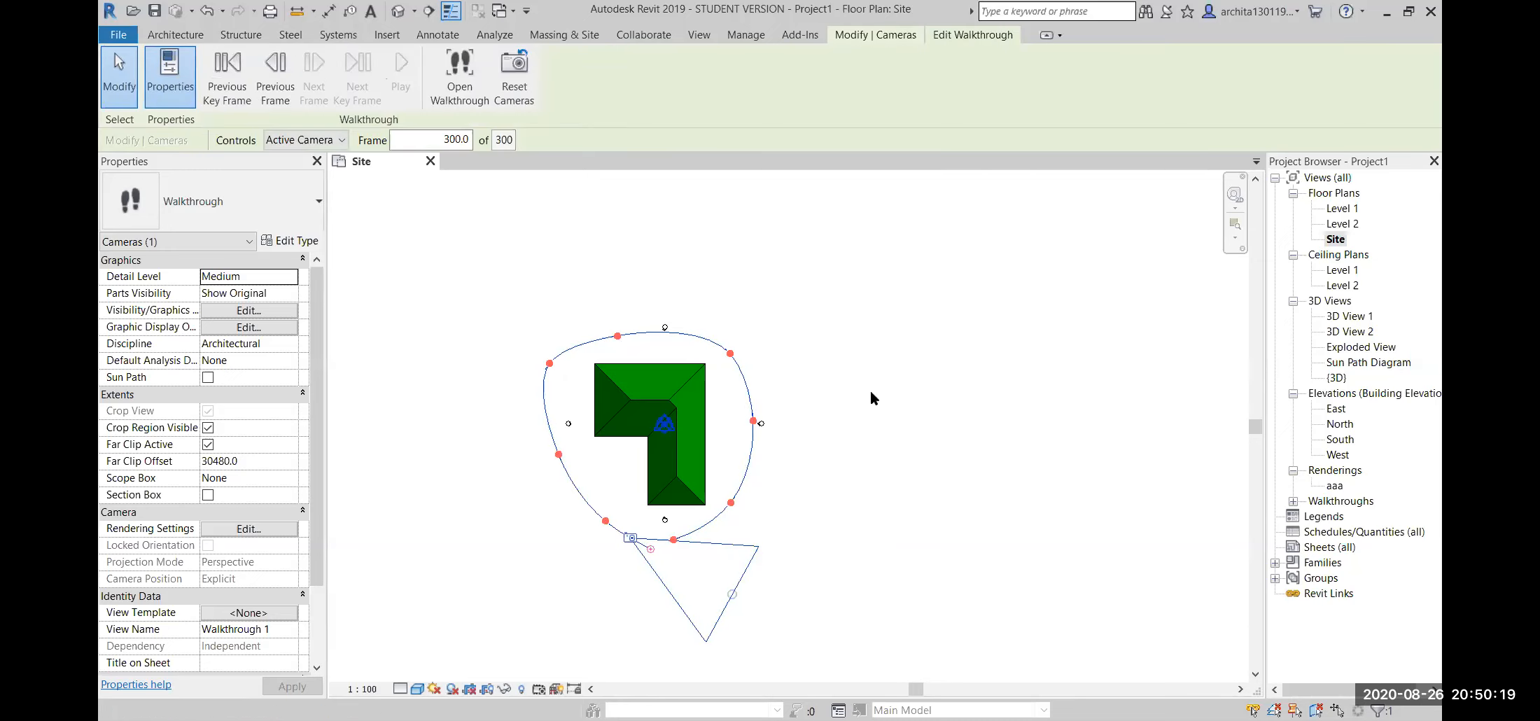
scroll(630, 494, "up", 1)
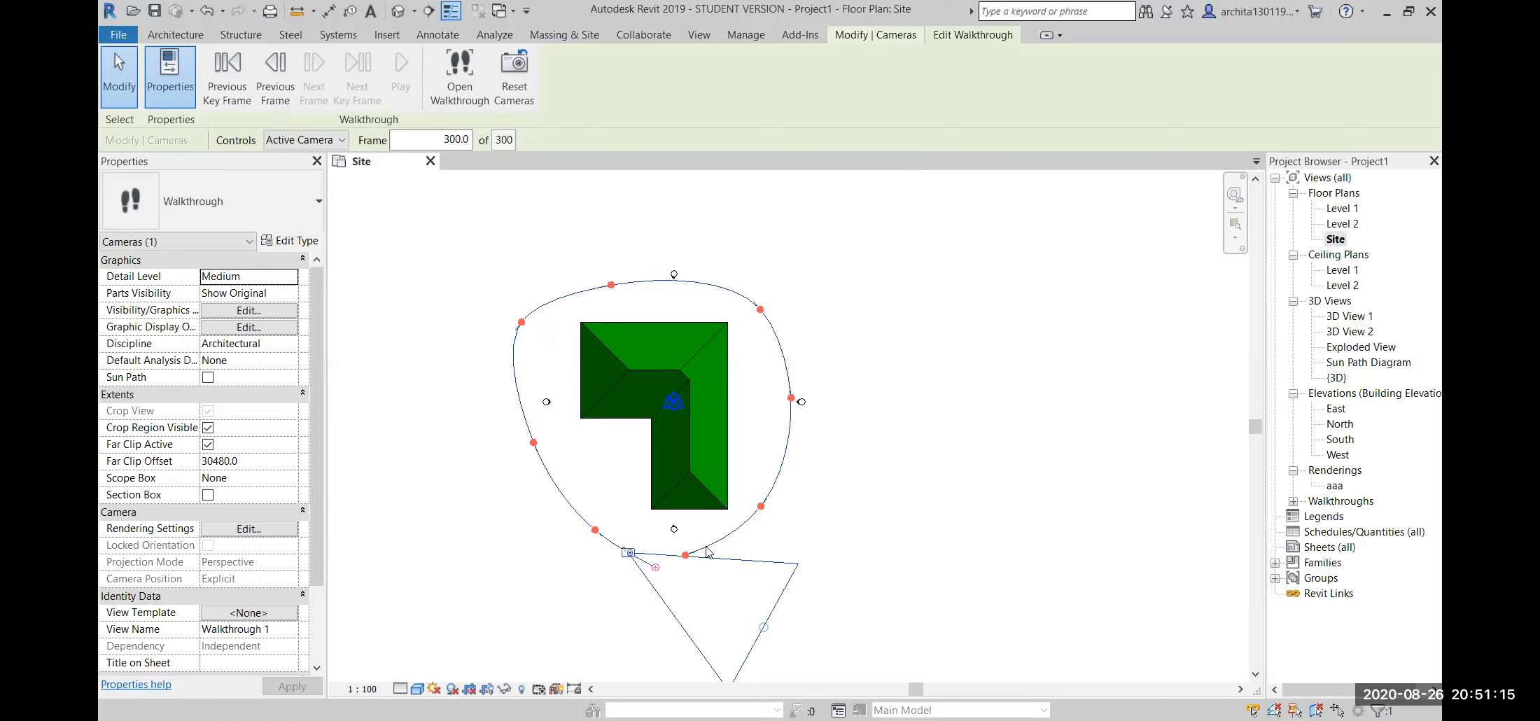
scroll(772, 487, "up", 1)
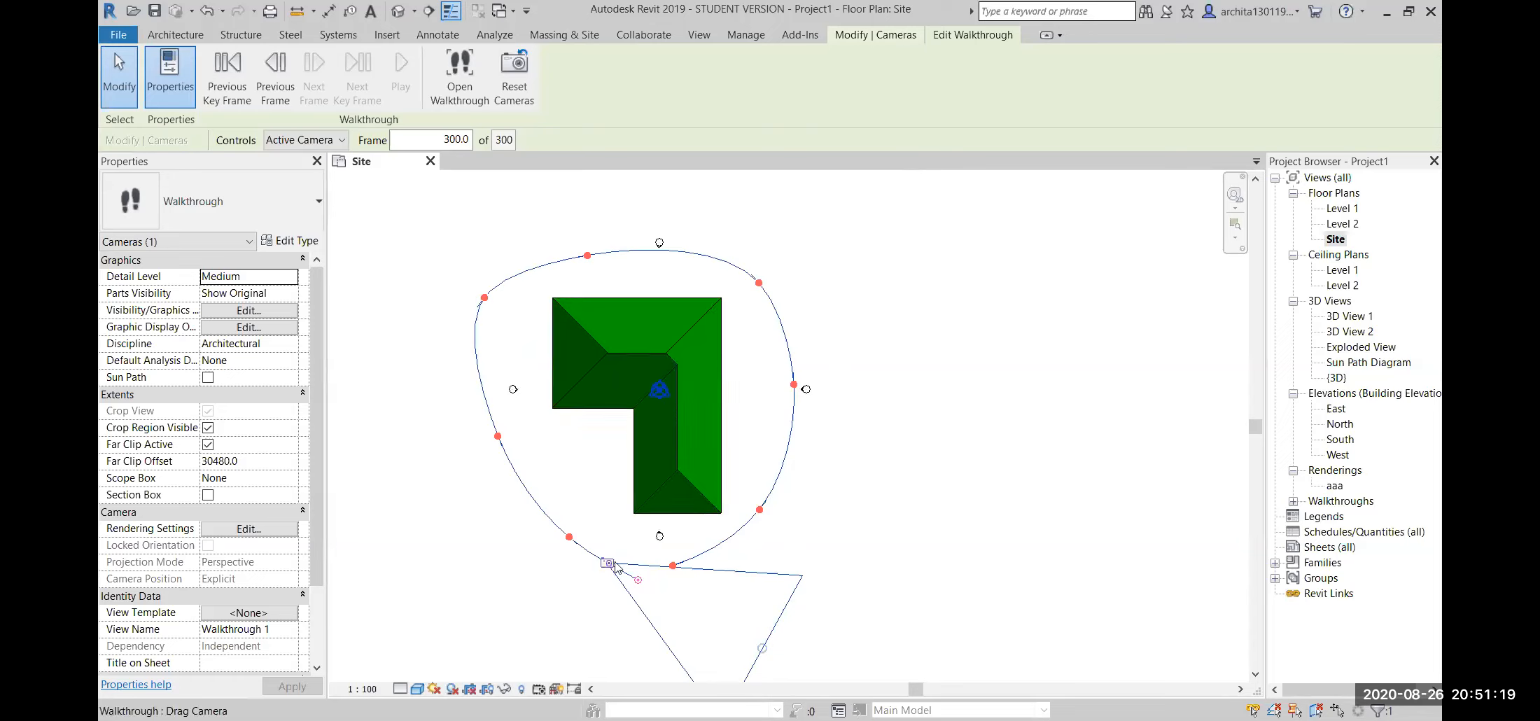
middle_click_drag(630, 592, 733, 538)
scroll(734, 538, "up", 1)
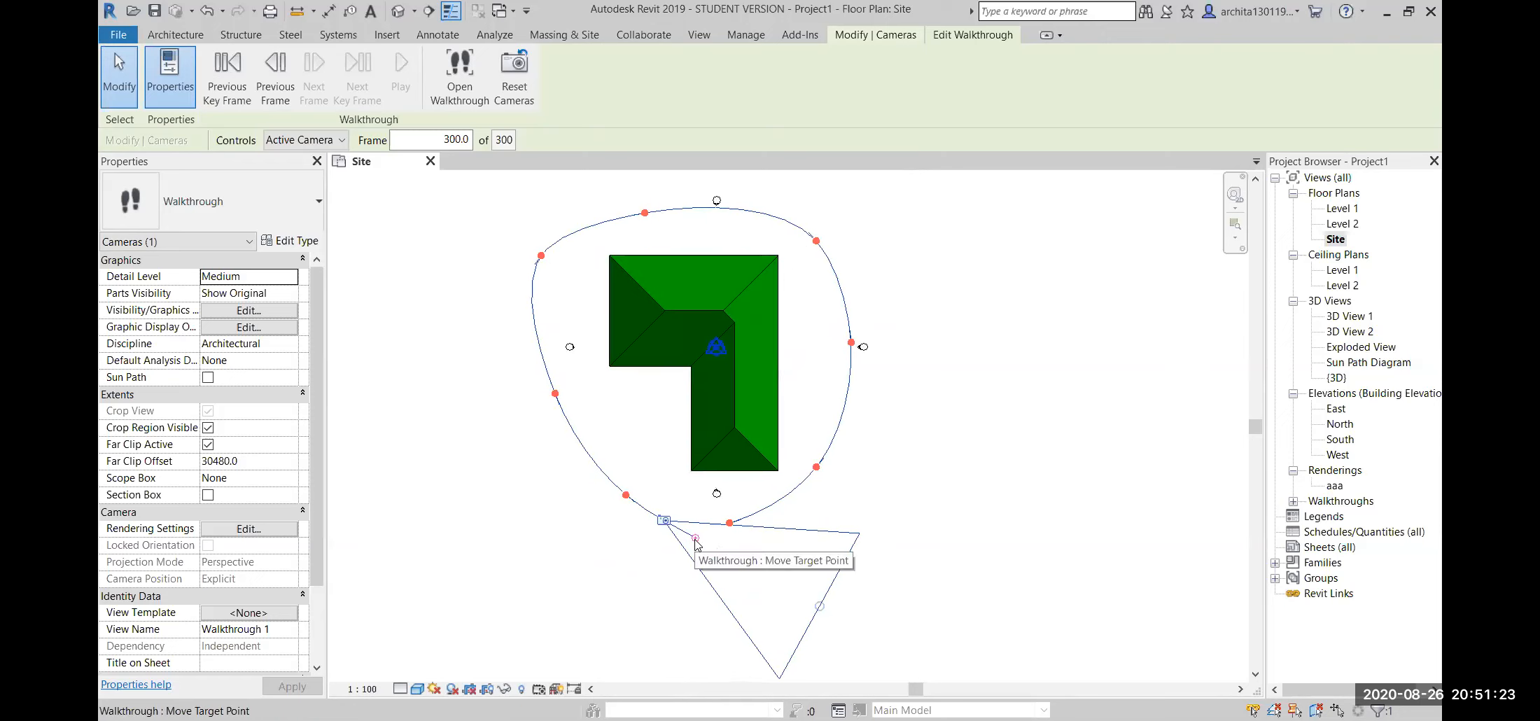
left_click_drag(695, 539, 689, 479)
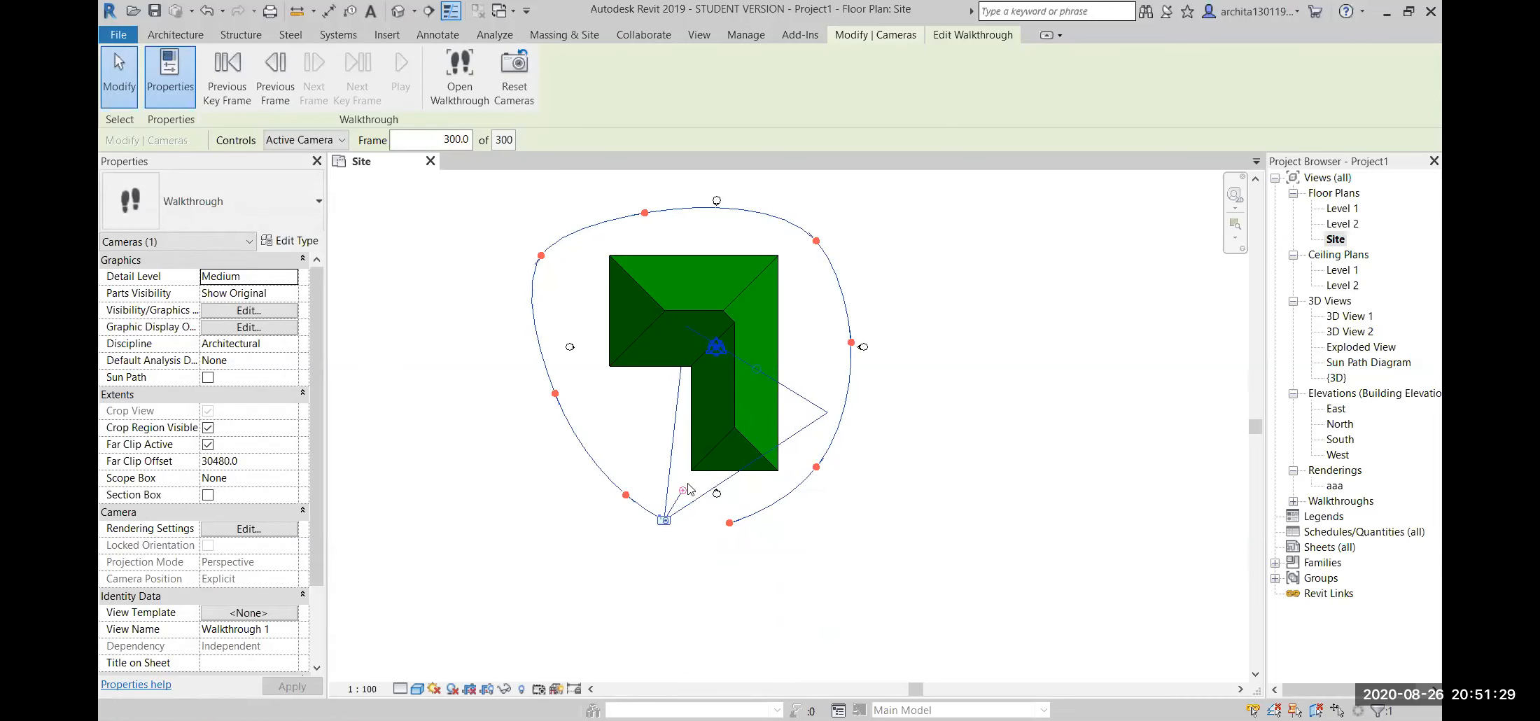
left_click_drag(755, 369, 875, 279)
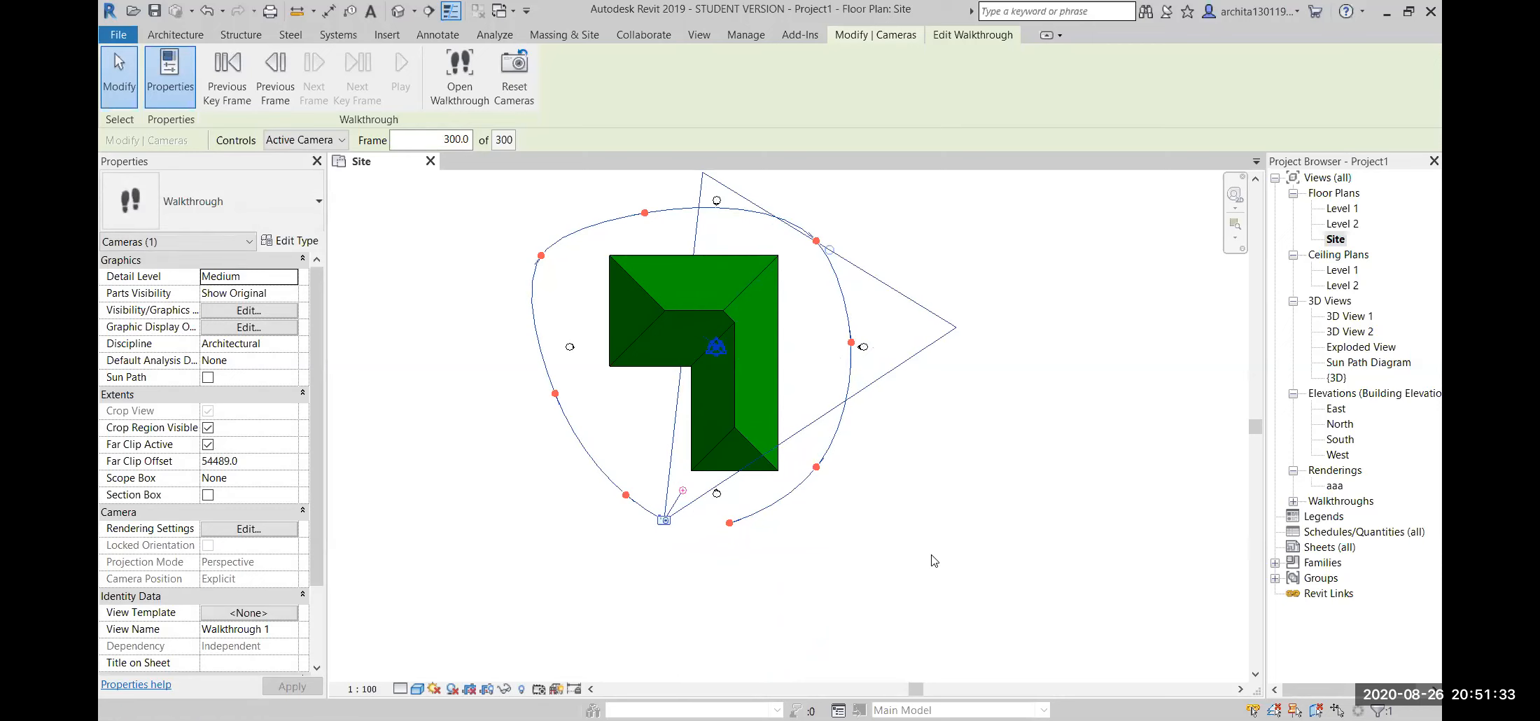
- Step back through the key frames at frames 284.2 and 243.0, aiming each camera at the building
left_click(227, 74)
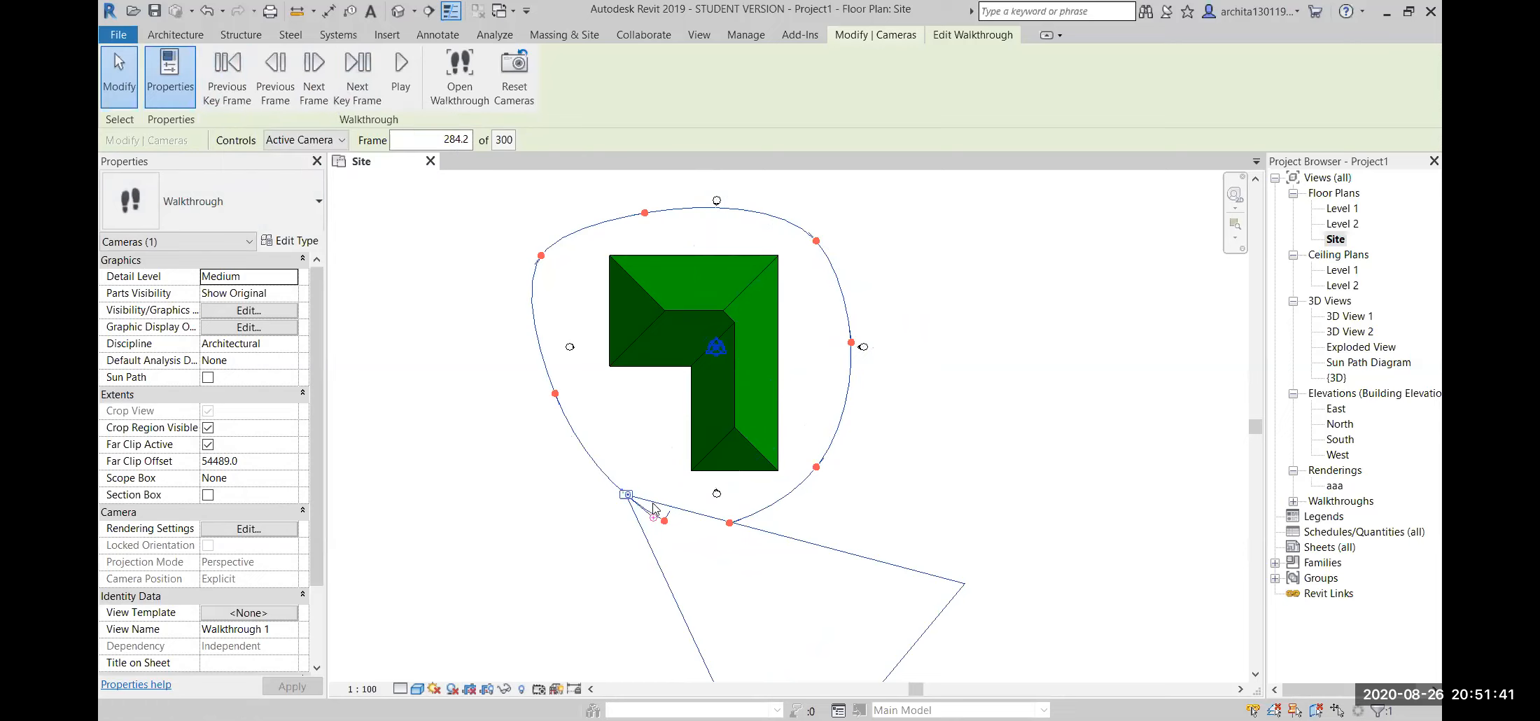
left_click_drag(654, 518, 644, 464)
middle_click_drag(567, 493, 583, 588)
left_click(229, 87)
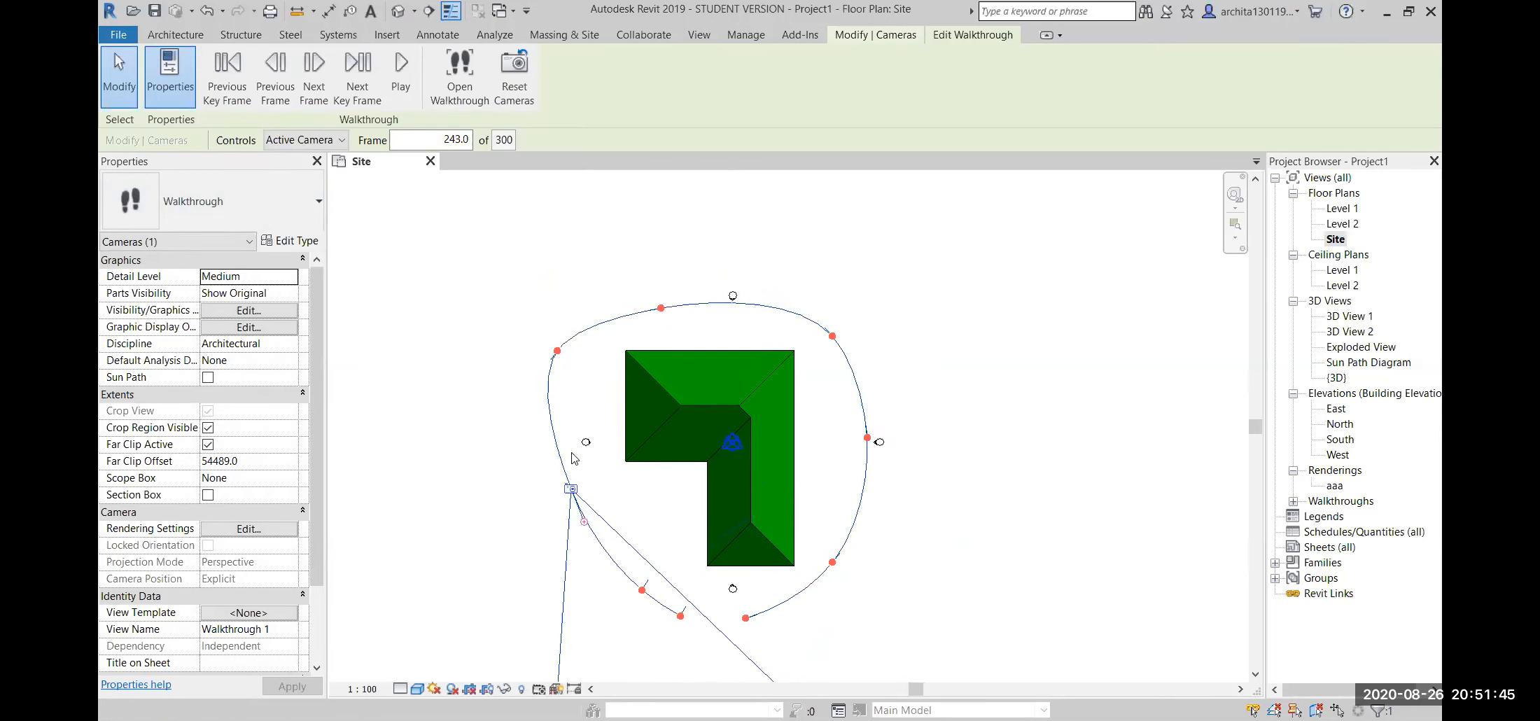
left_click_drag(584, 522, 638, 469)
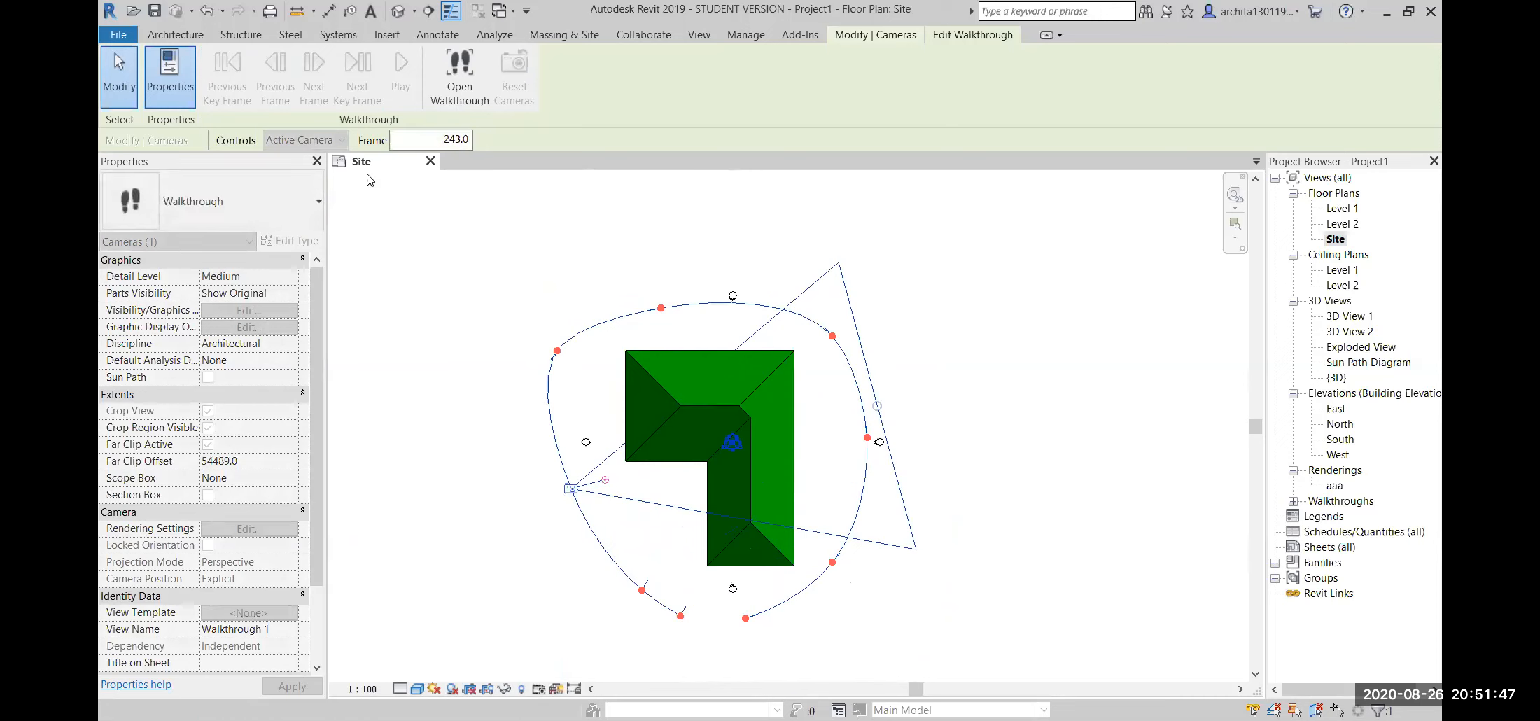
- Aim the cameras of the three key frames along the far side of the path, back to frame 113.0, at the building
left_click(227, 77)
left_click_drag(537, 380, 589, 367)
left_click(231, 95)
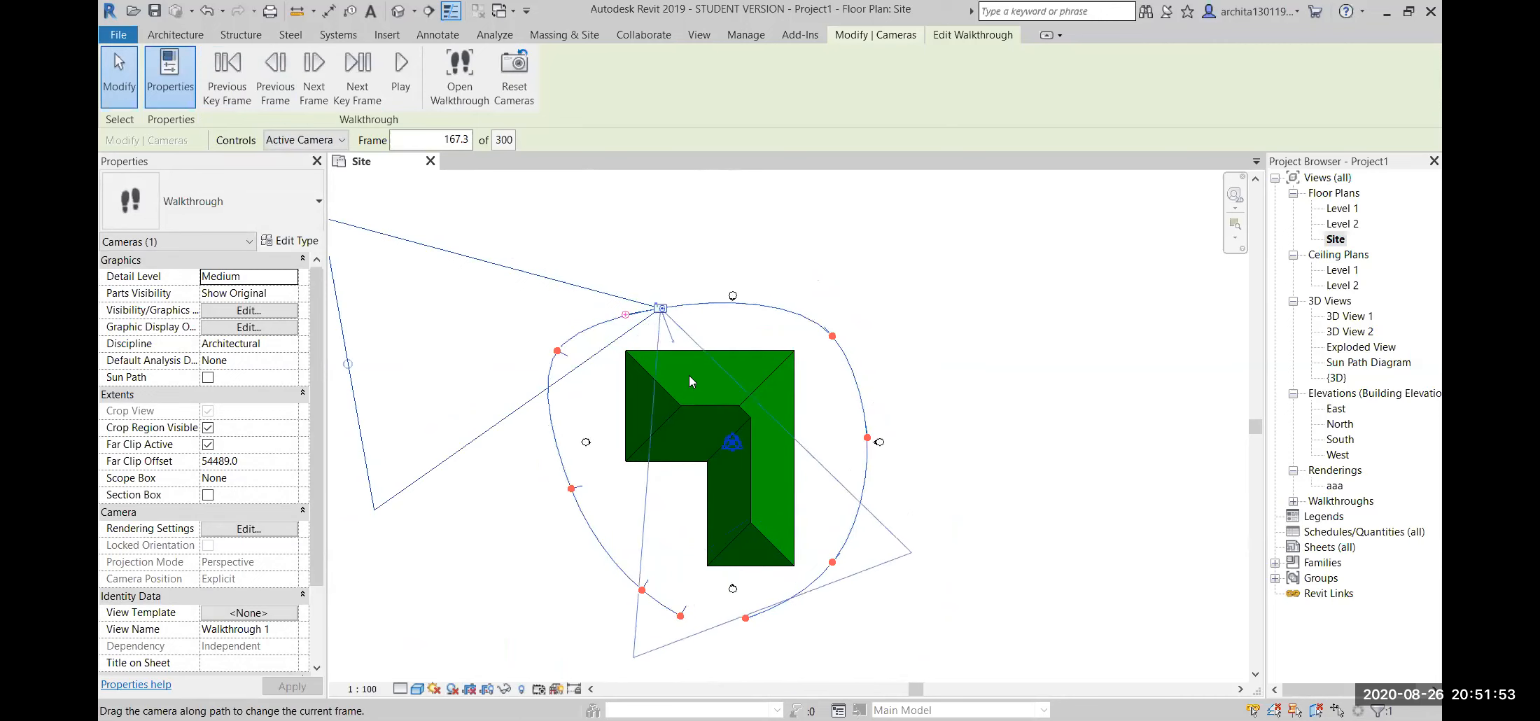
left_click(227, 77)
left_click_drag(828, 318, 802, 369)
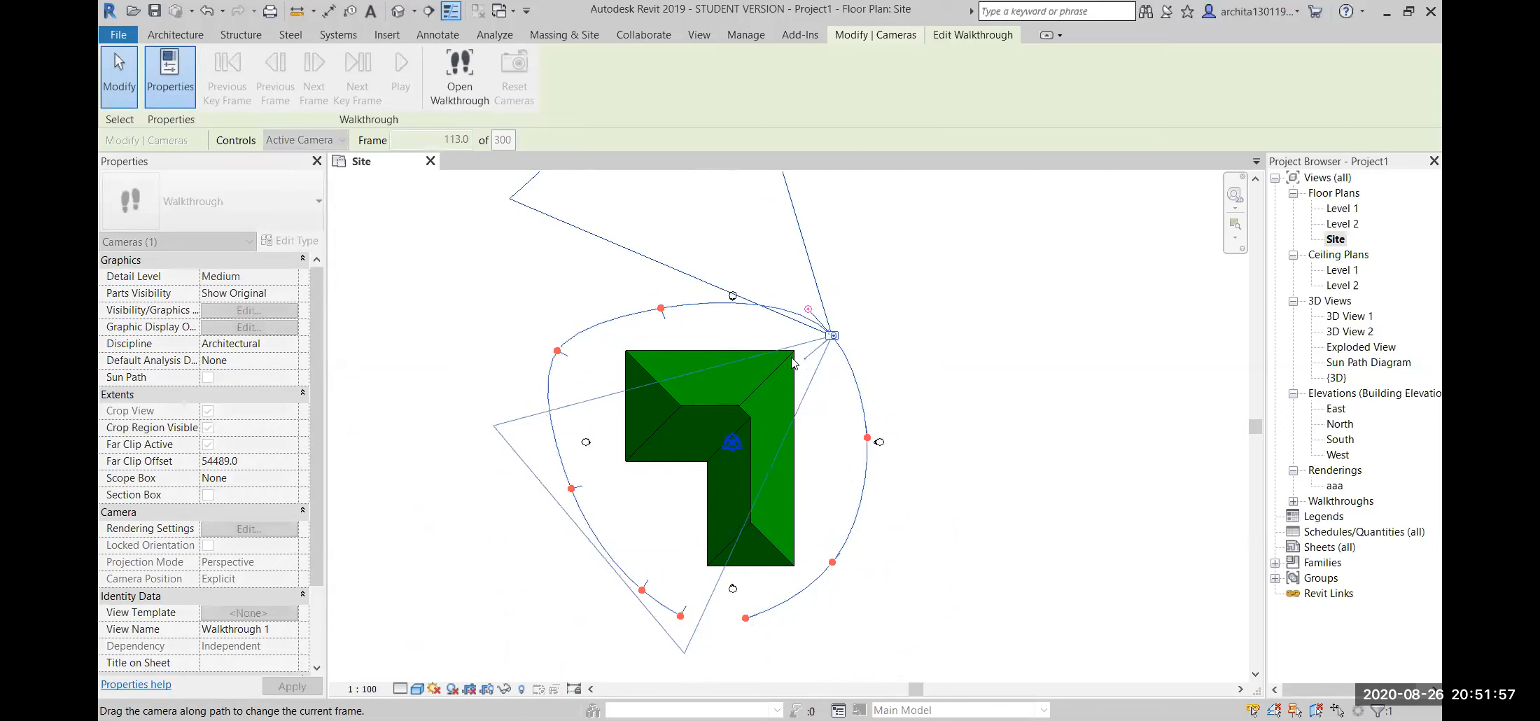
- Turn the cameras of the remaining key frames at frames 79.6, 37.8 and 1.0 toward the building
left_click(220, 66)
left_click_drag(867, 406, 831, 436)
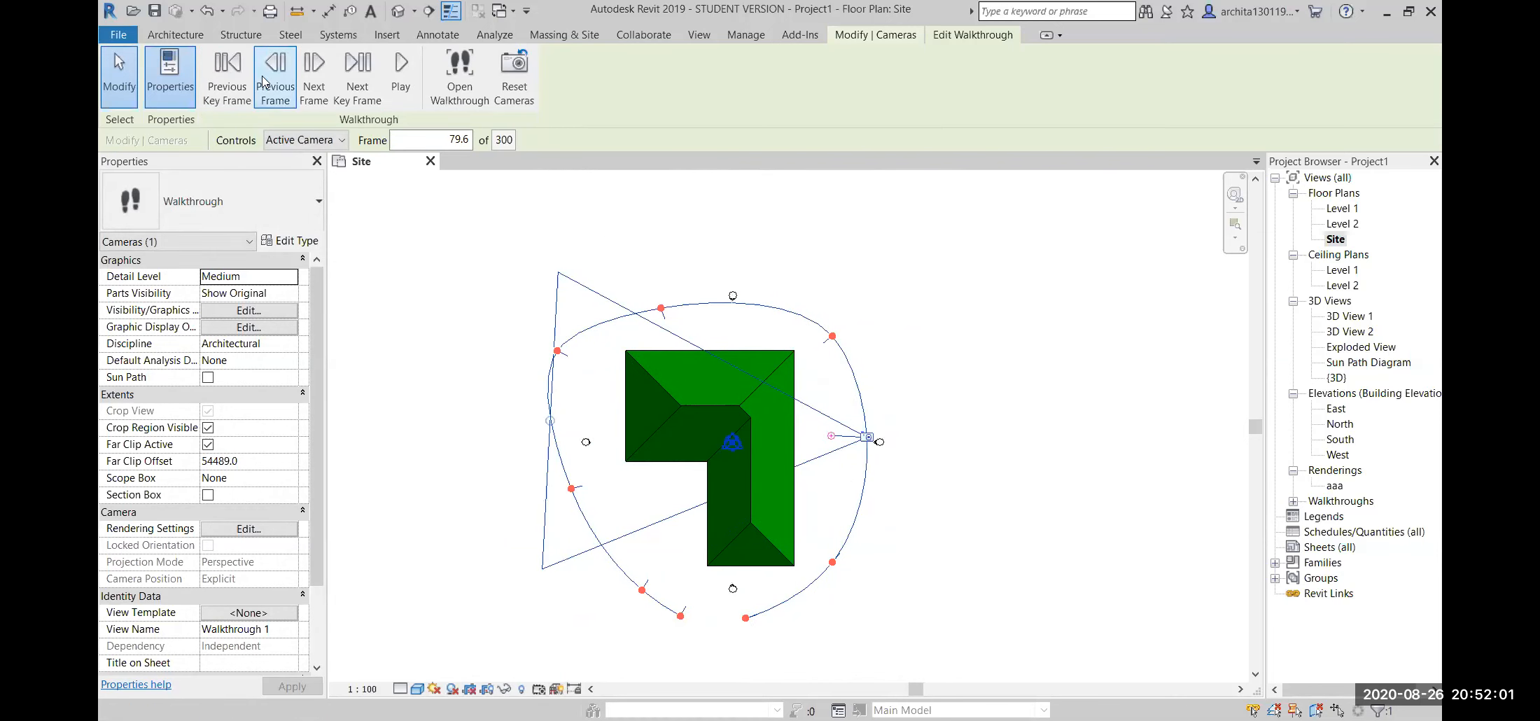
left_click(228, 77)
left_click_drag(857, 539, 762, 489)
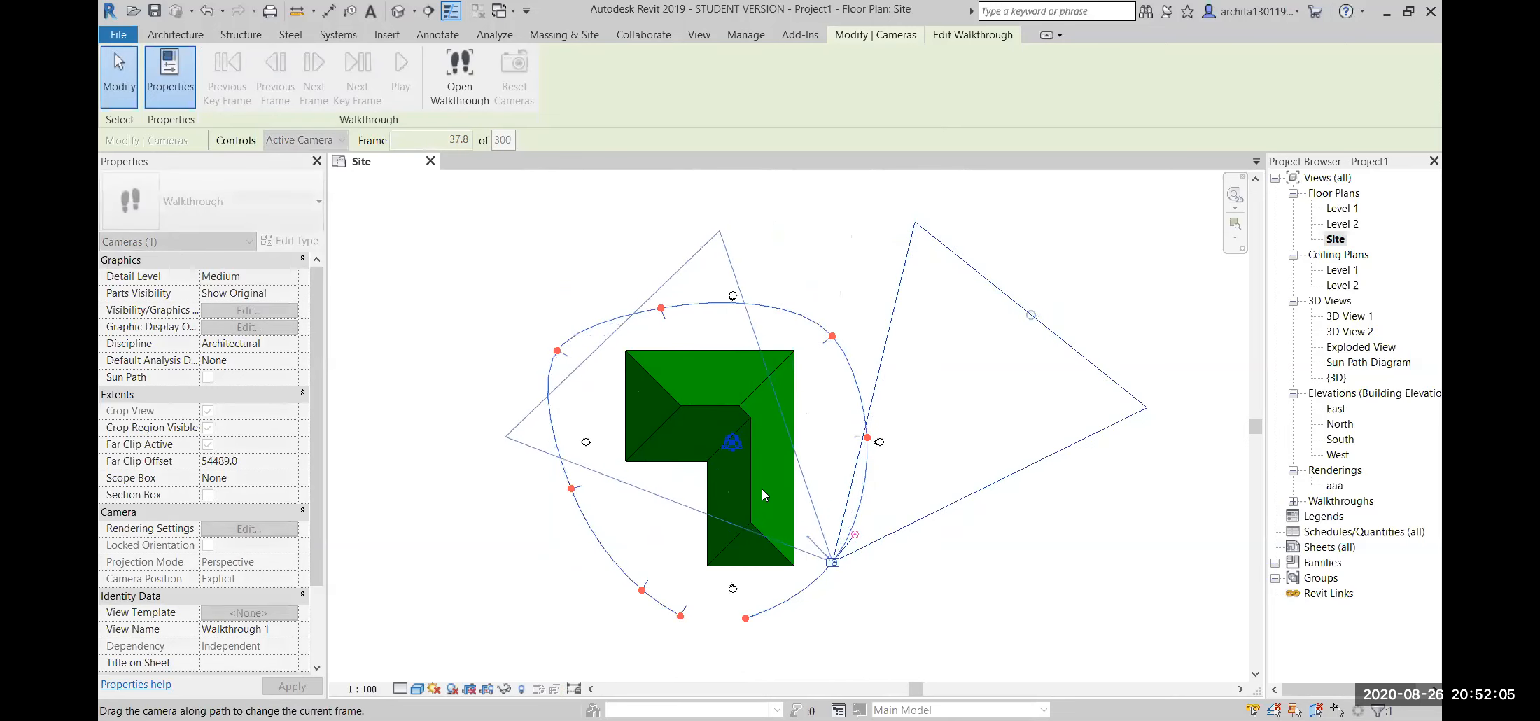
left_click(228, 77)
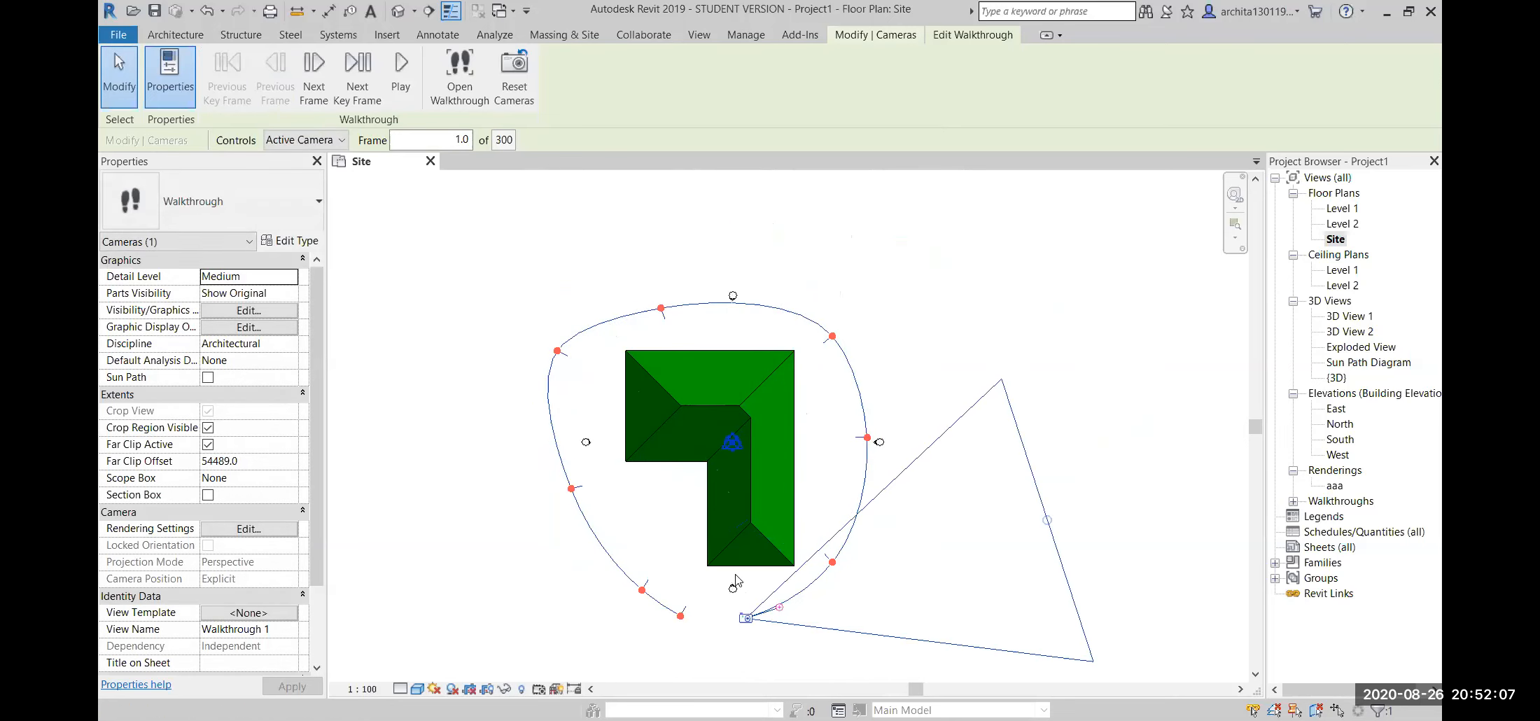
left_click_drag(779, 607, 733, 529)
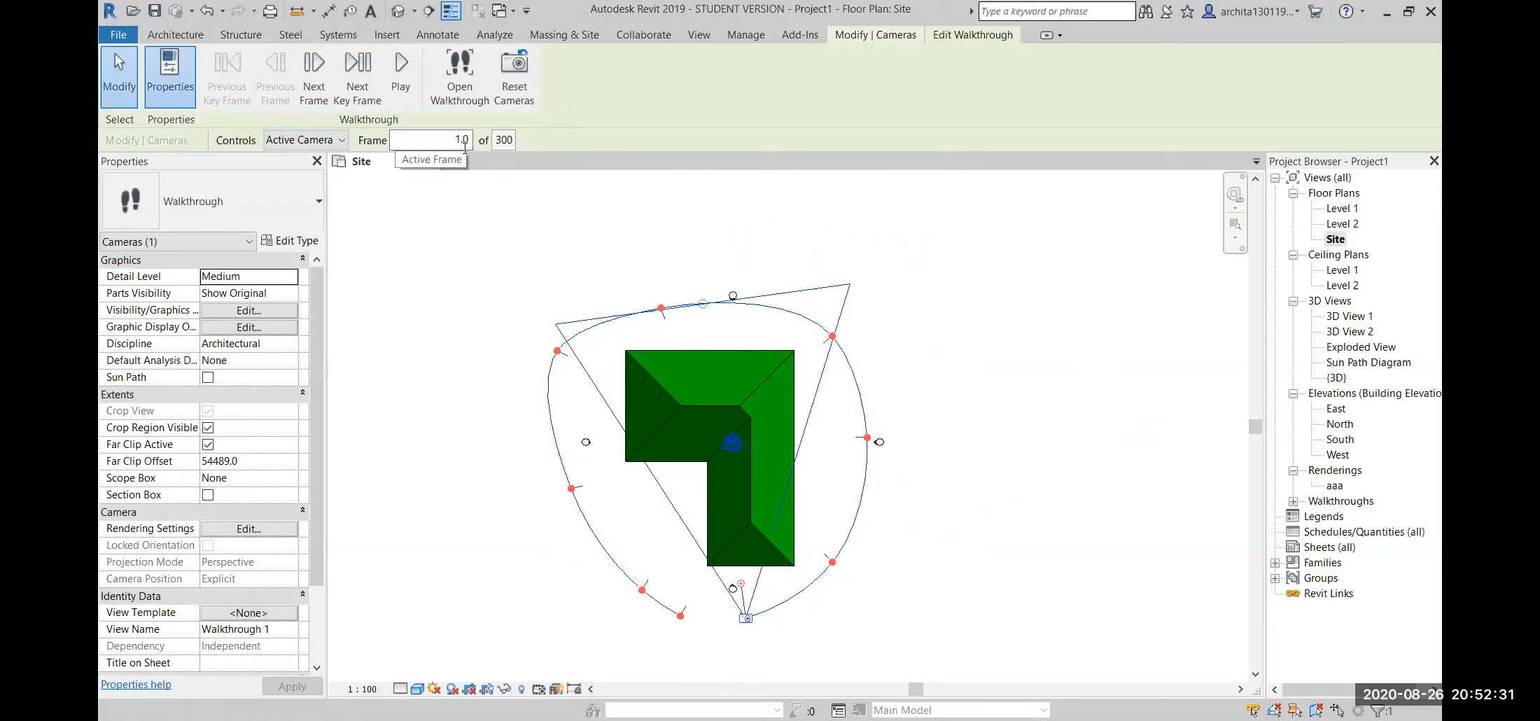
- Examine the walkthrough's frame count and key-frame timings, and turn off uniform speed to reach the accelerator values
left_click(503, 140)
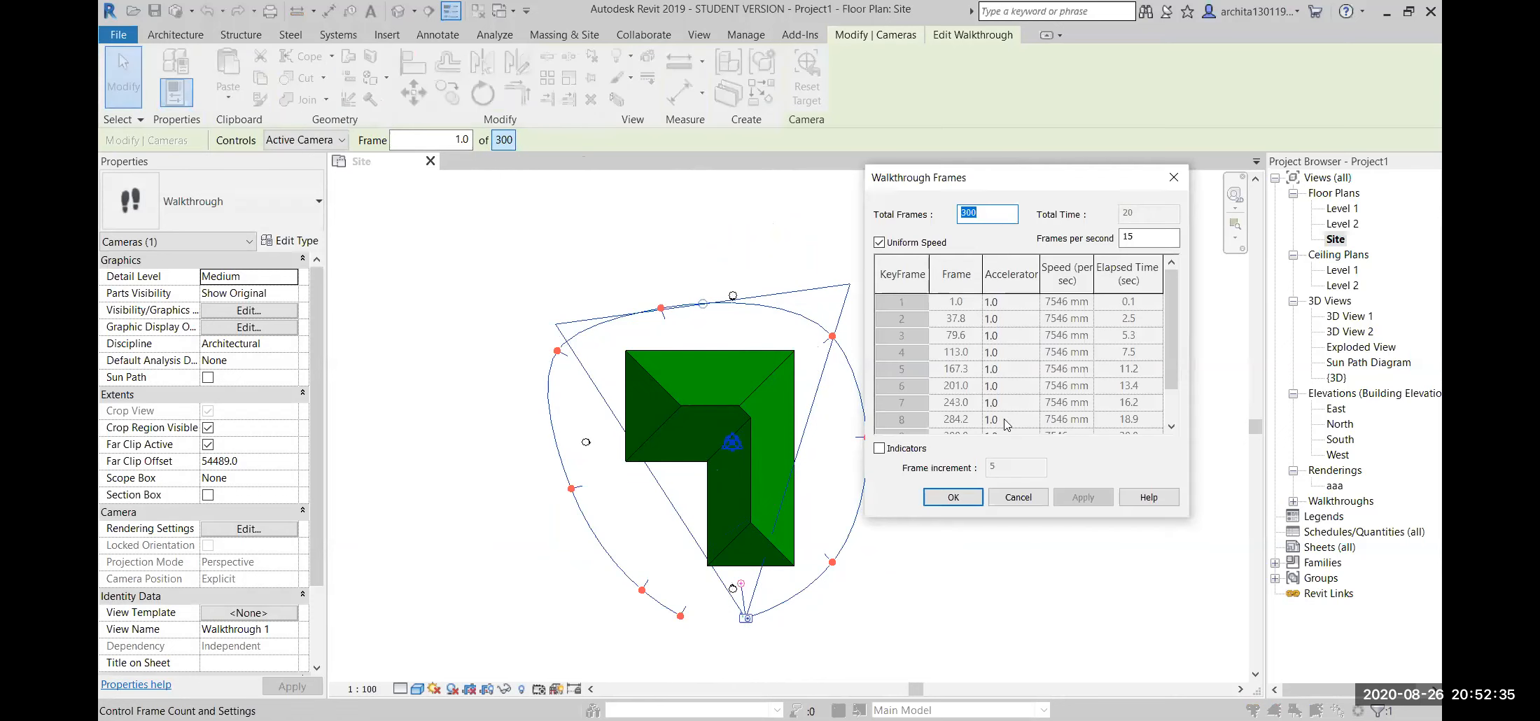
left_click_drag(1035, 179, 1050, 234)
scroll(1057, 404, "down", 1)
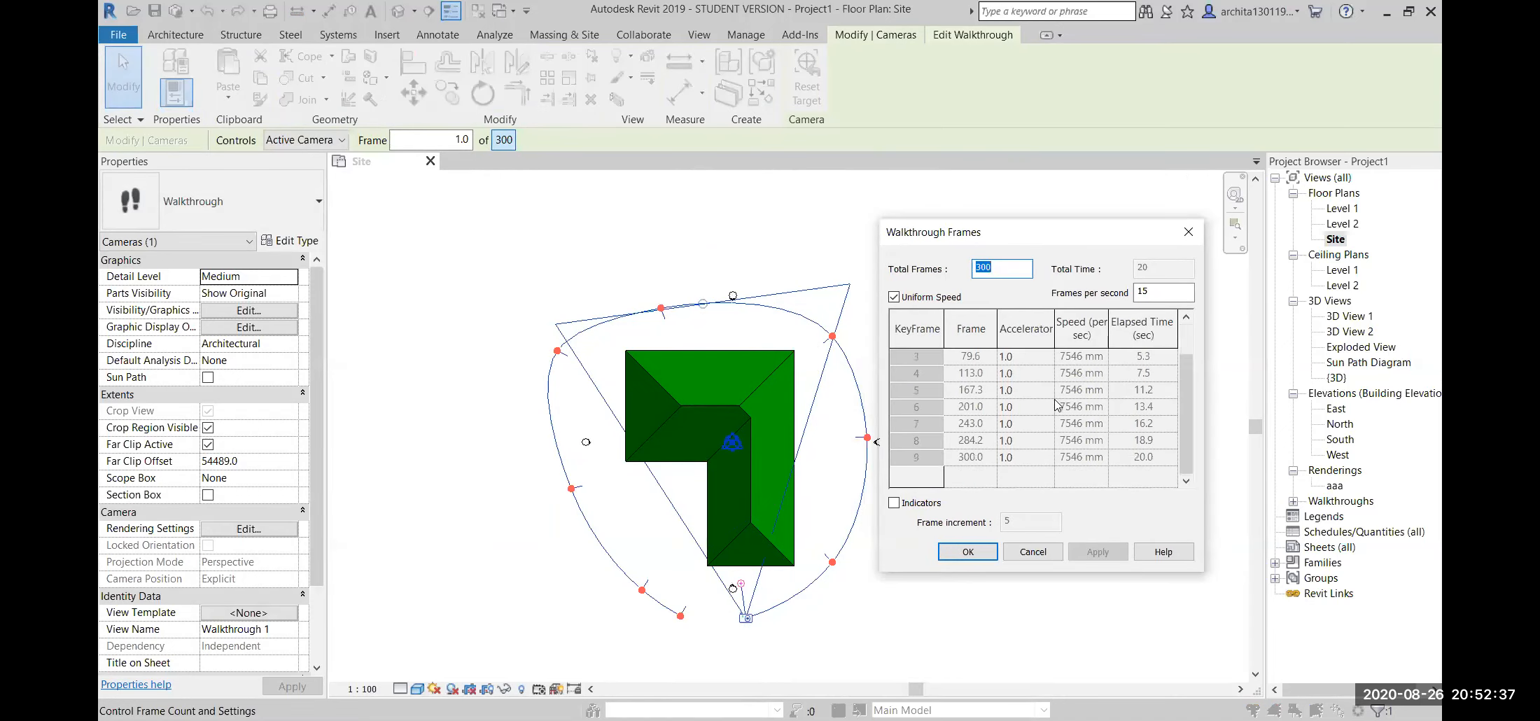
scroll(926, 376, "up", 1)
scroll(928, 460, "down", 1)
scroll(928, 460, "up", 1)
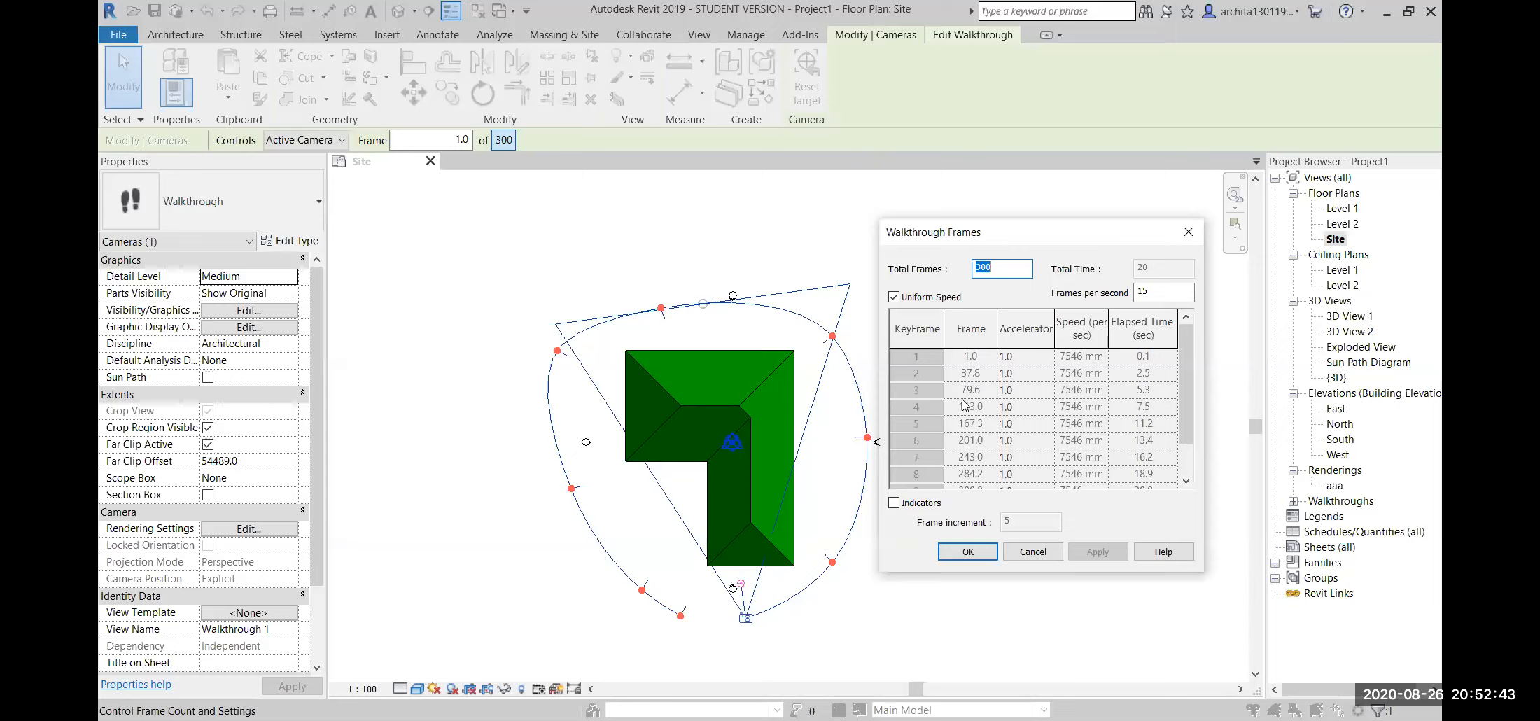
scroll(969, 475, "down", 1)
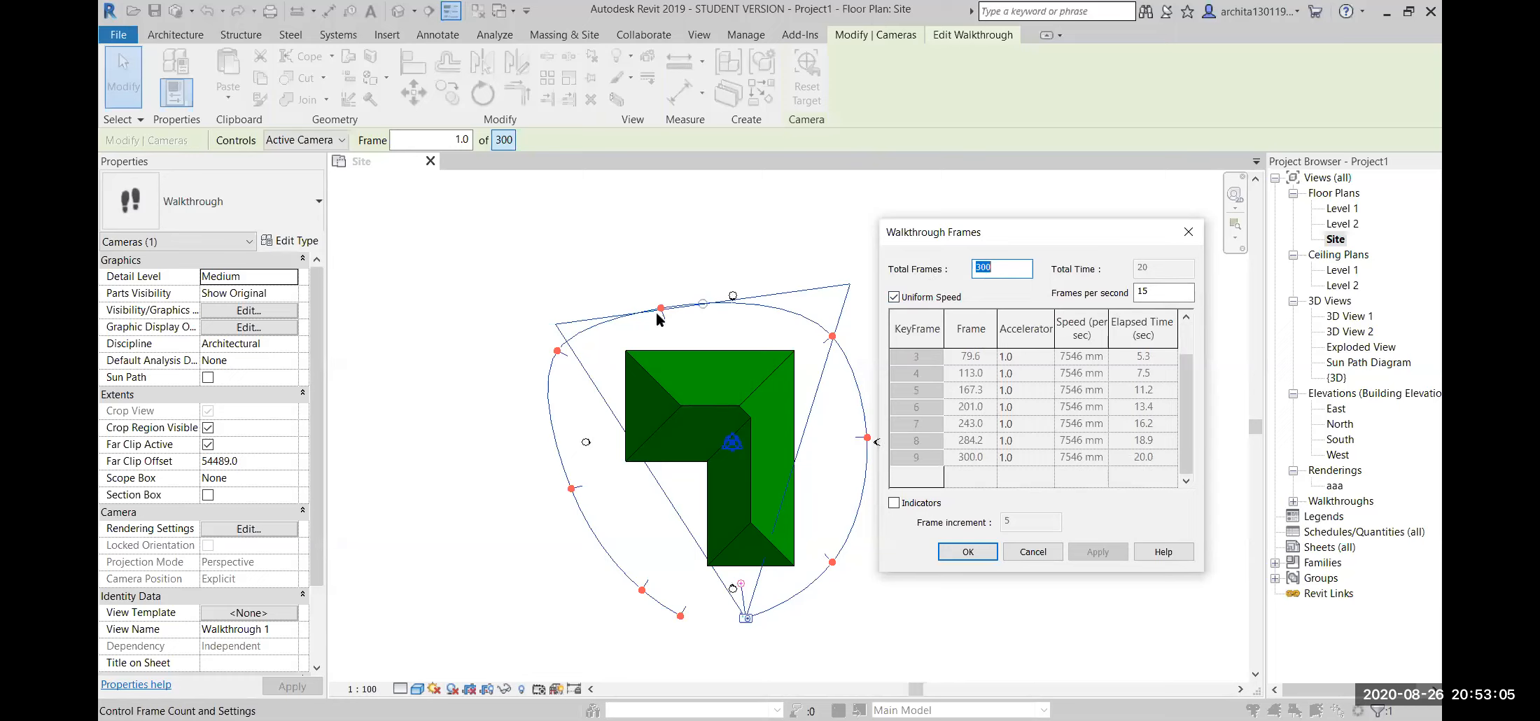
left_click(894, 297)
left_click(1034, 355)
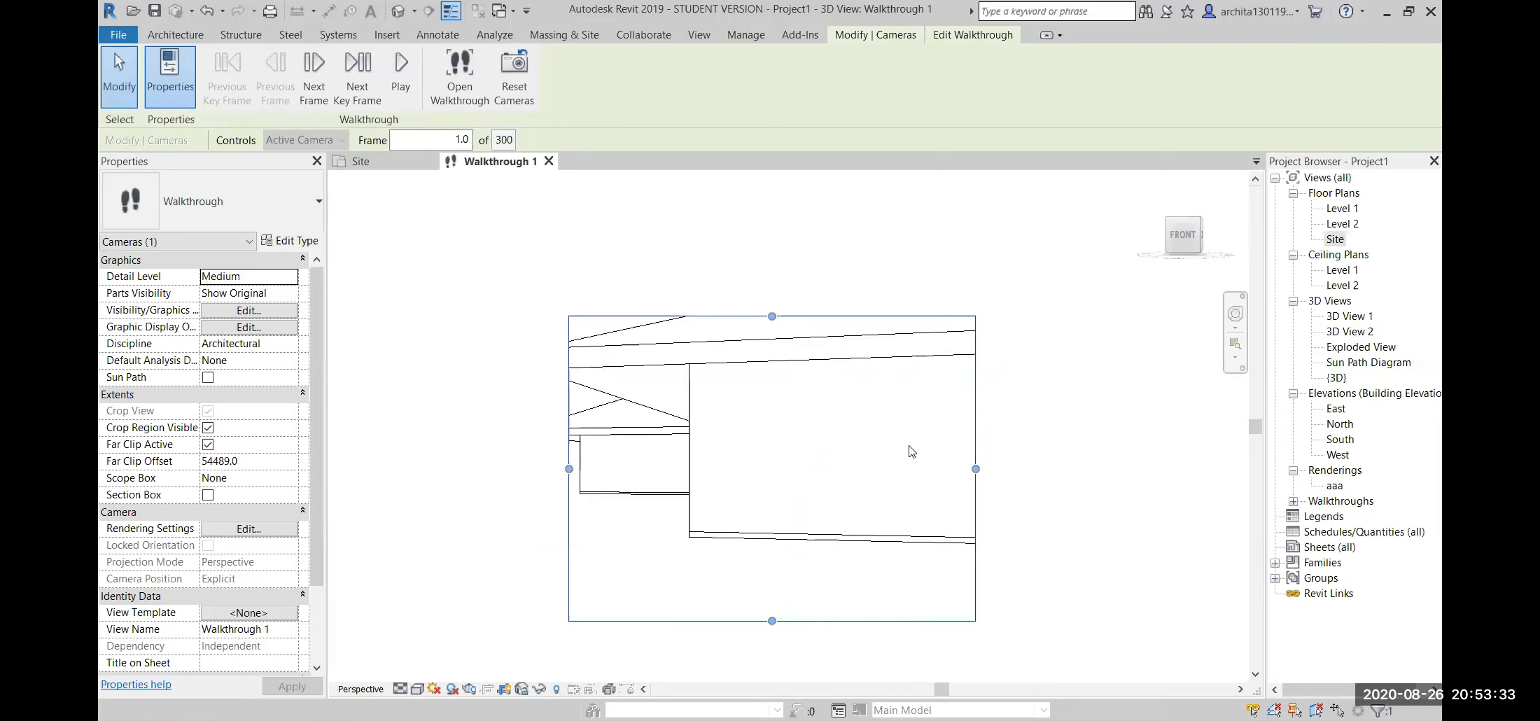
- Widen the walkthrough view's crop region on both sides around the whole building and play the walkthrough
left_click_drag(921, 437, 1159, 441)
scroll(655, 493, "down", 2)
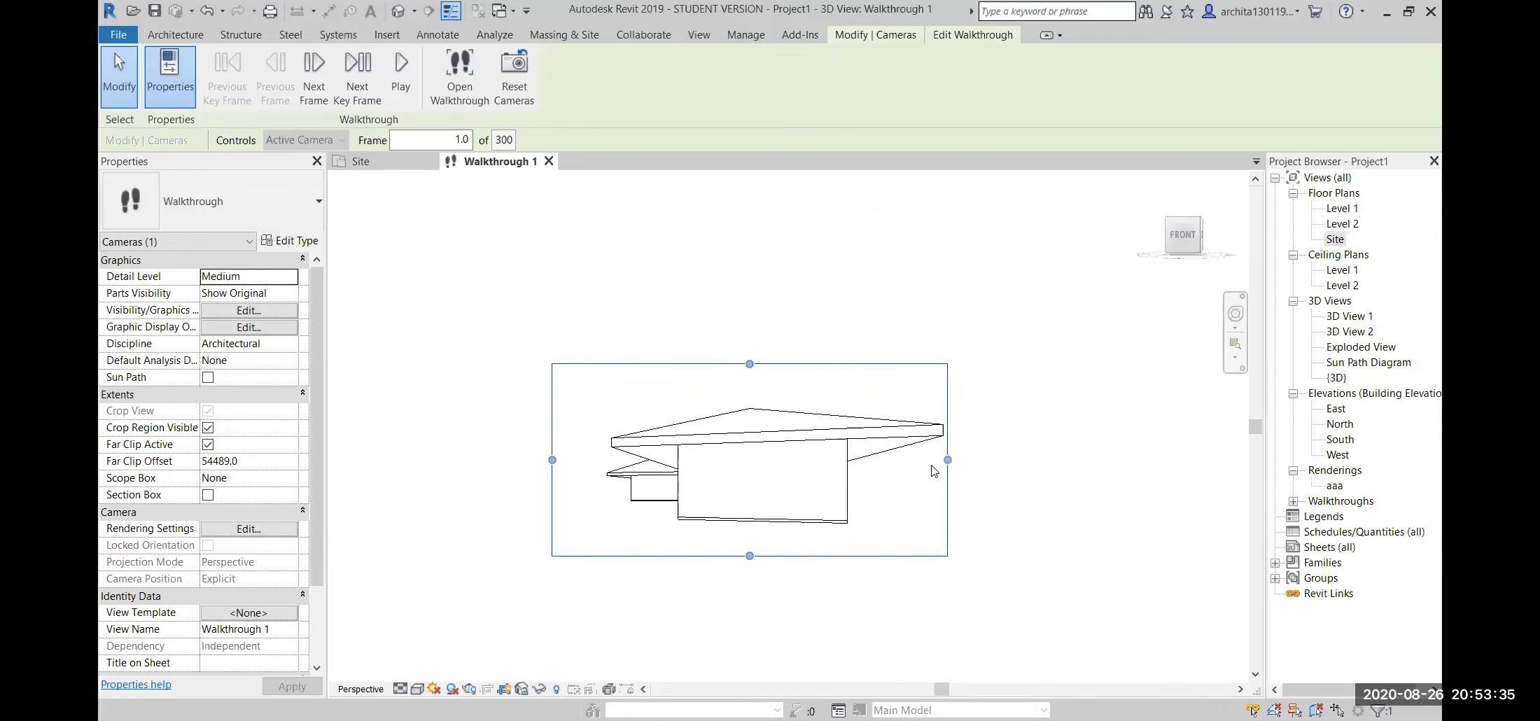
key("Escape")
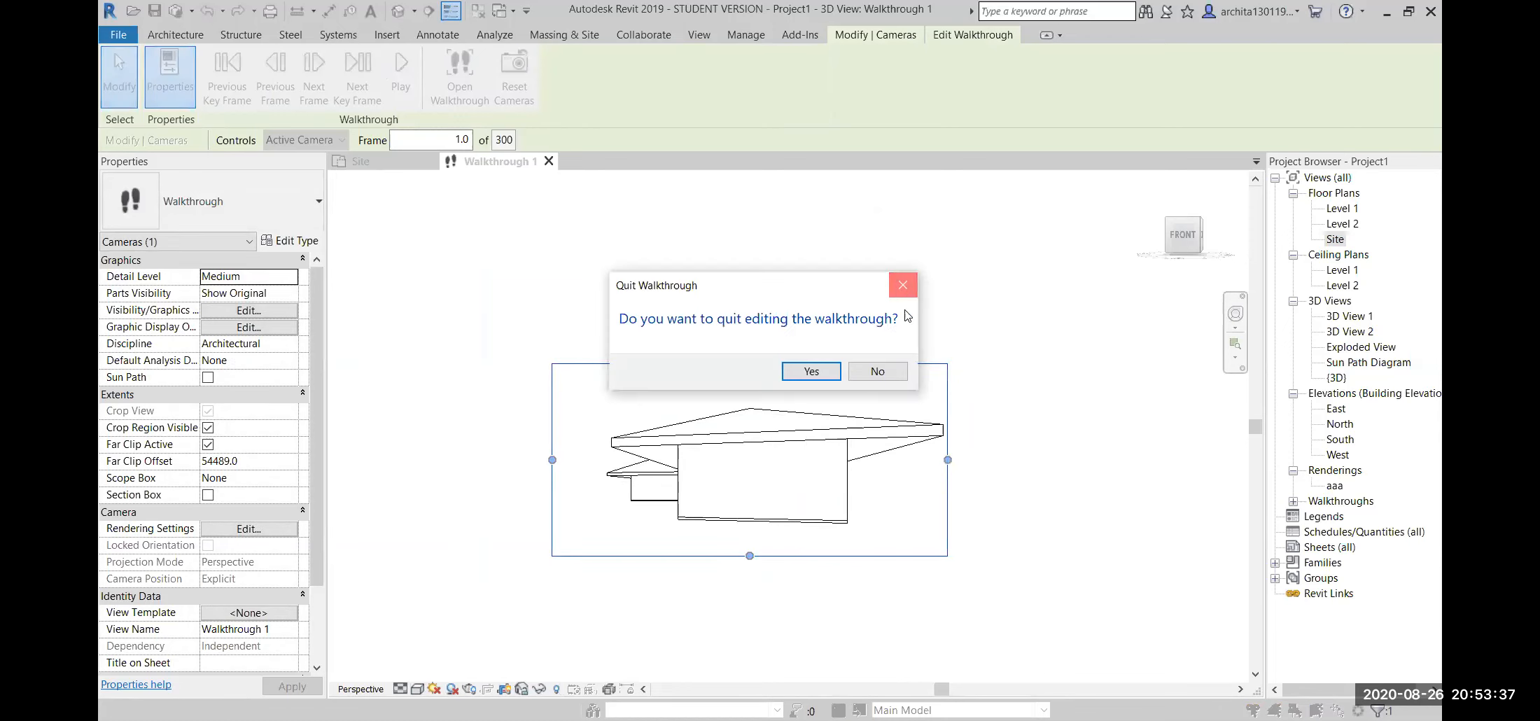
left_click(904, 286)
left_click_drag(948, 460, 996, 460)
left_click_drag(553, 460, 537, 460)
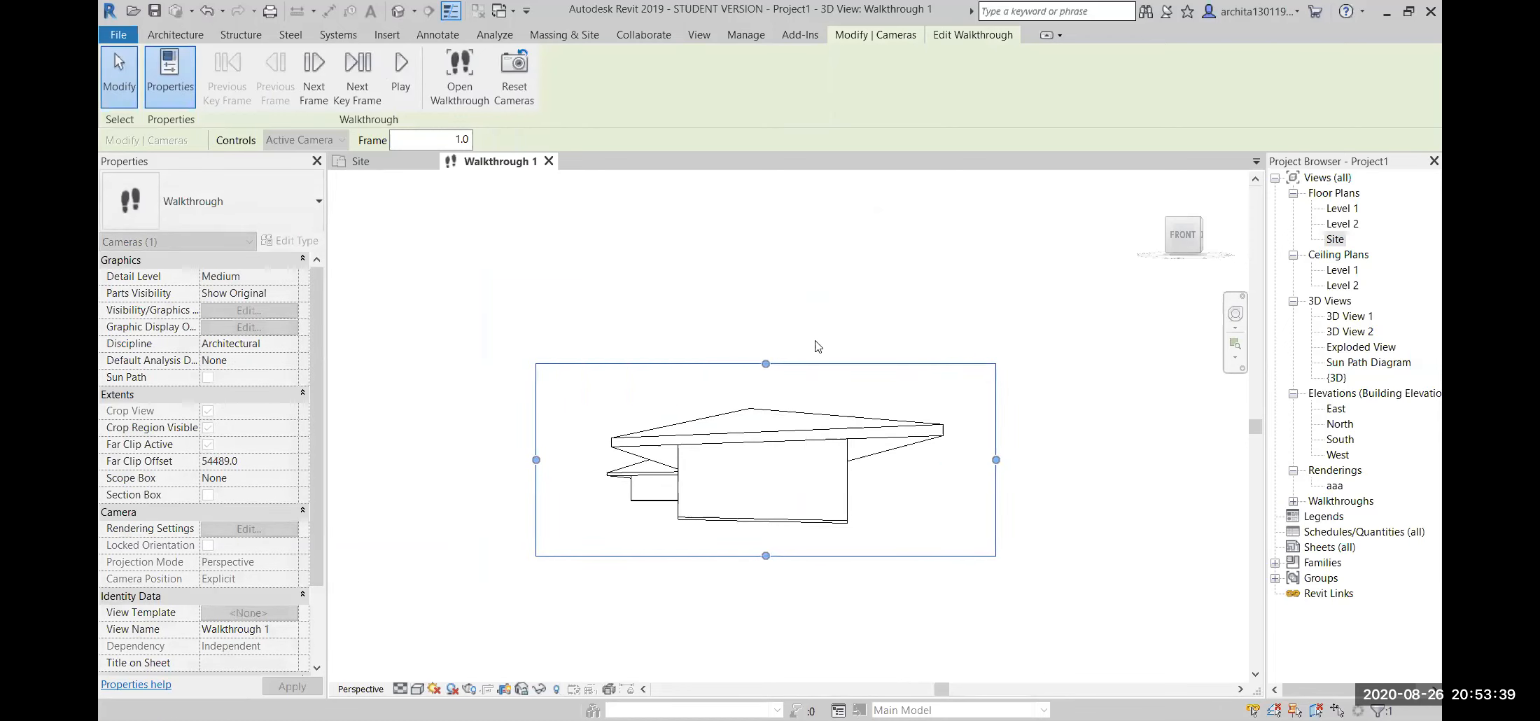
key("Escape")
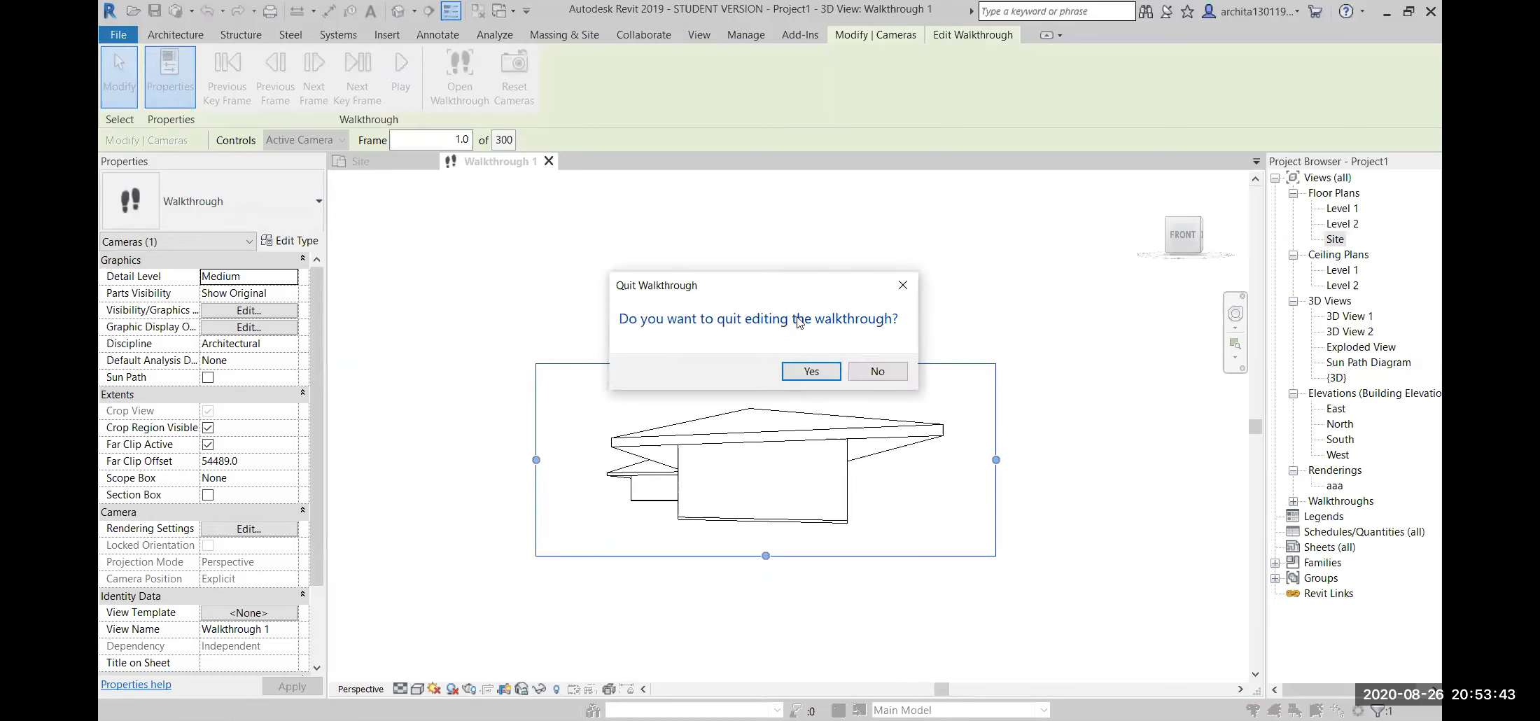
left_click(902, 285)
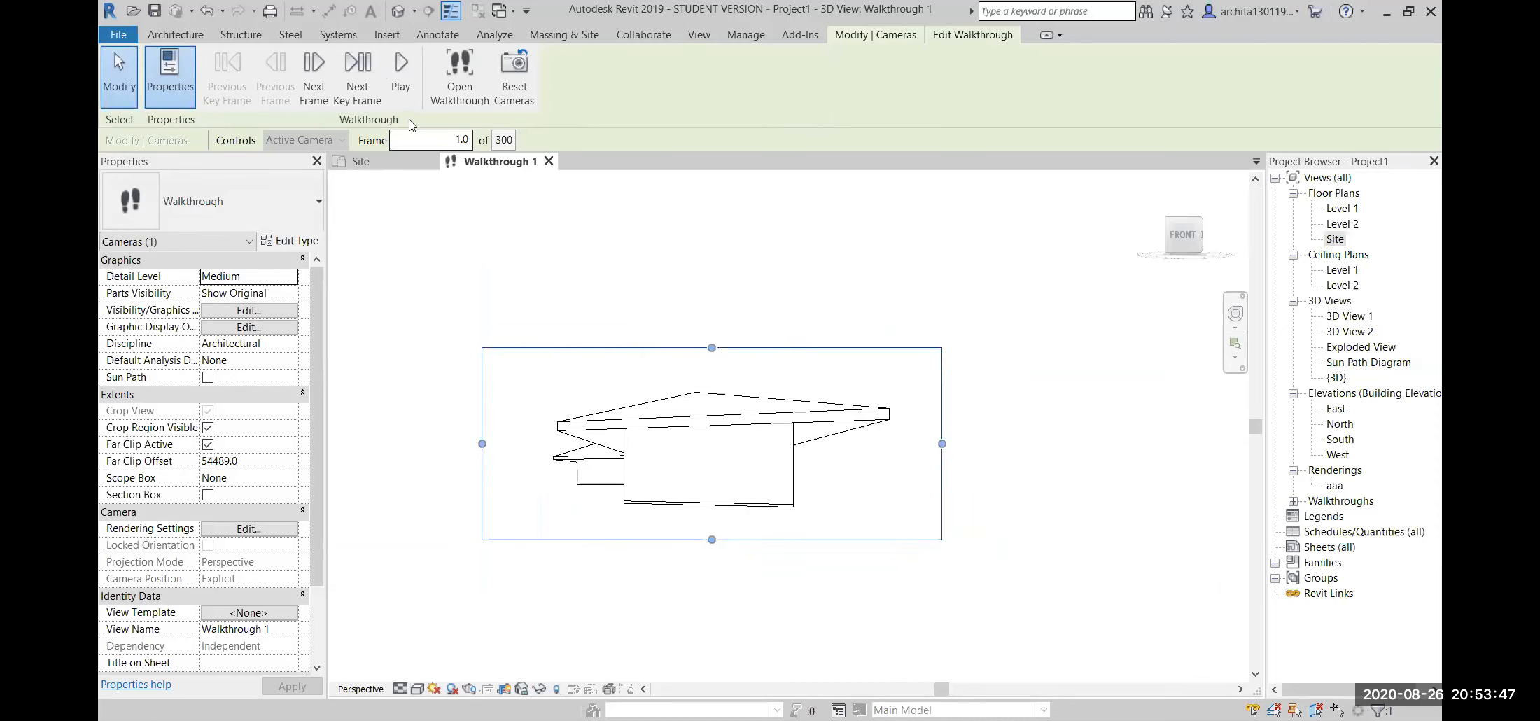
left_click(401, 73)
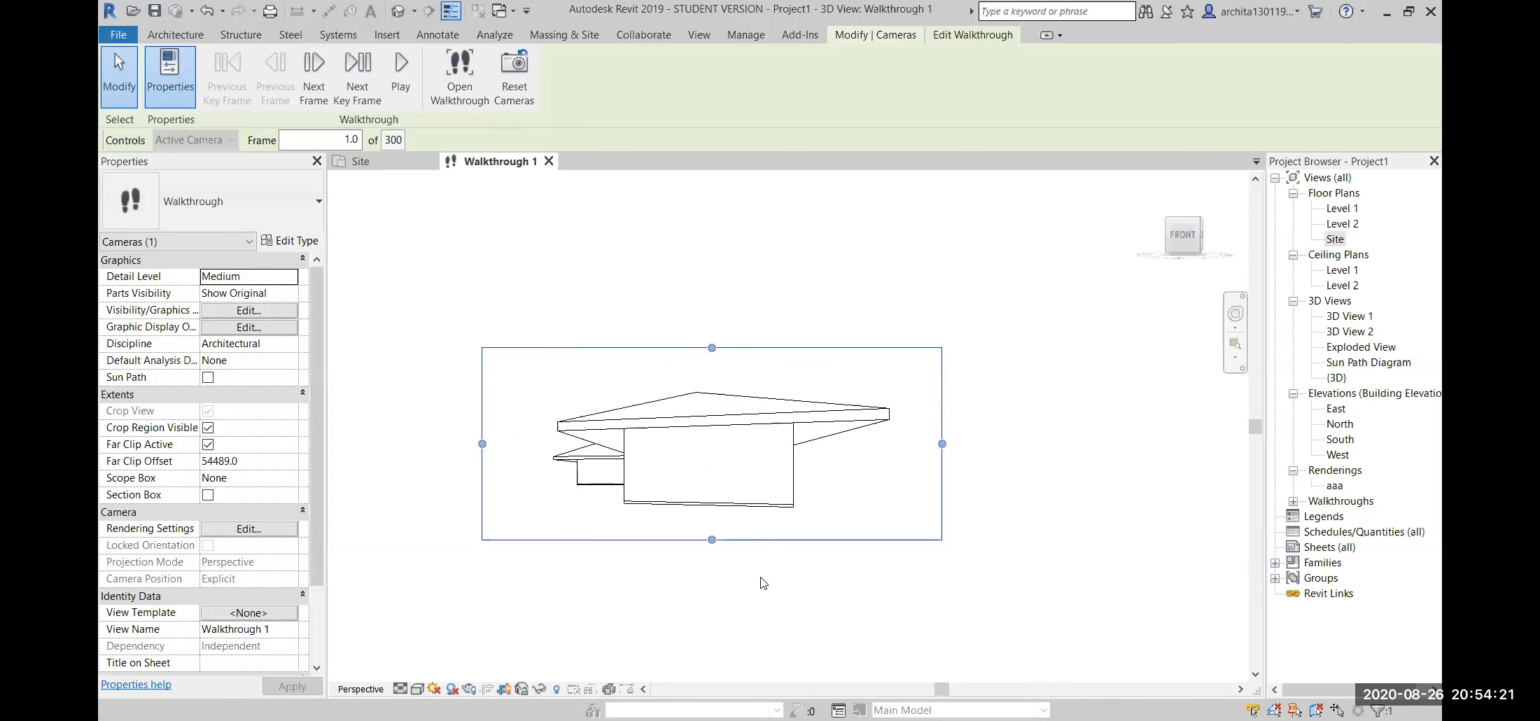
- Set up a walkthrough export of all frames at 15 frames per second in Hidden Line style, and cancel before saving the AVI file
scroll(763, 578, "up", 2)
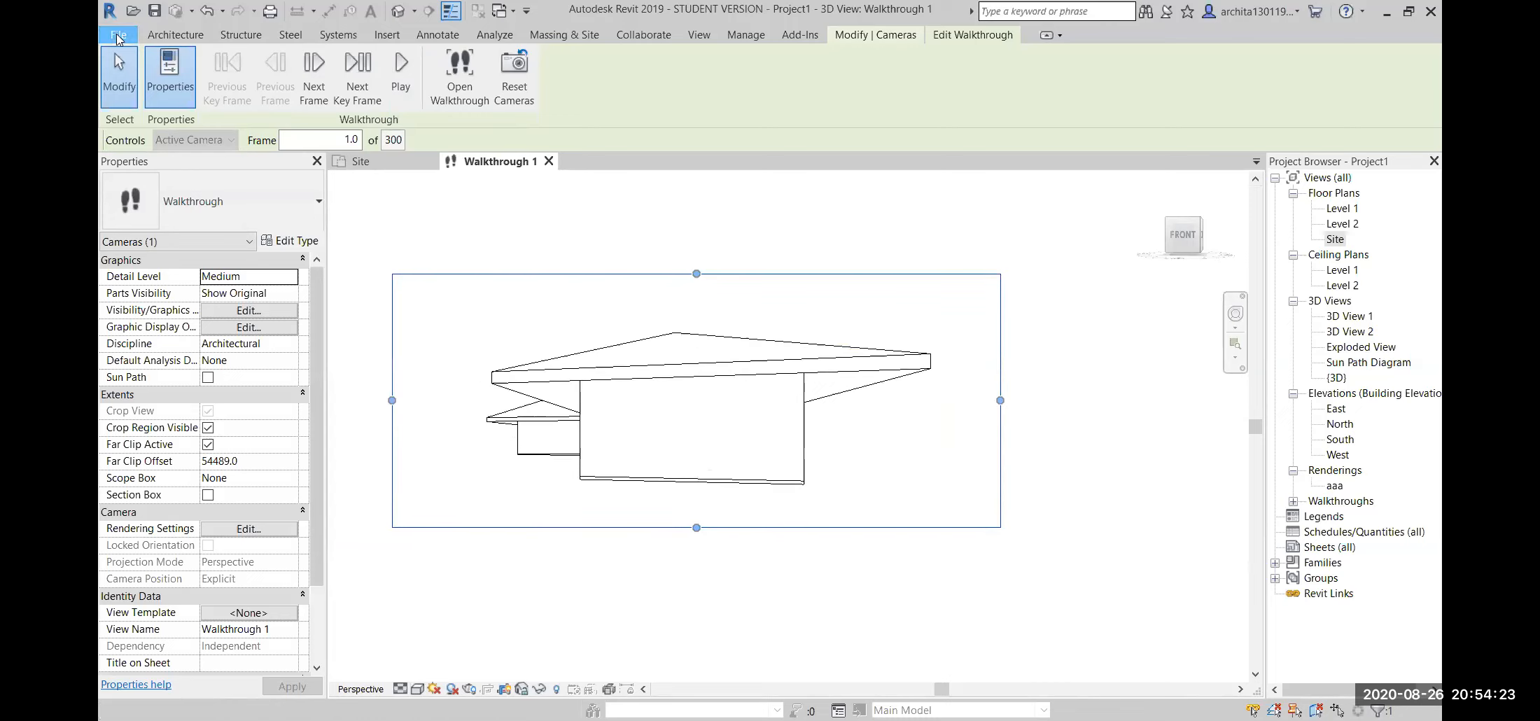
left_click(118, 35)
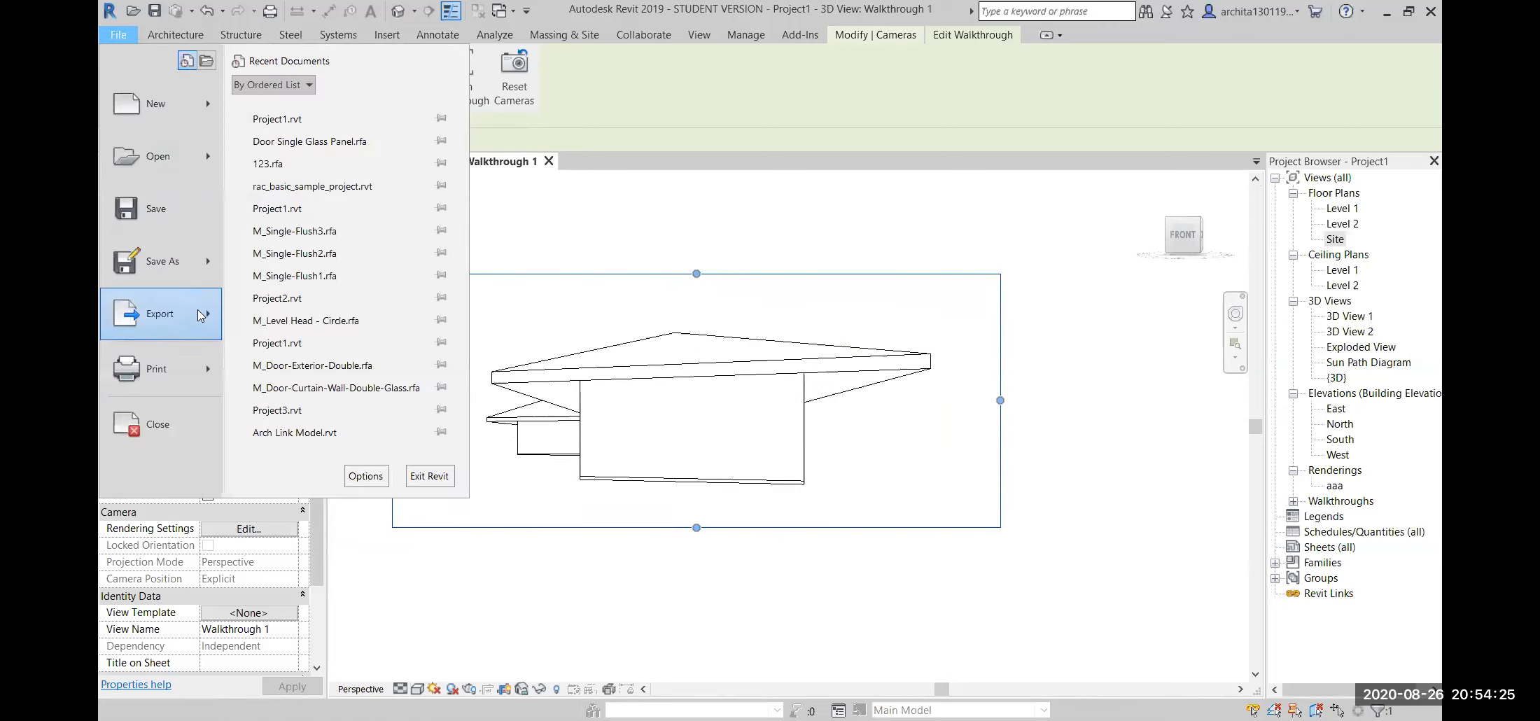
mouse_move(197, 313)
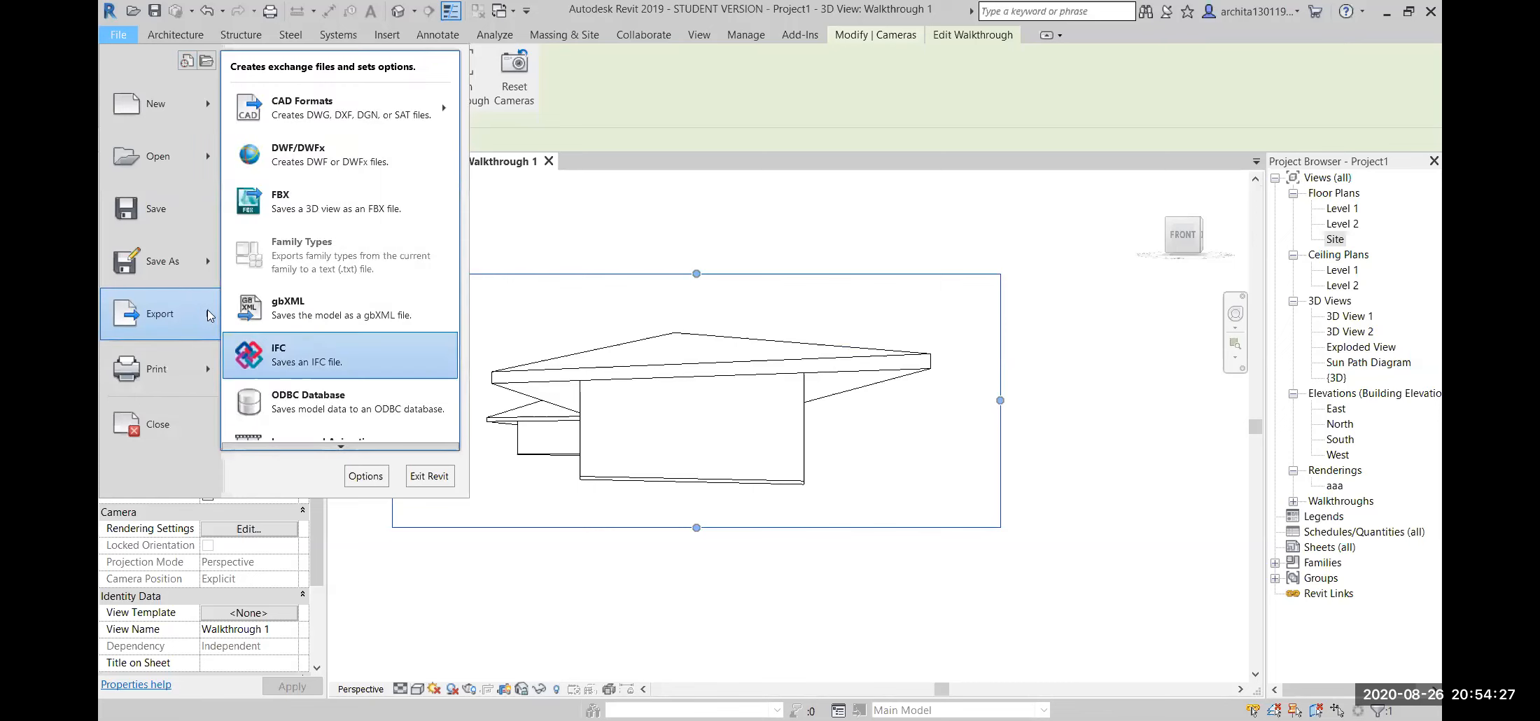
mouse_move(332, 446)
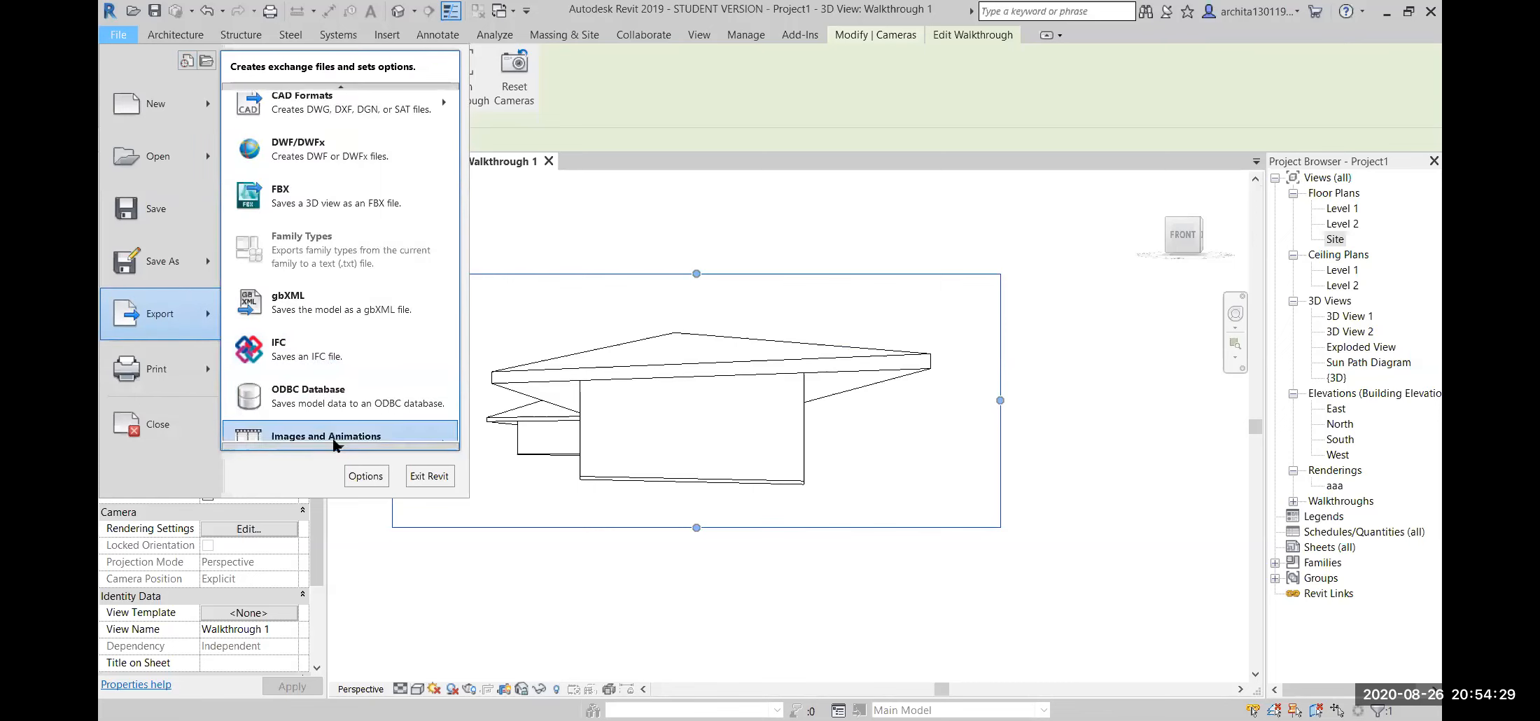
mouse_move(417, 427)
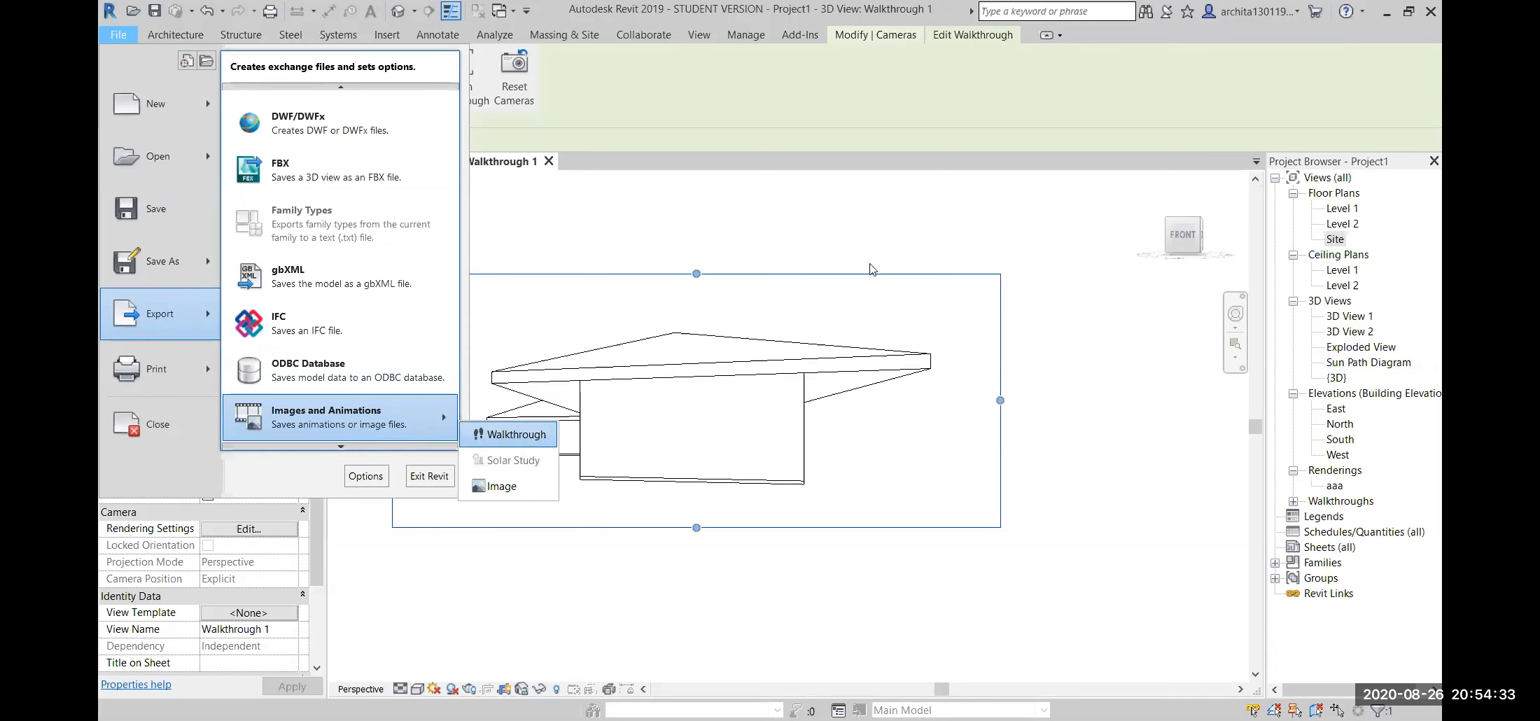
left_click(516, 434)
left_click_drag(861, 224, 776, 243)
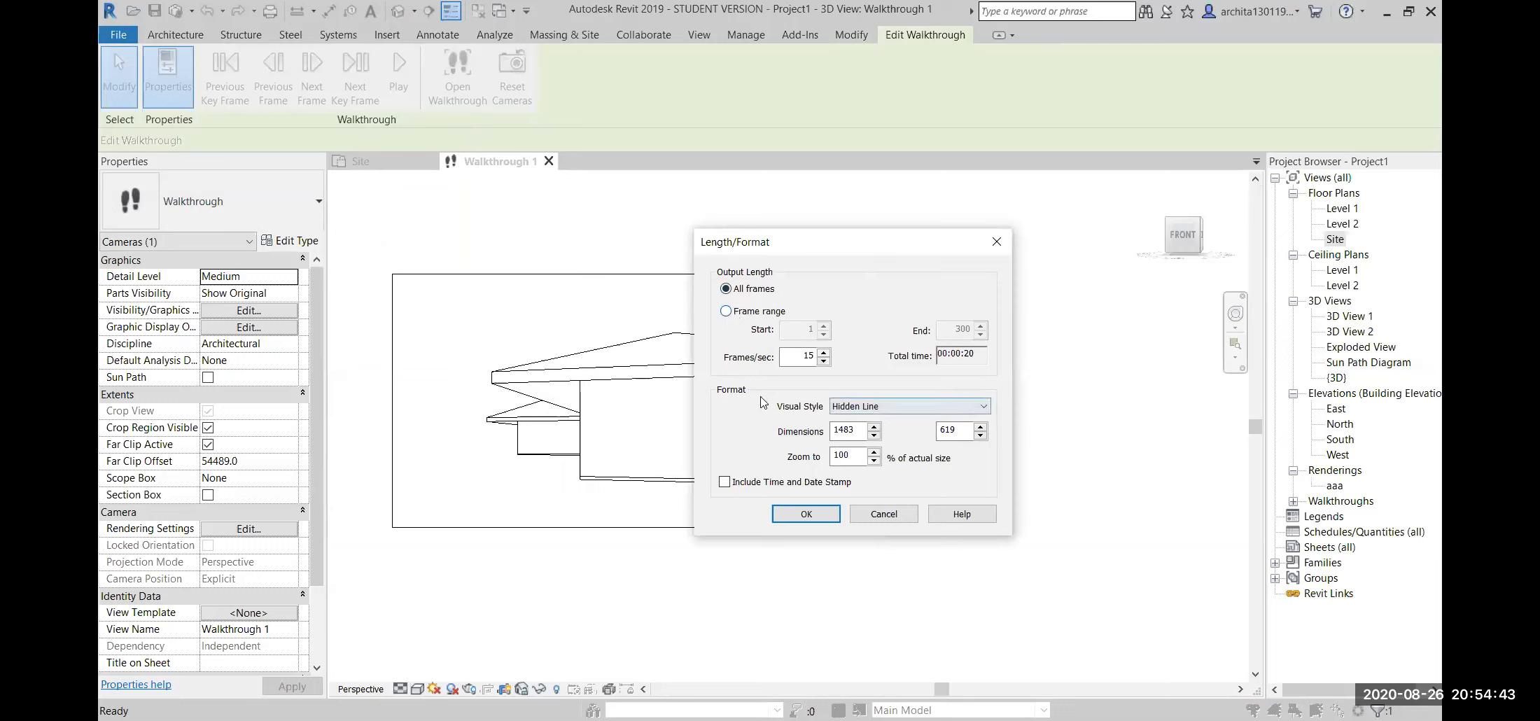
left_click(867, 408)
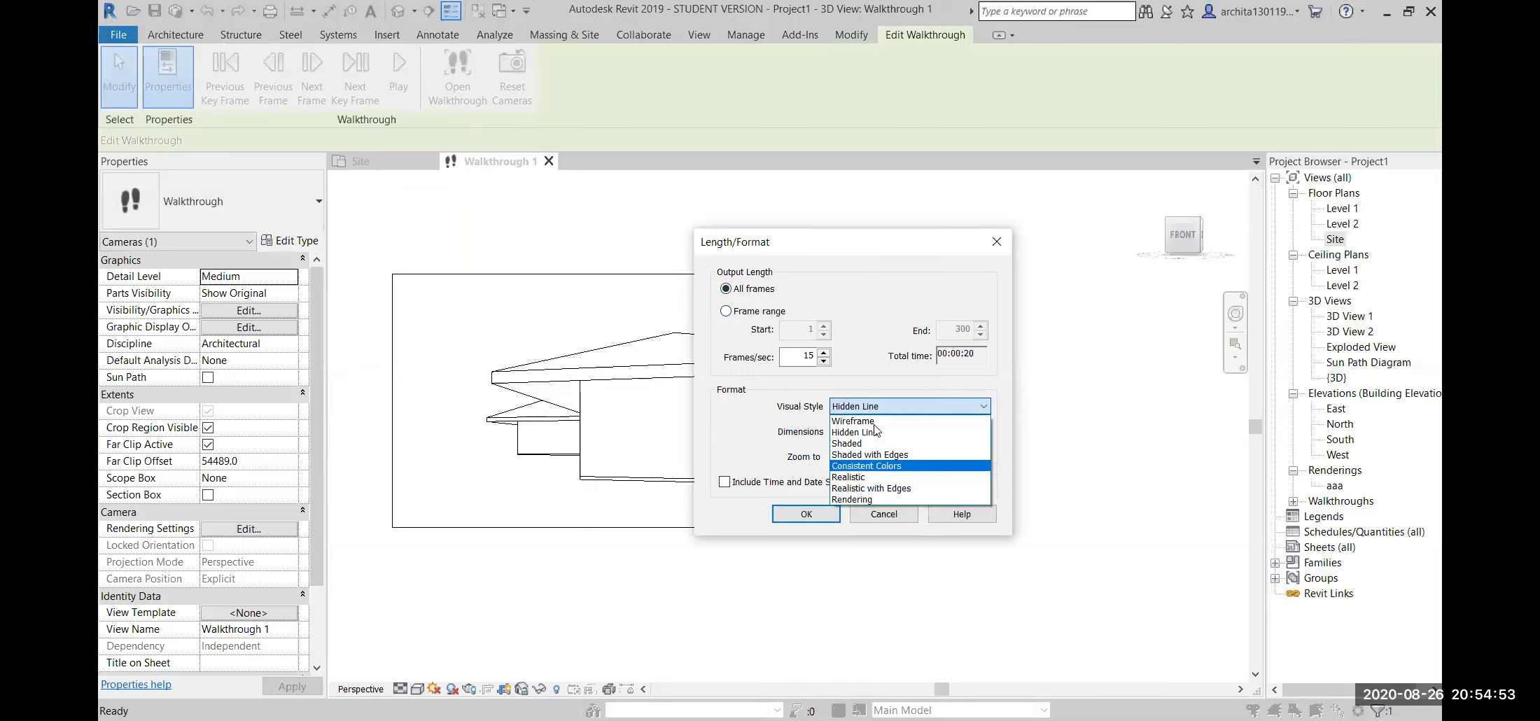
left_click(894, 413)
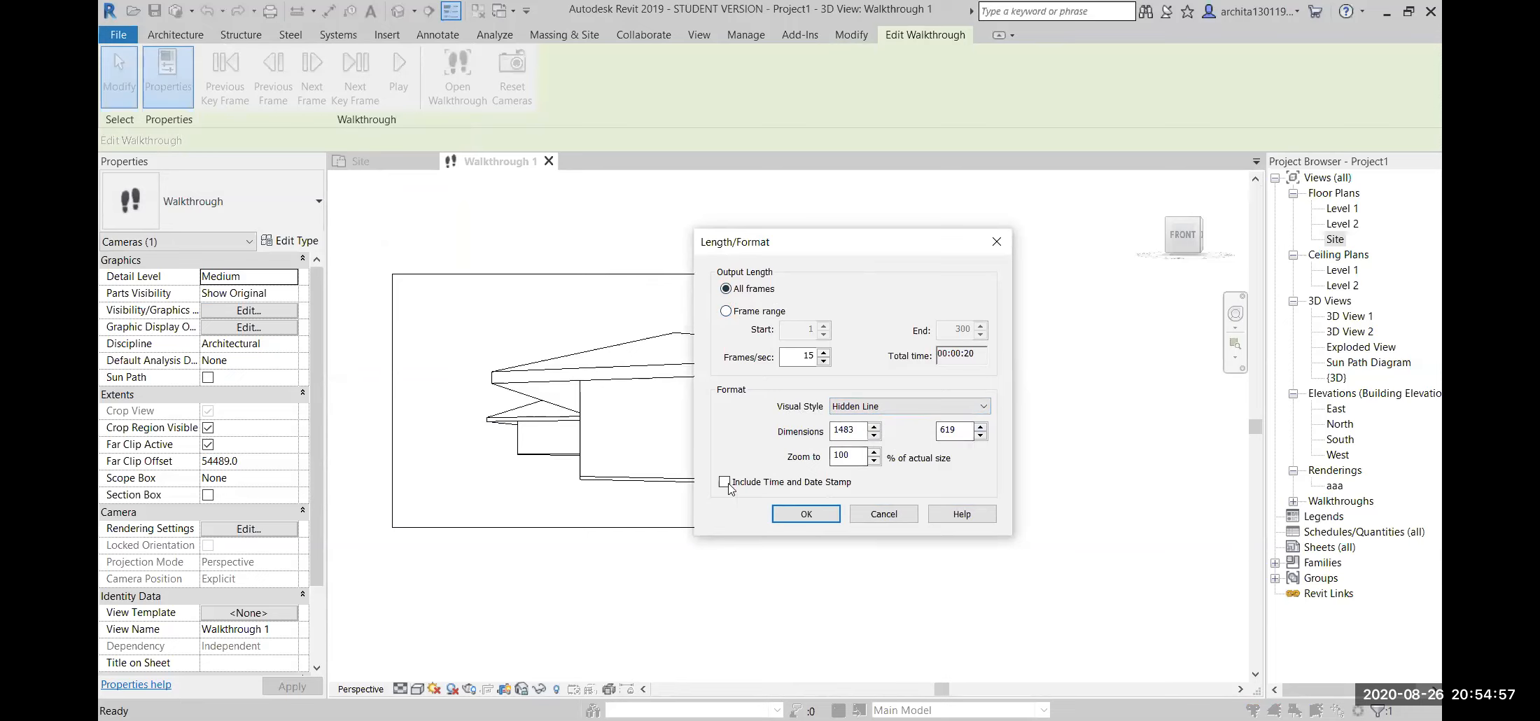
left_click(832, 519)
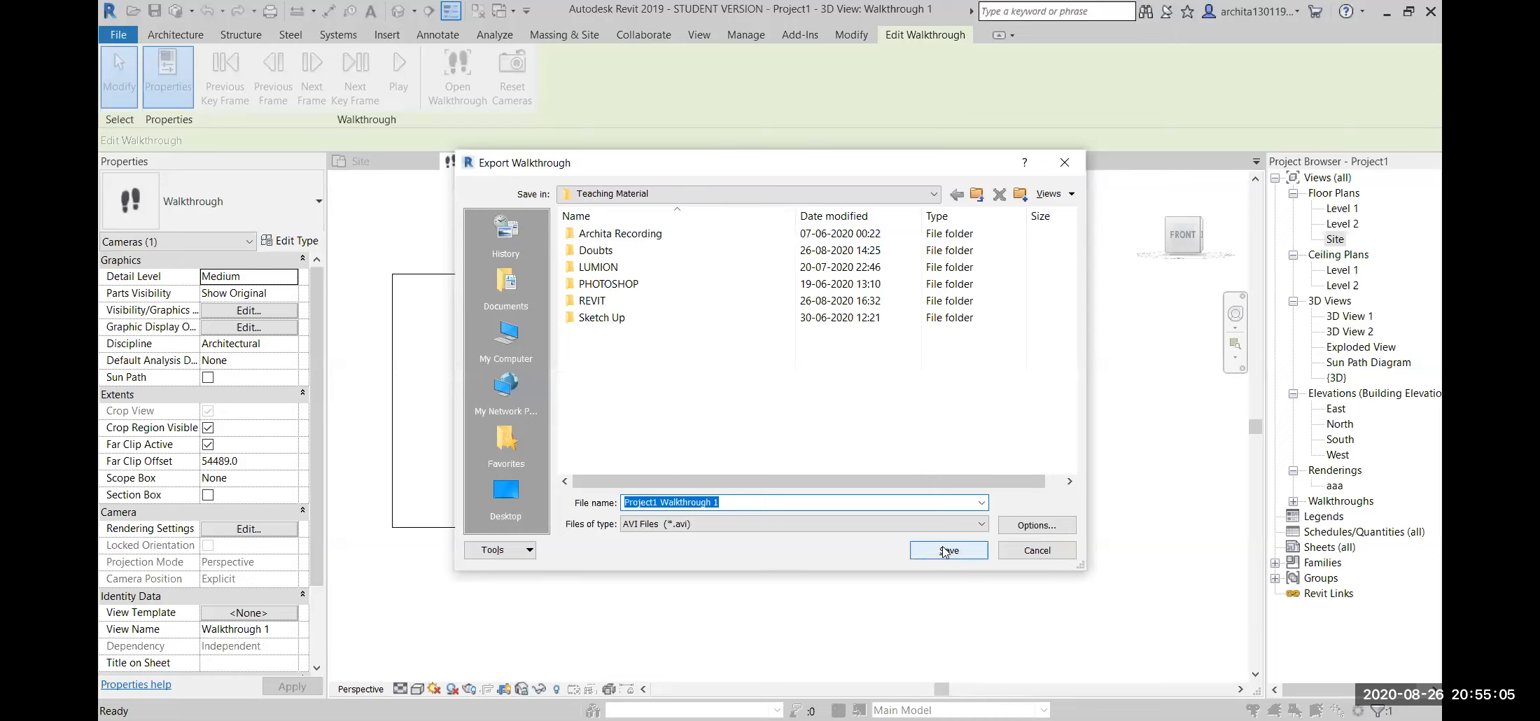
left_click(1063, 165)
- Close the walkthrough view, display the camera path of Walkthrough 1 in the Site plan, and enter and leave its path editing
left_click(549, 161)
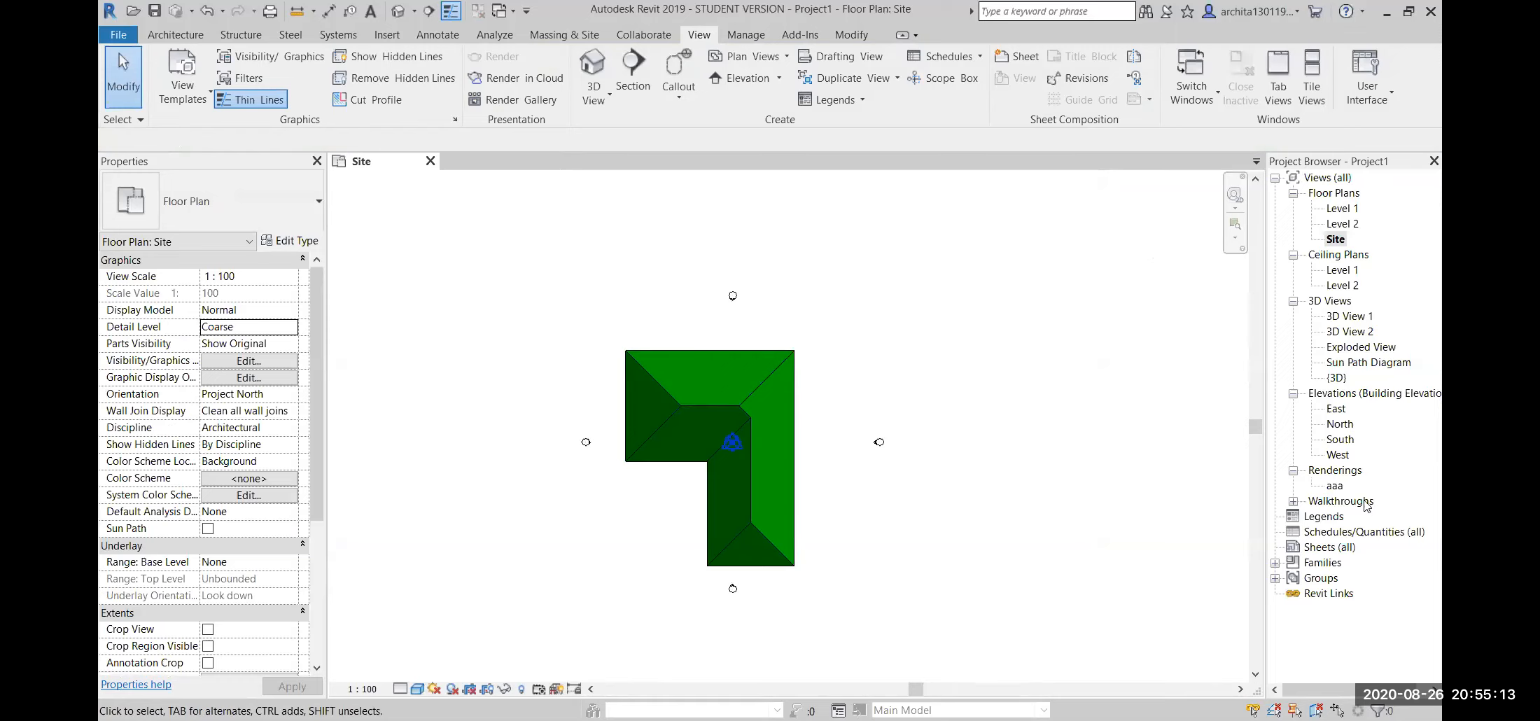
left_click(1294, 502)
left_click(1345, 518)
right_click(1345, 519)
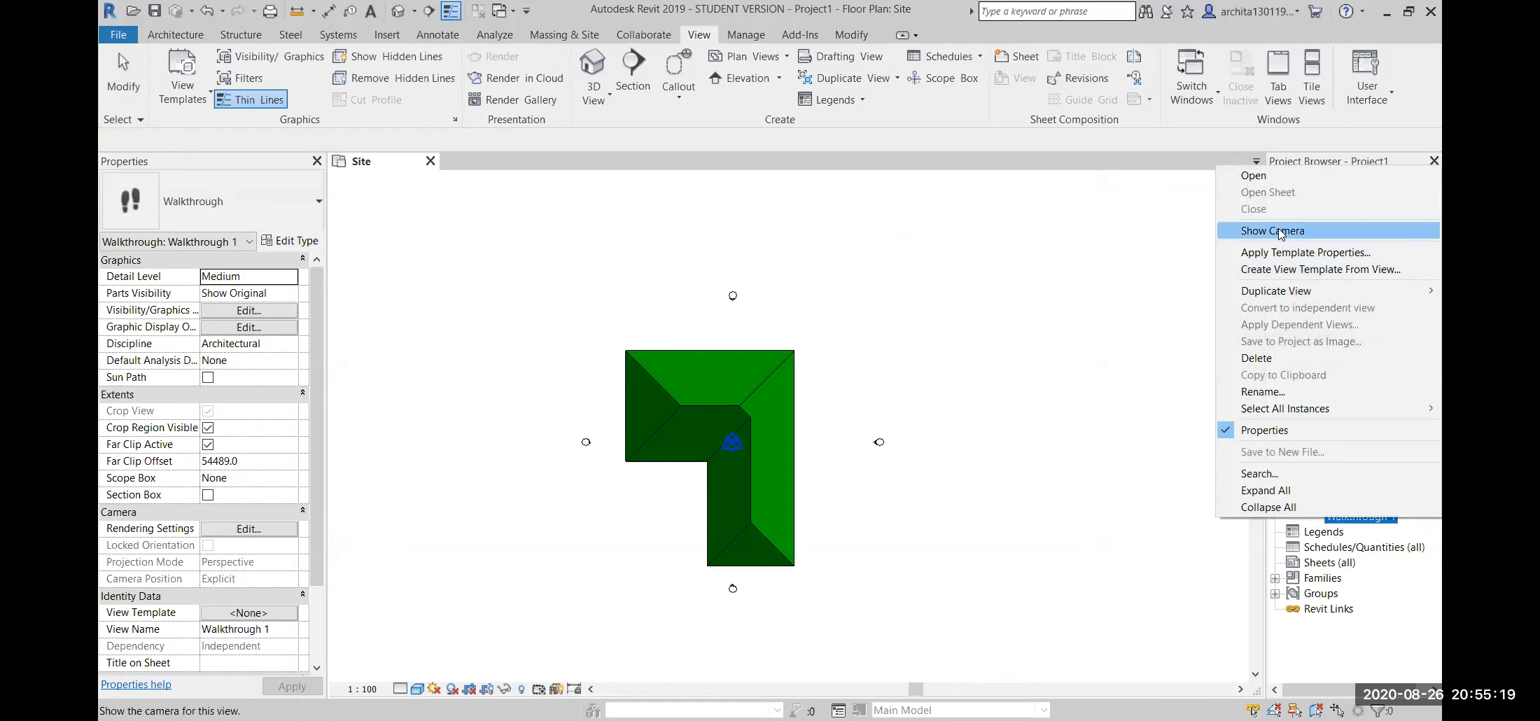
left_click(1273, 230)
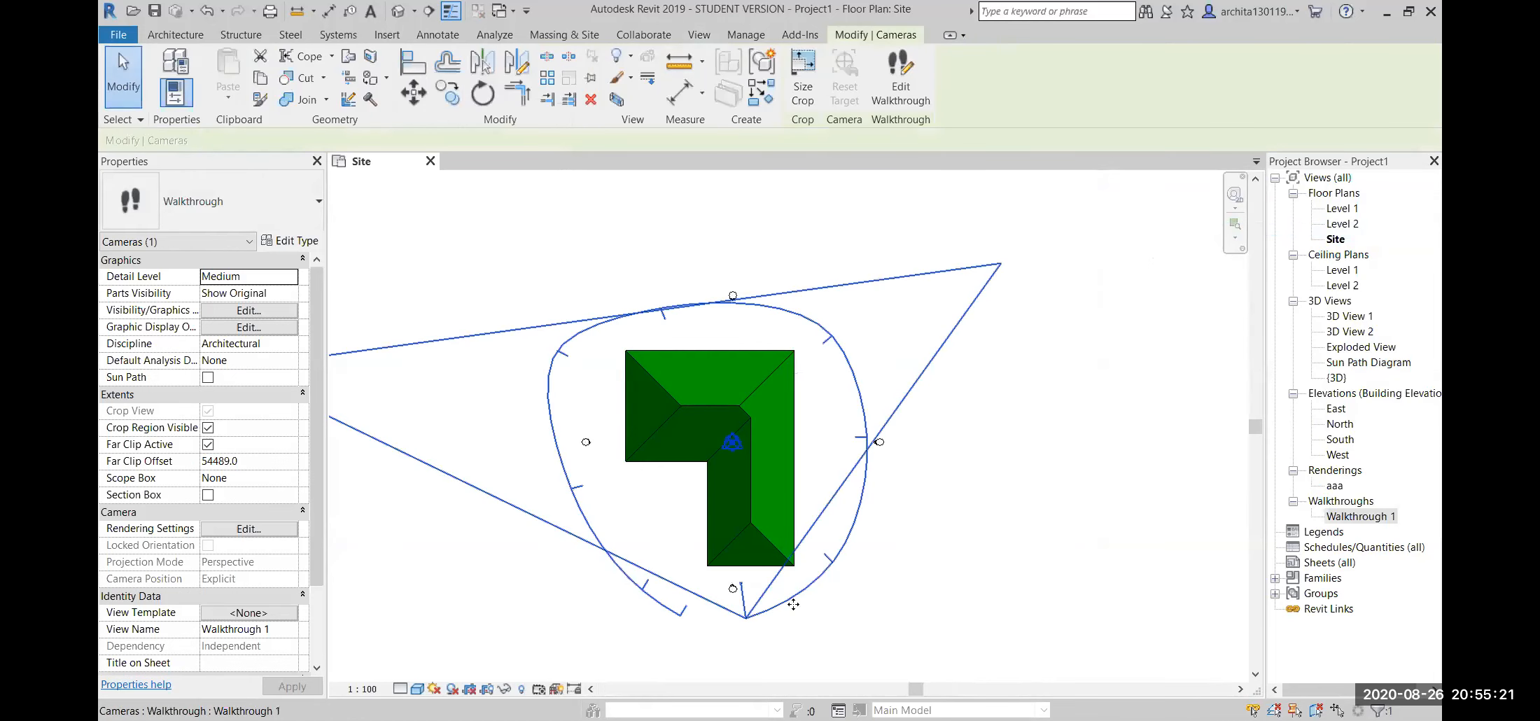
left_click(901, 75)
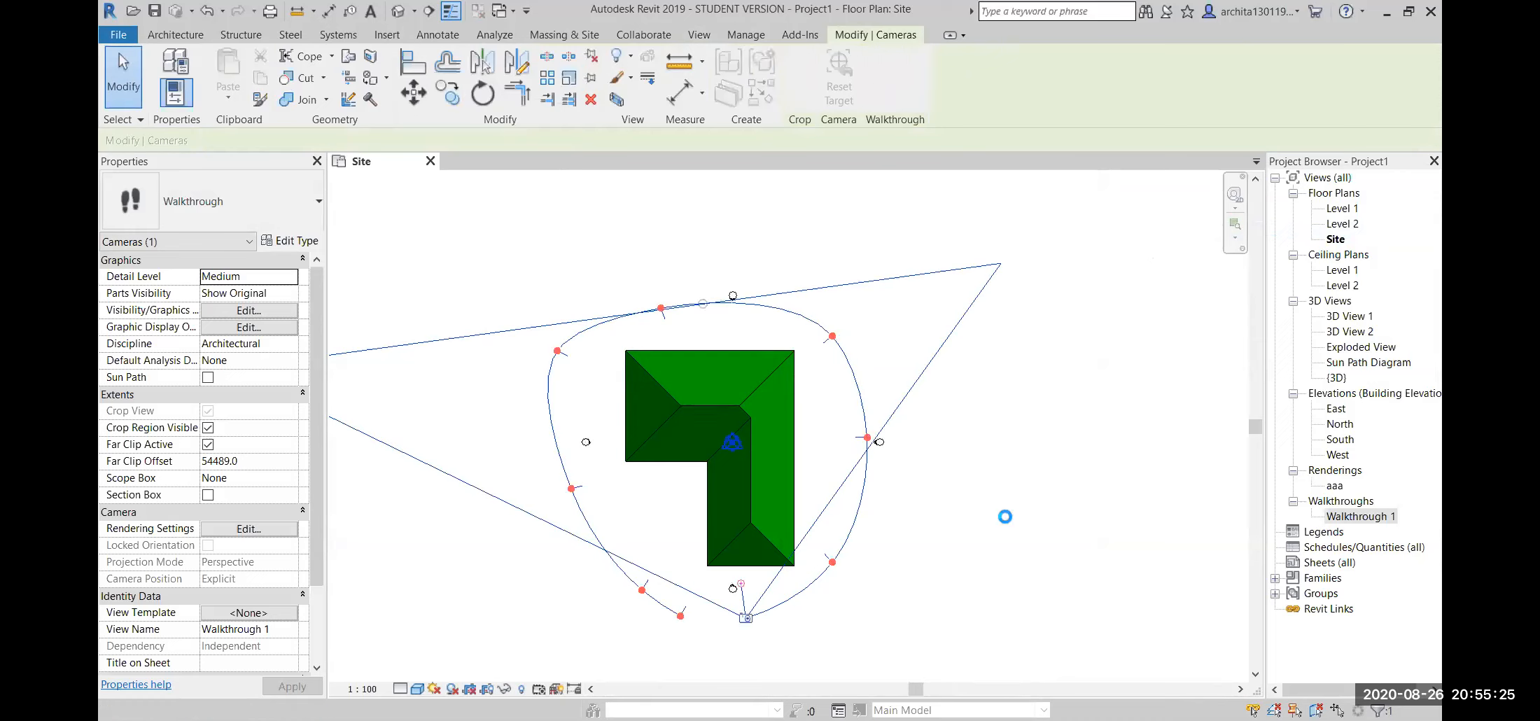
left_click(812, 371)
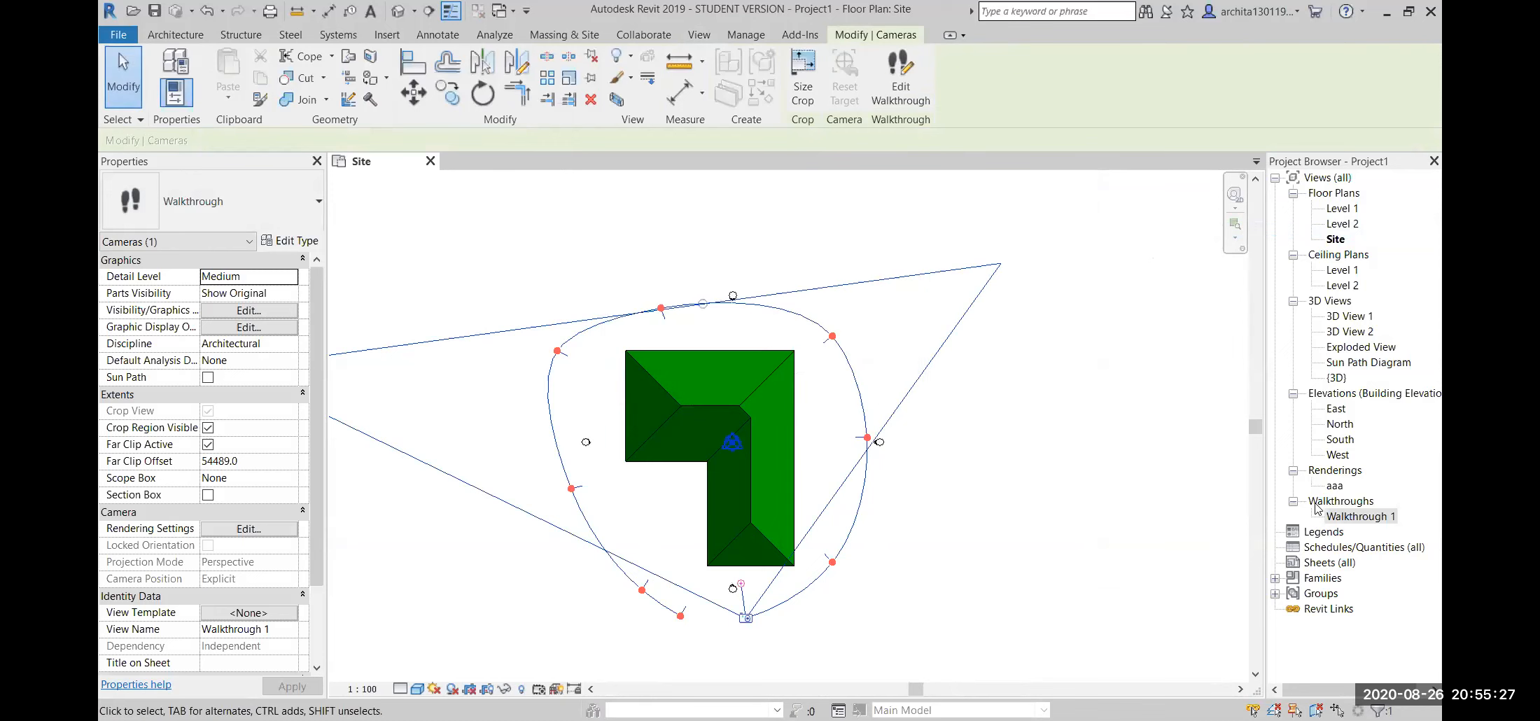
- Show the camera of Walkthrough 1 in the Site plan once more and clear the selection
right_click(1353, 517)
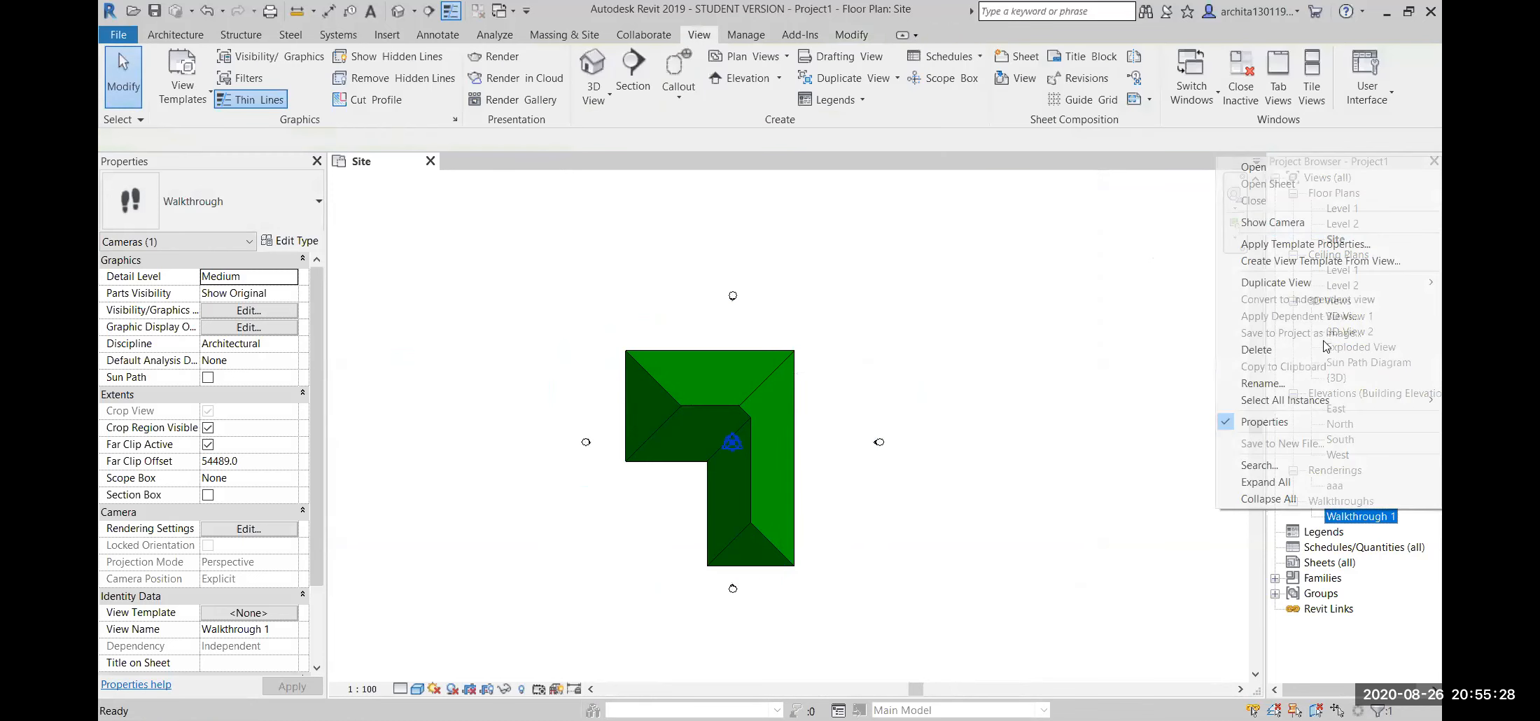
left_click(1273, 222)
left_click(1139, 471)
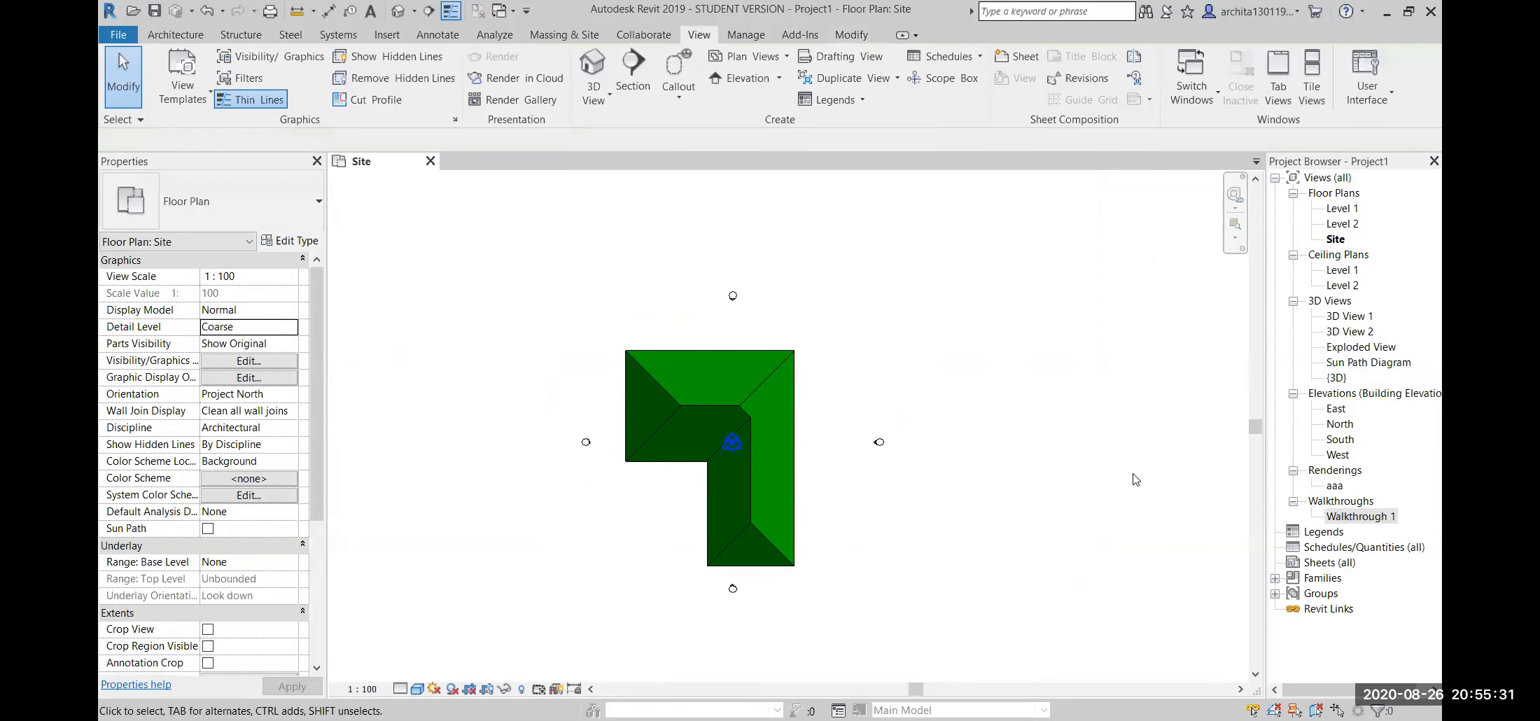
- Collapse the Walkthroughs, Renderings, Elevations, 3D Views, Ceiling Plans and Floor Plans groups in the Project Browser
scroll(1105, 495, "down", 1)
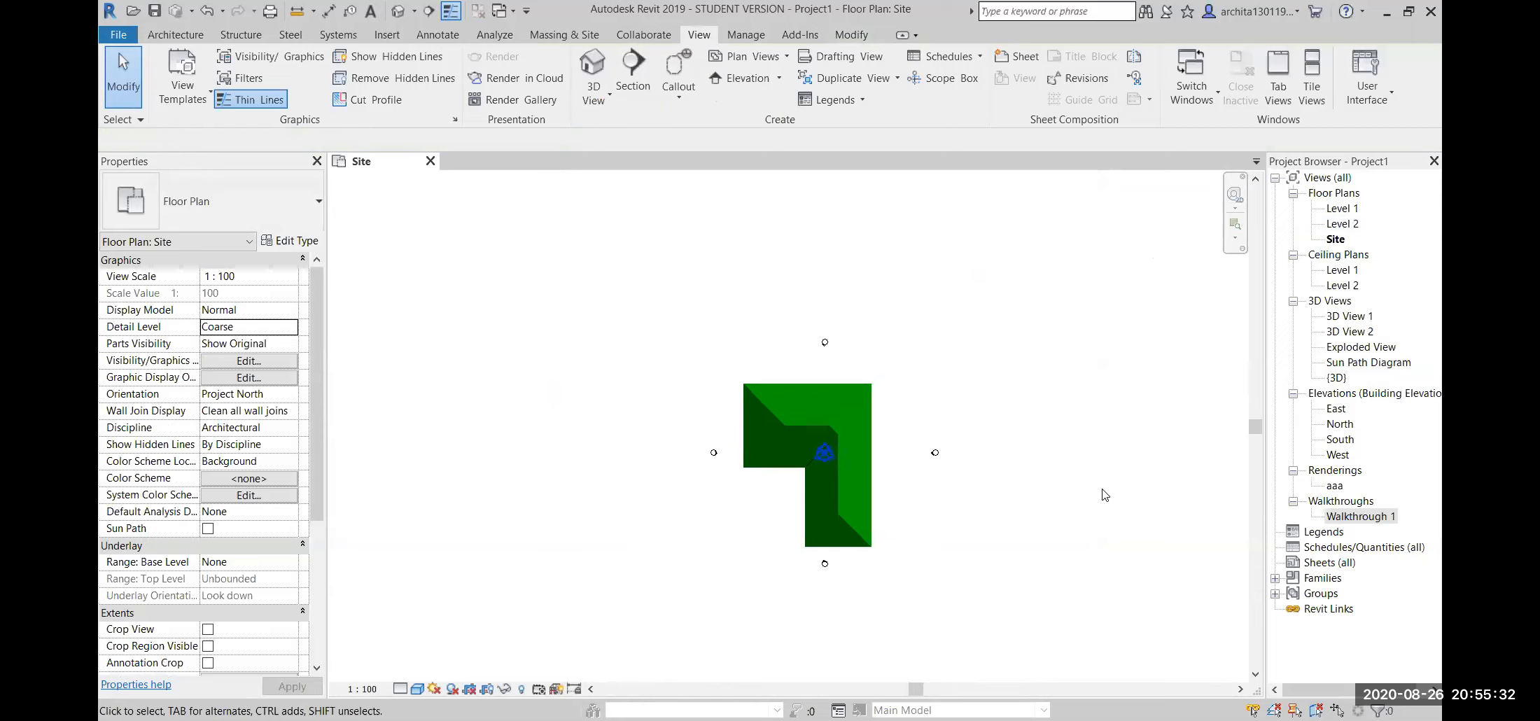
left_click(1293, 501)
left_click(1294, 469)
left_click(1293, 394)
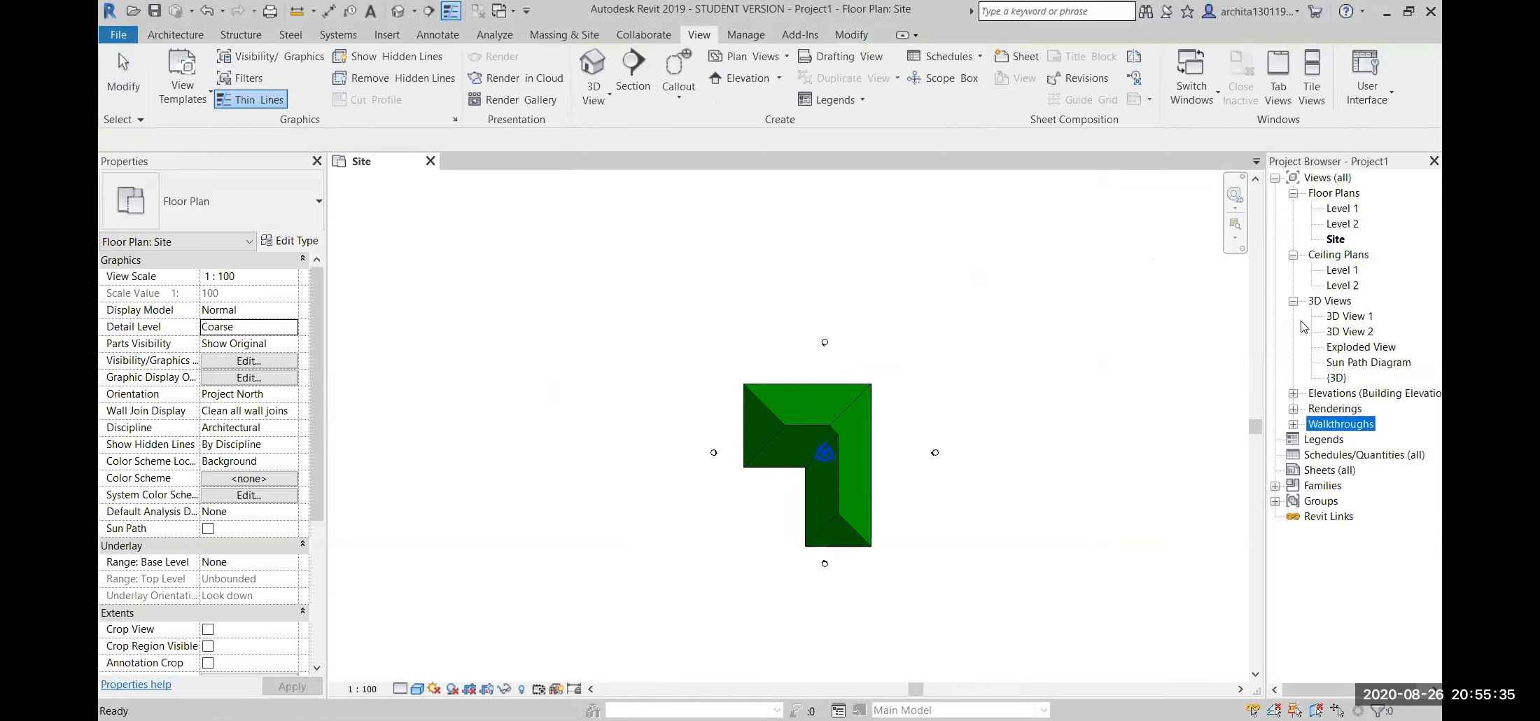
left_click(1293, 301)
left_click(1293, 254)
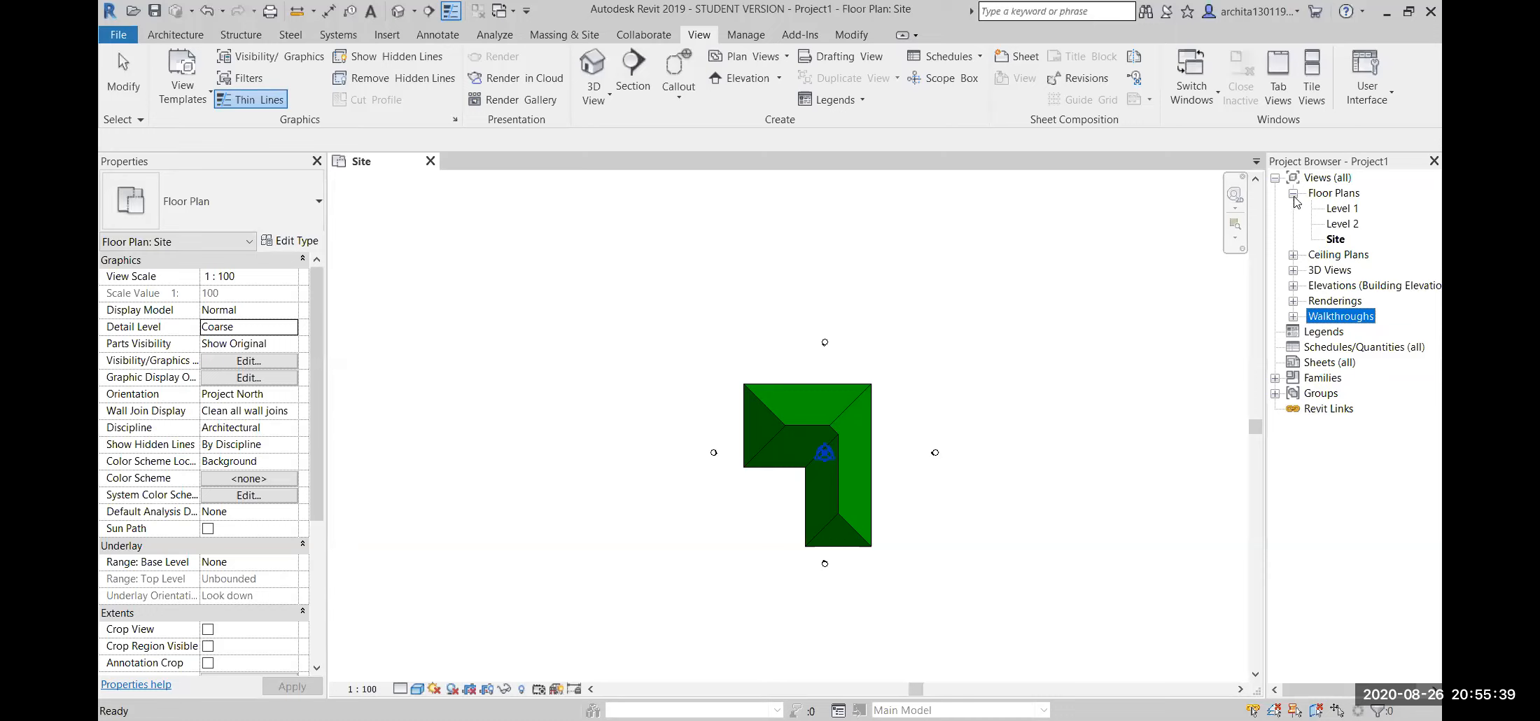
left_click(1294, 195)
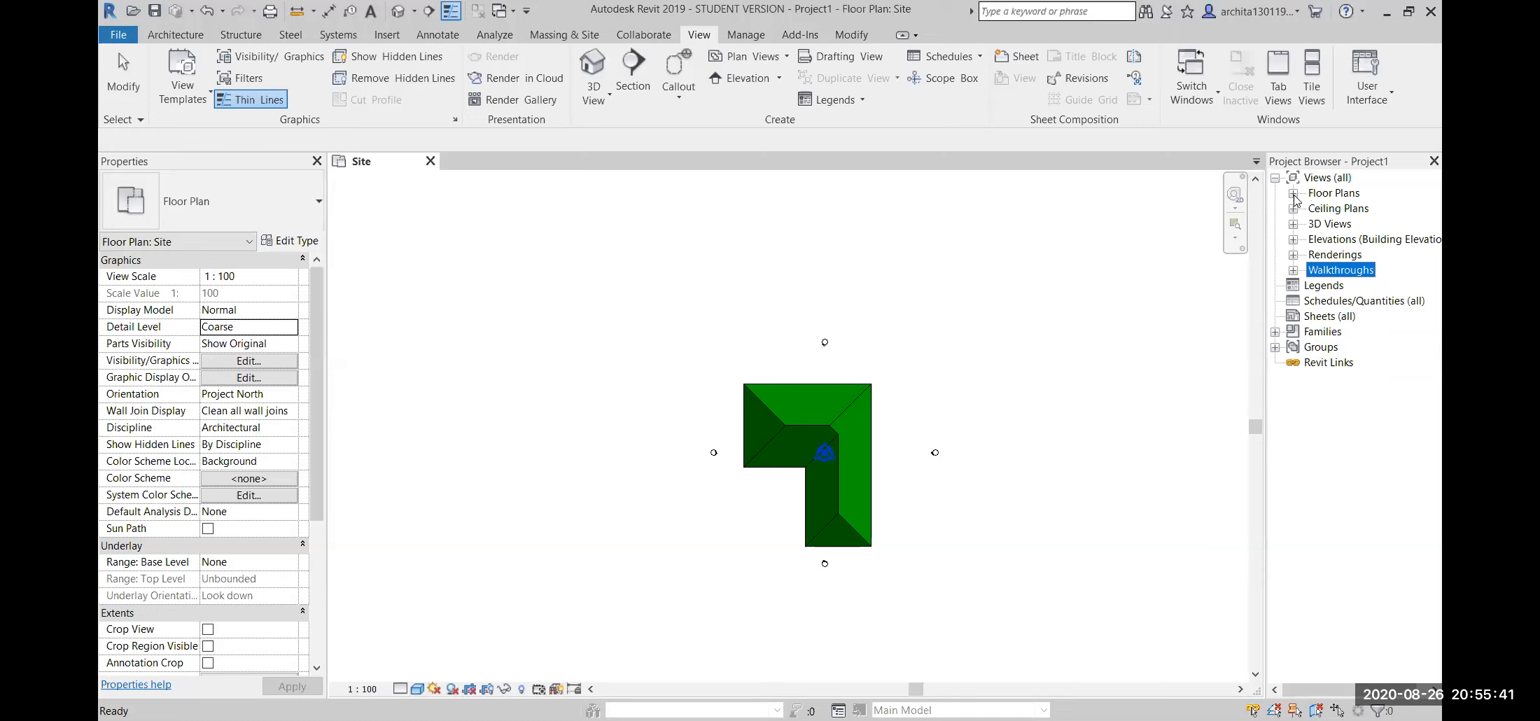